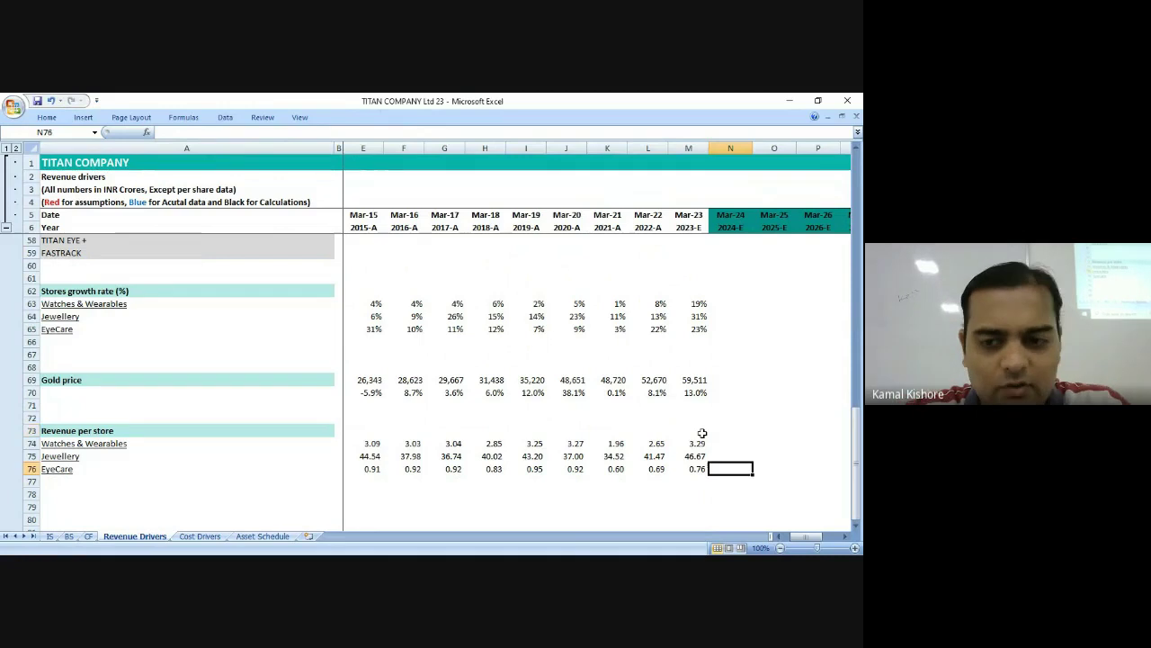
Examine the Mar-22 and Mar-23 revenue per store cells for Watches & Wearables and Jewellery.
key("Up")
key("Left")
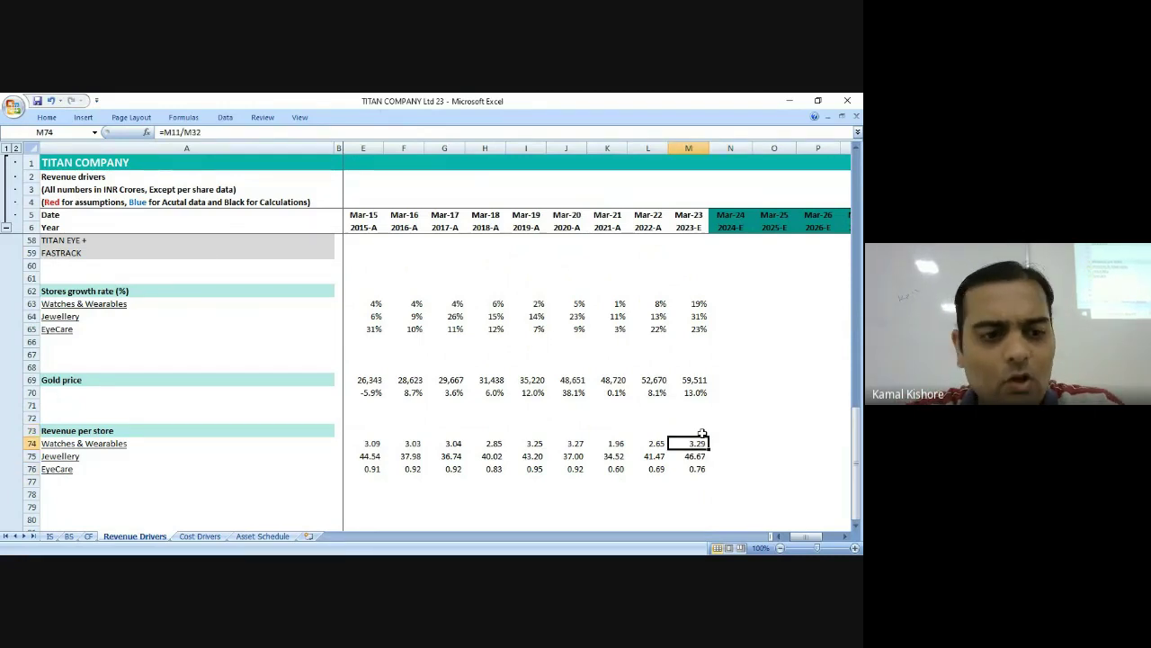
key("Up")
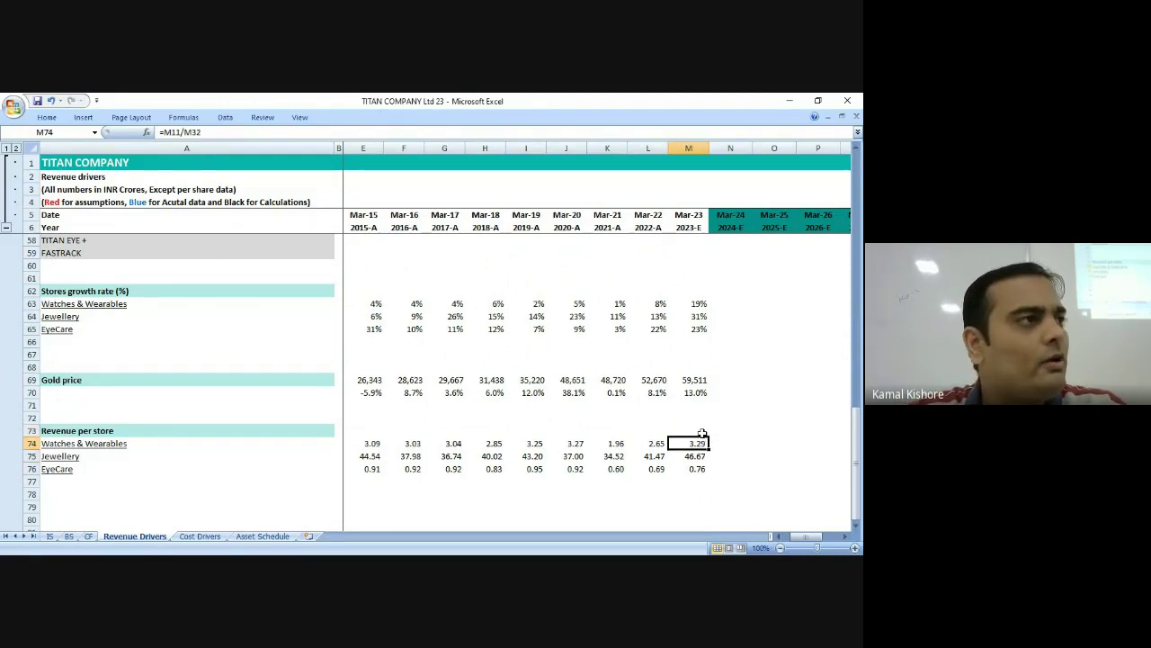
key("Down")
key("Right")
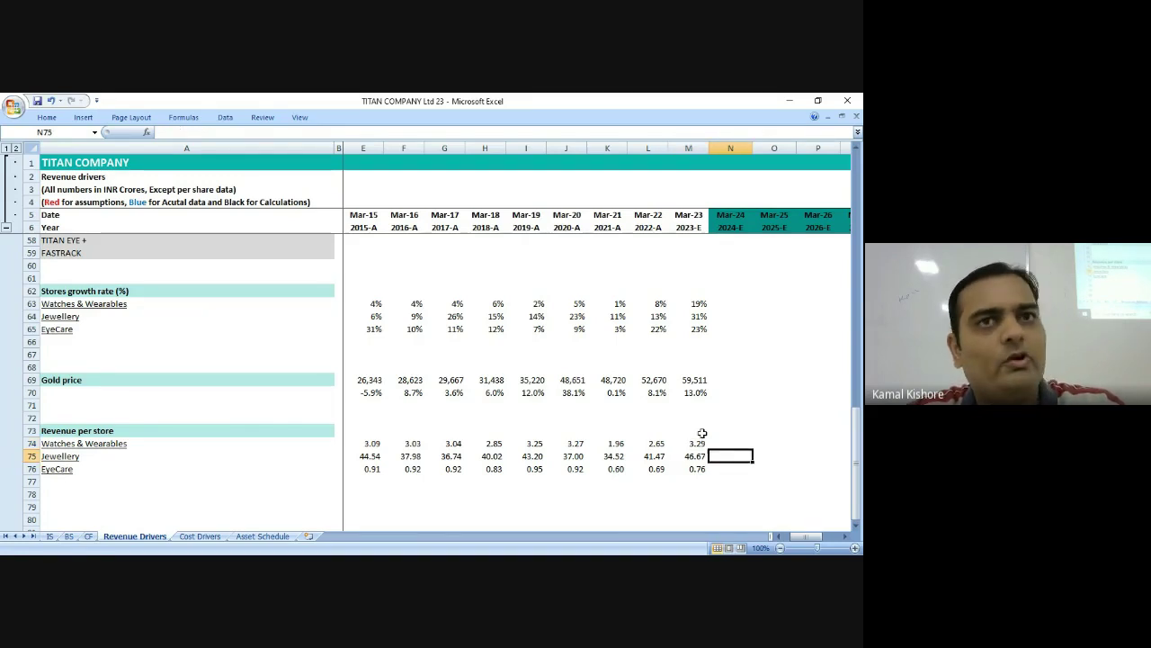
key("Up")
key("Left")
key("Left")
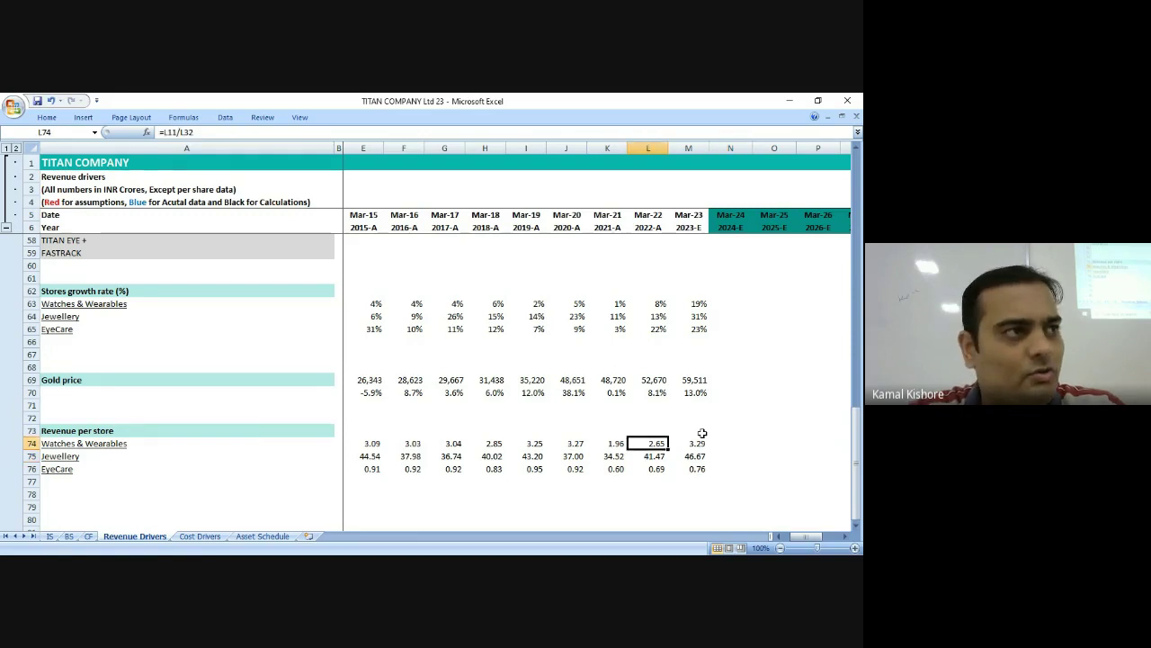
key("Down")
key("Right")
key("Right")
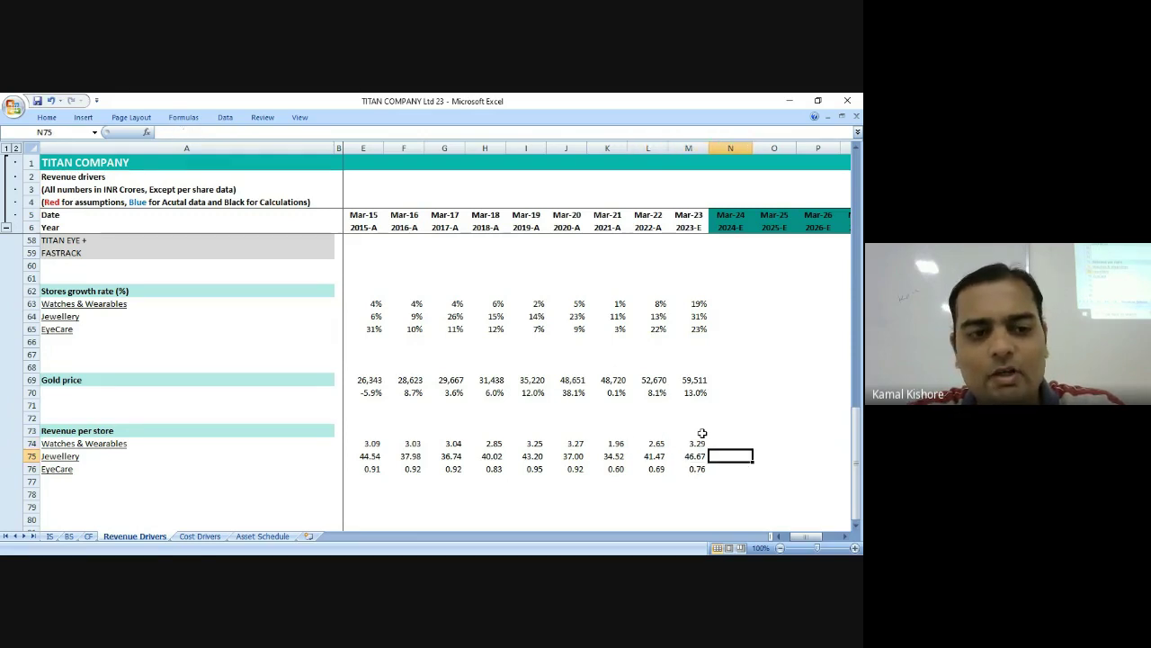
key("Left")
key("Left")
key("Right")
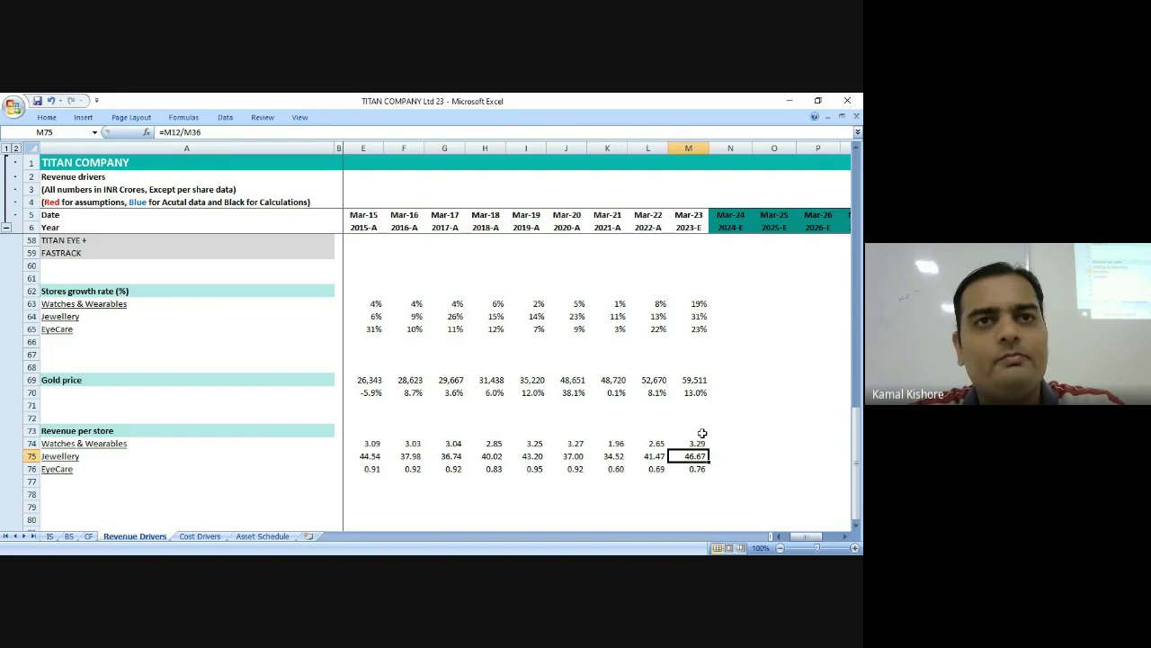
key("Right")
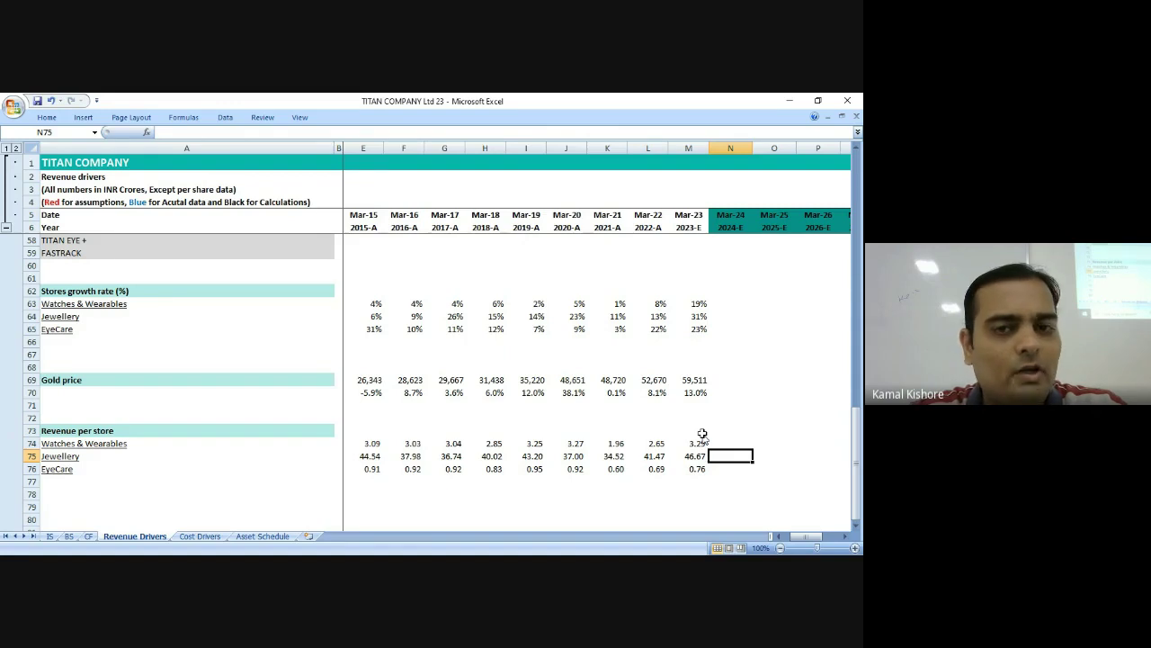
Look across the Mar-24 to Mar-28 forecast columns beside the Jewellery revenue per store row.
key("Right")
key("Right")
key("Right")
key("Right")
key("Right")
key("Left")
key("Left")
key("Left")
key("Left")
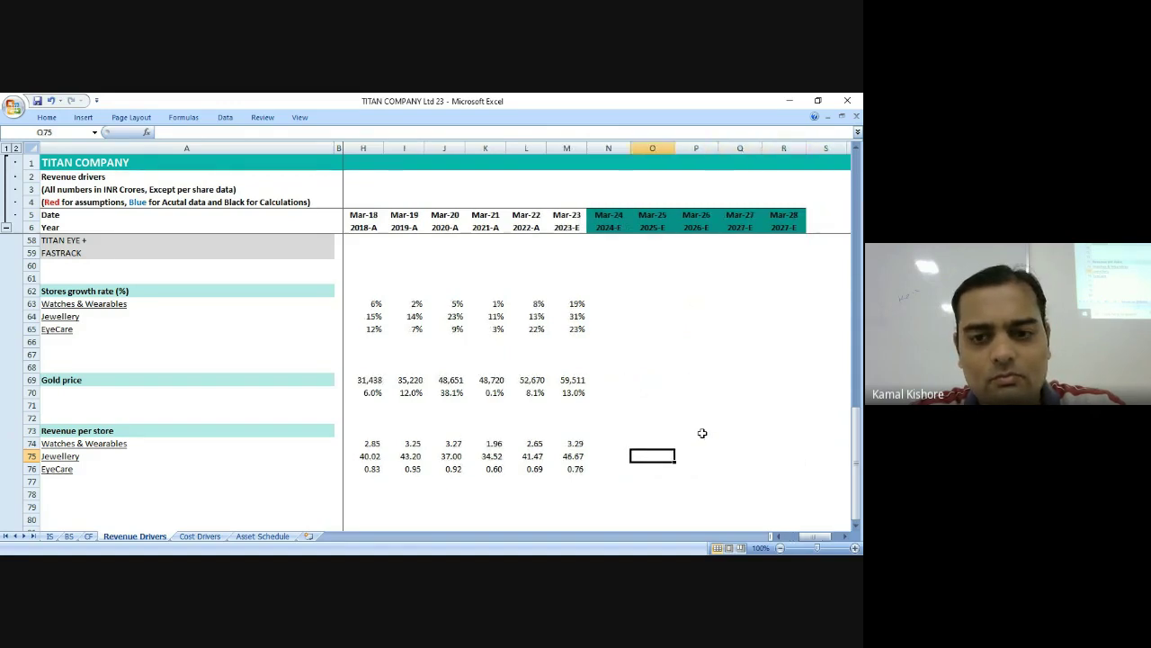
key("Down")
key("Left")
key("Left")
key("Up")
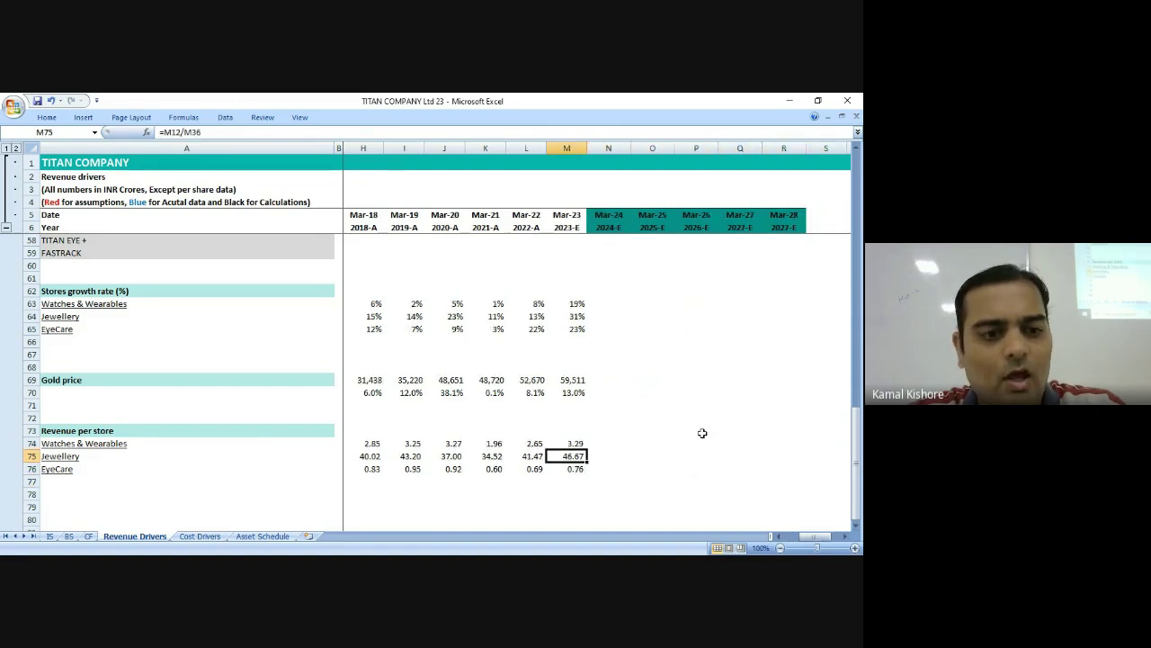
key("Right")
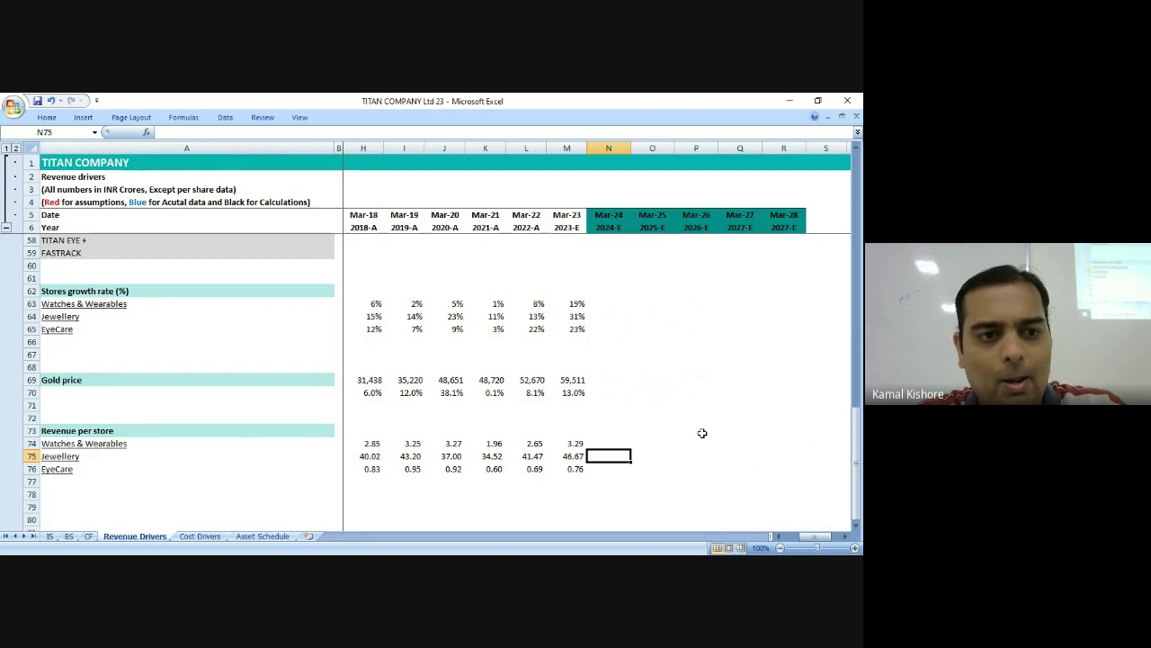
Review the store counts, revenue per store, stores growth rate and gold price sections, checking the Mar-23 formulas.
scroll(462, 424, "up", 6)
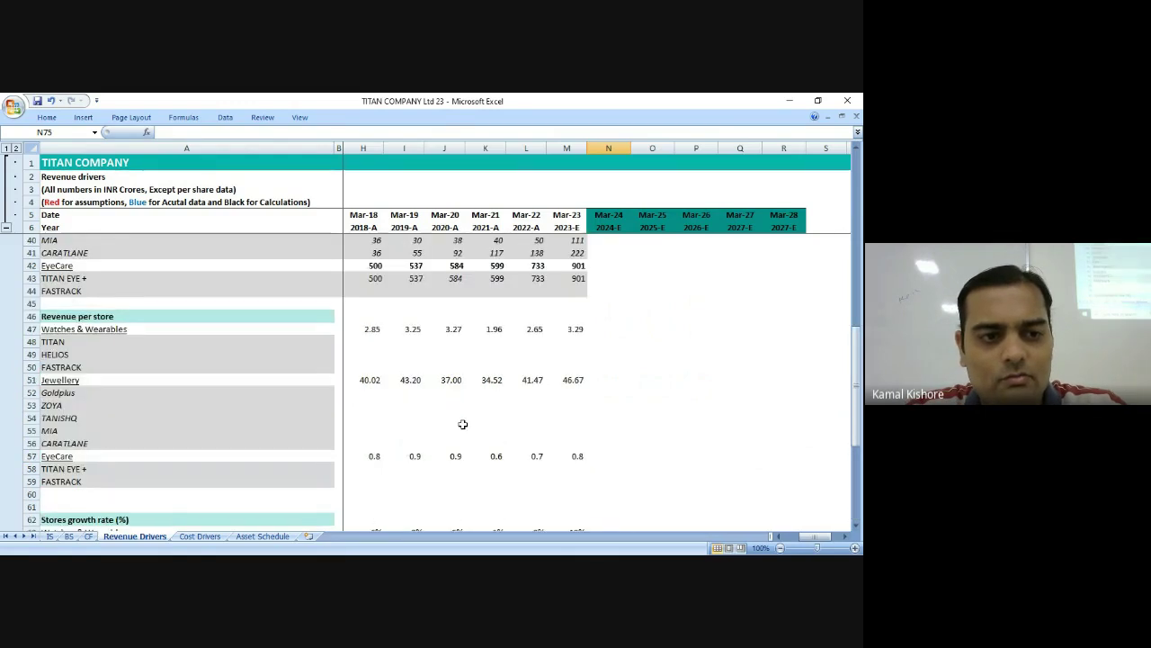
left_click(573, 327)
scroll(573, 328, "up", 3)
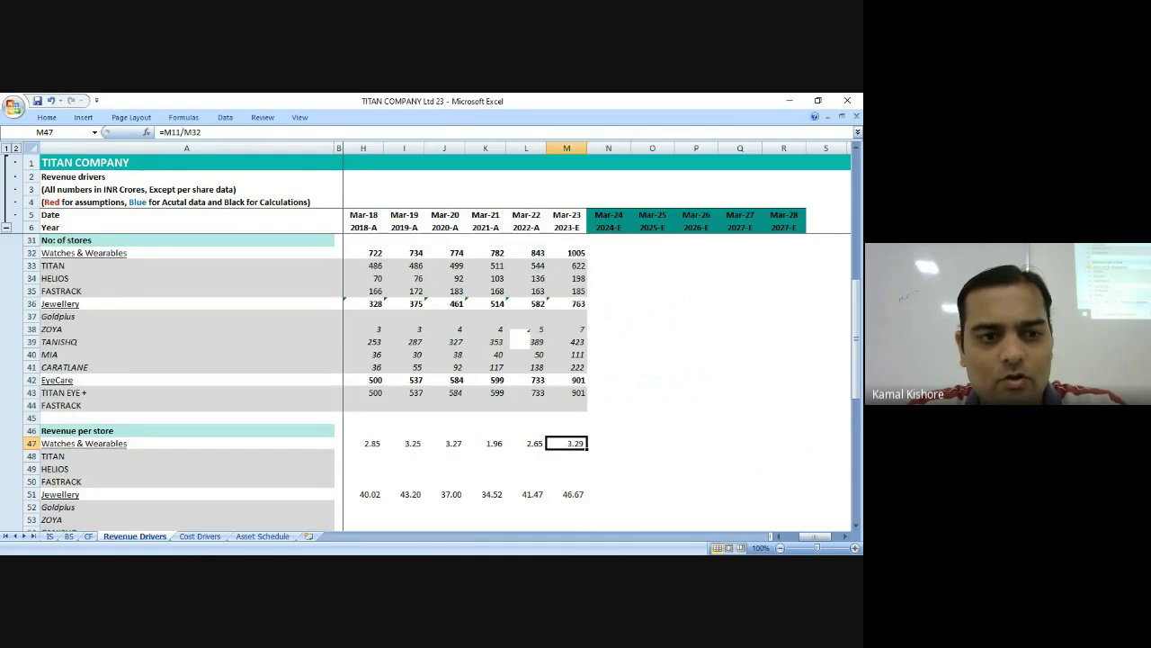
scroll(522, 332, "up", 1)
scroll(517, 333, "down", 2)
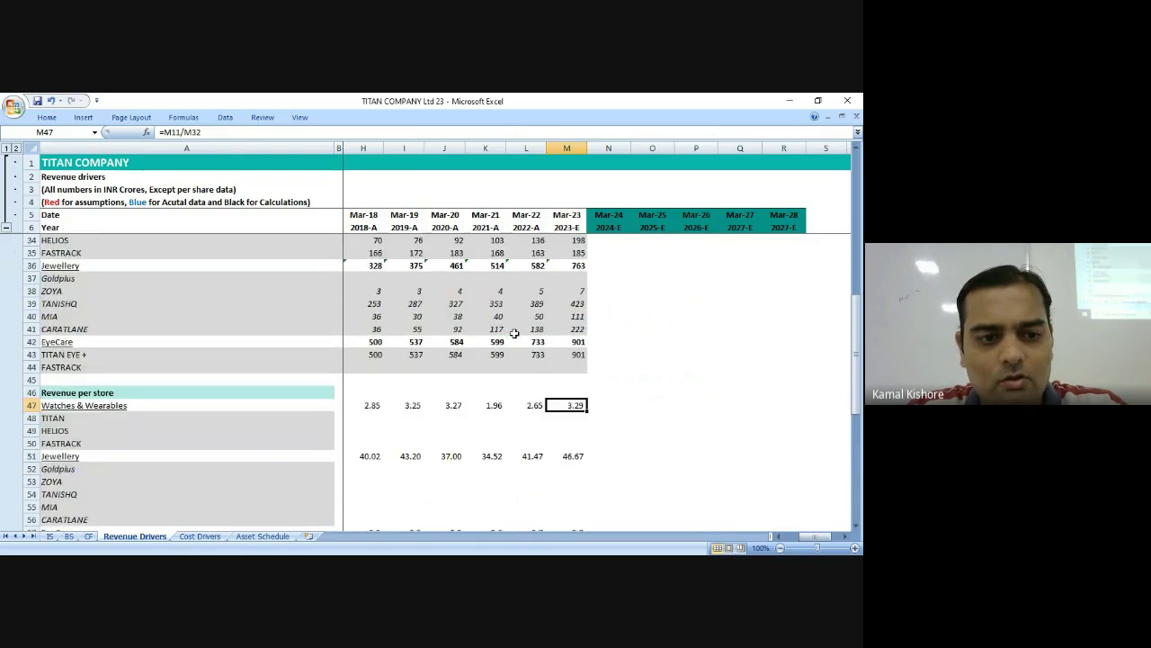
scroll(514, 333, "down", 4)
scroll(514, 334, "down", 1)
left_click(527, 405)
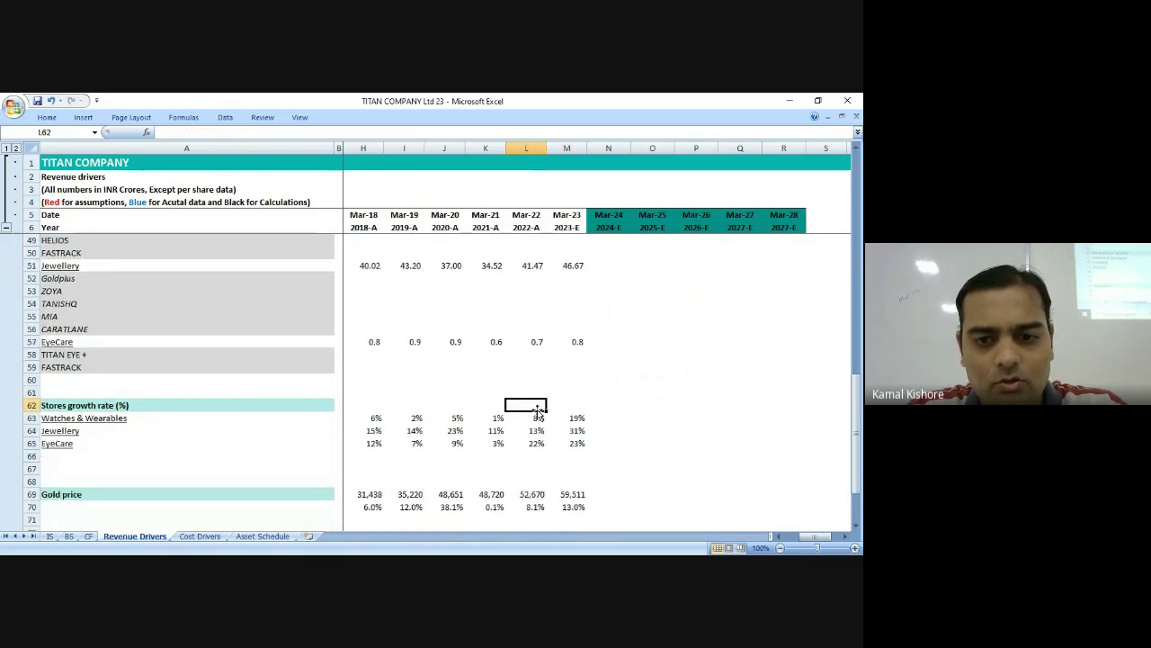
left_click(567, 417)
scroll(555, 378, "down", 4)
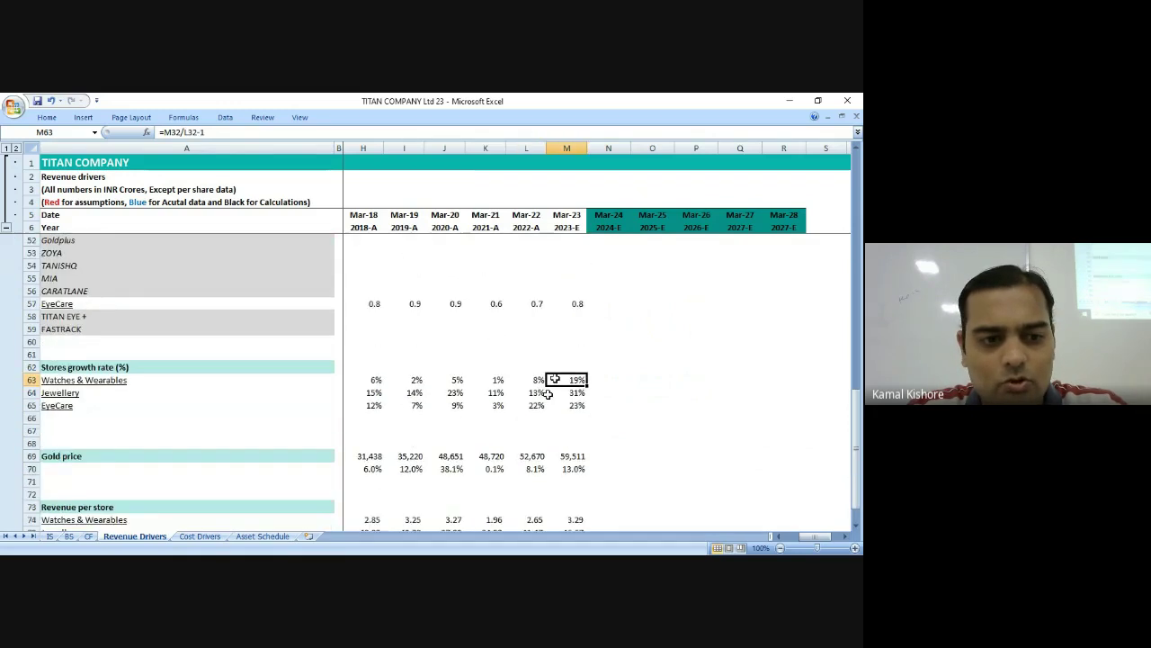
left_click(581, 466)
left_click(569, 419)
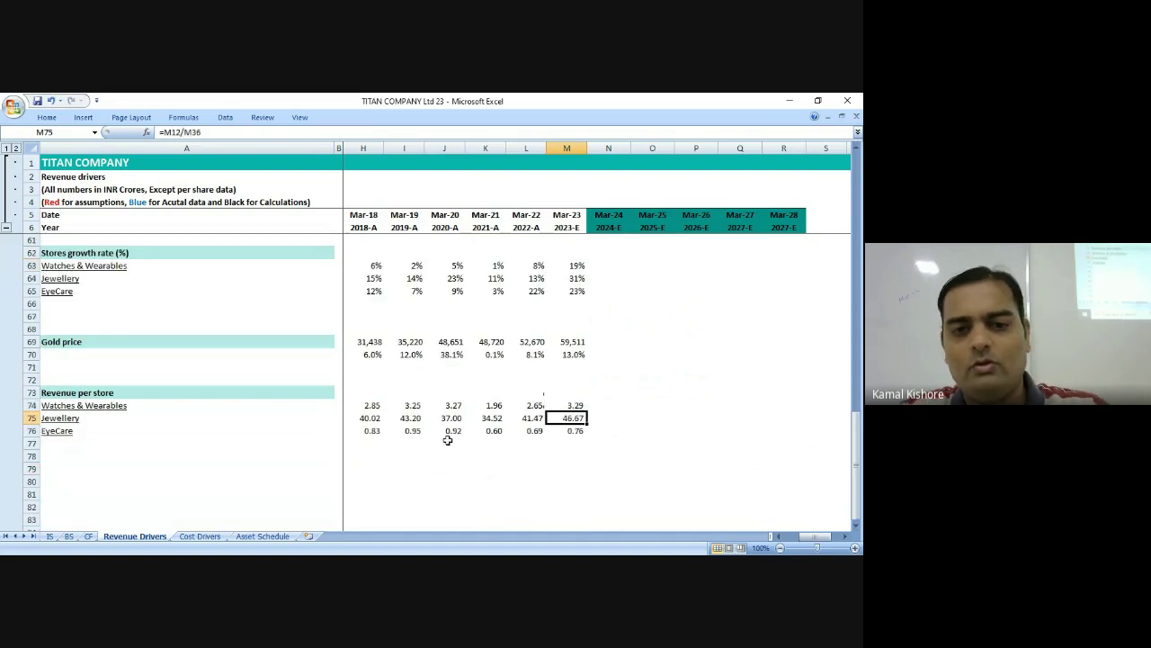
Copy the "Revenue per store" heading from A73 to A78, below the revenue per store section.
left_click(78, 467)
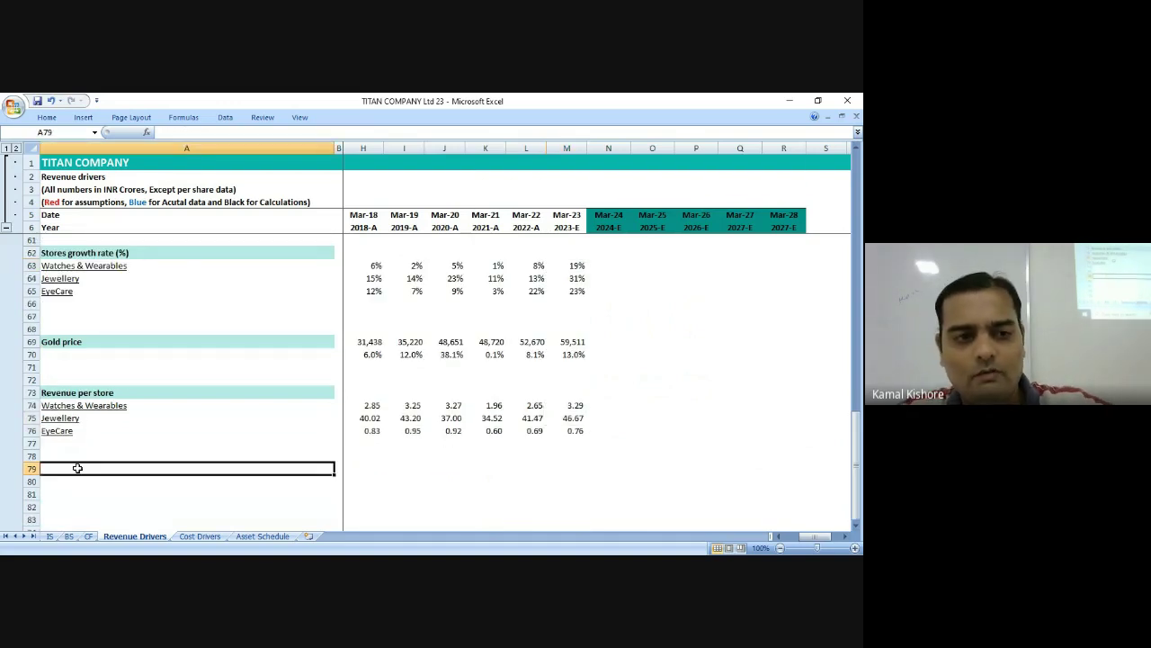
left_click(90, 392)
key("ctrl+c")
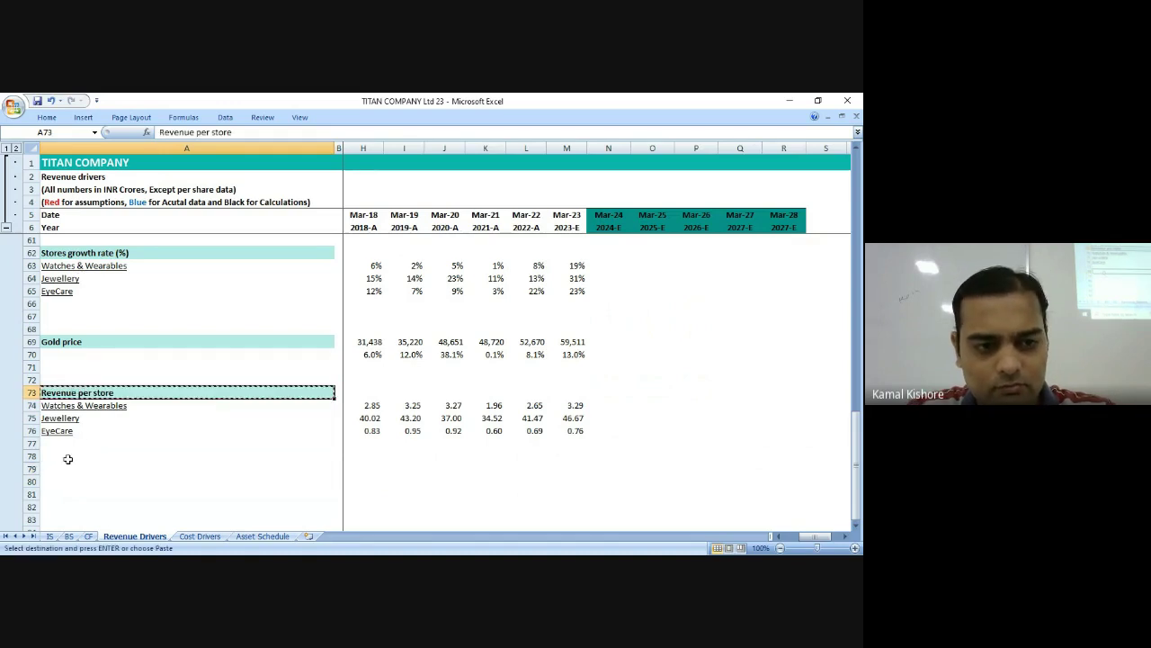
left_click(69, 459)
key("ctrl+v")
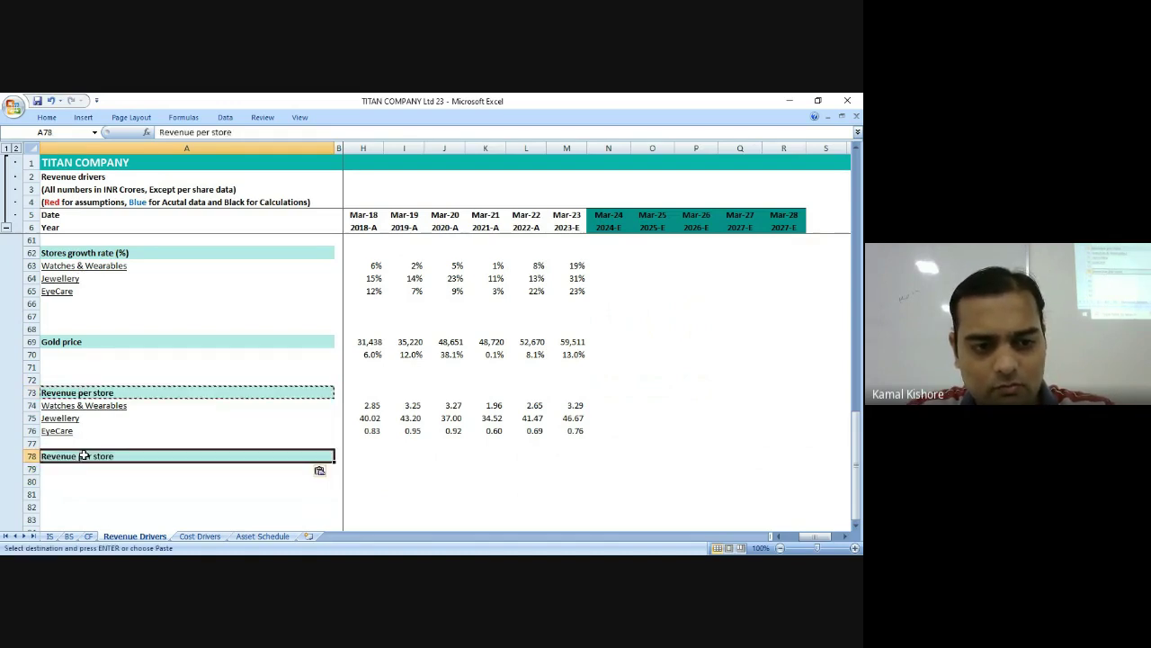
Change the copied heading in A78 to "Revenue per store growth rate".
double_click(83, 456)
left_click_drag(83, 456, 170, 459)
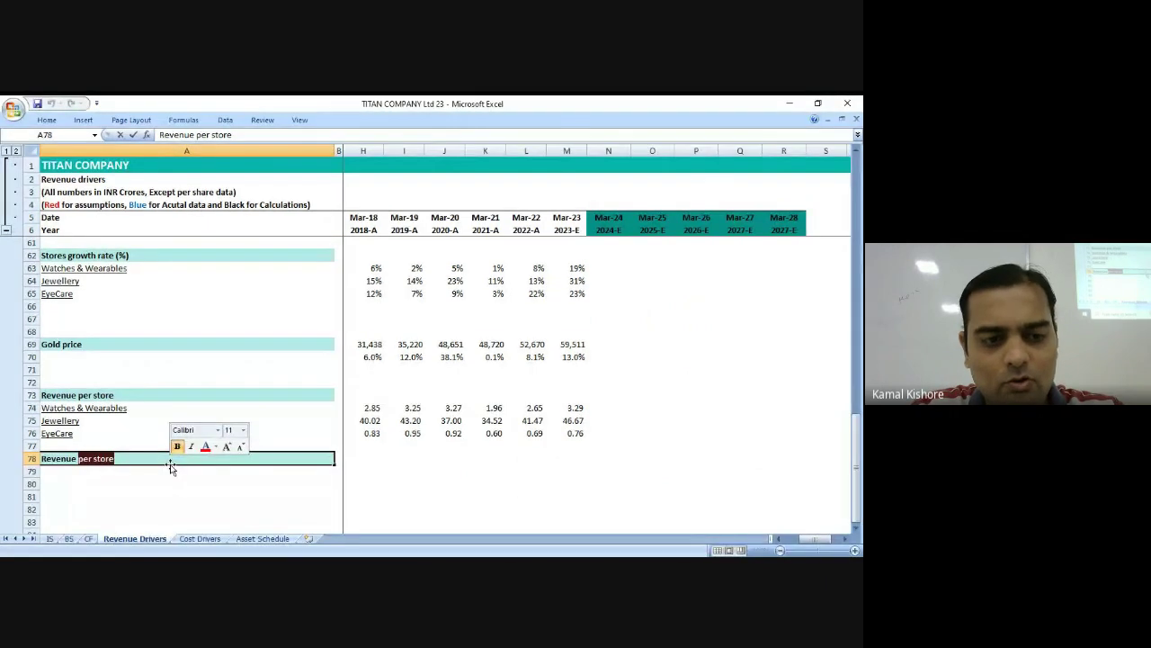
type("per store")
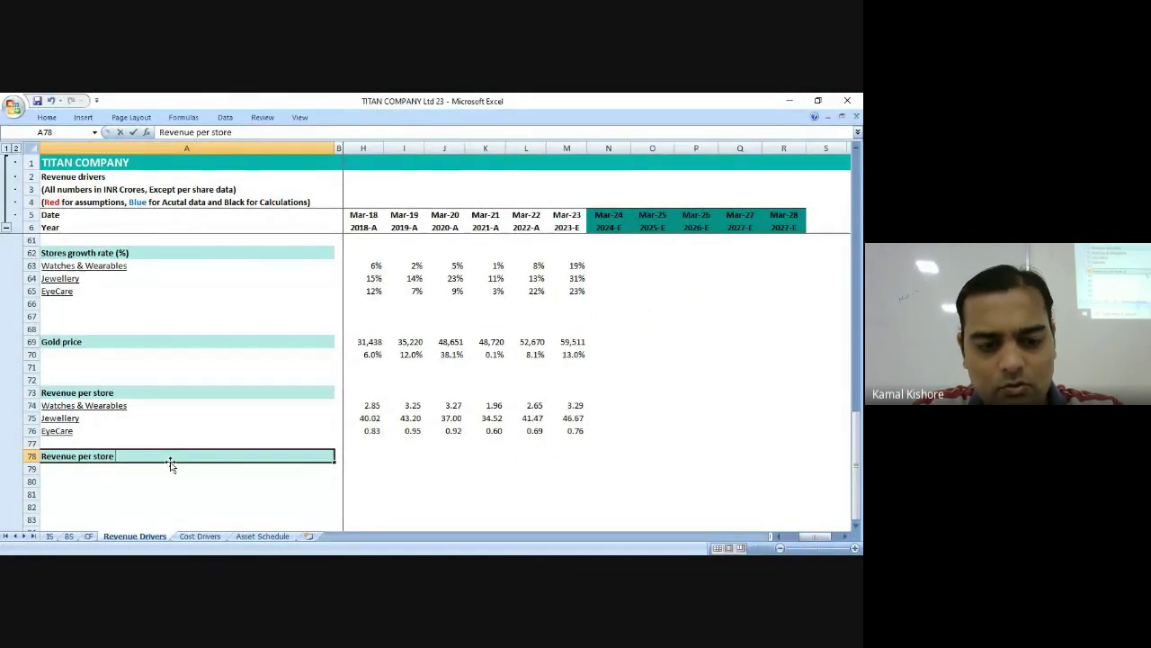
type(" growth")
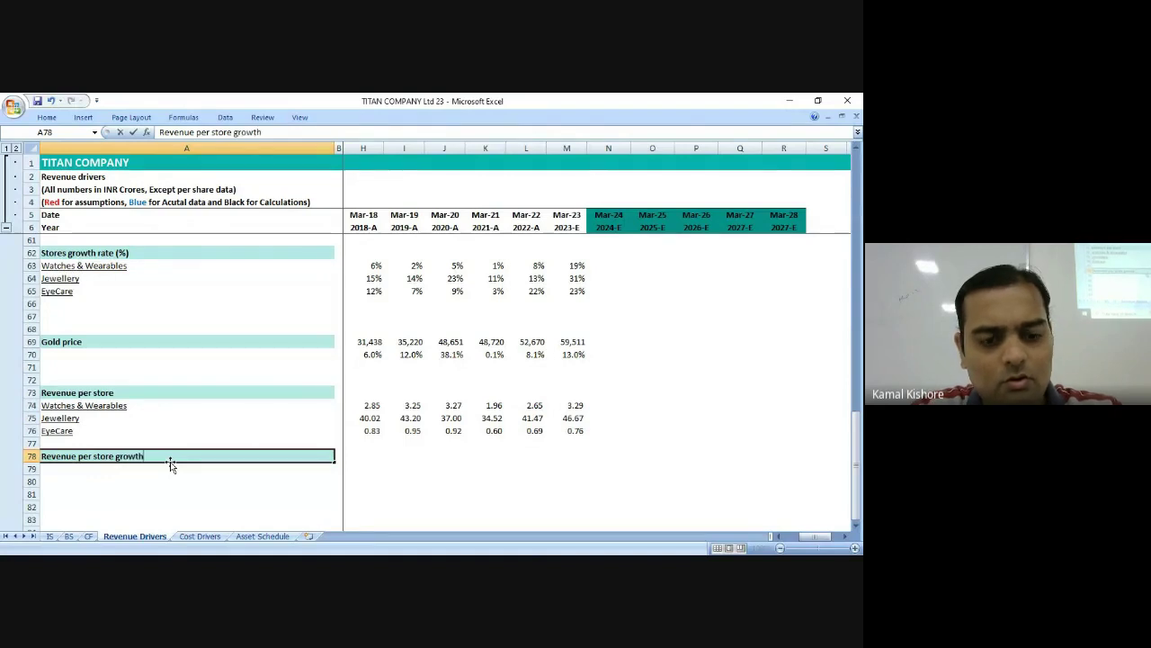
type(" rat")
type("e")
key("Return")
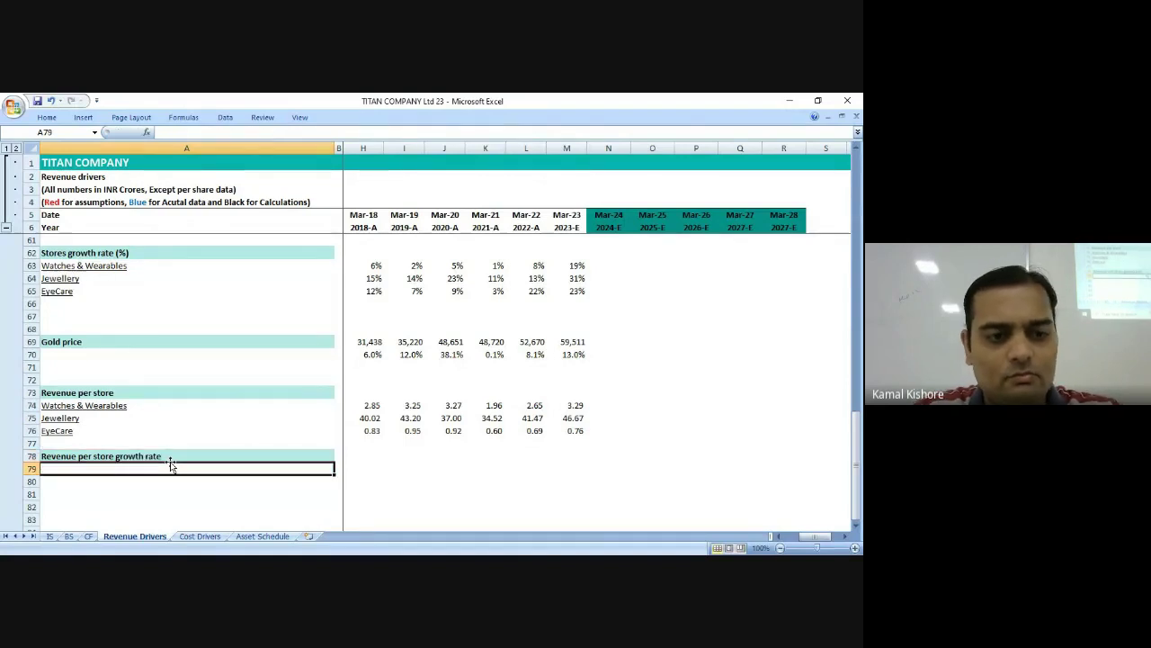
Copy the Watches & Wearables, Jewellery and EyeCare labels from A74:A76 to A79:A81 under the growth rate heading.
key("Up")
key("Up")
key("Up")
key("Up")
key("Up")
key("shift+Down")
key("shift+Down")
key("ctrl+c")
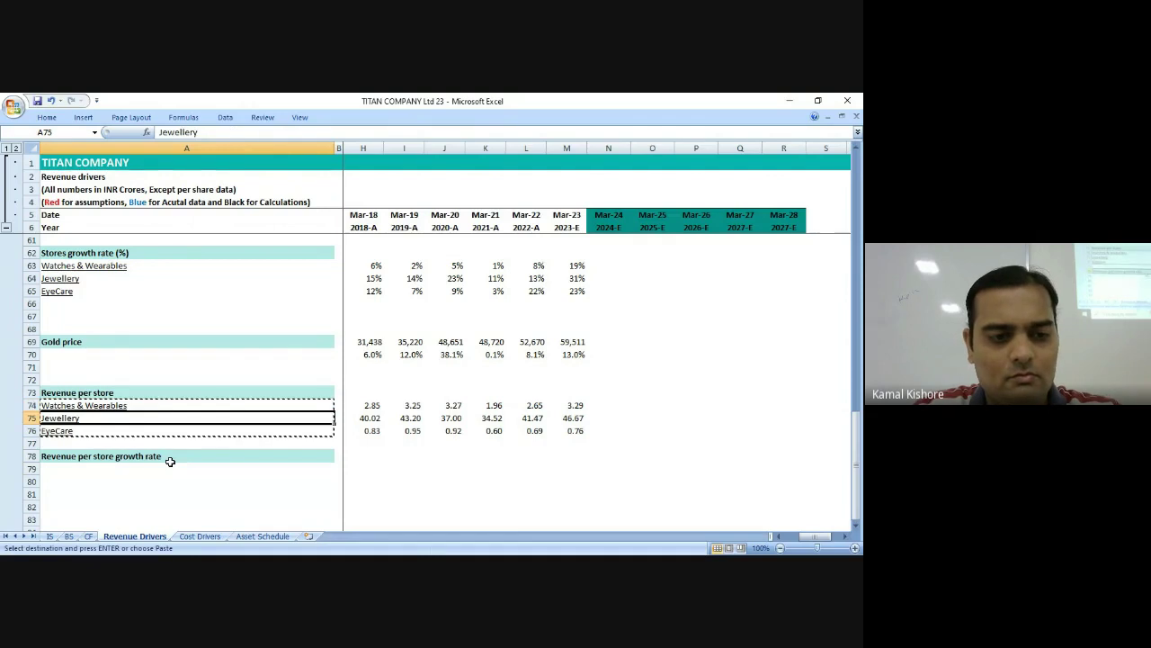
key("Down")
key("Down")
key("Down")
key("Down")
key("Down")
key("Return")
Enter the Mar-14 Watches & Wearables revenue per store growth formula =D74/C74-1 in D79.
key("Right")
key("Right")
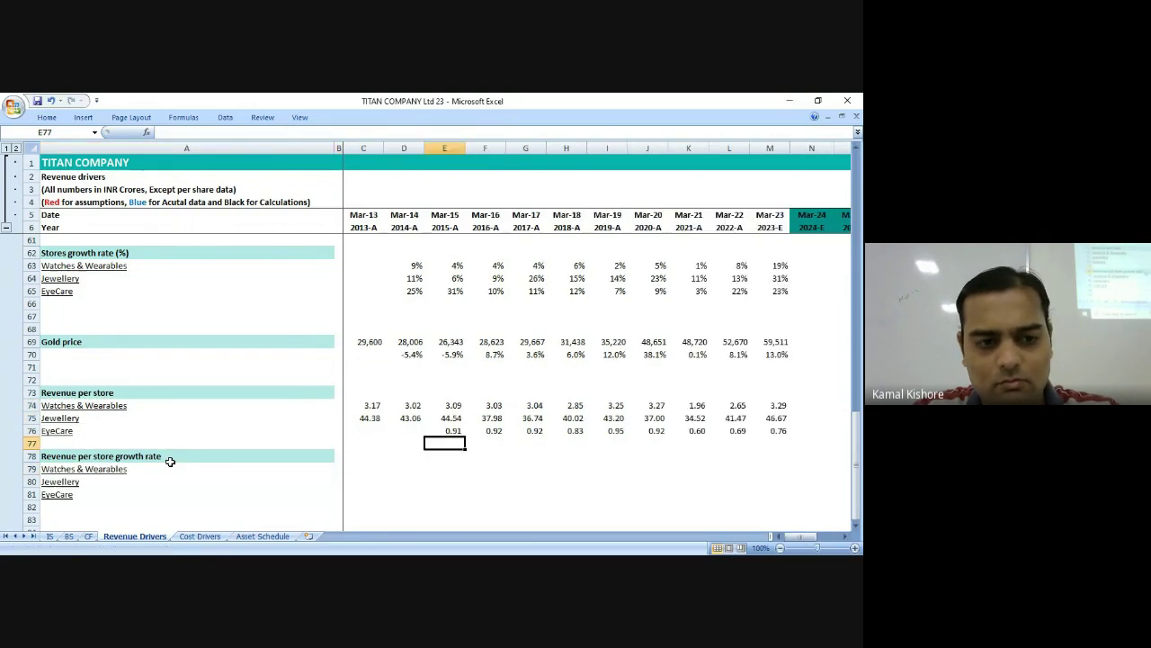
key("Right")
type("=")
key("Up")
key("Up")
key("Up")
key("Up")
key("Up")
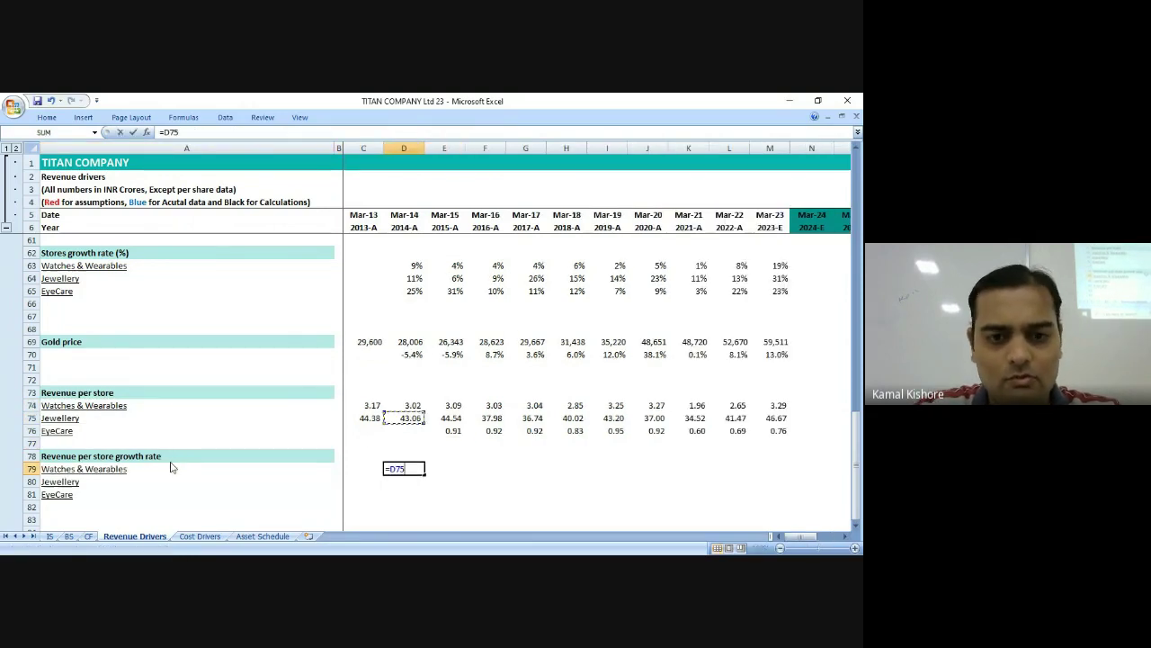
type("/")
key("Left")
key("Up")
key("Up")
key("Up")
key("Up")
key("Up")
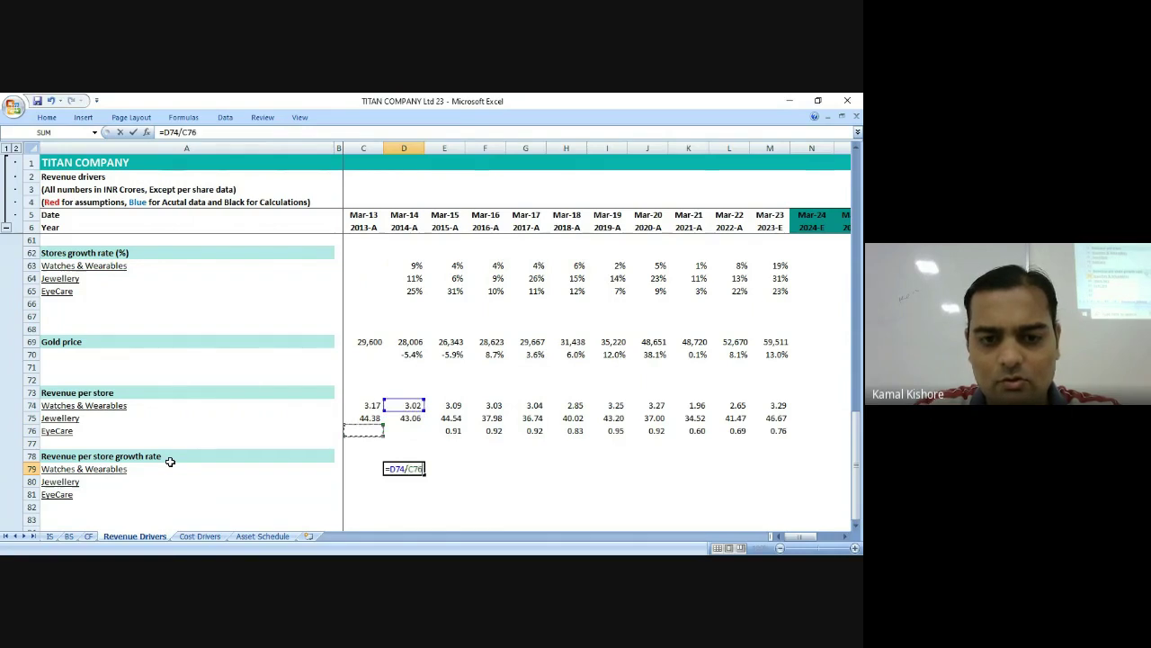
type("-1")
key("Return")
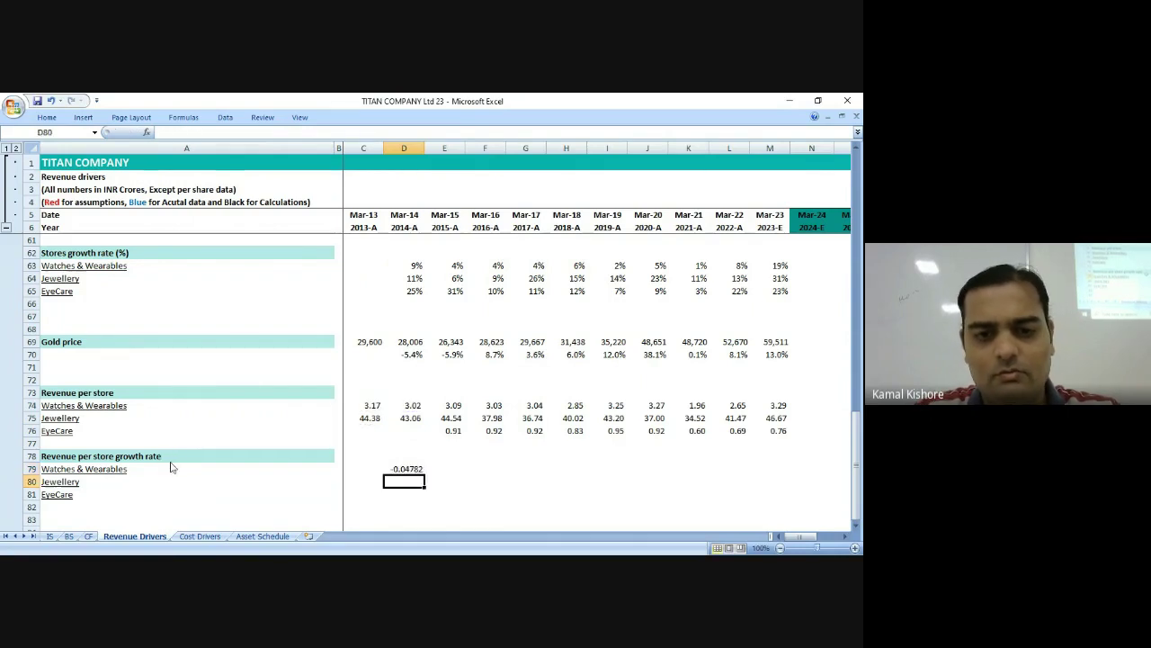
Format the Mar-14 growth rate in D79 as a percentage with two decimal places.
key("Up")
left_click(50, 117)
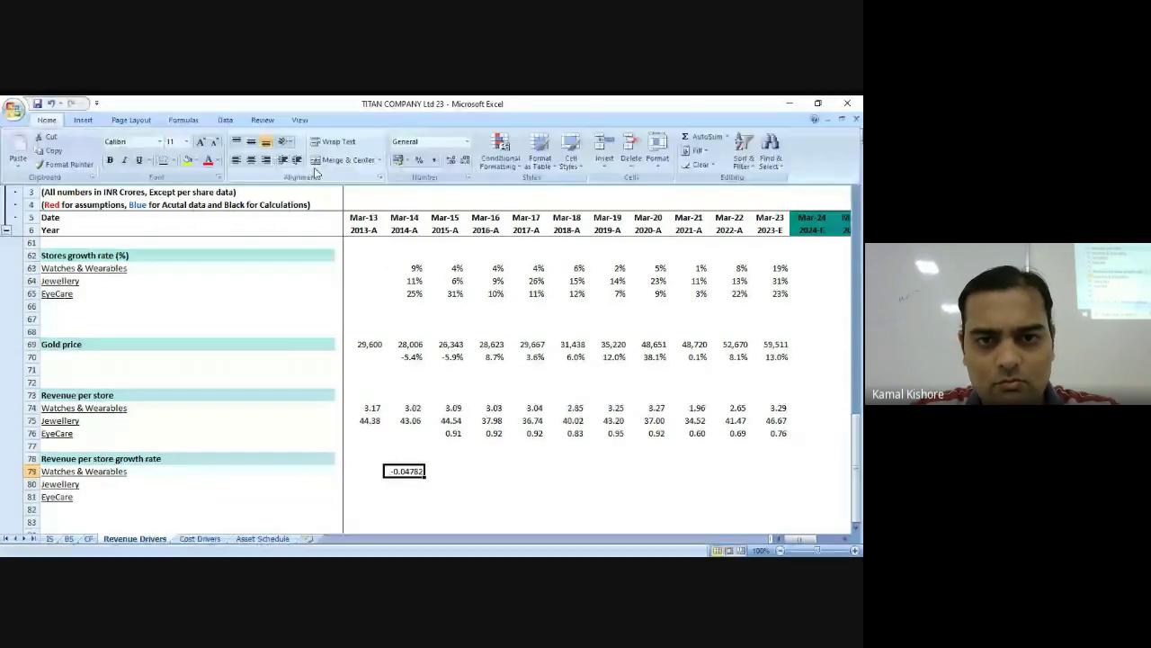
left_click(420, 160)
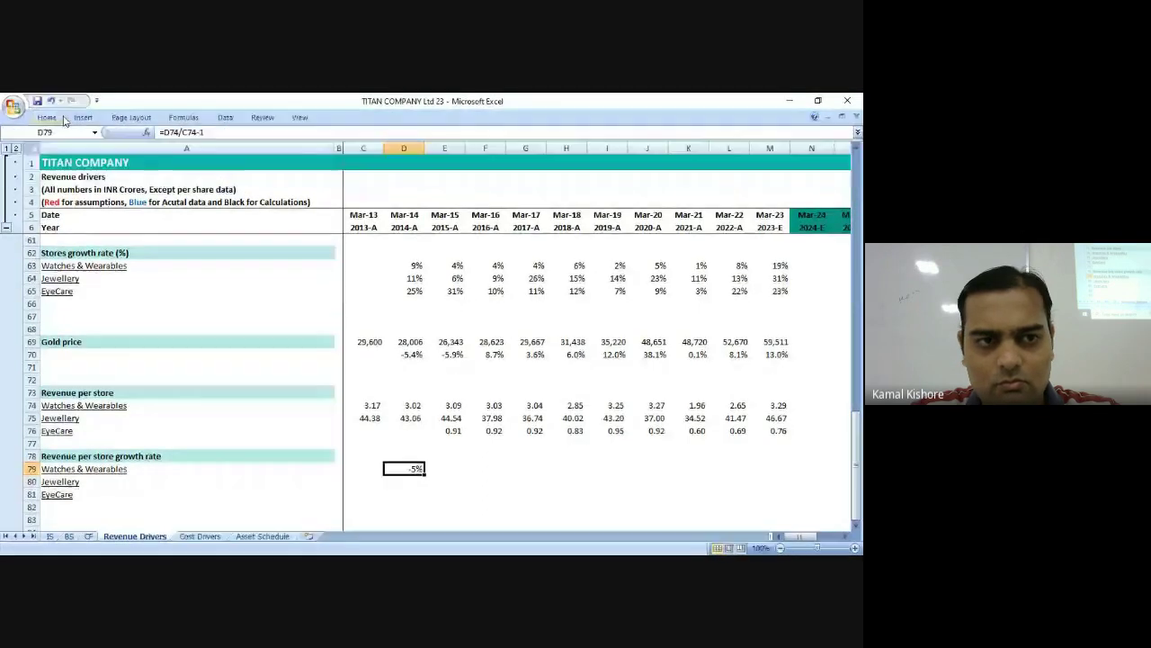
left_click(47, 119)
left_click(435, 161)
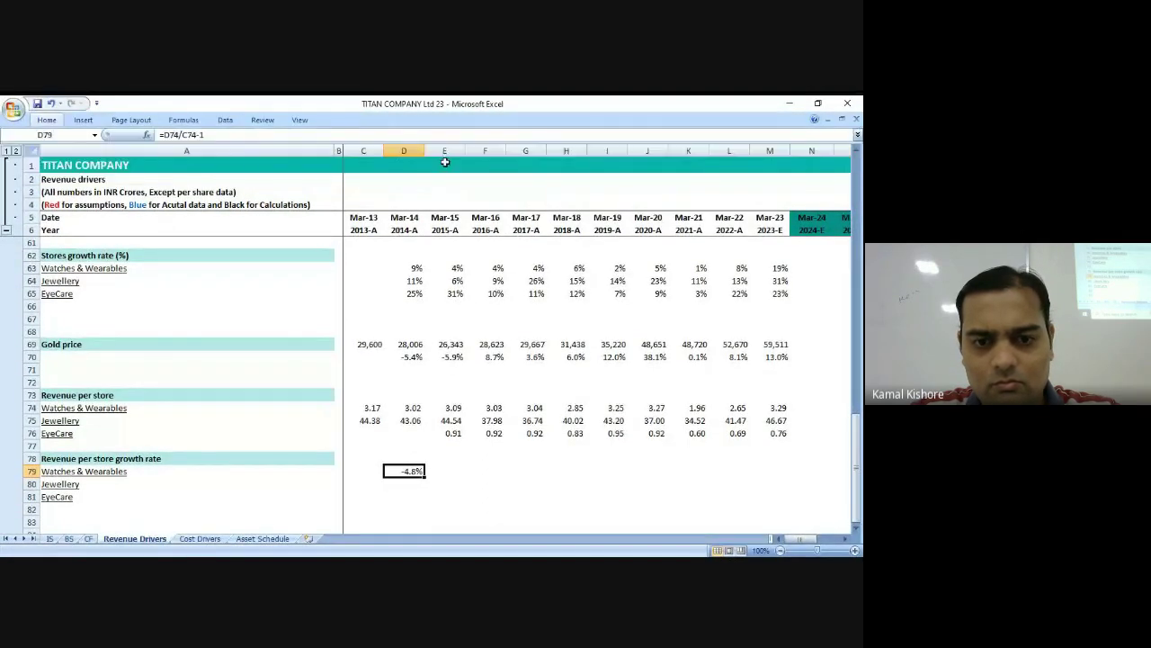
left_click(47, 120)
left_click(434, 161)
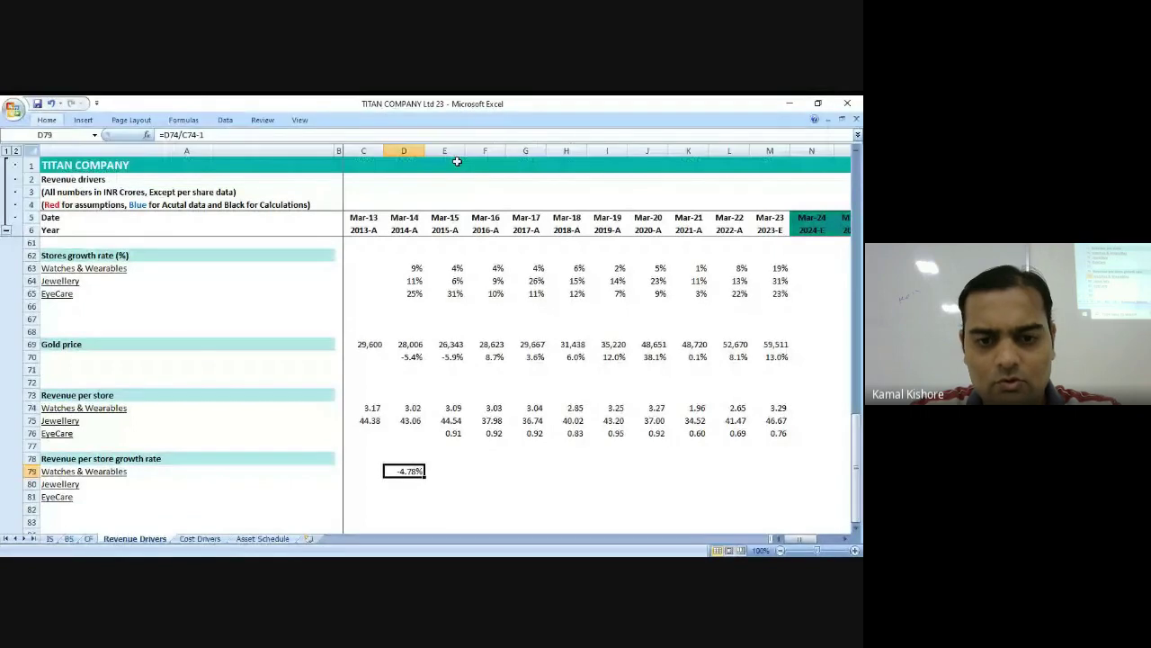
Fill the Watches & Wearables growth formula from D79 across to Mar-23 in M79.
key("shift+Right")
key("shift+Right")
key("shift+Right")
key("shift+Right")
key("shift+Right")
key("shift+Right")
key("shift+Right")
key("shift+Right")
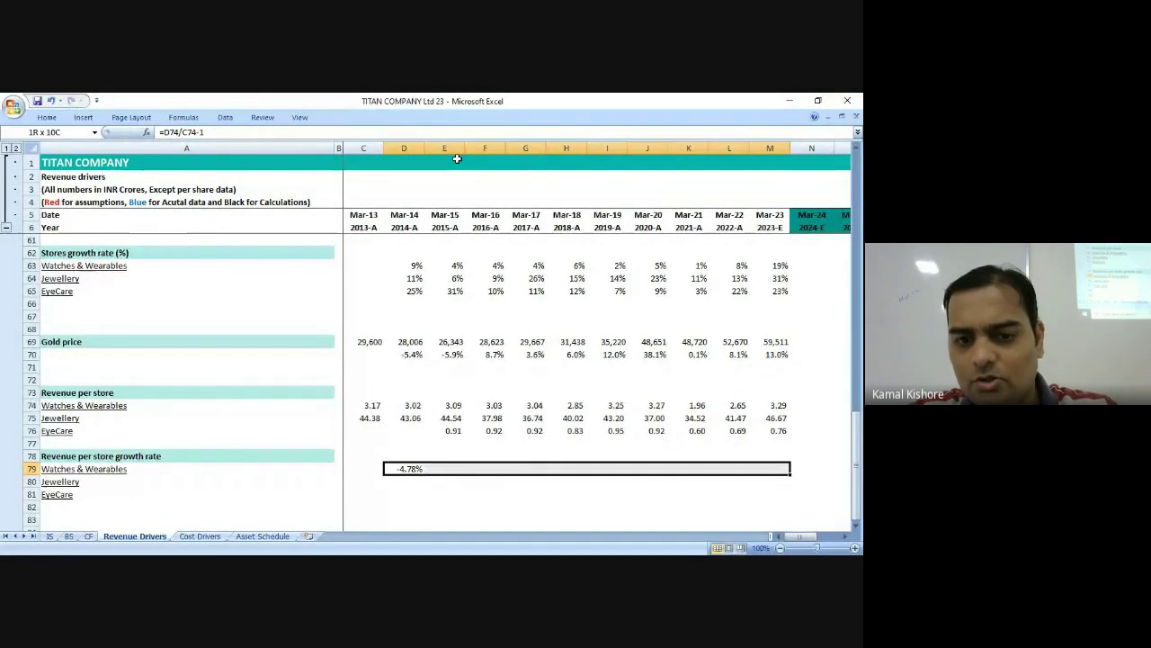
key("ctrl+r")
Fill the revenue per store growth formula into the Jewellery row from Mar-14 to Mar-23 in D80:M80.
key("Down")
key("Left")
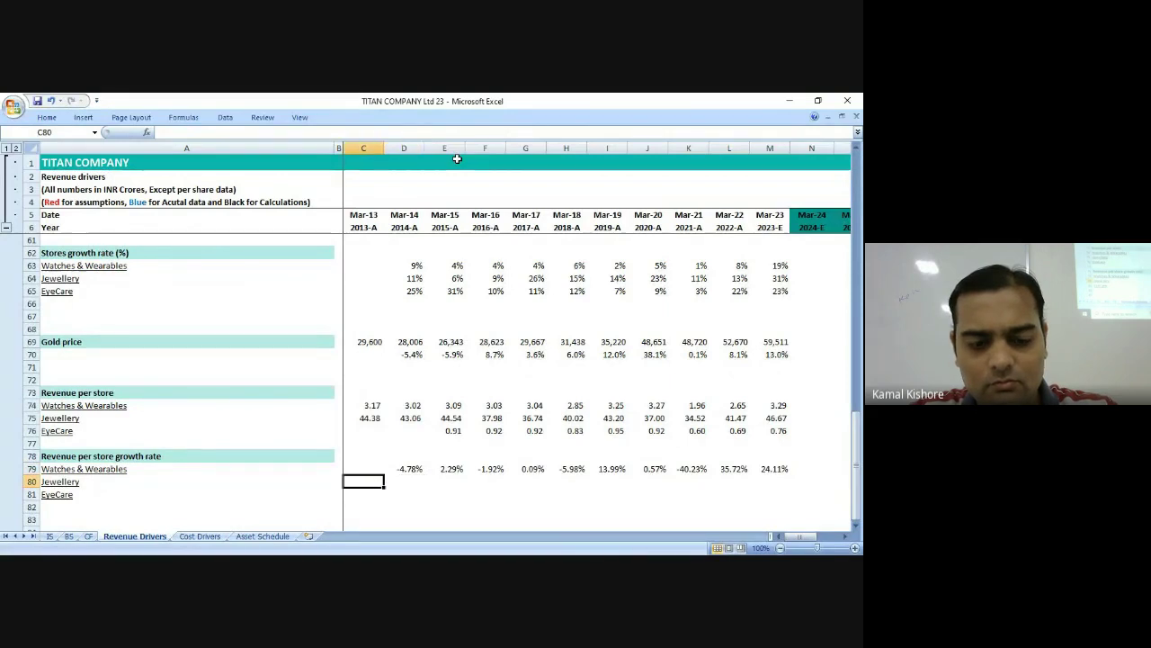
key("Right")
key("ctrl+d")
key("Right")
key("ctrl+d")
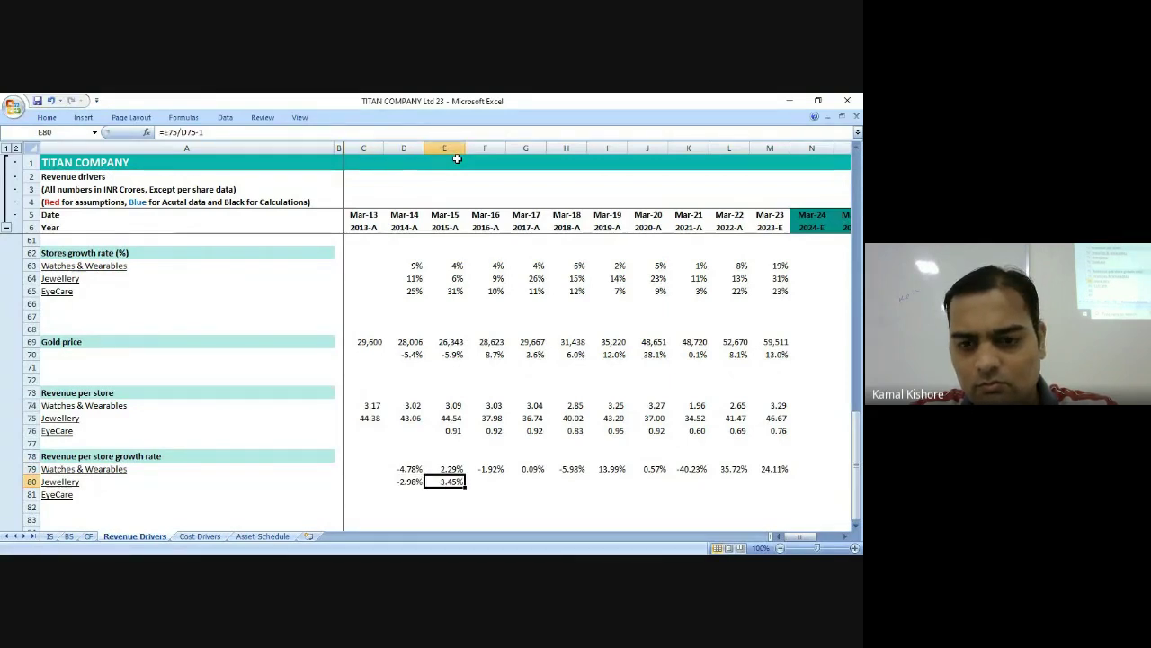
key("Right")
key("ctrl+d")
key("Right")
key("shift+Right")
key("shift+Right")
key("shift+Right")
key("shift+Right")
key("shift+Right")
key("shift+Right")
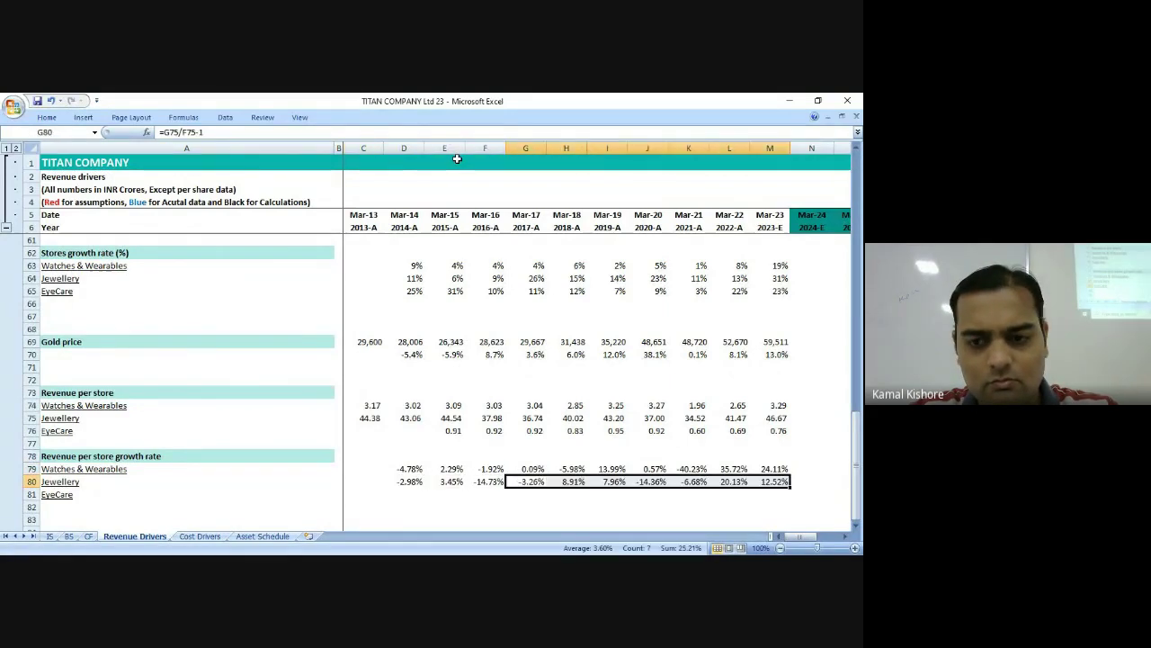
key("ctrl+r")
Fill the growth formula from the Jewellery row down into the EyeCare cells D81:M81.
key("Down")
key("Right")
key("Right")
key("Right")
key("Right")
key("Right")
key("Right")
key("Right")
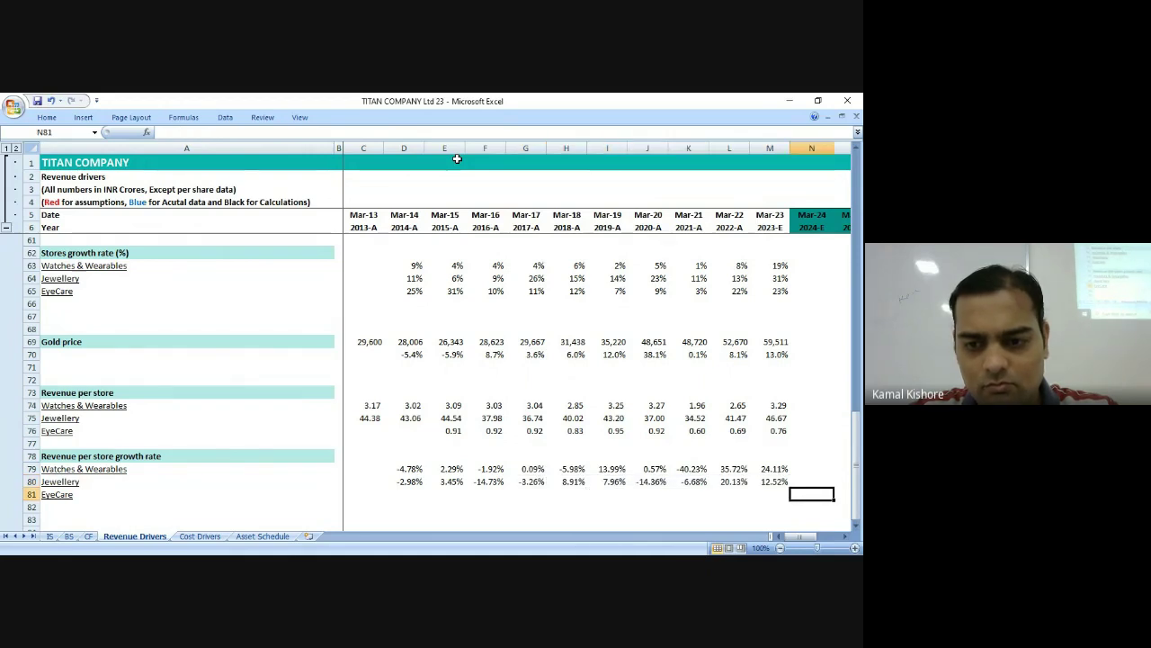
key("Left")
key("shift+Left")
key("shift+Left")
key("shift+Left")
key("shift+Left")
key("shift+Left")
key("shift+Left")
key("shift+Left")
key("shift+Left")
key("shift+Left")
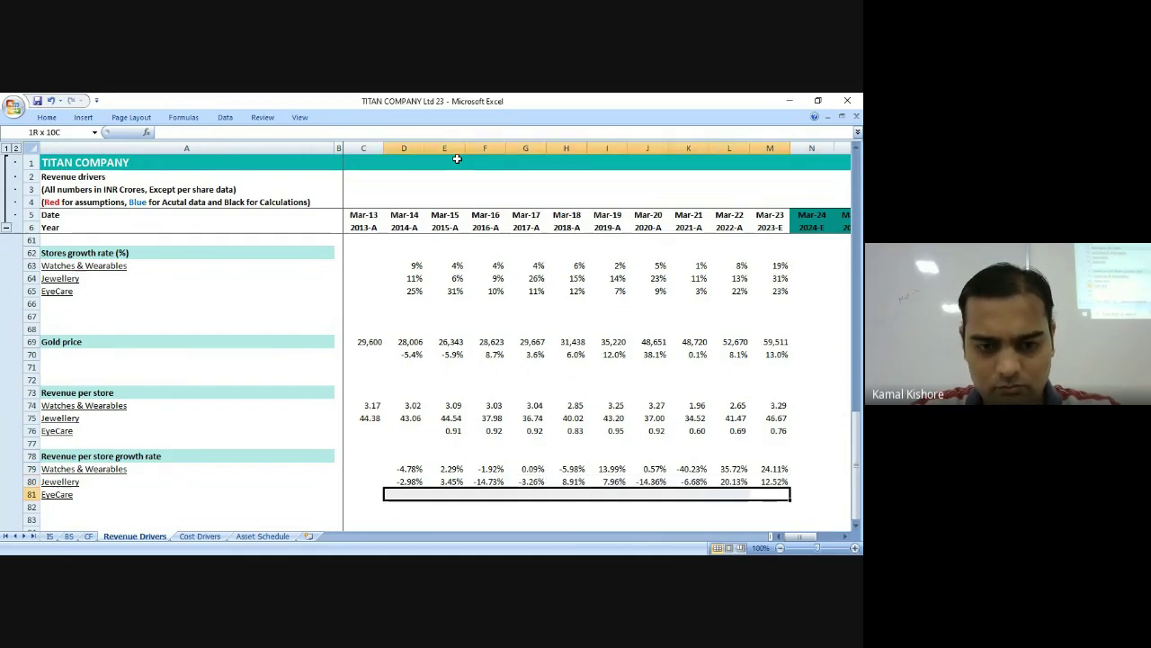
key("ctrl+d")
Clear the EyeCare growth formulas for Mar-14 and Mar-15 in D81:E81.
key("Left")
key("Left")
key("Left")
key("Left")
key("Left")
key("Left")
key("Left")
key("Left")
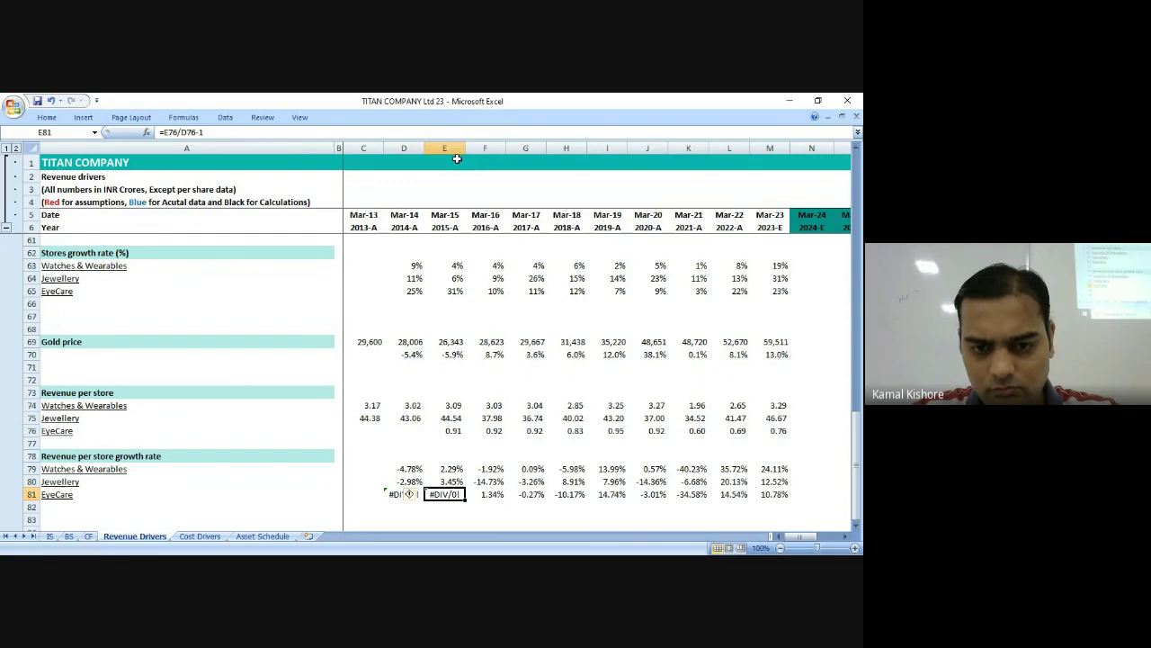
key("shift+Left")
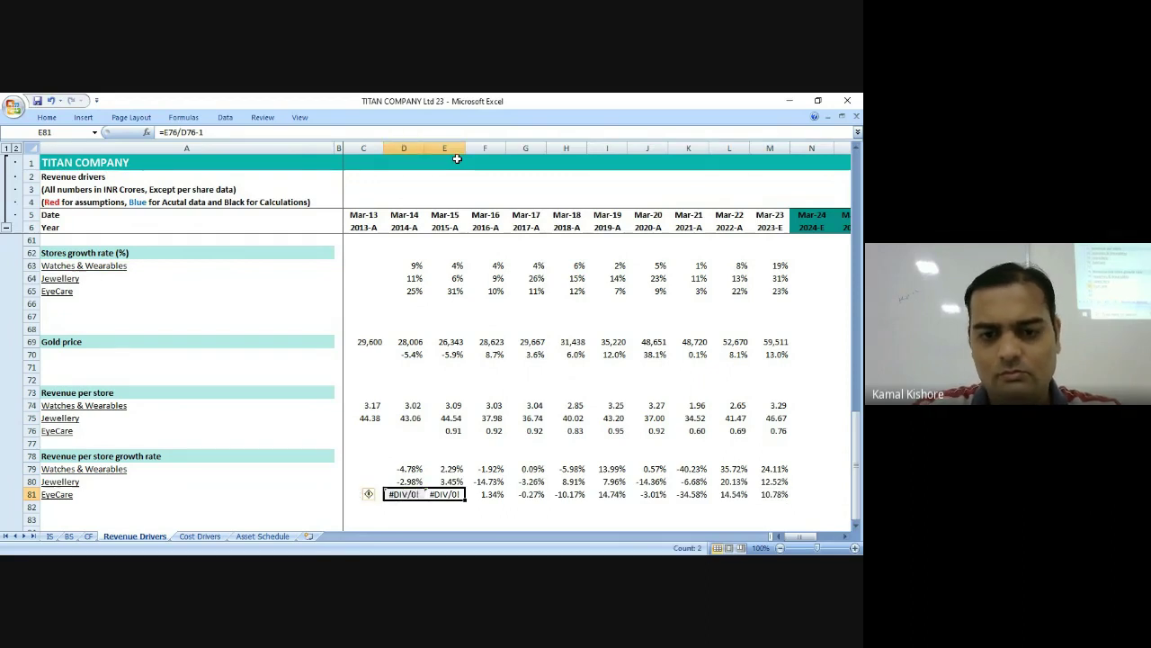
key("Delete")
Review the EyeCare revenue per store growth rates across the years into the forecast columns.
key("Right")
key("Right")
key("Right")
key("Right")
key("Right")
key("Right")
key("Right")
key("Right")
key("Right")
key("Right")
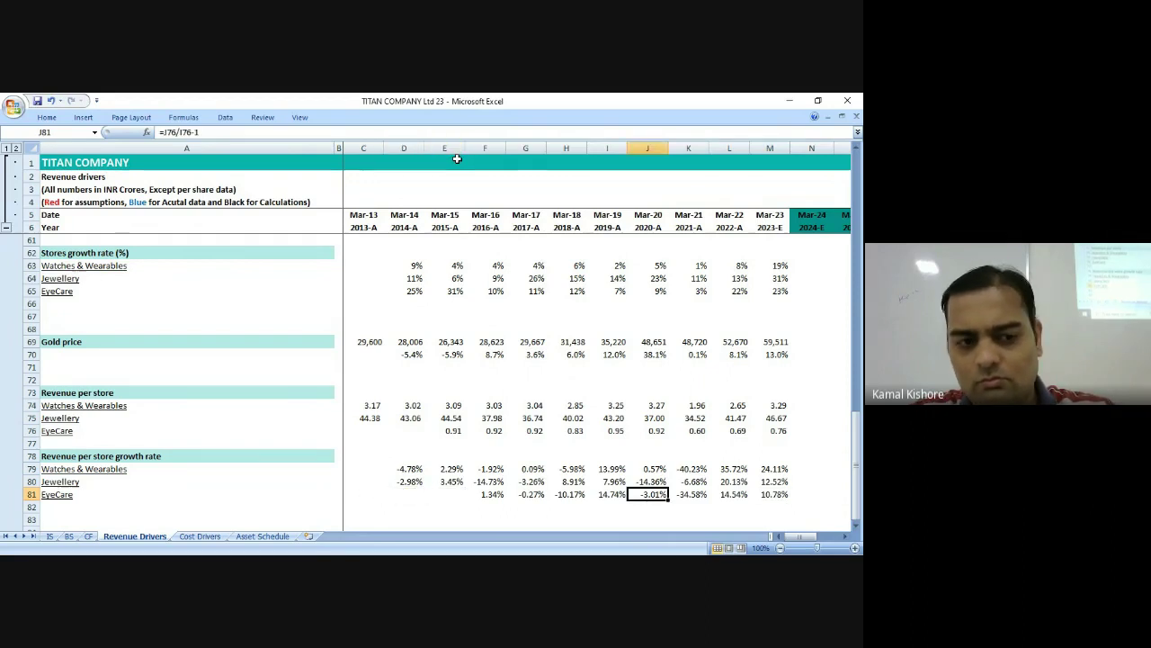
key("Right")
key("Right")
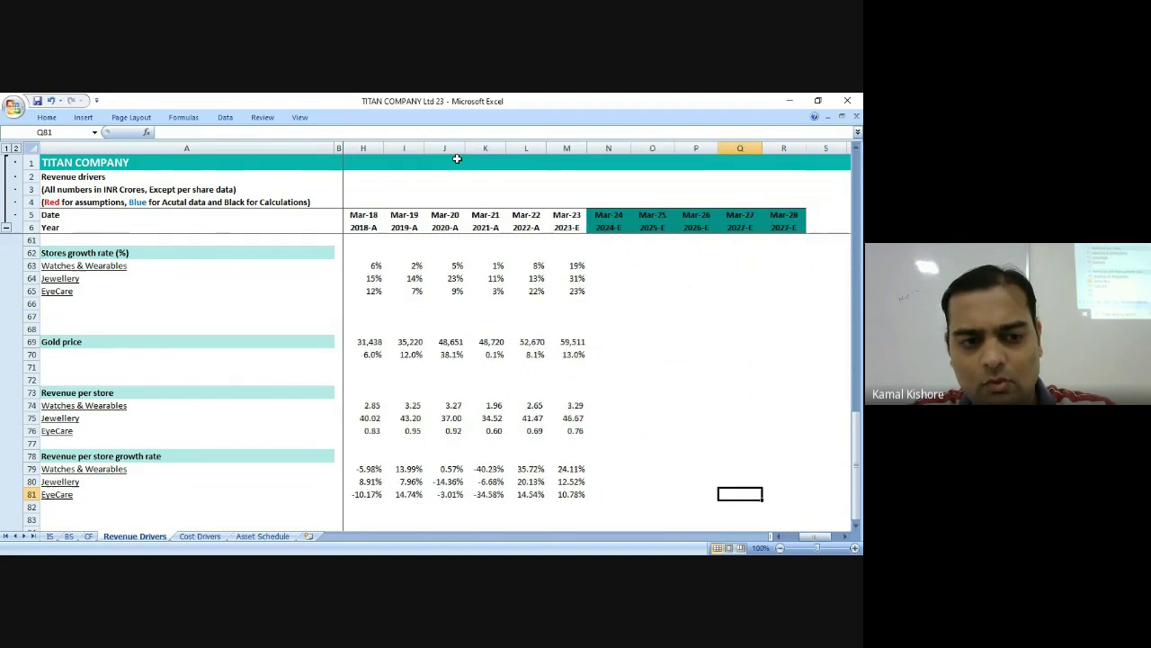
Inspect the Jewellery revenue per store growth formulas for Mar-23 in M80 and Mar-20 in J80.
key("Left")
key("Left")
key("Left")
key("Up")
key("Left")
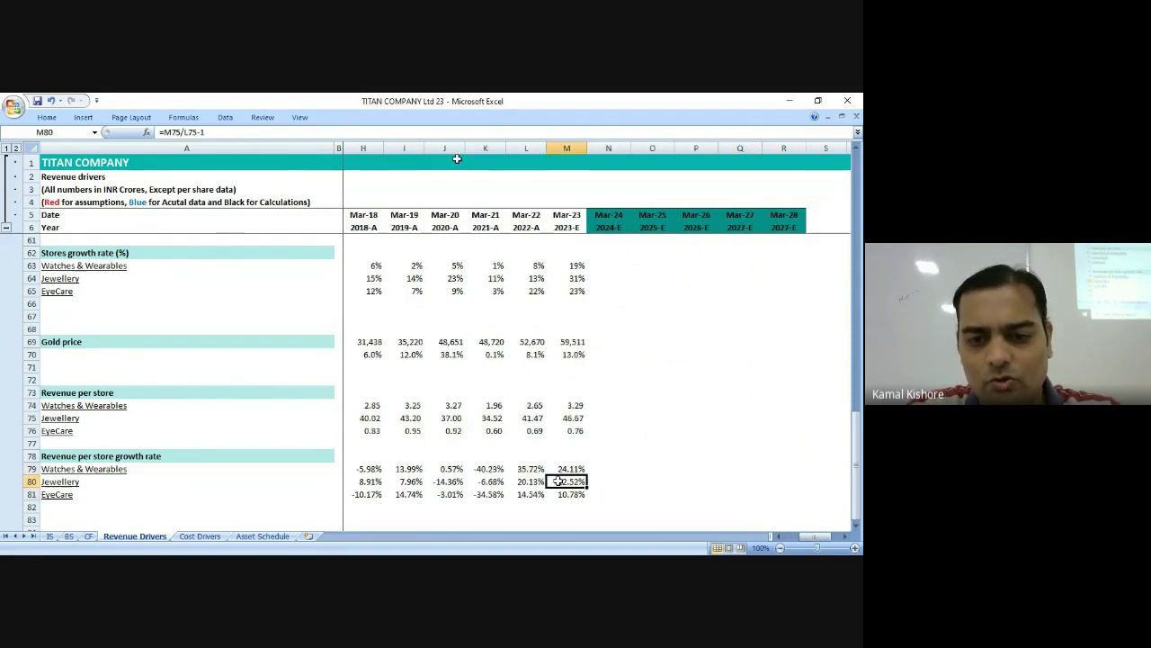
key("F2")
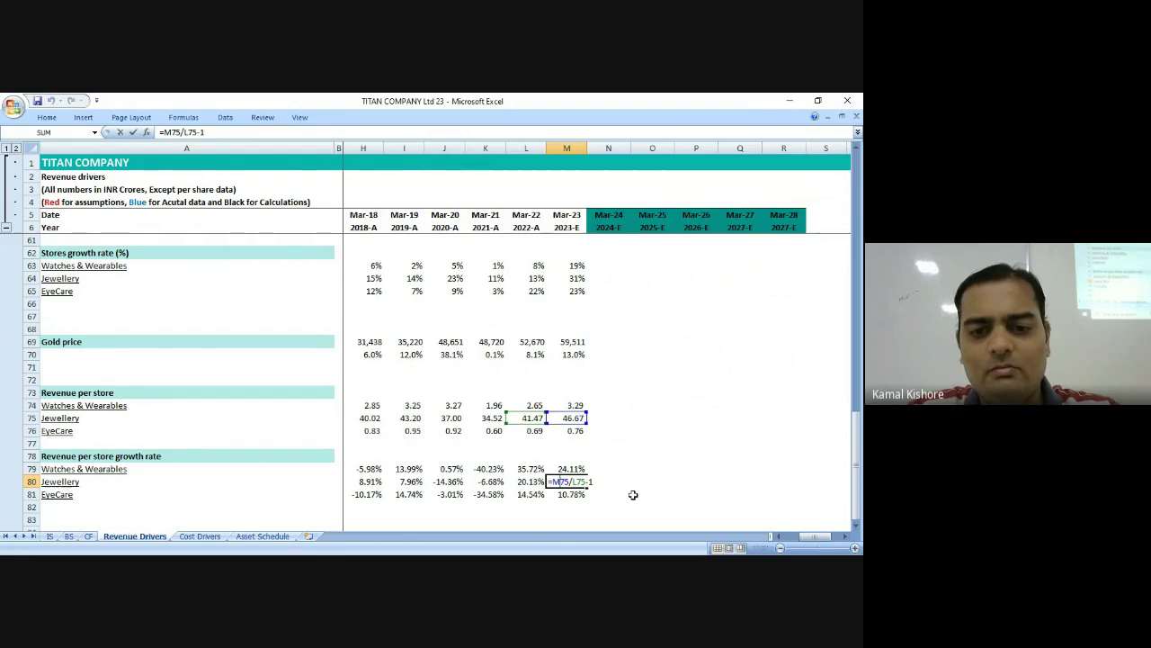
key("Escape")
key("Left")
key("Left")
key("Left")
key("F2")
key("Escape")
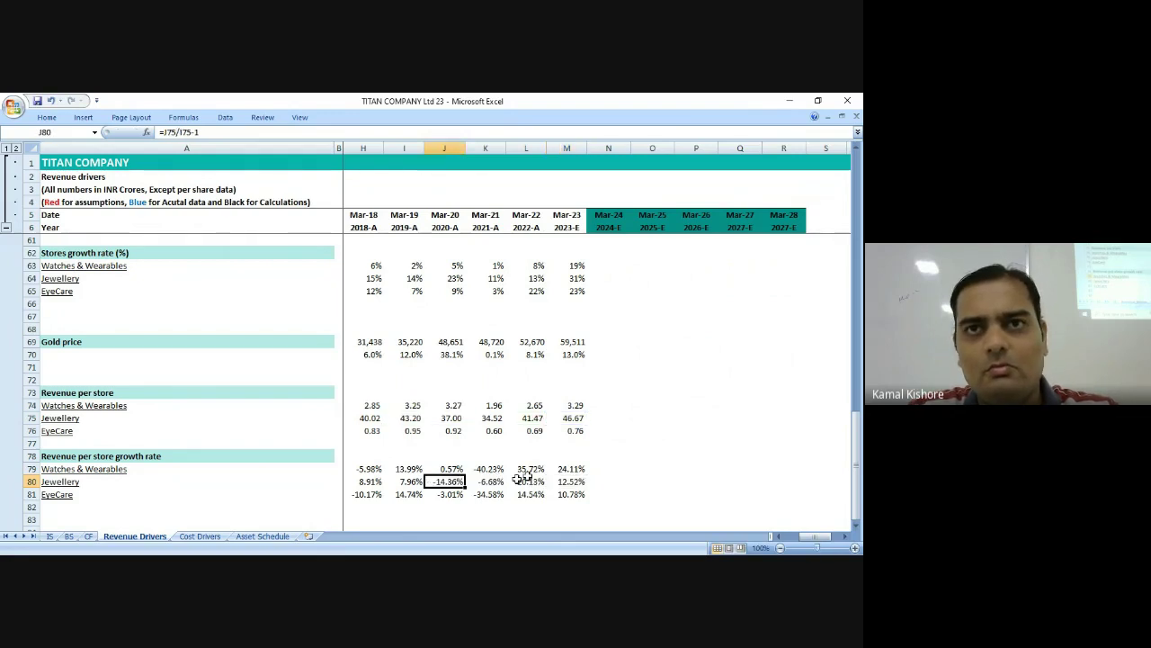
left_click(529, 473)
left_click(576, 482)
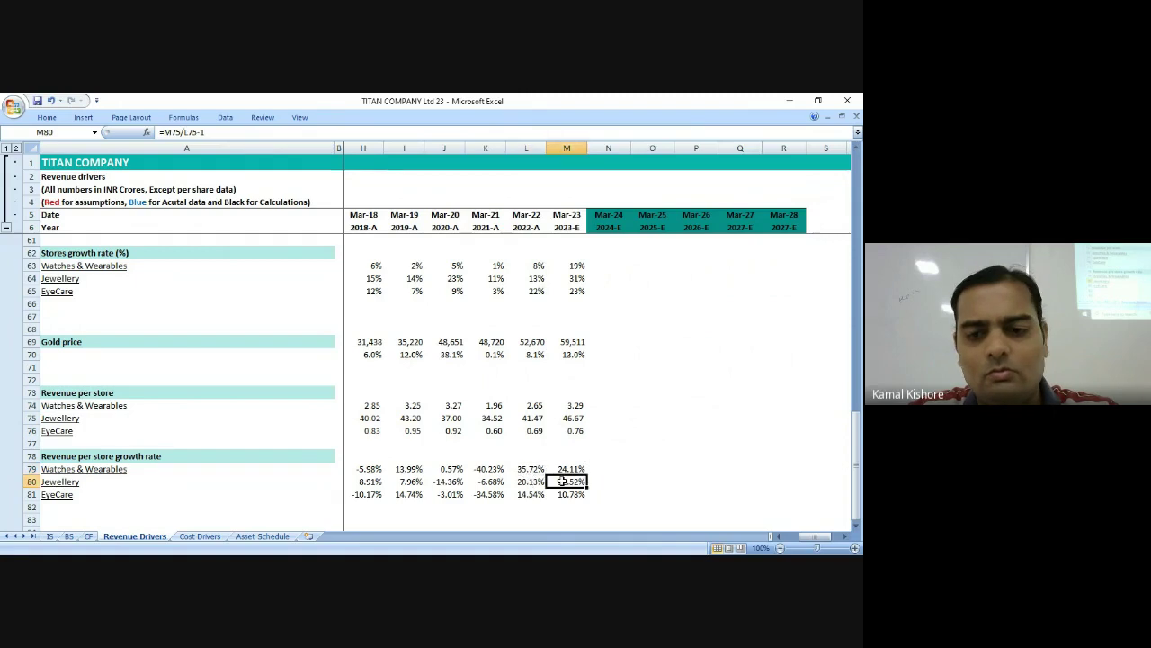
key("F2")
key("Escape")
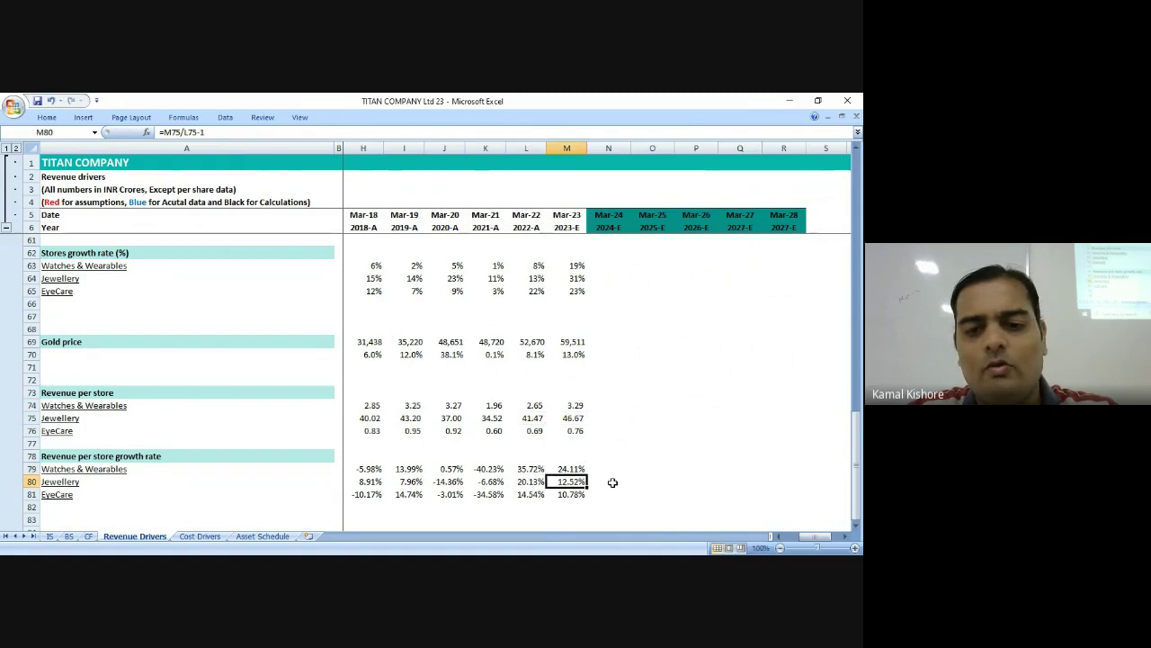
left_click(405, 483)
left_click(567, 482)
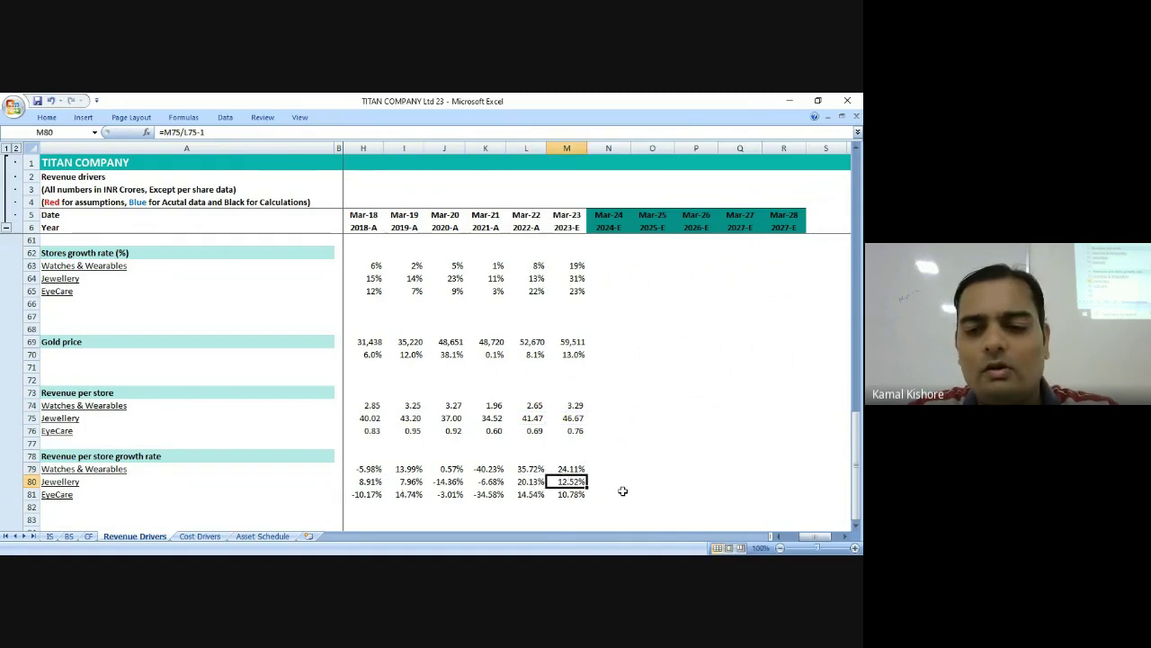
Review the Jewellery revenue per store figures in row 75 from Mar-13 through Mar-23.
left_click(514, 419)
left_click(407, 418)
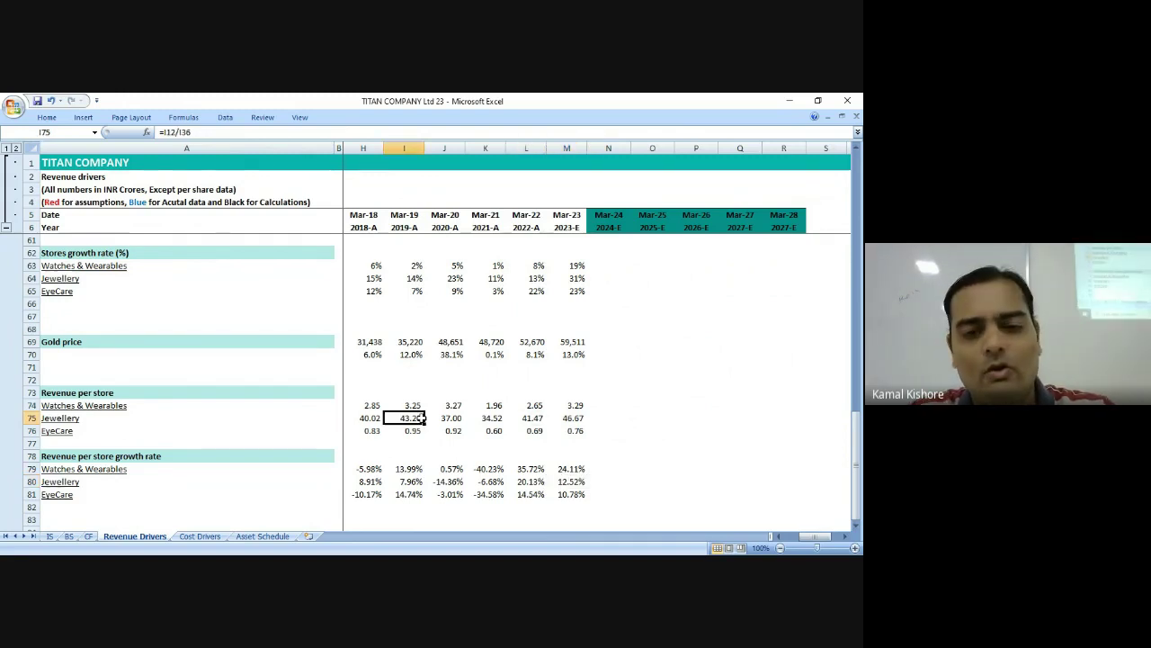
key("Left")
key("Left")
key("Left")
key("Left")
key("Left")
key("Left")
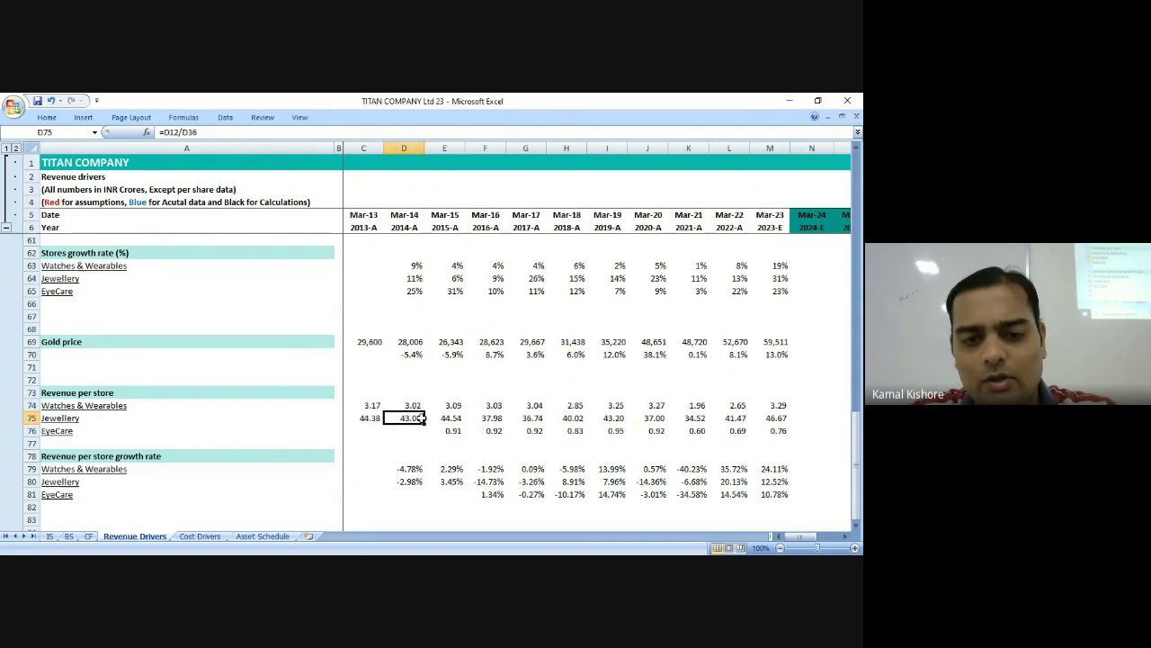
key("Right")
key("Right")
key("Right")
key("Right")
key("Right")
key("Right")
key("Right")
key("Right")
key("Right")
key("Right")
key("Right")
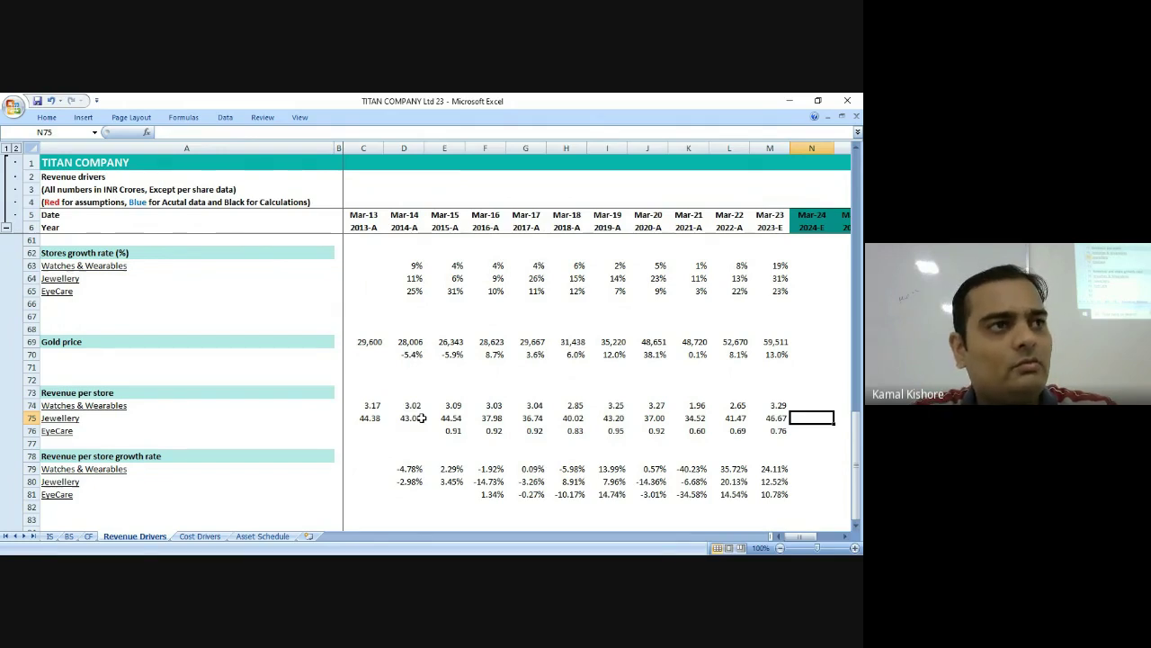
key("Left")
key("Left")
key("Left")
key("Left")
key("Left")
key("Left")
key("Left")
key("Left")
key("Left")
key("Left")
key("Left")
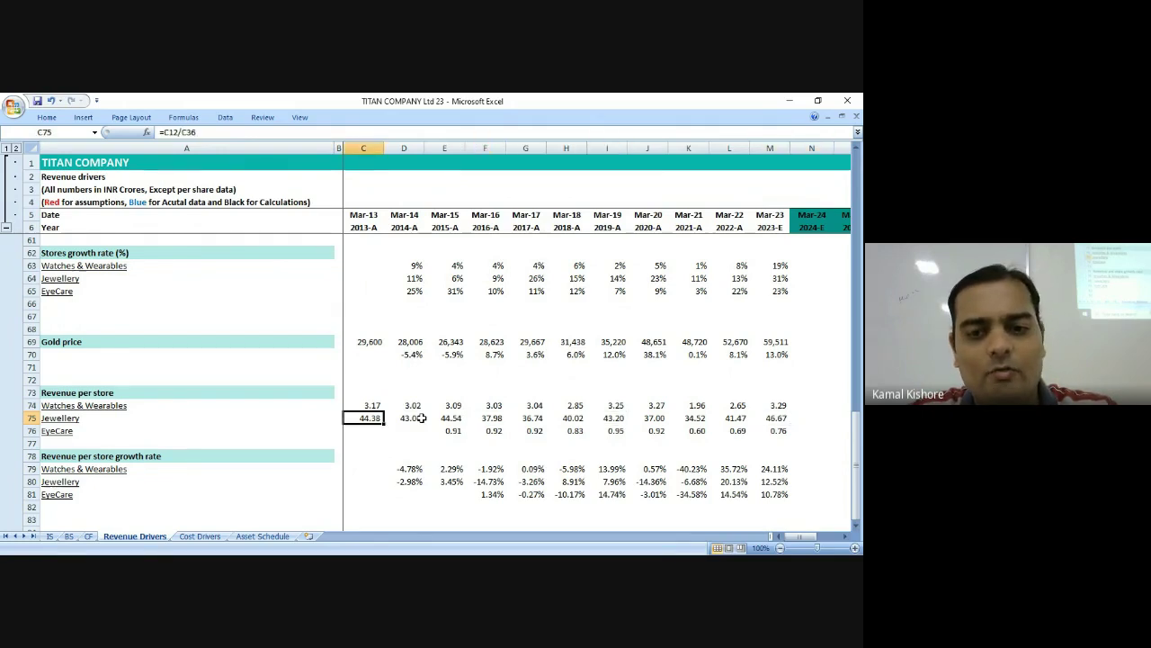
key("Right")
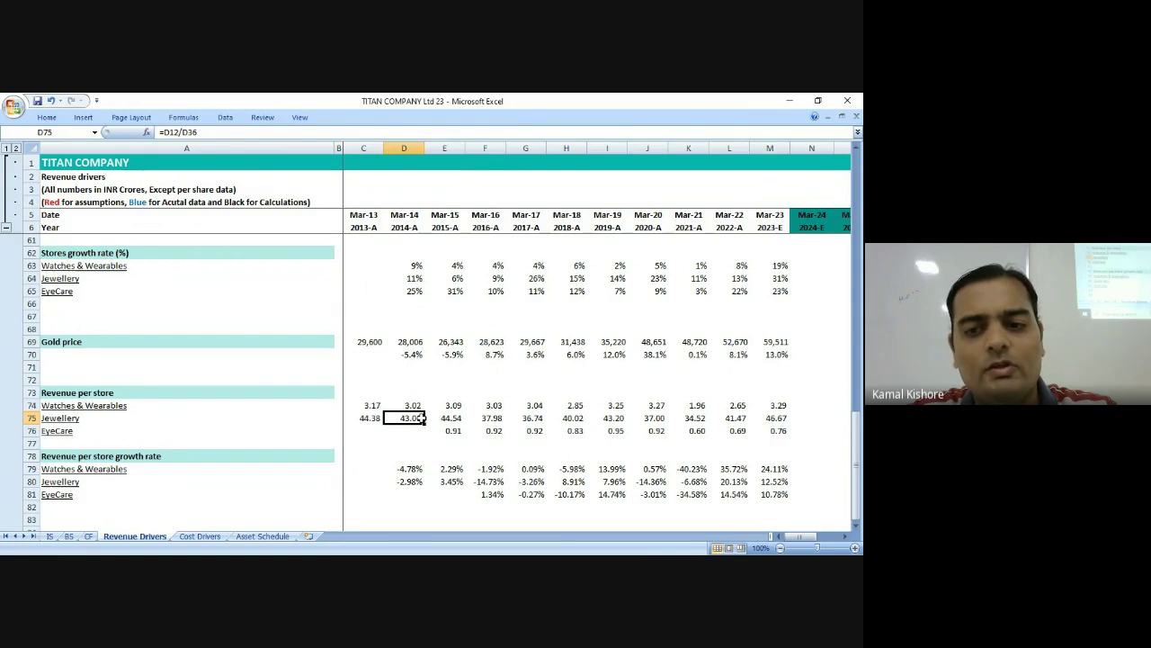
Select the Jewellery revenue per store values in C75:M75 to check their average.
key("Left")
key("shift+Right")
key("shift+Right")
key("shift+Right")
key("shift+Right")
key("shift+Right")
key("shift+Right")
key("shift+Right")
key("shift+Right")
key("shift+Right")
key("shift+Right")
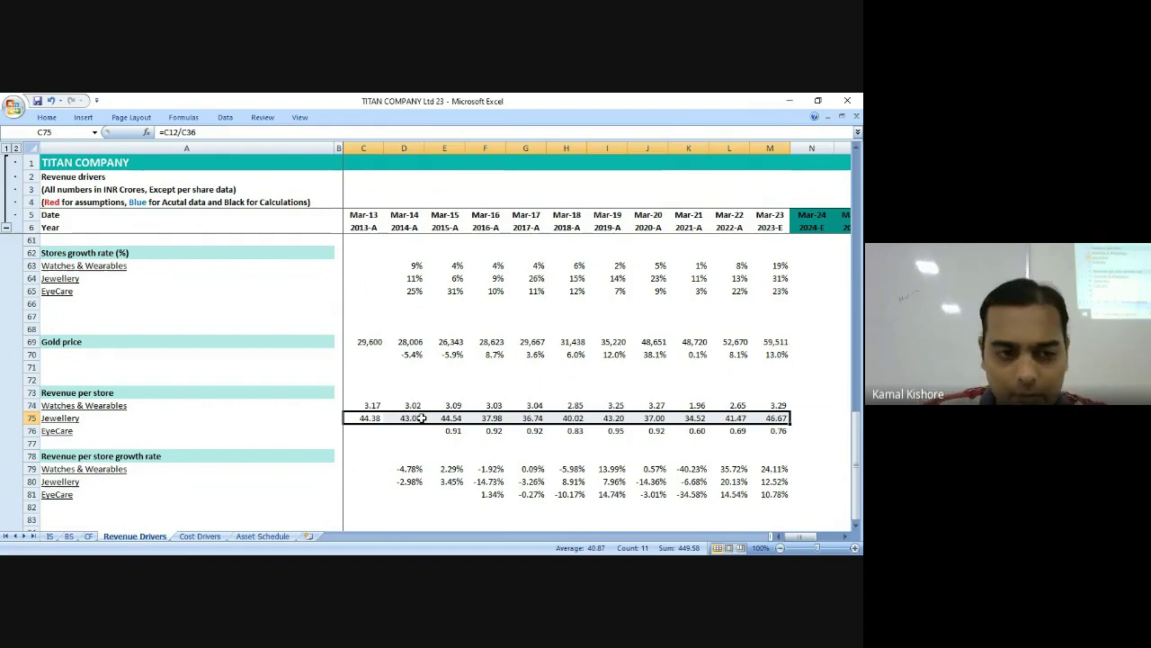
key("alt+Tab")
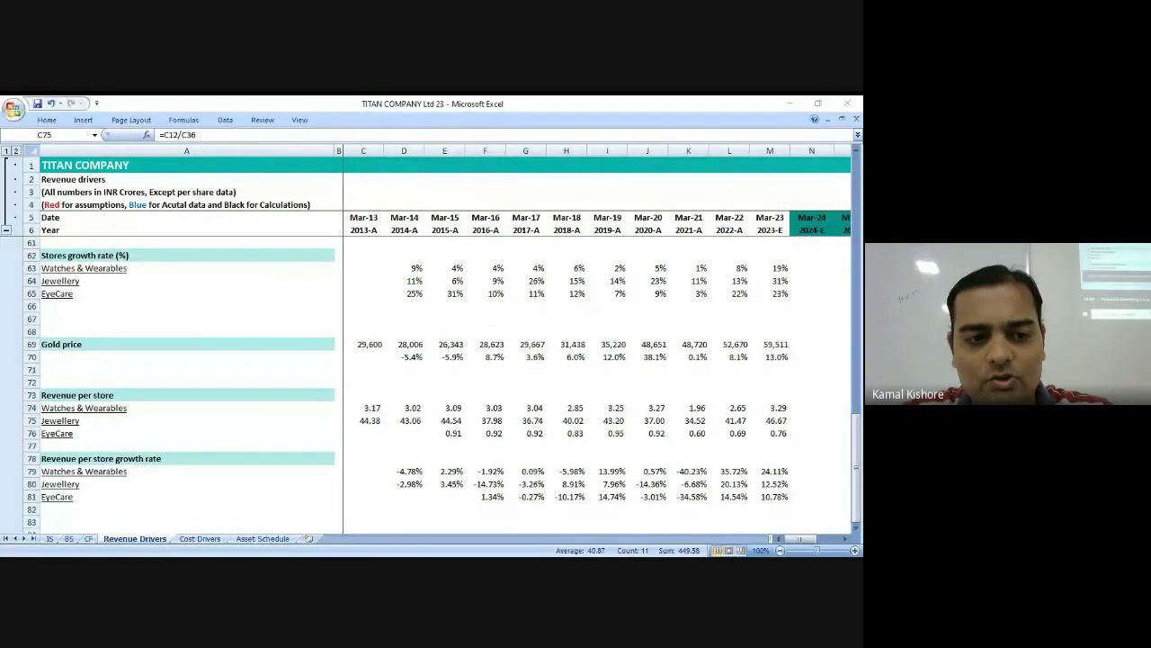
key("alt+Tab")
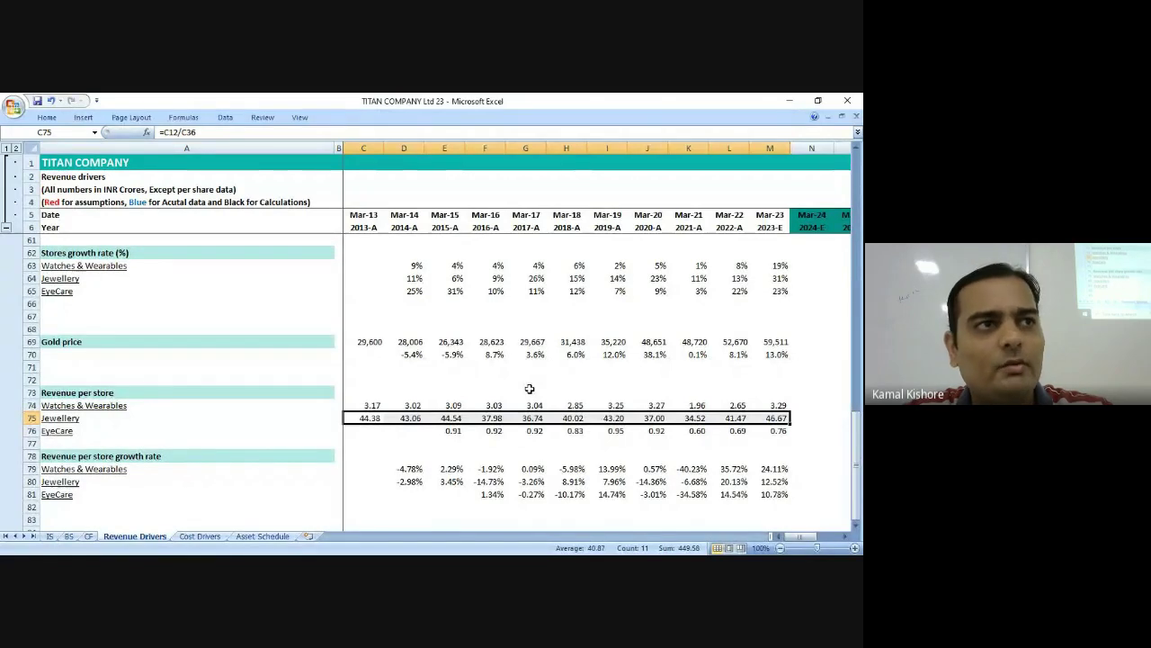
Compare the Jewellery revenue per store values year by year, between Mar-16 and the empty Mar-24 forecast cell.
key("Right")
key("Right")
key("Right")
key("Right")
key("Right")
key("Right")
key("Right")
key("Right")
key("Right")
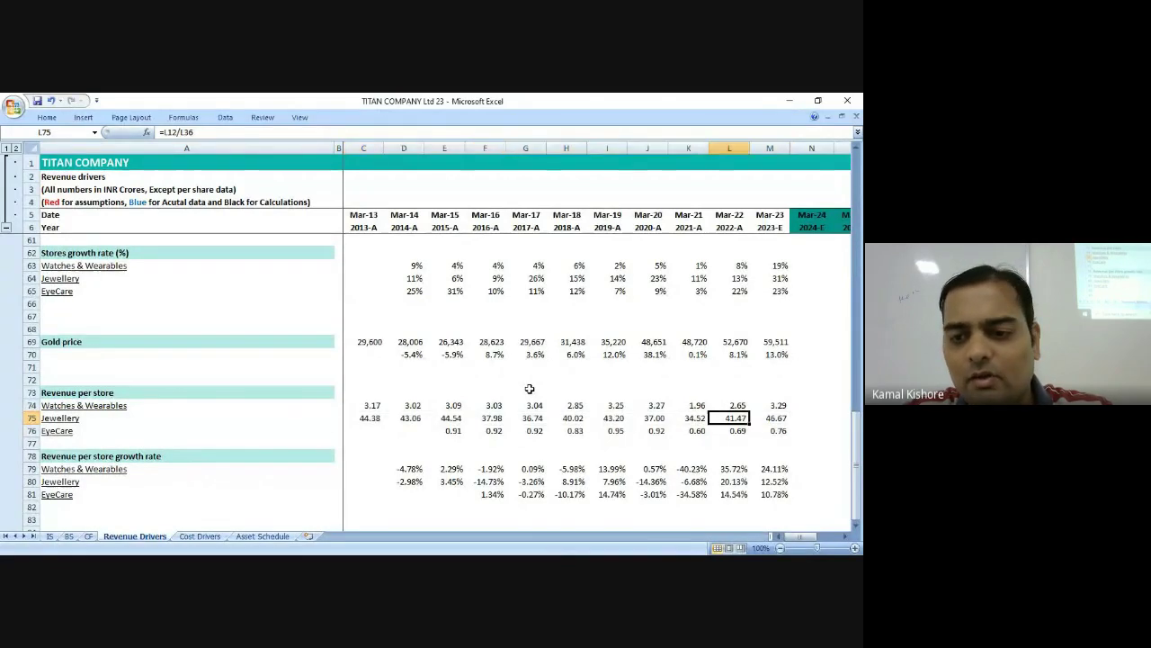
key("Right")
key("Right")
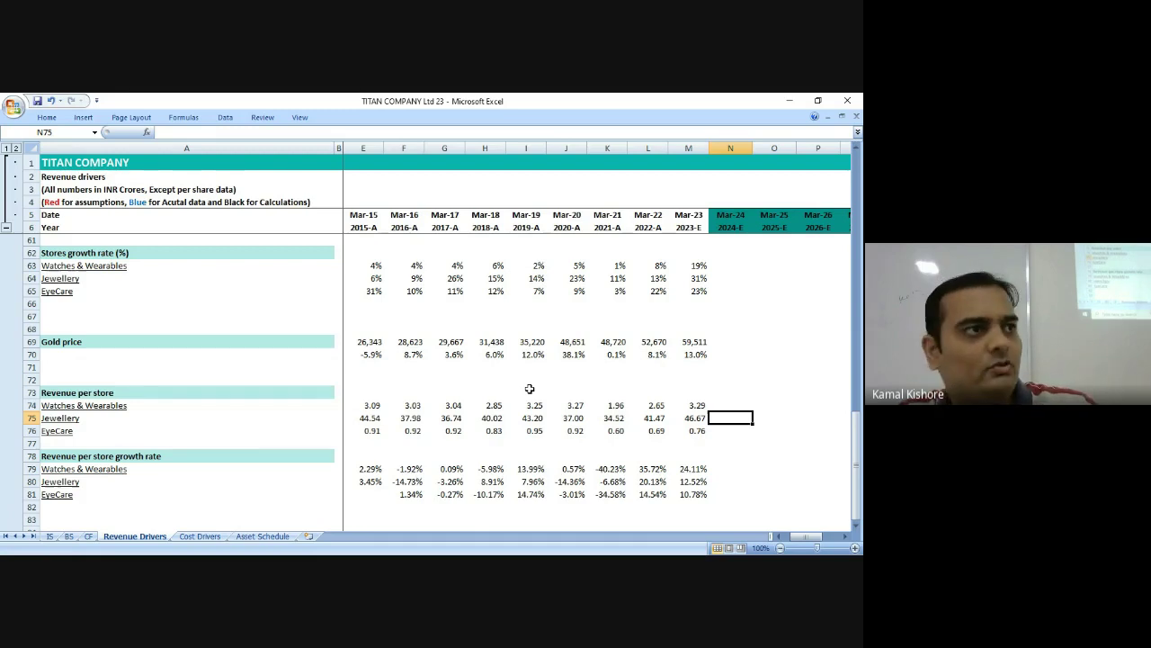
key("Left")
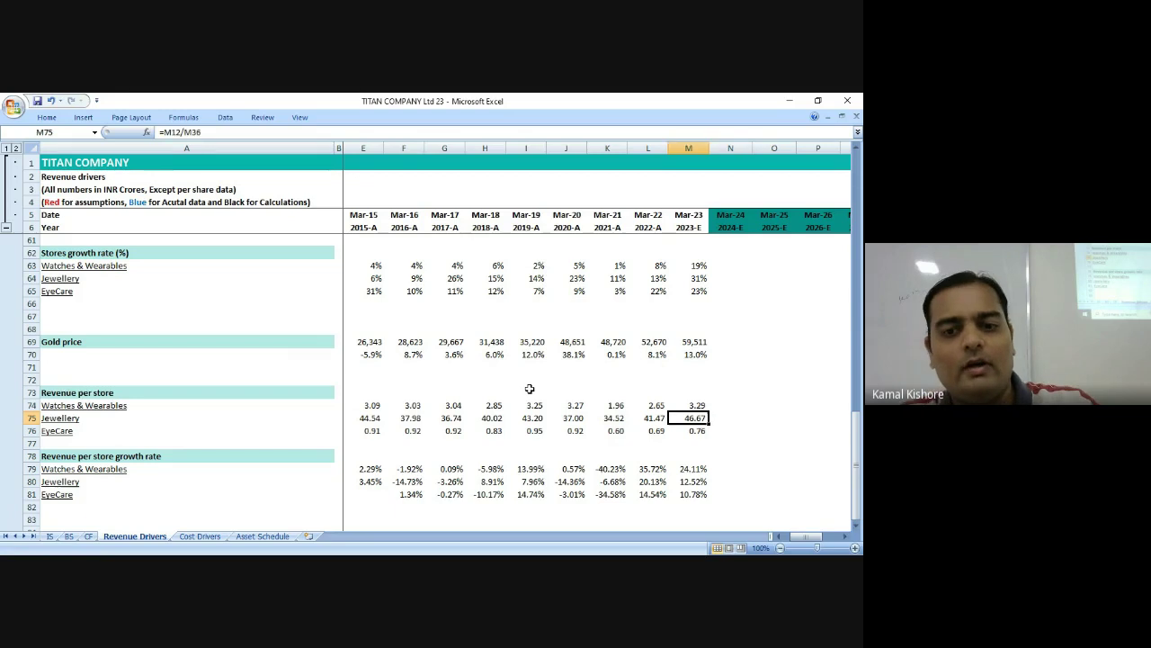
key("Left")
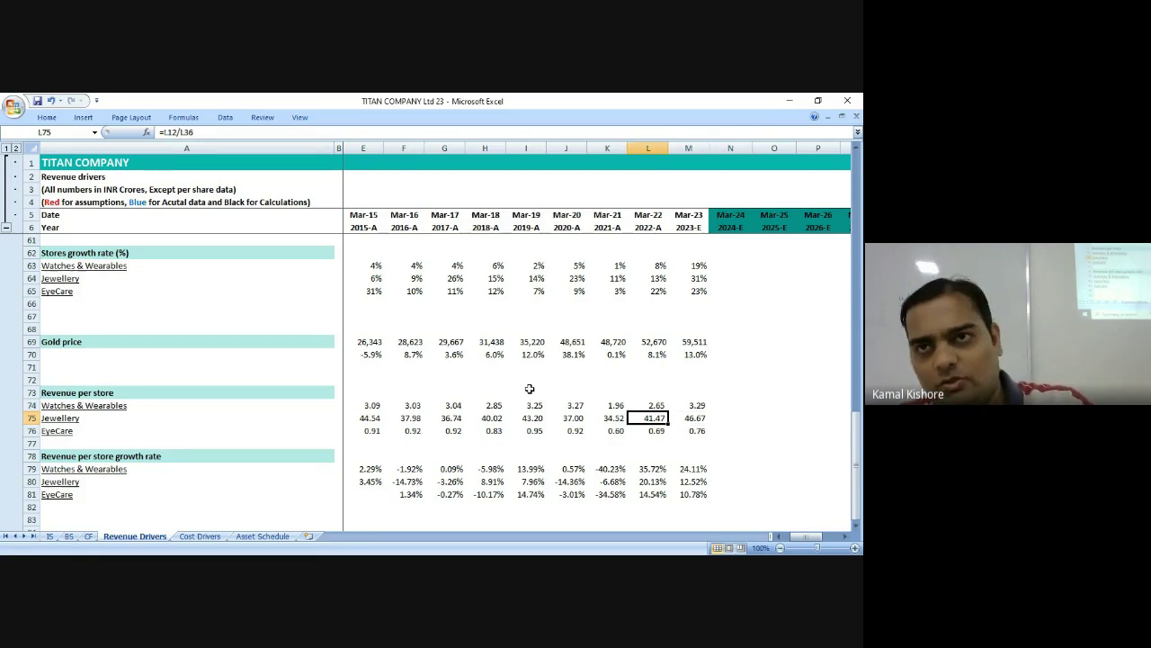
key("Left")
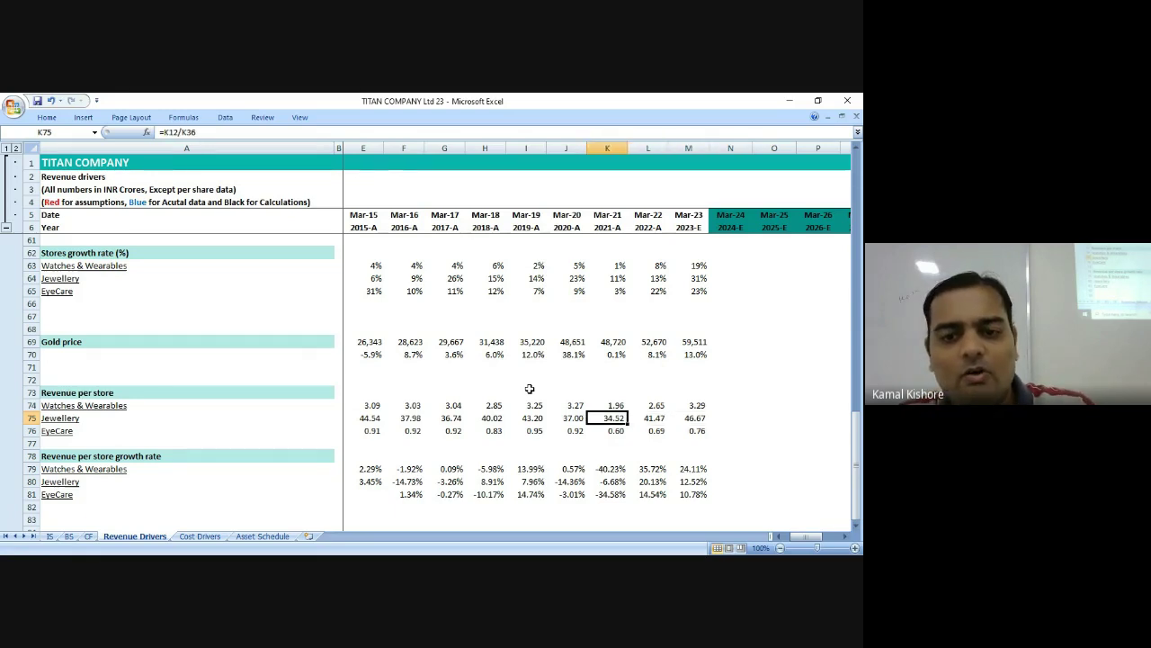
key("Left")
key("Left")
key("ctrl+Right")
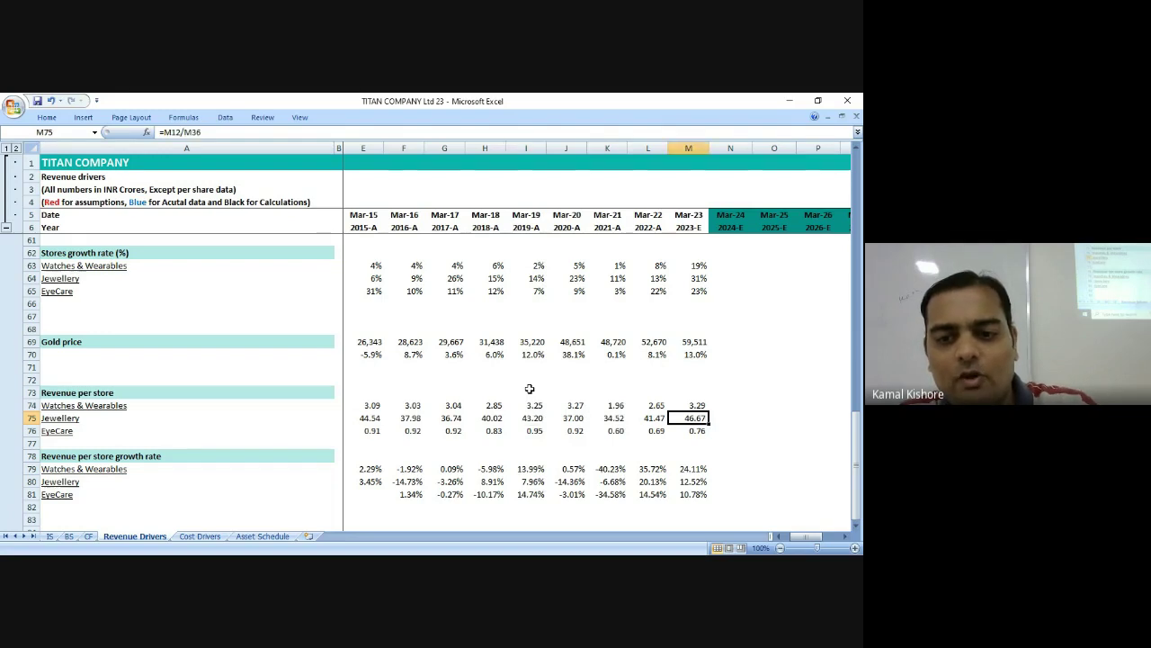
key("Left")
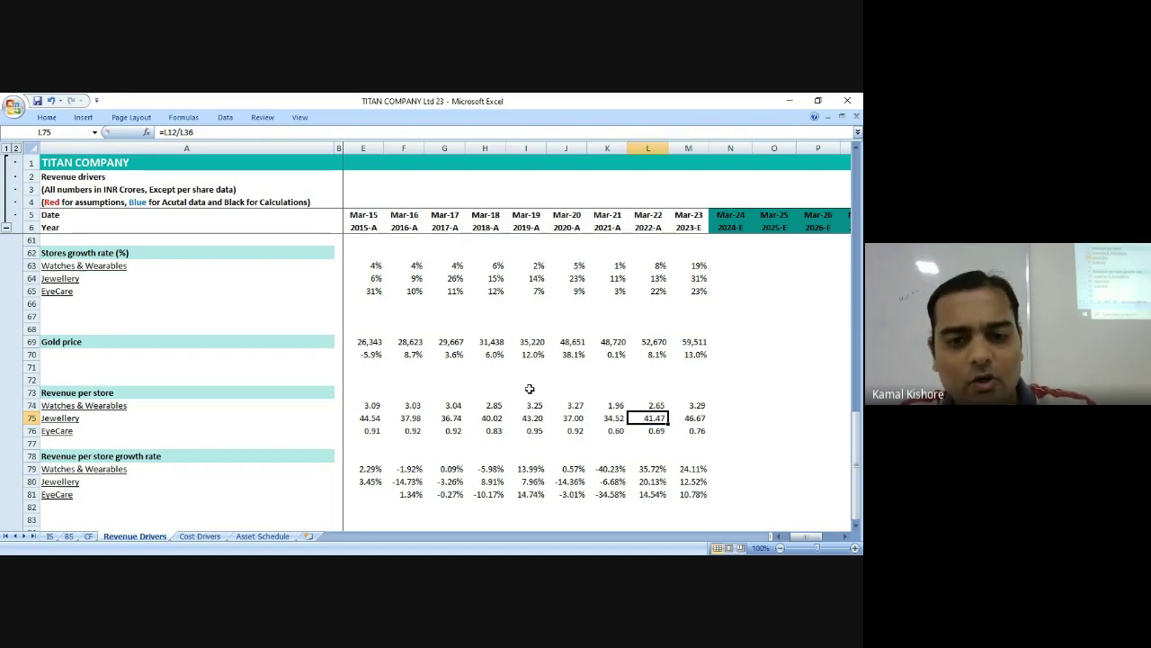
key("Left")
key("Left")
key("Left")
key("Left")
key("Left")
key("Left")
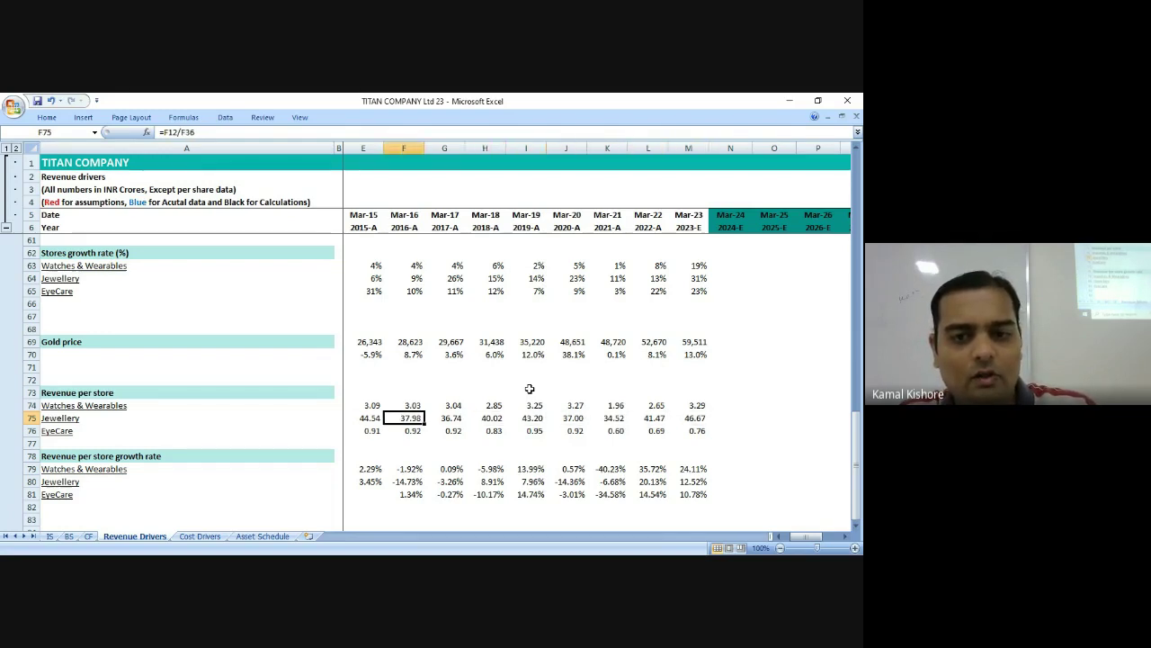
key("Right")
key("Right")
key("Right")
key("Right")
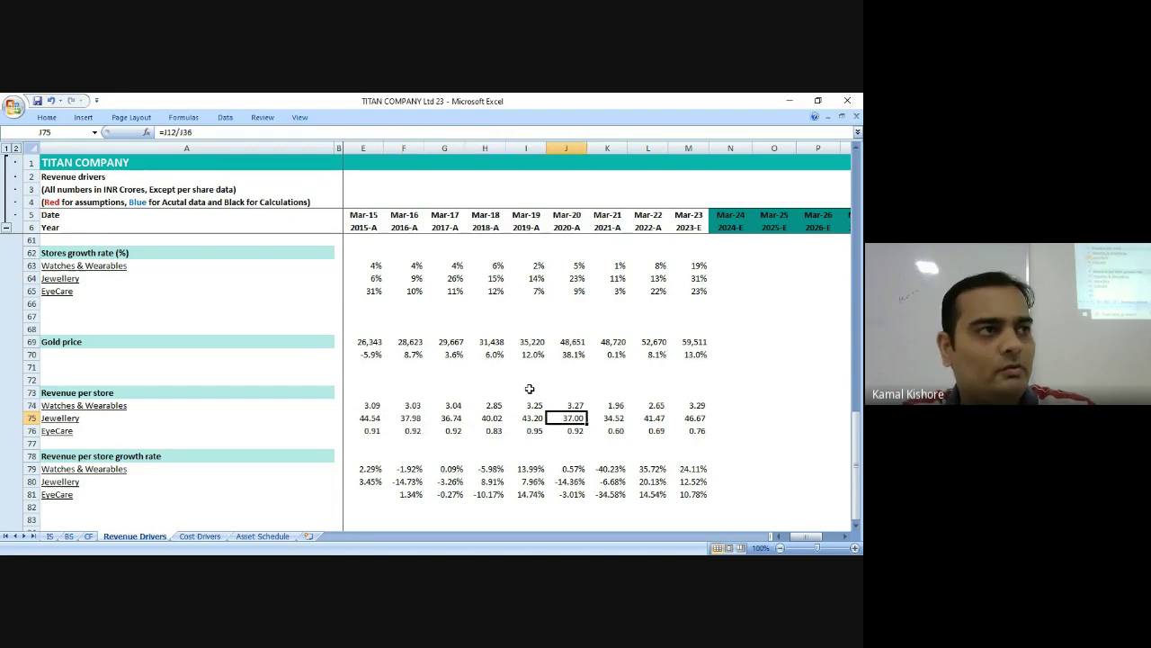
key("Left")
key("Right")
key("Right")
key("Right")
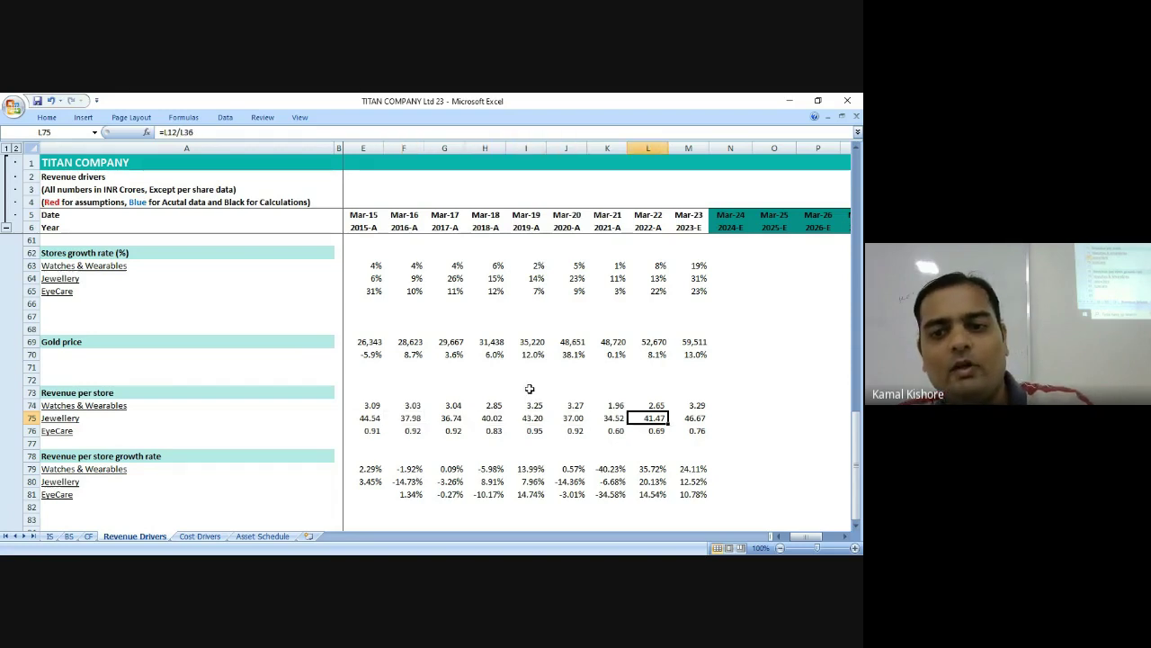
key("Right")
key("Right")
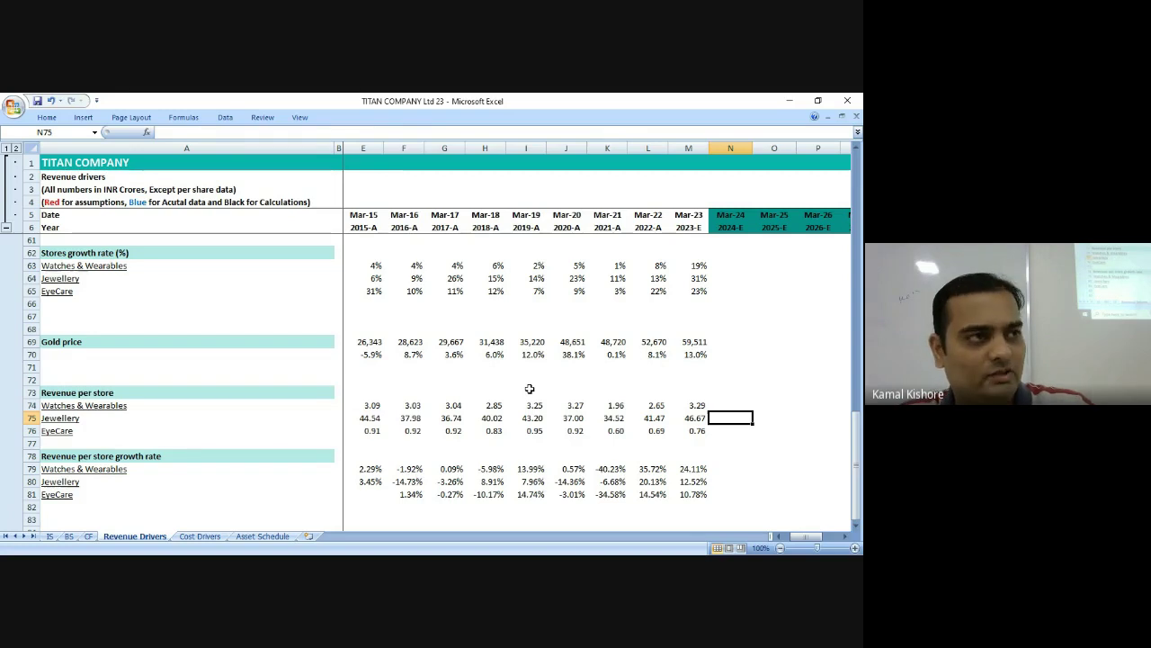
key("Down")
key("Up")
key("Left")
key("Left")
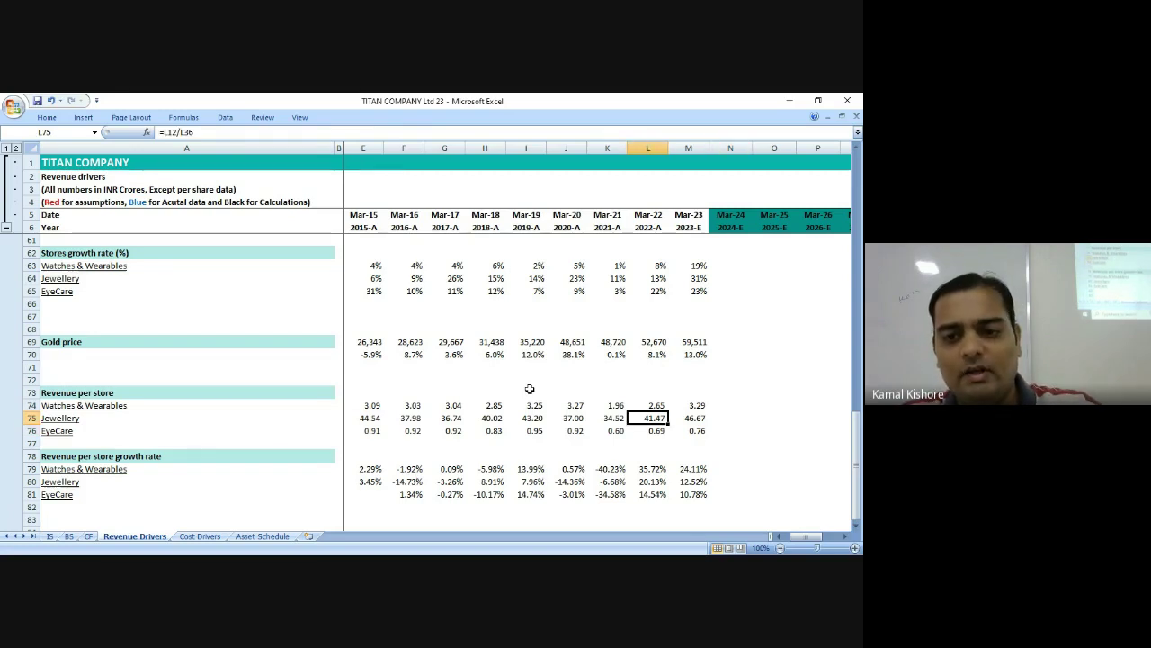
Check the average of the Jewellery revenue per store from Mar-23 back to Mar-13 by selecting M75 through C75.
key("Right")
key("shift+Left")
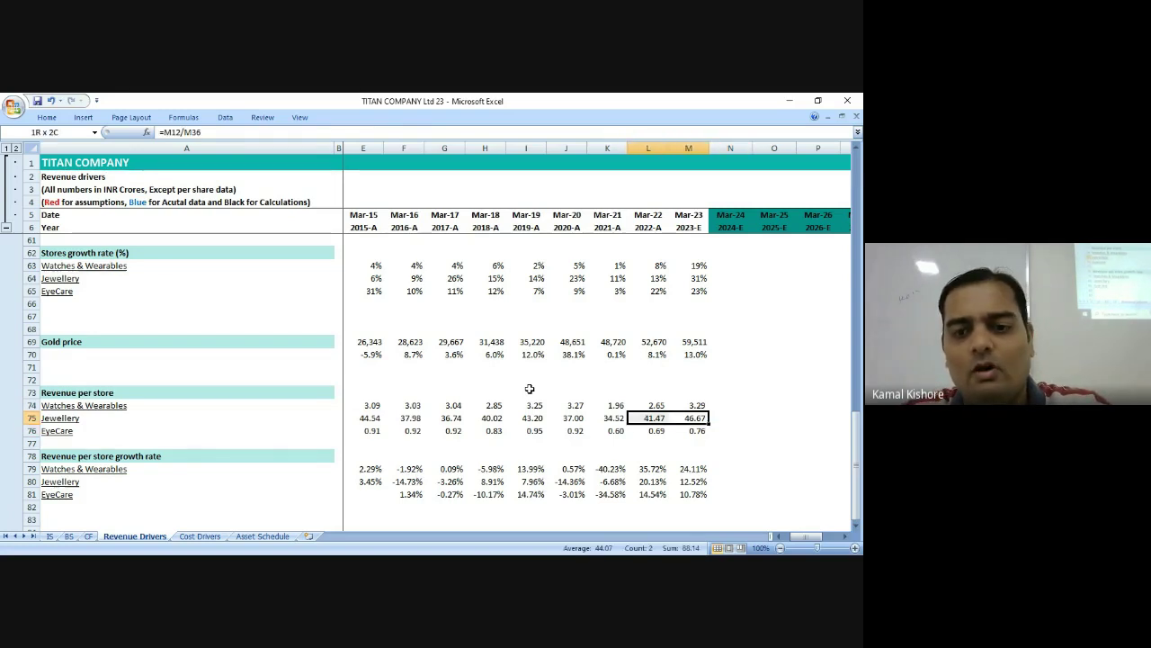
key("shift+Left")
key("shift+Left")
key("shift+Left")
key("shift+Left")
key("shift+Left")
key("shift+Left")
key("shift+Left")
key("shift+Left")
key("shift+Left")
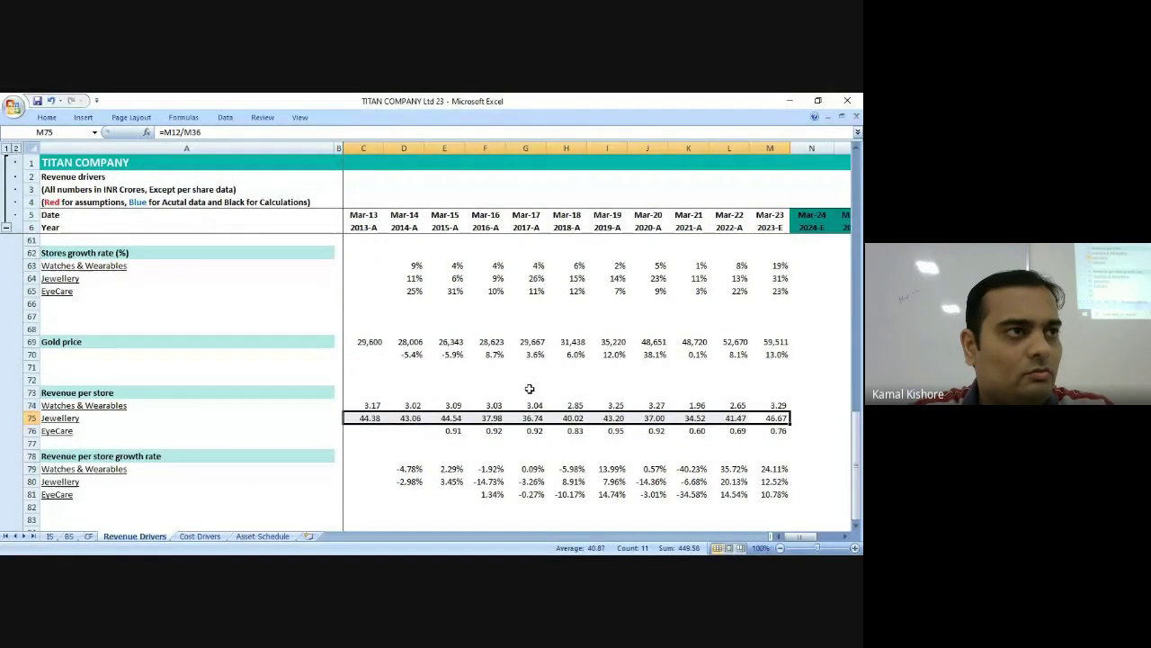
Forecast the Mar-24 Jewellery revenue per store in N75 with =AVERAGE(C75:M75).
key("Right")
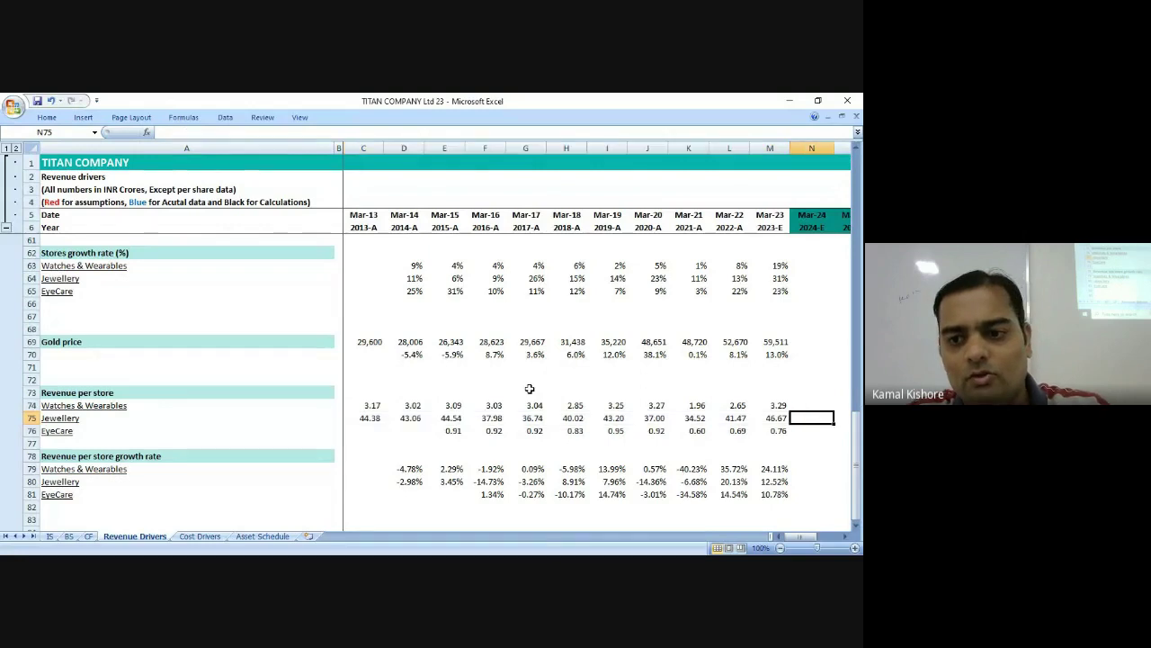
type("=aver")
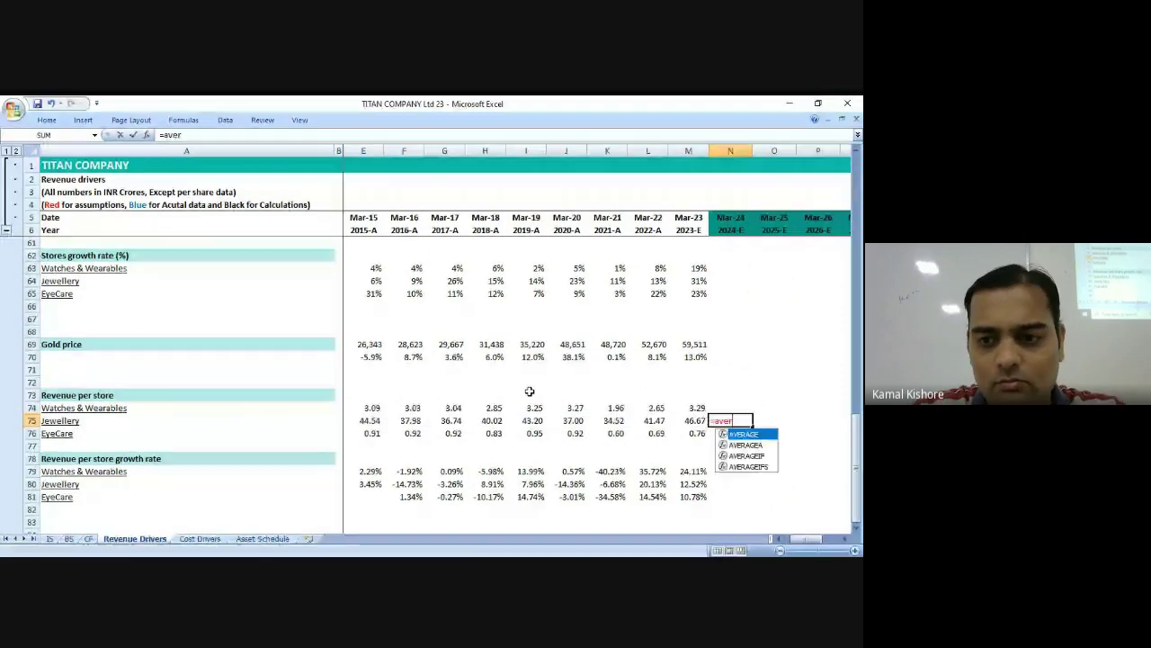
key("Tab")
key("Left")
key("shift+Left")
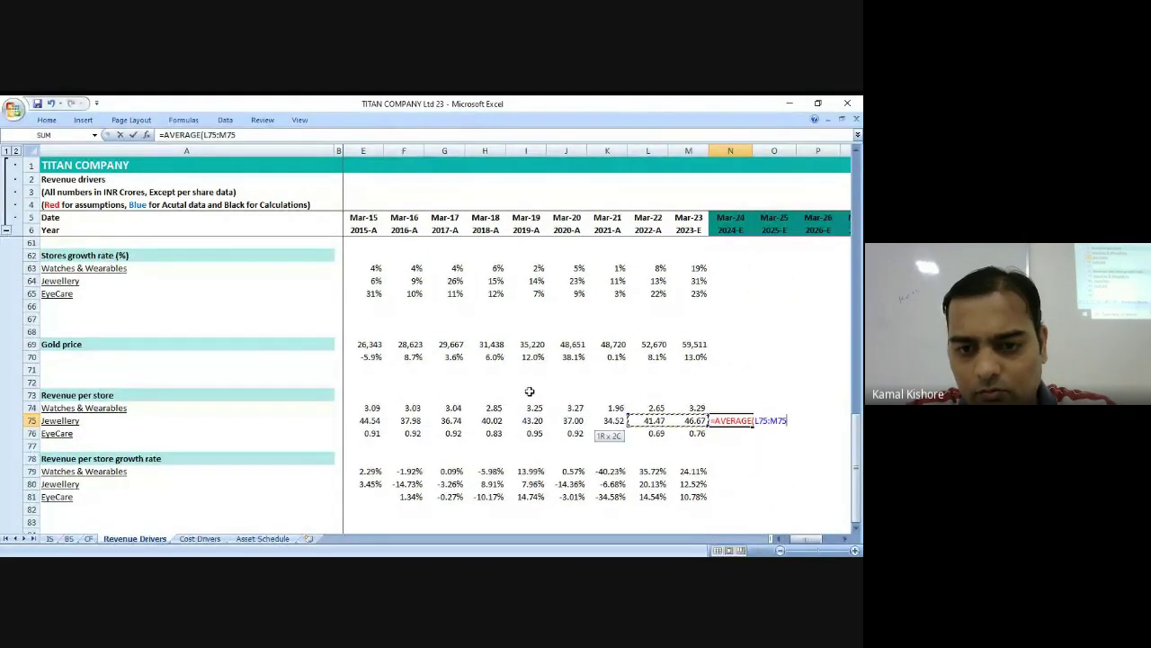
key("ctrl+shift+Left")
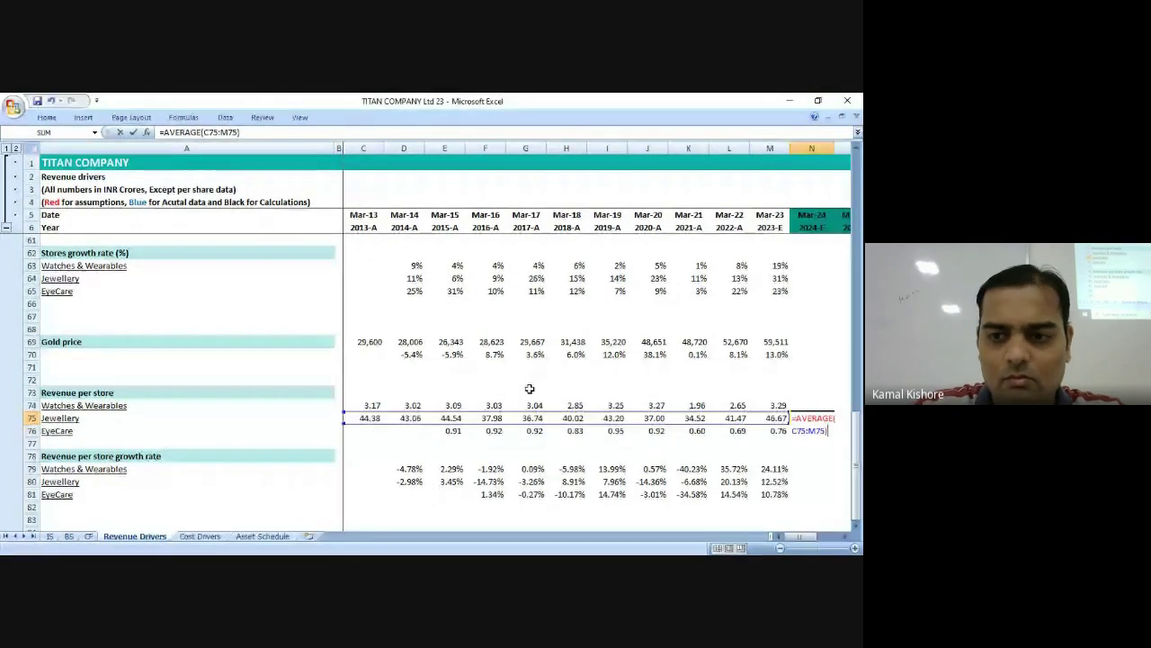
key("ctrl+Return")
key("Right")
key("Right")
key("Right")
key("Left")
key("Left")
key("Left")
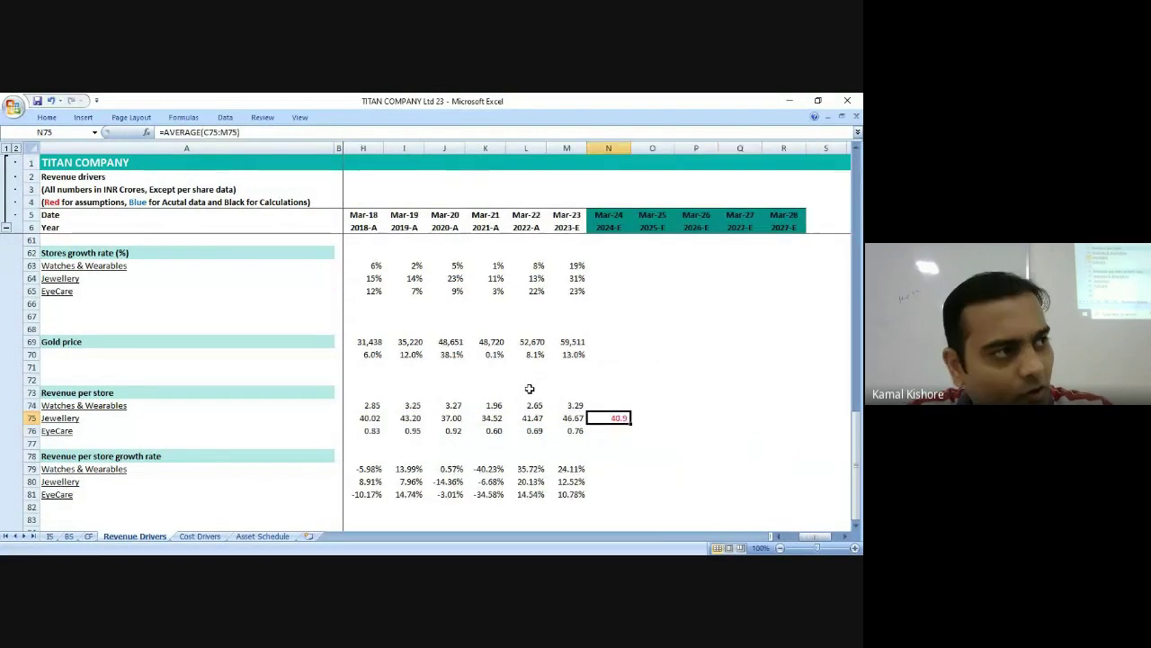
Enter "Revenue per store has been consistent over the years - 1-> no.of stores are increasing hence per store revenue may not increase YoY" in T75.
key("Right")
key("Right")
key("Right")
key("Right")
key("Right")
key("Right")
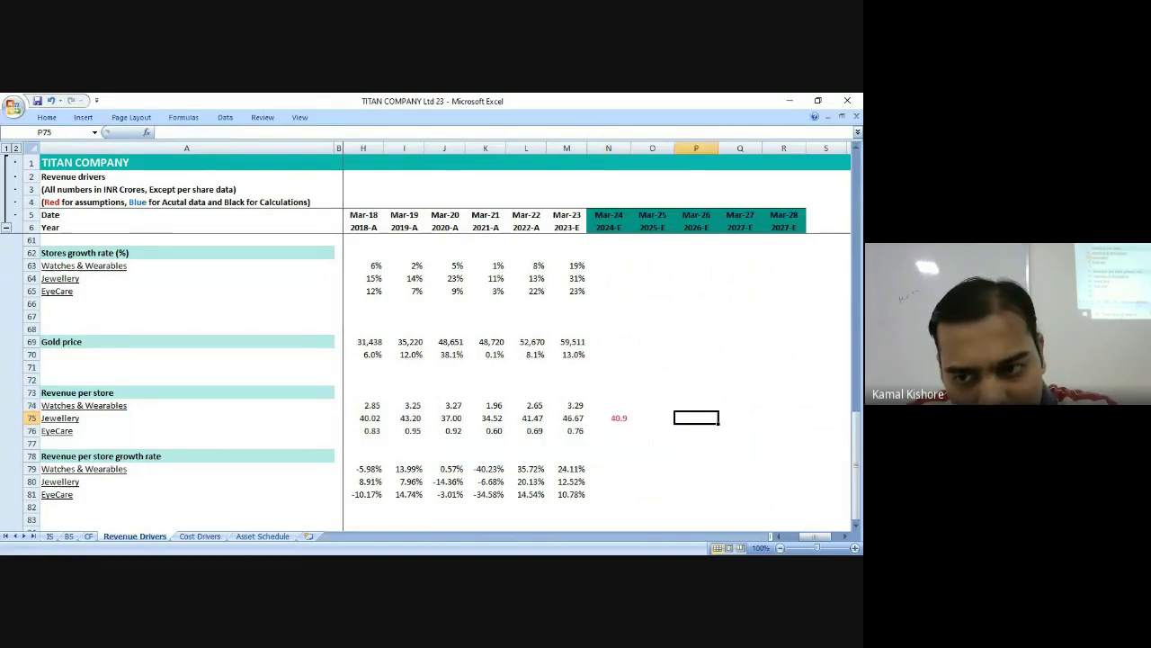
type("Revenue [")
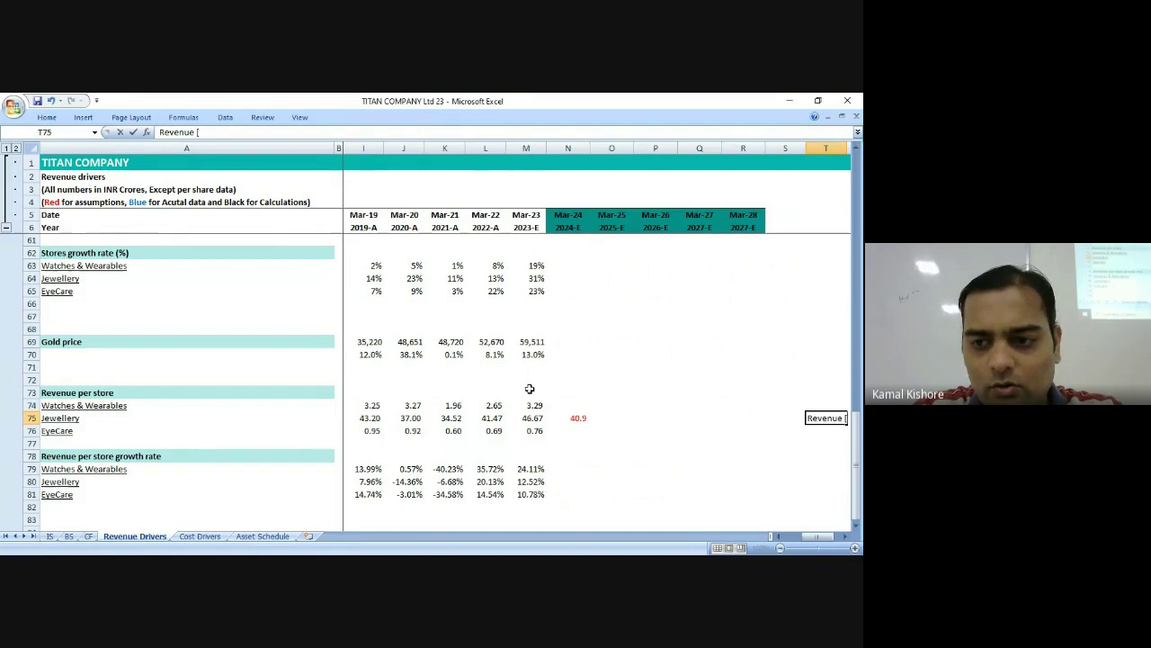
key("BackSpace")
type("per sto")
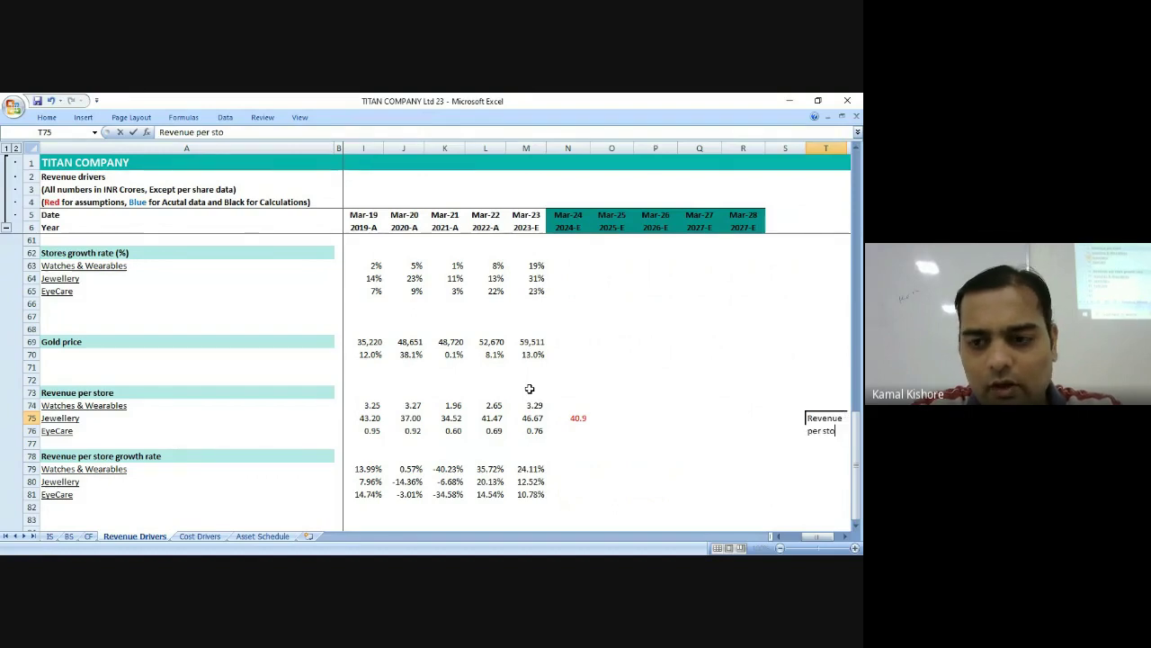
type("re has been consist")
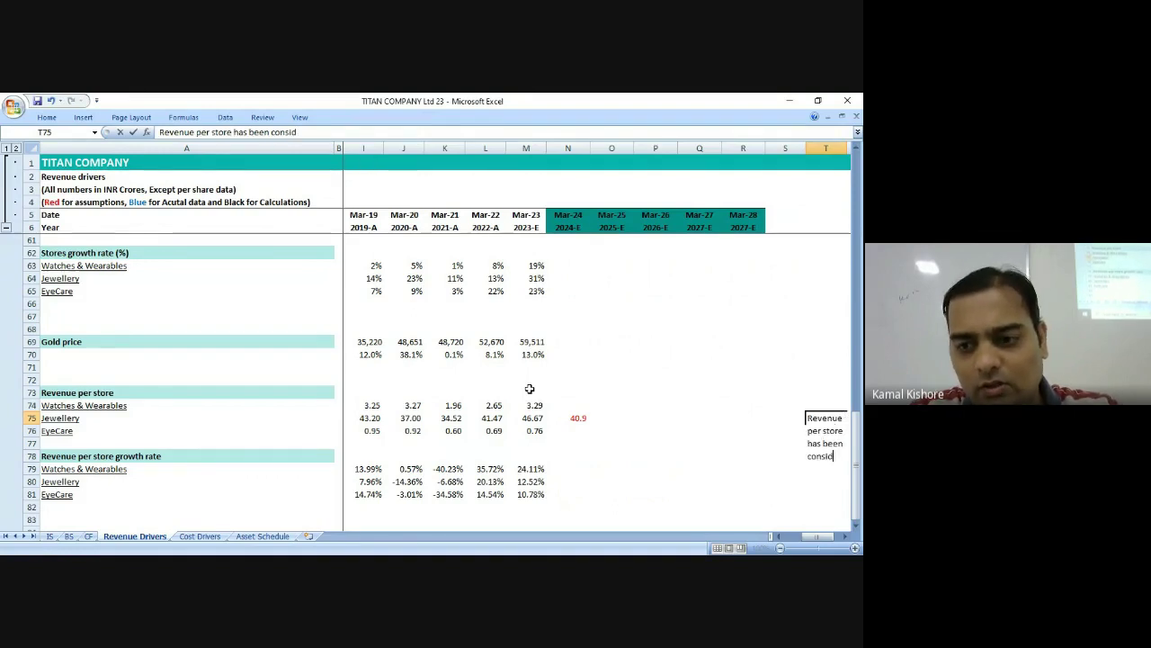
type("ent")
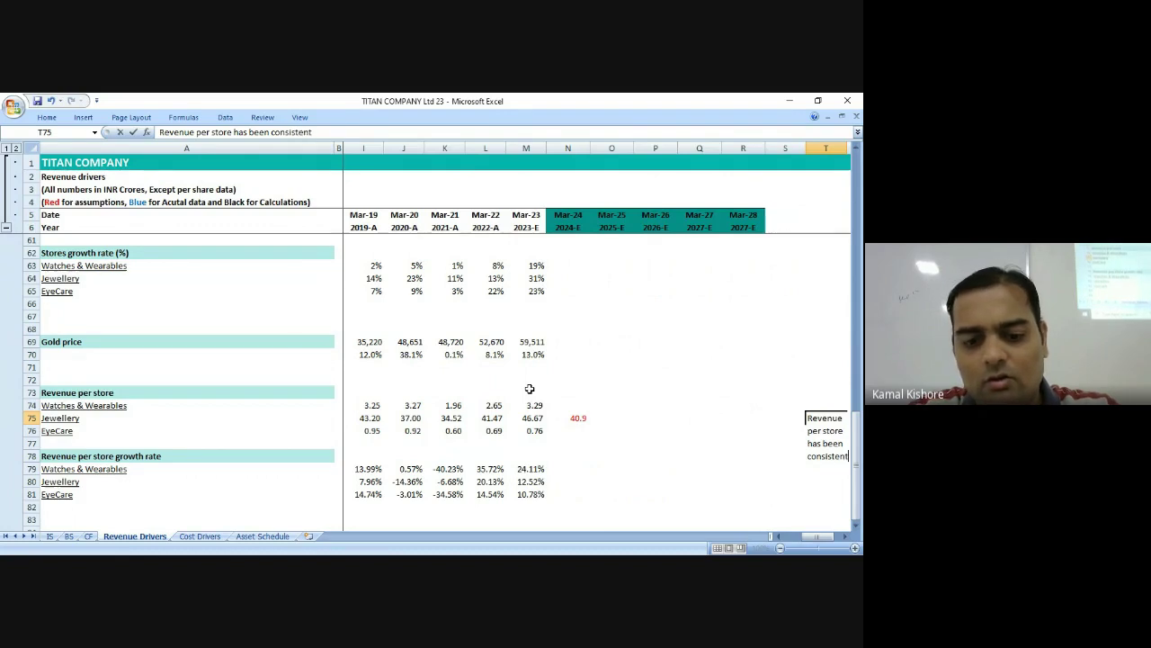
type(" over the year")
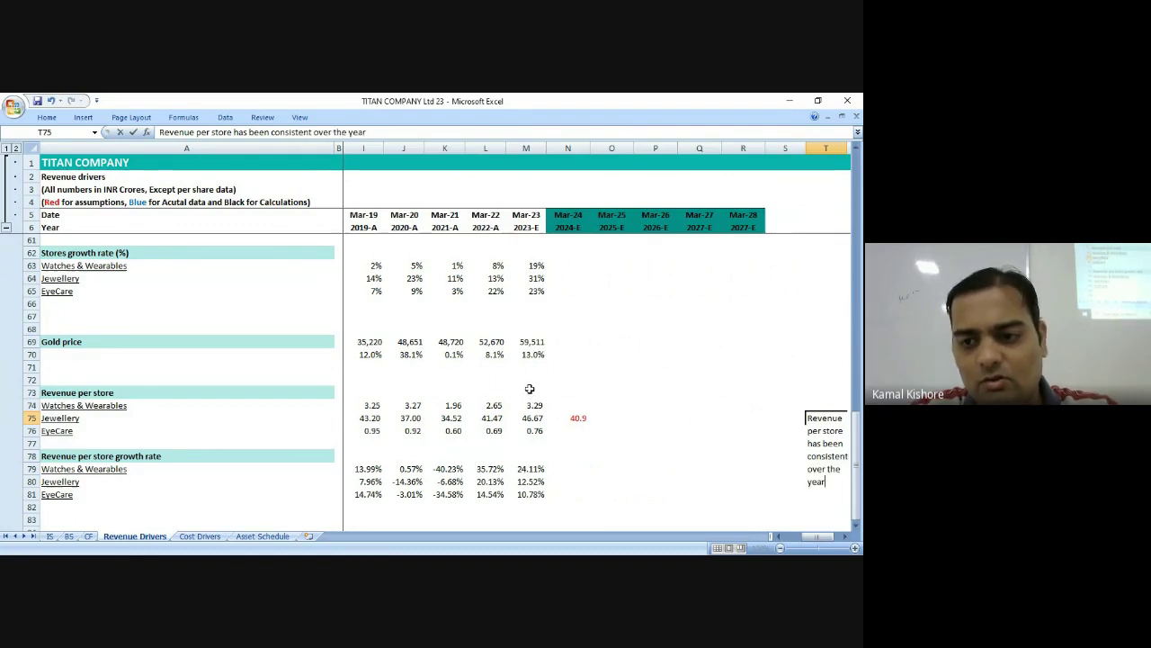
type("s - 1")
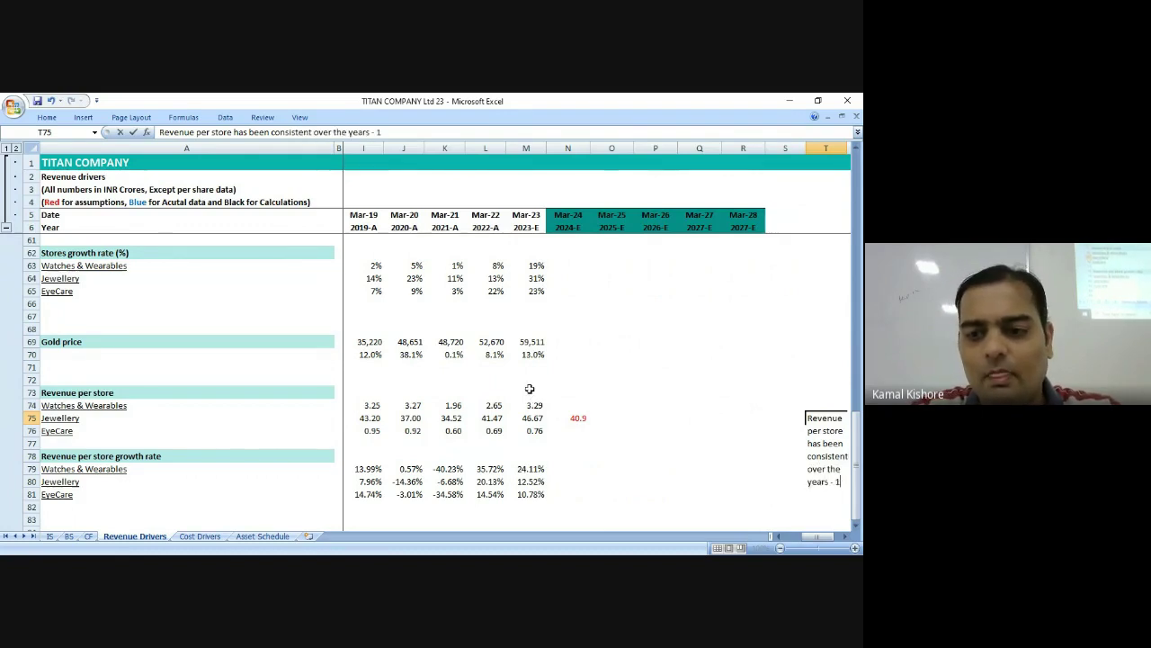
type("1-")
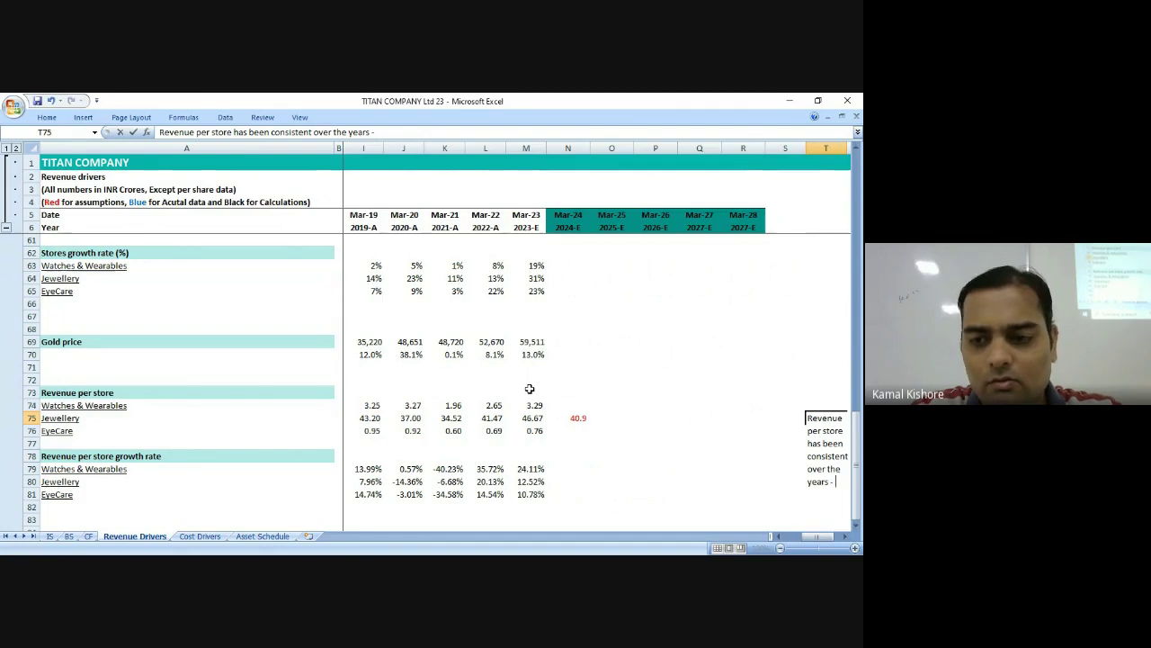
type(">")
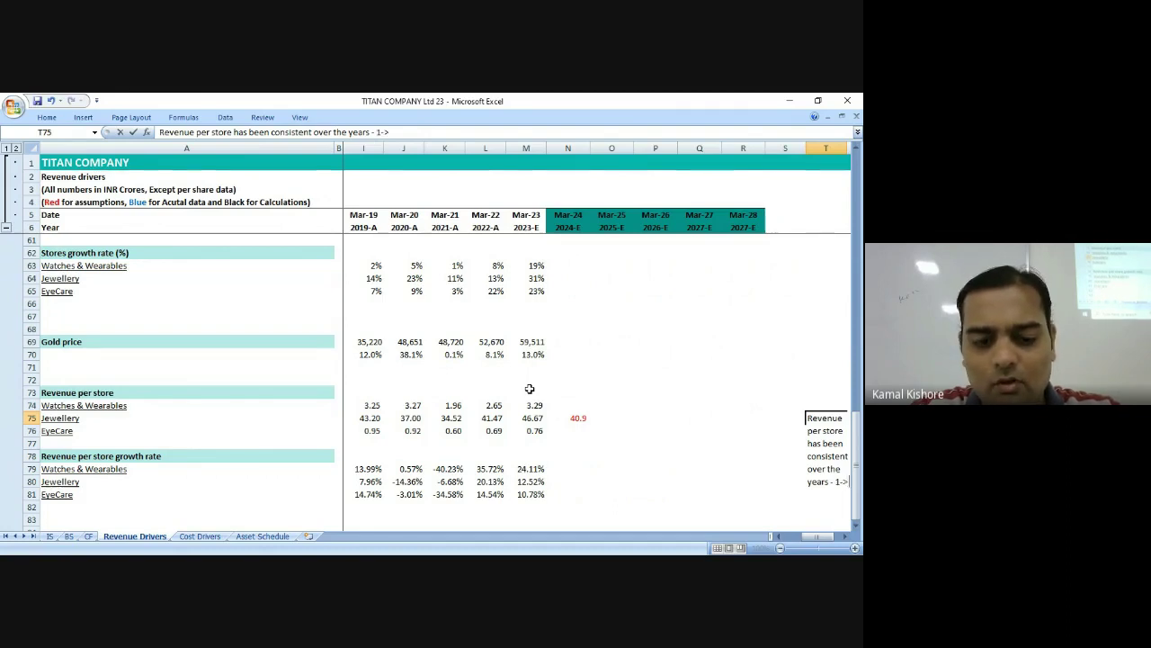
type(" no.of stor")
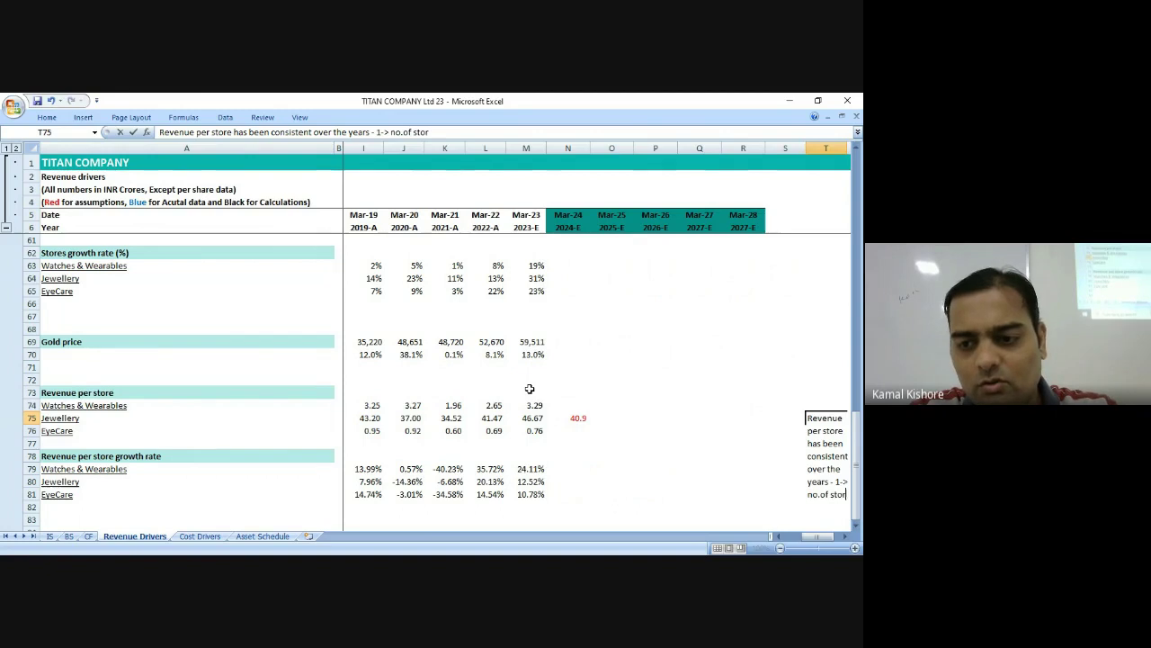
type("es are increa")
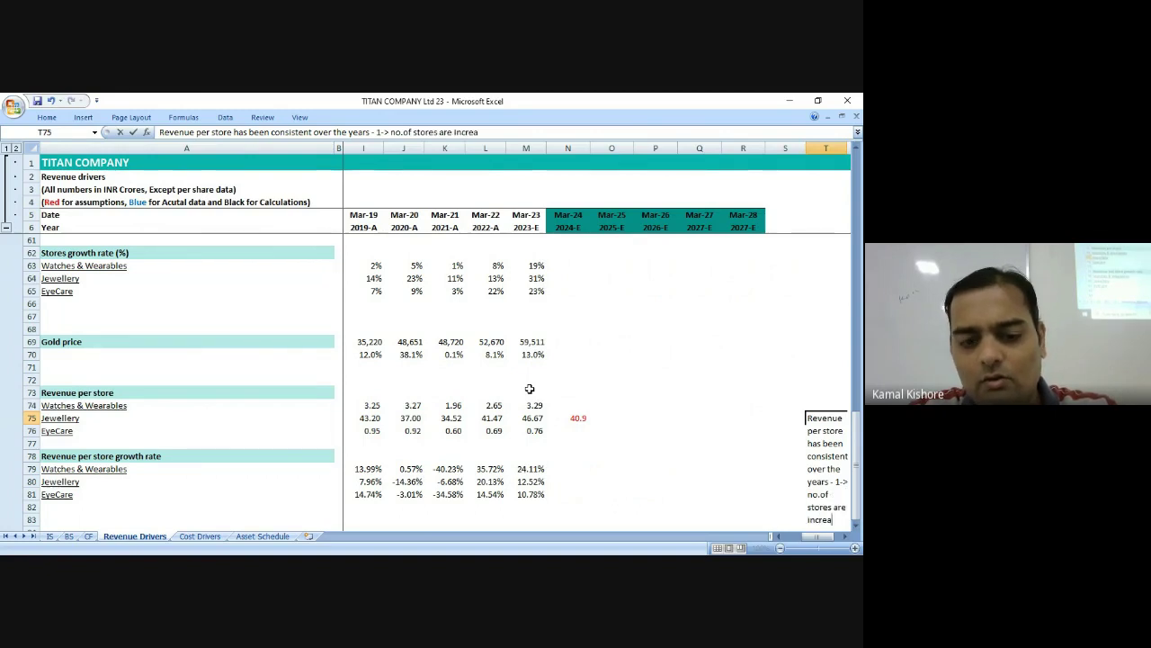
type("sing hence per store rev")
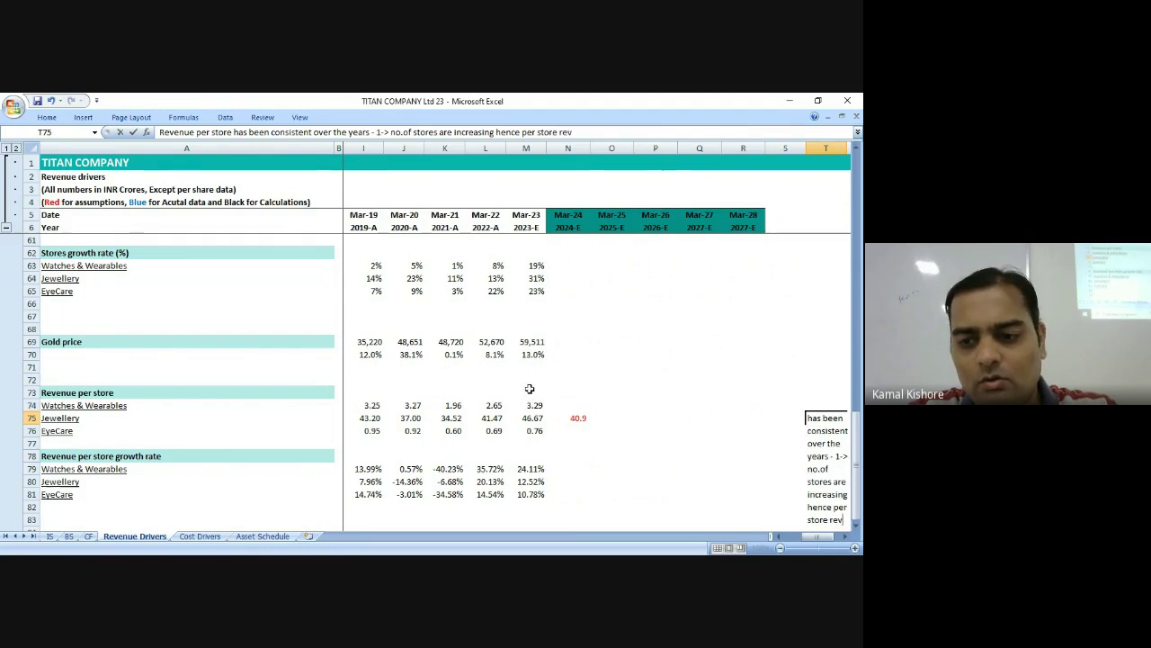
type("enue may not increa")
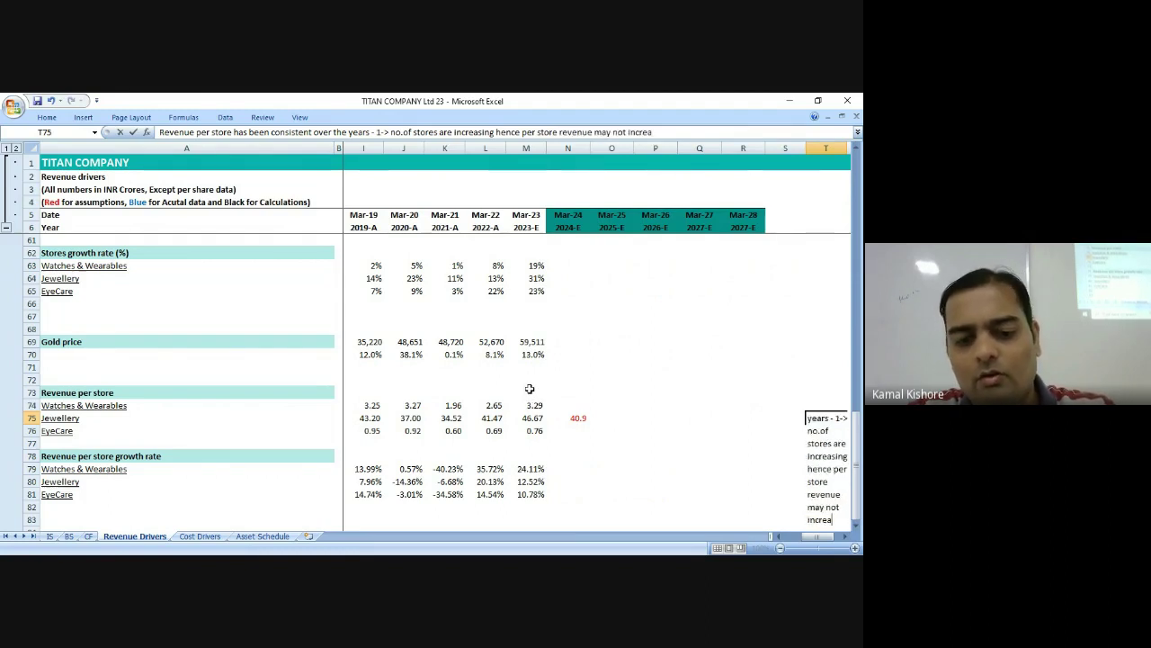
type("se")
key("Return")
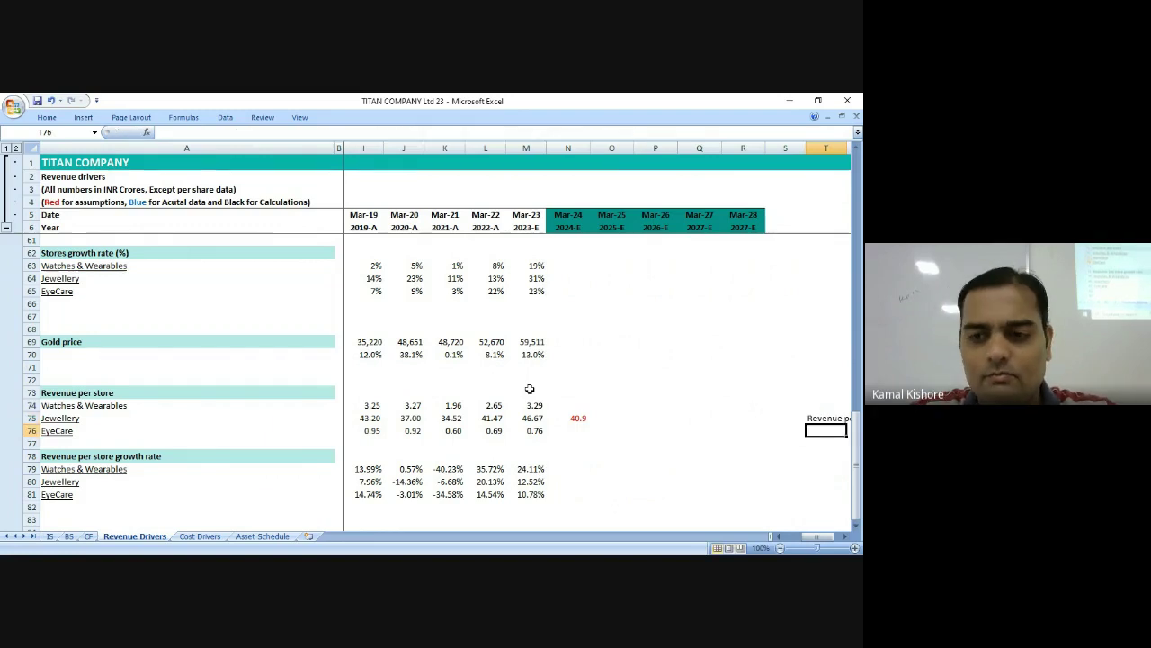
key("Up")
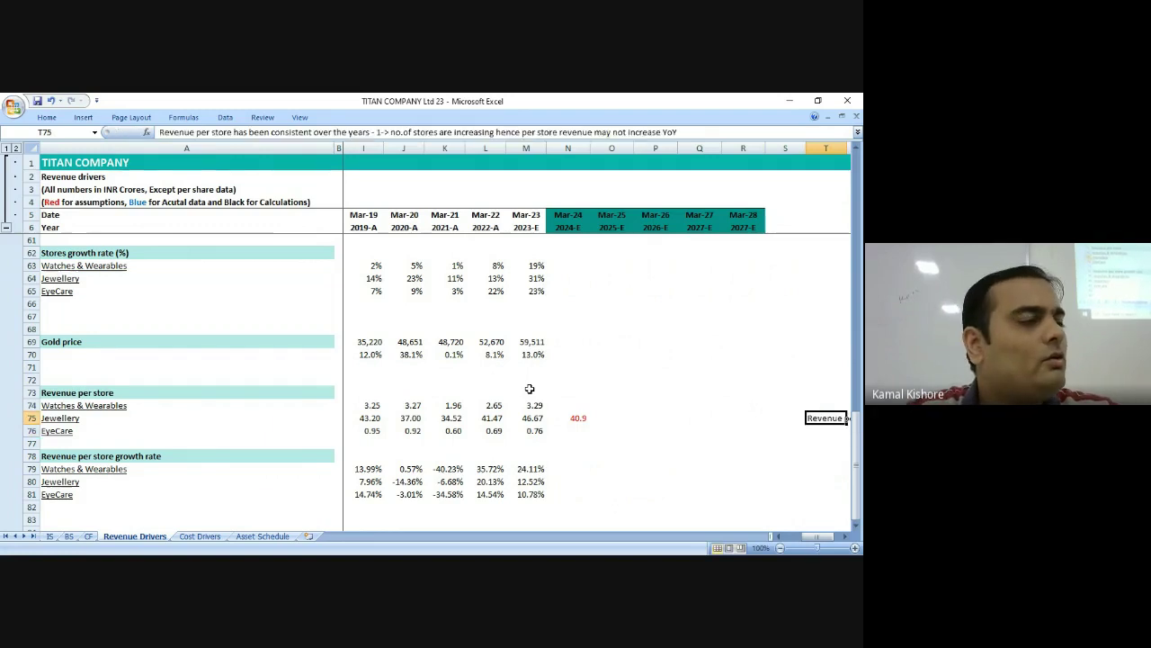
Fill the Jewellery average formula from N75 across the Mar-25 to Mar-28 forecast cells O75:R75.
key("Left")
key("Left")
key("Left")
key("Left")
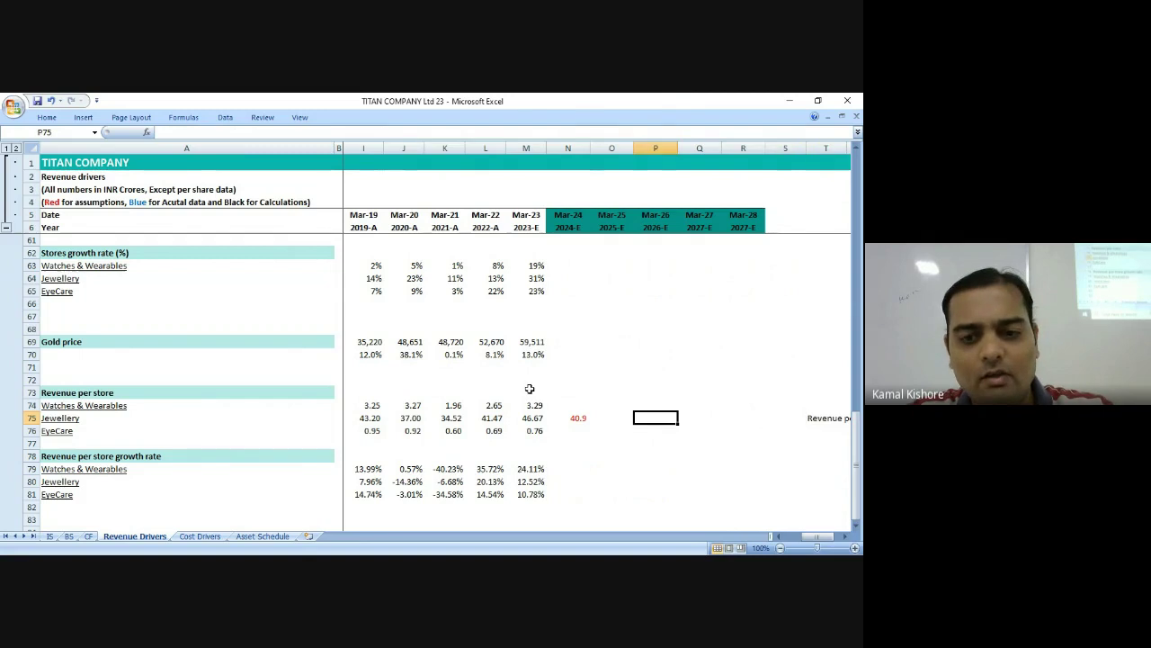
key("Left")
key("Left")
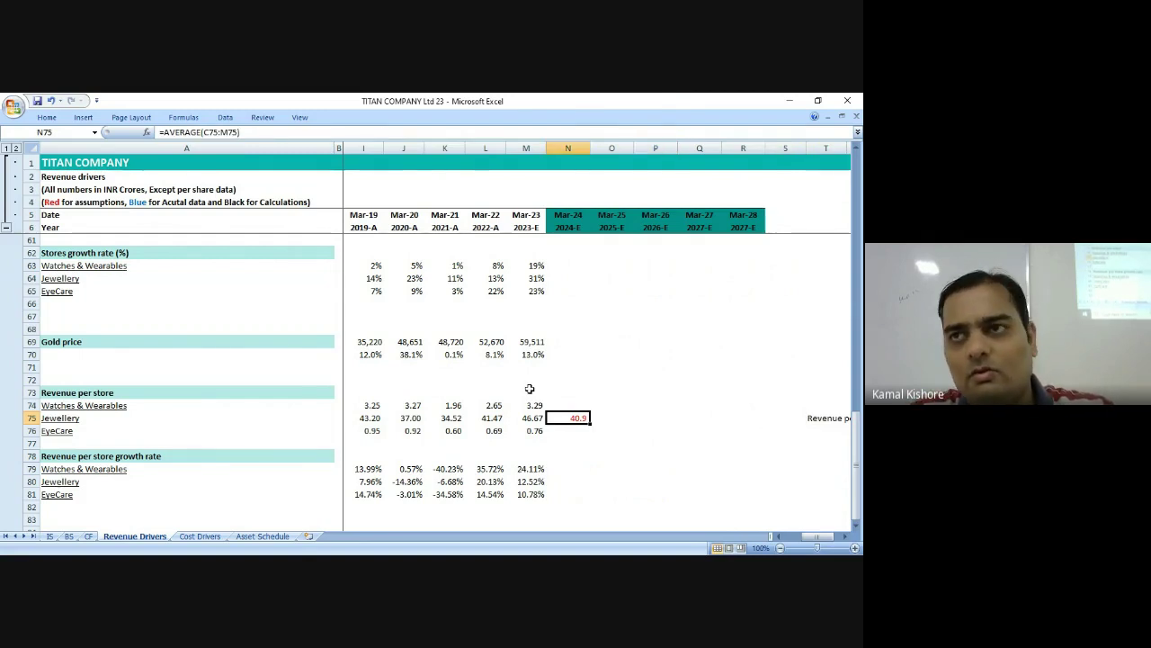
key("Right")
key("ctrl+r")
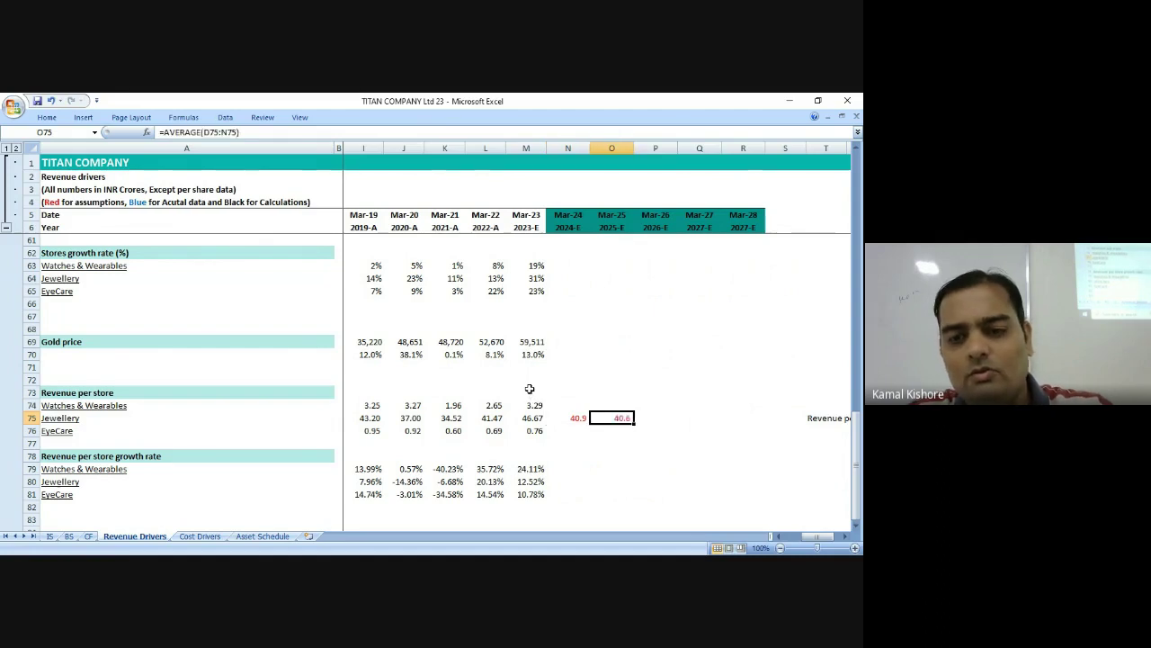
key("Right")
key("ctrl+r")
key("Right")
key("ctrl+r")
key("Right")
key("ctrl+r")
Try to set the Mar-25 Jewellery revenue per store in O75 equal to the Mar-24 forecast with =N75.
key("Left")
key("Left")
key("Left")
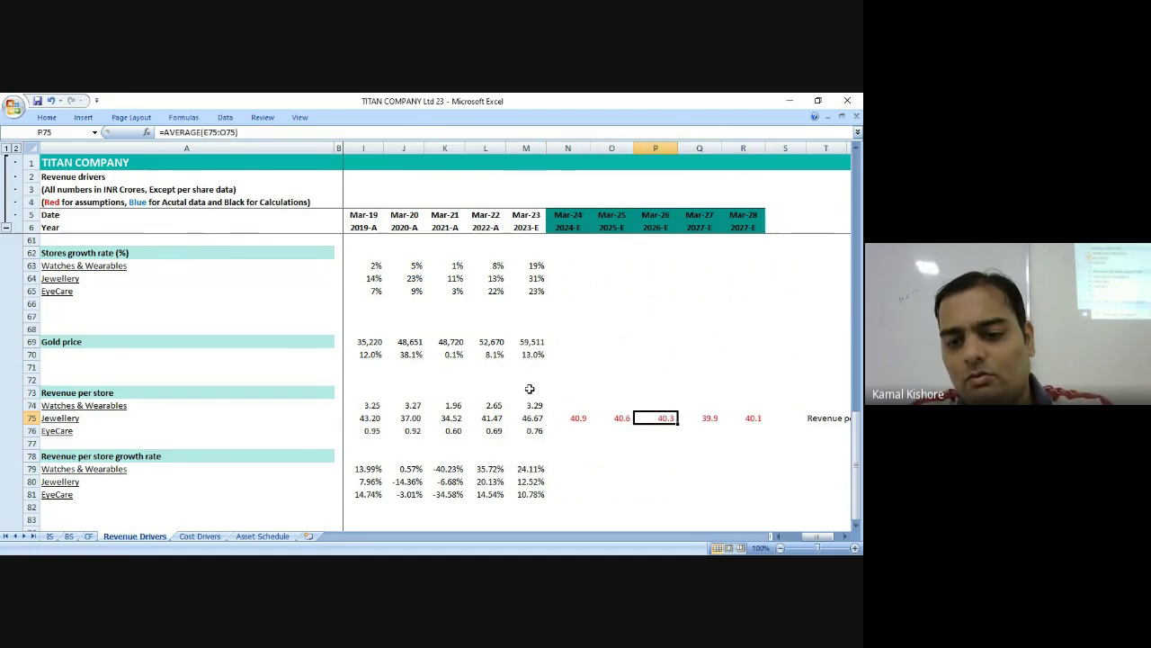
type("=")
key("Left")
key("ctrl+Return")
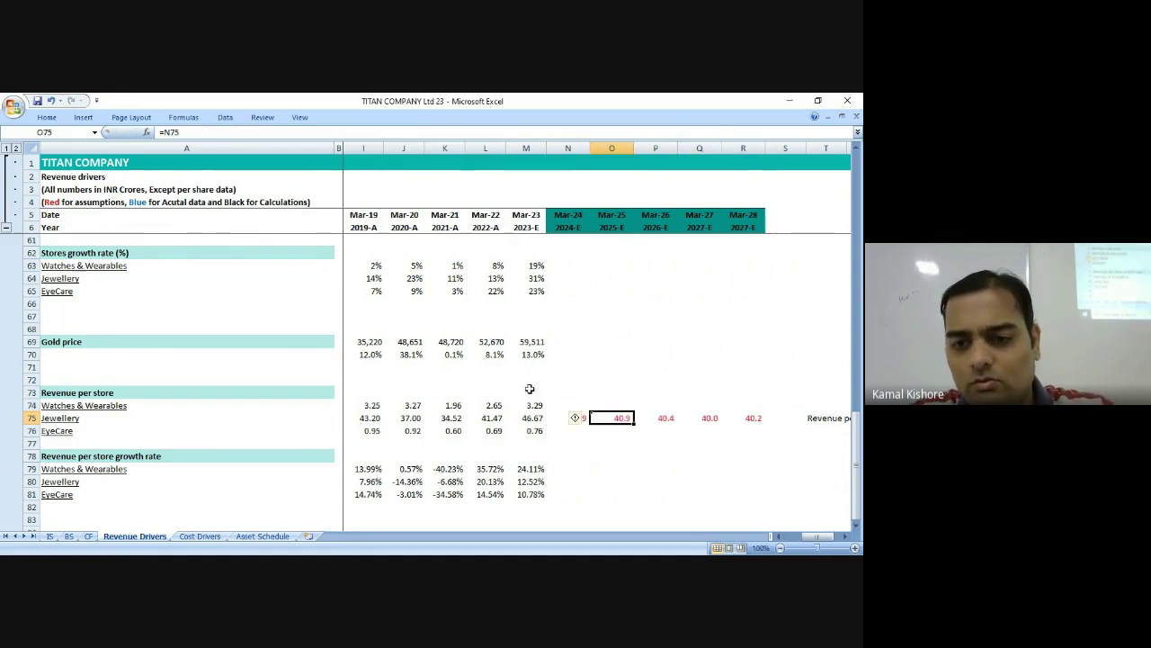
key("Left")
key("shift+Right")
key("shift+Right")
key("ctrl+r")
key("Right")
key("Right")
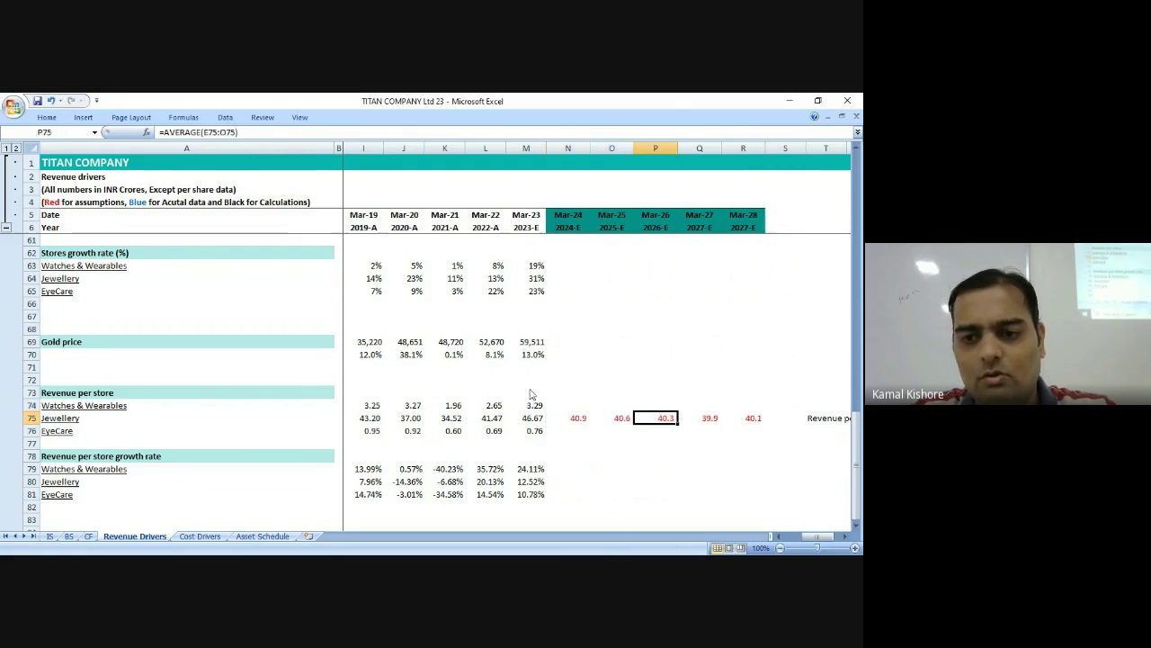
Review the historical revenue per store values in rows 74 to 76 for Watches & Wearables, Jewellery and EyeCare.
key("Left")
key("Left")
key("Left")
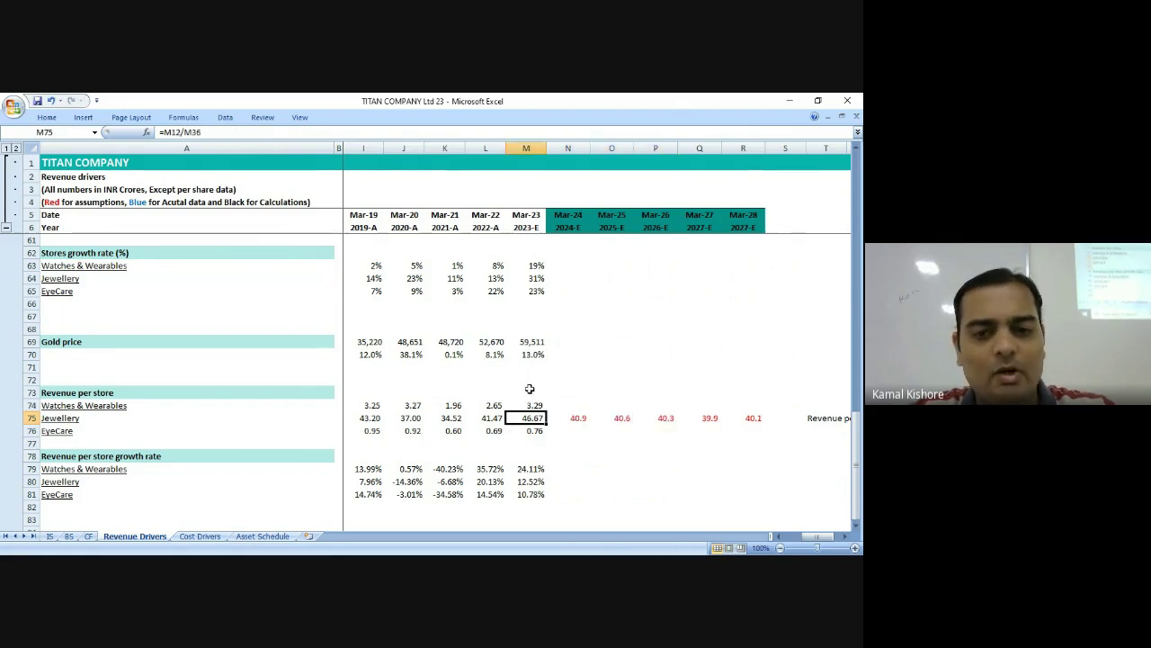
key("Right")
key("Left")
key("Left")
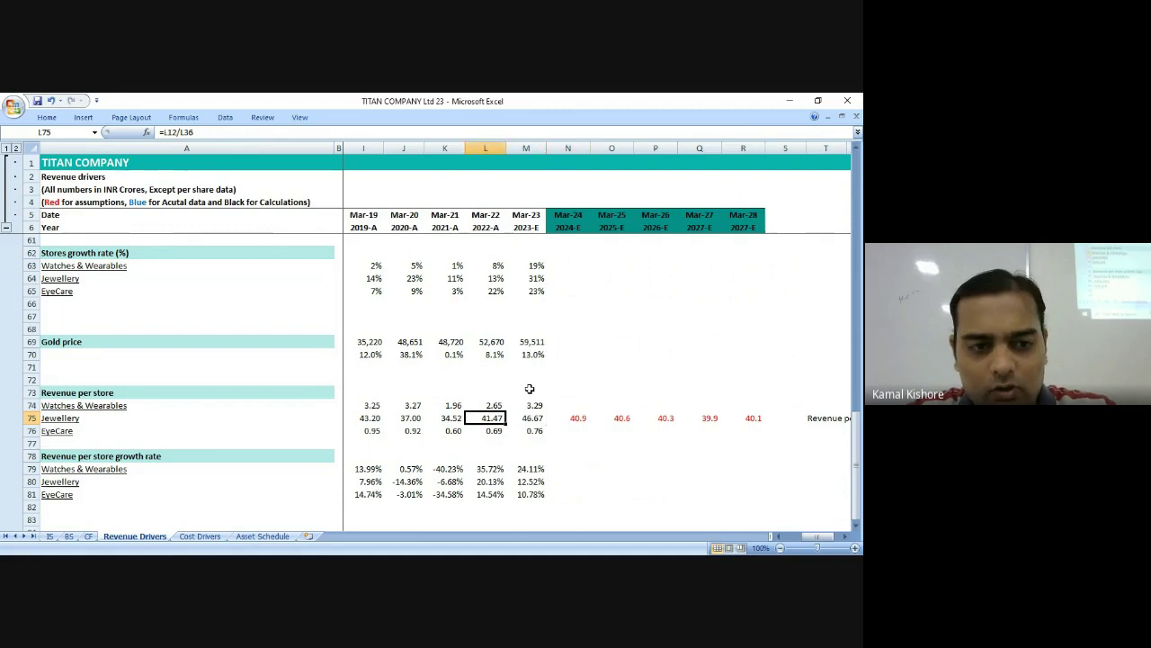
key("Up")
key("Left")
key("Left")
key("Left")
key("Left")
key("Left")
key("Left")
key("Left")
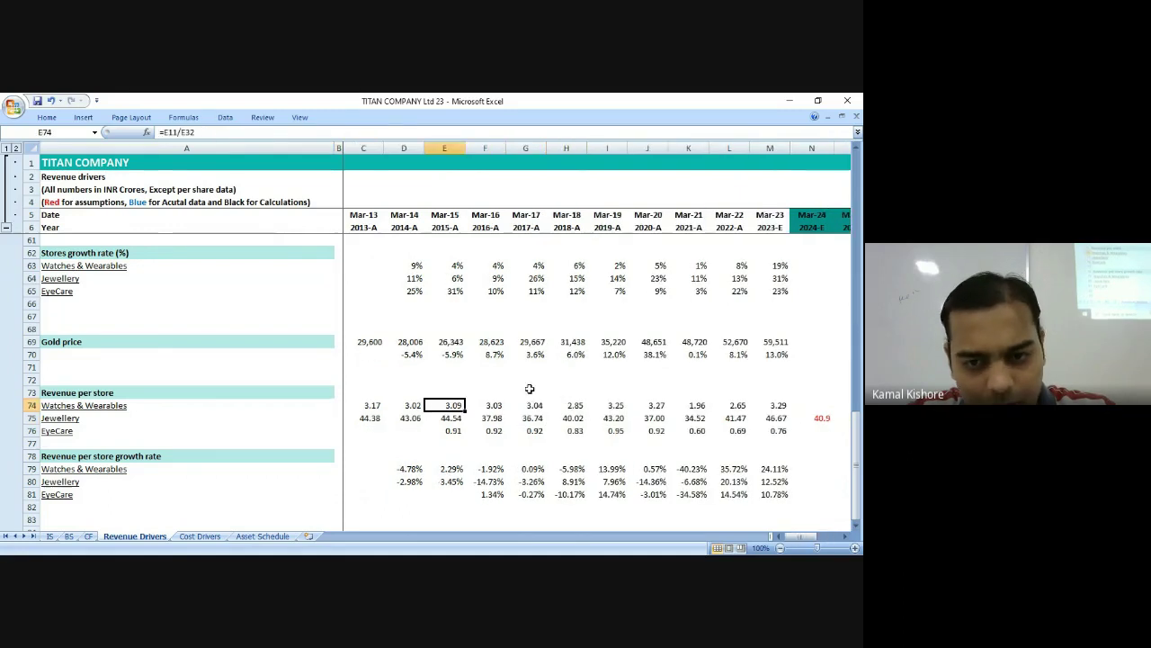
key("Right")
key("Right")
key("Right")
key("Right")
key("Right")
key("Right")
key("Down")
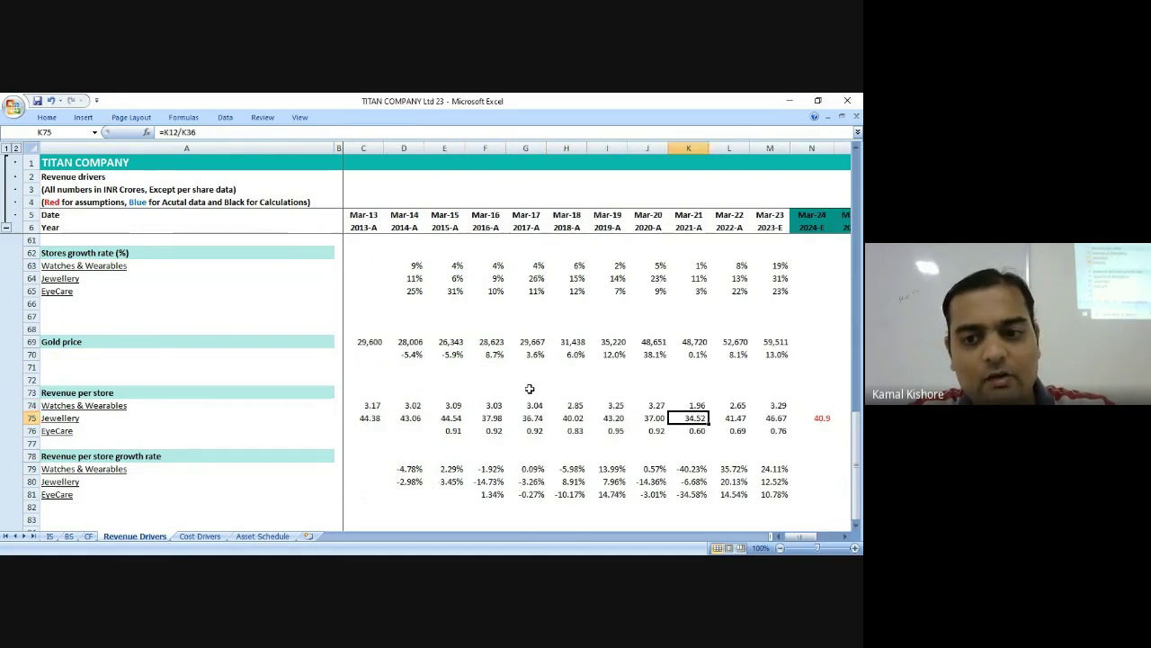
key("Right")
key("Right")
key("Down")
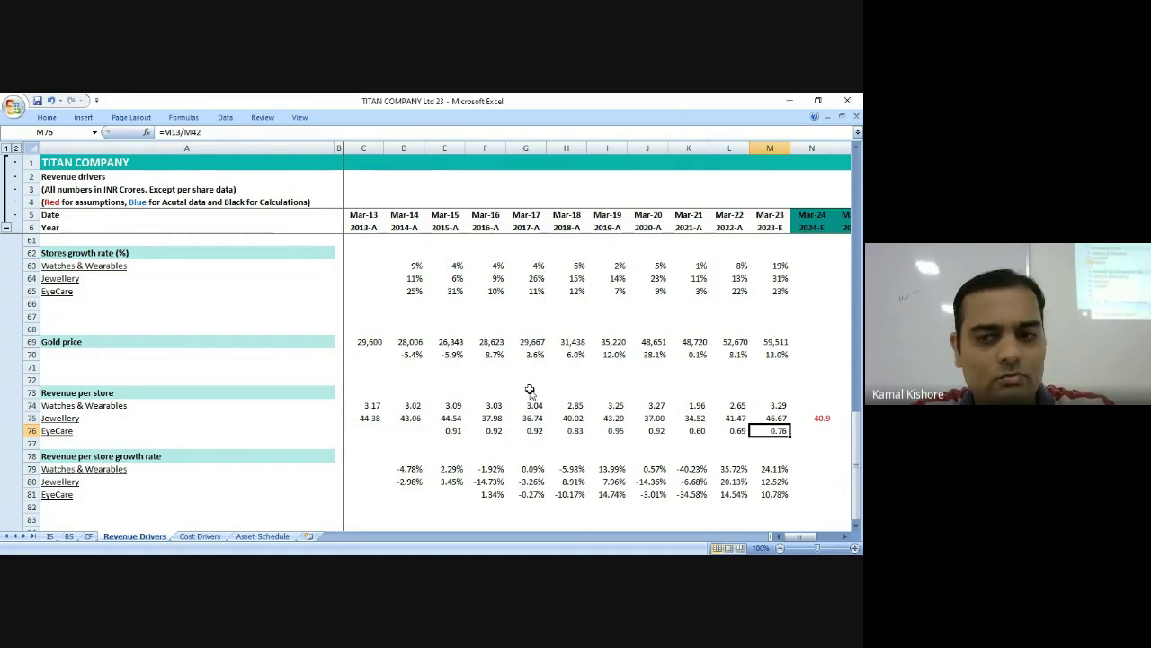
key("Up")
key("Up")
key("Down")
Copy the Mar-24 Jewellery average formula from N75 to the Watches & Wearables forecast cell N74.
key("Right")
key("Right")
key("Right")
key("Left")
key("Left")
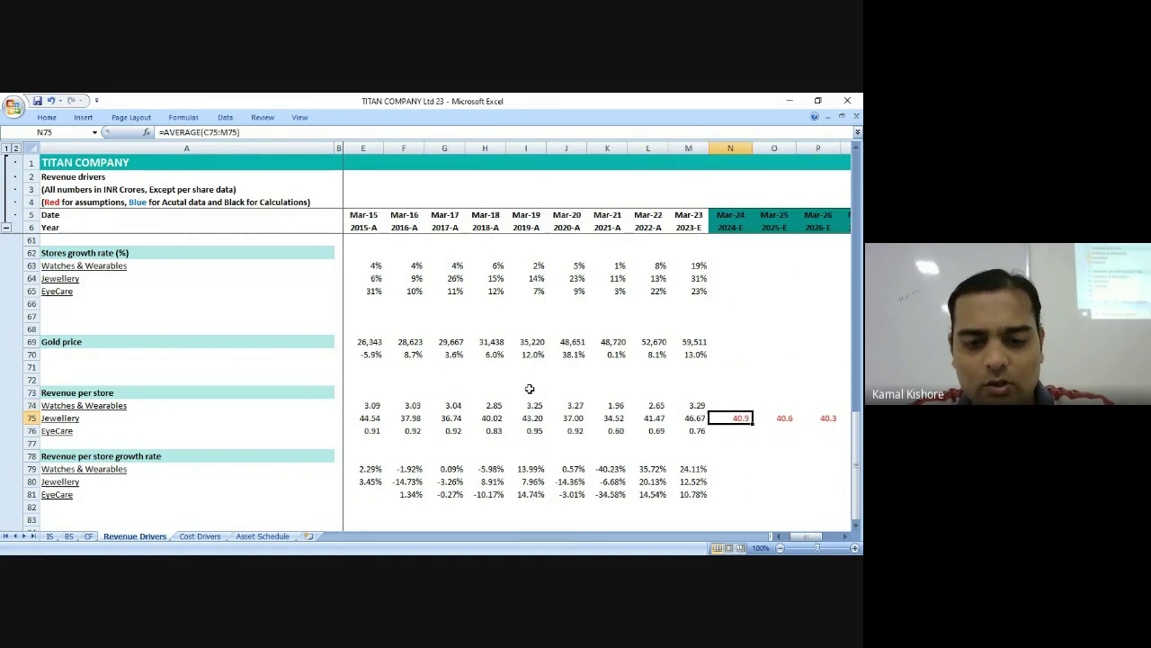
key("ctrl+c")
key("Up")
key("Return")
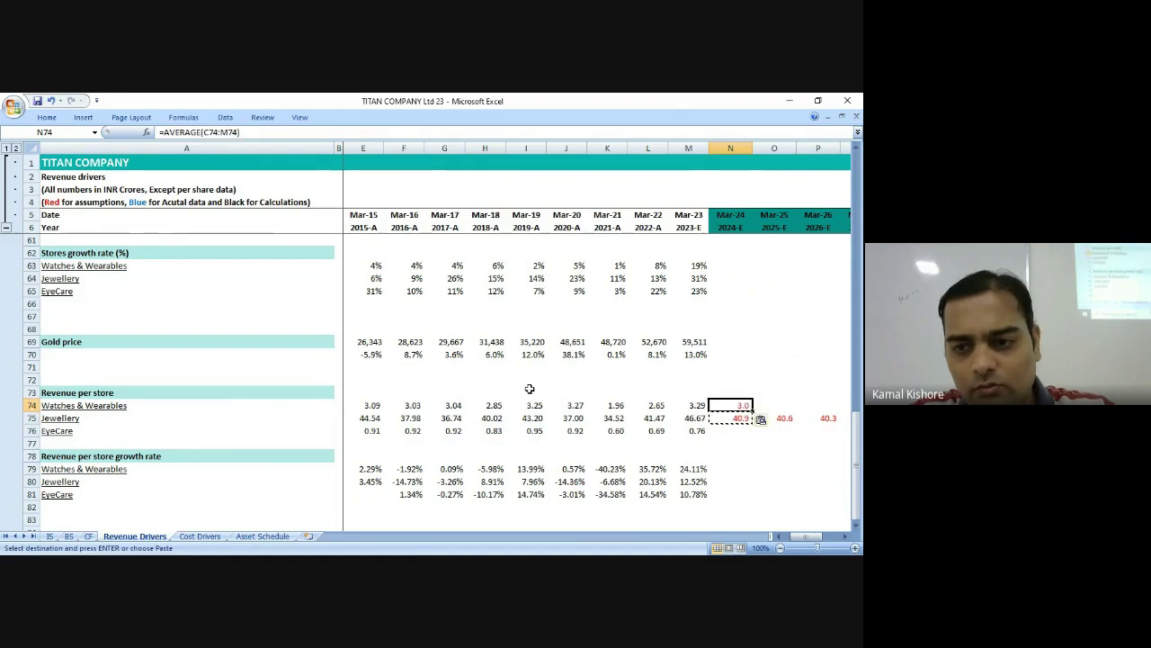
Copy the Mar-25 Jewellery average formula from O75 into the Watches & Wearables forecast cells O74:R74.
key("shift+Right")
key("shift+Right")
key("shift+Right")
key("Down")
key("Right")
key("ctrl+c")
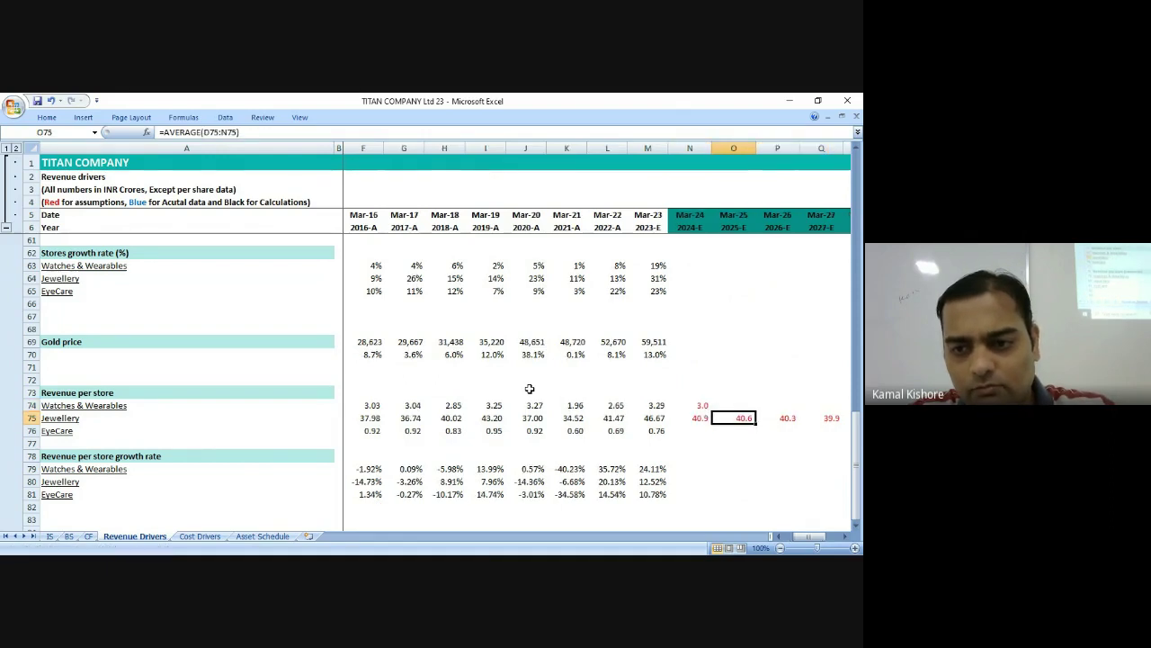
key("Up")
key("ctrl+v")
key("Right")
key("ctrl+v")
key("Right")
key("ctrl+v")
key("Right")
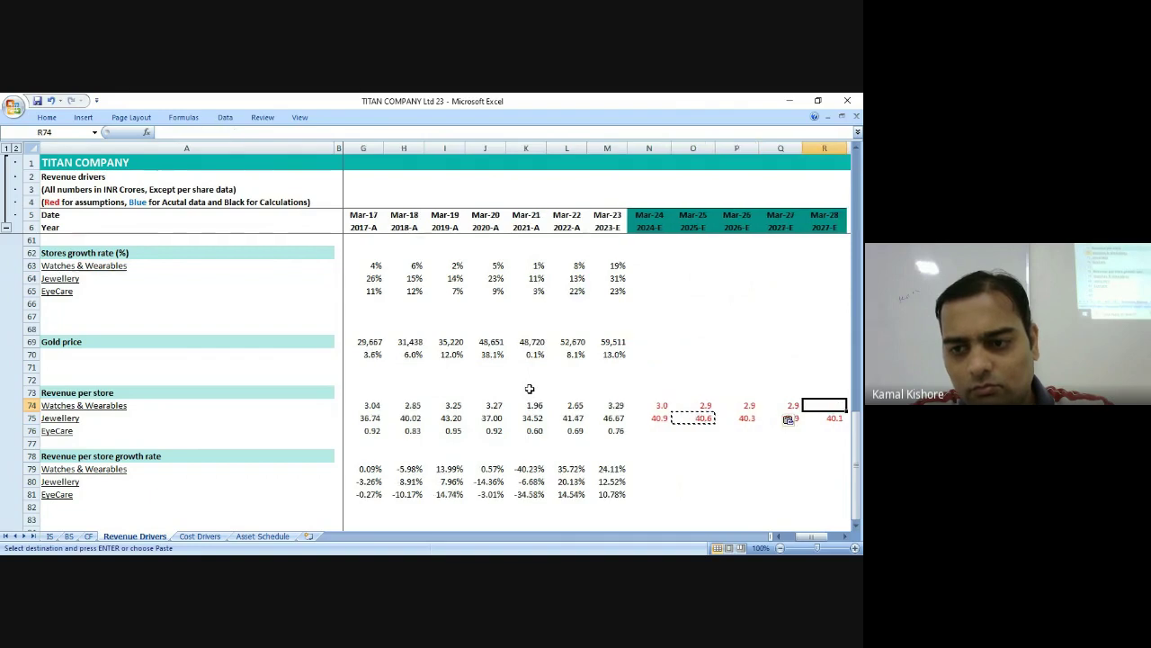
key("ctrl+v")
Fill the Jewellery average formulas in N75:R75 down into the EyeCare forecast cells N76:R76.
key("Down")
key("Left")
key("Left")
key("Left")
key("Left")
key("Escape")
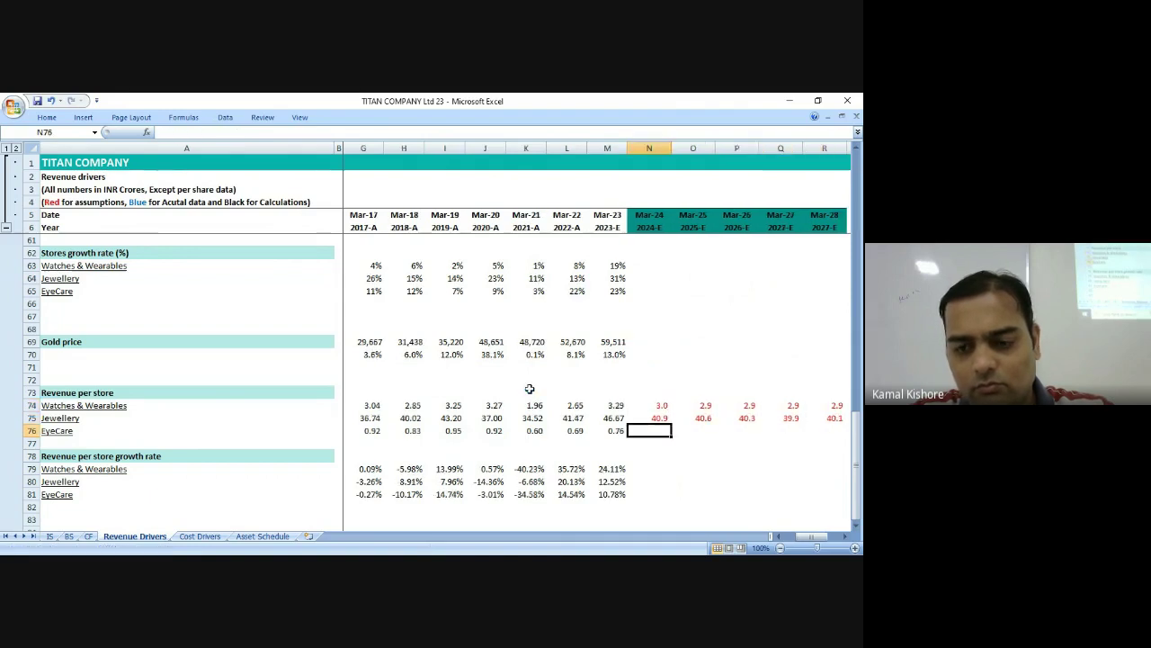
key("shift+Right")
key("shift+Right")
key("shift+Right")
key("shift+Right")
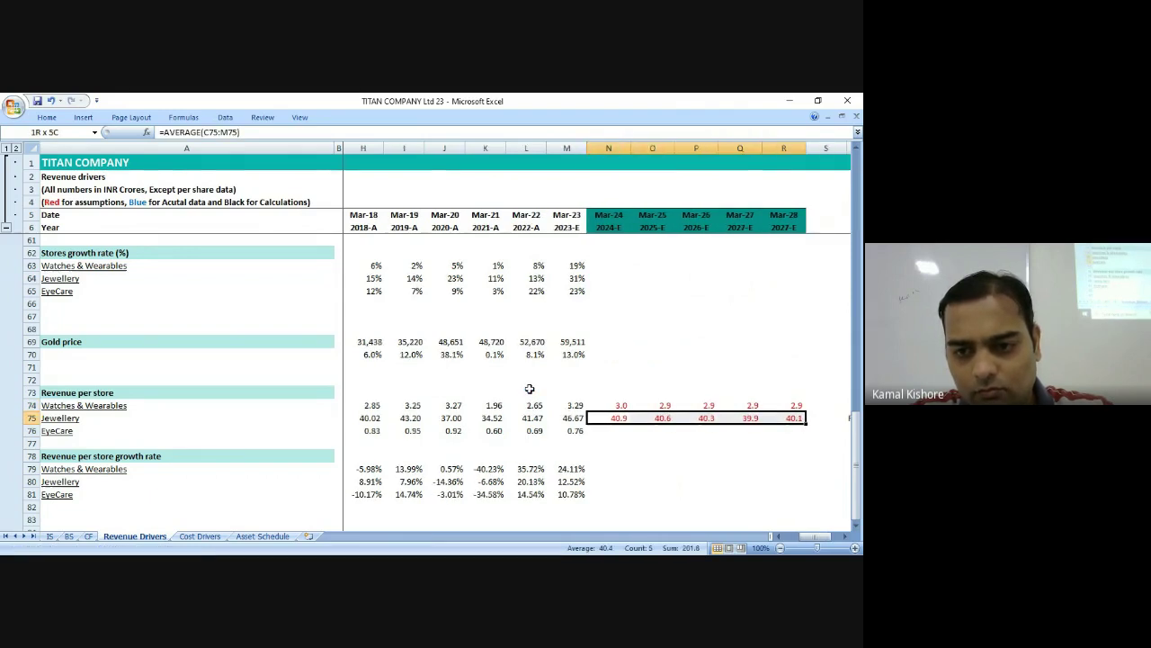
key("shift+Down")
key("ctrl+d")
key("Down")
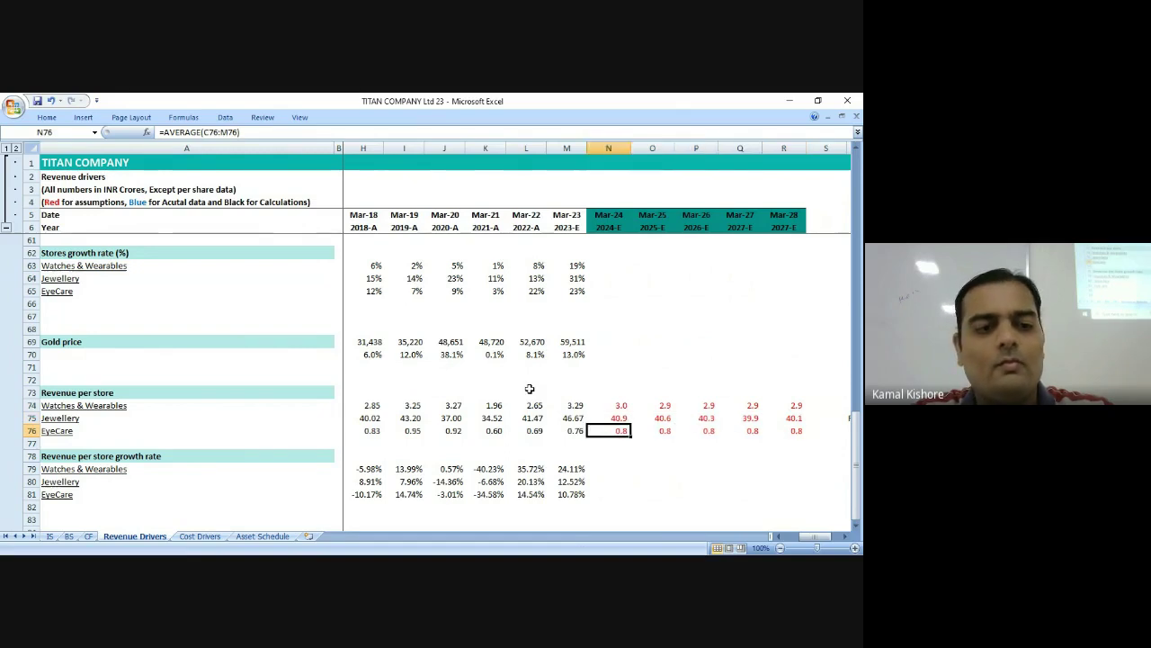
key("shift+Up")
key("shift+Up")
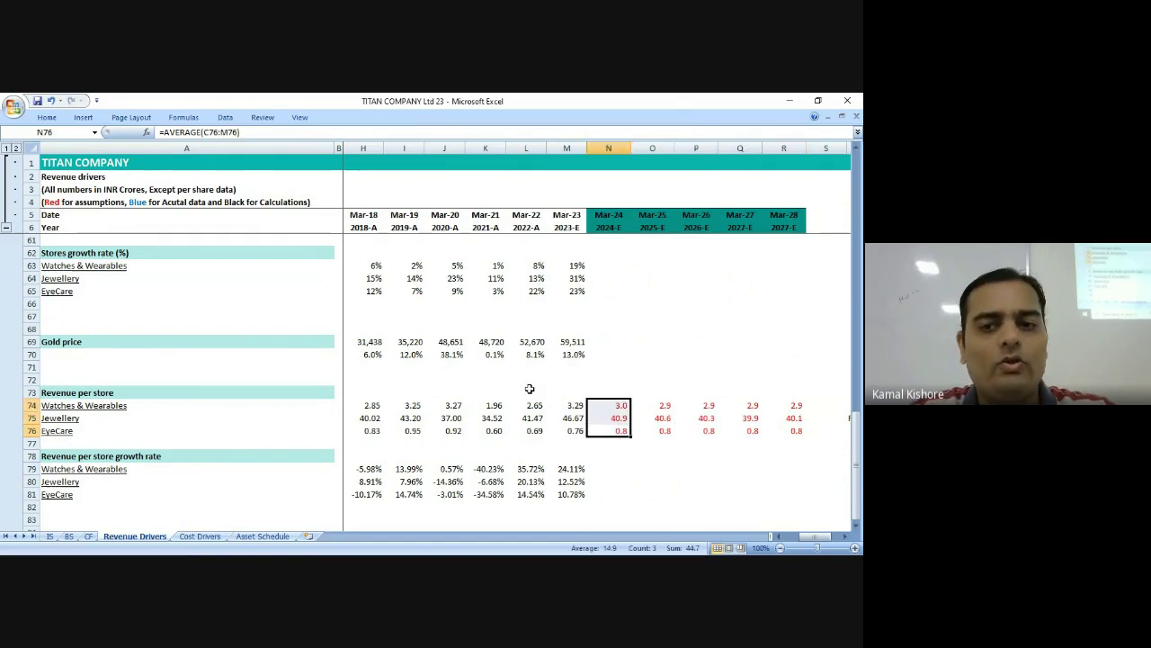
key("Up")
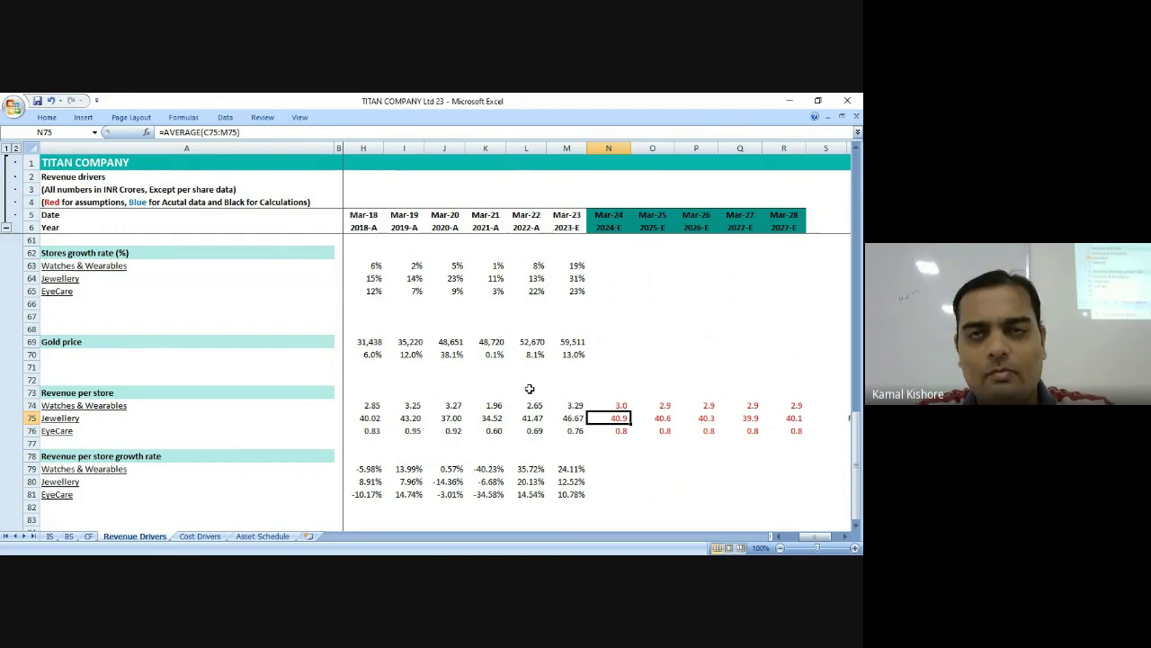
key("Up")
key("Up")
key("Up")
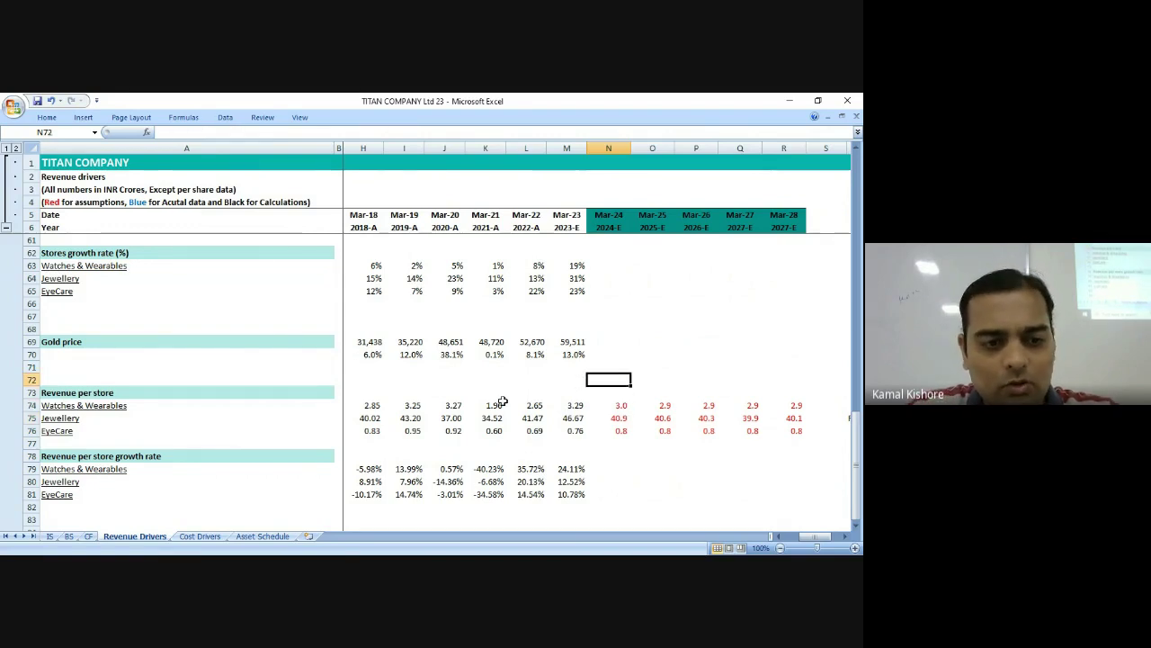
Review the stores growth rate, number of stores and revenue per store growth rate sections, including their empty forecast columns.
scroll(465, 414, "down", 1)
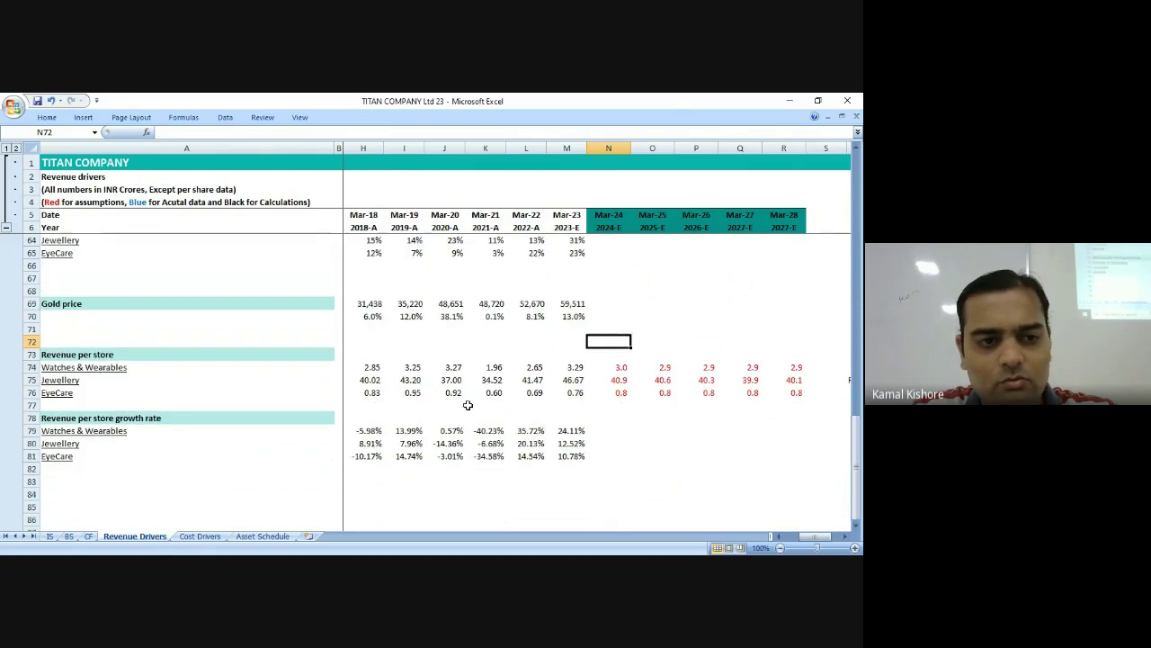
scroll(466, 409, "up", 4)
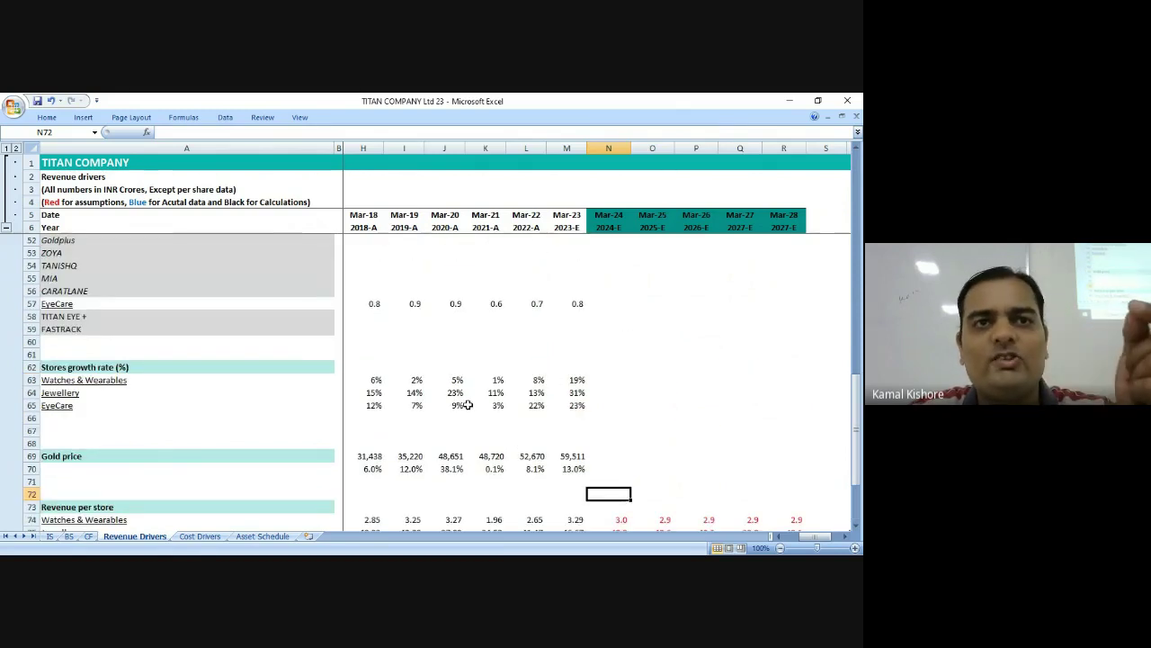
left_click(653, 407)
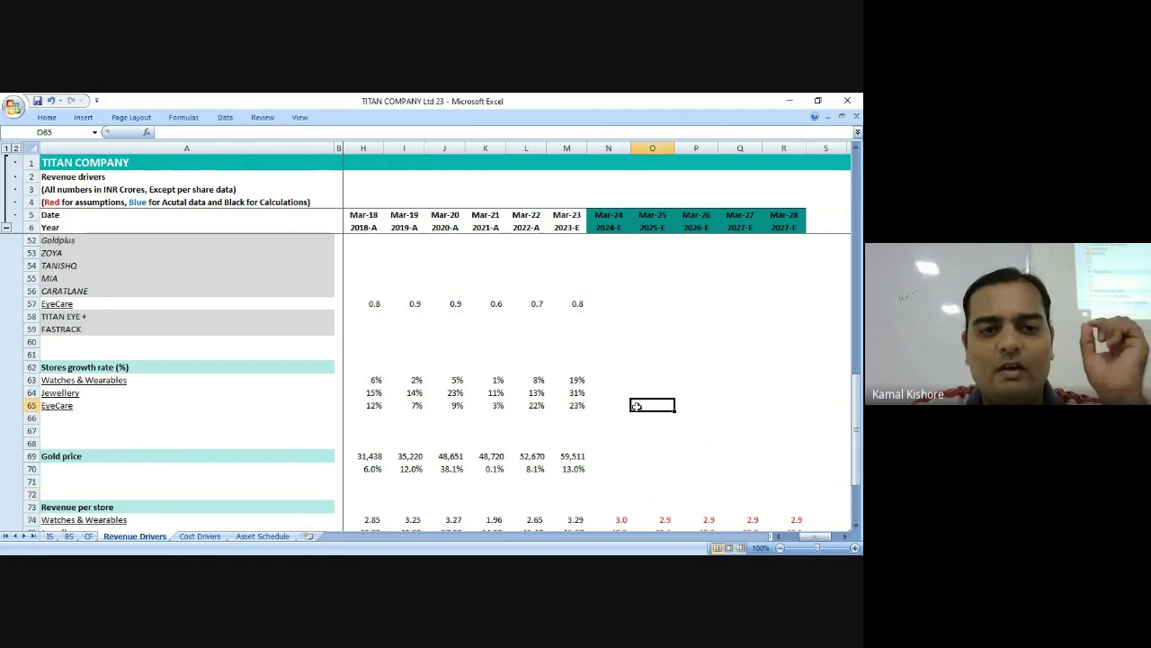
scroll(638, 407, "up", 3)
scroll(613, 370, "up", 3)
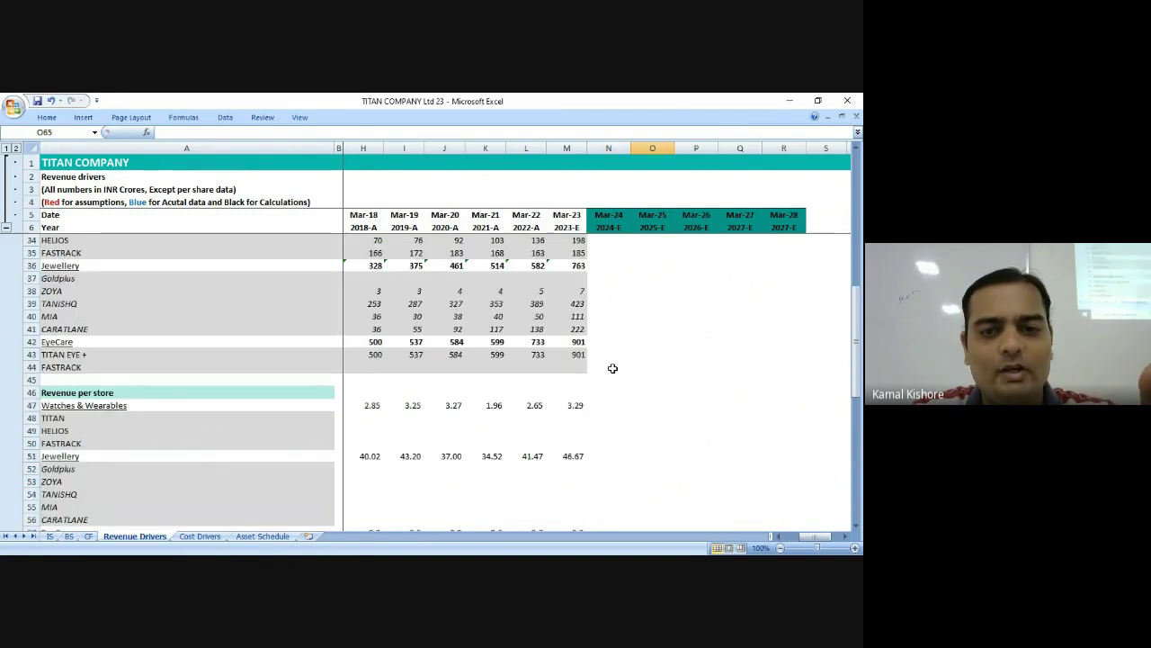
scroll(603, 354, "up", 3)
left_click(609, 330)
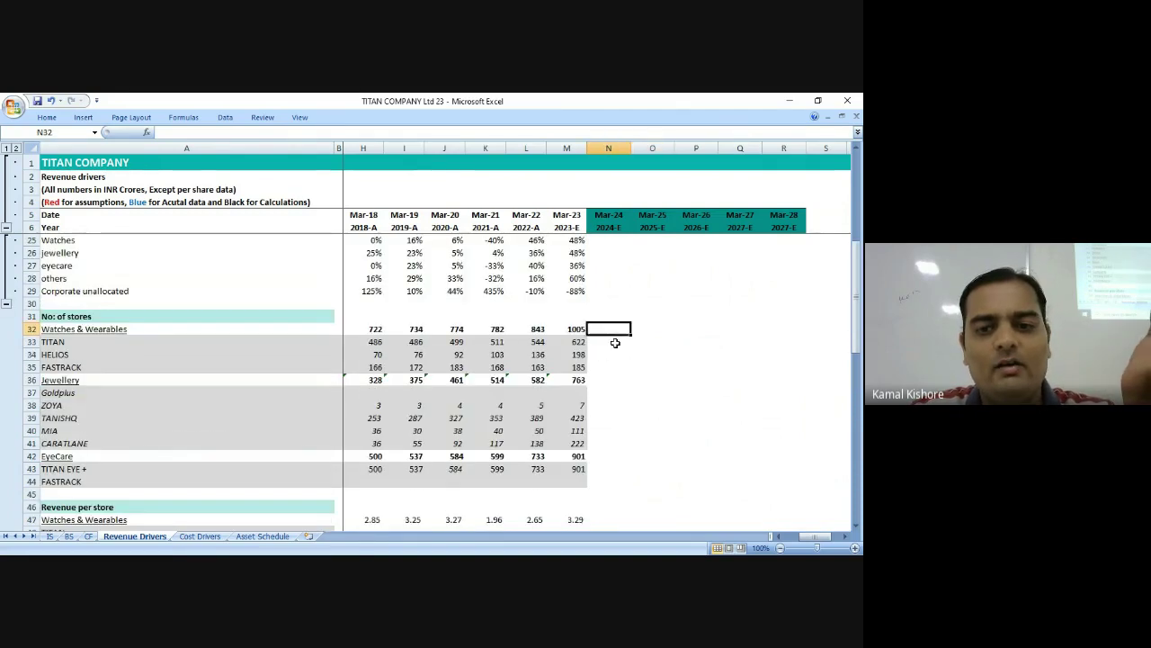
left_click(614, 367)
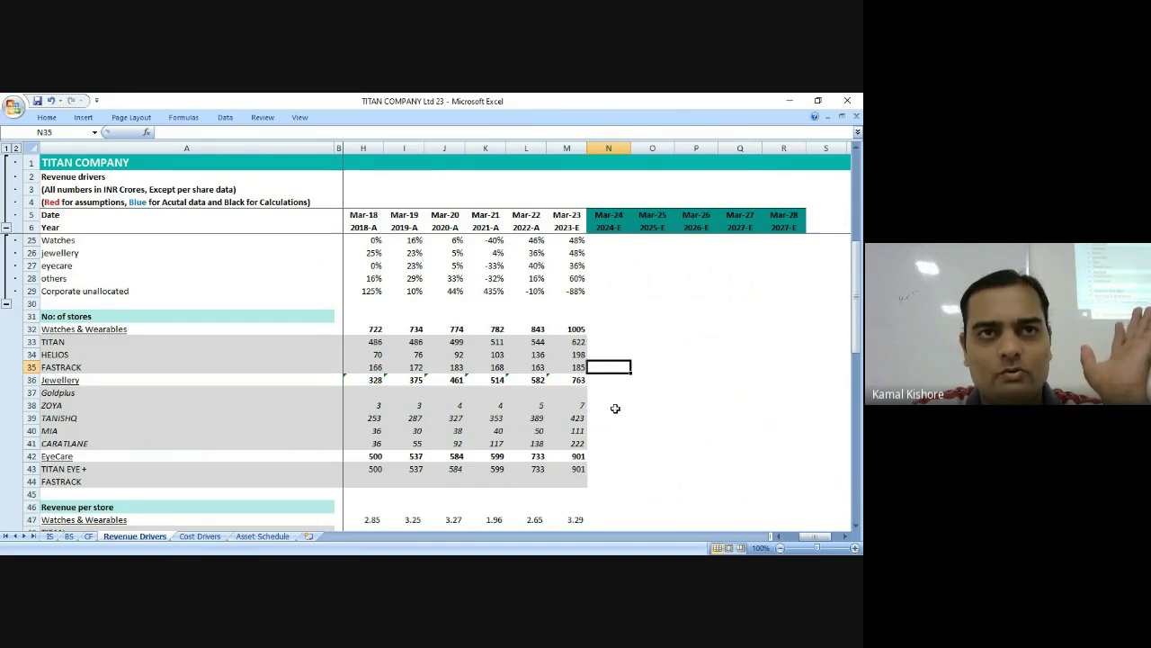
scroll(616, 408, "down", 7)
scroll(616, 408, "down", 5)
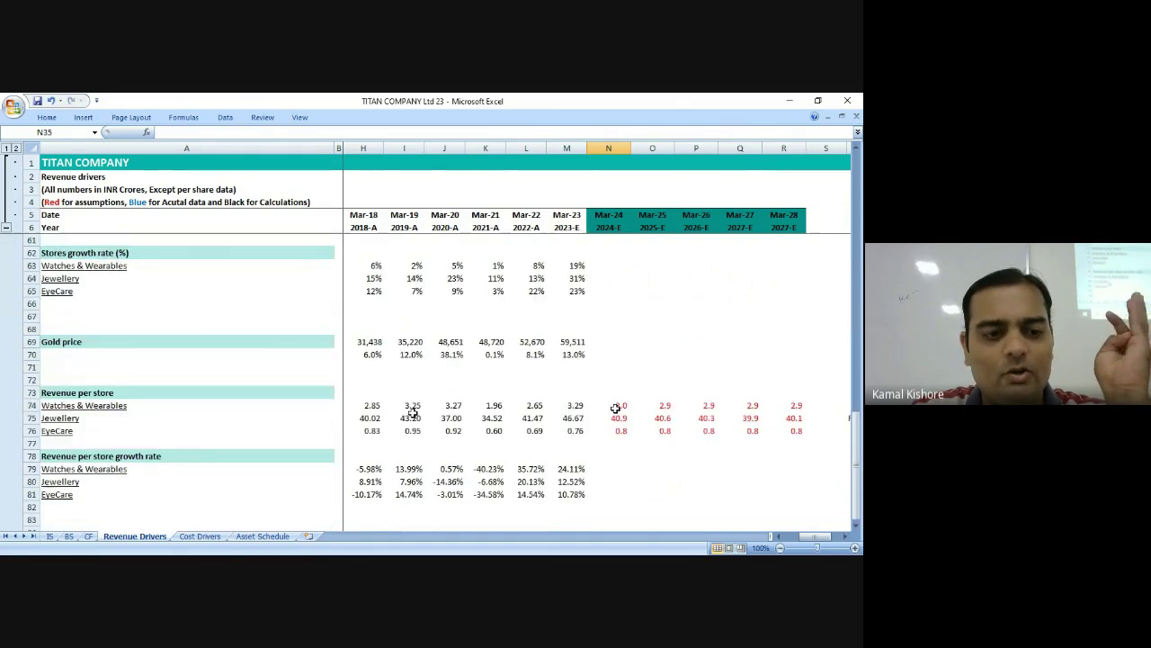
left_click(72, 481)
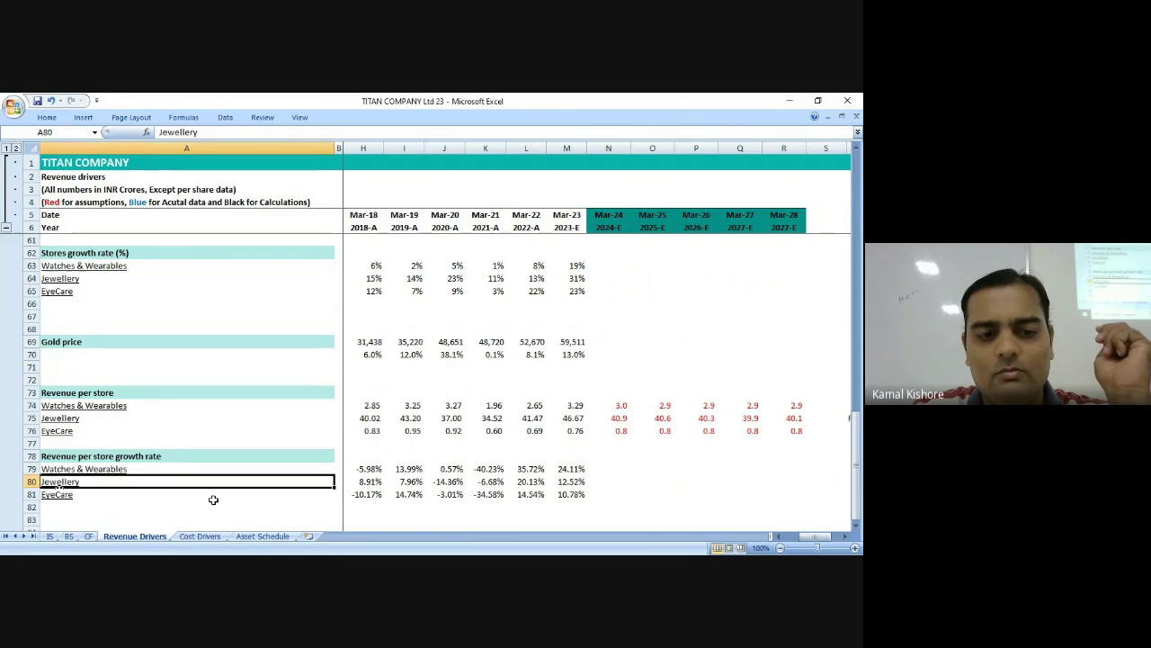
scroll(579, 479, "up", 4)
scroll(578, 480, "up", 7)
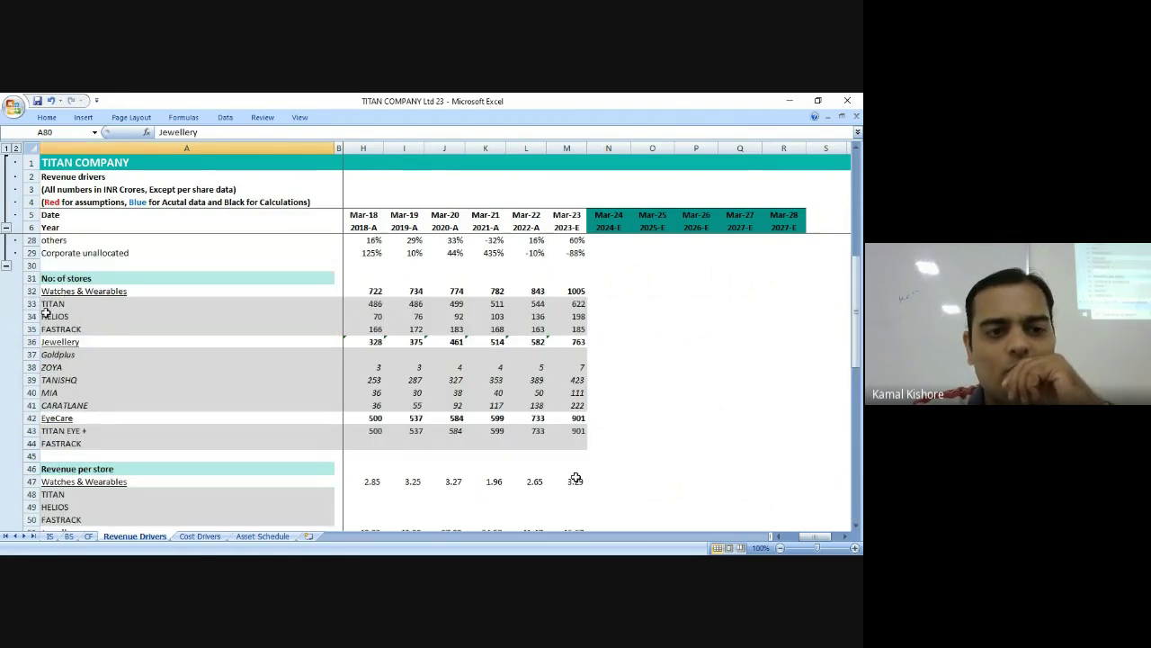
Group the brand rows 33:35, 37:41 and 43:44 beneath each segment in the No. of stores section.
left_click_drag(29, 303, 27, 328)
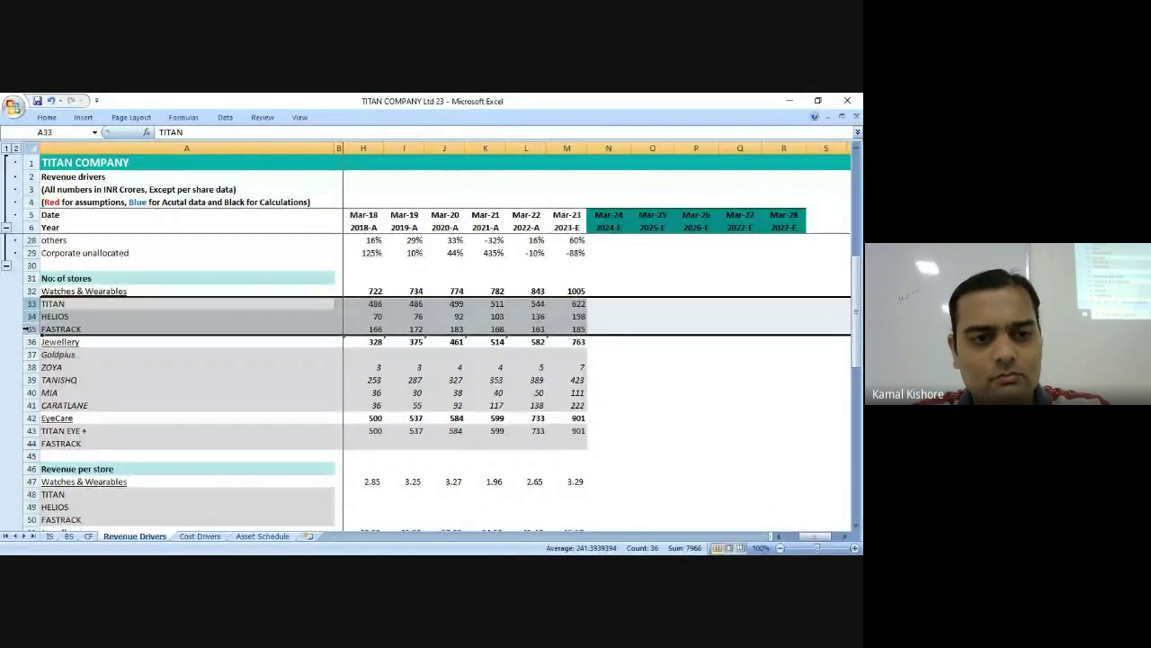
key("alt+shift+Right")
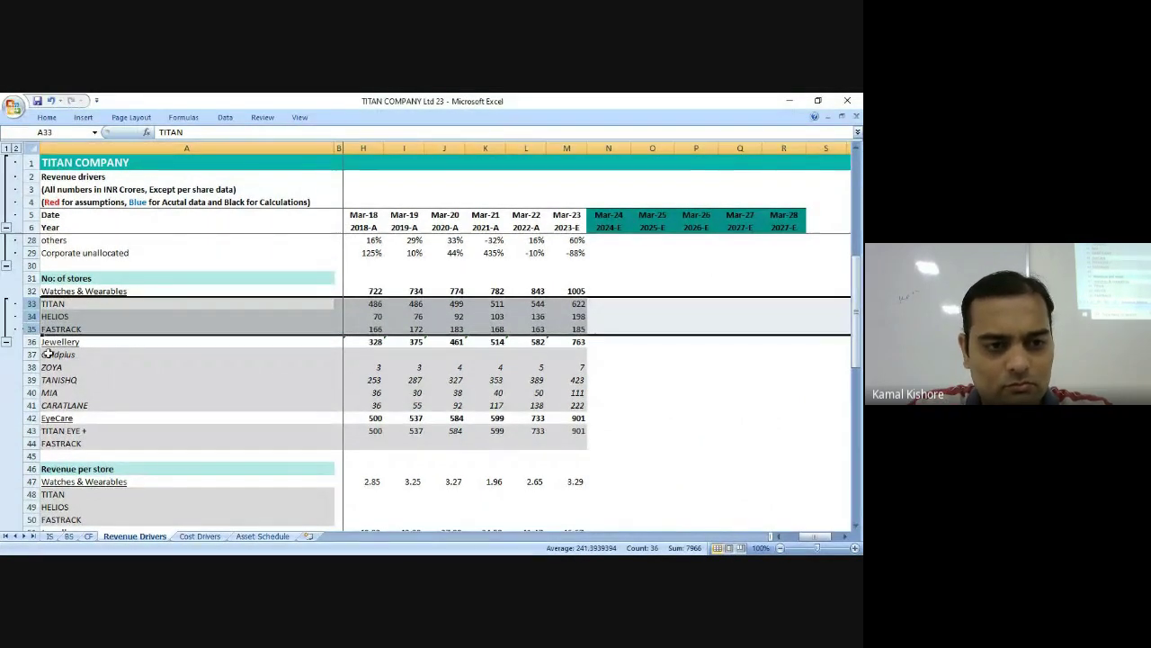
left_click_drag(31, 353, 30, 400)
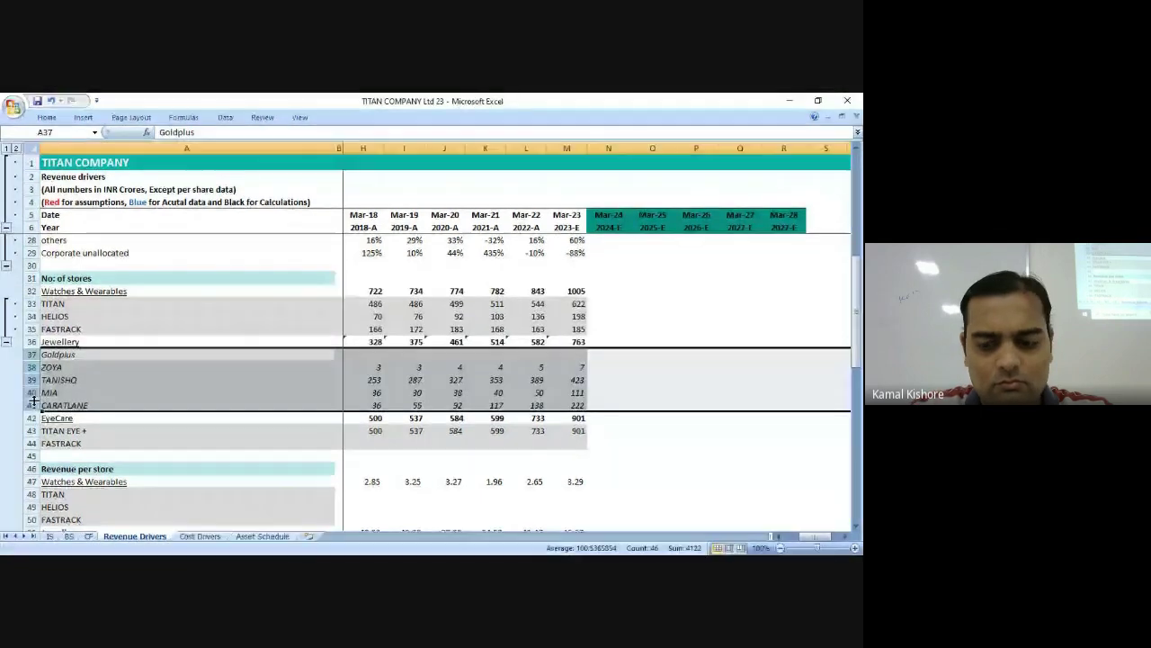
scroll(31, 402, "down", 2)
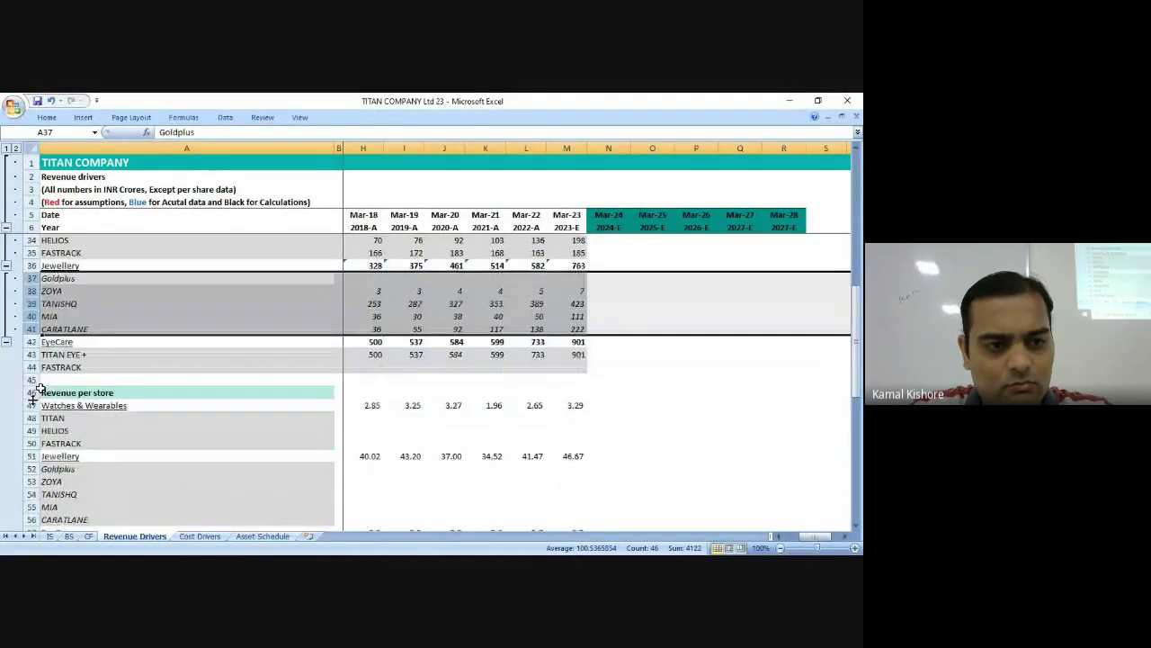
left_click_drag(27, 355, 25, 362)
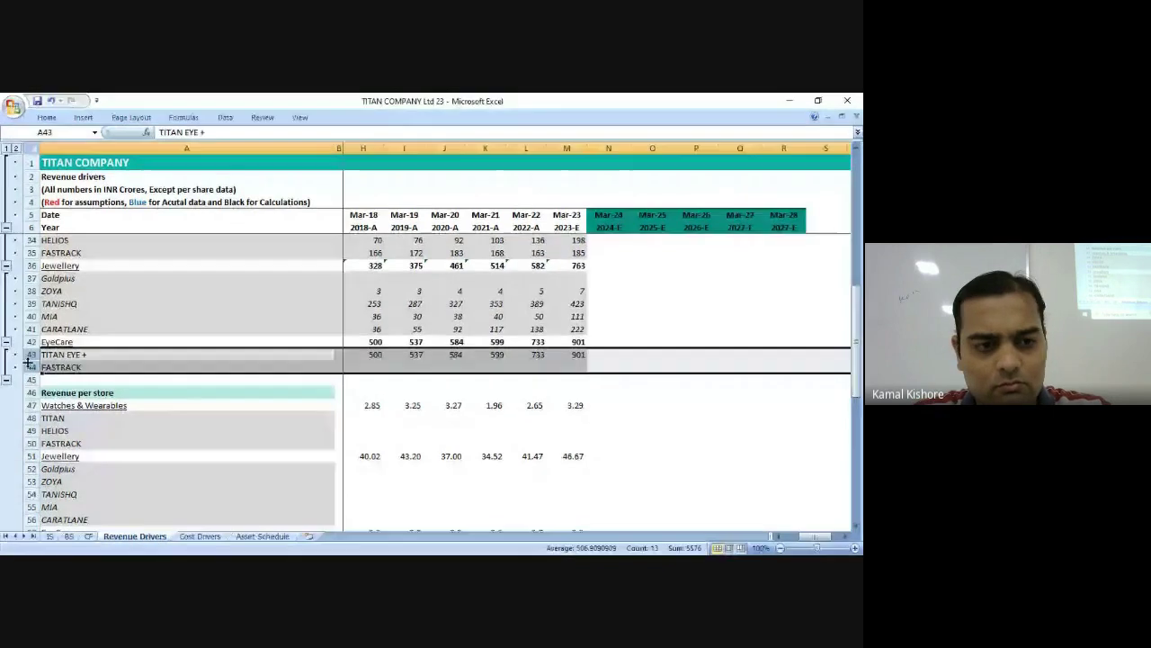
Collapse the three brand row groups in the No. of stores section so only segment totals show.
scroll(9, 340, "up", 4)
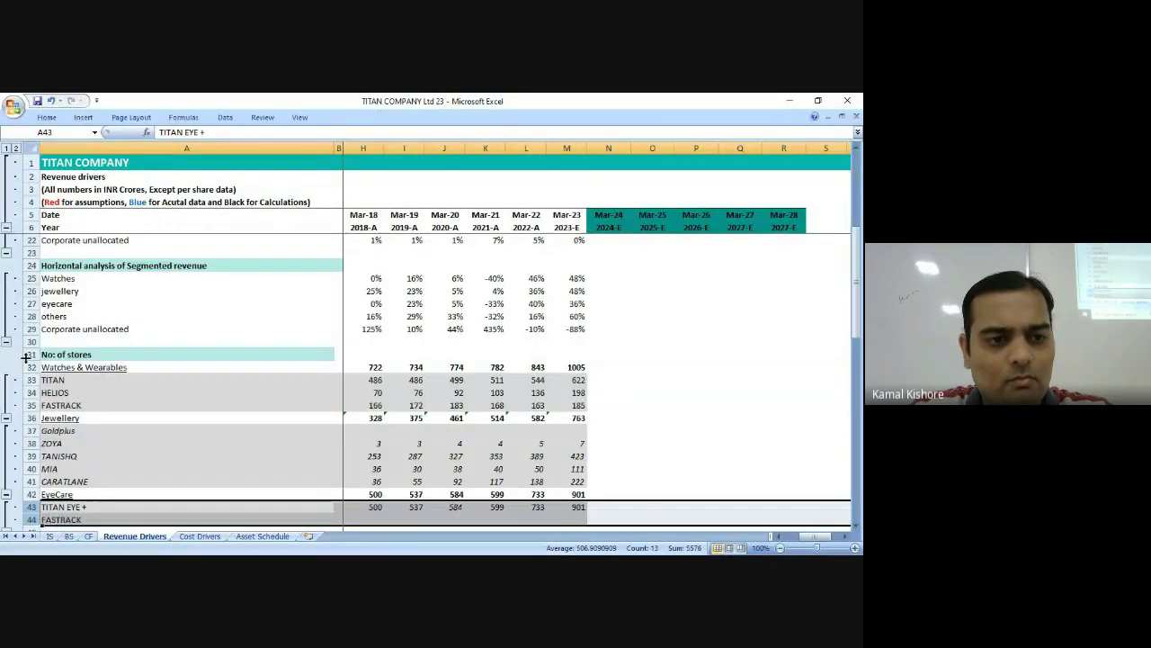
scroll(9, 342, "down", 2)
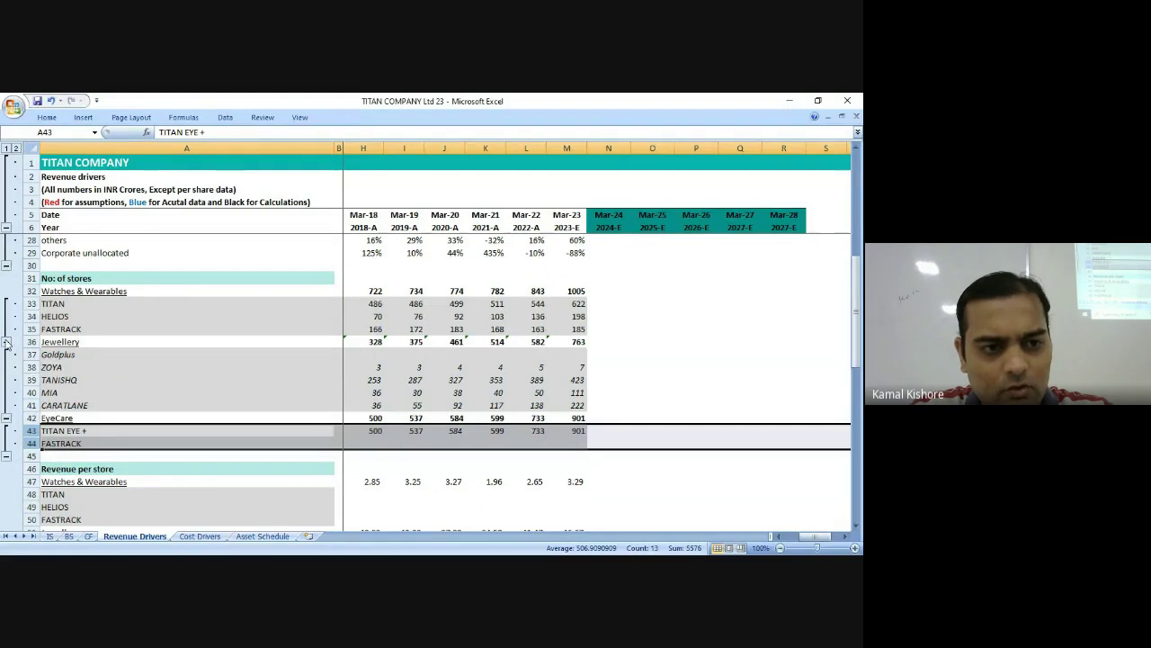
left_click(7, 343)
left_click(6, 379)
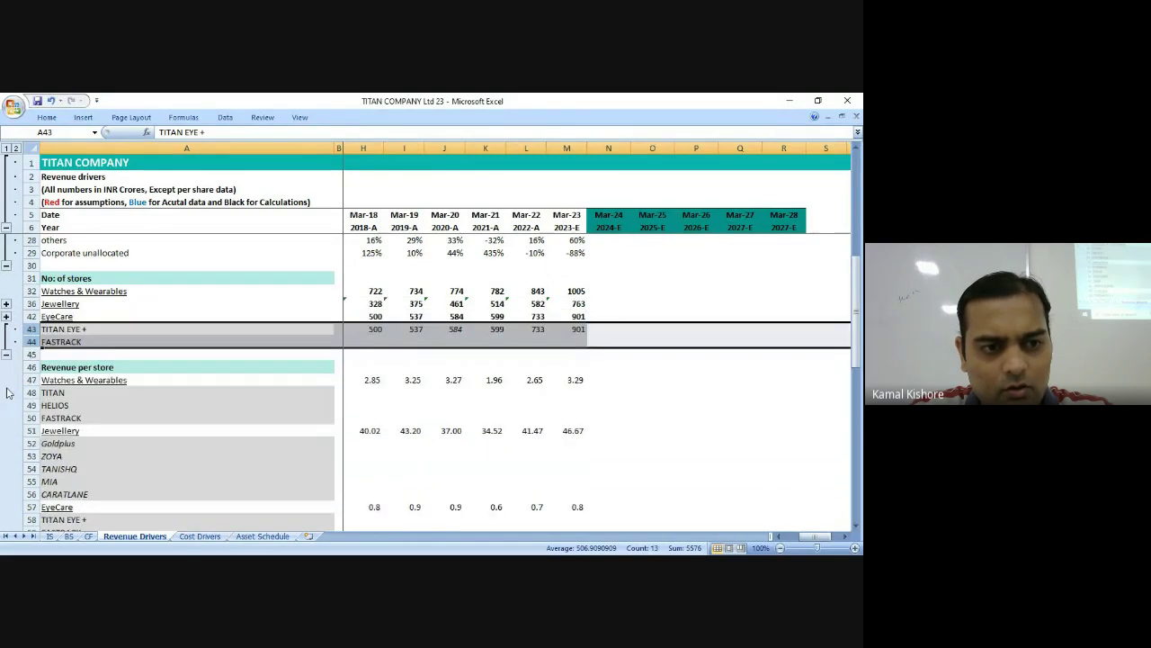
left_click(6, 354)
left_click(639, 306)
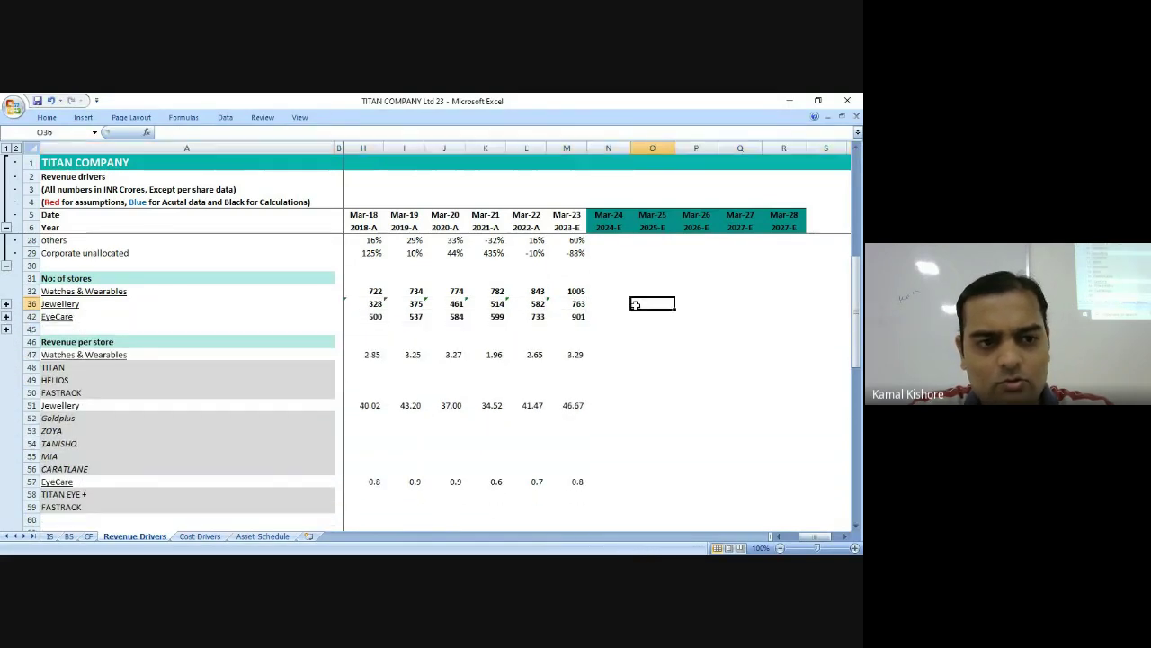
left_click(626, 288)
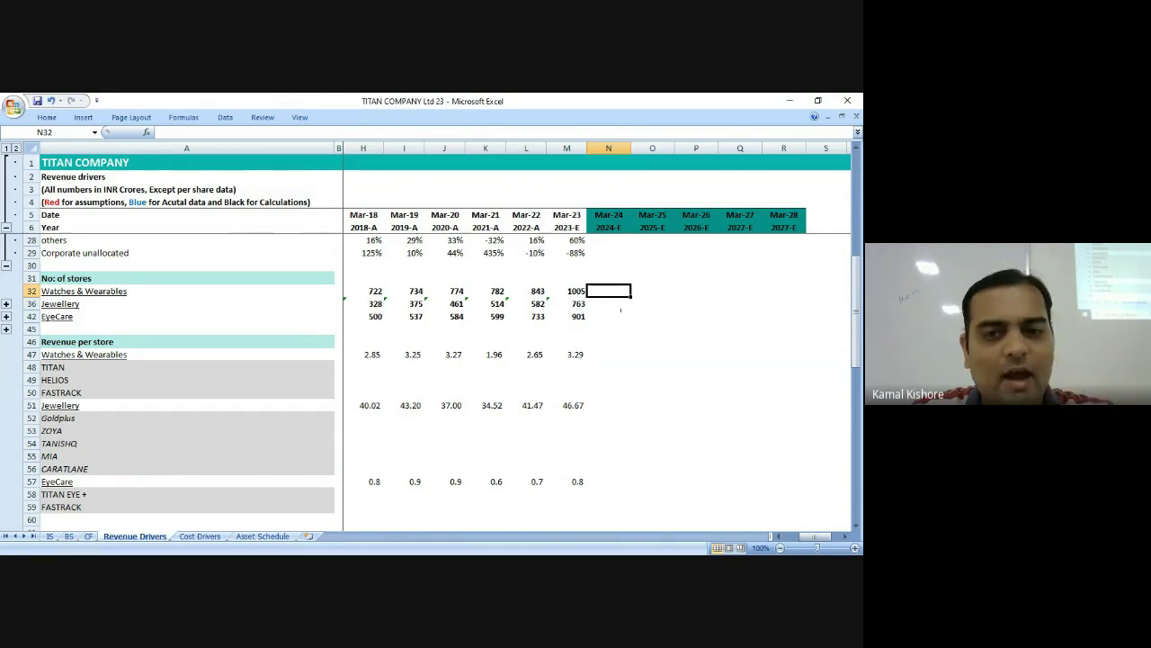
left_click(625, 308)
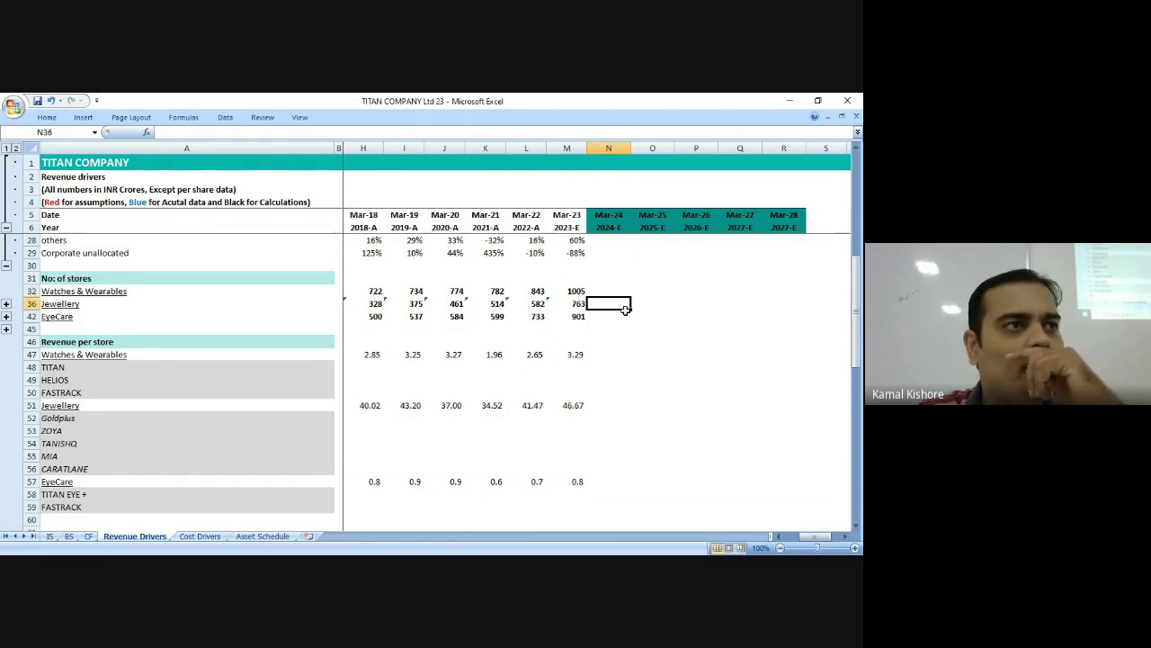
type("=")
key("Left")
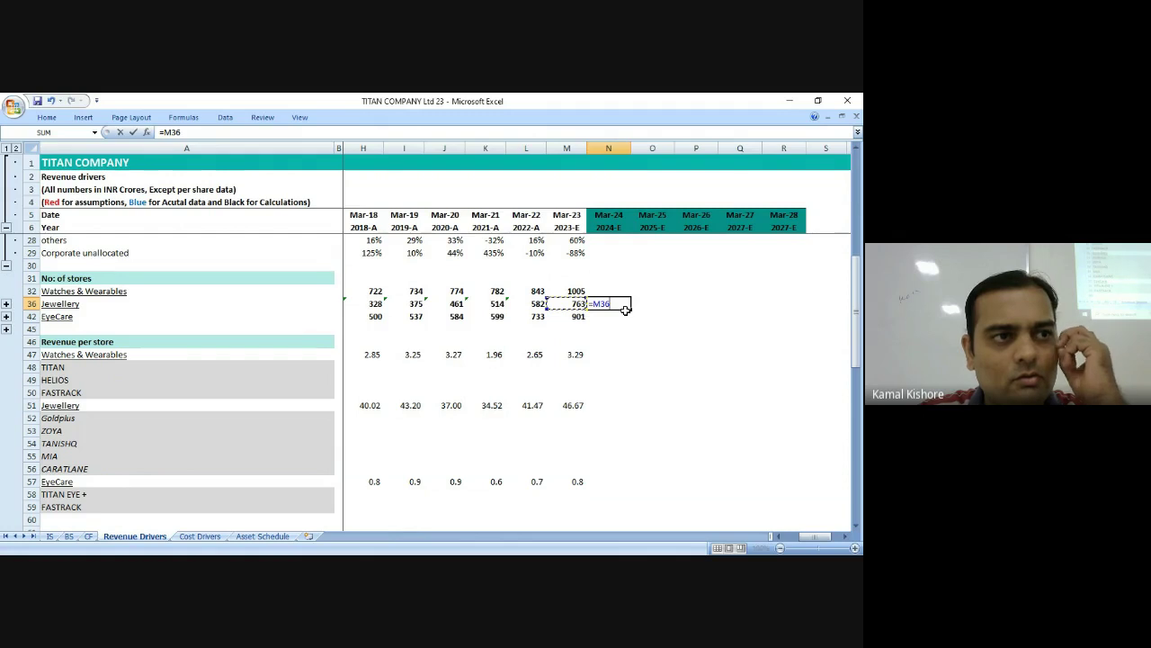
key("Escape")
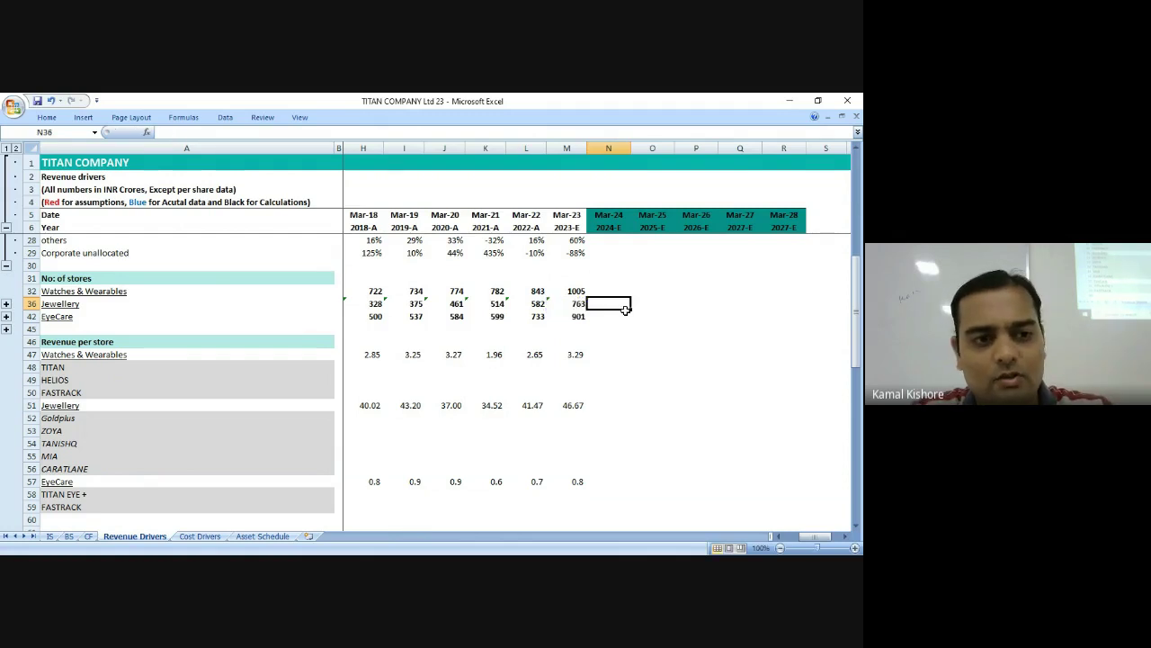
Expand the Watches & Wearables, Jewellery and EyeCare brand row groups in the No. of stores section.
left_click(5, 304)
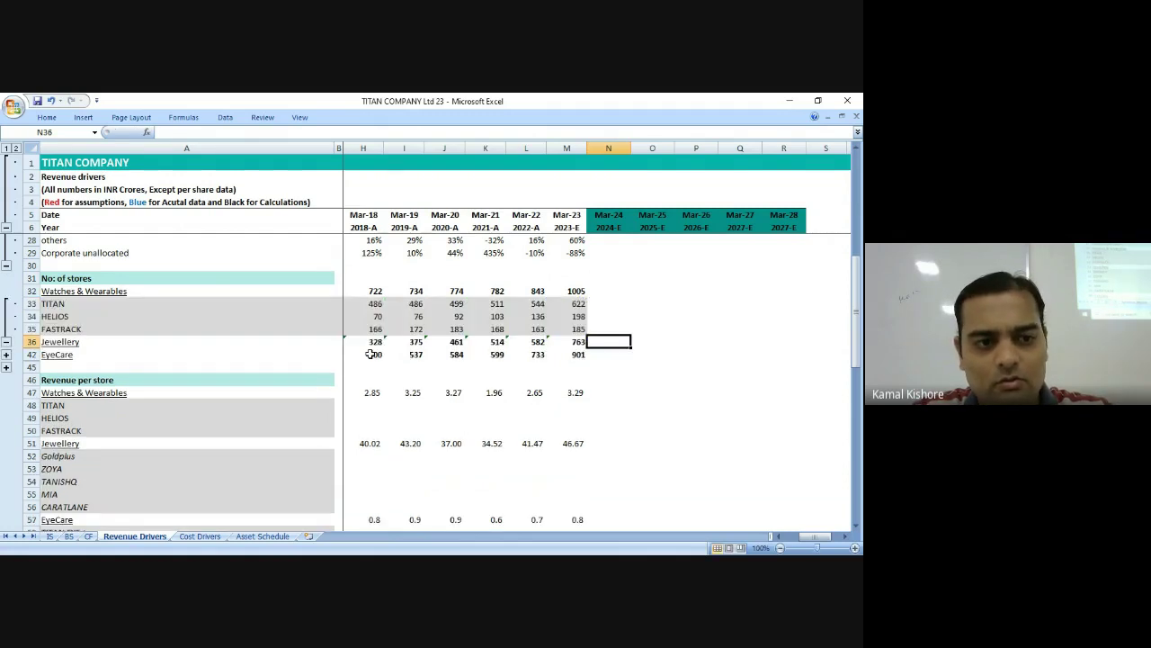
left_click(7, 355)
left_click(6, 431)
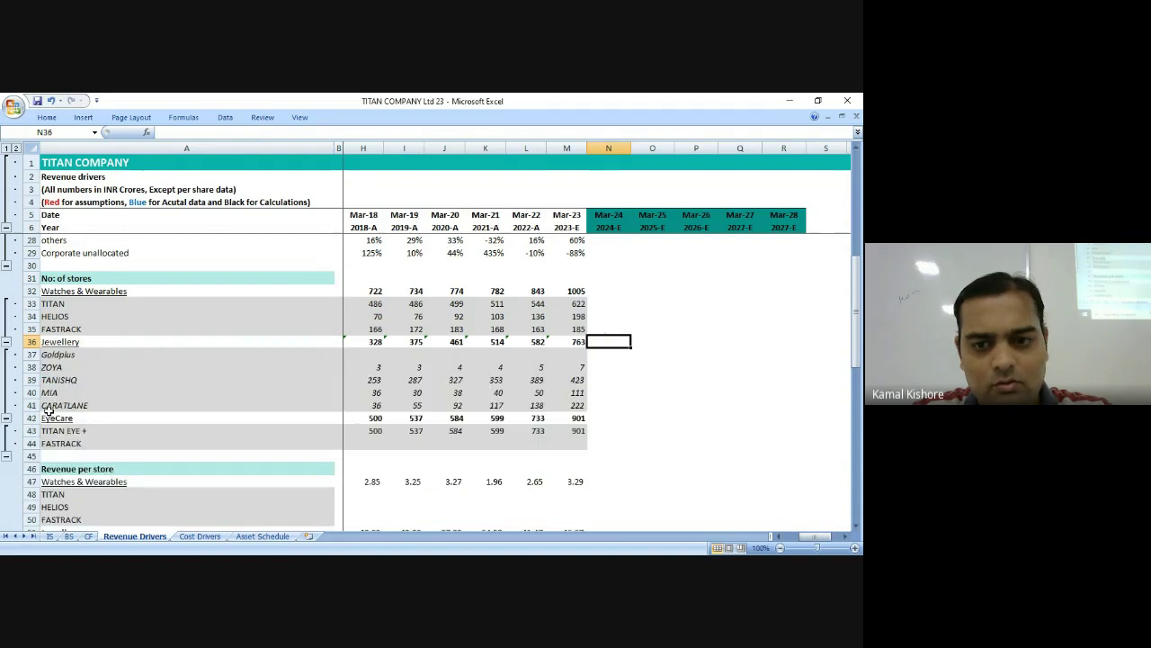
Forecast the Mar-24 TANISHQ store count in N39 with the formula =M39+35.
left_click(619, 378)
type("=")
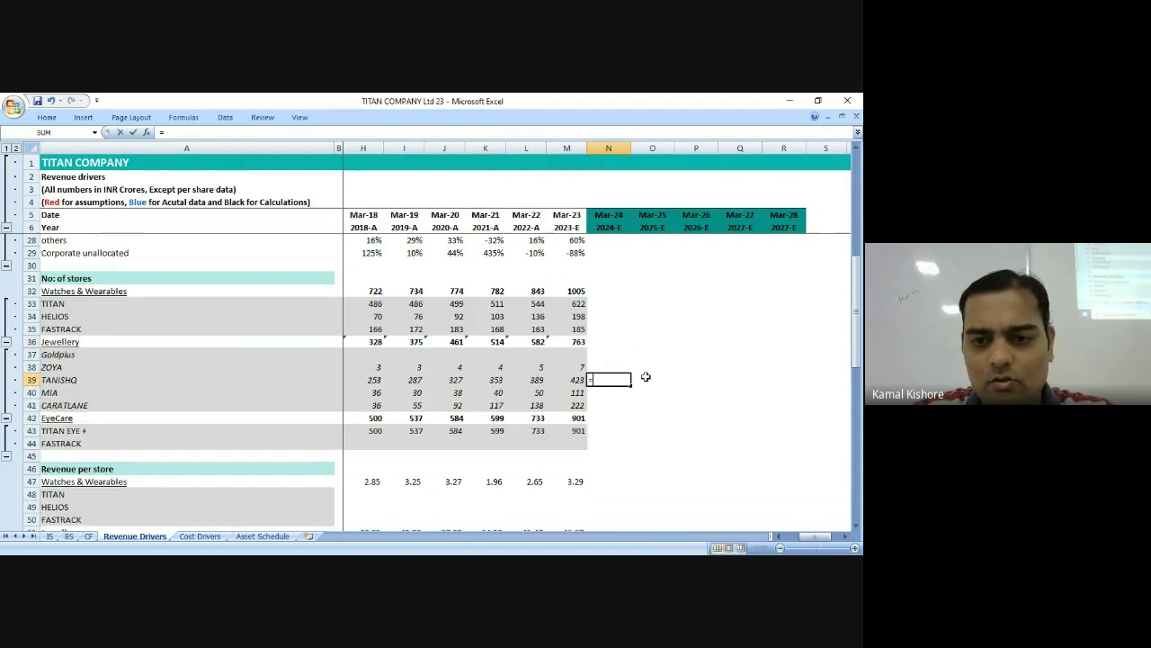
key("Left")
type("+52")
key("BackSpace")
key("BackSpace")
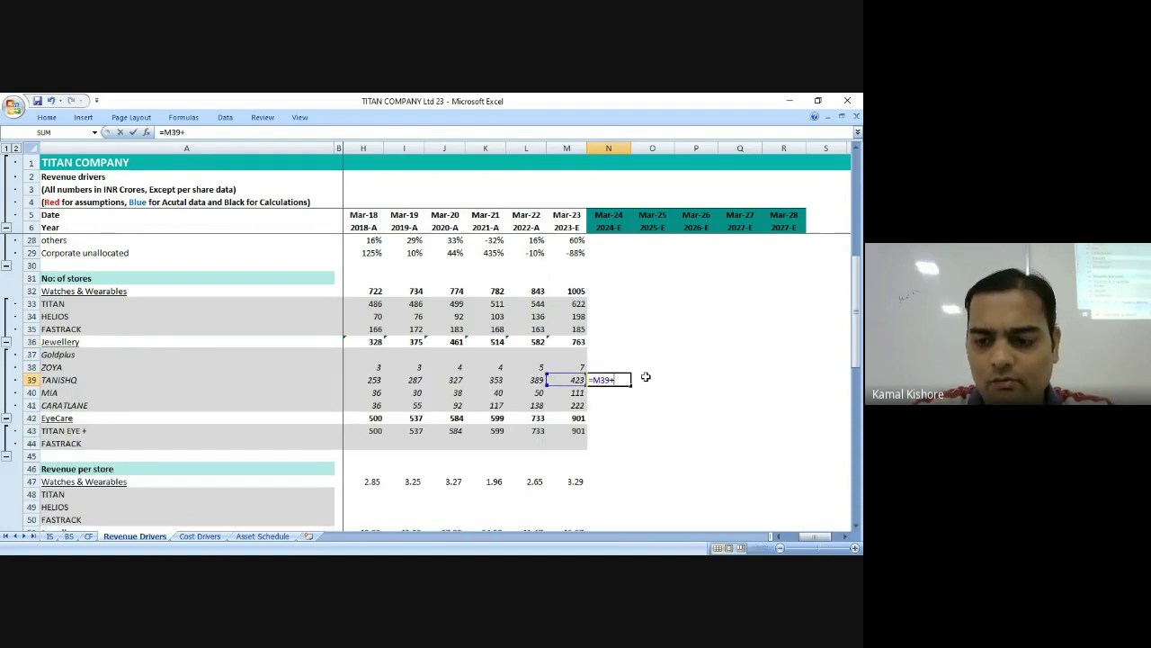
type("35")
key("ctrl+Return")
Fill the TANISHQ store count formula from N39 across to Mar-28 in R39.
key("shift+Right")
key("shift+Right")
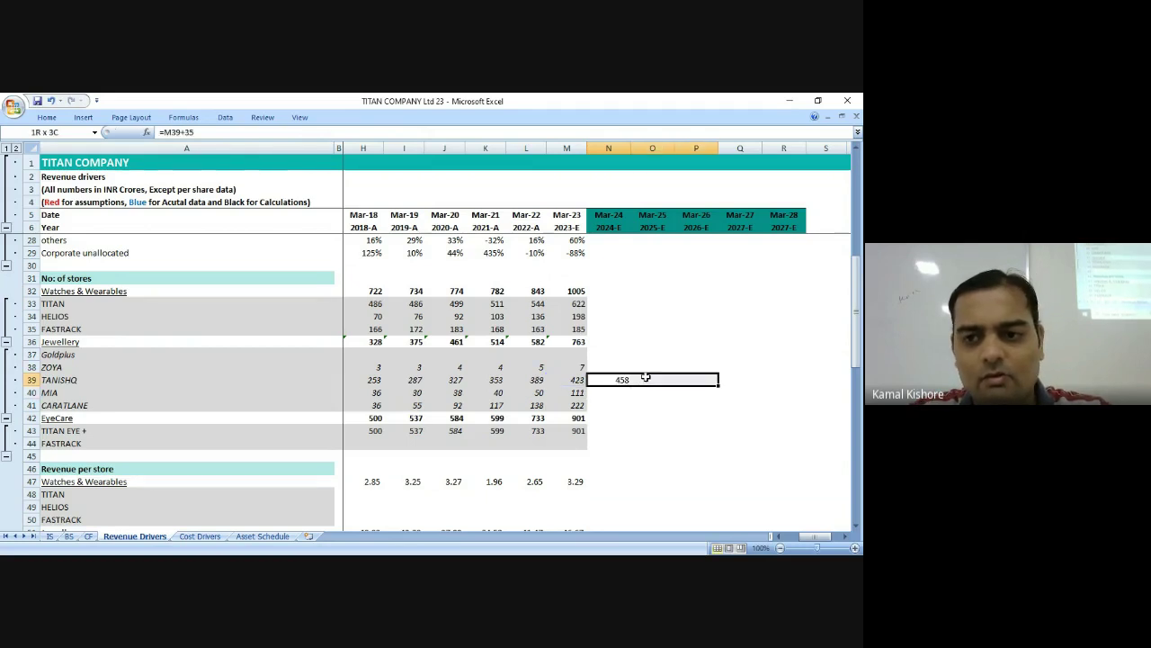
key("shift+Right")
key("shift+Right")
key("ctrl+r")
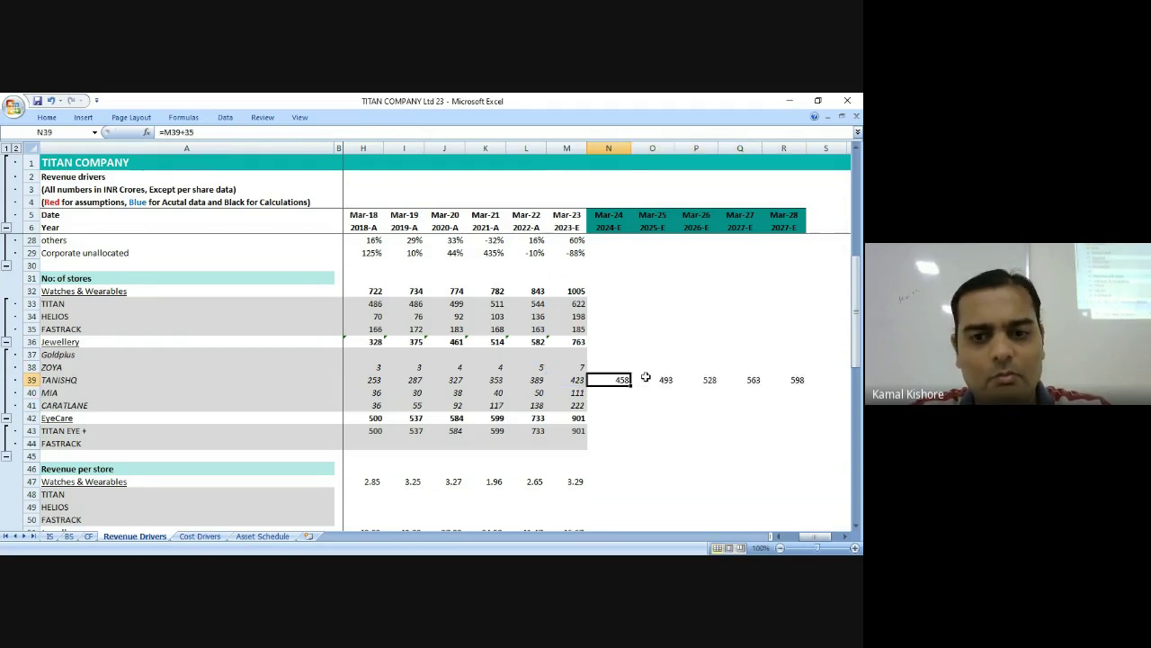
Forecast the MIA store count in N40 with =M40+10 and fill it across to Mar-28 in R40.
key("Down")
type("=")
key("Left")
type("+1")
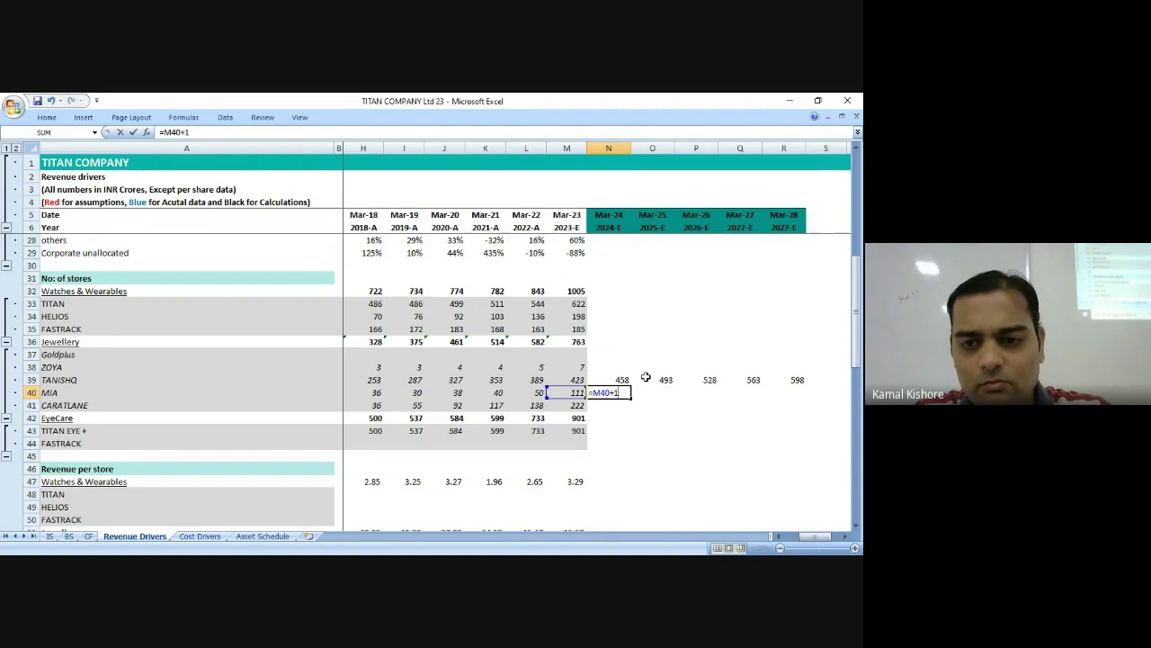
type("0")
key("ctrl+Return")
key("shift+Right")
key("shift+Right")
key("shift+Right")
key("shift+Right")
key("ctrl+r")
Forecast the CARATLANE store count in N41 with =M41+50 and fill it across to Mar-28 in R41.
key("Down")
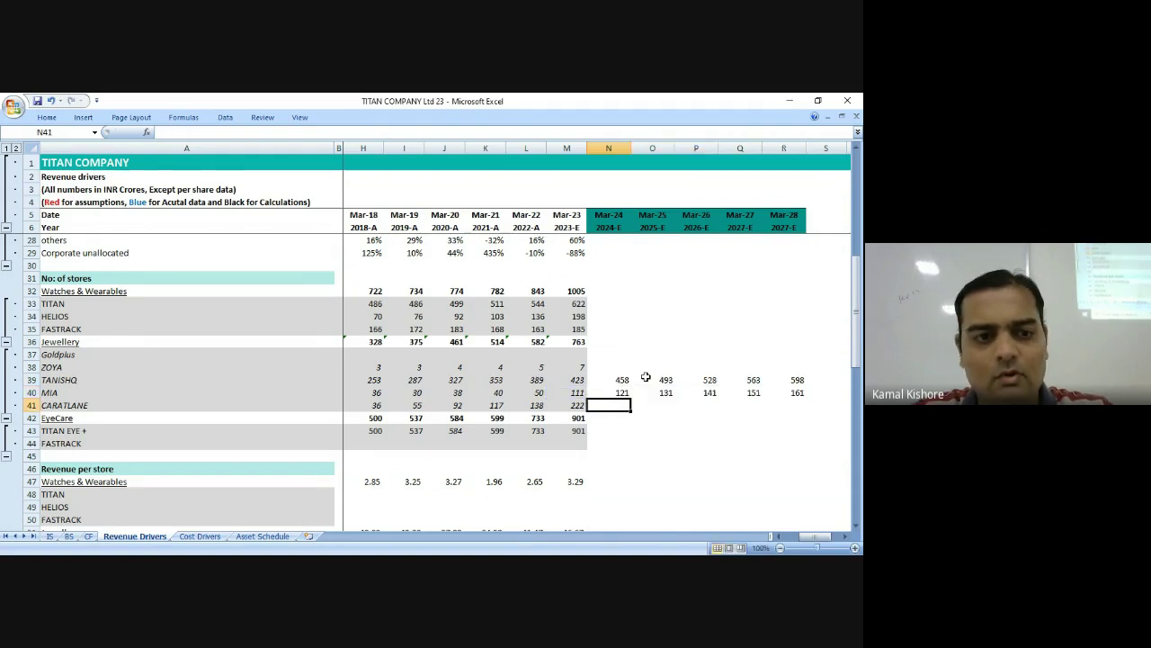
type("=")
key("Left")
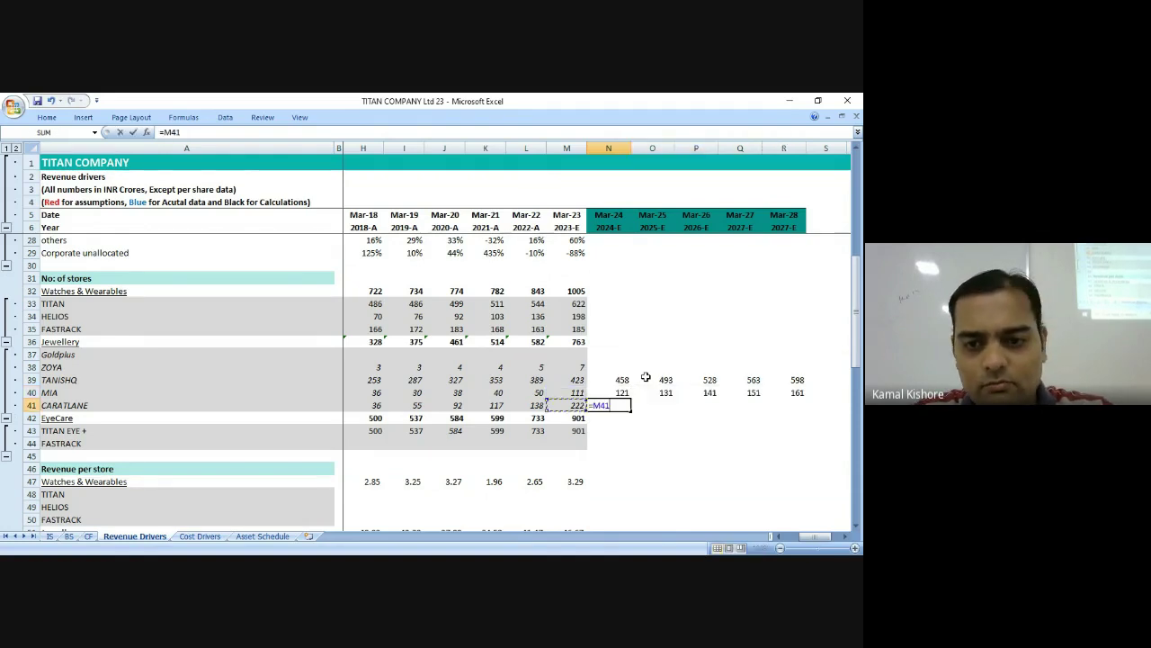
type("+")
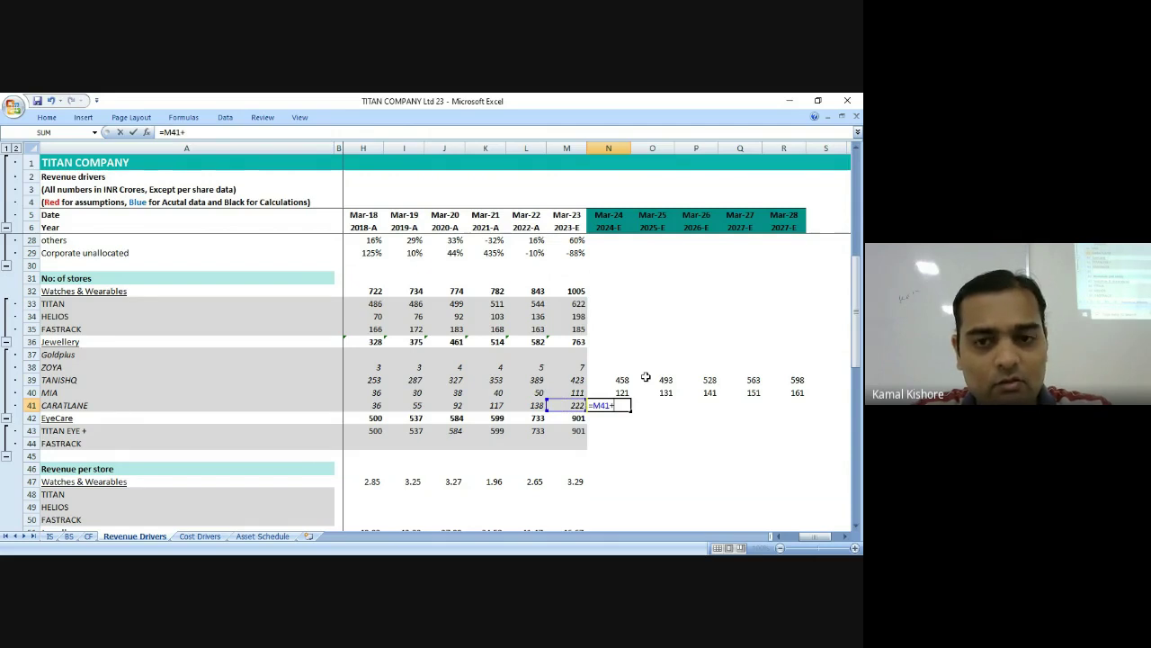
type("50")
key("ctrl+Return")
key("shift+Right")
key("shift+Right")
key("shift+Right")
key("shift+Right")
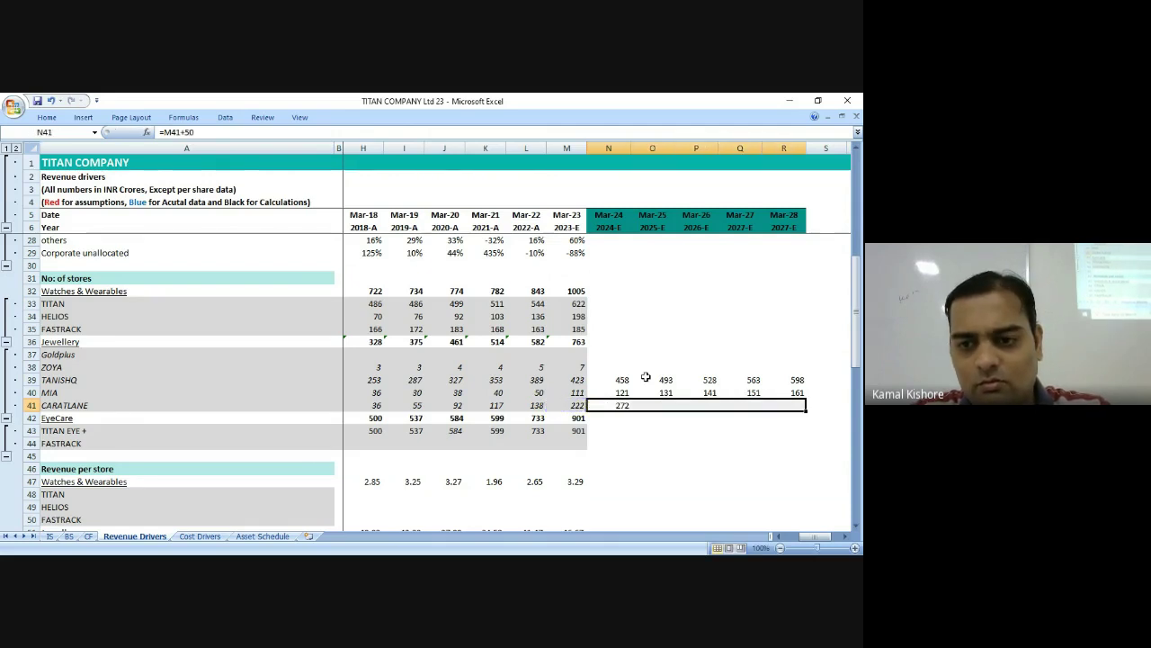
key("ctrl+r")
Fill the Jewellery store total formula from M36 across the forecast years to R36.
key("Up")
key("Up")
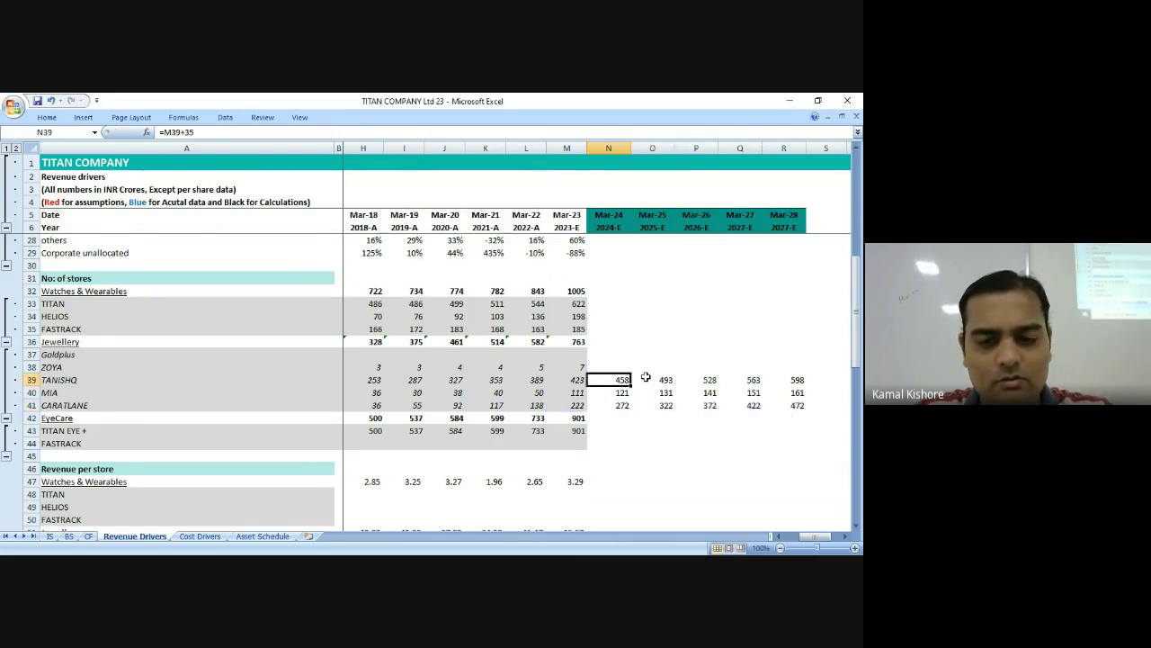
key("Up")
key("Up")
key("Up")
key("Left")
key("shift+Right")
key("shift+Right")
key("shift+Right")
key("shift+Right")
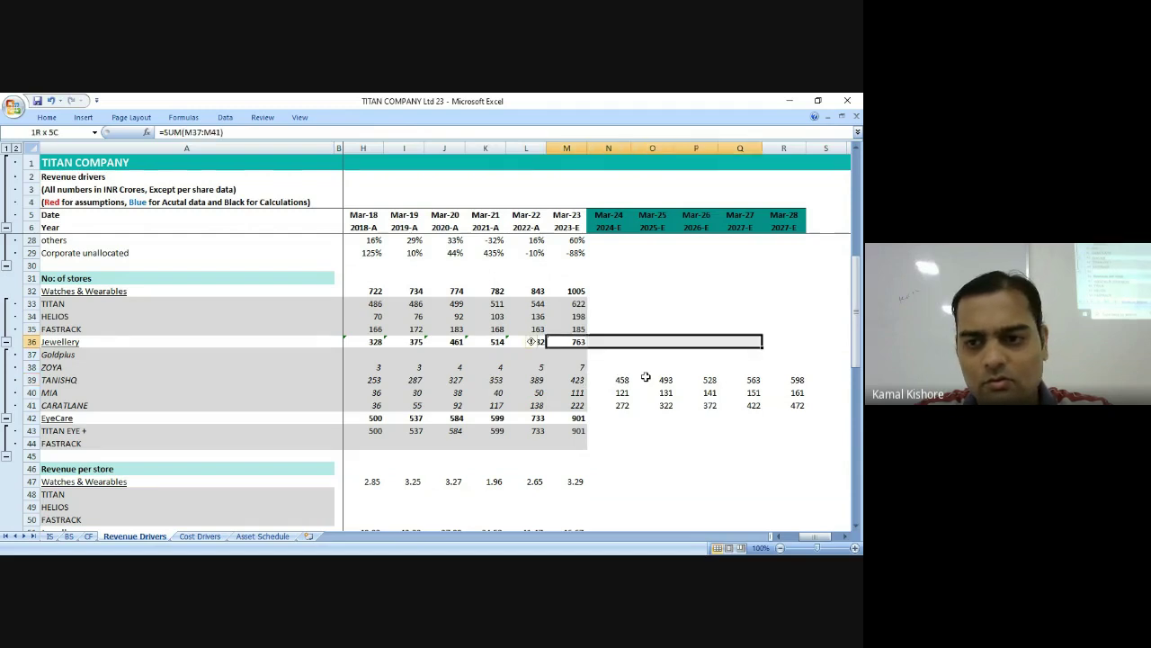
key("shift+Right")
key("ctrl+r")
Colour the TANISHQ, MIA and CARATLANE store forecasts in N39:R41 red as assumptions.
key("Down")
key("Down")
key("Down")
key("Right")
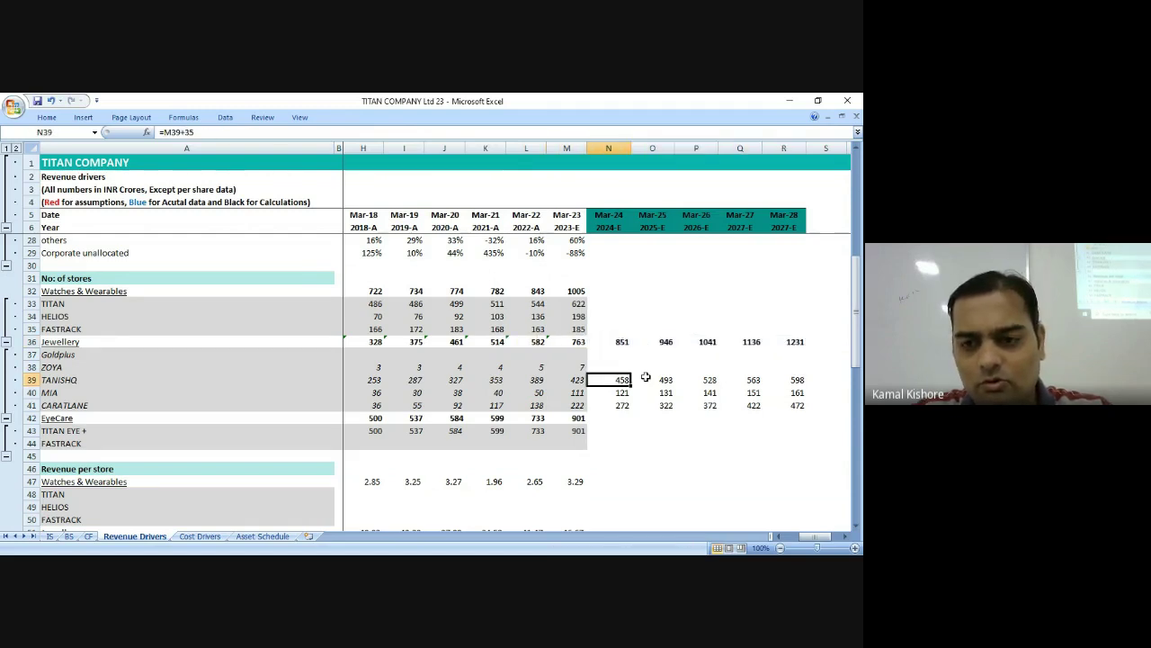
key("shift+Right")
key("shift+Right")
key("shift+Down")
key("shift+Down")
left_click_drag(645, 378, 796, 405)
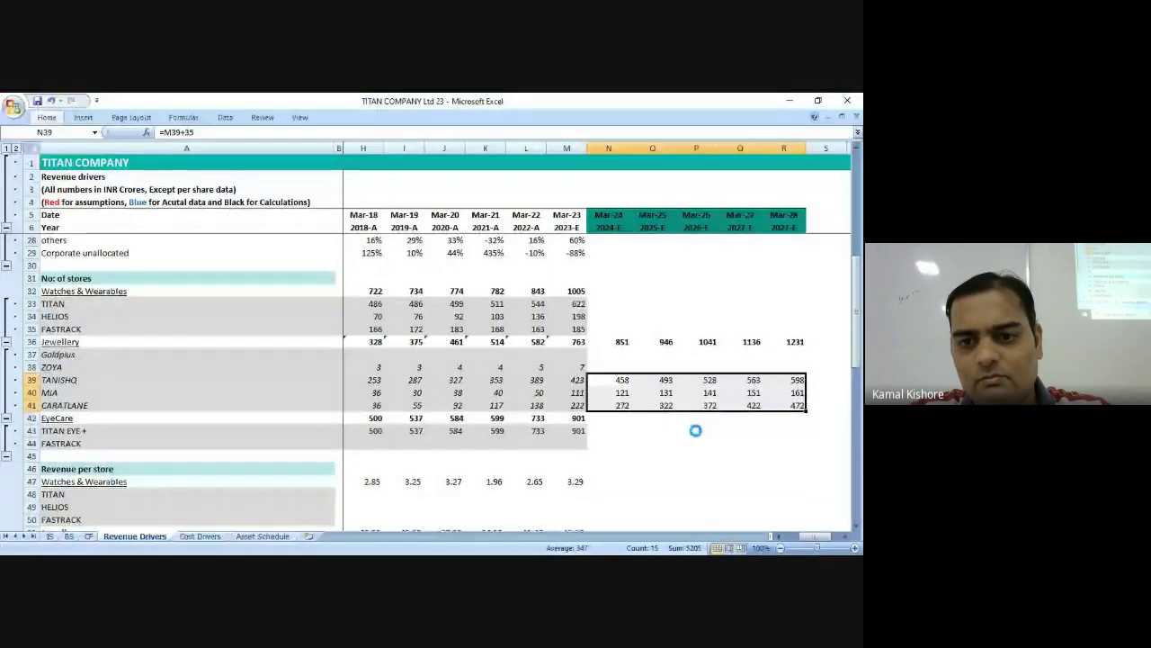
left_click(625, 382)
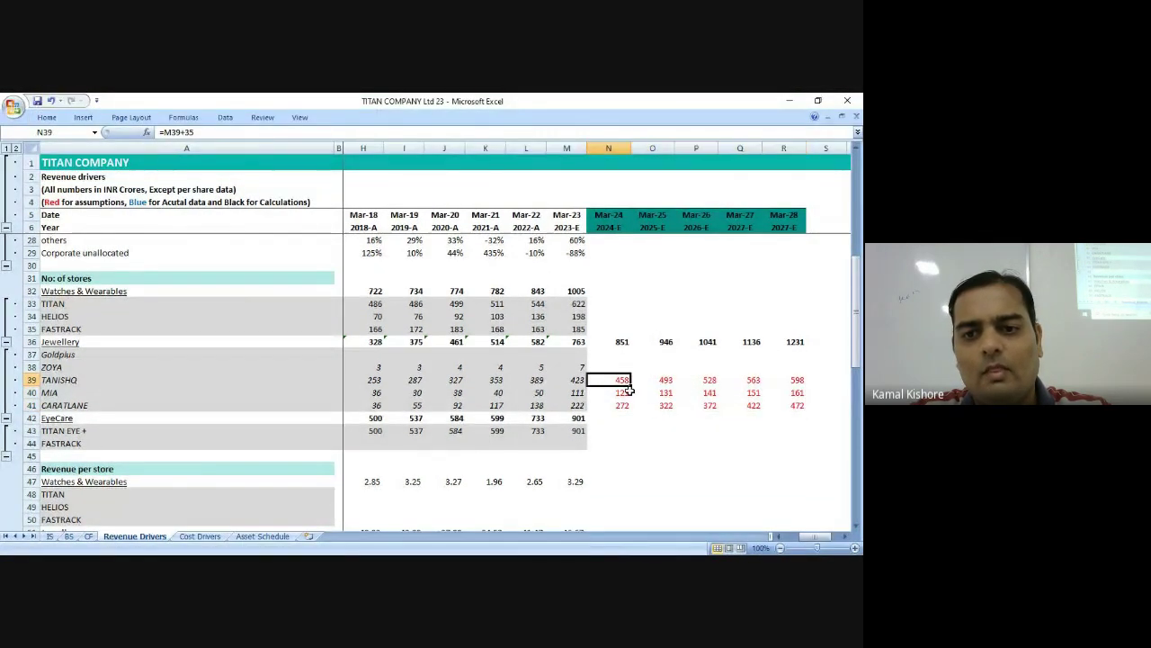
left_click(633, 389)
Colour the forecast Jewellery store totals in N36:R36 red.
left_click(616, 341)
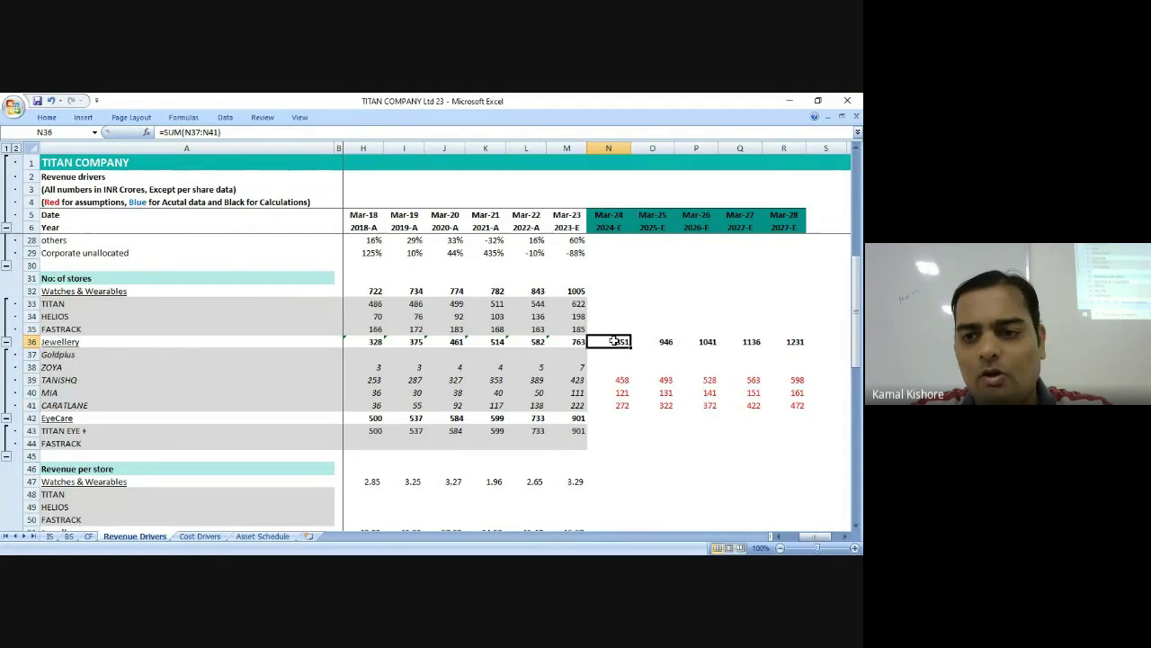
left_click_drag(615, 341, 796, 342)
left_click(46, 117)
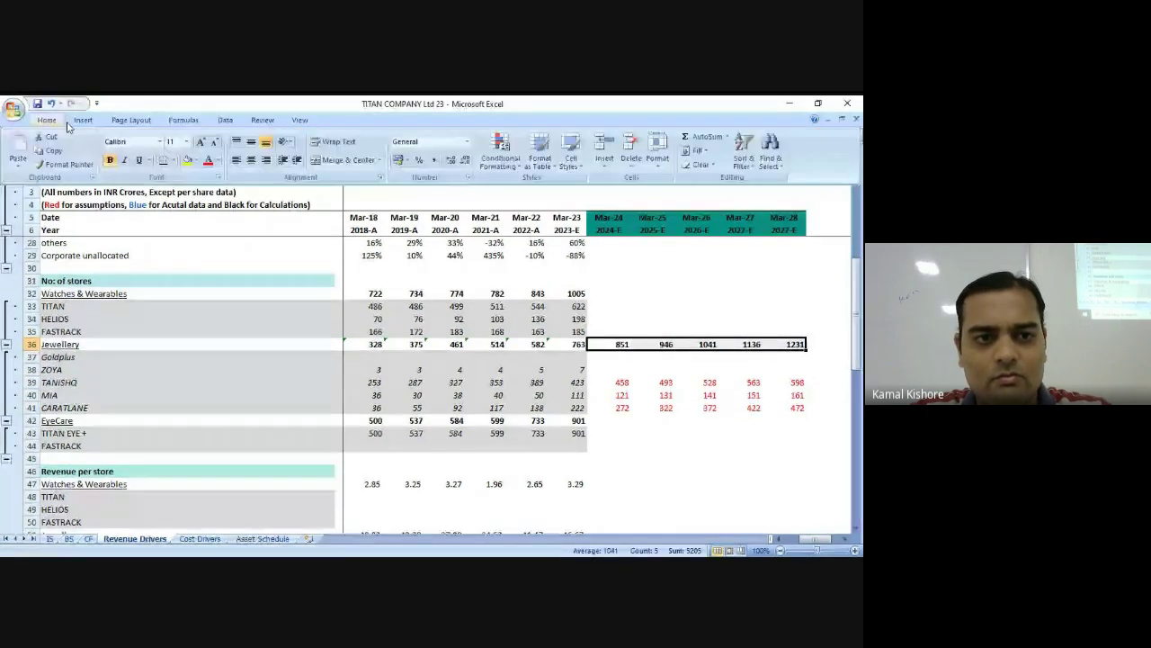
left_click(210, 161)
left_click(696, 417)
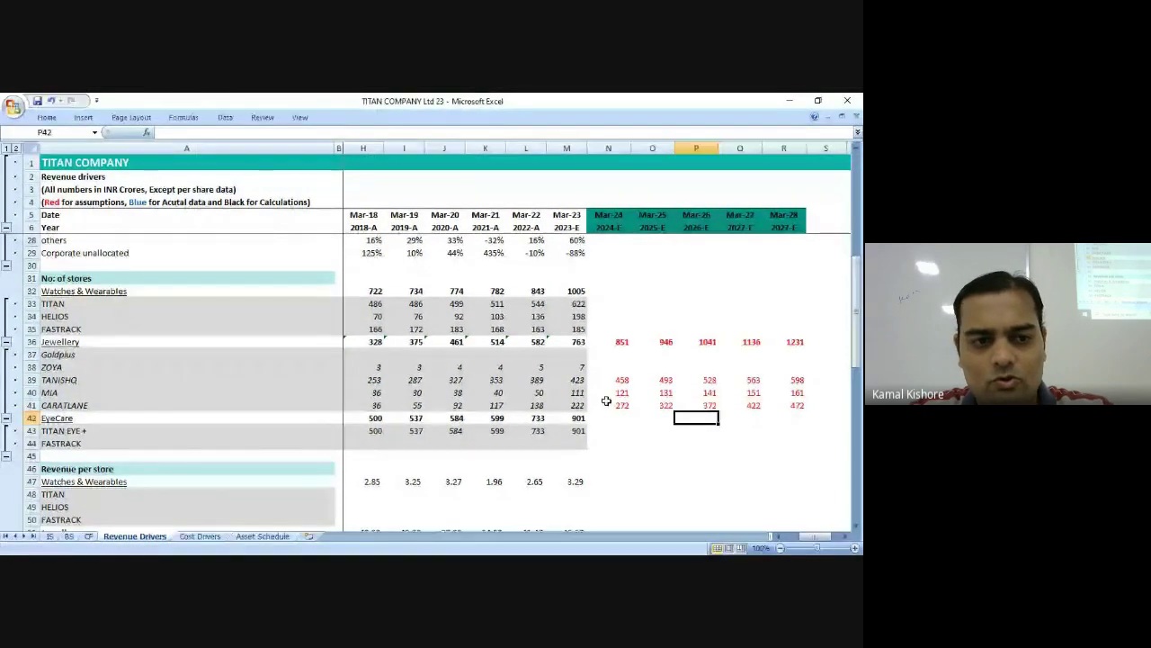
Check the Mar-24 Jewellery revenue per store formula in N75, temporarily collapsing the Jewellery brand rows in the No. of stores section.
left_click(6, 418)
scroll(450, 378, "down", 10)
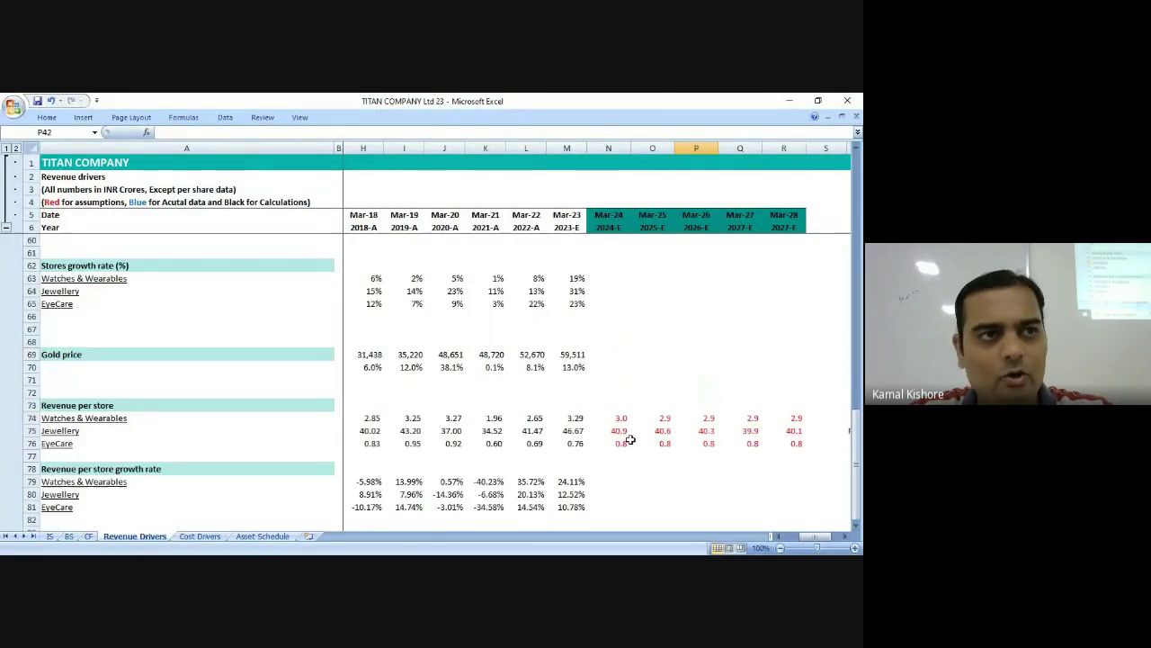
left_click(608, 430)
scroll(665, 456, "up", 11)
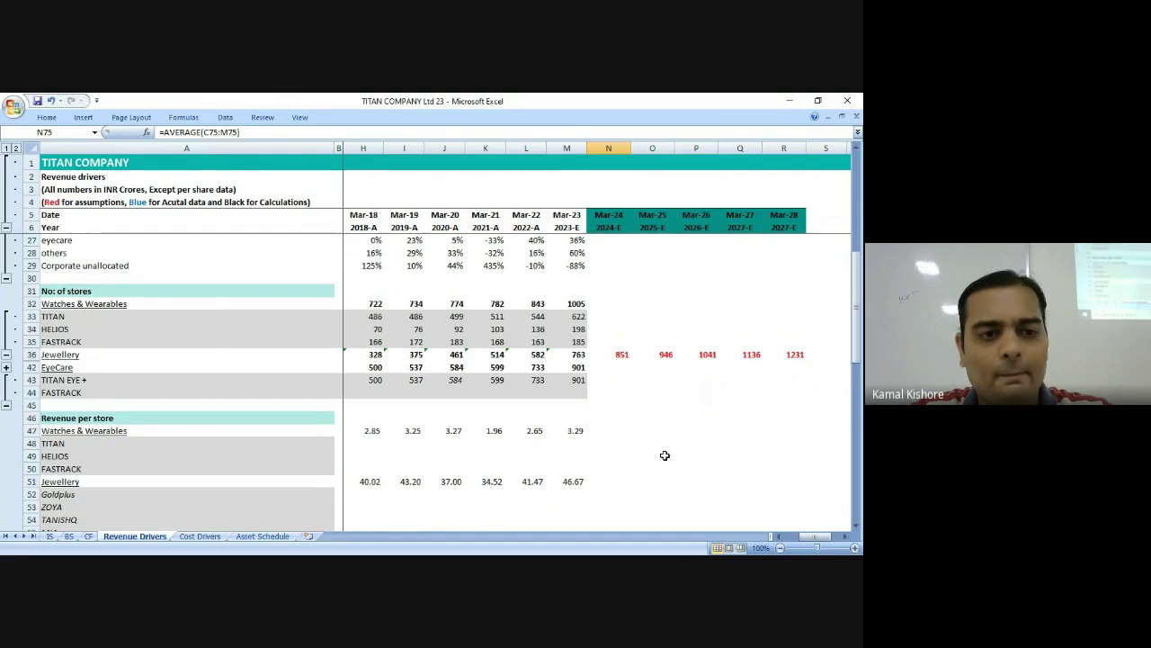
left_click(6, 367)
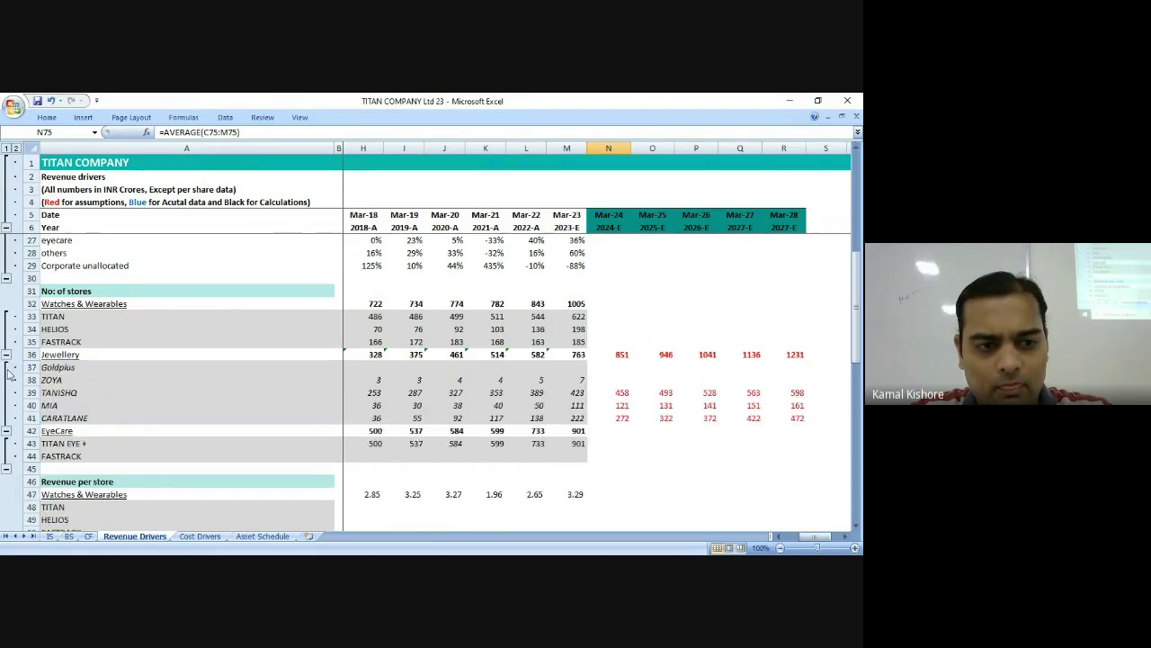
Forecast the ZOYA store count by linking N38 to the prior year with =M38 and filling it across to R38.
left_click(608, 380)
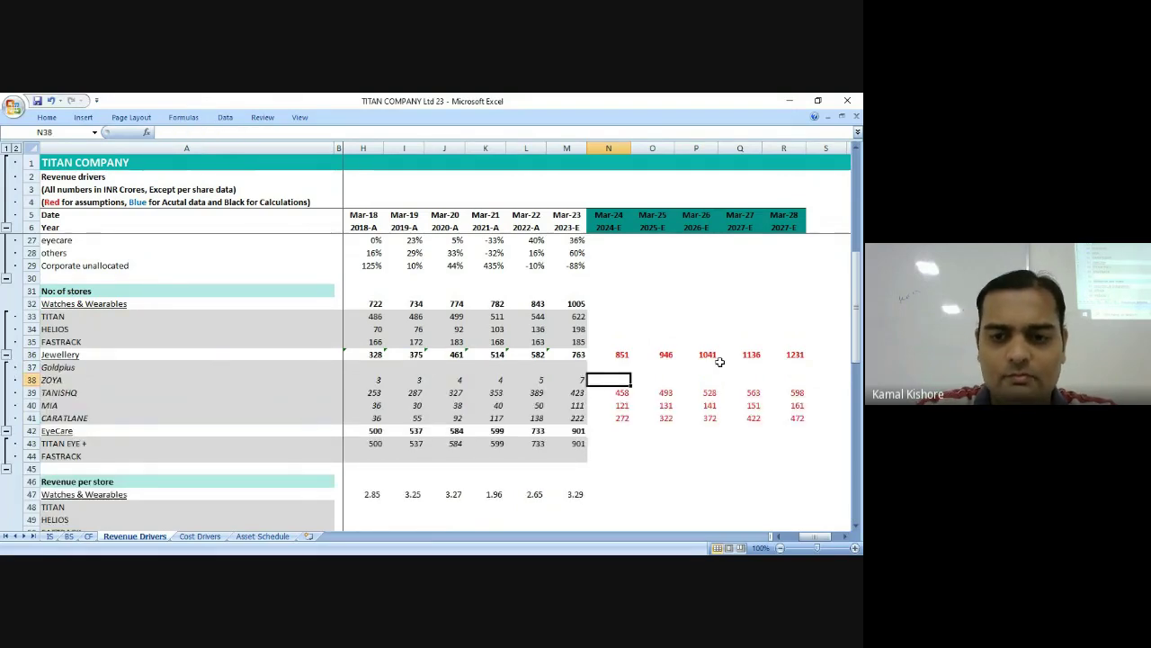
type("7")
key("Return")
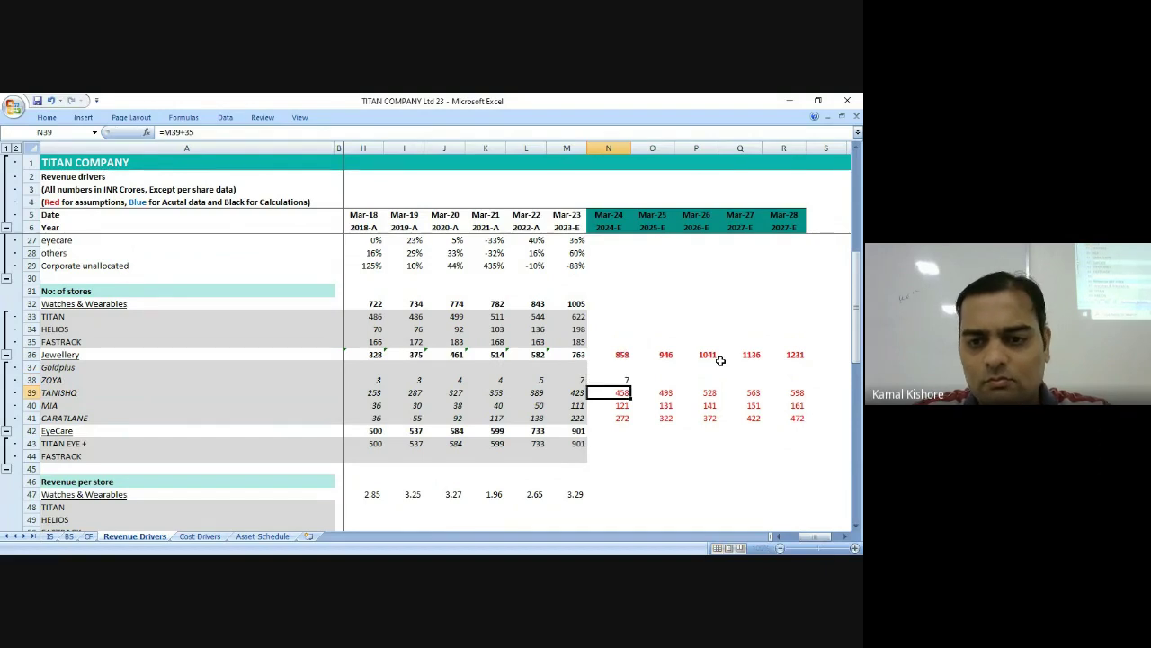
key("Up")
key("shift+Right")
key("shift+Right")
key("shift+Right")
key("shift+Right")
key("ctrl+r")
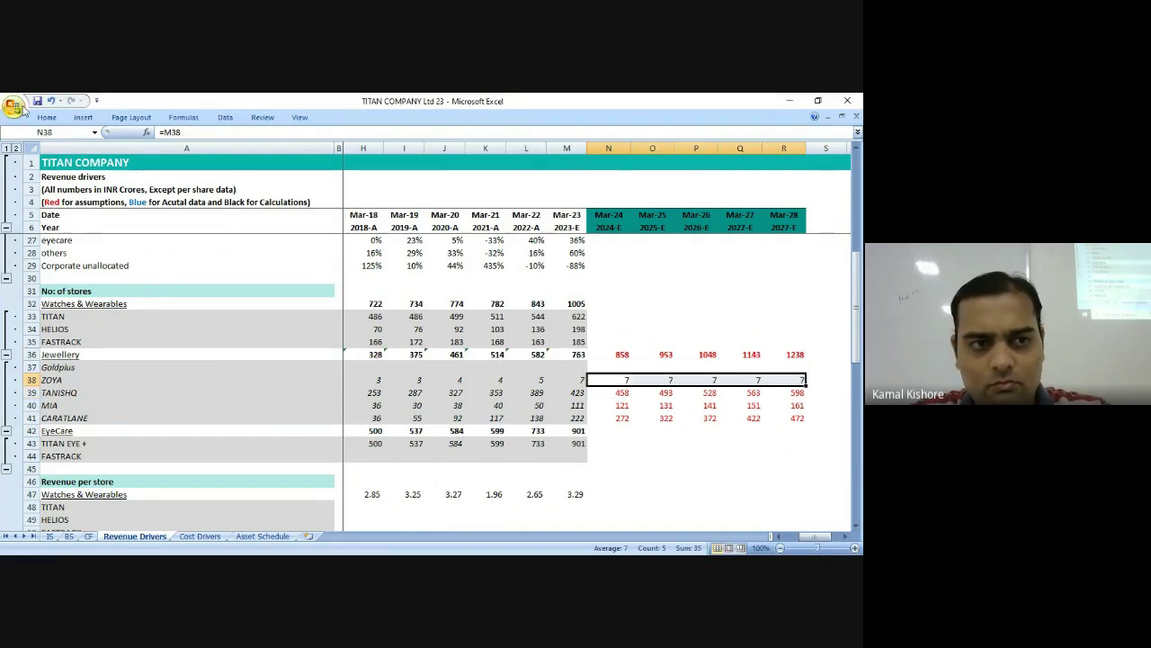
Colour the ZOYA store forecasts in N38:R38 red as assumptions.
left_click(46, 117)
left_click(267, 192)
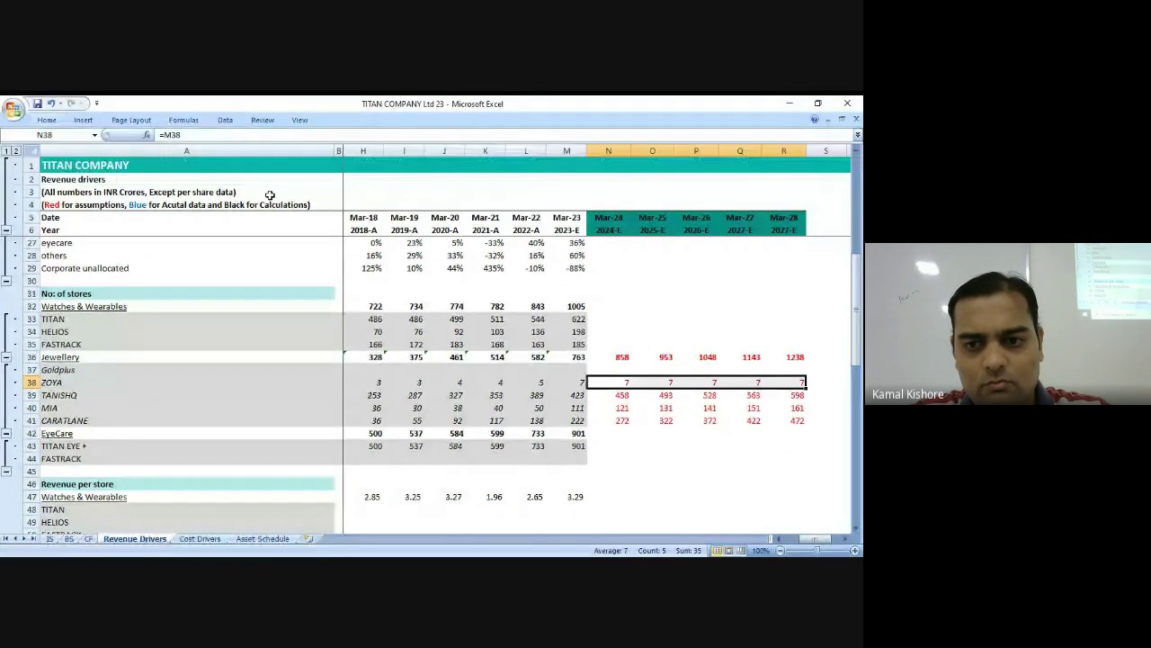
left_click(647, 430)
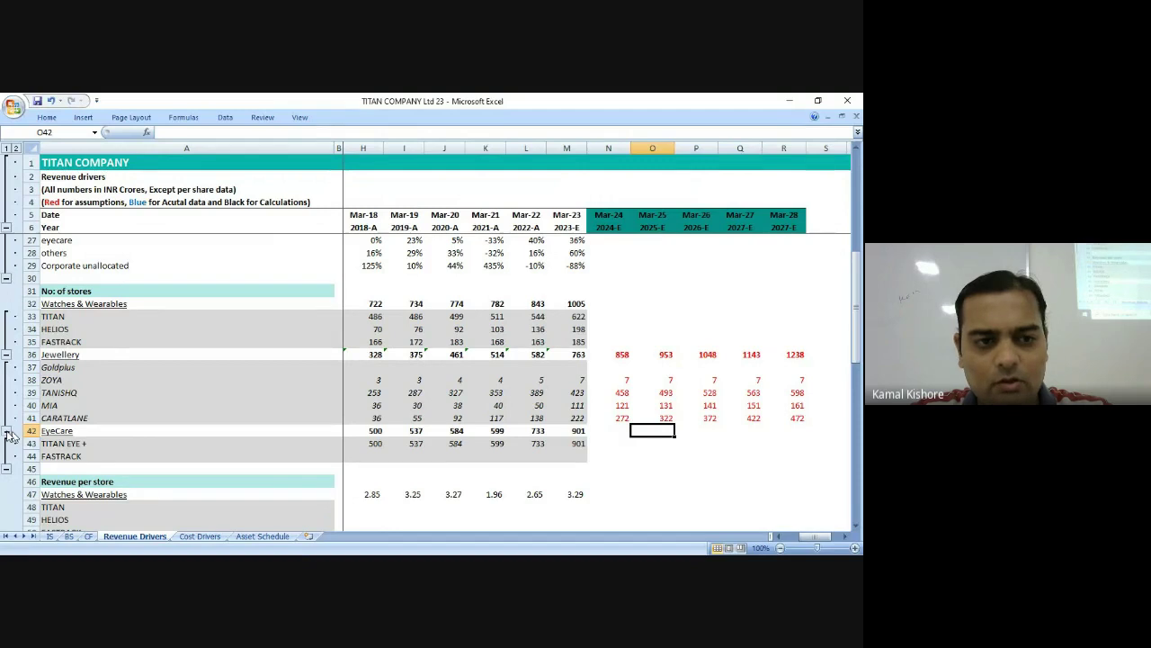
Collapse the Jewellery, Watches & Wearables and EyeCare brand row groups in the No. of stores section.
left_click(6, 431)
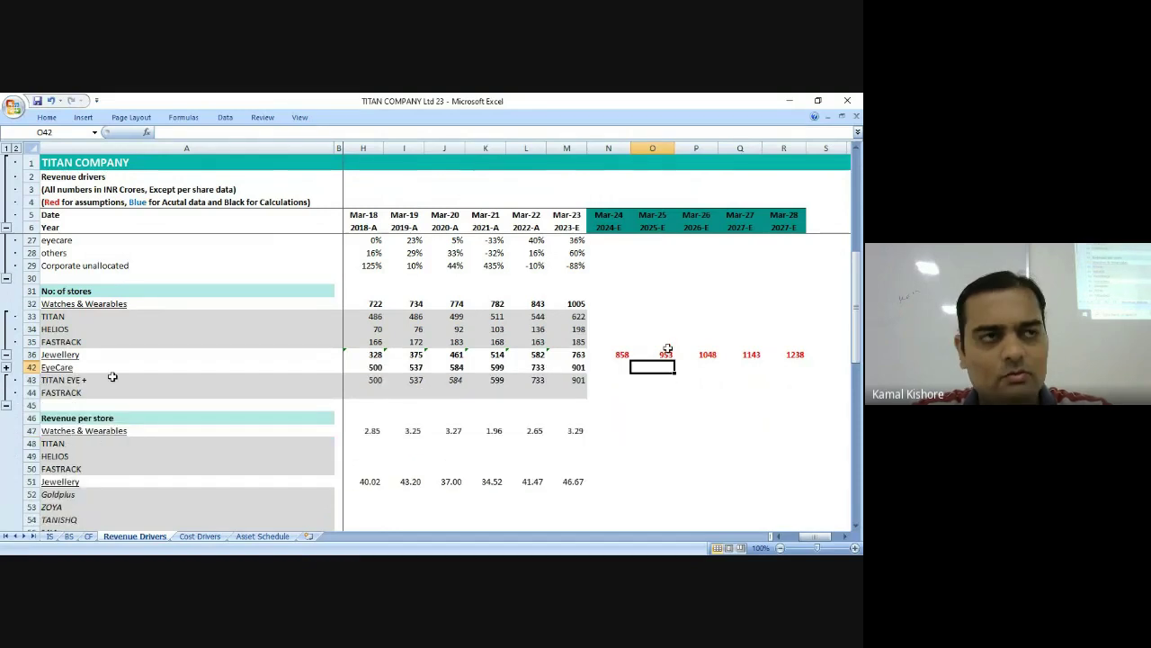
left_click(611, 317)
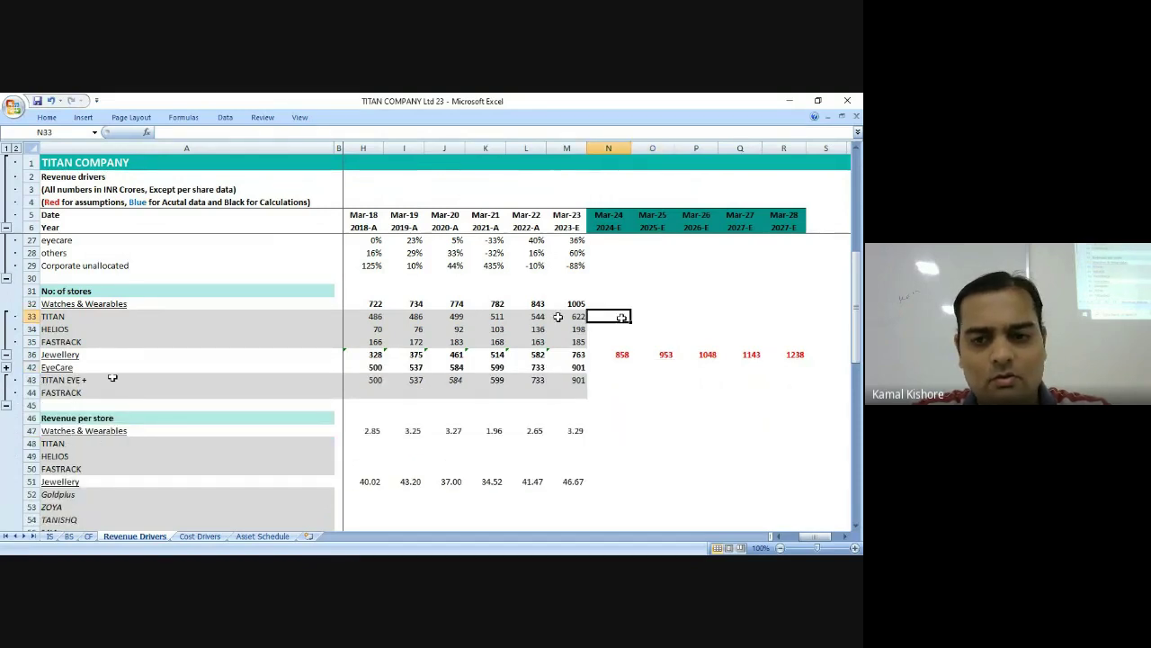
key("Right")
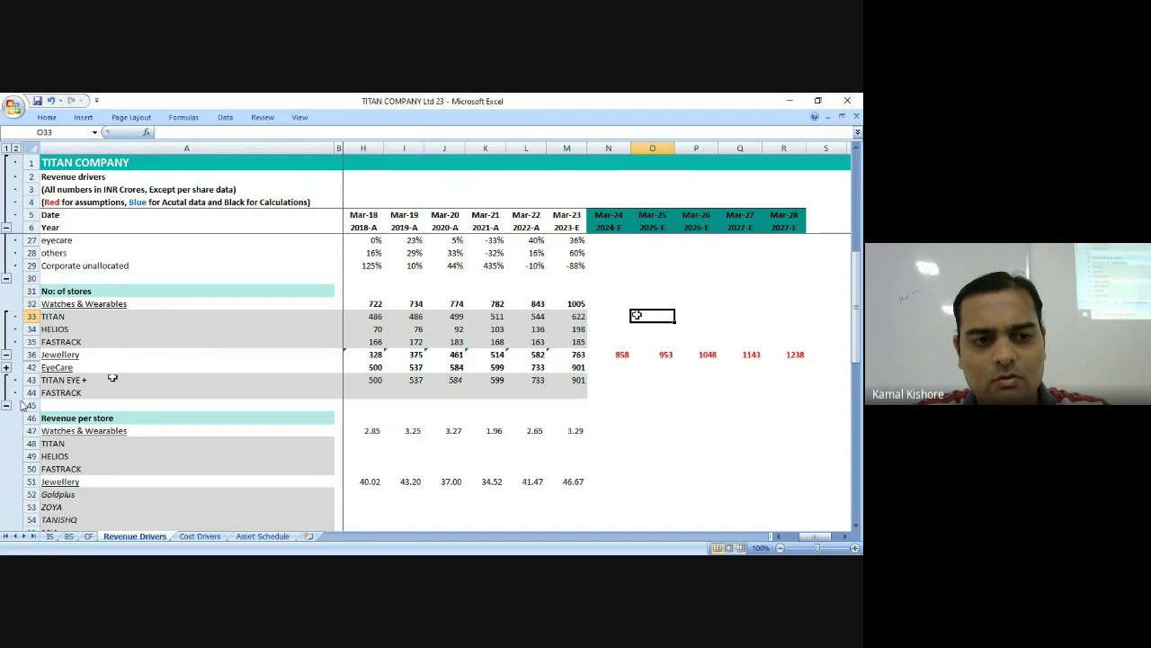
left_click(577, 328)
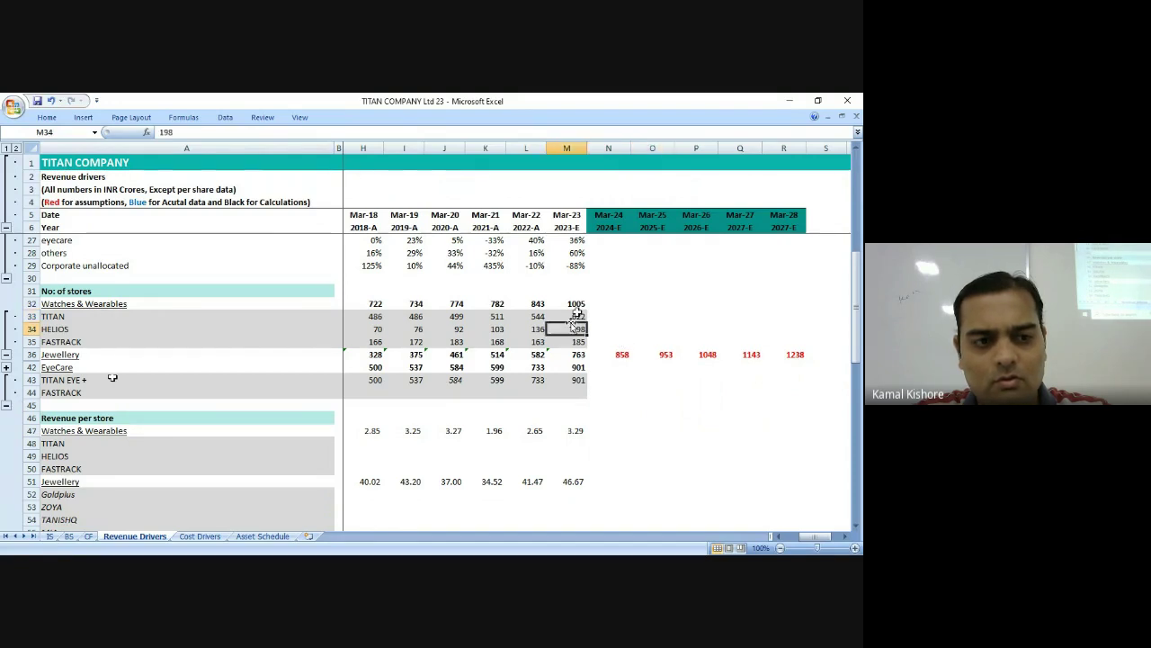
left_click(576, 315)
left_click(580, 301)
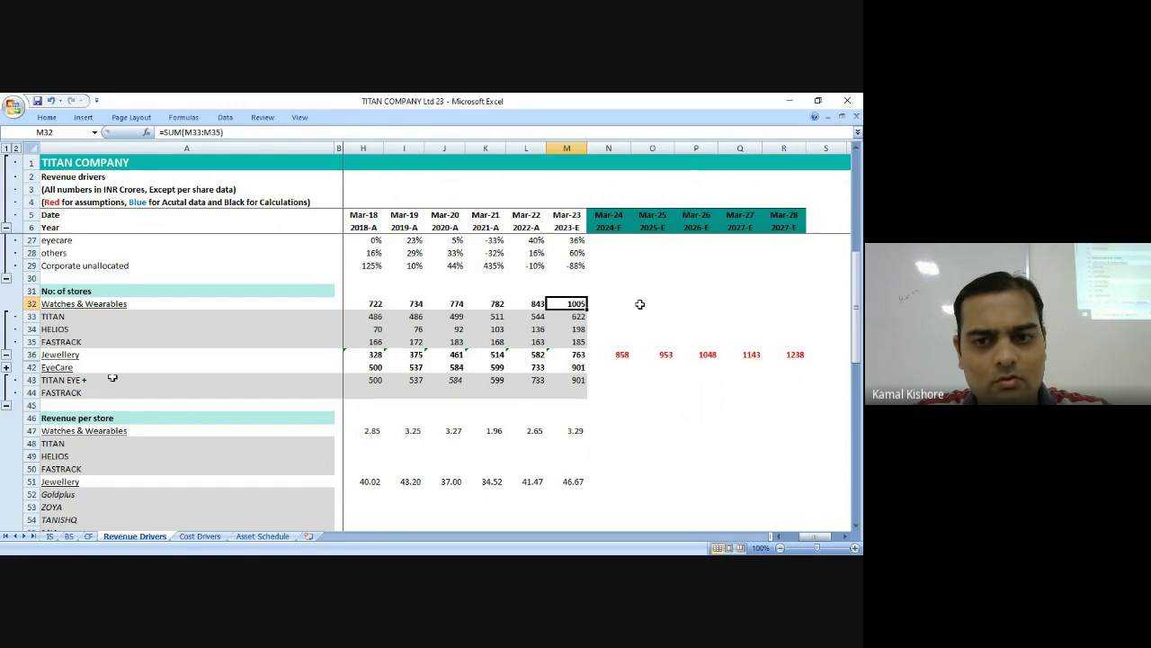
left_click(614, 305)
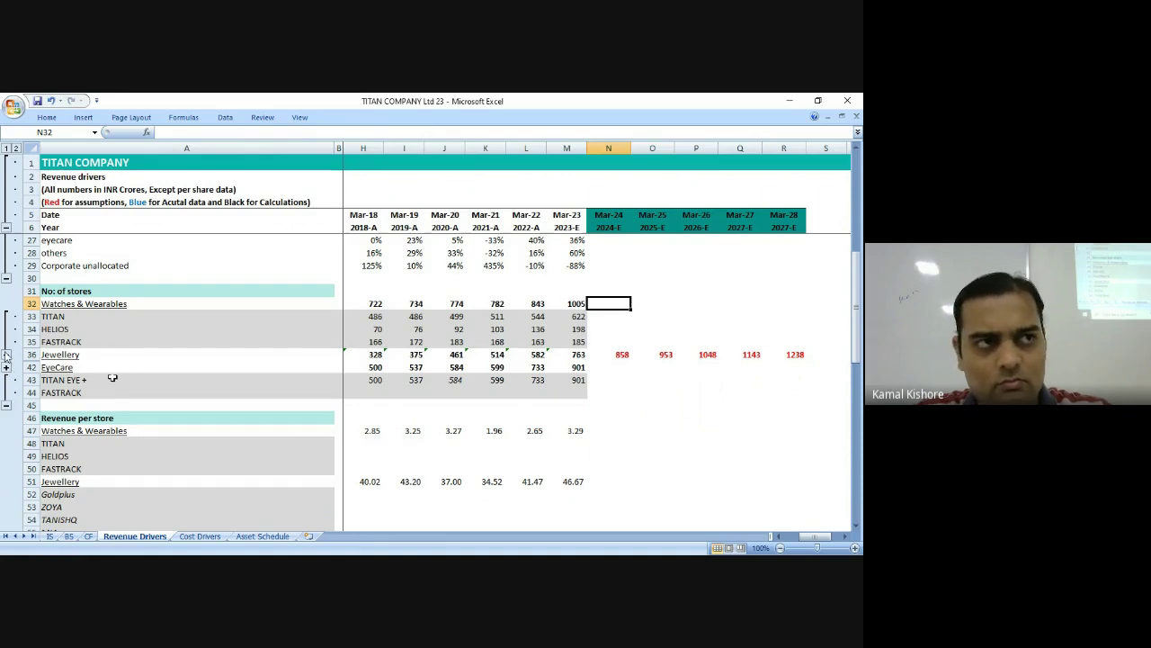
left_click(6, 357)
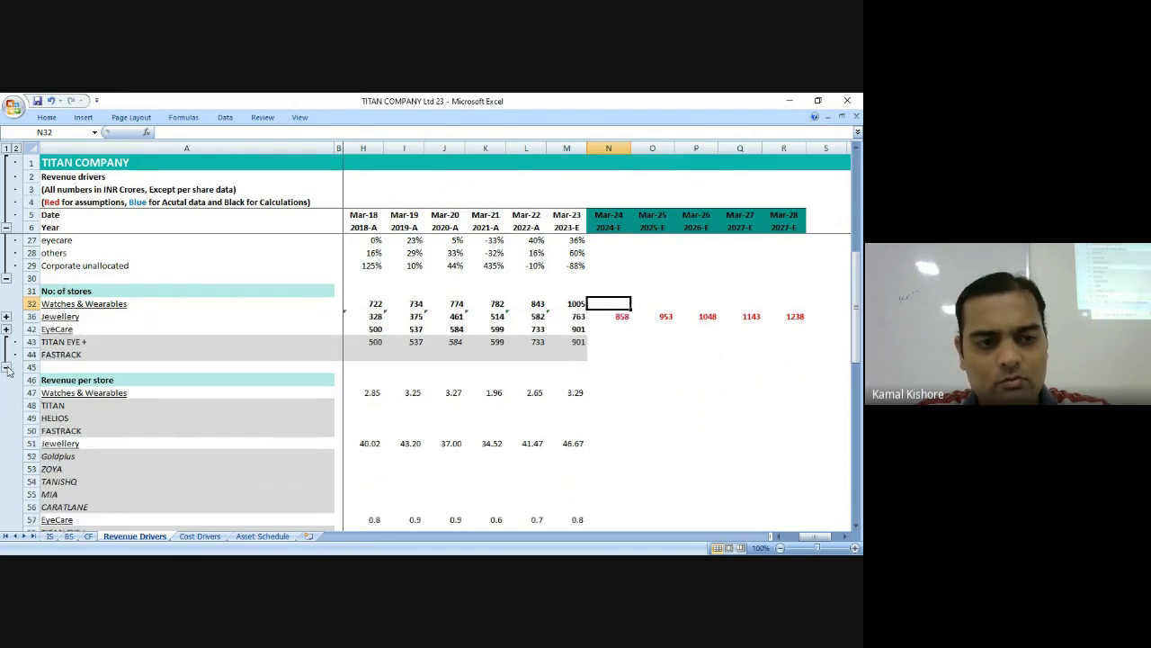
left_click(6, 367)
Examine the segmented revenue rows and open the Mar-23 Watches vertical analysis formula in M18 to inspect its references.
scroll(544, 459, "up", 4)
scroll(544, 459, "up", 3)
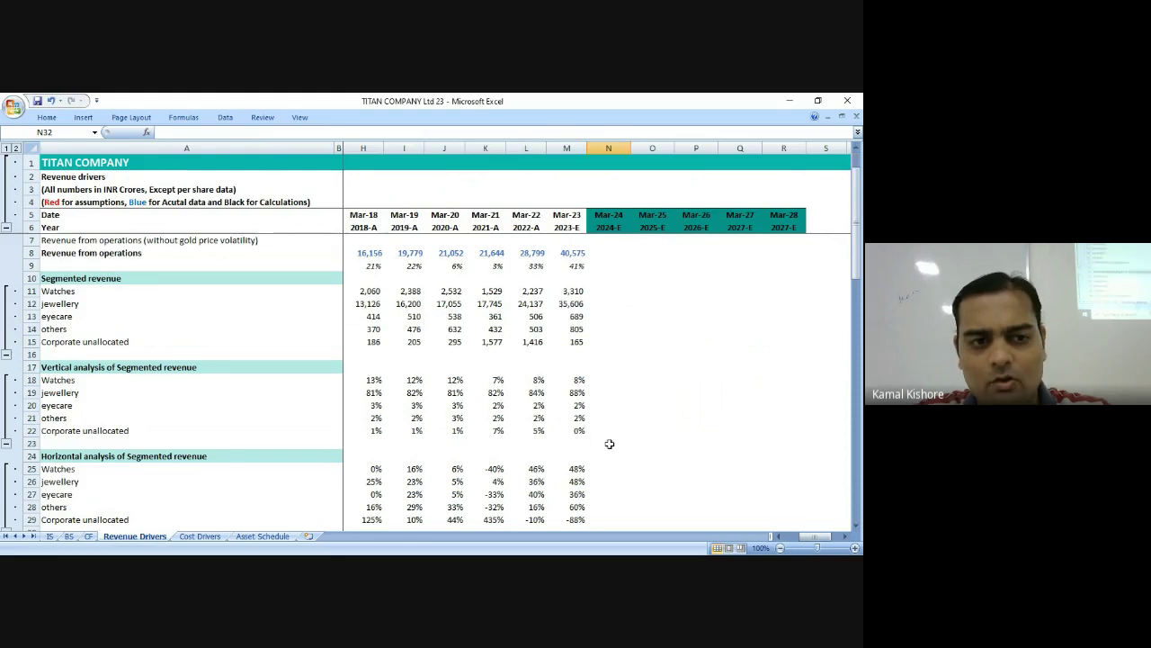
left_click(119, 318)
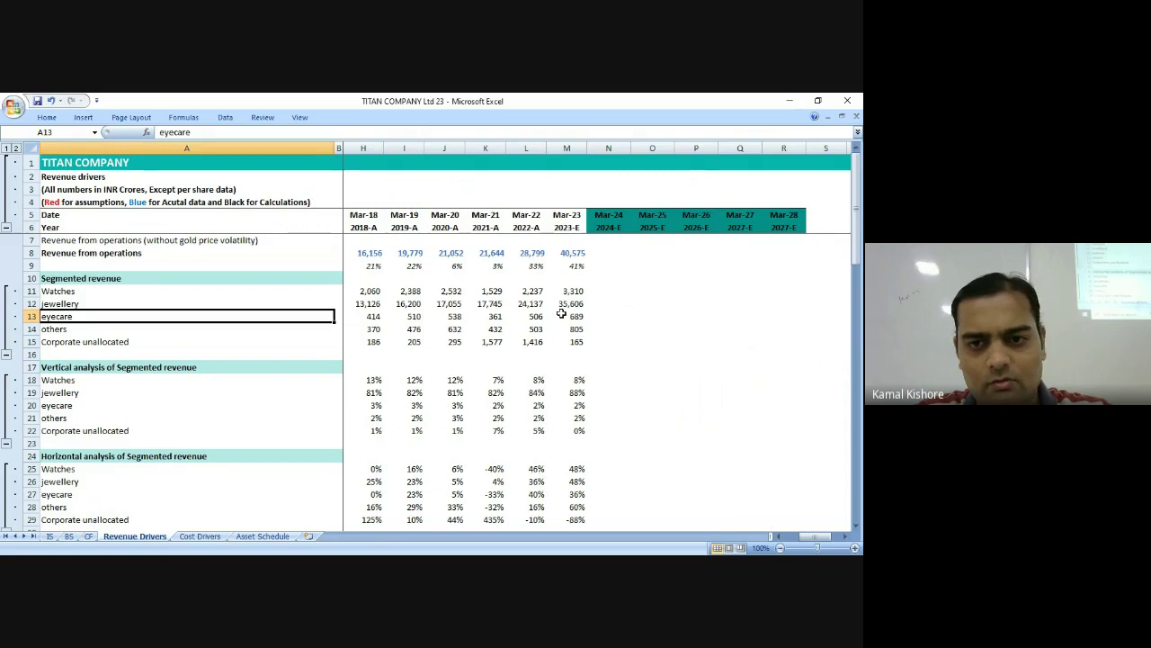
left_click(610, 304)
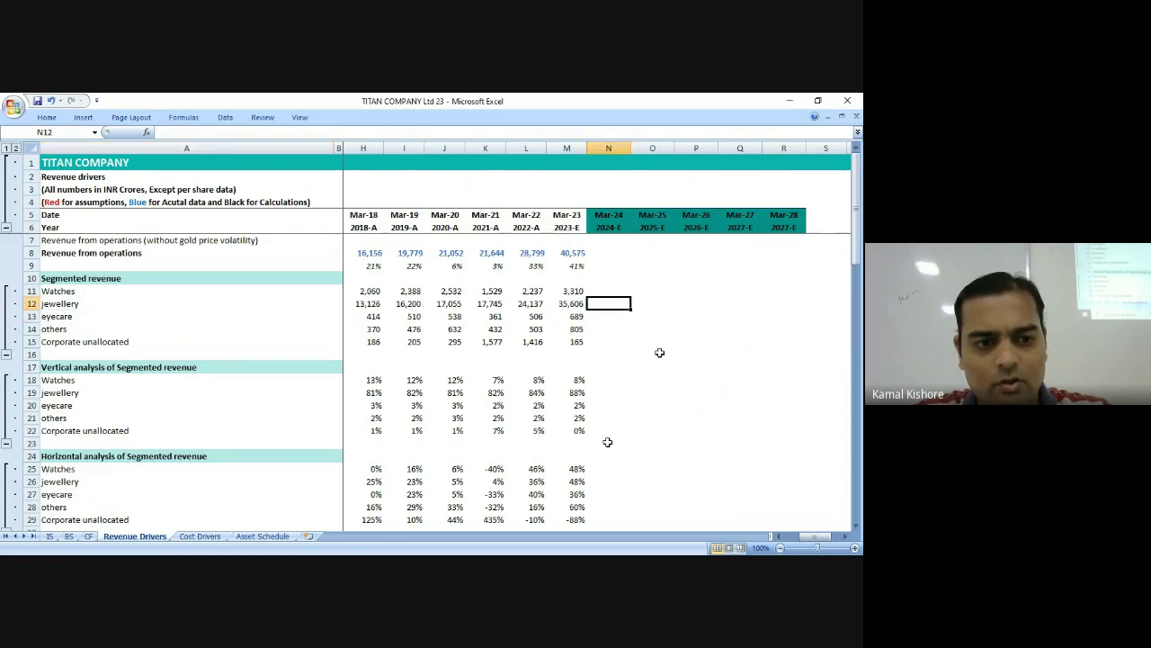
left_click(577, 378)
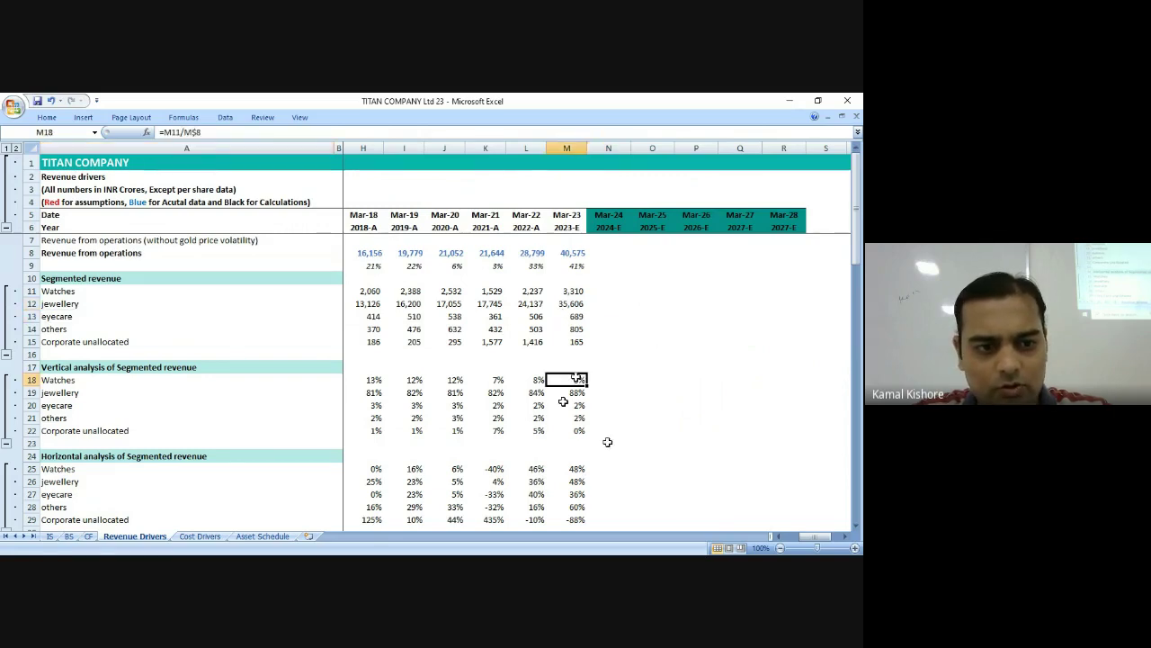
double_click(565, 379)
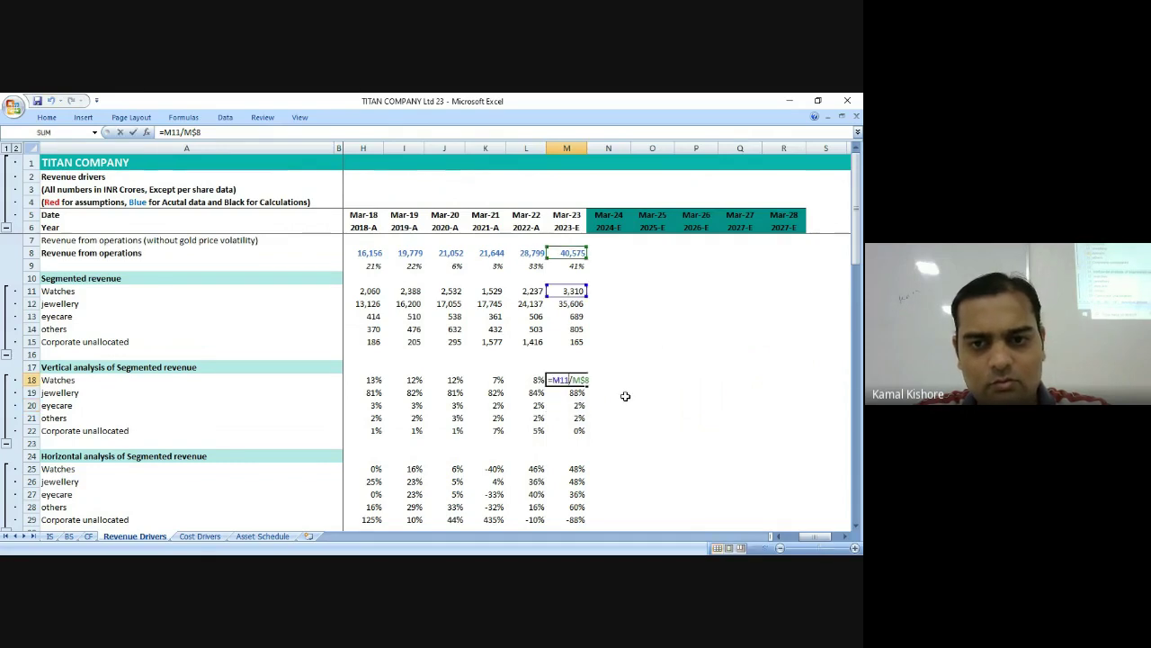
Inspect the Mar-23 vertical analysis formulas for eyecare, others and Corporate unallocated in M20:M22.
key("Escape")
double_click(577, 407)
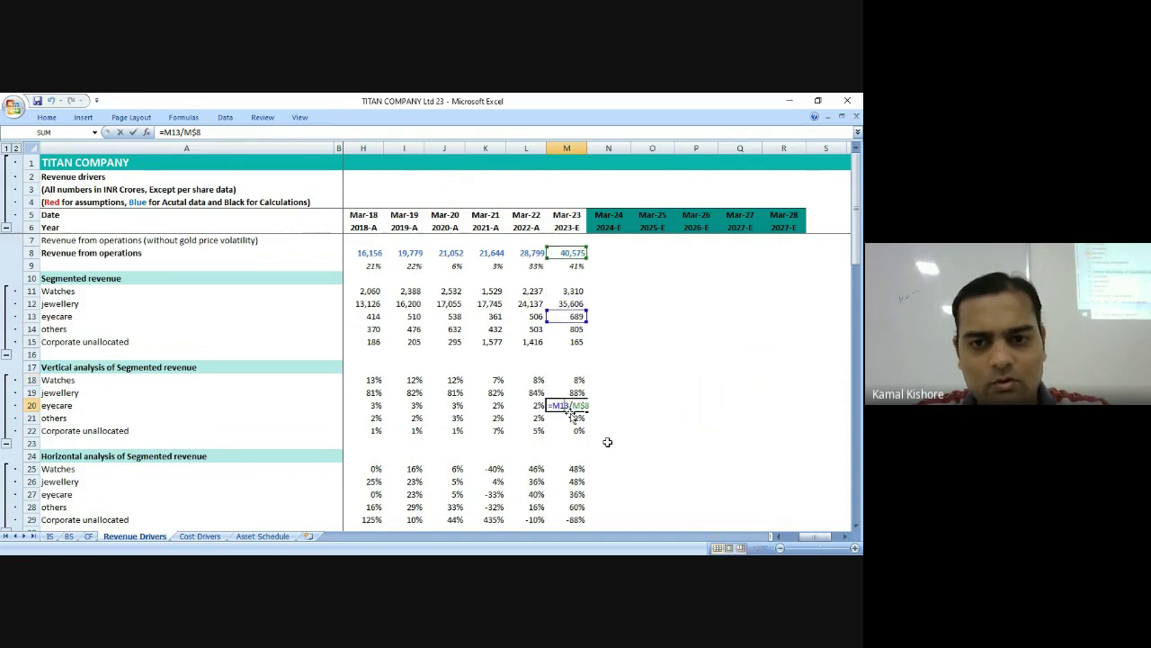
key("Escape")
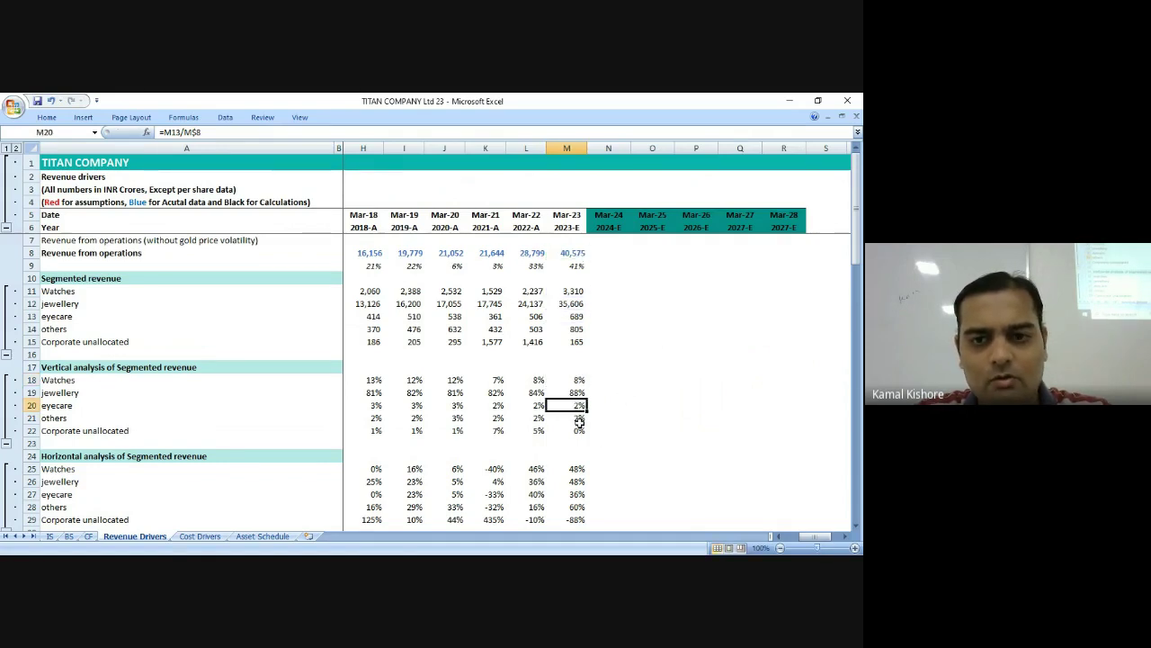
double_click(579, 419)
key("Return")
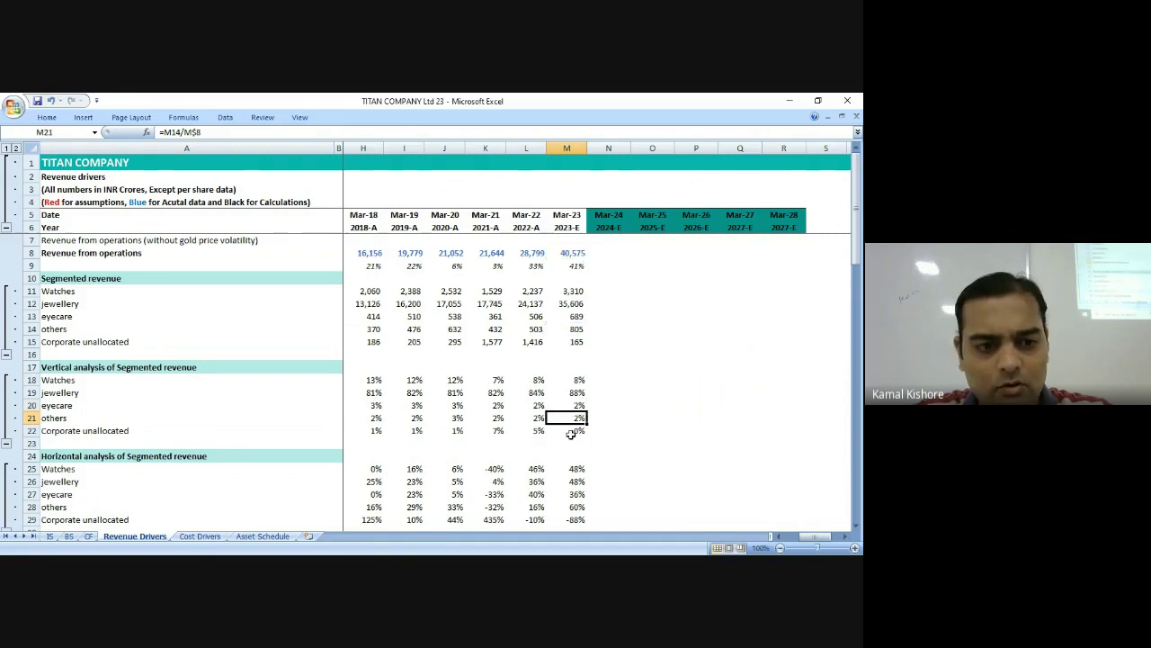
scroll(562, 409, "down", 1)
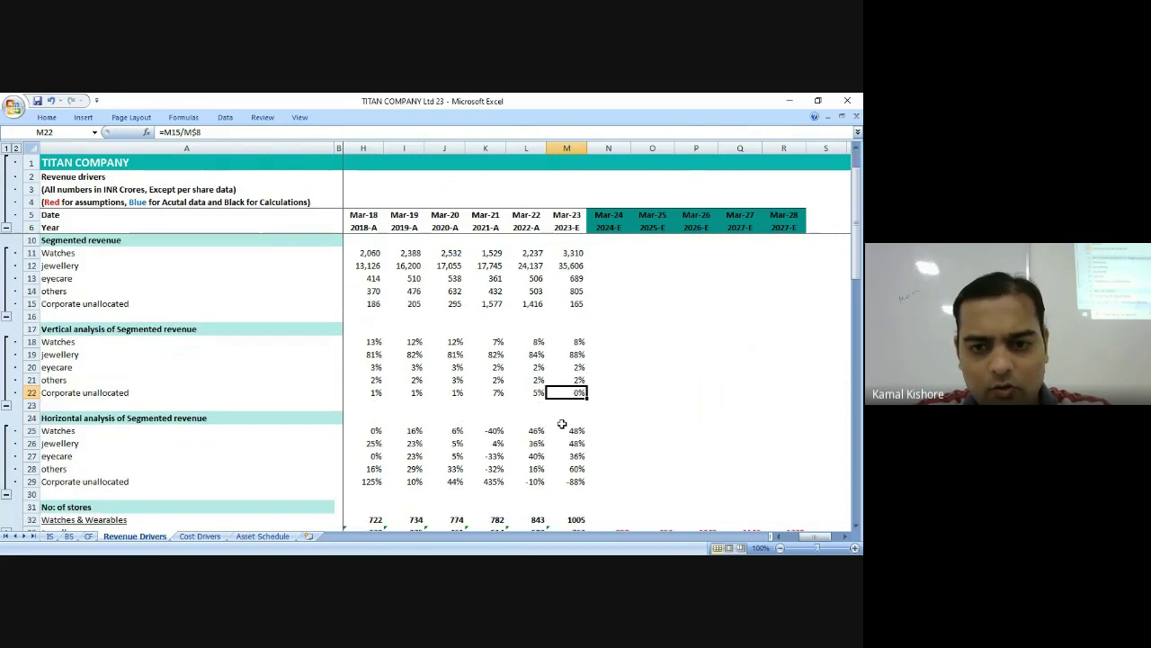
Inspect the Mar-23 horizontal analysis formulas for Watches, eyecare, others and Corporate unallocated, plus the jewellery vertical analysis formula in M19.
double_click(568, 430)
key("Return")
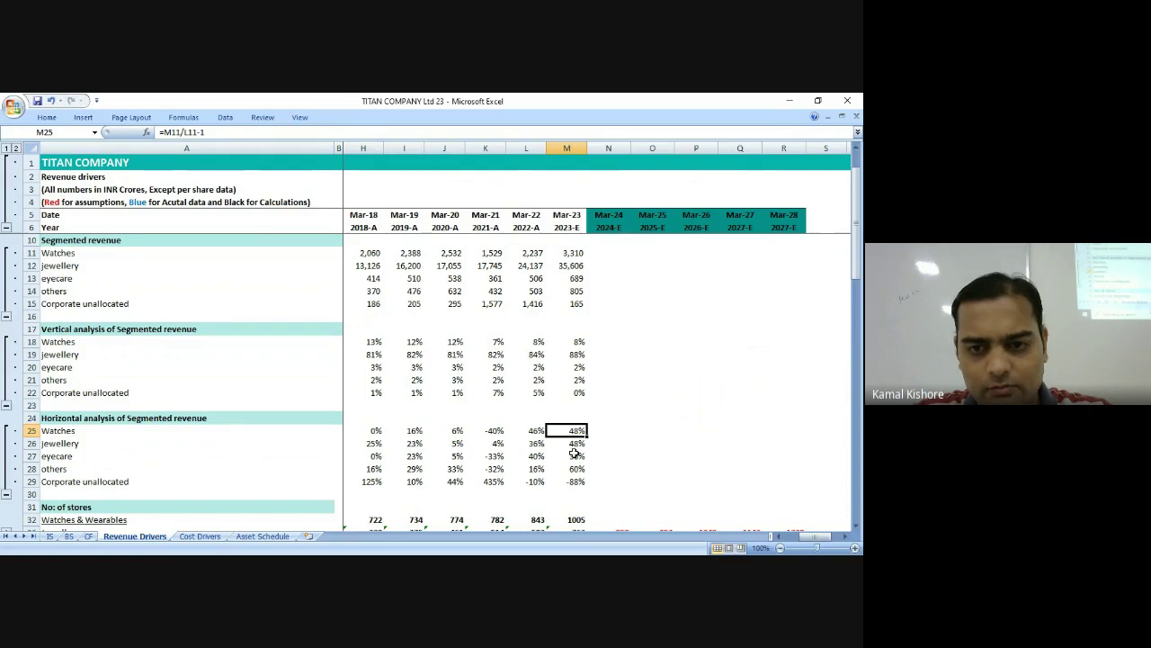
double_click(580, 456)
key("Escape")
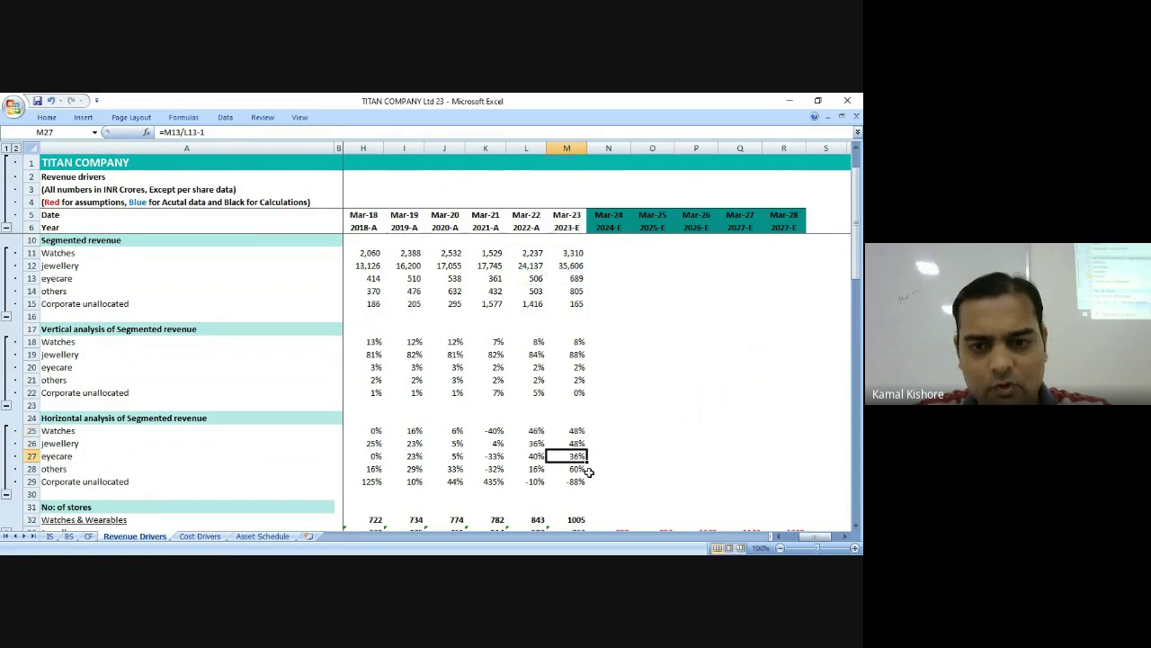
double_click(585, 470)
key("Escape")
double_click(571, 481)
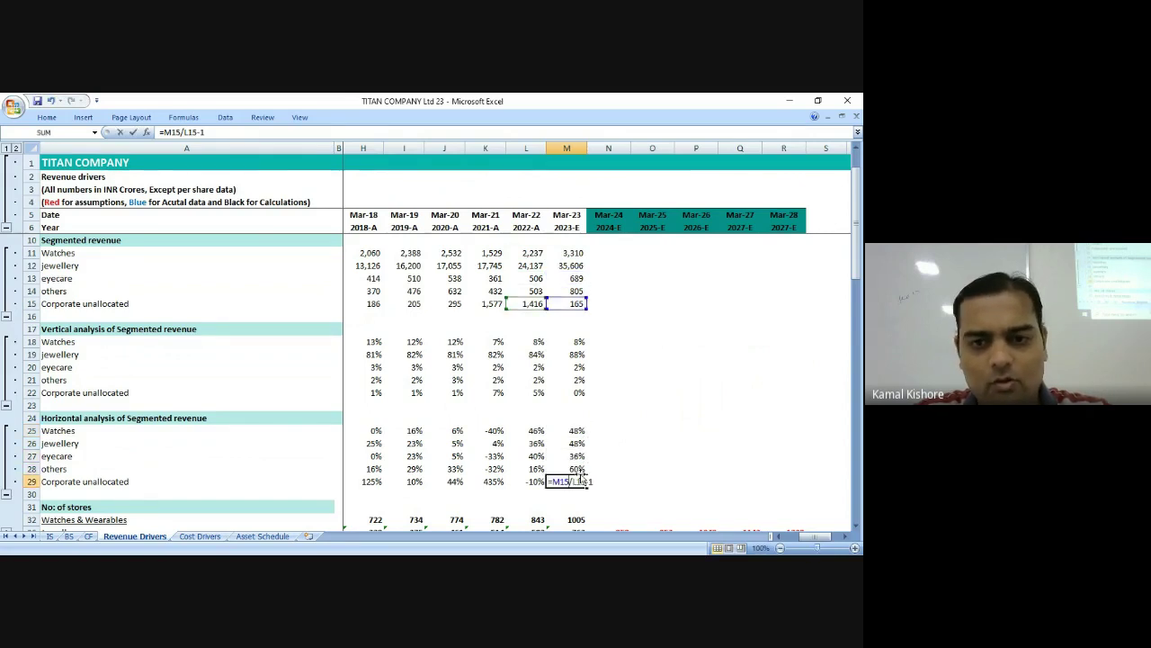
key("Escape")
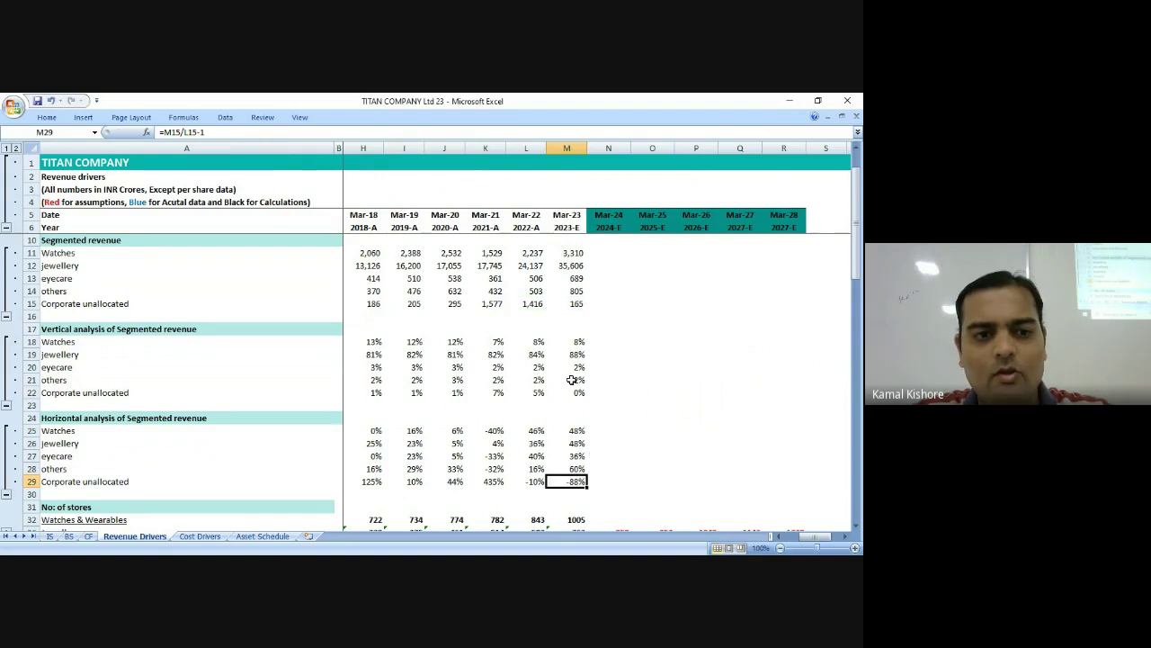
double_click(576, 355)
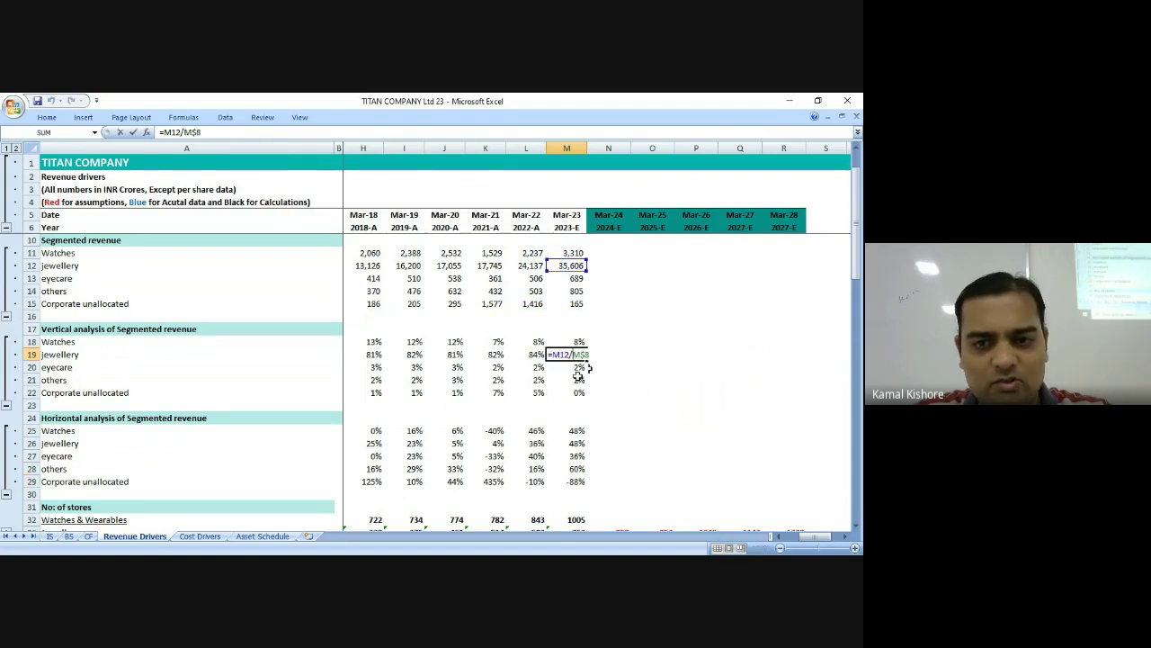
key("Escape")
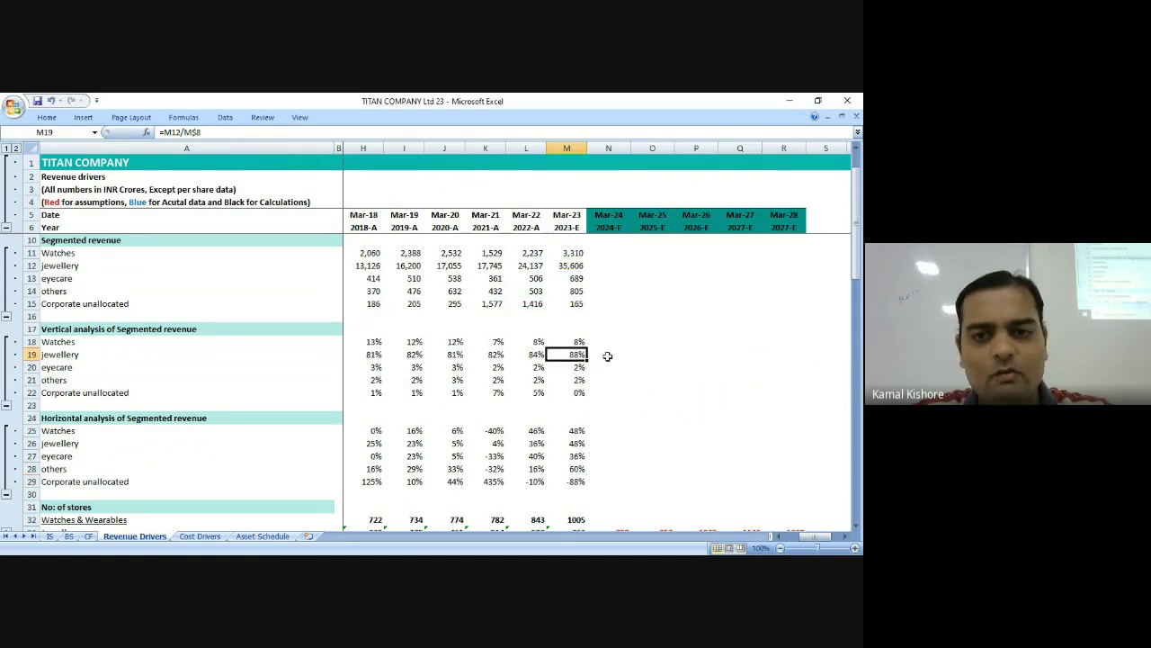
Review the store count, stores growth rate, gold price and revenue per store sections against the segmented revenue rows.
left_click(583, 444)
left_click(582, 431)
scroll(611, 467, "down", 4)
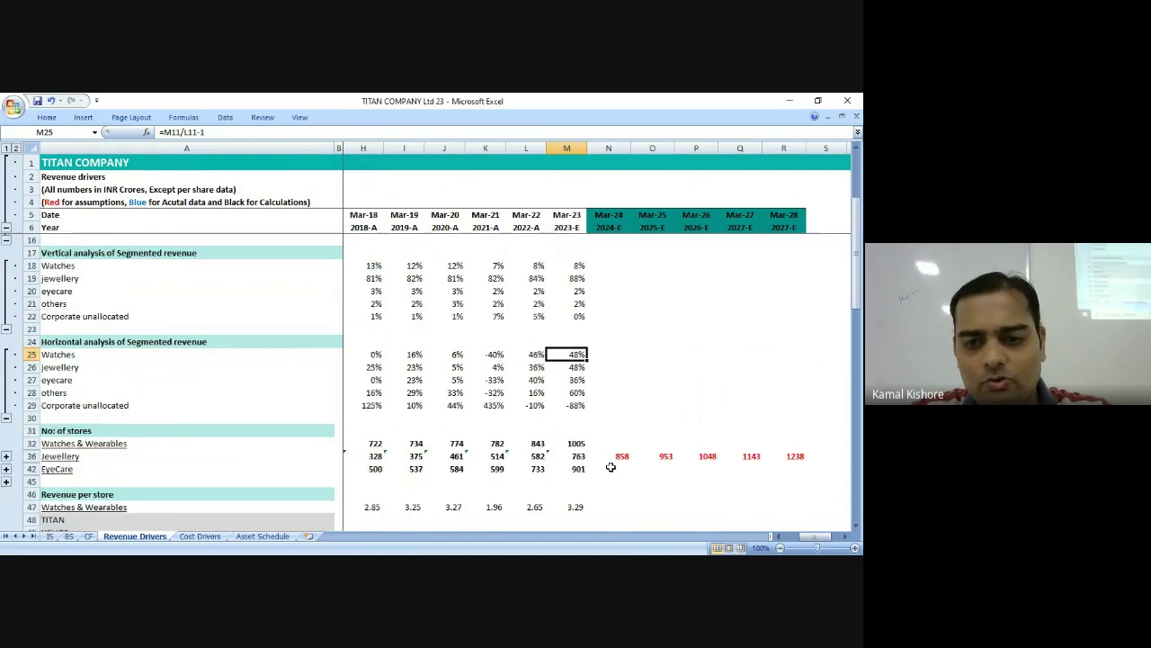
scroll(605, 379, "down", 9)
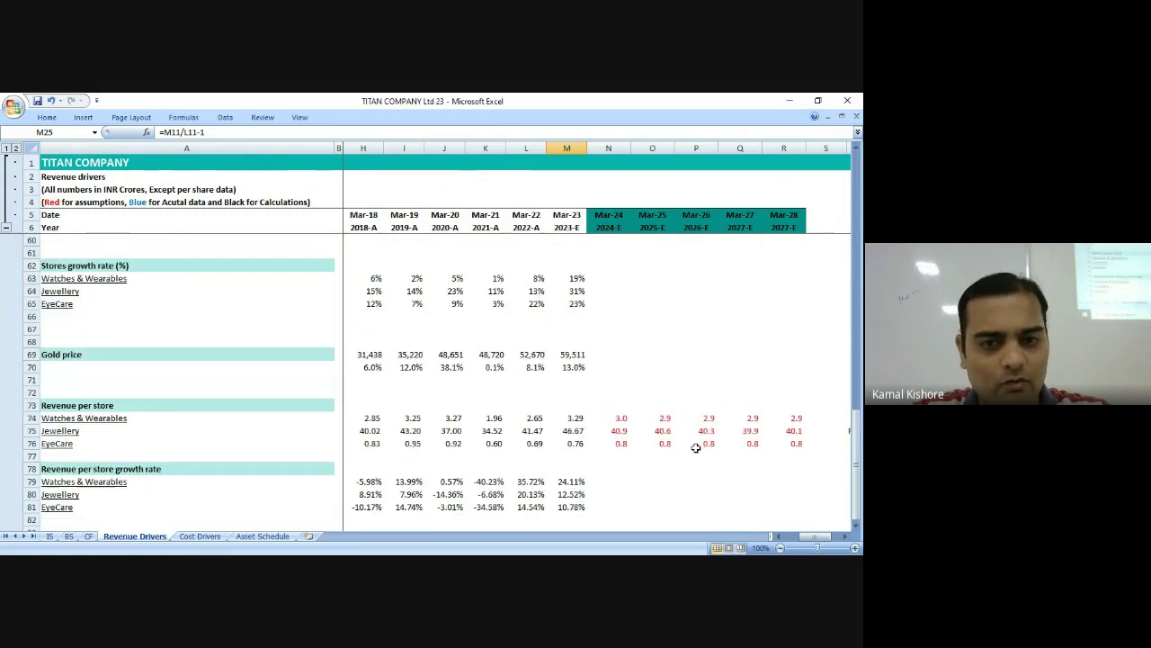
scroll(695, 448, "up", 4)
scroll(695, 447, "up", 10)
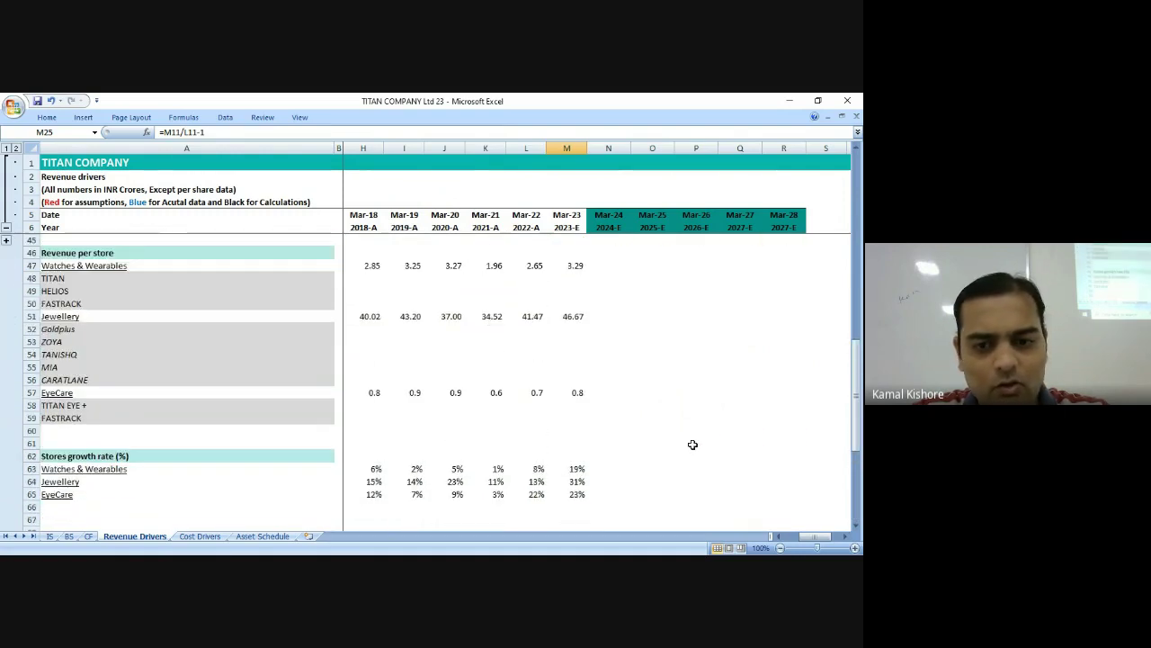
scroll(688, 439, "up", 3)
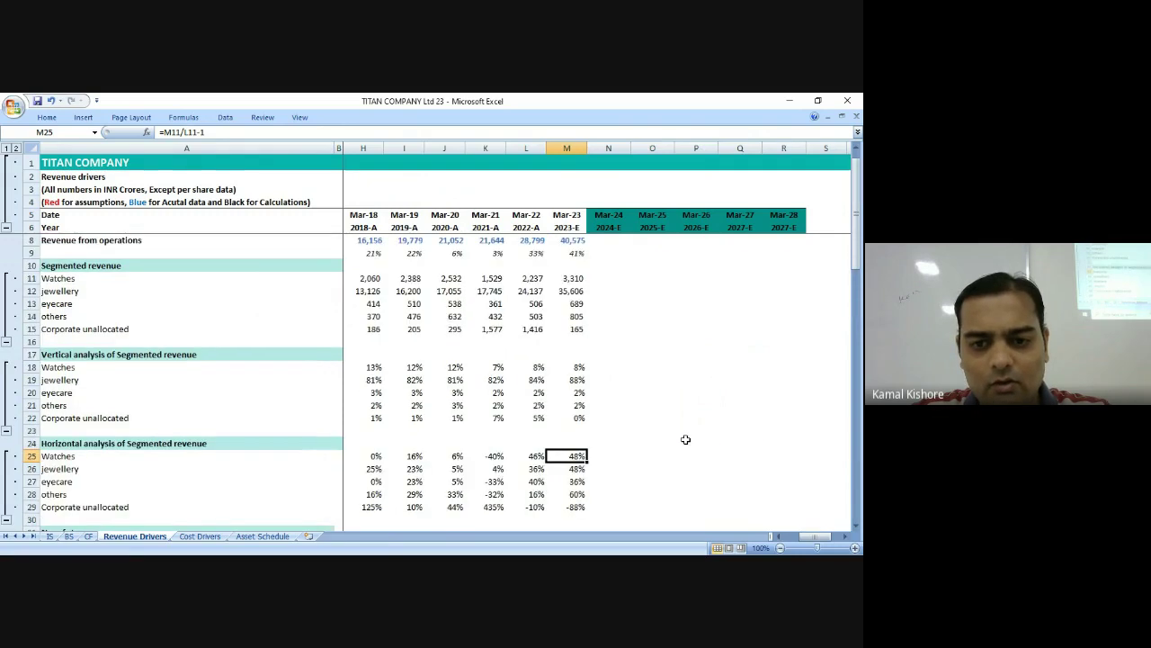
Examine how the Mar-23 growth rates for Watches, jewellery and eyecare are calculated in M25:M27 of the horizontal analysis.
left_click(625, 441)
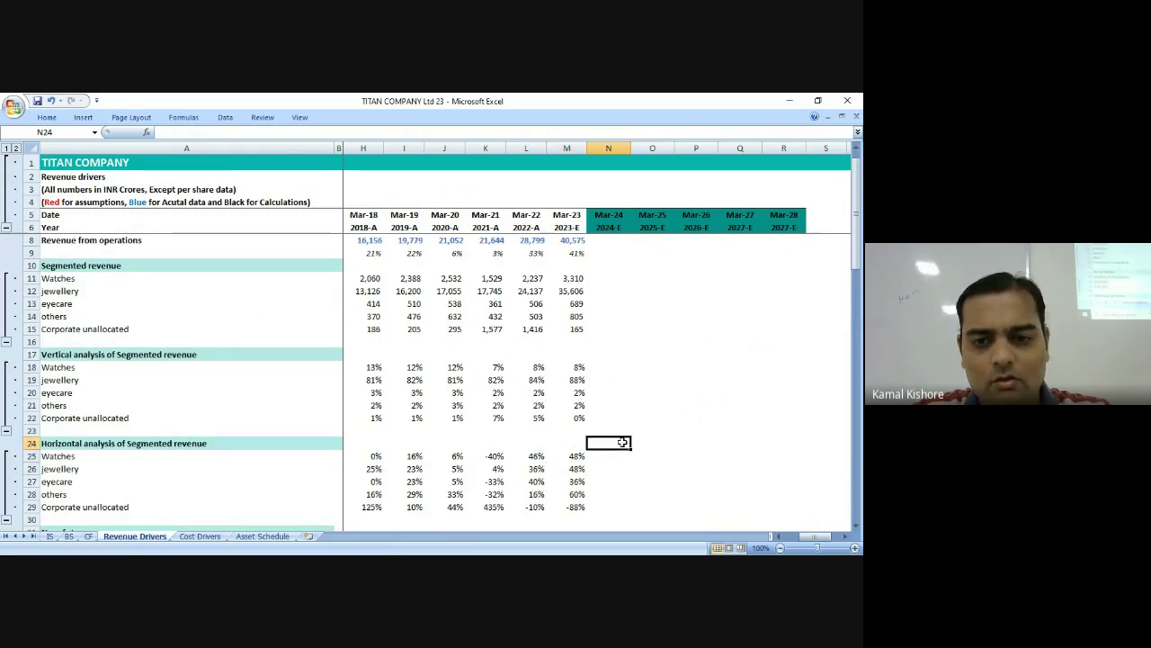
left_click(623, 455)
scroll(622, 460, "down", 2)
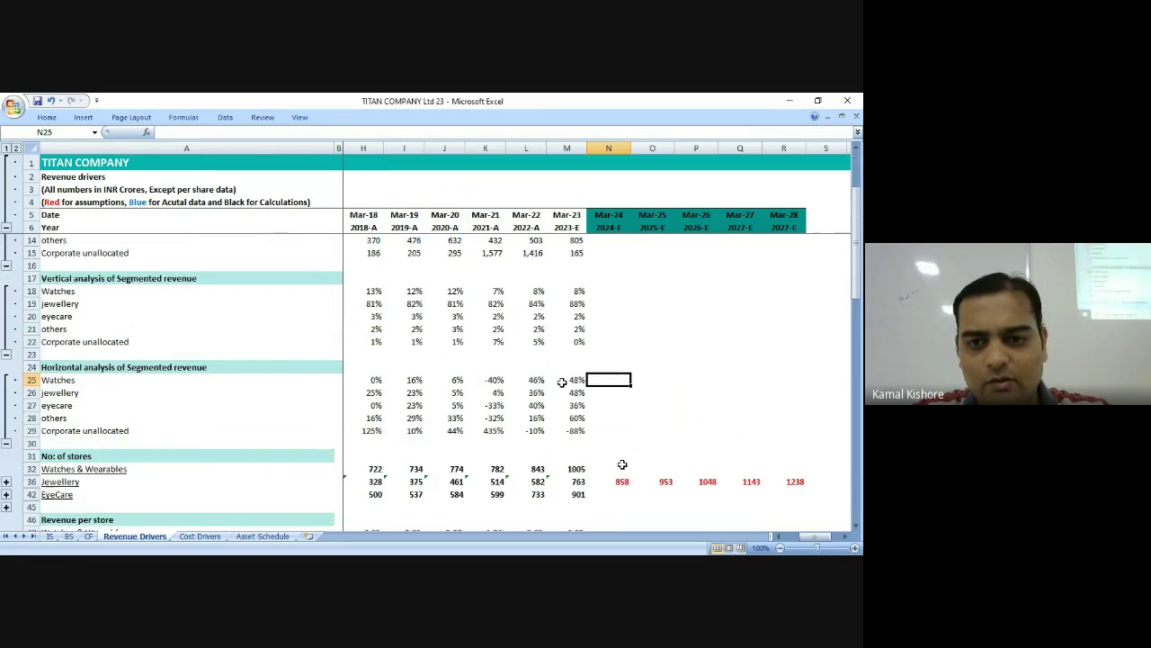
double_click(561, 382)
scroll(617, 432, "up", 2)
scroll(630, 423, "down", 3)
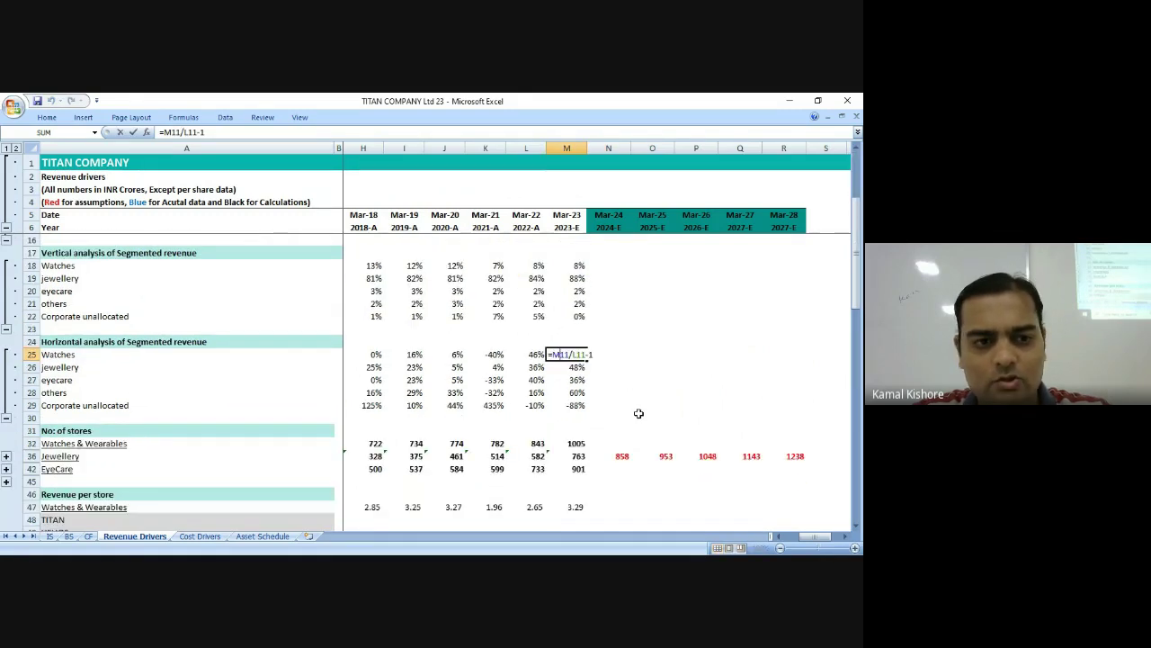
key("Return")
left_click(552, 367)
left_click(563, 380)
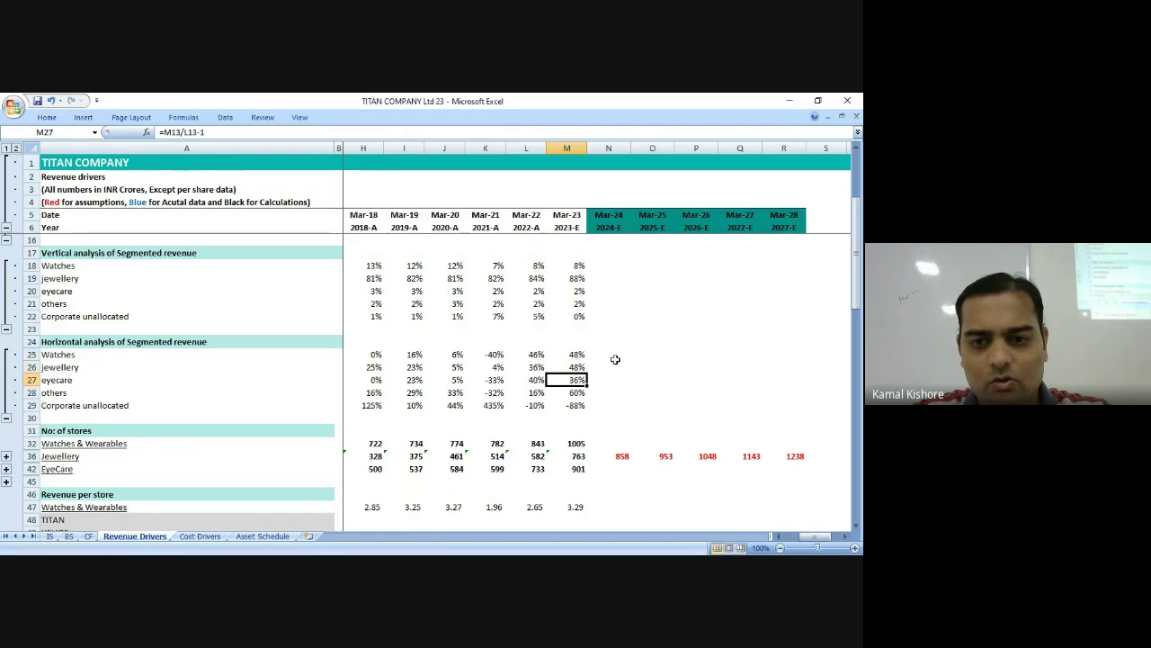
Enter =AVEDEV(L25:M25) as the Mar-24 Watches growth in N25 and fill it across to R25.
left_click(615, 357)
type("=ave")
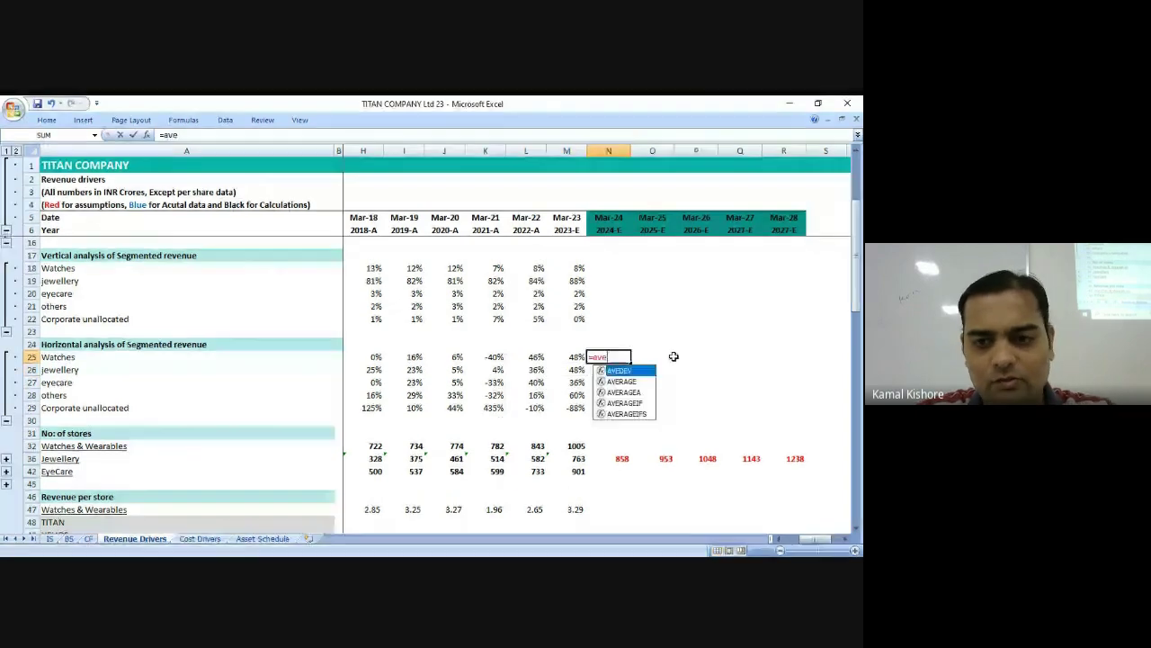
key("Tab")
key("Left")
key("shift+Left")
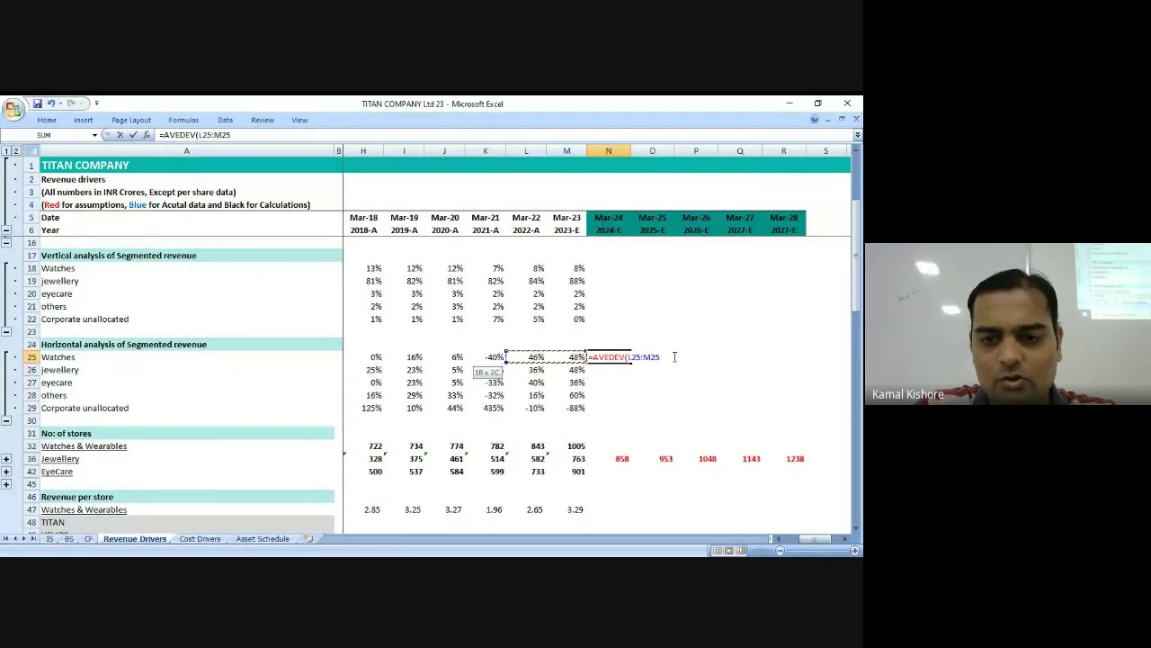
key("Return")
key("Up")
key("shift+Right")
key("shift+Right")
key("shift+Right")
key("shift+Right")
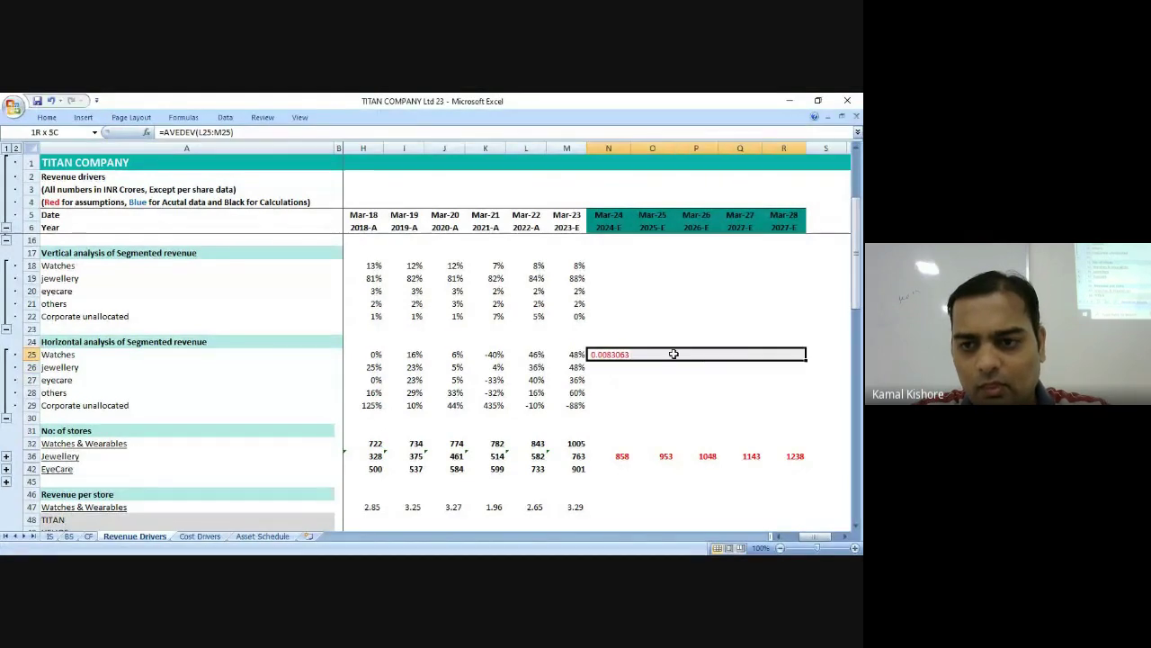
key("ctrl+r")
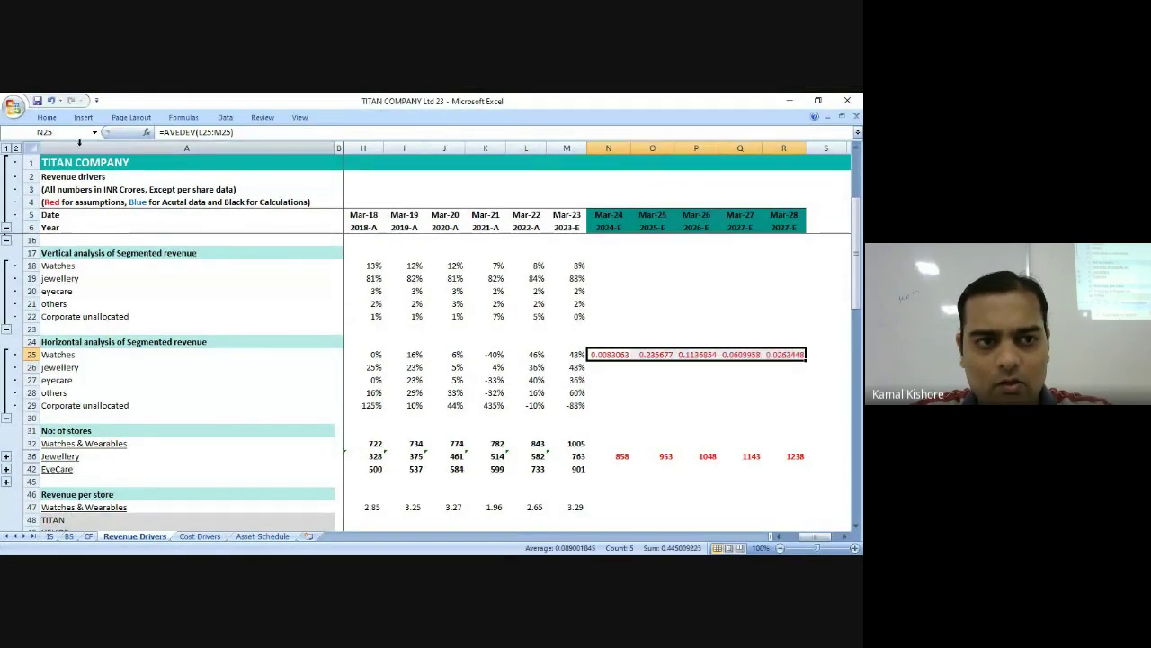
Format the Watches growth forecasts in N25:R25 as percentages with two decimal places.
left_click(46, 117)
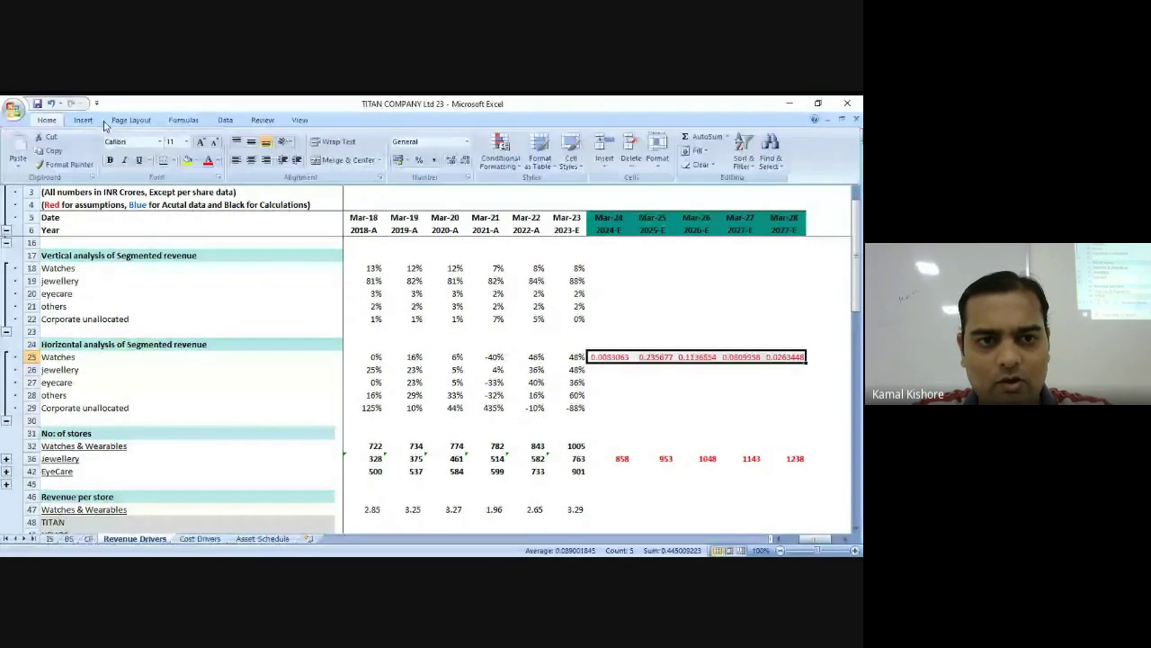
left_click(418, 159)
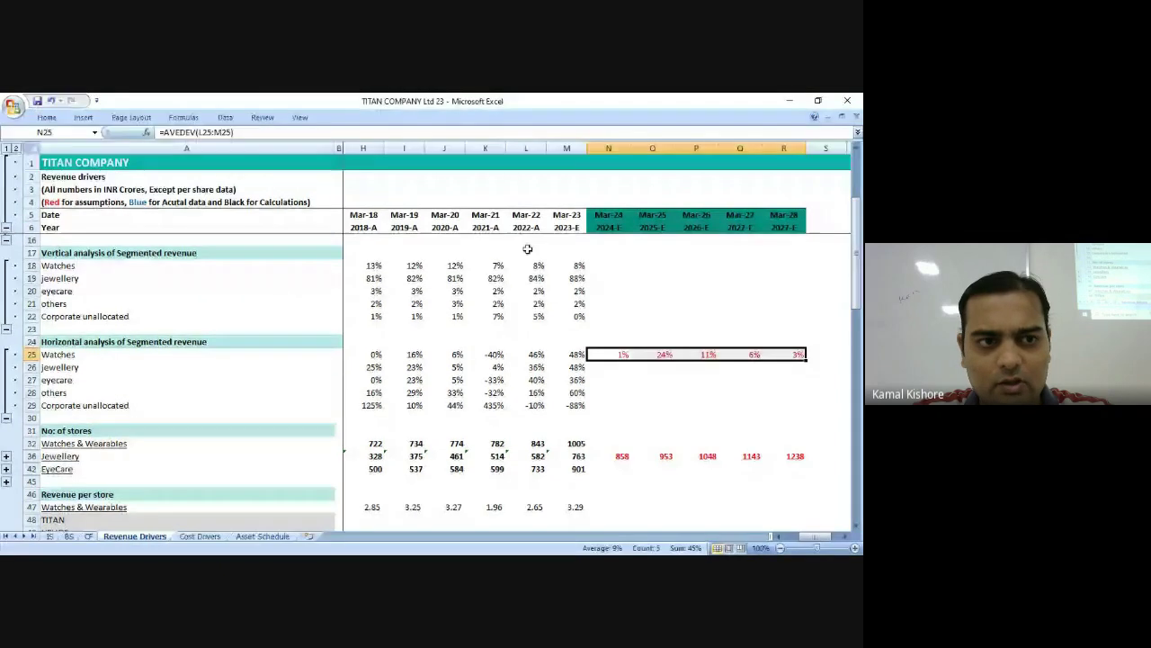
left_click(46, 117)
left_click(450, 160)
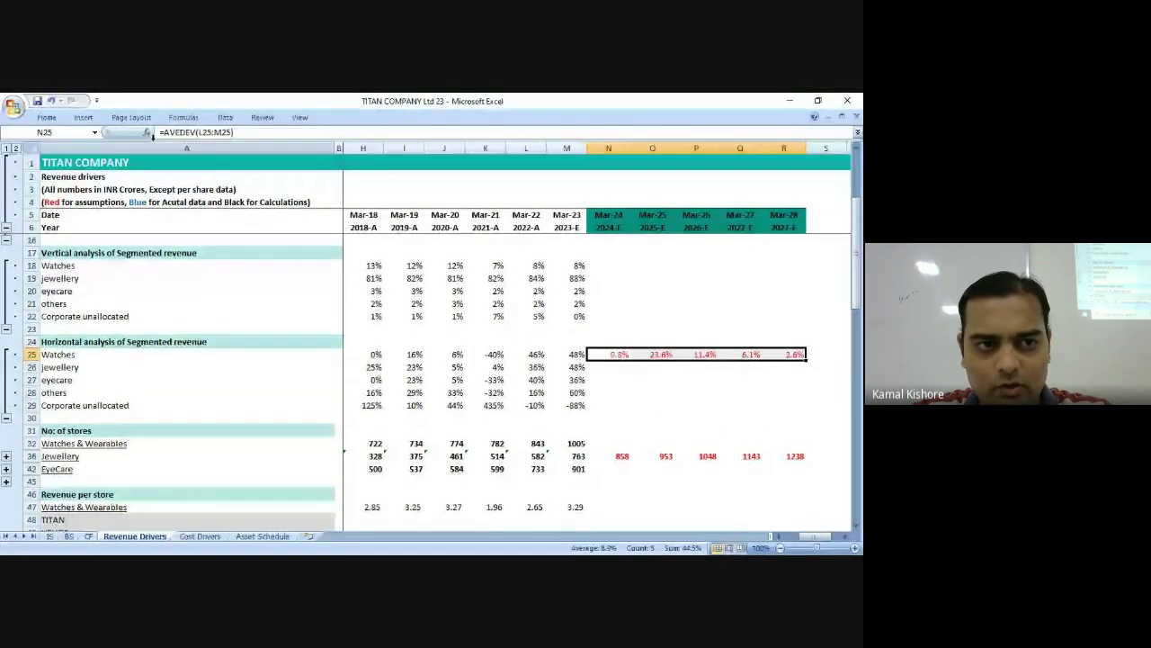
left_click(47, 117)
left_click(450, 160)
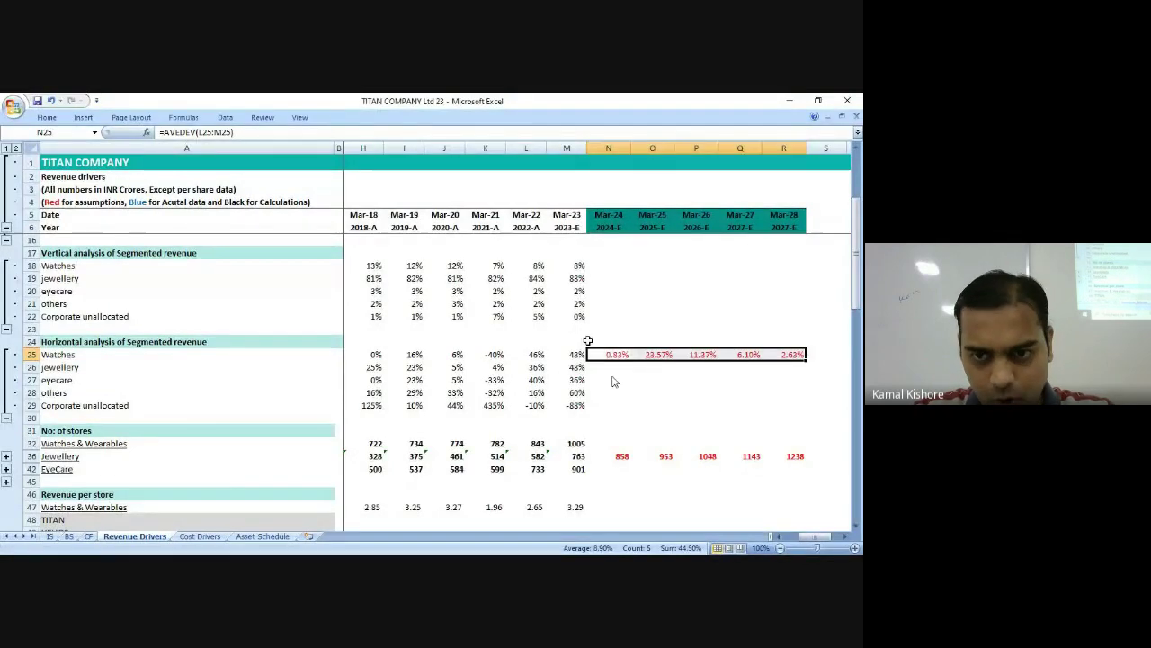
Inspect the Mar-24 Watches growth formula in N25 and the prior-year growth formulas in L25 and M25 that it draws on.
scroll(612, 381, "up", 3)
left_click(609, 471)
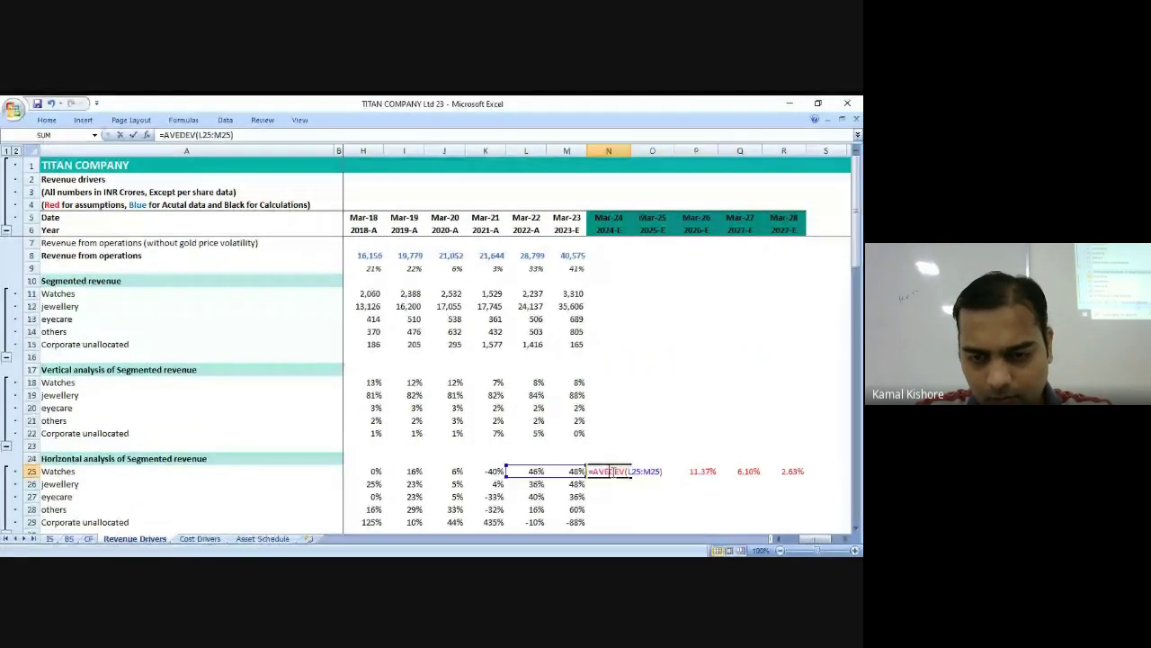
scroll(660, 416, "down", 2)
key("F2")
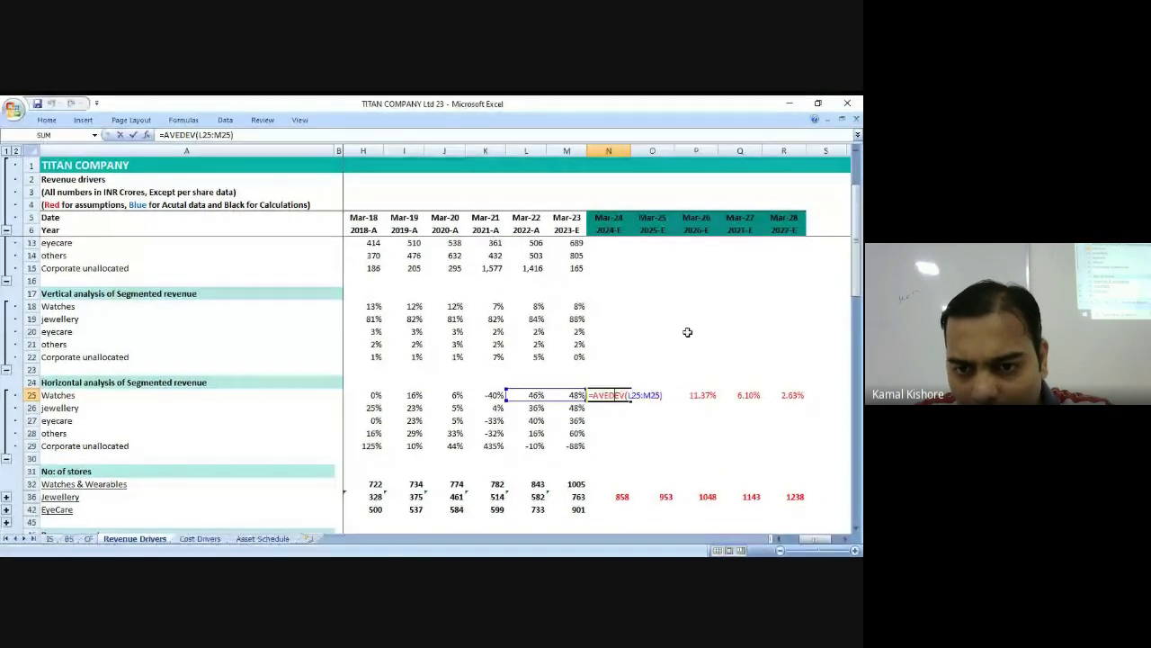
key("Escape")
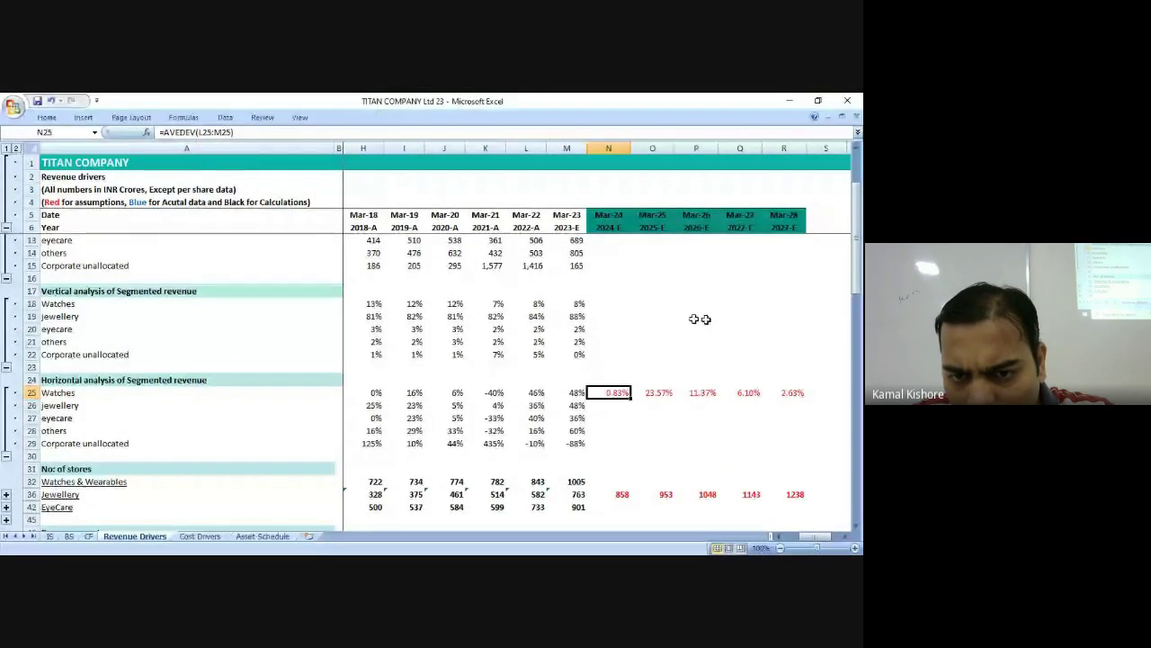
double_click(529, 396)
key("Escape")
double_click(580, 395)
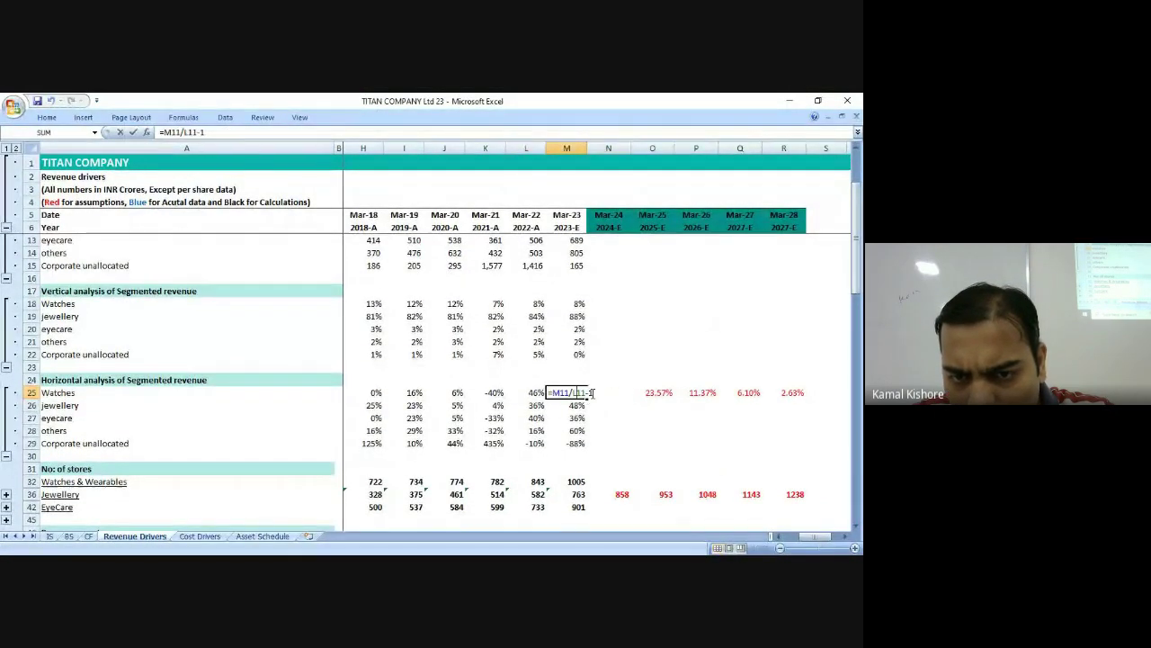
key("Escape")
left_click(613, 393)
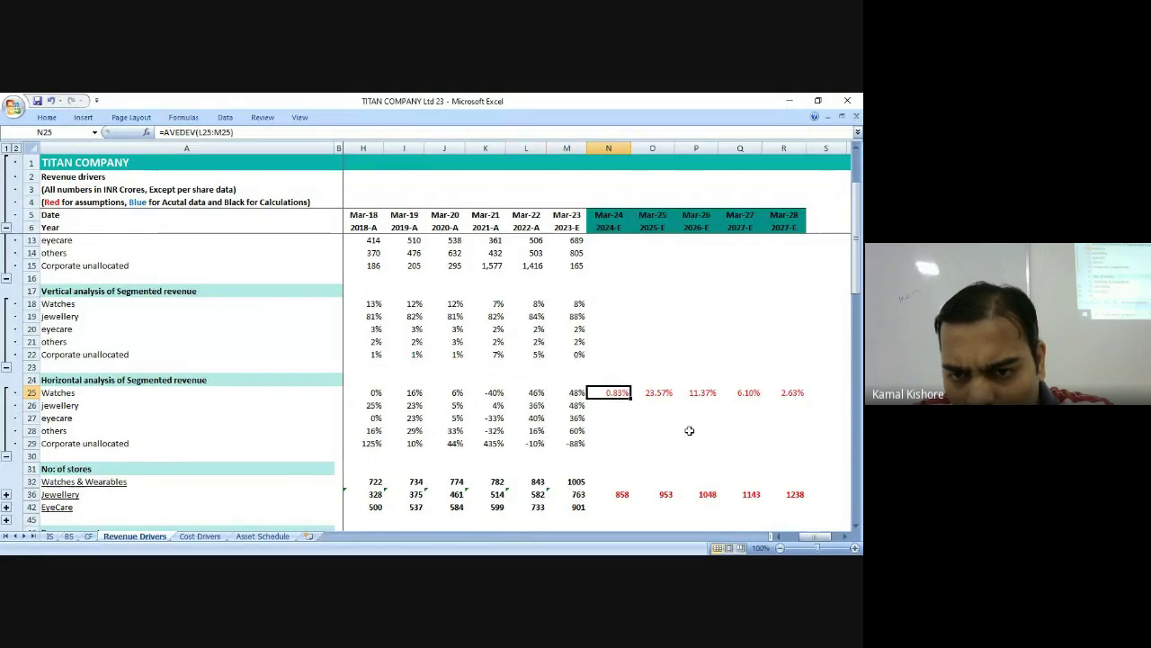
double_click(620, 391)
key("Escape")
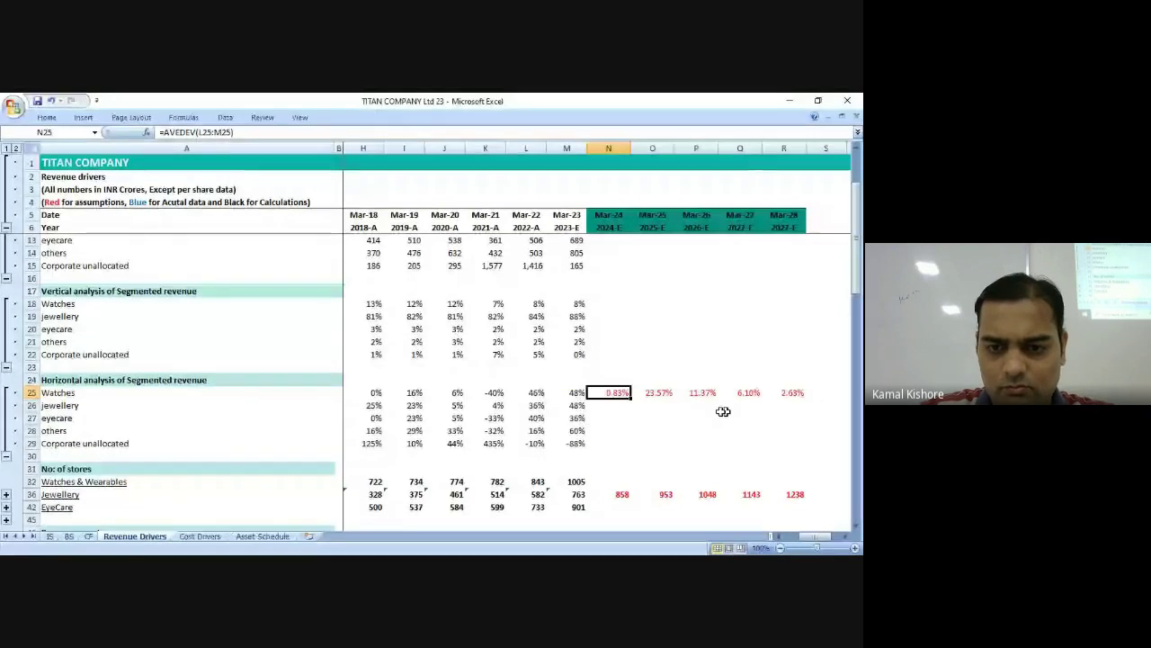
Correct the Watches growth formula in N25 to =AVERAGE(L25:M25) and fill it across to R25.
double_click(641, 394)
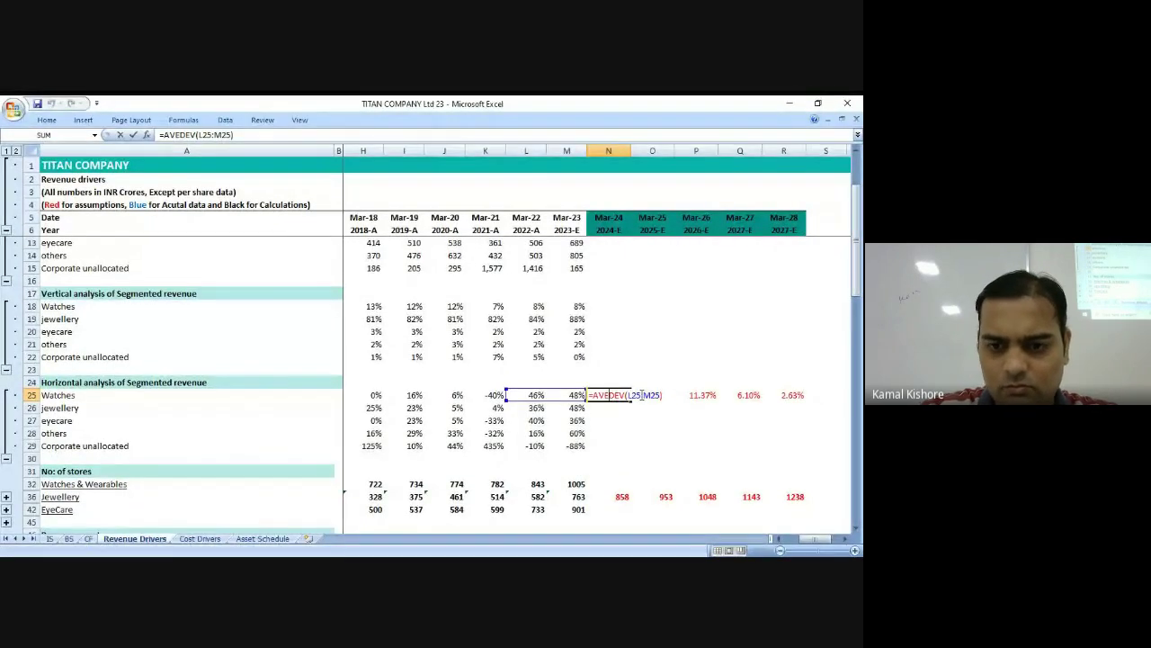
key("BackSpace")
key("BackSpace")
key("BackSpace")
type("rage")
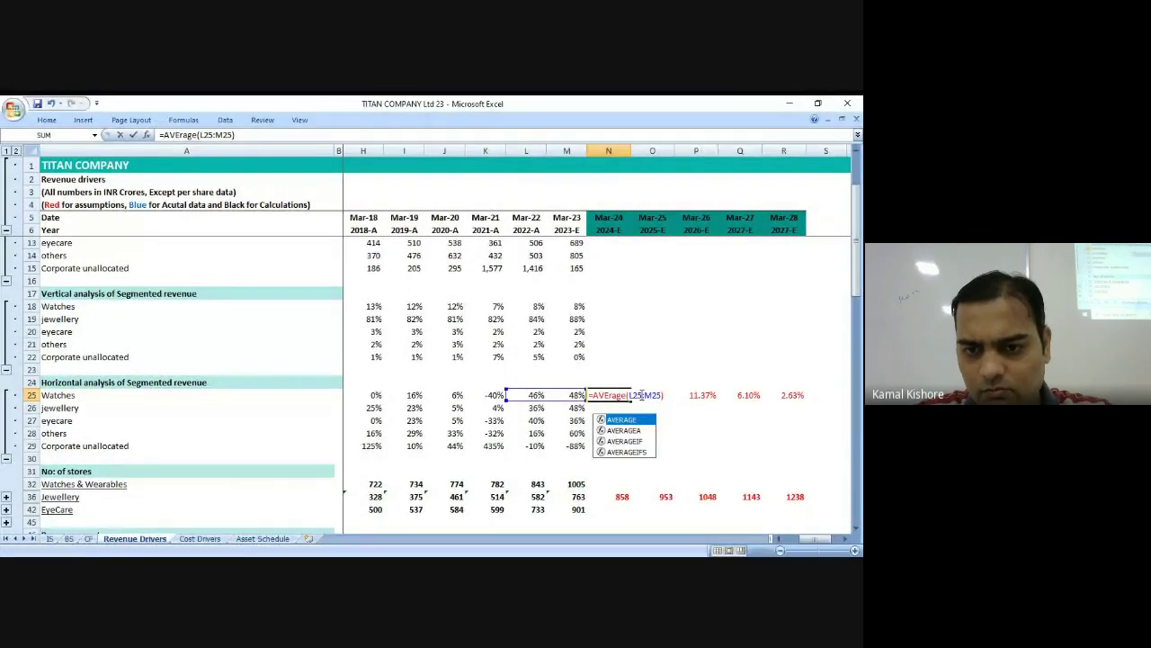
key("ctrl+Return")
key("ctrl+shift+Right")
key("ctrl+r")
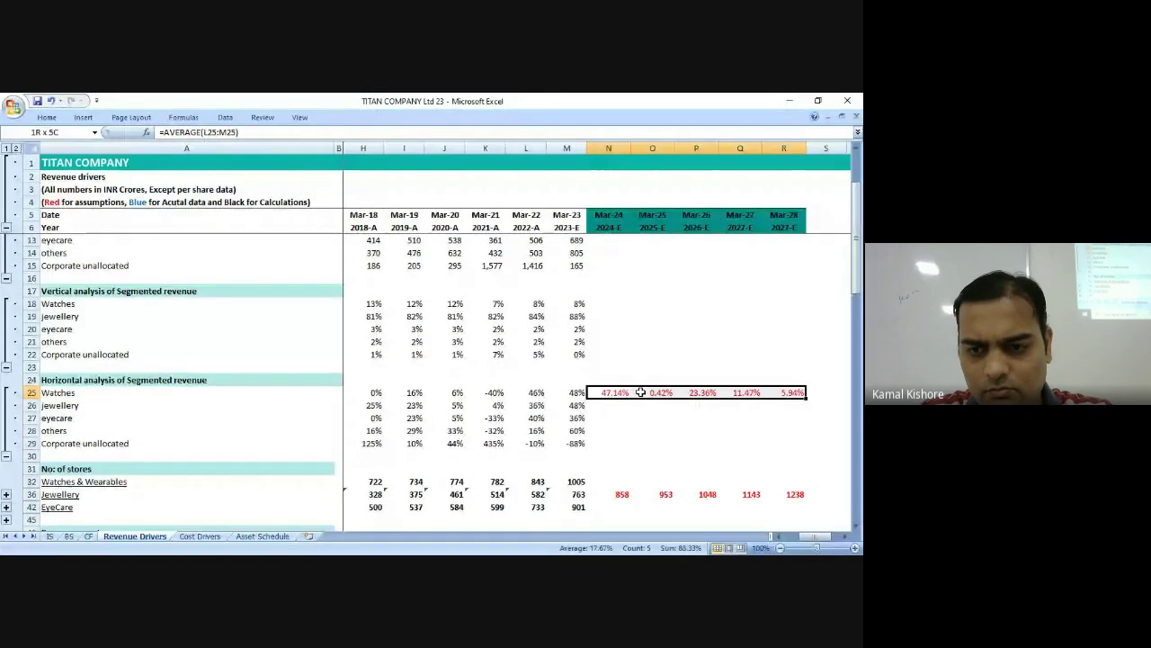
Fill the Watches average growth formula across N25:R25 and copy it to the eyecare, others and Corporate unallocated rows.
key("ctrl+r")
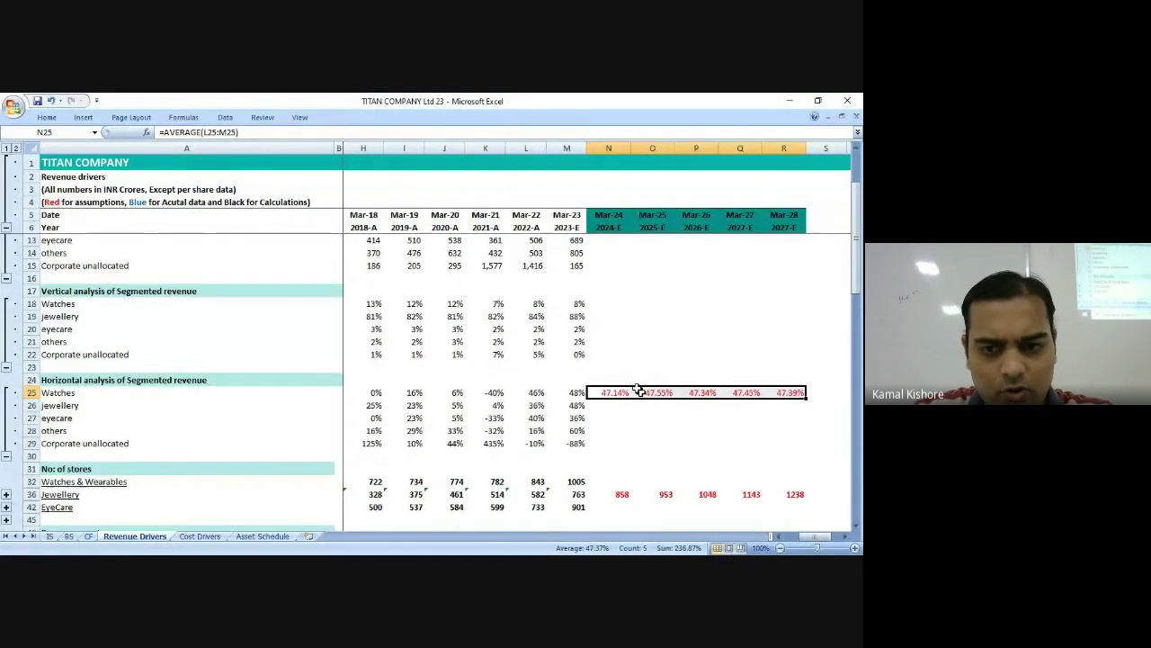
key("ctrl+c")
left_click(623, 416)
key("ctrl+v")
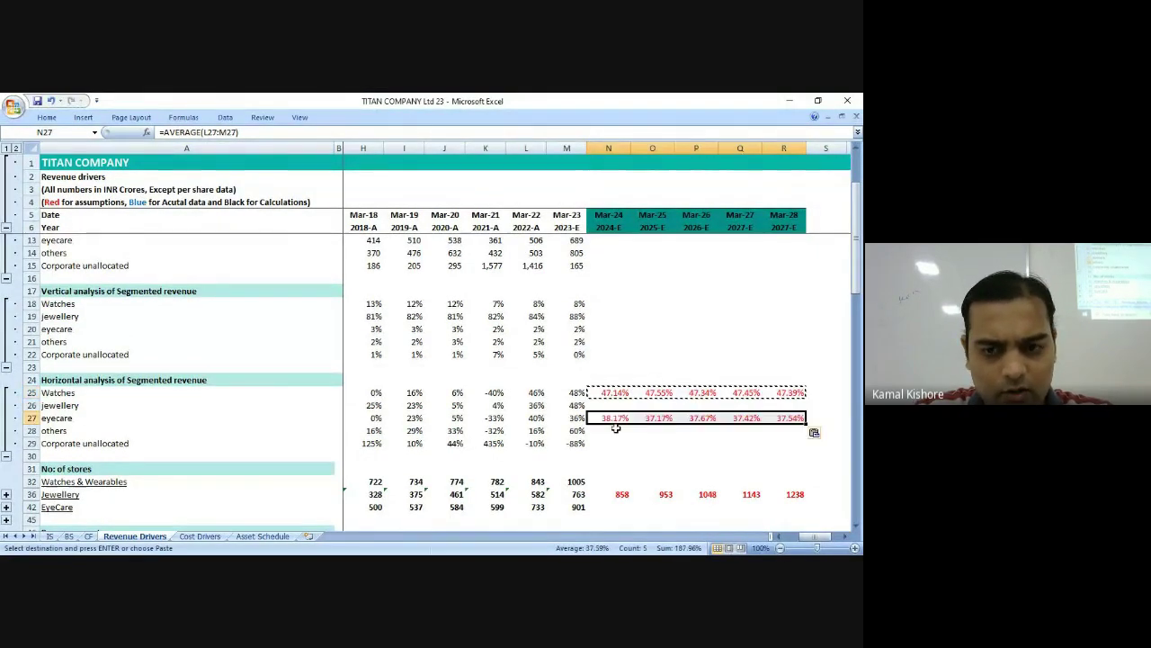
left_click(616, 430)
key("ctrl+v")
left_click(610, 443)
key("ctrl+v")
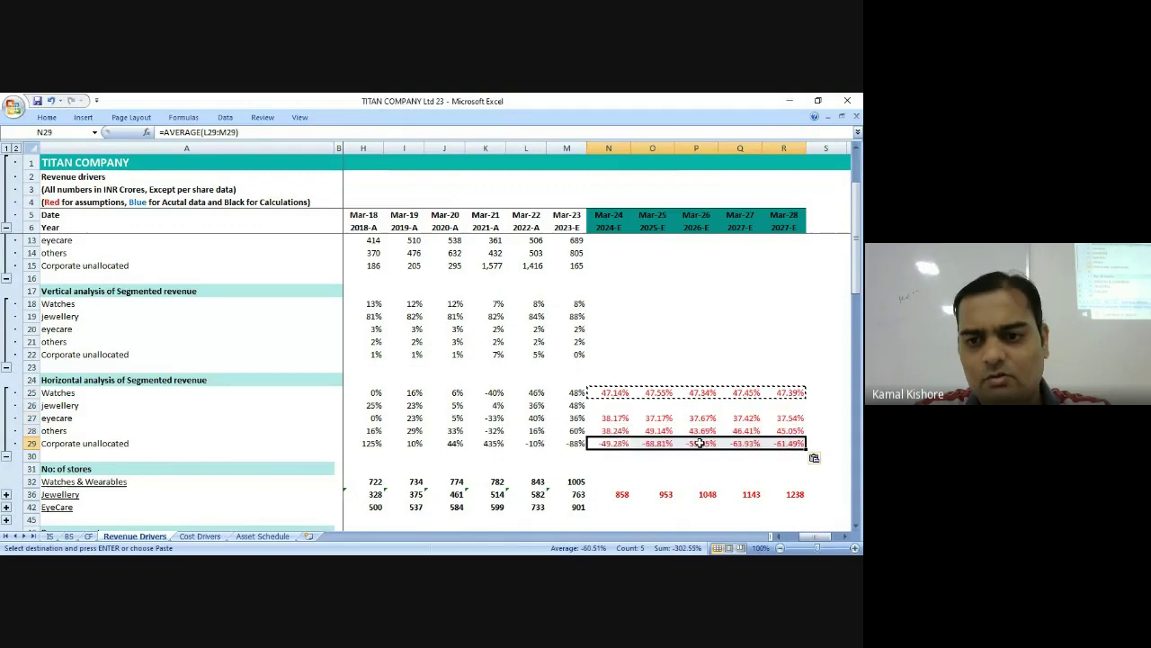
Clear the Corporate unallocated growth forecasts in N29:R29.
key("Escape")
left_click(608, 448)
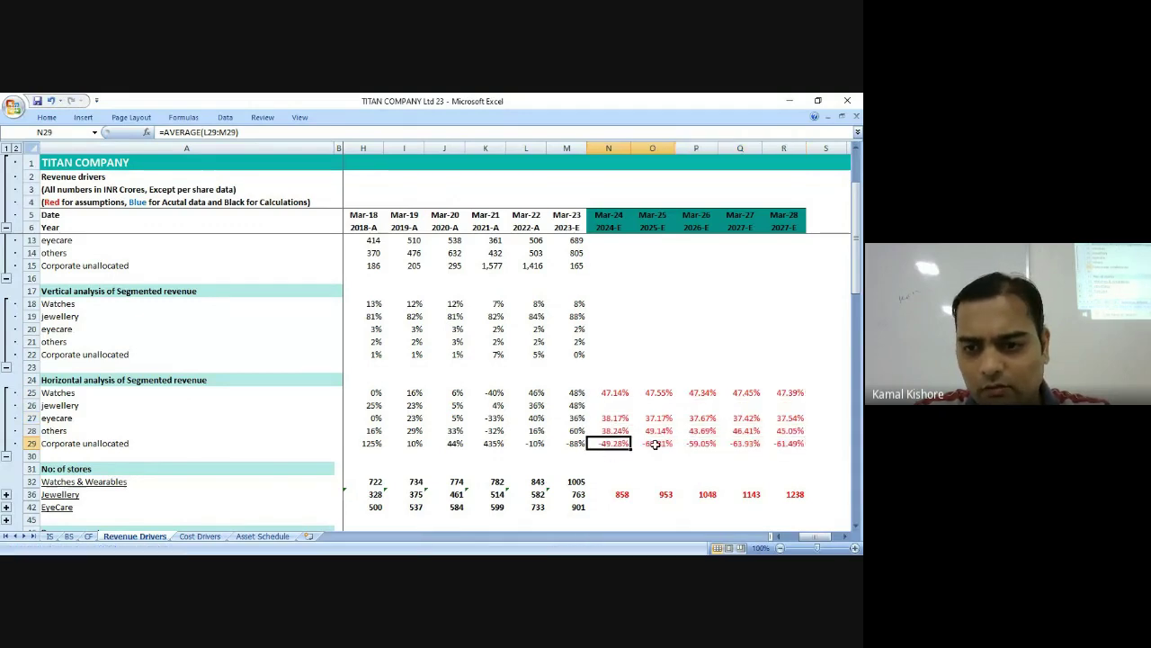
left_click(780, 443, "shift")
key("Delete")
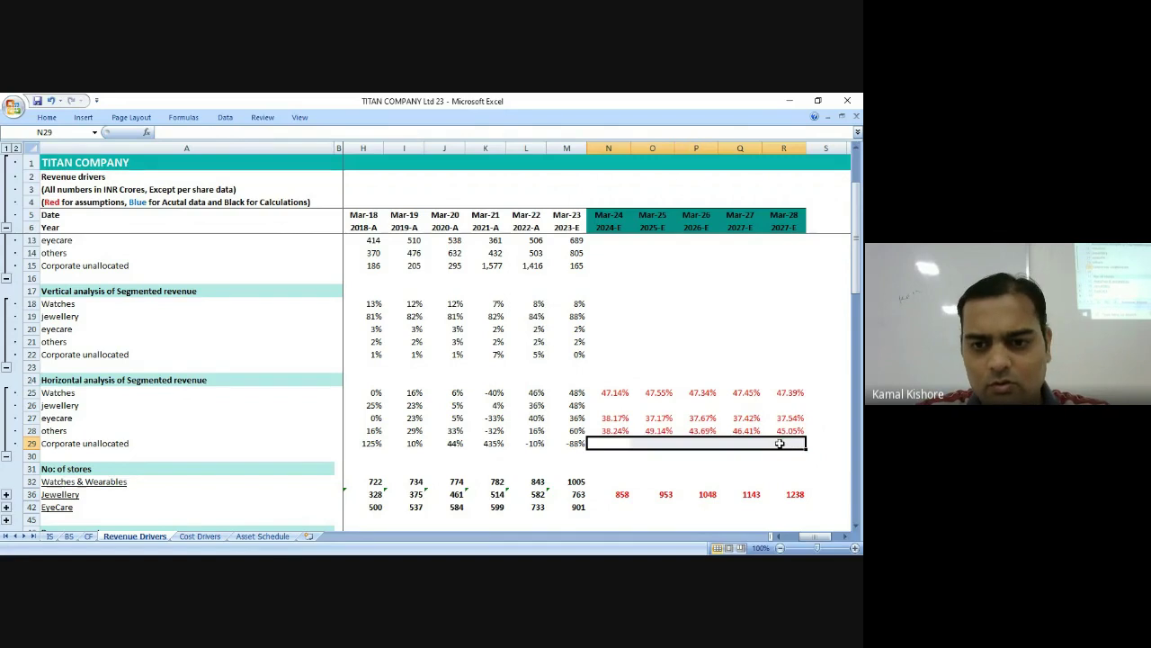
key("Up")
Review the Mar-24 to Mar-28 forecast cells of the Segmented revenue and Vertical analysis sections, starting from Watches revenue in N11.
scroll(694, 397, "up", 1)
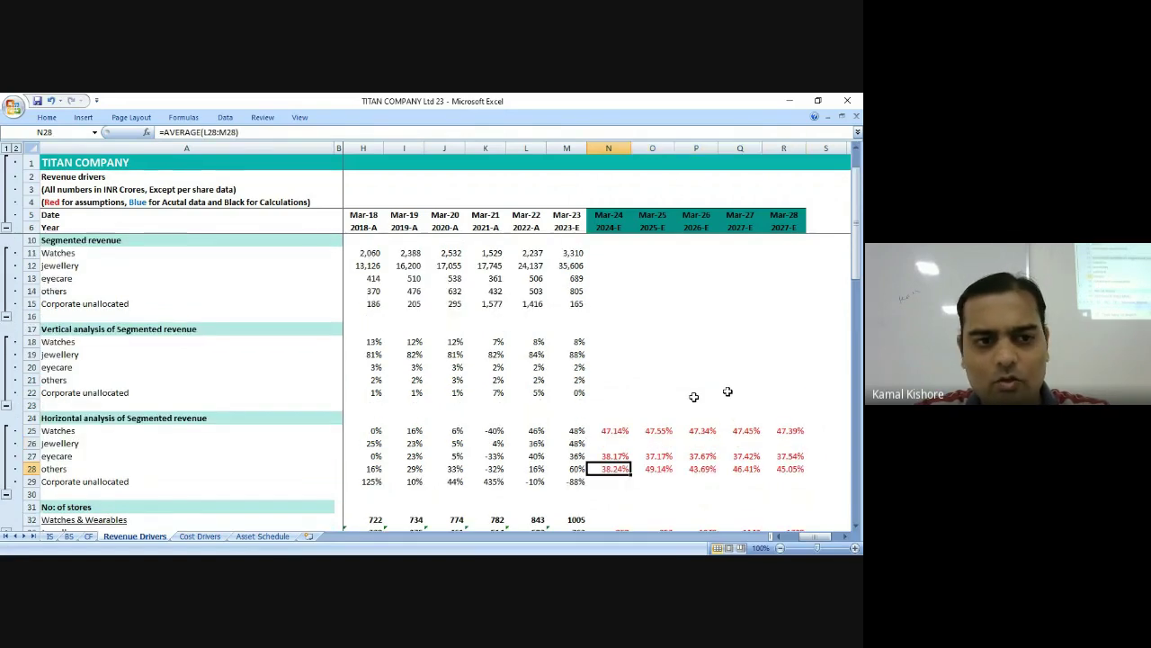
scroll(636, 446, "up", 1)
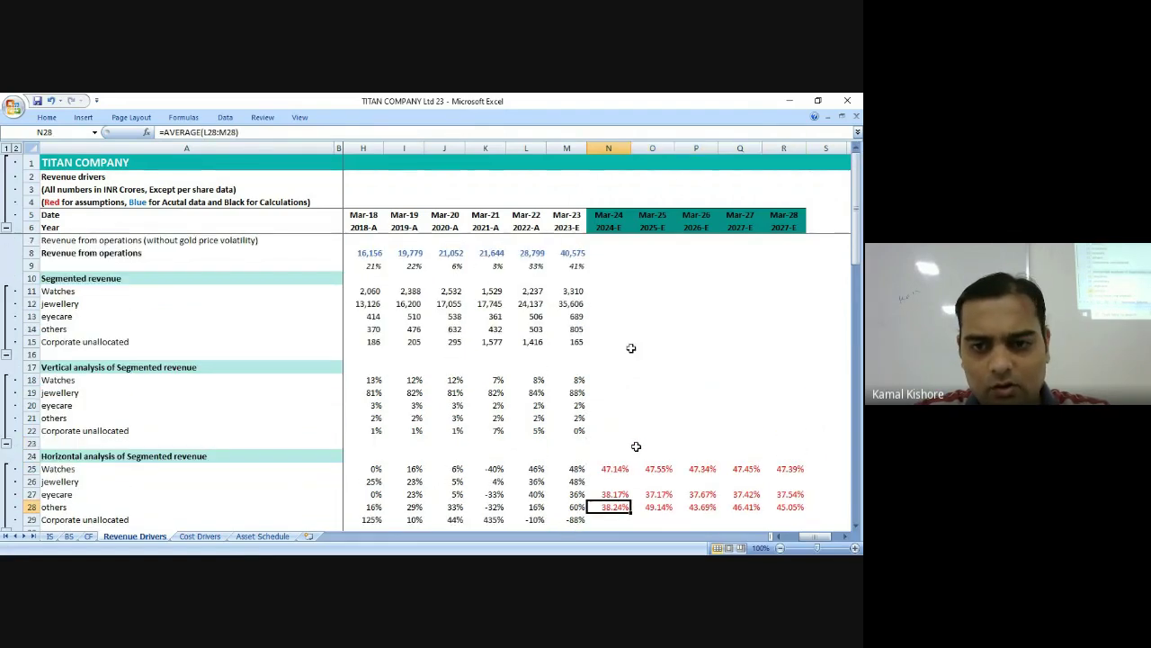
key("Up")
key("Up")
key("Up")
key("Up")
key("Up")
key("Up")
key("Up")
key("Up")
key("Up")
key("Up")
key("Up")
key("Up")
key("Up")
key("Up")
key("Up")
key("Up")
key("Up")
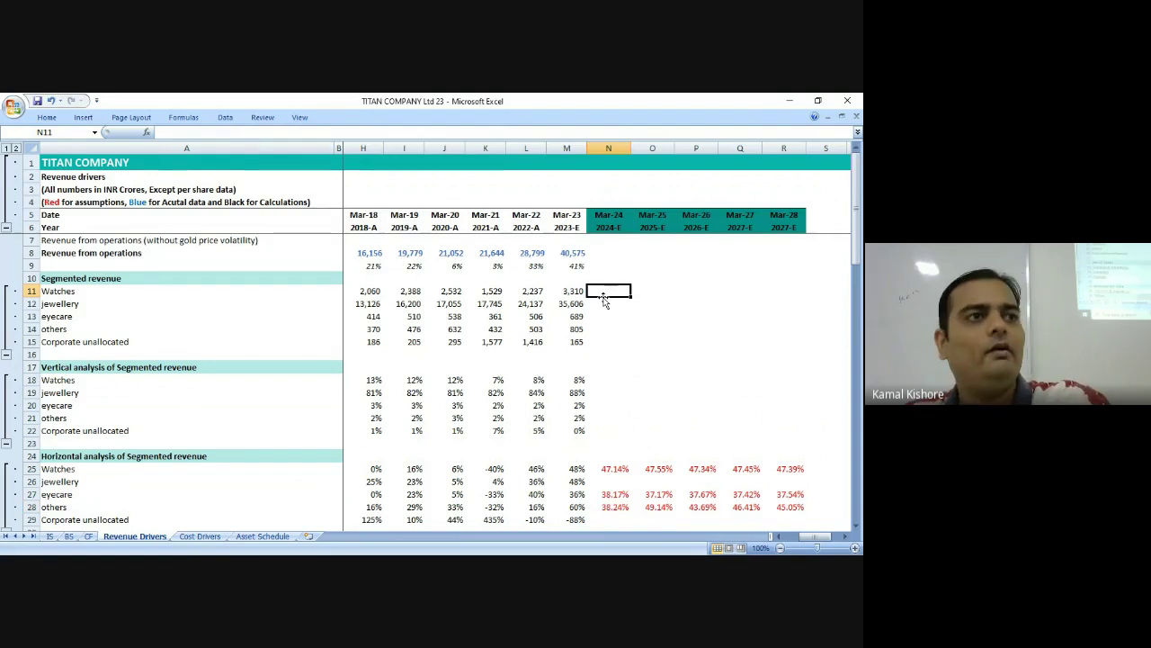
scroll(666, 465, "down", 3)
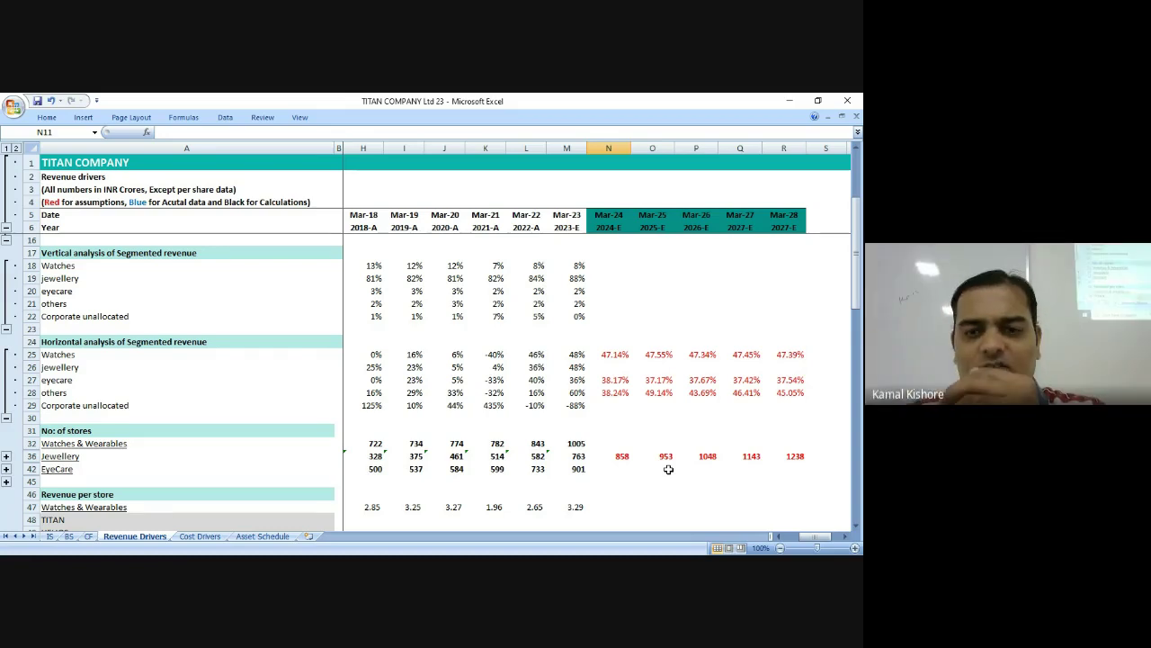
left_click_drag(608, 266, 783, 328)
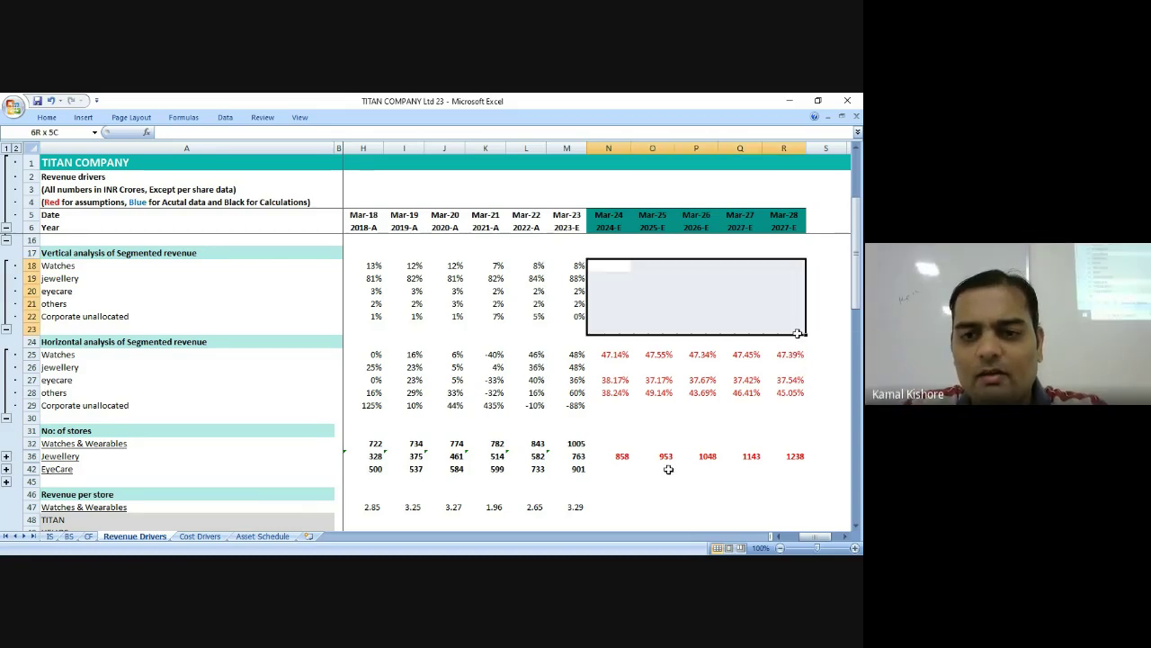
Compare the two Revenue per store sections and inspect the Mar-23 Watches & Wearables formula in M74.
scroll(633, 313, "down", 4)
scroll(633, 312, "up", 1)
scroll(643, 297, "down", 2)
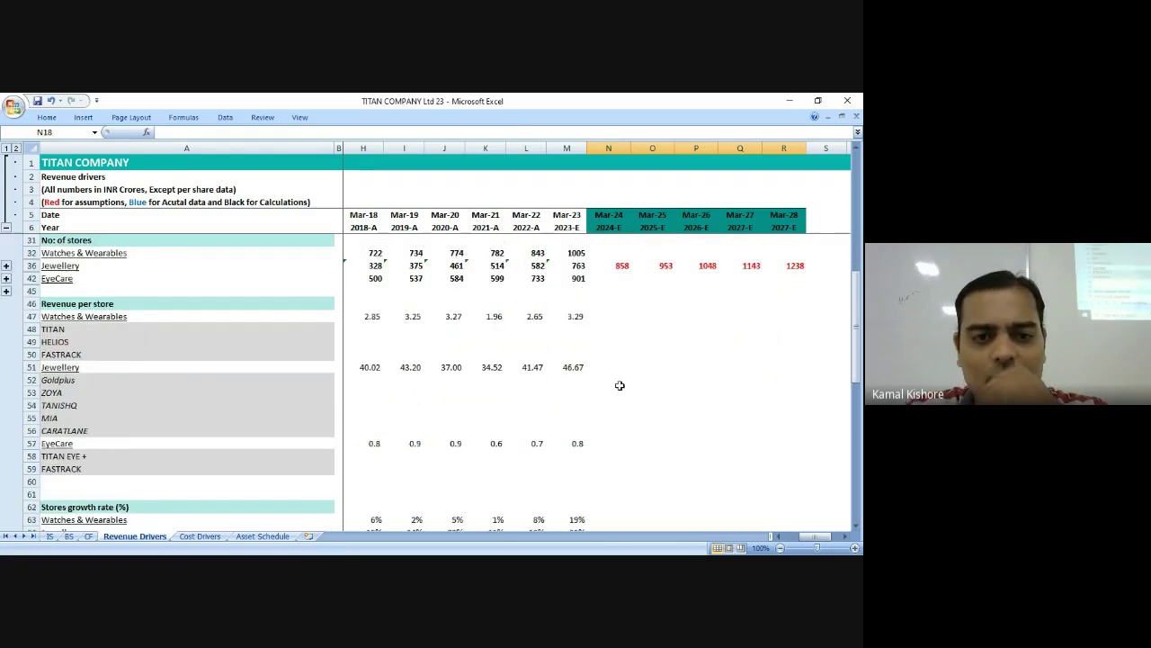
scroll(501, 322, "down", 2)
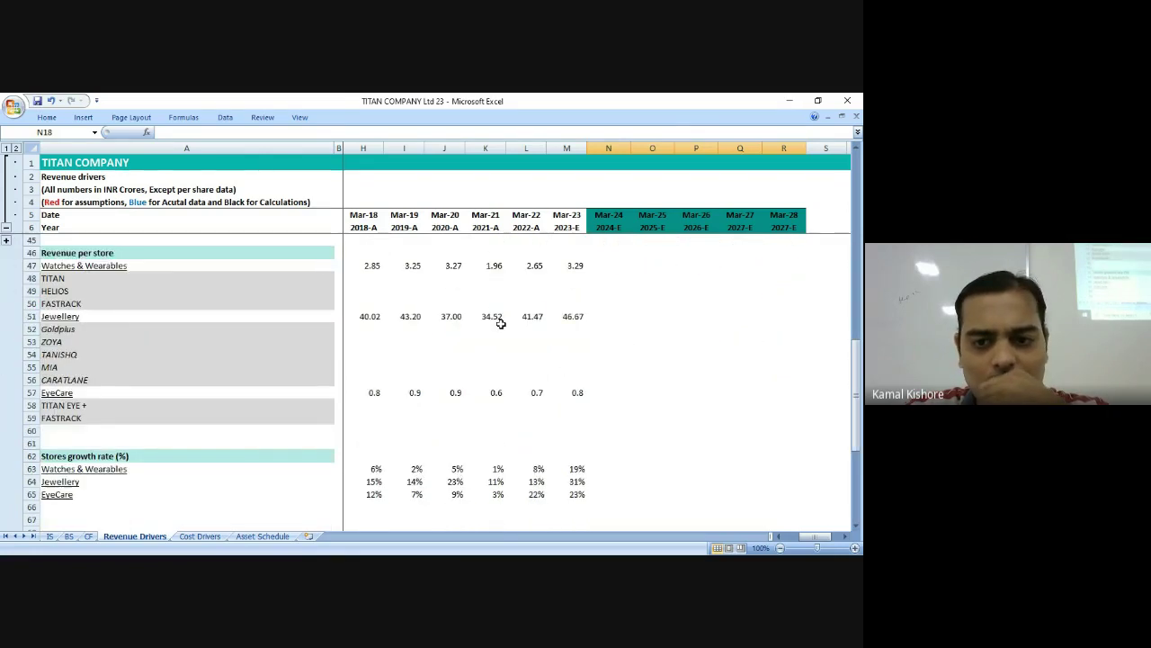
scroll(605, 449, "down", 3)
scroll(606, 449, "down", 3)
double_click(567, 379)
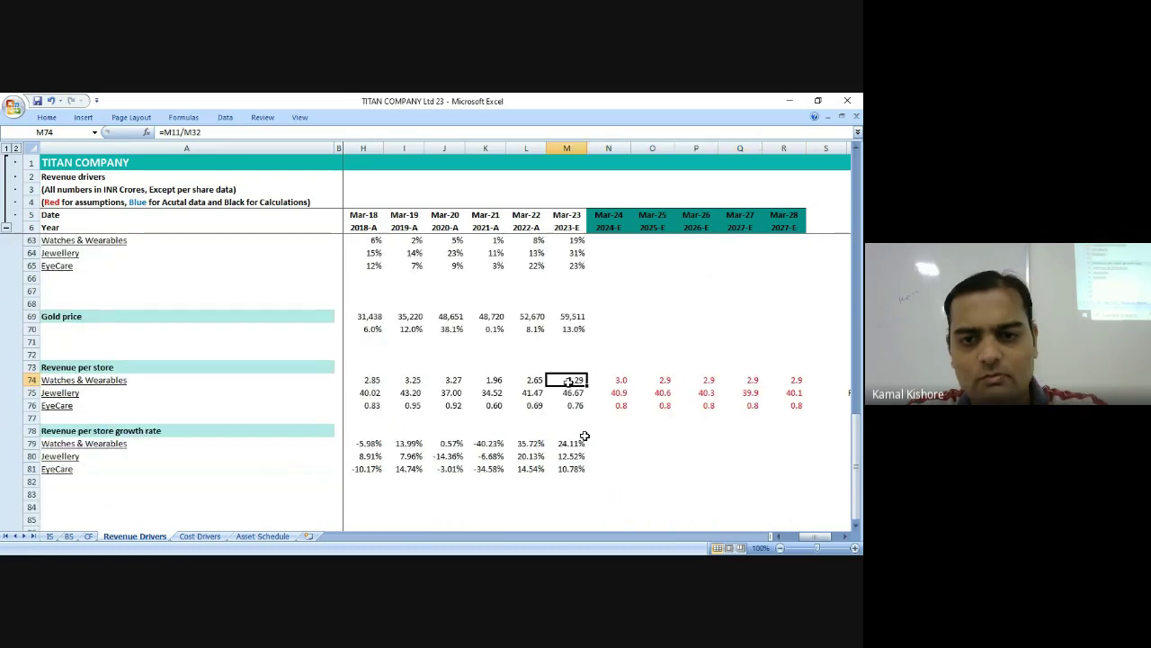
scroll(594, 410, "up", 7)
key("Escape")
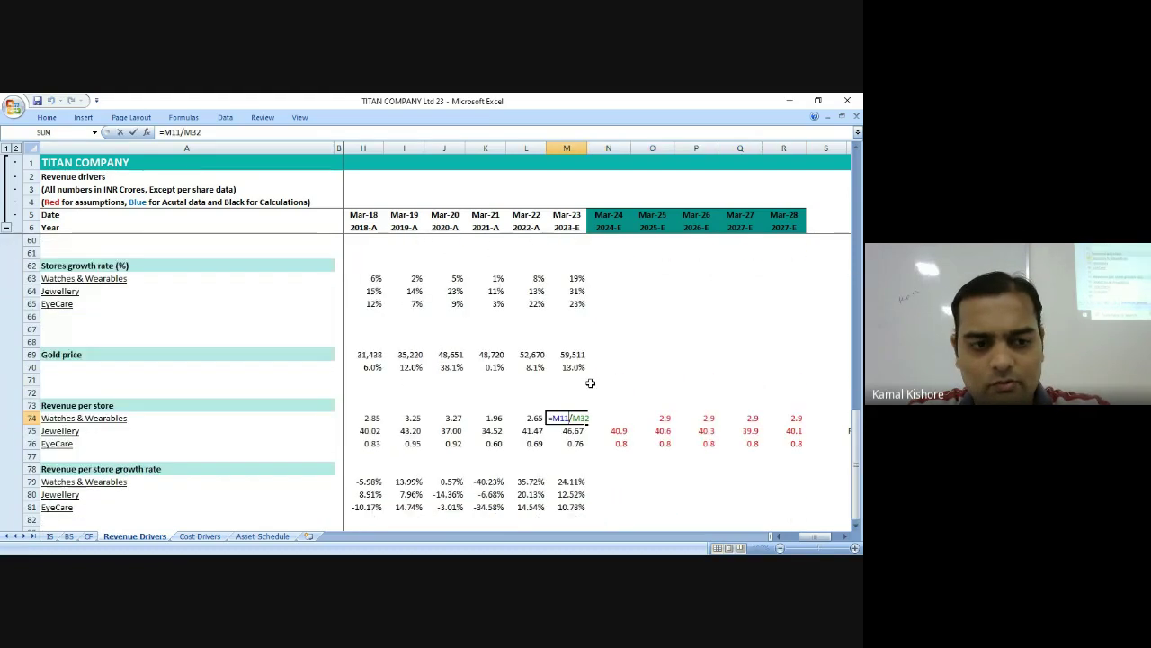
scroll(591, 385, "up", 5)
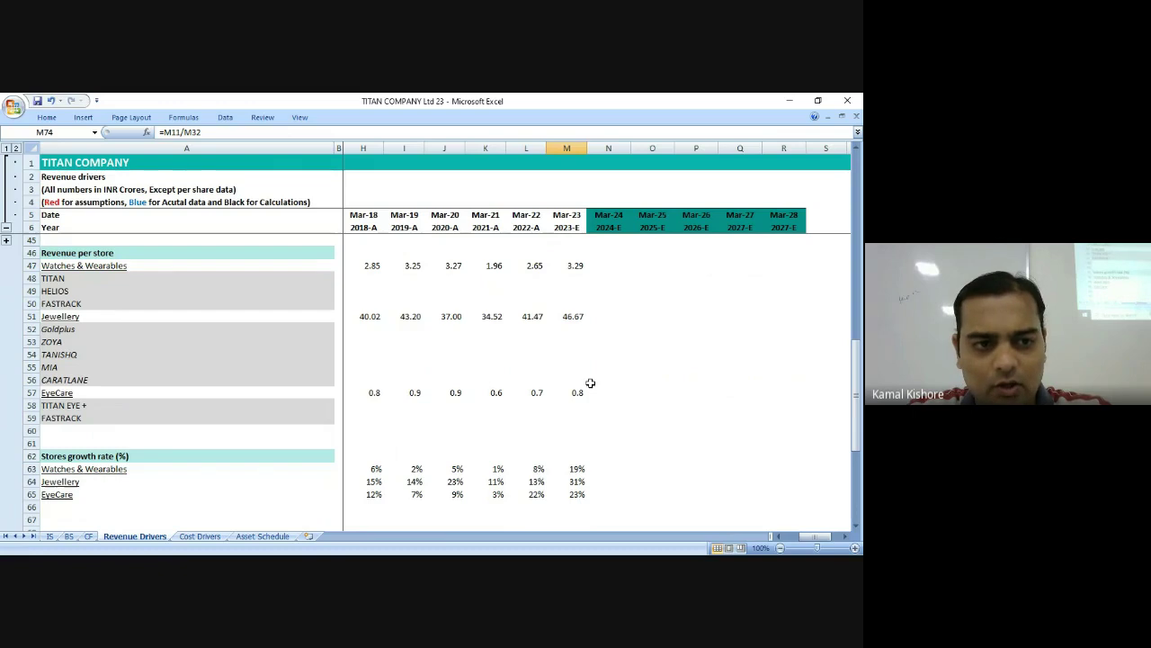
Inspect the Mar-23 formulas for Jewellery revenue per store in M51 and store growth in M63, and trace the dependents of M51.
left_click(563, 317)
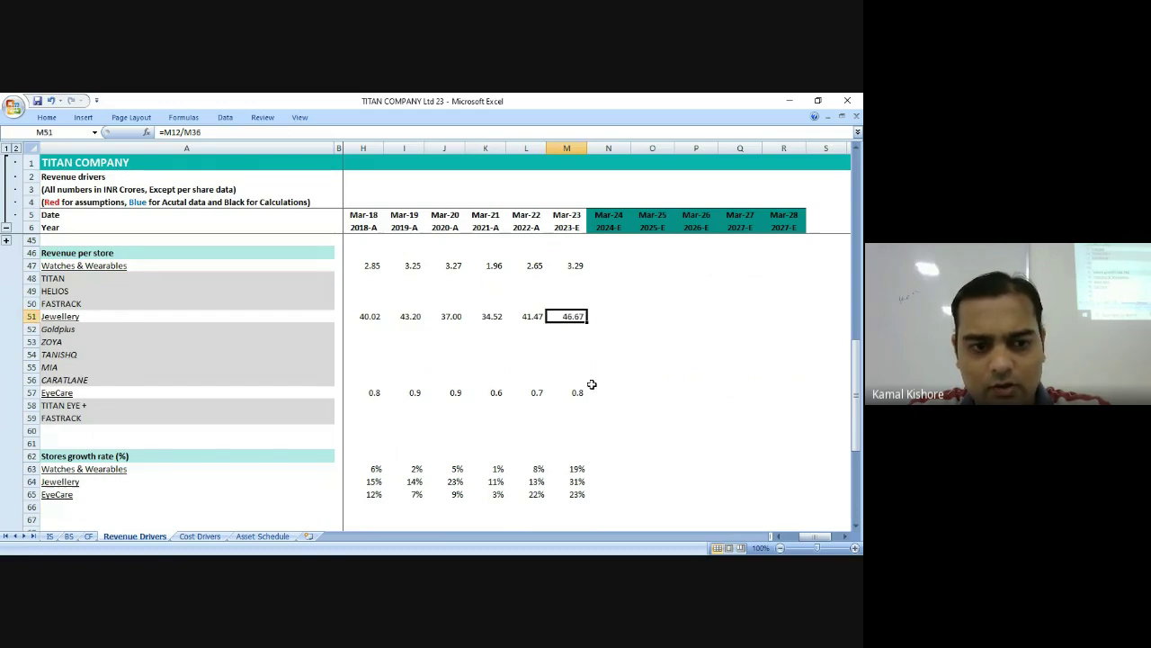
left_click(575, 481)
left_click(577, 469)
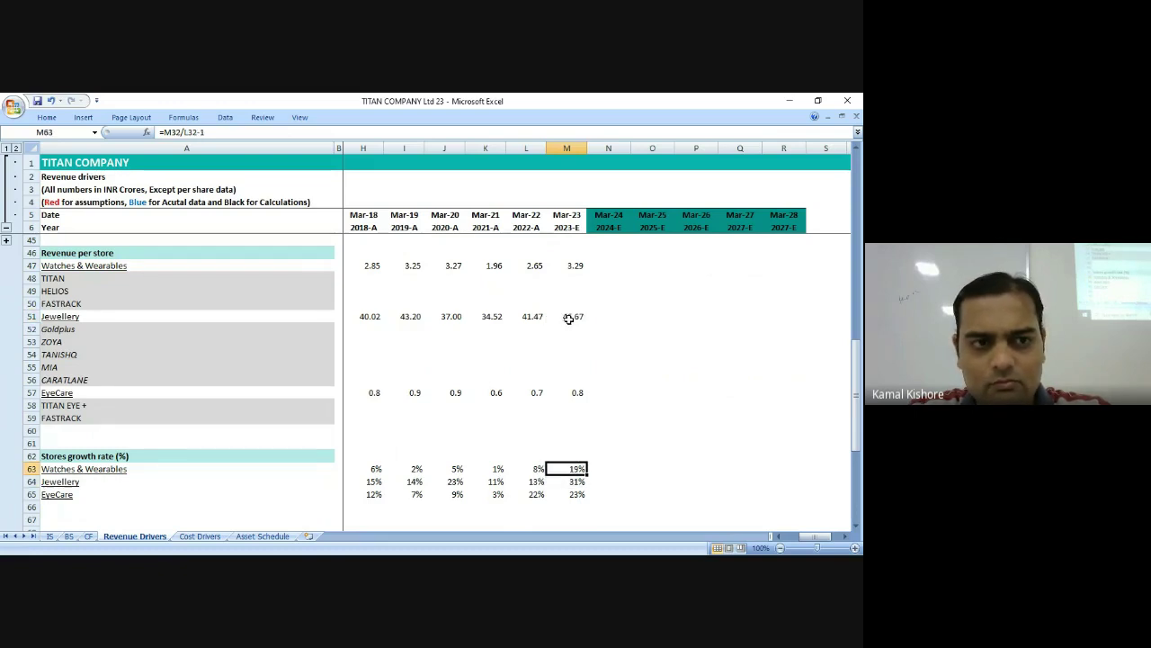
left_click(568, 318)
left_click(183, 117)
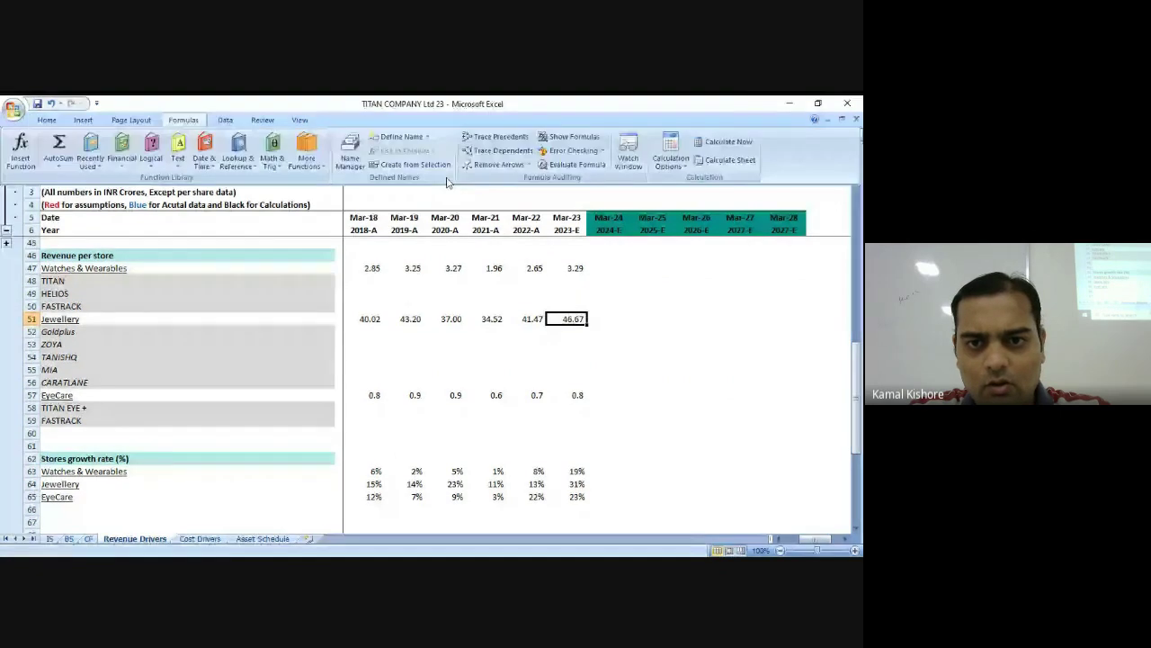
left_click(504, 150)
key("Return")
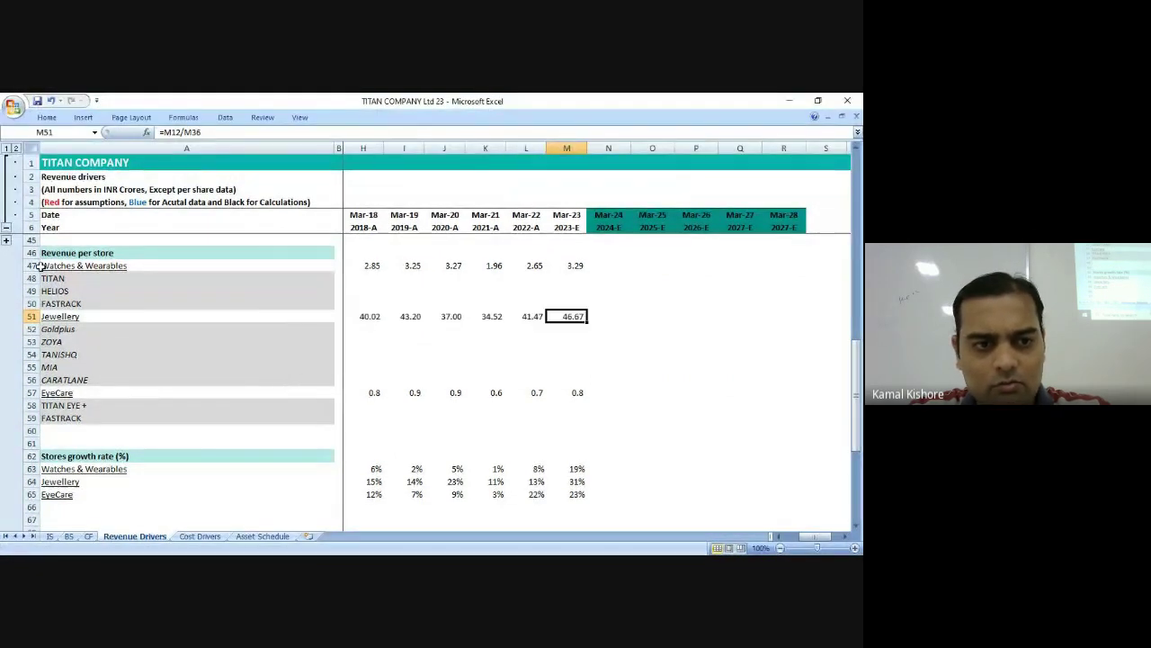
Delete the upper Revenue per store block in rows 46 to 59, undoing and redoing the deletion to check its effect.
left_click(33, 266)
left_click_drag(33, 253, 31, 420)
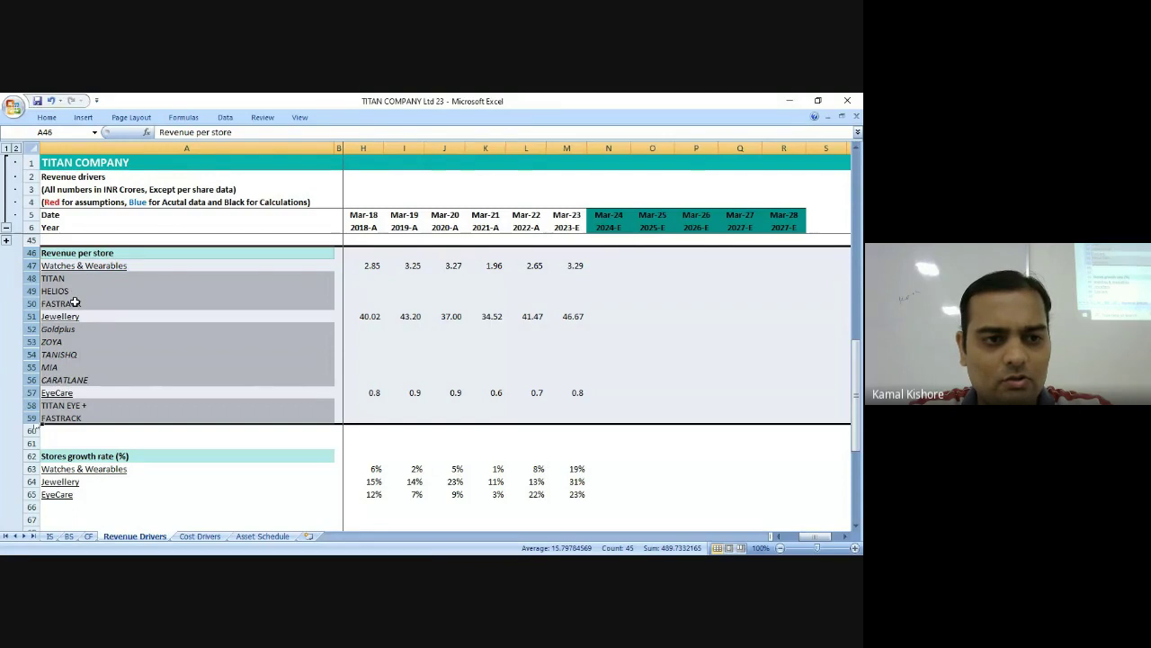
left_click(6, 240)
left_click(7, 254)
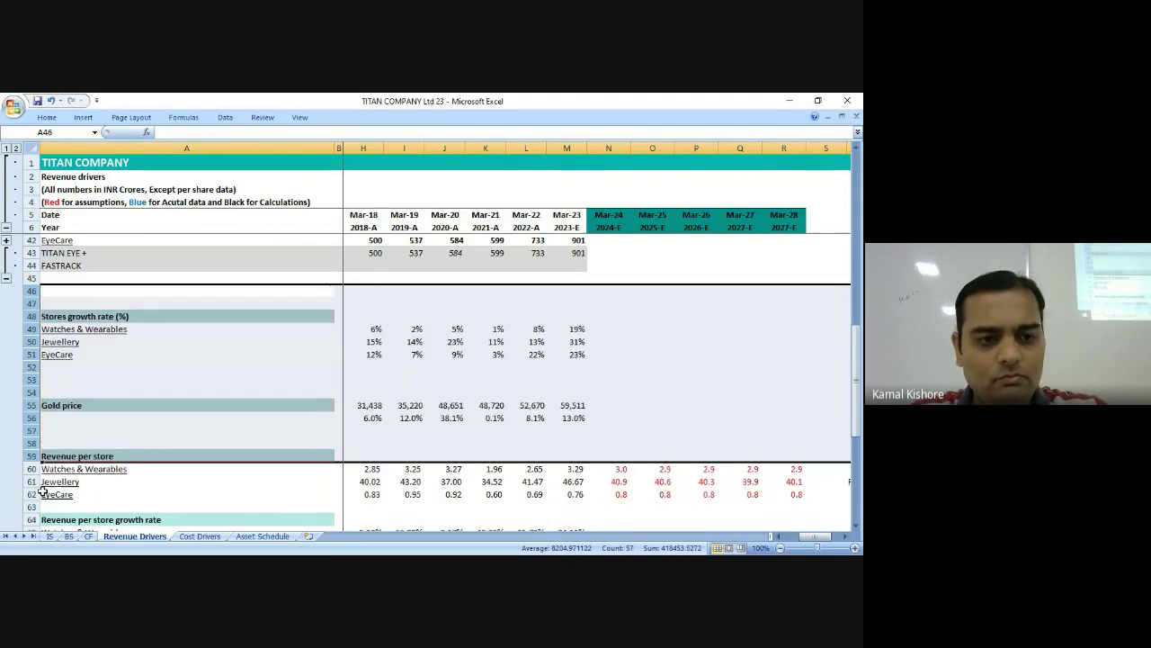
key("ctrl+z")
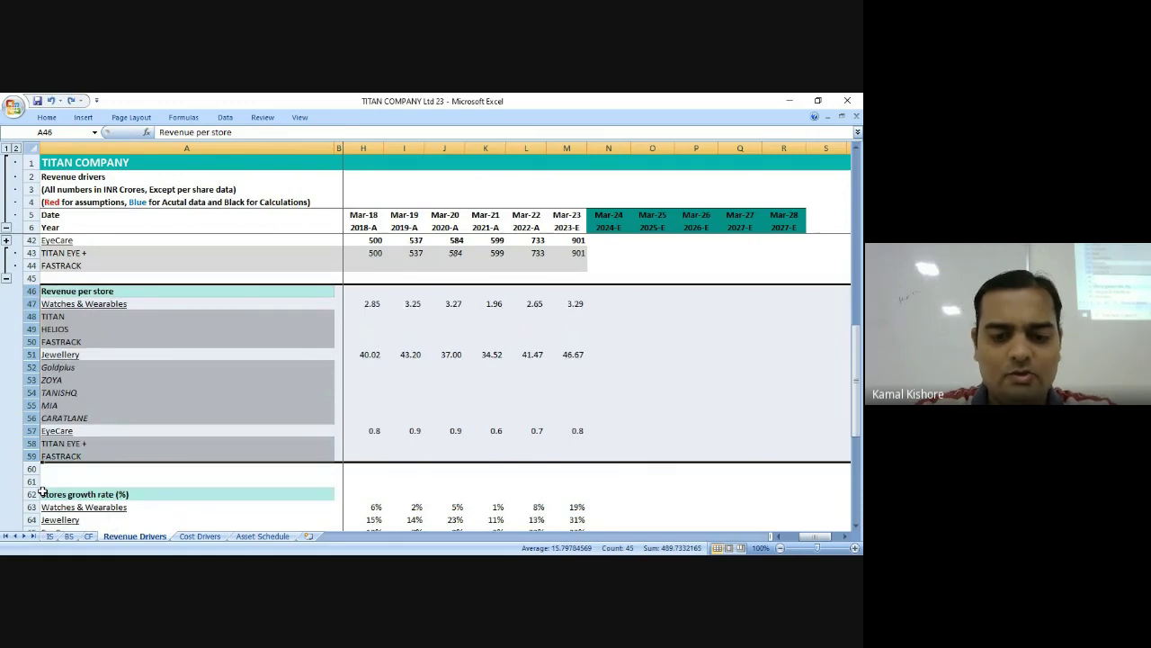
key("ctrl+y")
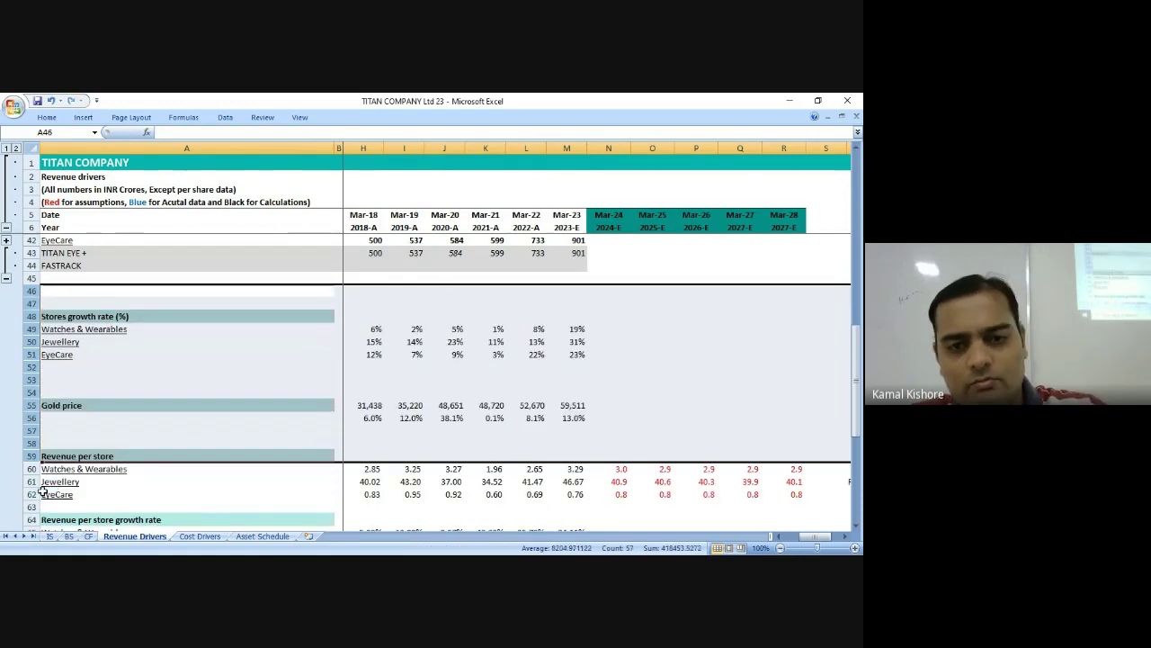
key("ctrl+z")
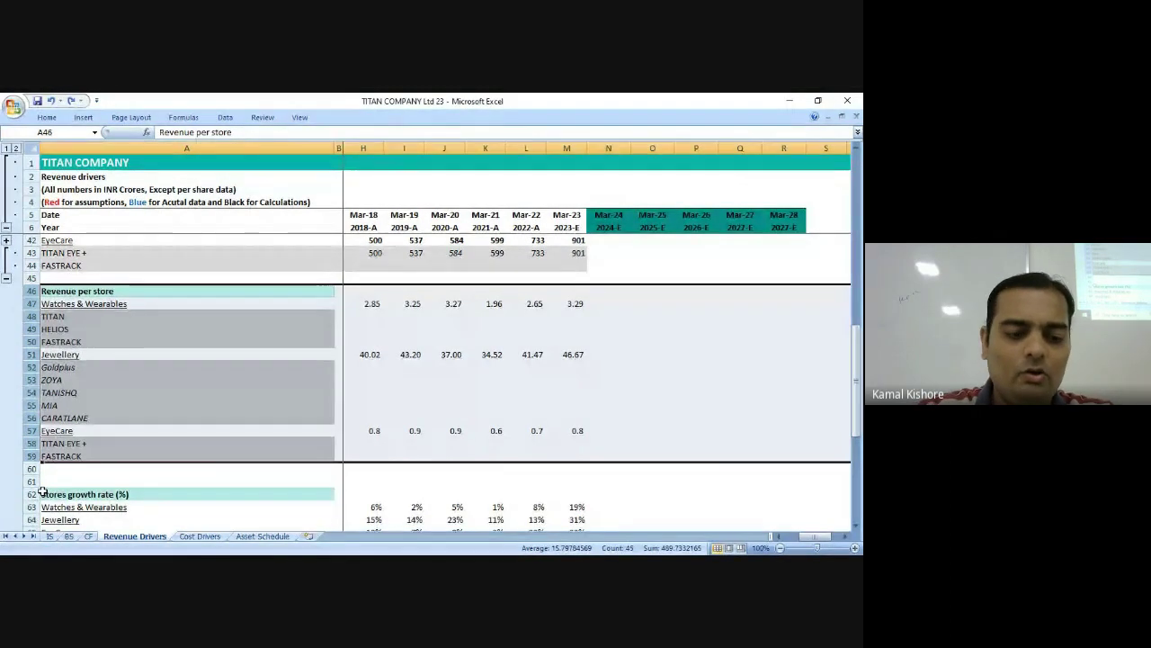
key("ctrl+y")
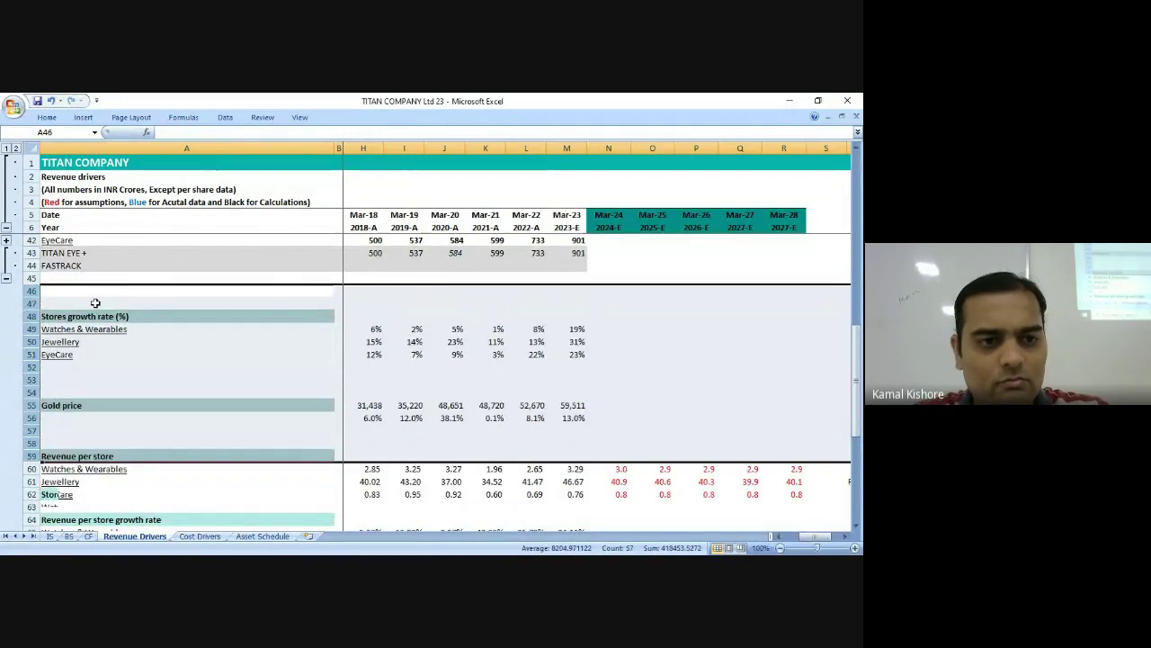
Review the stores growth rate, gold price and revenue per store growth rate sections, including the Mar-23 formulas in M50 and M67.
scroll(611, 370, "up", 2)
left_click(620, 368)
scroll(622, 367, "up", 2)
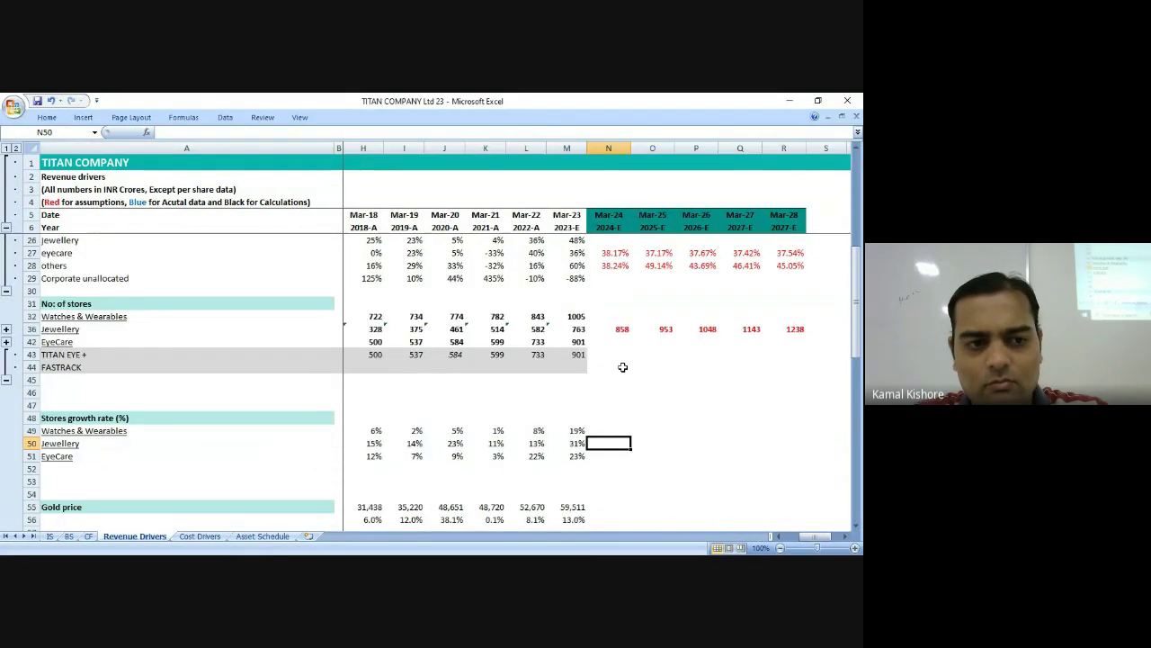
scroll(570, 377, "down", 1)
left_click(565, 379)
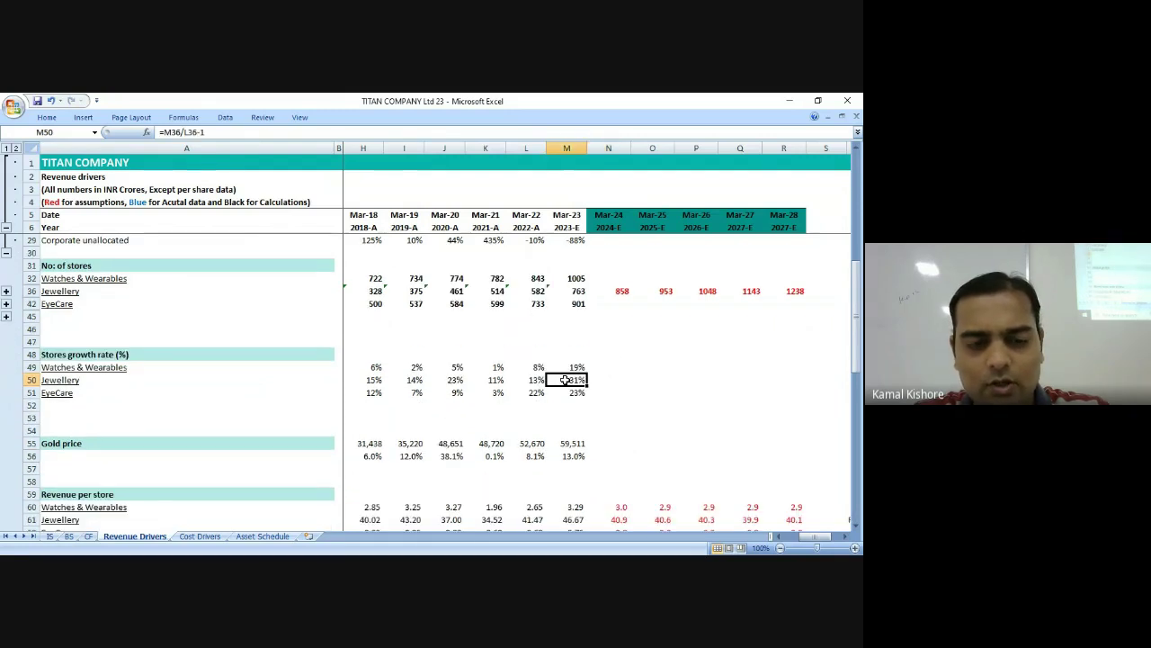
left_click(610, 405)
scroll(637, 424, "down", 1)
scroll(643, 433, "down", 1)
left_click(563, 395)
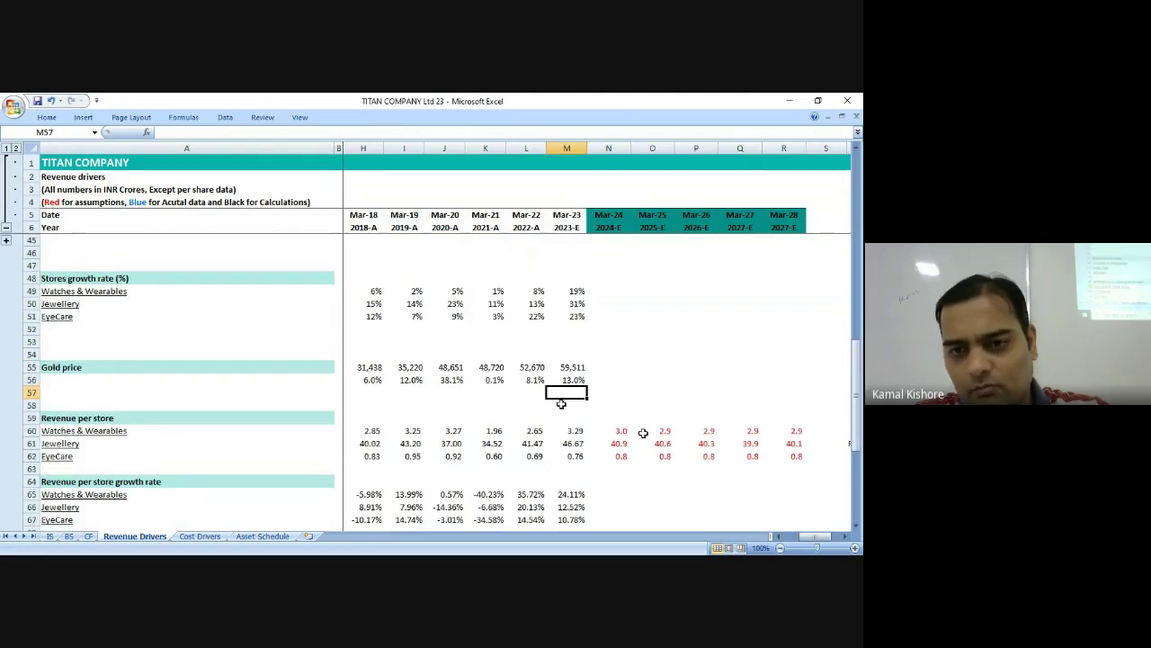
left_click(529, 494)
scroll(681, 433, "down", 1)
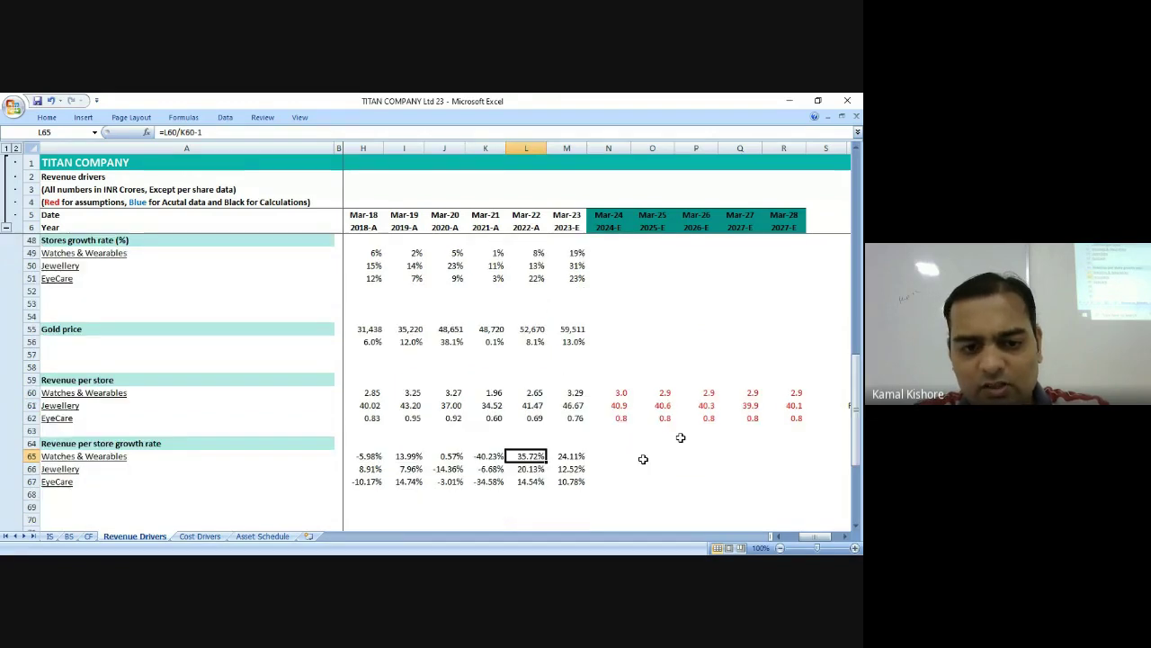
left_click_drag(571, 469, 399, 474)
left_click(571, 481)
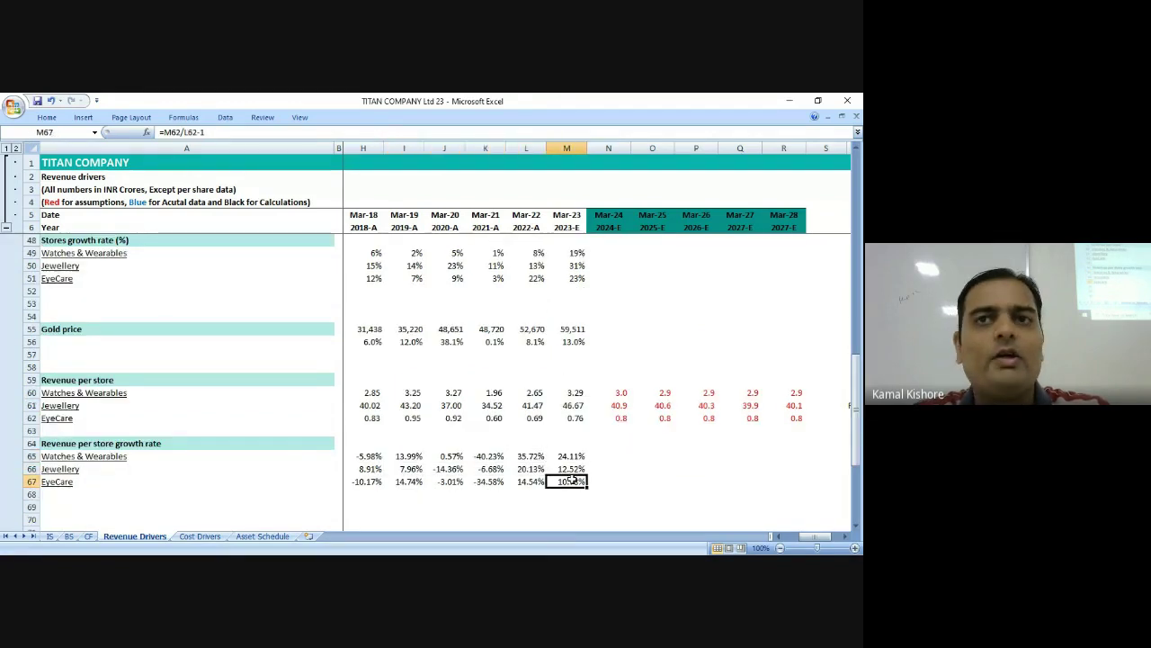
scroll(614, 442, "up", 8)
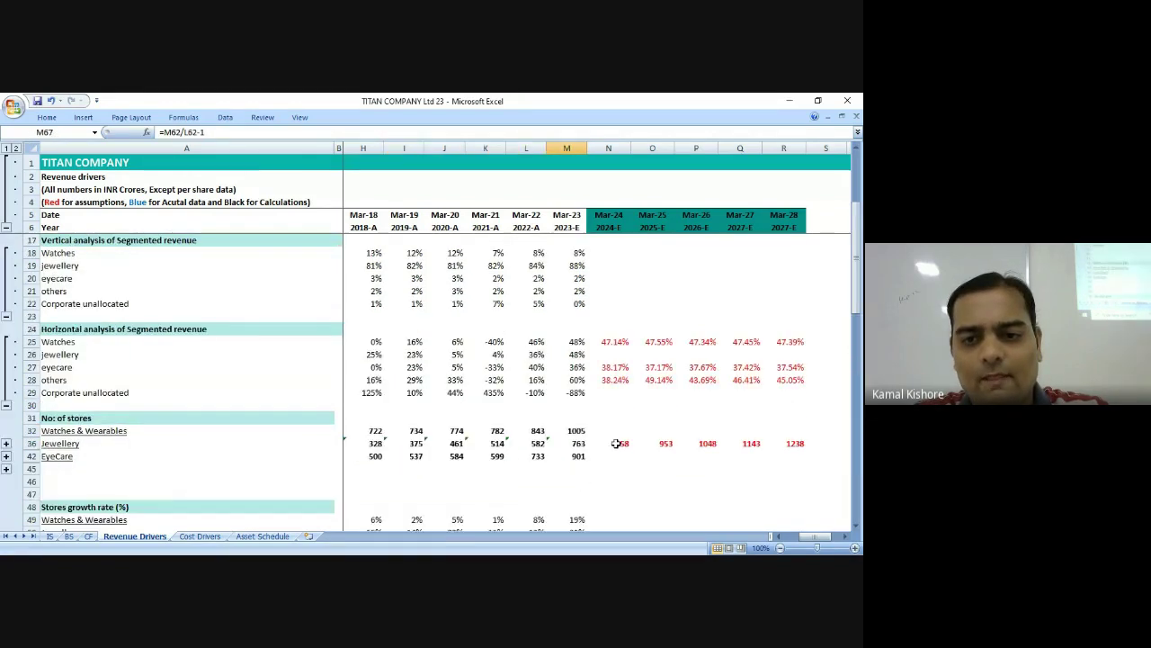
scroll(614, 442, "down", 6)
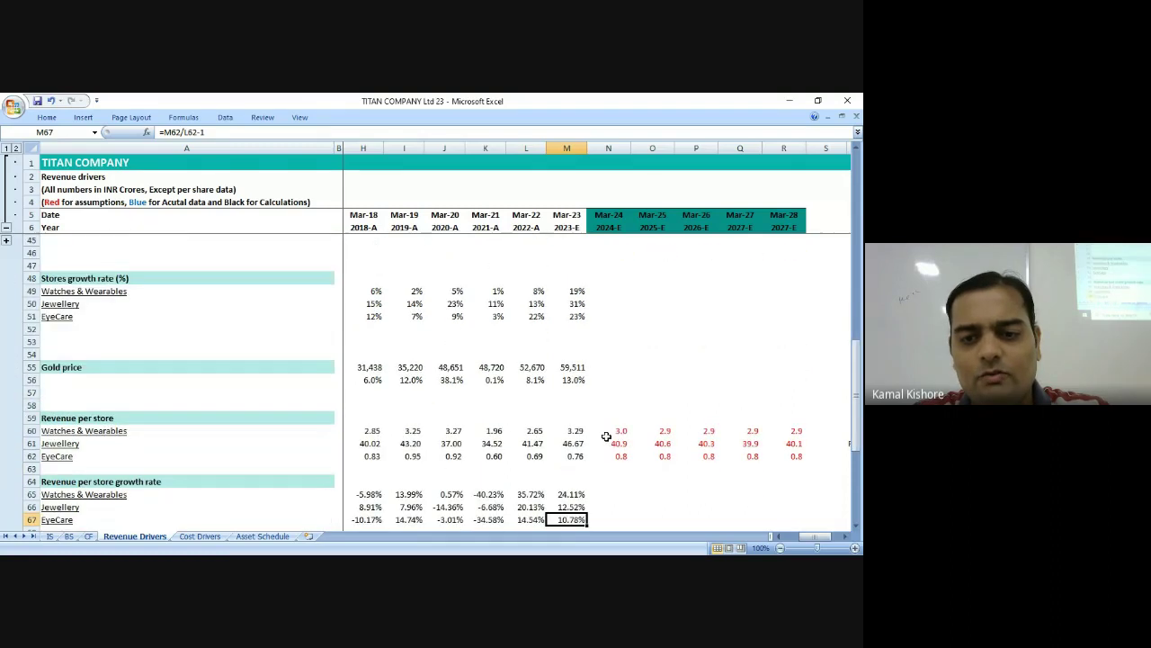
Examine the forecasts for Jewellery revenue per store in N61:P61, Jewellery store counts in row 36 and segment growth in N25:R28.
left_click(617, 443)
key("Right")
key("Right")
scroll(631, 398, "up", 4)
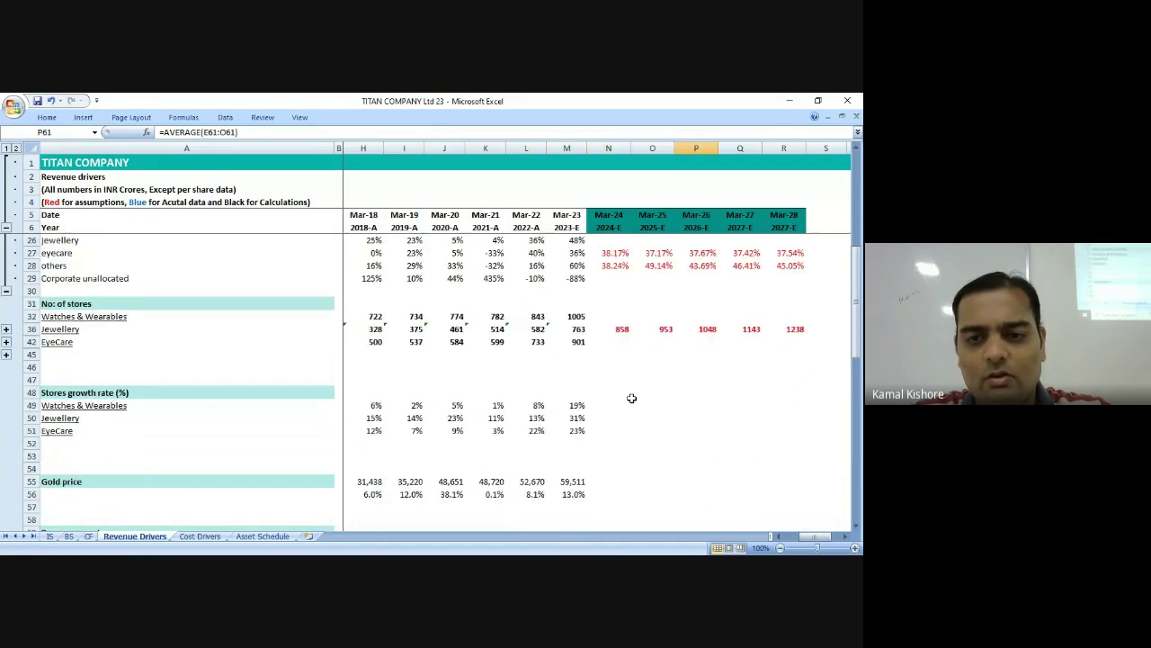
left_click(664, 329)
left_click(826, 317)
scroll(653, 345, "up", 3)
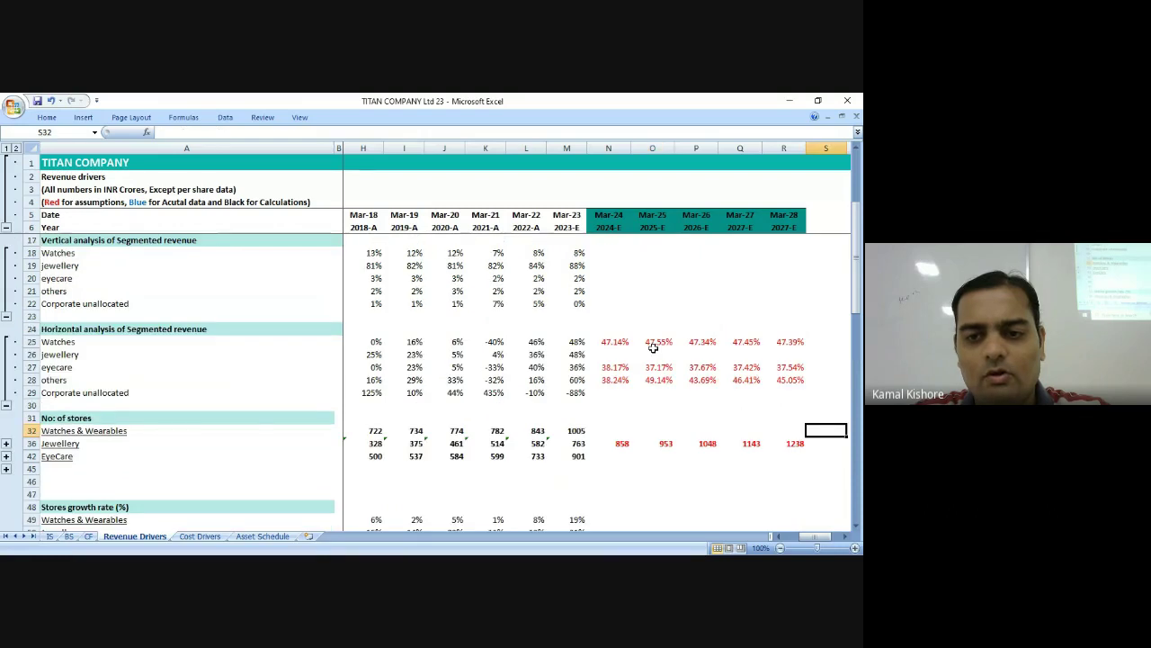
left_click_drag(616, 342, 790, 380)
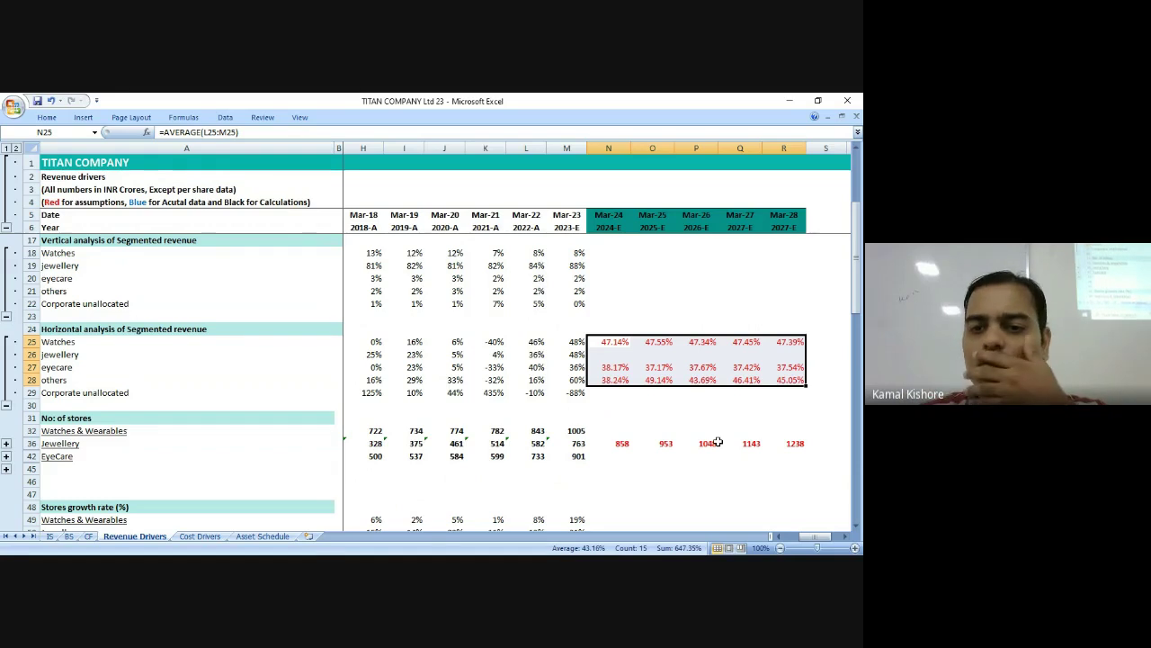
Enter the note "No.of Stores * Per Store Revenue" in N26 across the empty Jewellery growth forecast cells.
left_click(858, 549)
left_click(857, 548)
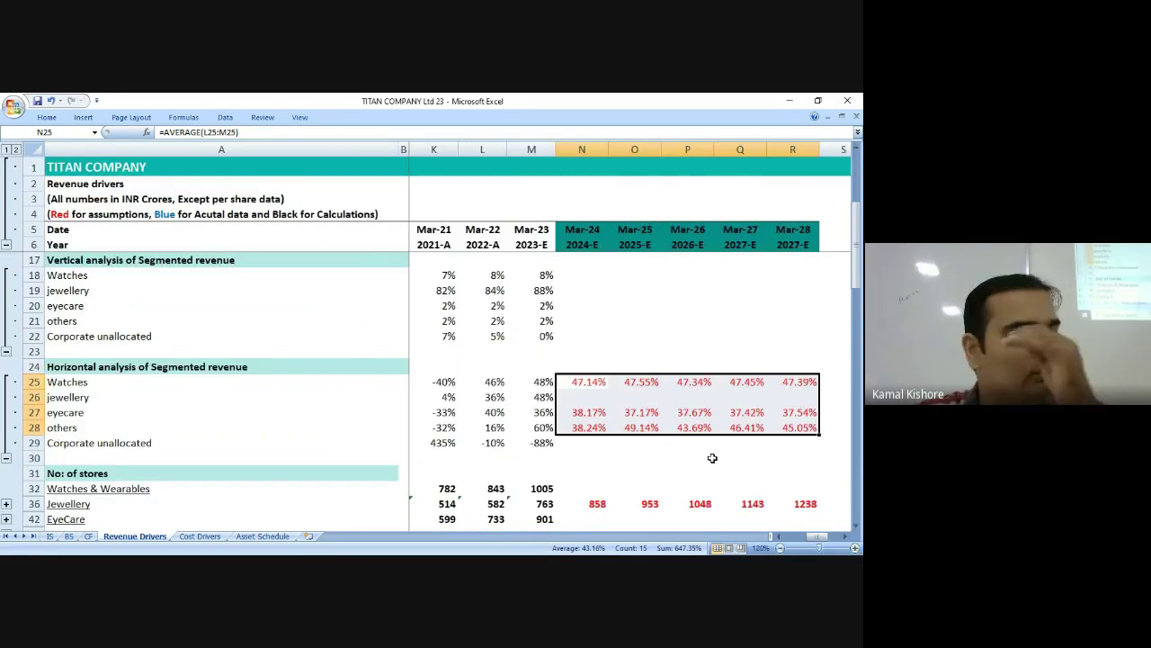
left_click(595, 385)
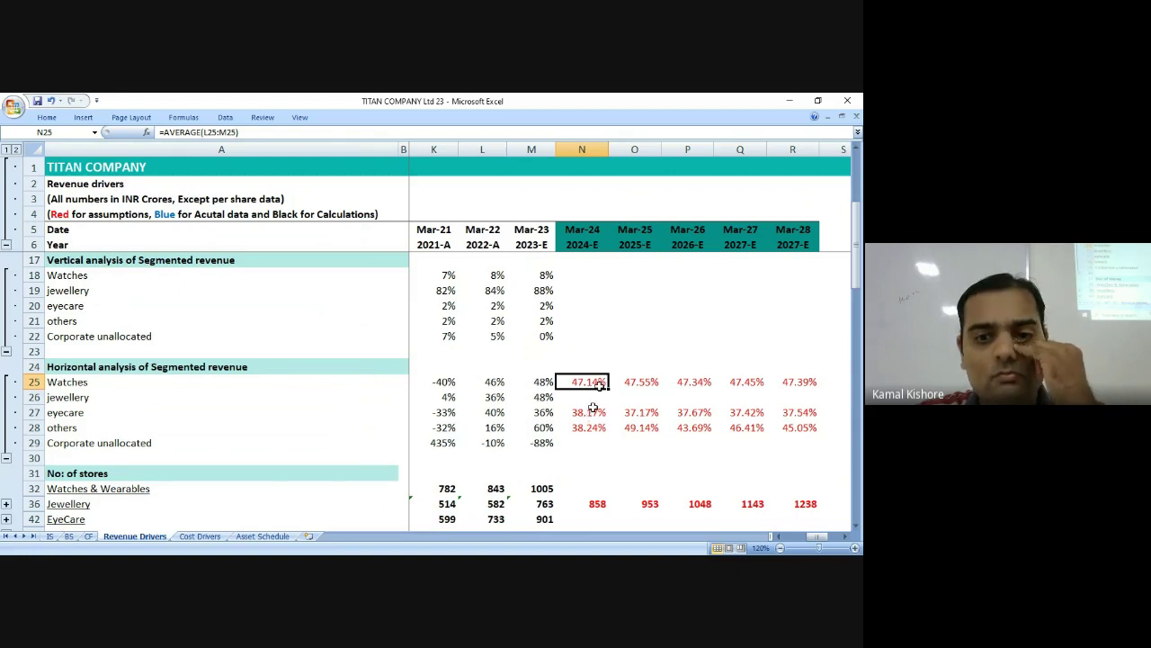
left_click_drag(585, 397, 810, 399)
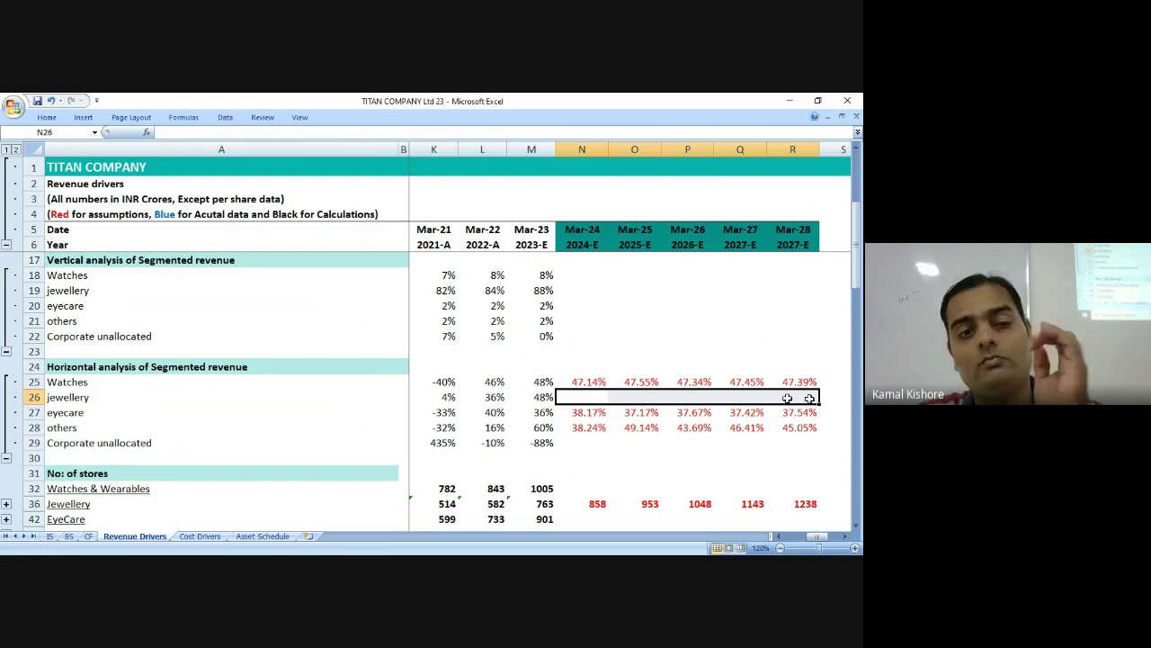
type("No.")
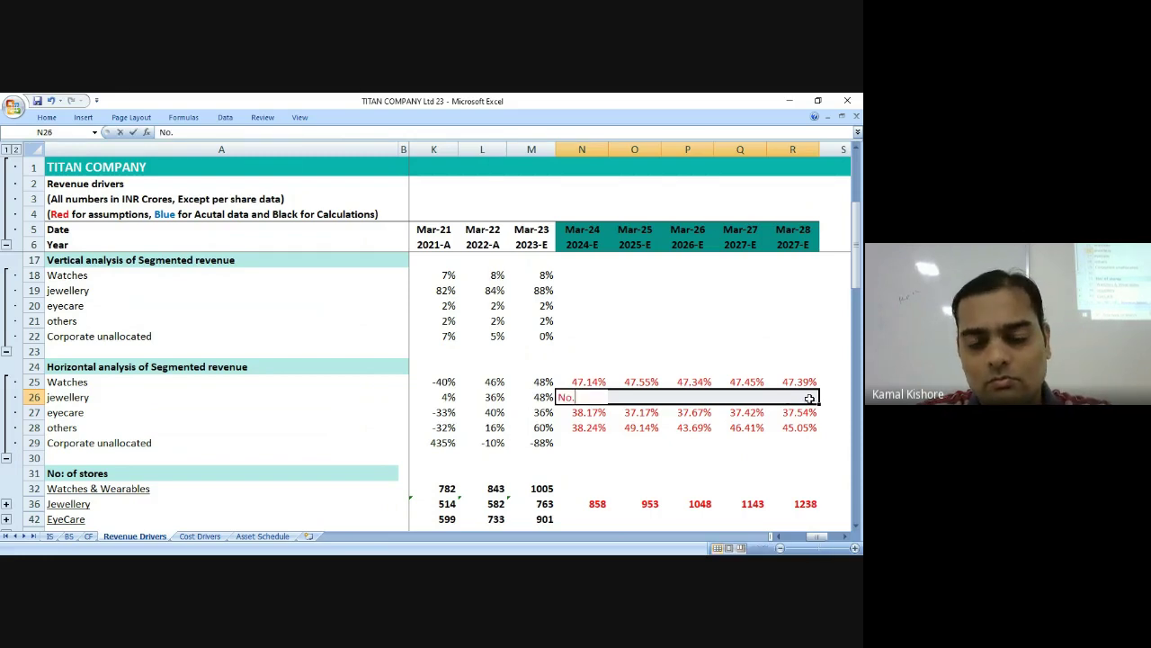
type("of Stores")
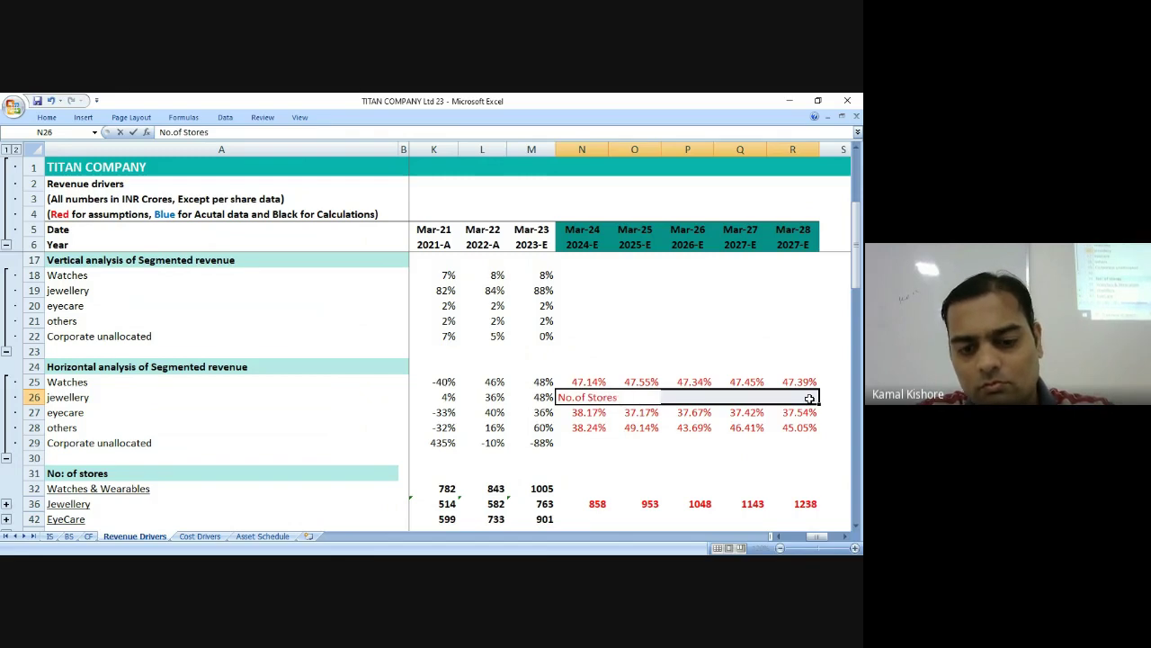
type(" * Pe")
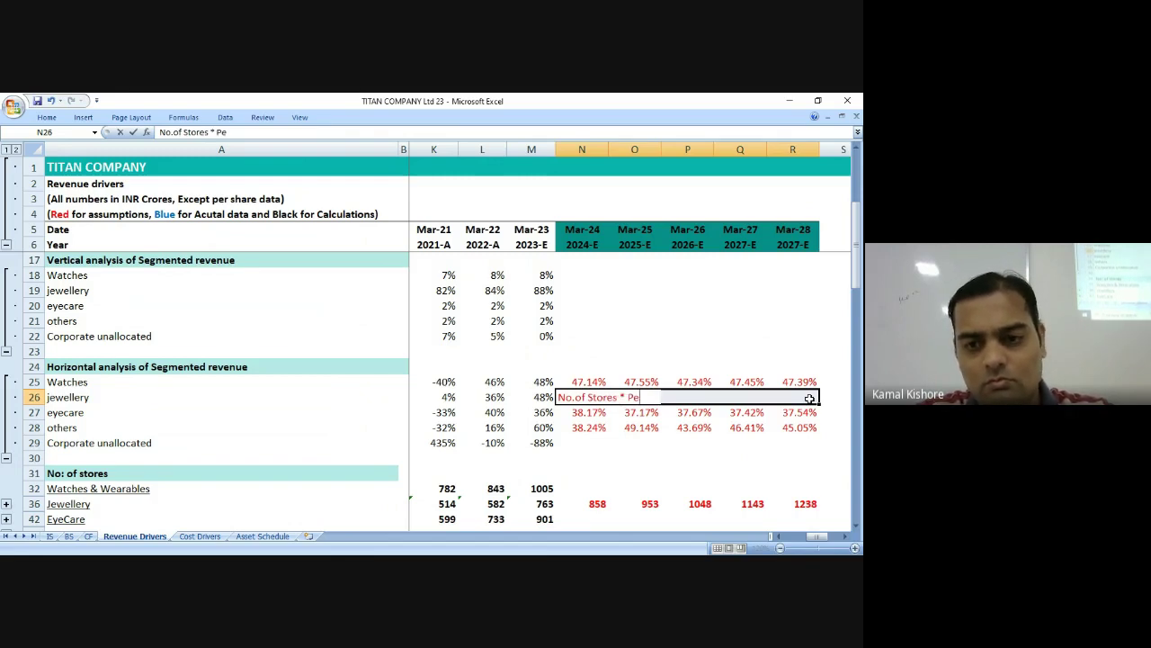
type("r Store")
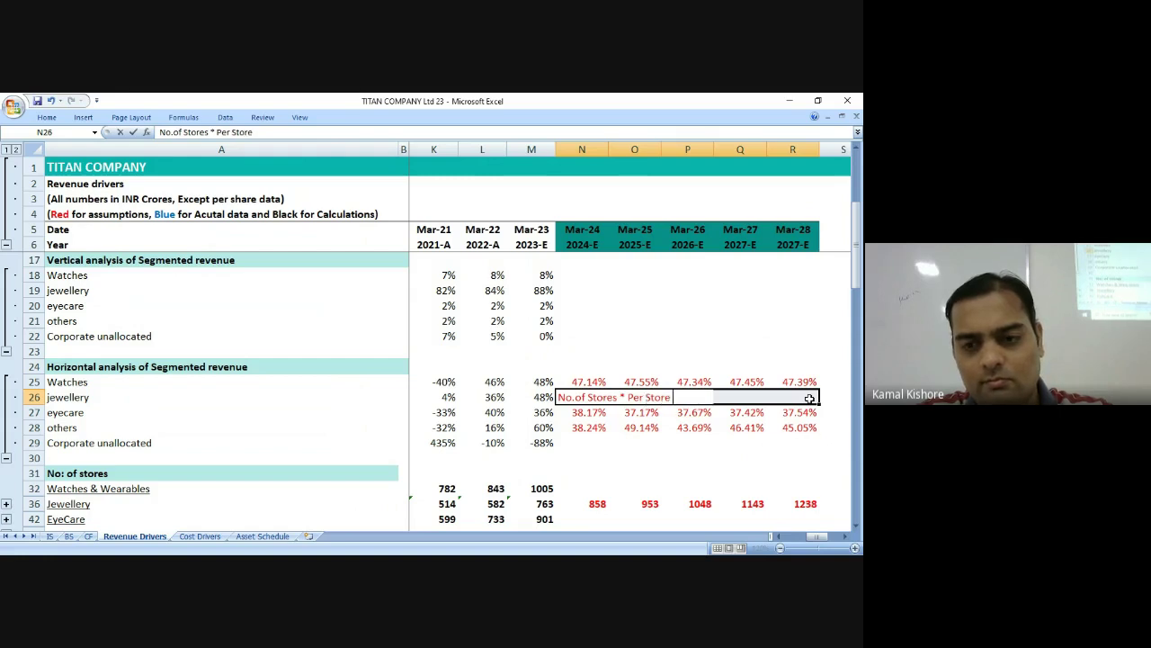
type(" Revenue")
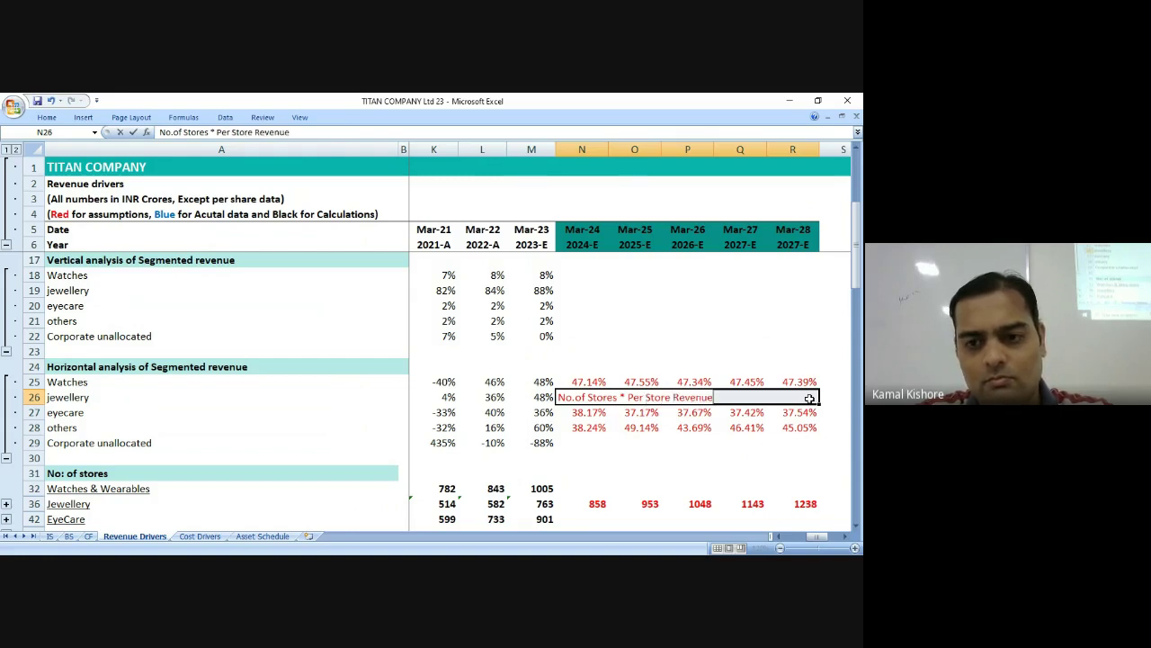
Reword the Jewellery note in N26 to "No.of forecasted Stores * forecasted Per Store Revenue".
left_click(589, 397)
type("forecasted Stores")
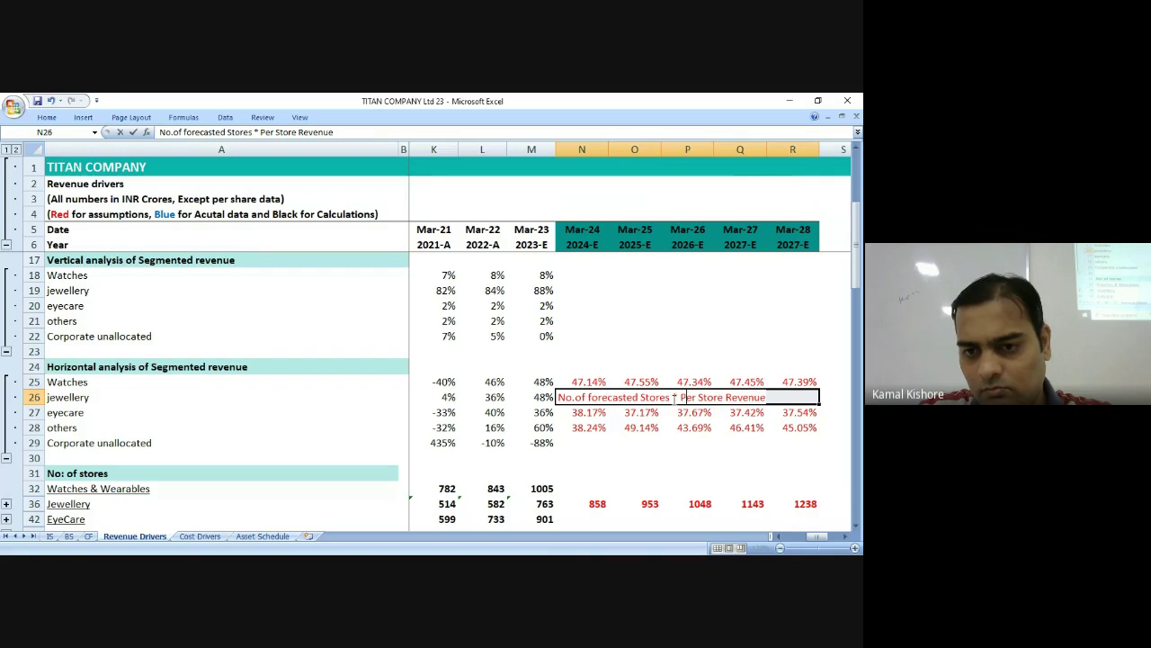
type(" * ")
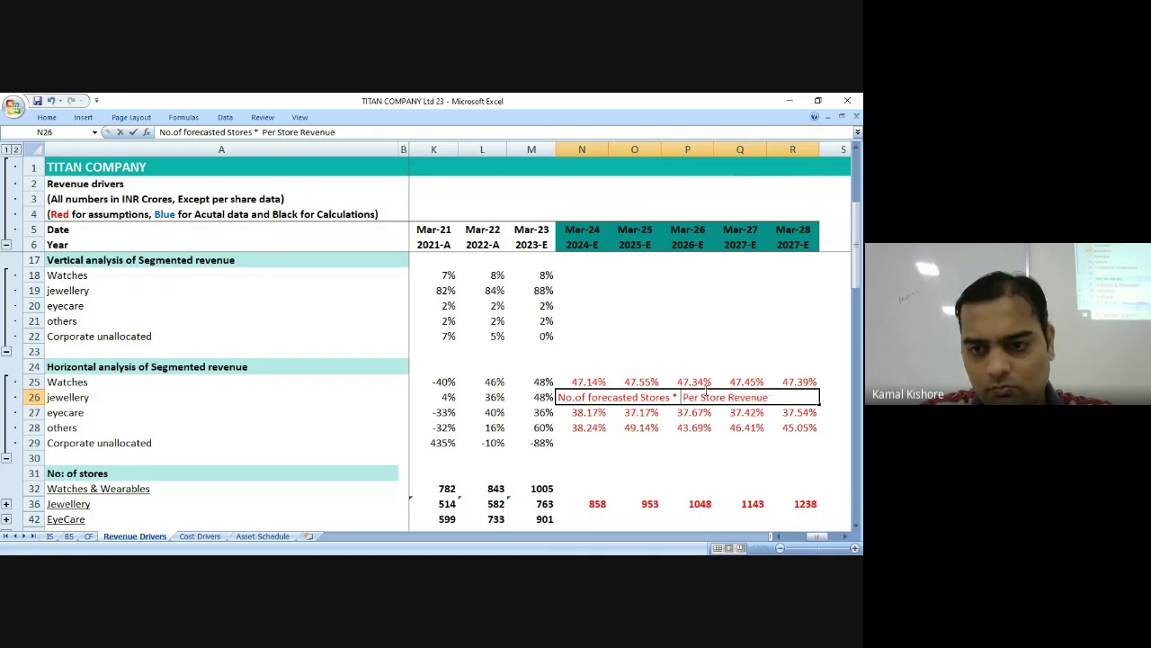
type("forecasted")
key("Tab")
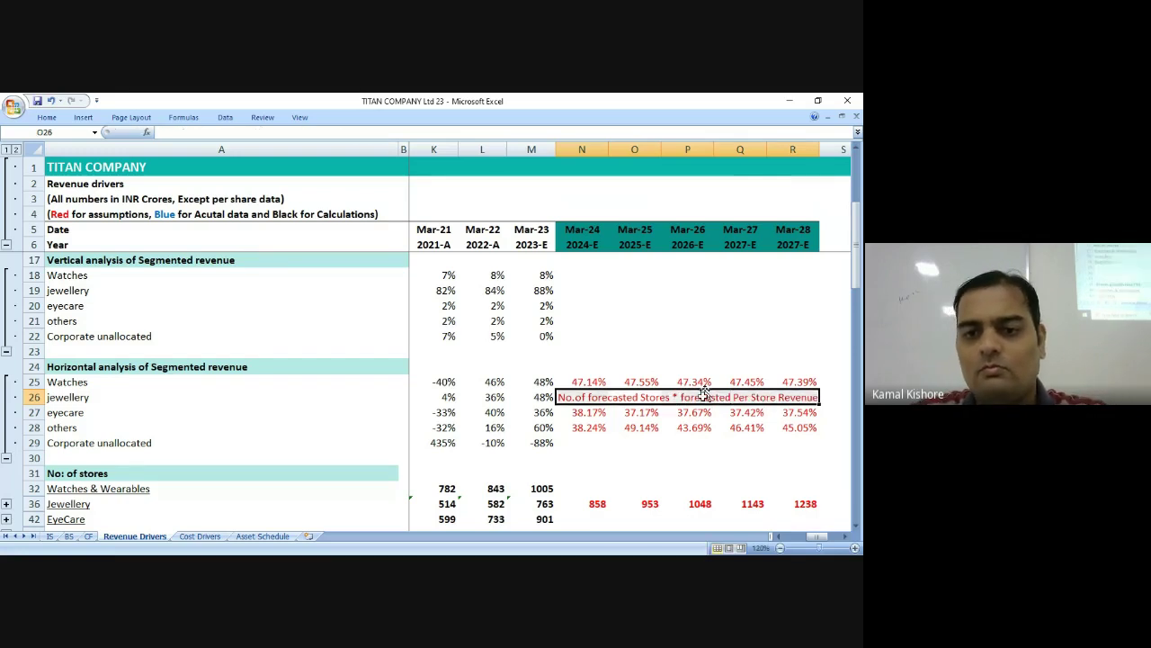
scroll(702, 412, "down", 2)
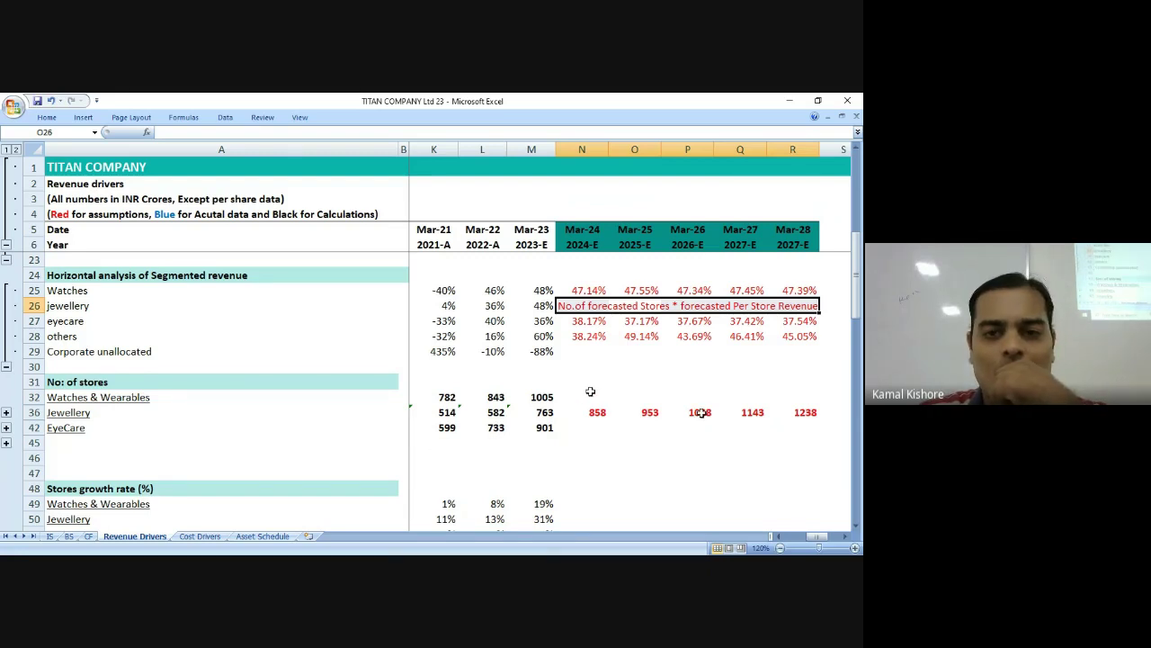
scroll(590, 391, "up", 5)
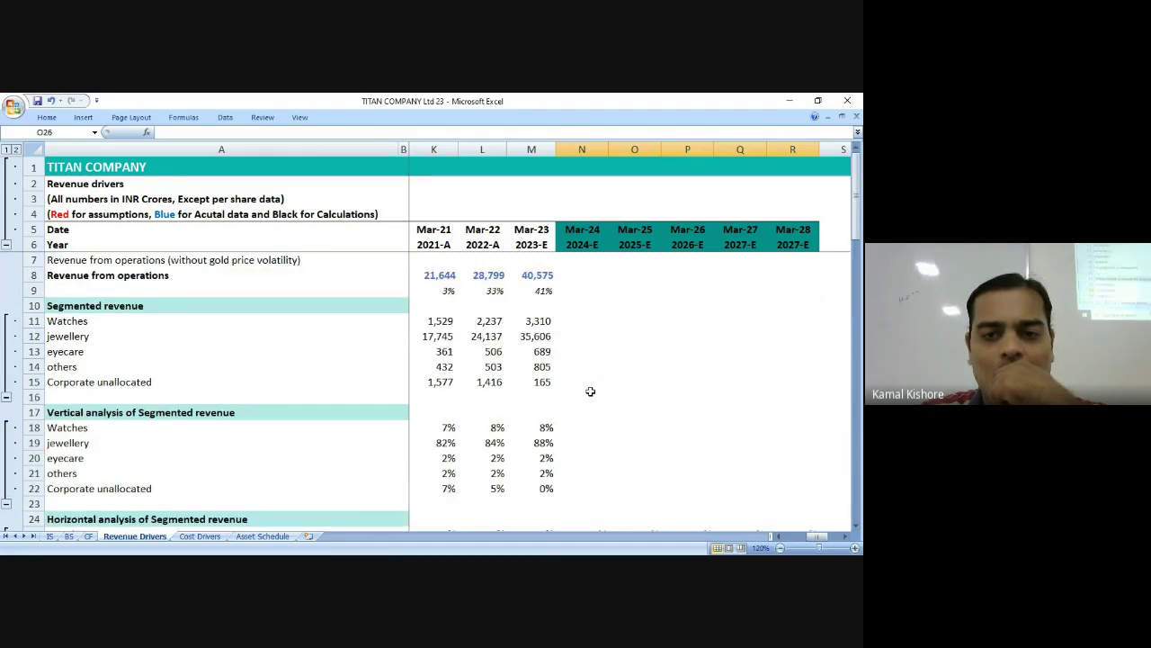
scroll(590, 391, "down", 3)
scroll(590, 391, "down", 2)
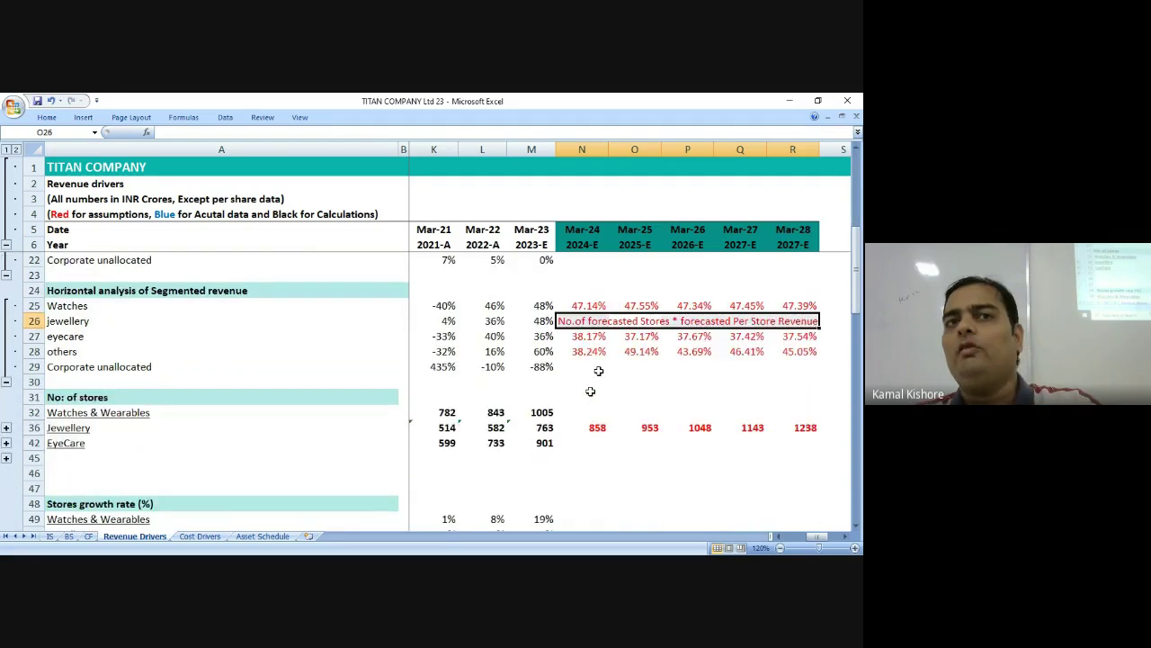
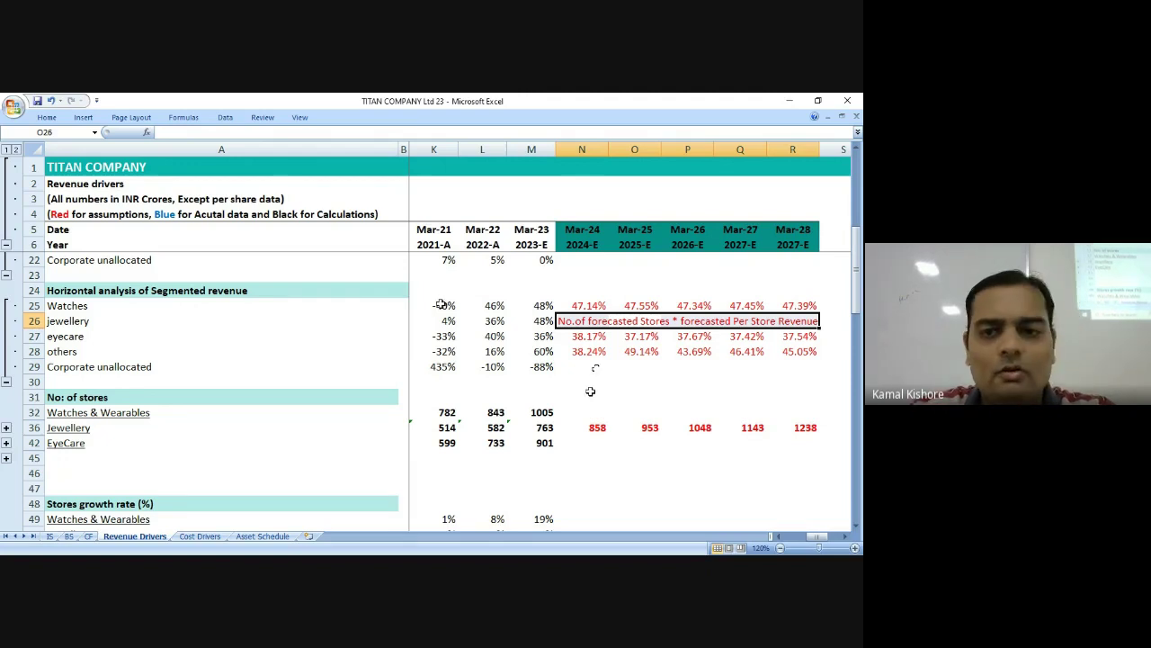
Calculate the Mar-24 Watches segment revenue in N11 with =M11*(1+N25).
scroll(590, 391, "up", 4)
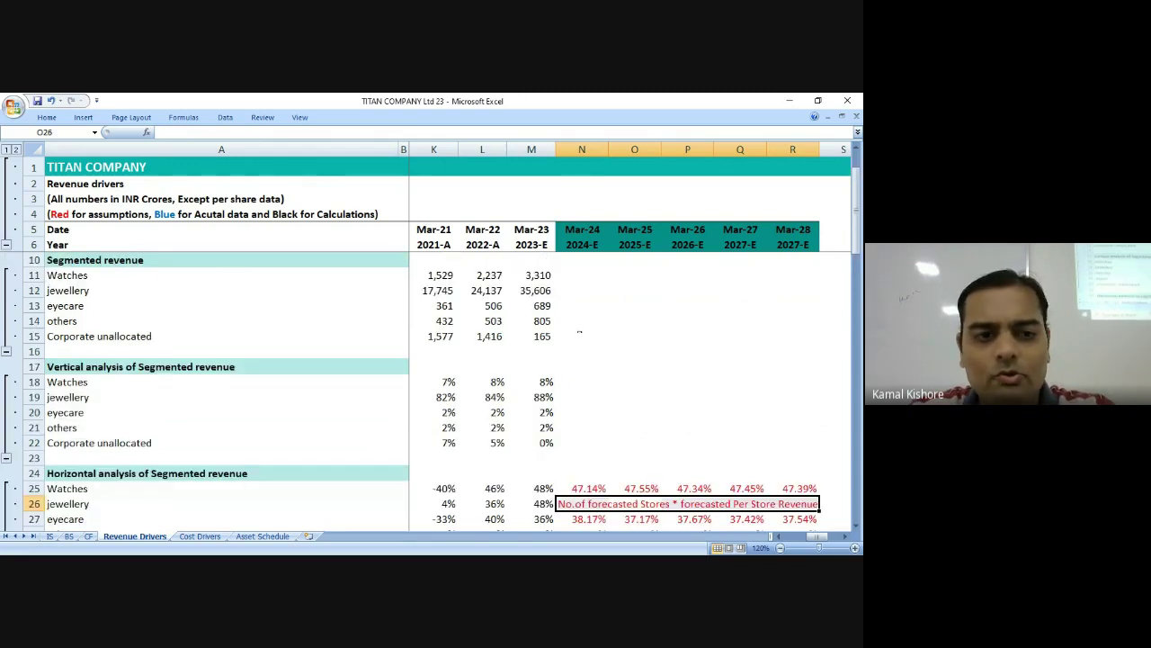
scroll(579, 328, "up", 1)
left_click(580, 324)
type("=")
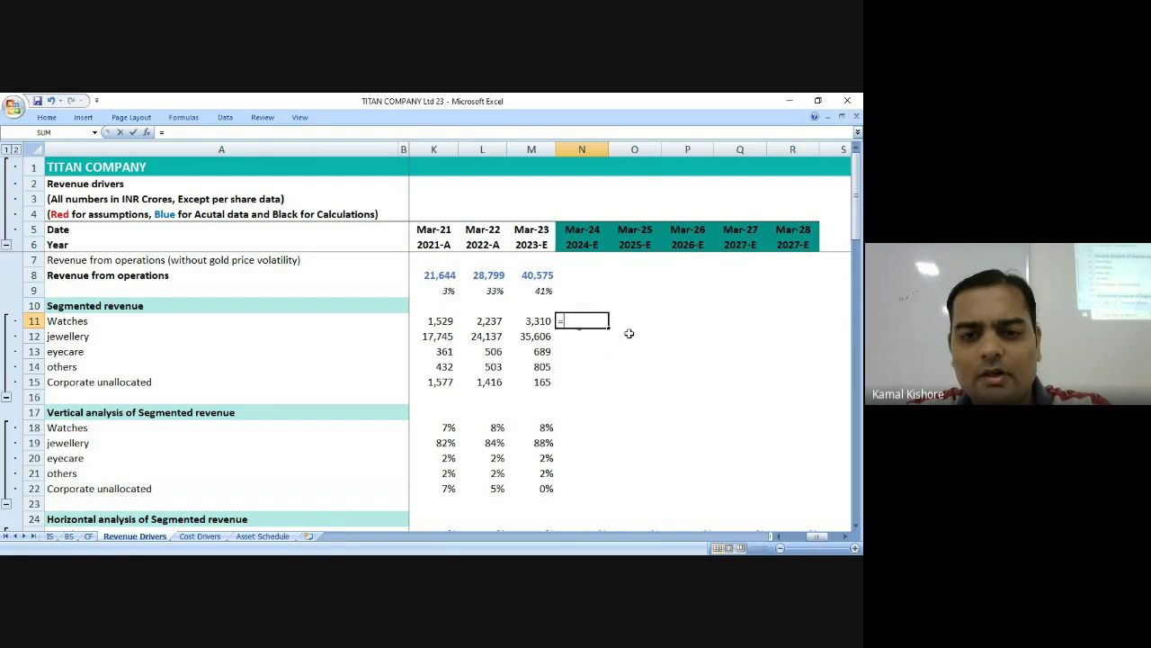
scroll(629, 332, "down", 4)
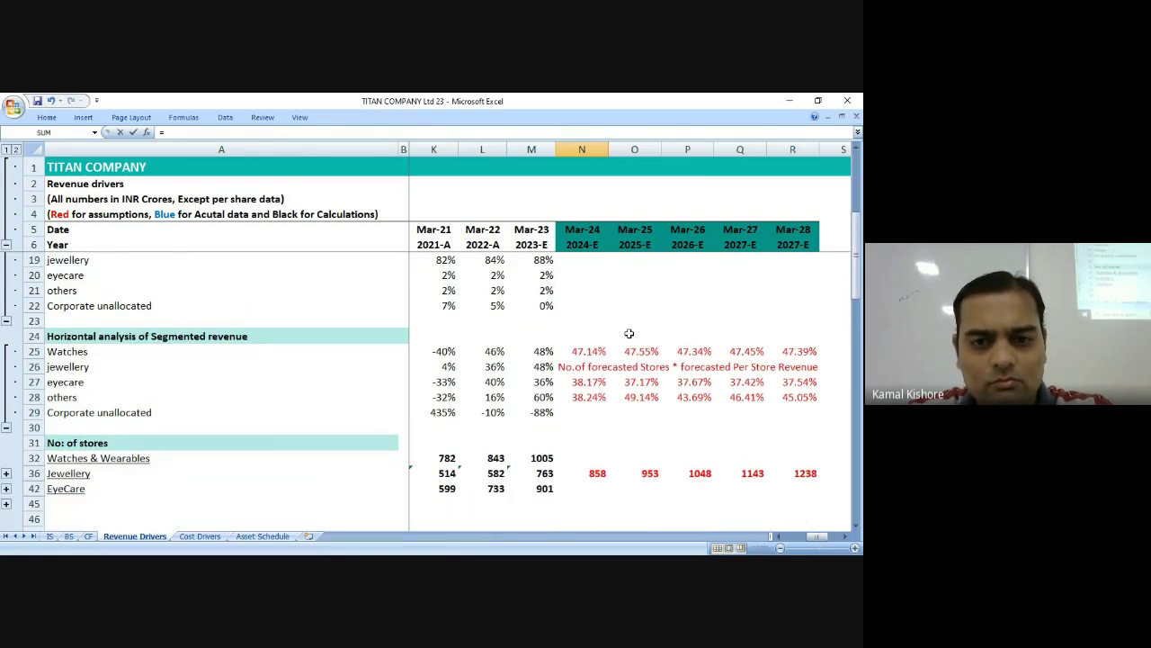
scroll(629, 334, "up", 3)
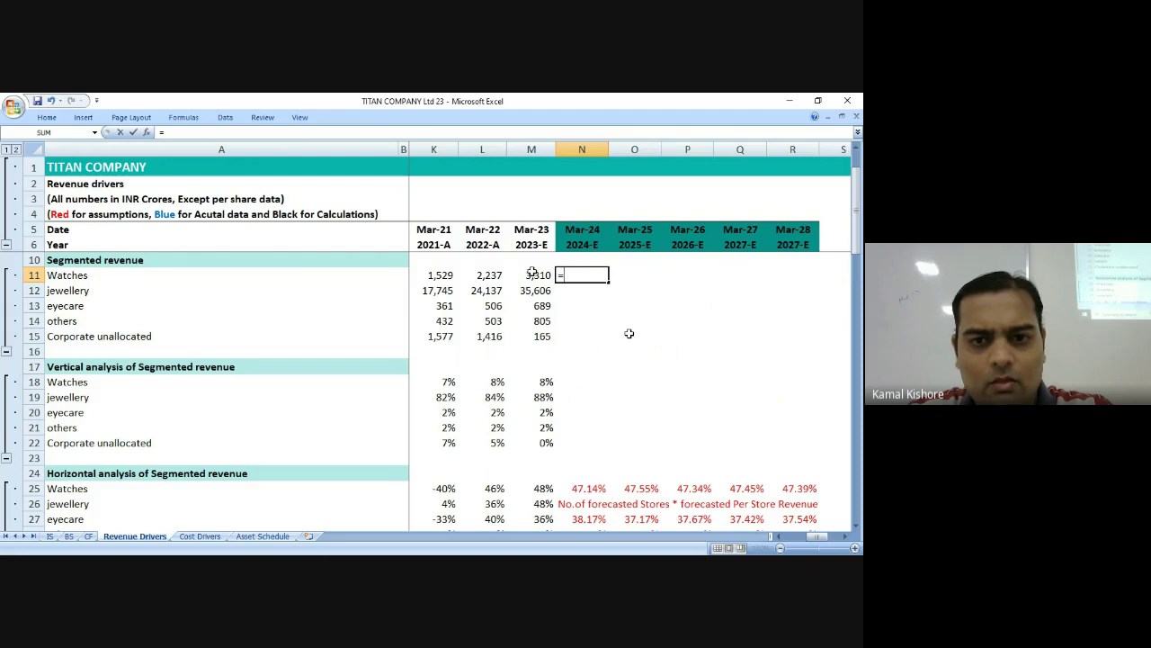
left_click(531, 275)
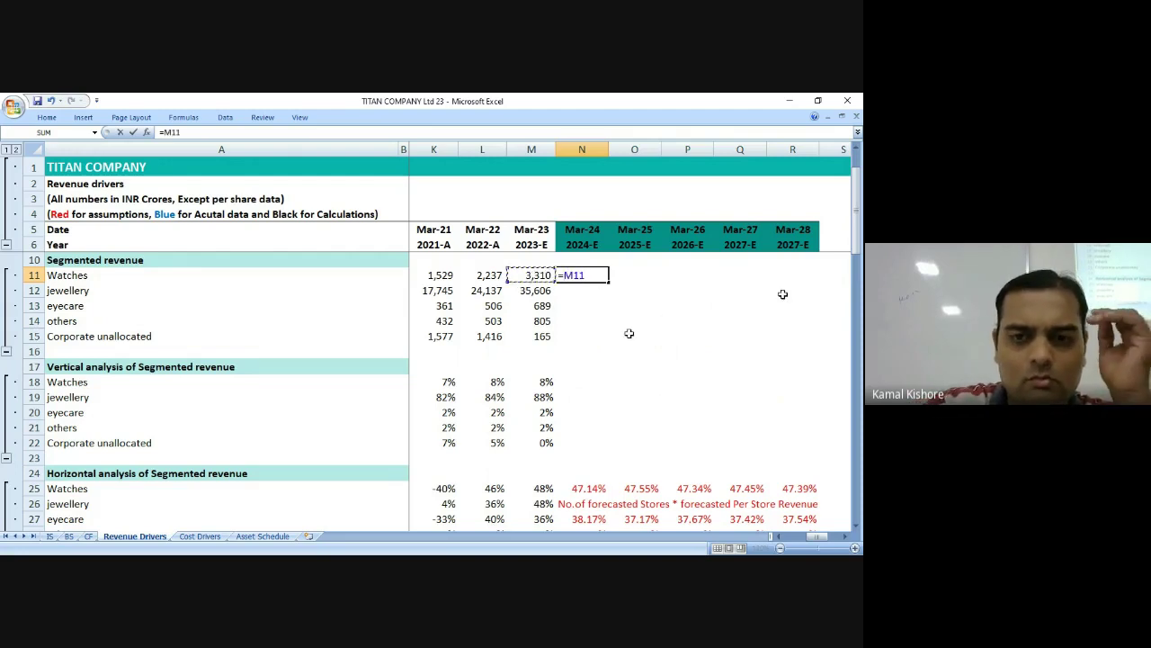
type("*")
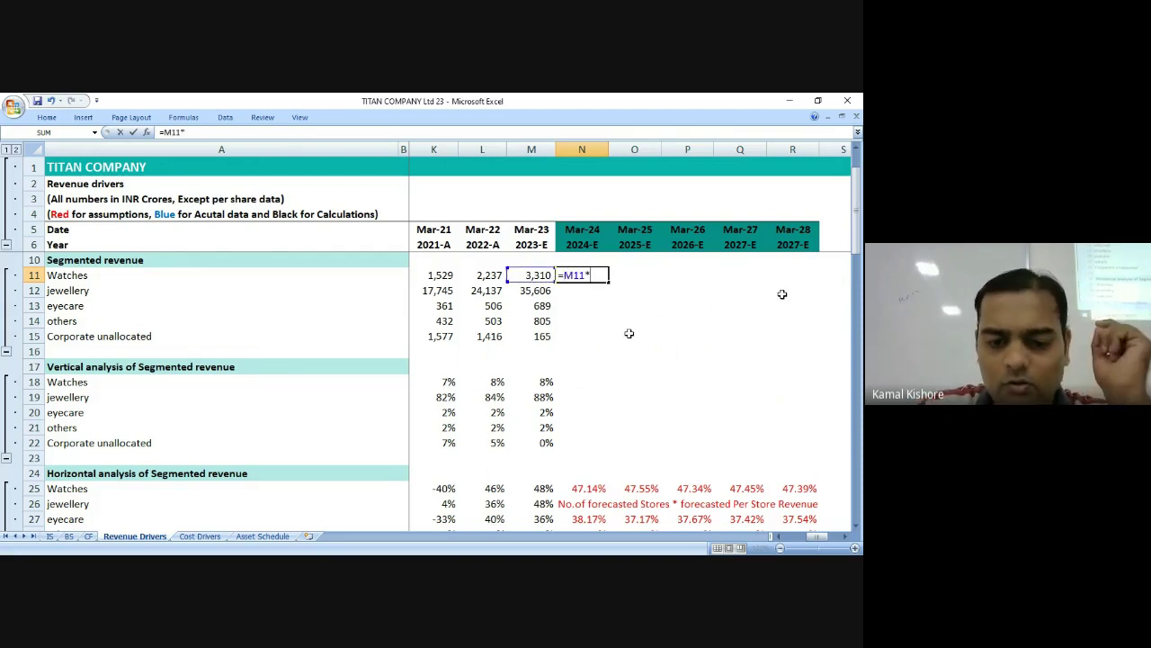
type("(1+")
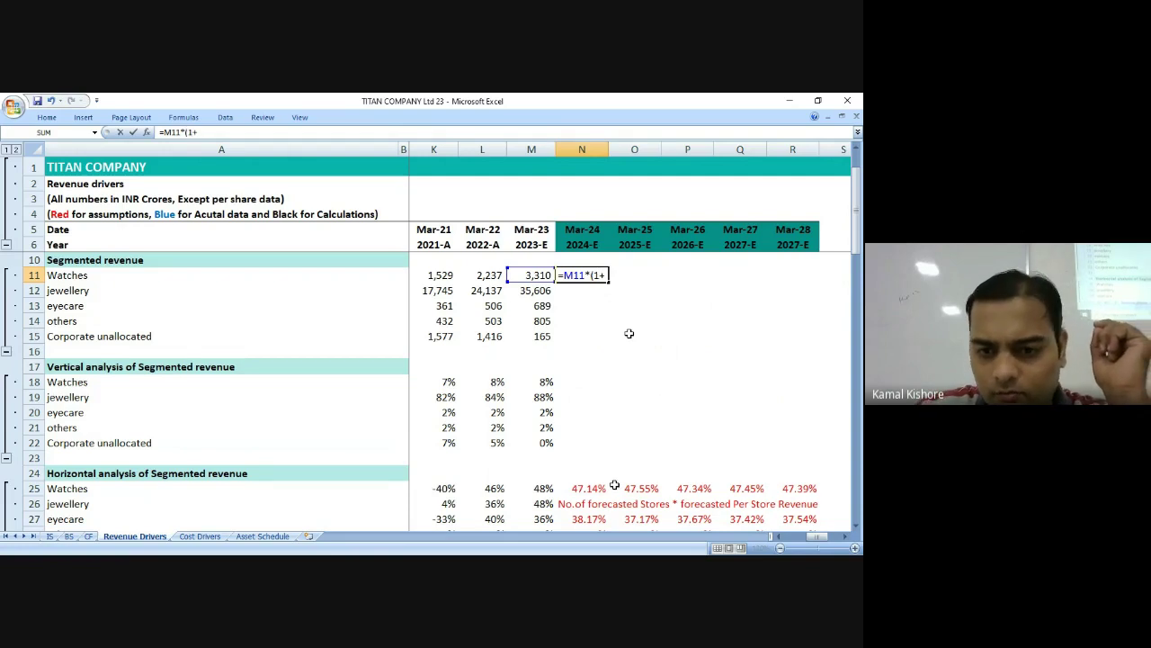
left_click(597, 488)
type(")")
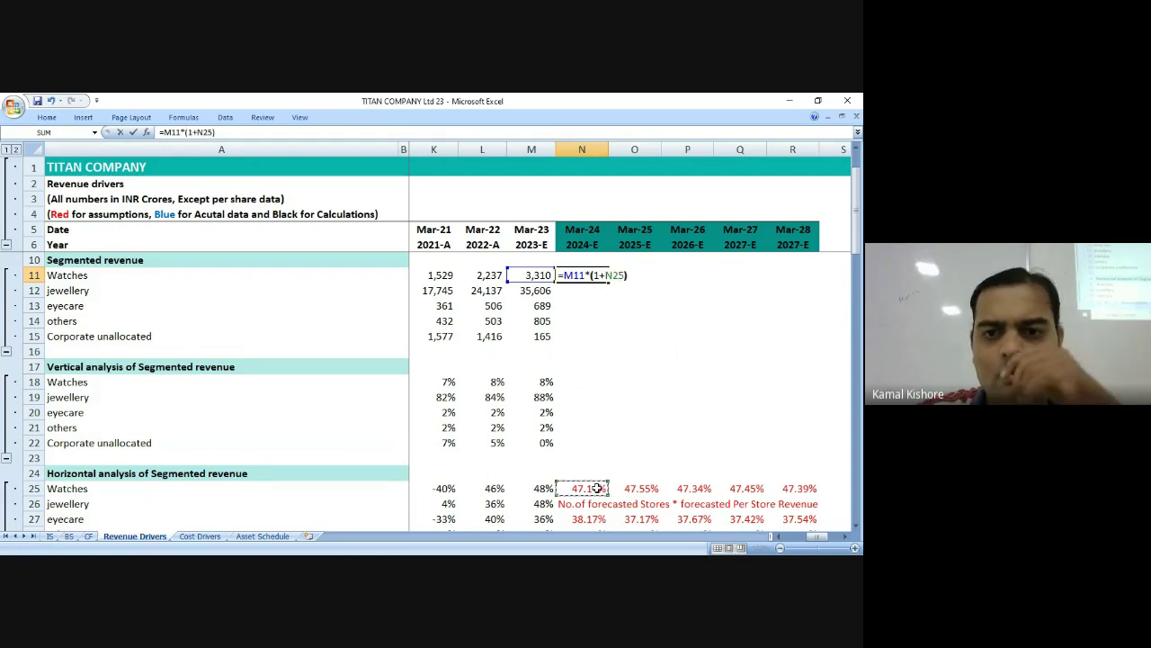
key("Return")
key("Up")
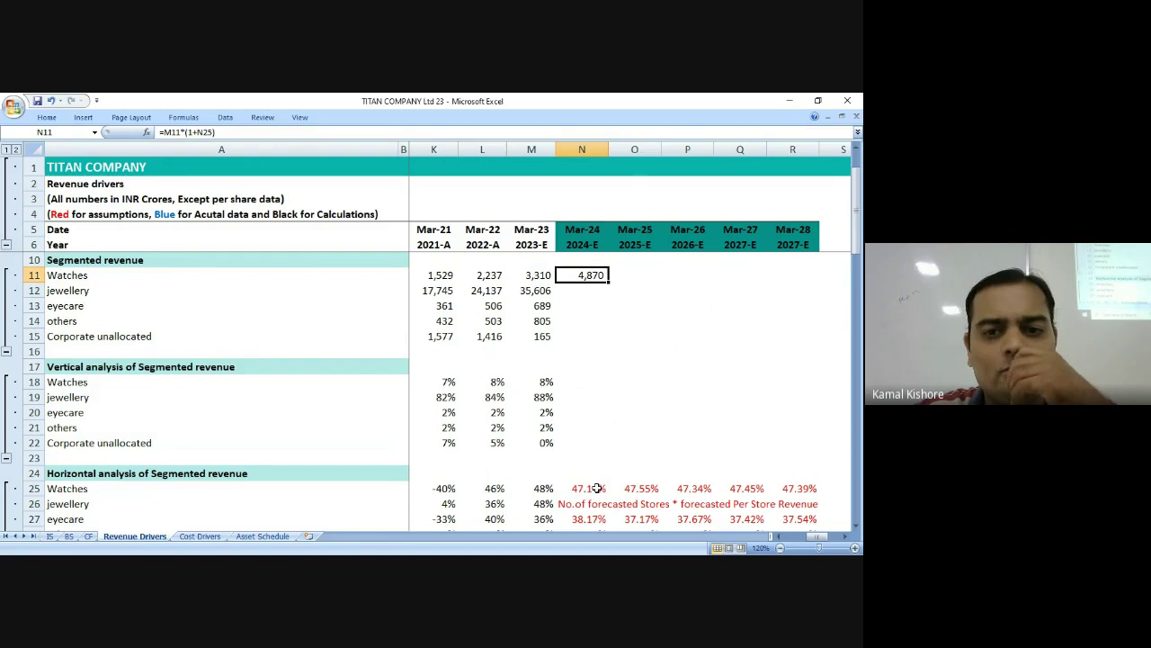
Extend the Watches revenue formula from N11 across O11:R11 for Mar-25 to Mar-28.
key("Right")
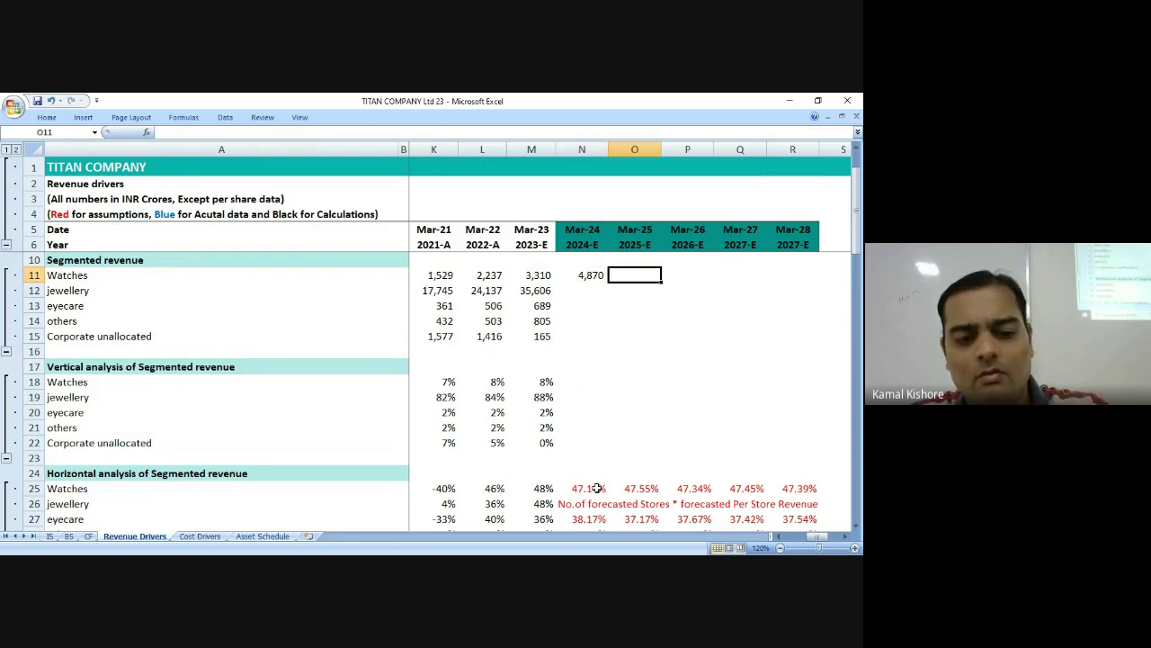
key("ctrl+r")
key("Right")
key("ctrl+r")
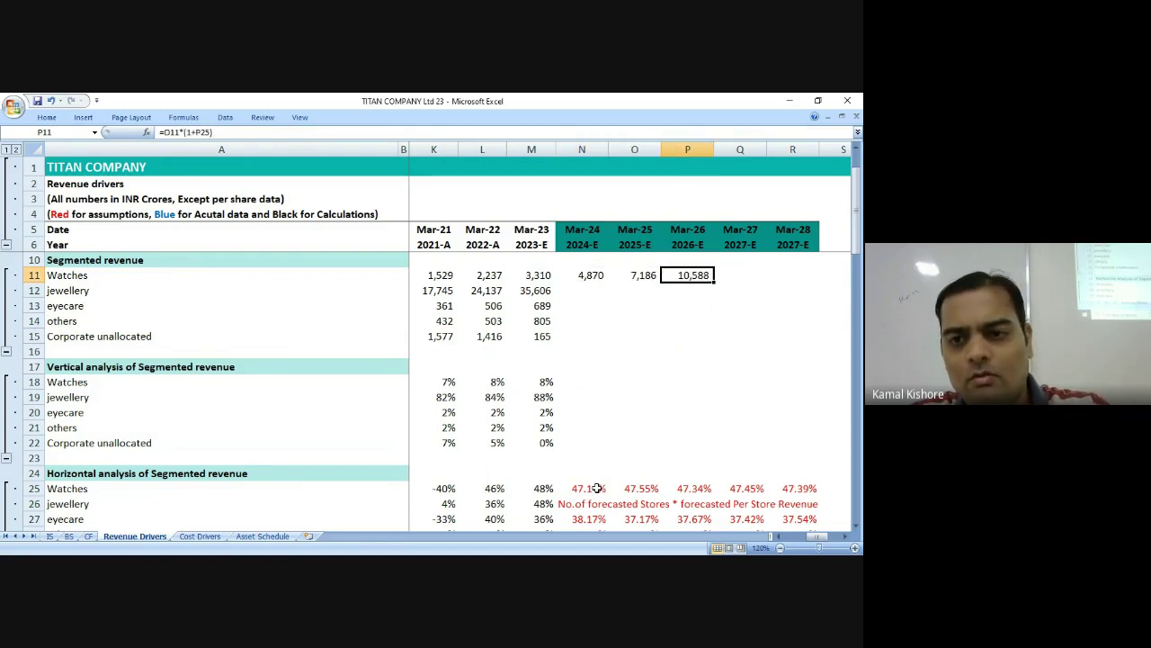
key("Right")
key("ctrl+r")
key("Right")
key("ctrl+r")
Calculate the Mar-24 Jewellery segment revenue in N12 with =N36*N61, forecast store count times revenue per store.
key("Down")
key("Left")
key("Left")
key("Left")
key("Left")
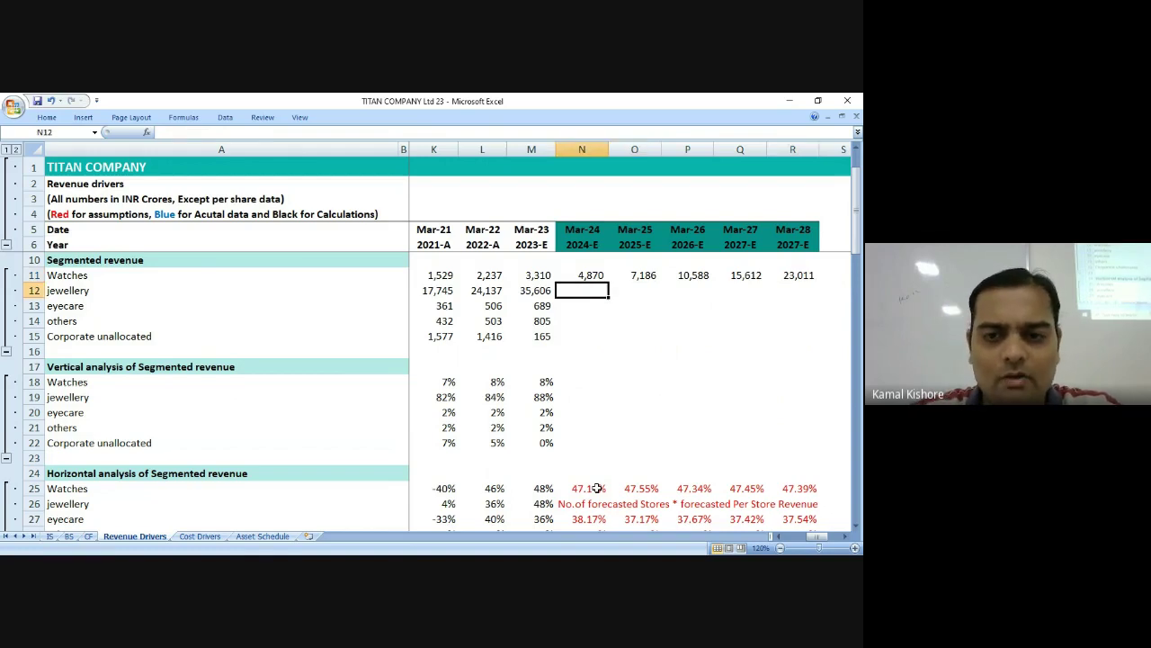
type("=")
scroll(598, 490, "down", 5)
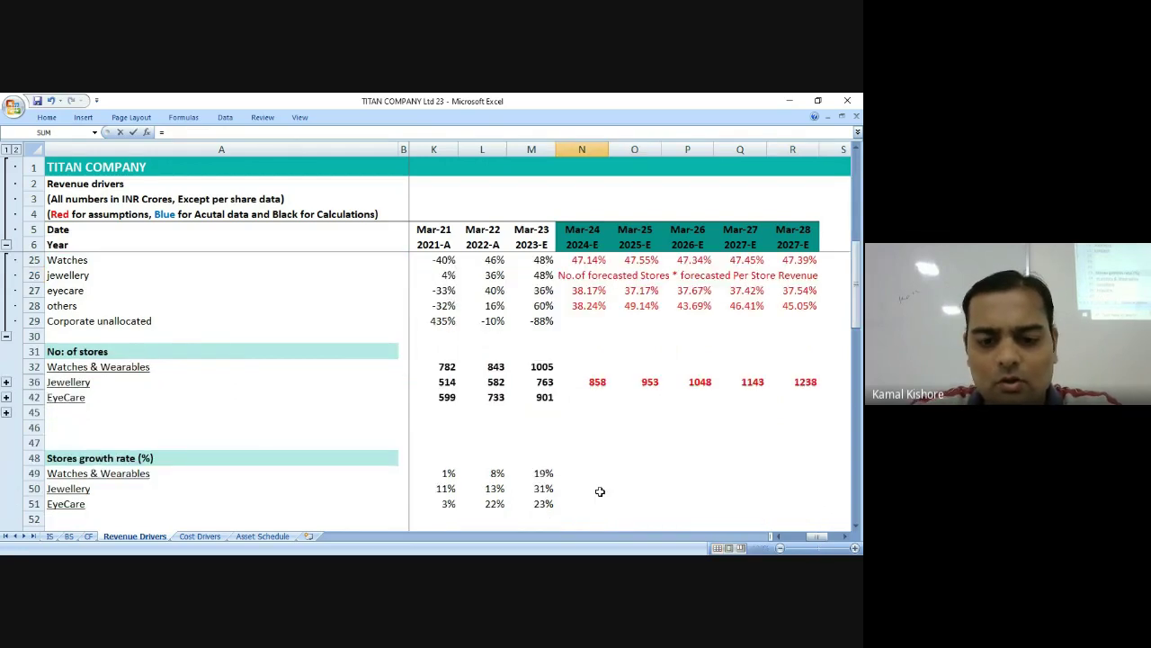
left_click(585, 379)
scroll(584, 379, "down", 2)
type("*")
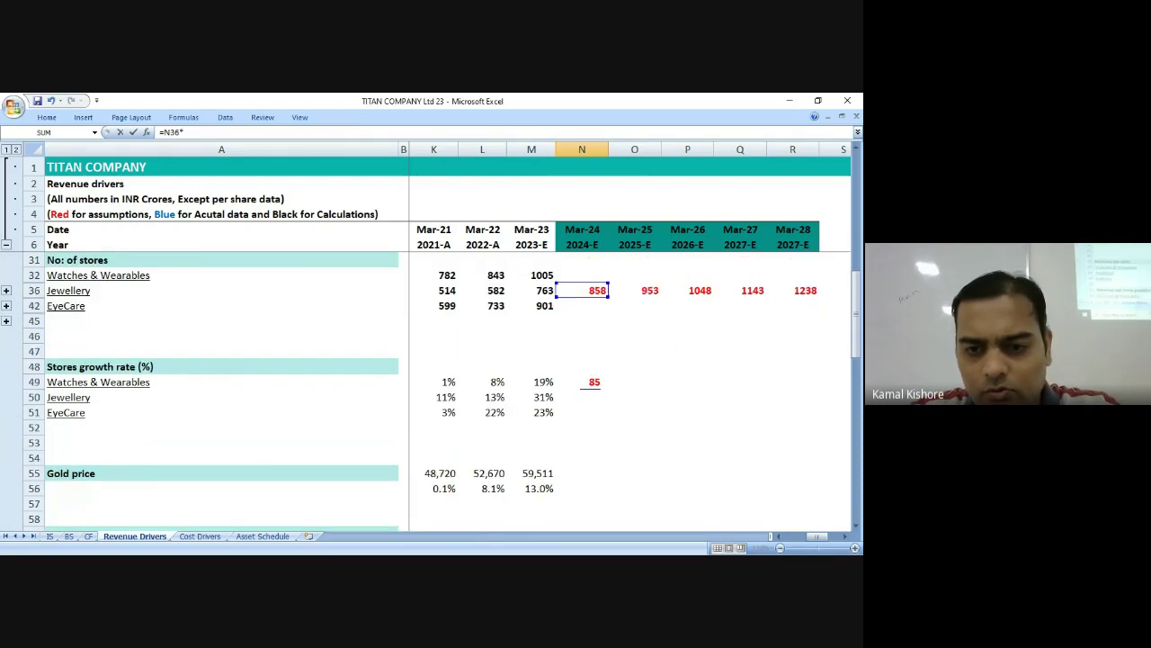
scroll(589, 387, "down", 2)
left_click(589, 458)
key("Return")
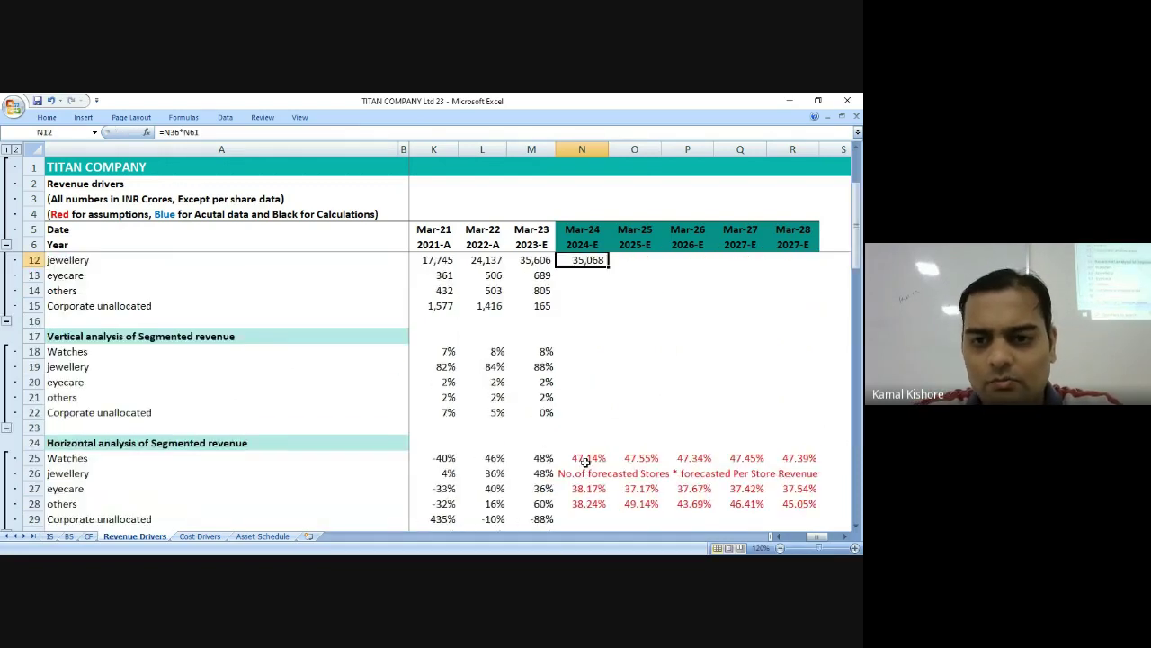
Fill the Jewellery revenue formula from N12 across to R12 for the remaining forecast years.
scroll(585, 461, "up", 1)
key("Up")
key("Up")
key("Down")
key("Down")
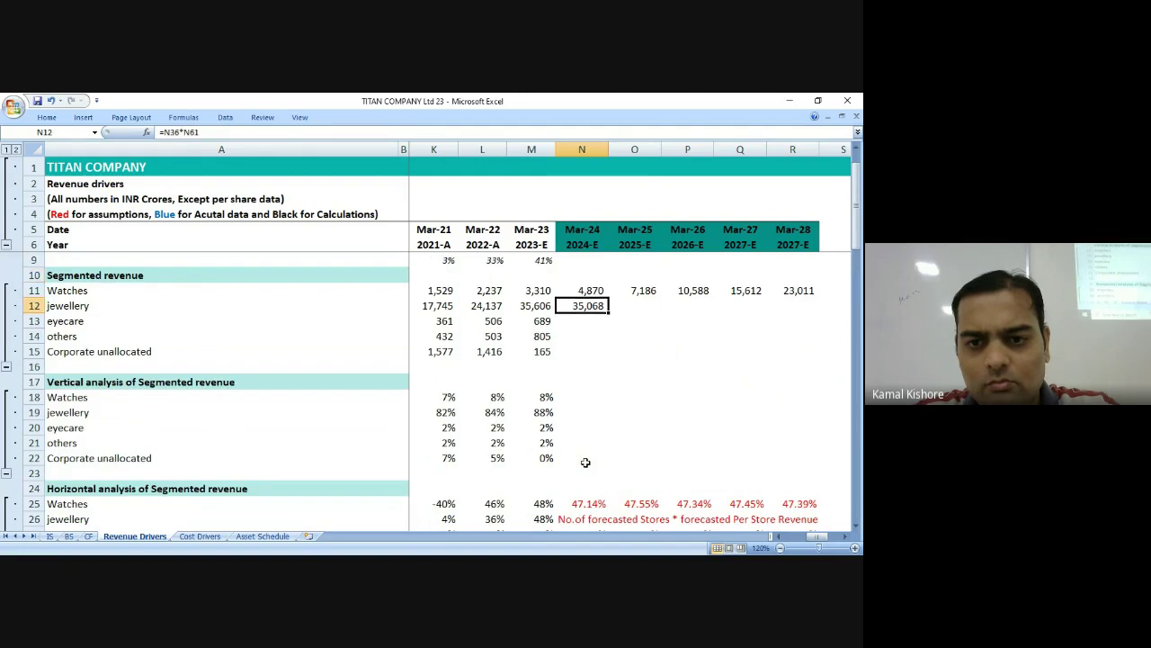
key("shift+Right")
key("shift+Right")
key("shift+Right")
key("shift+Right")
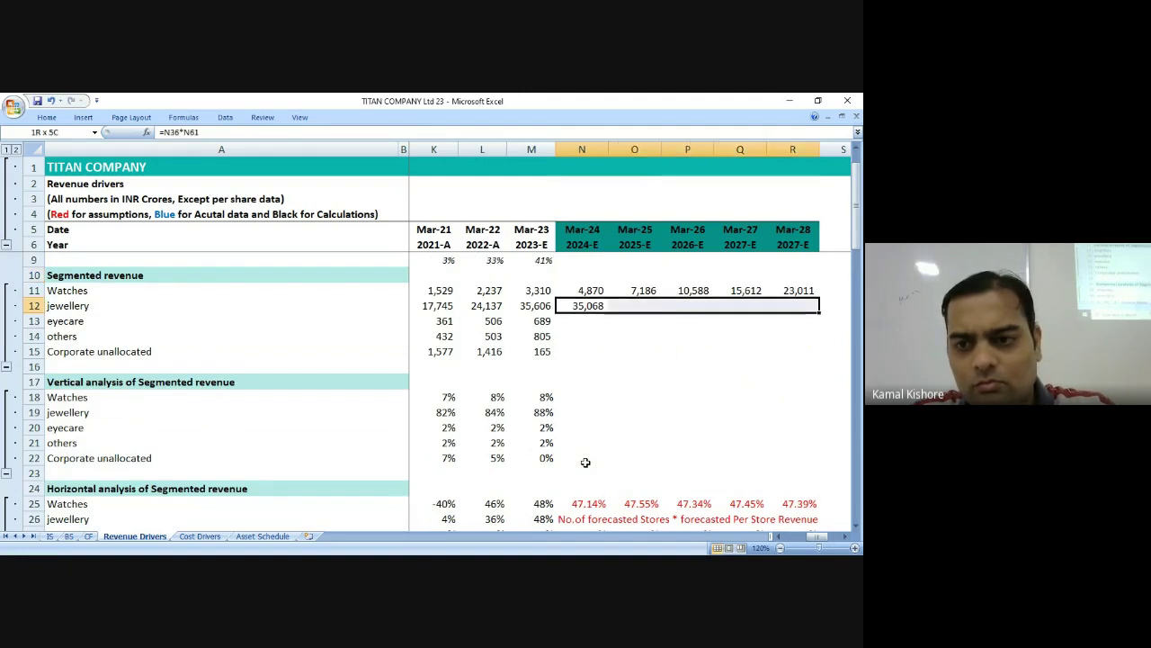
key("ctrl+r")
Copy the growth-based Watches revenue formula from N11 into N13 for the Mar-24 eyecare revenue.
key("Down")
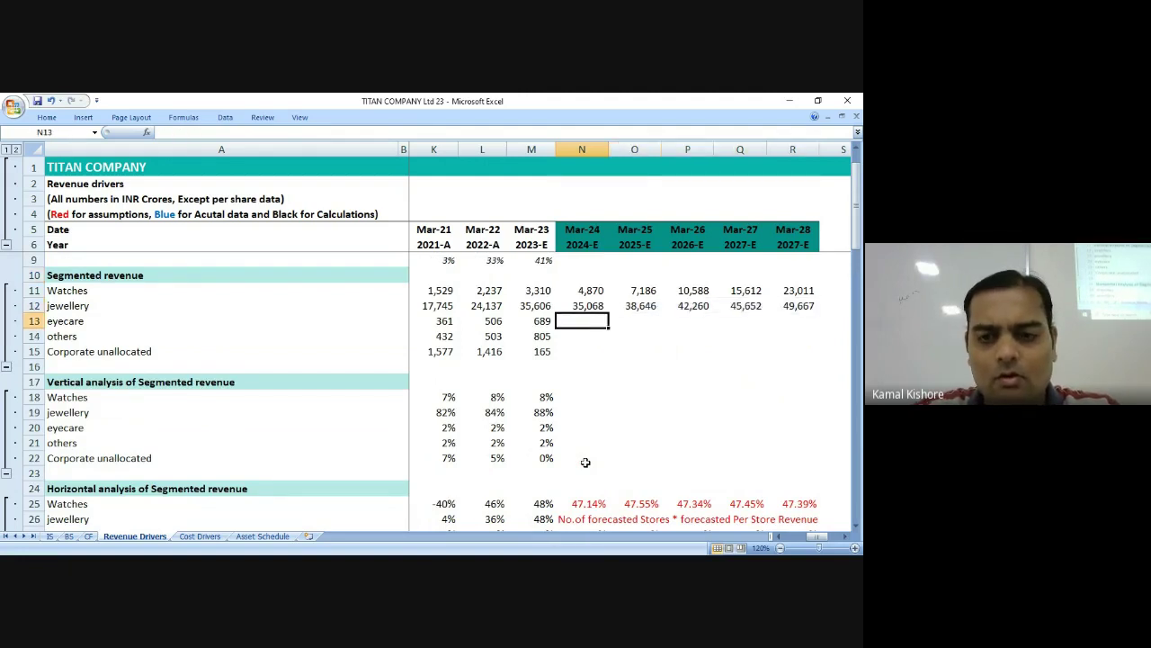
key("Up")
key("Down")
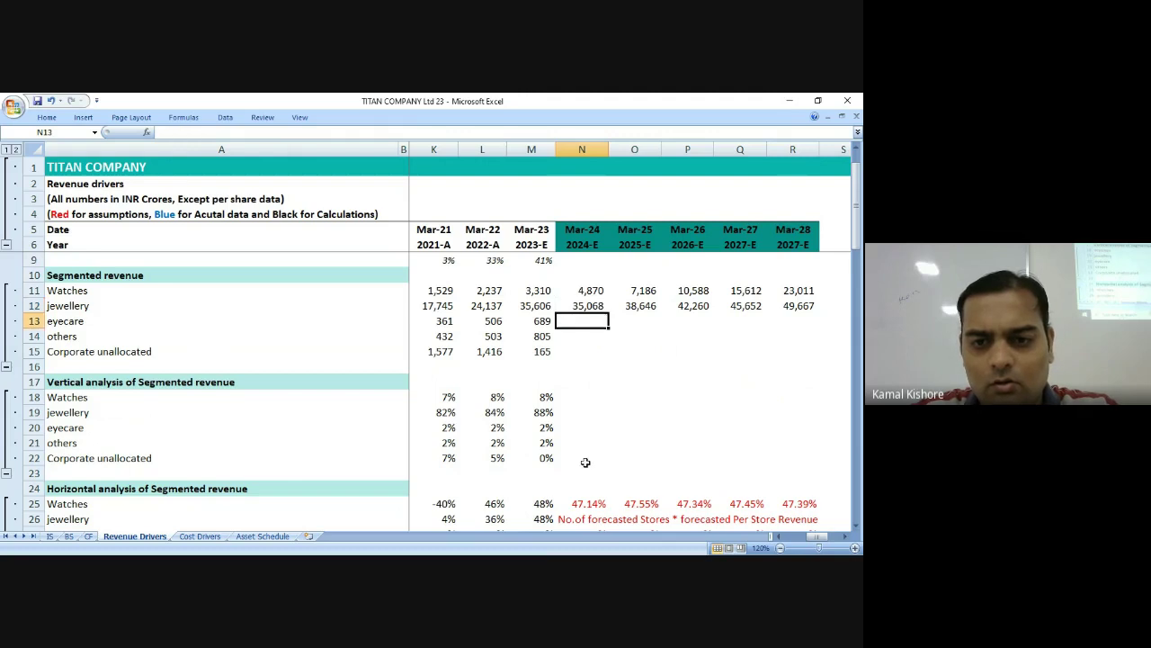
key("Up")
key("Up")
key("ctrl+c")
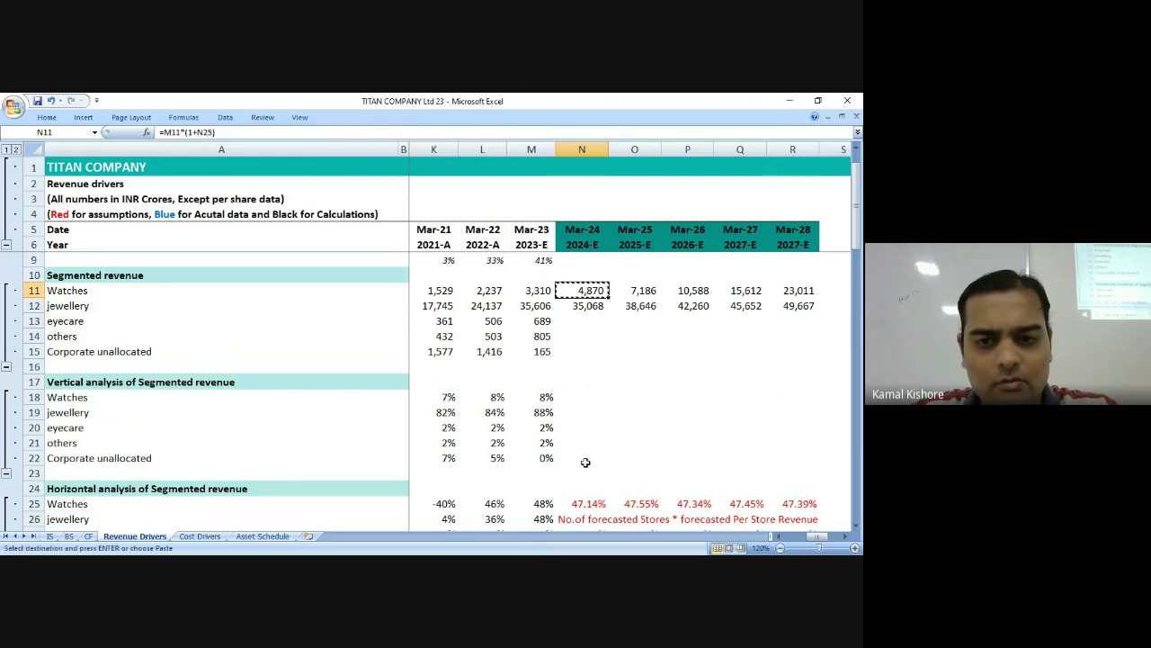
key("Down")
key("Down")
key("ctrl+v")
Copy the Watches revenue formulas from O11:R11 into O13:R13 to forecast eyecare revenue for Mar-25 to Mar-28.
key("Right")
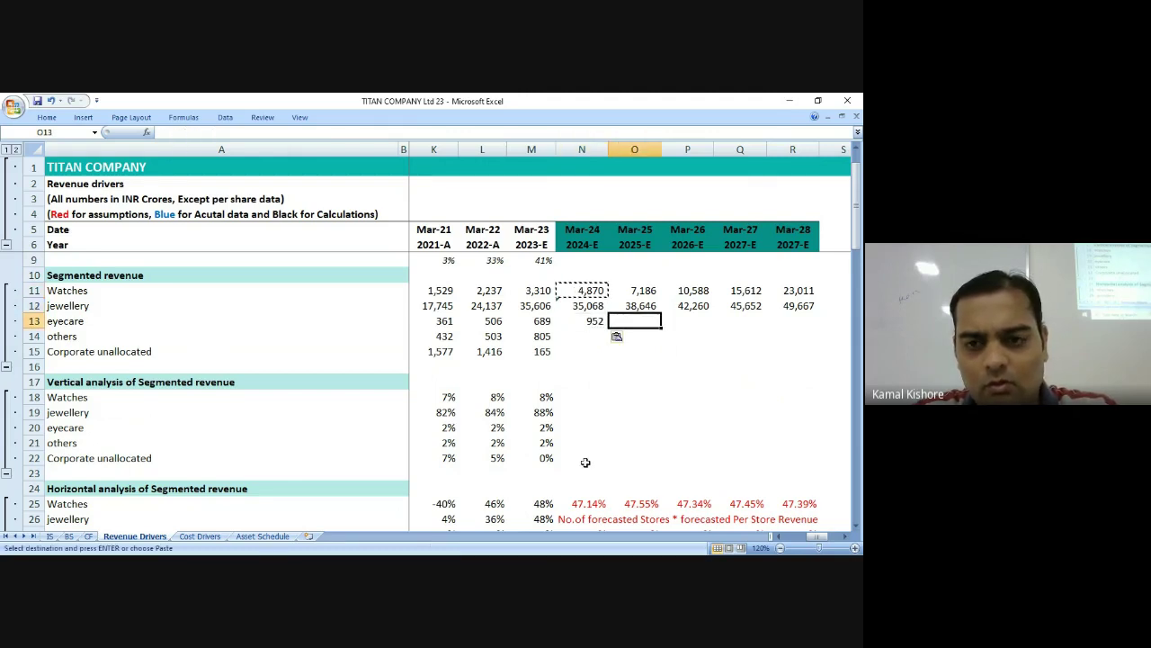
key("Up")
key("Up")
key("ctrl+shift+Right")
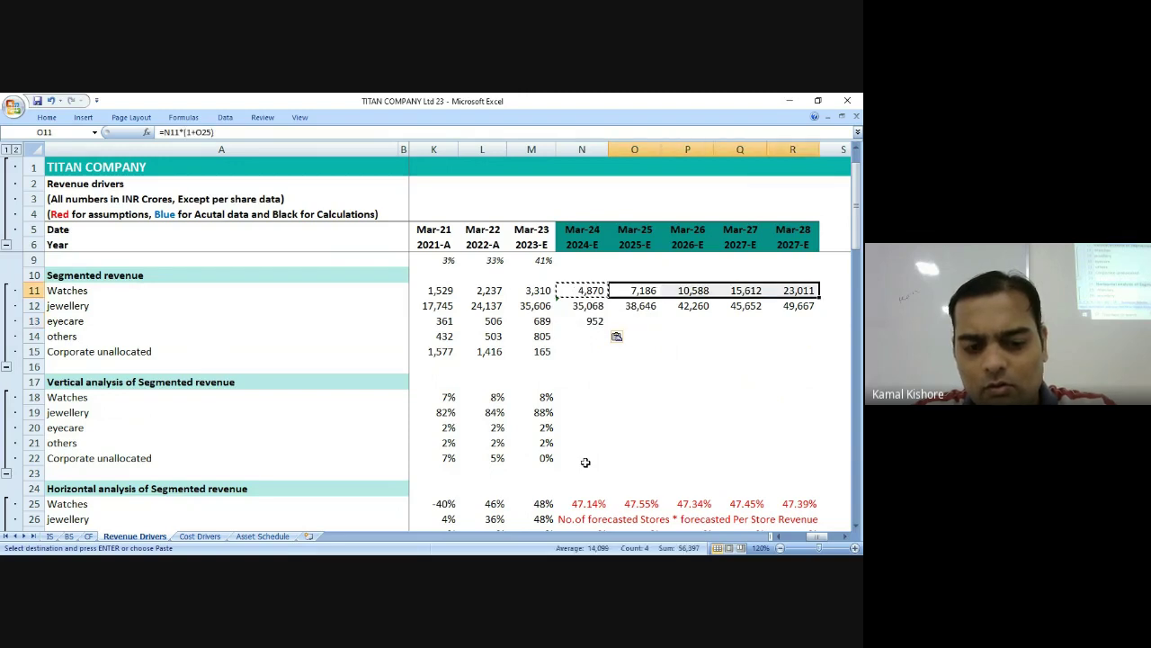
key("ctrl+c")
key("Down")
key("Down")
key("ctrl+v")
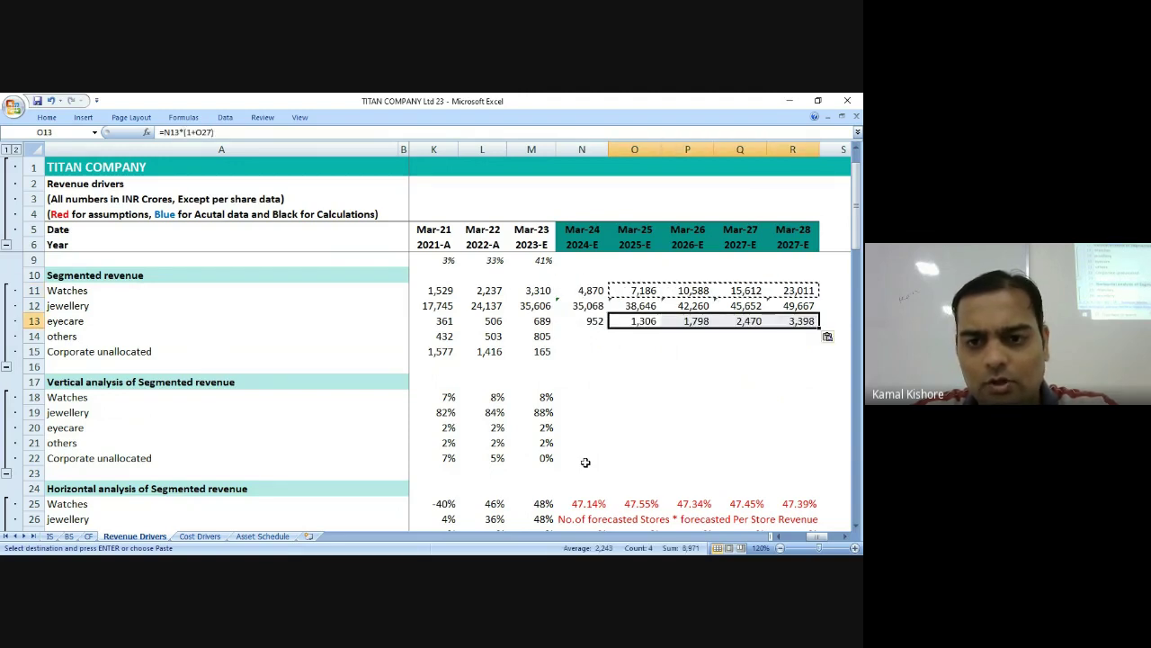
Paste the copied growth-based revenue formula into N14:R14 for the others segment, Mar-24 to Mar-28.
key("Down")
key("Left")
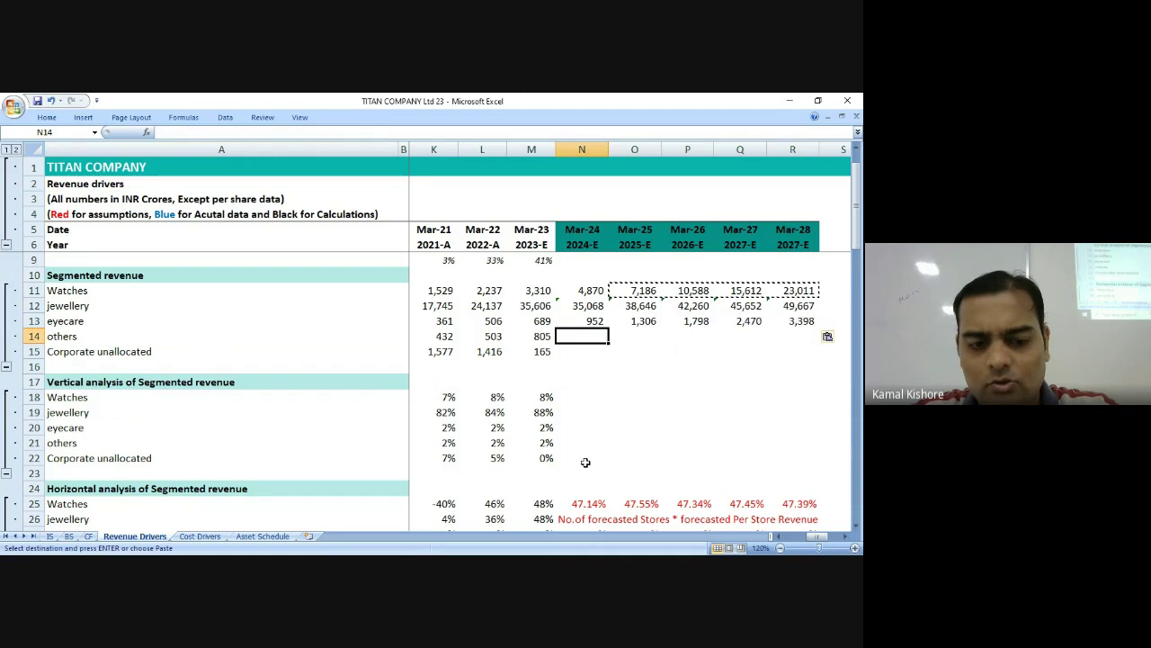
key("shift+Right")
key("shift+Right")
key("shift+Right")
key("shift+Right")
key("Return")
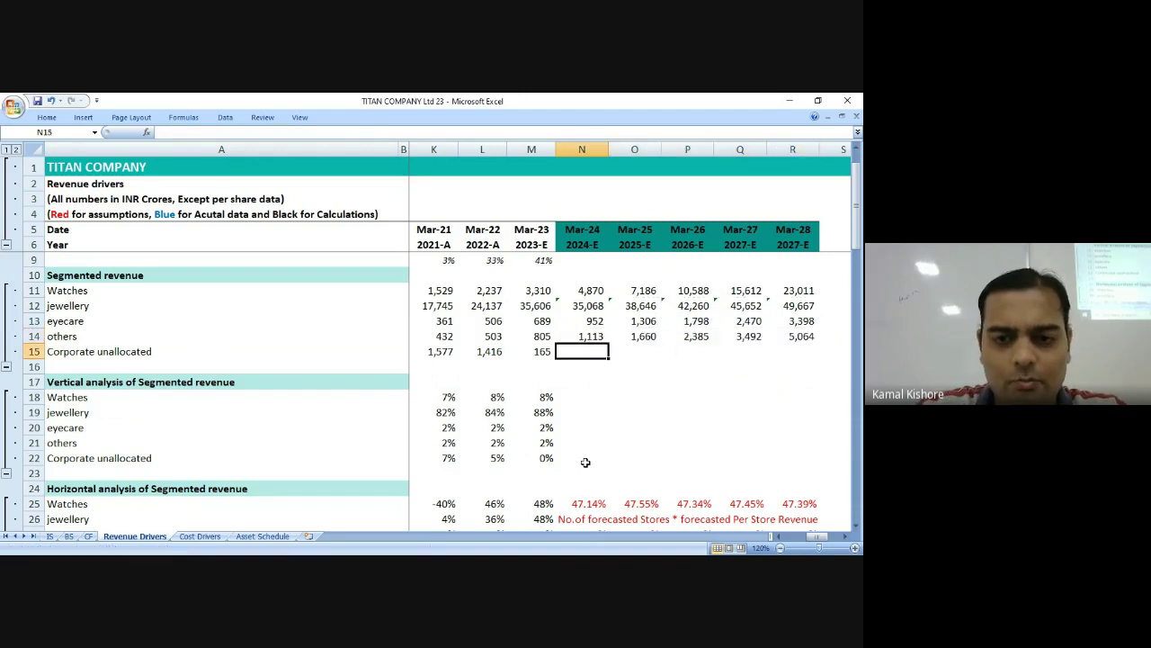
Total the Mar-24 revenue from operations in N8 with =SUM(N11:N15) and fill the formula across to R8.
key("Right")
key("Right")
key("Right")
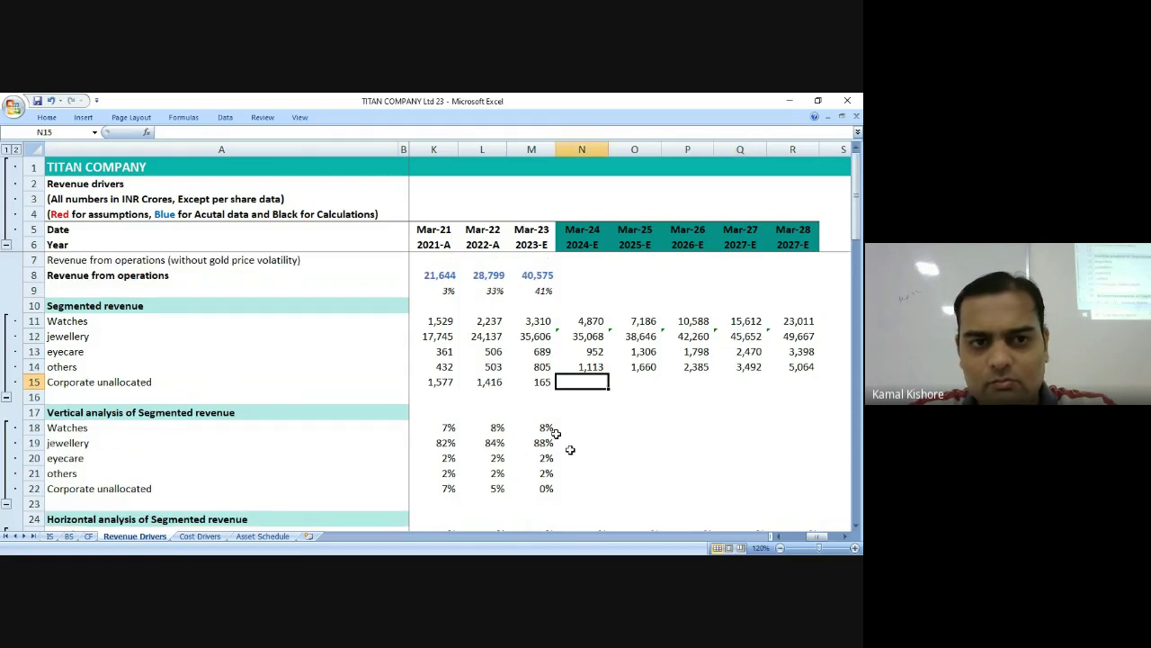
left_click(538, 275)
left_click(582, 274)
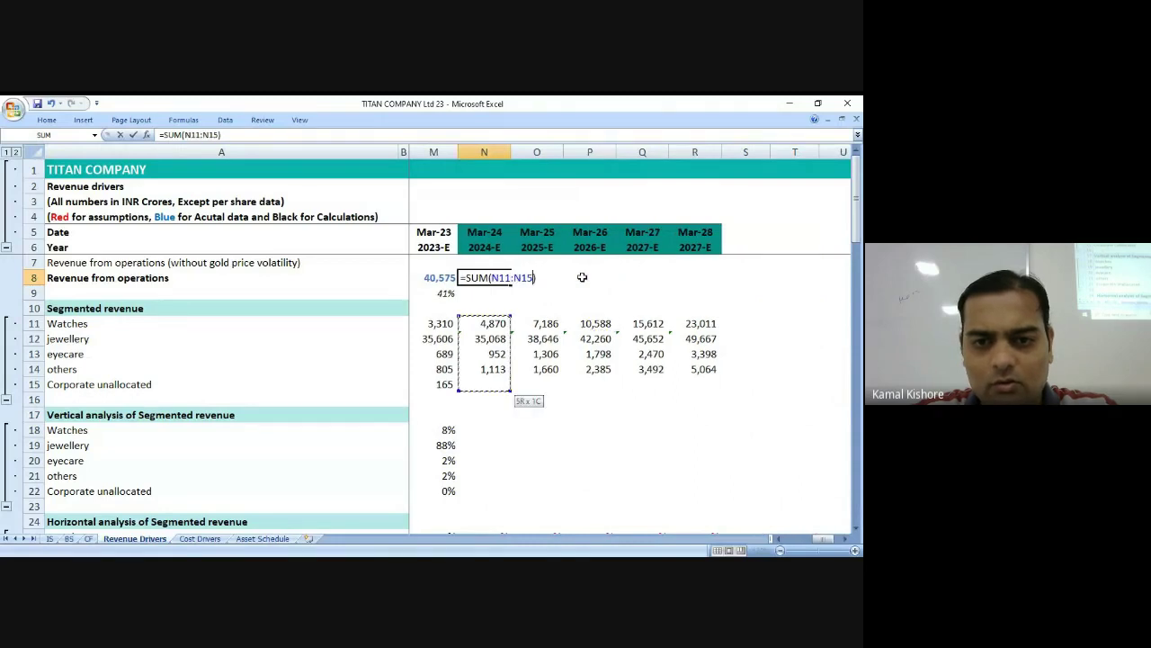
key("ctrl+Return")
key("shift+Right")
key("shift+Right")
key("shift+Right")
key("shift+Right")
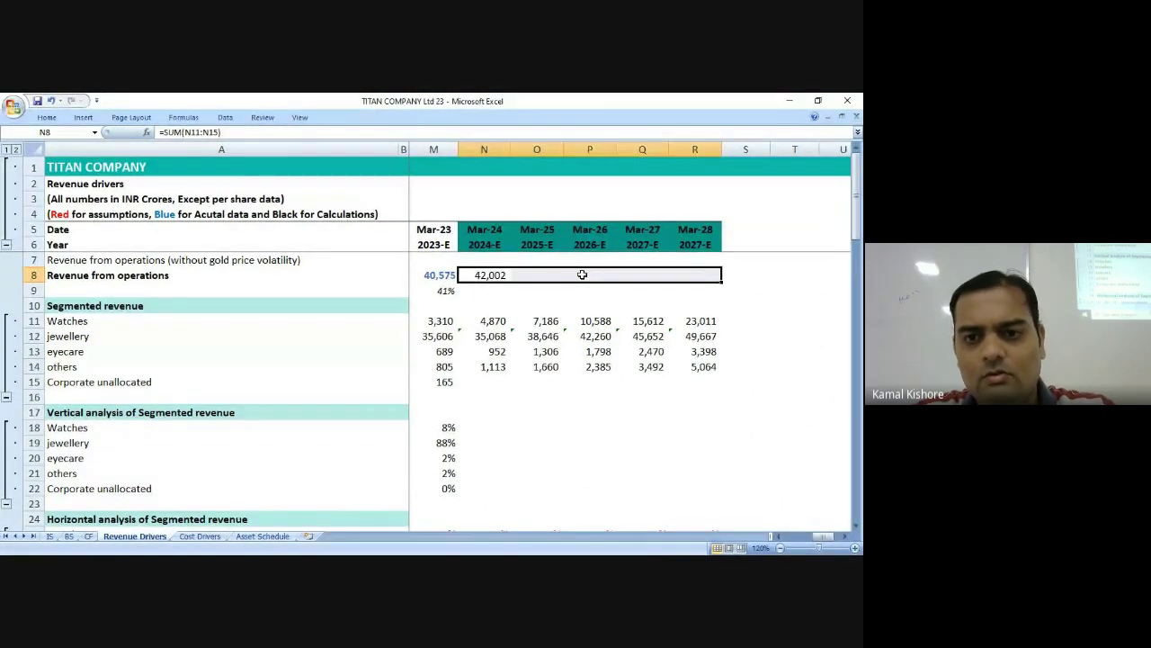
key("ctrl+r")
Fill the revenue growth formula =M8/L8-1 from M9 across to R9 for the forecast years.
left_click(582, 275)
key("Left")
key("Left")
key("Left")
key("Down")
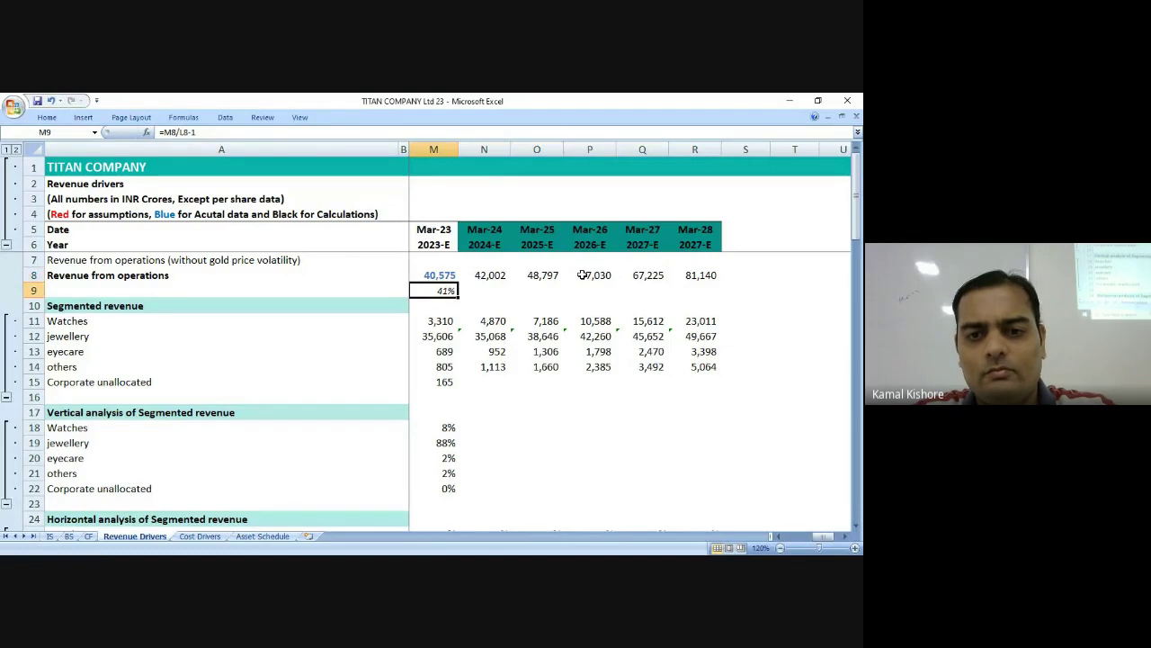
key("Right")
key("shift+Right")
key("shift+Right")
key("shift+Right")
key("shift+Right")
key("Left")
key("shift+Right")
key("shift+Right")
key("shift+Right")
key("shift+Right")
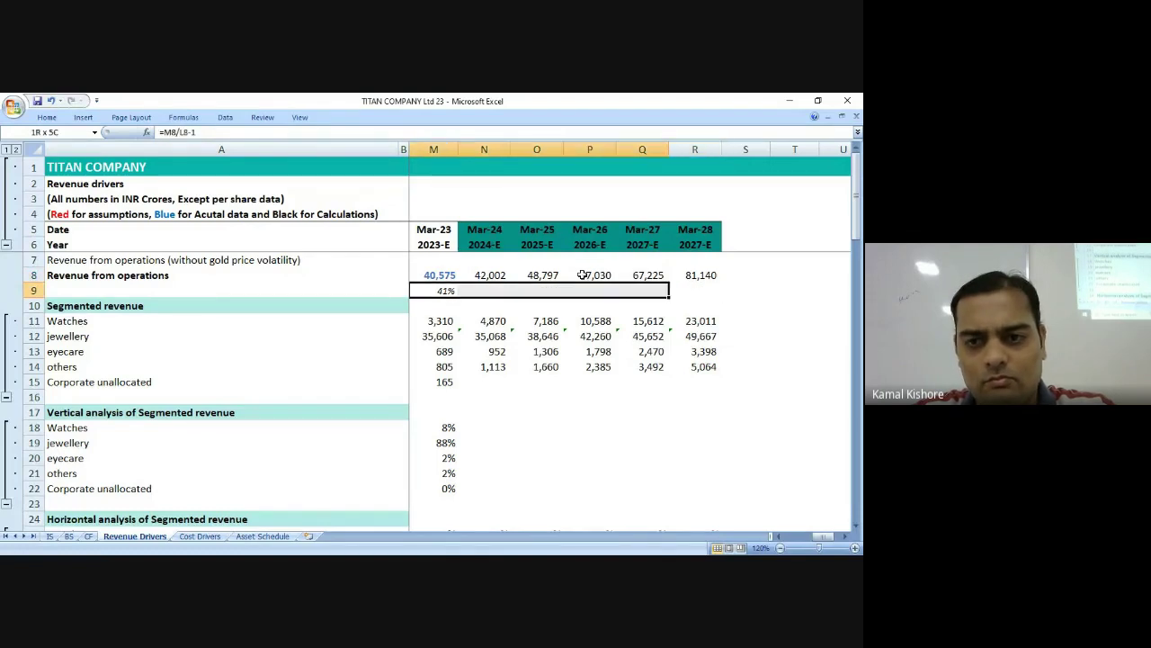
key("shift+Right")
key("ctrl+r")
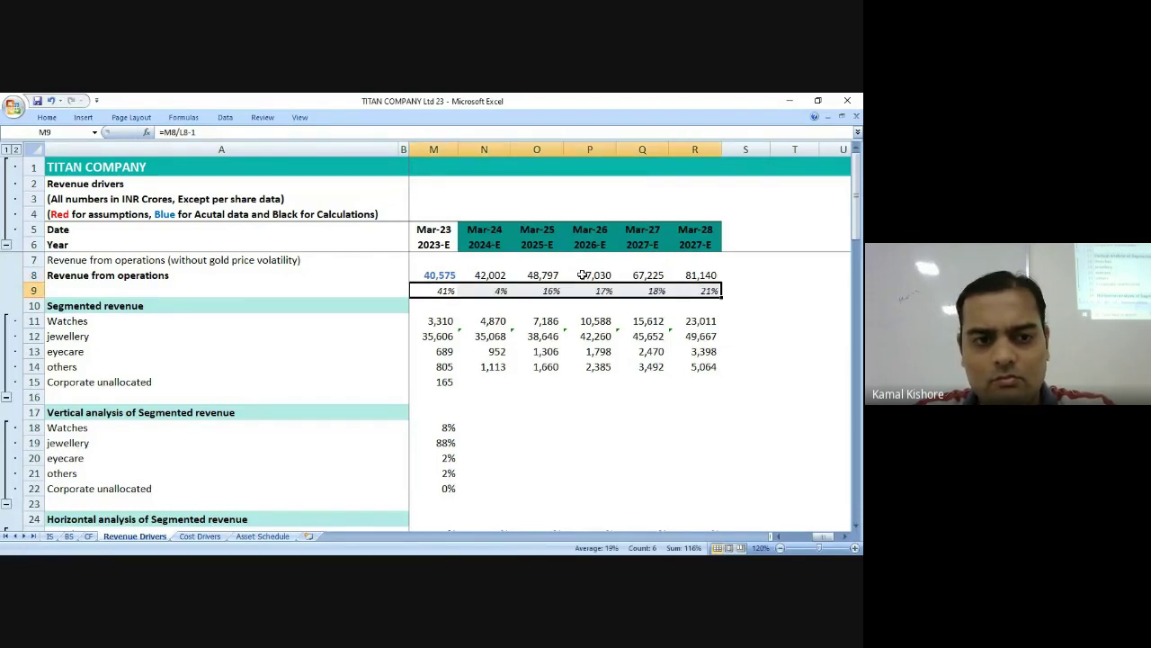
Review the segment revenue forecasts together with the store counts and revenue-per-store assumptions further down the sheet.
key("Down")
key("Down")
key("Down")
key("Down")
key("Down")
key("Up")
key("Down")
key("Left")
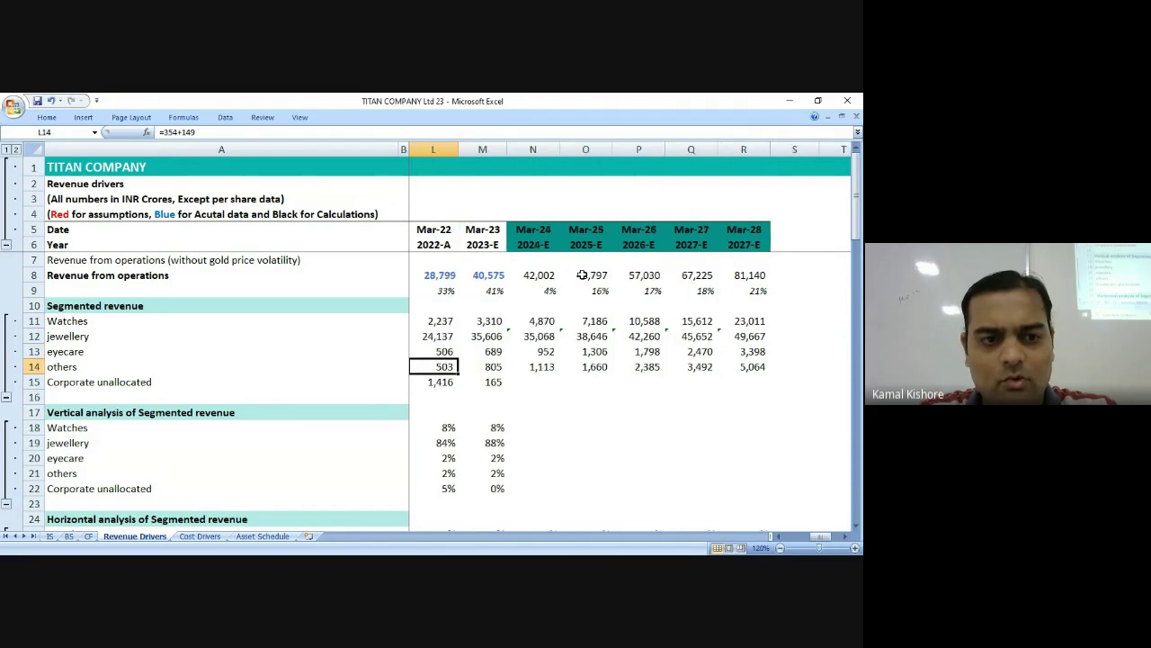
key("Right")
scroll(61, 392, "down", 3)
scroll(162, 441, "down", 10)
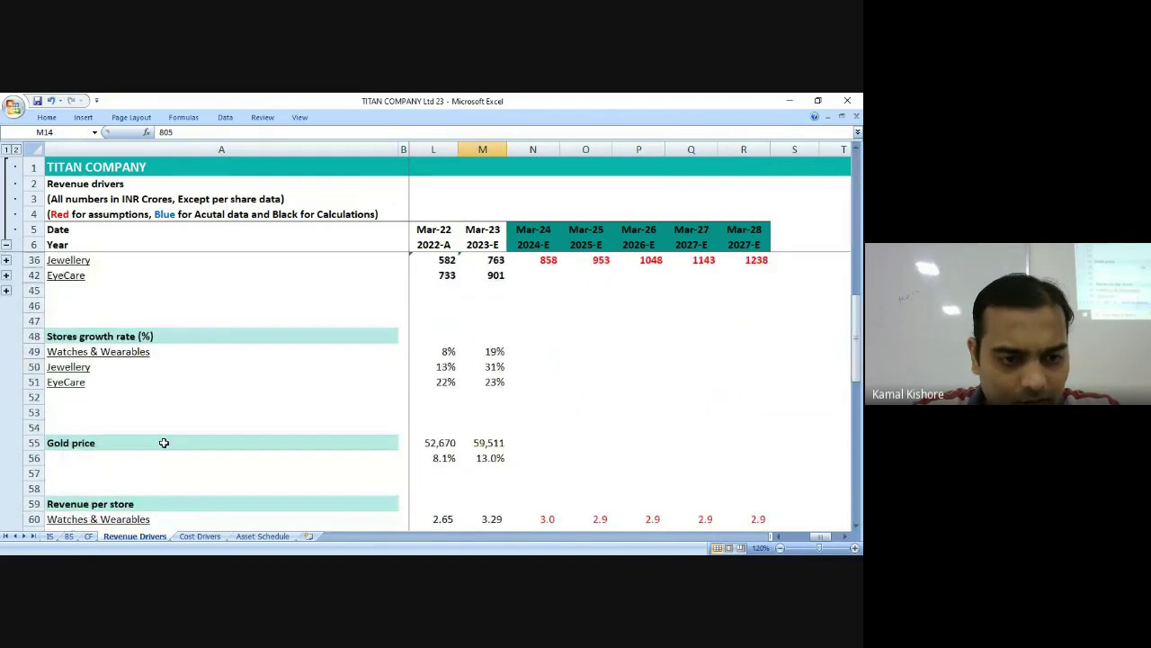
scroll(163, 443, "down", 2)
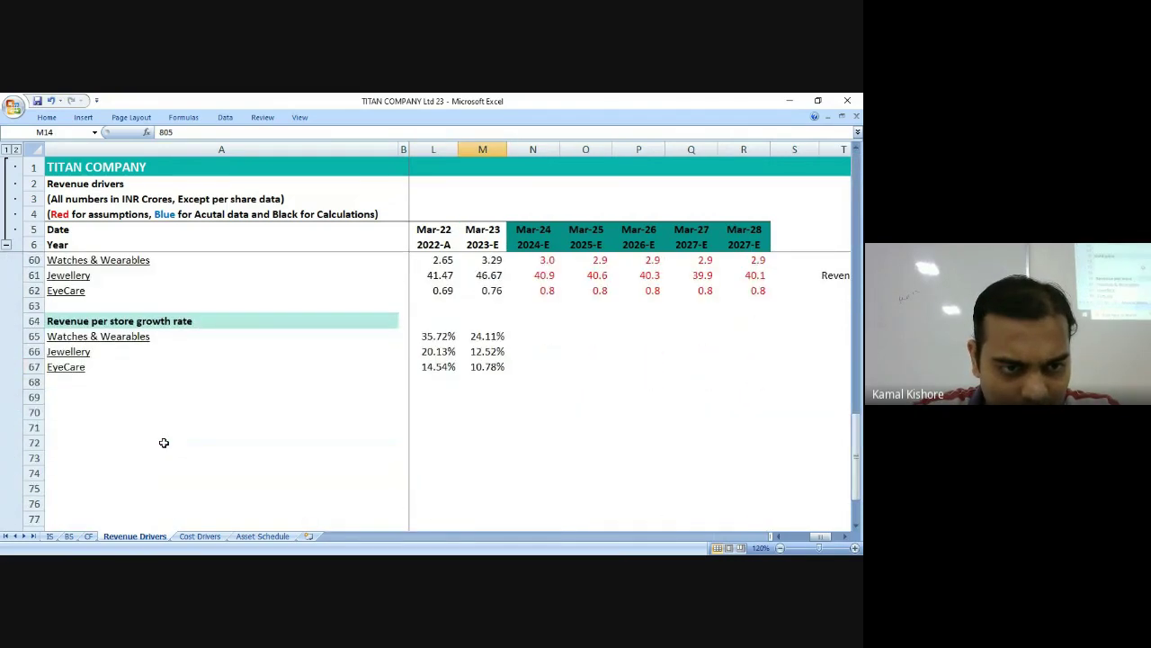
scroll(163, 442, "up", 6)
scroll(164, 443, "up", 7)
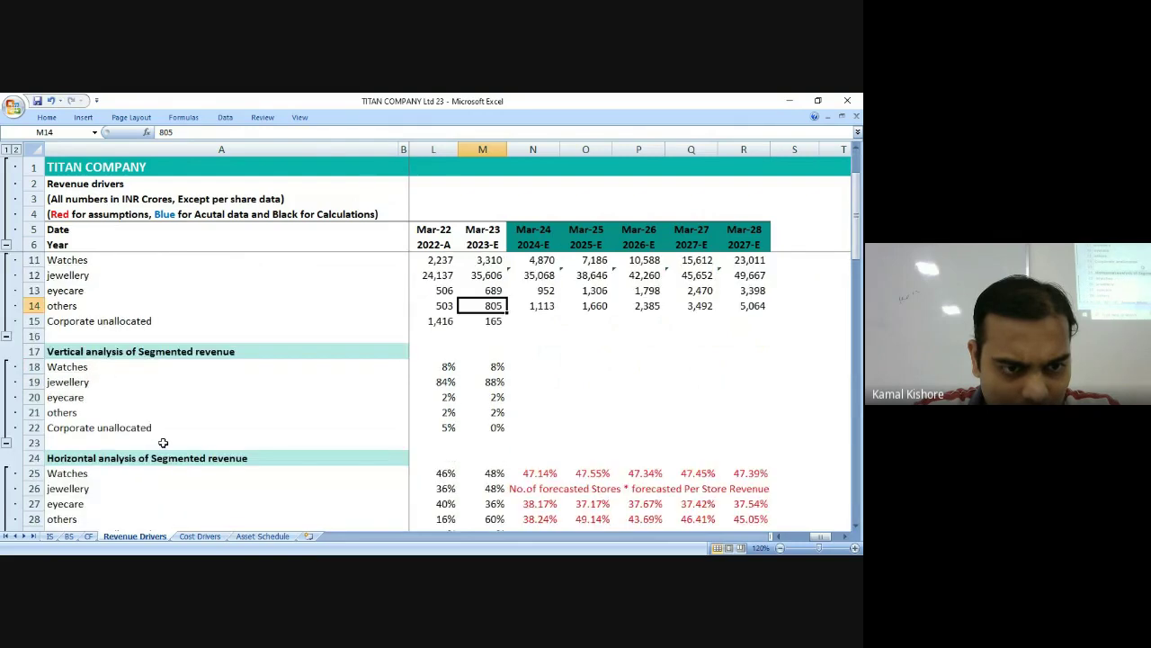
left_click(171, 414)
scroll(171, 414, "up", 2)
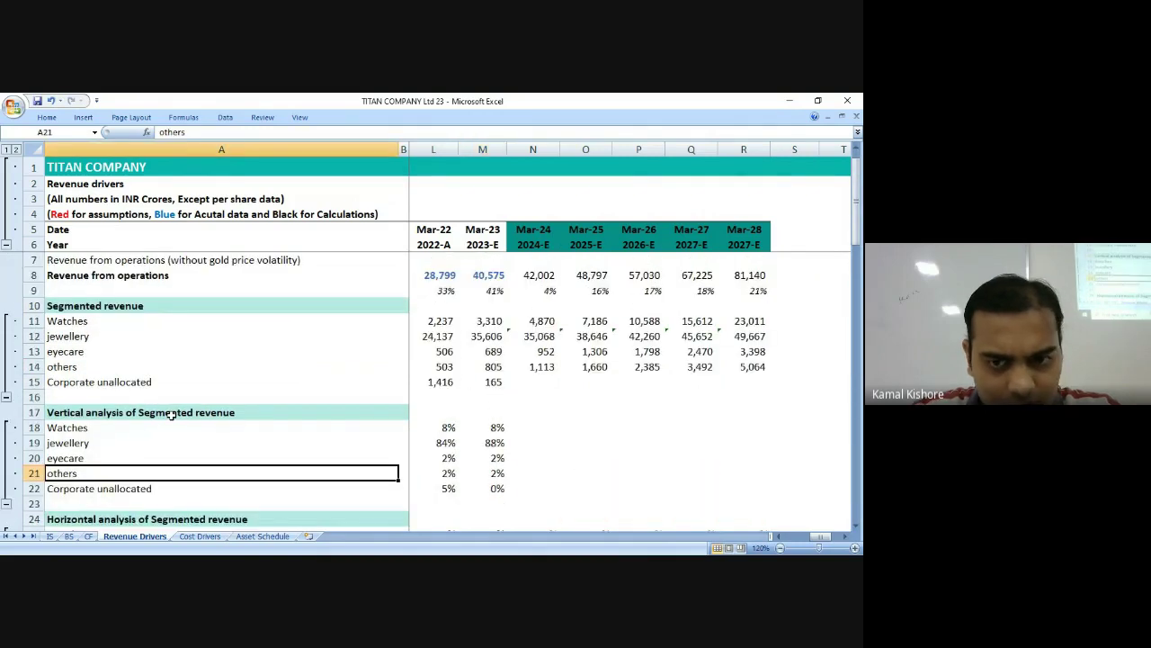
Clear the forecast growth rates for the others segment in N28:R28.
left_click(464, 368)
left_click(536, 368)
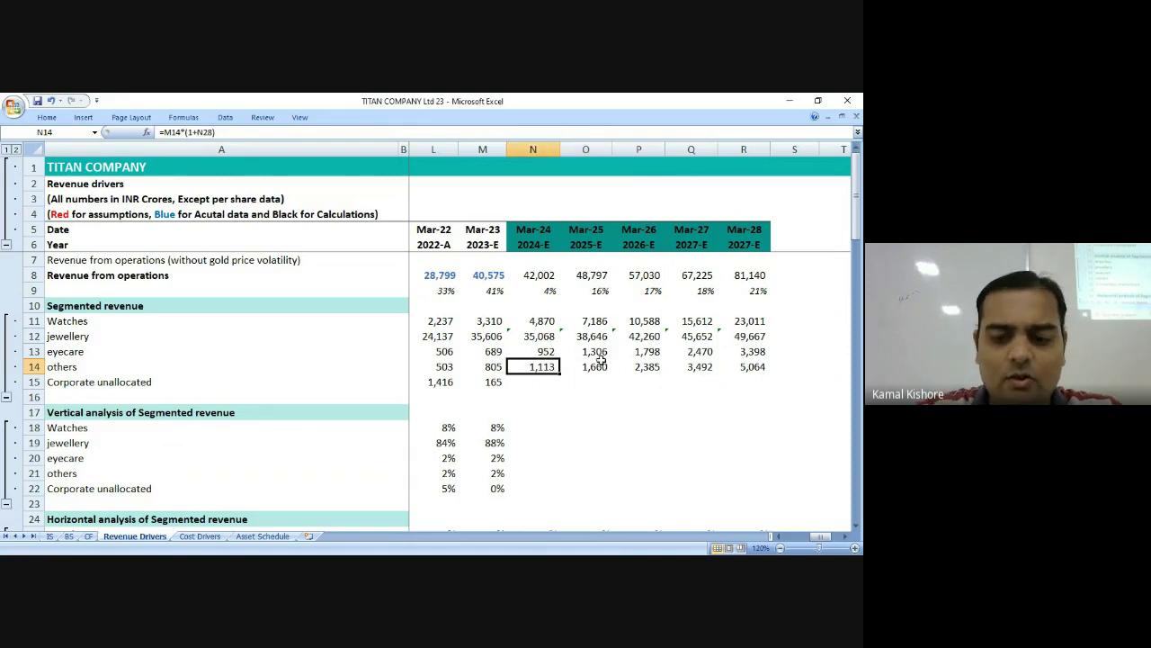
scroll(601, 360, "down", 5)
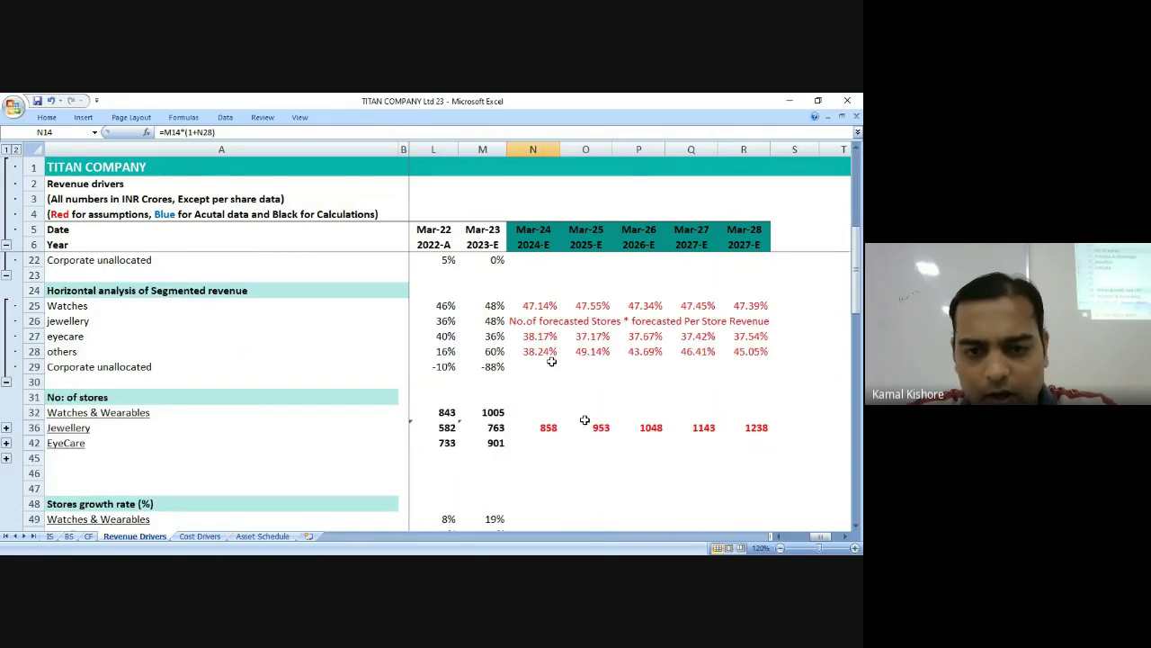
left_click(547, 354)
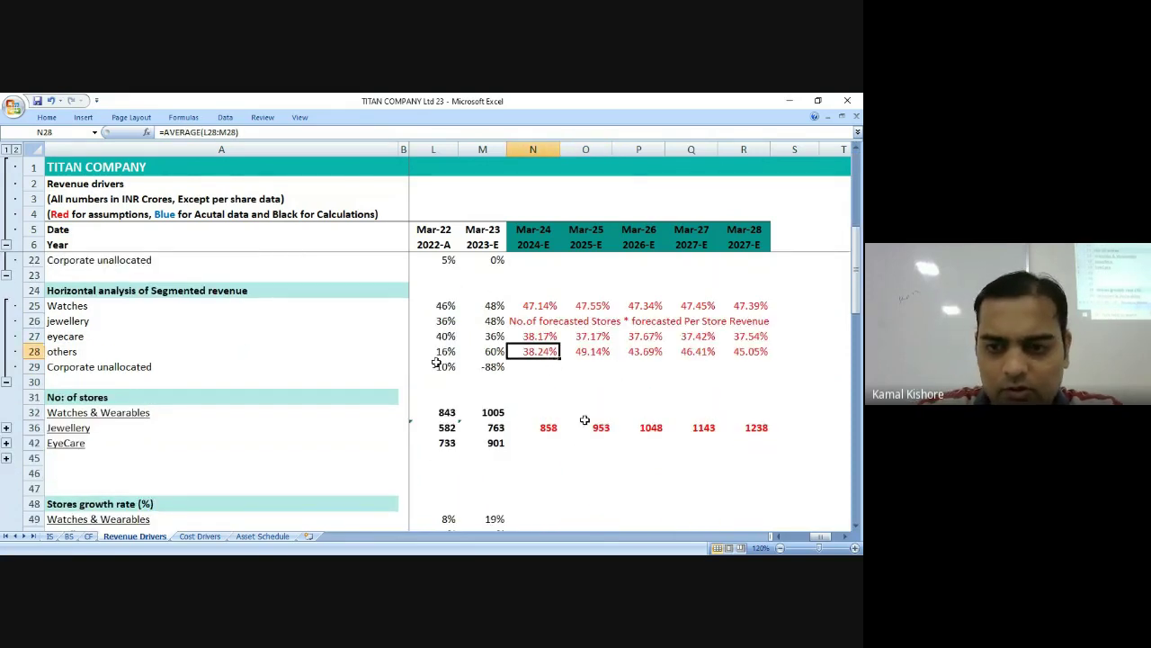
key("ctrl+shift+Right")
key("Delete")
scroll(535, 351, "up", 5)
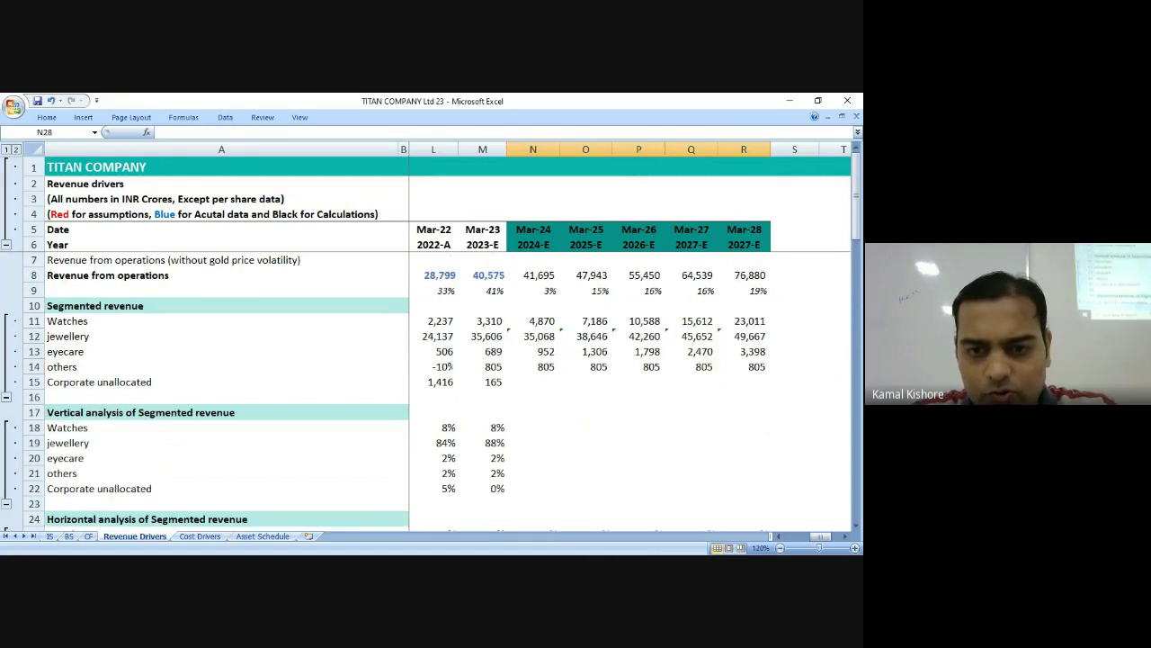
Hold the others segment revenue at the prior year's level with =M14 in N14, extended across to R14.
left_click(548, 382)
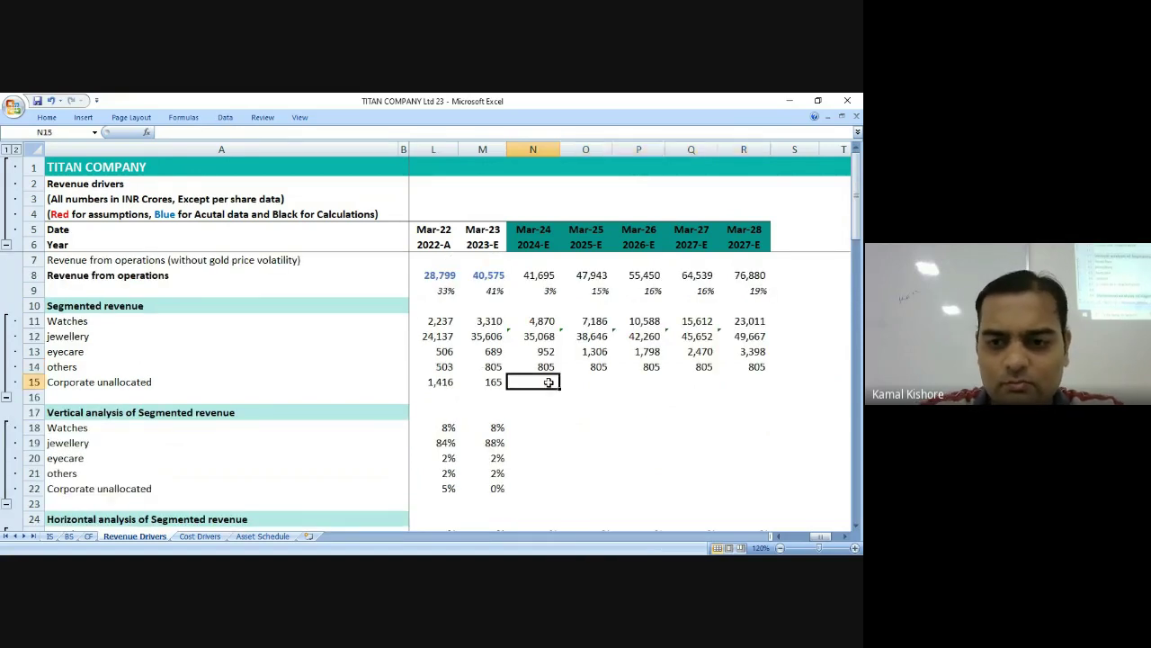
key("Up")
key("Right")
key("Right")
key("Right")
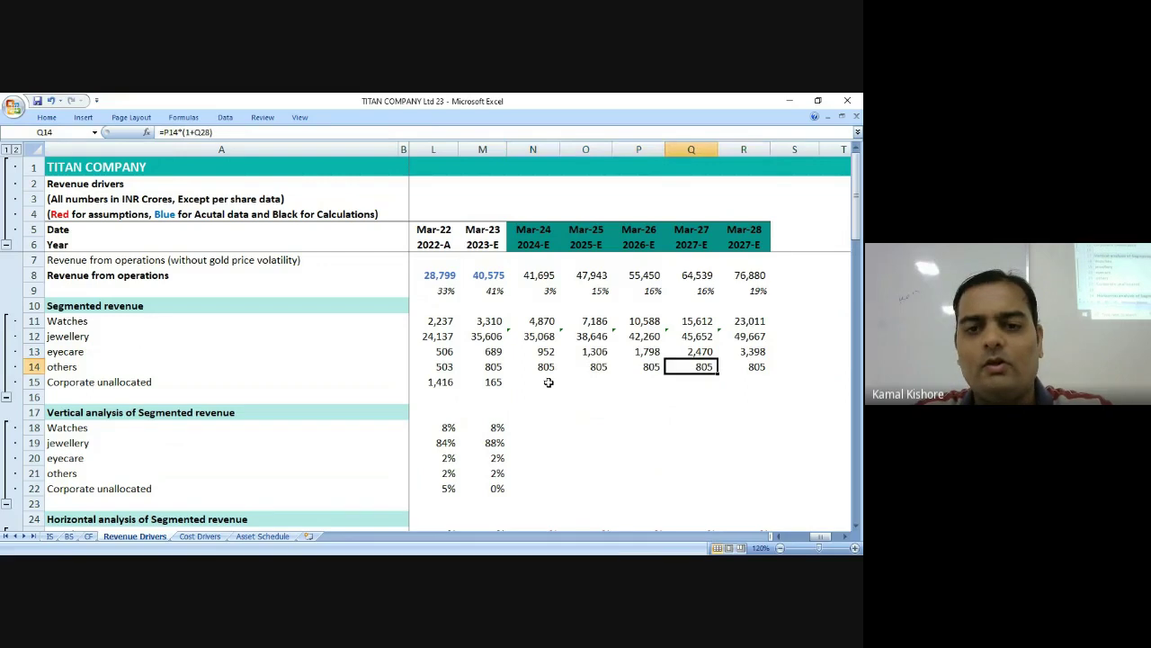
key("Left")
key("Left")
key("Left")
type("=")
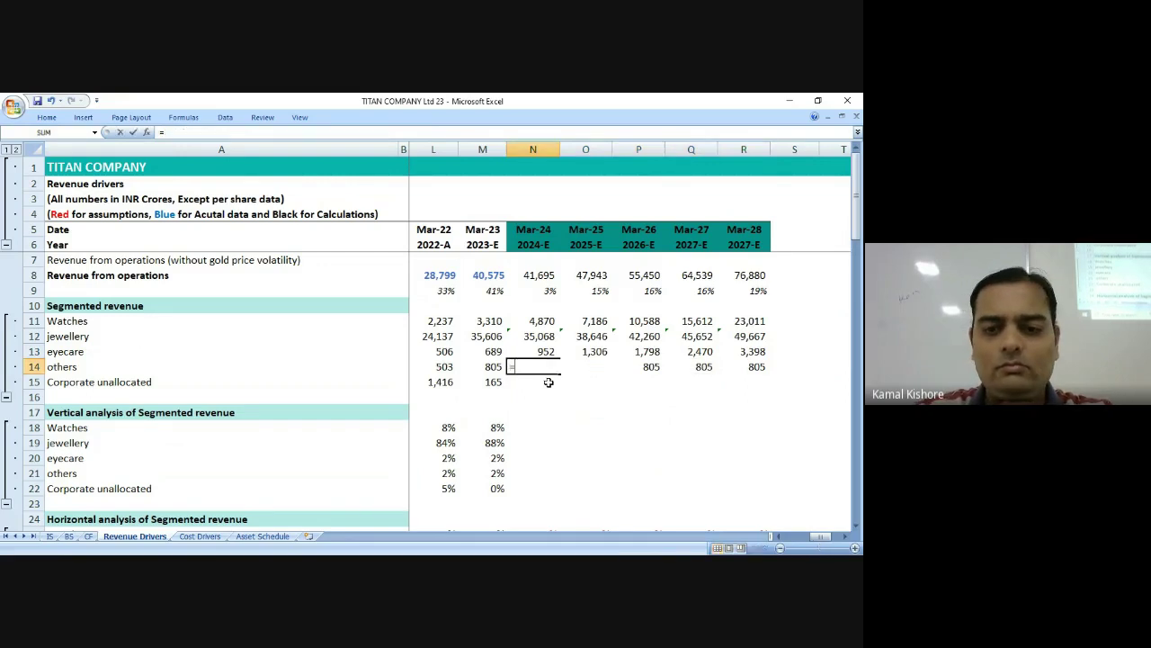
key("Left")
key("ctrl+Return")
key("shift+Right")
key("shift+Right")
key("shift+Right")
key("shift+Right")
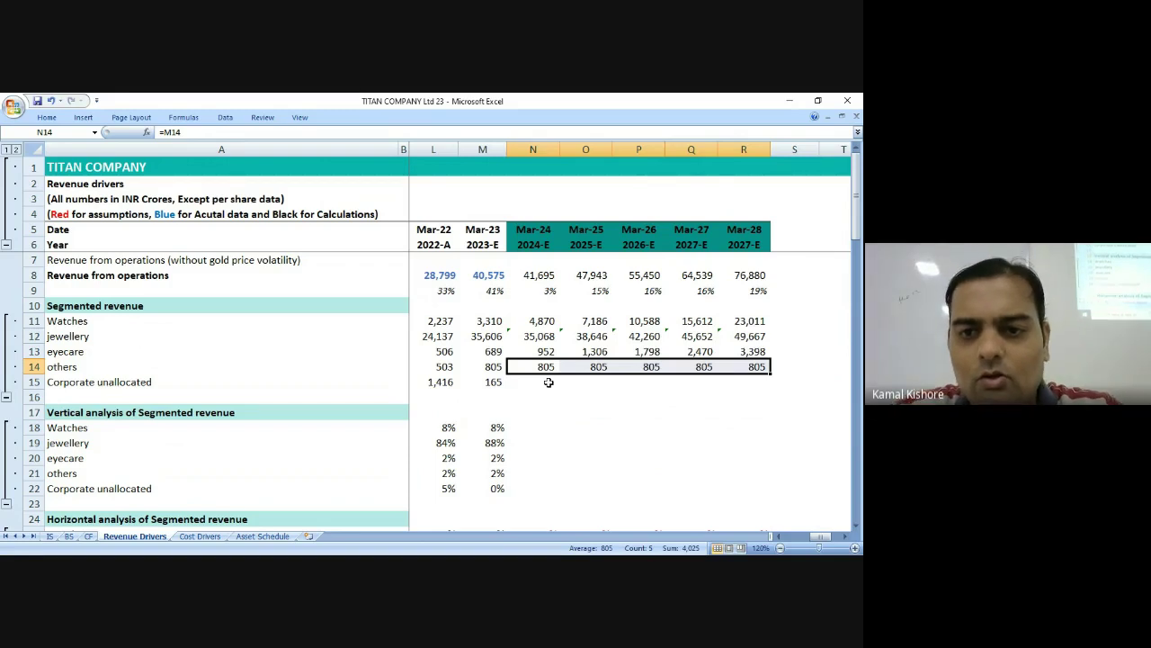
Review the forecast eyecare and jewellery formulas and the total revenue from operations in N8:R8.
key("Up")
key("Up")
key("Up")
key("Up")
left_click(582, 357)
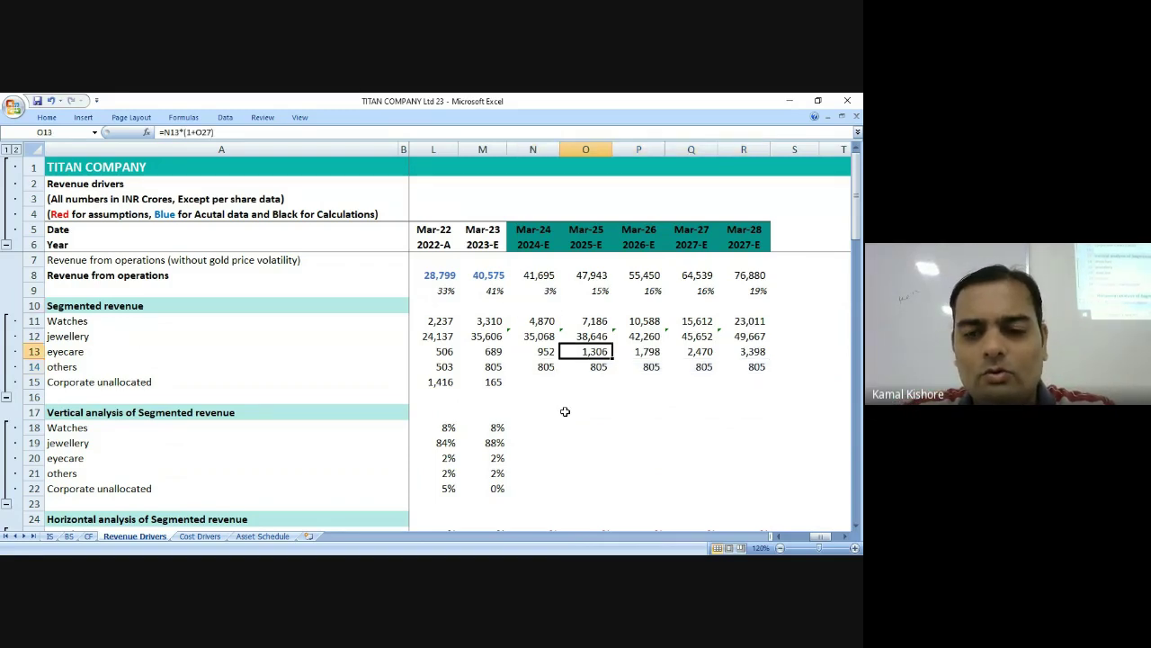
key("Up")
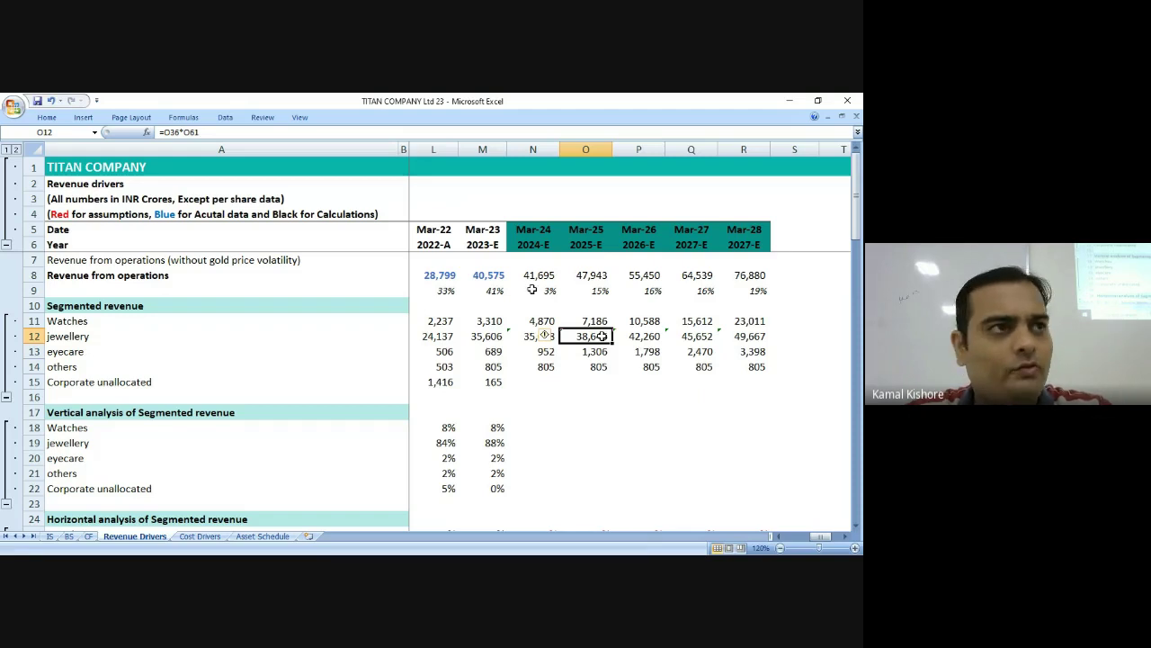
left_click(590, 409)
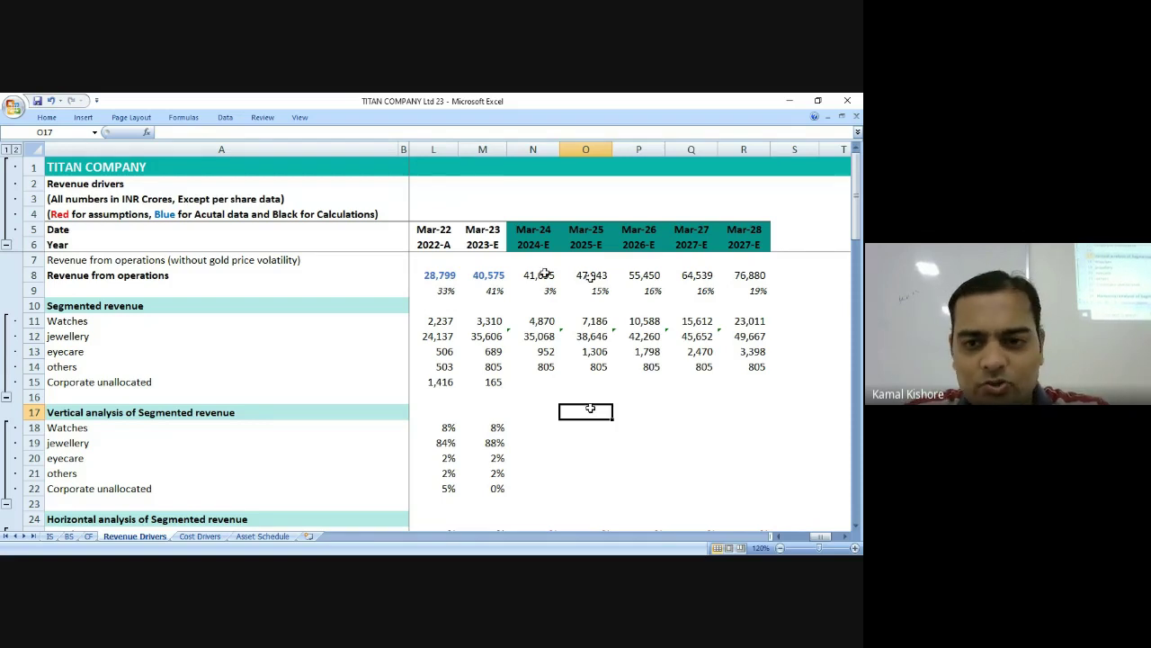
left_click_drag(543, 275, 749, 276)
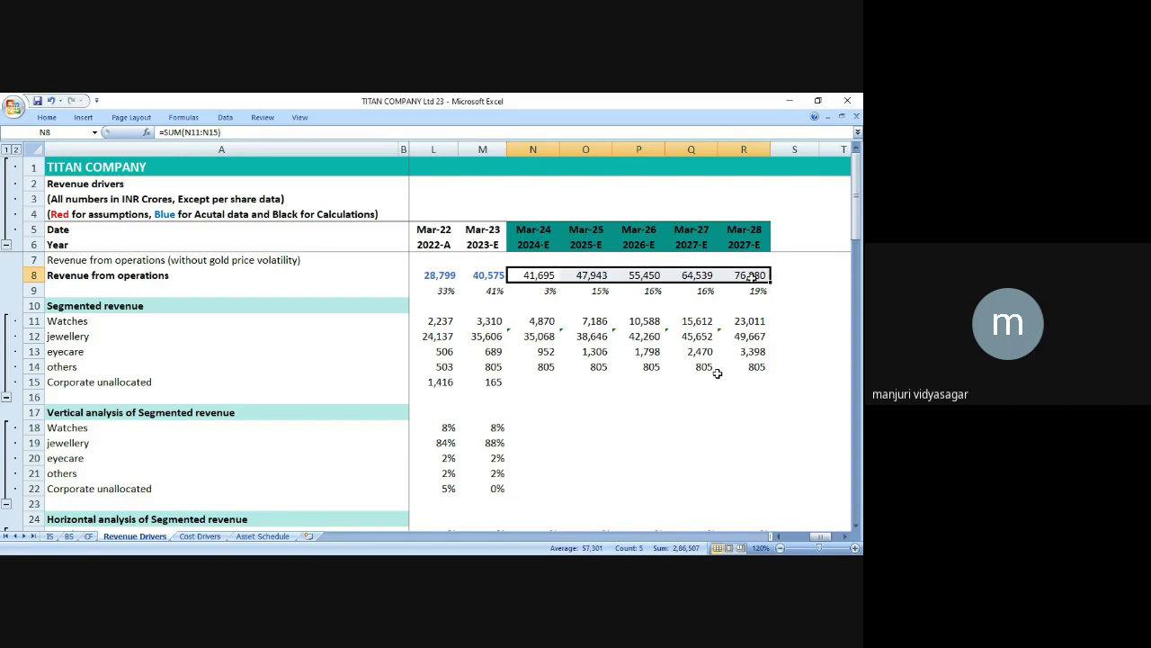
Trace the Mar-24 jewellery revenue formula in N12 to its forecast store count and revenue-per-store inputs.
double_click(540, 335)
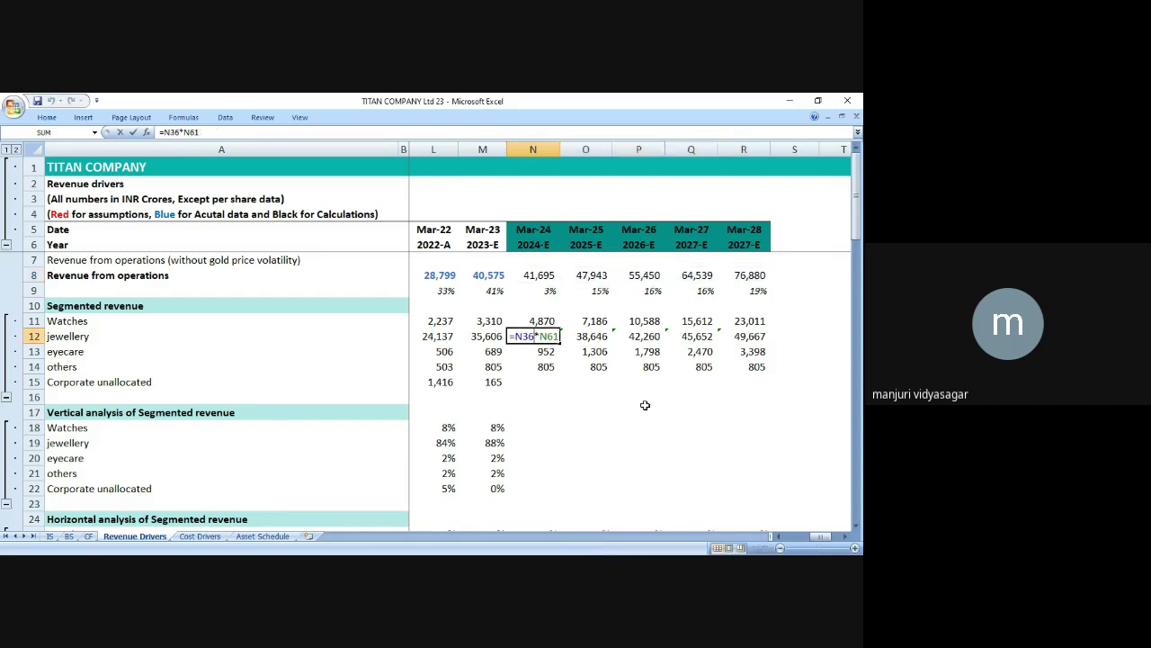
scroll(629, 409, "down", 6)
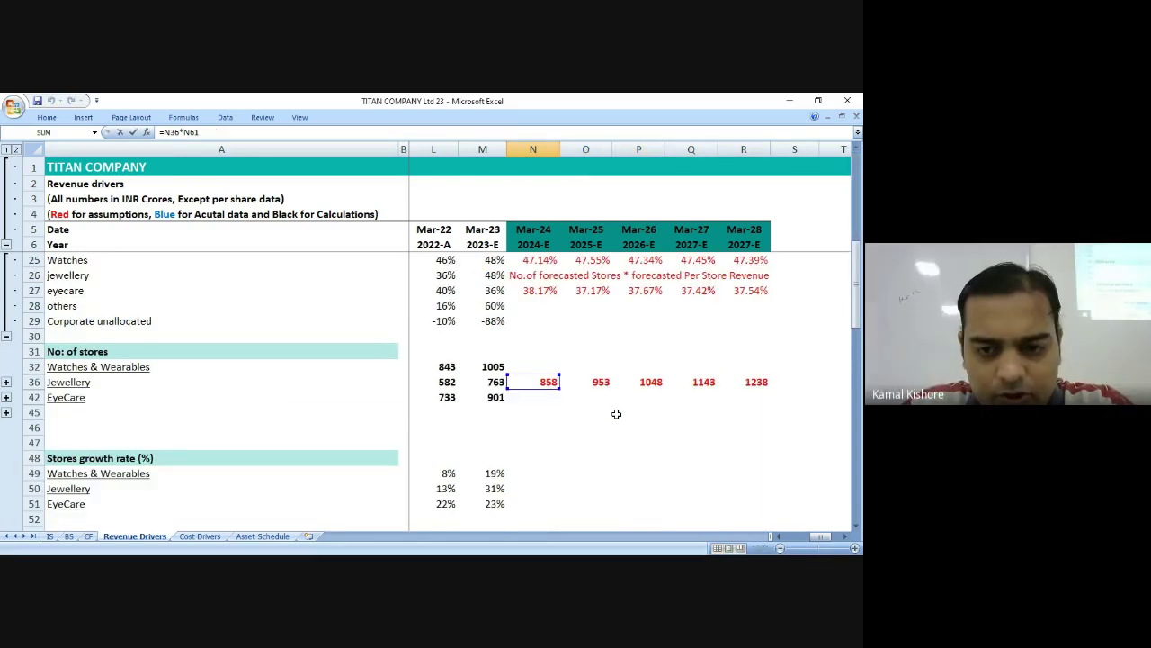
scroll(616, 413, "down", 9)
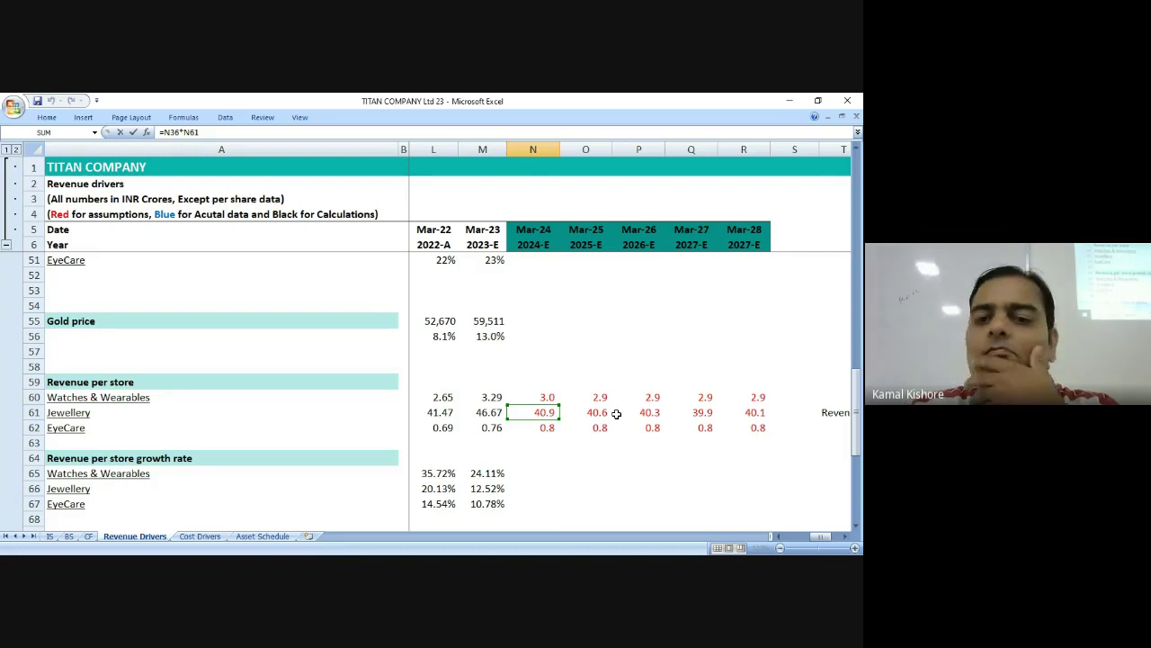
scroll(616, 413, "up", 8)
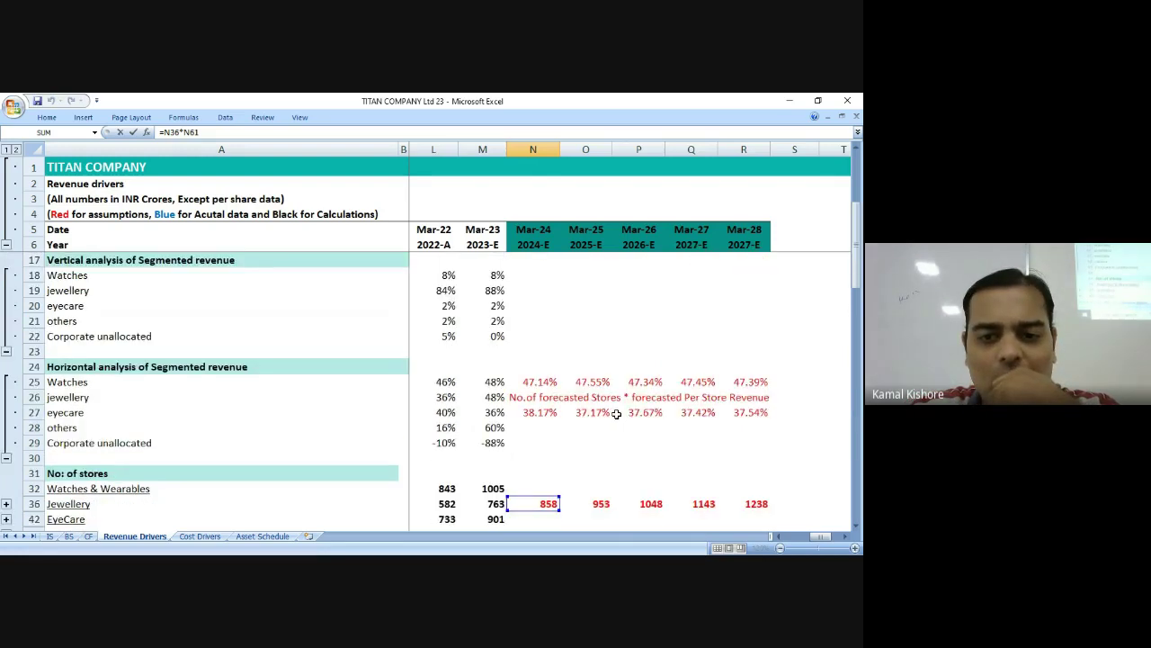
scroll(616, 413, "down", 3)
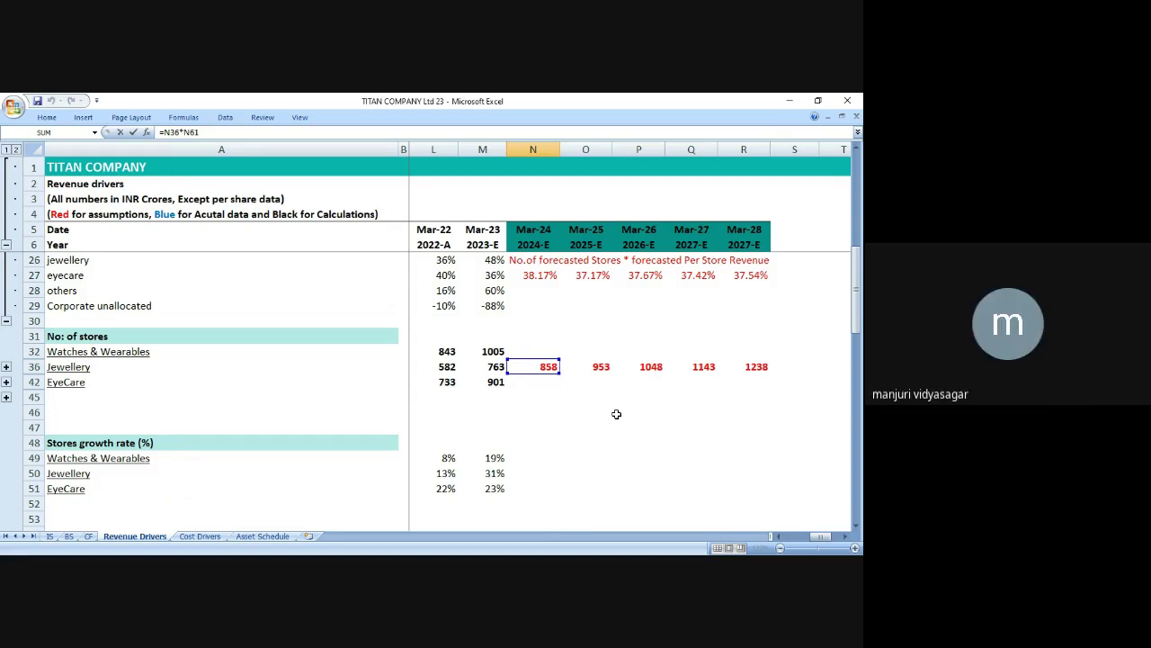
scroll(616, 414, "up", 6)
key("Escape")
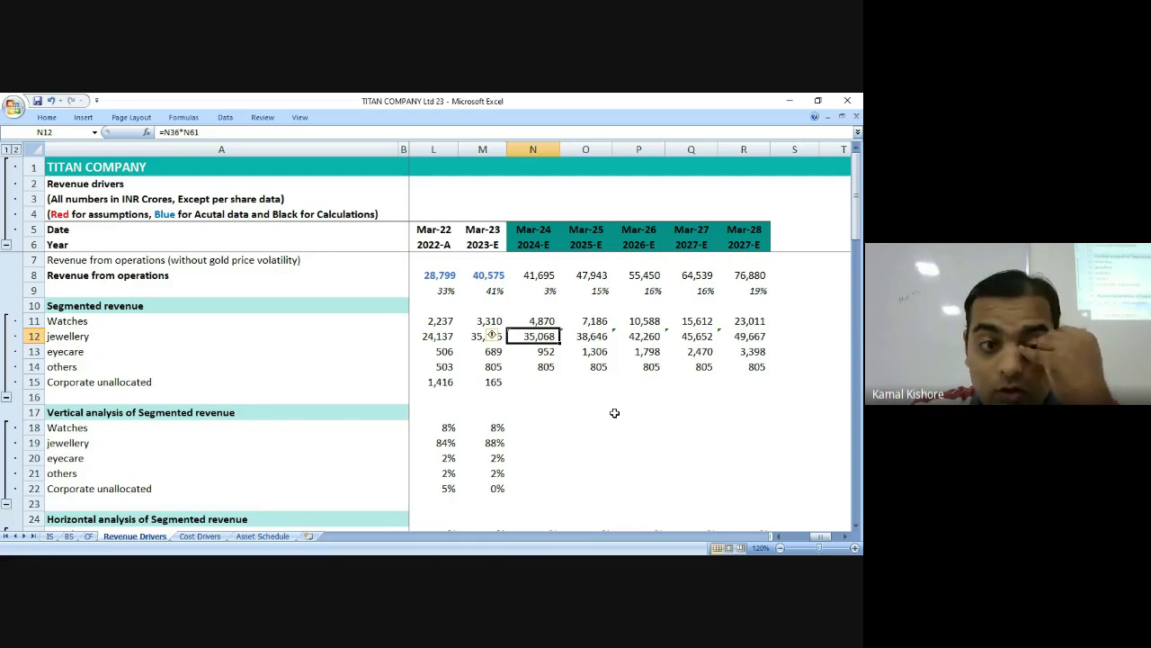
Examine the historical growth rates of revenue from operations in row 9, back to Mar-20.
key("Up")
key("Up")
key("Up")
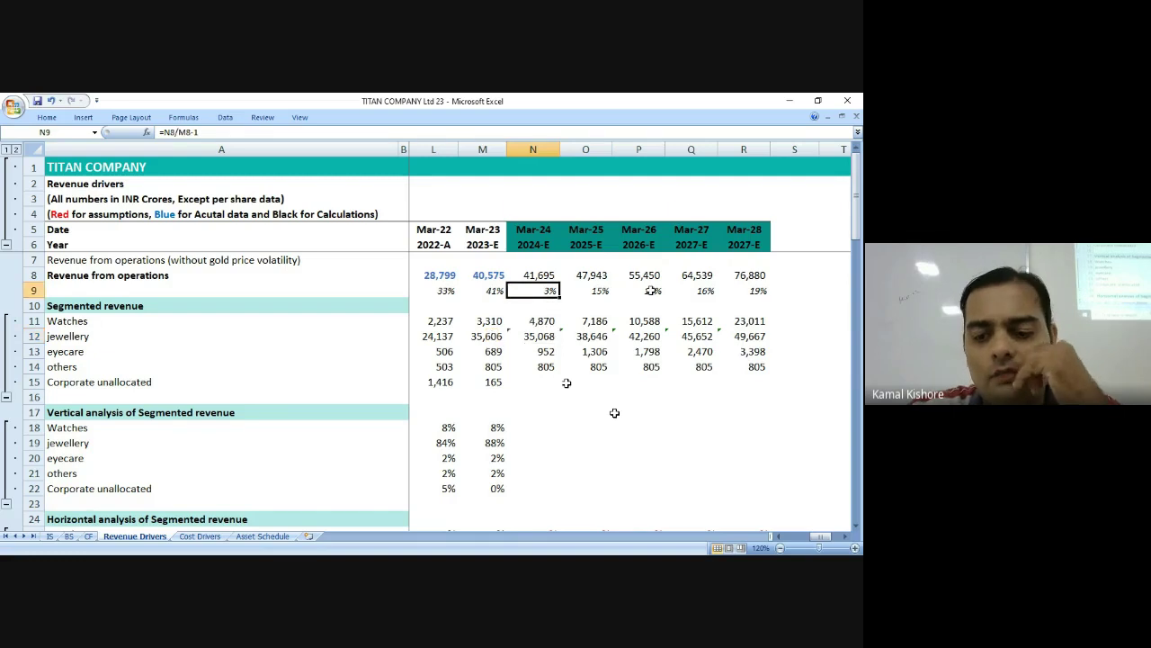
key("Left")
key("Left")
key("Left")
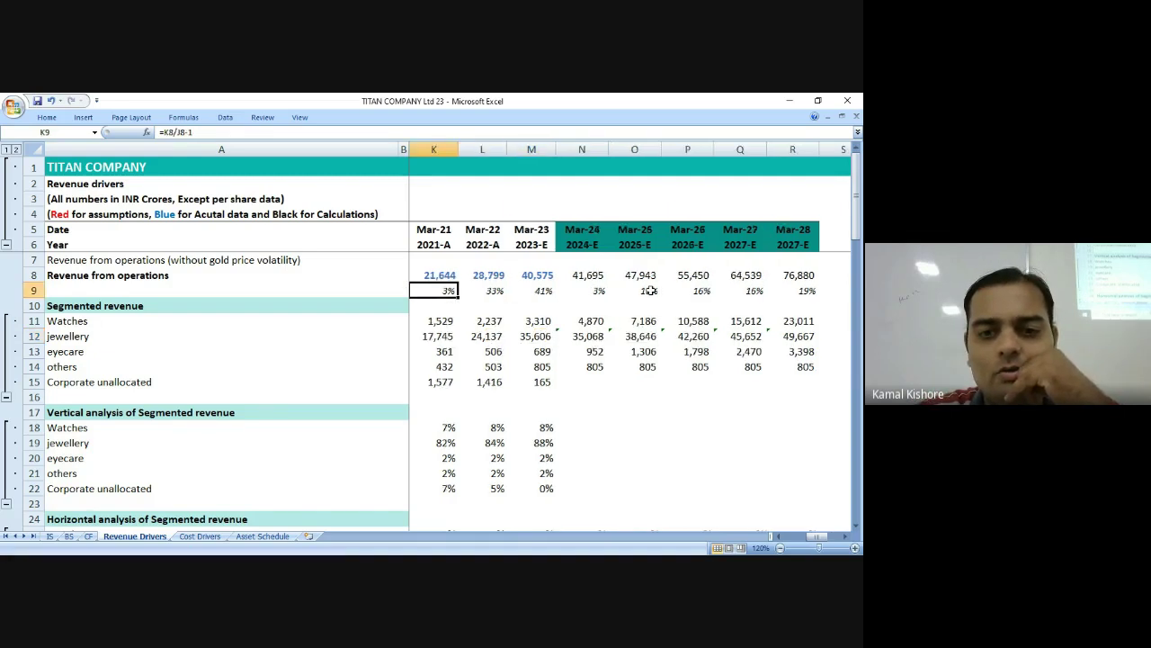
key("Left")
key("Right")
key("Right")
key("Up")
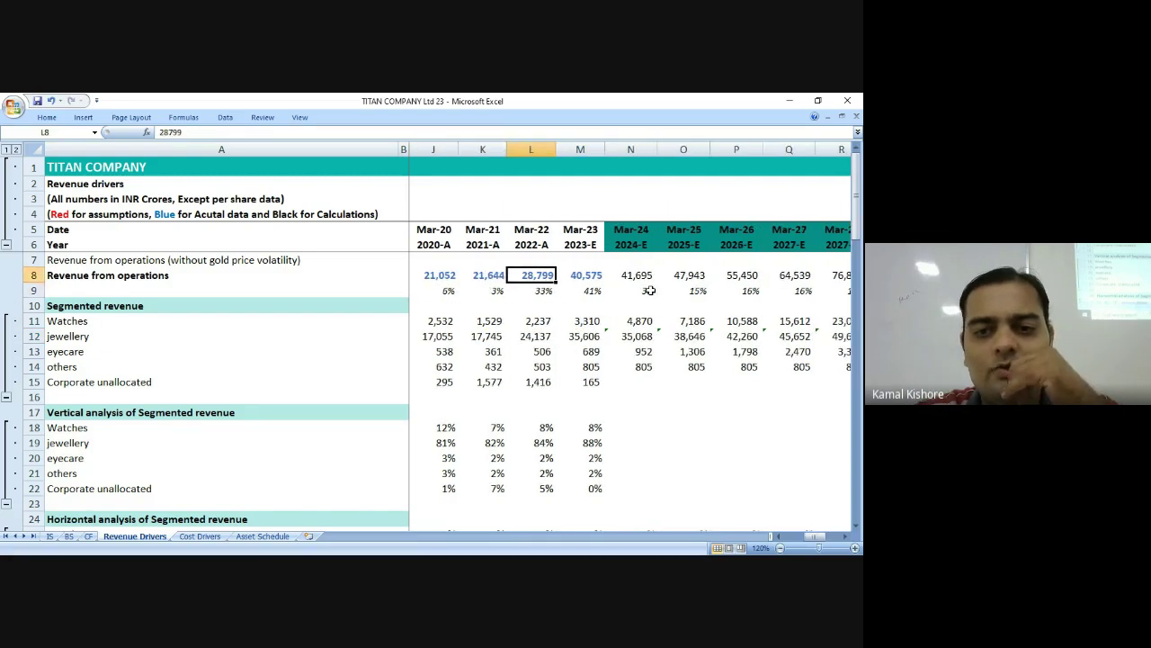
key("Down")
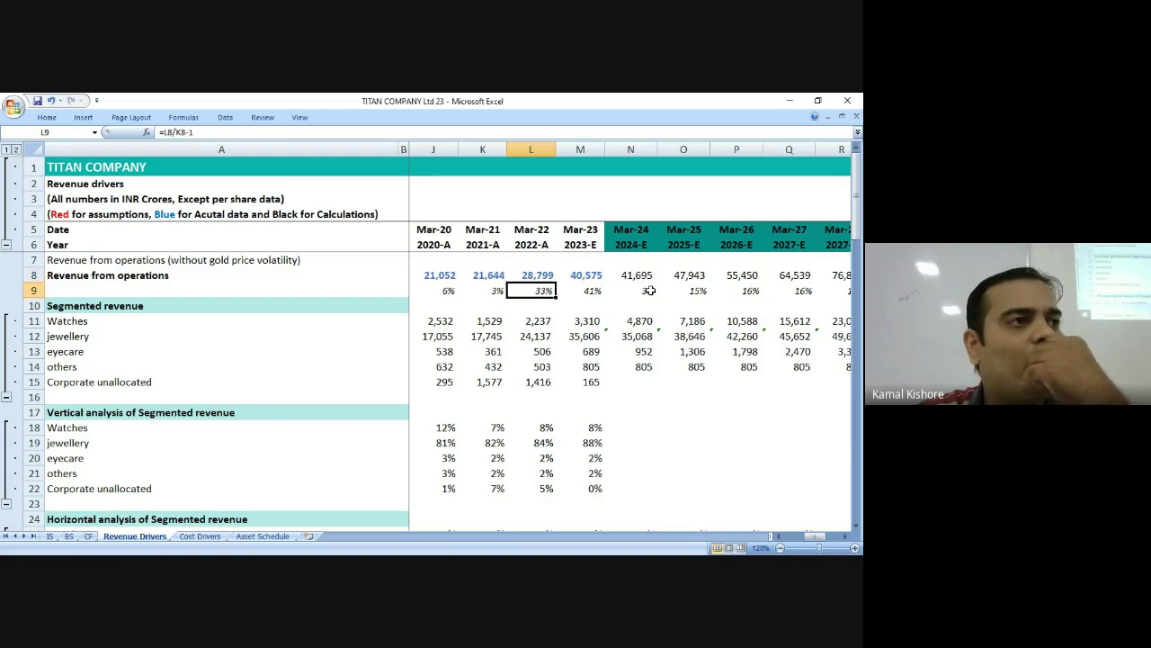
Examine the forecast growth rates of revenue from operations for Mar-24 to Mar-28 in N9:R9.
left_click(650, 291)
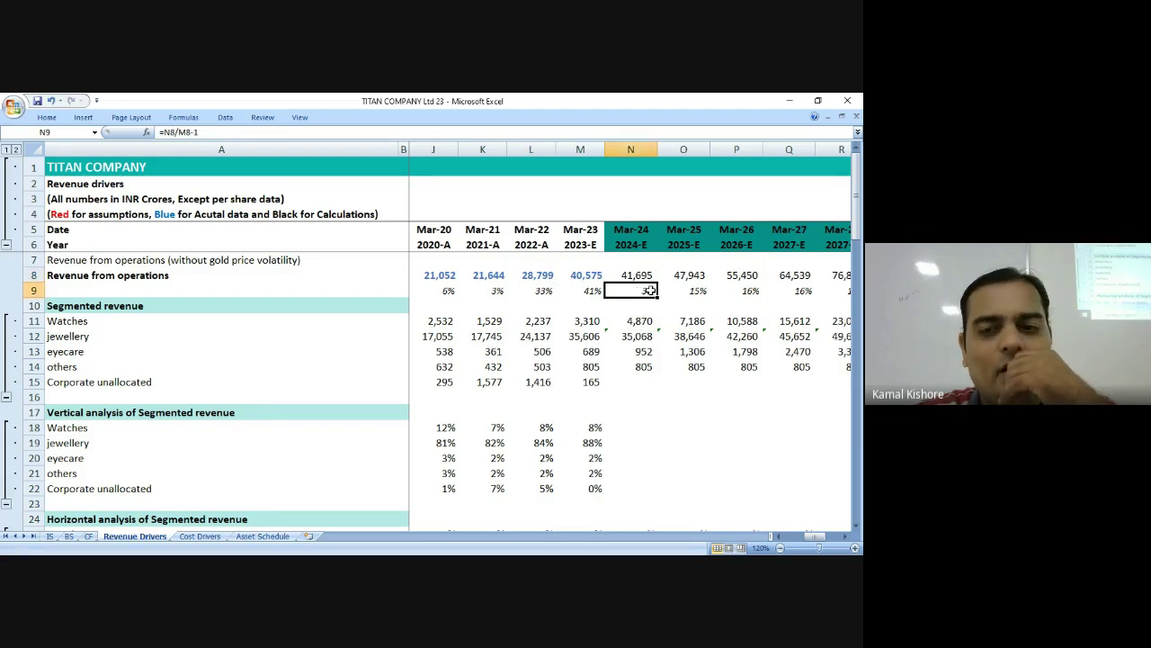
key("Right")
key("Right")
key("Right")
key("Right")
key("Left")
key("Left")
key("Left")
key("Left")
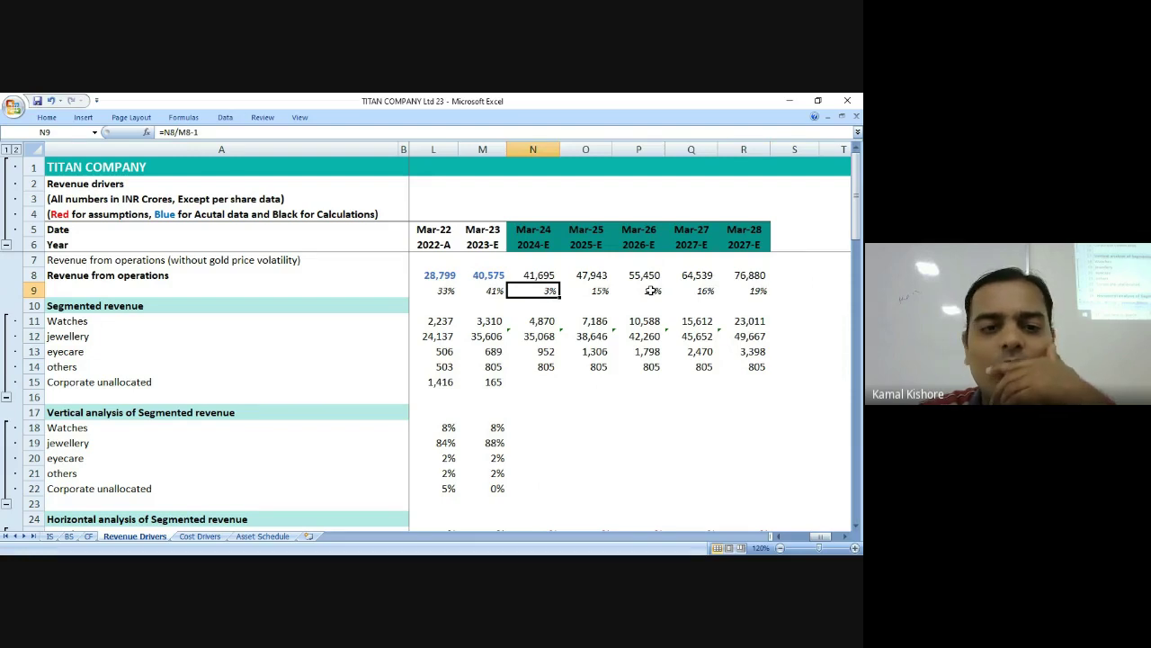
Review the Mar-24 segment revenue forecasts, their growth assumptions and the jewellery store counts in row 36.
key("Down")
key("Down")
key("Down")
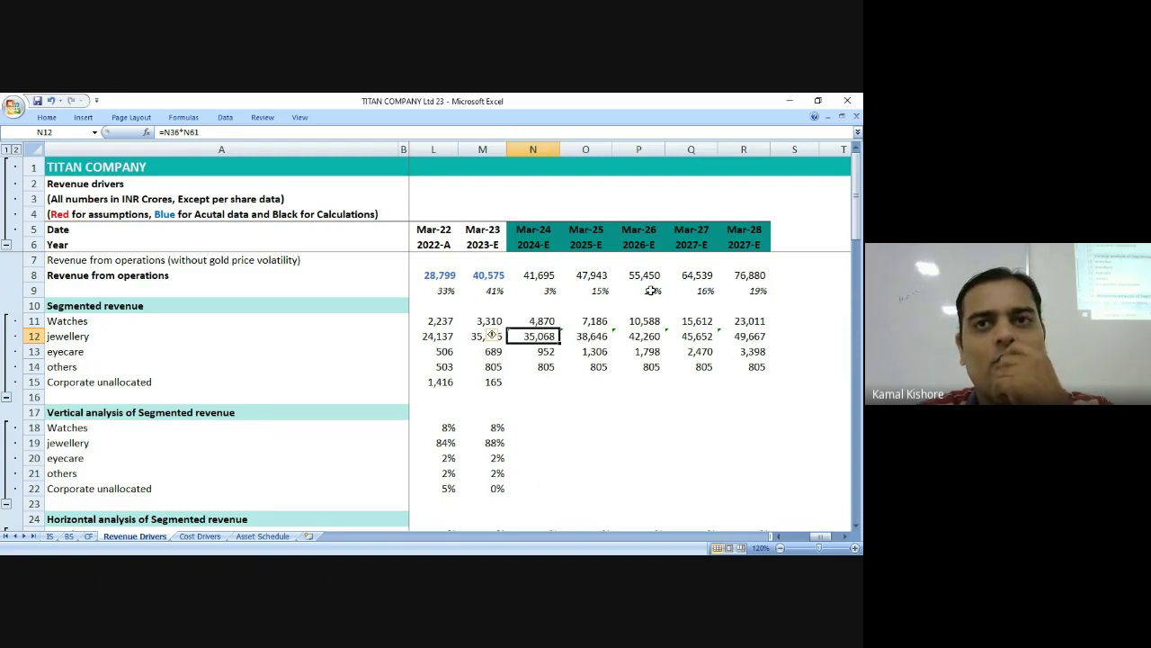
key("Up")
key("Up")
key("Down")
key("Down")
key("Down")
key("Down")
key("Down")
key("Down")
key("Down")
key("Down")
key("Down")
key("Down")
key("Down")
key("Down")
key("Down")
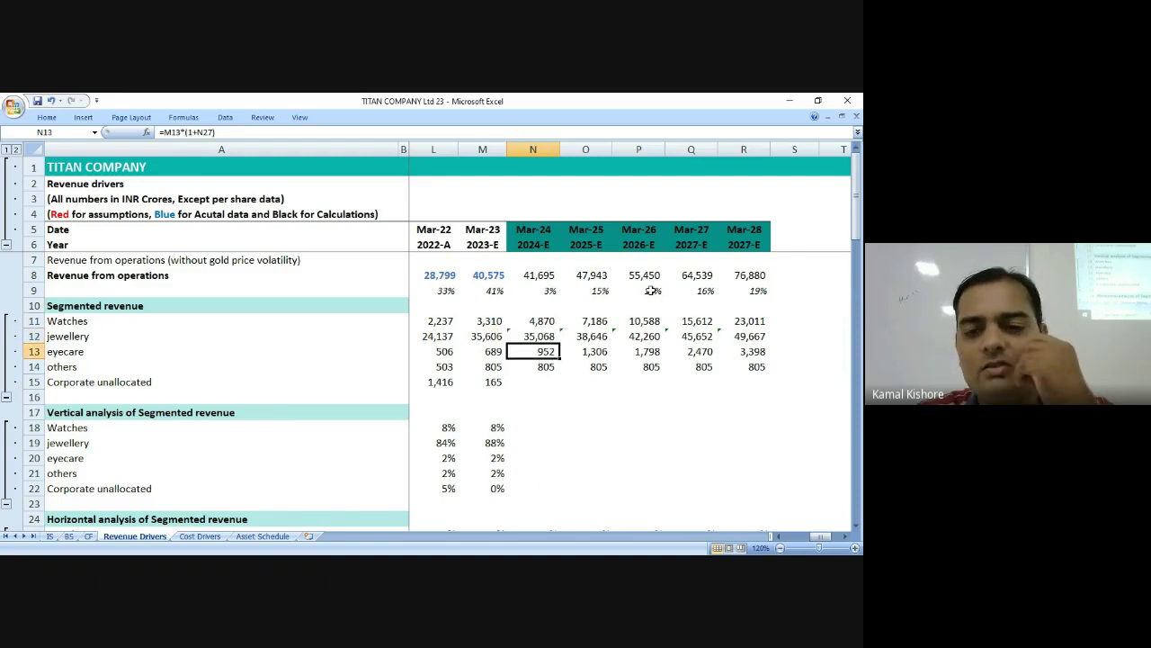
key("Down")
key("Down")
key("Down")
key("Down")
key("Down")
key("Down")
key("Down")
key("Down")
key("Down")
key("Down")
key("Down")
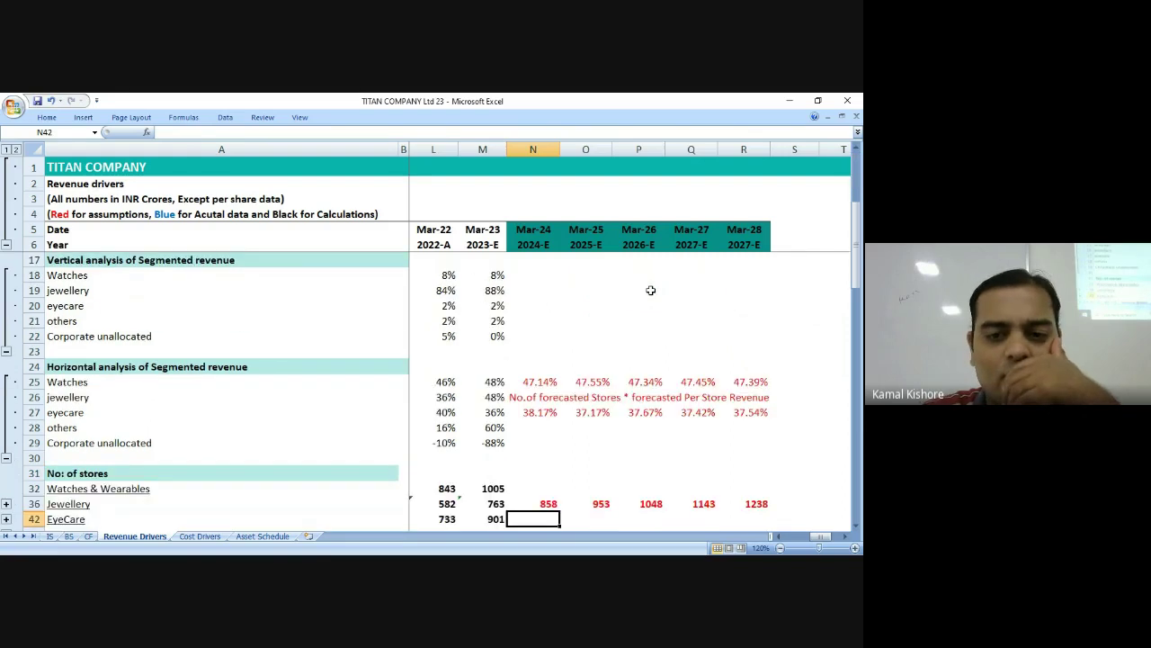
key("Down")
key("Down")
key("Down")
key("Up")
key("Up")
key("Up")
key("Up")
key("Left")
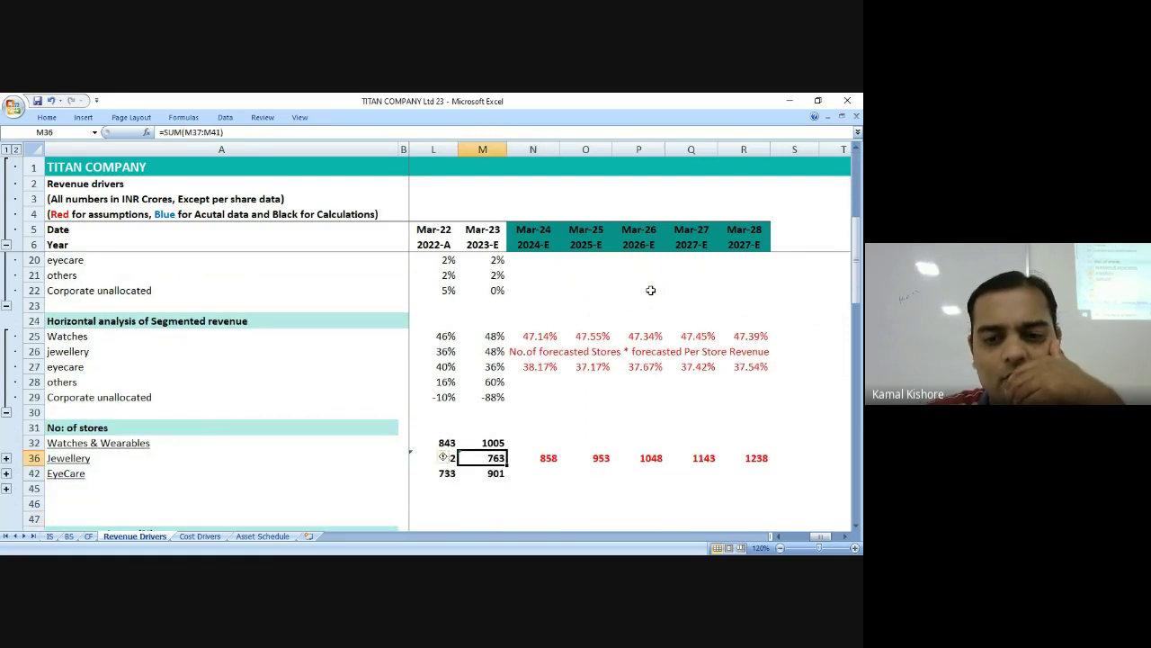
key("Right")
key("Right")
key("Left")
Check the forecast revenue-per-store assumptions for Mar-24, starting with watches and wearables in N60.
key("Down")
key("Down")
key("Down")
key("Down")
key("Down")
key("Down")
key("Down")
key("Down")
key("Down")
key("Down")
key("Down")
key("Down")
key("Down")
key("Down")
key("Down")
key("Down")
key("Down")
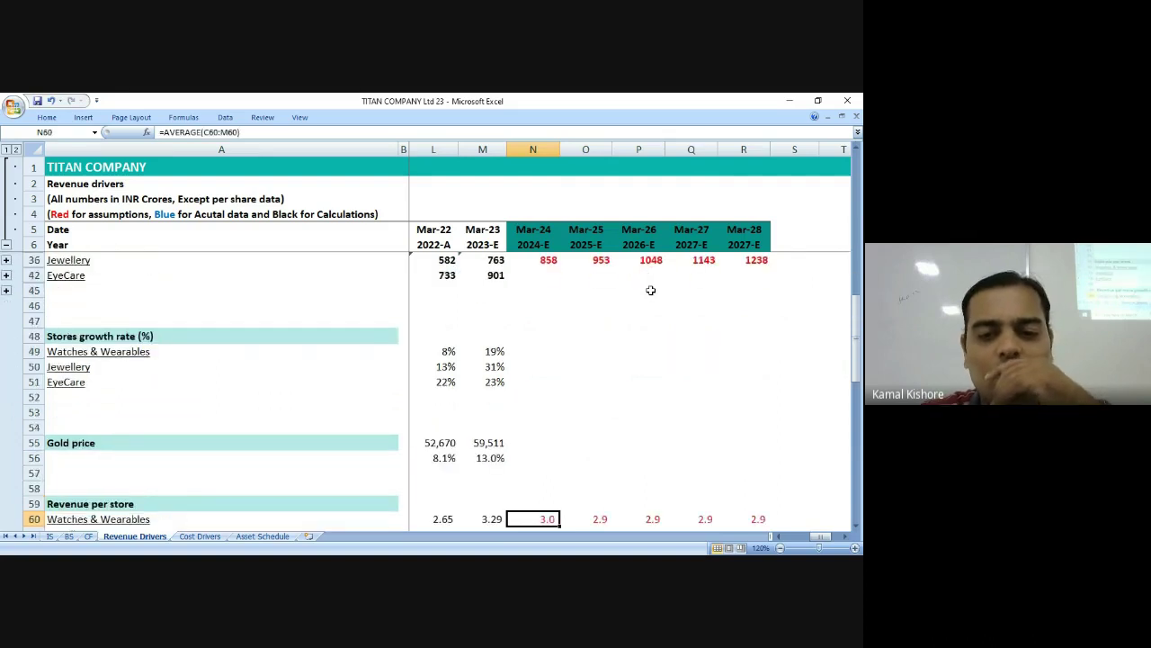
Examine the Mar-24 forecast formulas for each segment in the Revenue per store section.
key("Down")
key("Down")
key("Down")
key("Down")
key("Down")
key("Up")
key("Up")
key("Up")
key("Up")
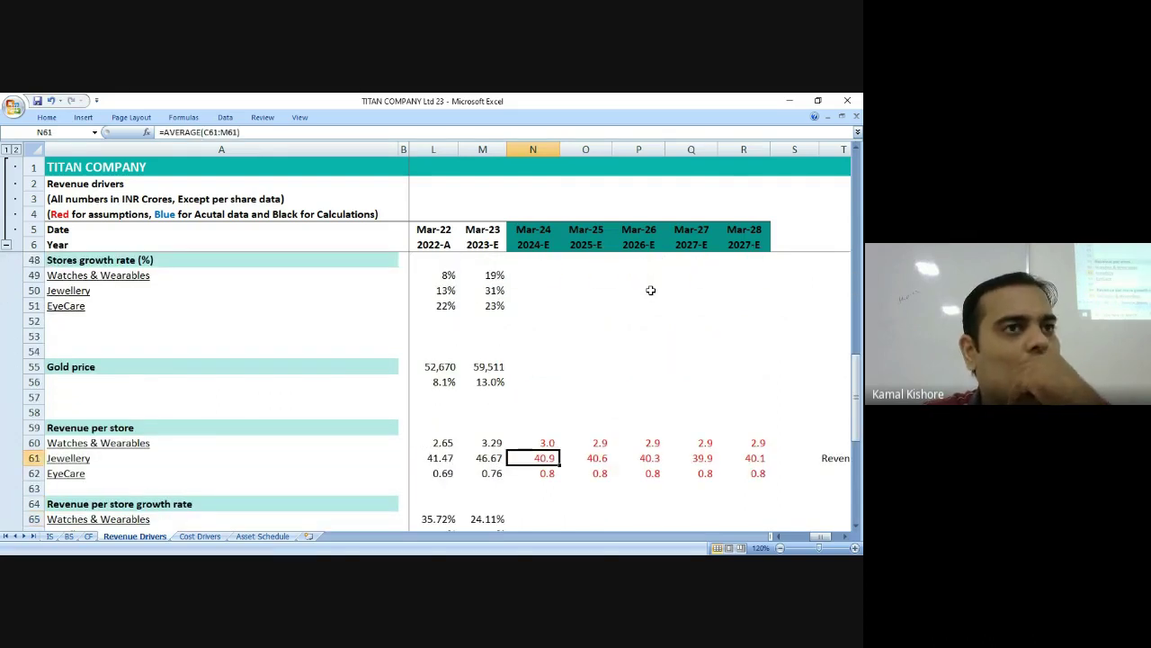
Review the jewellery segment's actual revenue across the historical years up to Mar-23 in the Segmented revenue section.
scroll(612, 306, "up", 14)
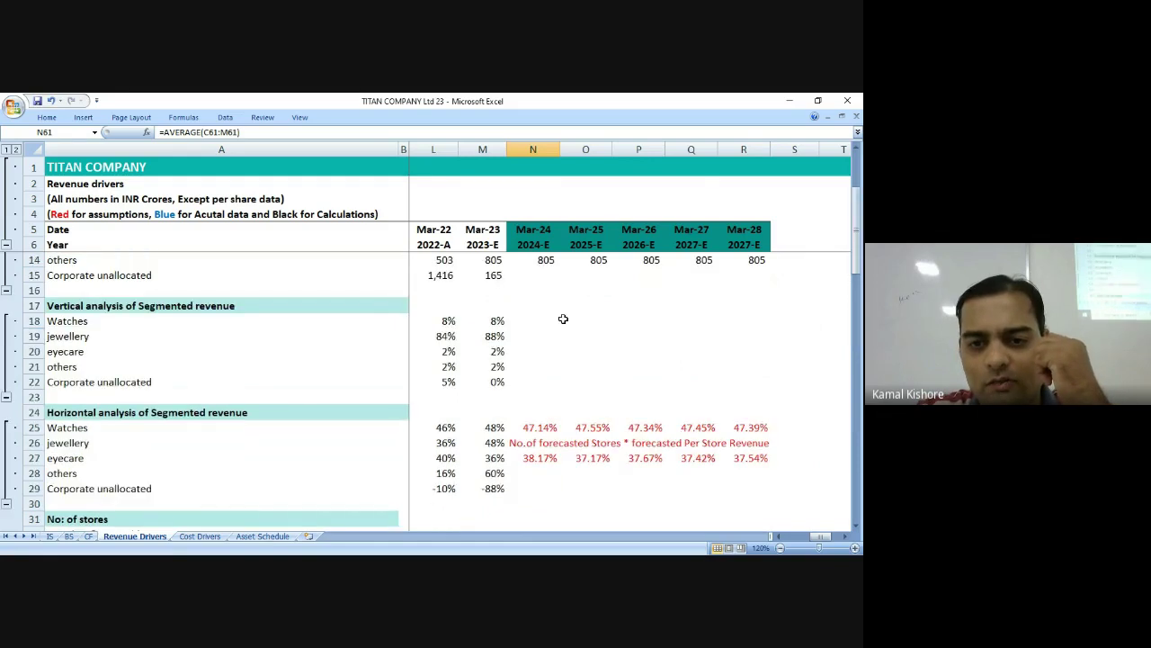
left_click(543, 350)
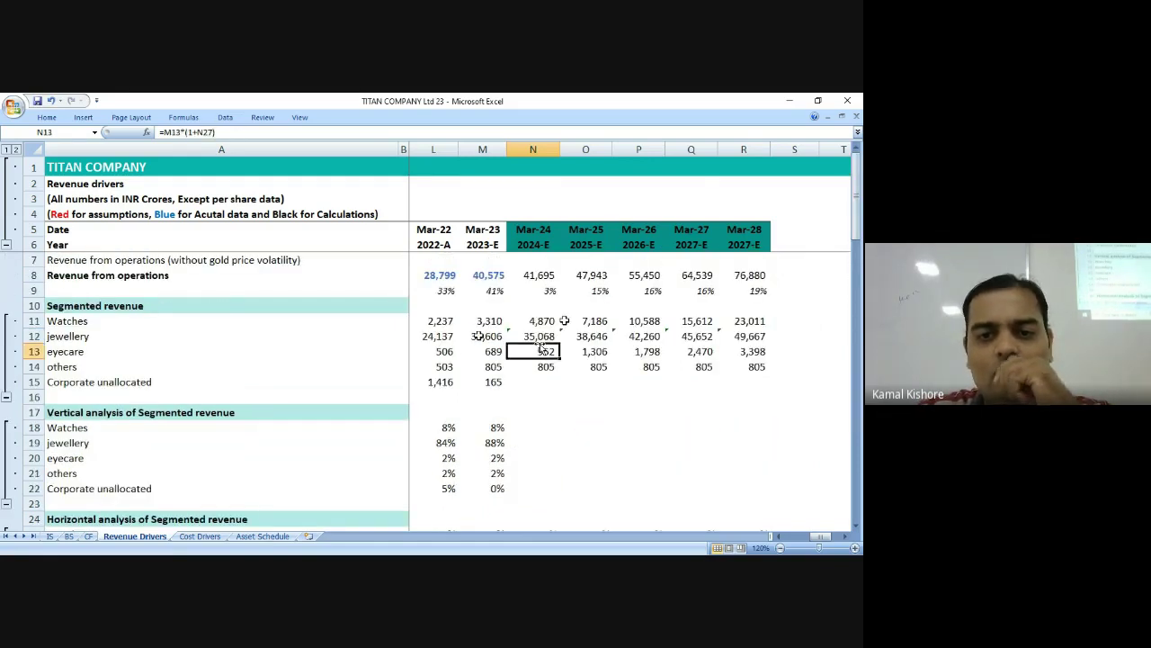
key("Up")
key("Left")
key("Left")
key("Left")
key("Left")
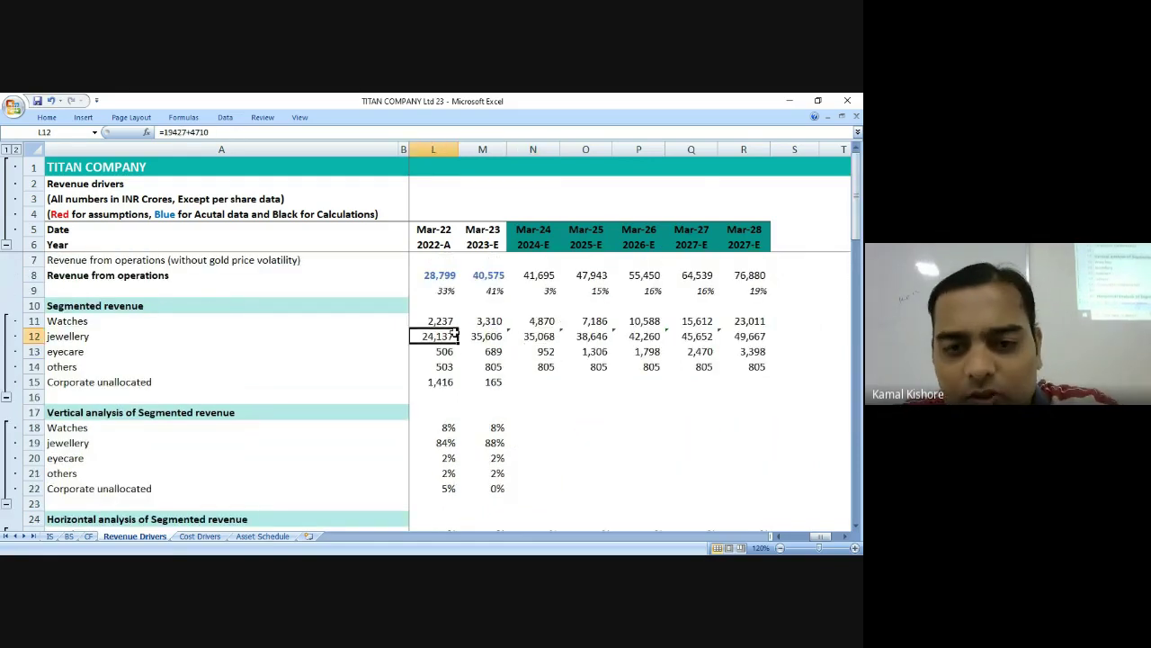
key("Left")
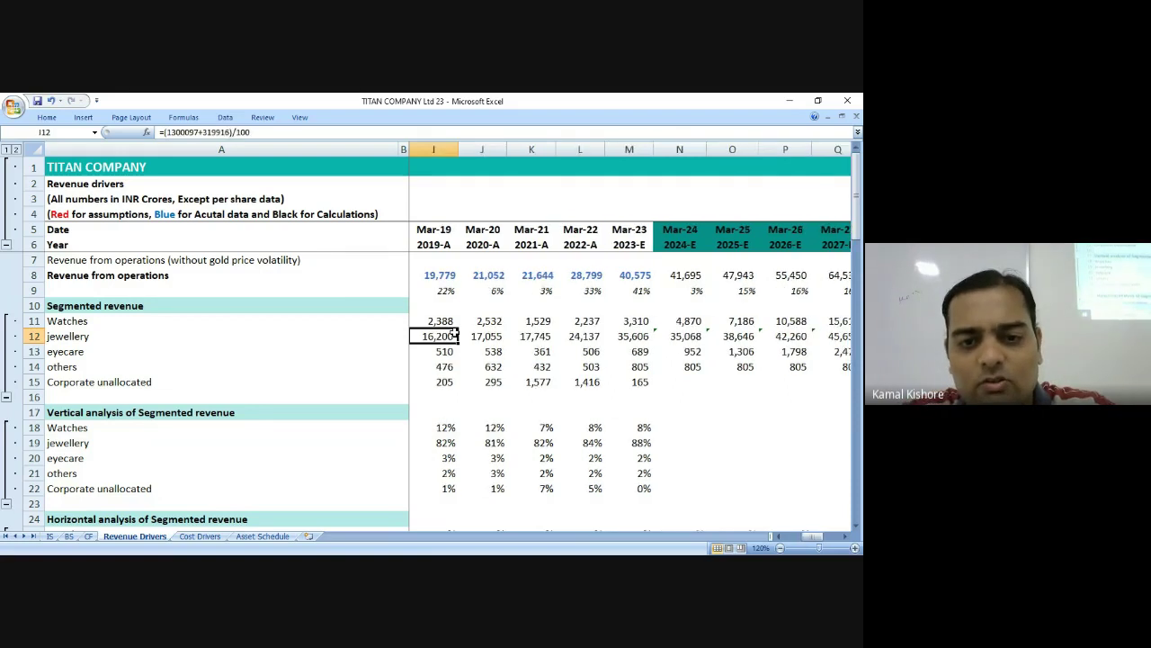
scroll(456, 333, "left", 2)
key("Right")
key("Right")
key("Right")
key("Right")
key("Right")
key("Right")
key("Right")
key("Right")
key("Right")
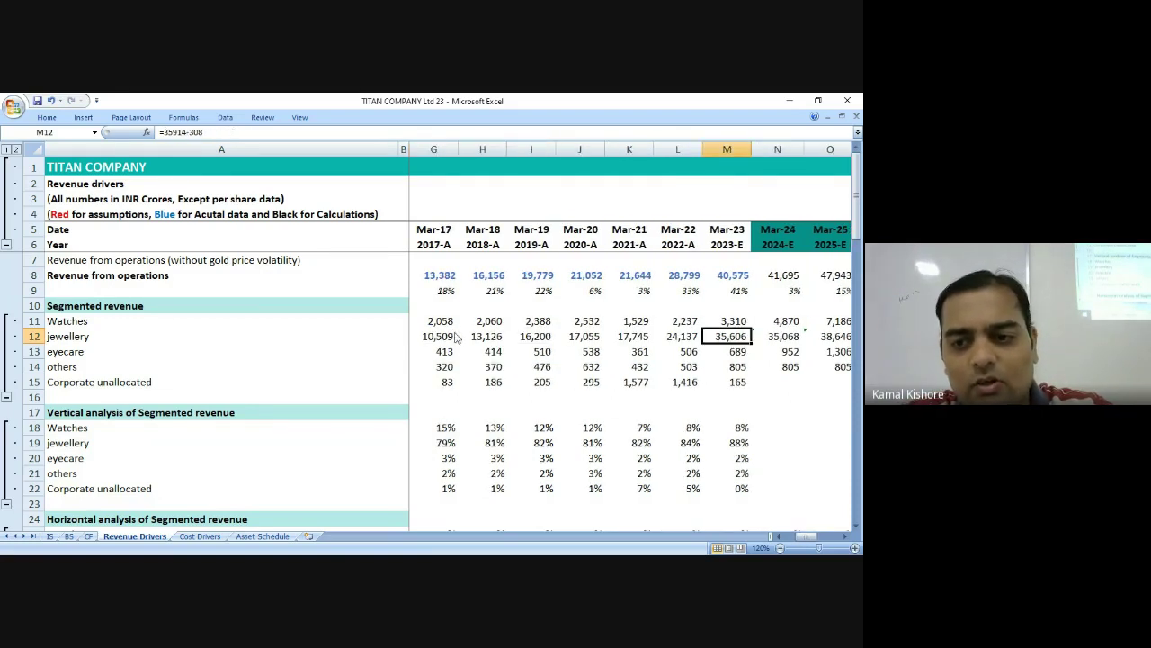
Examine the jewellery revenue forecasts from Mar-24 to Mar-26 and the forecasting basis noted in the horizontal analysis.
scroll(456, 333, "right", 1)
key("Left")
key("Left")
key("Left")
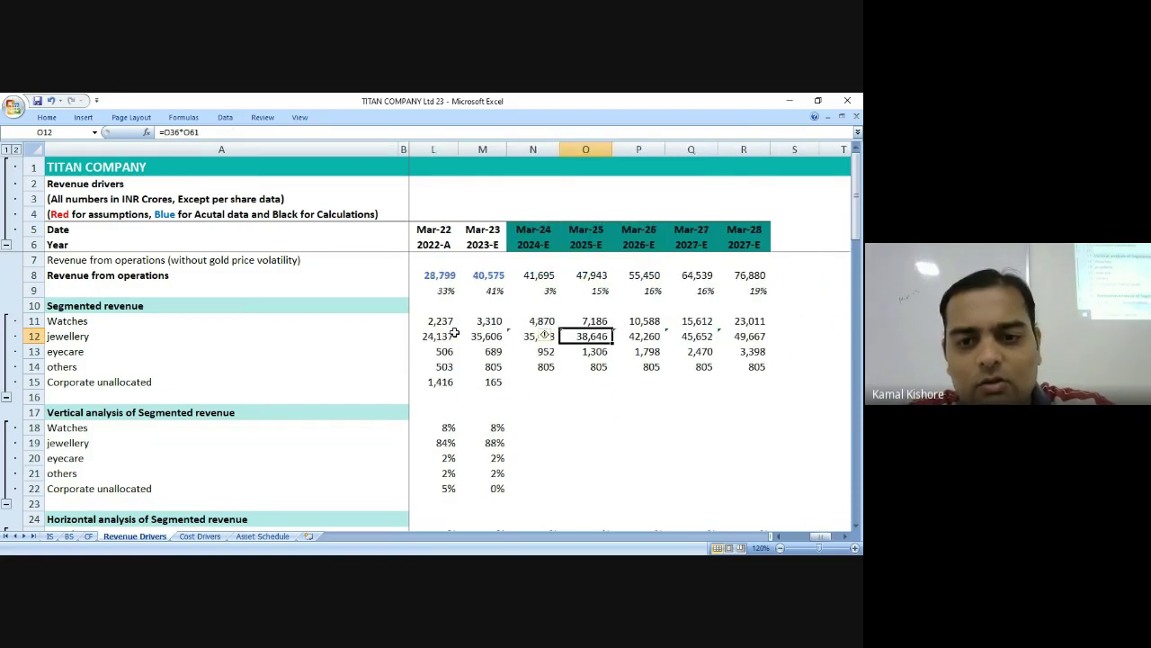
key("Left")
key("shift+Right")
key("shift+Right")
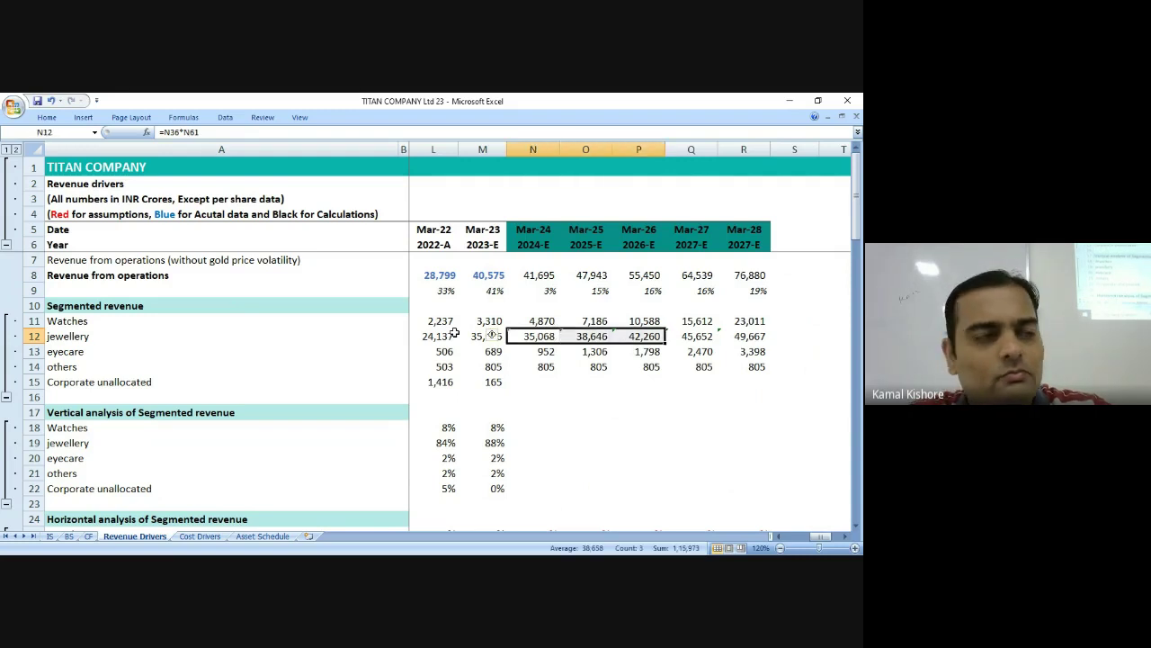
key("shift+Left")
key("shift+Left")
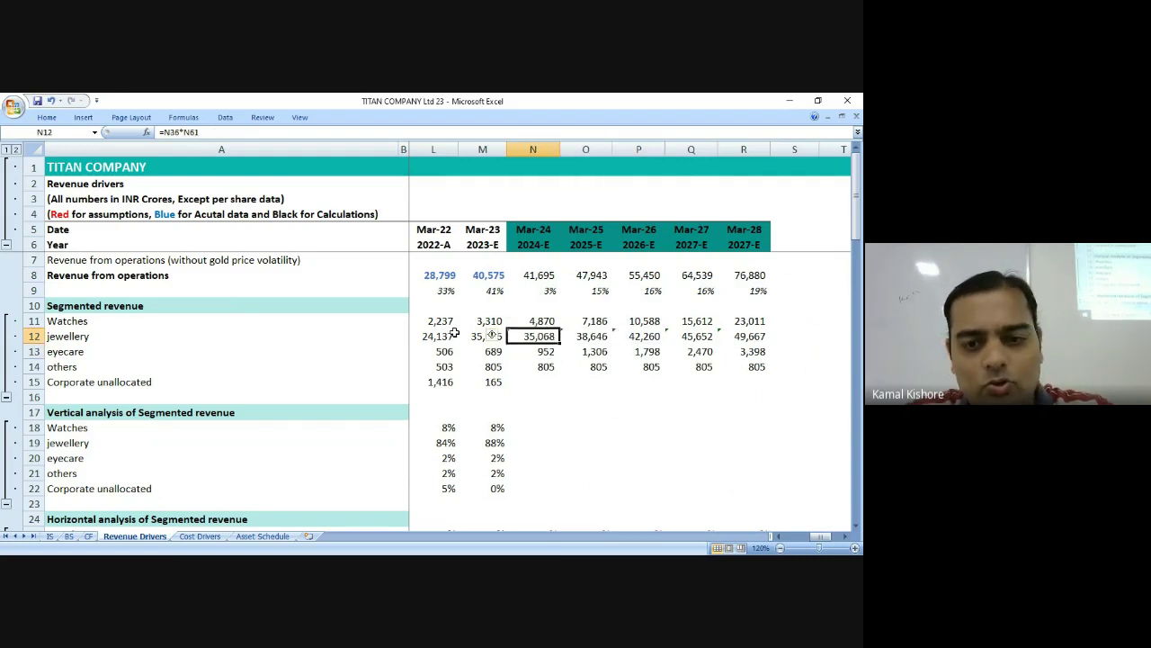
scroll(613, 382, "down", 1)
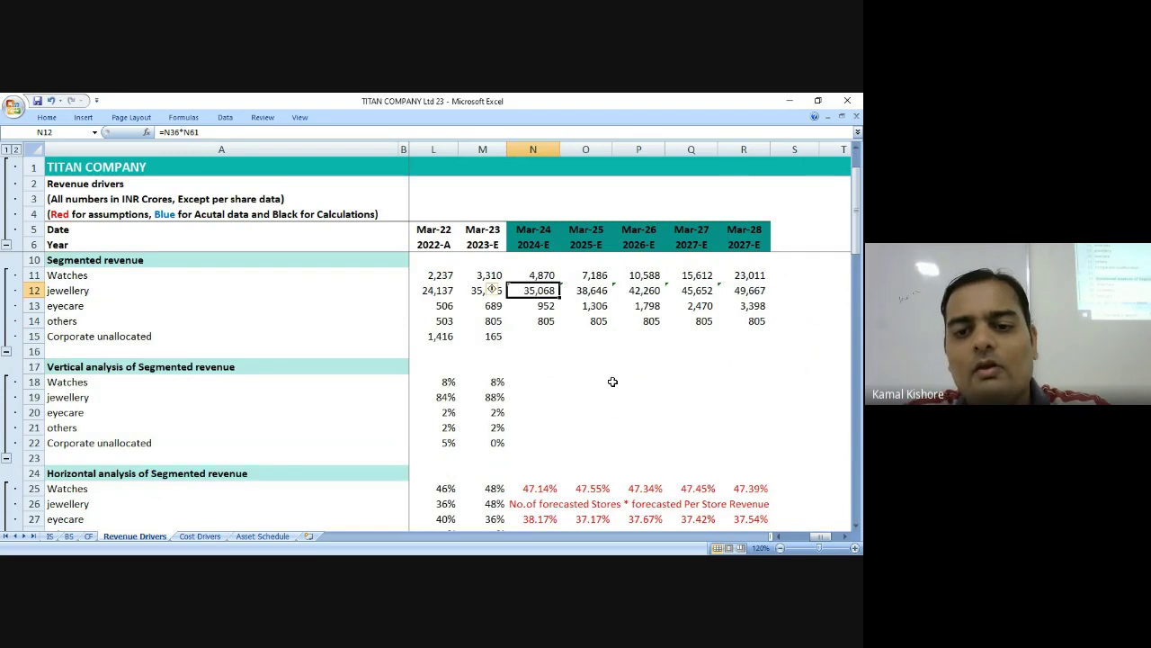
scroll(613, 382, "down", 5)
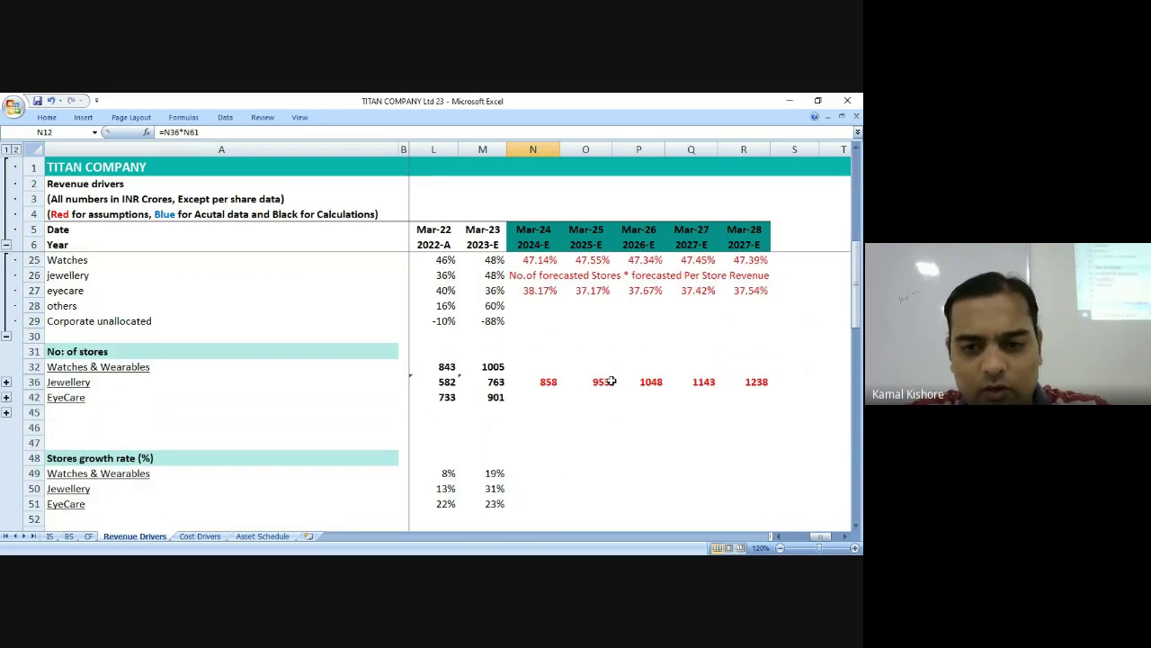
scroll(610, 381, "up", 2)
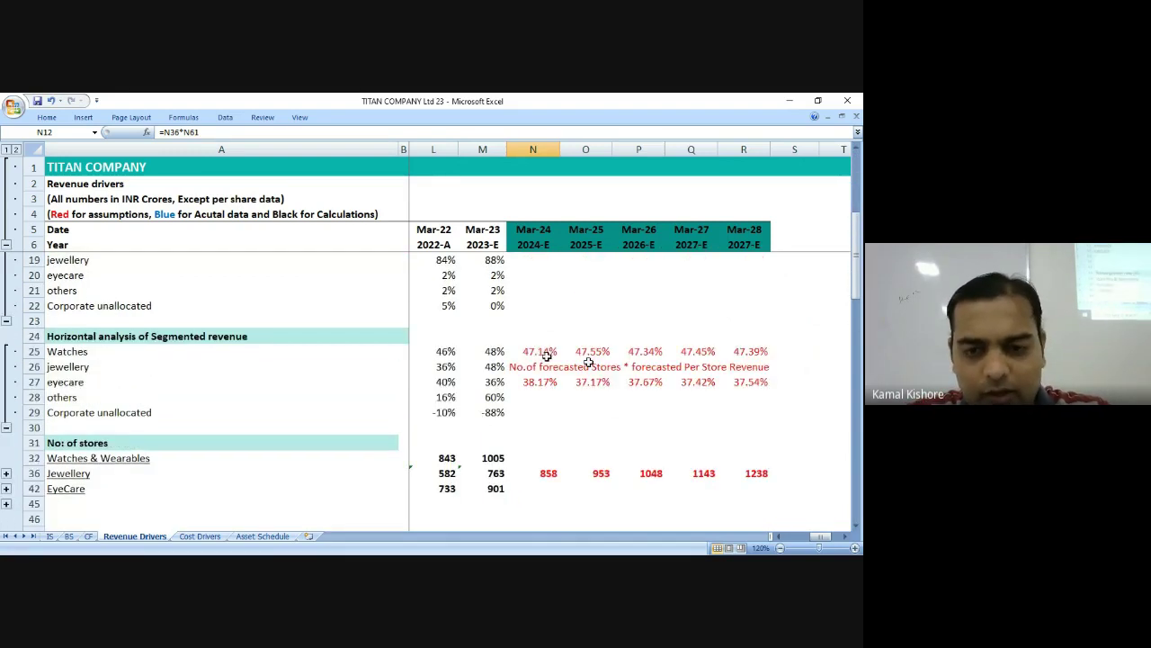
Examine the Jewellery store totals for Mar-22 to Mar-25 in the No: of stores section.
left_click(549, 473)
scroll(575, 445, "down", 5)
scroll(575, 444, "up", 2)
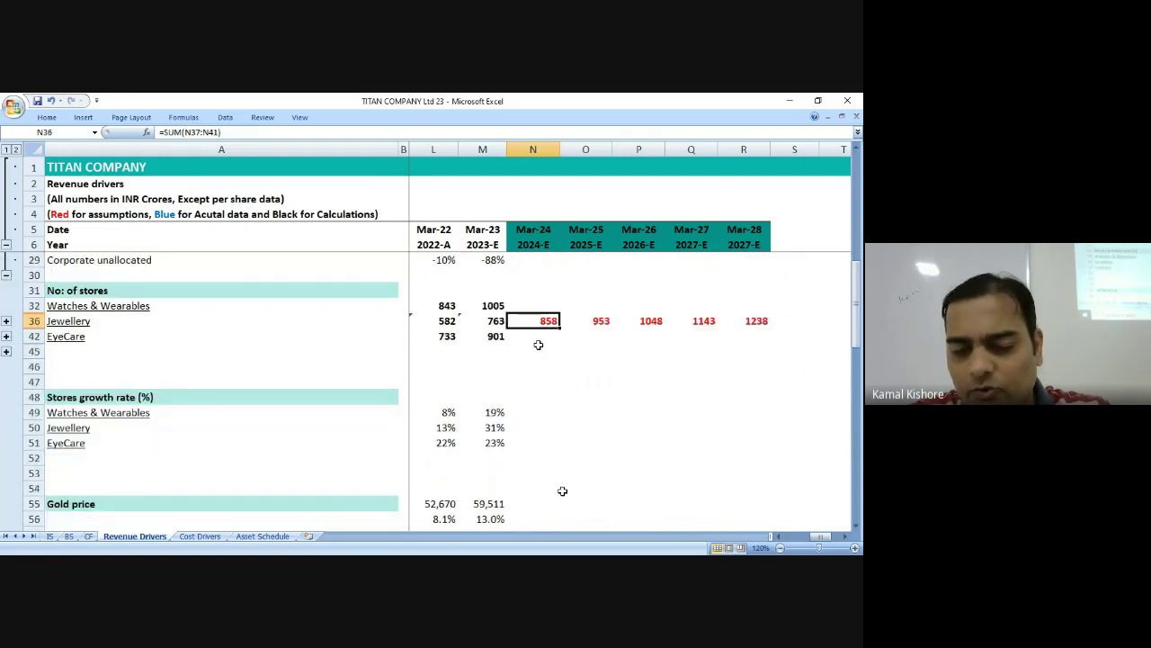
scroll(558, 452, "down", 2)
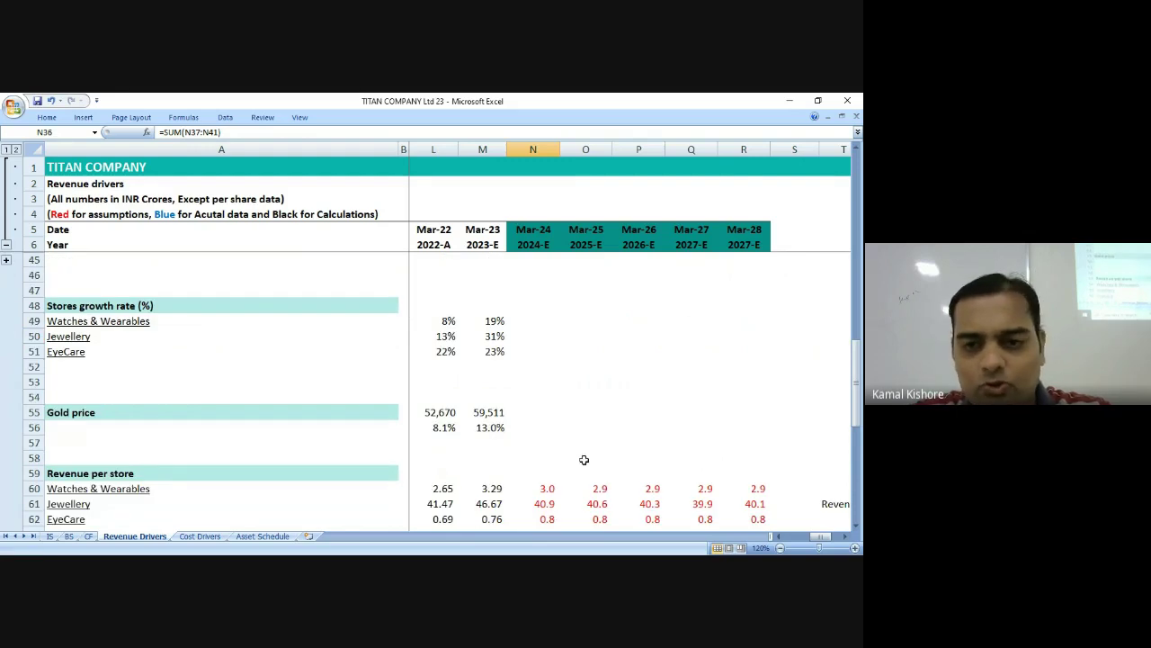
scroll(586, 457, "up", 2)
left_click(501, 321)
key("Right")
key("Right")
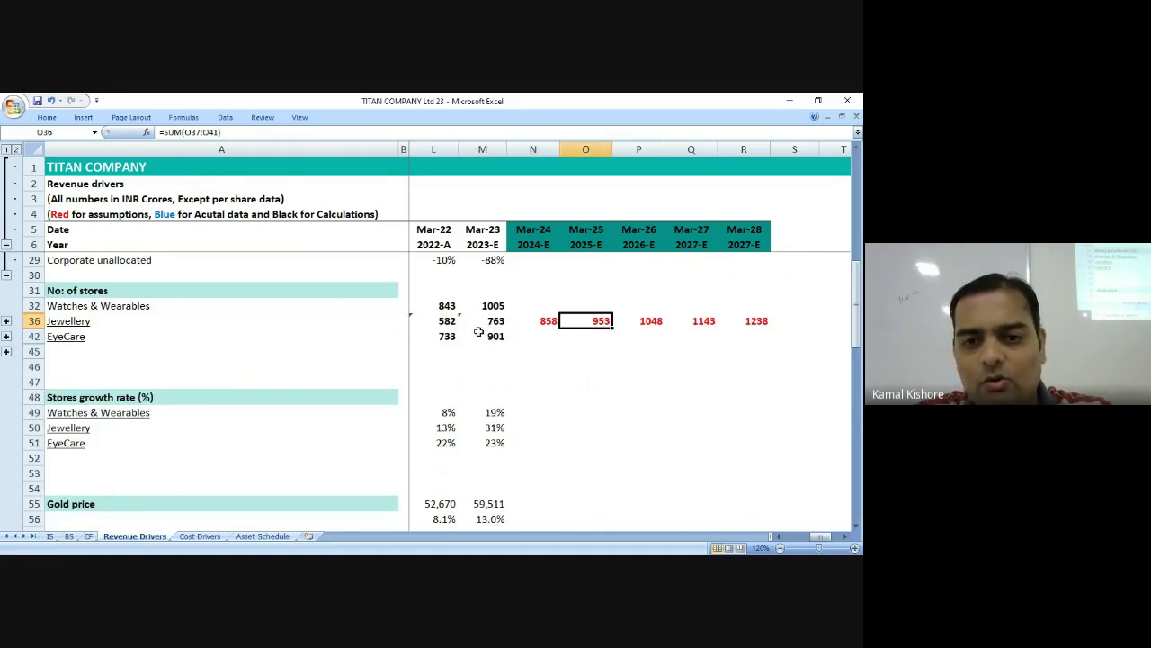
left_click(454, 320)
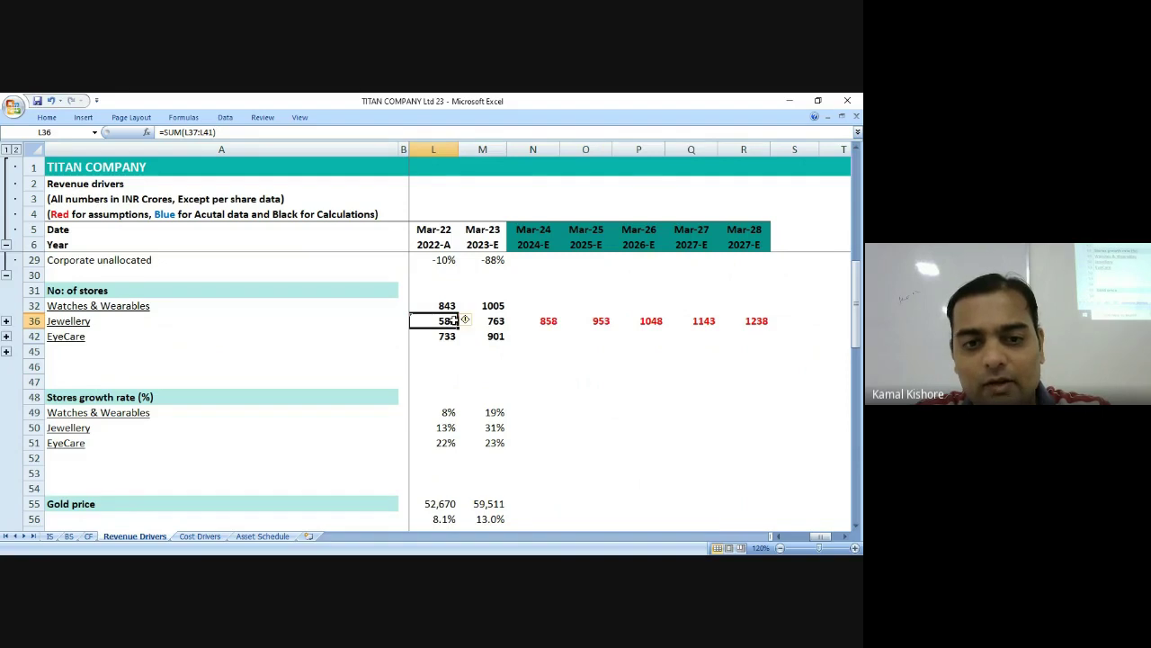
left_click(465, 321)
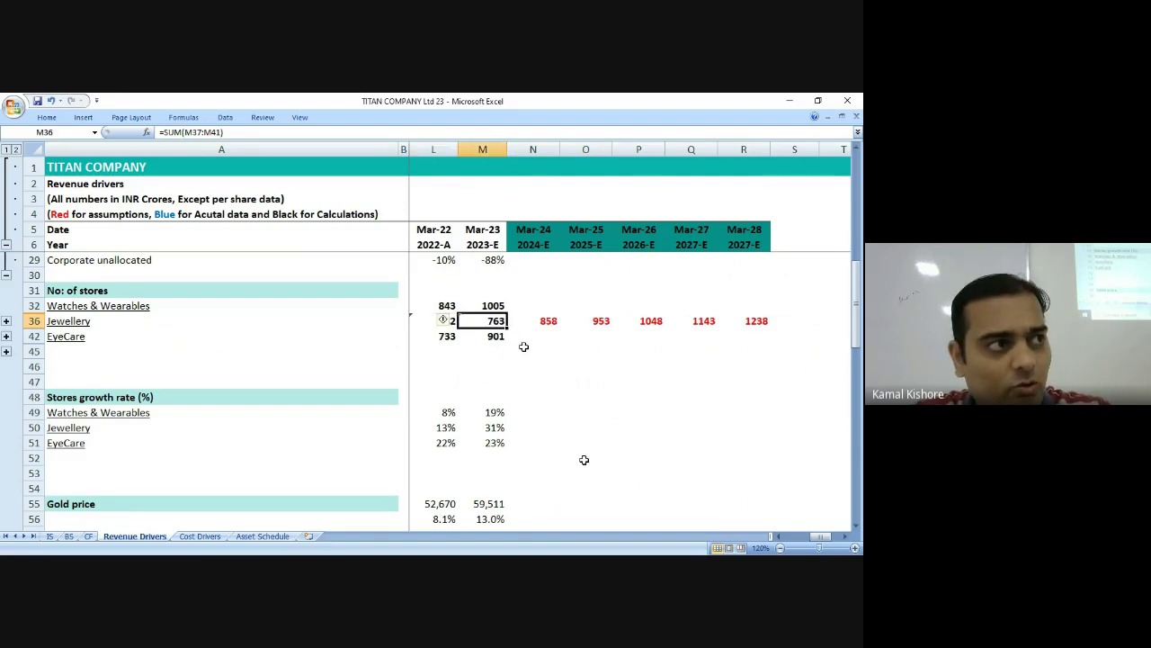
Compare the yearly Jewellery store totals from Mar-20 through the Mar-24 forecast.
scroll(523, 346, "left", 2)
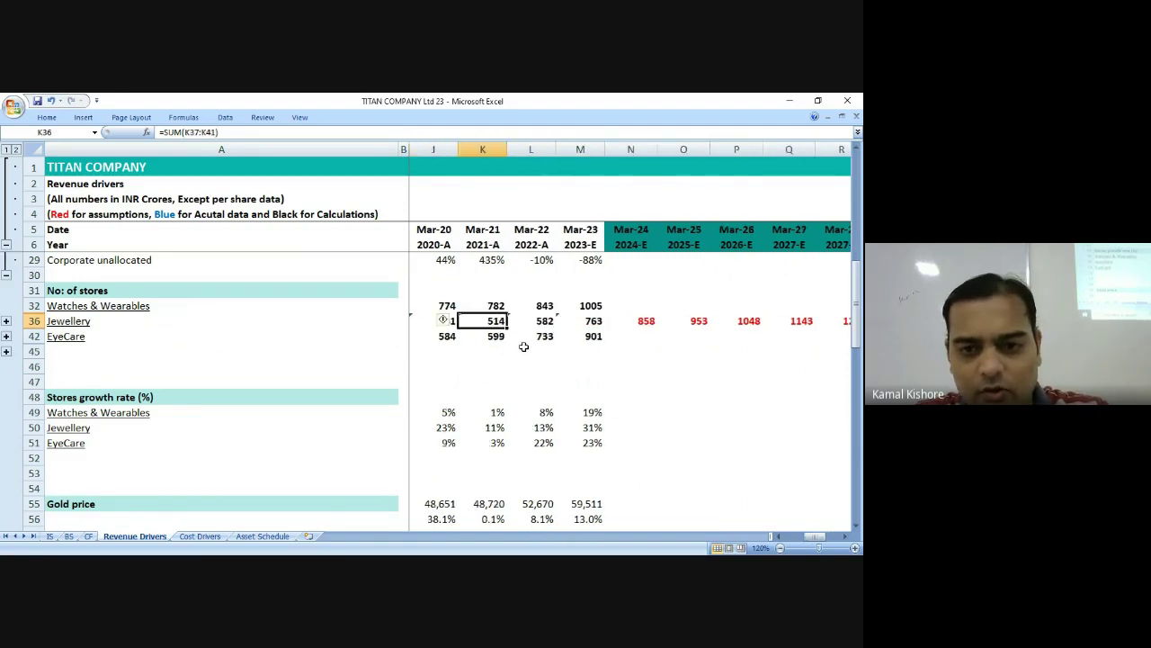
key("Left")
key("Left")
key("Left")
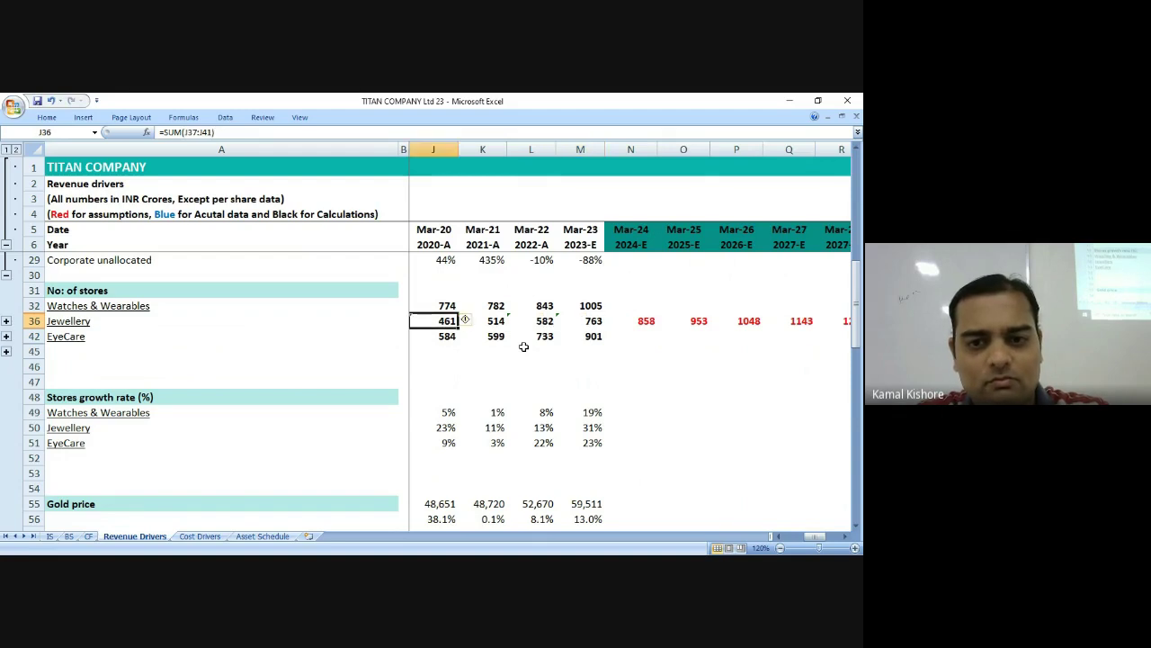
key("Right")
key("Right")
key("Right")
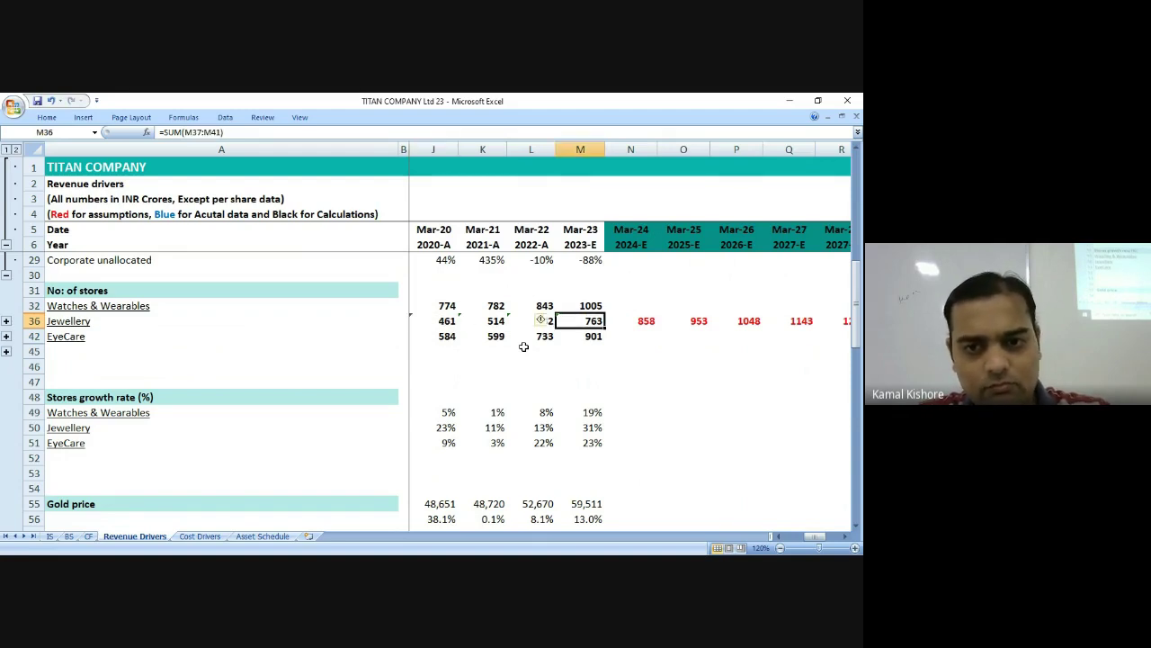
key("Left")
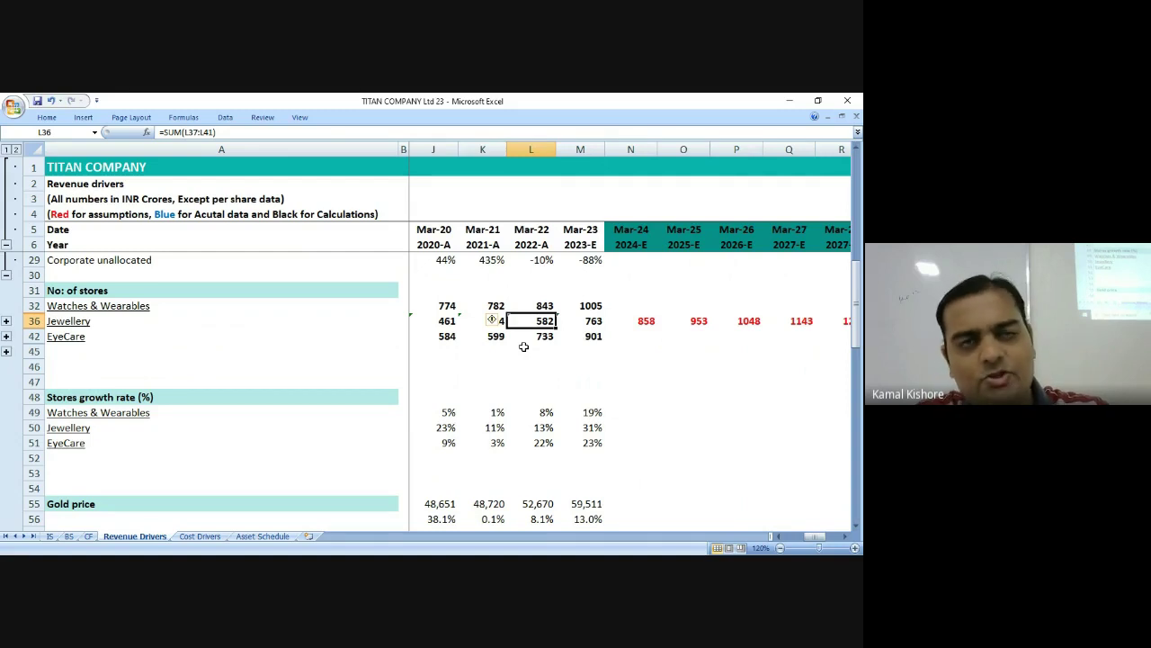
key("Right")
key("Right")
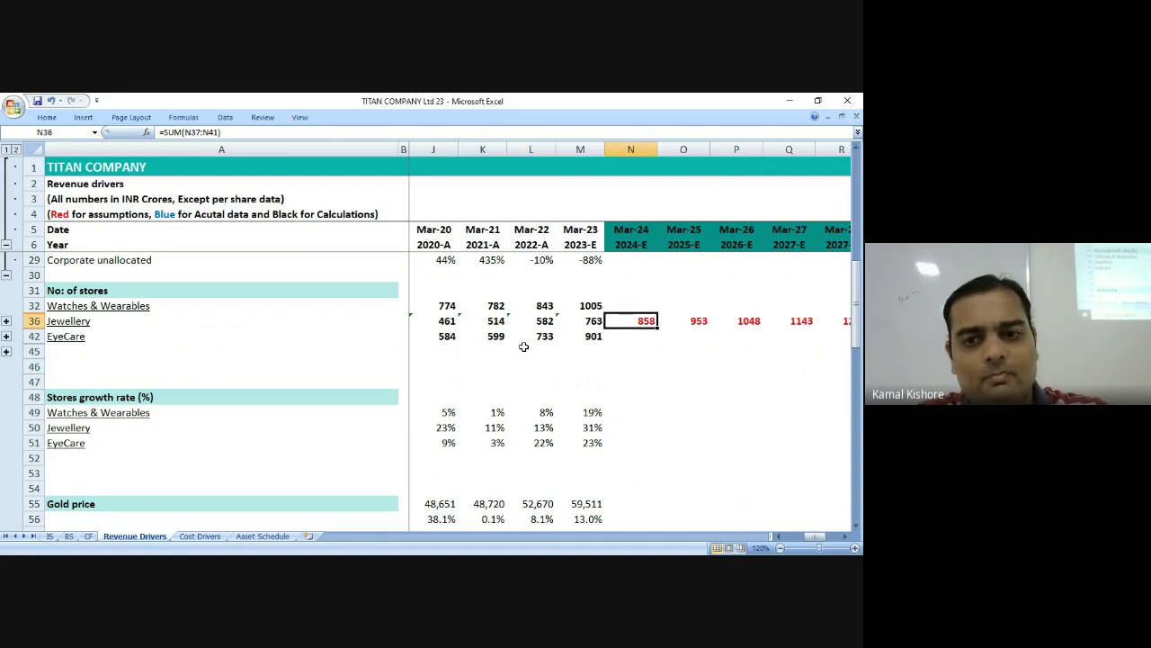
Check which cells the Mar-24 Jewellery store total sums and expand the grouped jewellery brand rows 37 to 41.
key("F2")
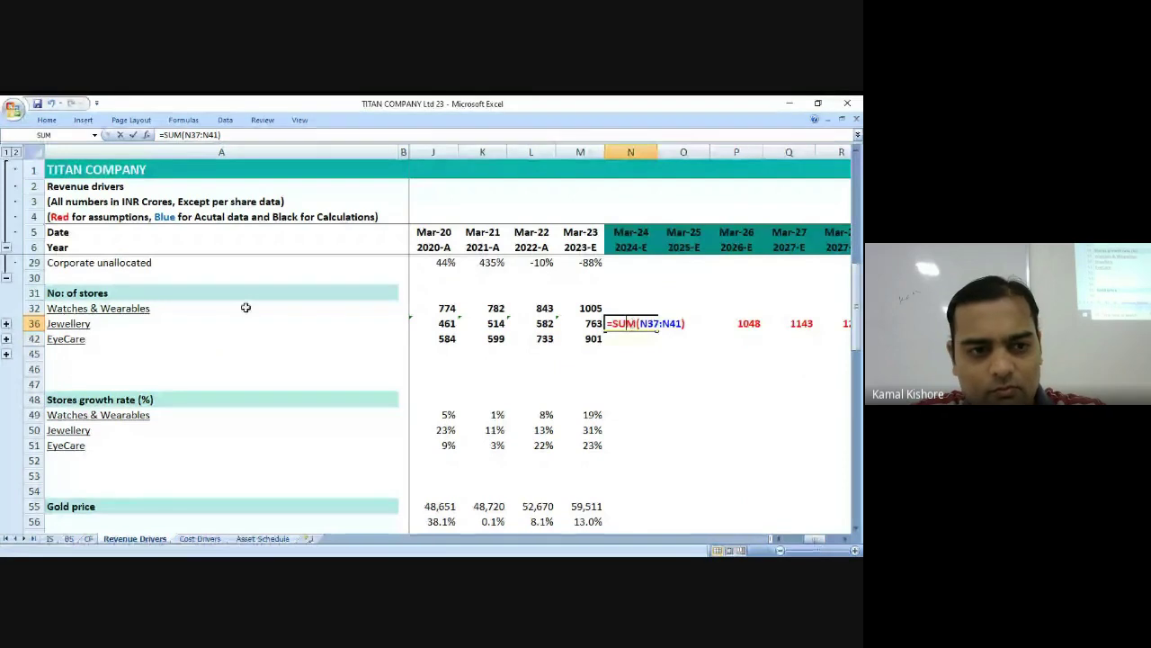
key("Escape")
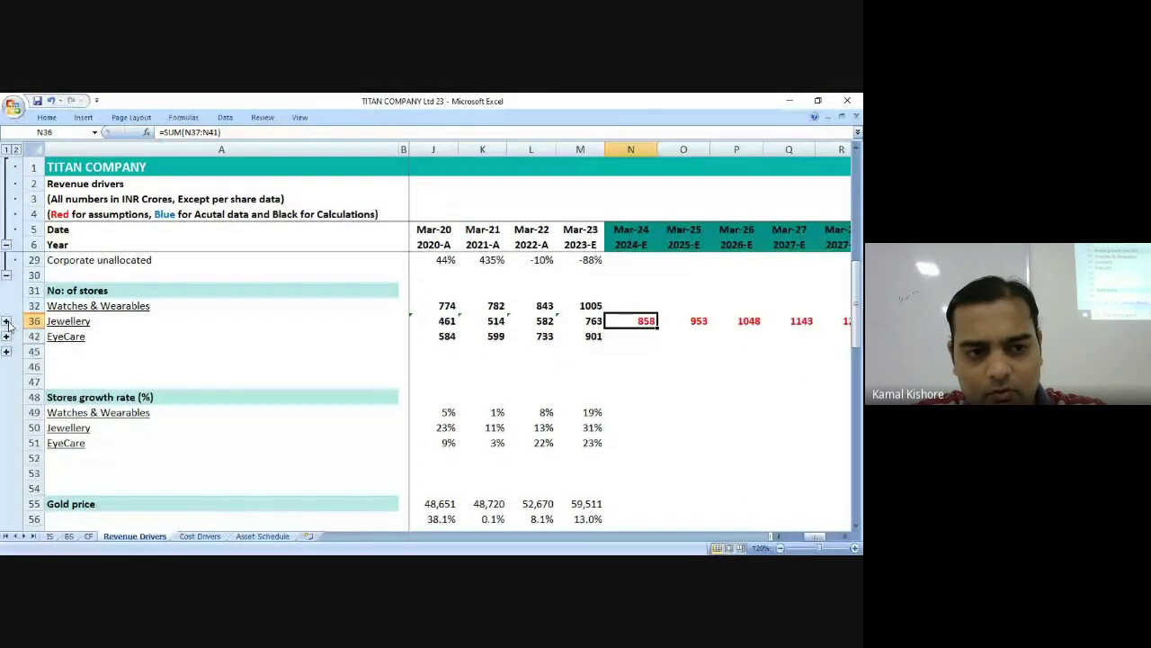
left_click(6, 322)
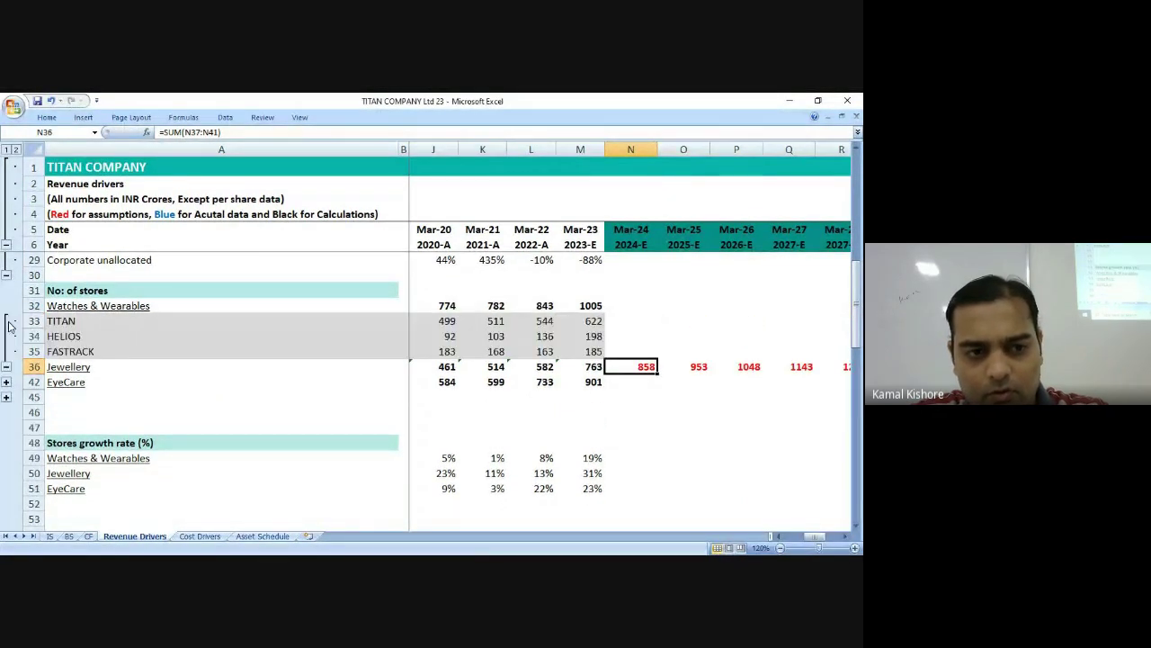
left_click(6, 366)
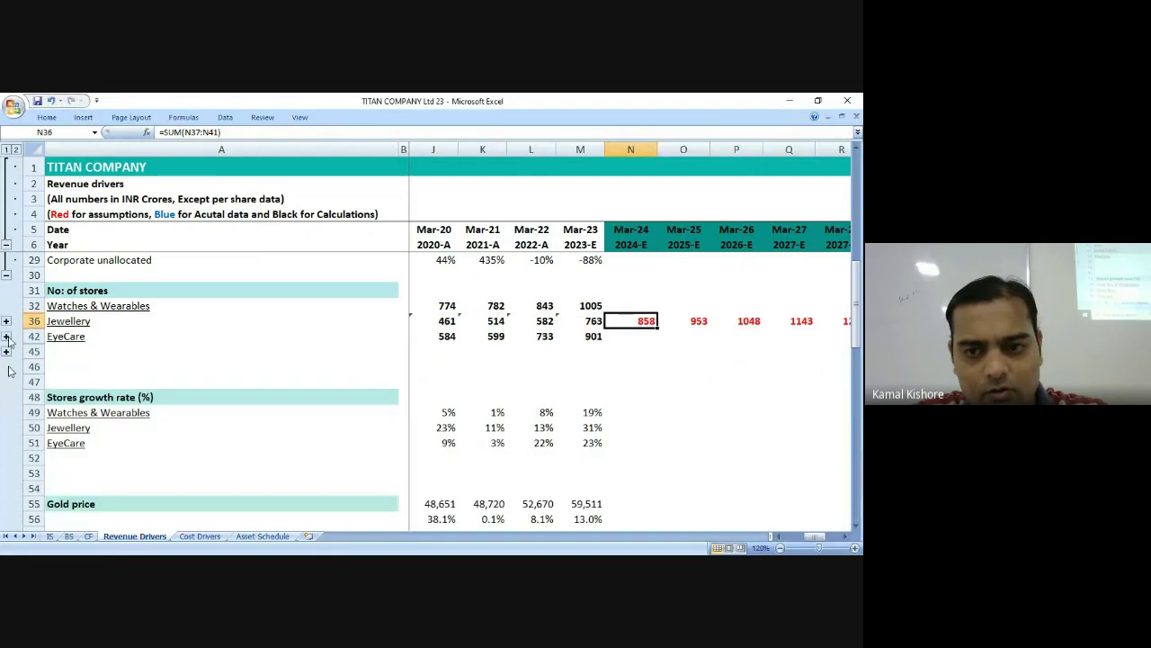
left_click(6, 336)
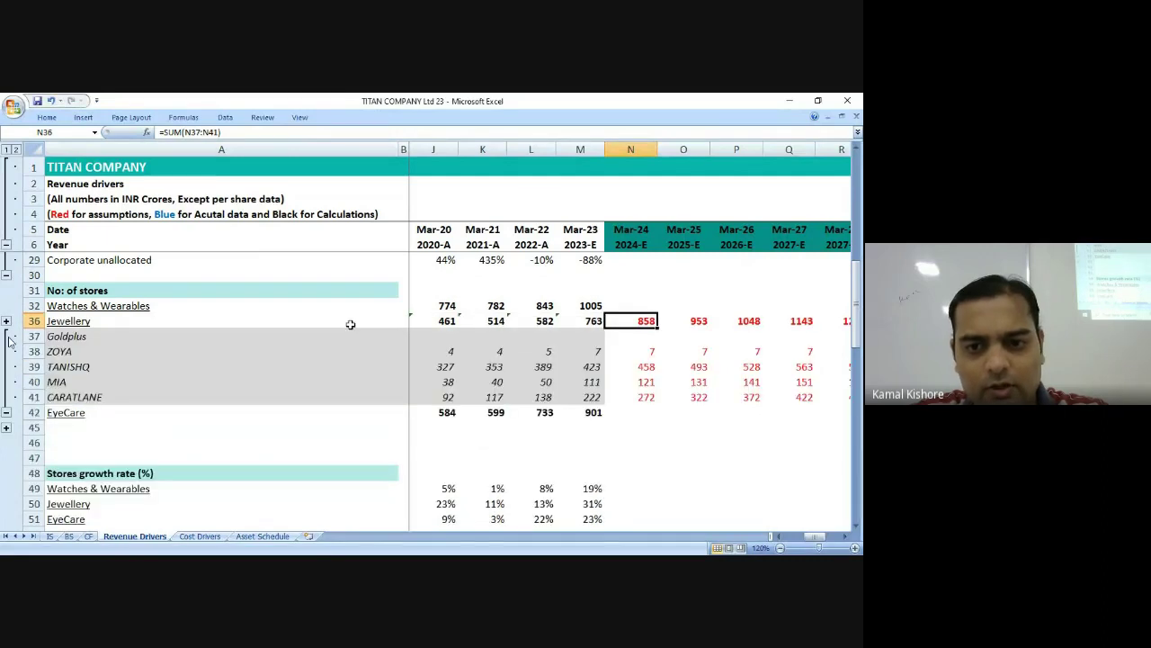
Inspect the TANISHQ and CARATLANE Mar-24 store formulas and the brands' actual store counts, and collapse the jewellery brand rows.
left_click(646, 367)
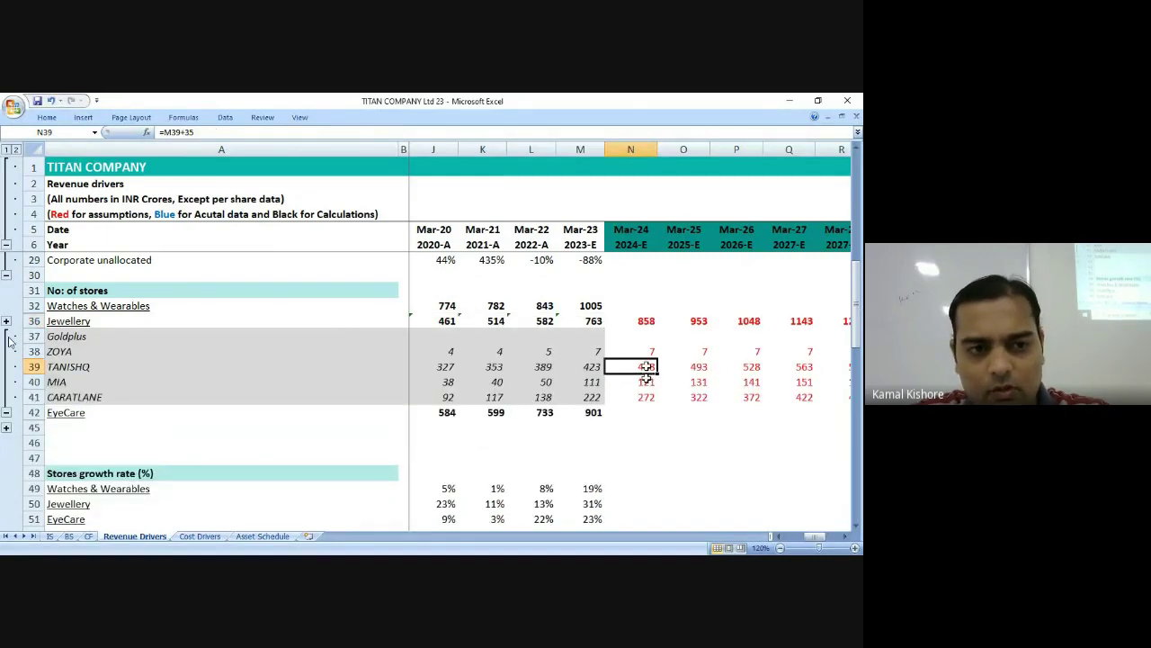
left_click(637, 396)
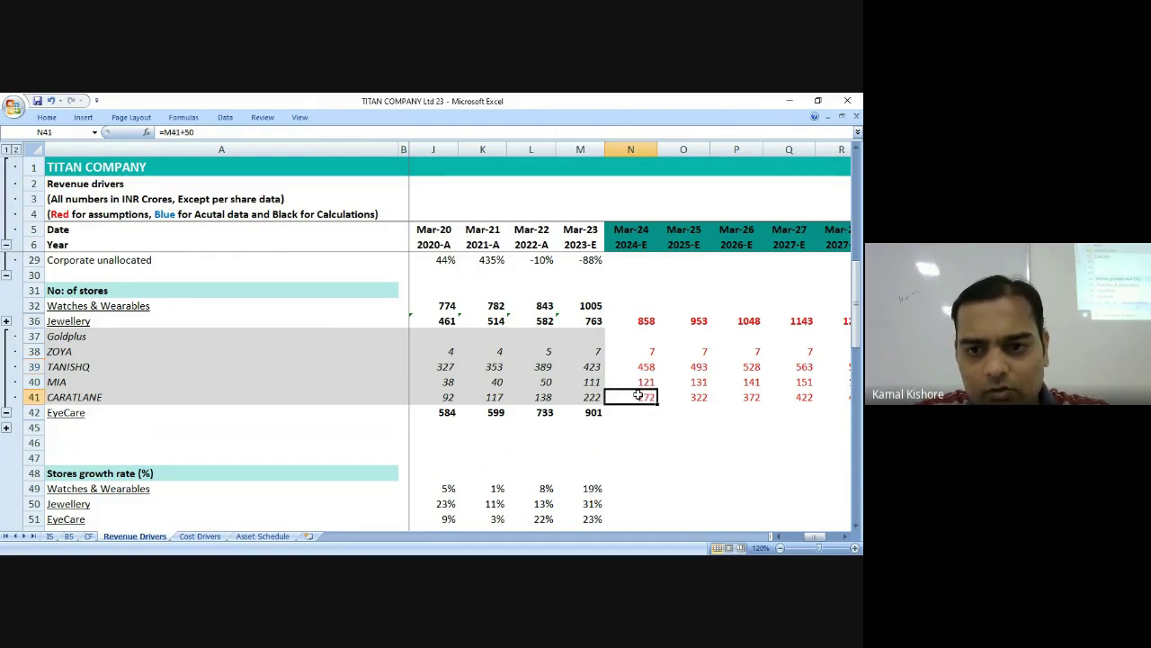
key("Up")
key("Up")
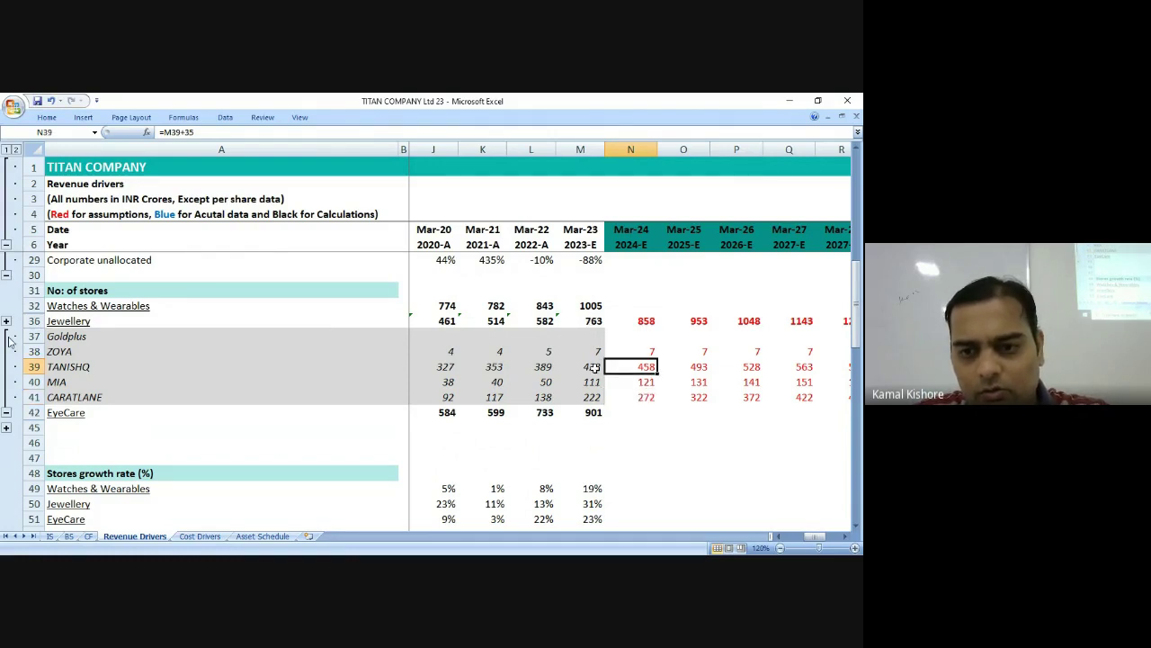
left_click(595, 368)
left_click(590, 307)
left_click(600, 366)
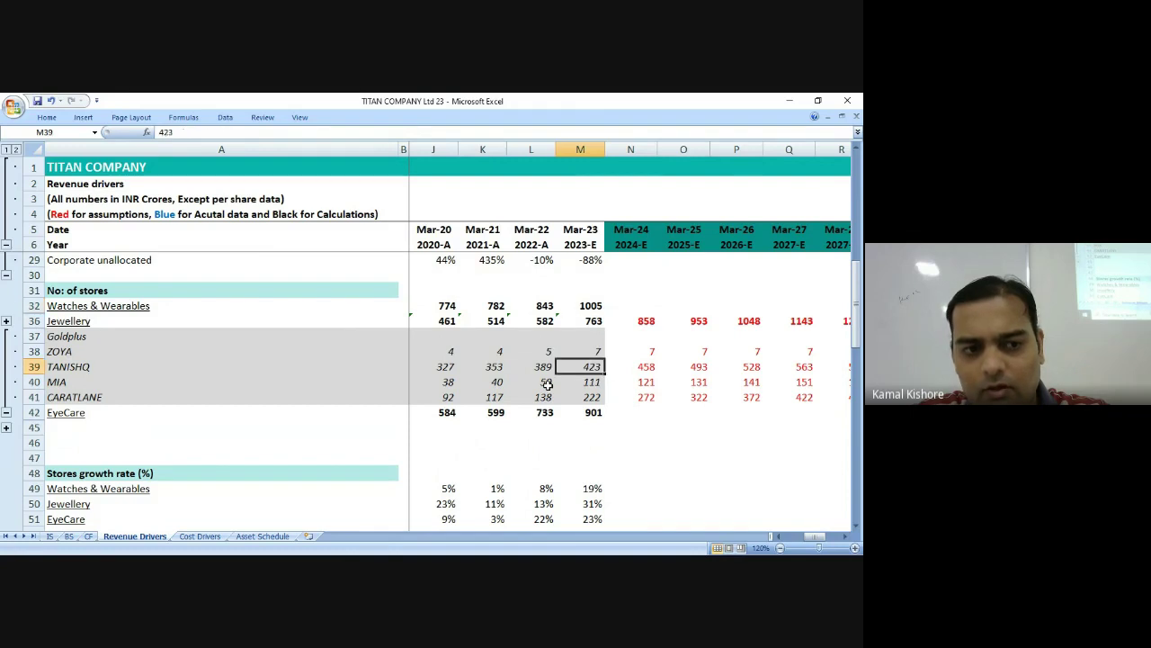
left_click(528, 382)
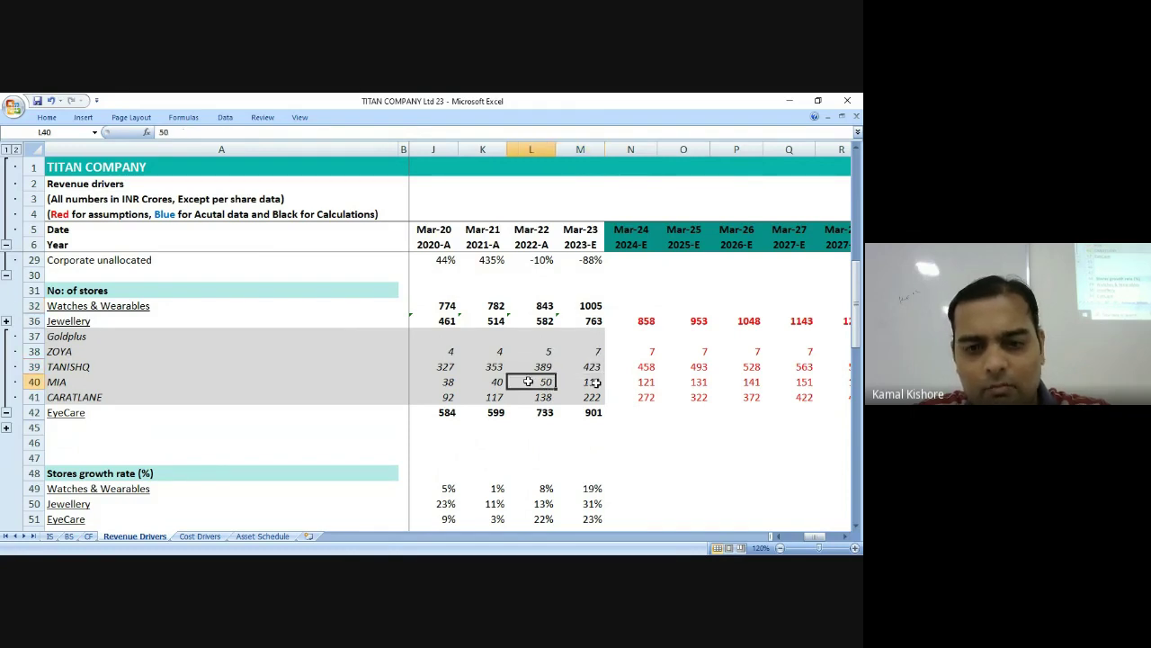
left_click(595, 397)
left_click(6, 412)
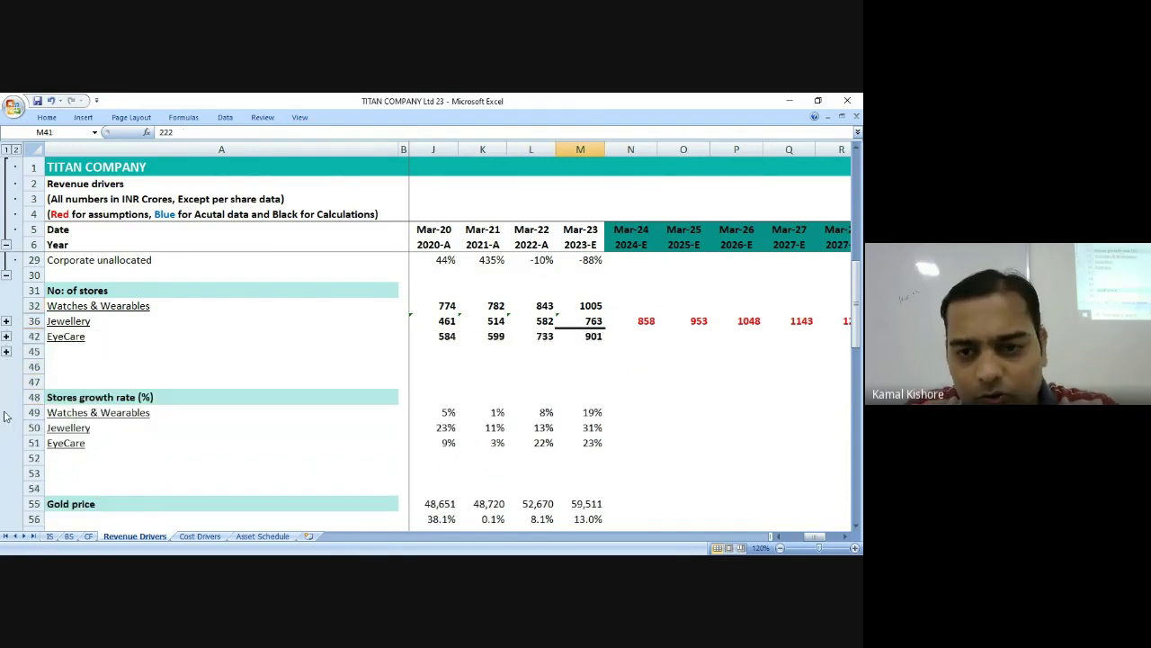
Inspect the Mar-24 revenue per store forecast formula for Watches & Wearables.
left_click(580, 351)
scroll(609, 398, "down", 5)
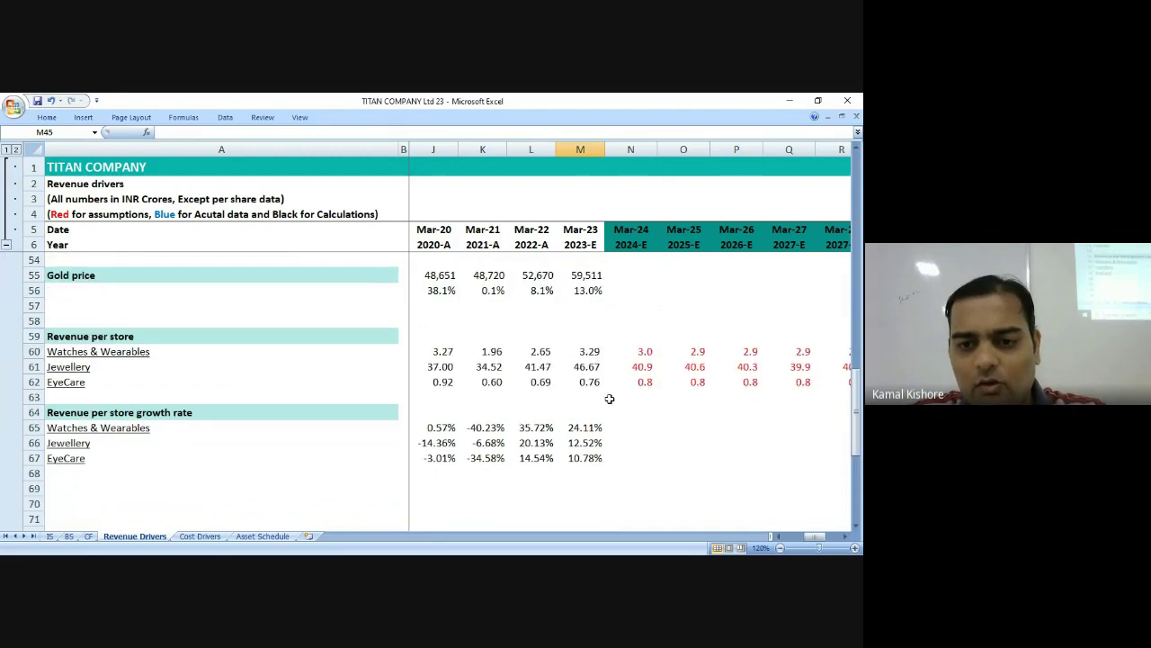
left_click(580, 351)
key("Right")
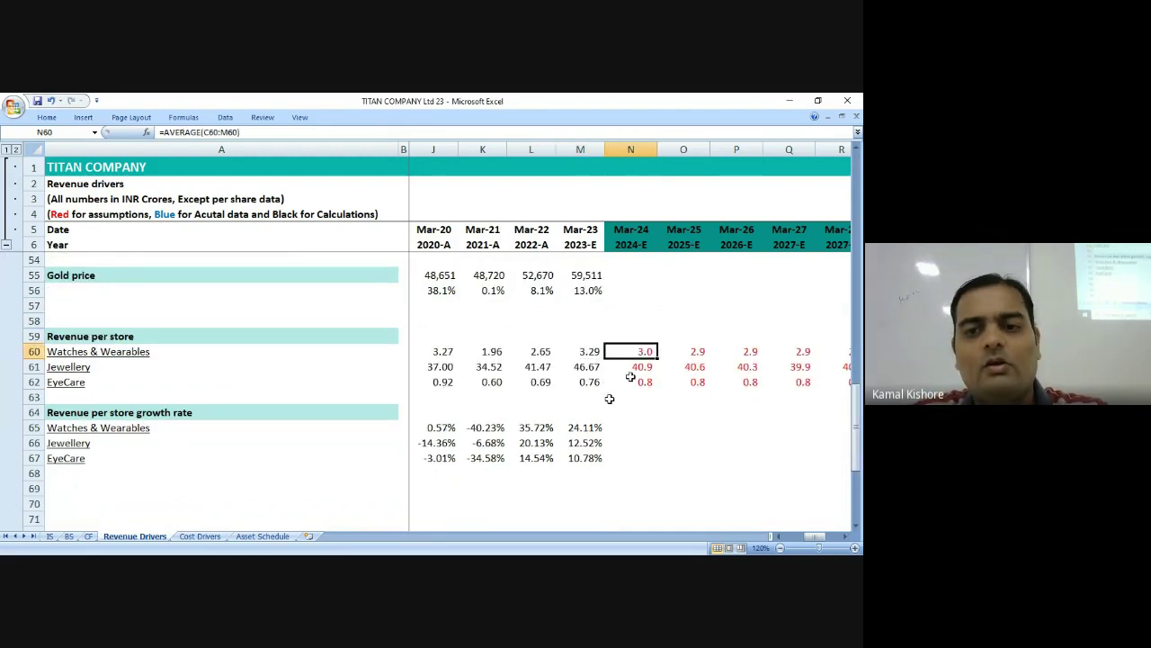
Check the Mar-24 Jewellery revenue per store formula against the segmented revenue forecast and the jewellery forecasting note in the horizontal analysis.
left_click(637, 367)
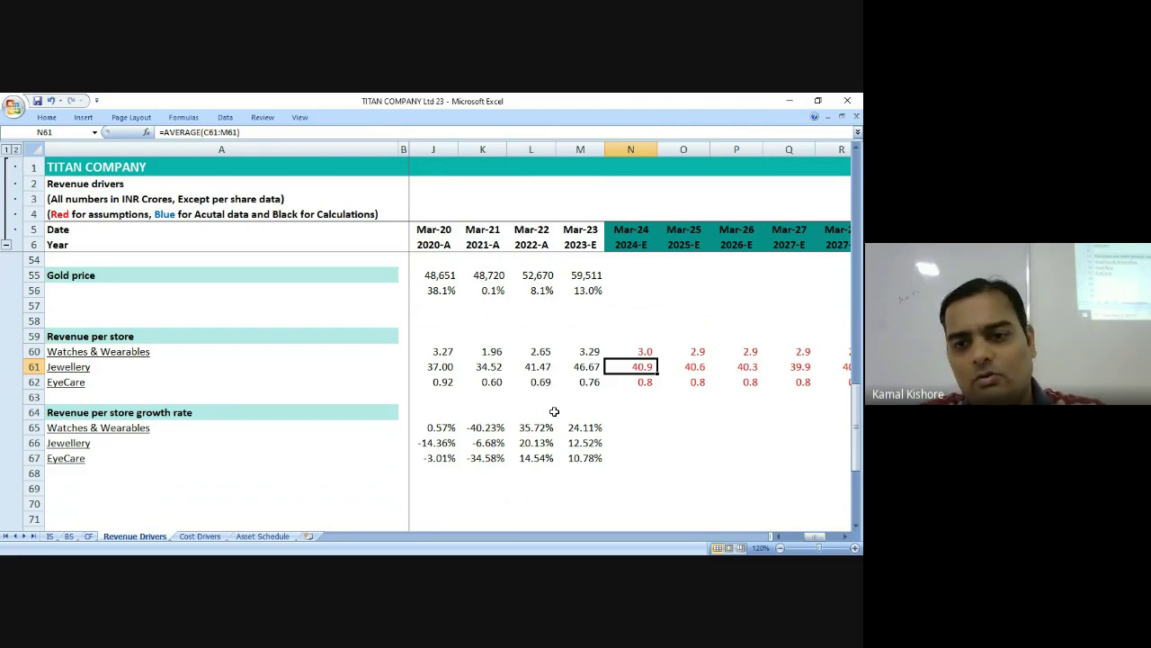
scroll(599, 407, "up", 4)
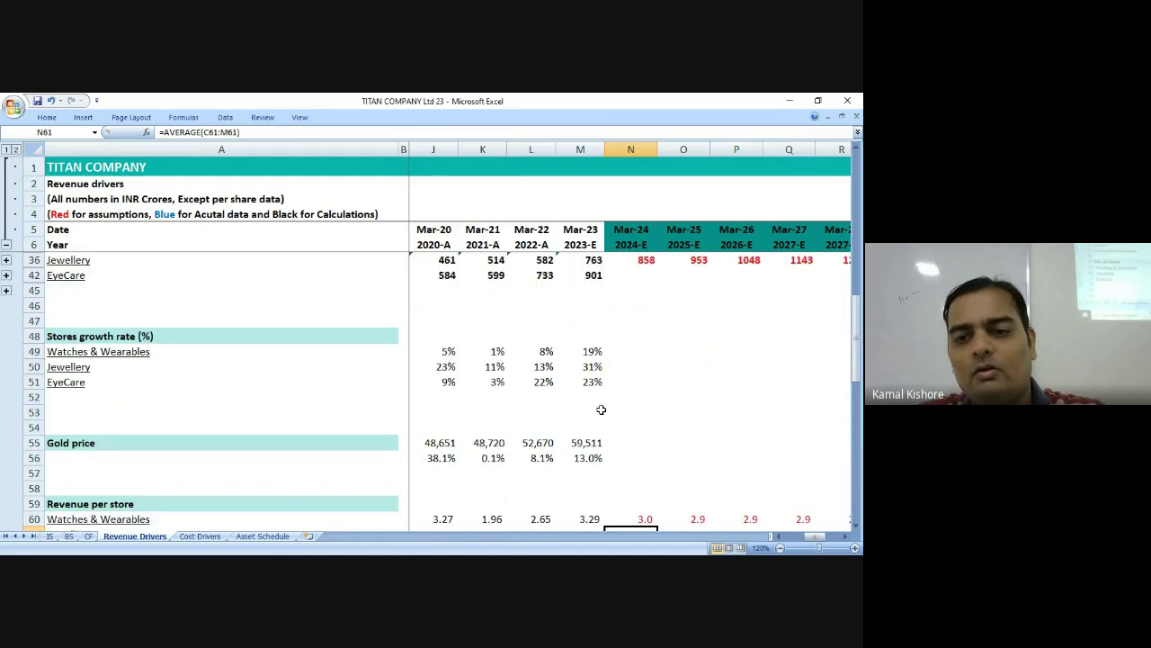
scroll(597, 404, "up", 10)
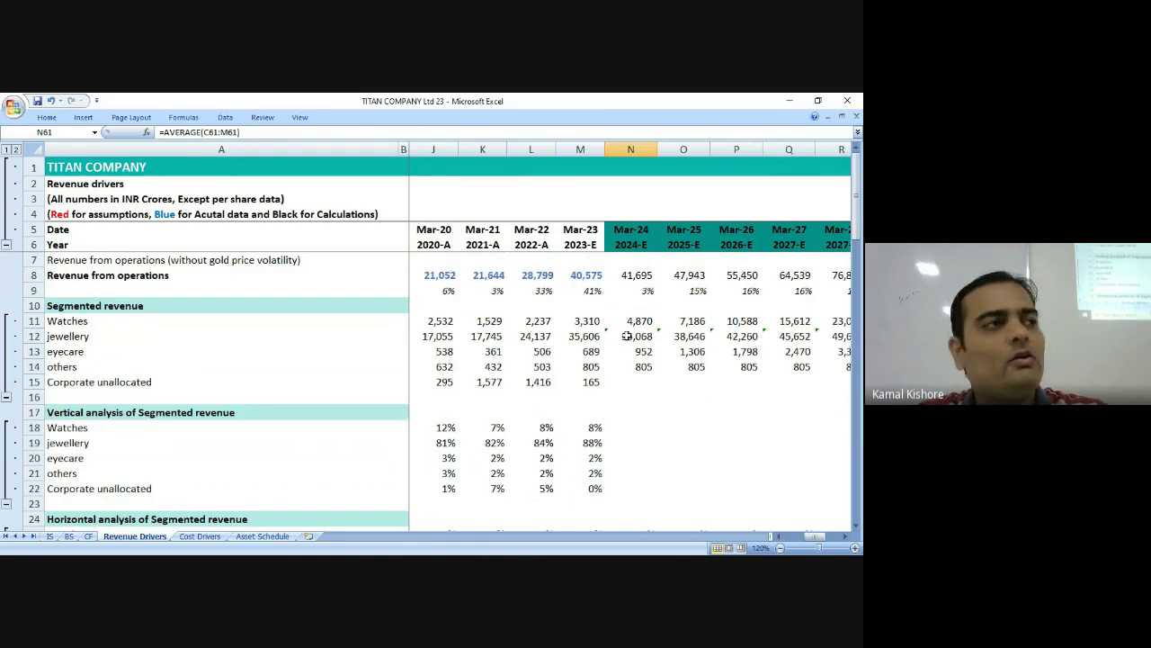
scroll(664, 409, "down", 2)
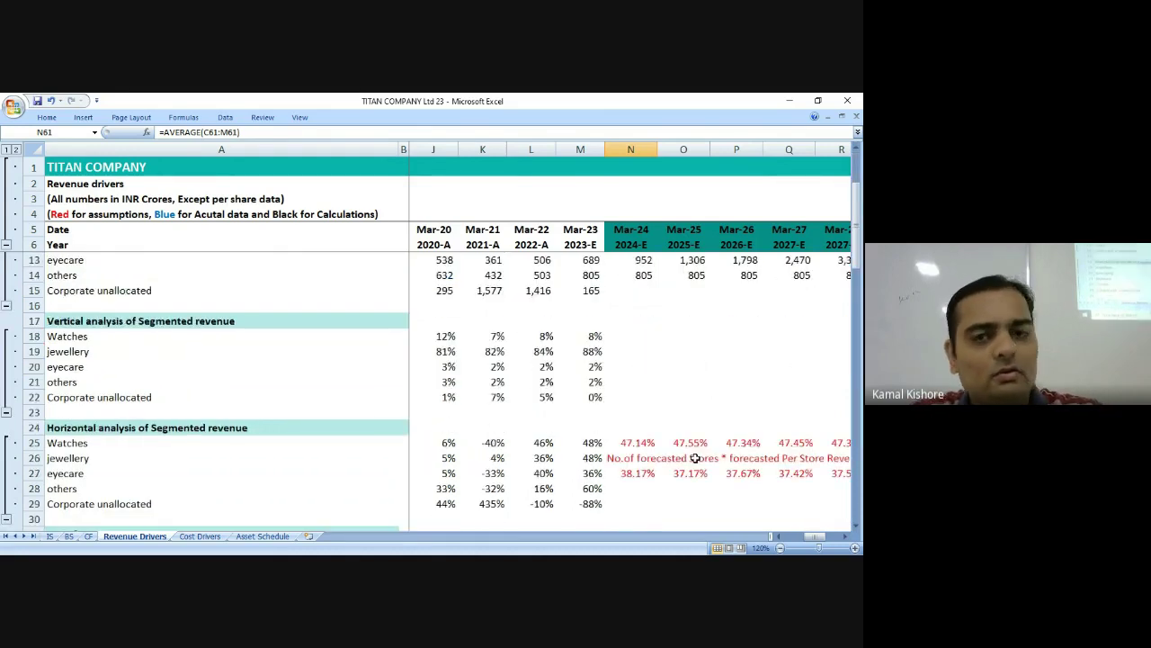
scroll(695, 457, "down", 14)
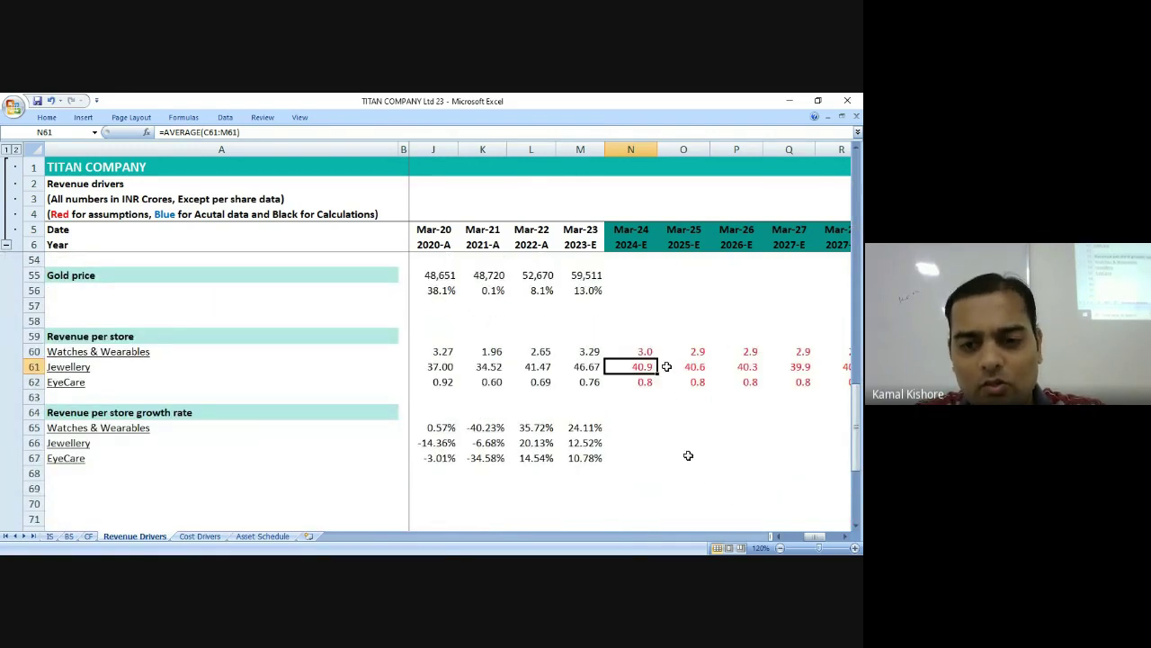
Step through the historical Jewellery revenue per store figures from Mar-23 back to Mar-19.
key("Left")
key("Left")
key("Left")
key("Right")
key("Right")
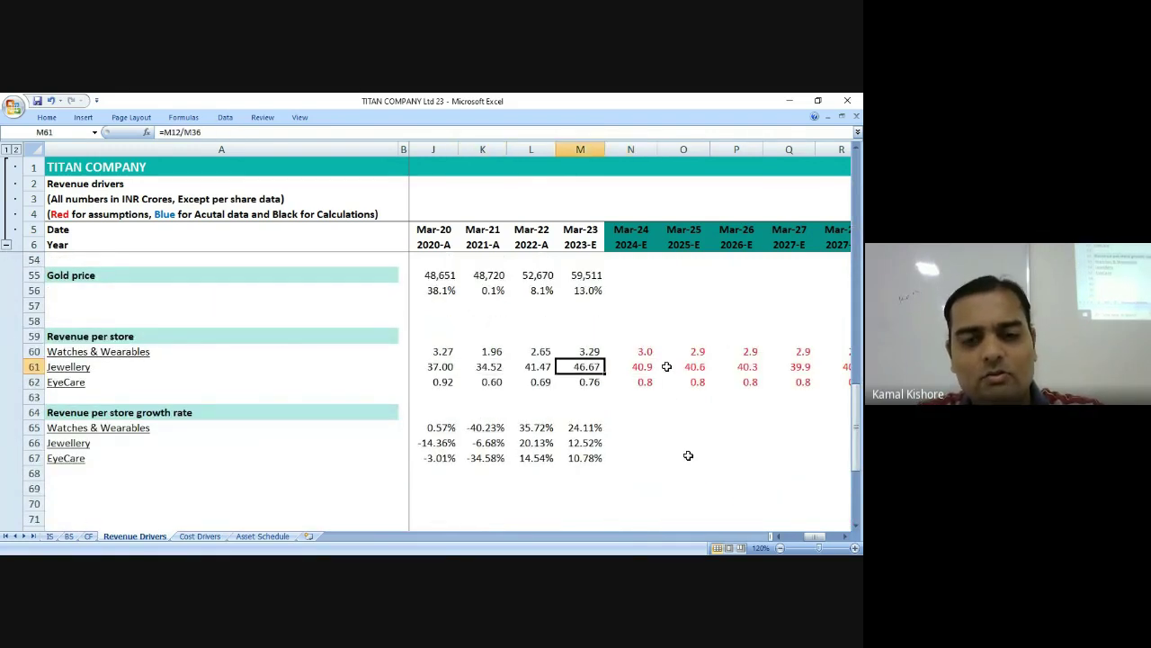
key("Left")
key("Left")
key("Left")
key("Left")
key("Right")
key("Right")
key("Right")
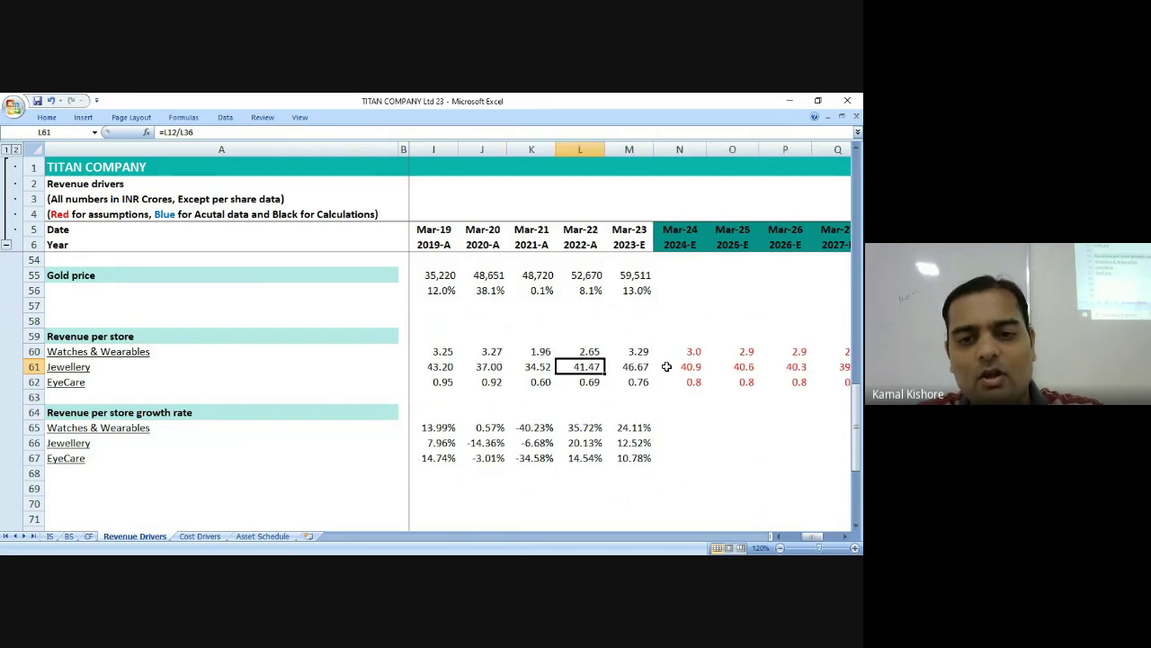
Select the Jewellery revenue per store for Mar-19 to Mar-23 to view its average, and return to the Mar-24 forecast.
key("Right")
key("shift+Left")
key("shift+Left")
key("shift+Left")
key("shift+Left")
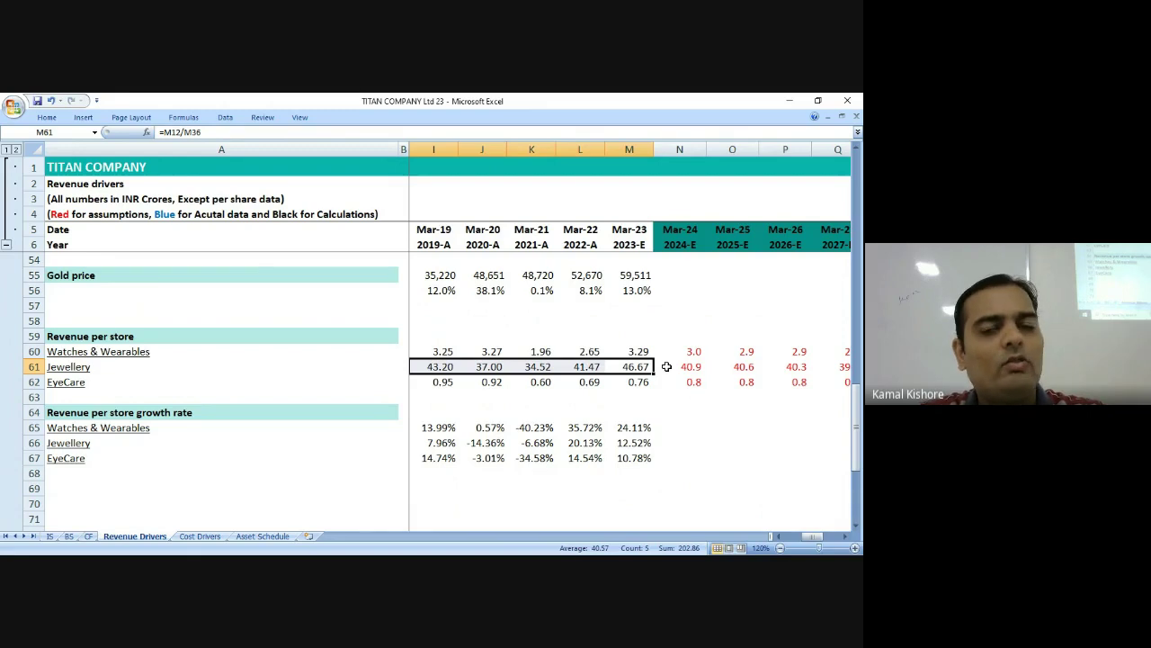
key("Right")
key("Right")
key("Right")
key("Left")
key("Left")
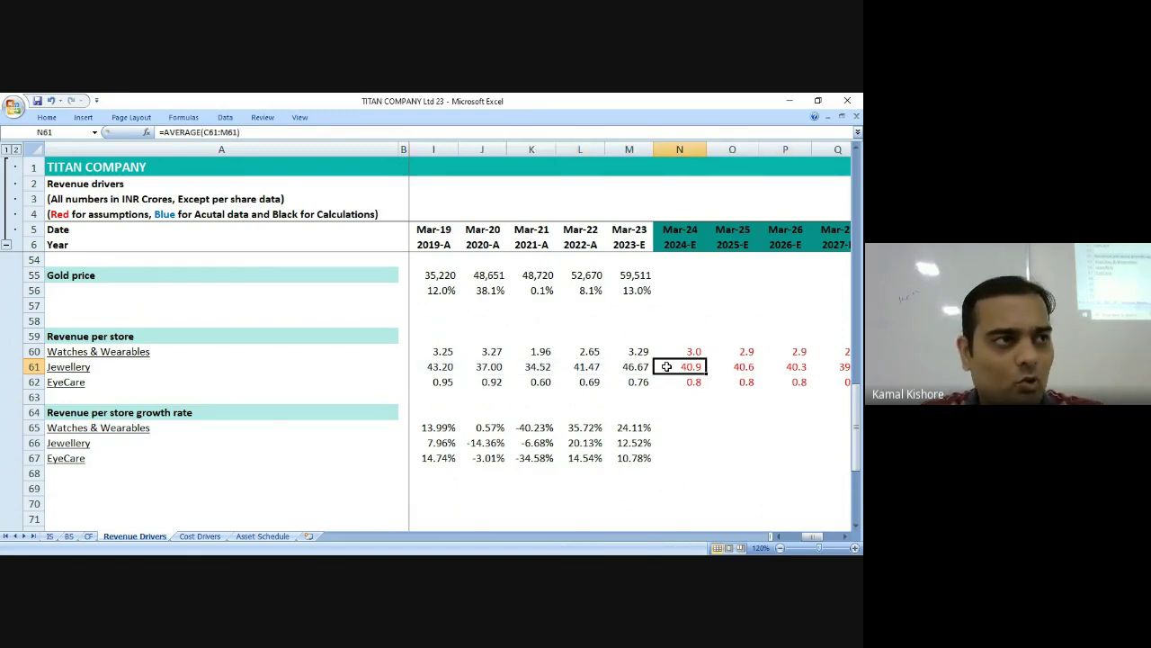
Review the forecast Jewellery revenue per store from Mar-24 through Mar-28 and the revenue per store growth rates below.
key("Right")
key("Right")
key("Right")
key("Right")
key("Right")
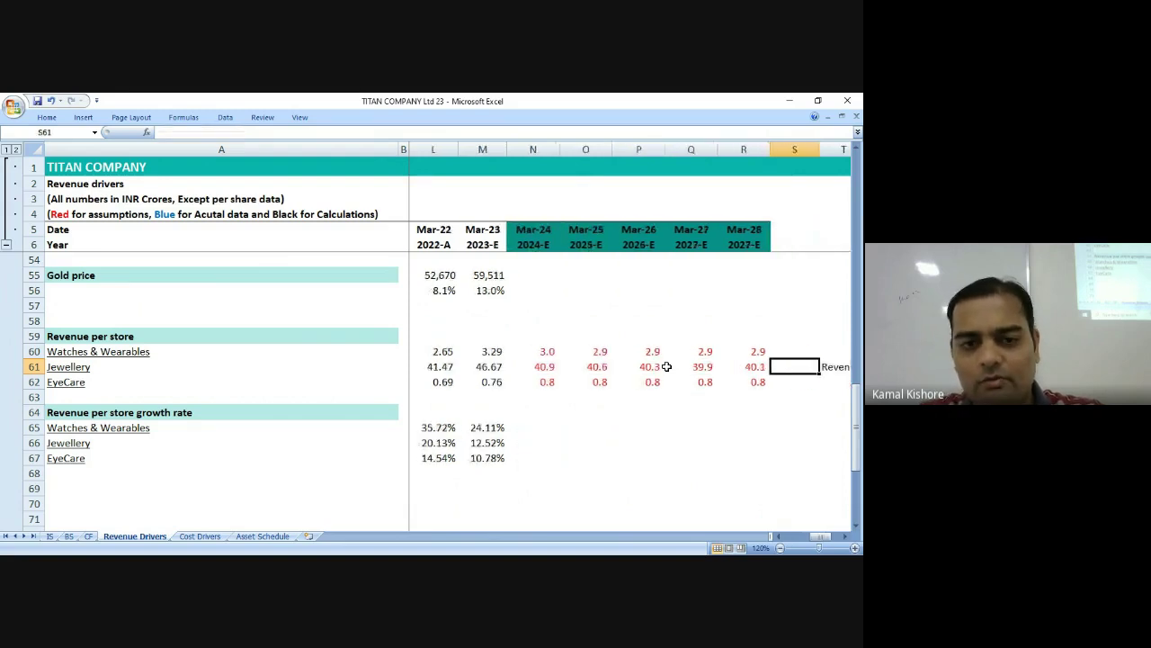
key("Left")
key("Left")
key("Left")
key("Left")
key("Left")
scroll(556, 372, "down", 2)
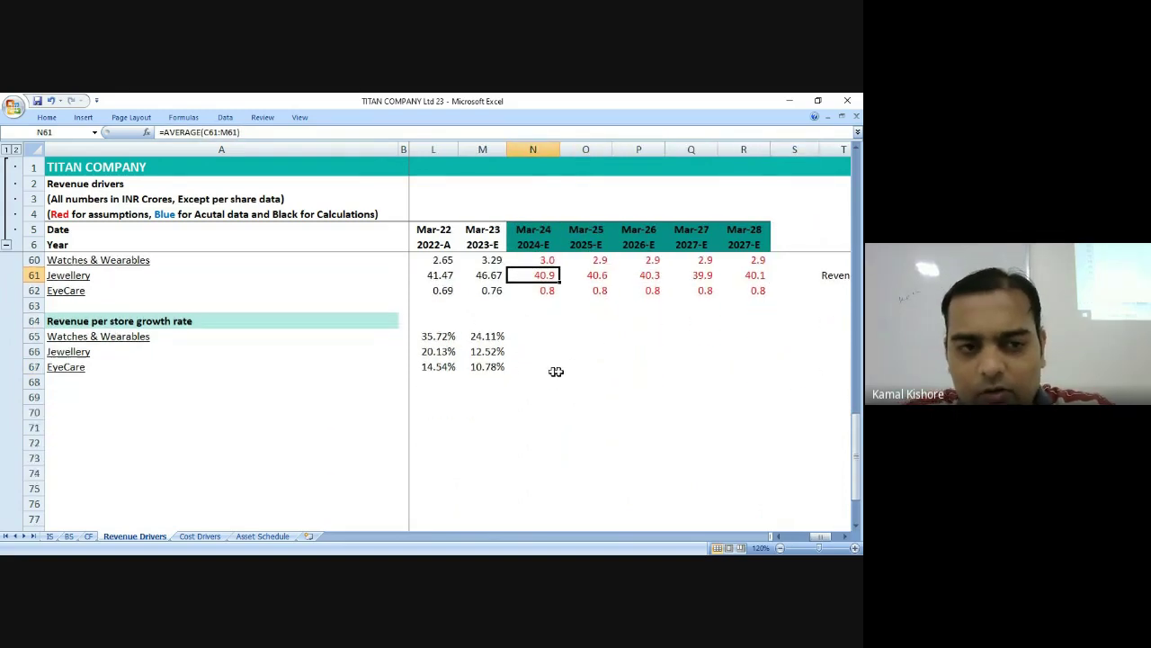
scroll(556, 371, "down", 2)
scroll(556, 371, "up", 5)
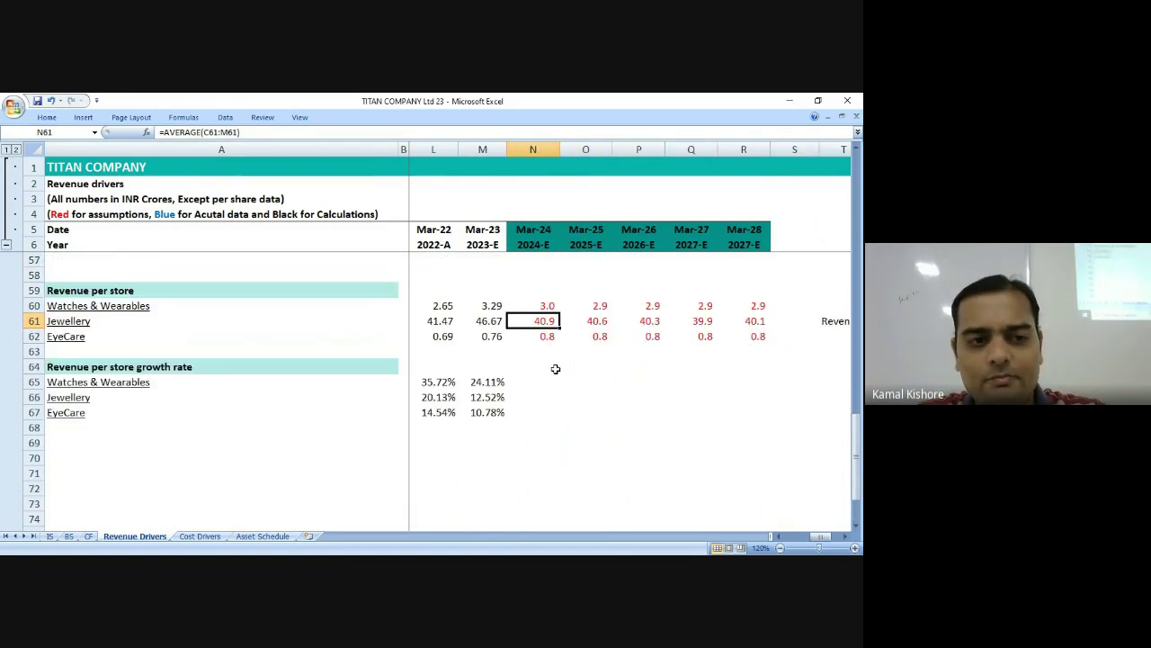
Examine the recent gold prices and their yearly growth from Mar-21 to Mar-23.
key("Up")
key("Up")
key("Up")
key("Up")
key("Up")
key("Up")
key("Left")
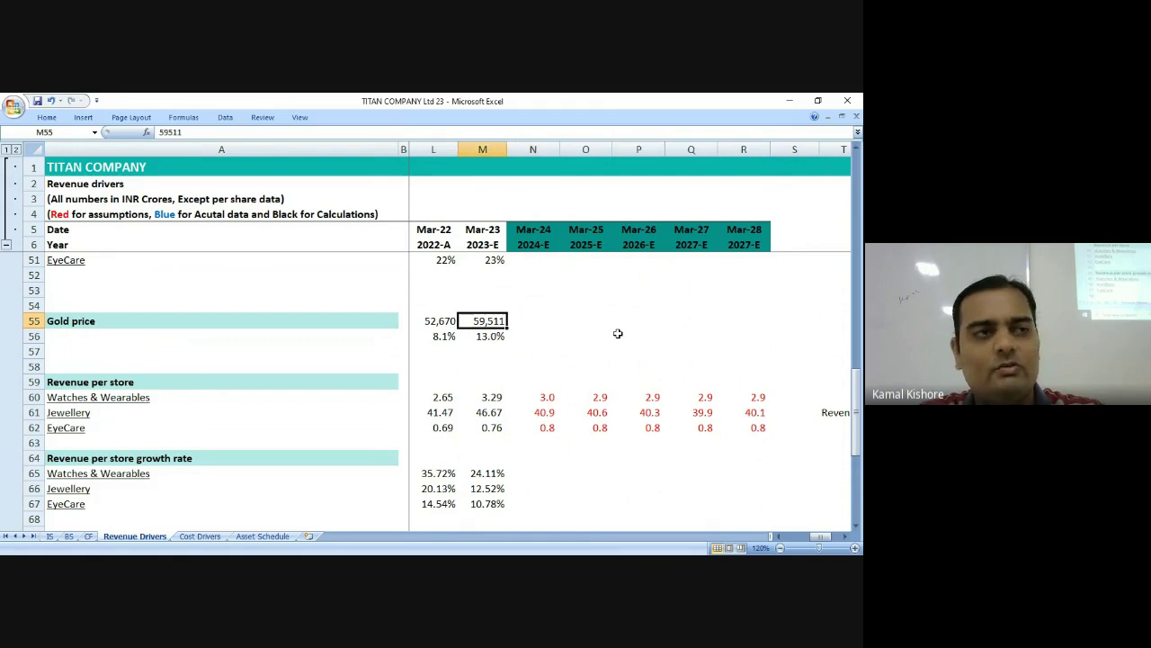
key("Down")
key("Down")
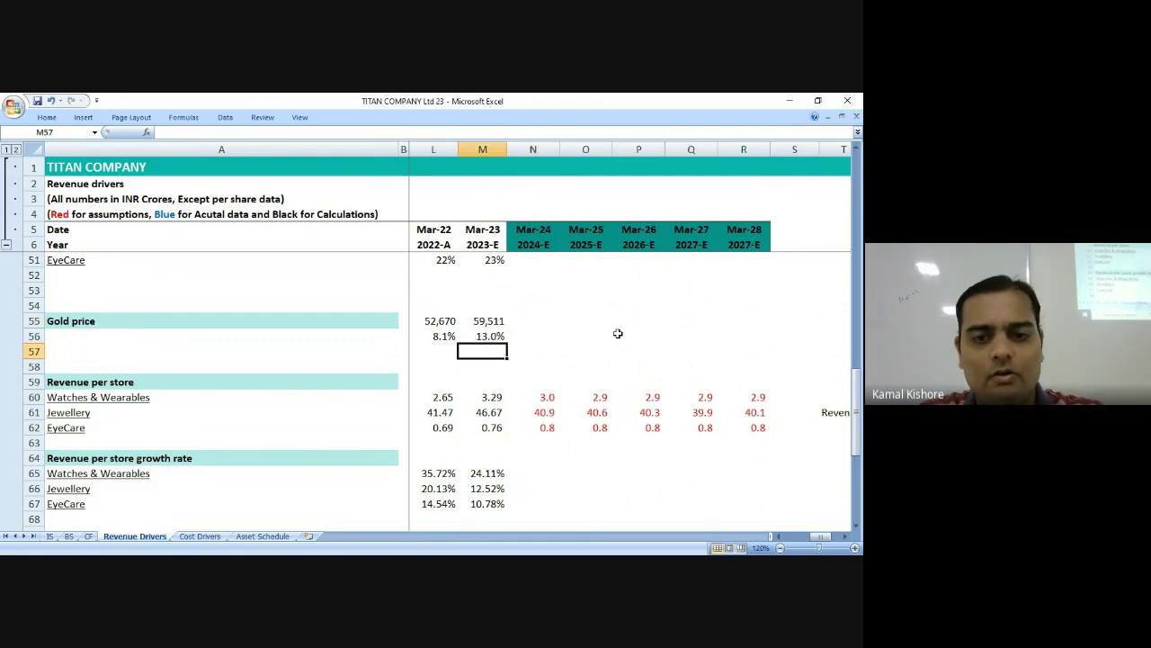
key("Up")
key("Up")
key("Left")
key("Left")
key("Right")
key("Right")
key("Down")
key("Down")
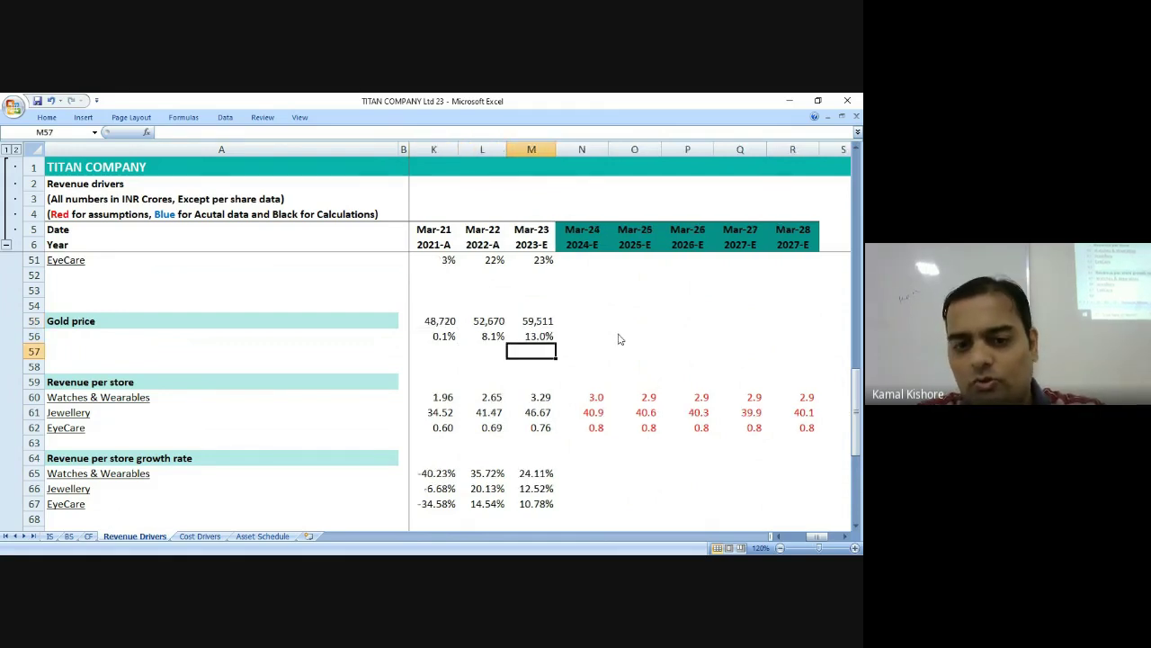
Recheck the Mar-24 Jewellery revenue per store formula against the empty gold price forecast area.
key("Down")
key("Down")
key("Down")
key("Right")
key("Down")
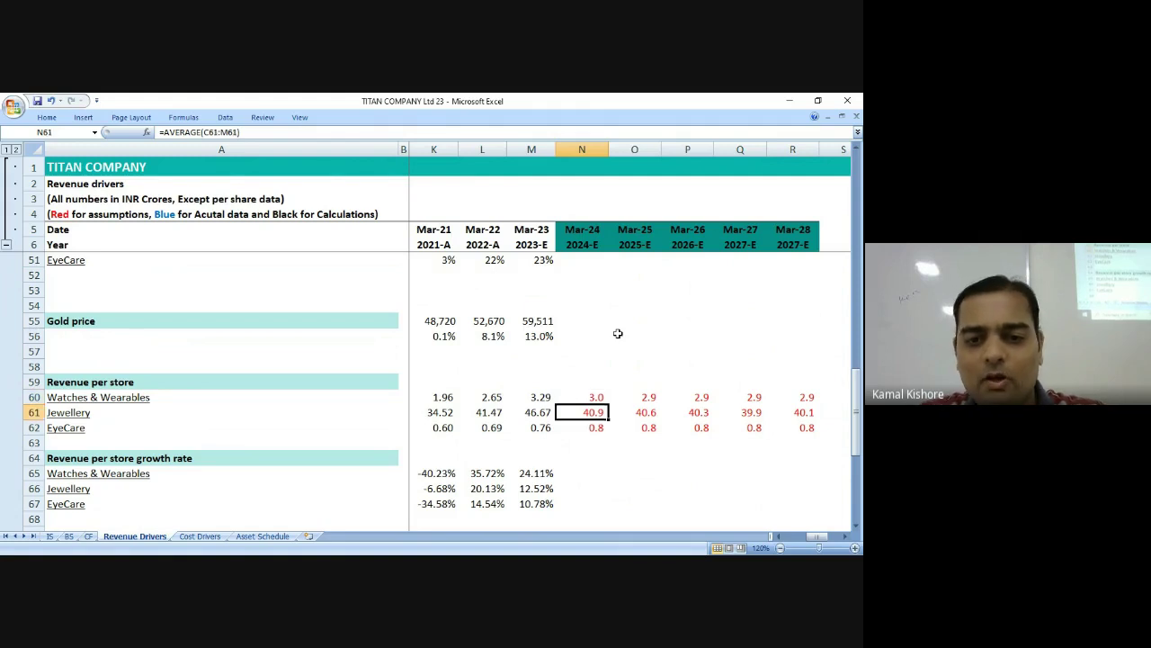
key("Up")
key("Up")
key("Up")
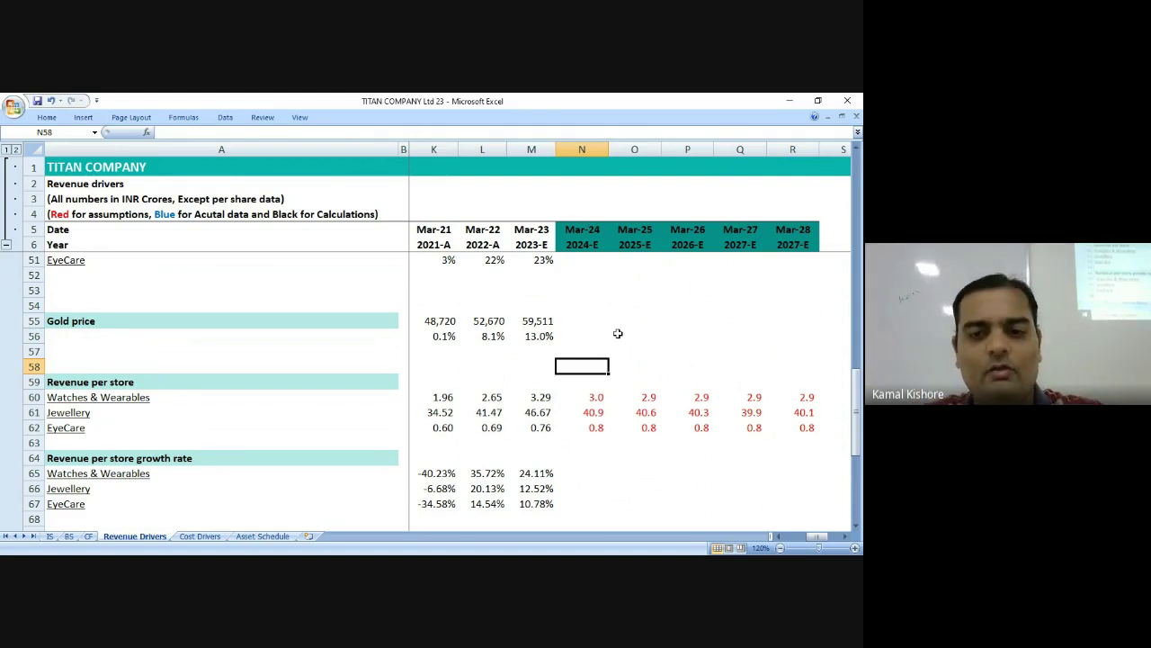
Trace Jewellery revenue per store back from Mar-22 and select the Mar-20 and Mar-21 values.
key("Left")
key("Left")
key("Down")
key("Down")
key("Down")
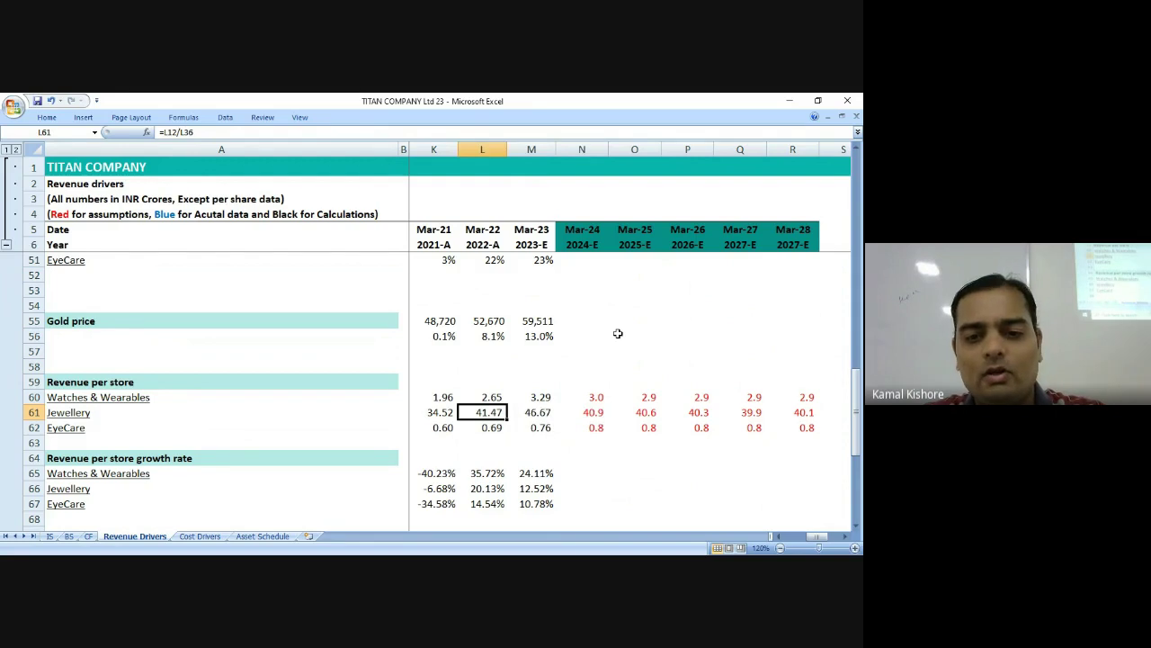
key("Left")
key("Left")
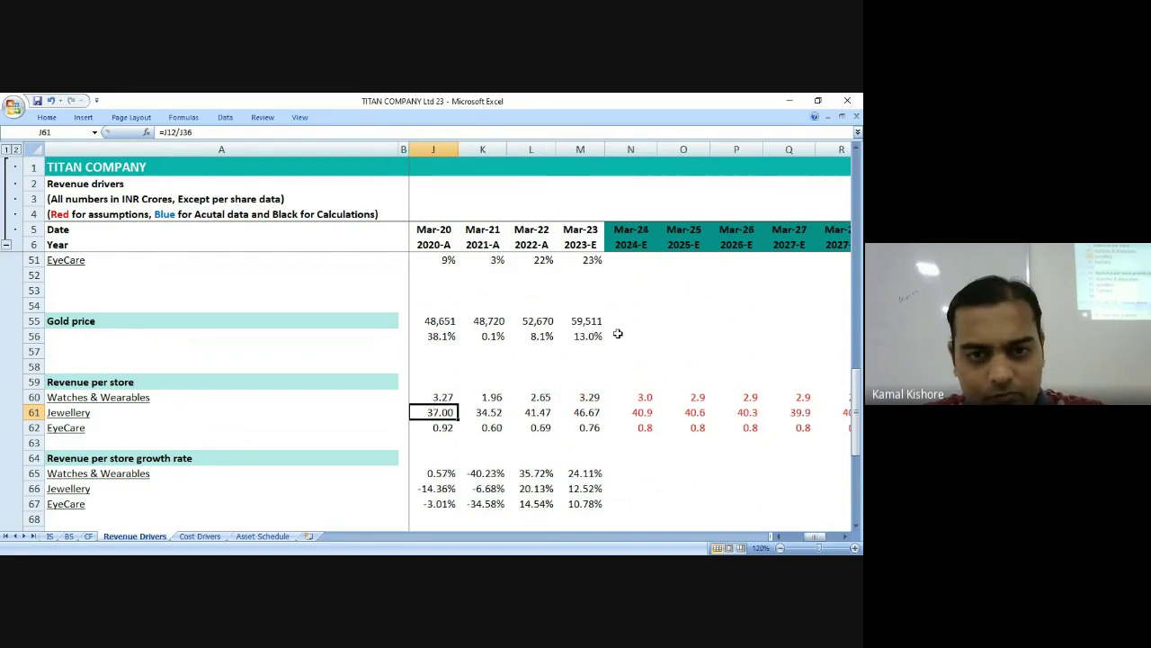
key("shift+Right")
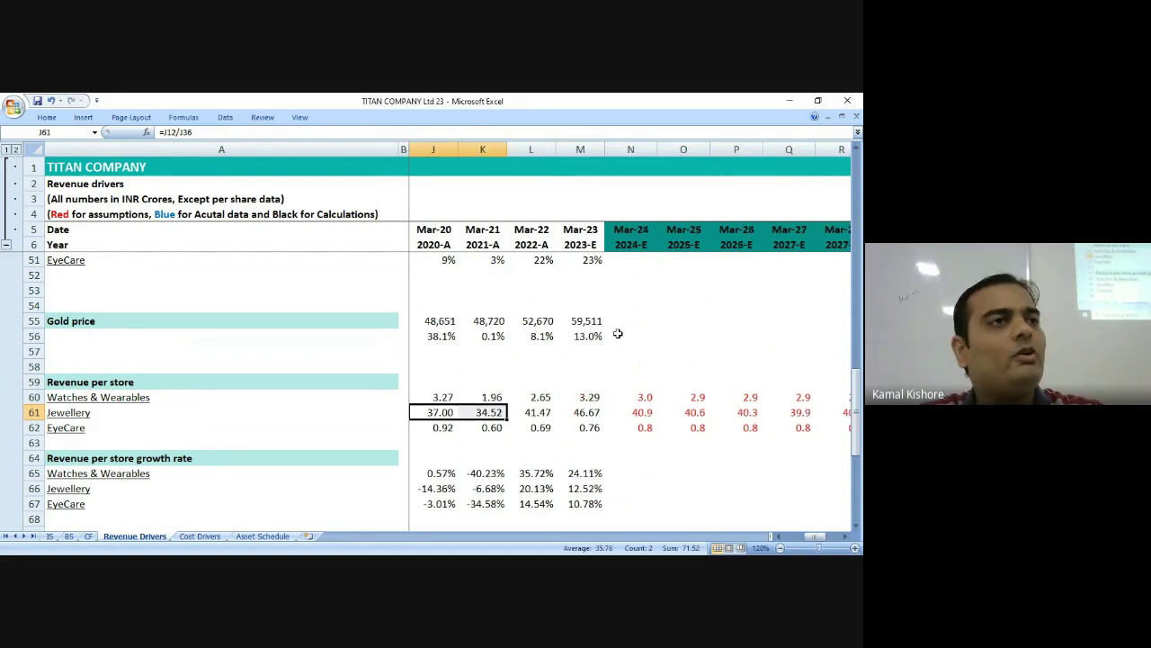
Compare the older Jewellery revenue per store values from Mar-19 back to Mar-15.
key("Left")
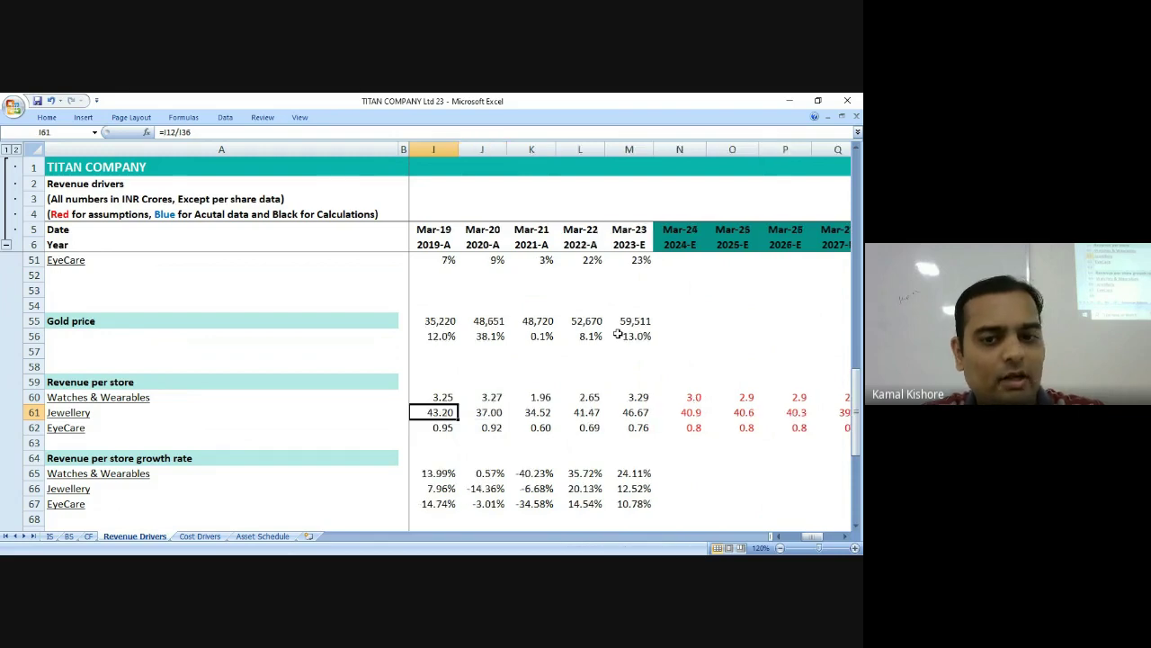
key("Left")
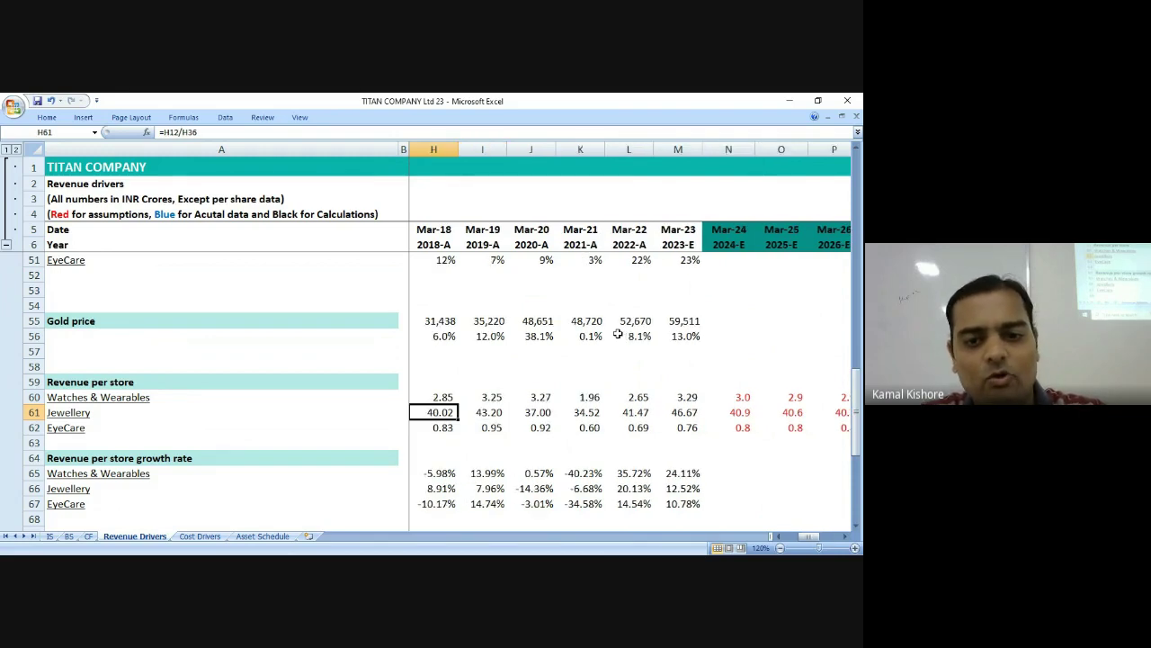
key("Left")
key("Left")
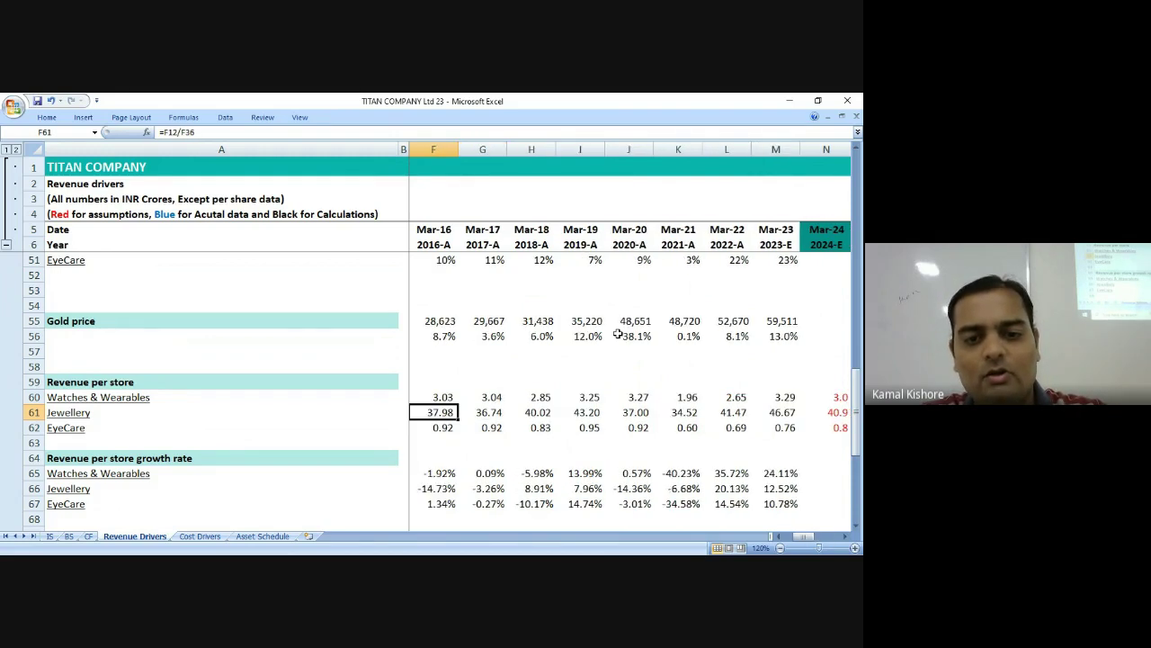
key("Right")
key("Right")
key("Right")
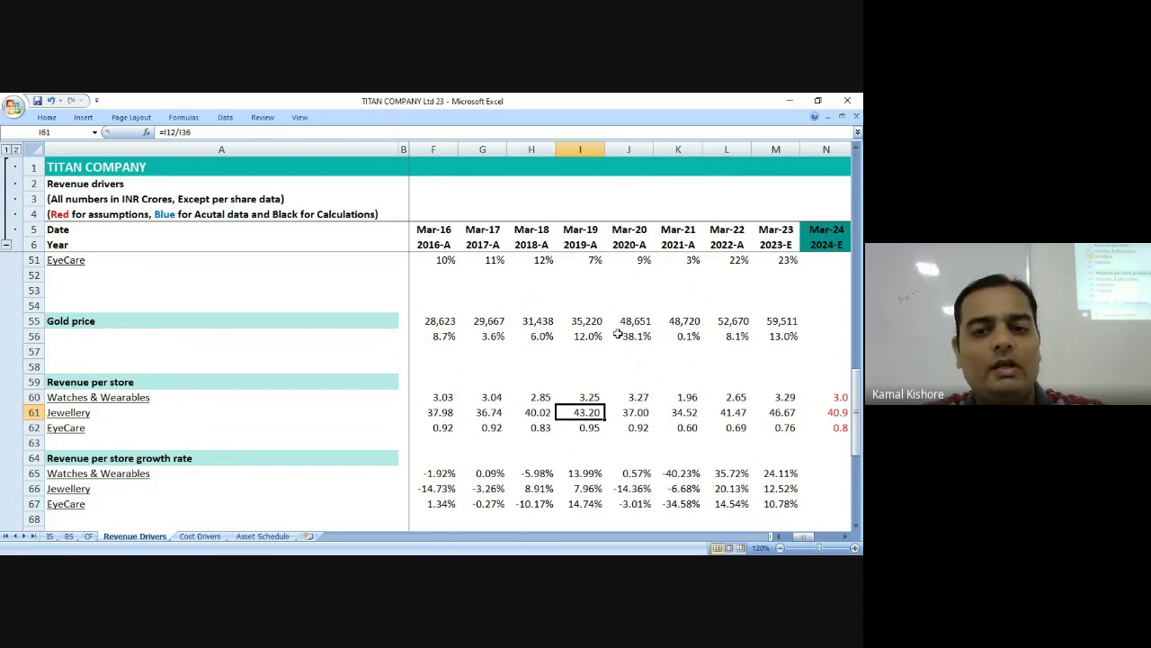
key("Left")
key("Left")
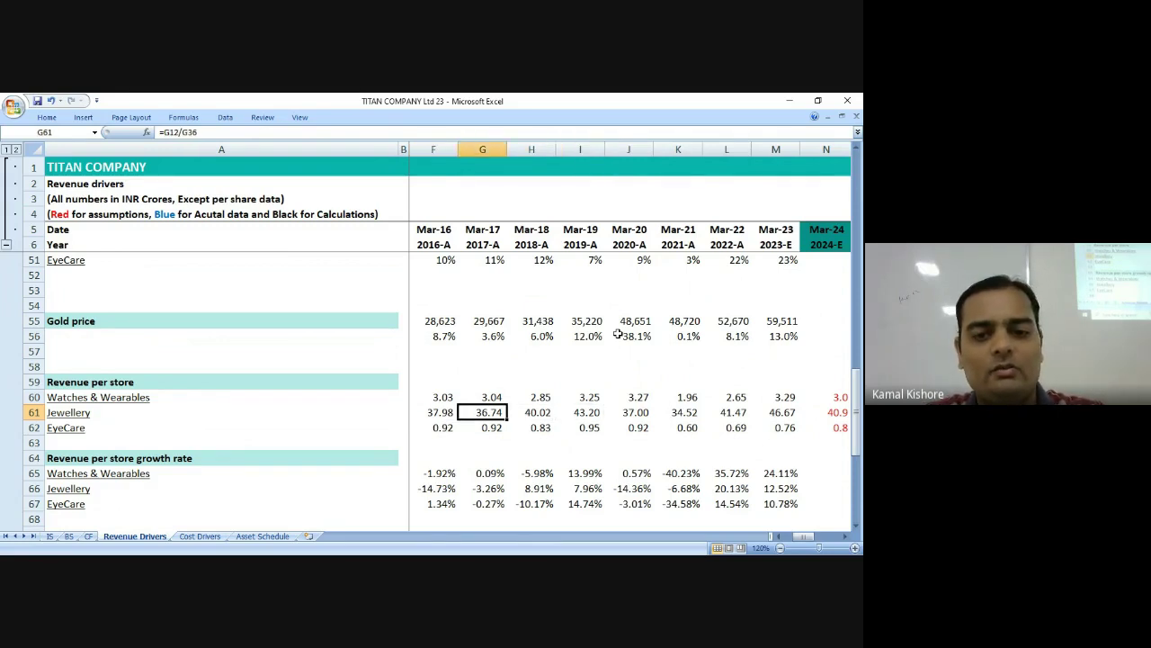
key("Left")
key("Left")
key("Right")
key("Right")
key("Right")
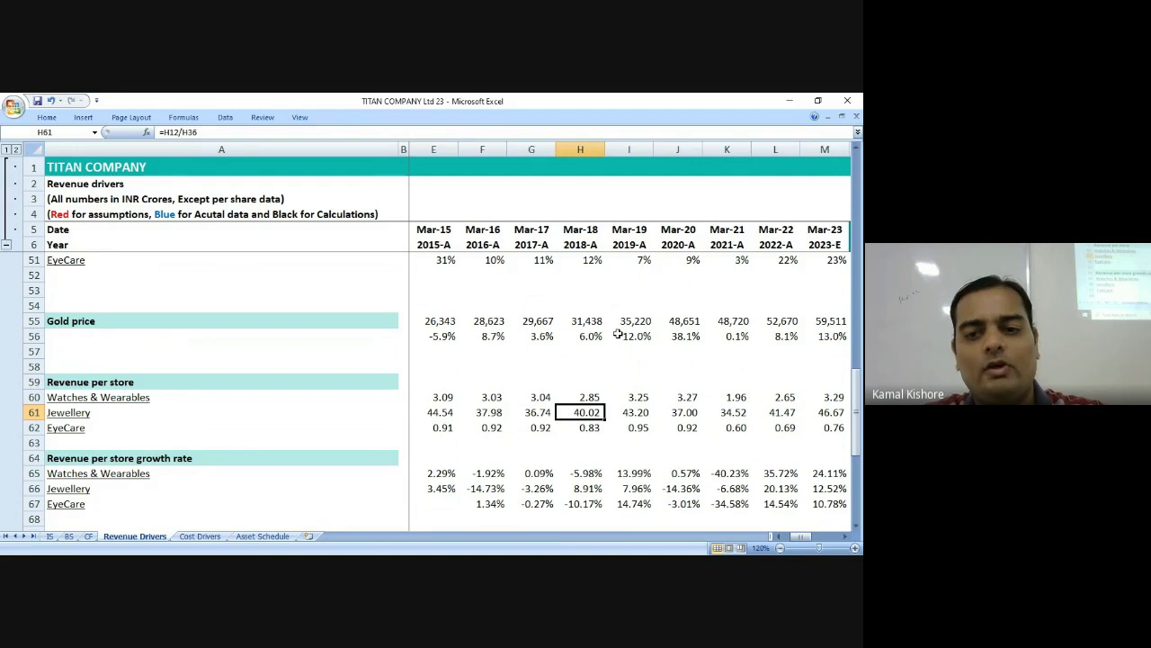
Select the Jewellery revenue per store for Mar-18, Mar-19, Mar-22 and Mar-23 together to view the average excluding Mar-20 and Mar-21.
key("Right")
key("Right")
key("Right")
key("Right")
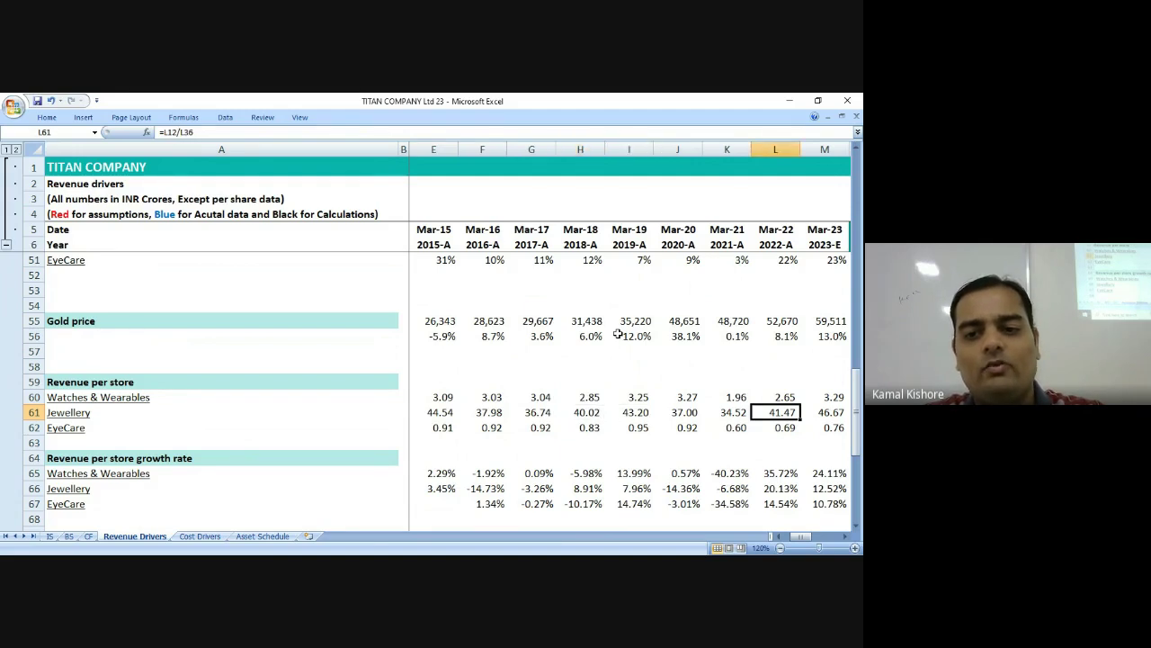
scroll(618, 334, "right", 2)
key("Right")
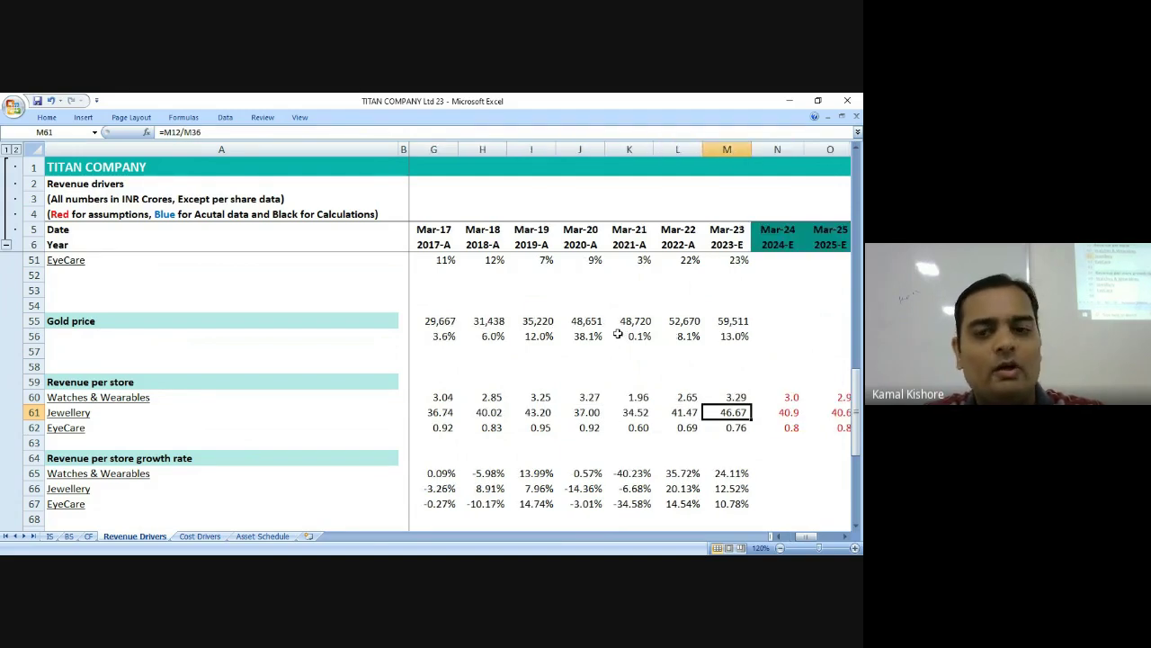
key("Left")
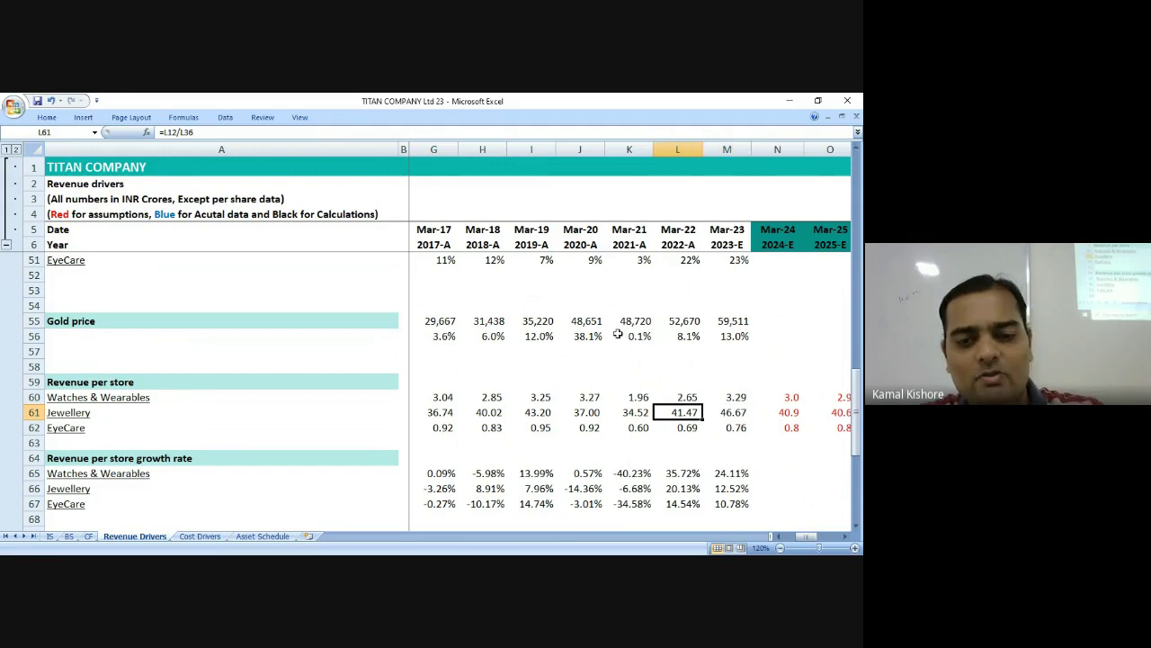
key("shift+Right")
left_click_drag(499, 419, 538, 414, "ctrl")
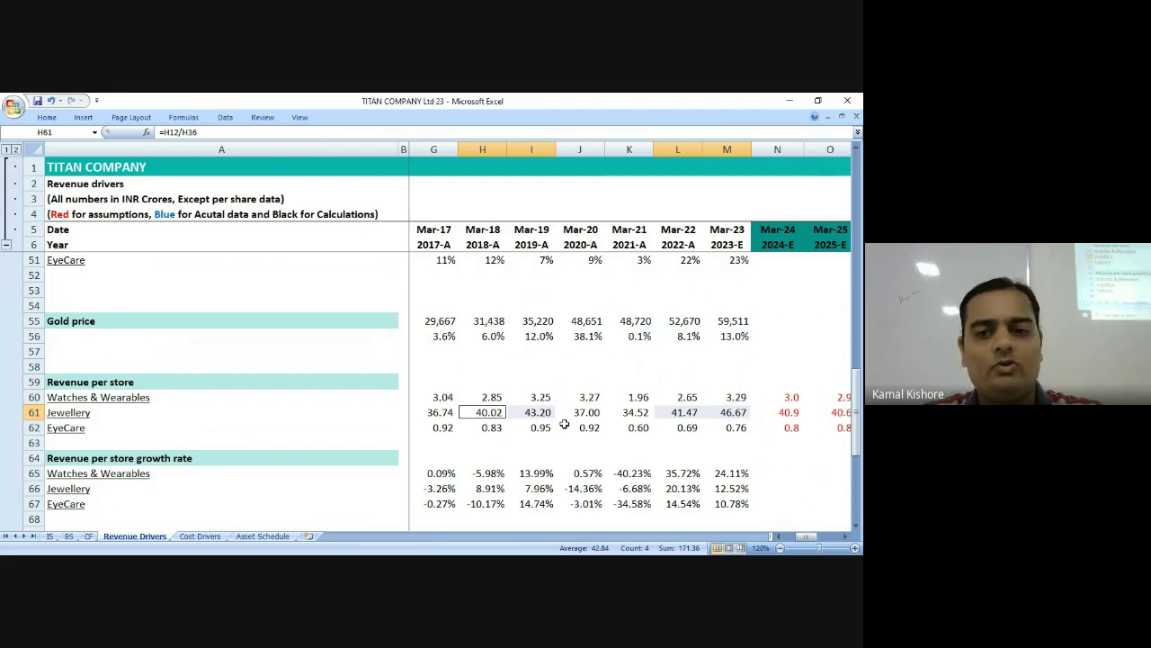
Fill the Jewellery revenue per store cells from Mar-18 to Mar-23 with light blue.
left_click_drag(490, 413, 720, 412)
left_click(46, 117)
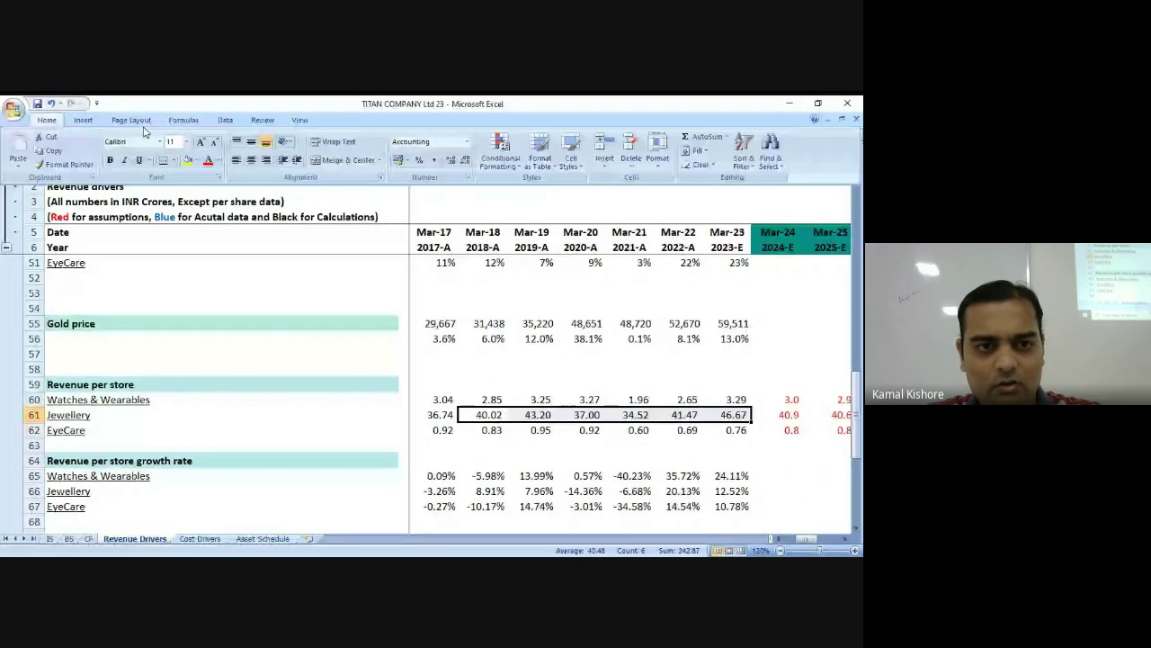
left_click(196, 160)
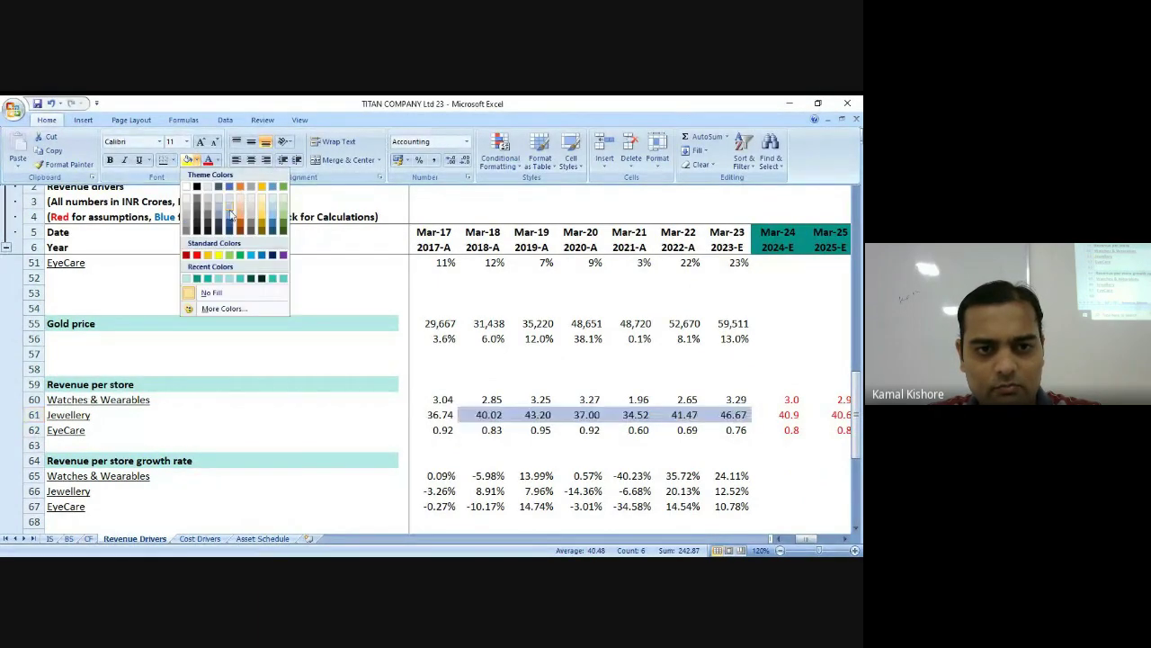
left_click(230, 214)
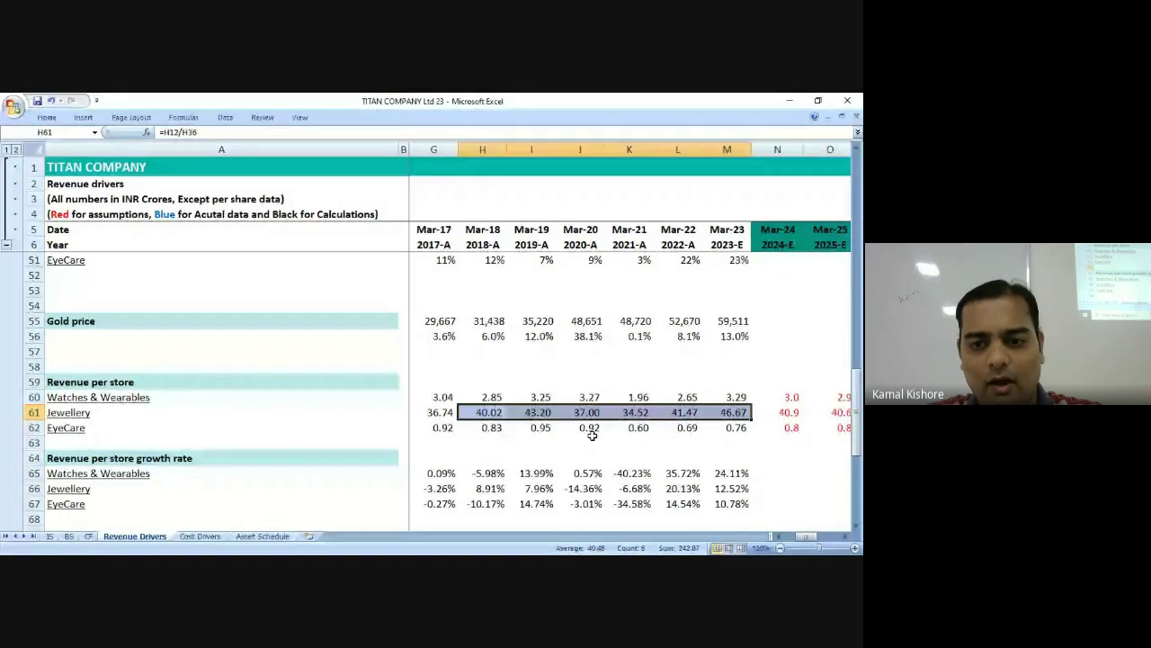
Fill the Mar-20 and Mar-21 Jewellery revenue per store cells with a darker blue.
left_click_drag(585, 412, 611, 411)
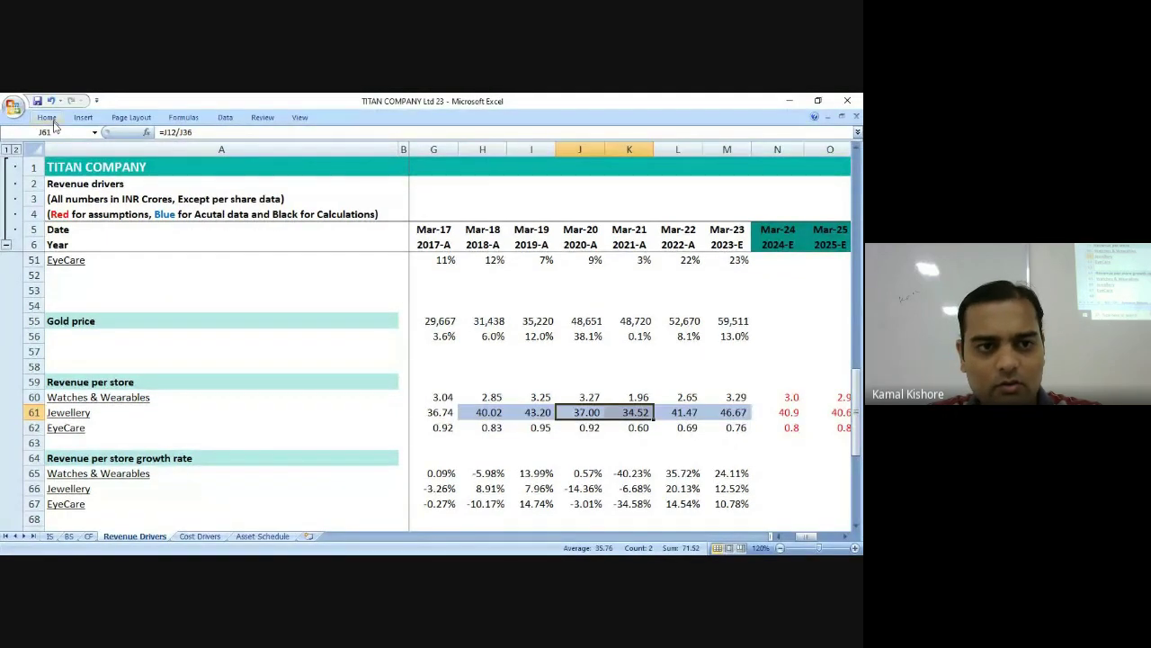
left_click(47, 118)
left_click(197, 162)
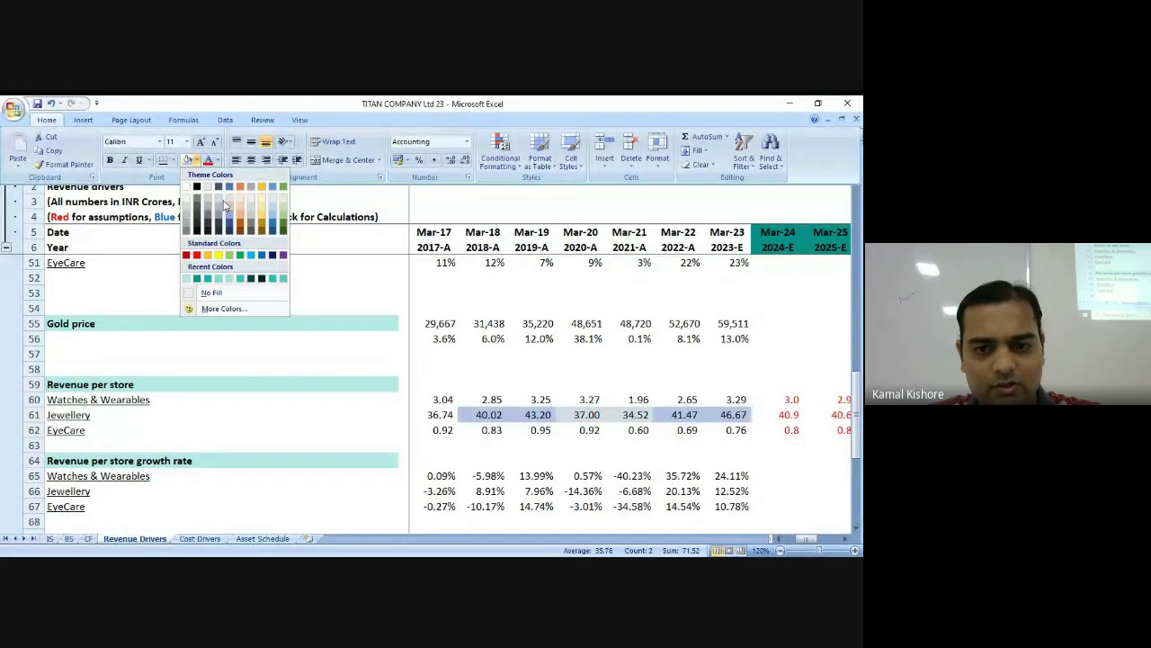
left_click(225, 206)
left_click(628, 442)
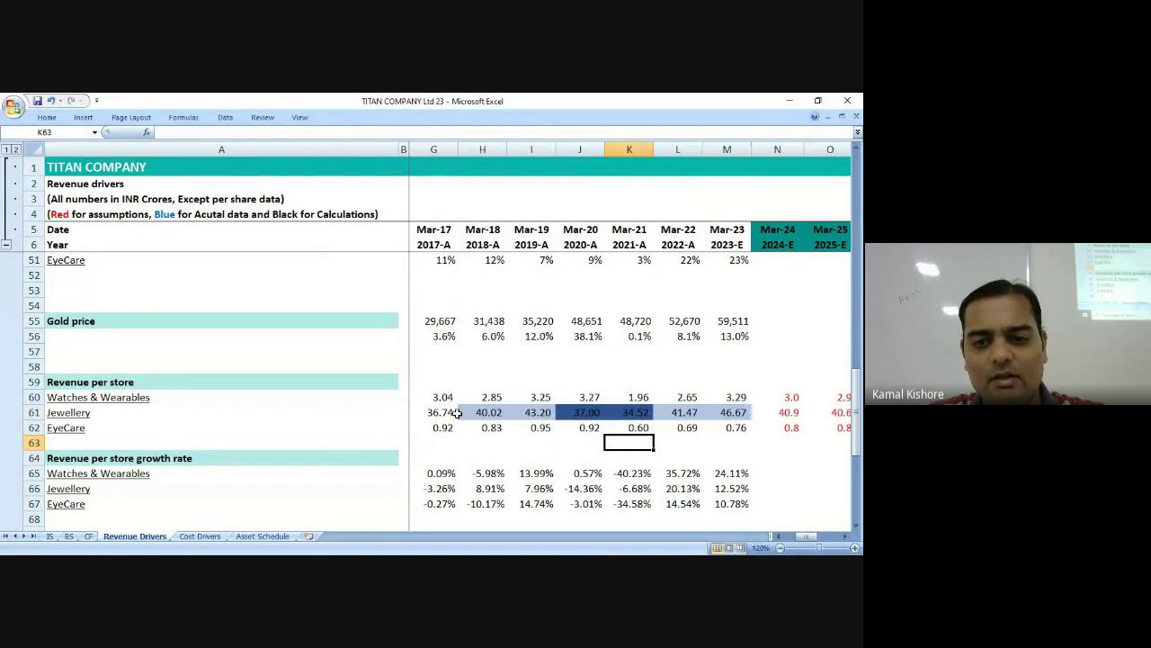
Set the Mar-24 Jewellery revenue per store to the average of Mar-18, Mar-19, Mar-22 and Mar-23 with =AVERAGE(H61:I61,L61:M61).
left_click_drag(484, 411, 713, 411)
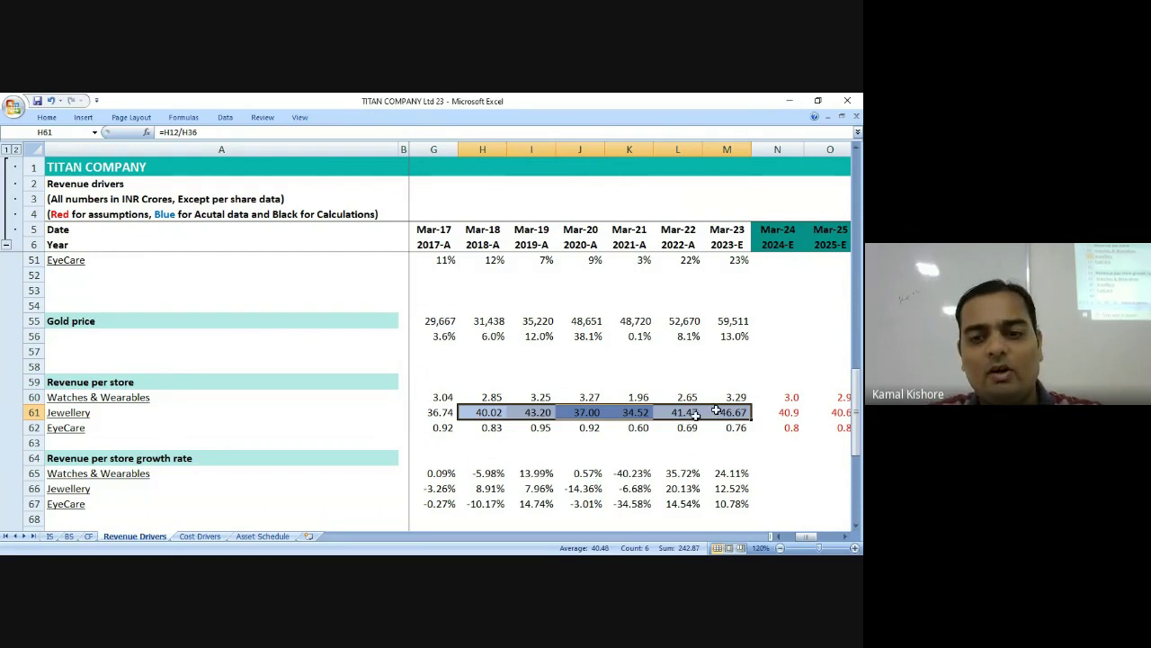
left_click_drag(711, 411, 686, 411)
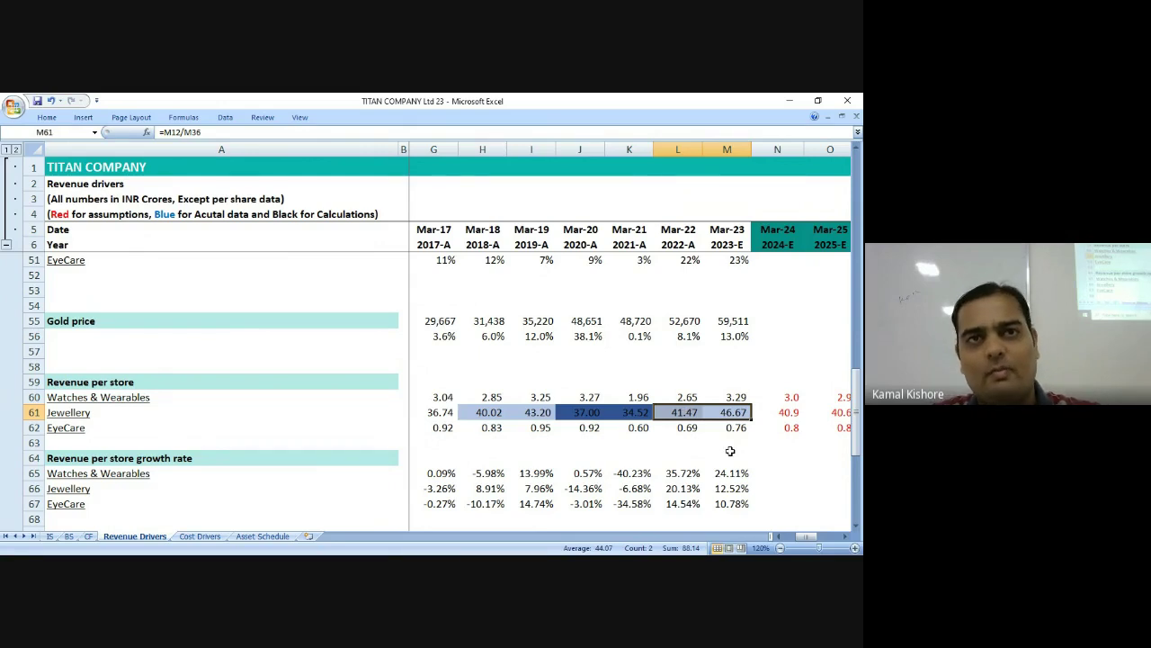
double_click(776, 412)
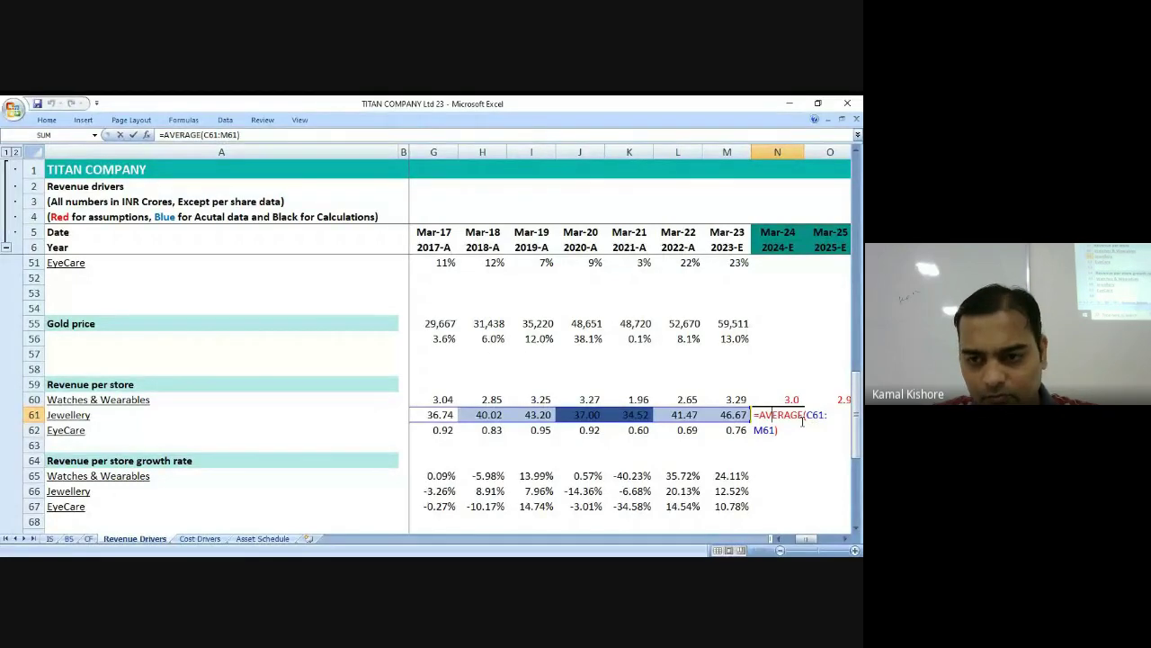
key("Escape")
type("=a")
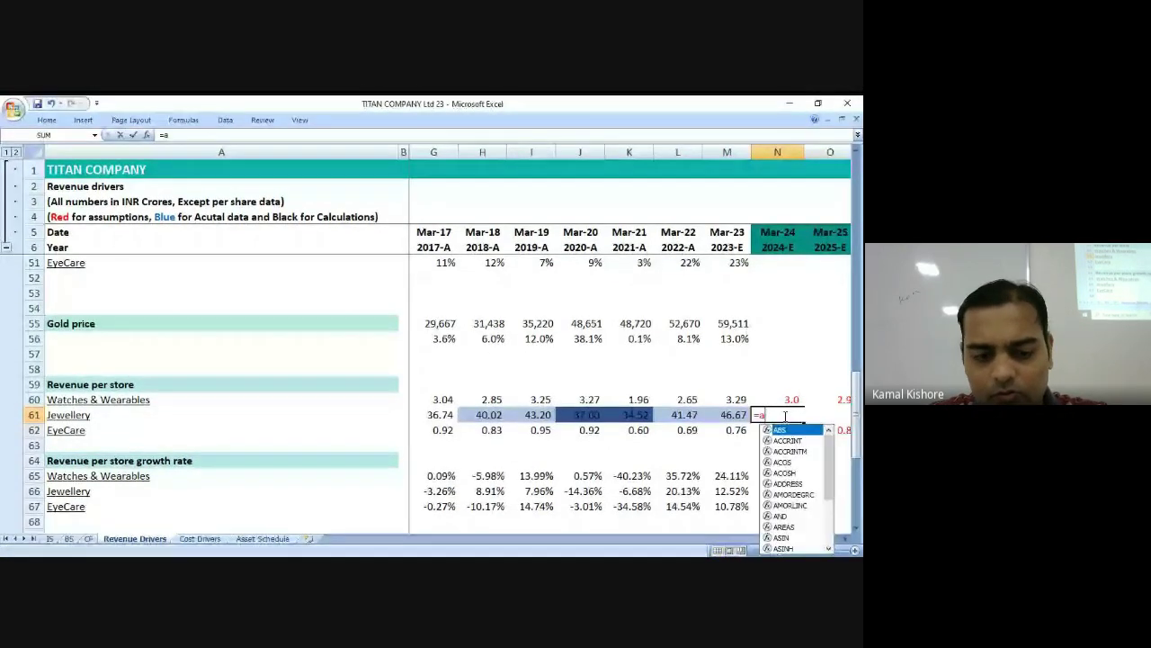
type("vera")
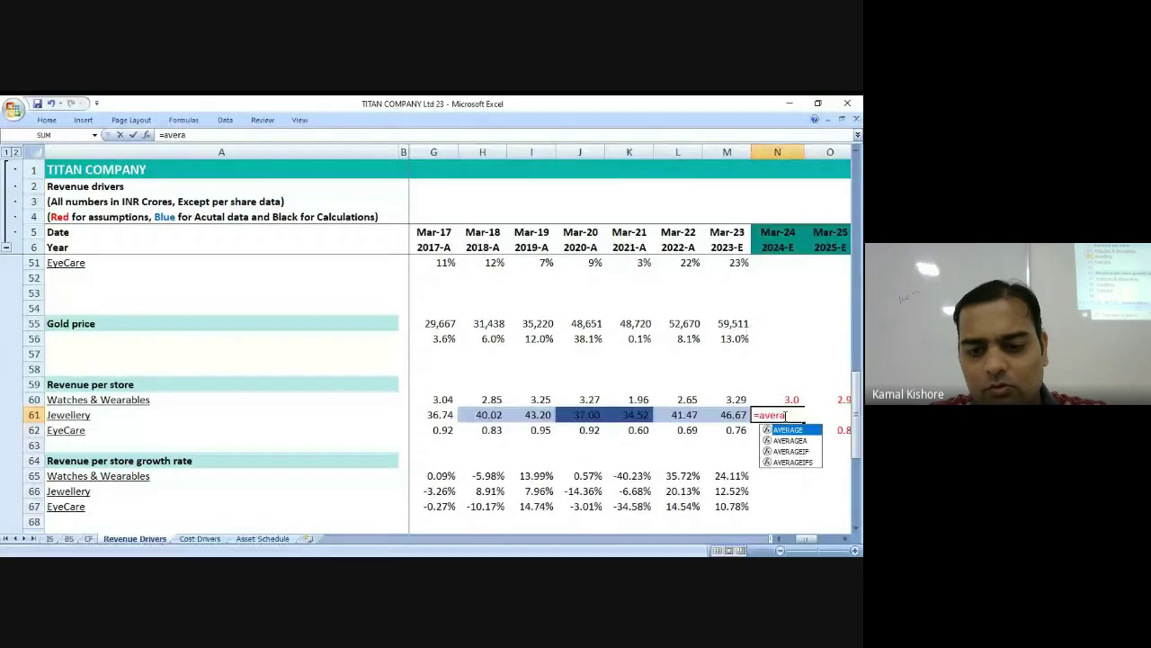
type("g")
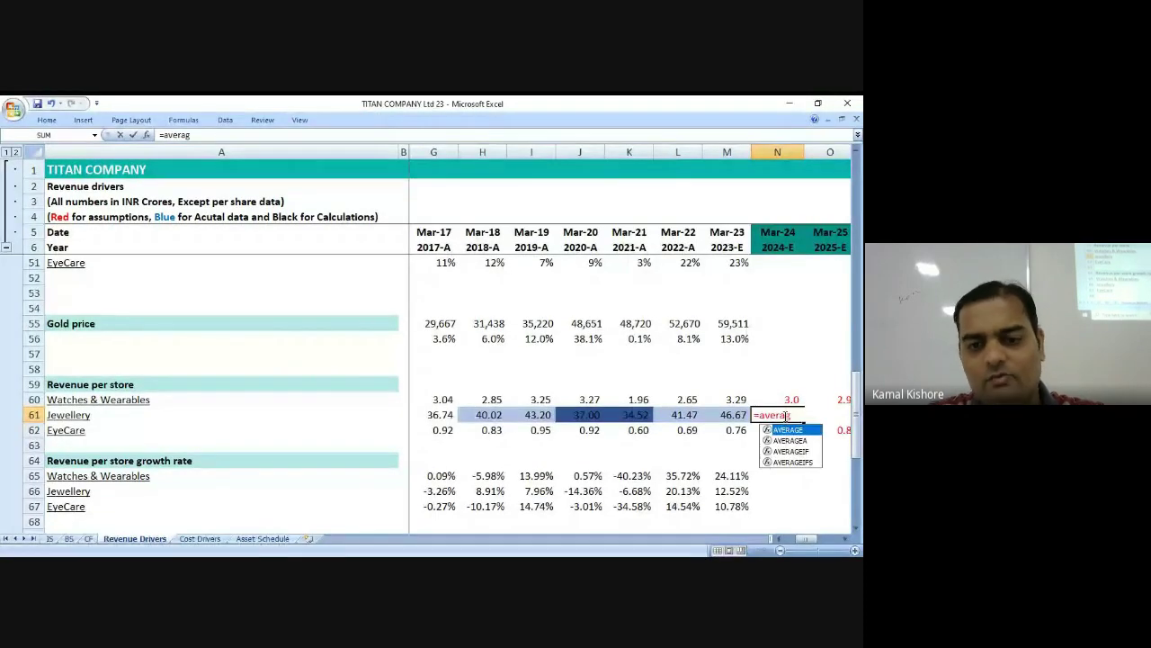
key("Tab")
left_click(486, 414)
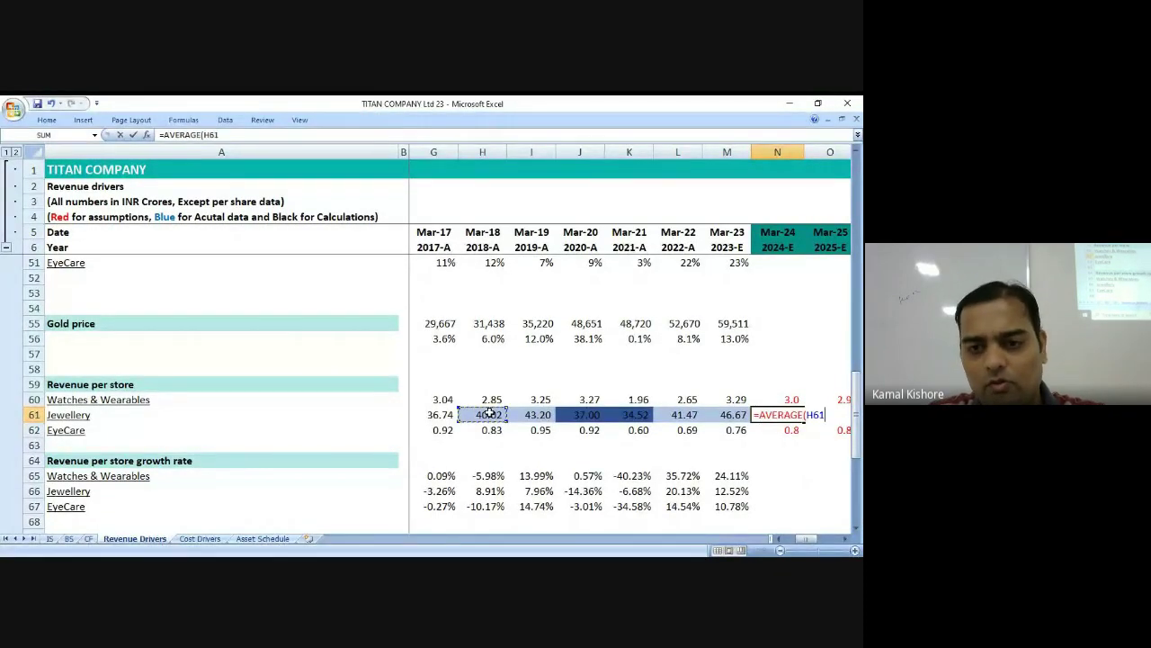
left_click_drag(490, 413, 727, 415)
type(",")
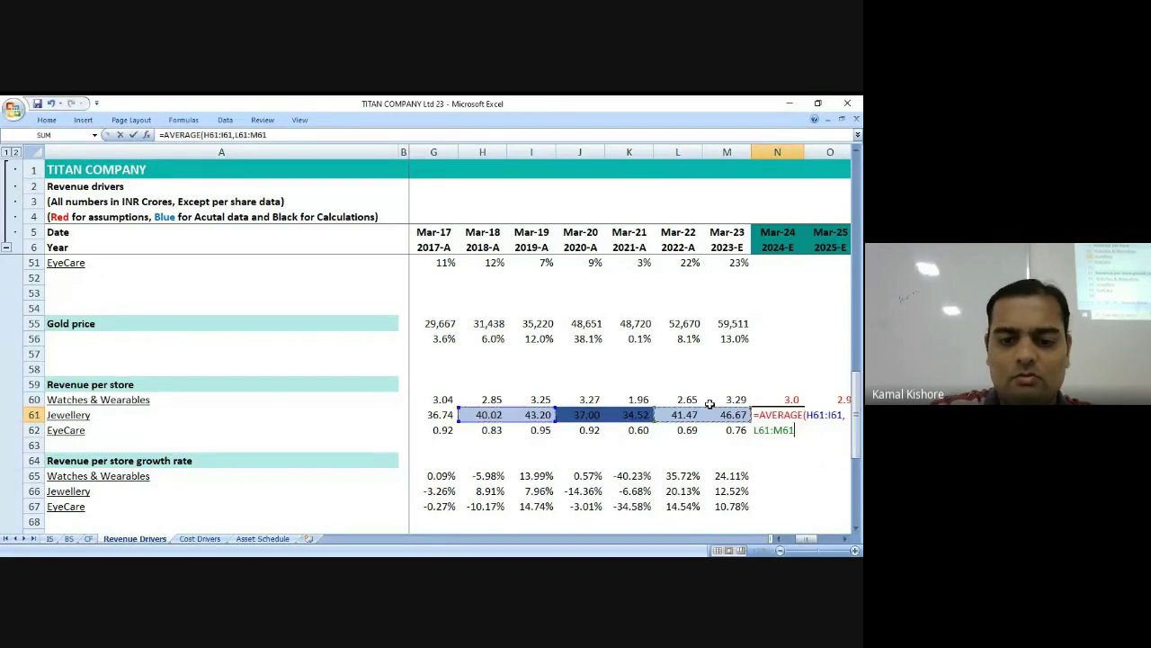
key("Return")
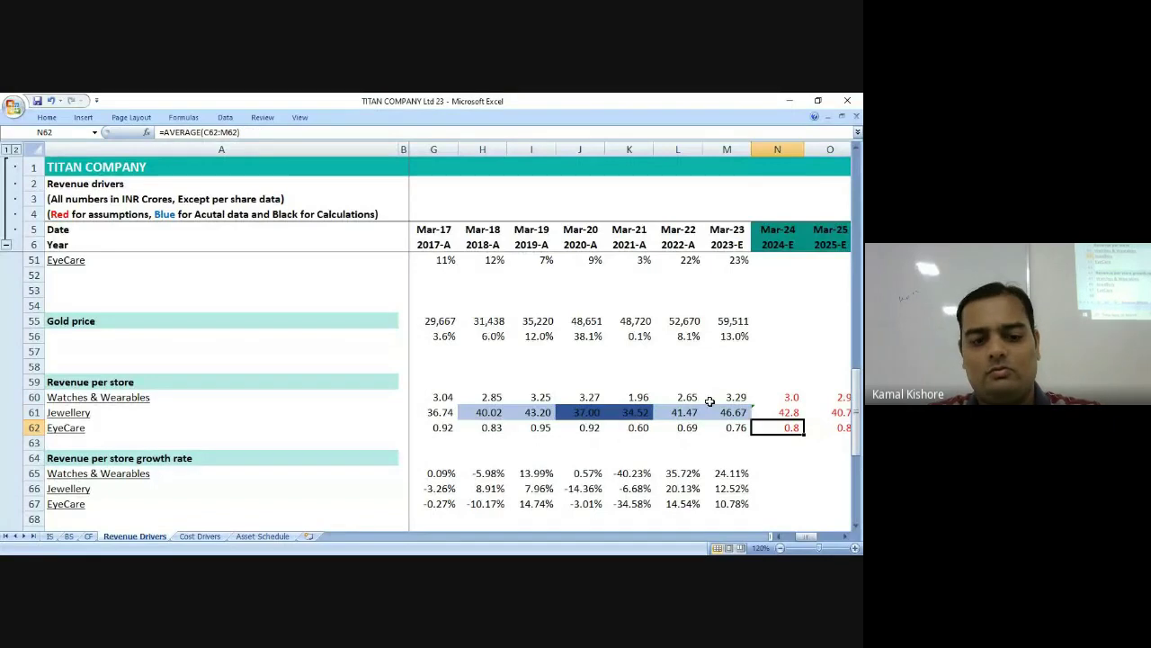
Select the Mar-22, Mar-23, Mar-18 and Mar-19 Jewellery values to compare their average with the new forecast, and look through the forecast years.
left_click_drag(710, 405, 710, 407)
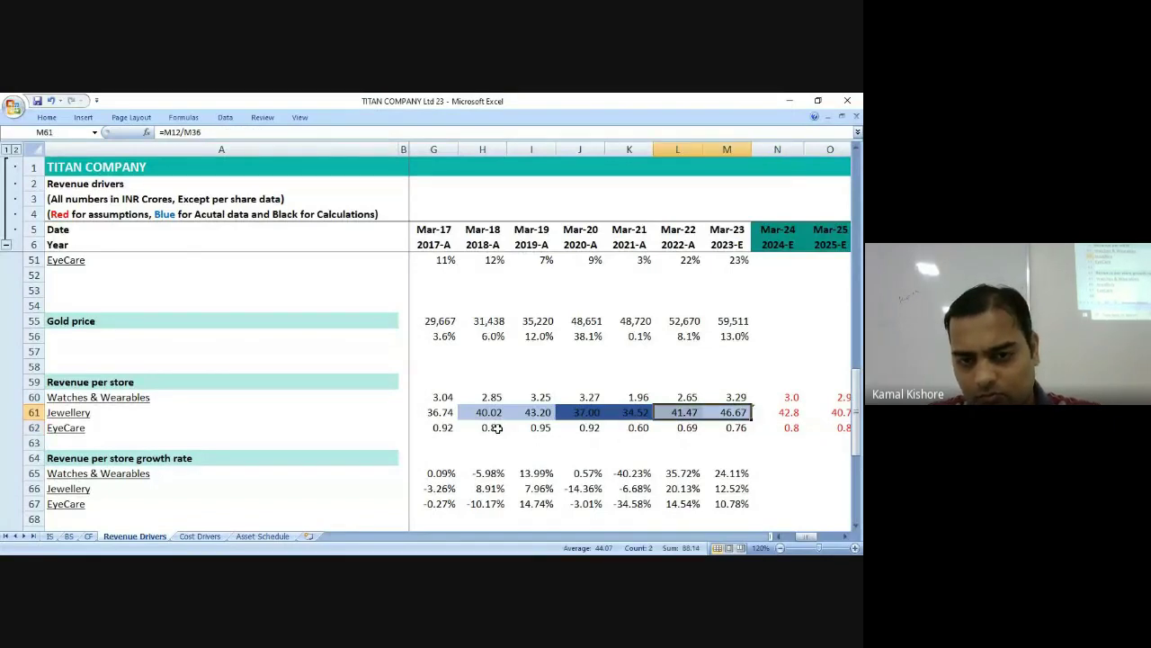
left_click_drag(537, 412, 493, 412)
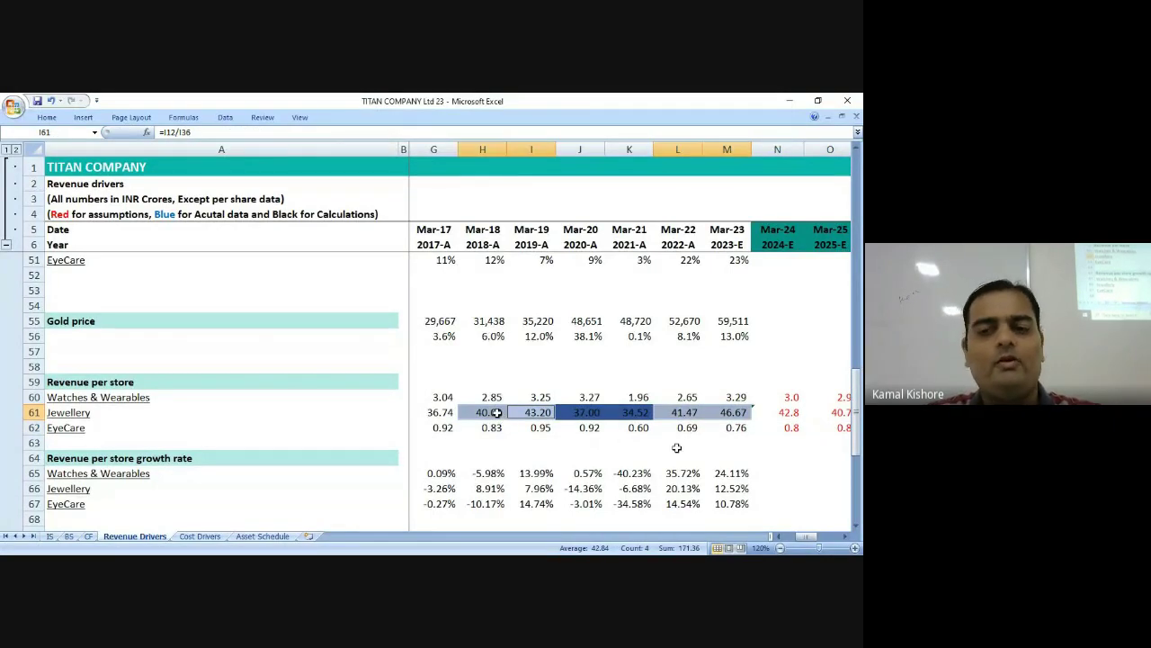
left_click(770, 412)
key("Right")
key("Right")
key("Right")
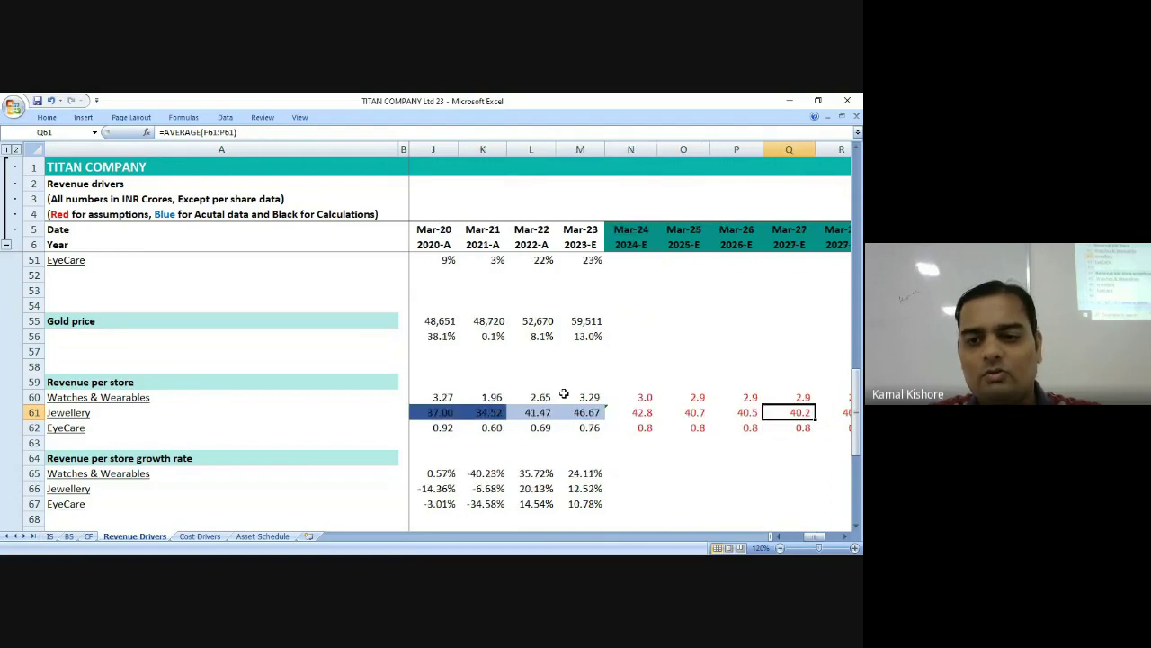
key("Right")
key("Right")
Link the Mar-25 Jewellery revenue per store to the Mar-24 value with =N61.
key("Left")
key("Left")
key("Left")
key("Left")
type("=")
key("Left")
key("Return")
key("Up")
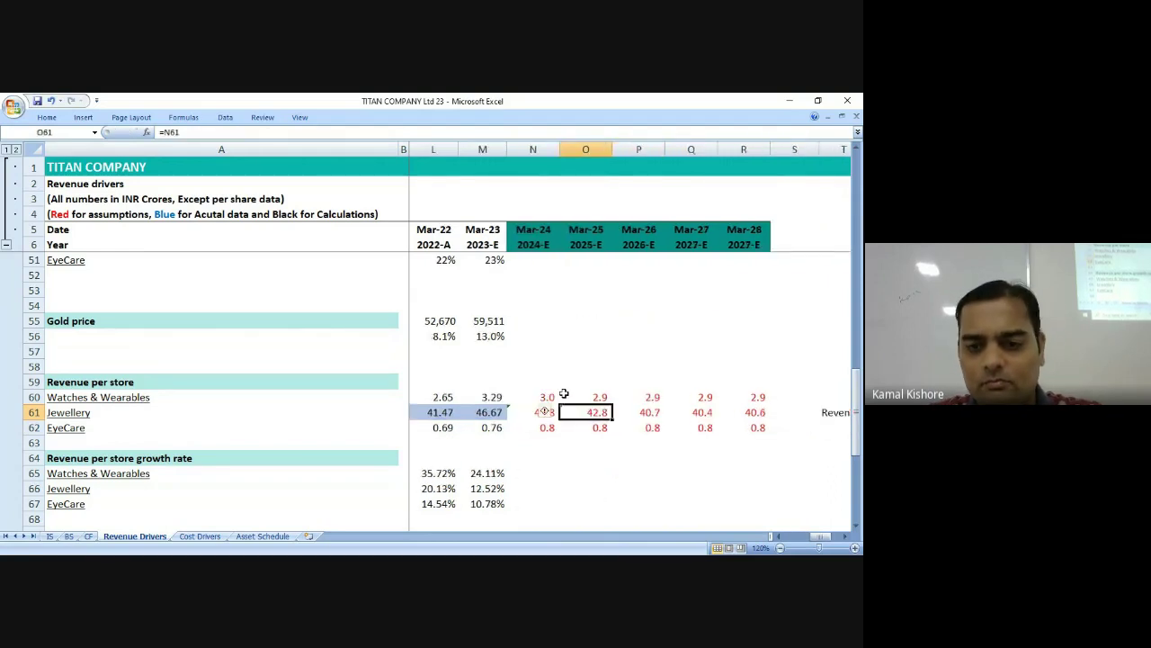
Copy the previous-year link across the Jewellery revenue per store forecasts for Mar-26, Mar-27 and Mar-28.
key("Right")
key("Right")
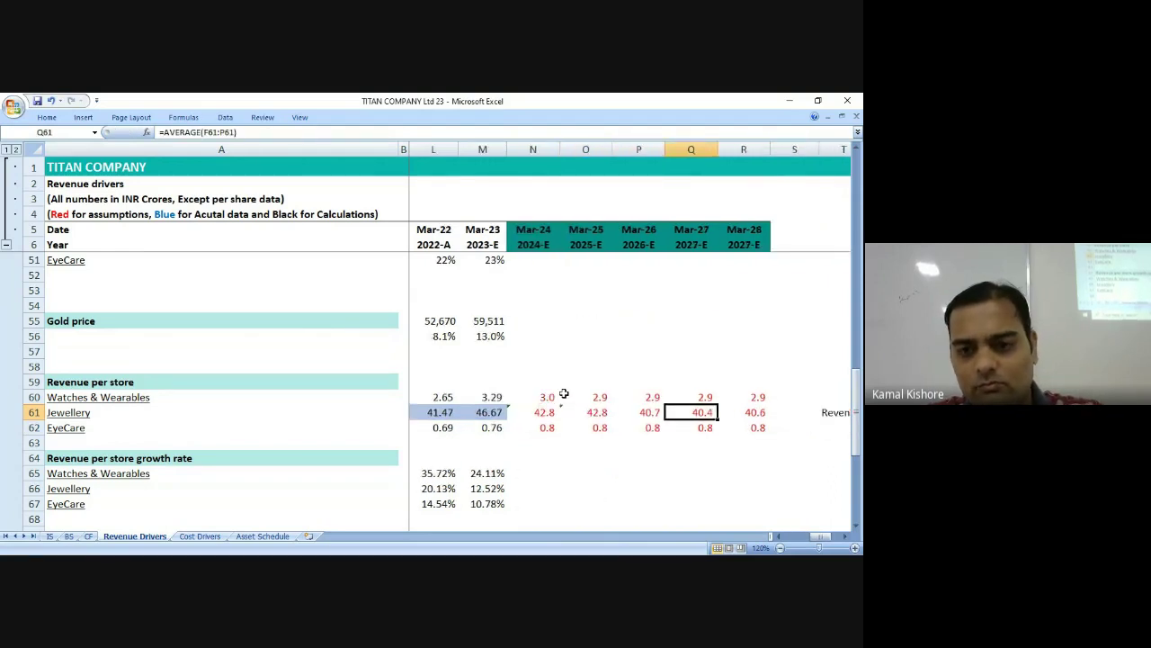
key("Left")
key("ctrl+r")
key("Right")
key("ctrl+r")
key("Right")
key("ctrl+r")
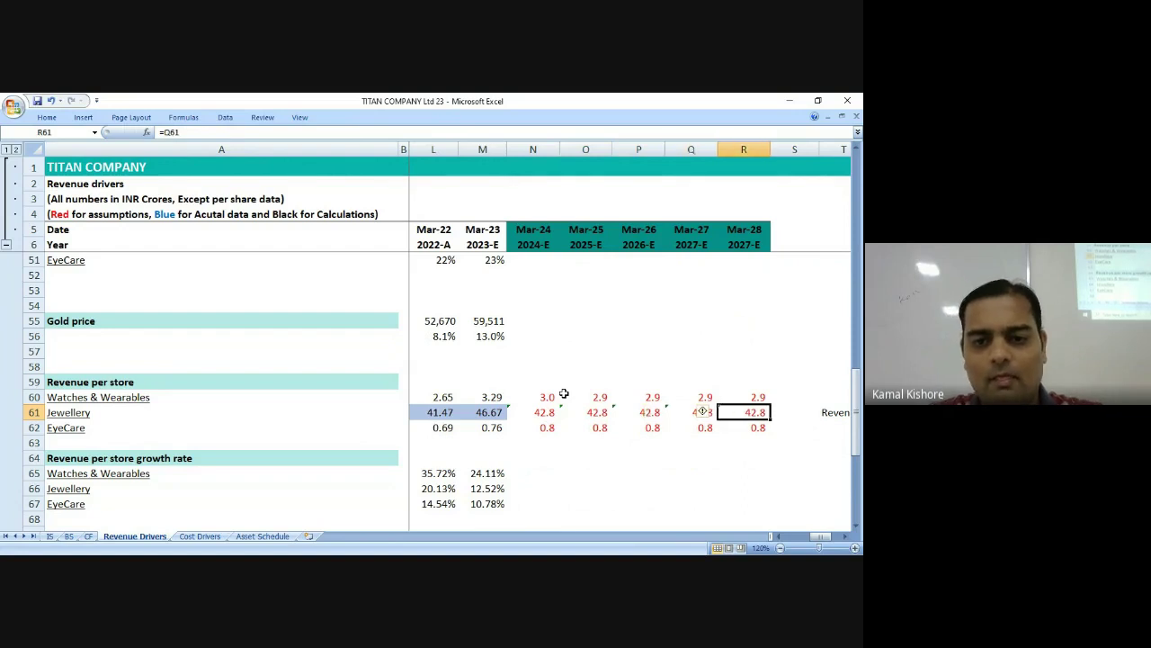
Examine the Mar-24 revenue from operations growth and the segment and store forecasts behind it.
left_click(540, 411)
scroll(594, 437, "up", 15)
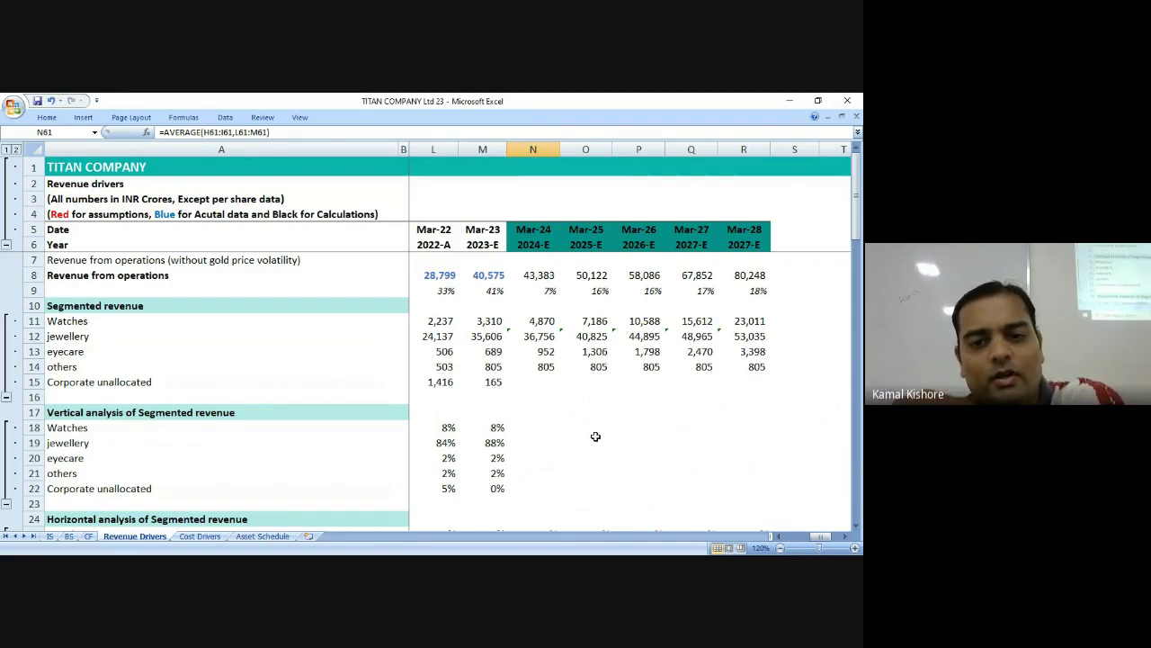
left_click(533, 294)
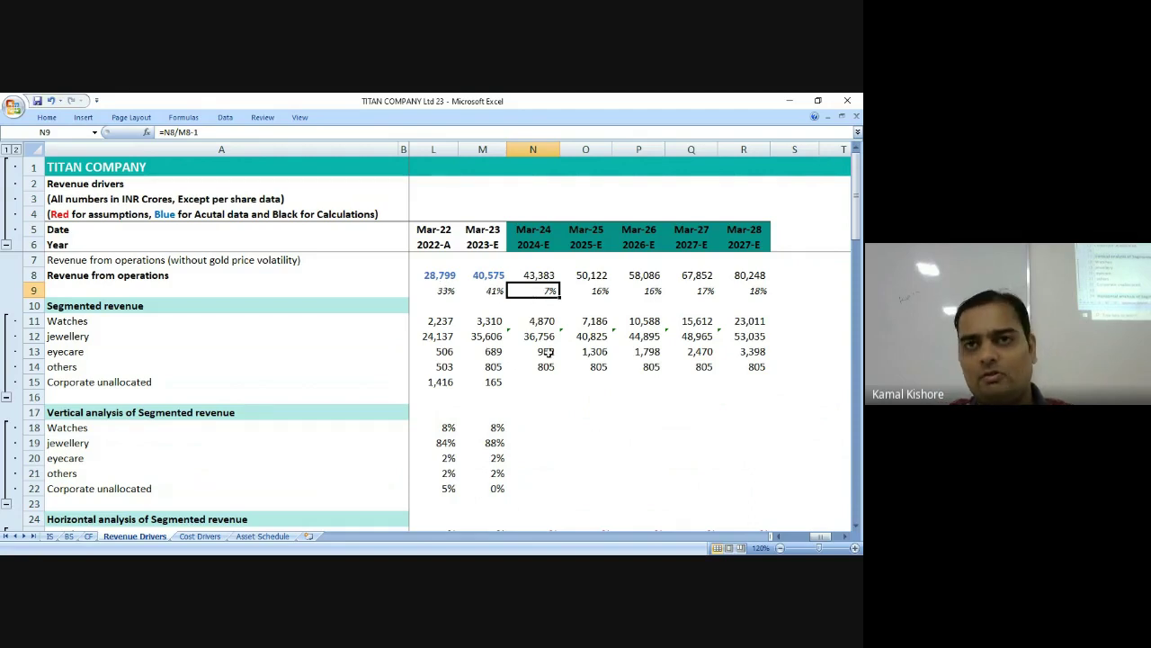
scroll(555, 411, "down", 6)
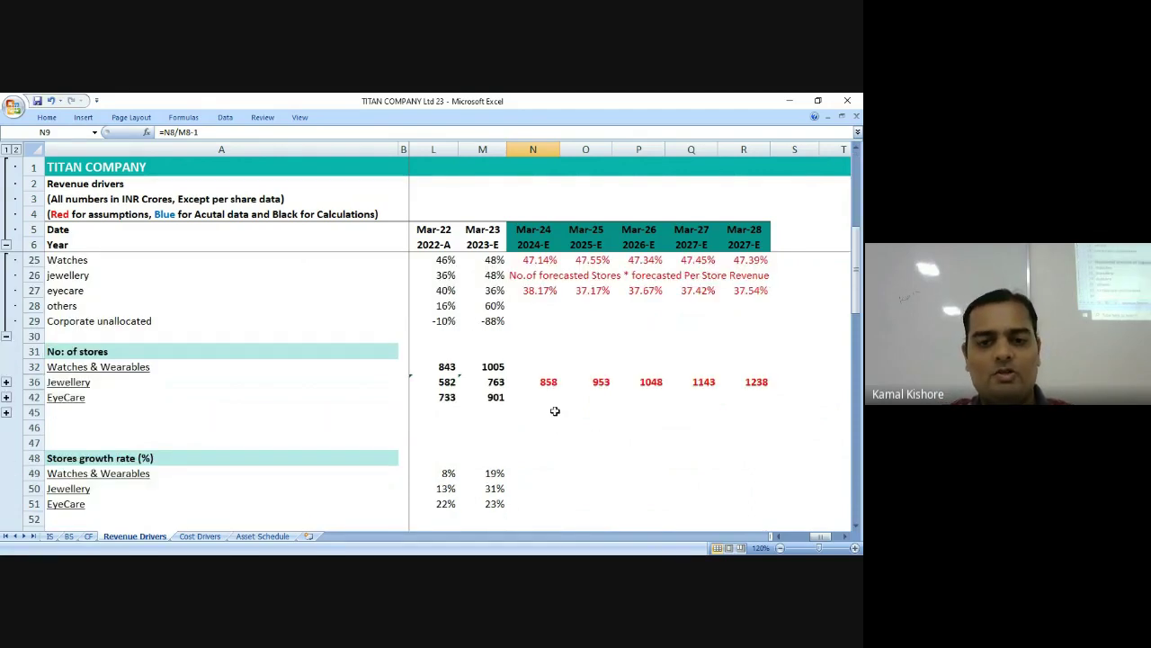
scroll(558, 408, "up", 4)
scroll(557, 408, "down", 5)
scroll(540, 432, "up", 4)
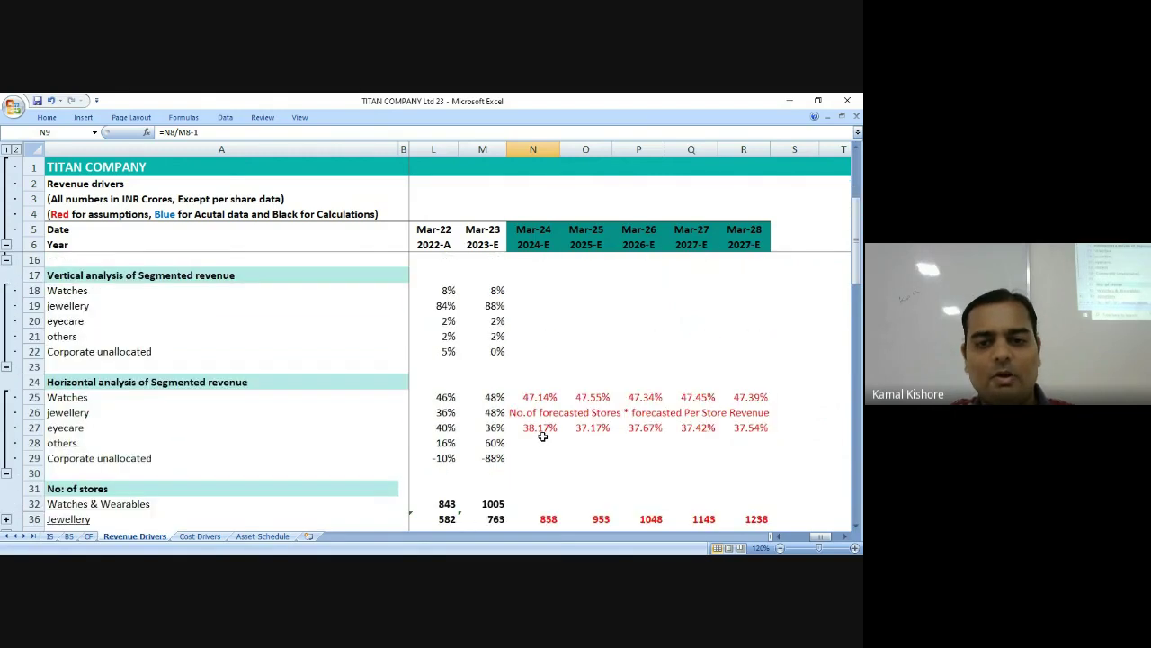
scroll(541, 431, "down", 3)
scroll(540, 432, "down", 5)
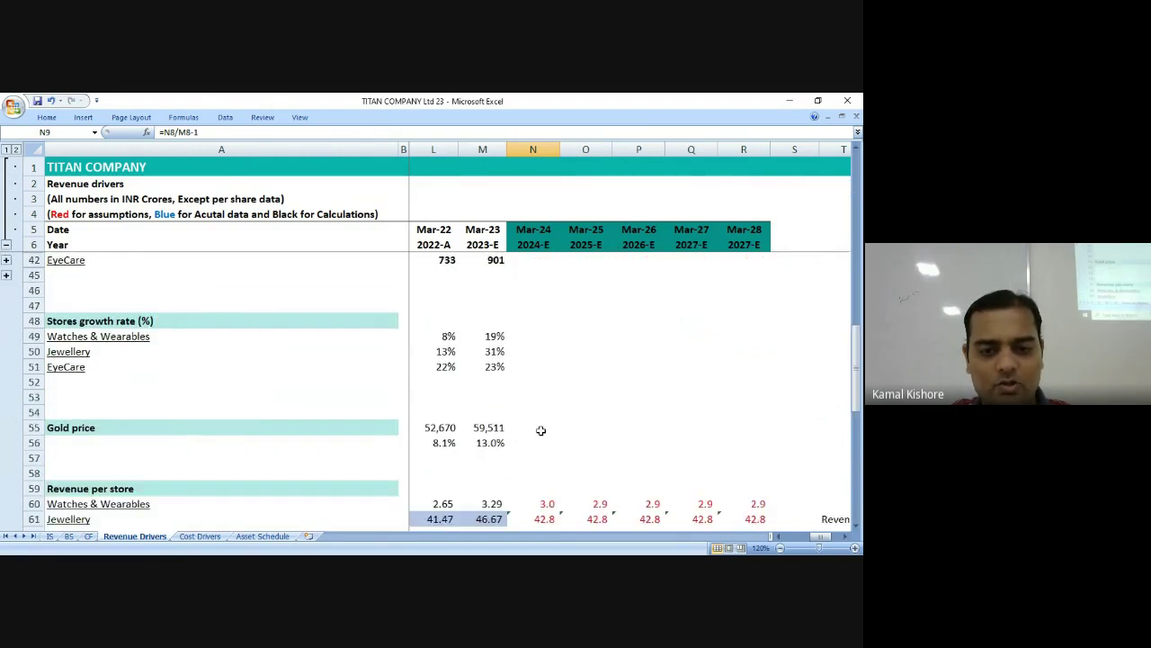
Try linking the Mar-24 Jewellery revenue per store to Mar-23 with =M61, and check the Mar-24 jewellery revenue formula.
left_click(486, 458)
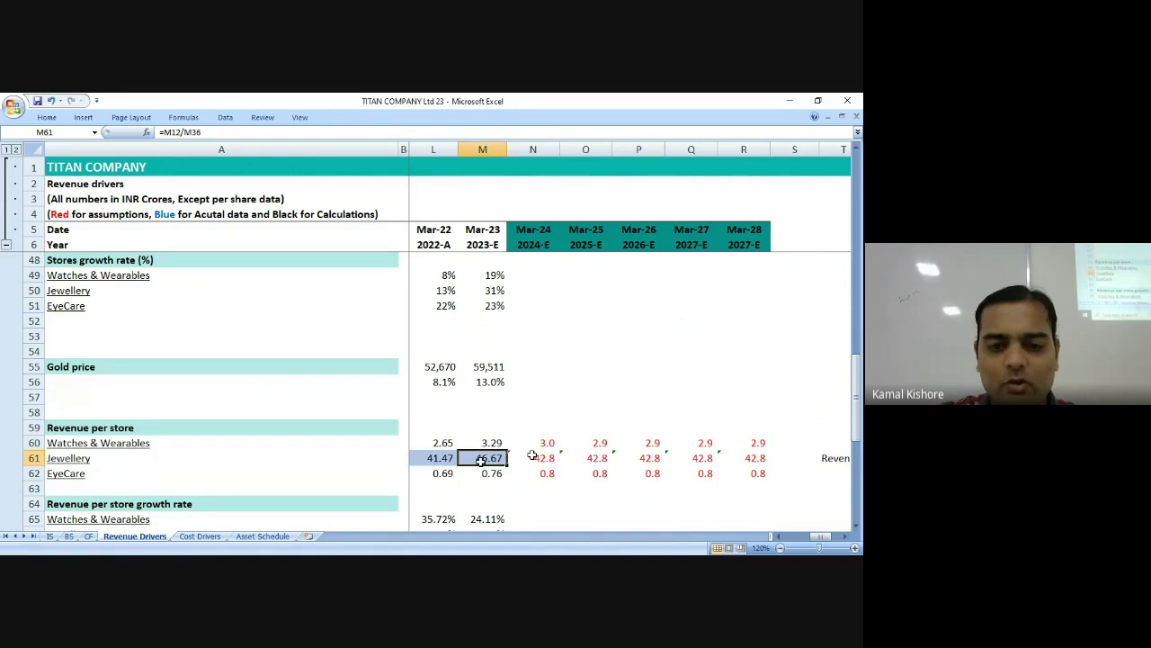
left_click(532, 458)
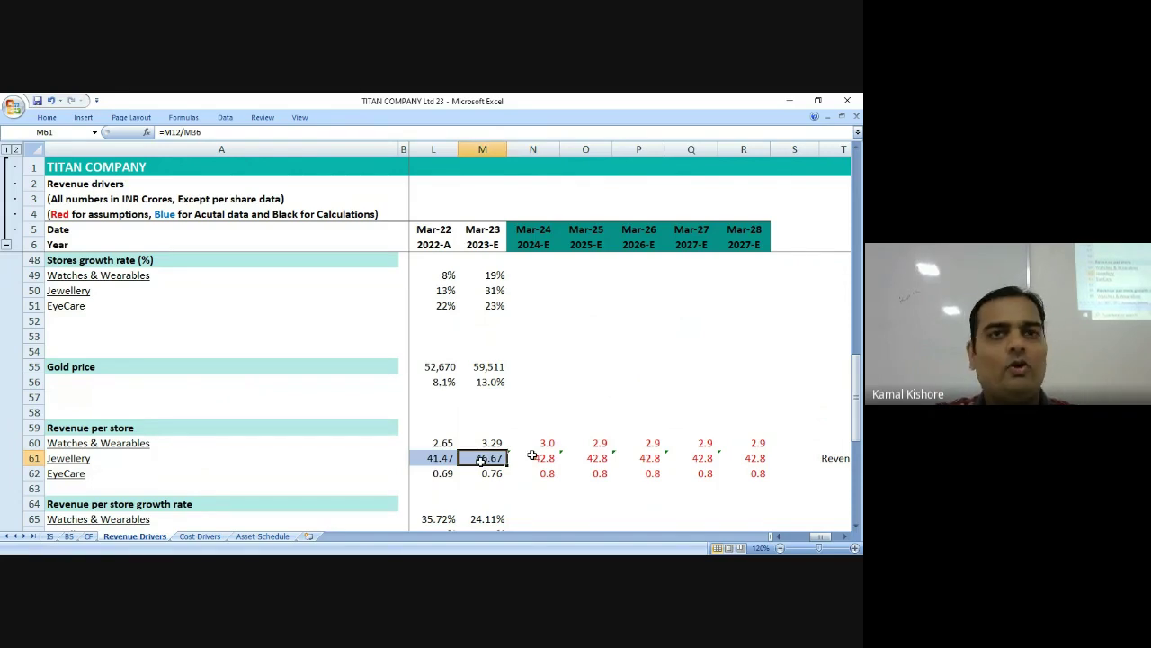
scroll(534, 432, "up", 3)
scroll(534, 433, "up", 11)
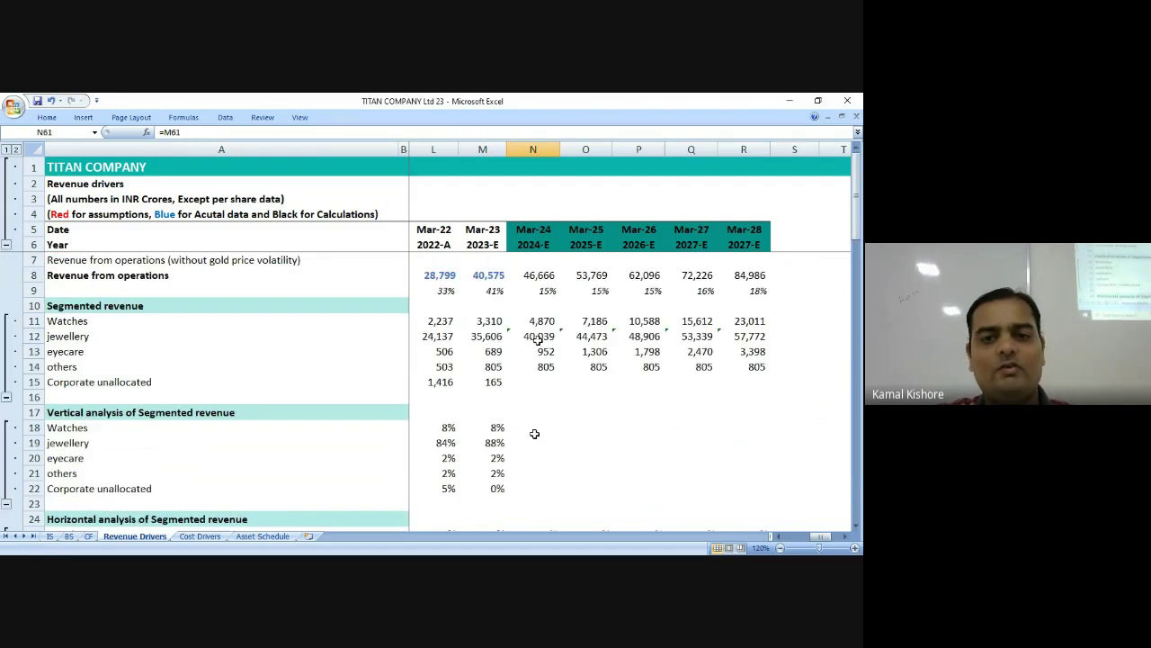
left_click(537, 338)
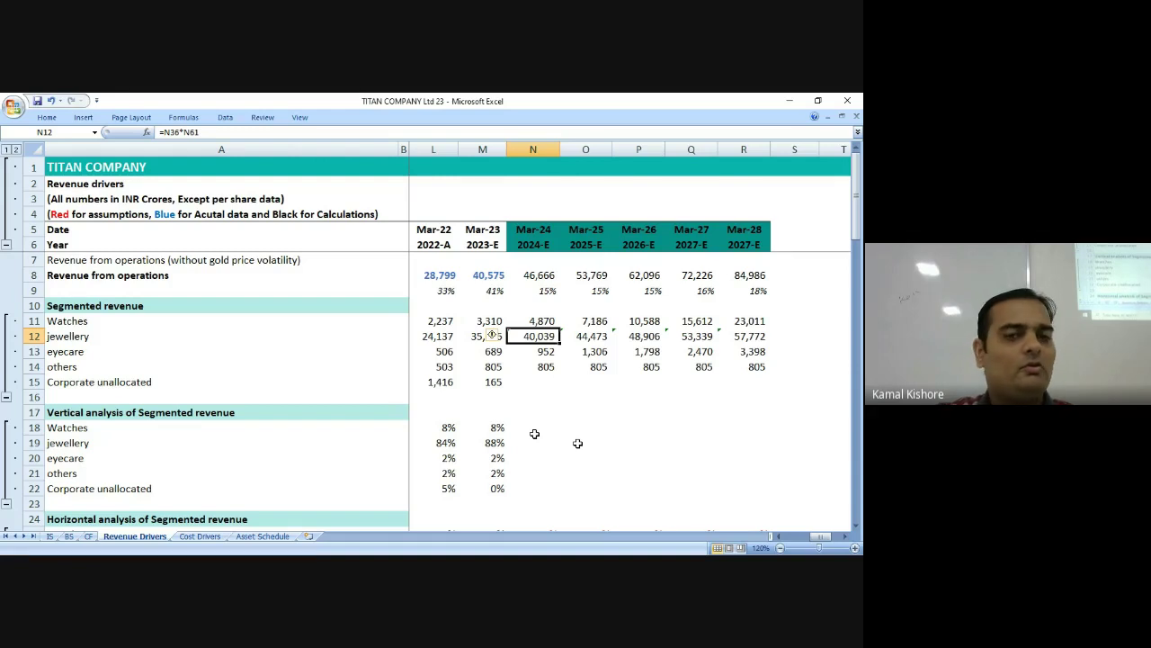
Undo the link of the Mar-24 Jewellery revenue per store to Mar-23, going back to the average formula.
scroll(535, 433, "down", 15)
left_click(548, 367)
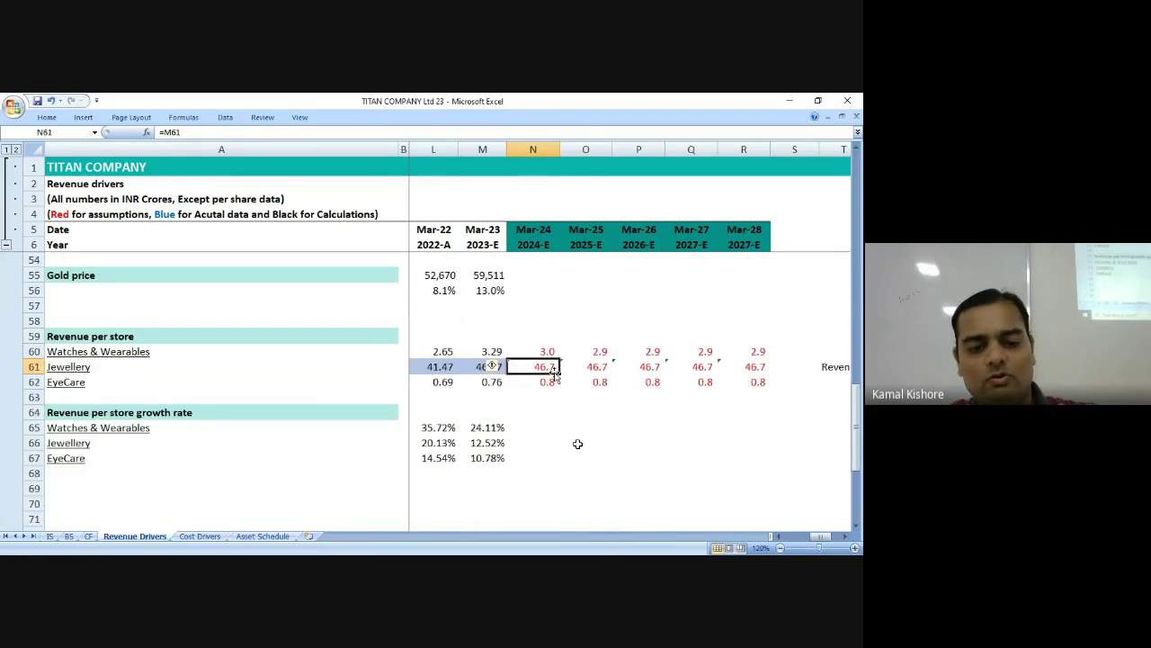
key("ctrl+r")
key("Escape")
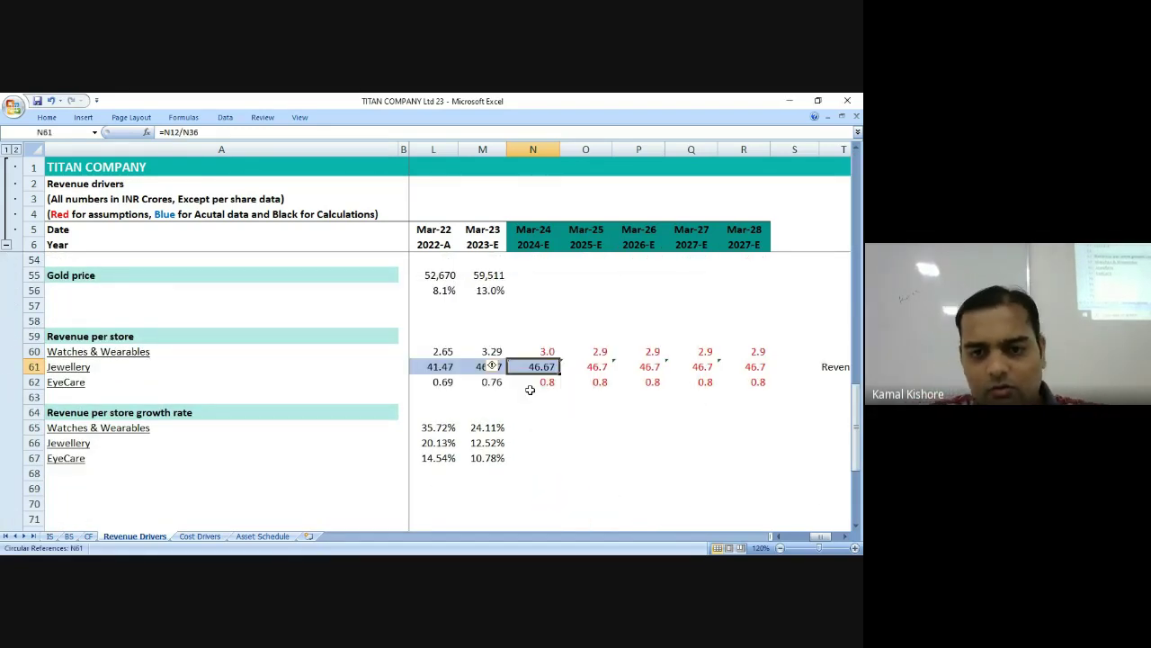
key("ctrl+z")
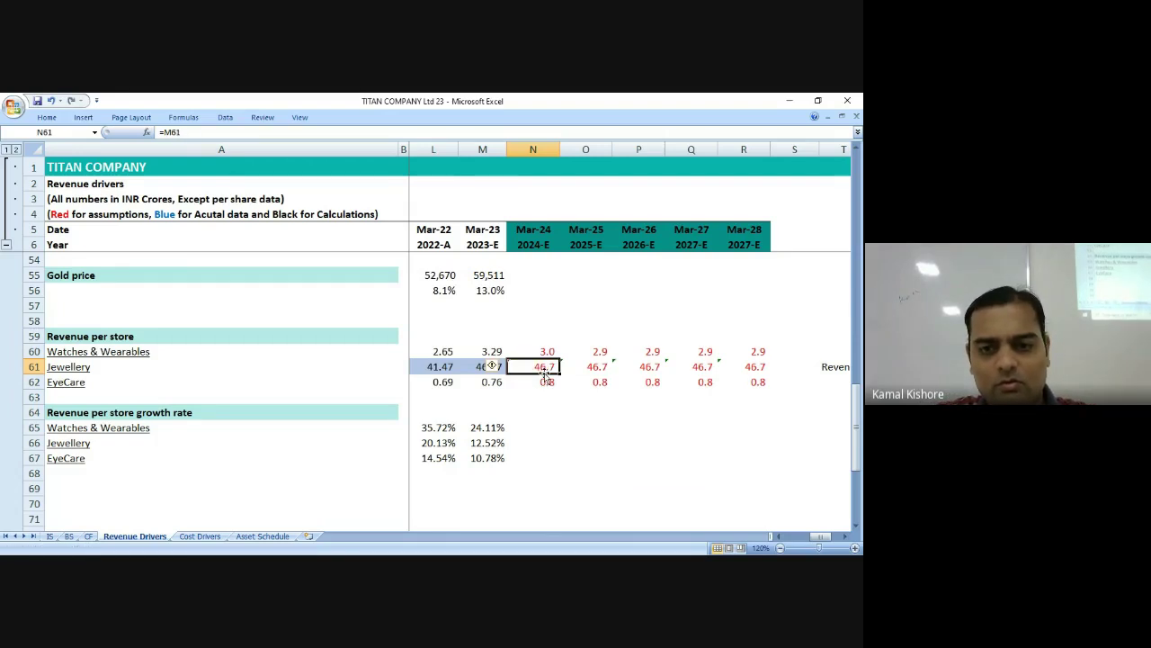
key("ctrl+z")
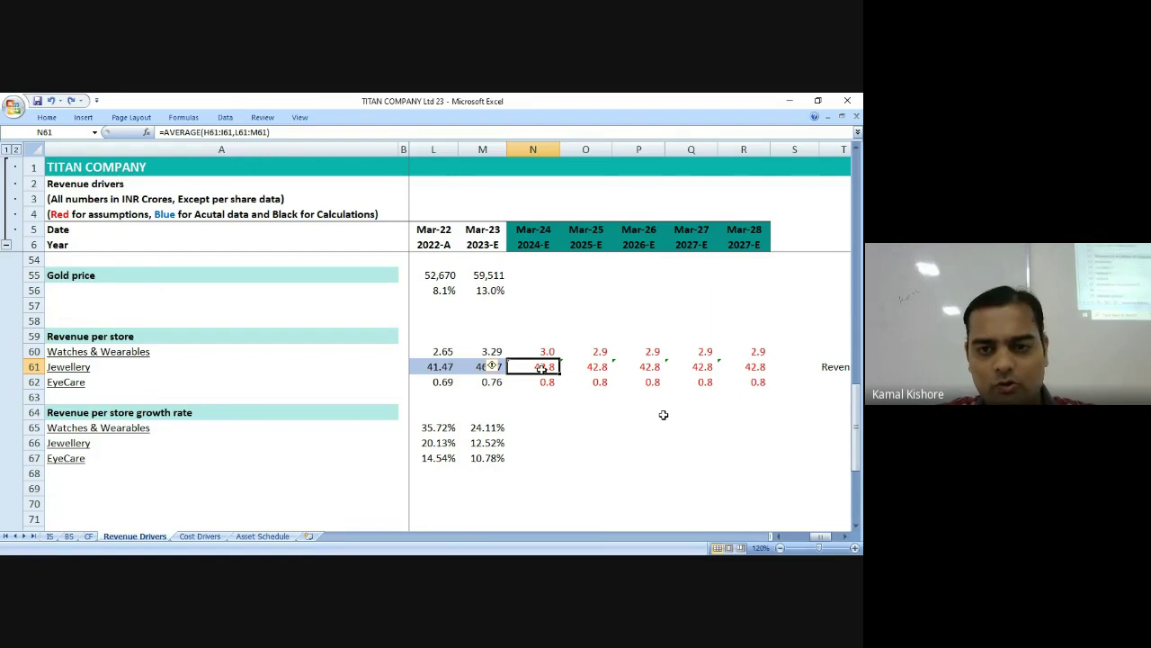
Check the forecast revenue from operations for Mar-25.
scroll(666, 410, "up", 15)
left_click(572, 275)
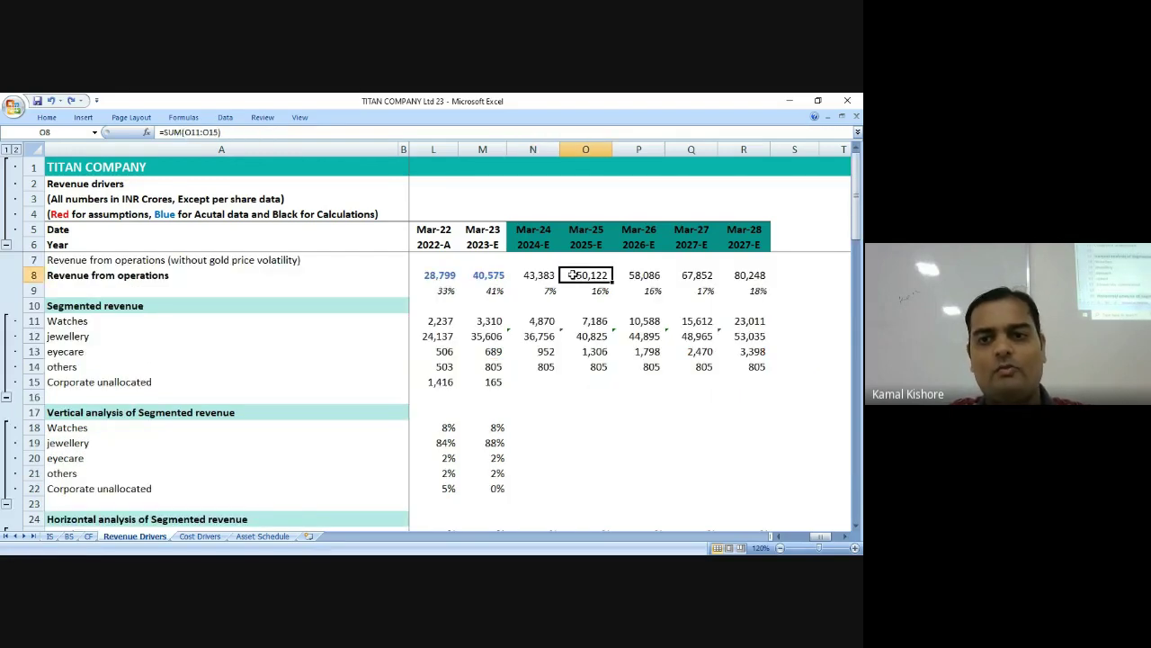
left_click(568, 303)
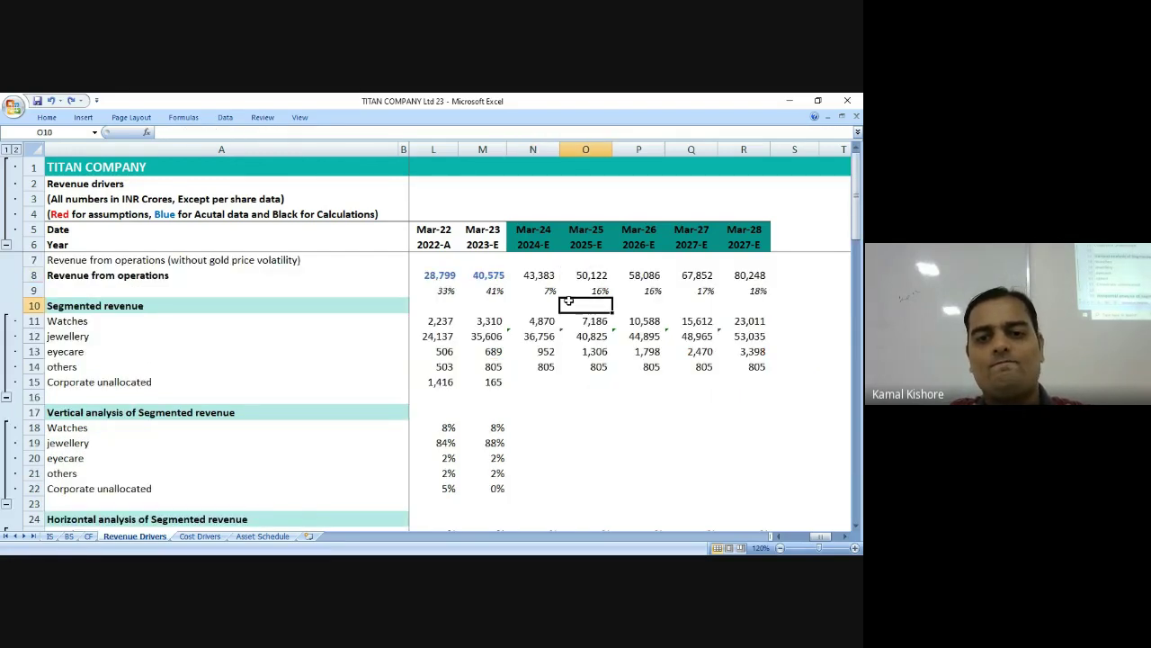
Select the revenue from operations growth rates from Mar-23 back to Mar-19 to view their average against the Mar-24 forecast.
left_click(548, 277)
key("Down")
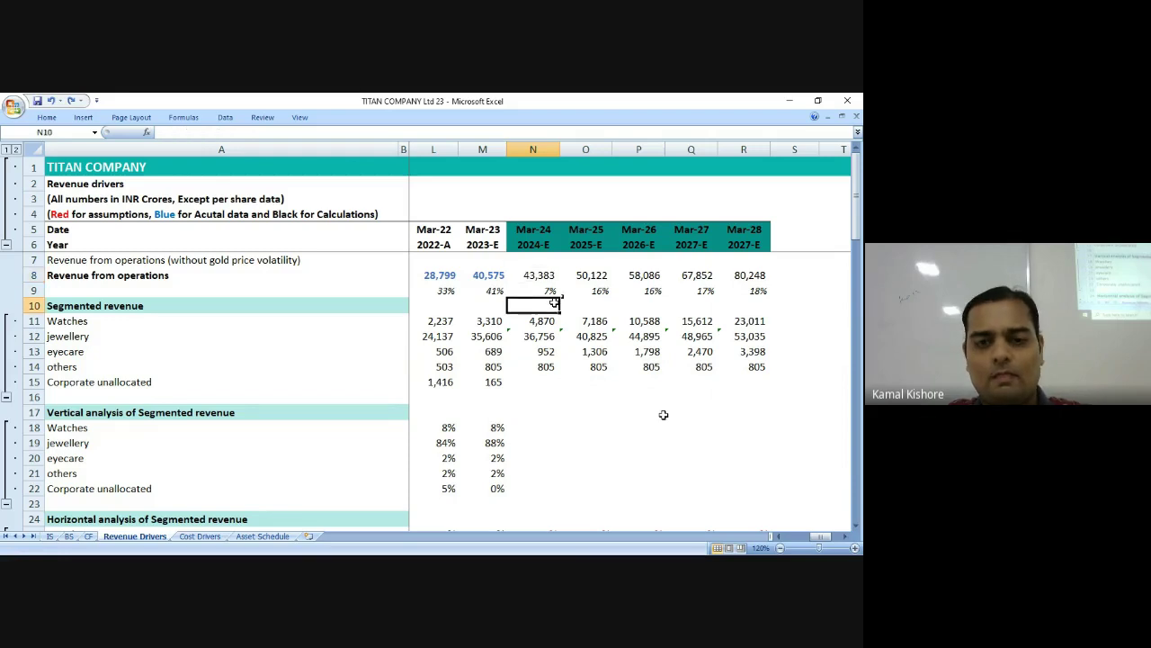
key("Left")
key("shift+Left")
key("shift+Left")
key("shift+Left")
key("shift+Left")
key("shift+Left")
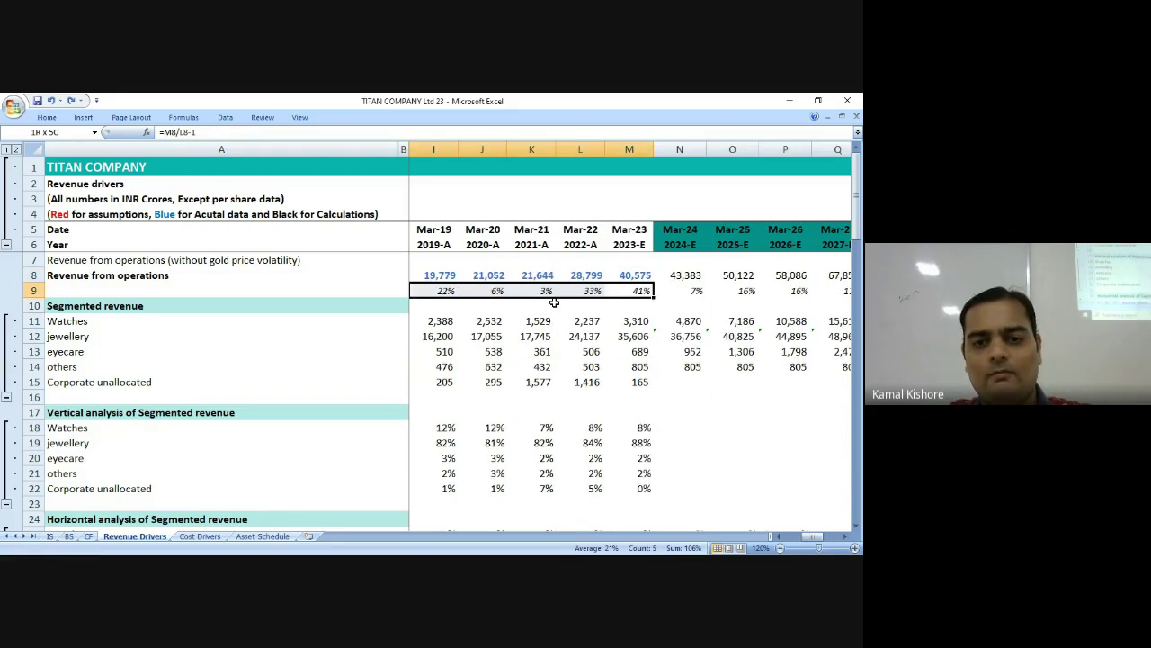
Select only the revenue from operations growth rates of Mar-18, Mar-19, Mar-22 and Mar-23 to view their average.
key("shift+Right")
key("shift+Right")
key("shift+Right")
key("shift+Right")
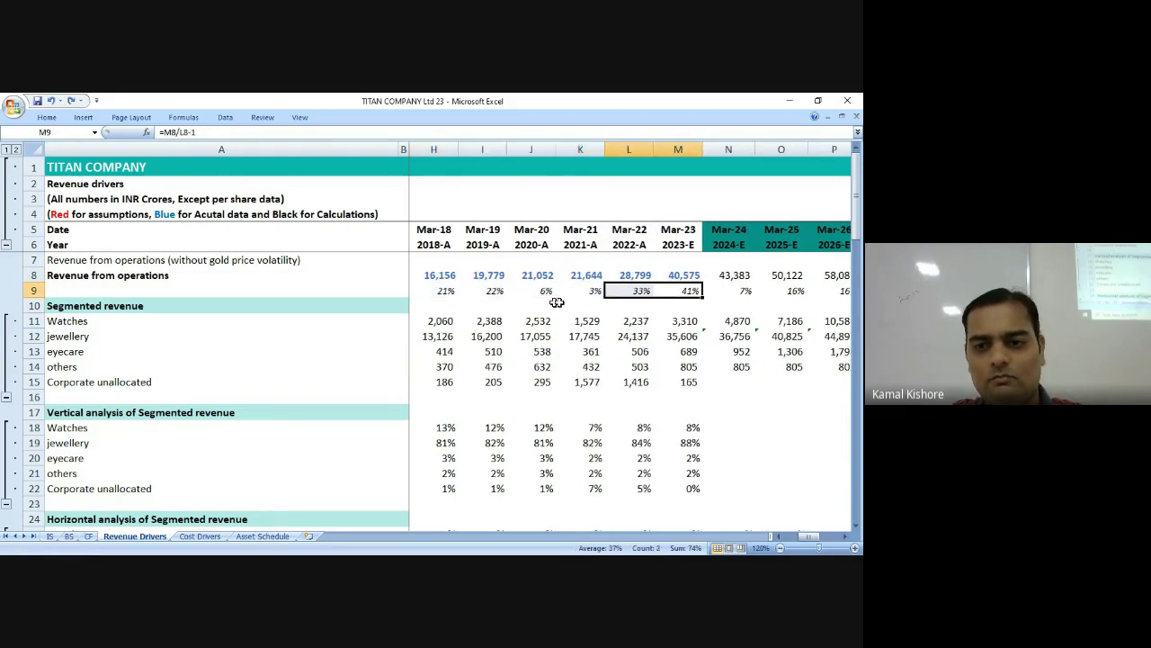
left_click(493, 290, "ctrl")
left_click(443, 290, "ctrl")
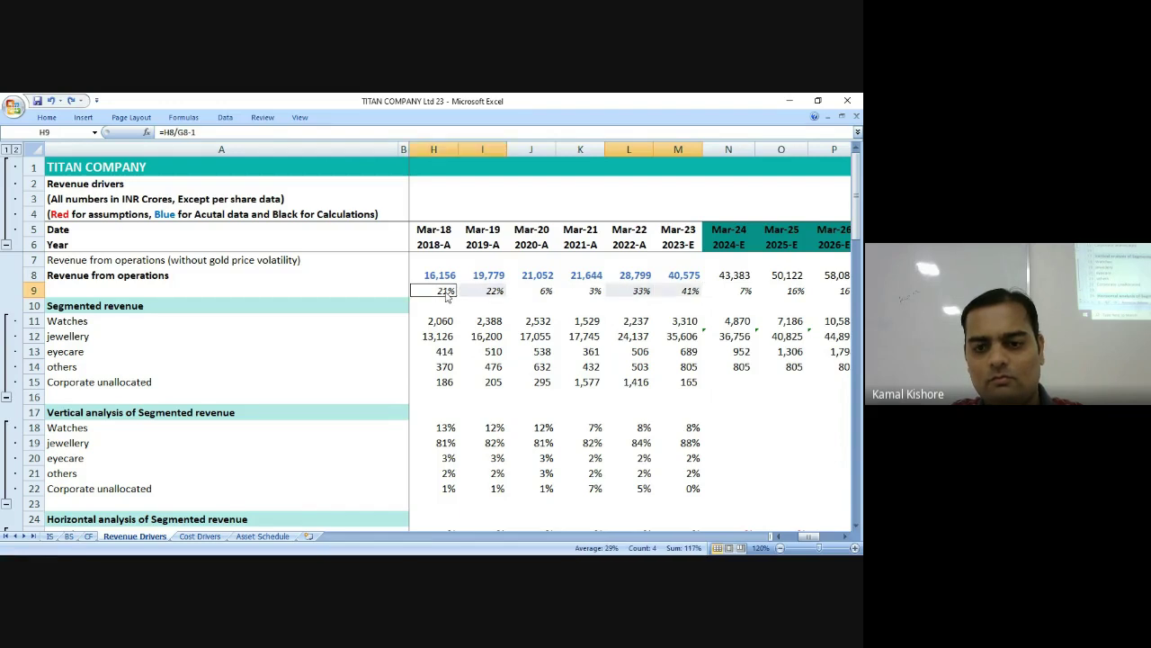
Examine the forecast growth rates, jewellery revenue and revenue from operations across Mar-24 to Mar-28.
left_click(733, 303)
key("Right")
key("Right")
key("Right")
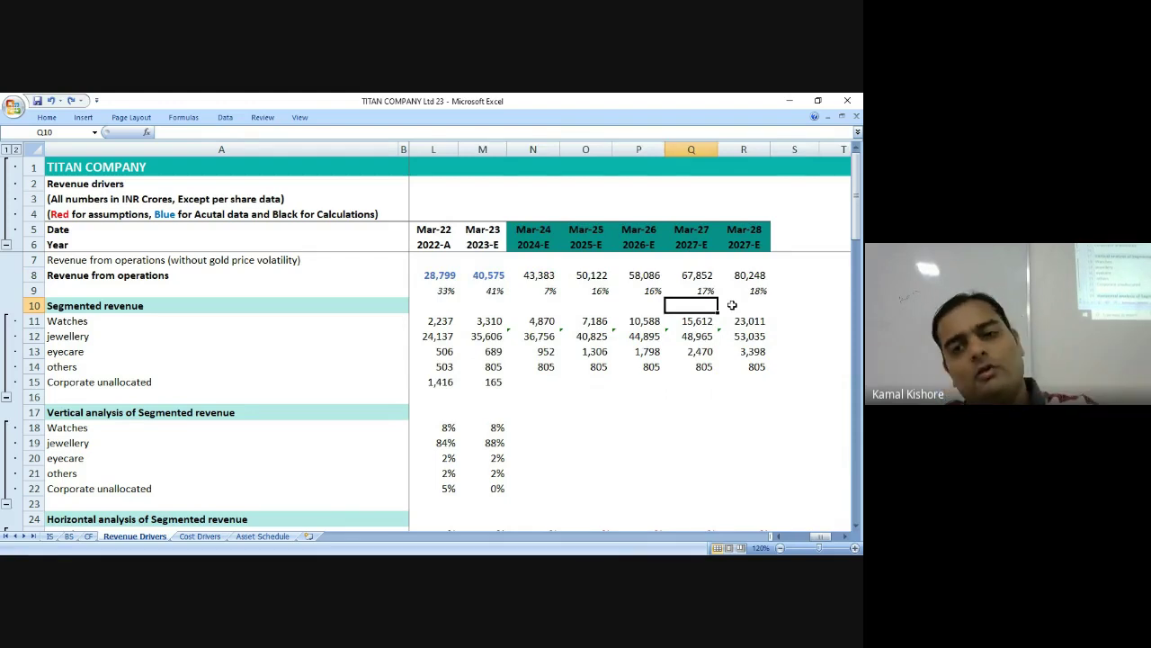
key("Down")
key("Down")
key("Left")
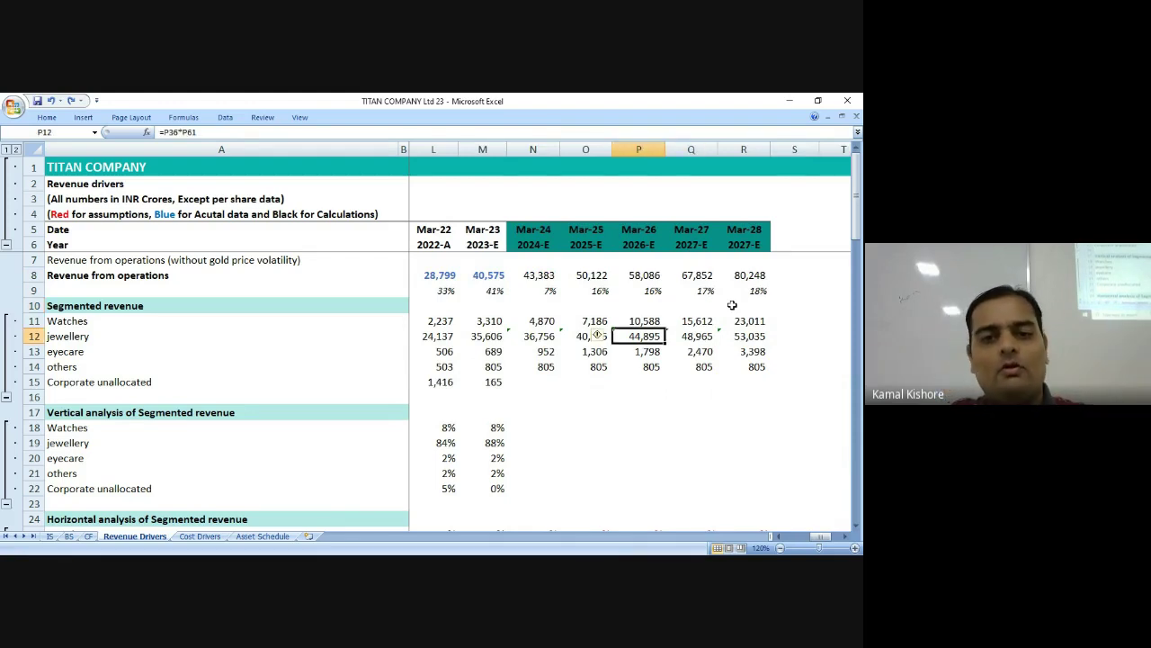
key("Up")
key("Up")
key("Up")
key("Up")
key("Left")
key("Left")
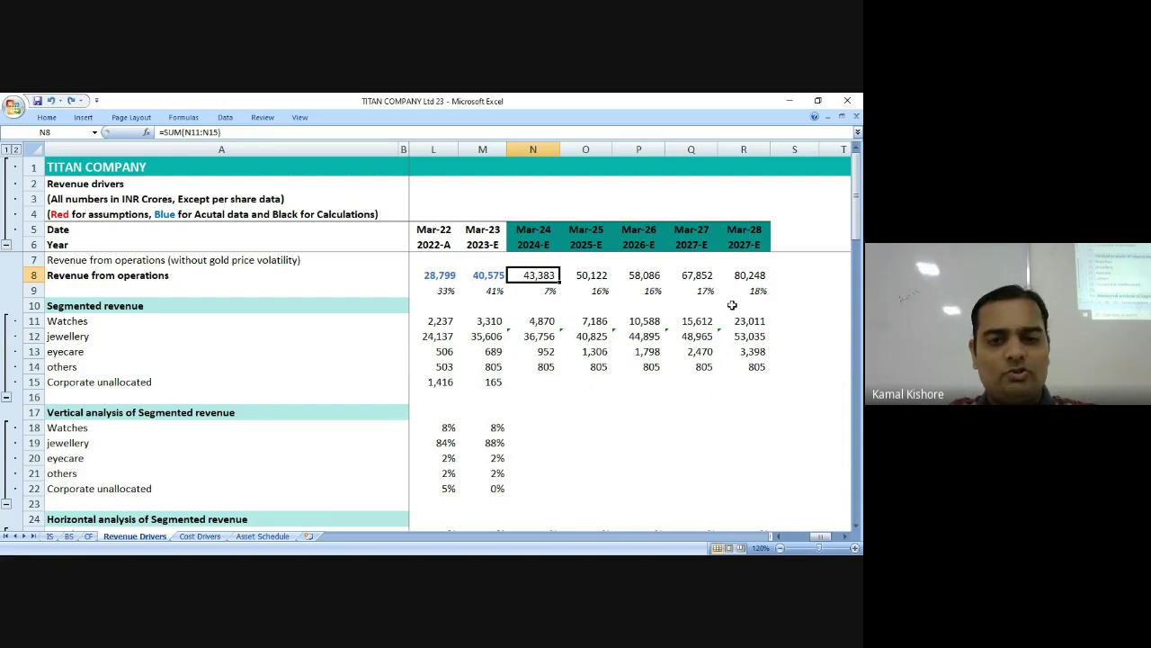
Link the income statement's revenue from operations for Mar-24 to Mar-28 to the Revenue Drivers sheet with ='Revenue Drivers'!N8.
left_click(50, 536)
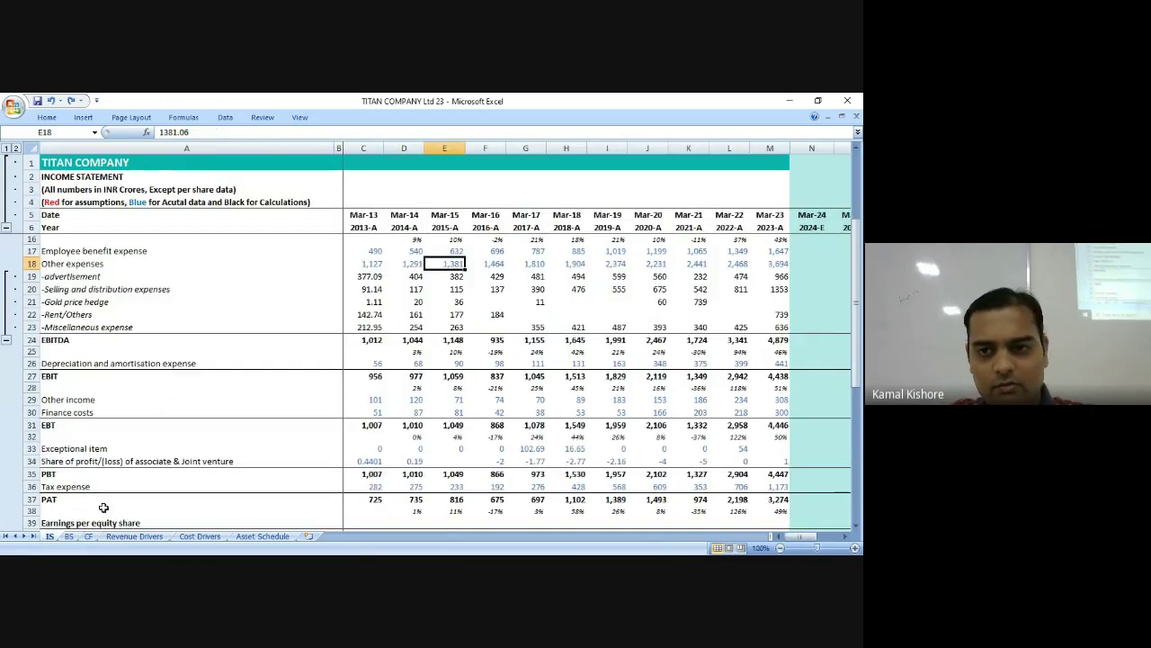
scroll(103, 507, "up", 3)
left_click(795, 255)
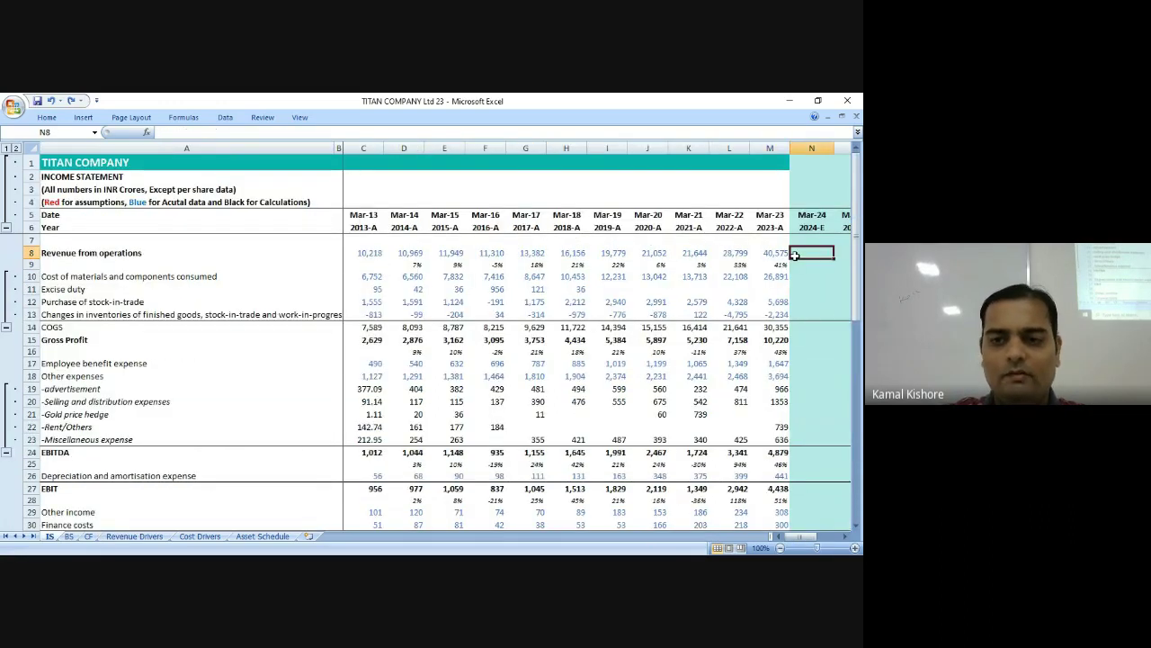
type("=")
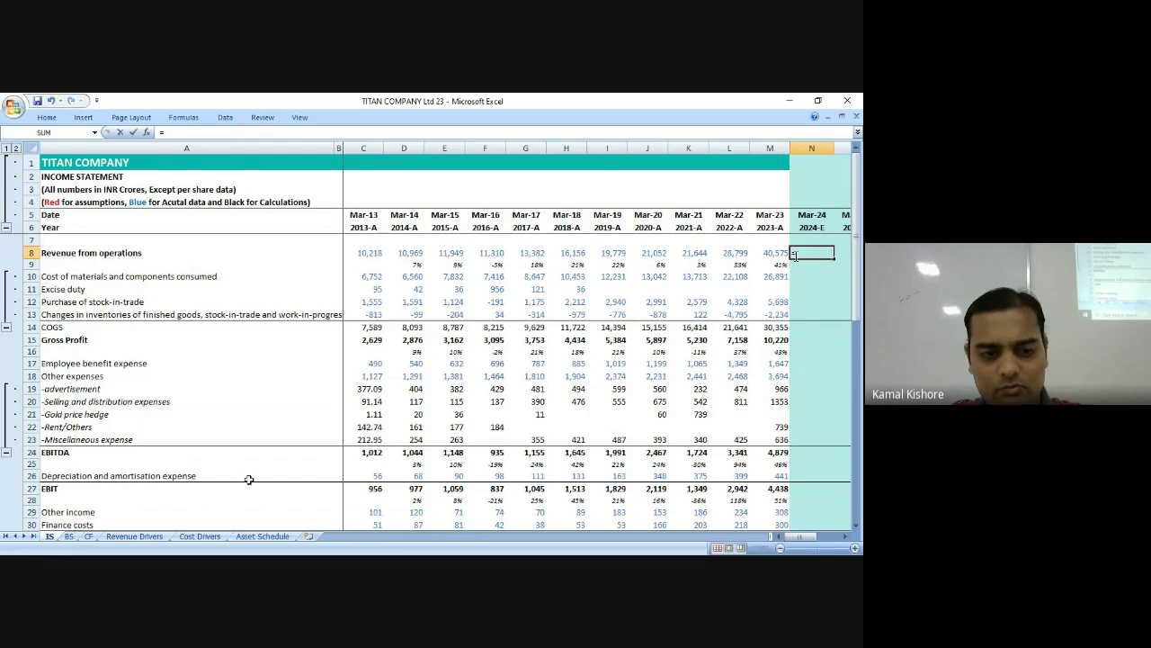
left_click(134, 537)
left_click(534, 275)
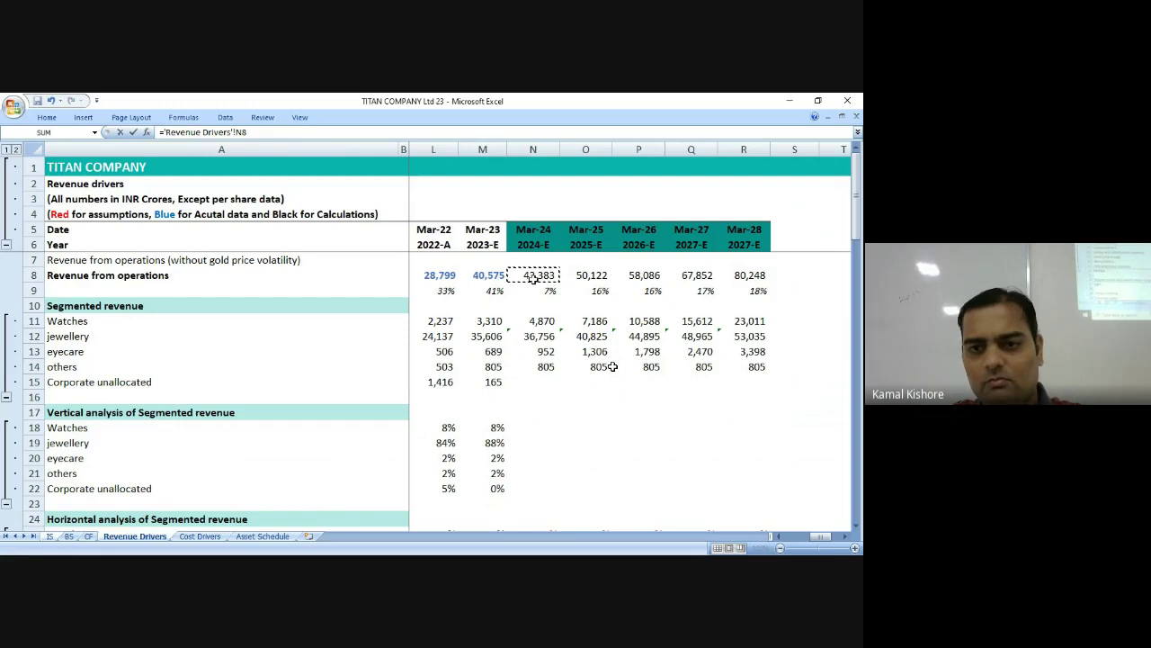
key("ctrl+Return")
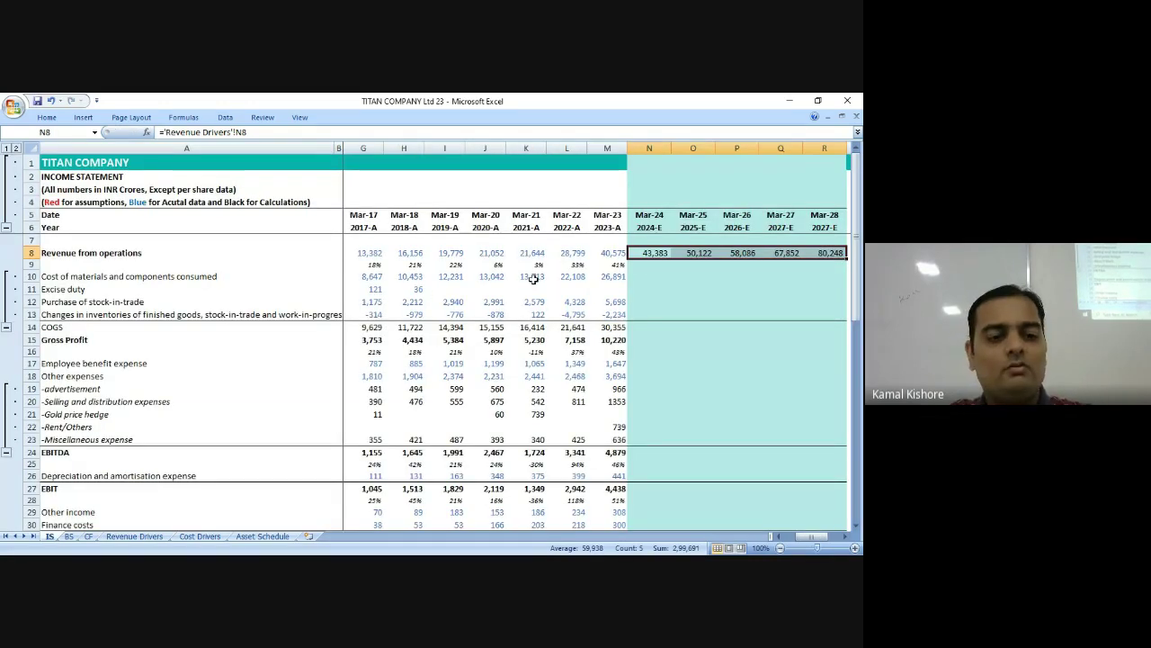
On the Cost Drivers sheet, link the Mar-24 revenue from operations to the matching figure on the IS sheet.
left_click(200, 536)
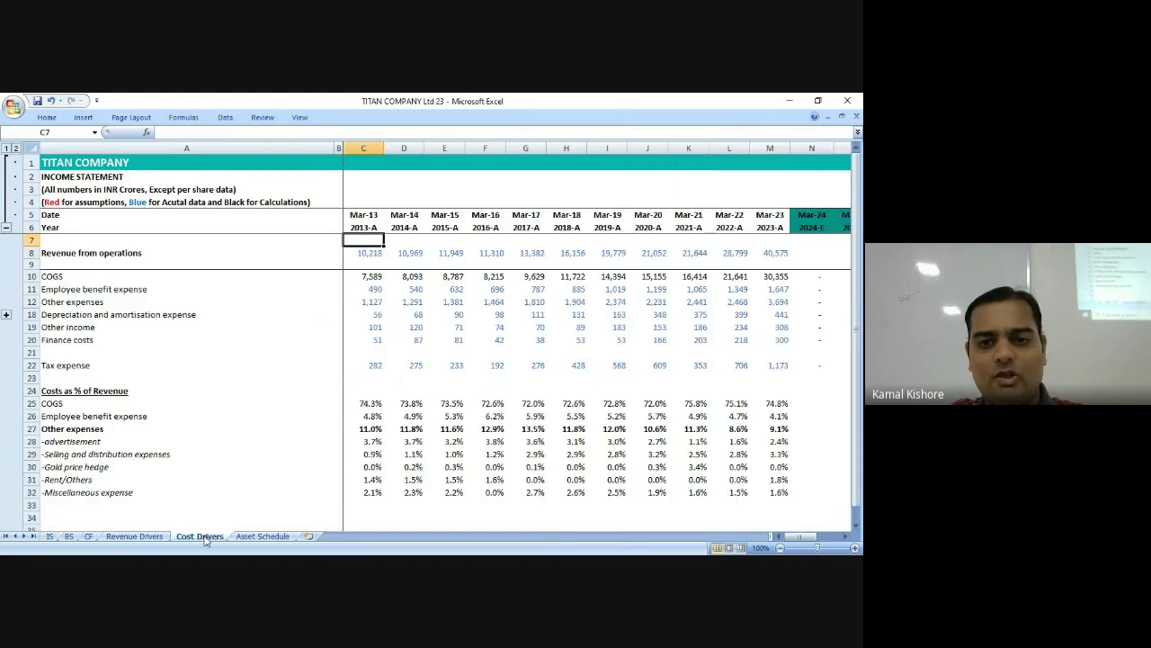
left_click(812, 263)
key("Right")
key("Right")
key("Right")
key("Right")
key("Right")
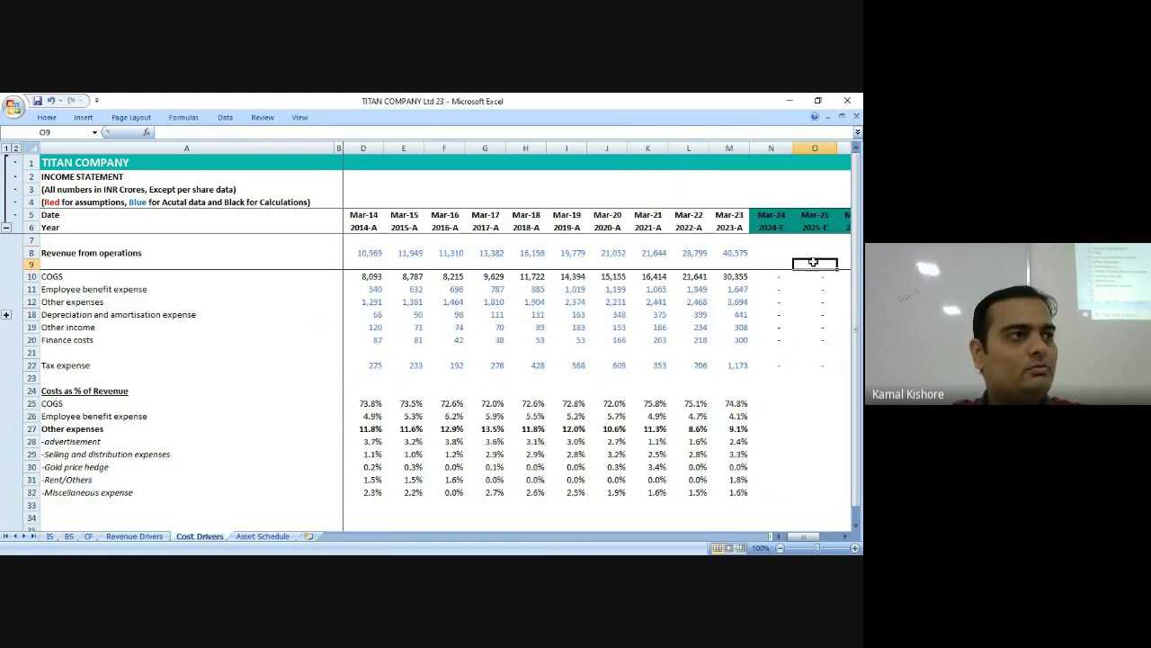
key("Right")
key("Up")
key("Left")
key("Left")
key("Left")
key("Left")
key("Left")
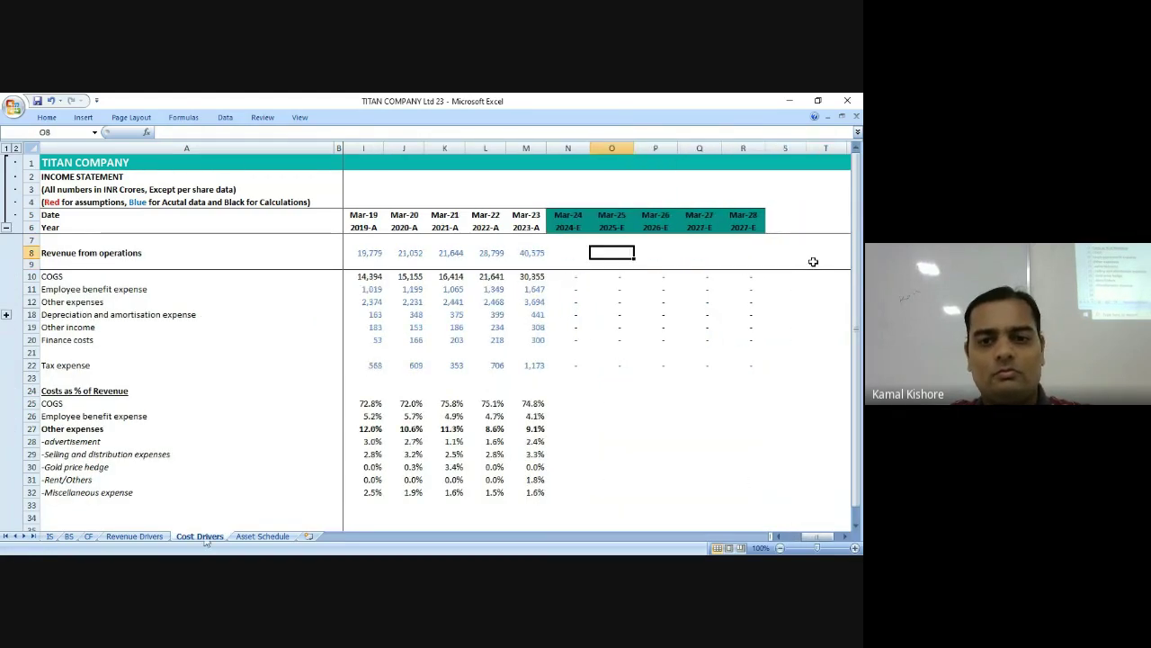
key("Left")
type("=")
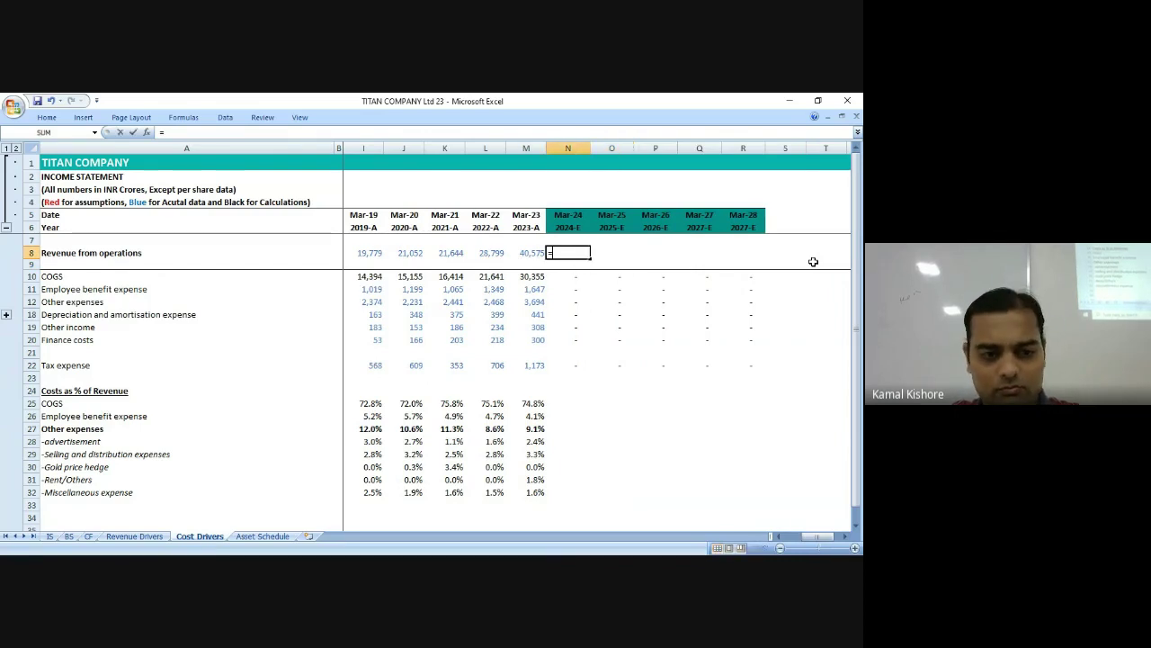
left_click(49, 536)
left_click(648, 253)
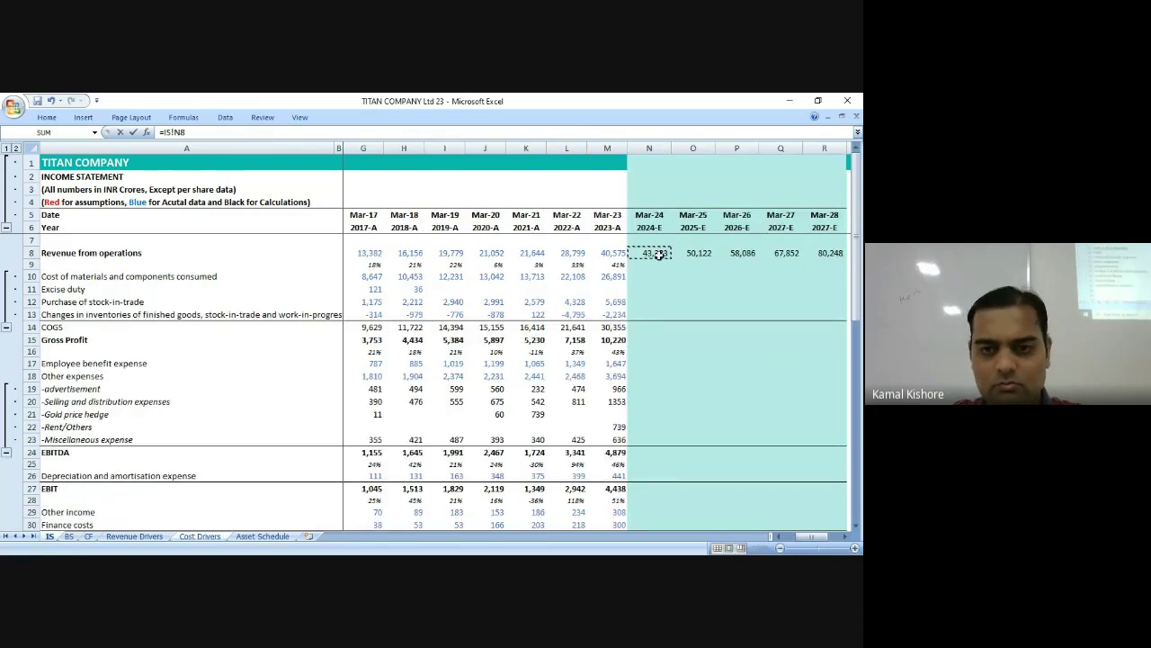
type("\\")
key("Return")
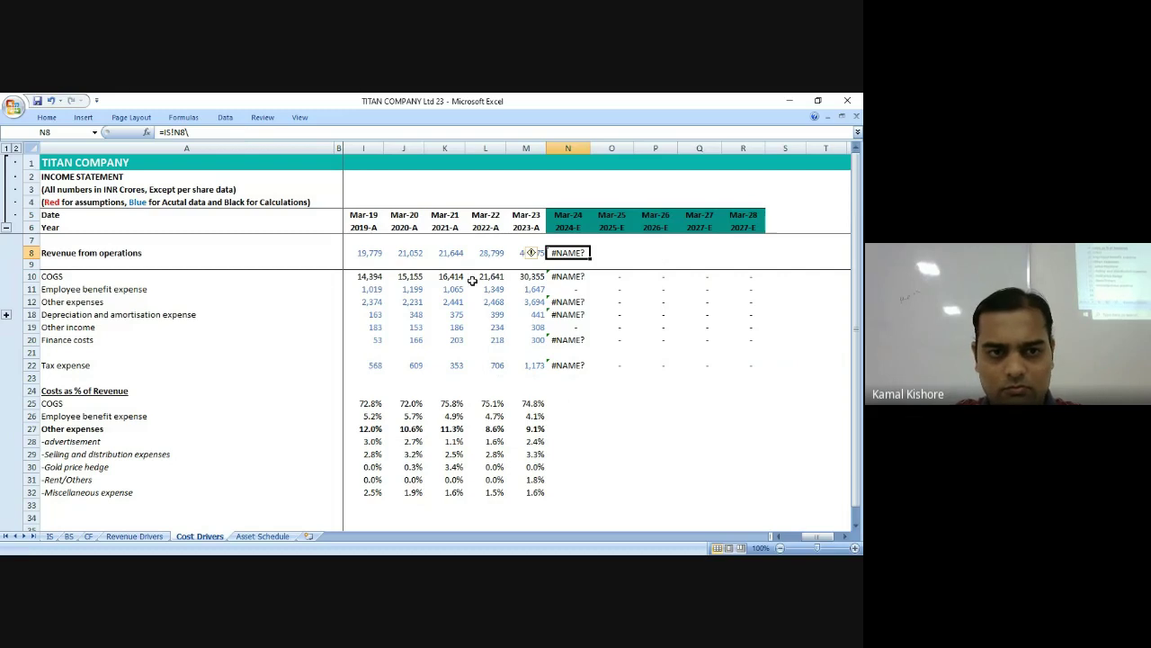
Correct the Mar-24 revenue from operations formula to =IS!N8 and fill it across to Mar-28.
left_click(225, 118)
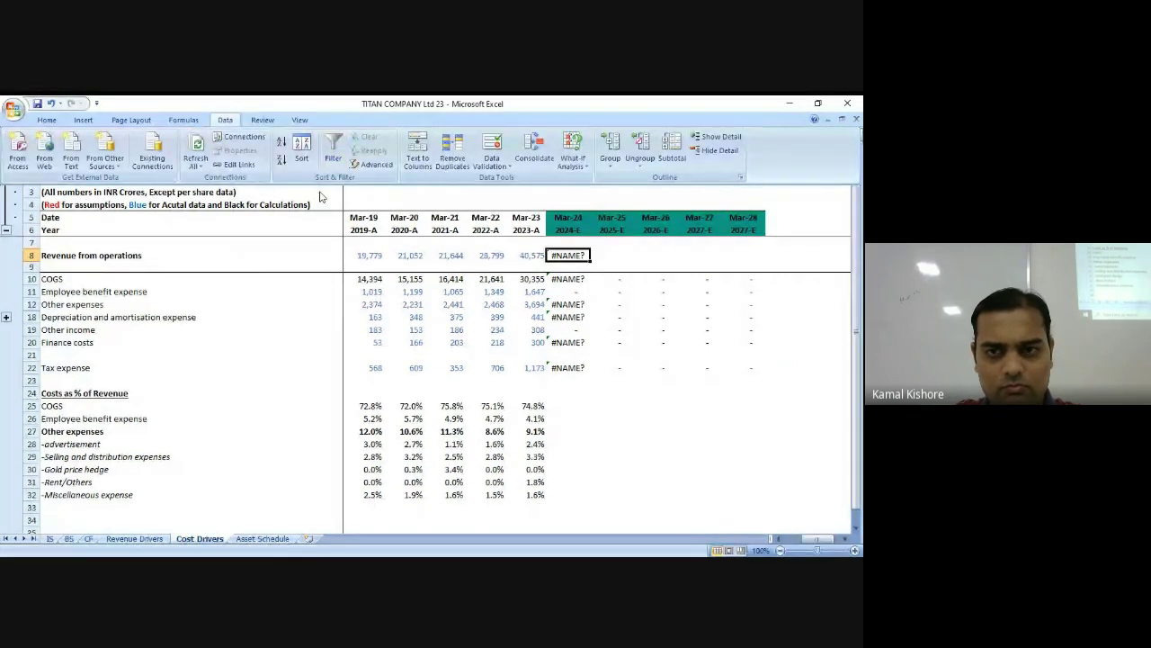
left_click(46, 119)
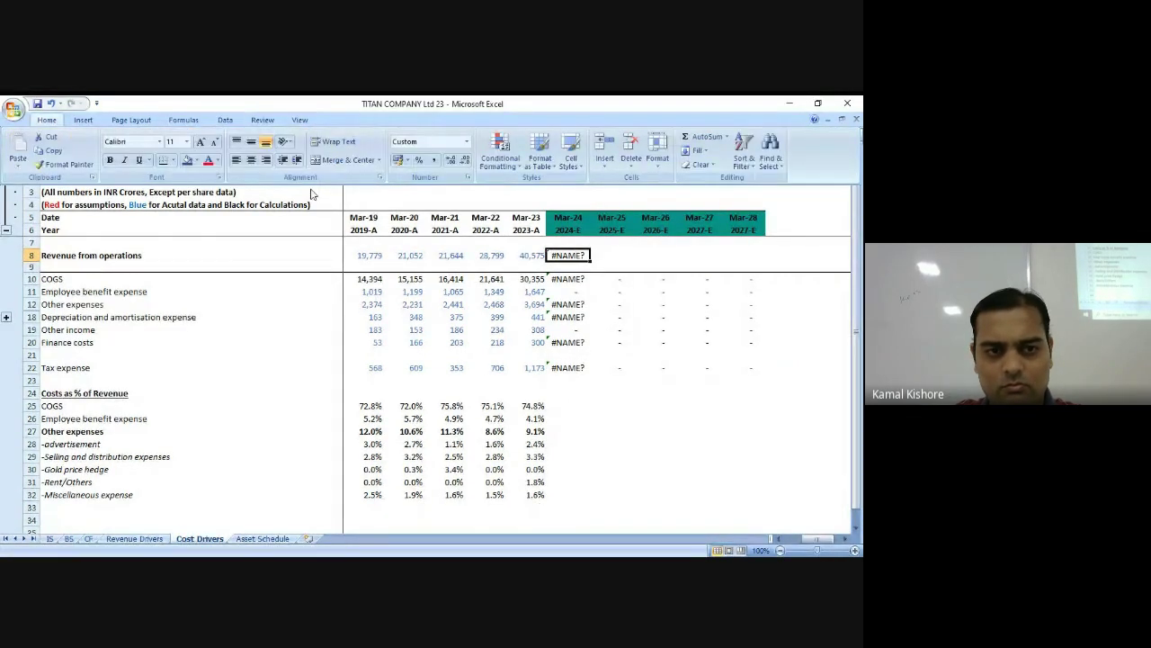
left_click(812, 305)
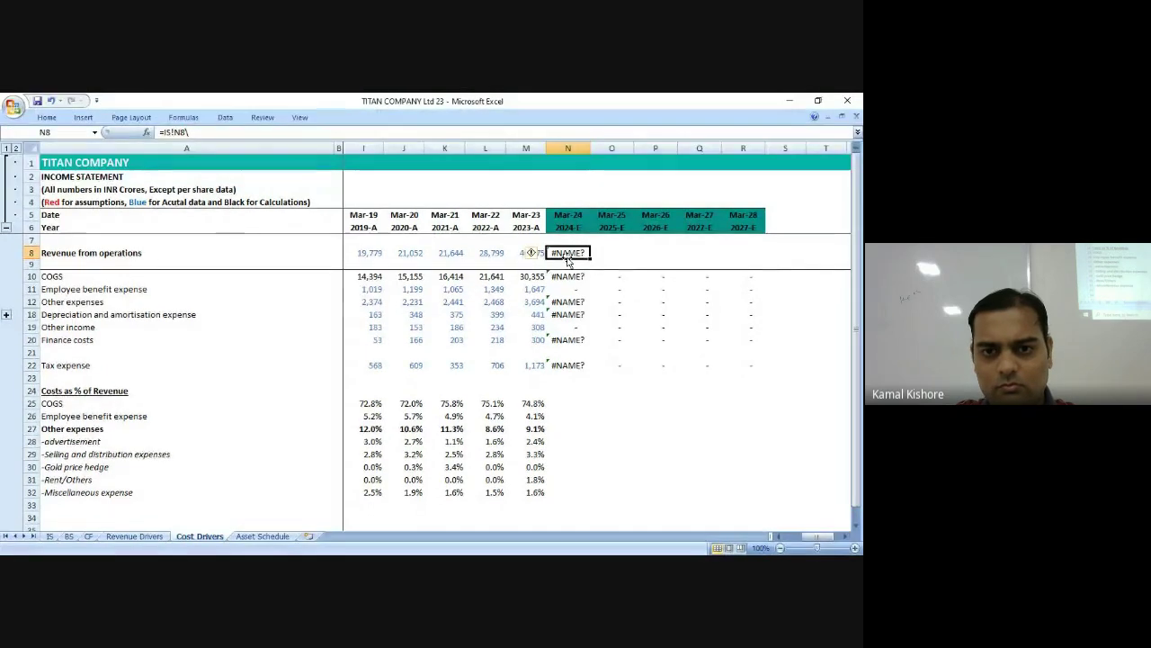
left_click(196, 132)
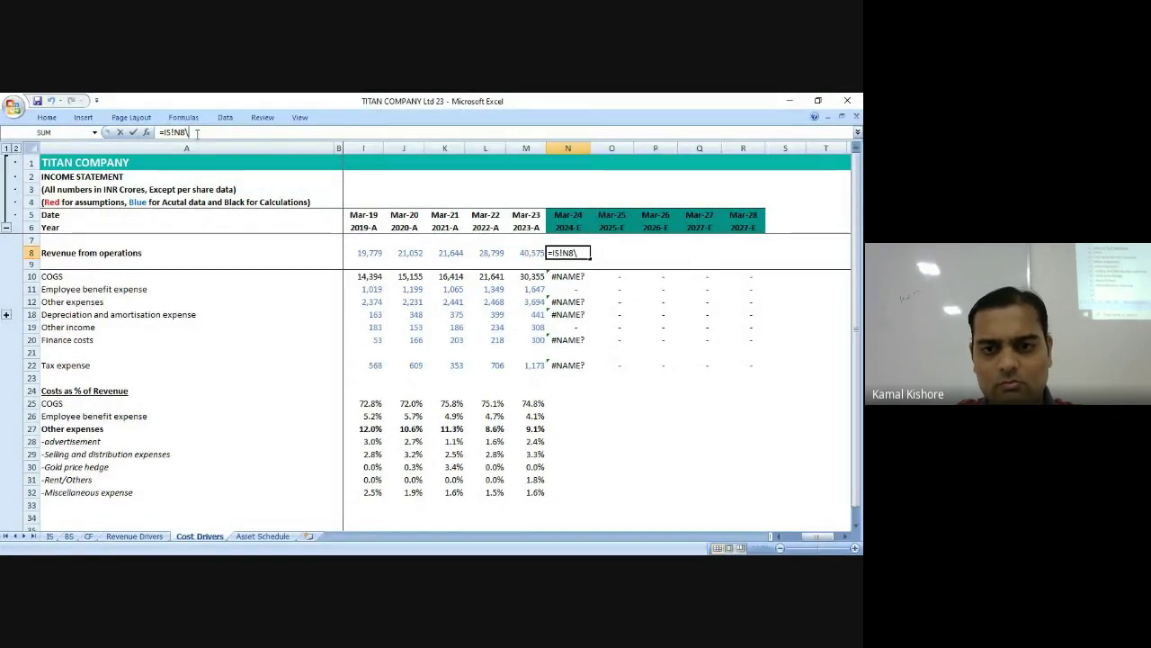
key("BackSpace")
key("ctrl+Return")
key("shift+Right")
key("shift+Right")
key("shift+Right")
key("shift+Right")
key("ctrl+r")
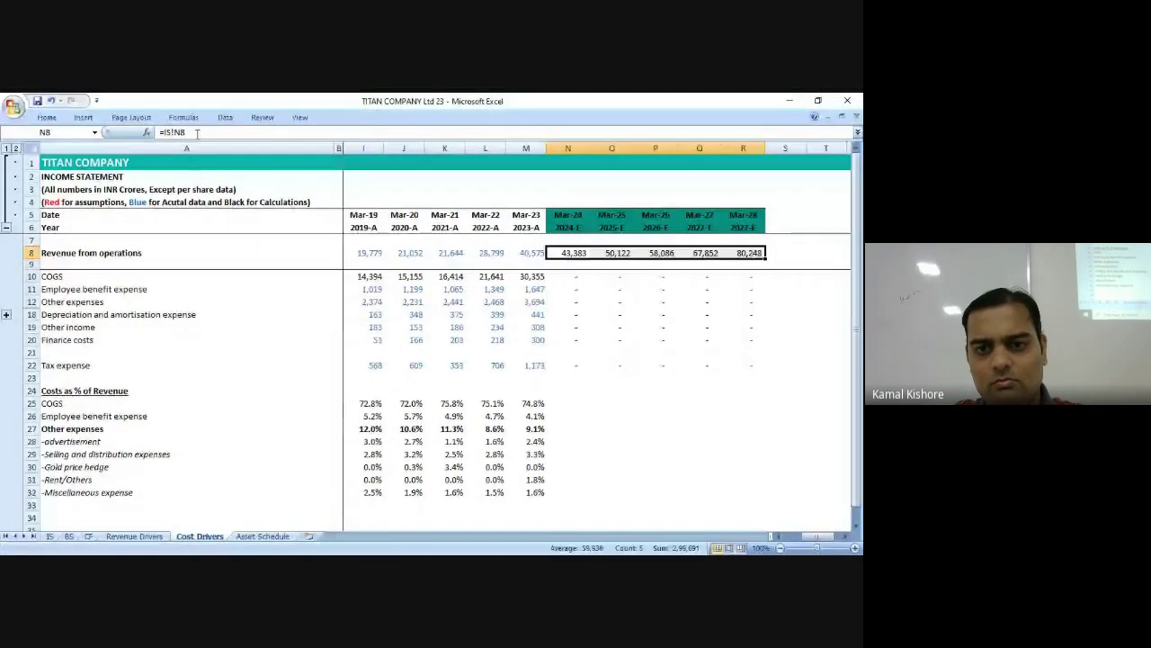
Check which cells the Mar-24 COGS formula refers to.
key("Down")
key("Down")
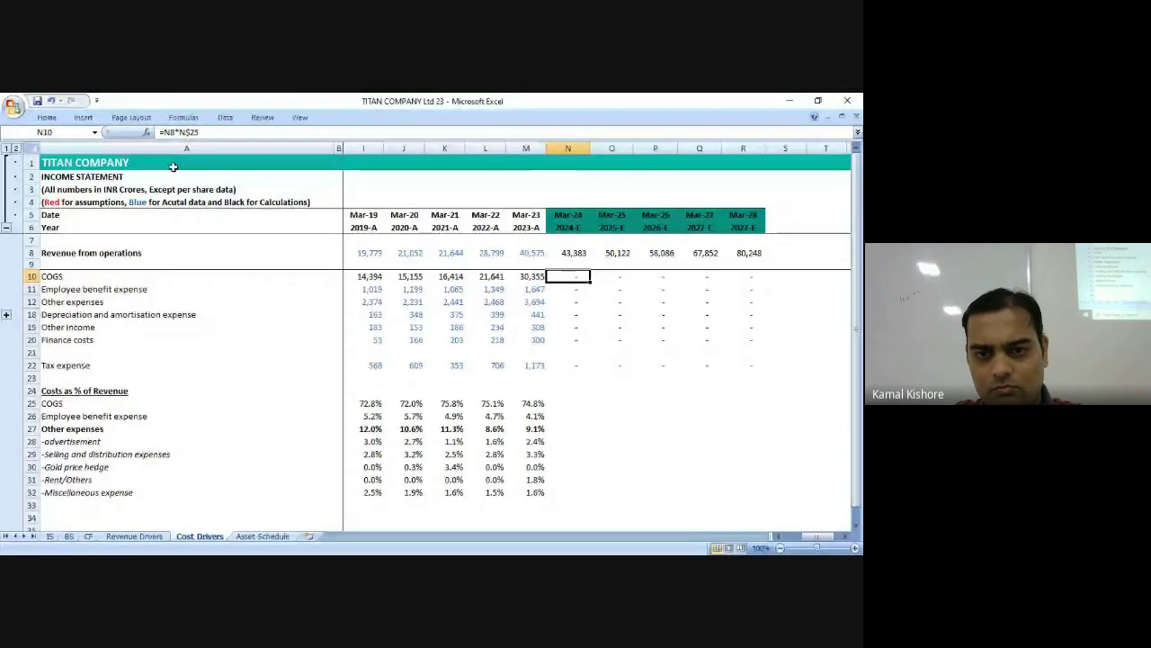
double_click(569, 276)
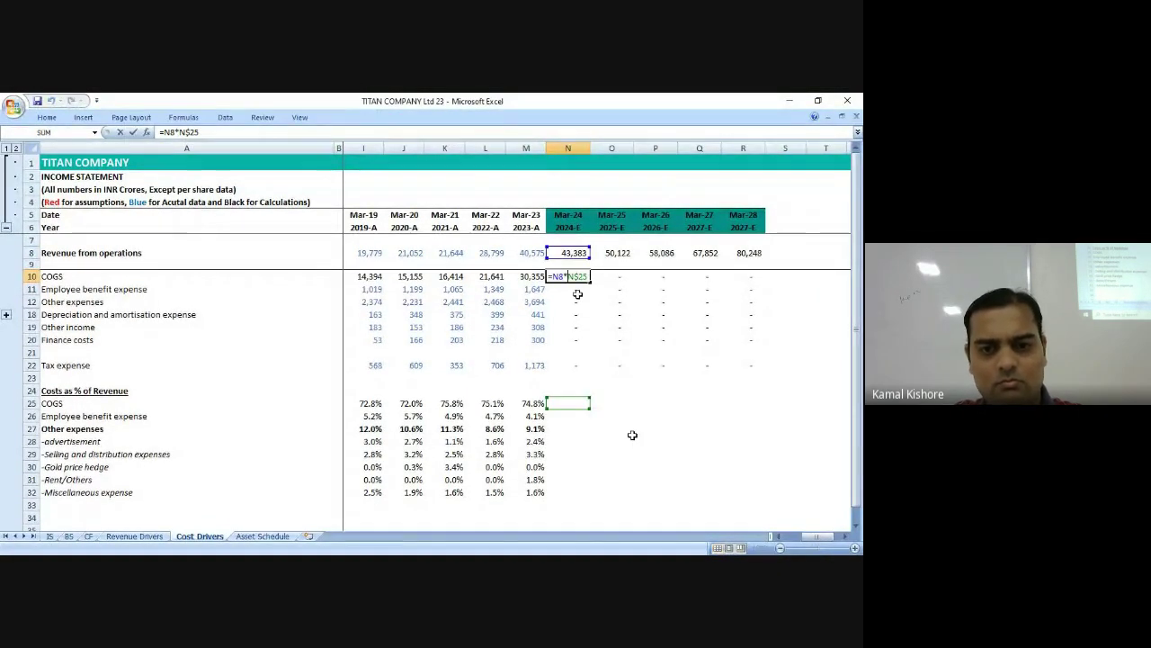
key("Escape")
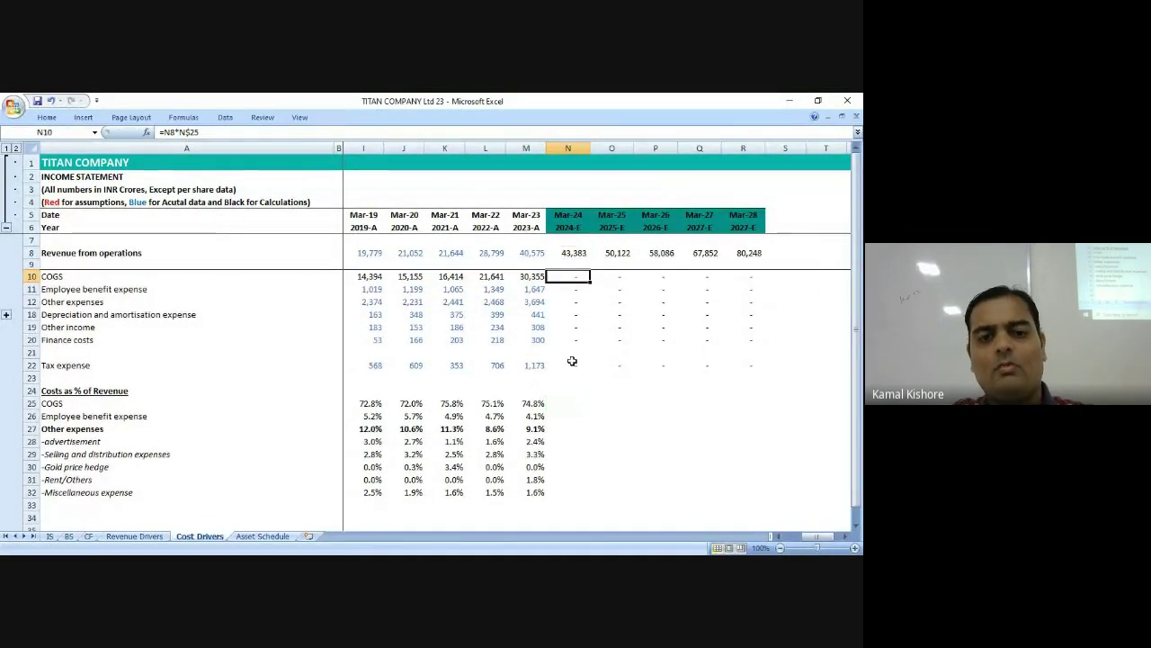
Compare the forecast revenue from operations on the IS sheet with the linked Mar-24 to Mar-28 figures on Cost Drivers.
left_click(49, 536)
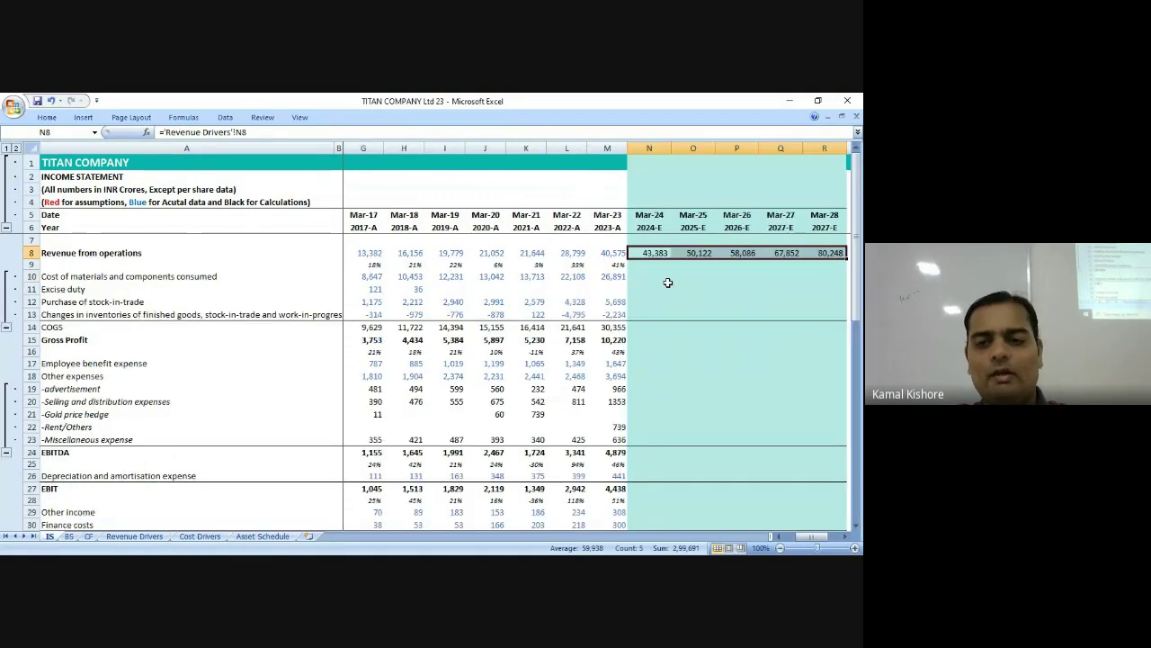
mouse_move(649, 254)
left_mouse_down()
mouse_move(695, 253)
mouse_move(650, 253)
left_mouse_up()
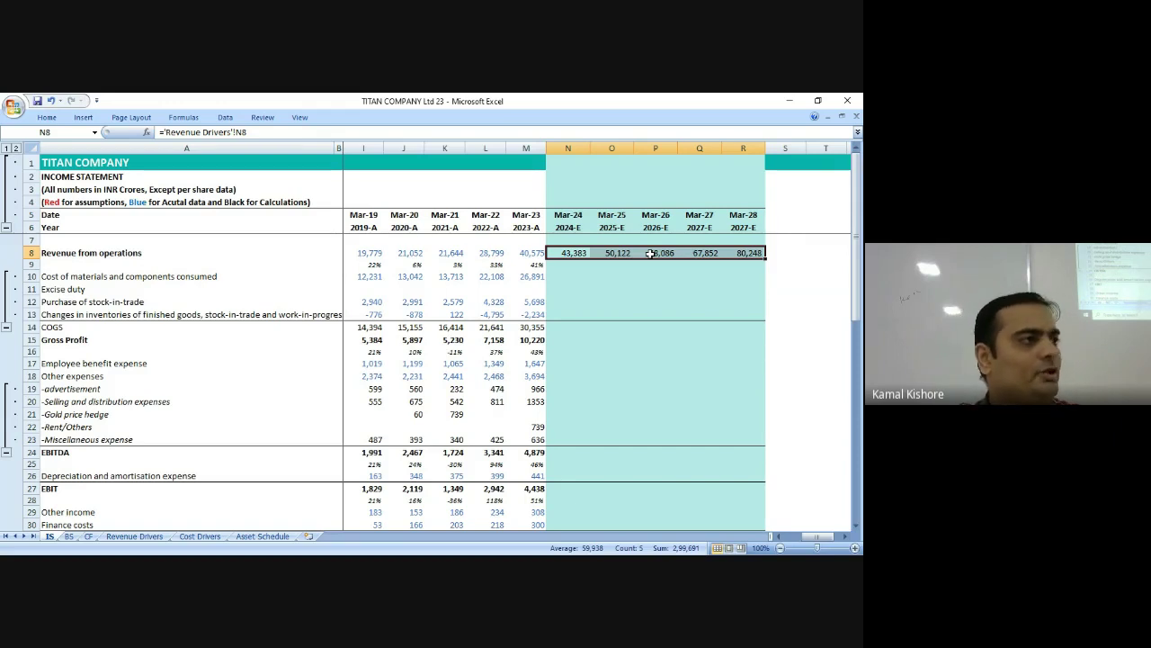
left_click(191, 537)
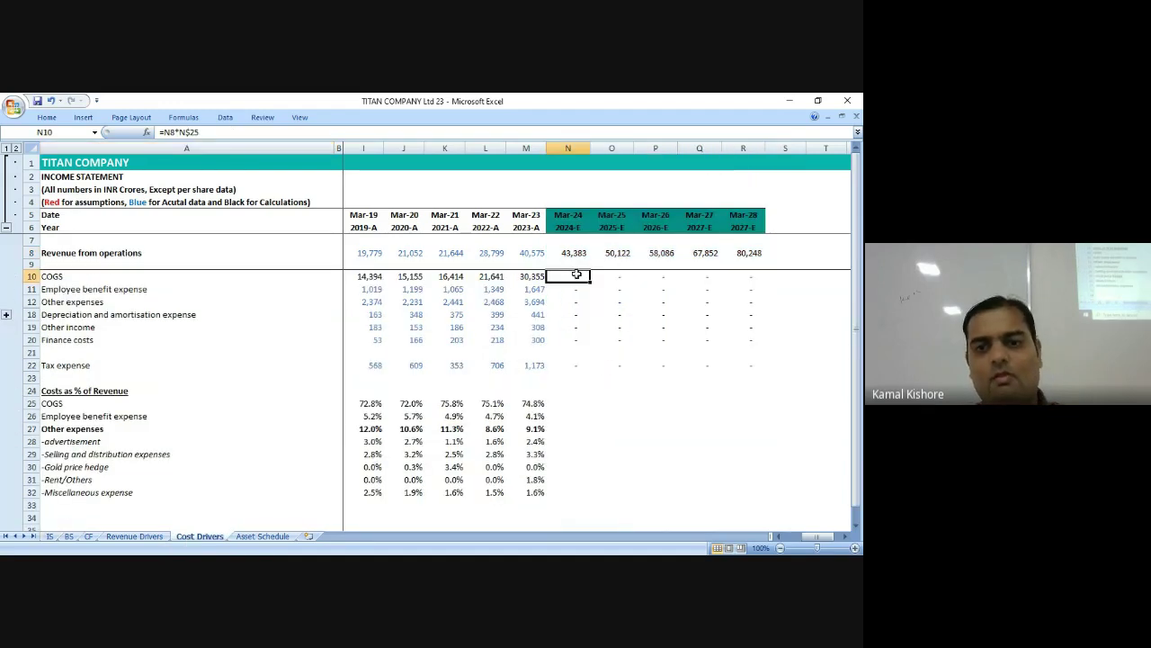
key("Up")
key("Up")
key("Right")
left_click(655, 262)
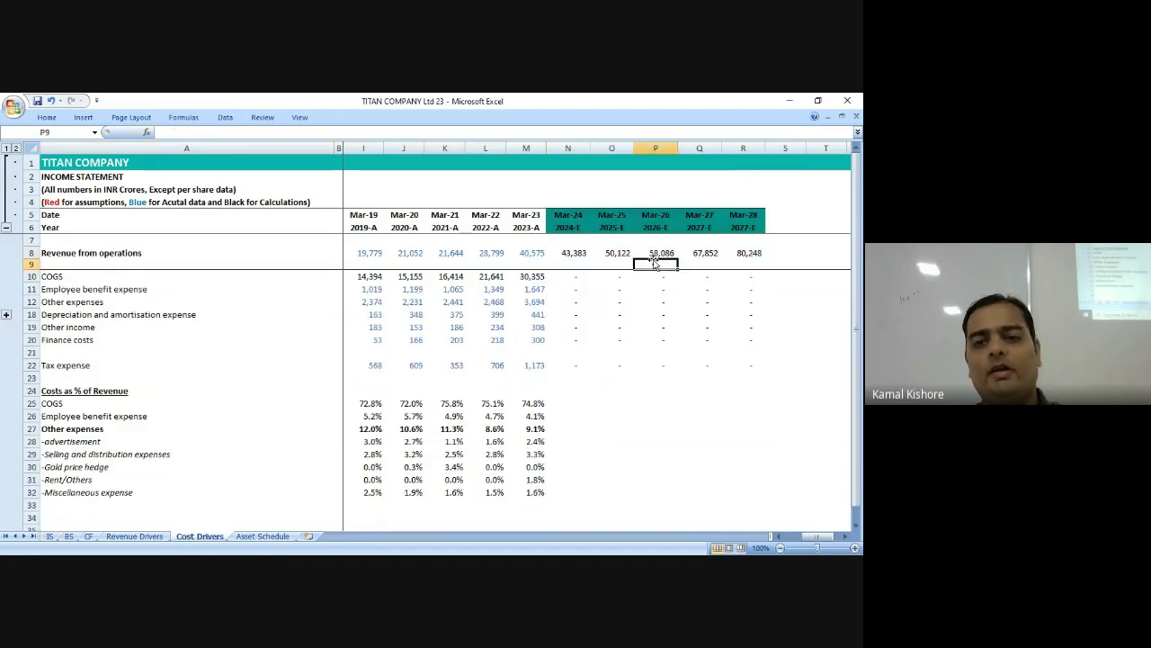
left_click(640, 253)
key("Right")
key("Right")
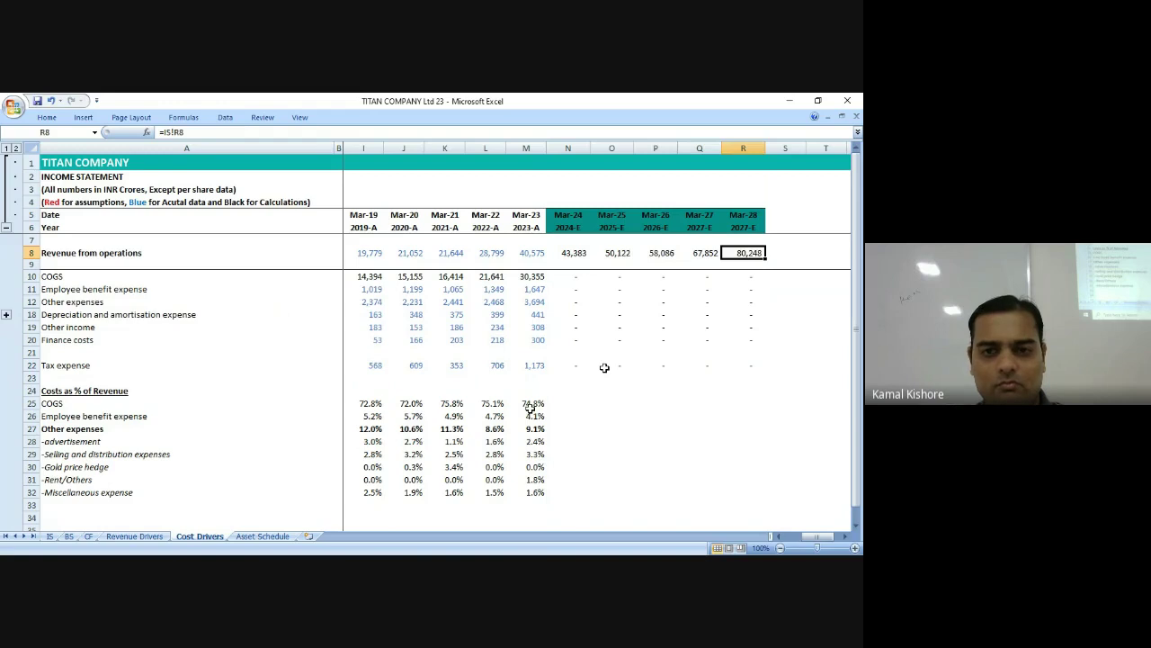
Check the Mar-24 formulas for COGS, tax expense and finance costs.
left_click(577, 279)
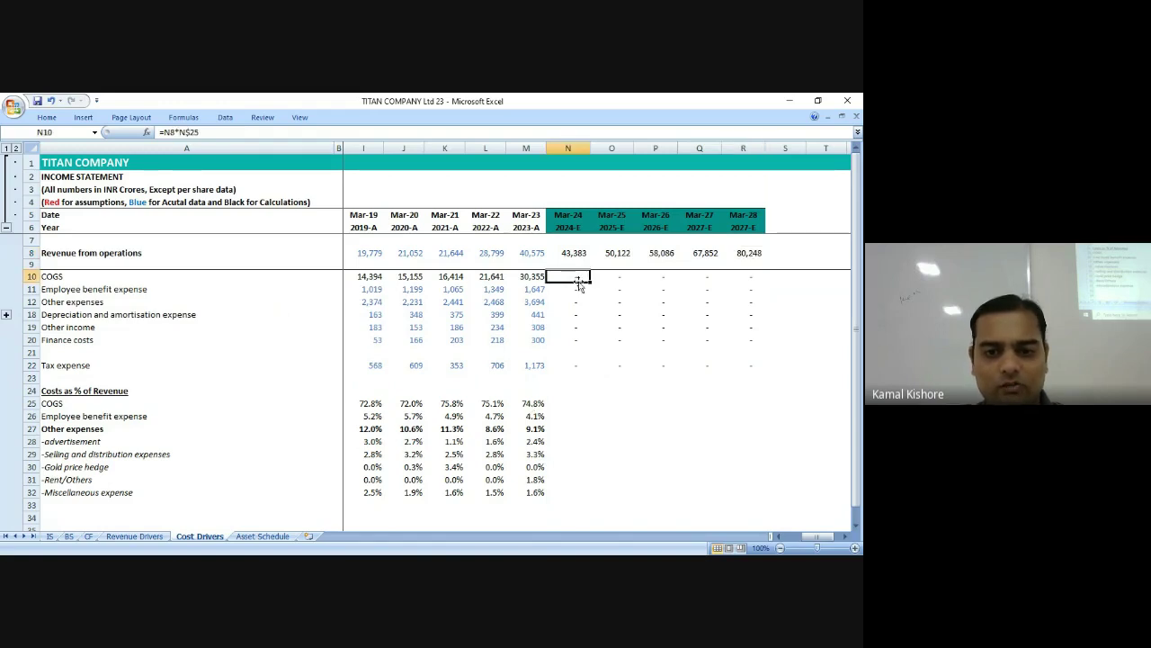
left_click(565, 365)
left_click(573, 343)
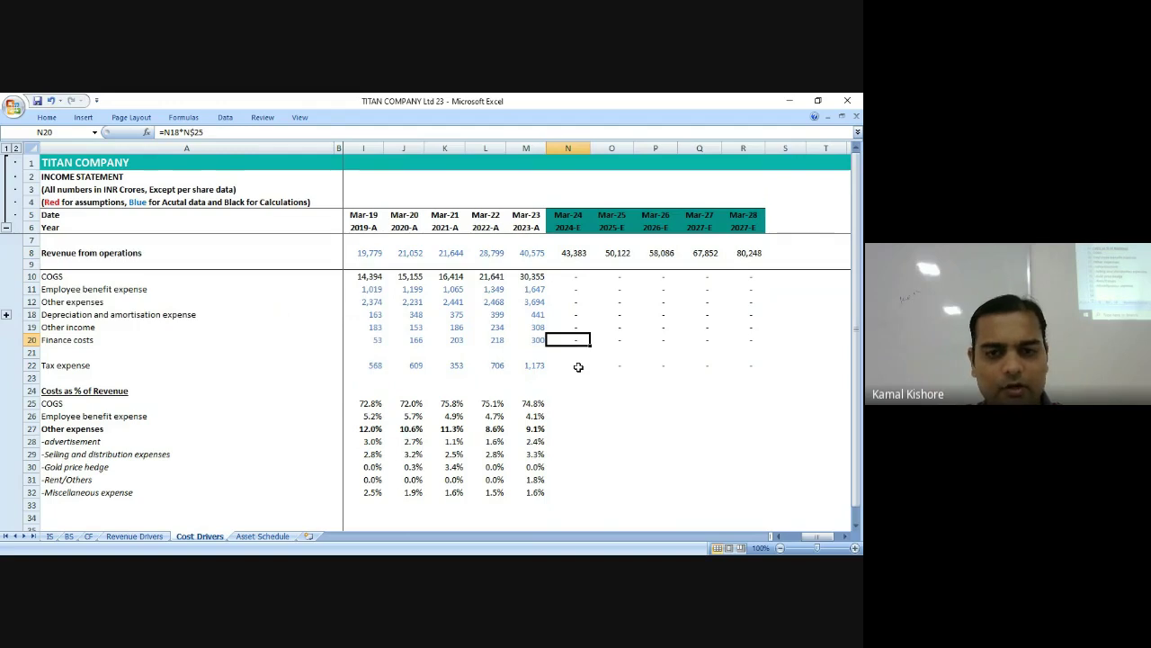
Set the Mar-24 COGS percentage of revenue equal to the Mar-23 percentage with =M25.
key("Down")
key("Down")
key("Down")
key("Down")
key("Down")
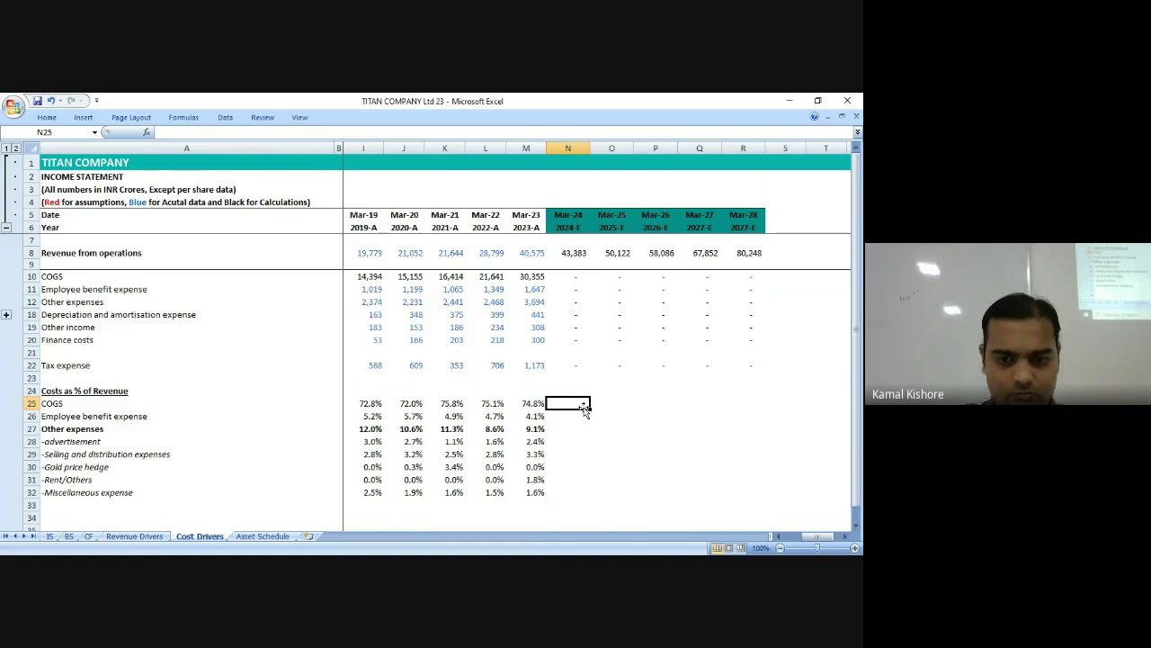
type("=")
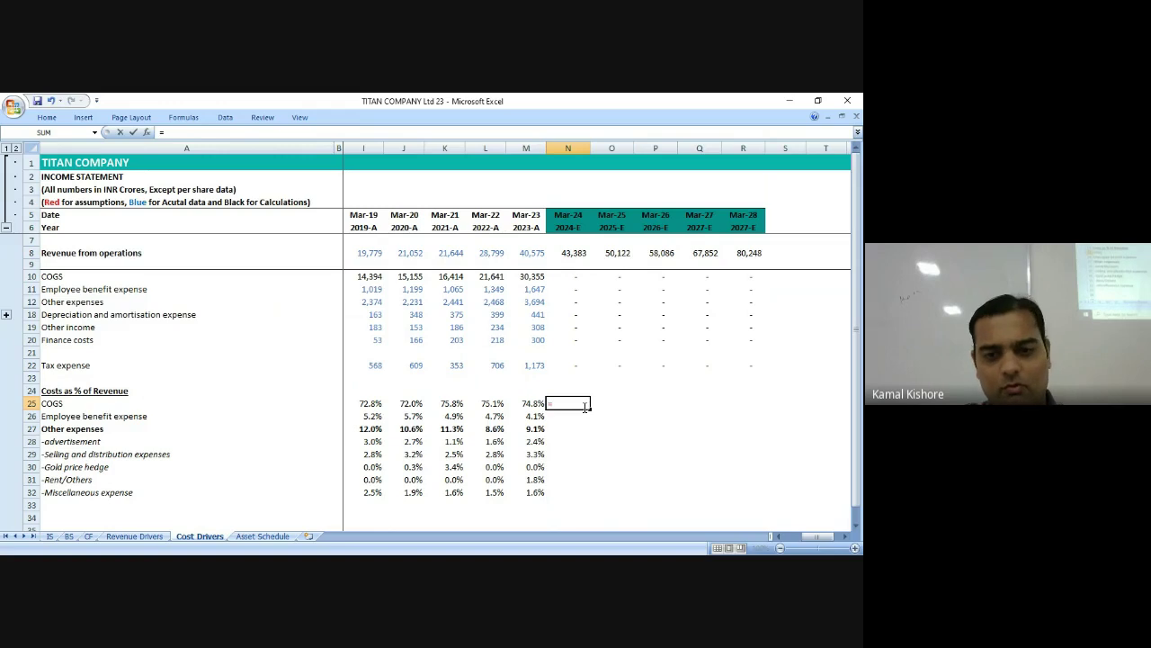
key("Left")
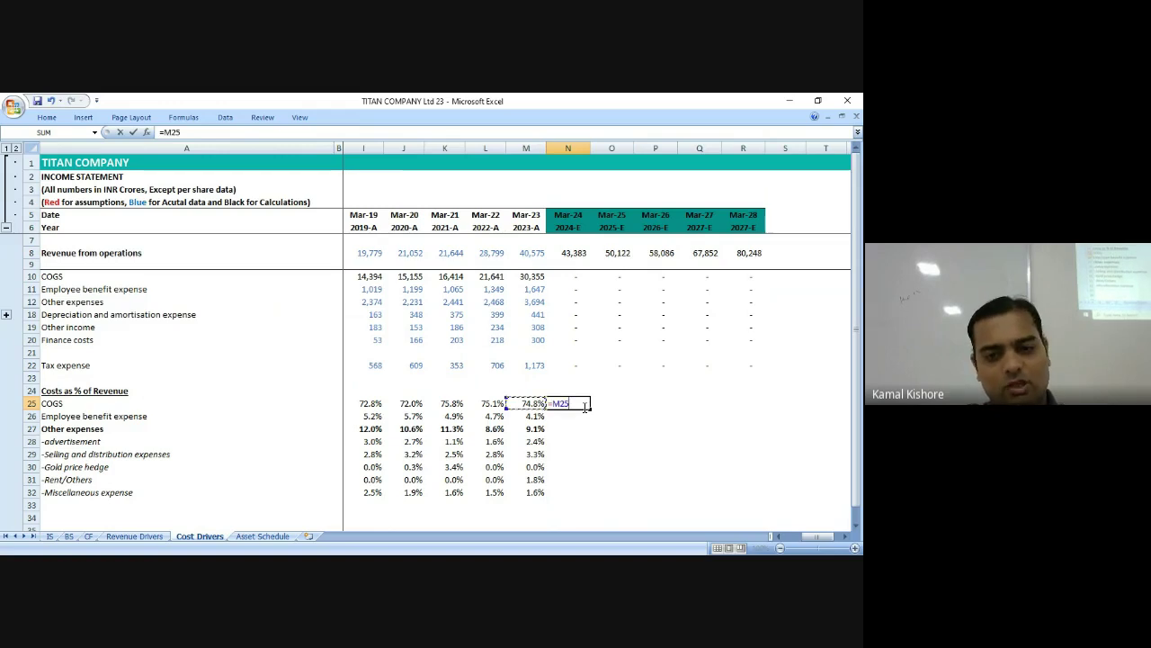
key("ctrl+Return")
Fill the Mar-24 COGS percentage formula across to Mar-28.
key("shift+Right")
key("shift+Right")
key("shift+Right")
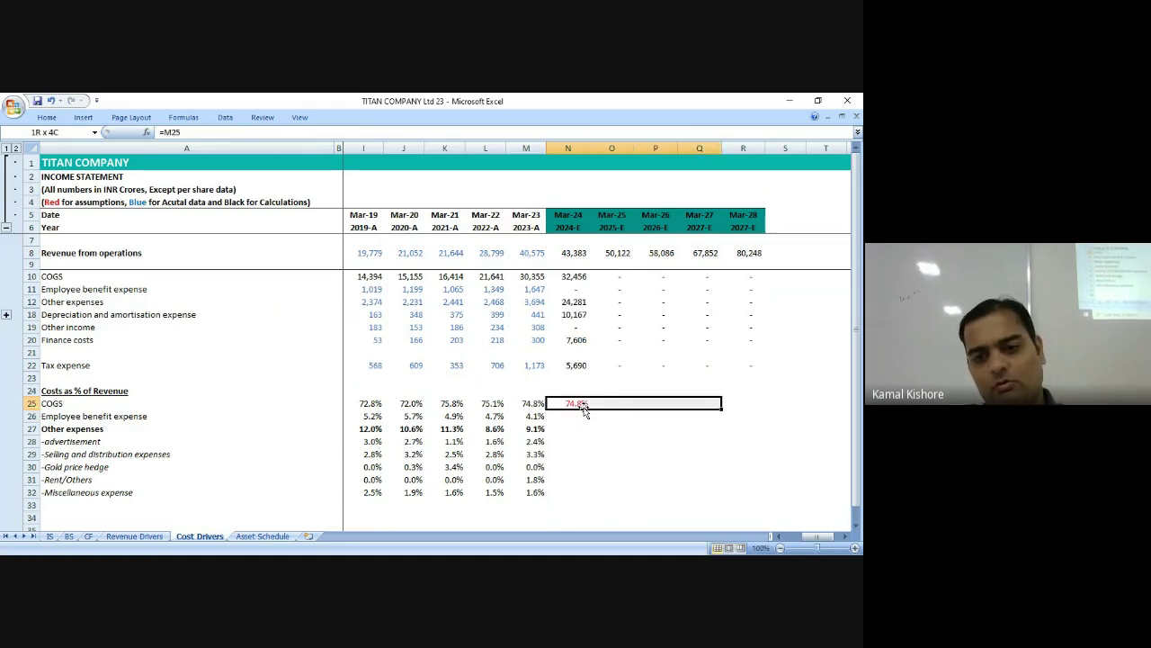
key("shift+Right")
key("ctrl+r")
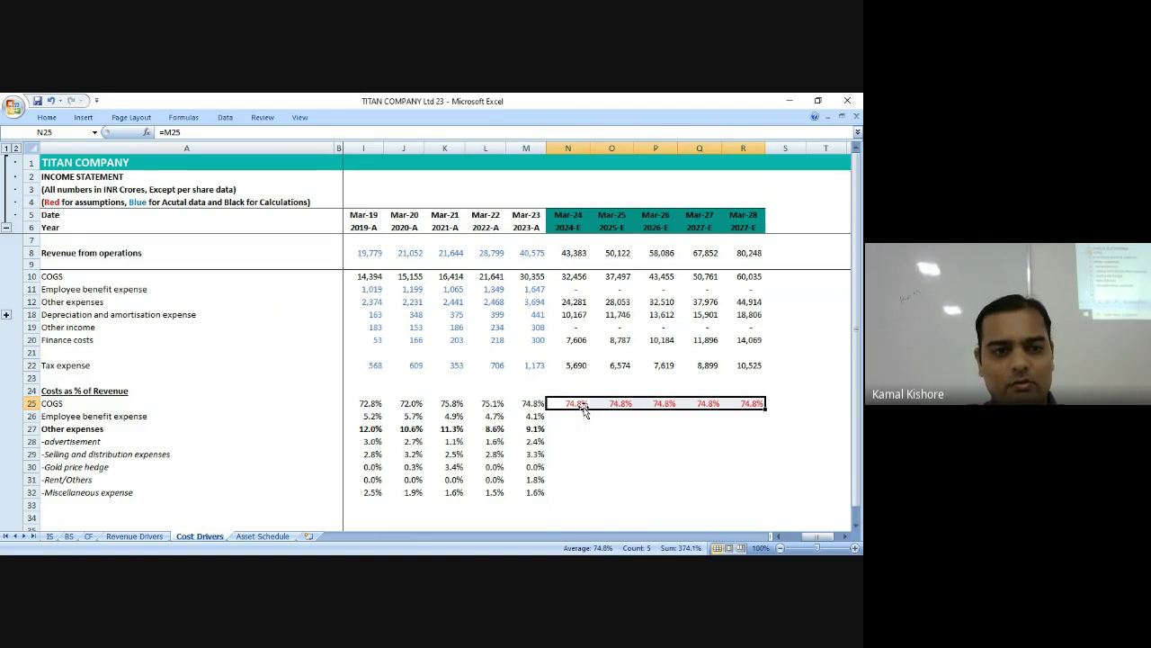
Check the Mar-24 formulas for depreciation, employee benefit expense and other expenses.
key("Up")
key("Up")
key("Up")
key("Up")
key("Up")
key("Up")
key("Up")
key("Up")
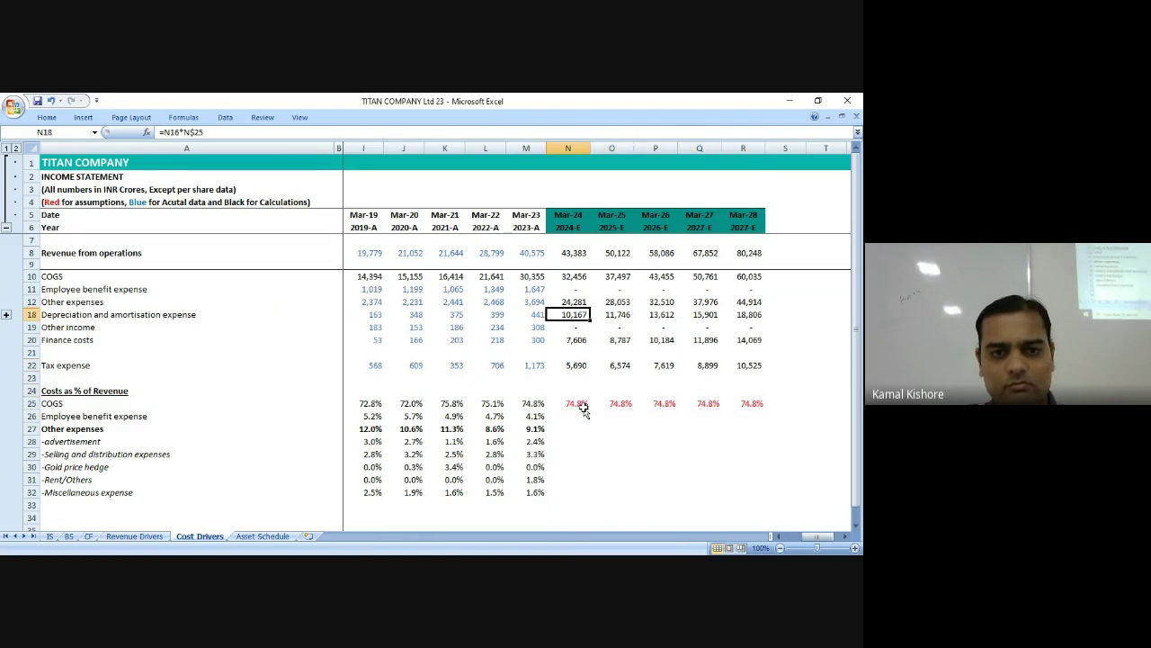
key("Up")
key("Up")
key("Down")
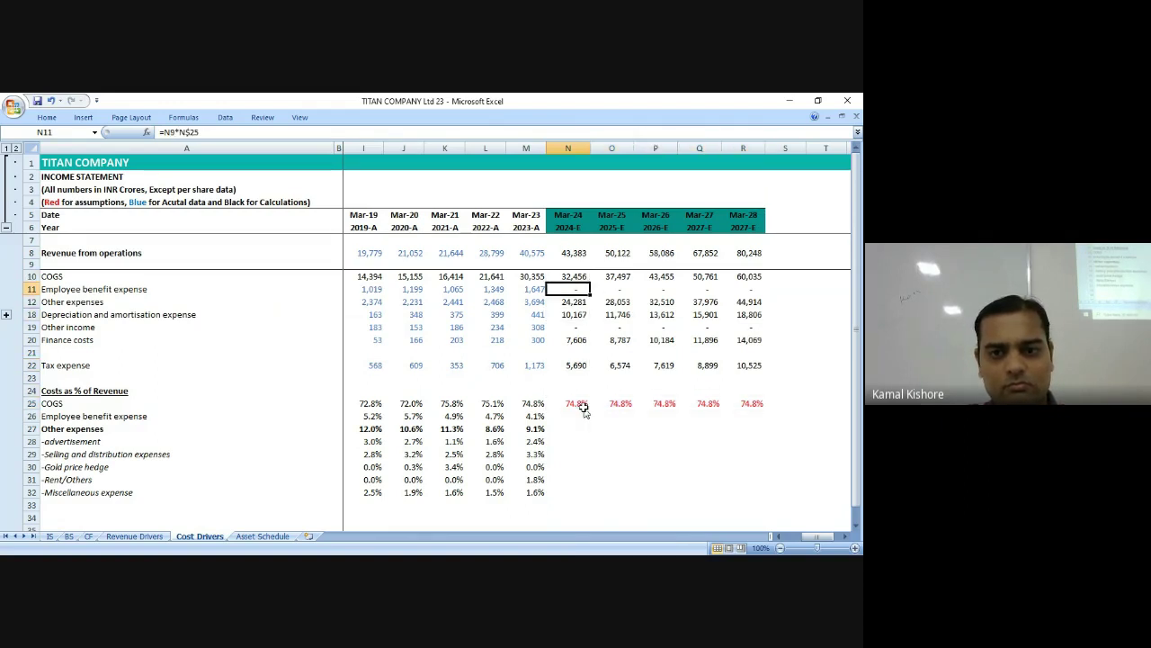
key("Down")
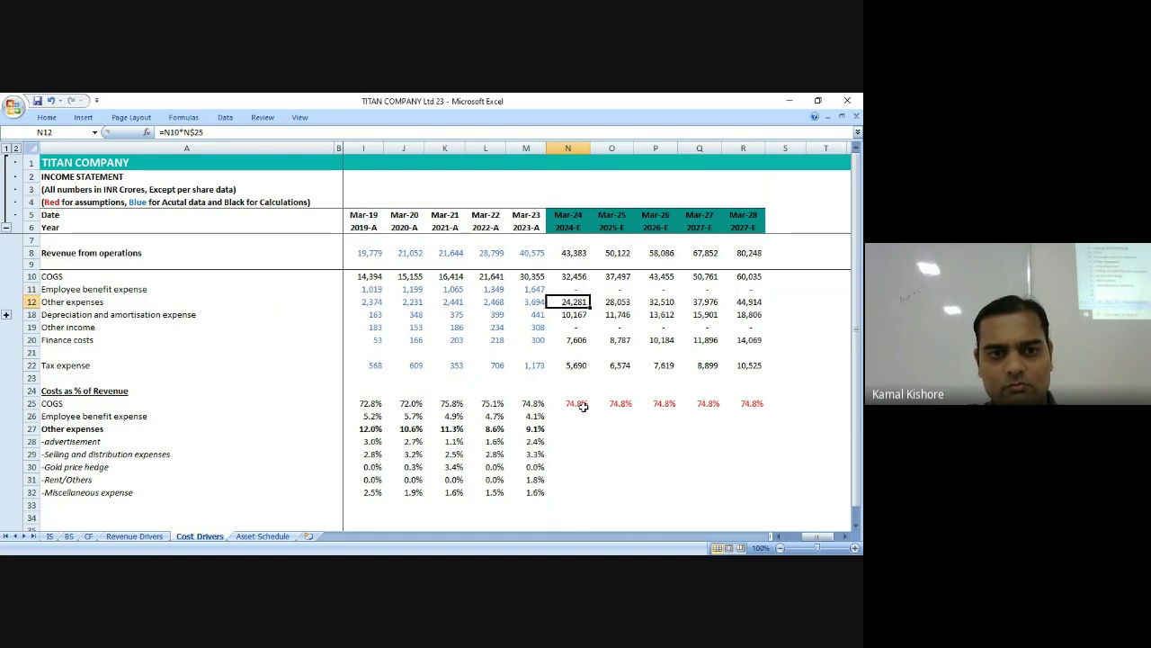
Clear the Mar-24 to Mar-28 formulas from employee benefit expense down to tax expense.
key("Up")
key("ctrl+shift+Right")
key("shift+Down")
key("shift+Down")
key("shift+Down")
key("shift+Down")
key("shift+Down")
key("shift+Down")
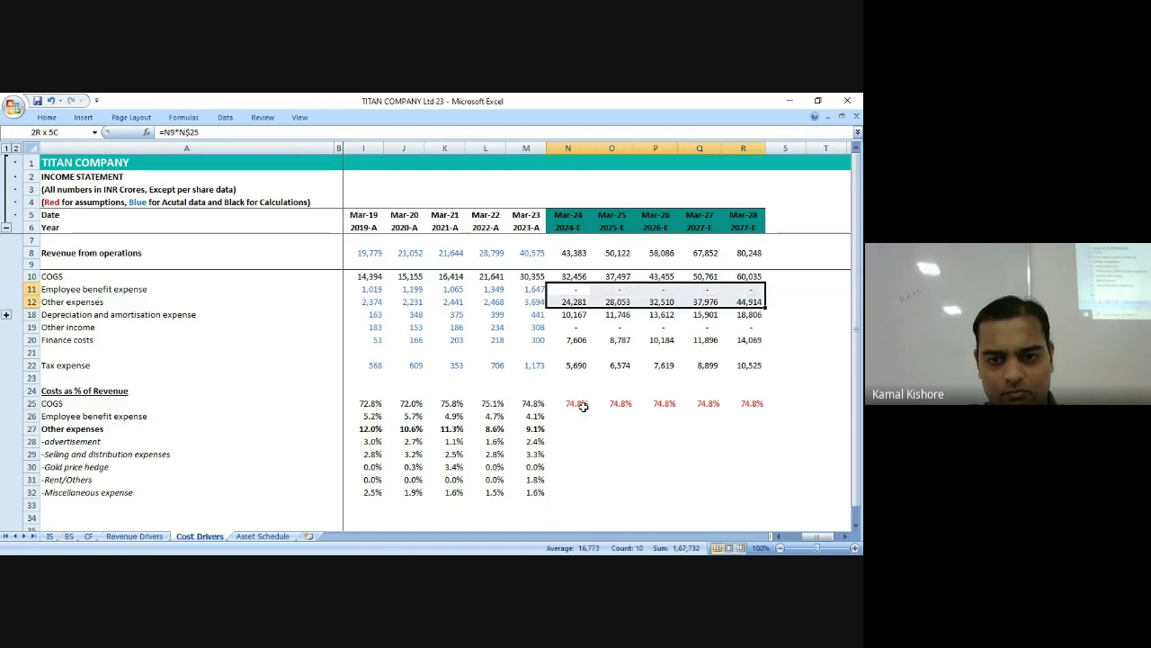
key("Delete")
key("Left")
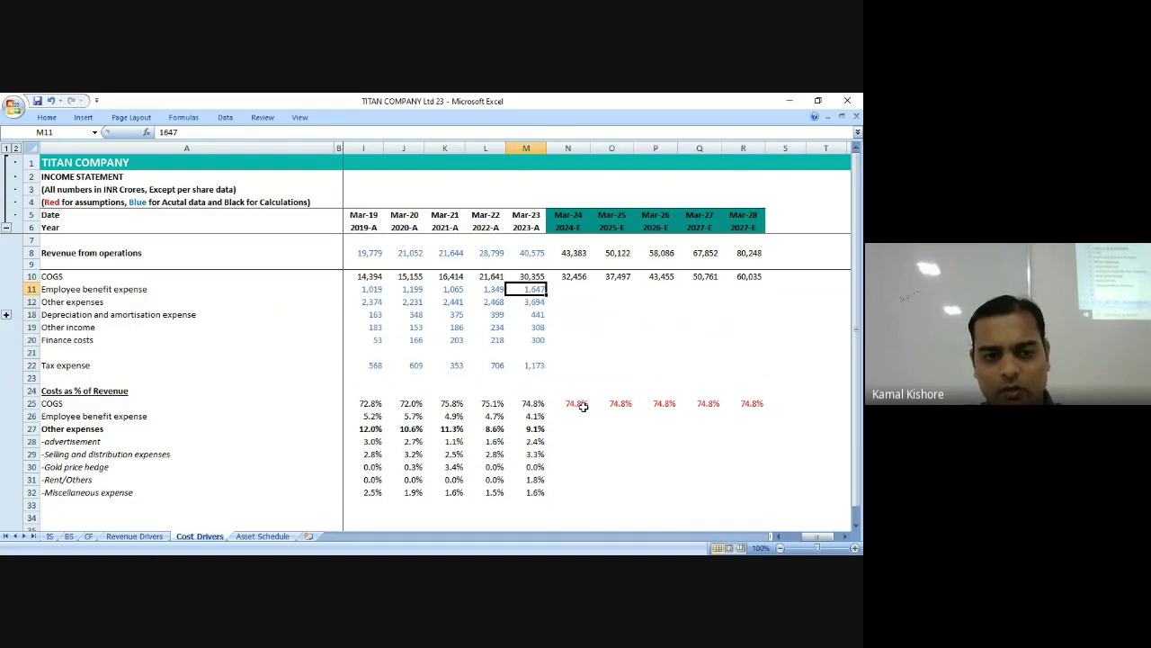
Fill the Mar-24 COGS percentage formula down through the miscellaneous expense row.
key("Right")
key("ctrl+Down")
key("Down")
key("Down")
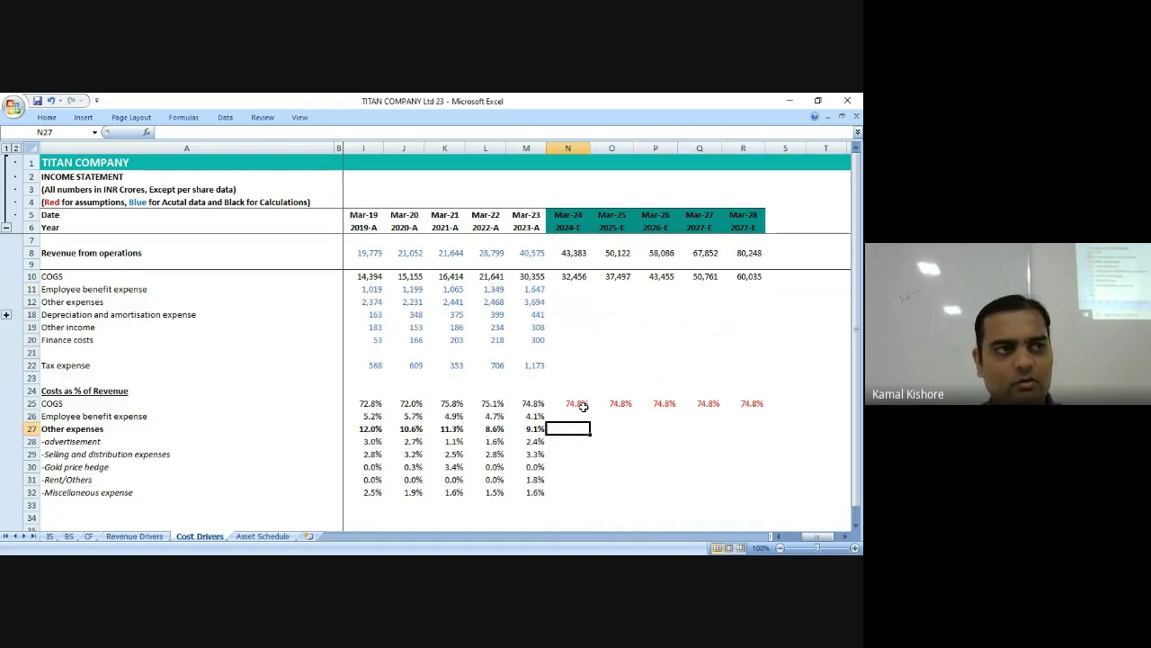
key("Up")
key("Up")
key("Left")
key("Down")
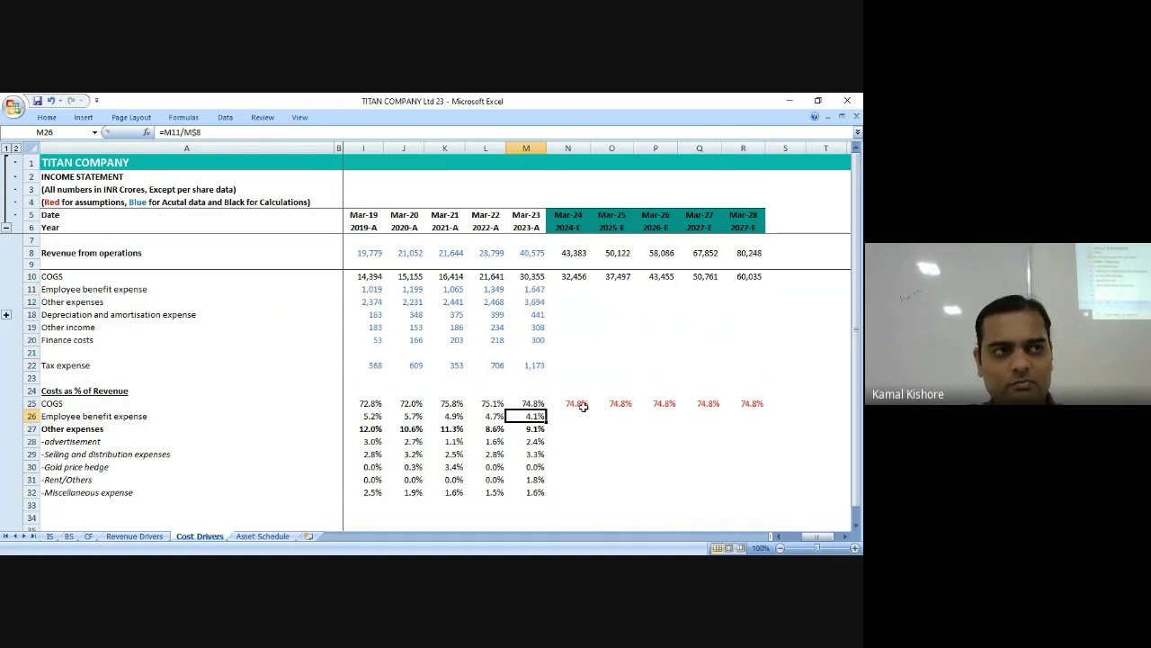
key("Right")
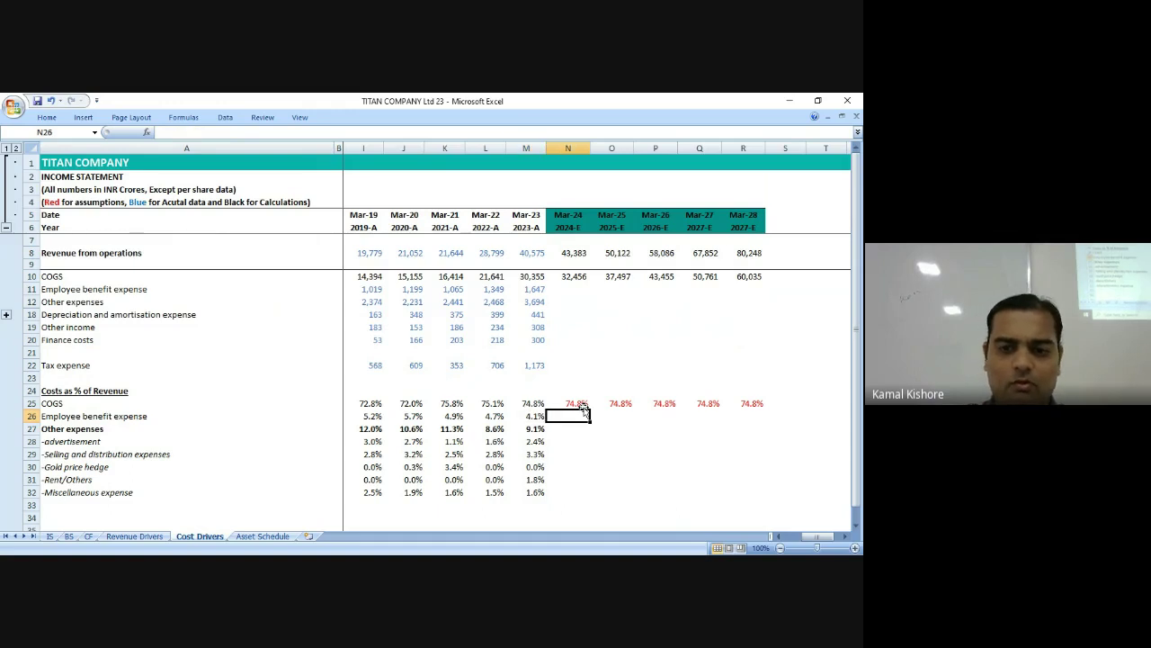
type("=")
key("Escape")
key("Up")
key("shift+Down")
key("shift+Down")
key("shift+Down")
key("shift+Down")
key("shift+Down")
key("shift+Down")
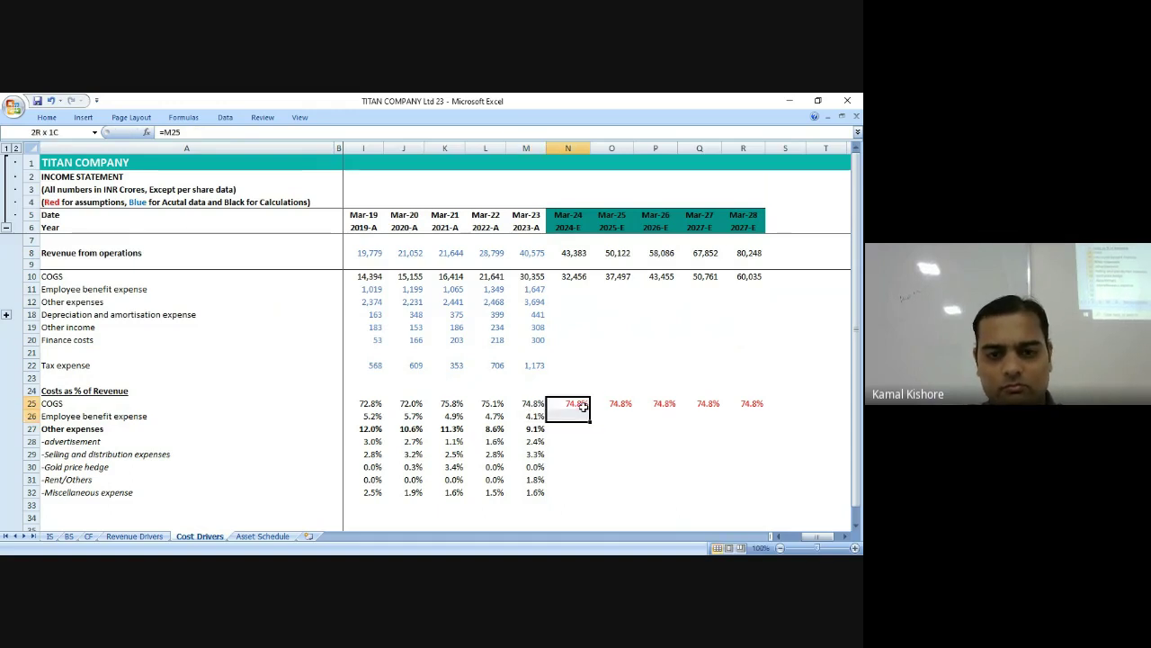
key("shift+Down")
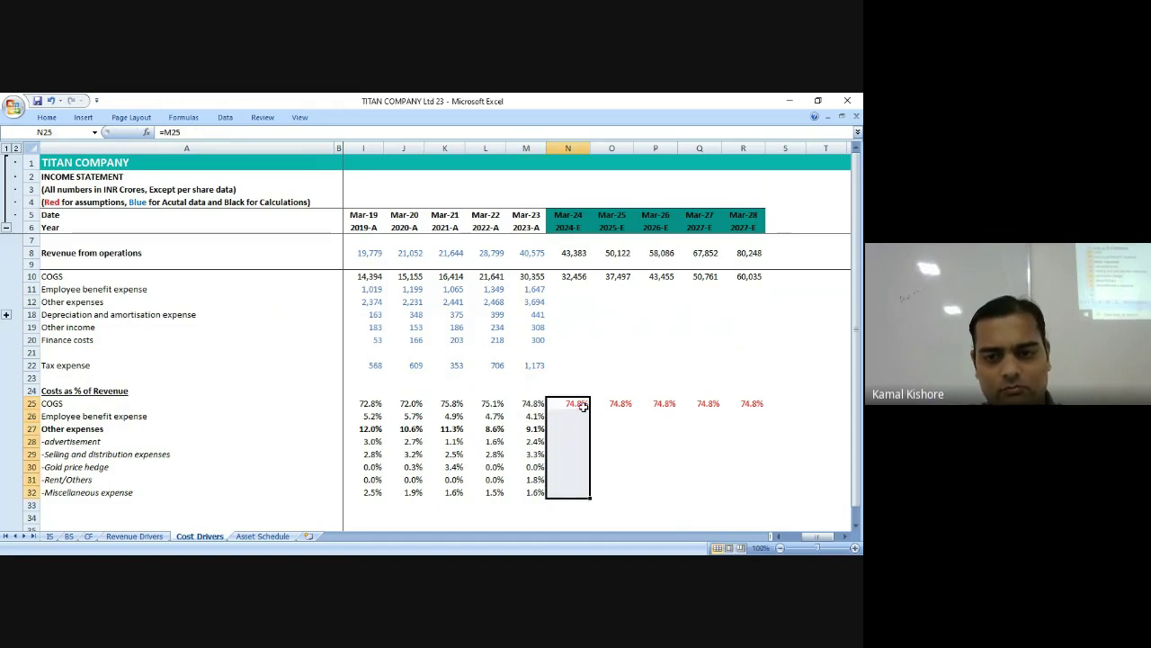
key("ctrl+d")
Fill the Mar-24 percentages for employee benefit expense through miscellaneous expense across to Mar-28.
key("Right")
key("Left")
key("Down")
key("shift+Down")
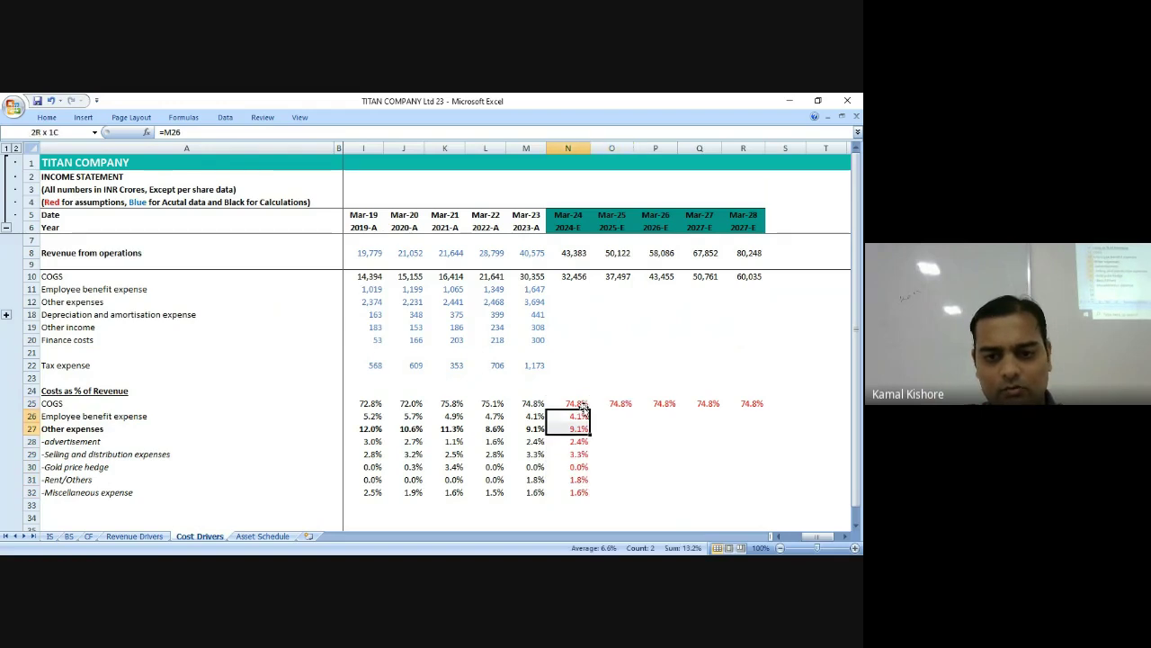
key("shift+Down")
key("shift+Down")
key("shift+Down")
key("shift+Down")
key("shift+Down")
key("shift+Right")
key("shift+Right")
key("shift+Right")
key("shift+Right")
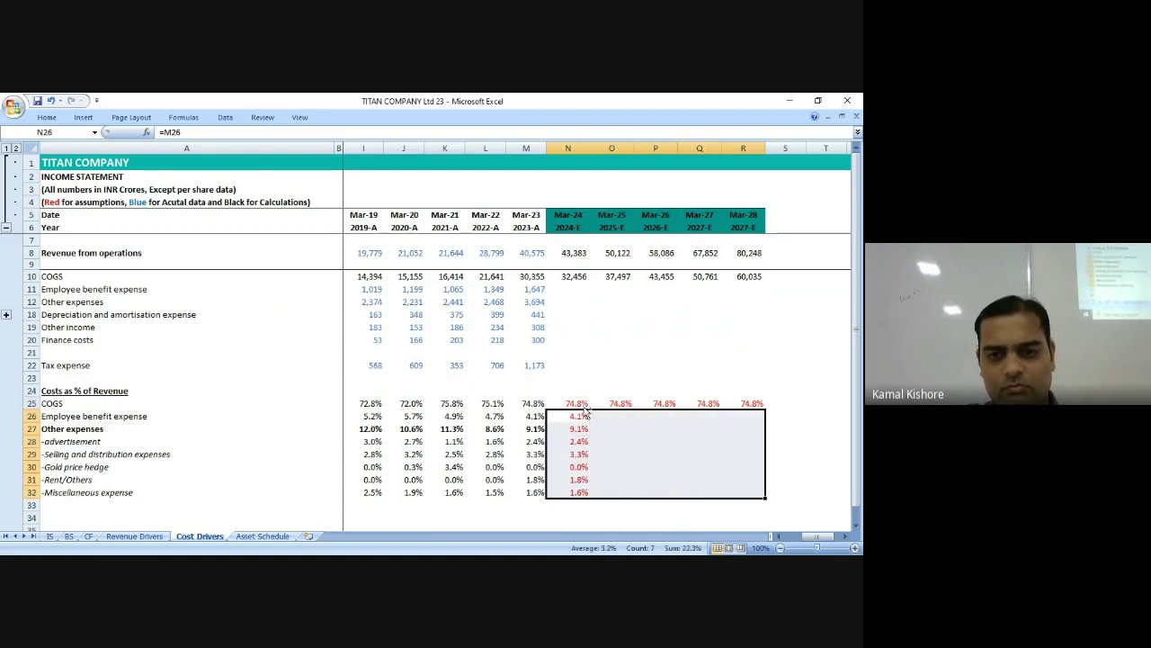
key("ctrl+r")
key("Right")
key("Up")
key("Down")
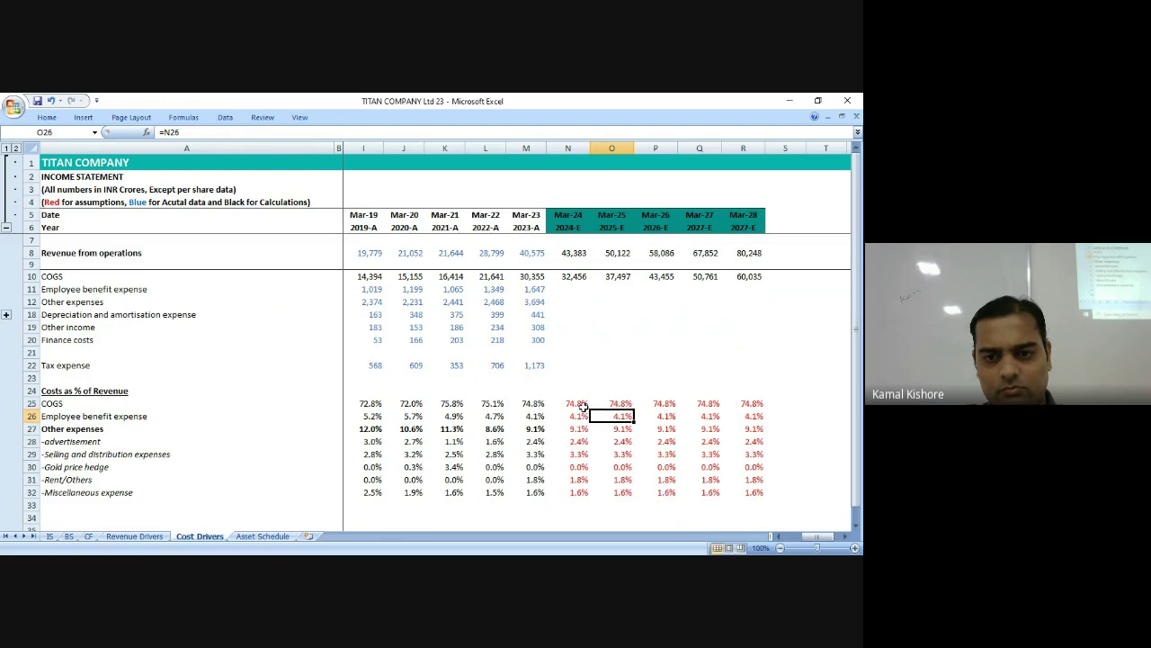
key("Up")
key("Left")
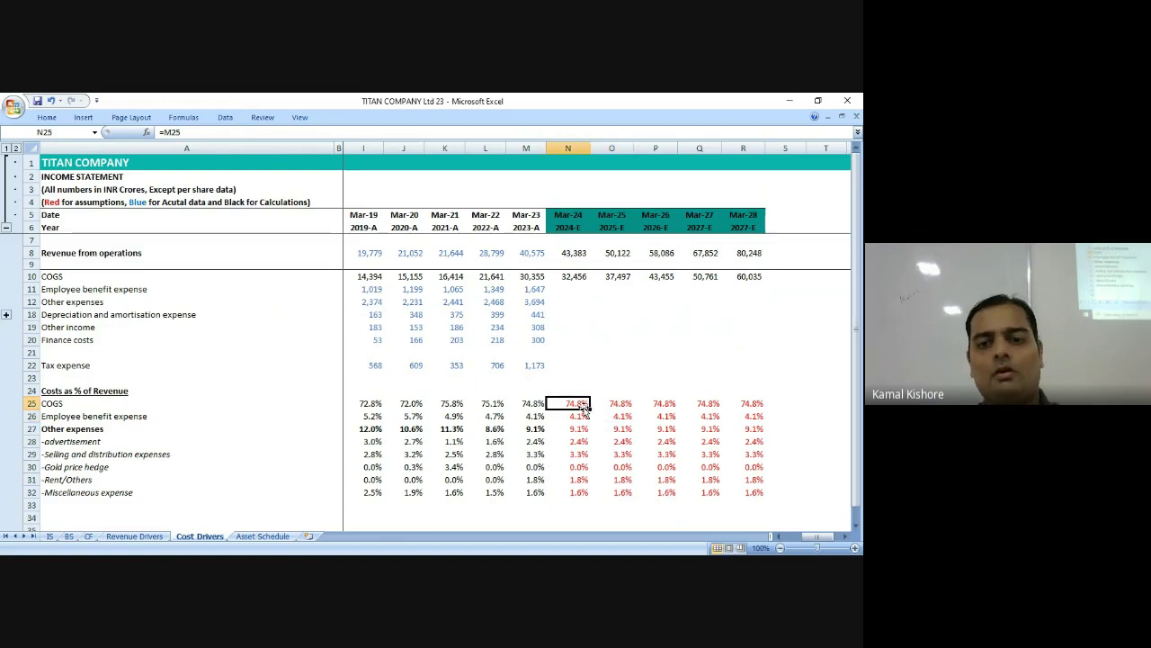
Calculate the Mar-24 employee benefit expense as revenue times its percentage with =N$8*N26.
left_click(572, 288)
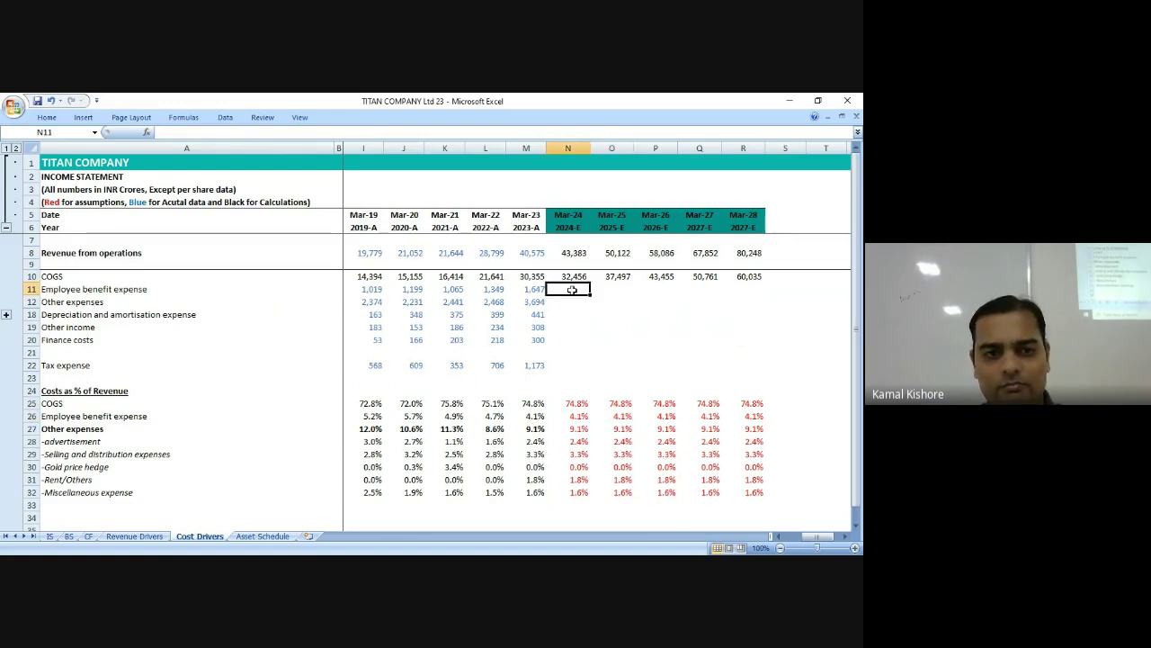
type("=")
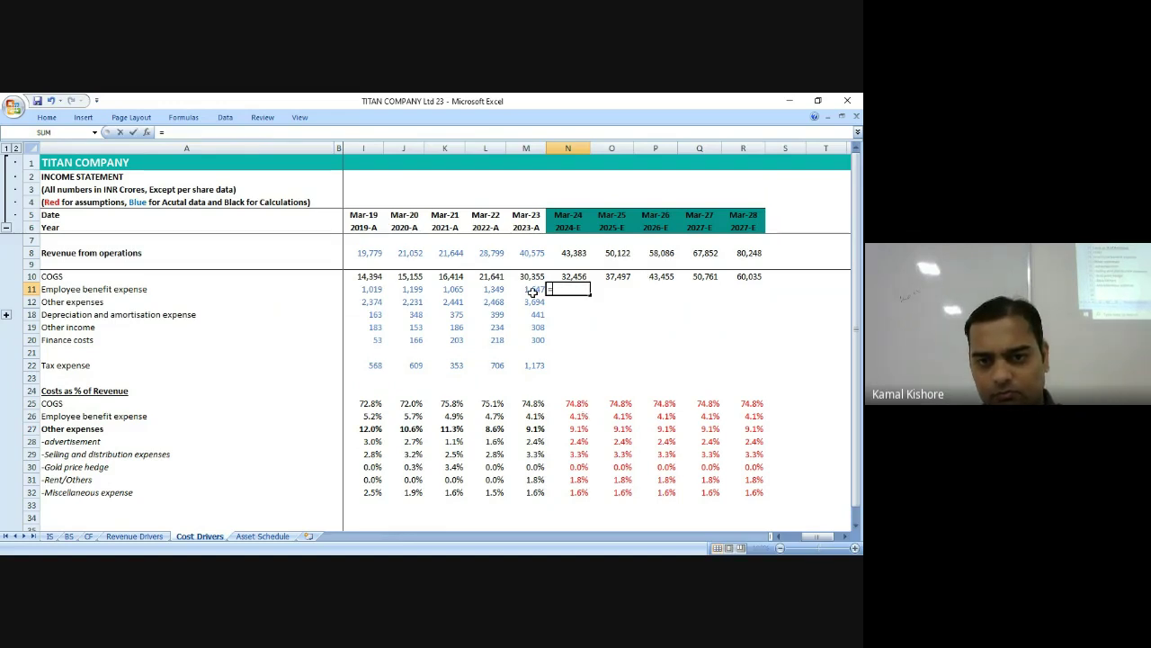
left_click(574, 253)
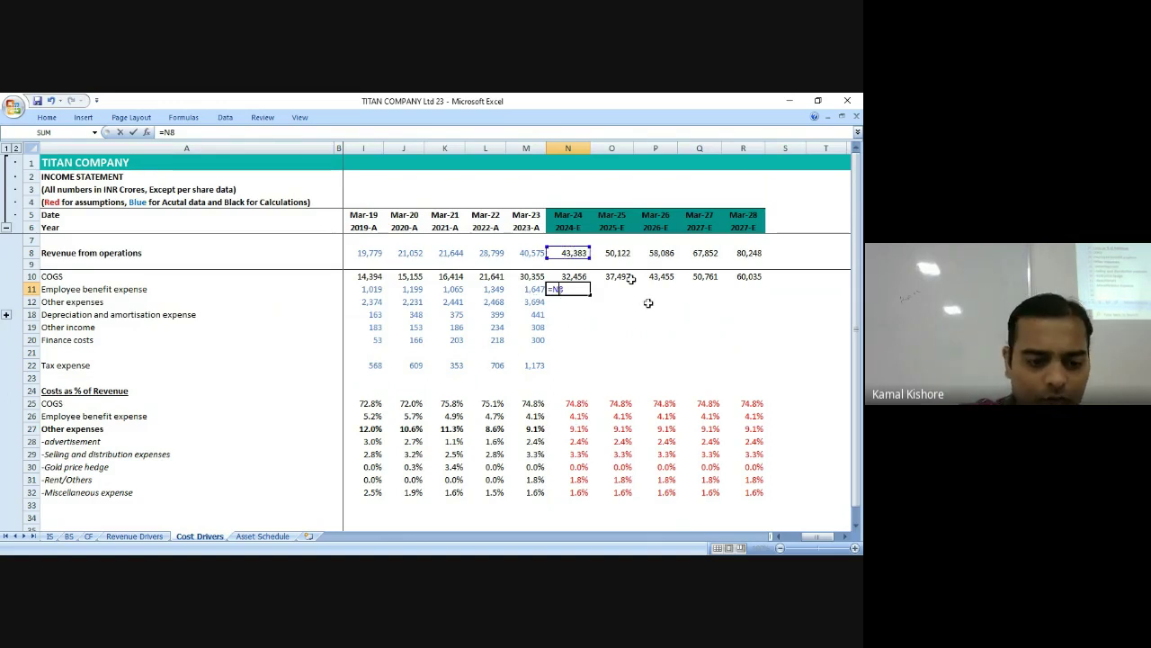
key("F4")
key("F4")
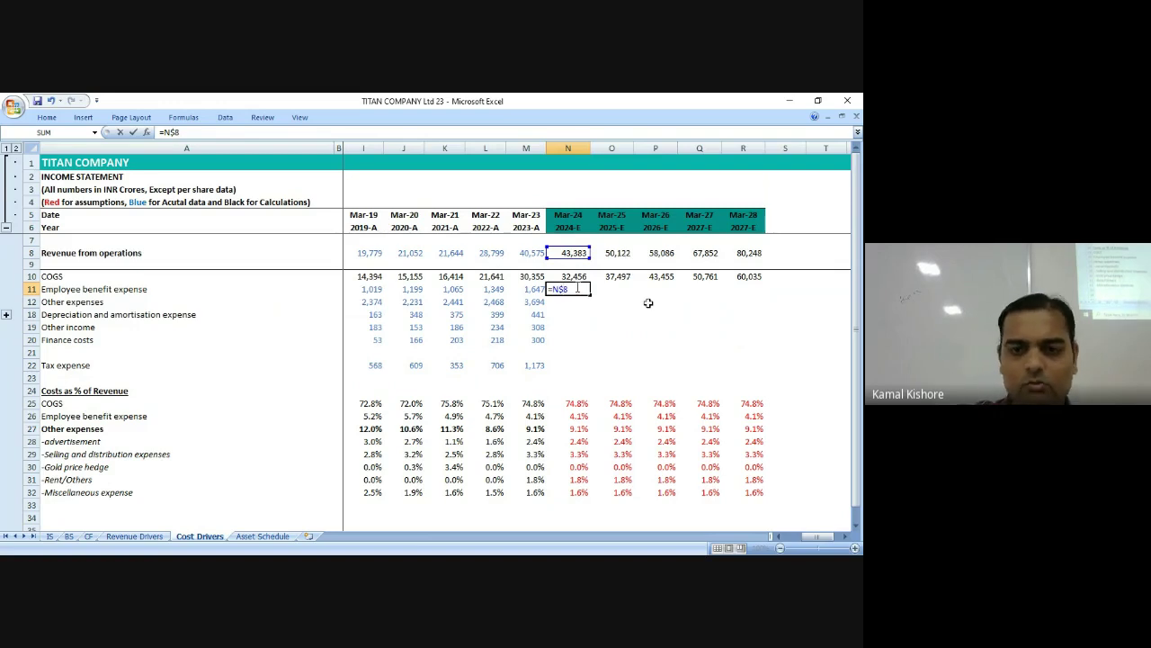
type("*")
left_click(560, 414)
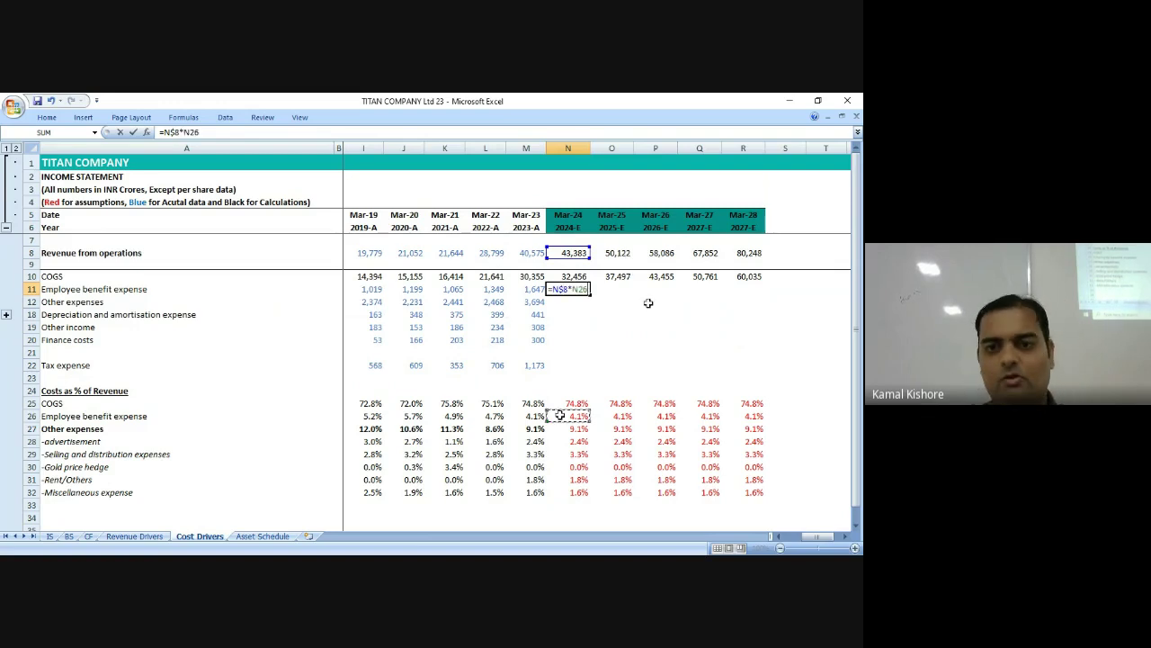
key("ctrl+Return")
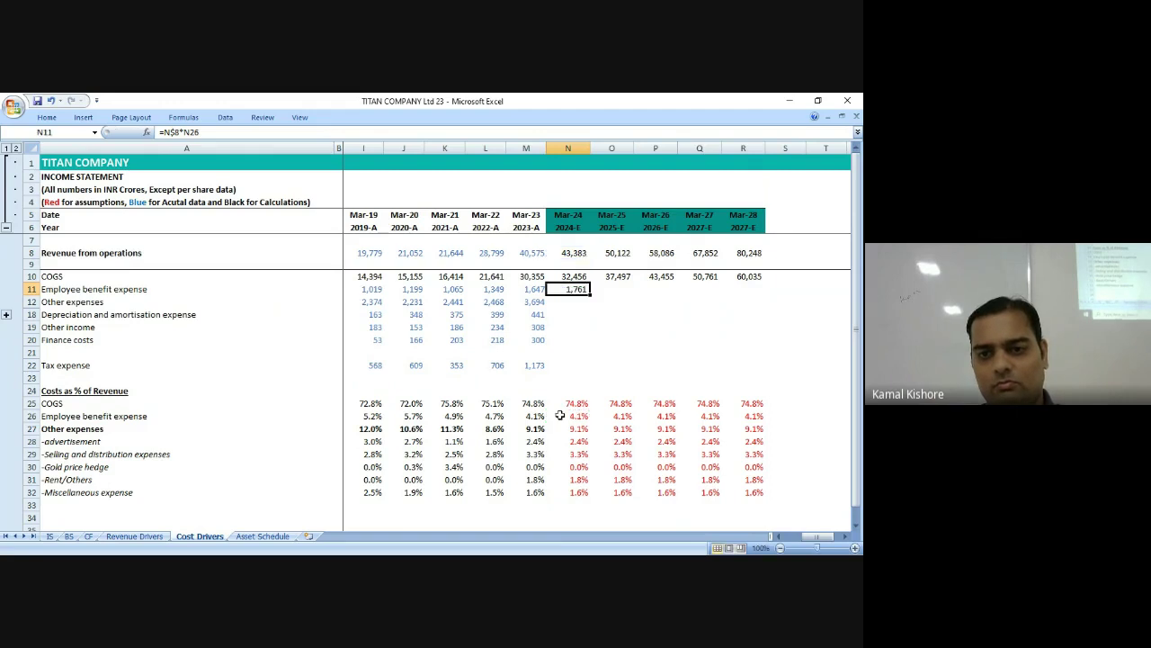
Fill the Mar-24 employee benefit expense formula across to Mar-28.
key("shift+Right")
key("shift+Right")
key("shift+Right")
key("shift+Right")
key("ctrl+r")
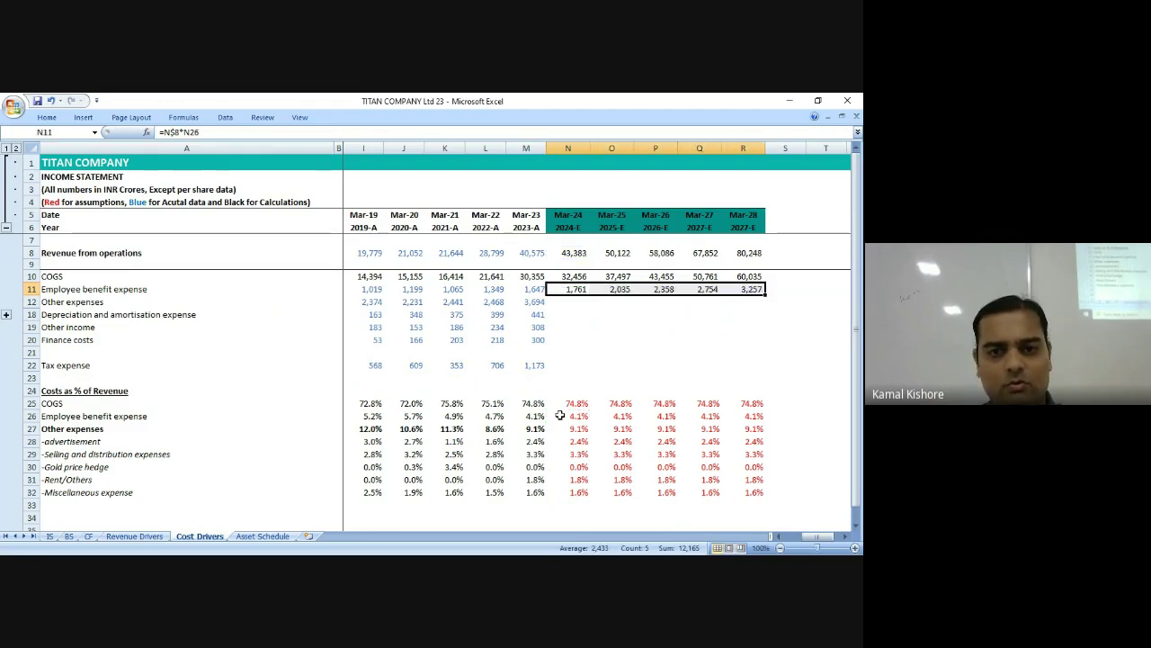
key("Down")
type("=")
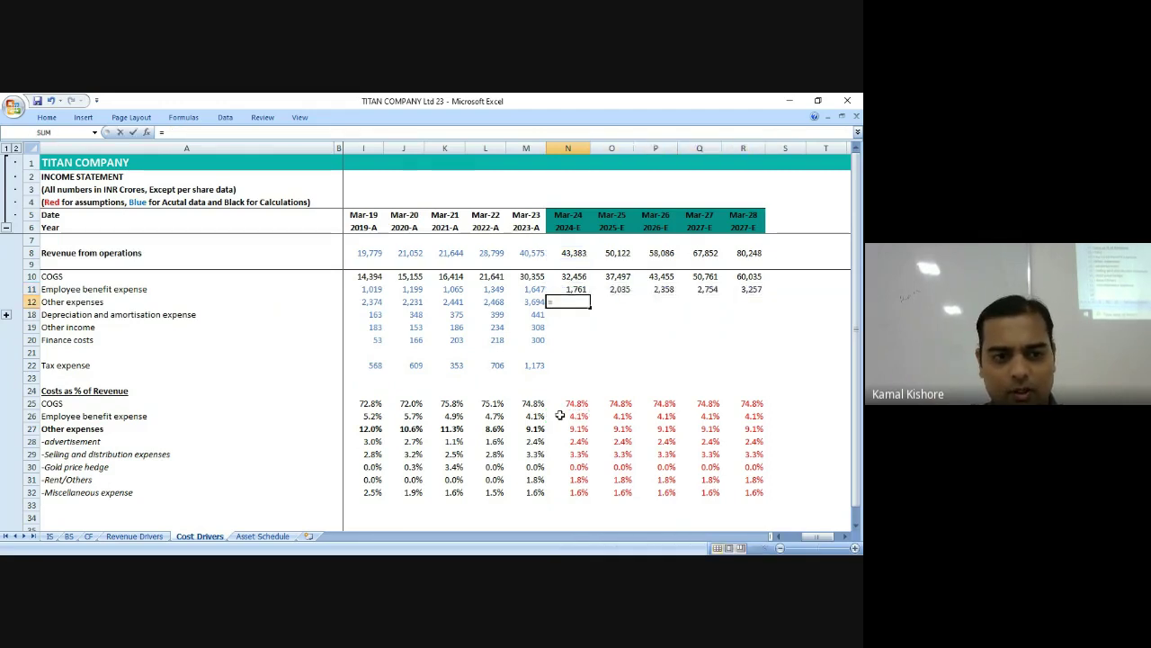
key("Up")
key("Up")
key("Up")
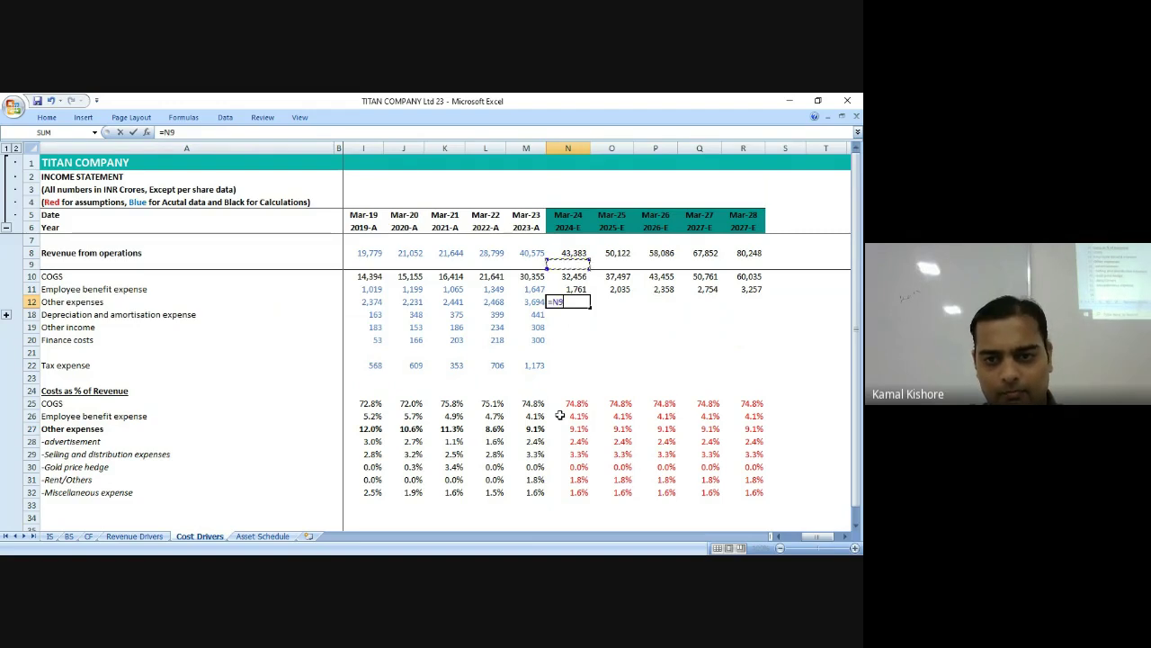
key("Up")
key("Escape")
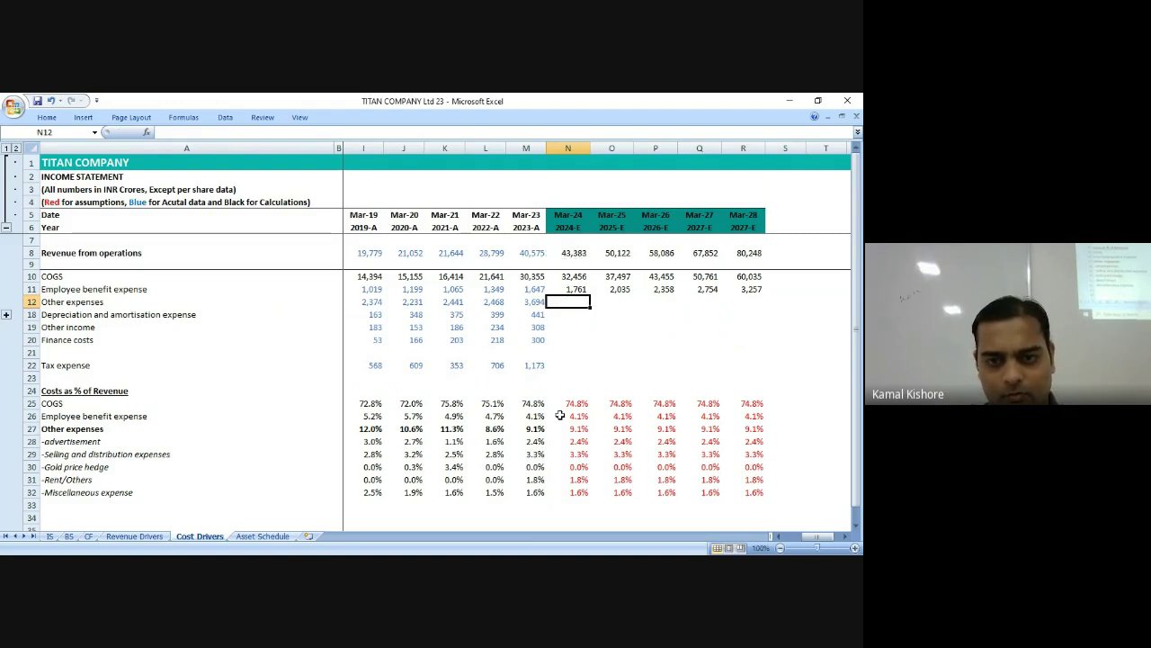
Paste the employee benefit formula into Mar-24 other expenses as =N$8*N27 and fill it across to Mar-28.
key("ctrl+v")
double_click(569, 302)
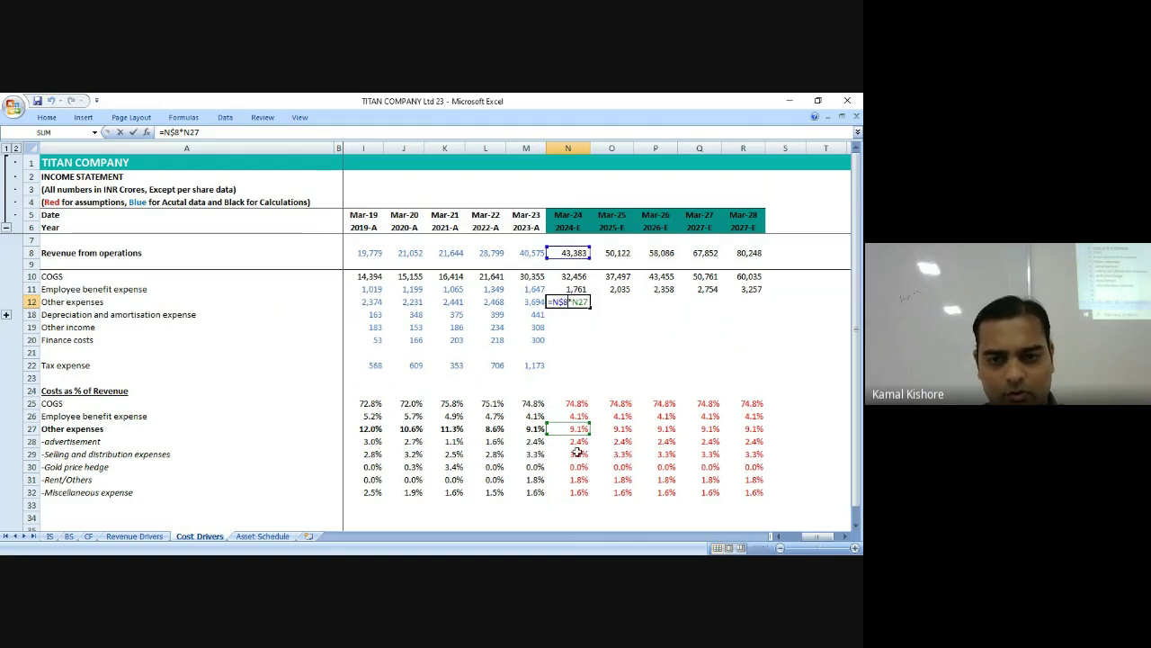
key("Escape")
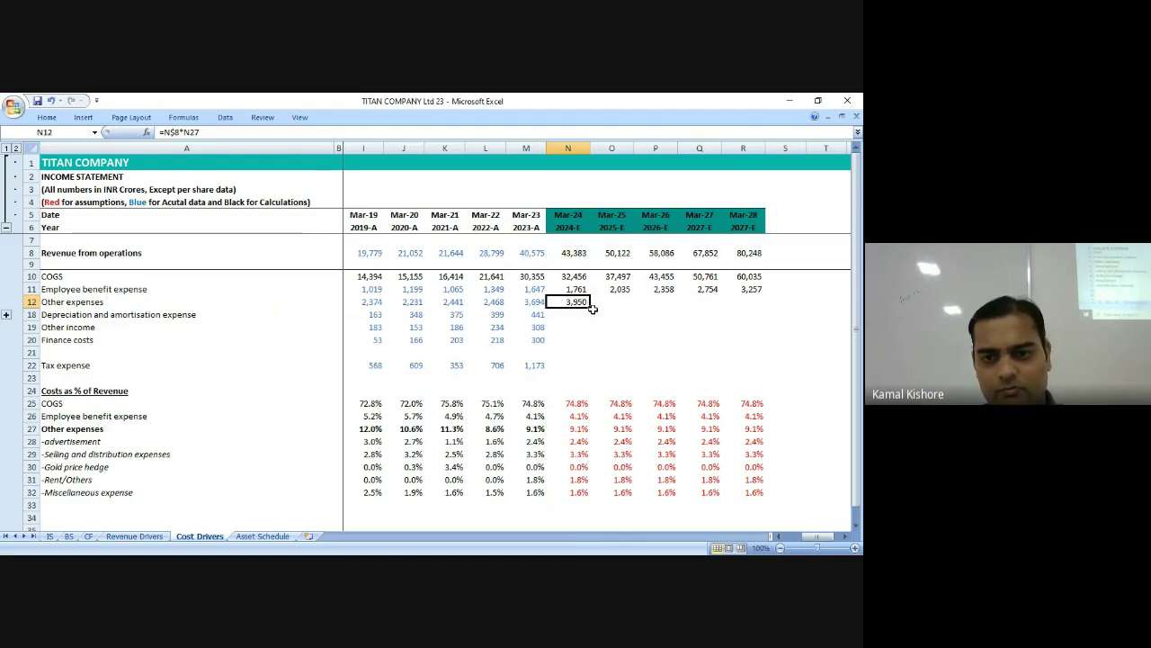
left_click_drag(593, 308, 760, 306)
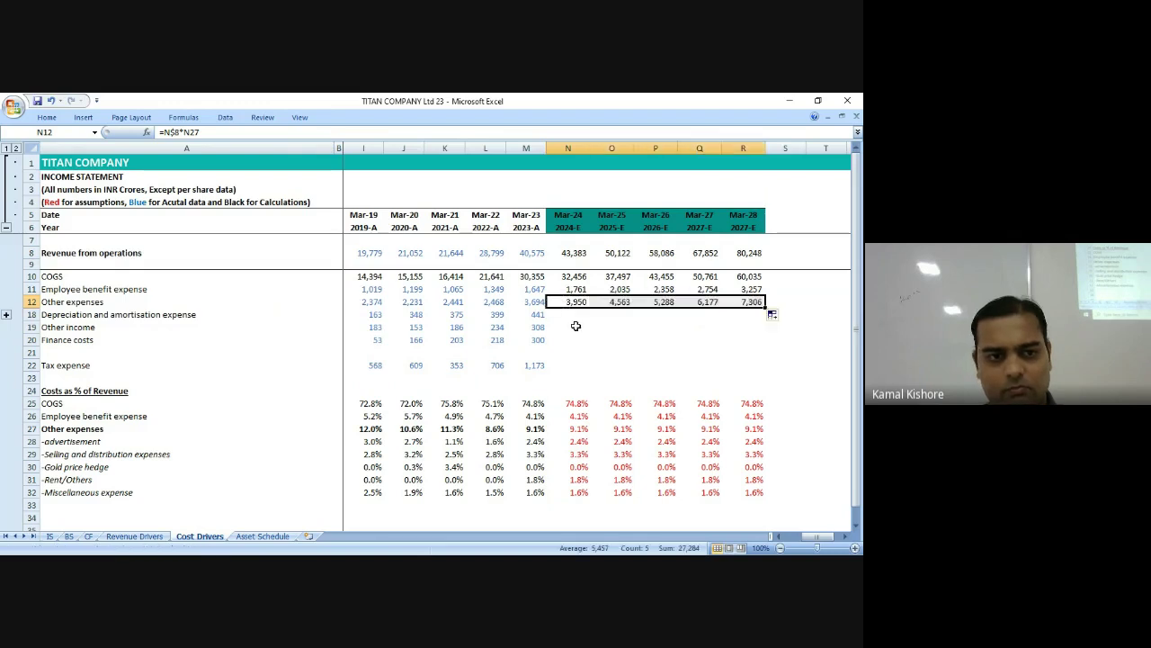
Collapse the COGS component rows in the income statement.
left_click(567, 315)
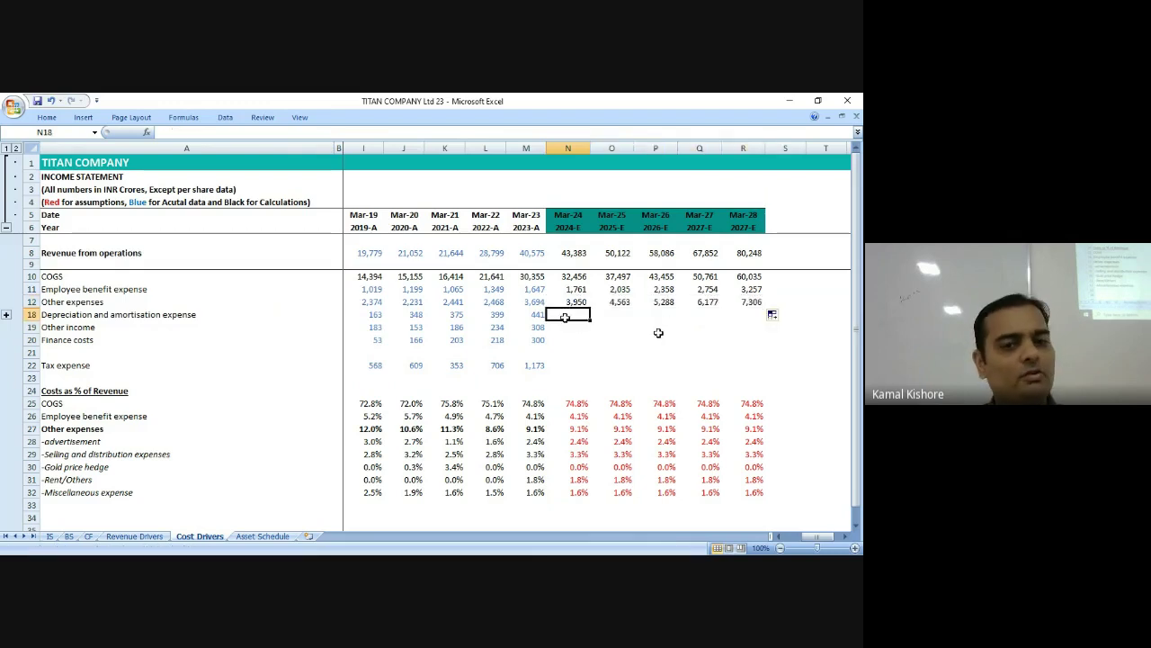
left_click(51, 537)
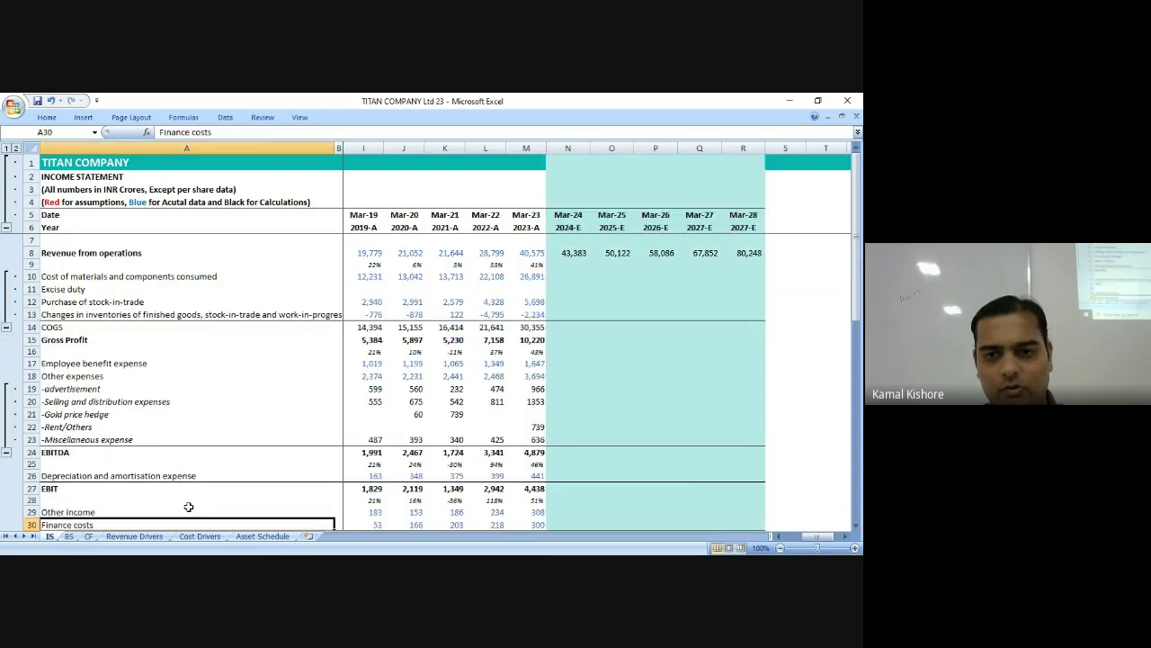
left_click(575, 289)
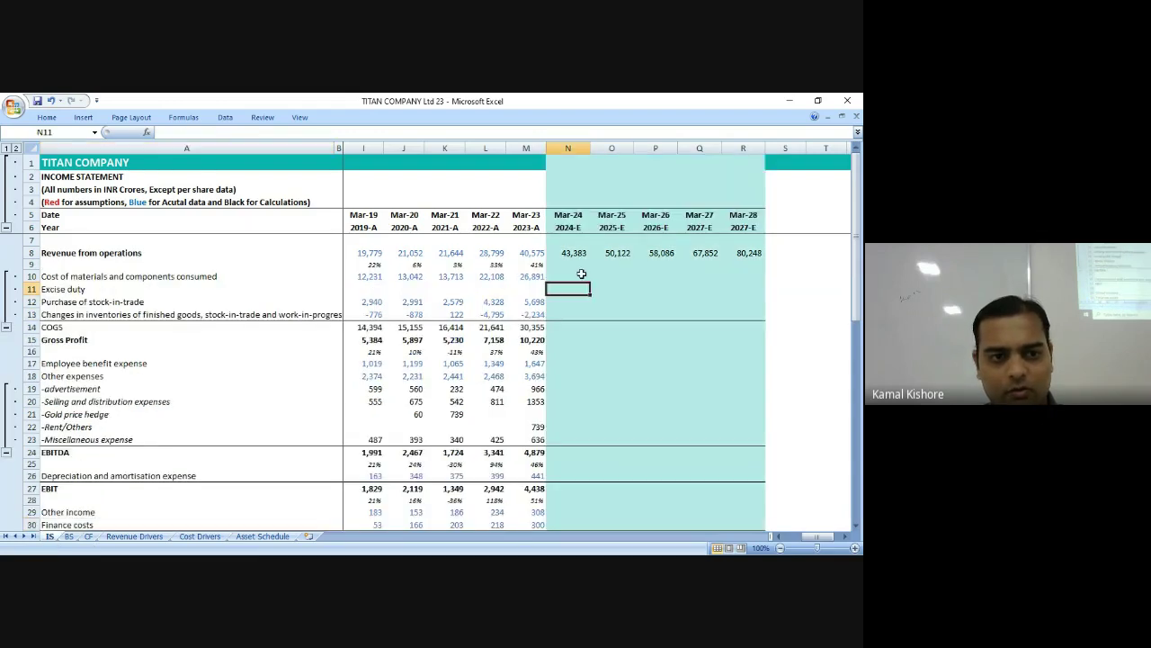
left_click(582, 274)
key("alt+a+h")
key("Down")
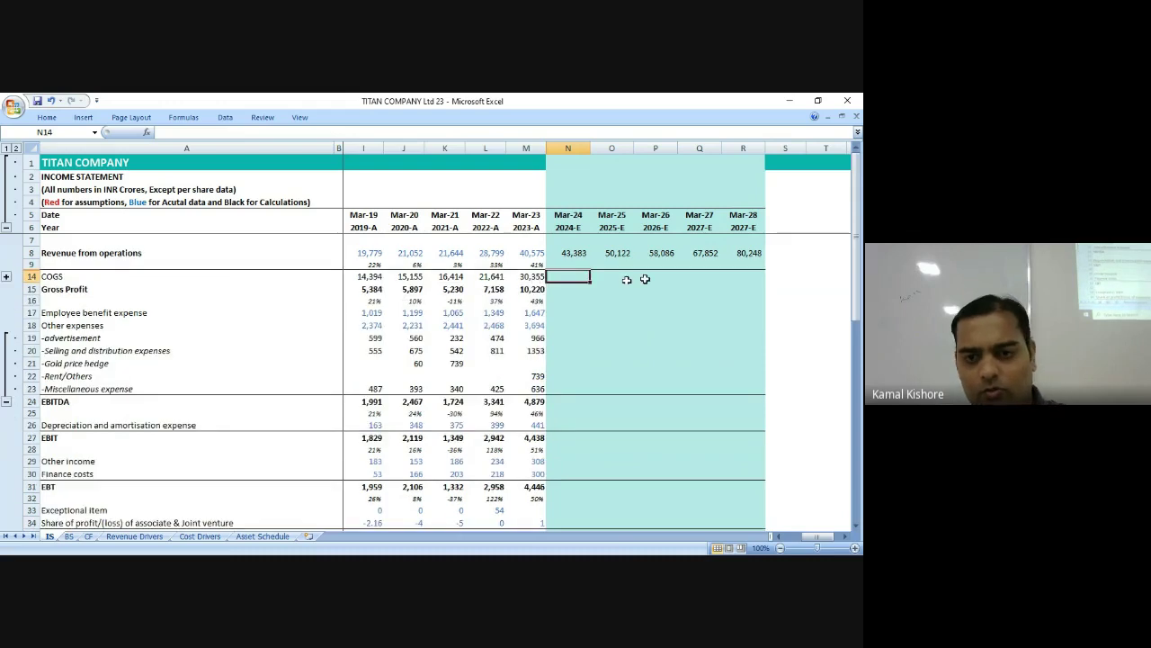
Link the income statement's Mar-24 COGS with ='Cost Drivers'!N10 and fill it across to Mar-28.
type("=")
left_click(200, 537)
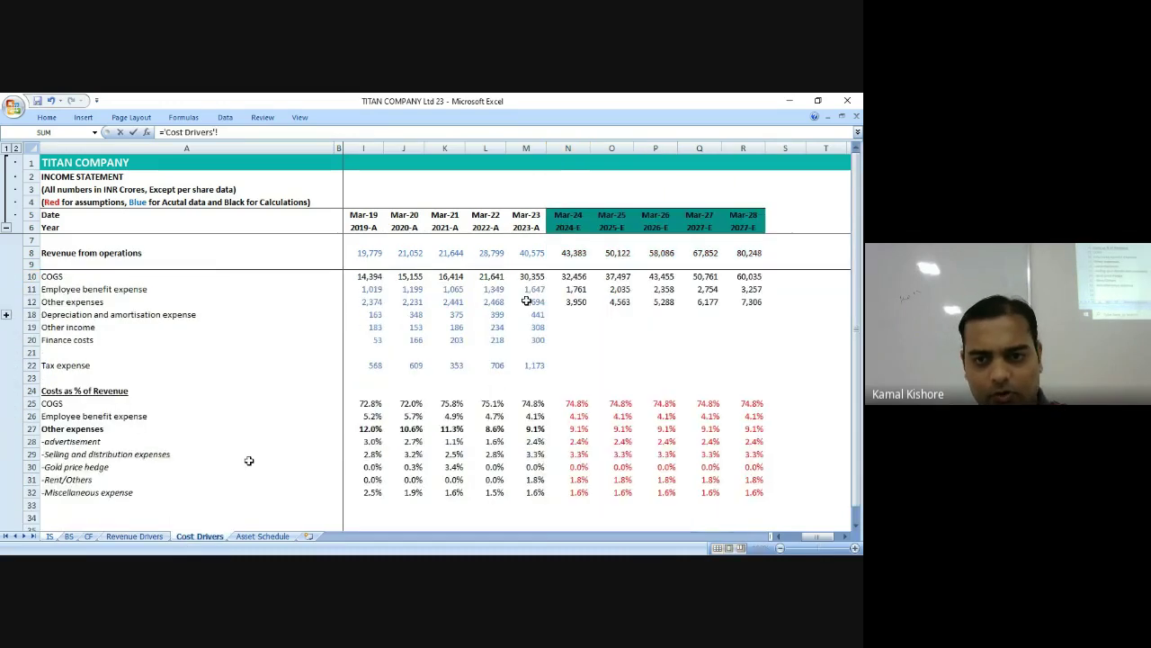
left_click(568, 276)
key("Return")
left_click_drag(568, 278, 612, 279)
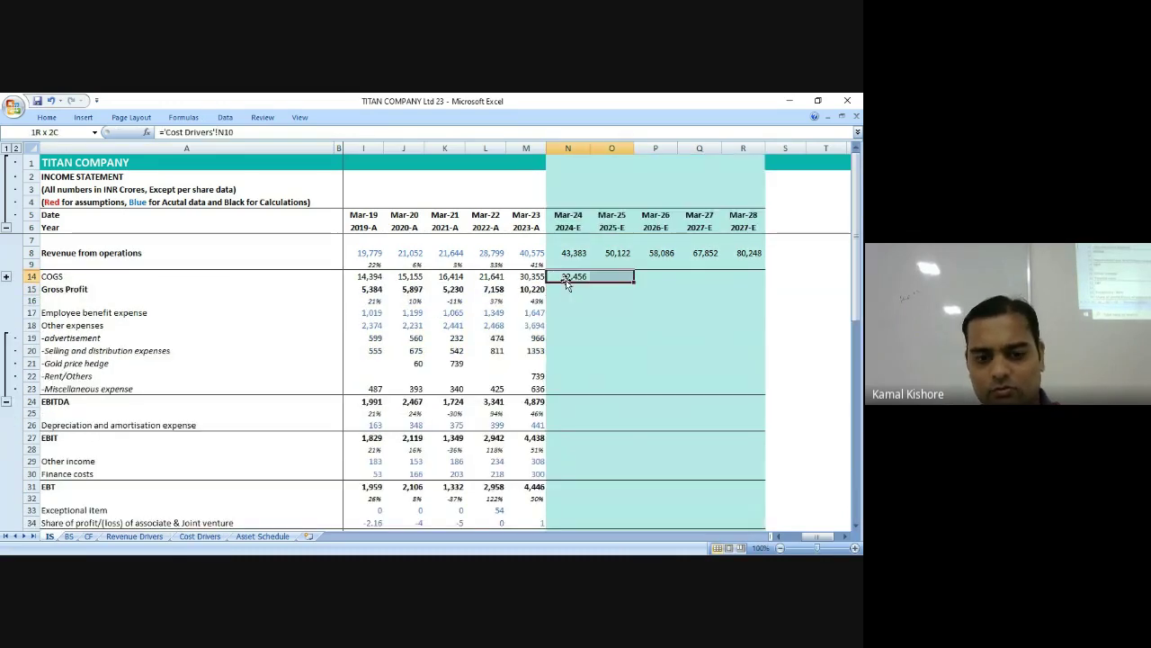
key("shift+Right")
key("shift+Right")
key("shift+Right")
key("ctrl+r")
Copy the Mar-23 gross profit formula and paste only the formula into Mar-24 to Mar-28.
key("Down")
key("Down")
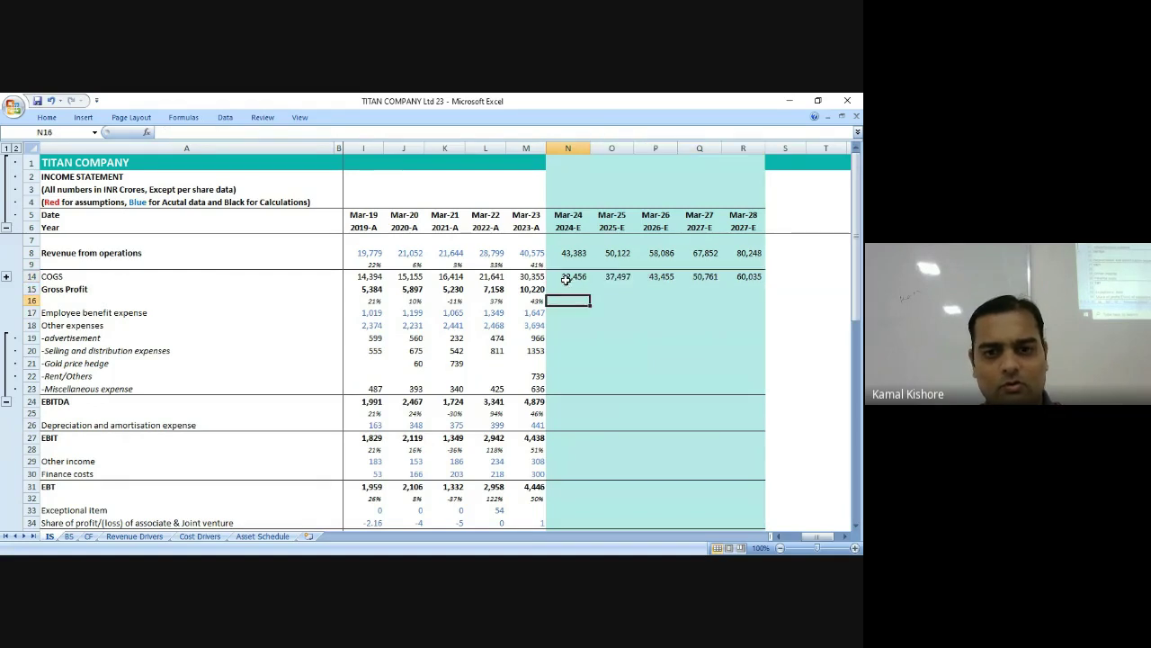
key("Up")
key("Left")
key("ctrl+c")
key("Right")
key("shift+Right")
key("shift+Right")
key("shift+Right")
key("shift+Right")
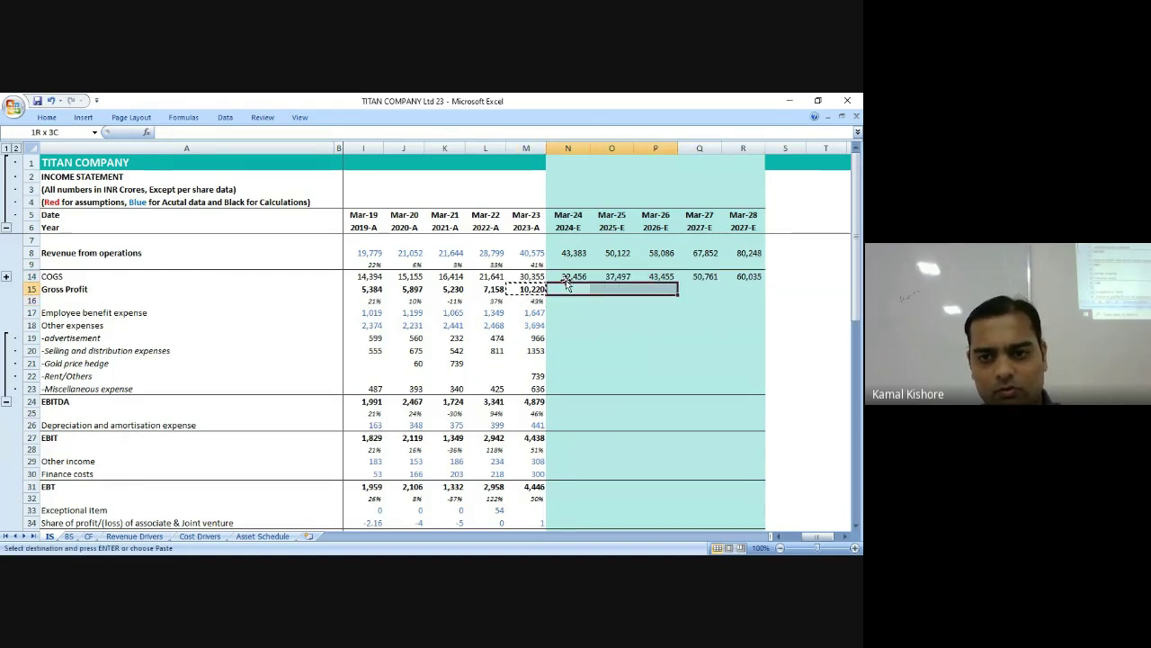
key("alt+e")
key("s")
key("f")
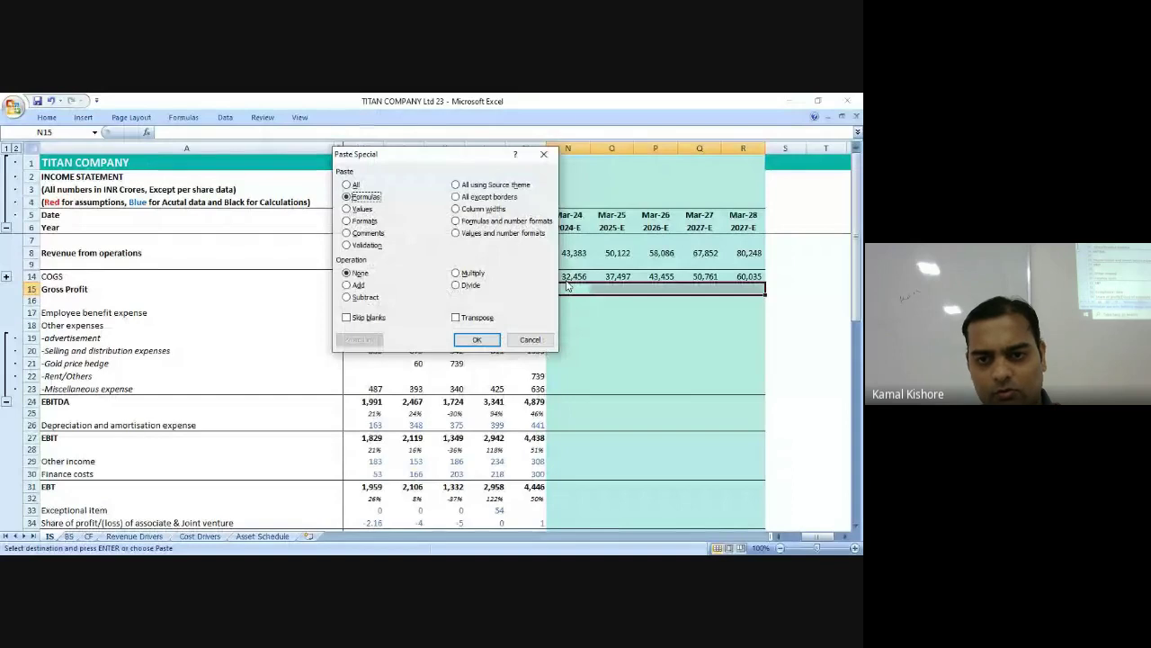
key("Return")
key("Escape")
Link the Mar-24 employee benefit expense with ='Cost Drivers'!N11 and fill it across to Mar-28.
key("Down")
key("Down")
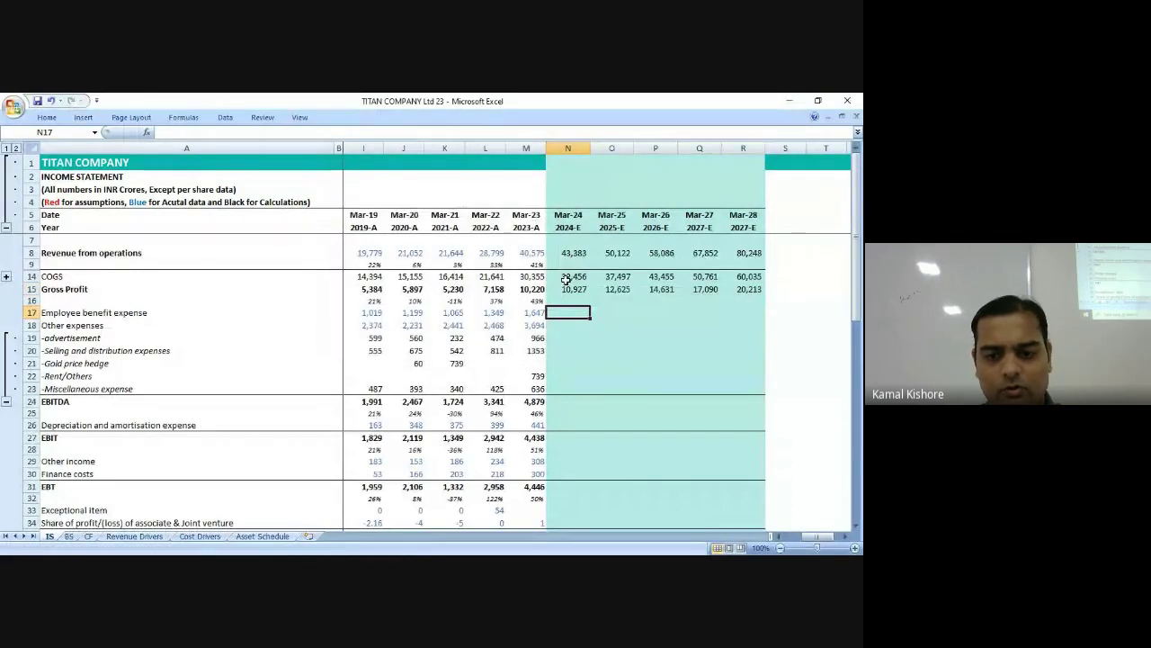
type("=")
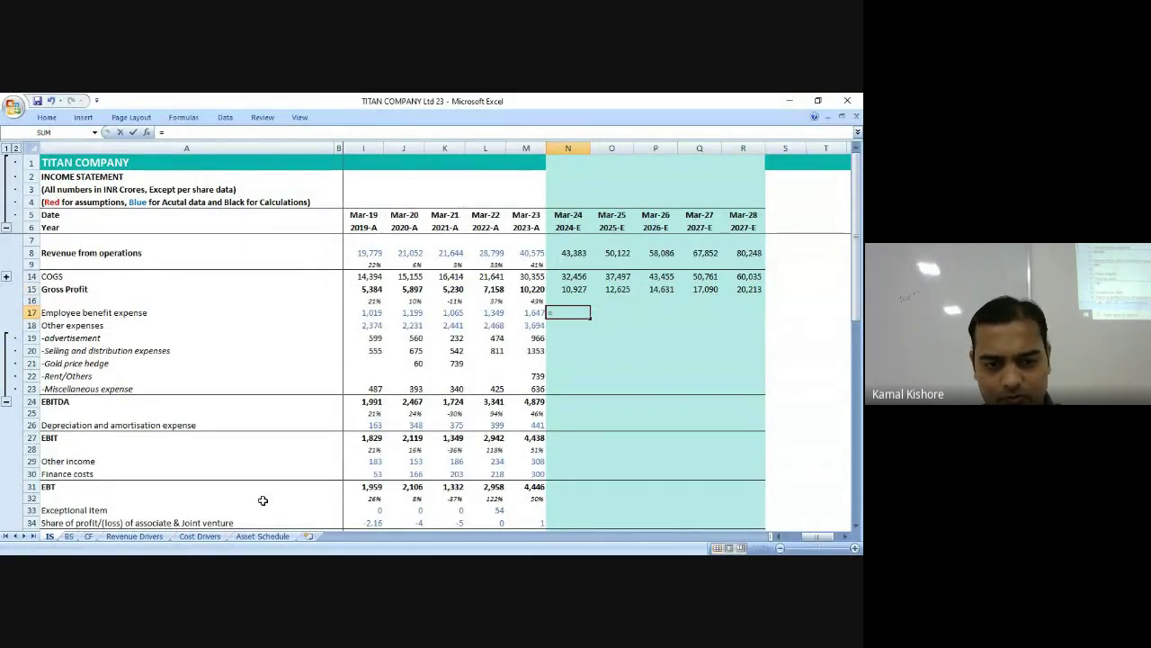
left_click(200, 535)
left_click(568, 289)
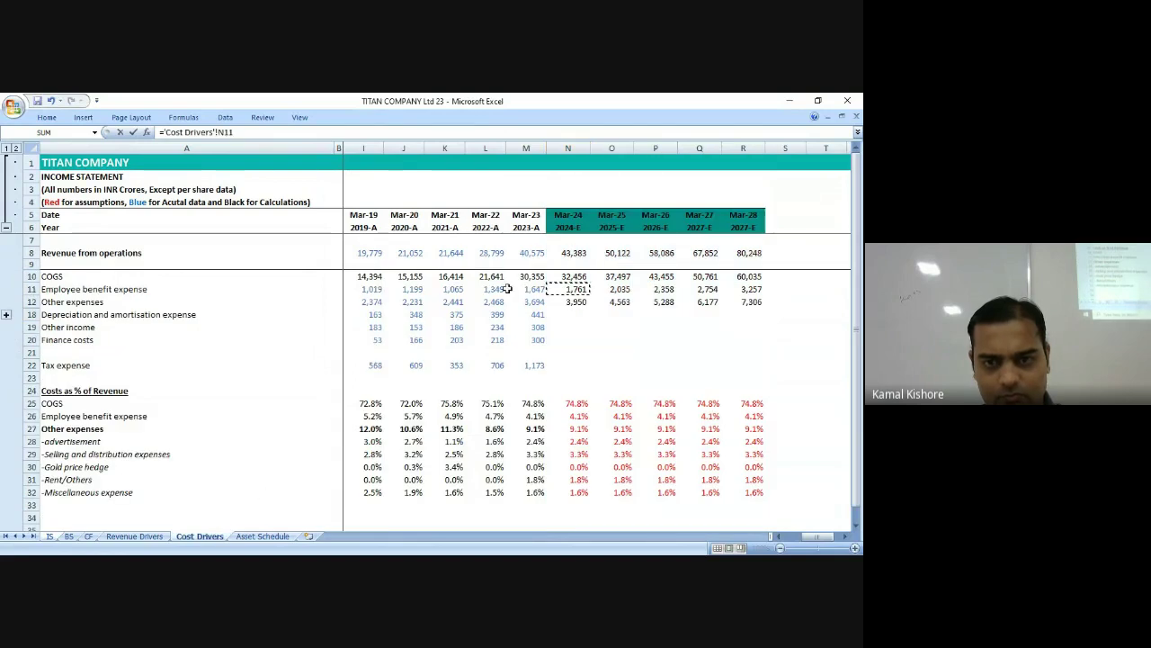
key("Return")
key("Up")
key("shift+Right")
key("shift+Right")
key("shift+Right")
key("shift+Right")
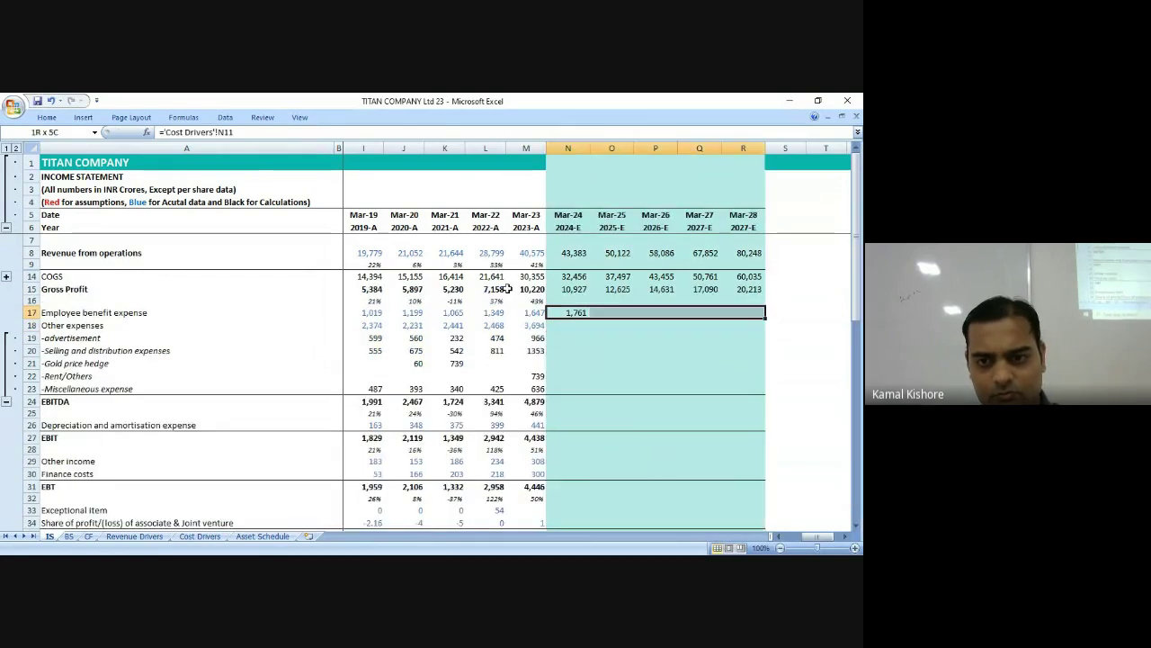
key("ctrl+r")
Link the Mar-24 other expenses with ='Cost Drivers'!N12 and fill the link across to Mar-28.
key("Down")
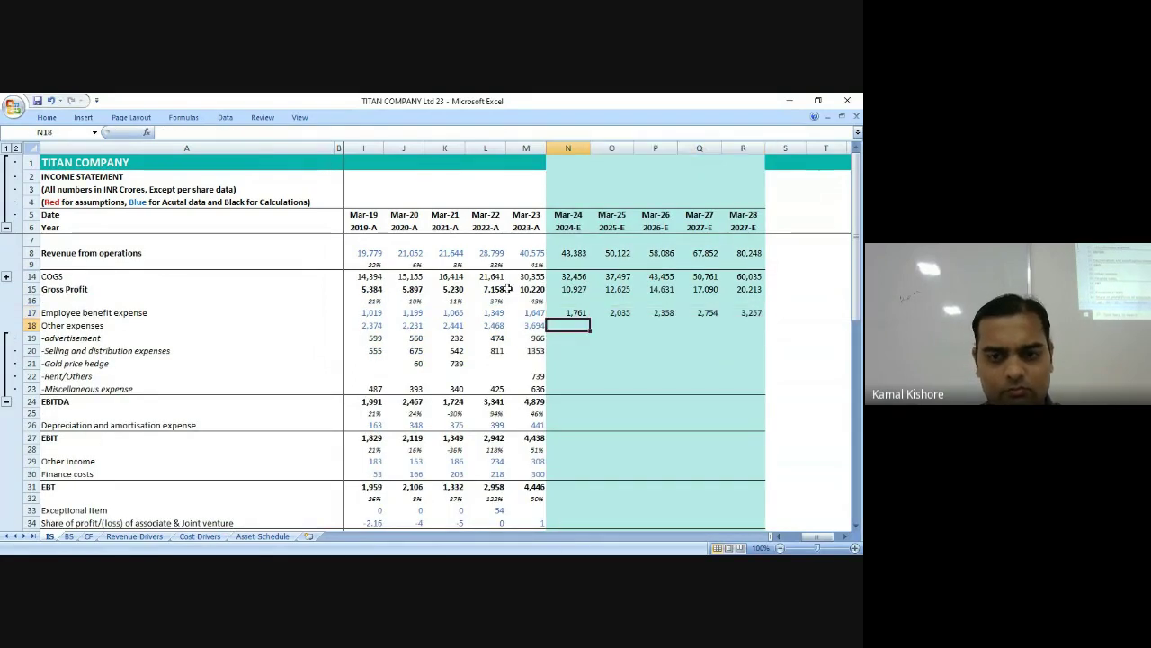
type("=")
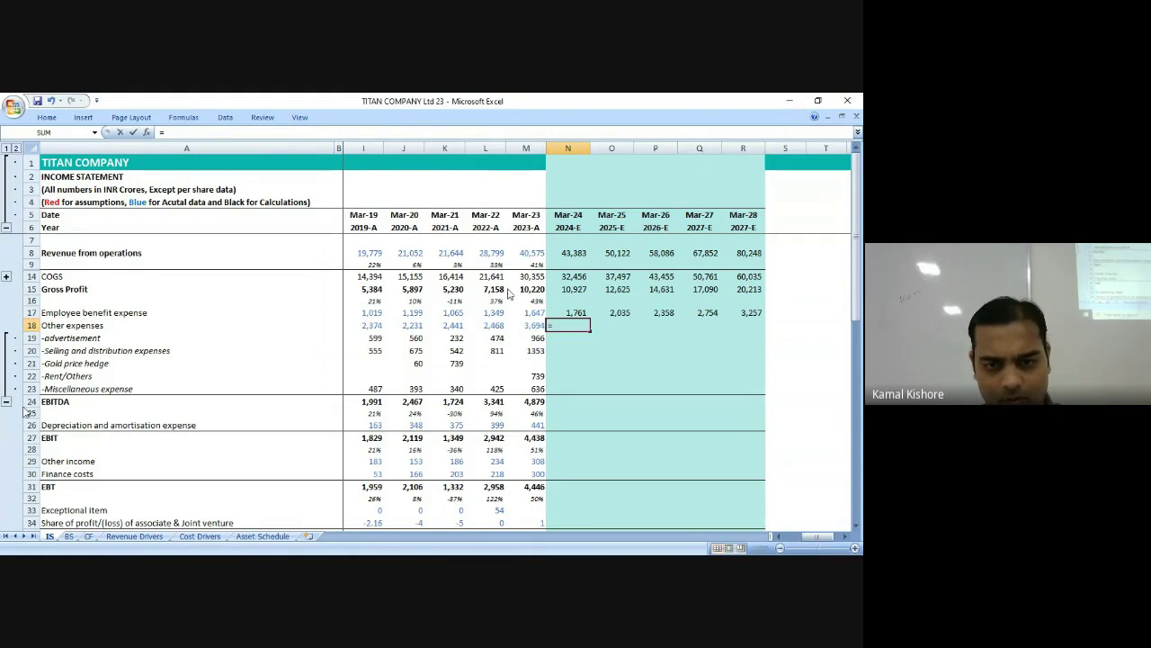
left_click(216, 535)
left_click(574, 302)
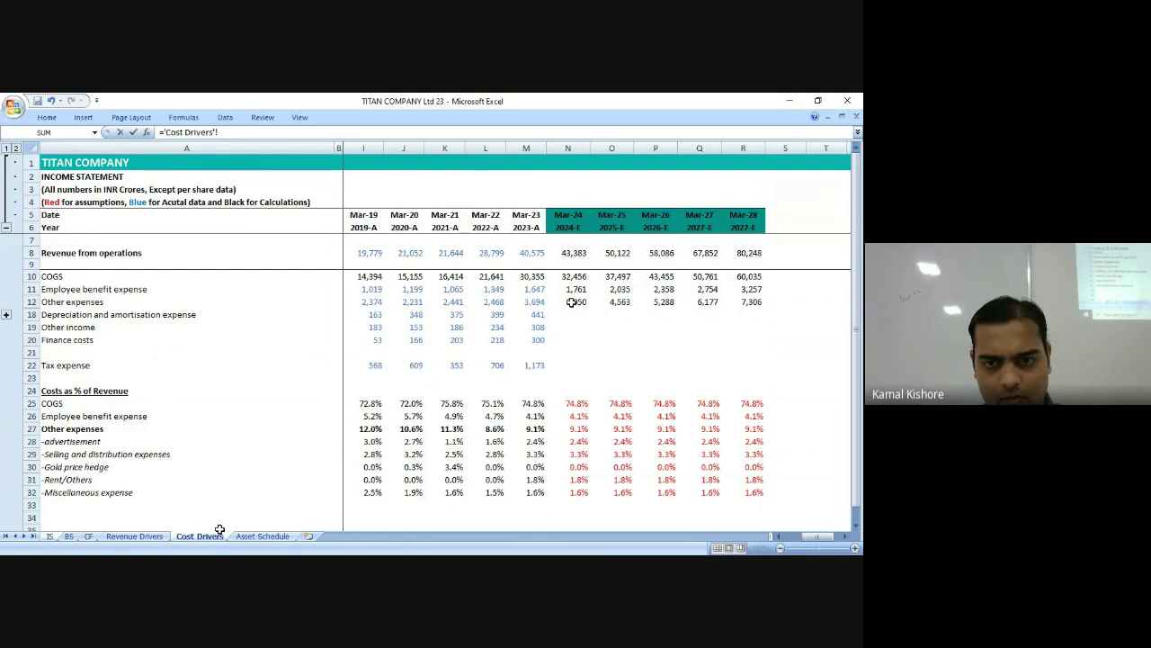
key("Return")
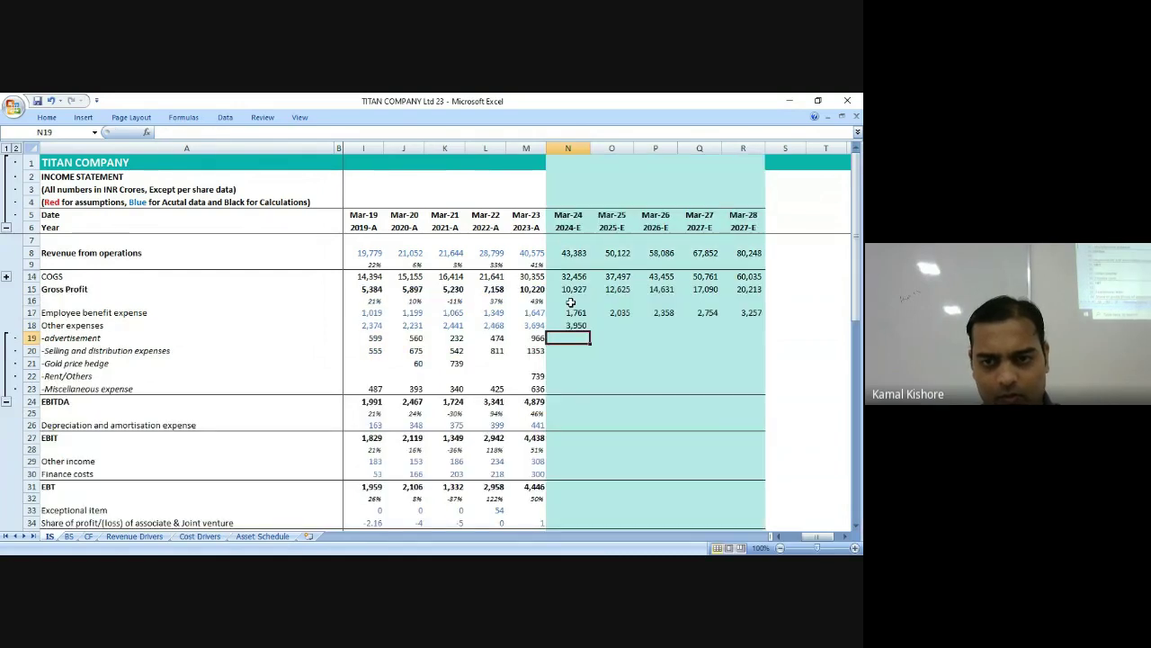
key("Up")
key("shift+Right")
key("shift+Right")
key("shift+Right")
key("shift+Right")
key("ctrl+r")
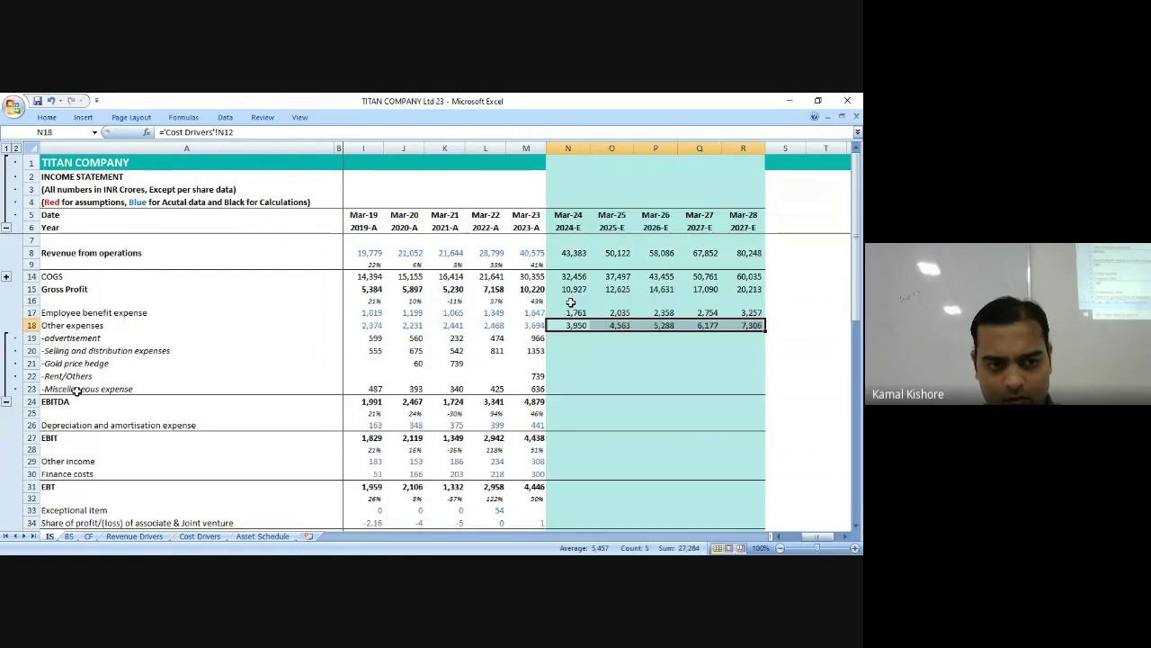
Collapse the other expenses breakdown and paste the Mar-23 EBITDA formula, formulas only, into Mar-24 to Mar-28.
left_click(6, 401)
left_click(581, 339)
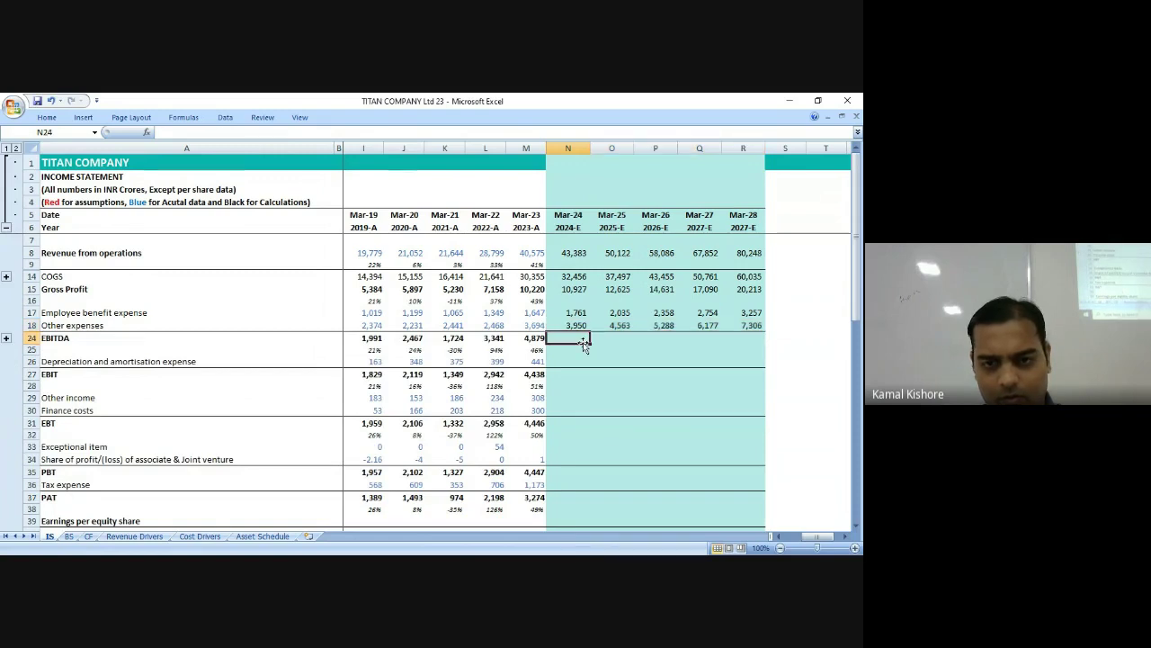
key("Left")
key("ctrl+c")
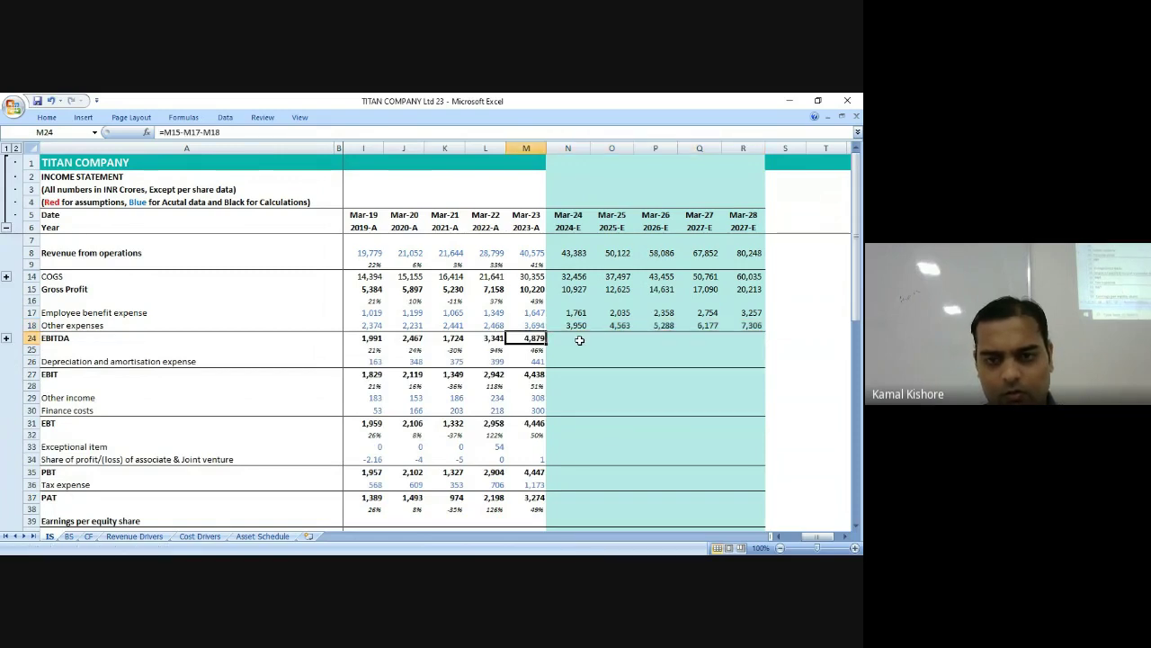
left_click_drag(581, 339, 756, 339)
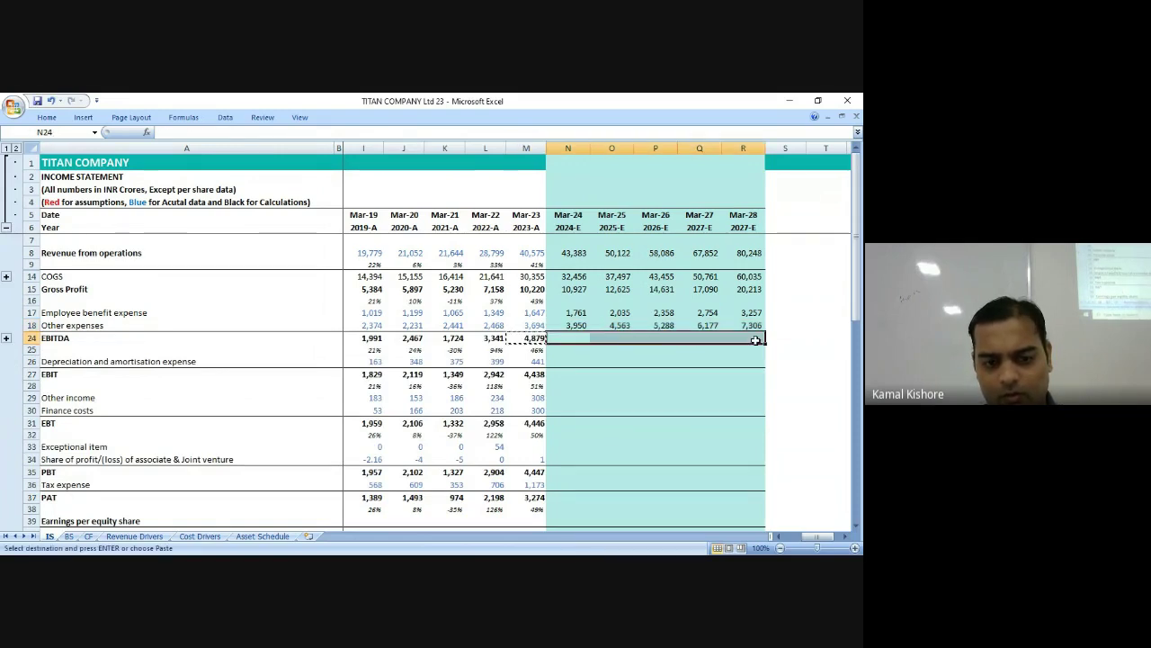
key("alt+e")
key("s")
key("f")
key("Return")
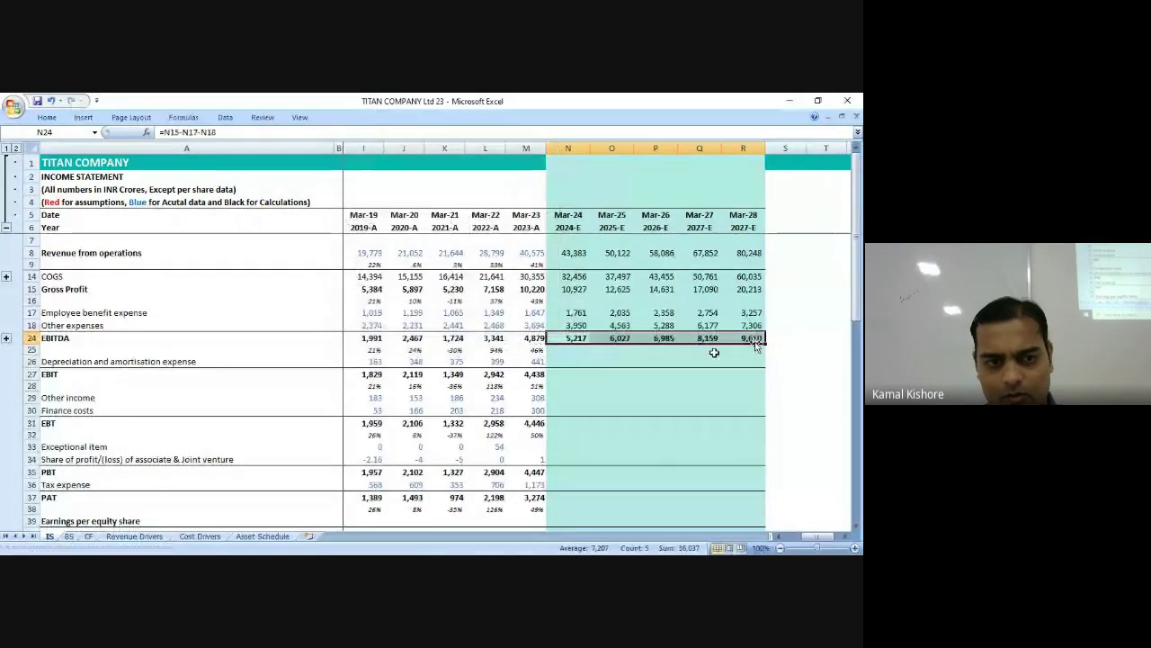
Copy the Mar-23 revenue growth percentage into Mar-24 to Mar-28.
left_click(530, 263)
key("ctrl+c")
left_click_drag(568, 264, 731, 263)
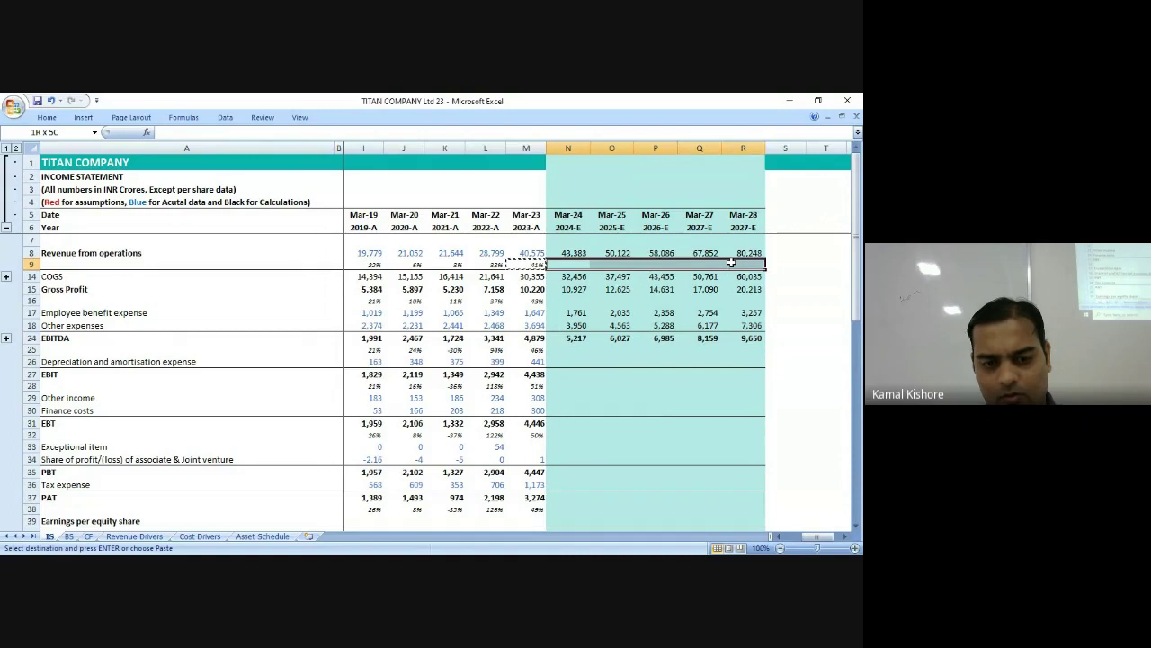
key("ctrl+v")
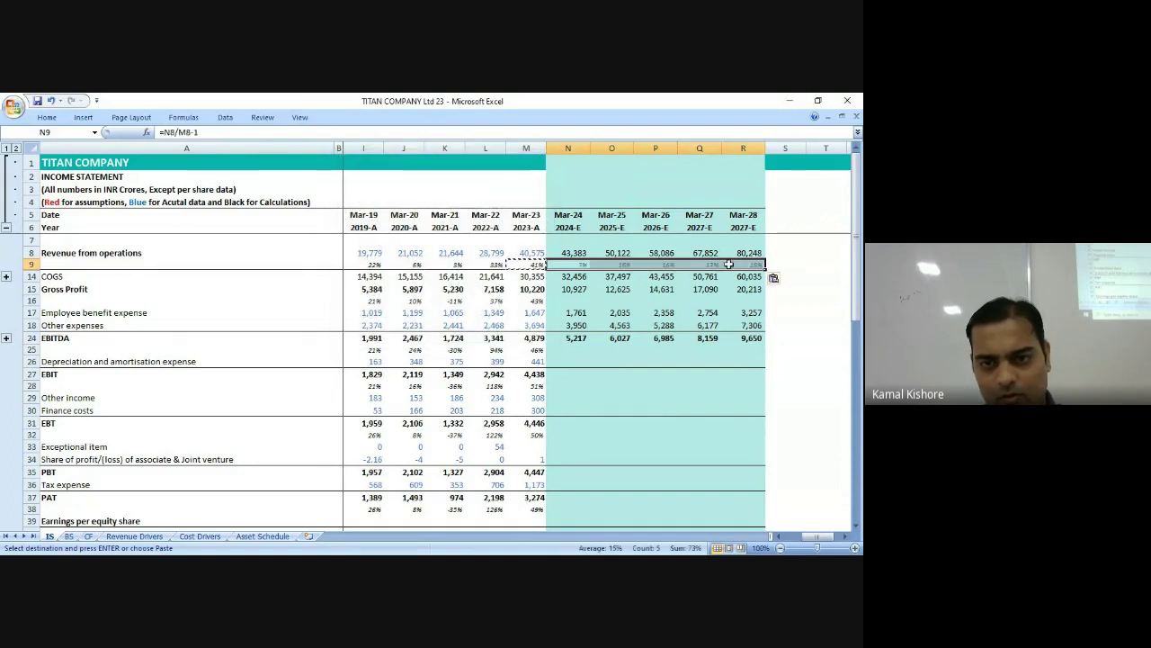
Paste the Mar-23 EBITDA growth formula, formulas only, into Mar-24 to Mar-28.
left_click(527, 350)
key("ctrl+c")
left_click_drag(568, 350, 752, 349)
key("alt+e")
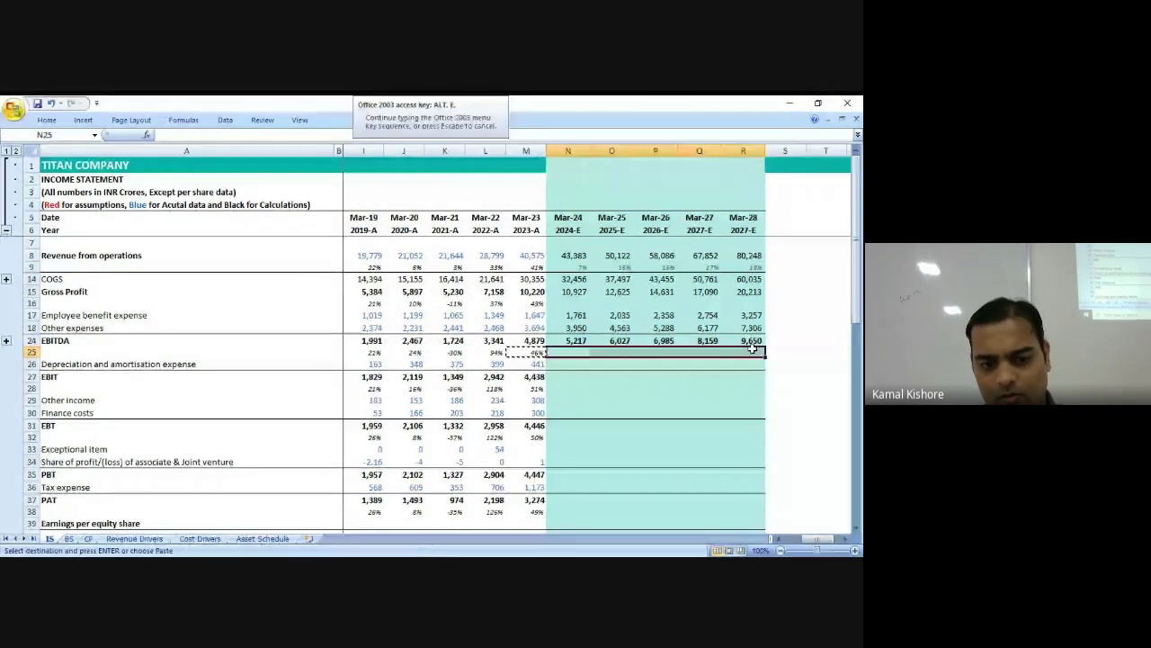
key("s")
key("f")
key("Return")
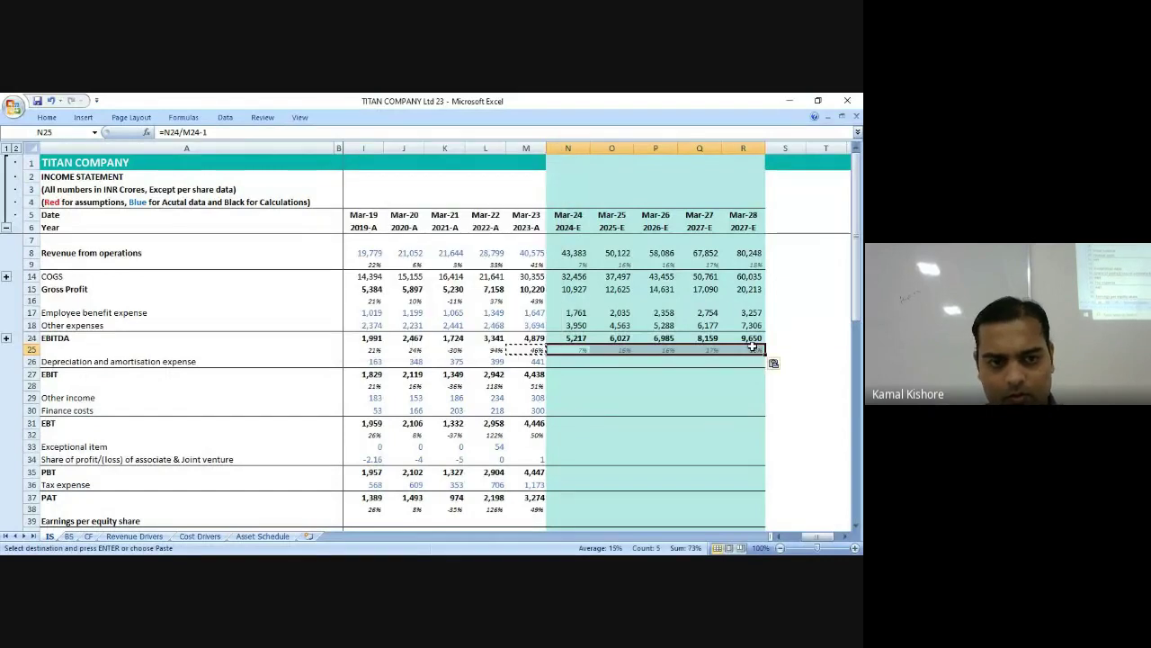
key("Escape")
Paste the Mar-23 EBIT formula, formulas only, into Mar-24 to Mar-28.
left_click(504, 361)
left_click(531, 373)
key("ctrl+c")
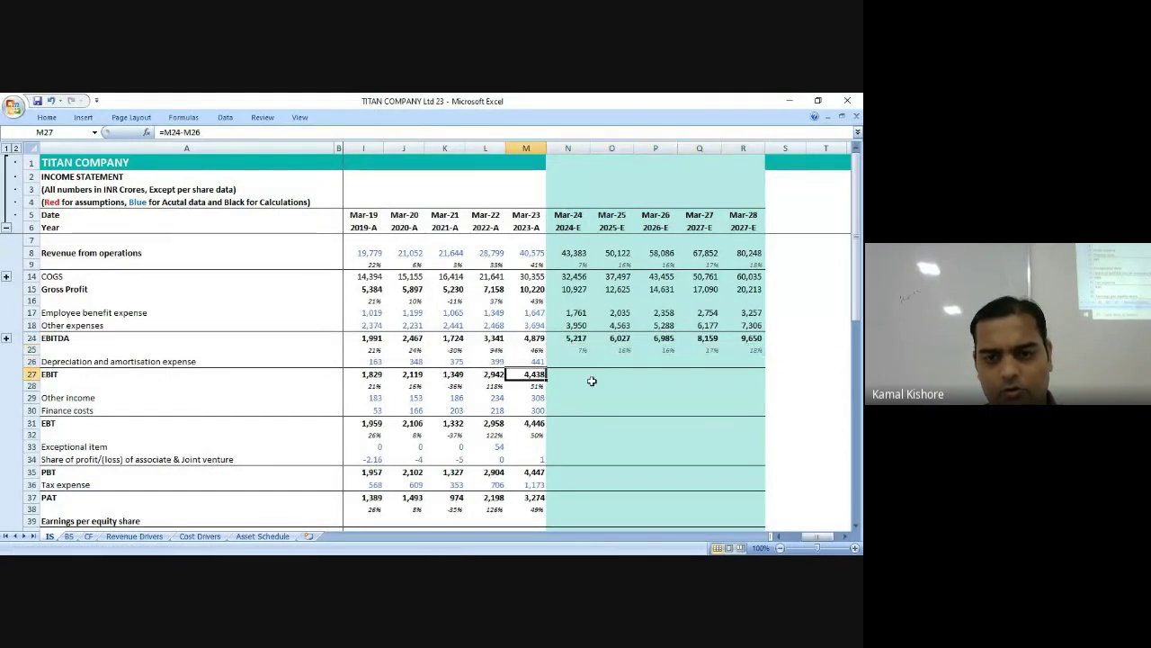
left_click_drag(568, 374, 733, 372)
key("alt+e")
key("s")
key("f")
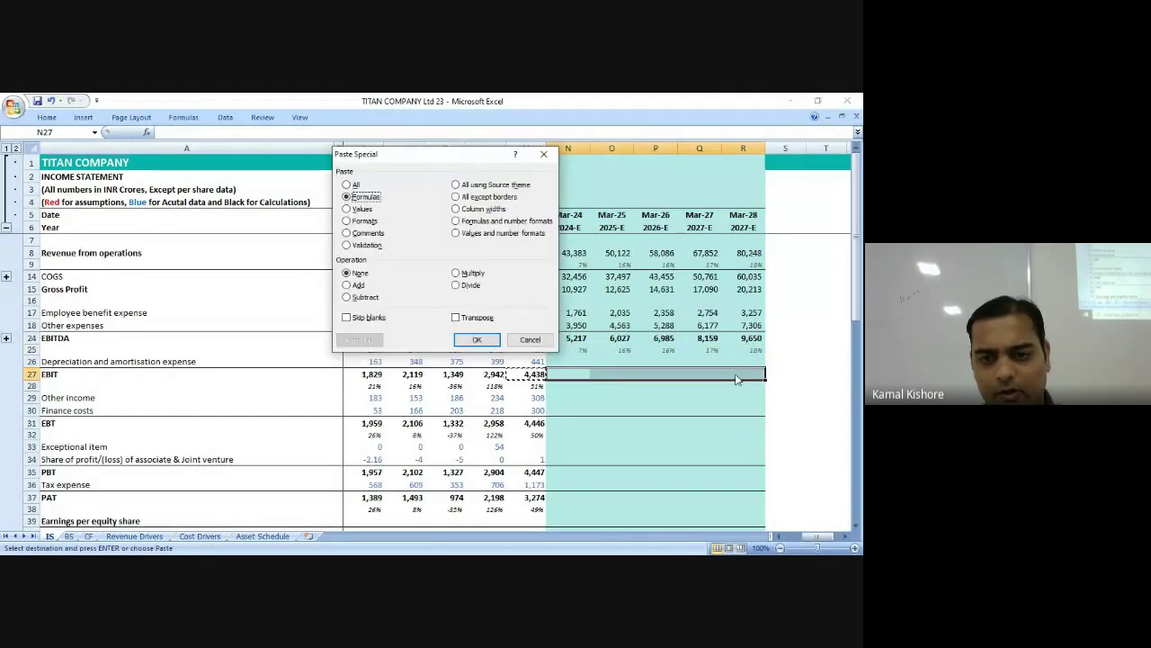
key("Return")
Paste the Mar-23 EBT formula, formulas only, into Mar-24 to Mar-28.
left_click(531, 423)
key("ctrl+c")
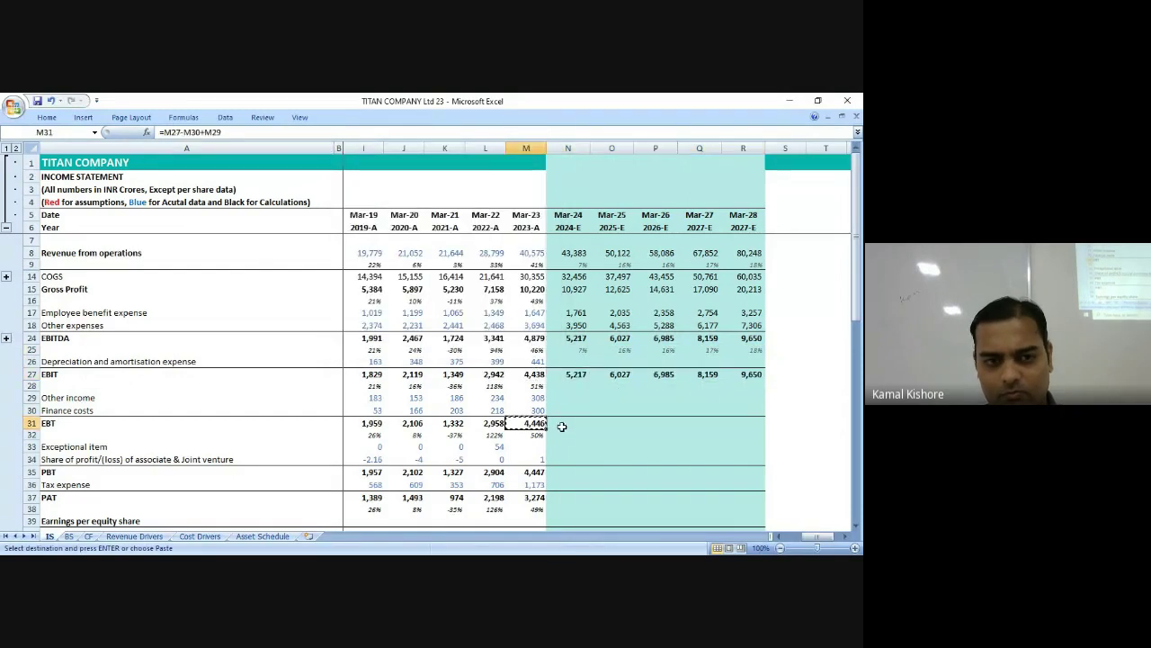
left_click_drag(567, 425, 743, 426)
key("alt+e")
key("s")
key("f")
key("Return")
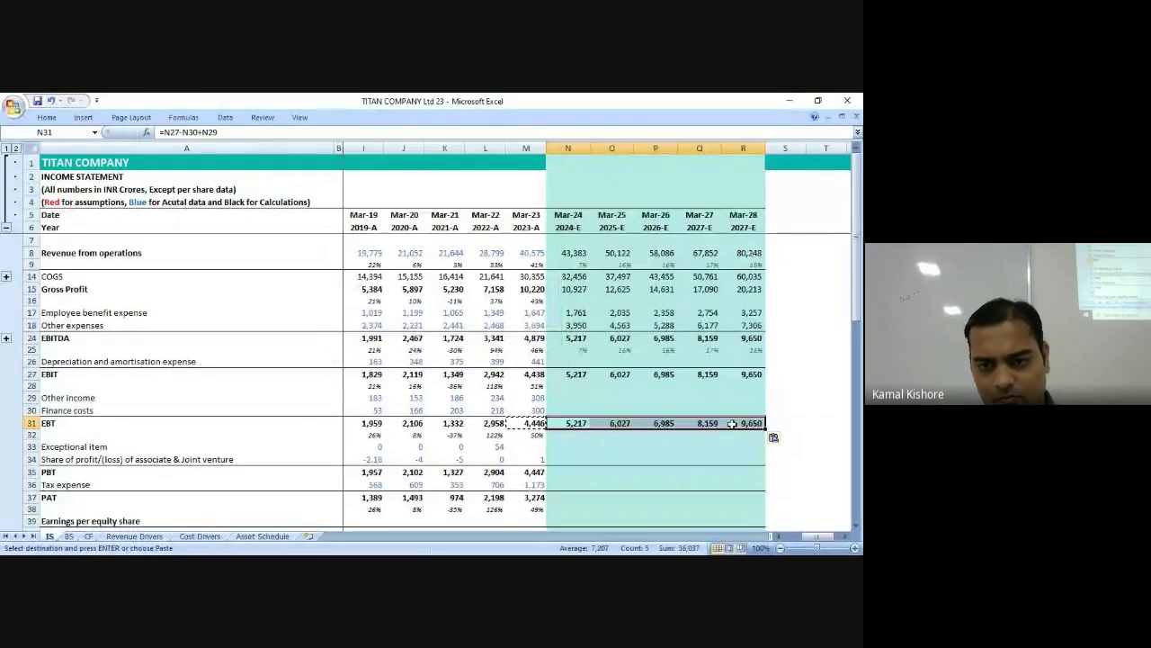
Paste the Mar-23 PBT formula, formulas only, into Mar-24 to Mar-28.
left_click(531, 474)
key("ctrl+c")
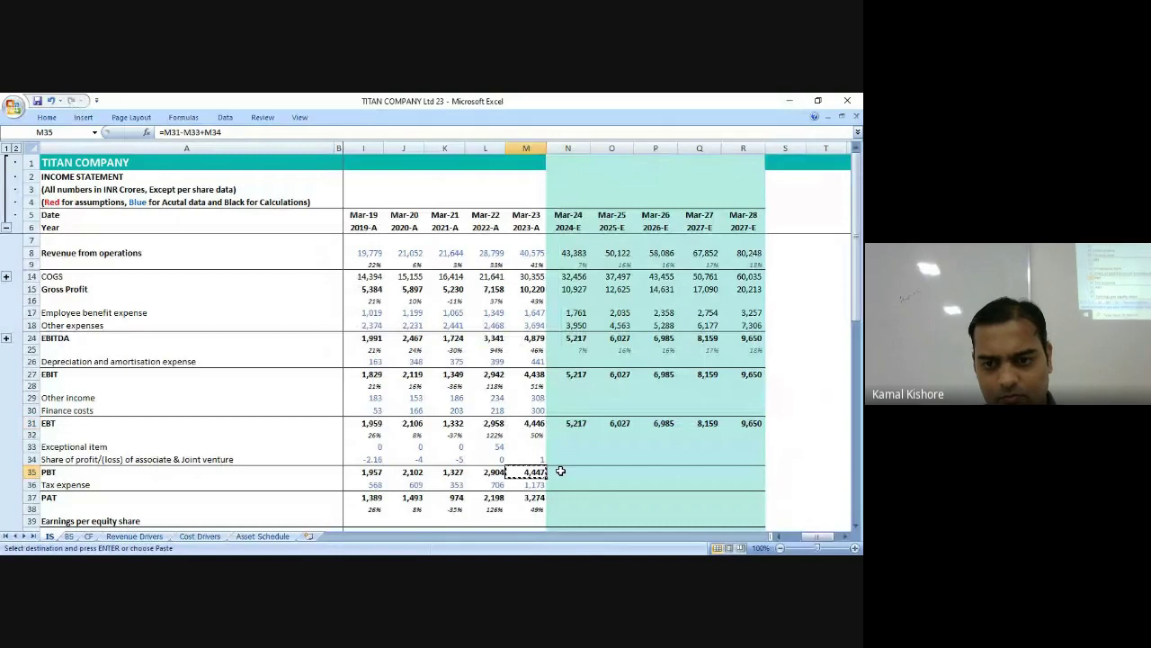
left_click_drag(560, 471, 748, 470)
key("alt+e")
key("s")
key("f")
key("Return")
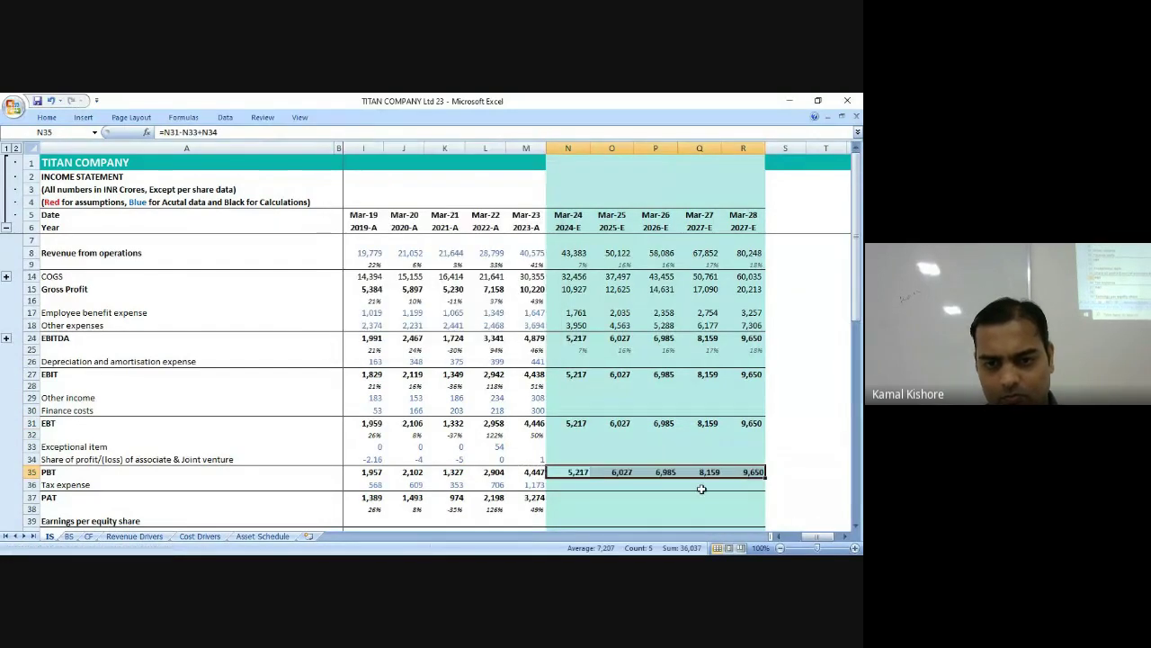
Paste the Mar-23 PAT and PAT growth formulas, formulas only, into Mar-24 to Mar-28.
left_click_drag(528, 497, 760, 511)
key("ctrl+c")
key("alt+e")
key("s")
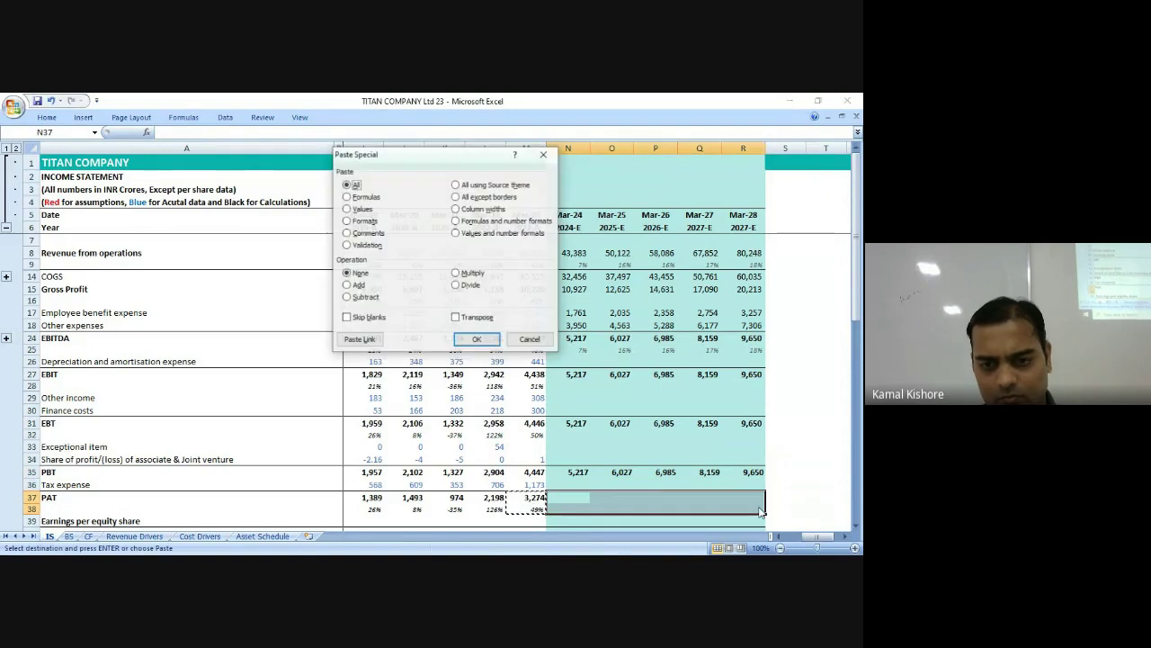
key("f")
key("Return")
scroll(750, 514, "down", 2)
scroll(650, 517, "down", 2)
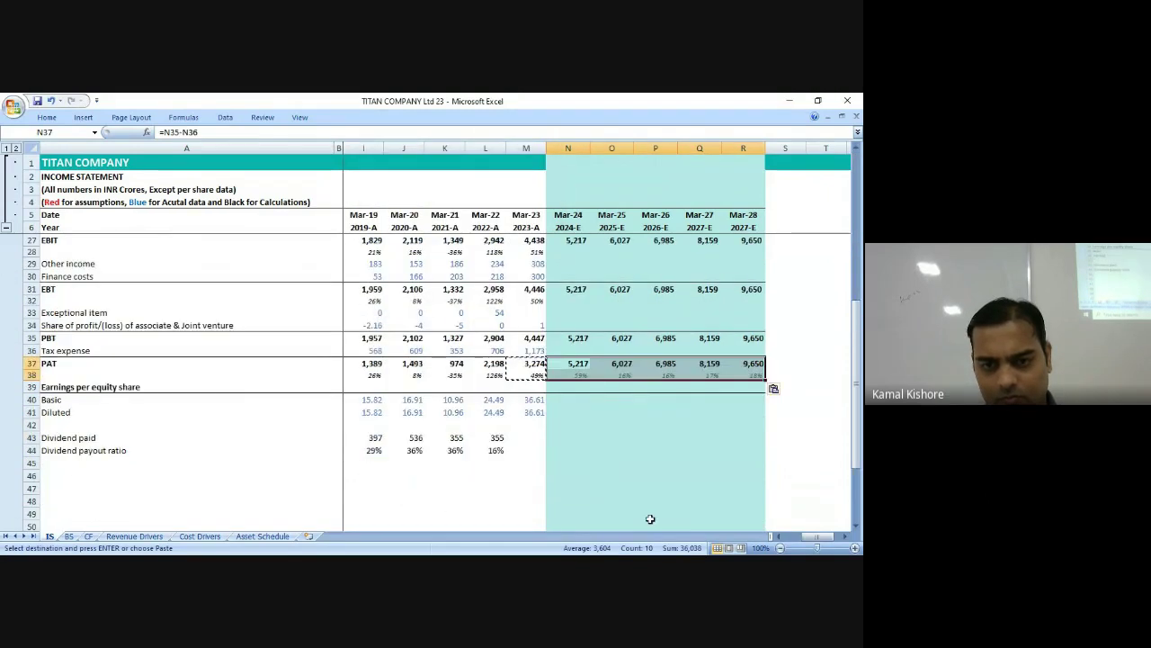
scroll(600, 481, "up", 4)
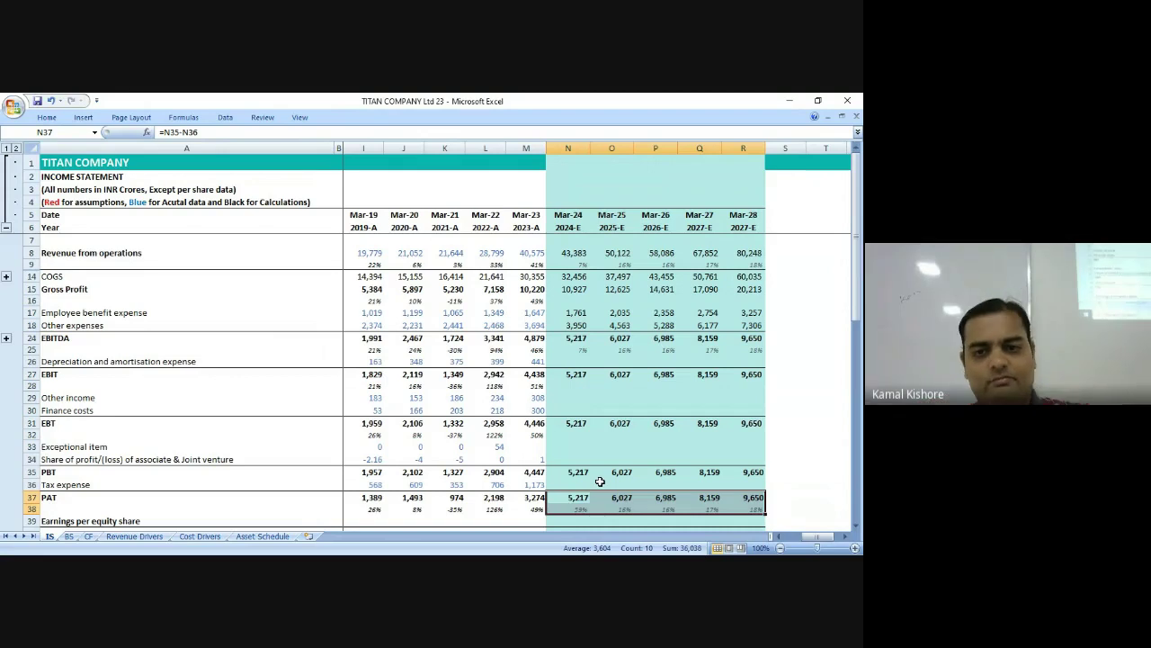
Trace the income statement's Mar-24 employee benefit expense to the Cost Drivers sheet and examine which cells its formula references.
left_click(576, 338)
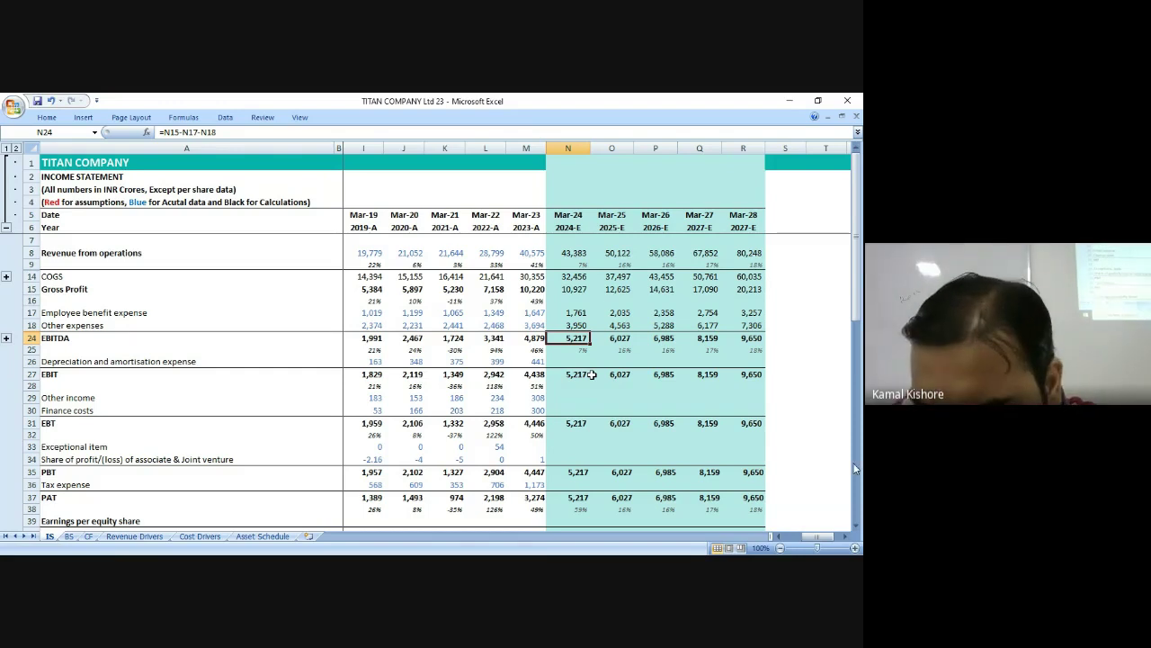
left_click(855, 548)
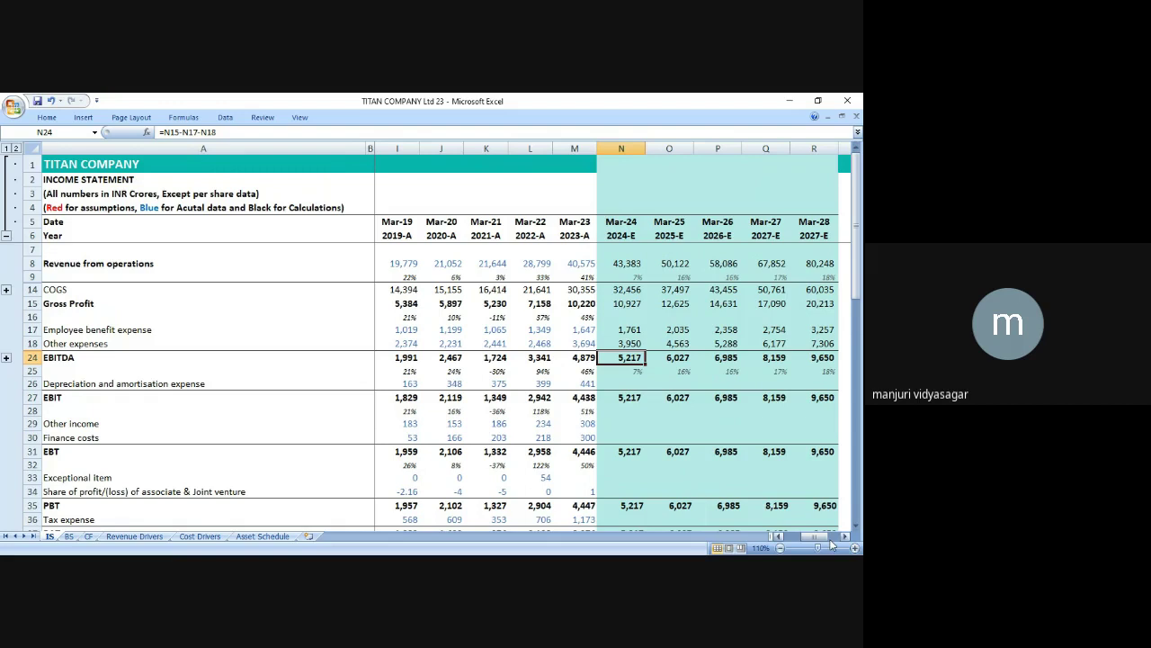
left_click(618, 330)
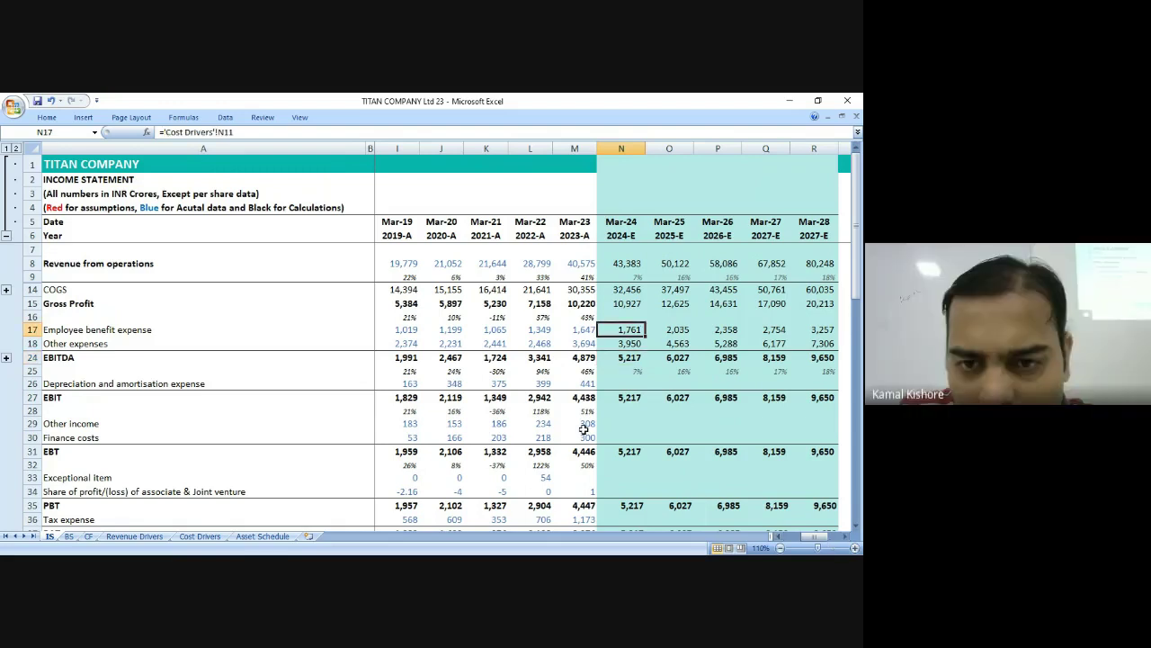
key("ctrl+bracketleft")
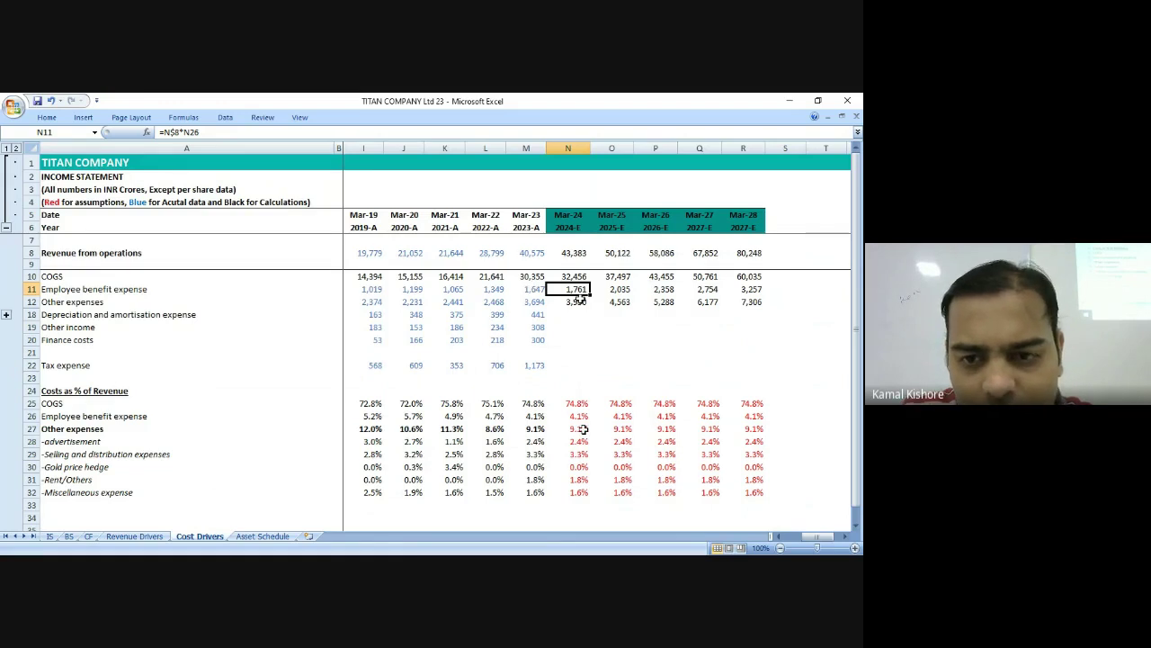
key("F2")
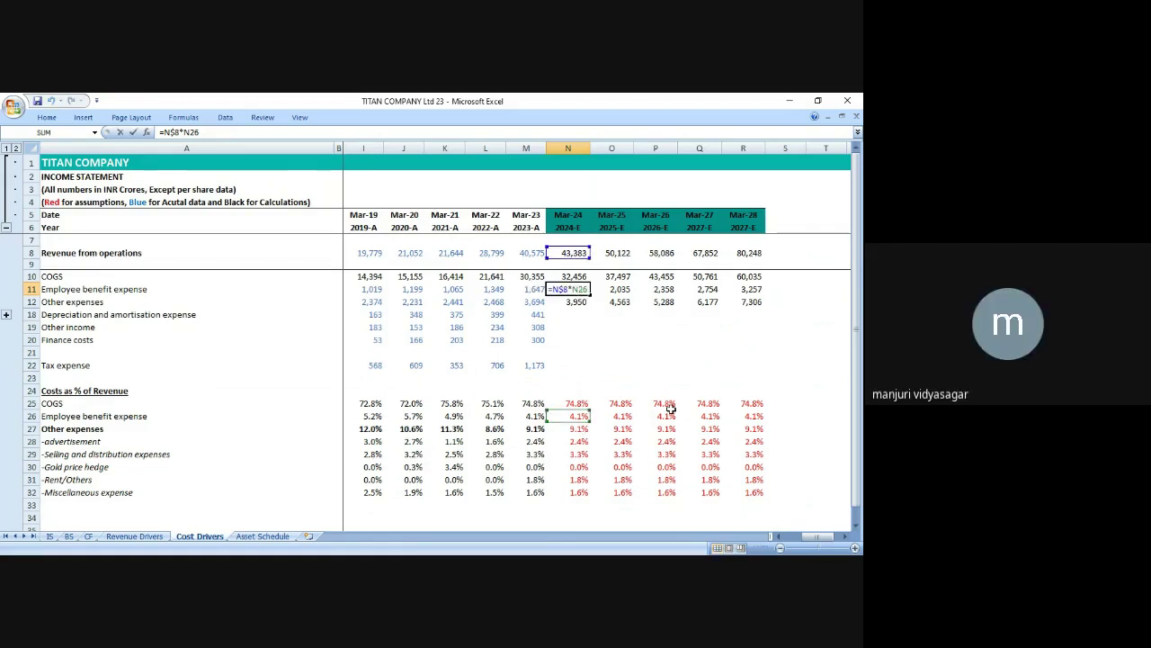
key("Escape")
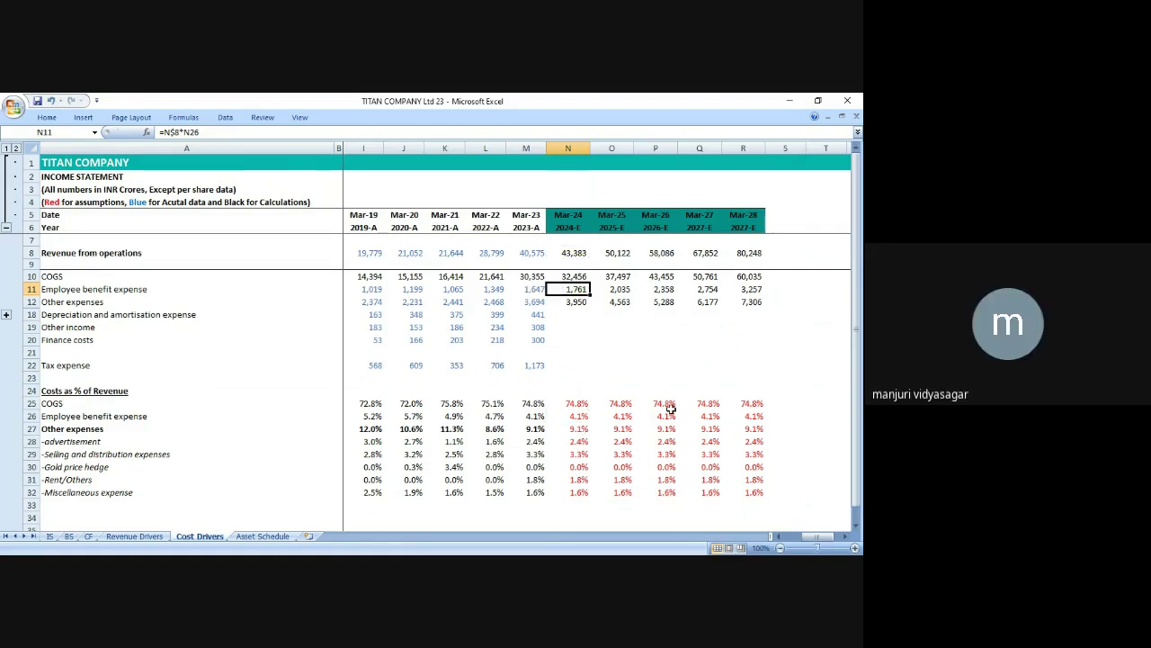
scroll(670, 409, "up", 2, "ctrl")
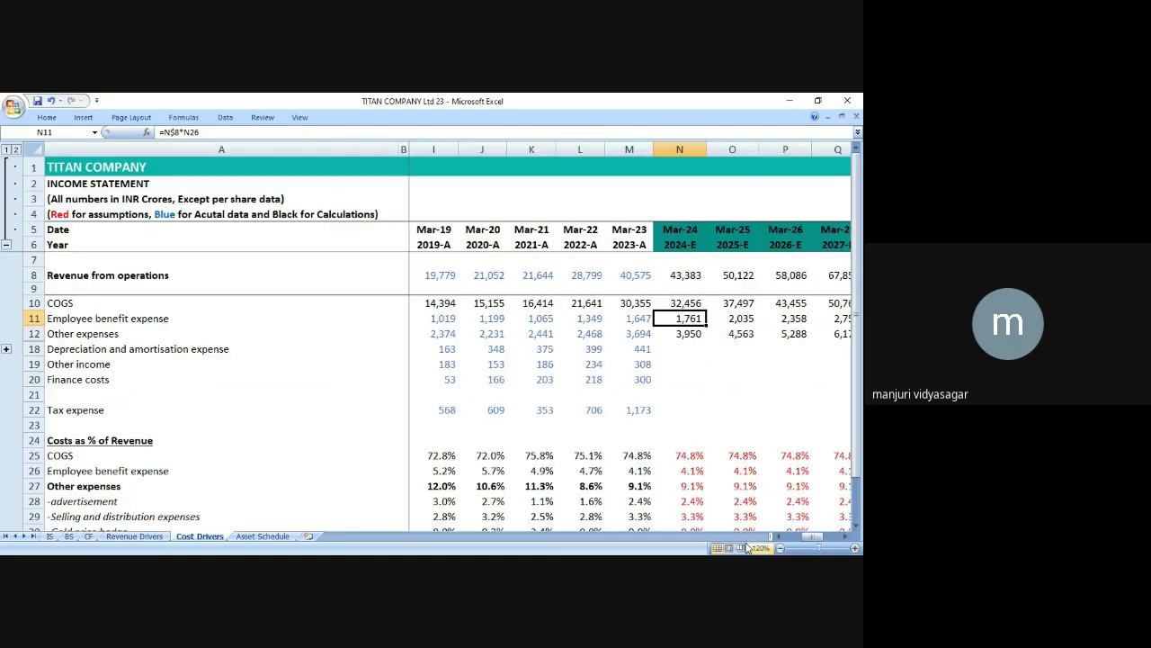
left_click(846, 537)
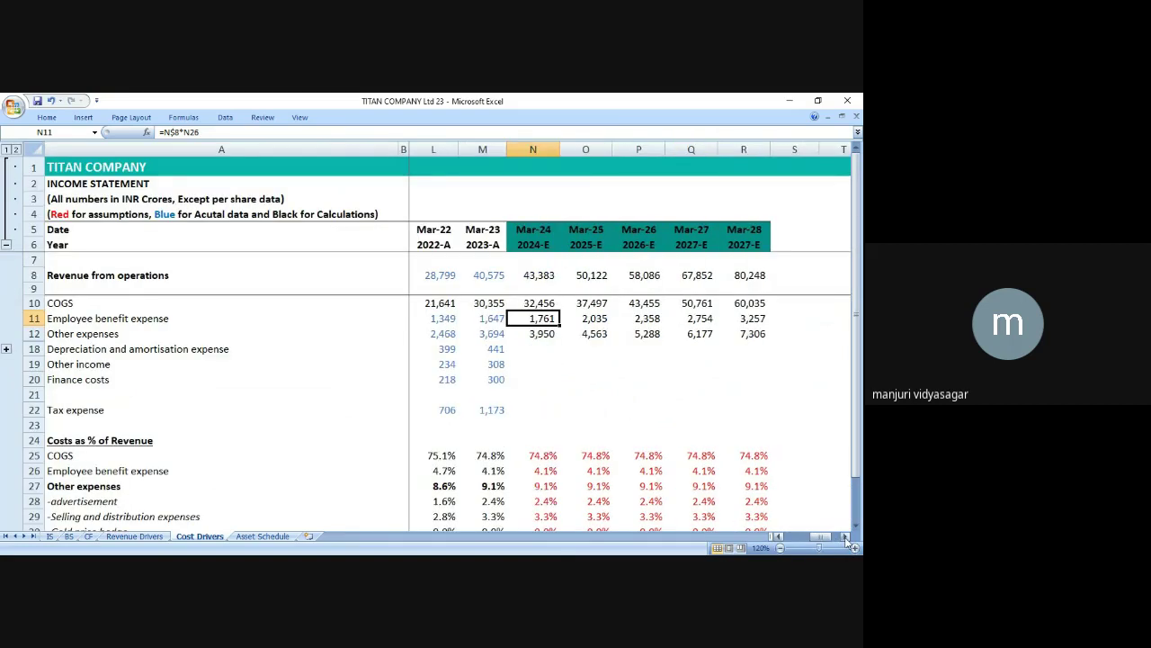
left_click(845, 537)
scroll(711, 430, "down", 1)
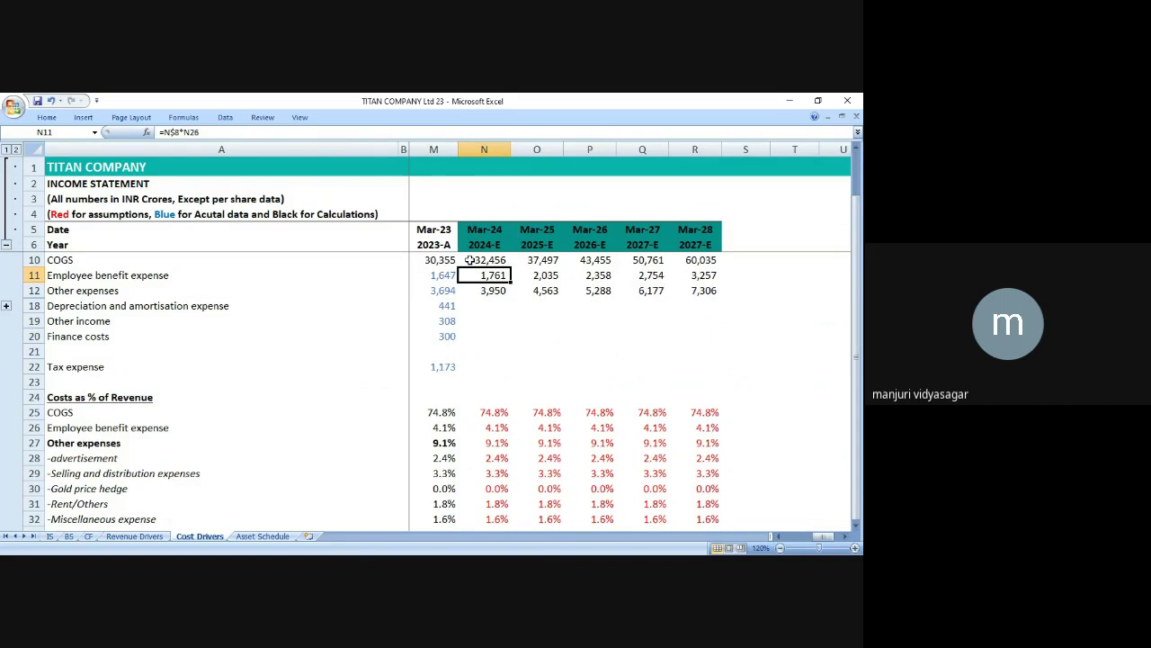
key("F2")
scroll(569, 424, "up", 1)
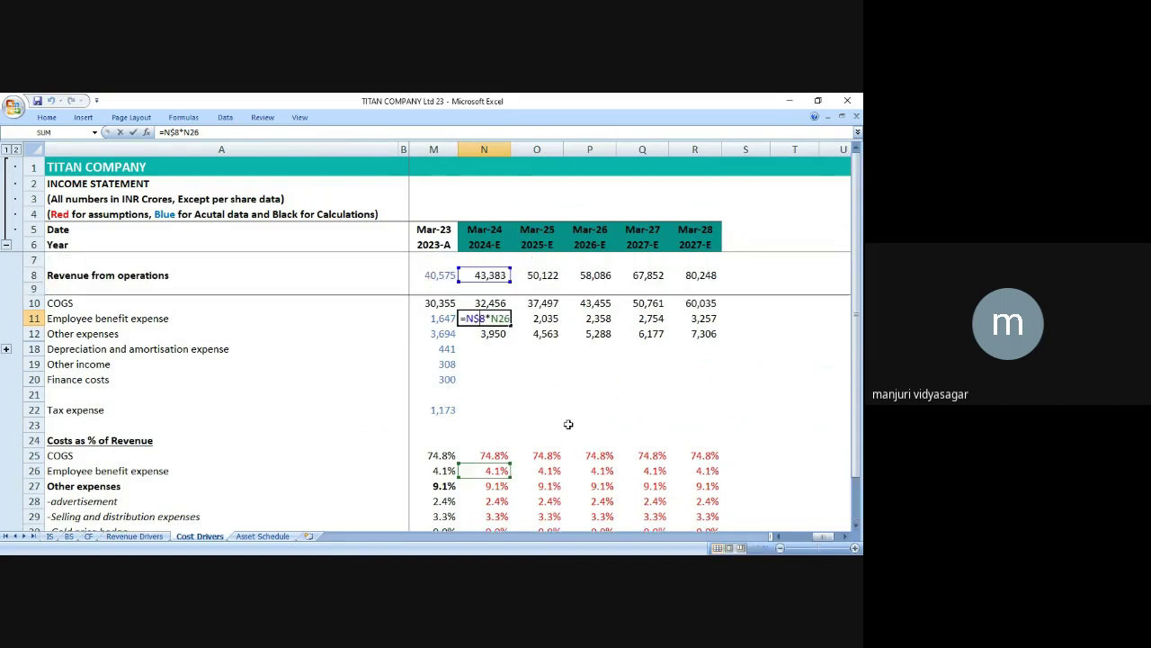
key("Escape")
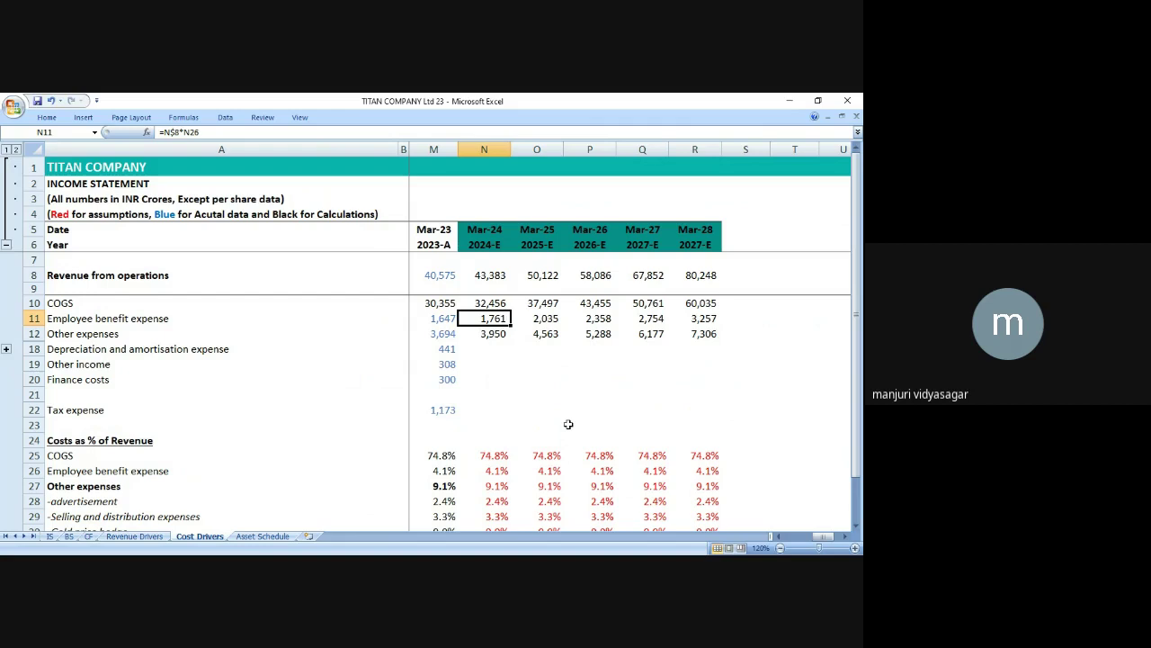
Compare the Mar-24 and Mar-25 employee benefit expense formulas on Cost Drivers, examining how their revenue and percentage references shift.
key("Left")
key("Left")
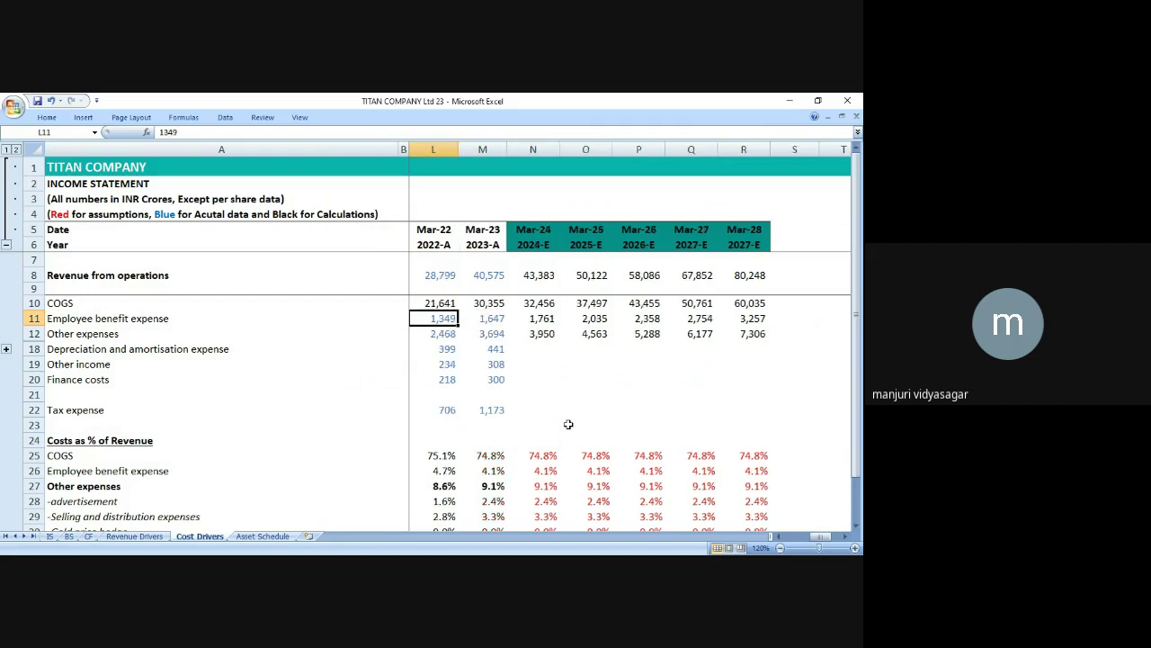
key("Right")
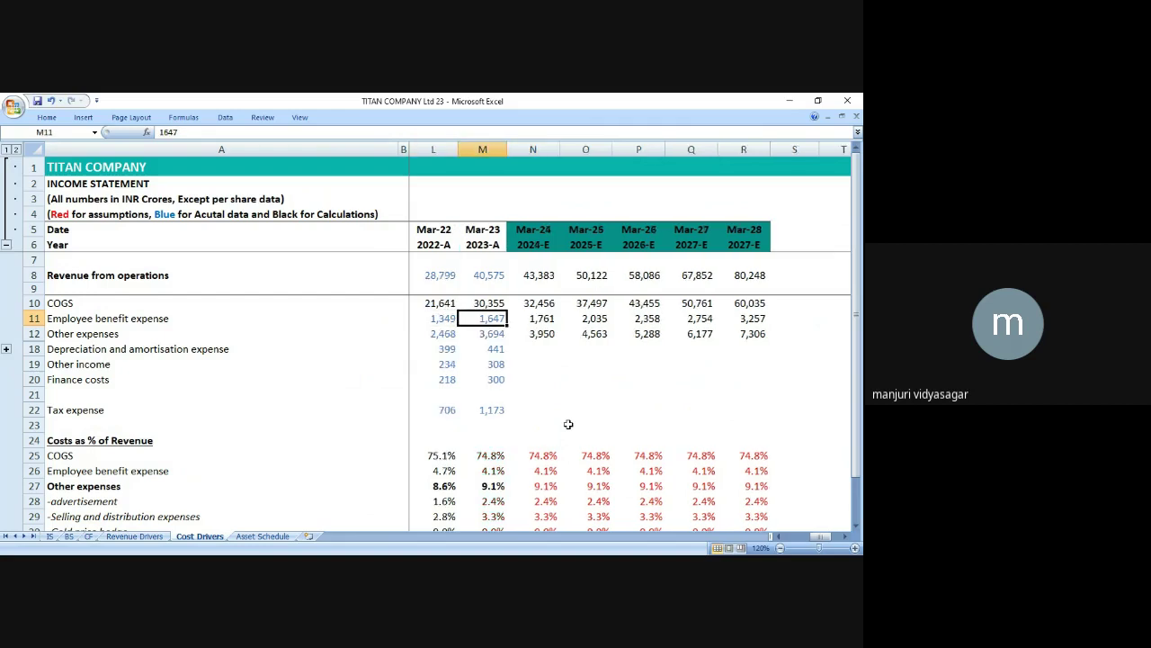
key("Left")
key("Right")
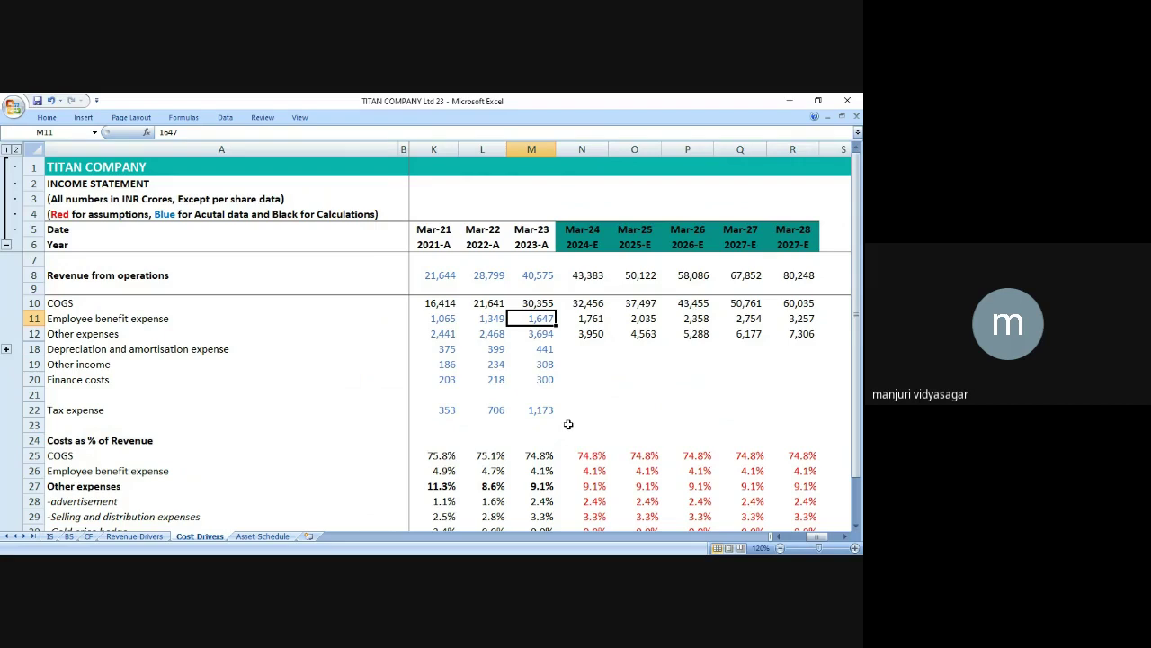
key("Right")
key("Right")
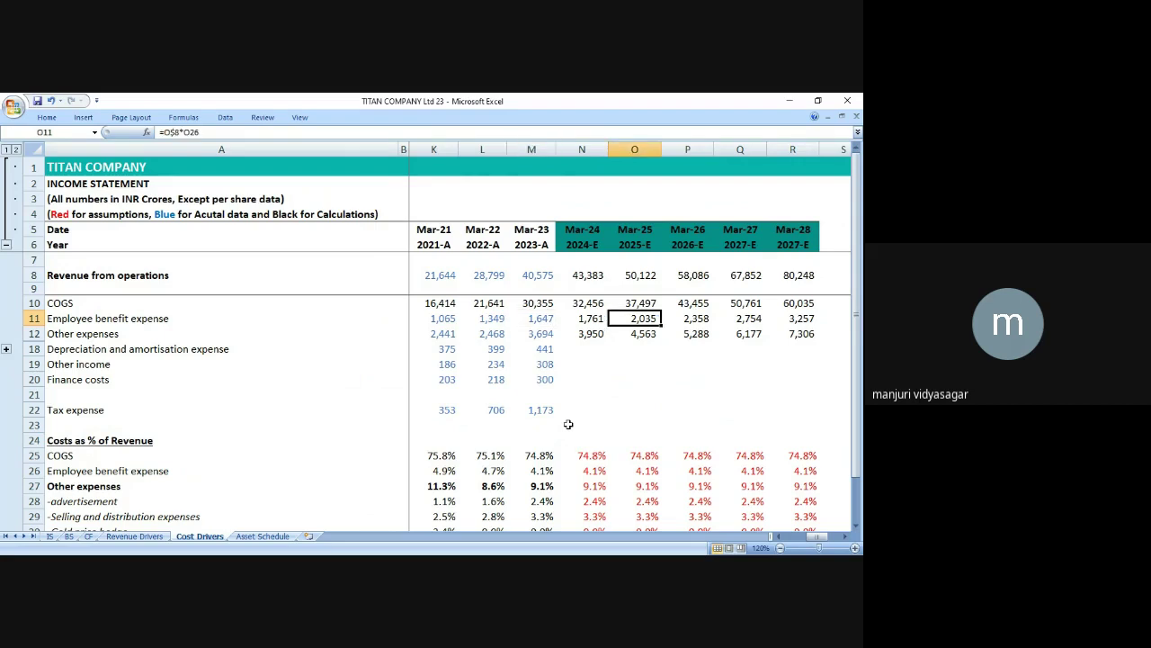
key("Left")
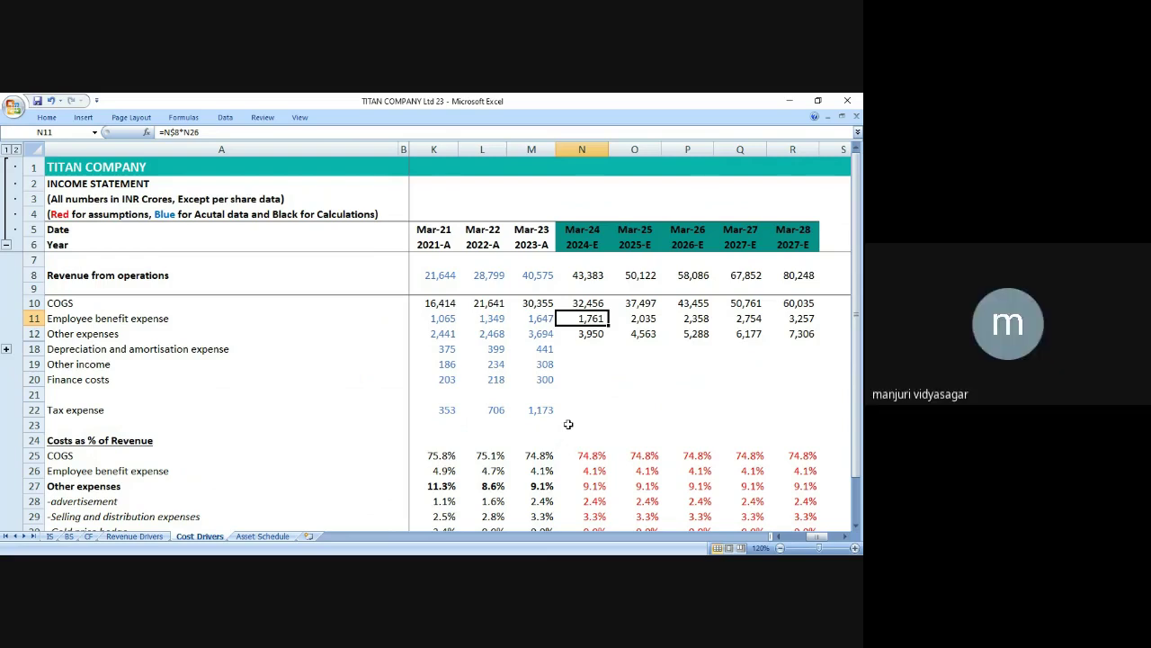
key("Right")
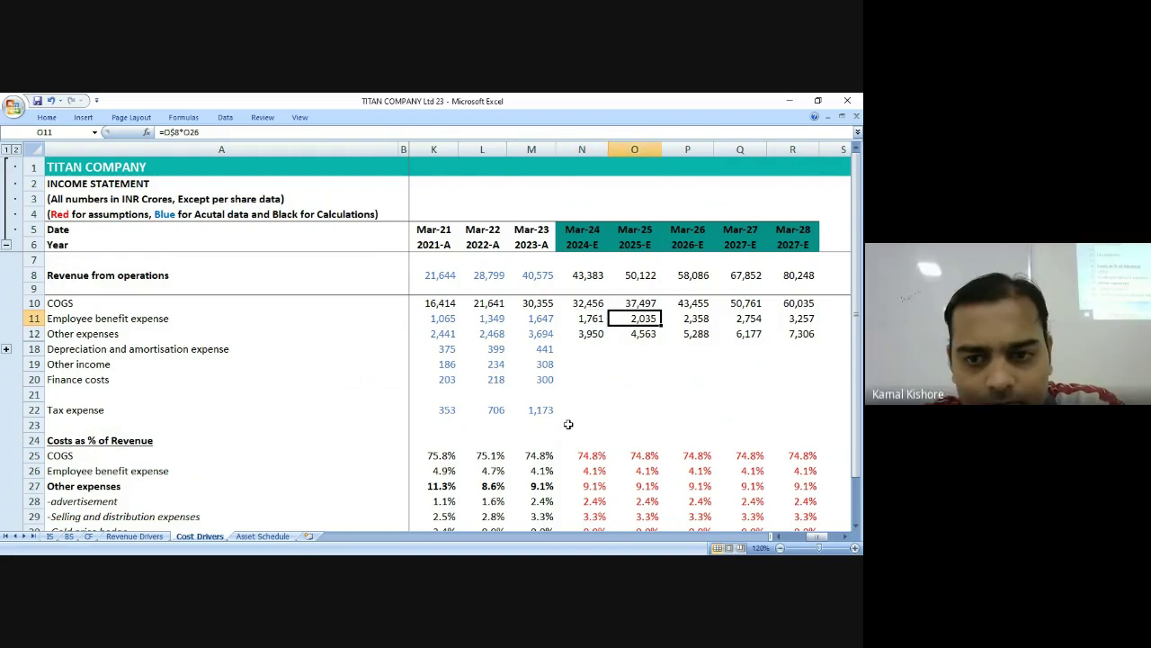
double_click(629, 317)
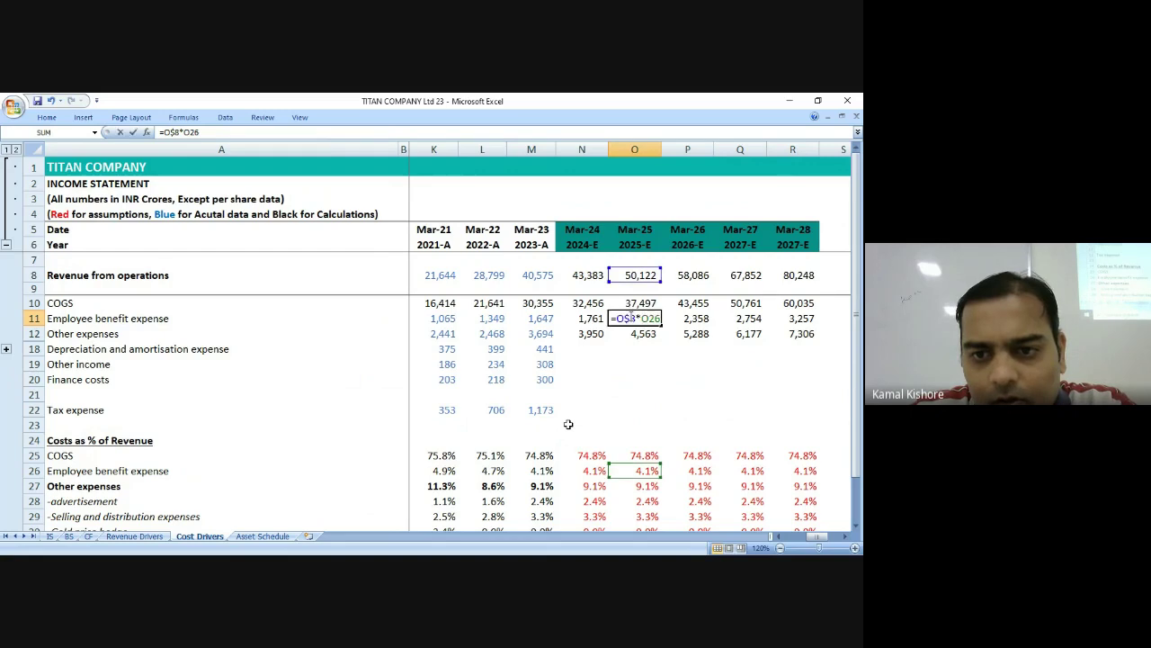
double_click(597, 319)
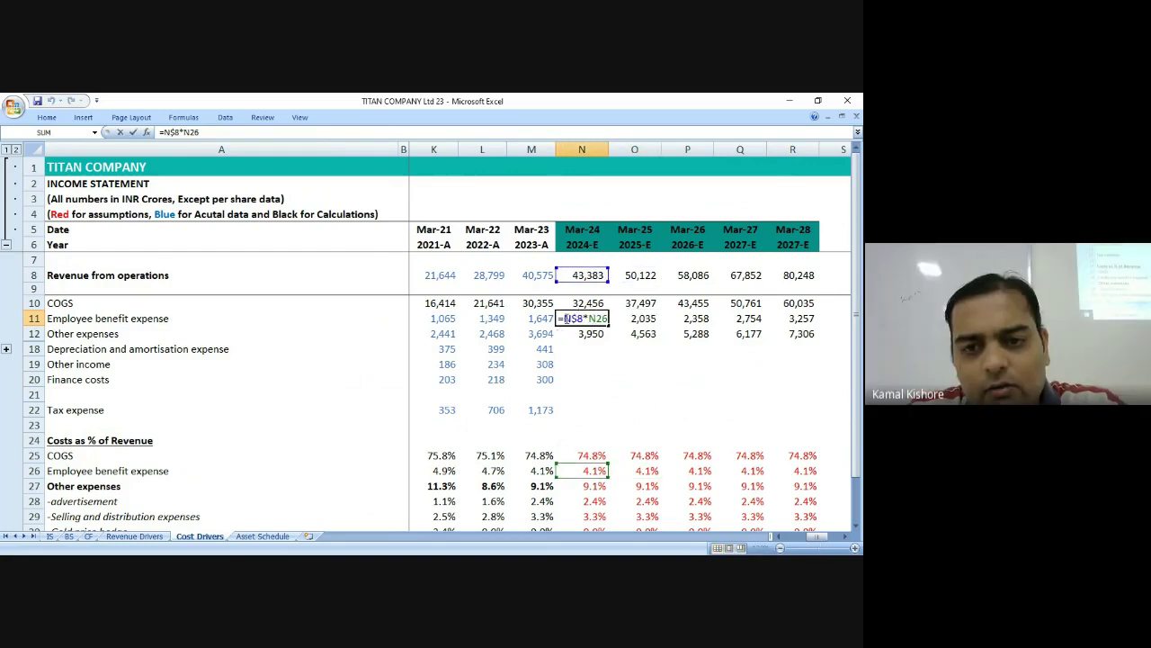
double_click(572, 318)
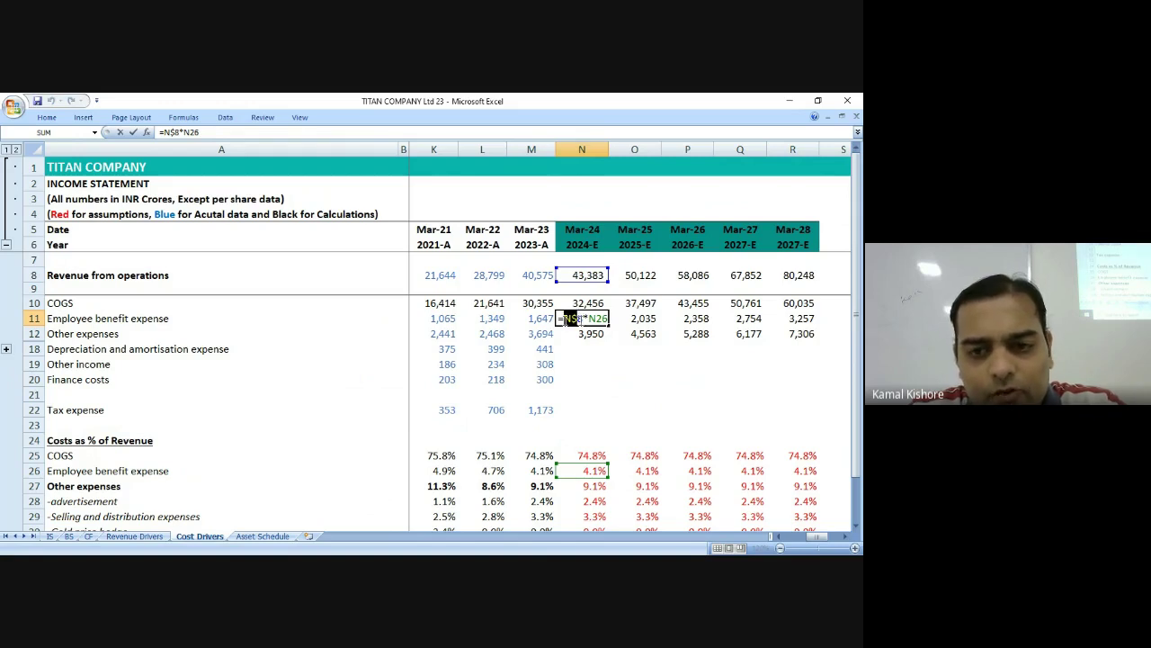
left_click(580, 320)
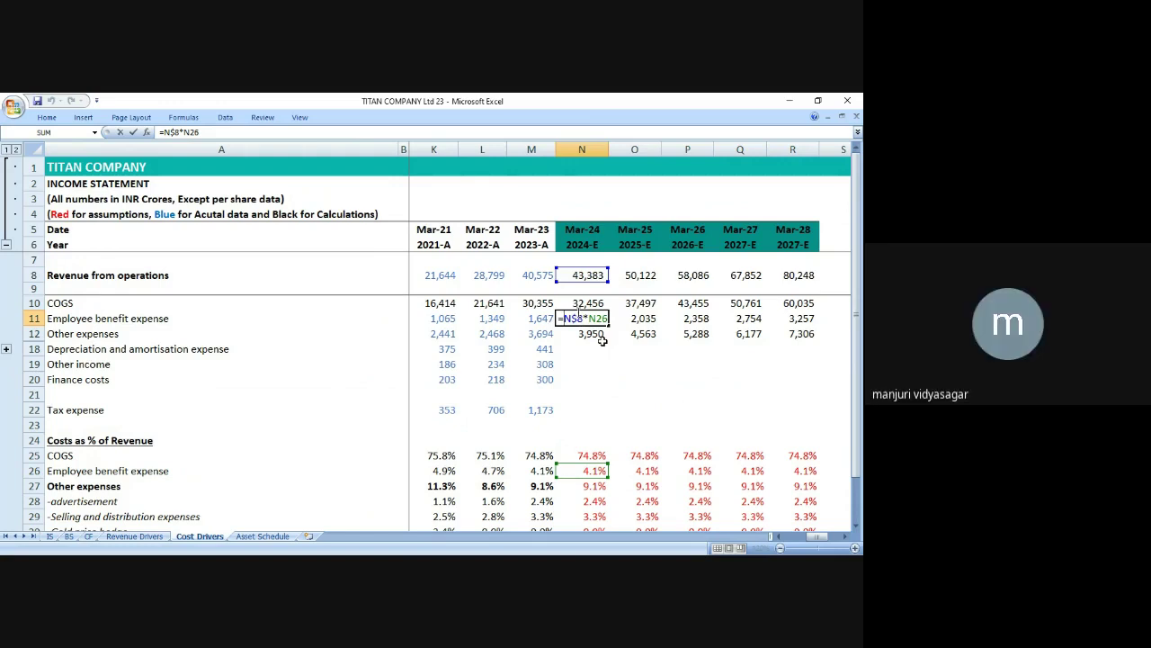
key("ctrl+Return")
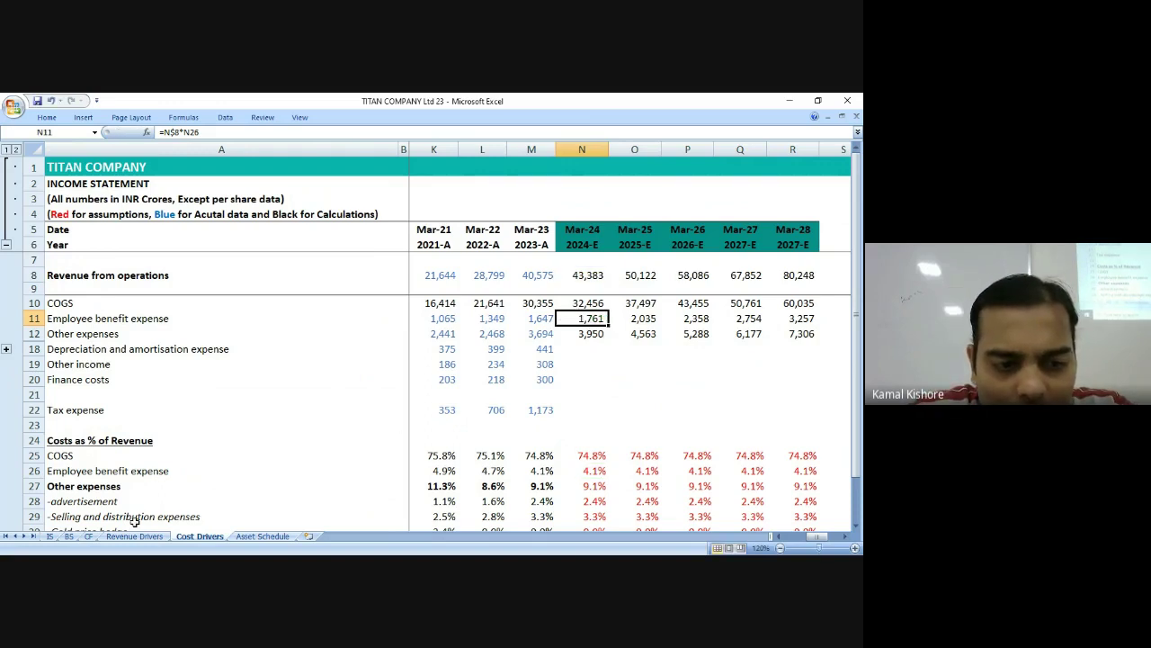
Fill the Mar-24 employee benefit expense formula on Cost Drivers across to Mar-28 and check the Mar-25 formula's references.
left_click(50, 536)
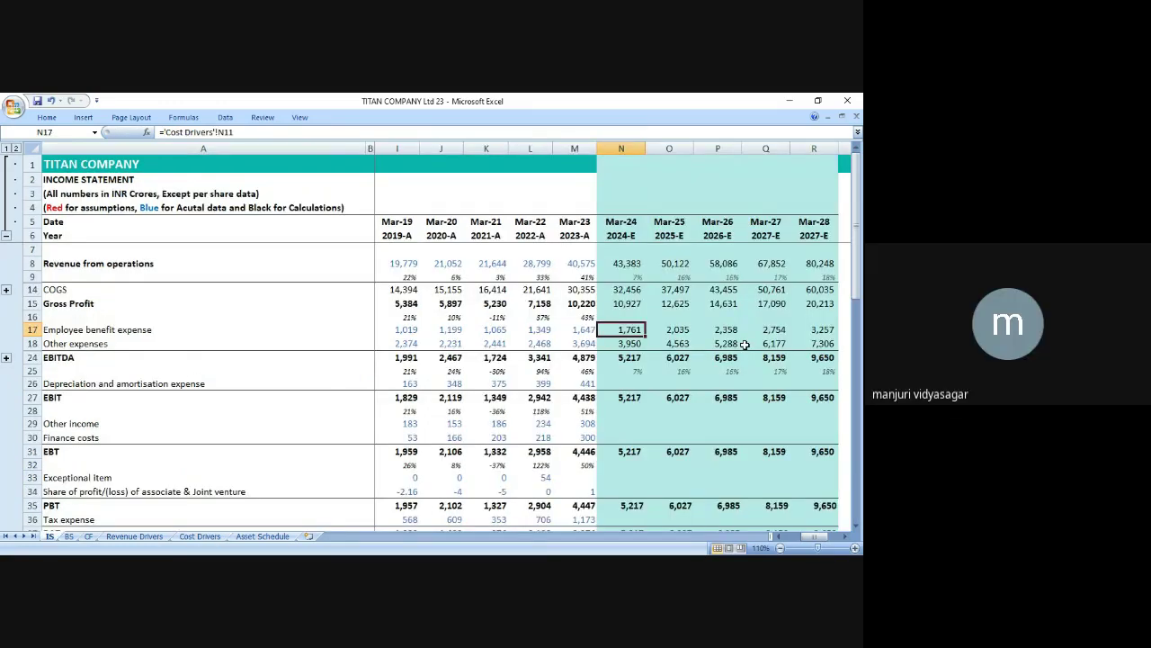
left_click(206, 537)
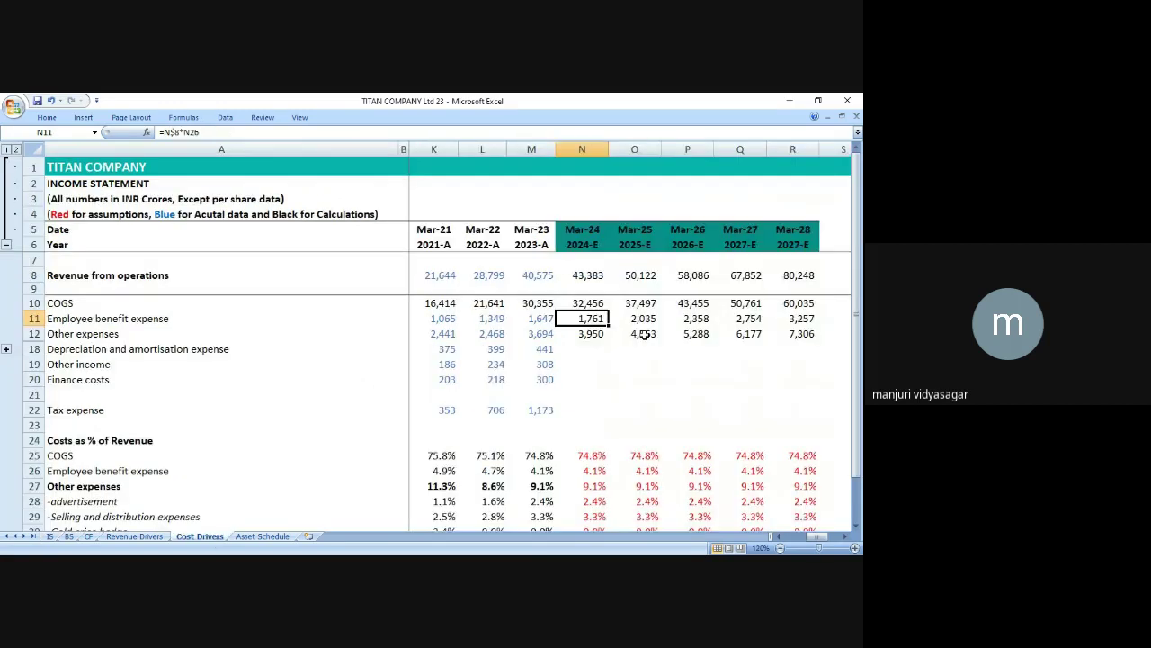
left_click(614, 322)
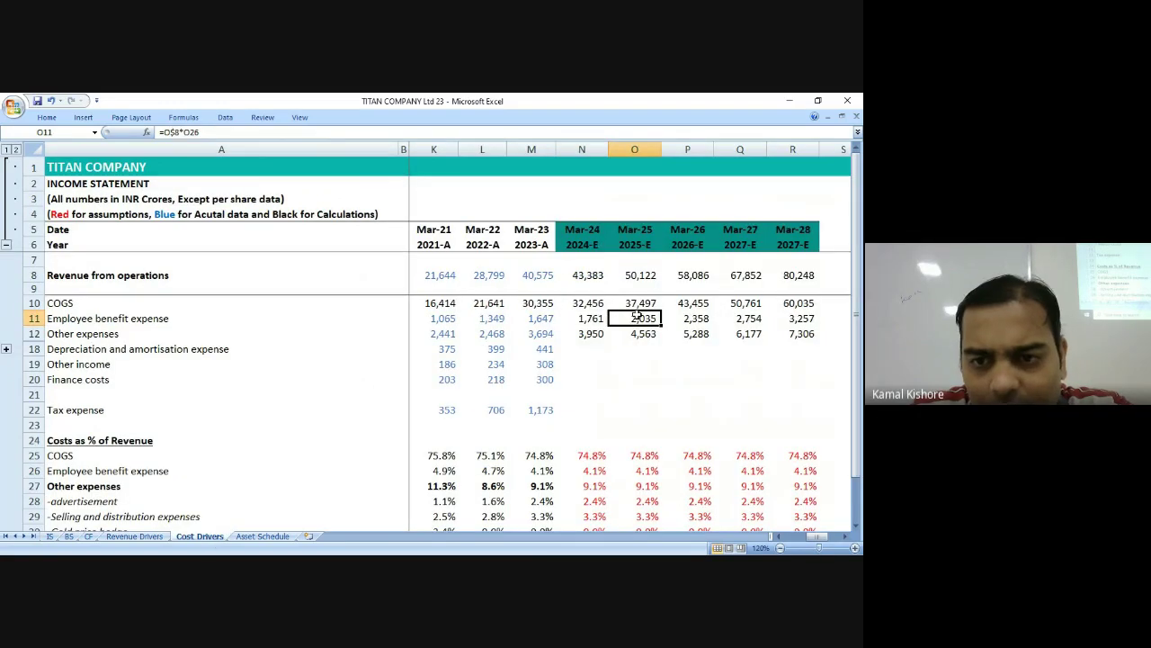
double_click(633, 318)
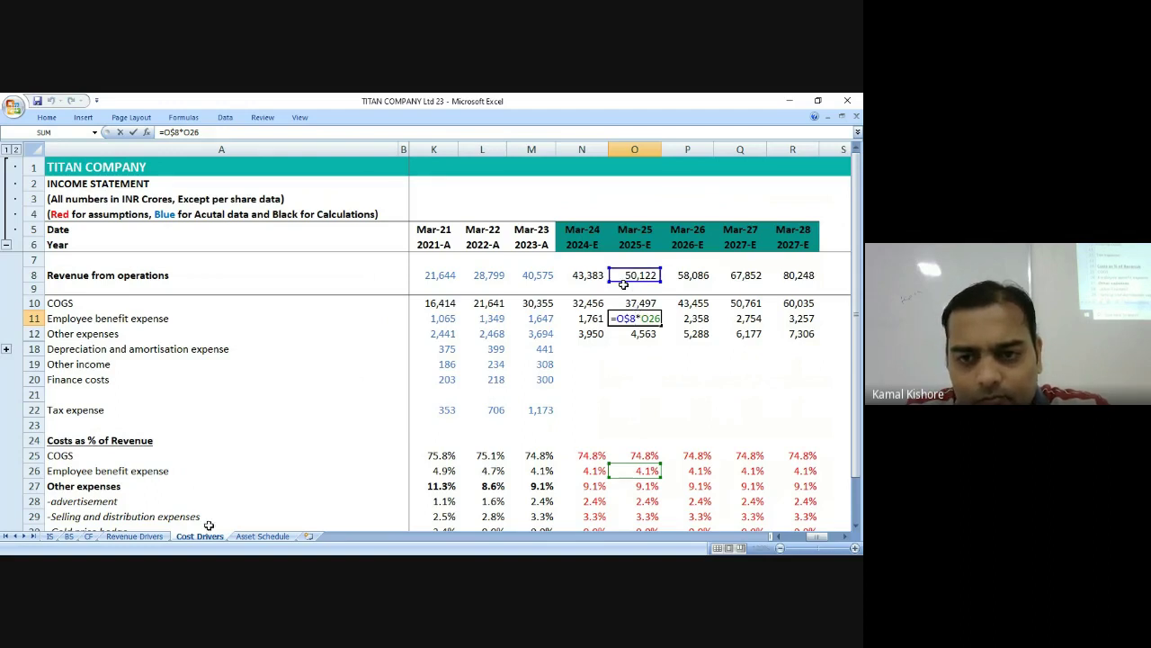
key("Escape")
key("Left")
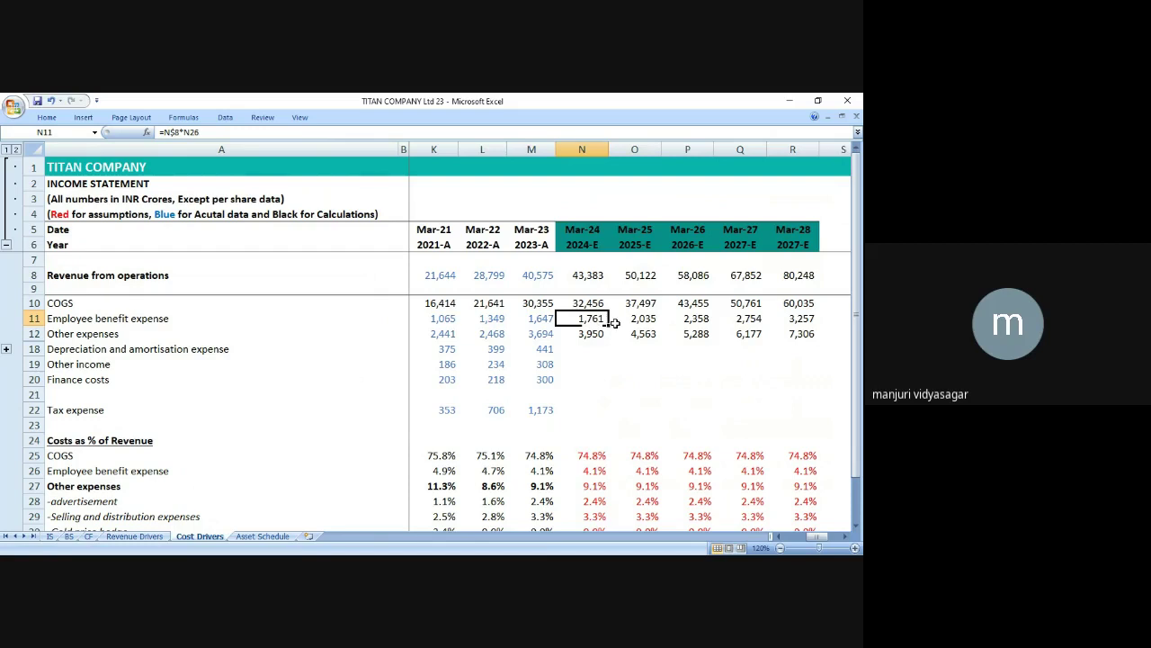
left_click_drag(611, 323, 792, 323)
left_click(644, 322)
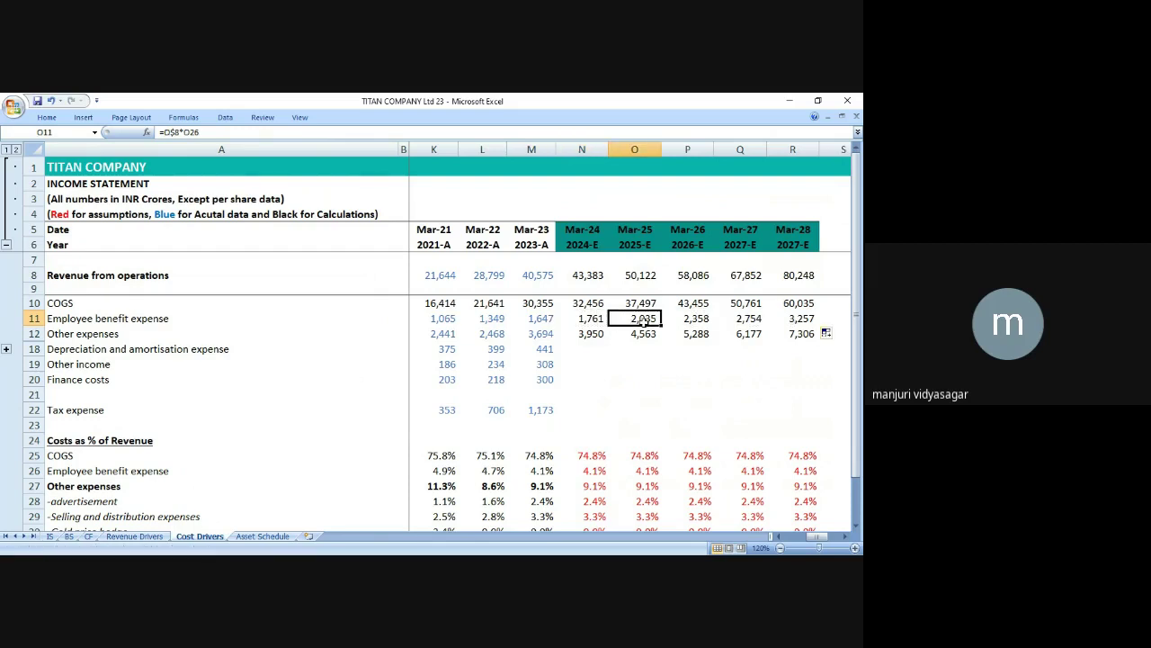
double_click(645, 321)
key("Escape")
Narrow the line-item label column A on the income statement sheet and return to the Cost Drivers sheet.
left_click(51, 537)
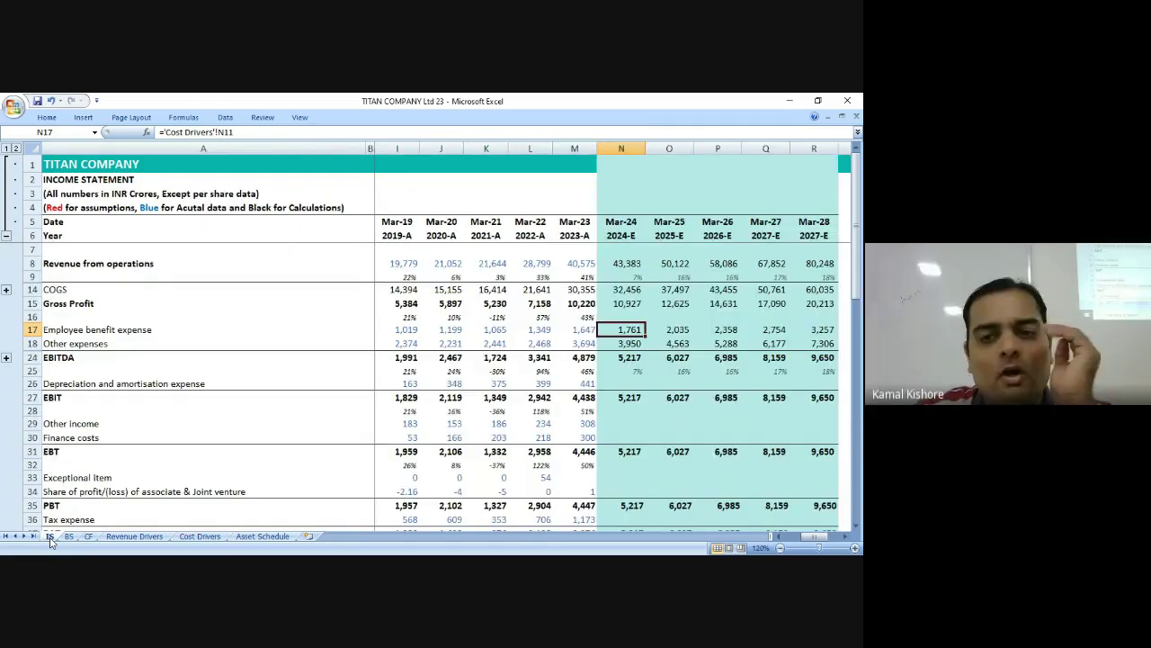
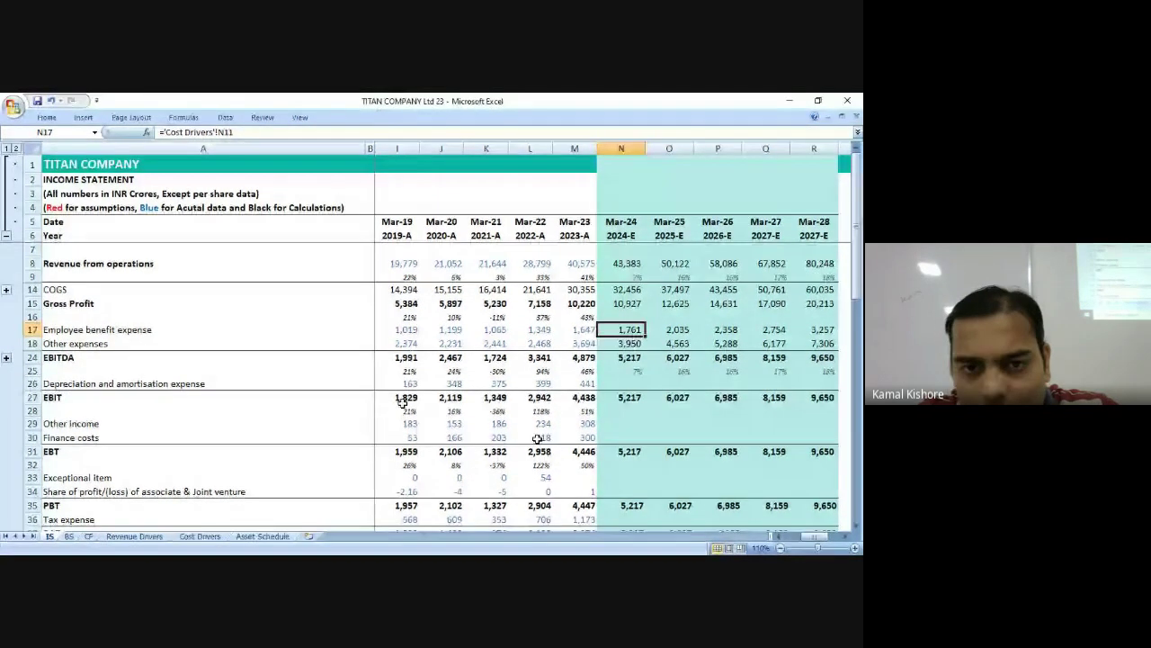
key("alt+Tab")
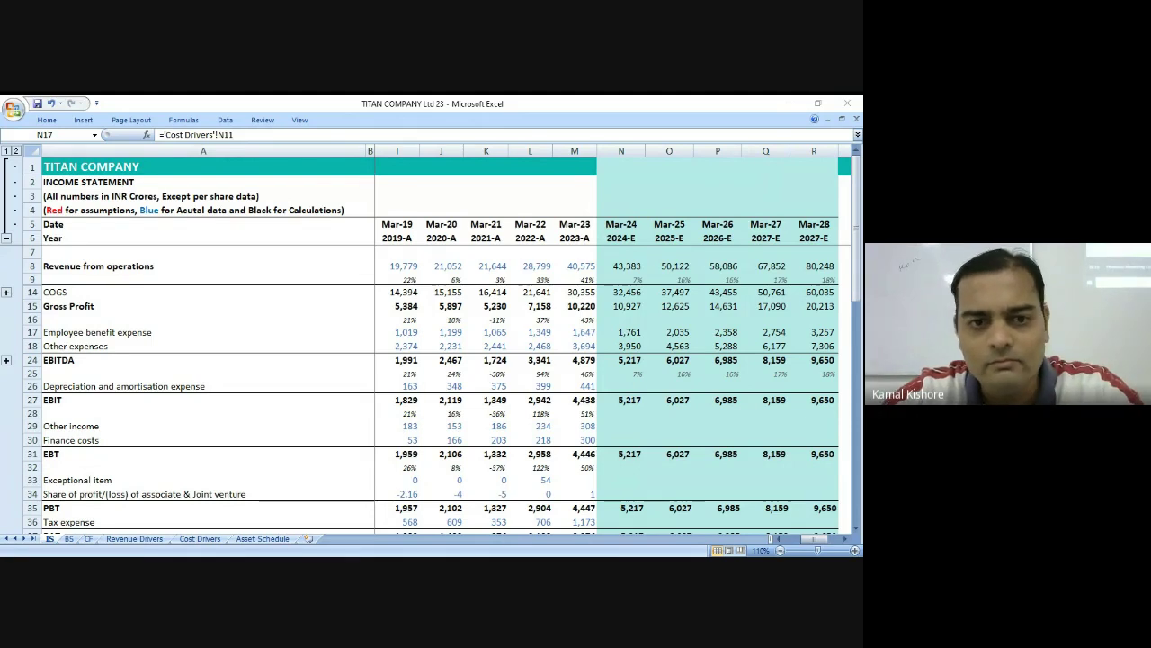
key("alt+Tab")
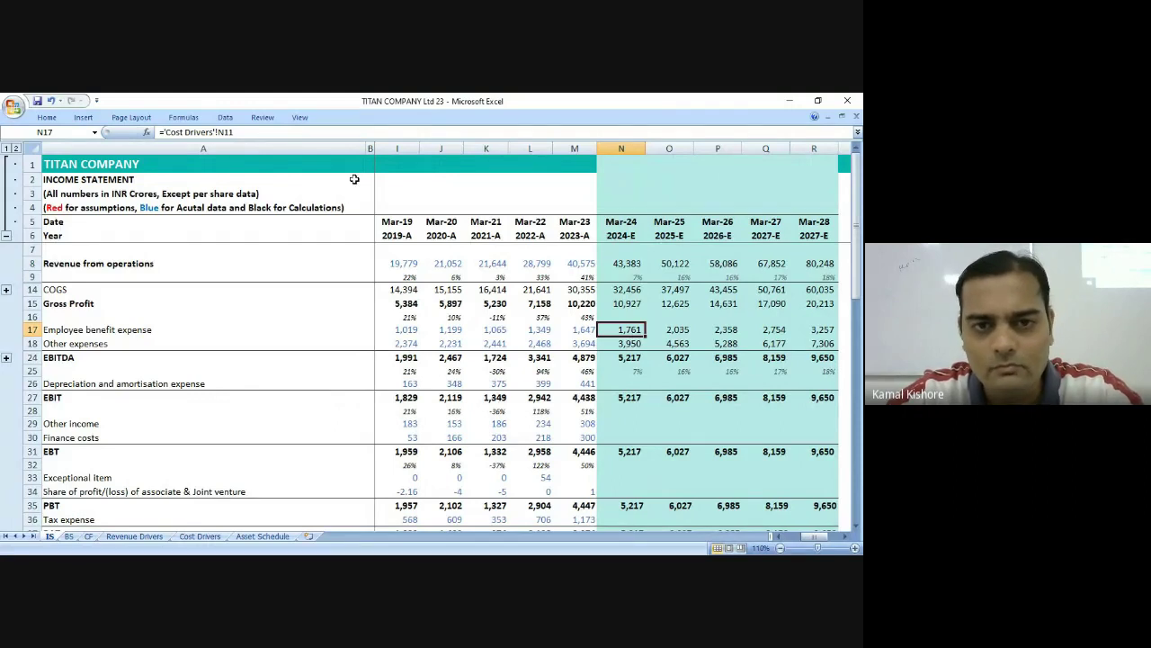
left_click_drag(365, 149, 297, 166)
scroll(481, 428, "down", 1)
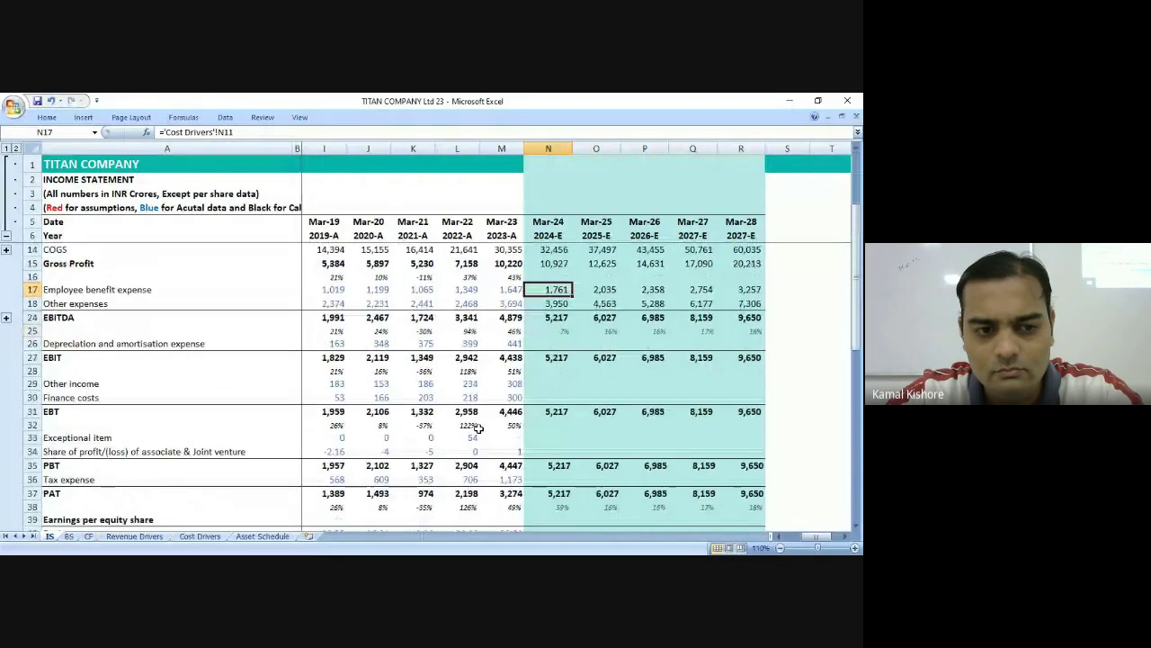
scroll(482, 429, "up", 1)
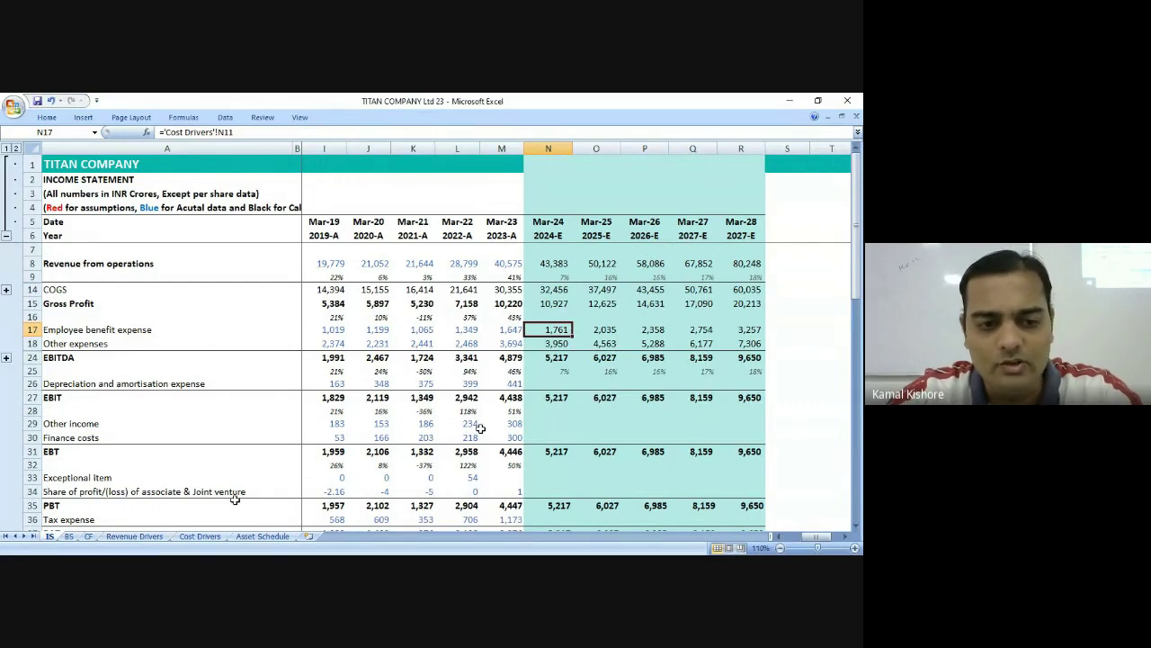
left_click(211, 537)
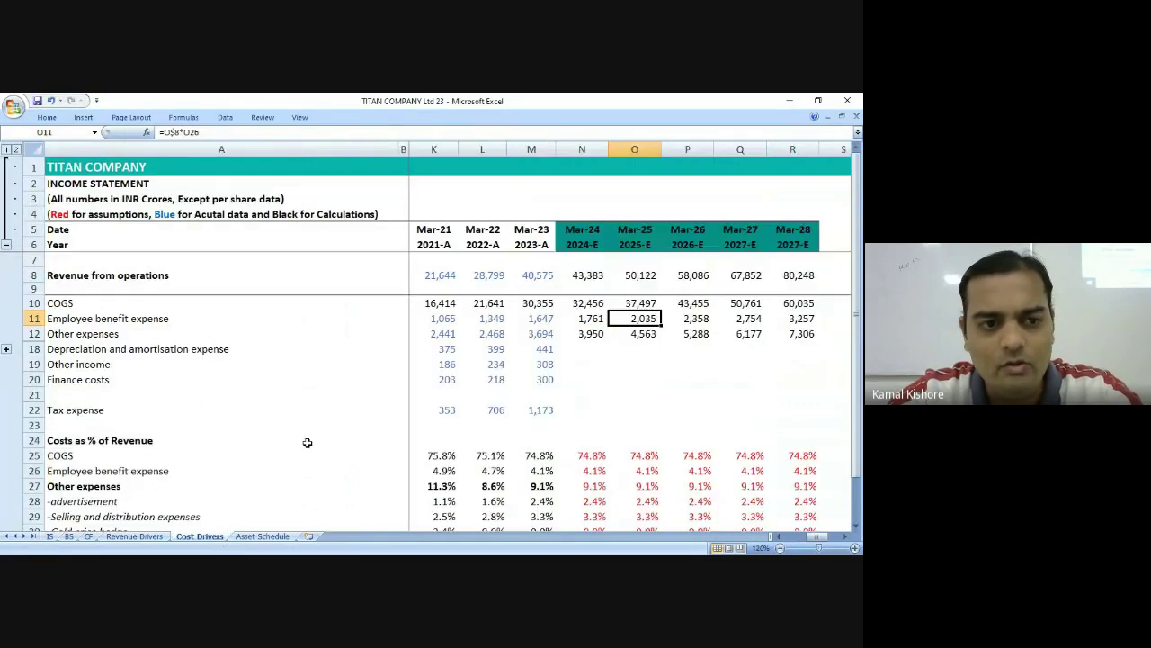
Switch to the Asset Schedule sheet and examine the depreciation and amortization row from Mar-13 through to the Mar-24 forecast column.
left_click(151, 347)
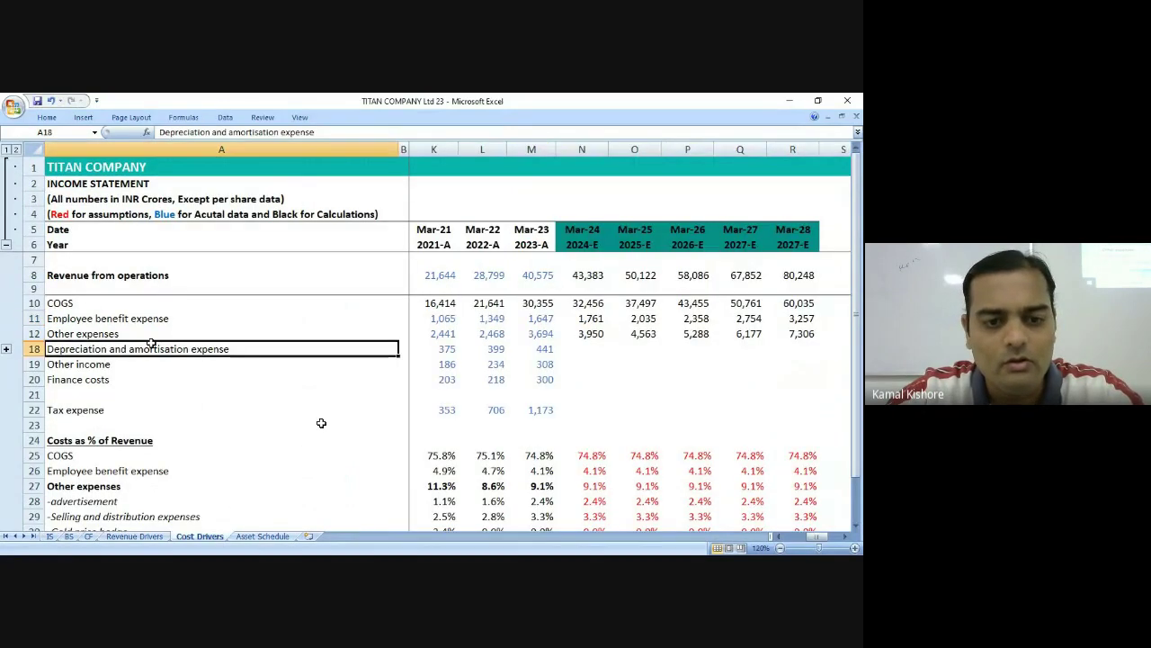
left_click(263, 537)
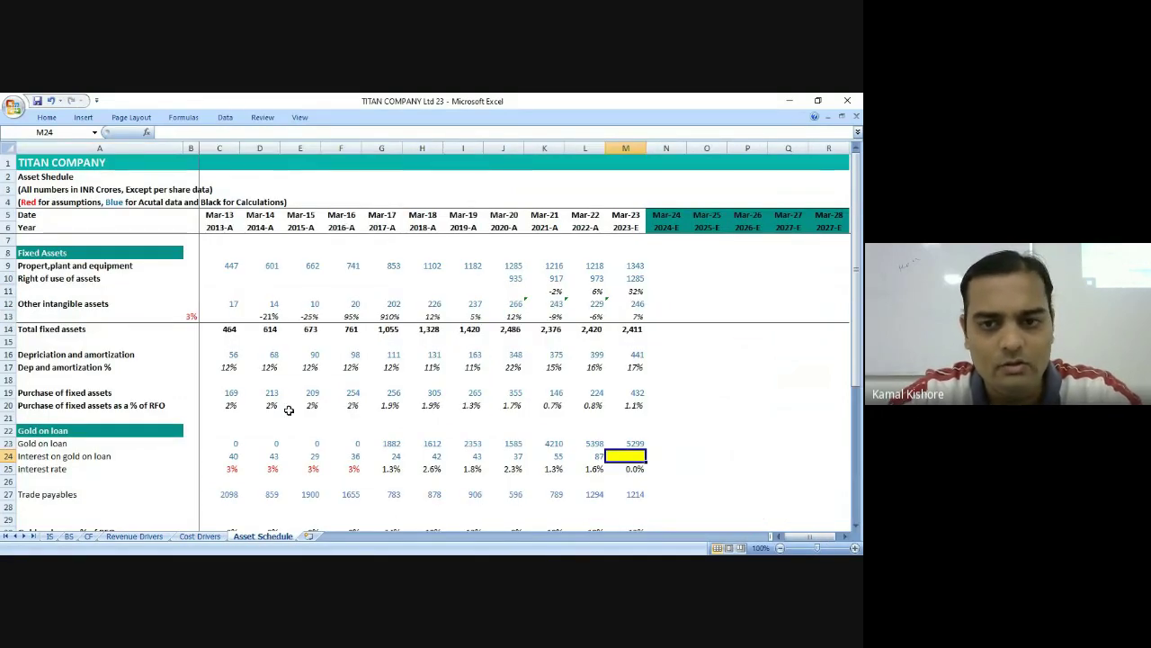
left_click(423, 354)
key("ctrl+Left")
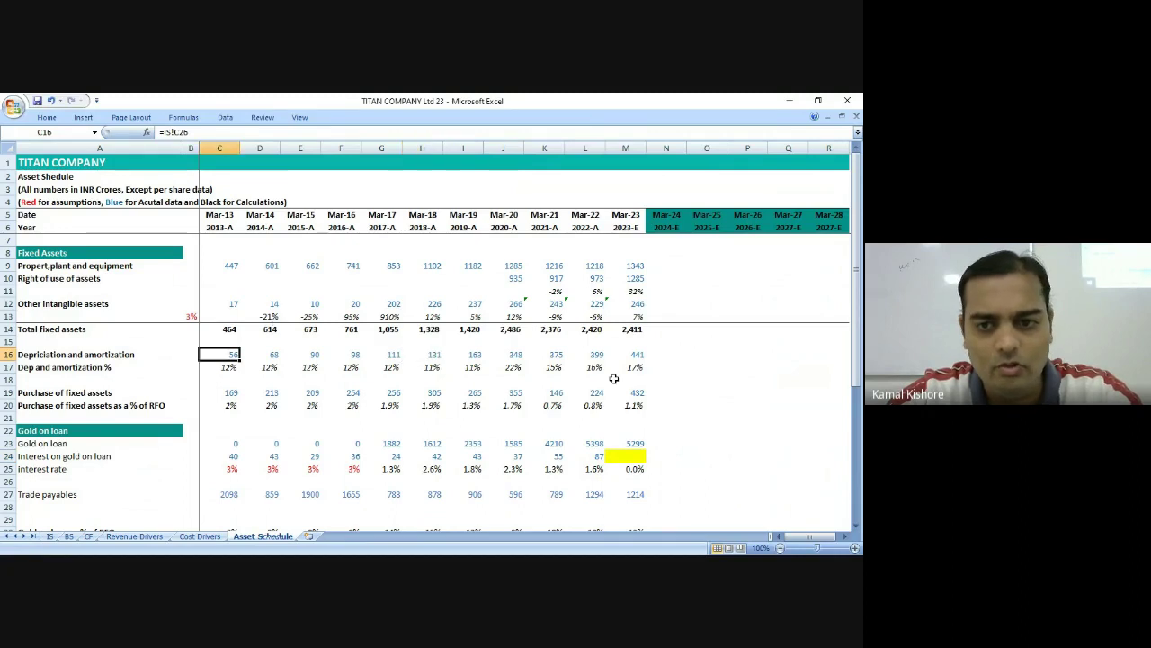
key("Right")
key("Right")
key("Right")
key("Right")
key("Right")
key("Right")
key("Right")
key("Right")
key("Right")
key("Right")
key("Right")
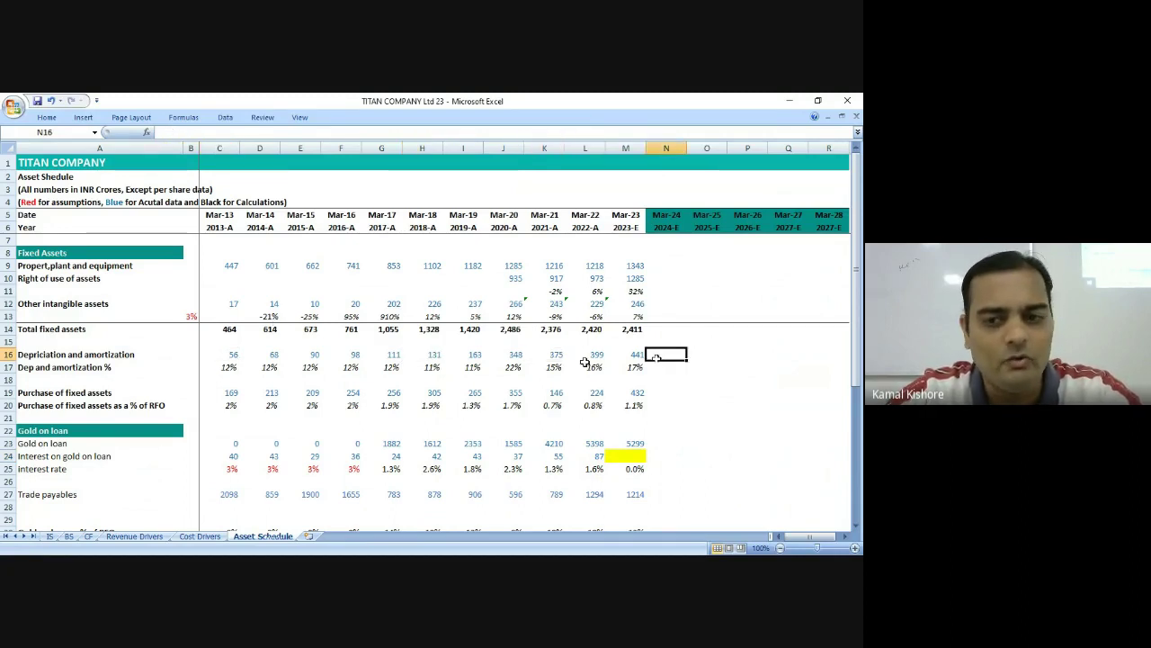
Examine the Mar-23 purchase of fixed assets and the formula for its percentage of RFO, checking which cells they reference.
left_click(634, 390)
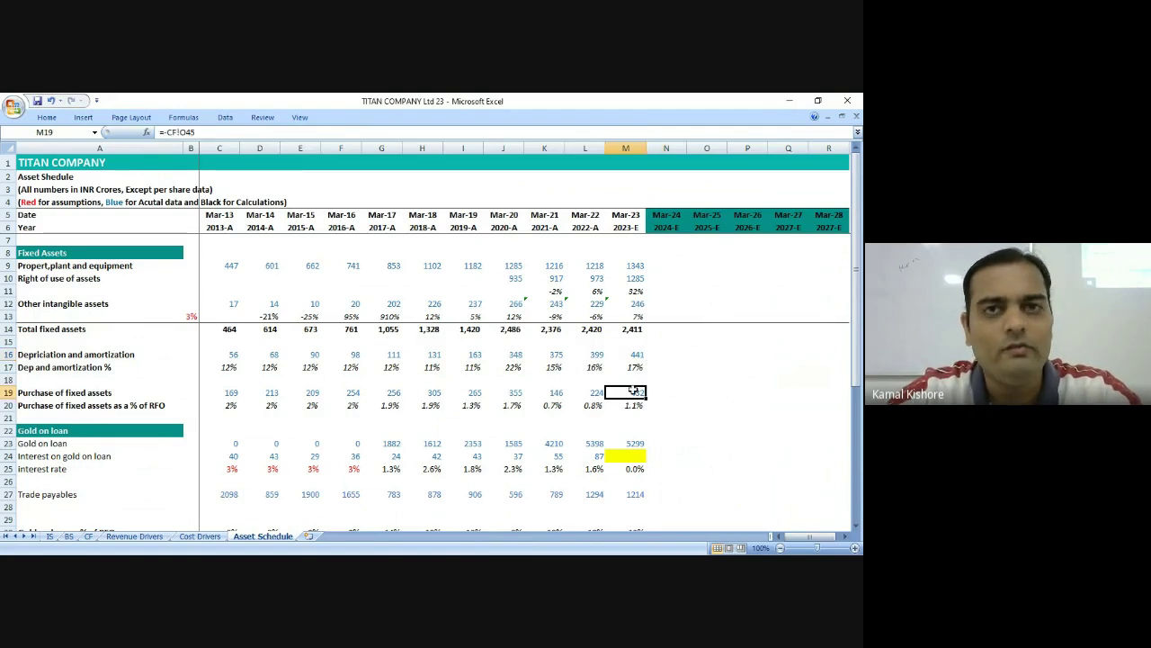
left_click(684, 394)
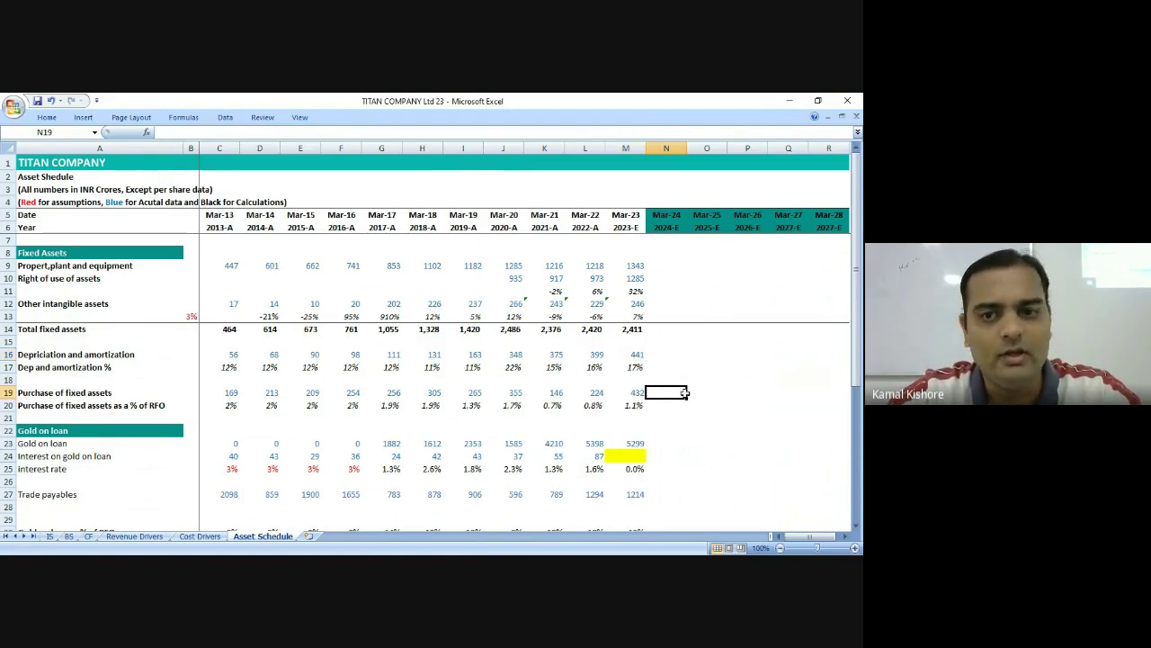
double_click(615, 406)
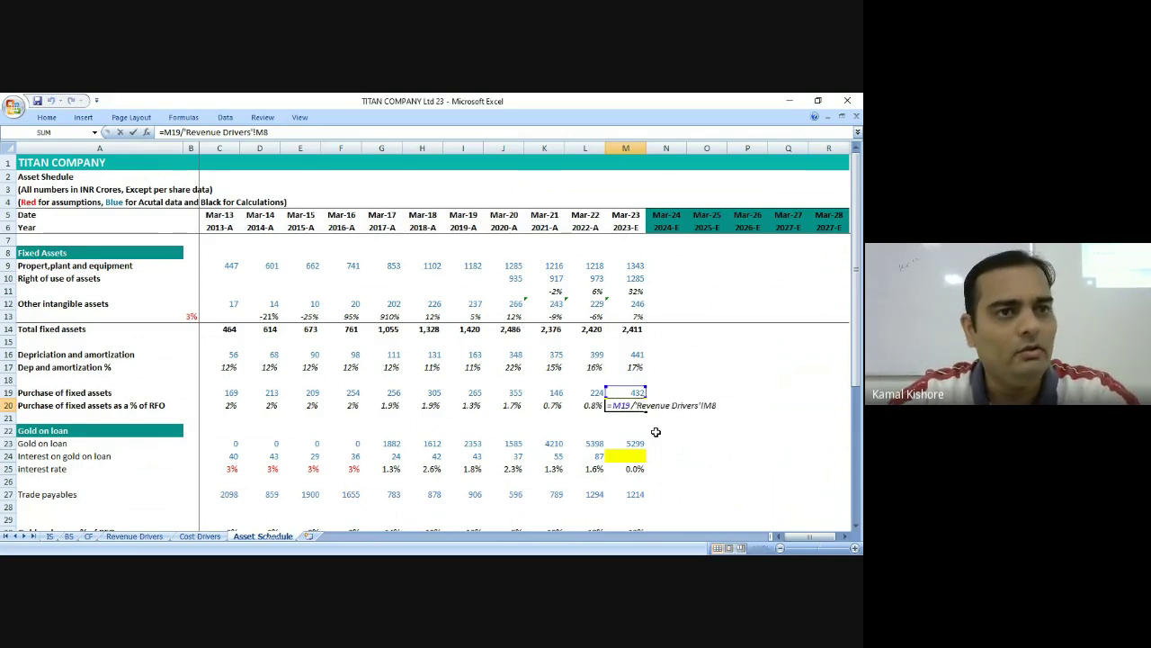
key("ctrl+Return")
key("Right")
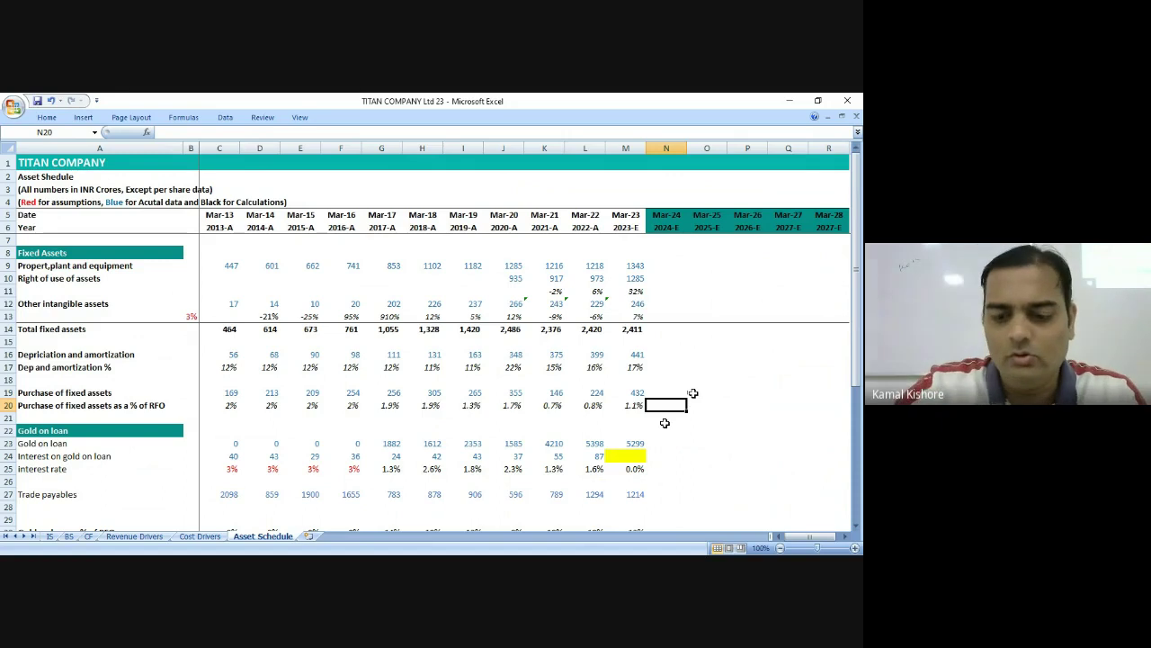
key("Up")
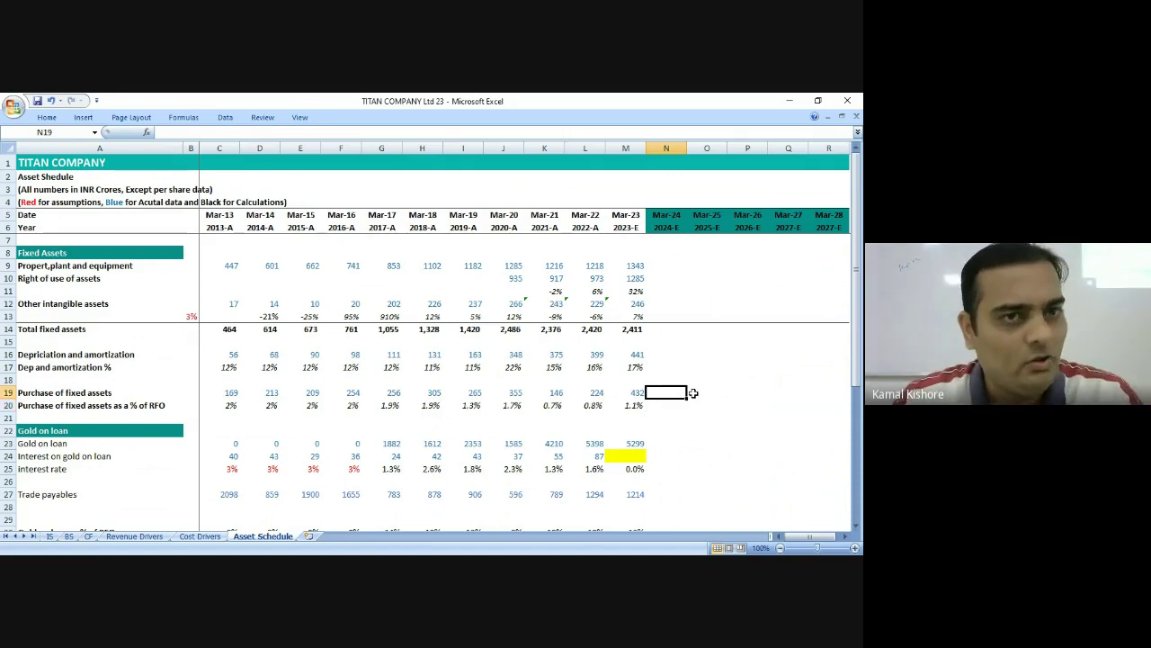
key("Down")
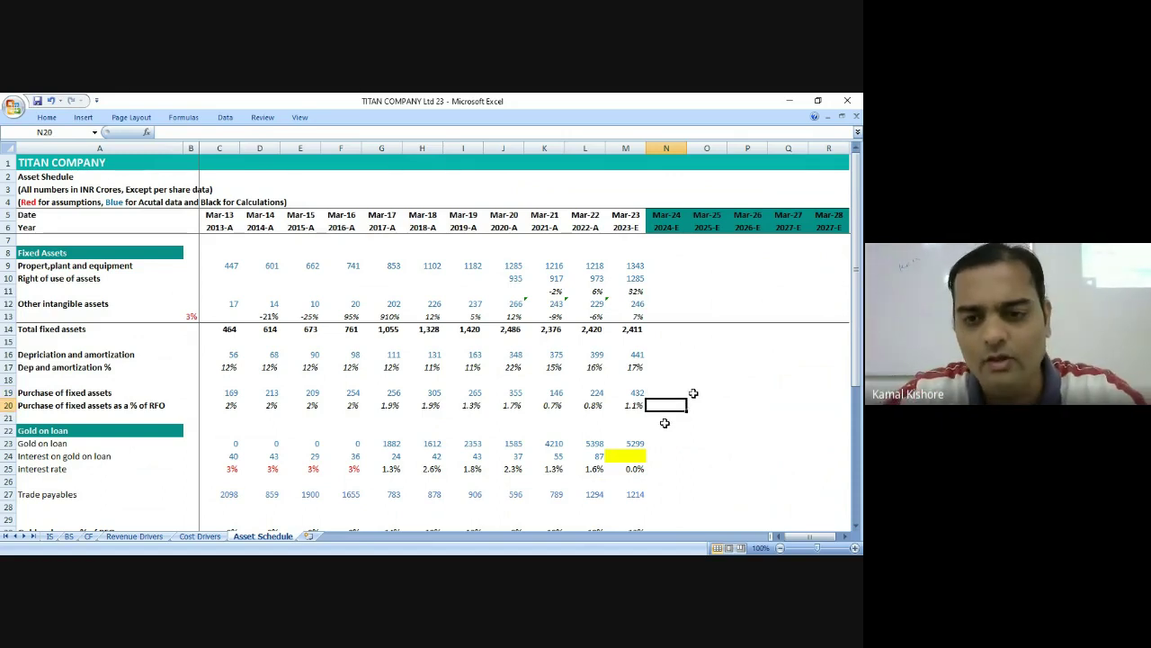
Compare the purchase of fixed assets as a % of RFO across Mar-20 to Mar-23 as a basis for the Mar-24 assumption.
key("Left")
key("shift+Left")
key("shift+Left")
key("shift+Left")
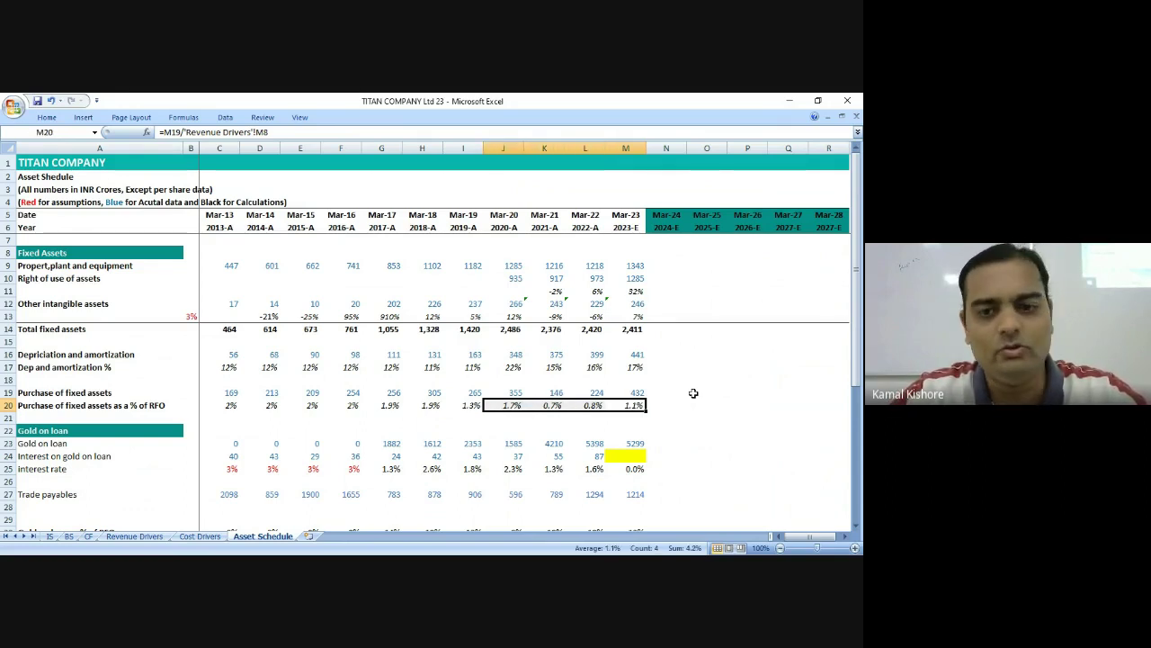
key("shift+Right")
key("shift+Right")
key("shift+Right")
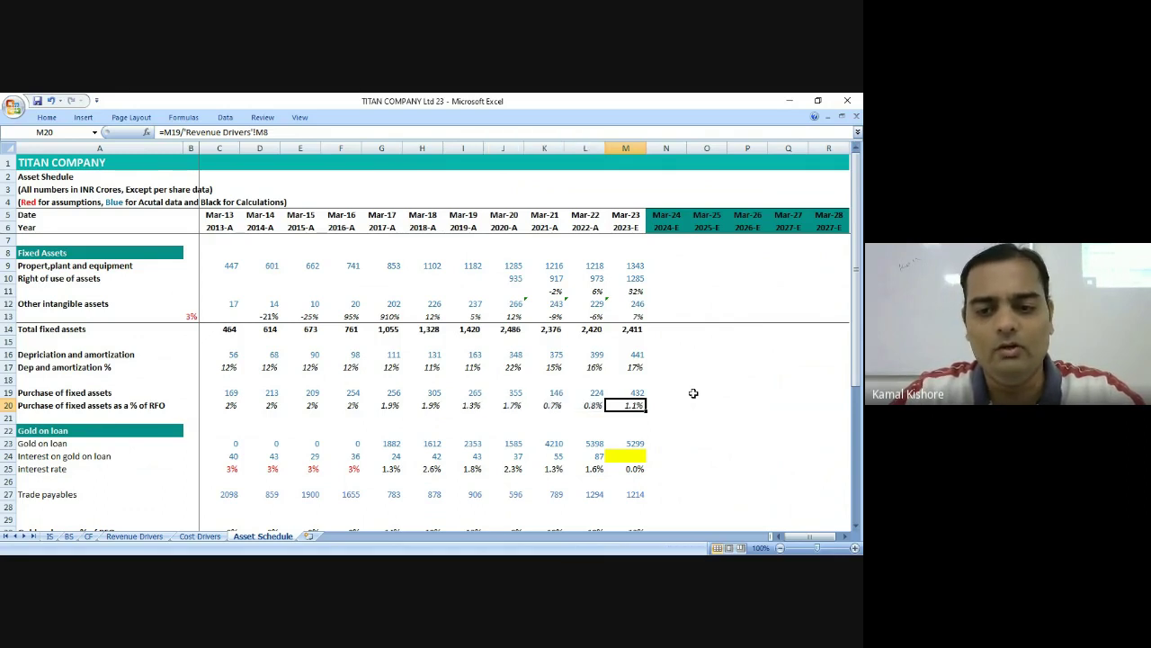
key("Right")
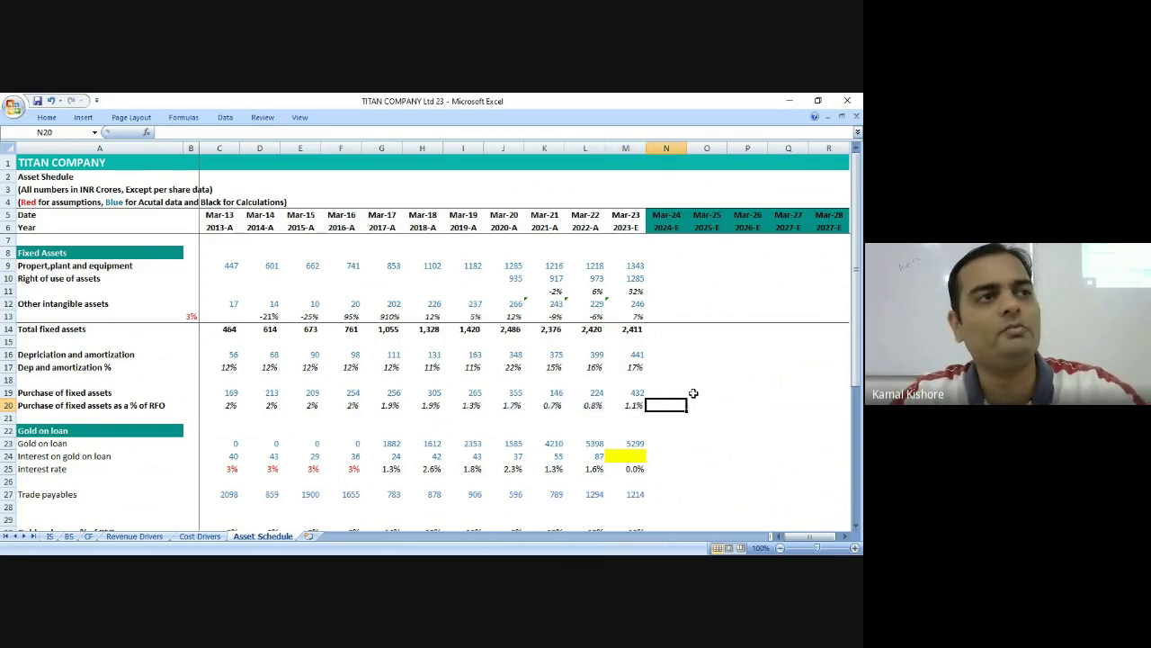
key("Left")
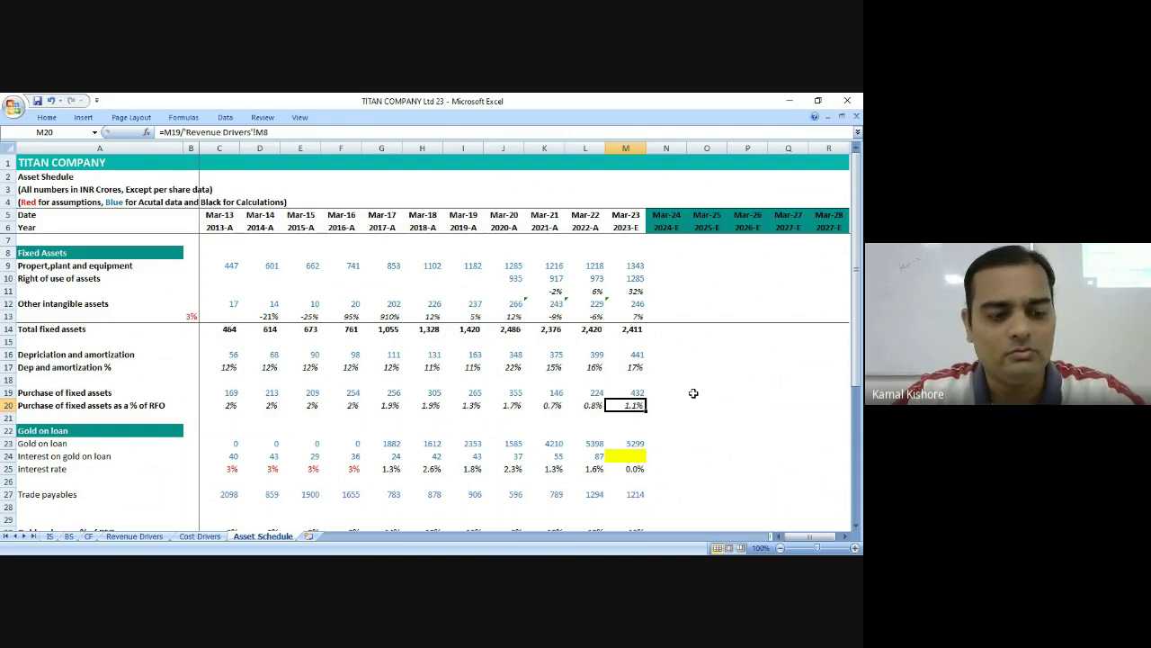
key("shift+Left")
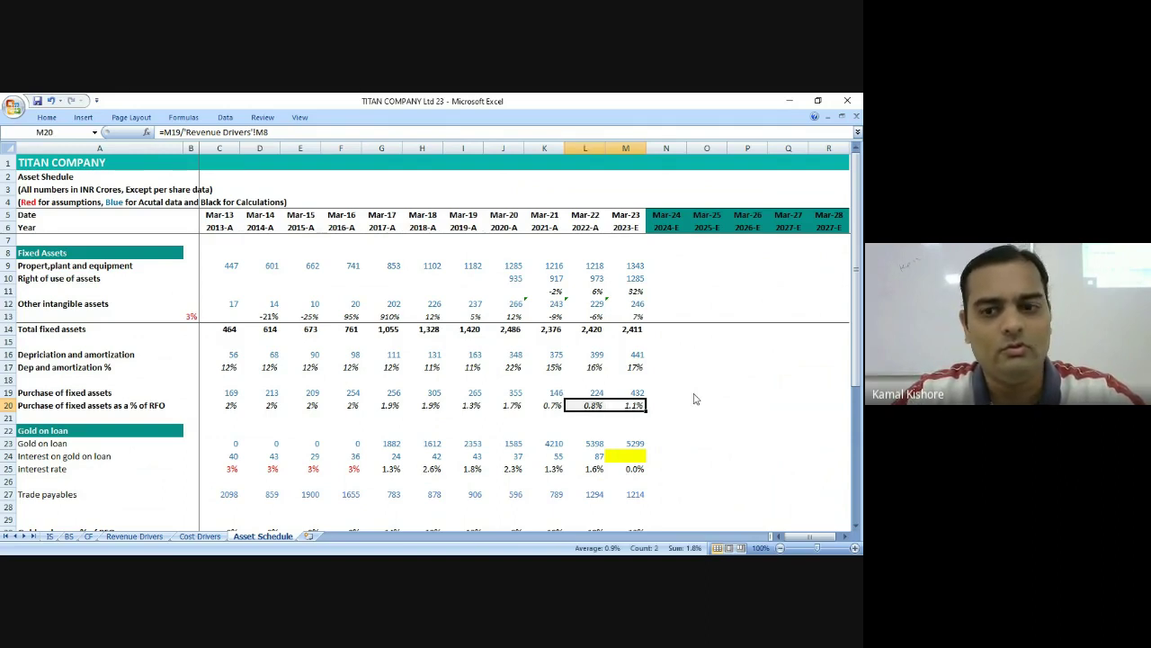
key("Right")
key("Left")
key("Right")
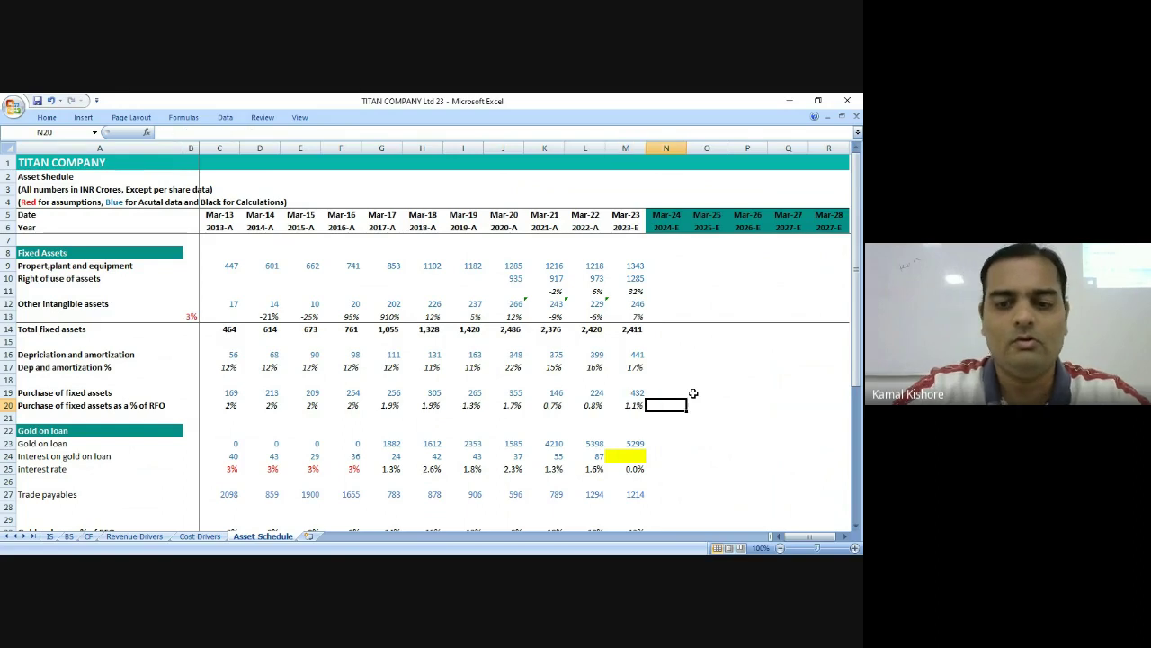
Set the Mar-24 purchase of fixed assets as a % of RFO equal to Mar-23 with =M20, displayed to one decimal place.
type("=")
key("Left")
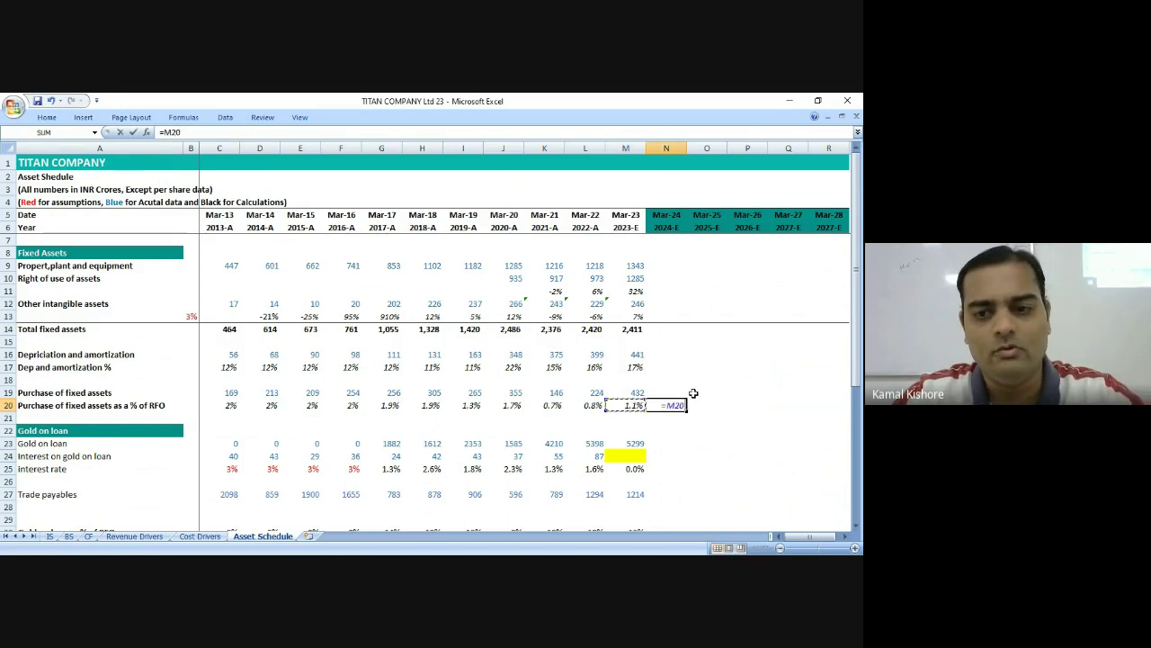
key("ctrl+Return")
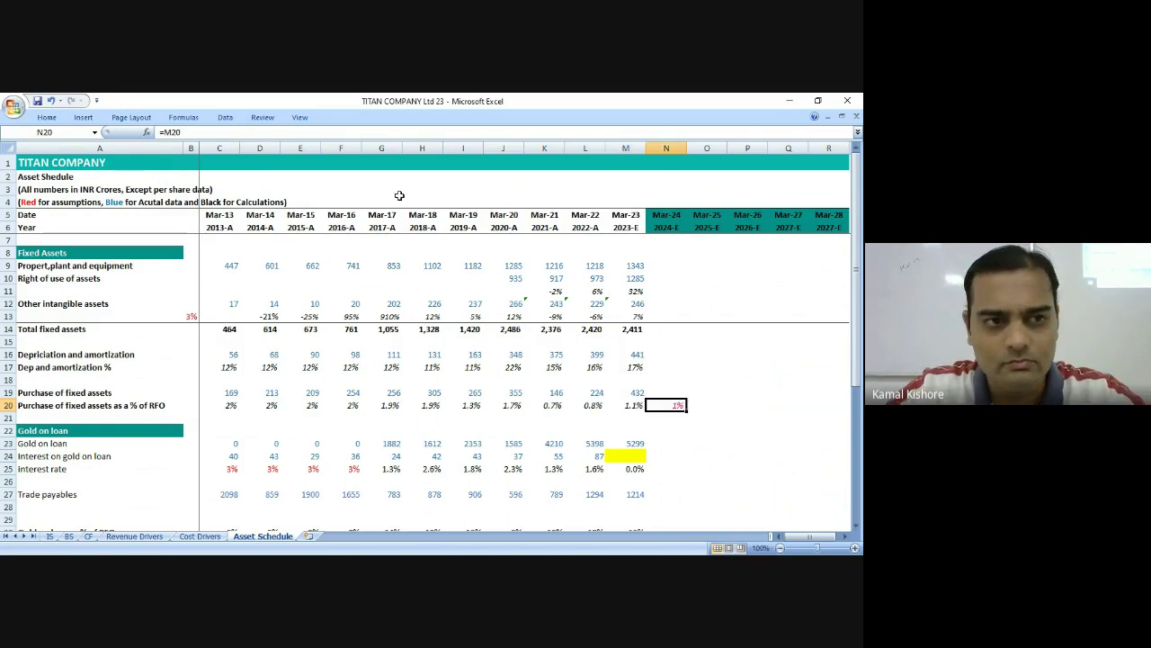
key("ctrl+F1")
left_click(451, 159)
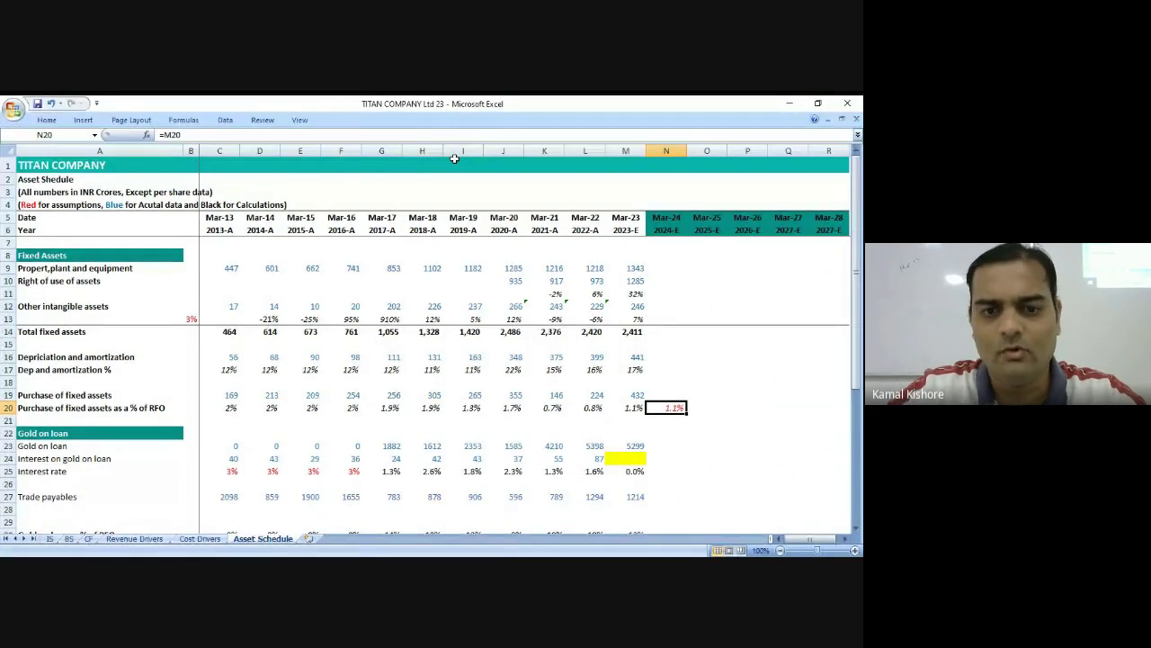
Fill the Mar-24 purchase of fixed assets percentage formula across to Mar-28.
key("shift+Right")
key("shift+Right")
key("shift+Right")
key("shift+Right")
key("shift+Right")
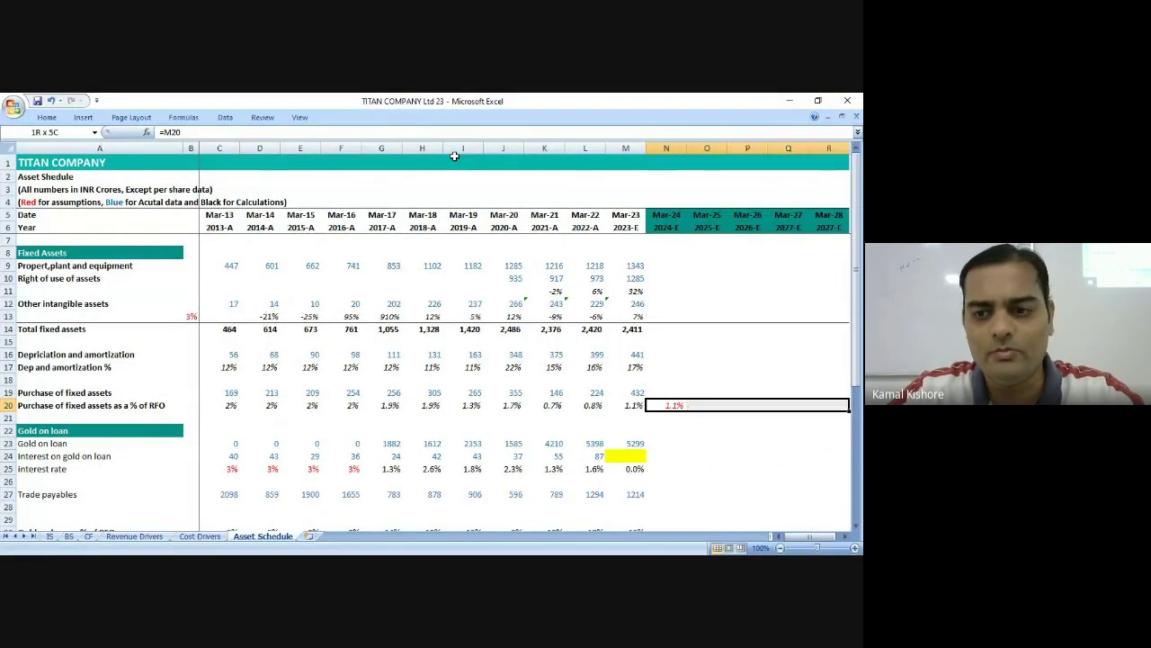
key("shift+Left")
key("ctrl+r")
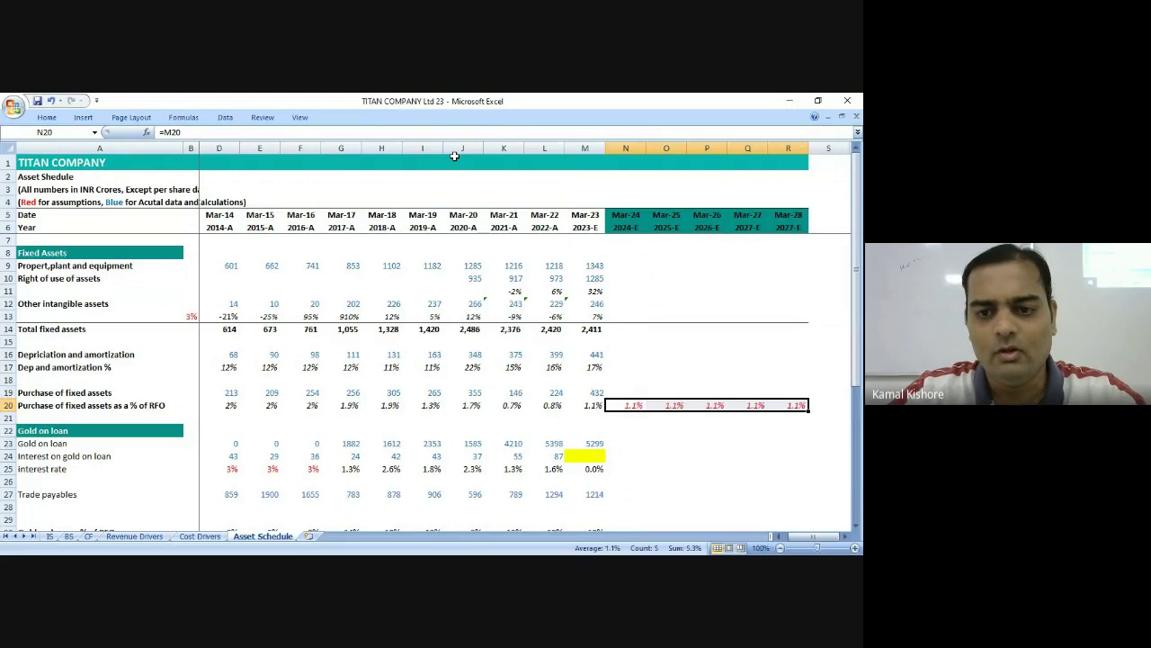
Calculate Mar-24 purchase of fixed assets in N19 as its percentage times income statement revenue, =N20*IS!N8.
key("Up")
type("=")
key("Down")
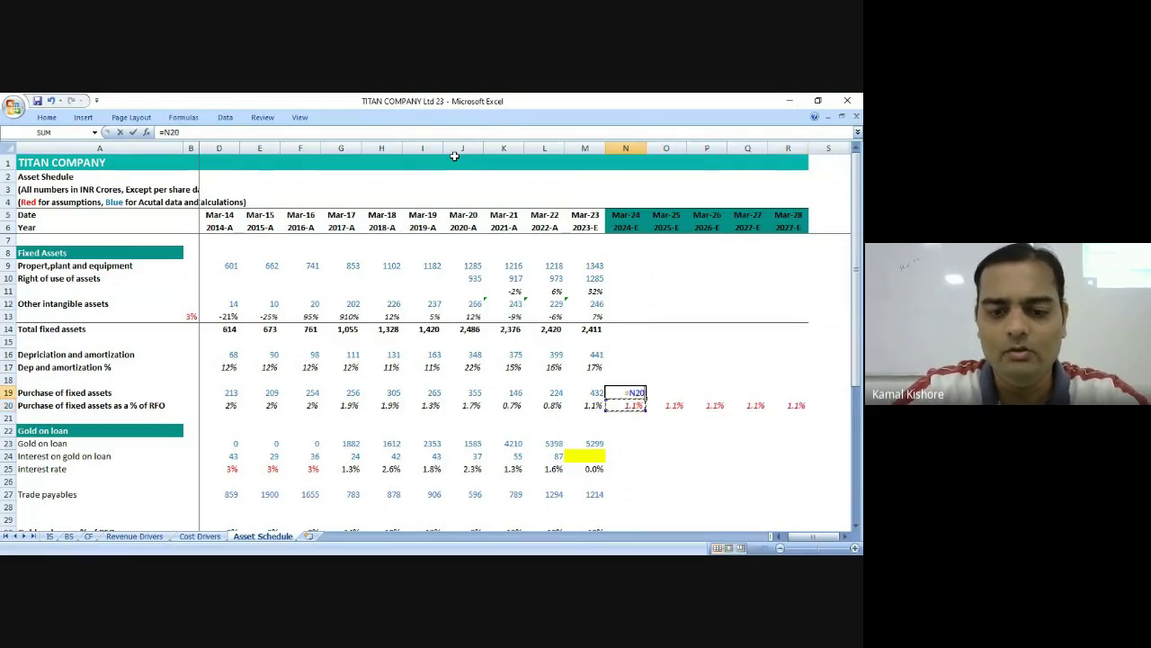
type("*")
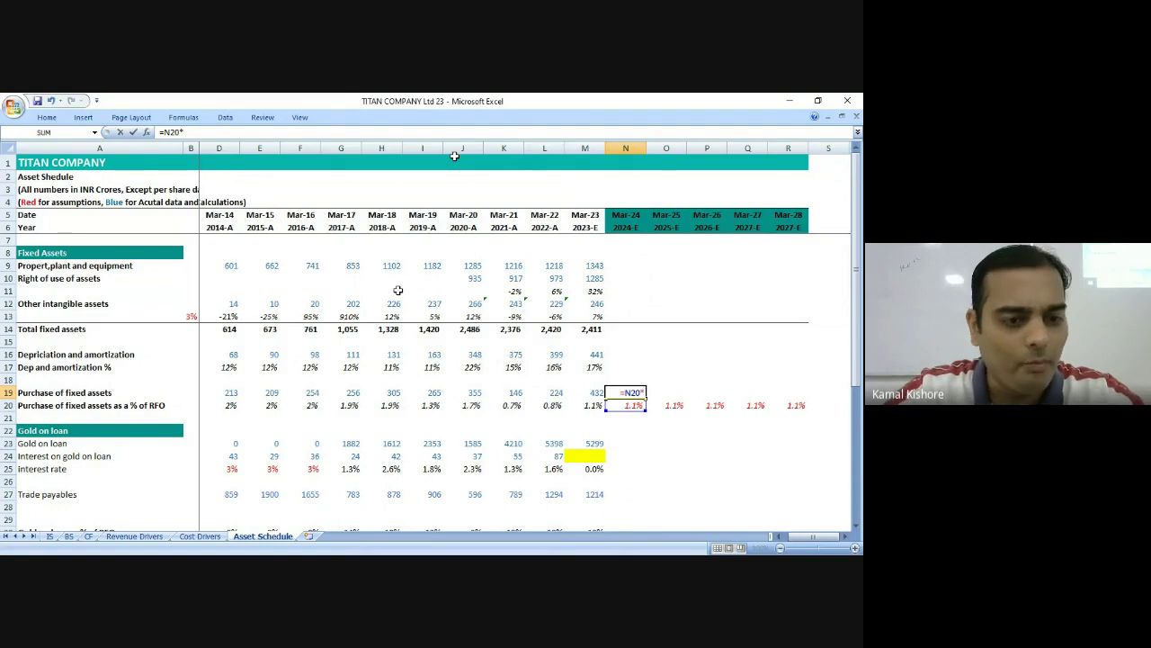
left_click(48, 536)
left_click(544, 266)
key("Return")
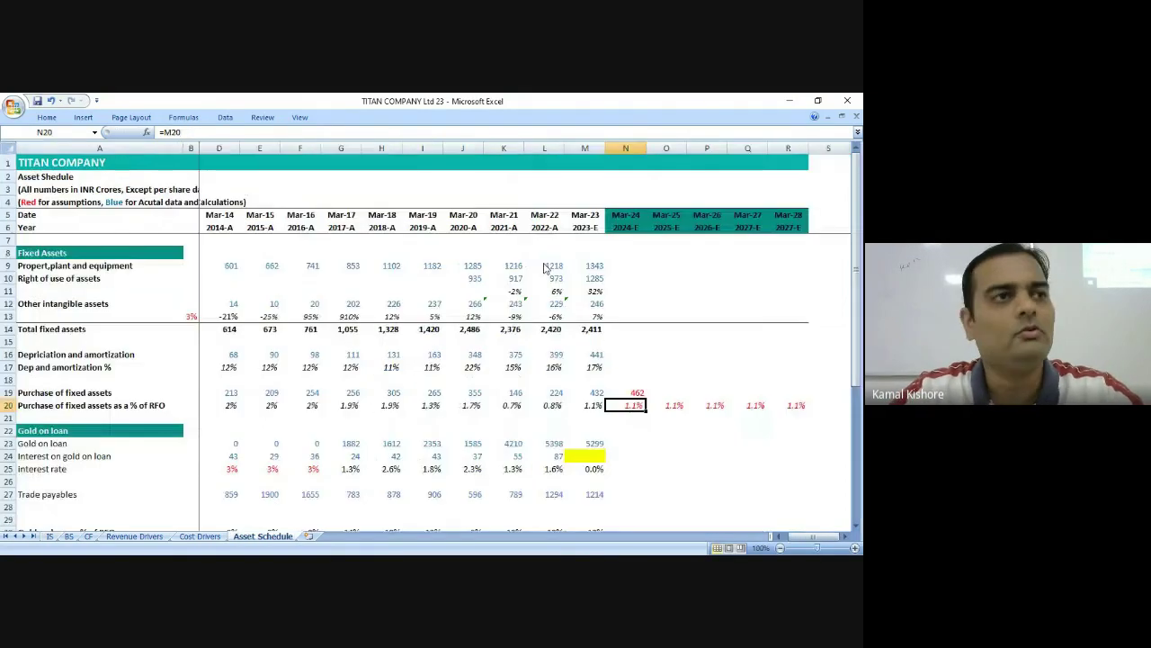
Fill the Mar-24 purchase of fixed assets formula in row 19 across to Mar-28.
key("Up")
key("shift+Right")
key("shift+Right")
key("shift+Right")
key("shift+Right")
key("ctrl+r")
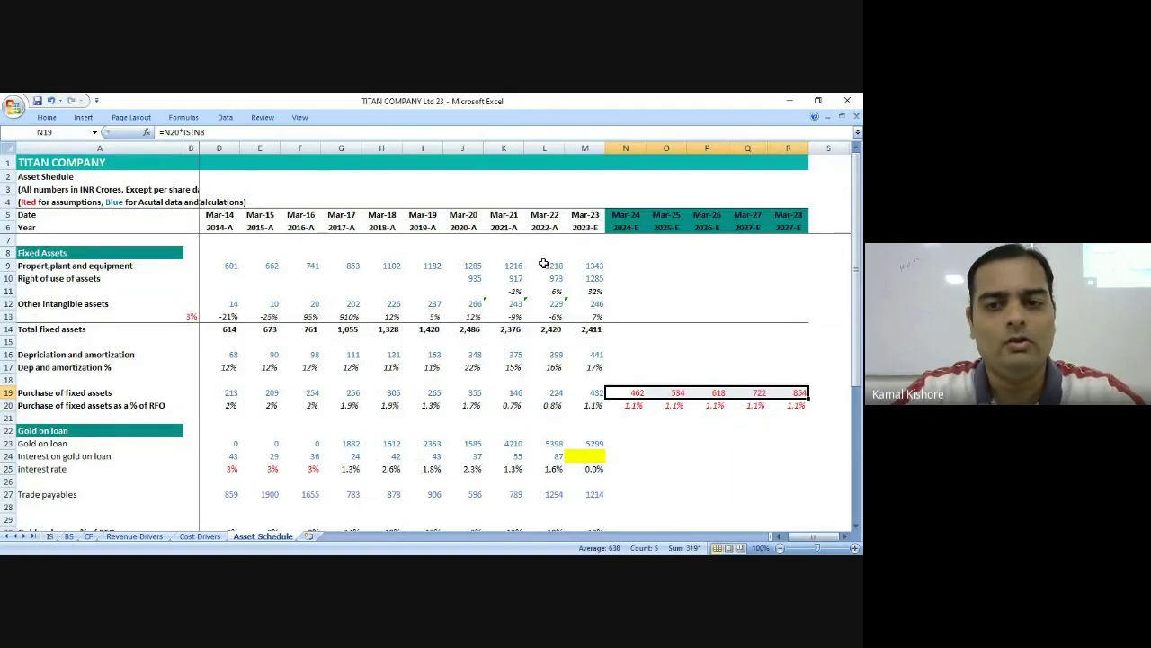
Examine the Mar-23 growth formulas for right of use and other intangible assets and the total fixed assets formula.
left_click(640, 337)
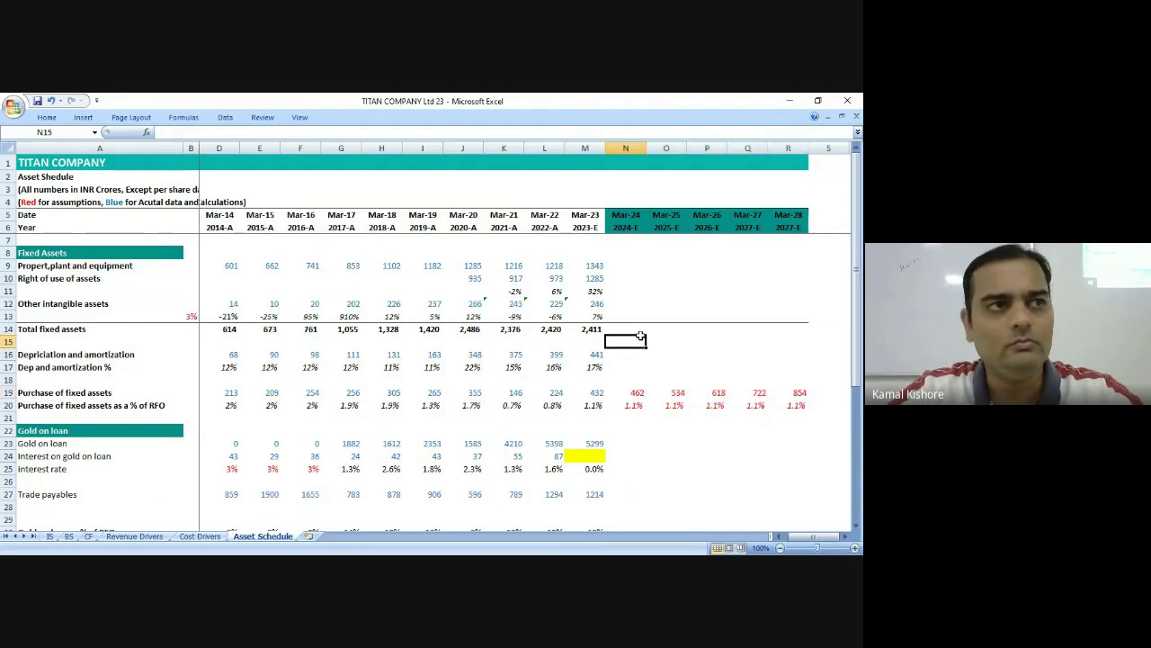
left_click(630, 329)
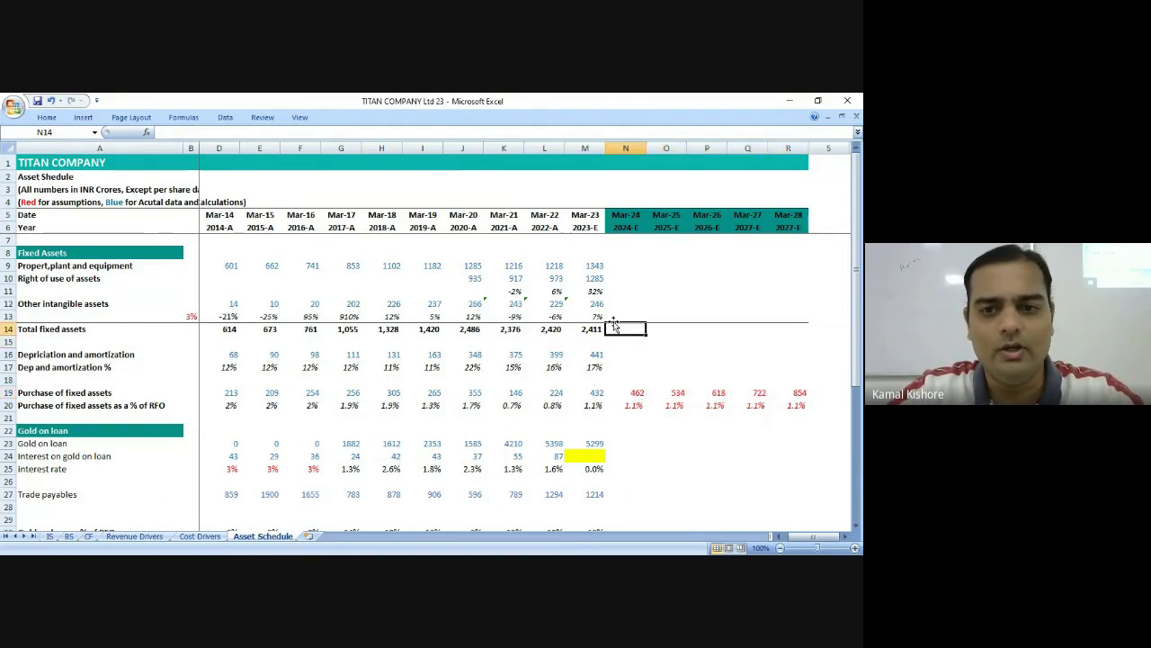
left_click(594, 290)
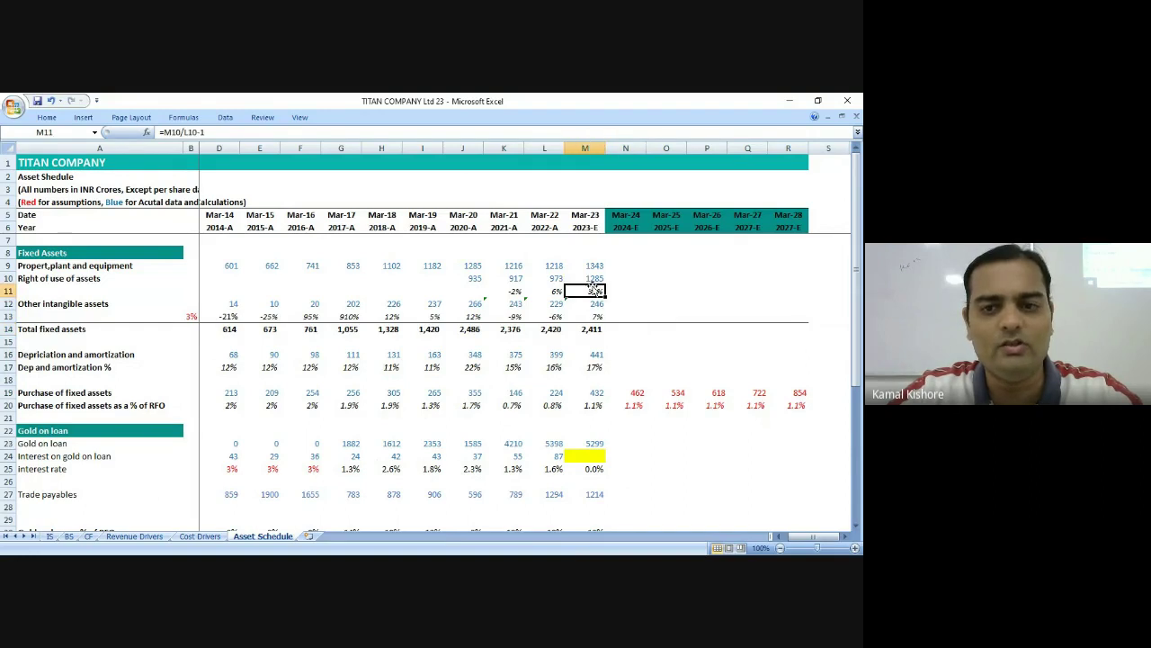
left_click(594, 315)
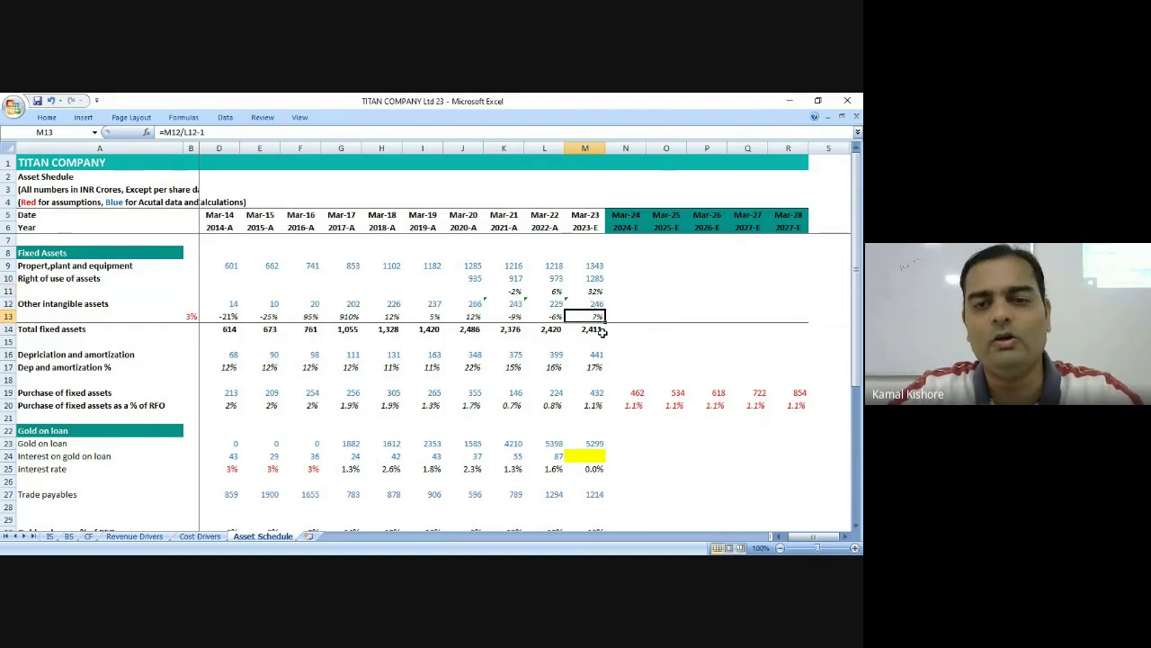
double_click(601, 330)
left_click(639, 329)
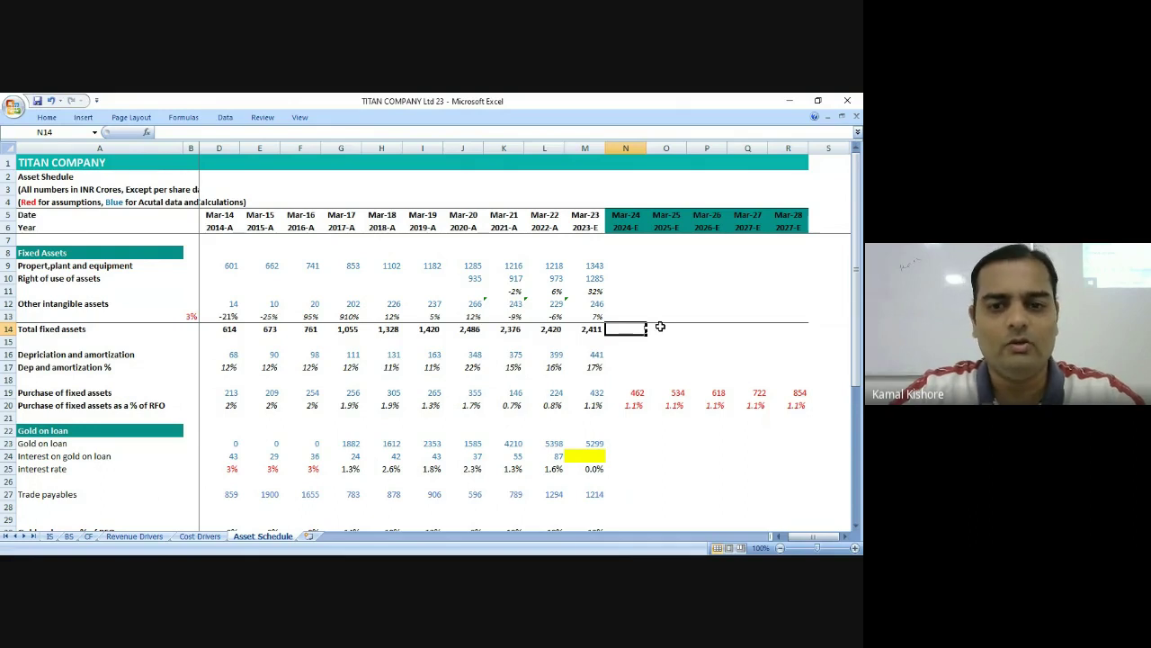
Calculate Mar-24 depreciation and amortization in N16 from prior-year total fixed assets plus half the purchases times the rate, =(M14+N19/2)*N17.
left_click(641, 354)
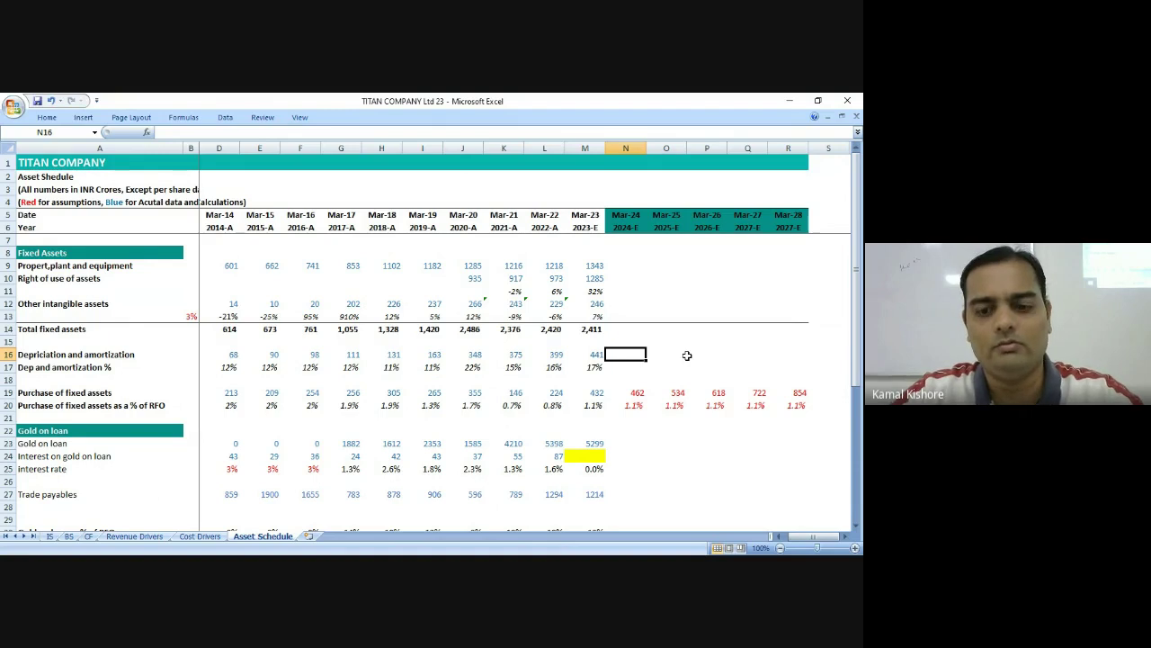
type("=")
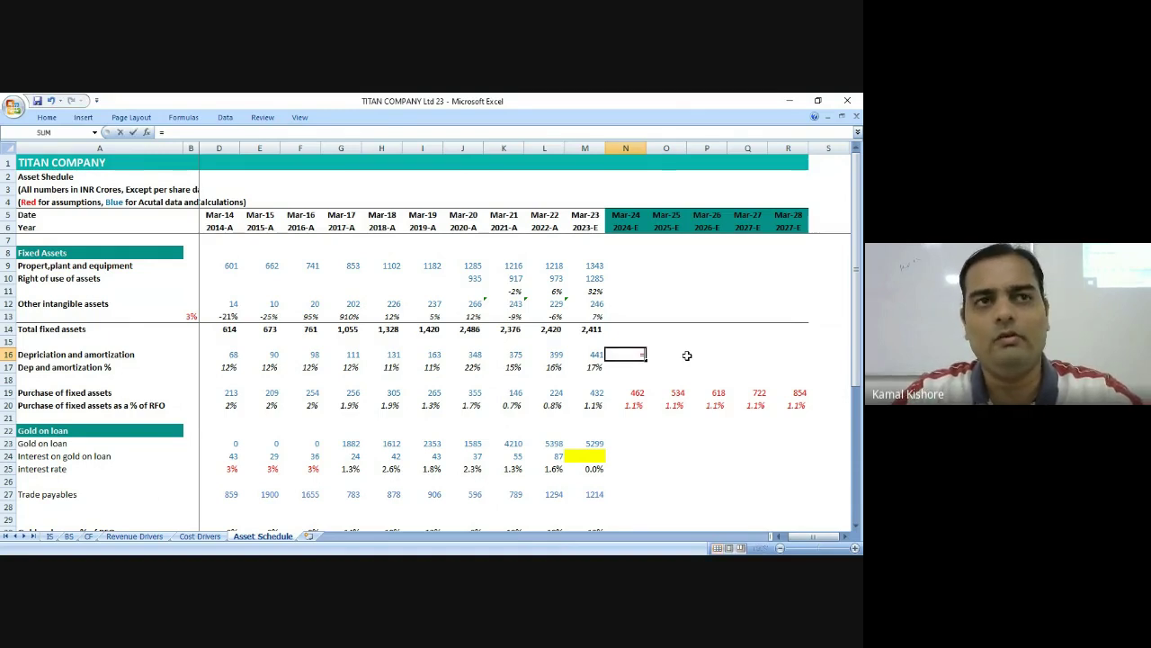
key("Left")
key("Up")
key("Up")
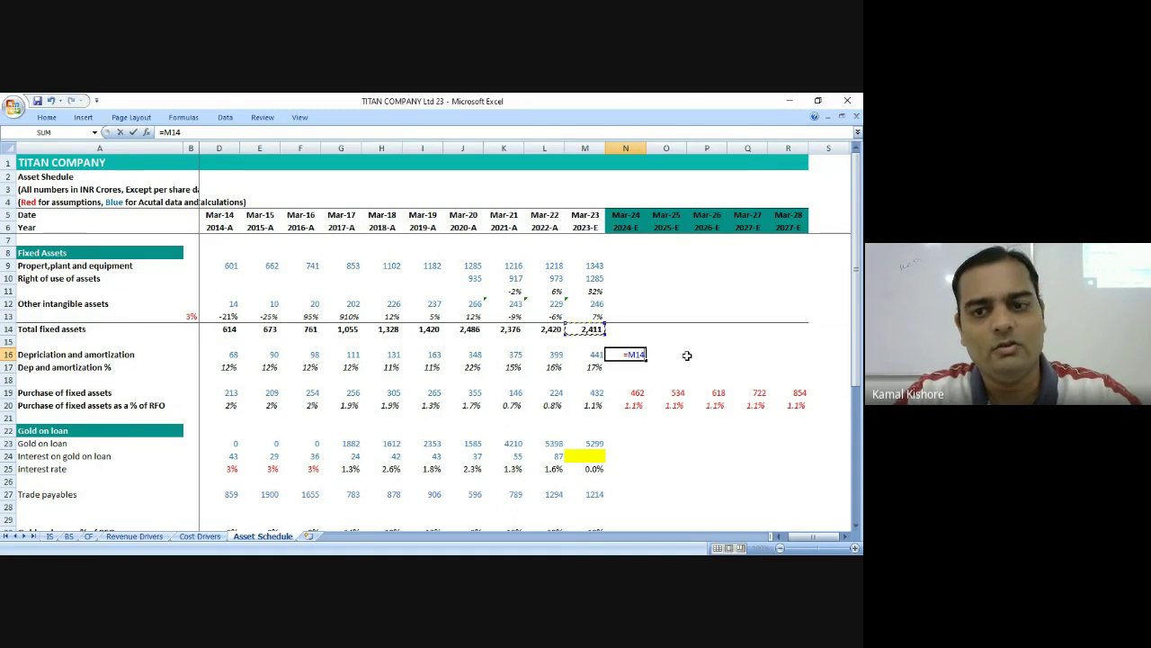
type("+")
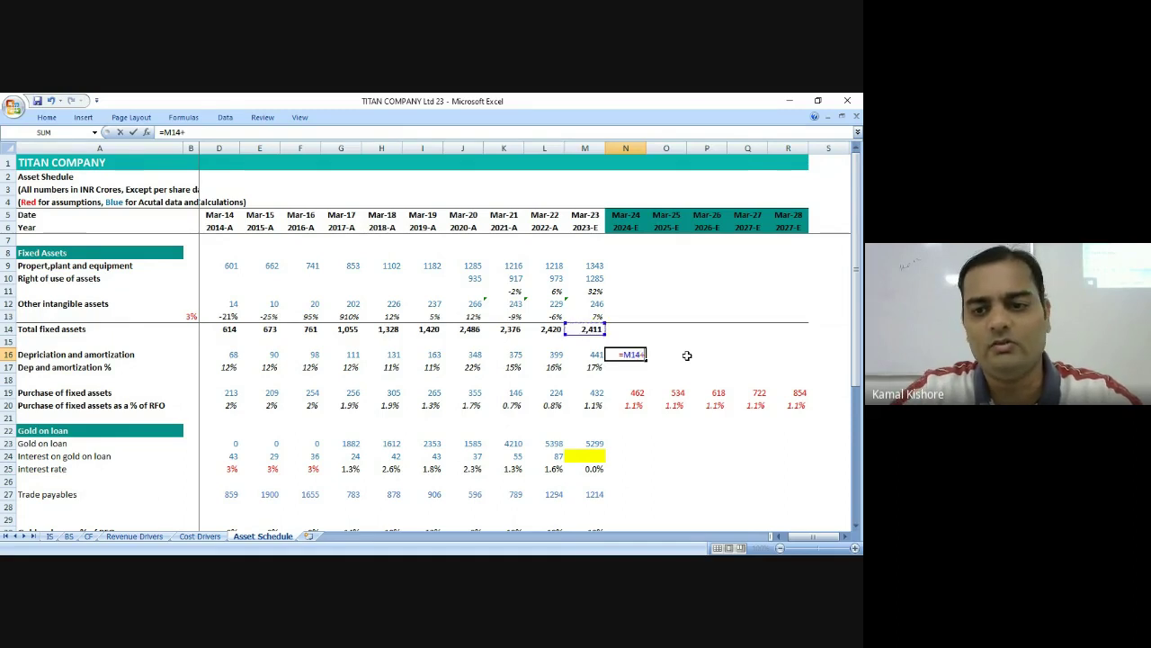
left_click(627, 394)
type("/2)")
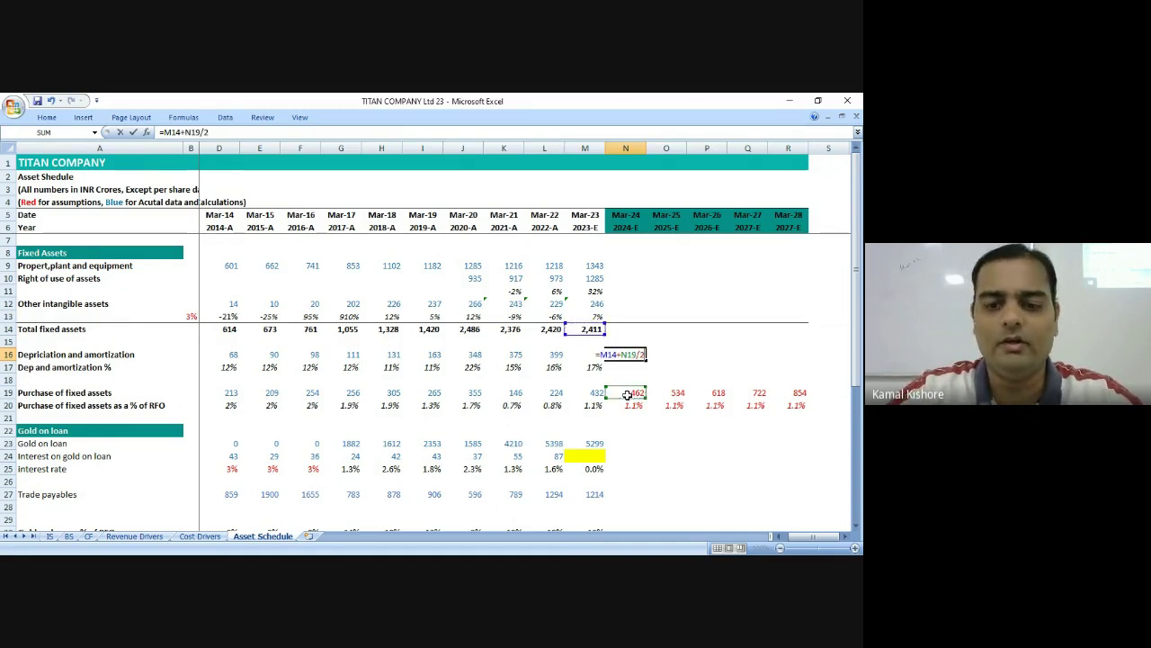
left_click(162, 132)
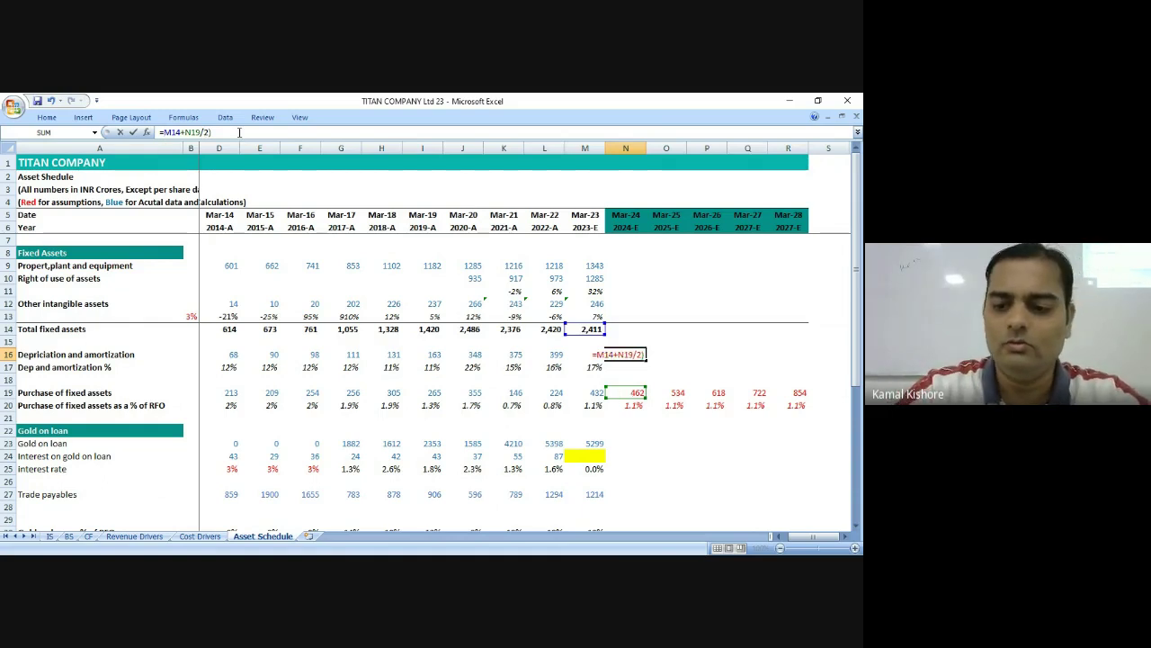
type("(")
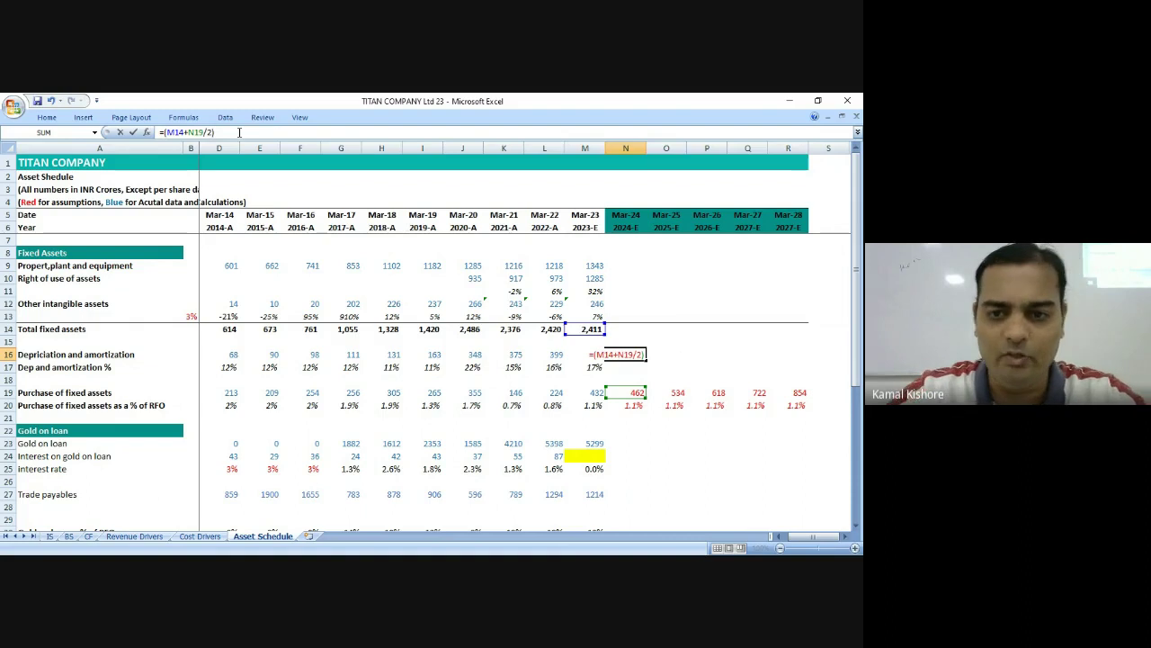
type("*")
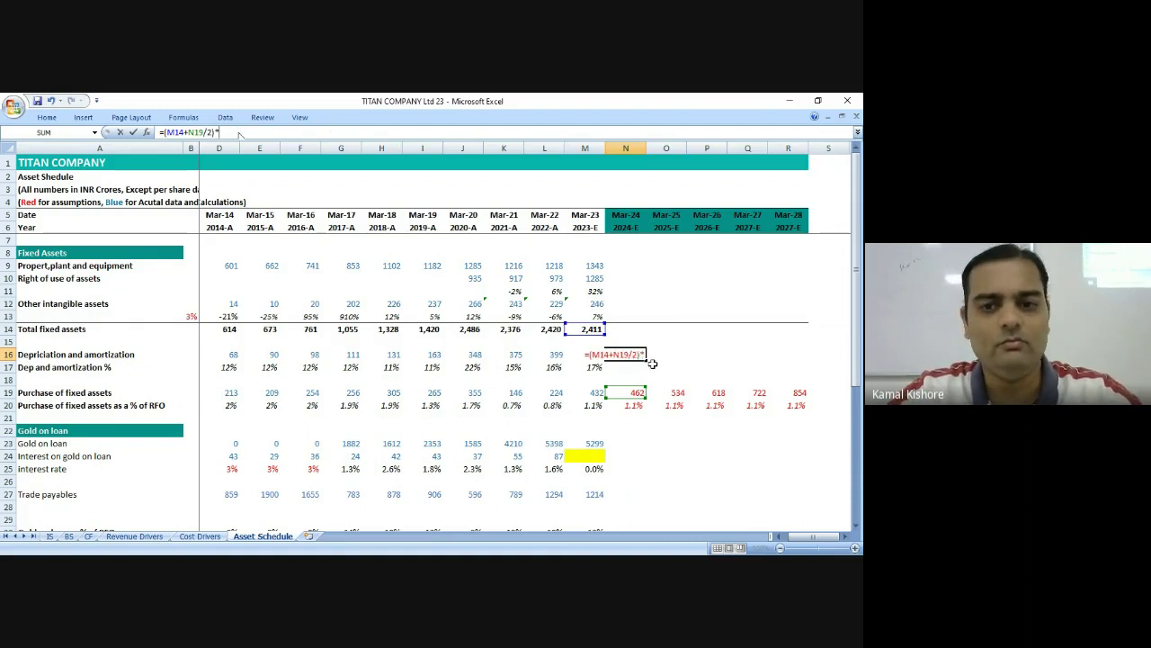
left_click(625, 369)
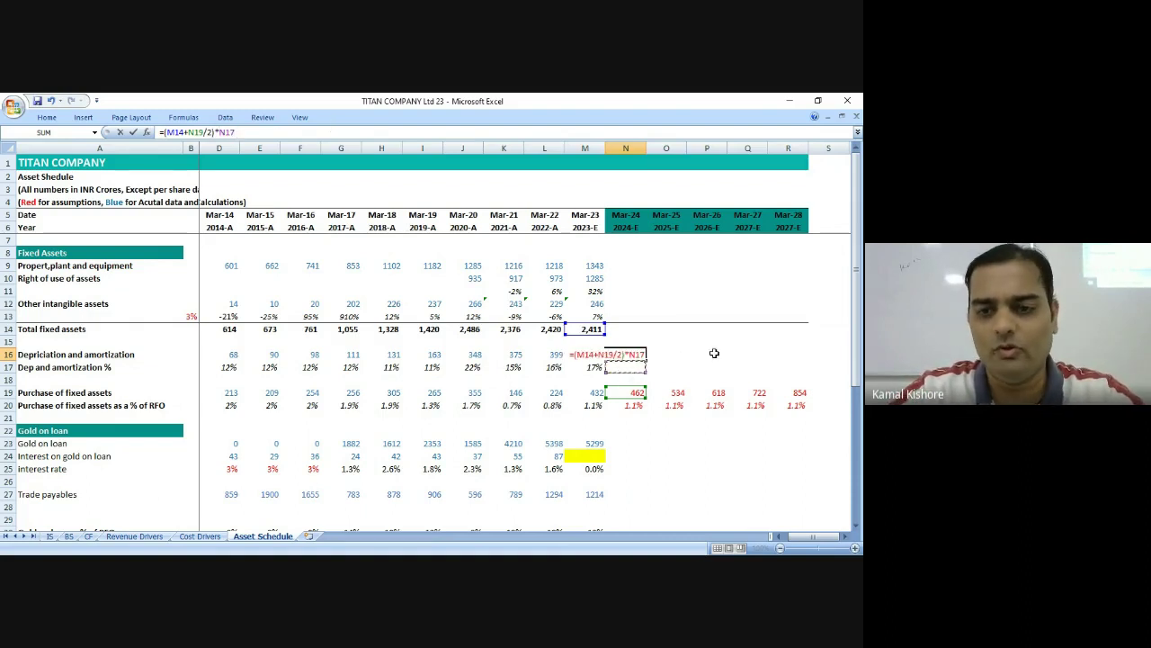
key("Return")
Link the Mar-24 depreciation and amortization percentage in N17 to the Mar-23 percentage, =M17.
key("Left")
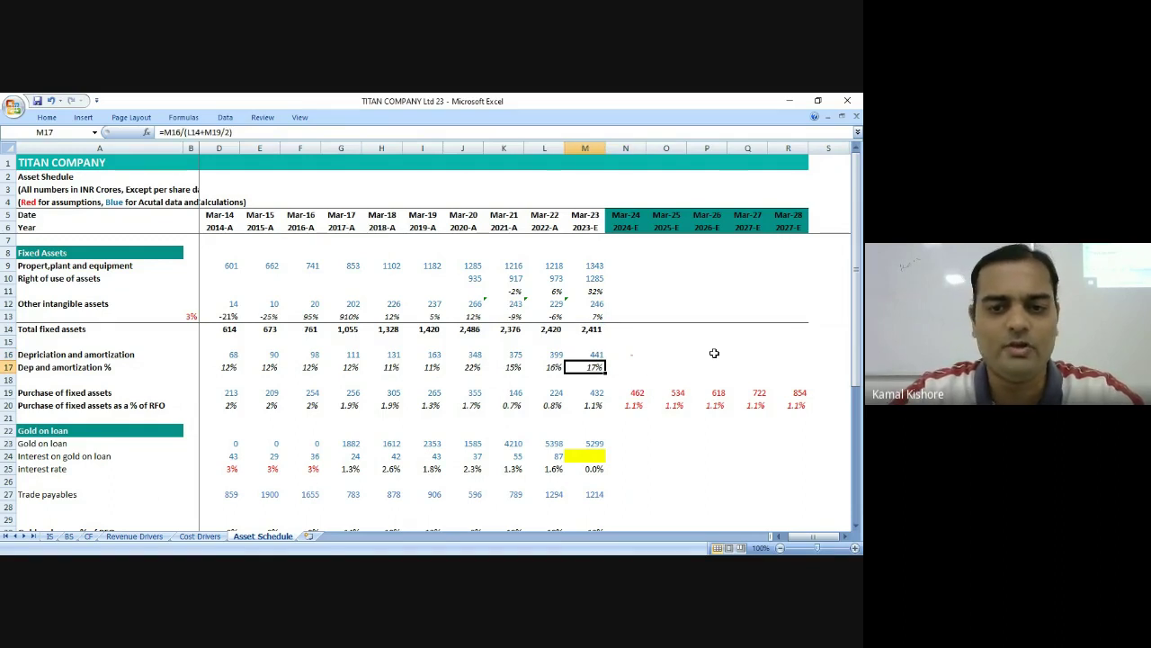
key("Right")
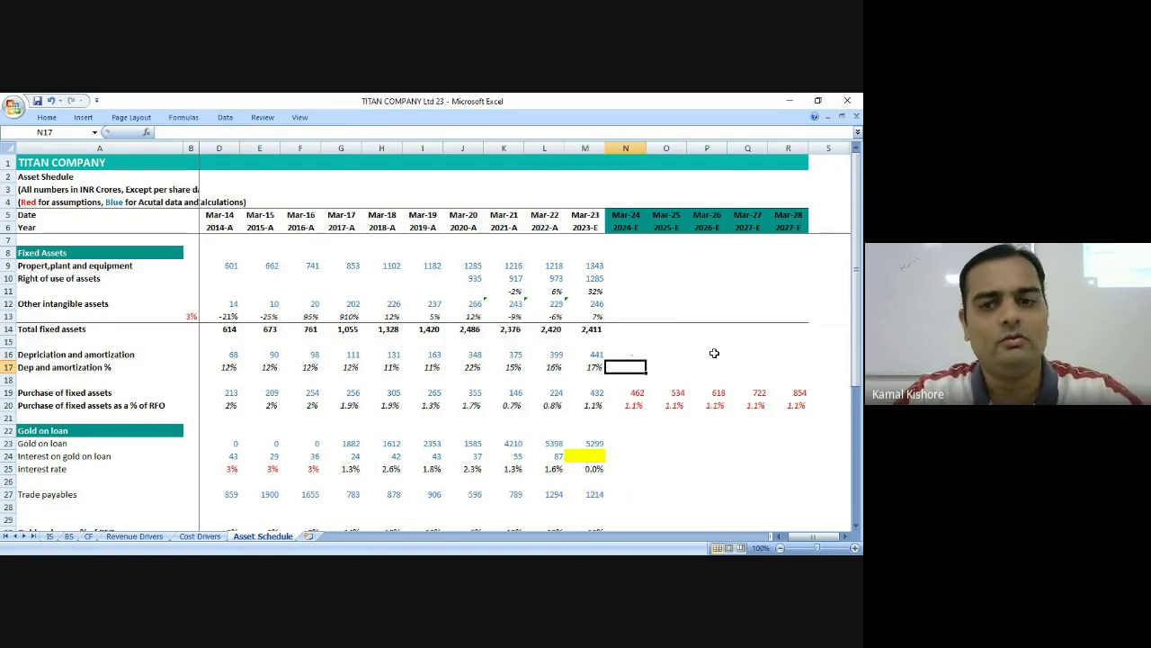
type("=")
key("Left")
key("Return")
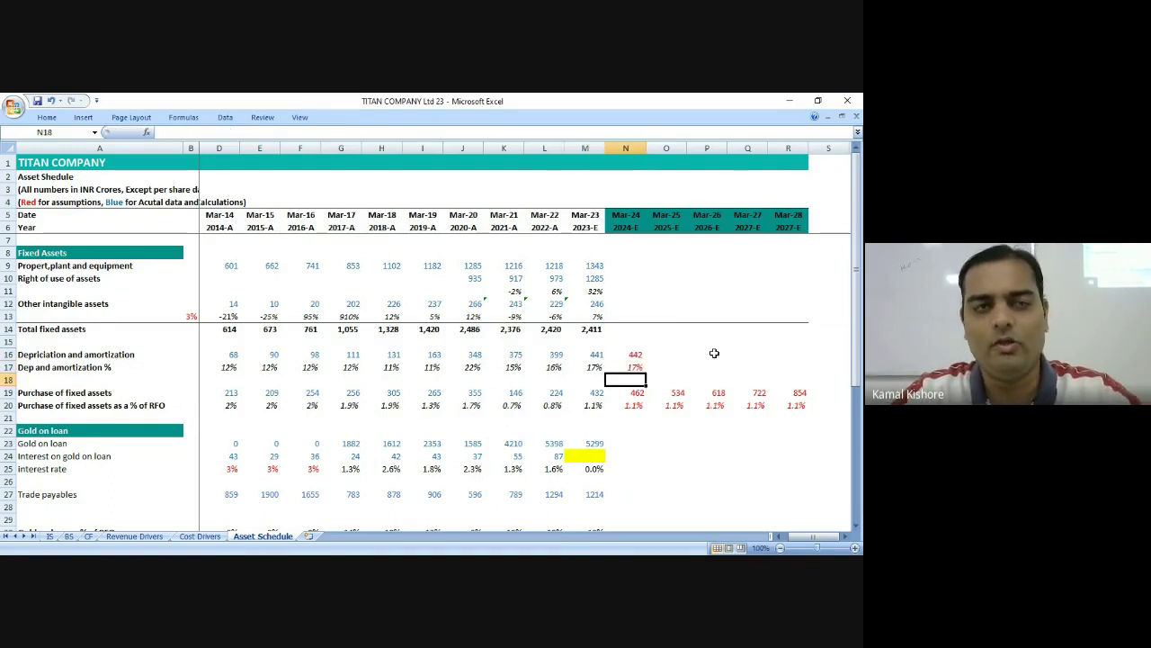
Fill the Mar-24 depreciation and amortization percentage formula in row 17 across to Mar-28.
key("Up")
key("shift+Right")
key("shift+Right")
key("shift+Right")
key("shift+Right")
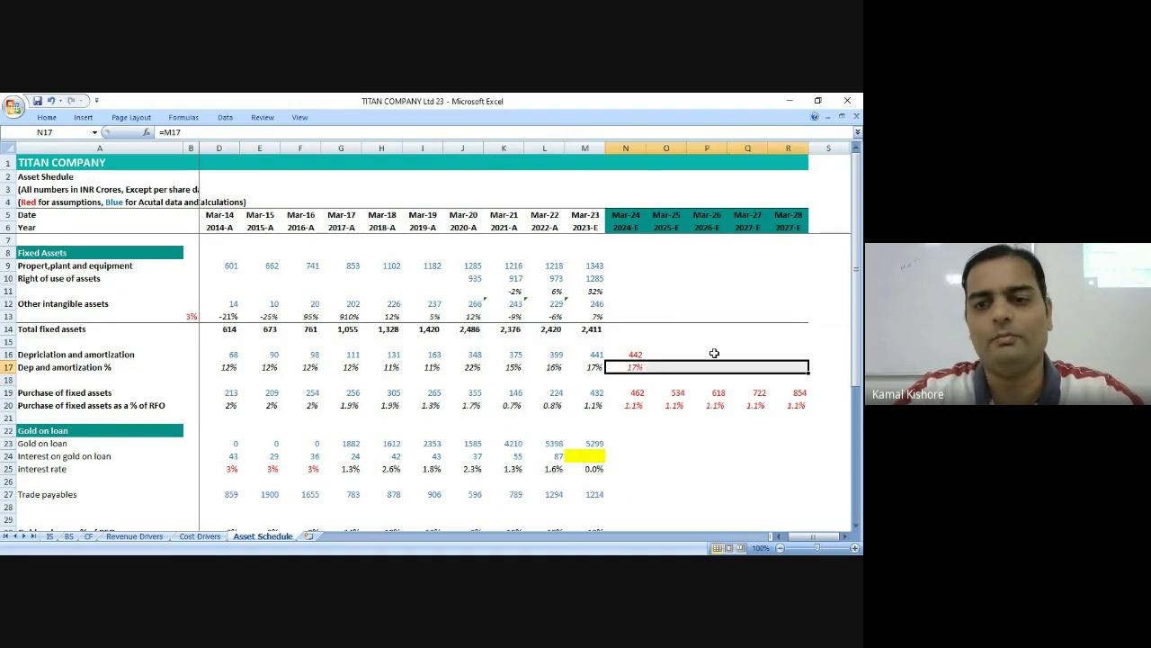
key("ctrl+r")
Calculate Mar-24 total fixed assets in N14 as the prior-year total plus purchases minus depreciation, =M14+N19-N16.
key("Up")
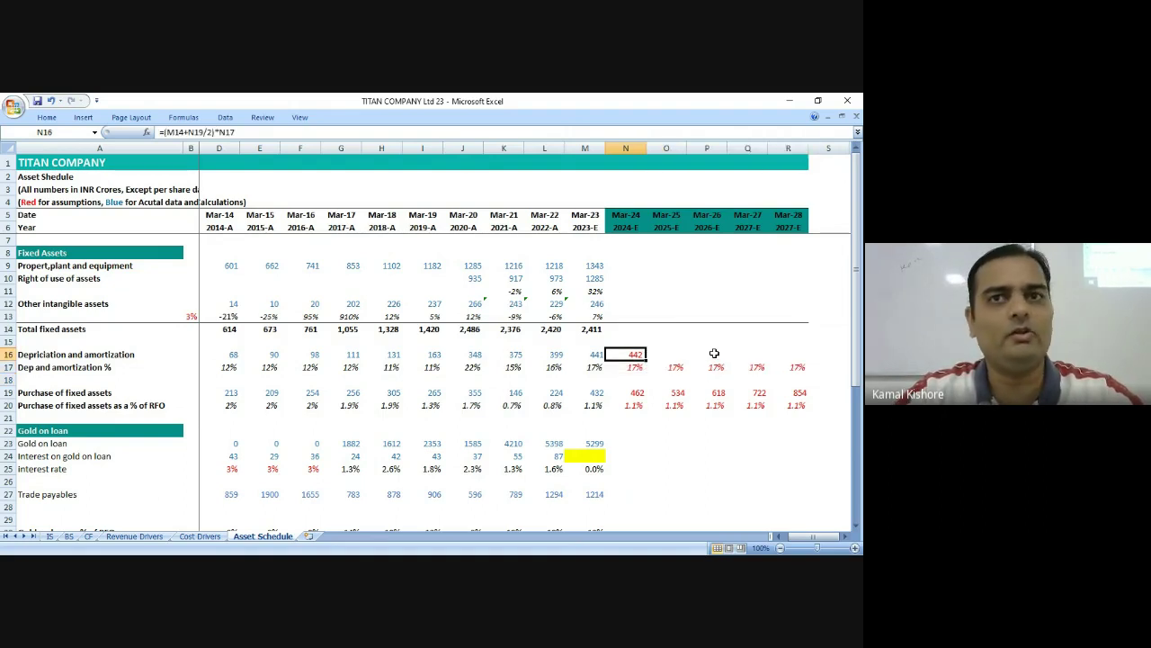
key("Up")
key("Up")
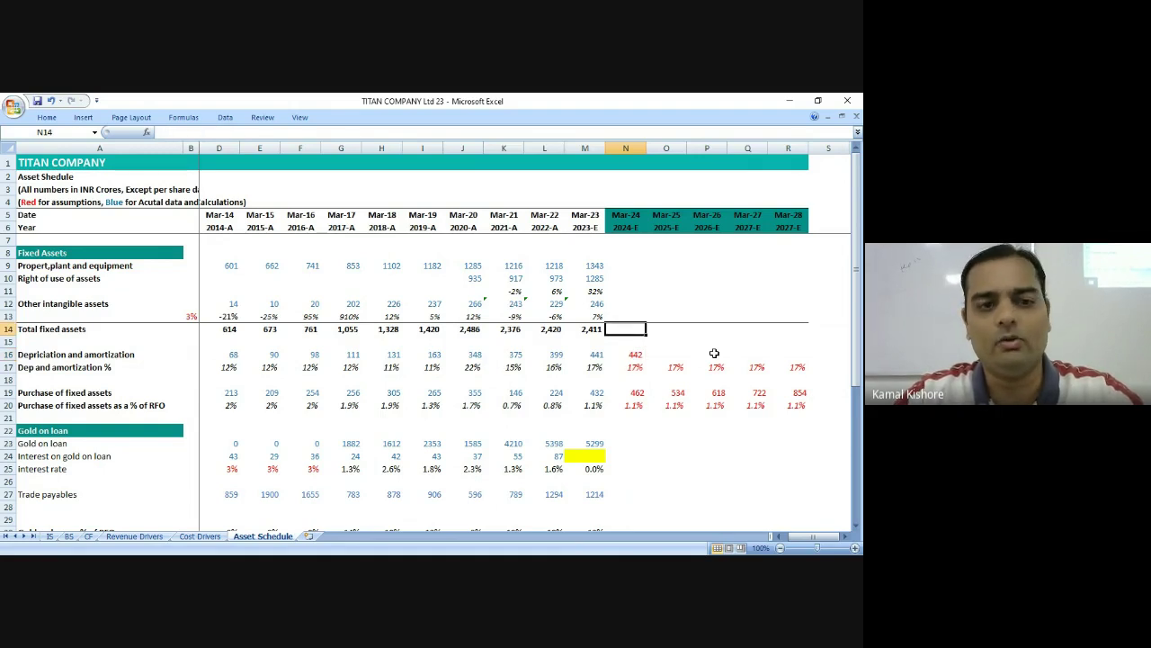
type("=")
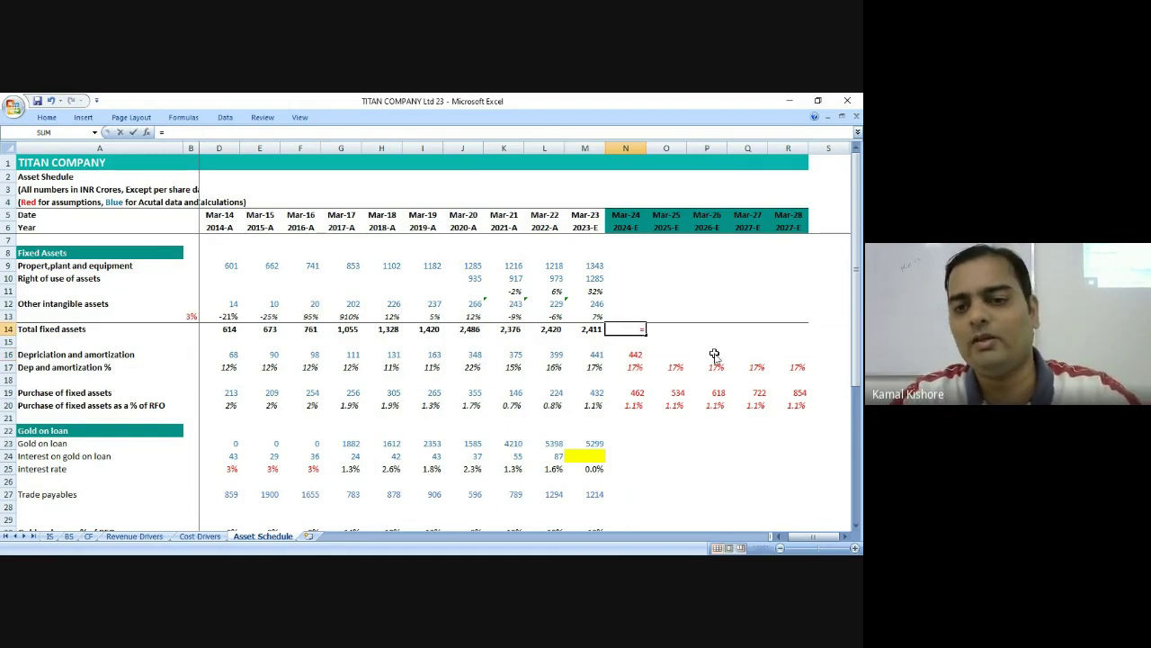
key("Left")
type("+")
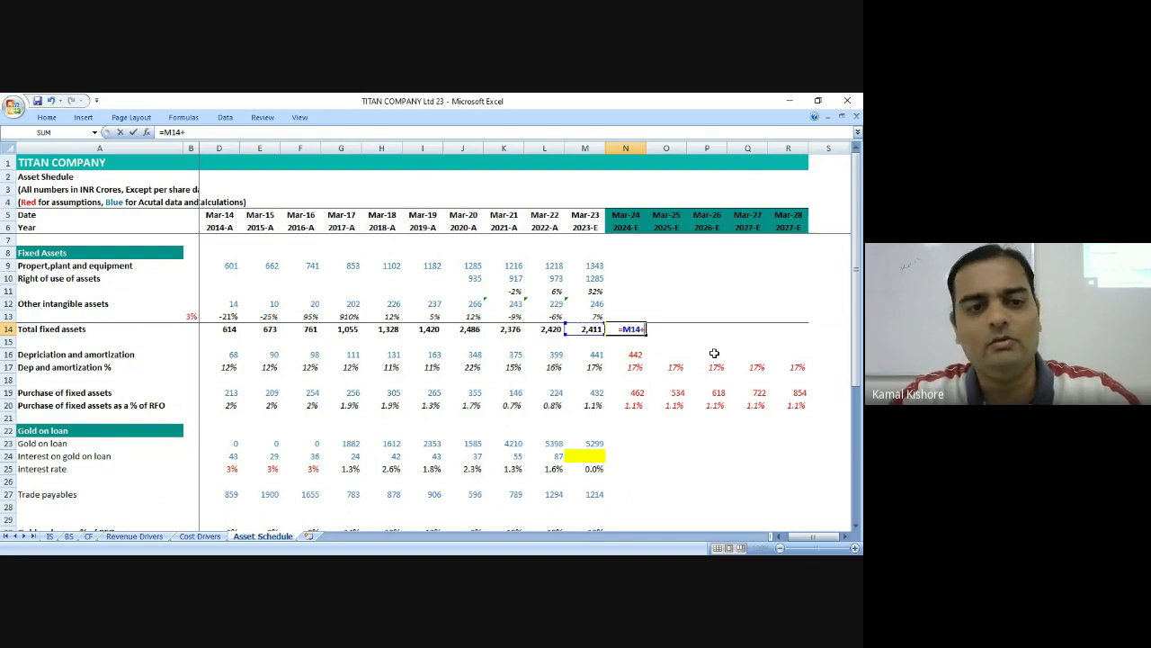
key("Down")
key("Down")
key("Down")
key("Down")
key("Down")
type("-")
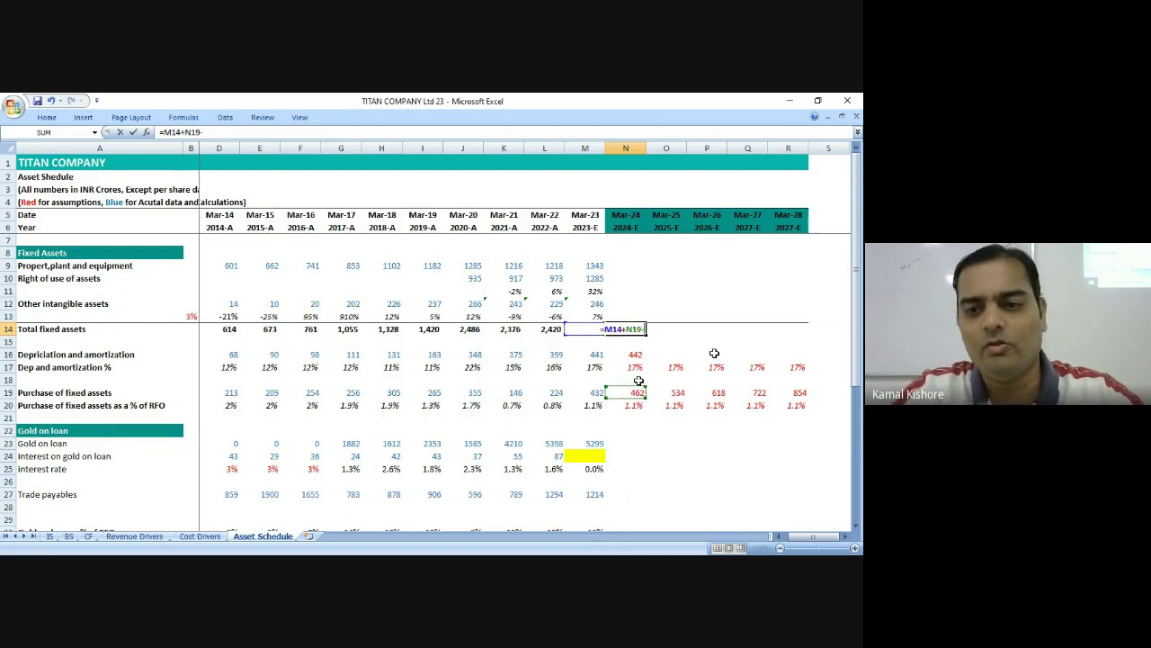
left_click(635, 353)
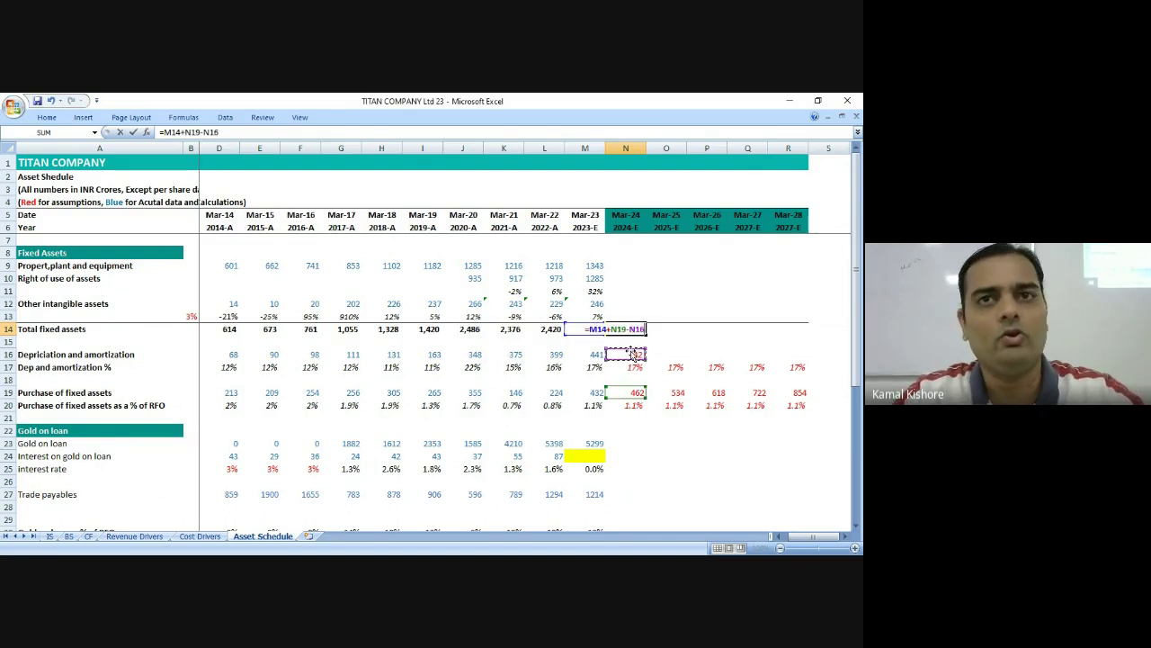
key("ctrl+Return")
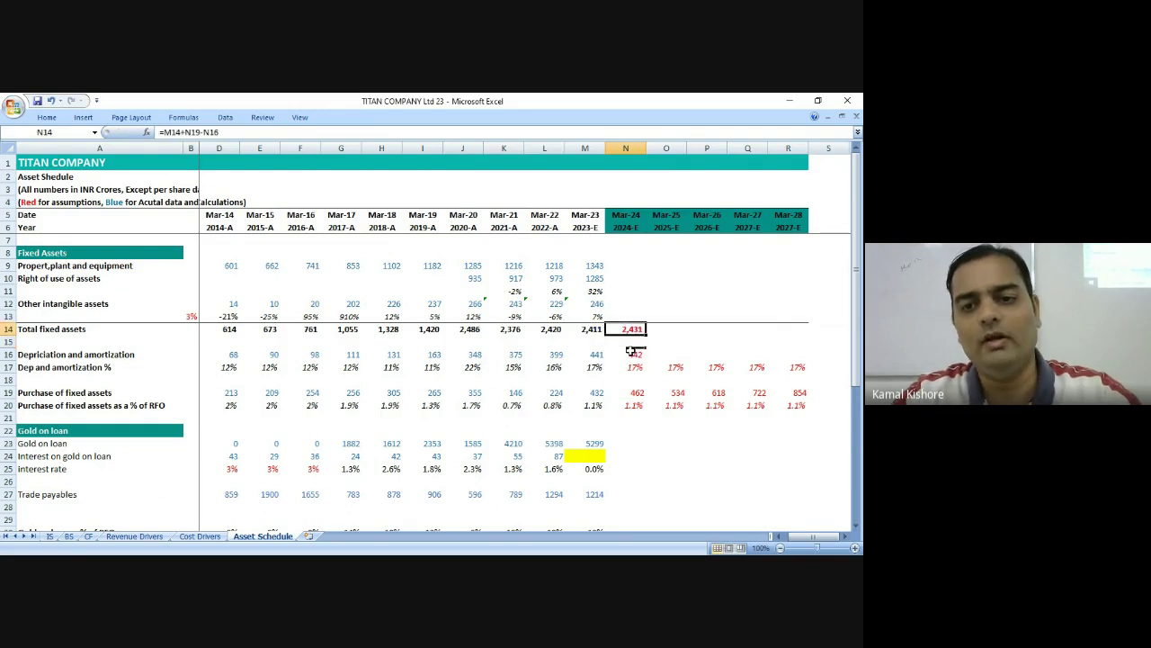
Examine the Mar-23 fixed asset component formulas, the empty Mar-24 component cells and the Mar-24 total fixed assets formula.
key("Up")
key("shift+Up")
key("shift+Up")
key("shift+Up")
key("shift+Up")
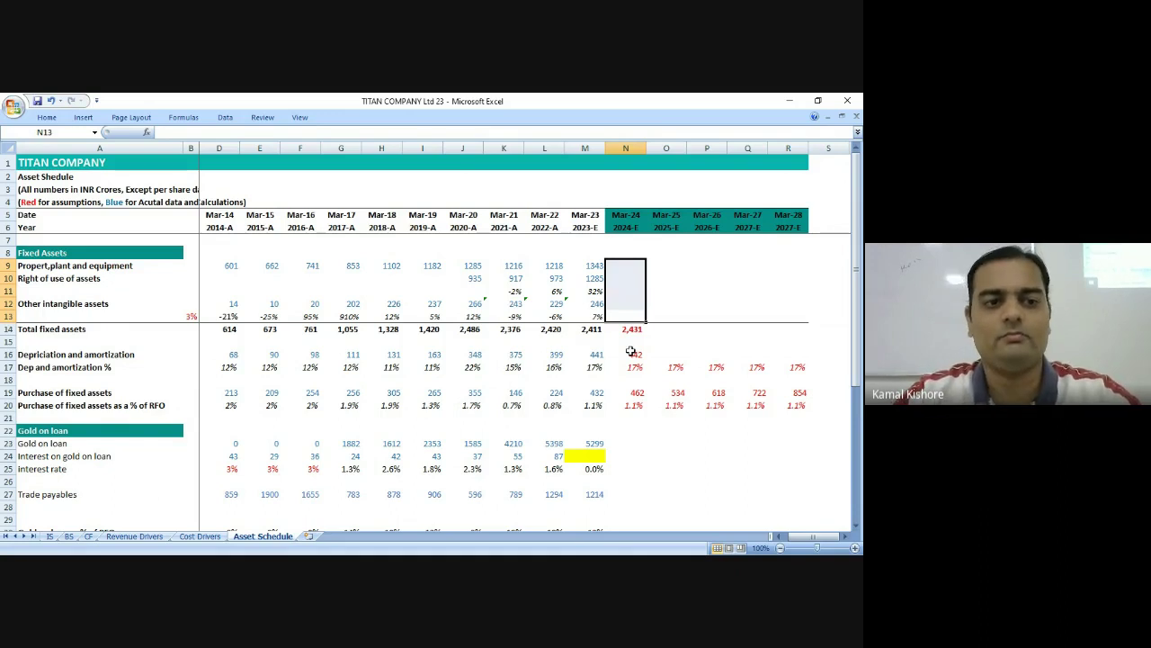
key("Down")
key("Up")
key("Up")
key("Up")
key("Left")
key("Up")
key("Up")
key("Down")
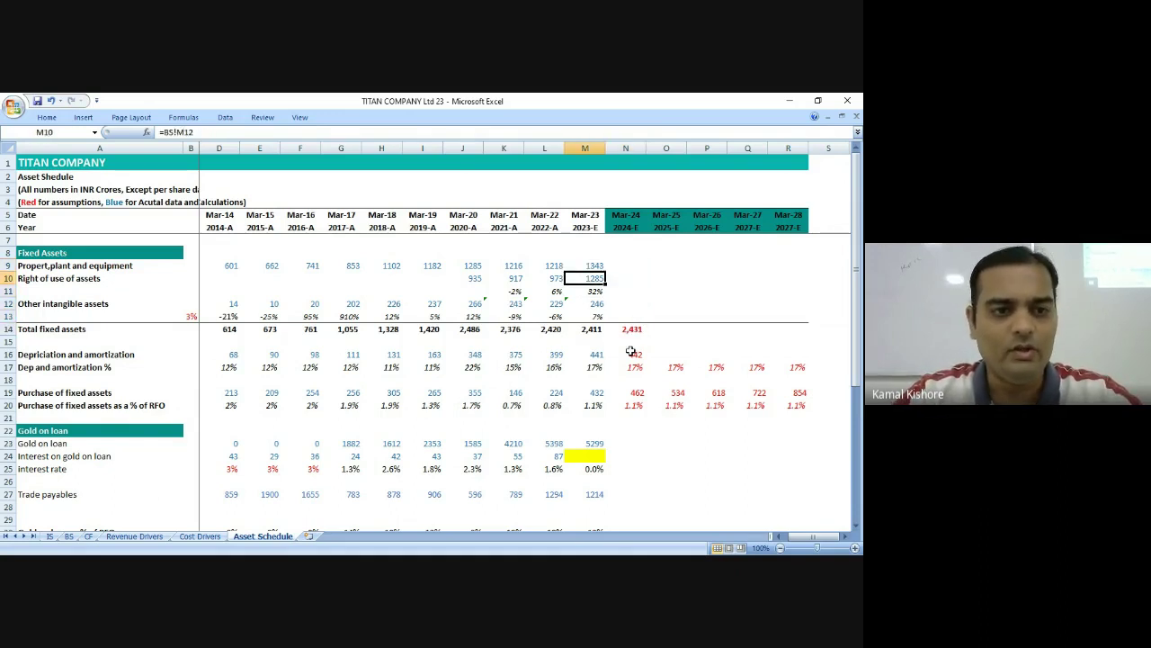
key("Right")
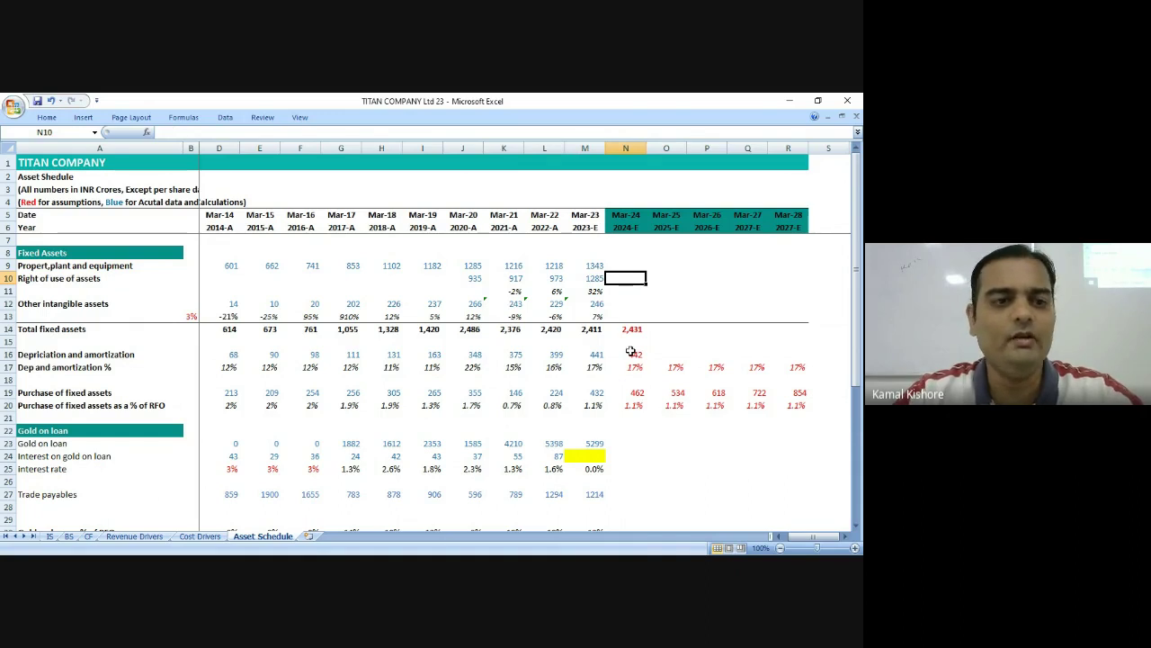
key("Up")
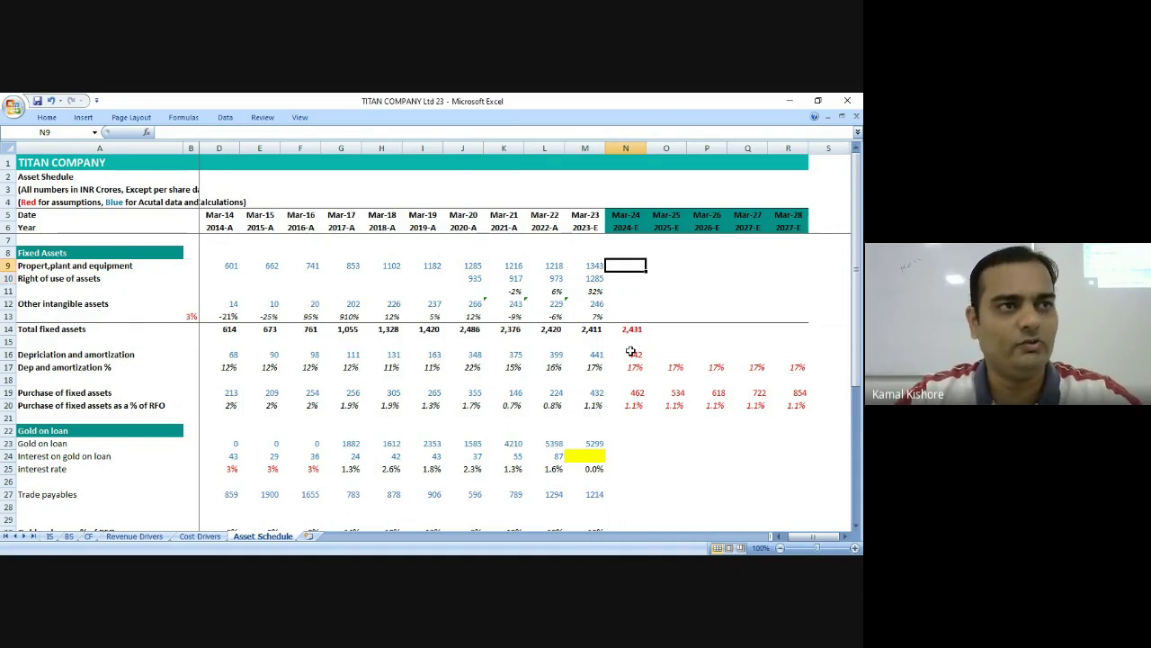
key("Down")
key("Down")
key("Down")
key("Down")
key("Down")
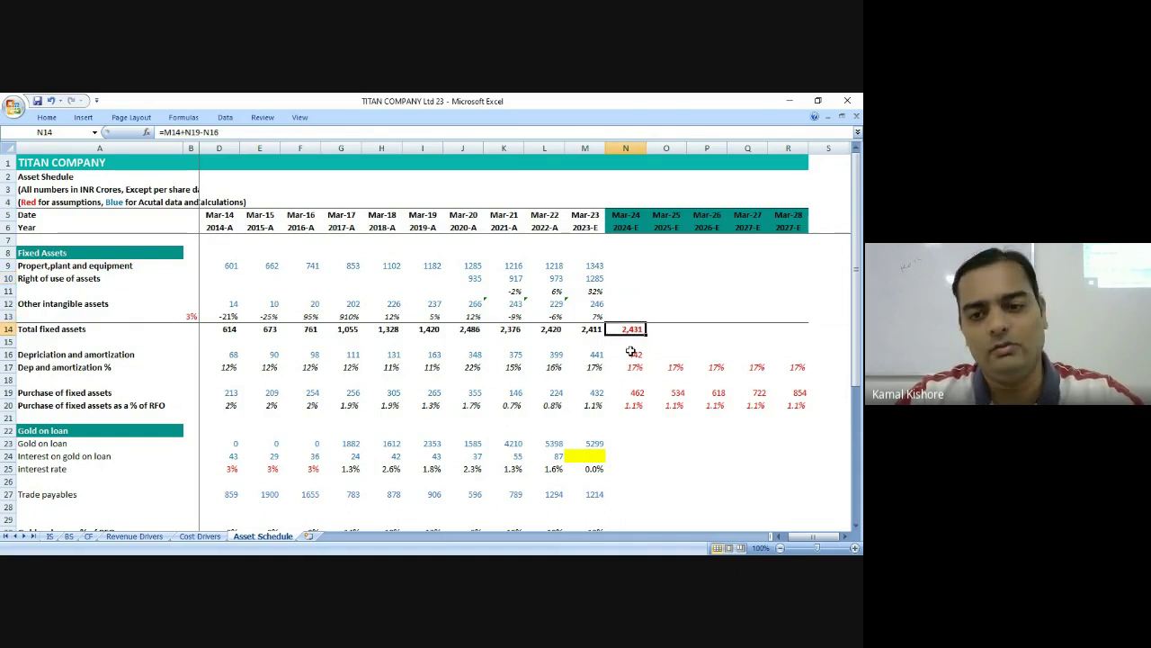
key("Left")
key("Up")
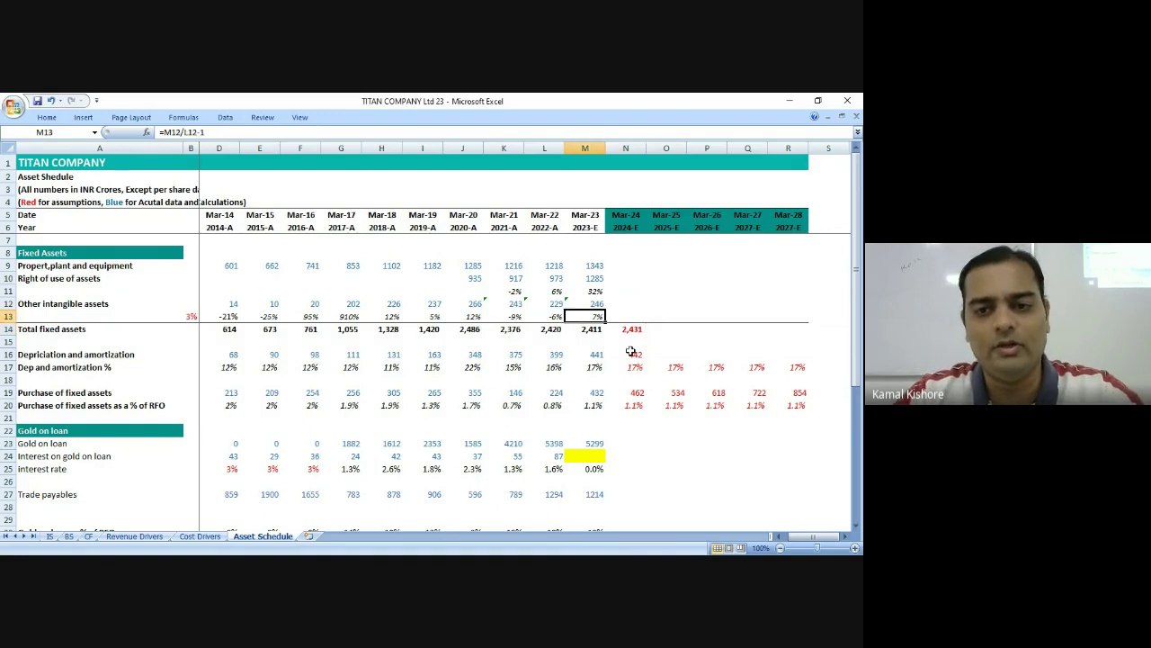
key("Up")
key("Right")
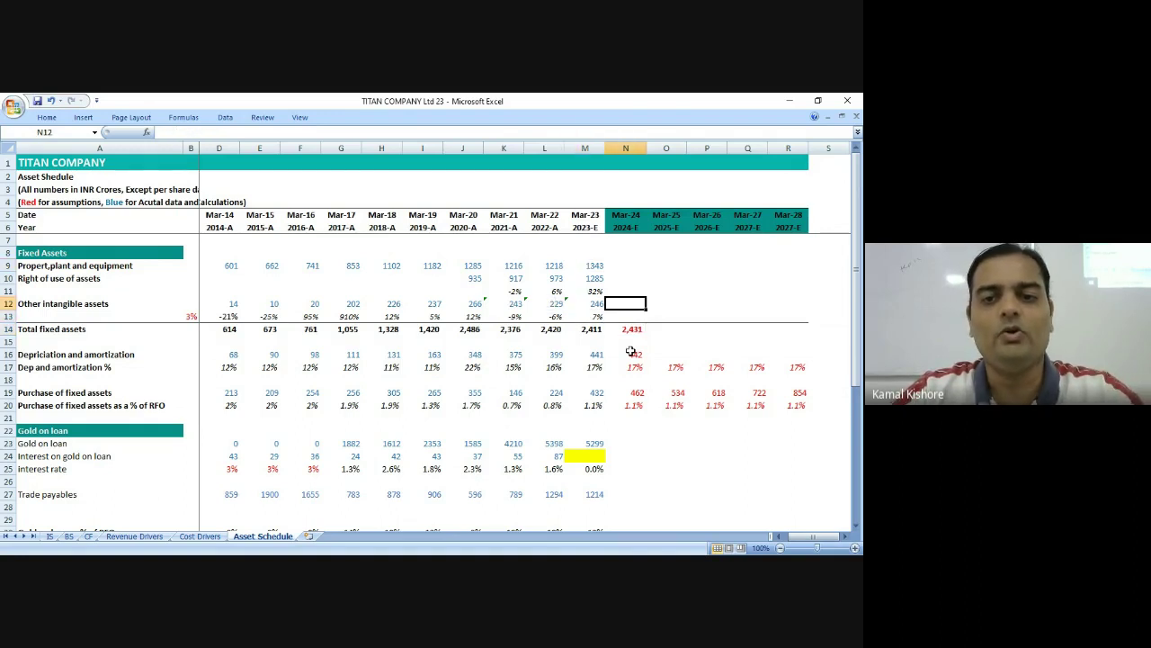
key("Down")
key("Down")
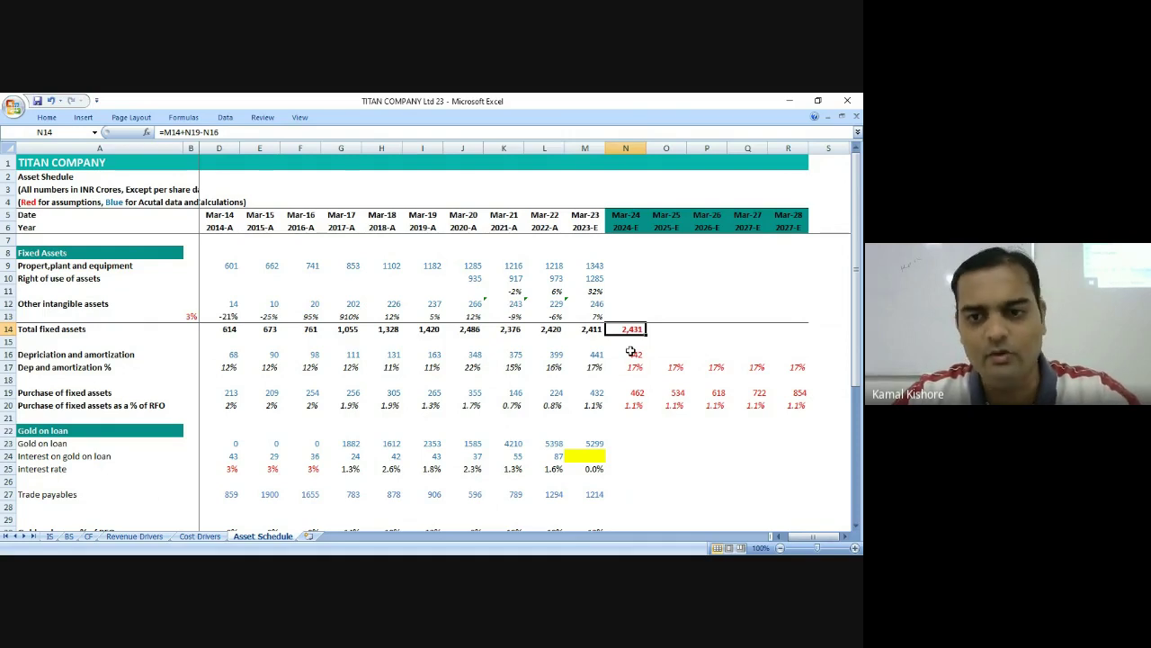
Fill the Mar-24 depreciation and amortization formula in row 16 across to Mar-28.
key("Right")
key("Down")
key("Down")
key("Left")
key("shift+Right")
key("shift+Right")
key("shift+Right")
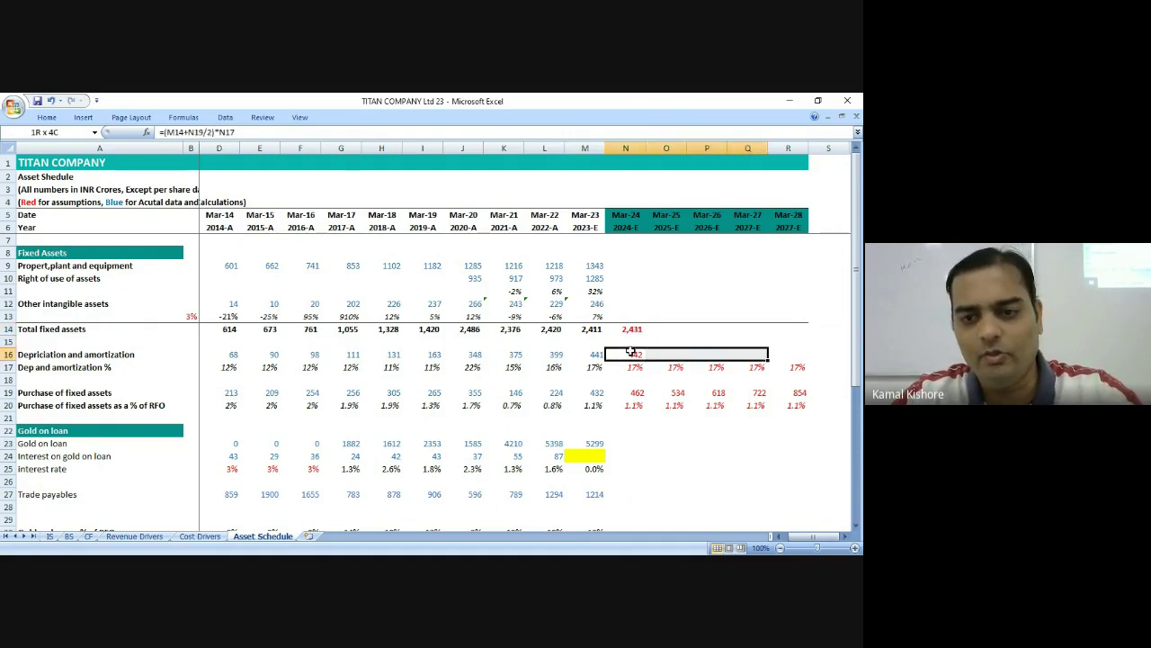
key("shift+Right")
key("ctrl+r")
Fill the Mar-24 total fixed assets formula in row 14 across to Mar-28.
key("Up")
key("Up")
key("shift+Right")
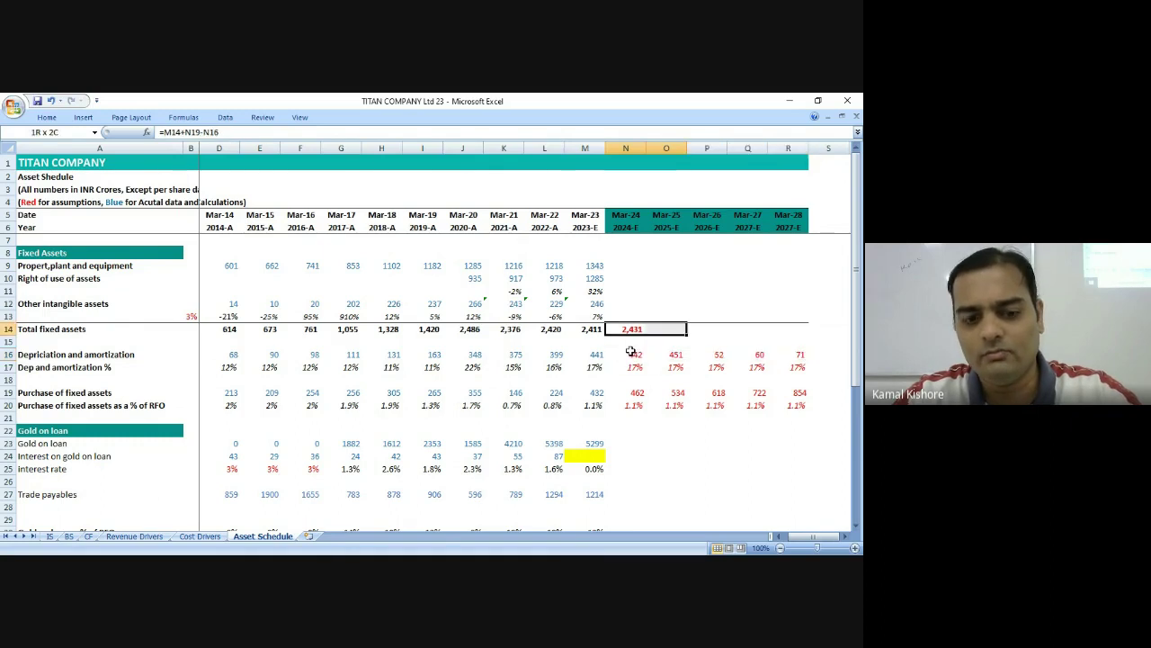
key("shift+Right")
key("shift+Right")
key("shift+Right")
key("ctrl+r")
Review the forecast total fixed assets and the depreciation formulas from Mar-24 through Mar-28.
key("Right")
key("Right")
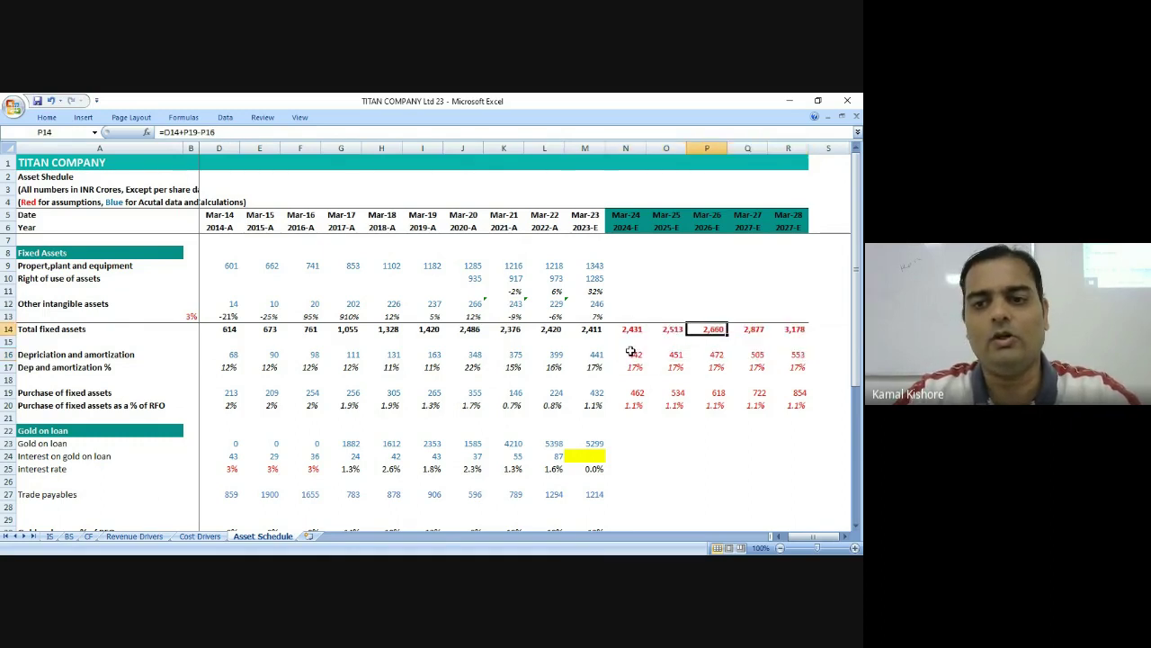
key("Down")
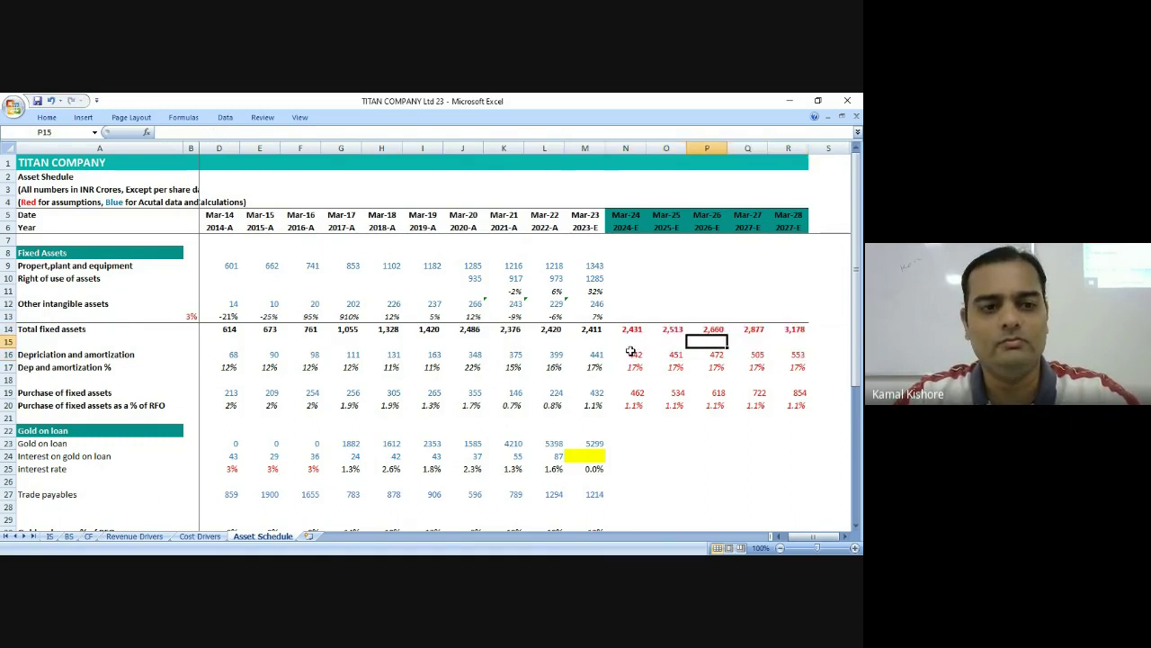
left_click(631, 352)
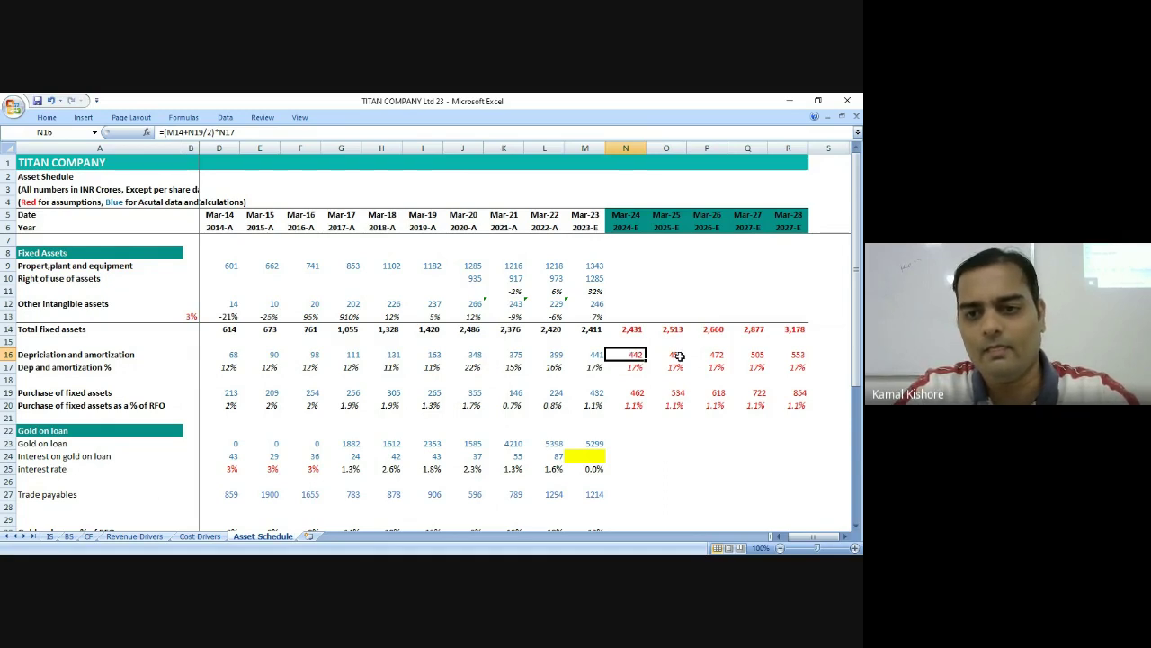
key("Right")
key("Right")
key("Right")
key("Right")
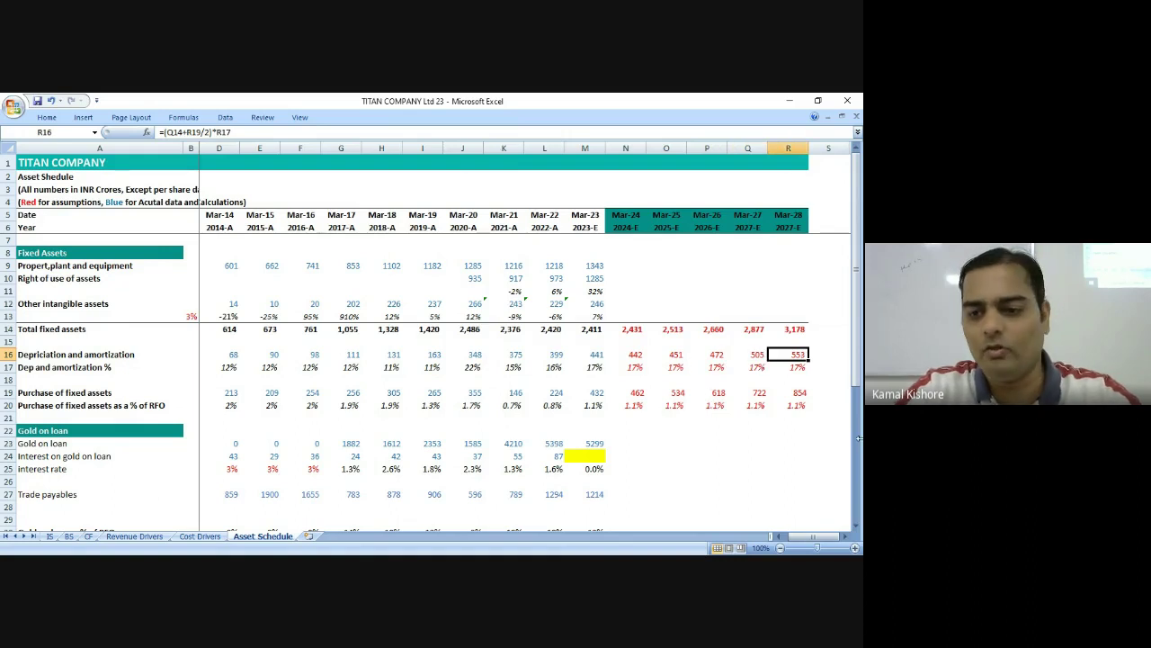
left_click(855, 548)
left_click(855, 548)
left_click(855, 548)
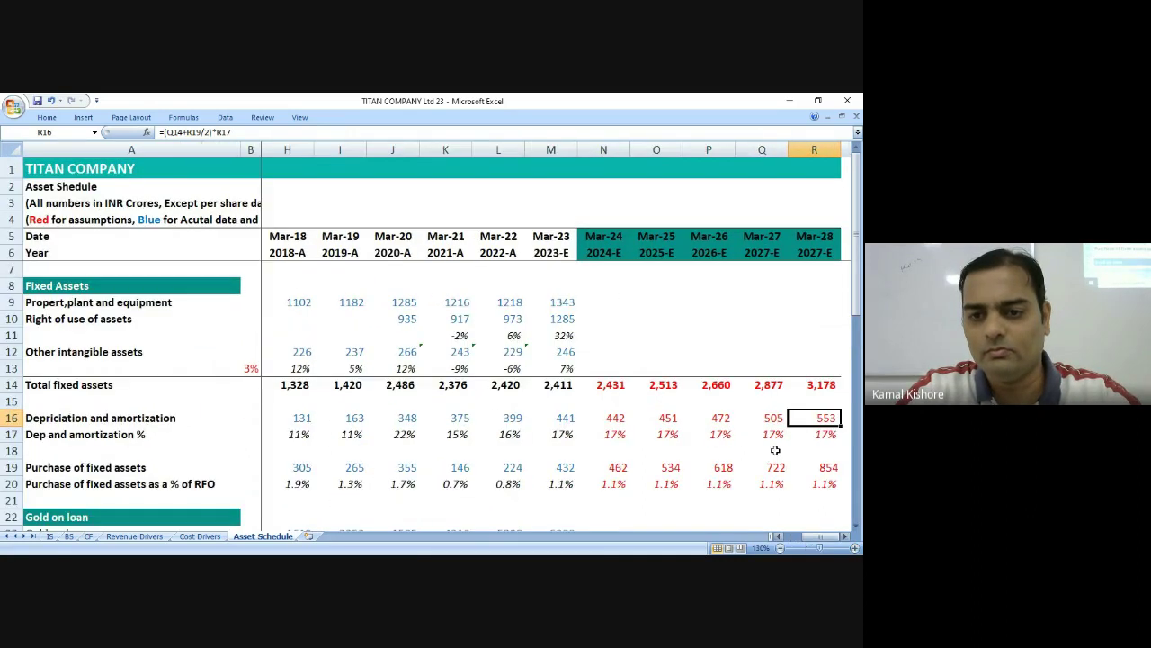
Narrow column A slightly in the asset schedule.
scroll(775, 449, "down", 1)
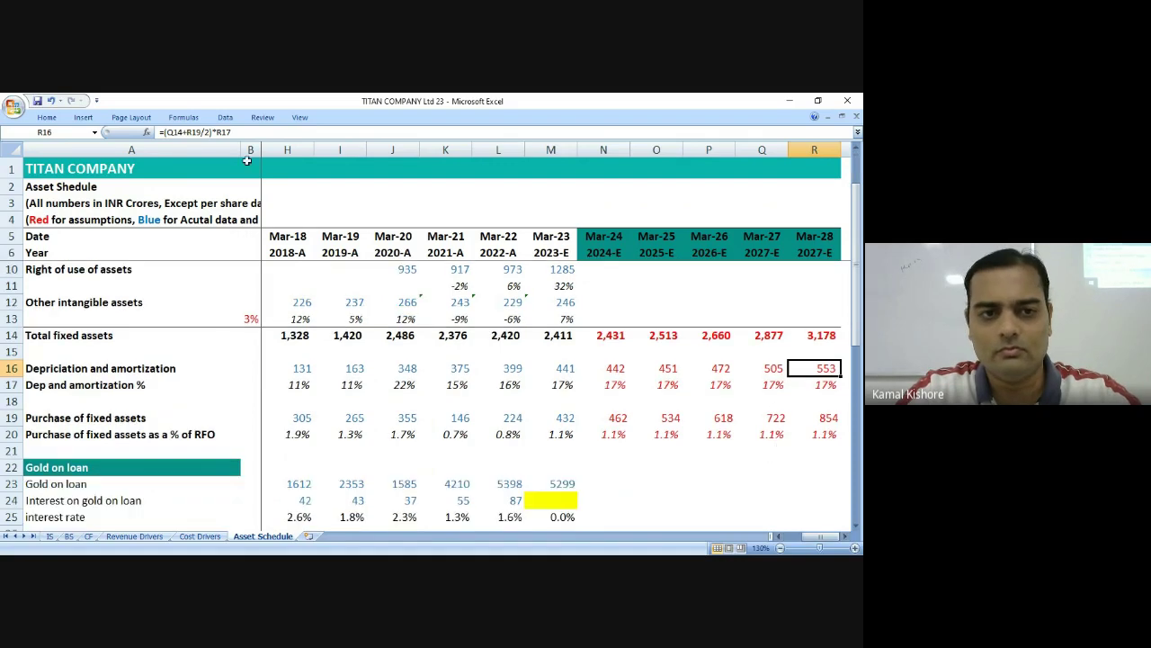
left_click_drag(241, 150, 214, 156)
scroll(490, 420, "up", 1)
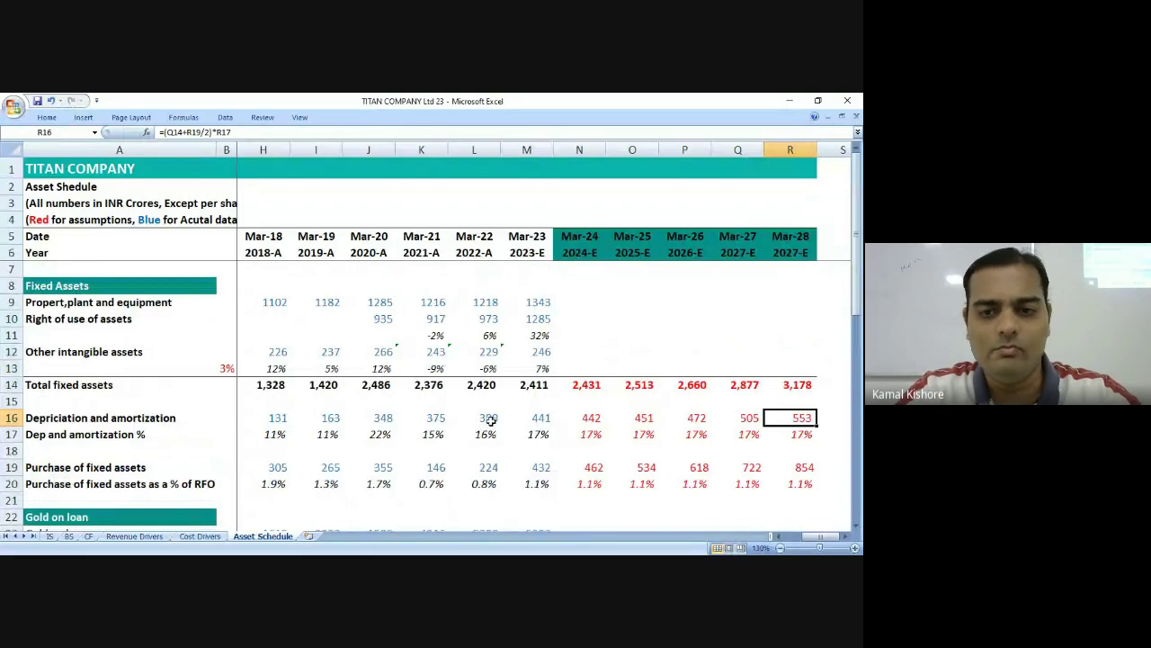
scroll(491, 420, "down", 1)
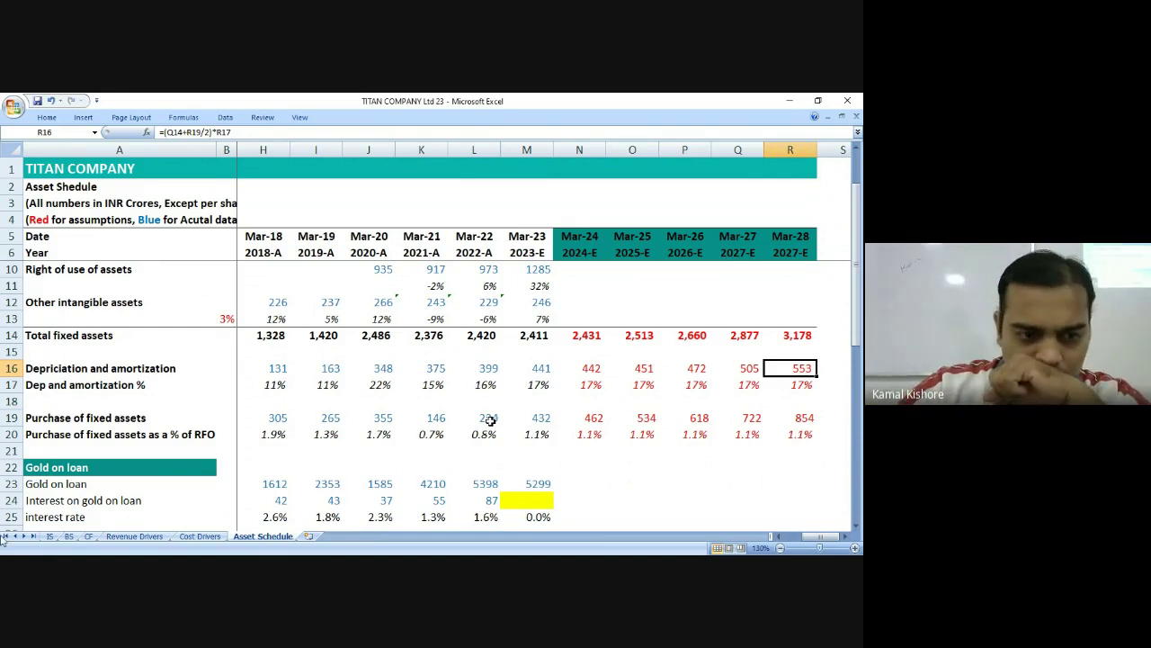
Link the income statement's depreciation and amortisation expense for Mar-24 to Mar-28 to row 16 of the Asset Schedule sheet.
left_click(50, 536)
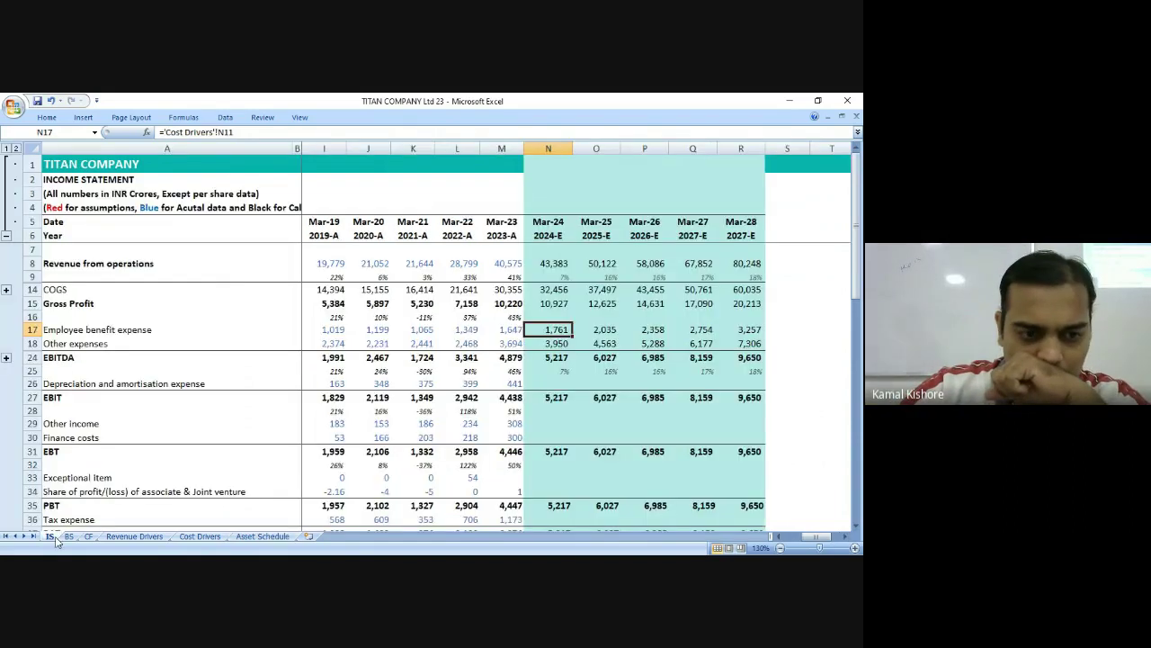
left_click(548, 384)
type("=")
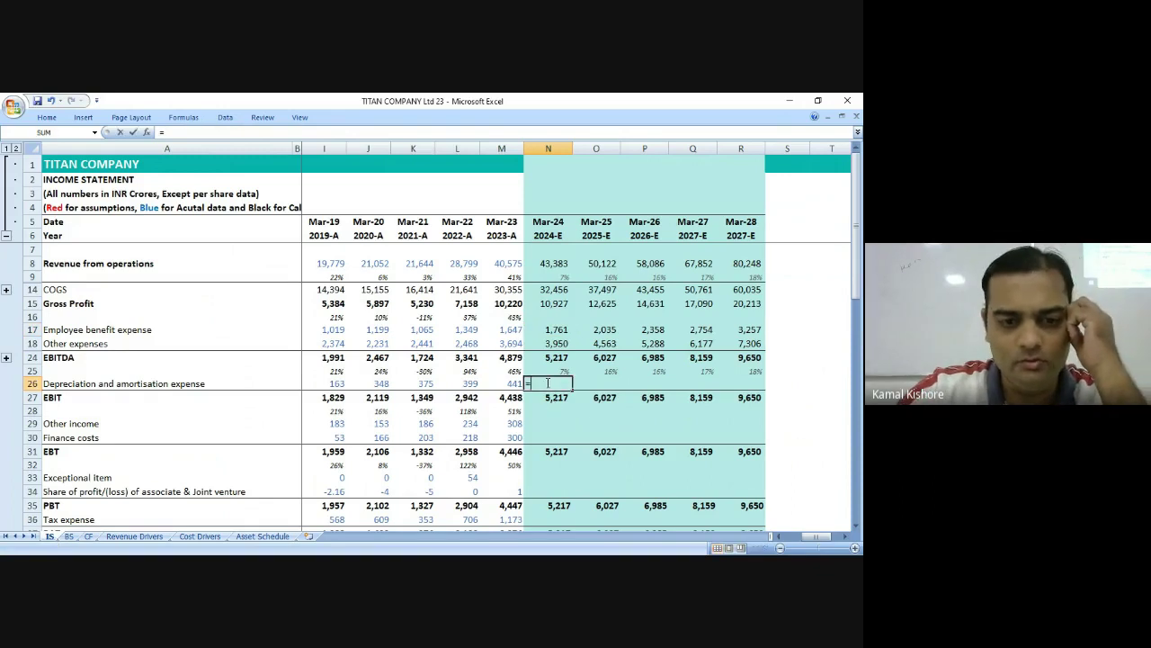
left_click(200, 537)
left_click(261, 536)
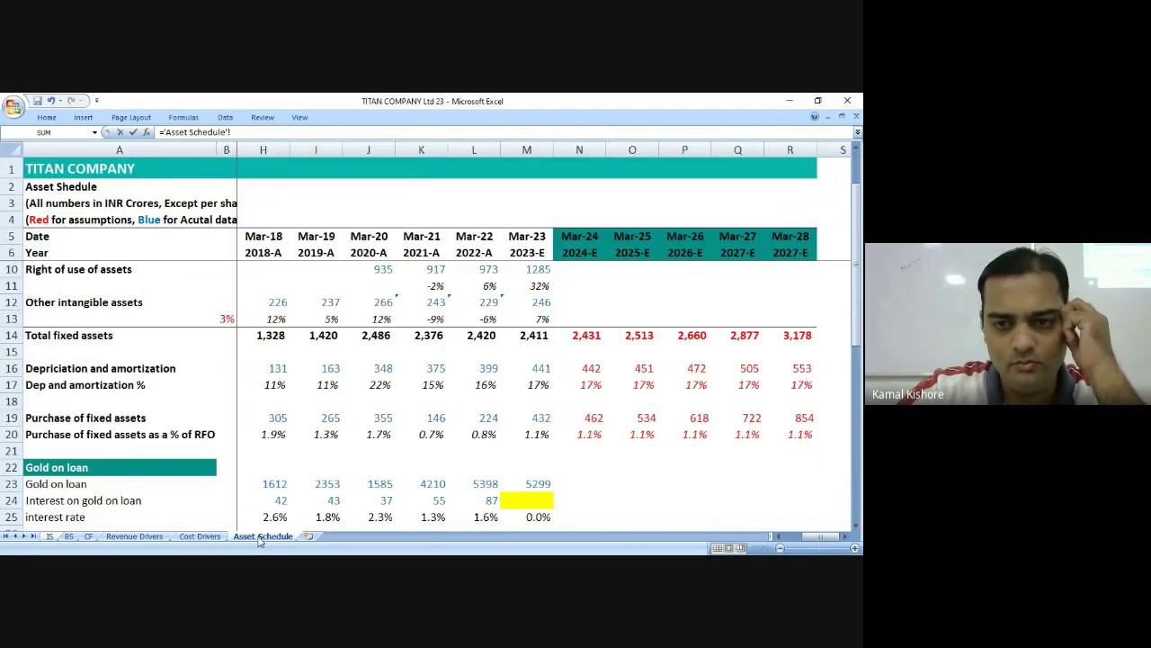
left_click(584, 369)
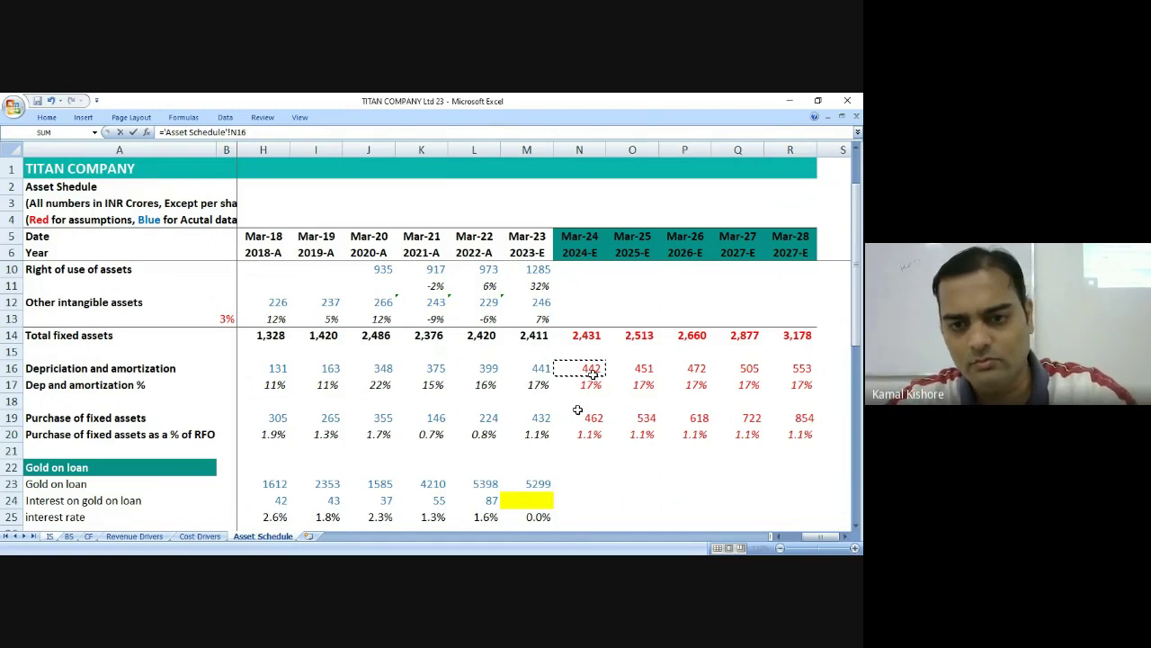
key("Return")
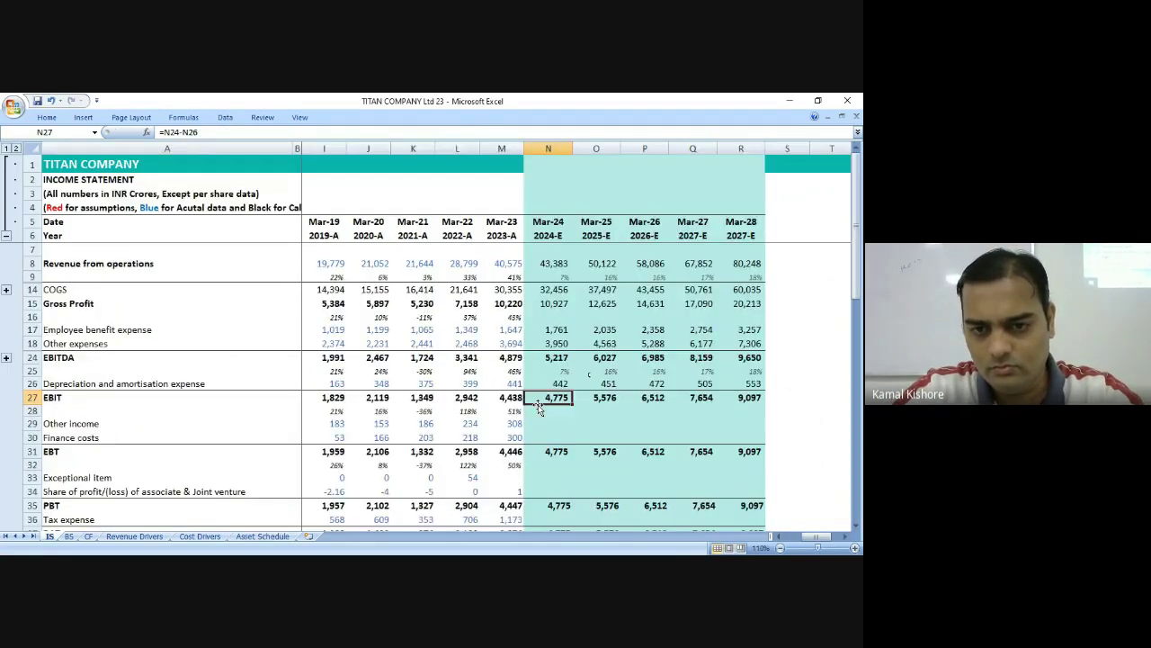
Check the Mar-24 EBIT formula and the Mar-23 finance costs in the income statement.
double_click(544, 398)
key("Escape")
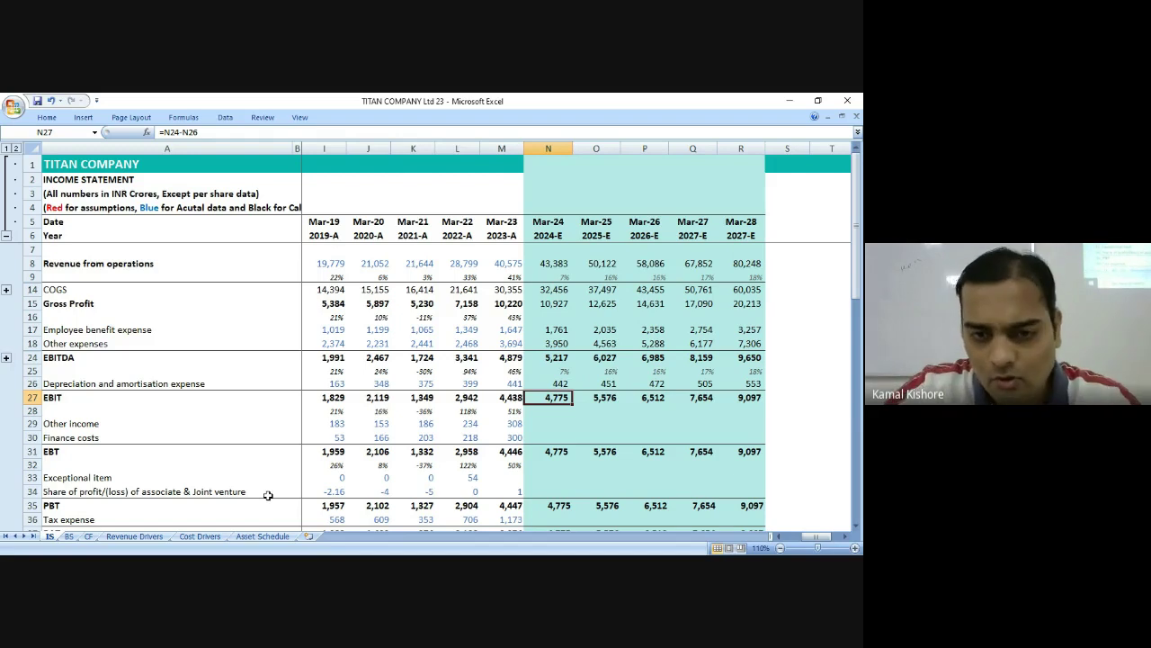
left_click(516, 437)
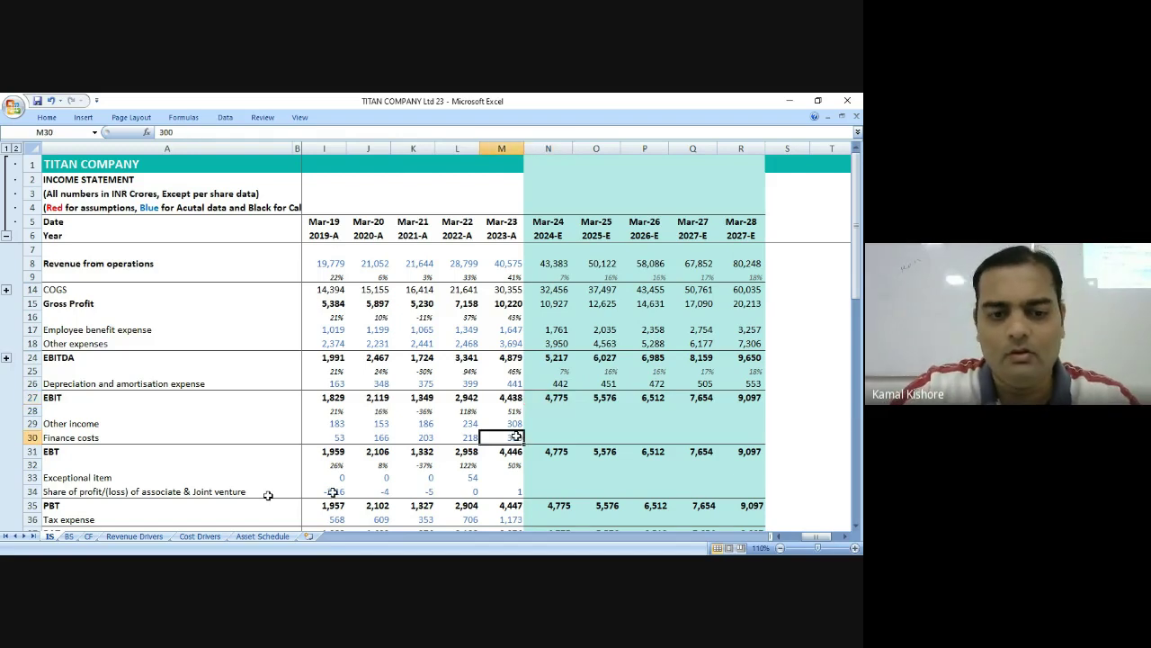
Review the forecast total fixed assets formulas and the gold on loan section in the Asset Schedule sheet.
left_click(256, 536)
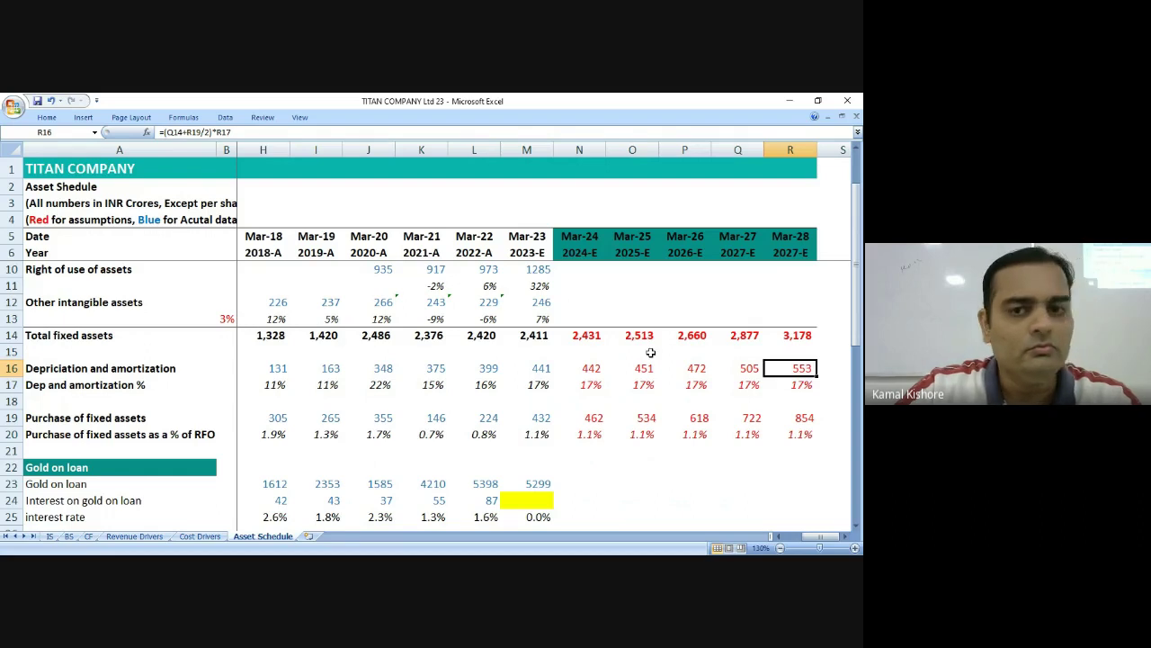
left_click(648, 350)
key("Up")
key("Right")
key("Right")
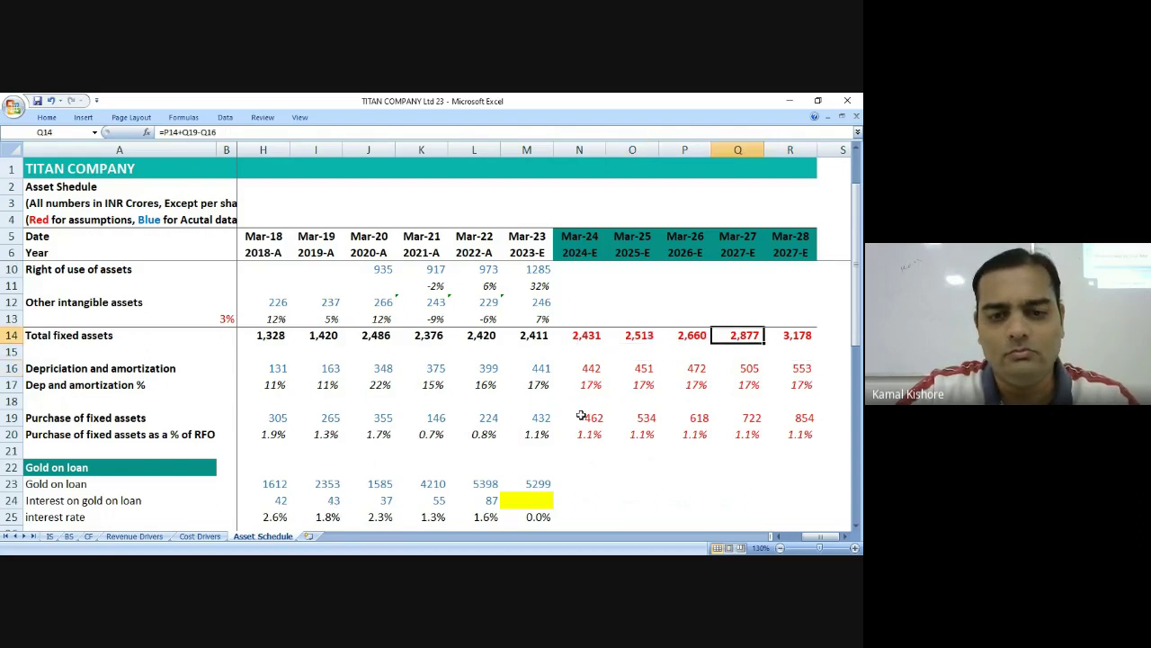
scroll(581, 416, "down", 2)
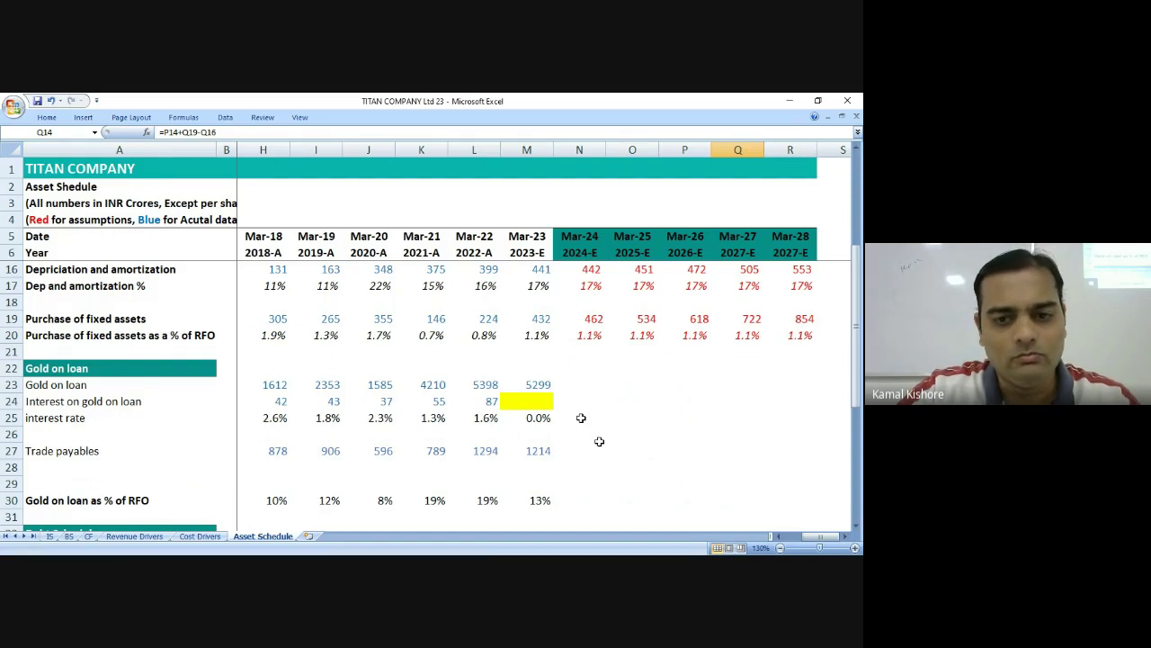
scroll(581, 417, "up", 2)
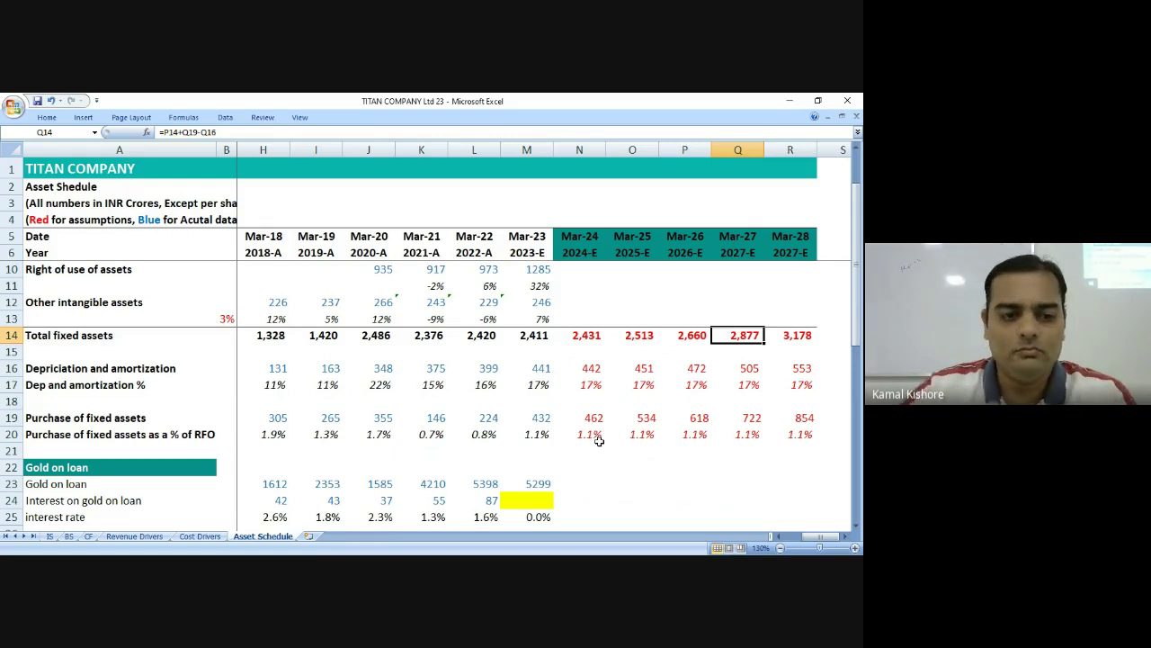
left_click(50, 536)
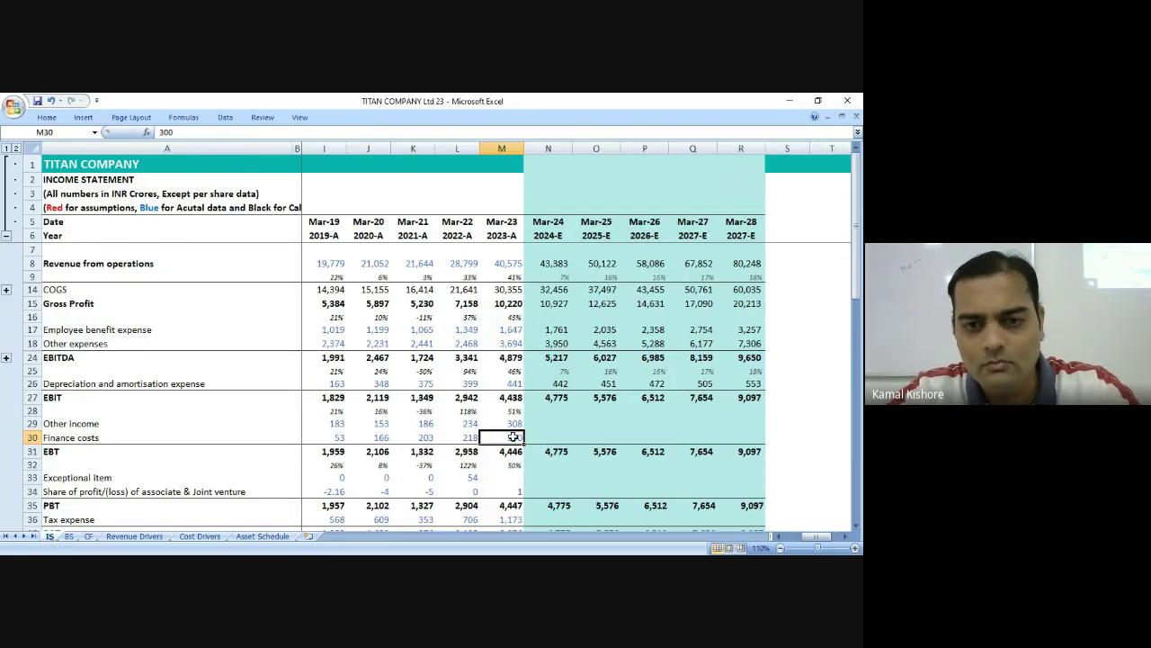
key("alt+Tab")
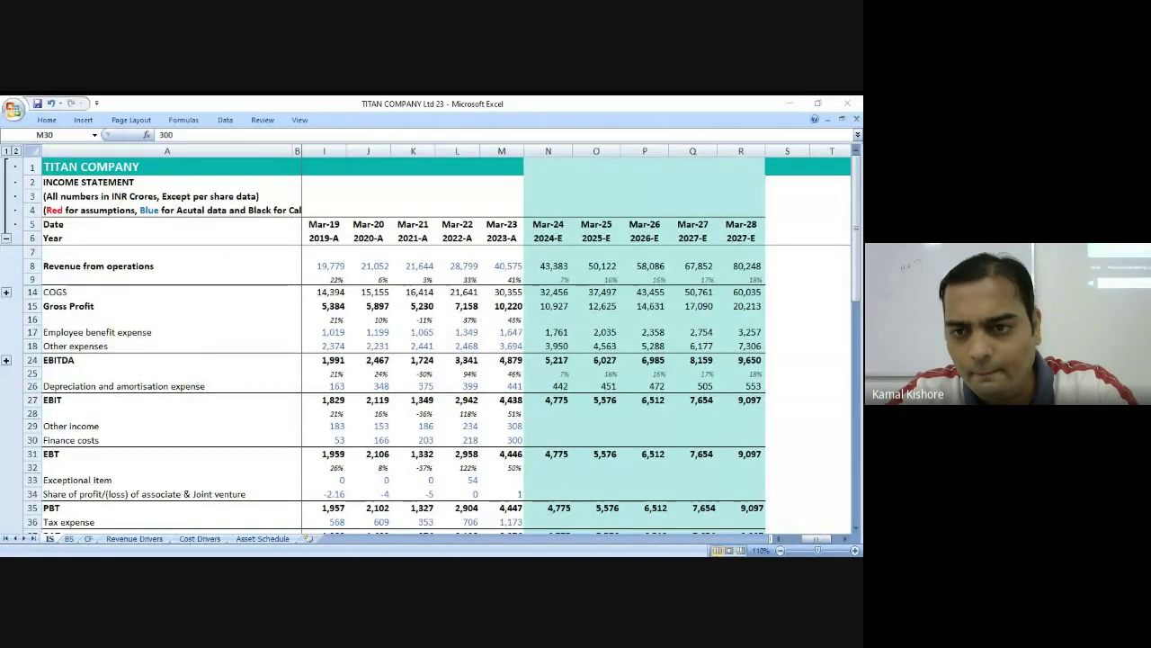
key("alt+Tab")
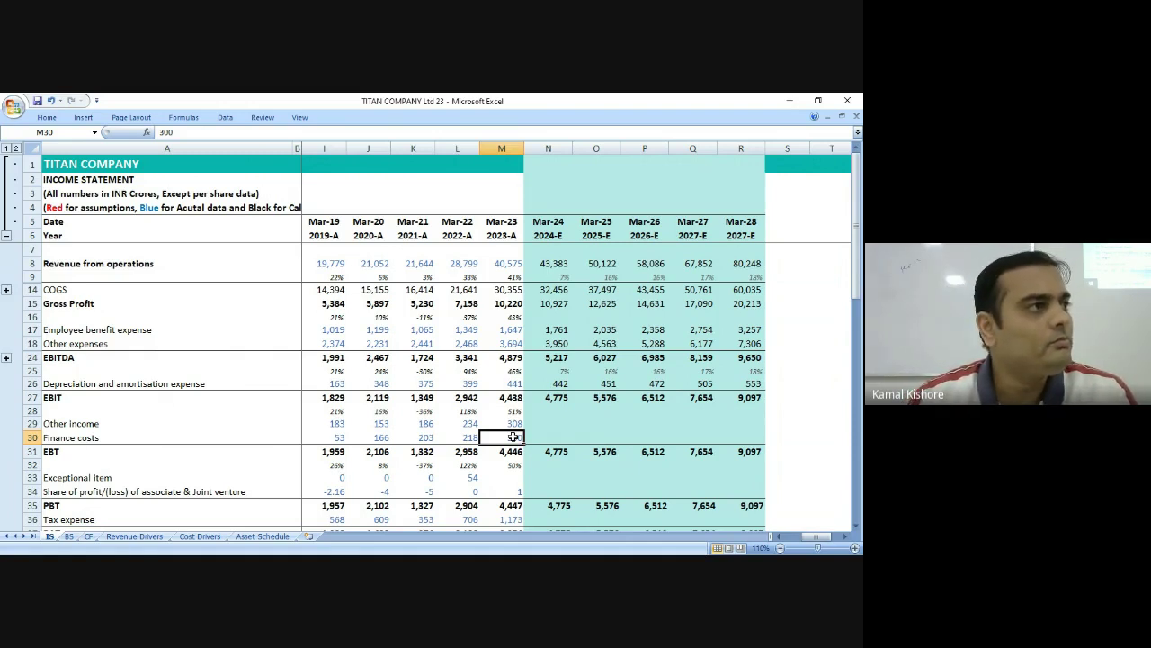
Examine the Mar-24 depreciation formula in the Asset Schedule sheet and compare it with the formulas through Mar-27.
left_click(266, 536)
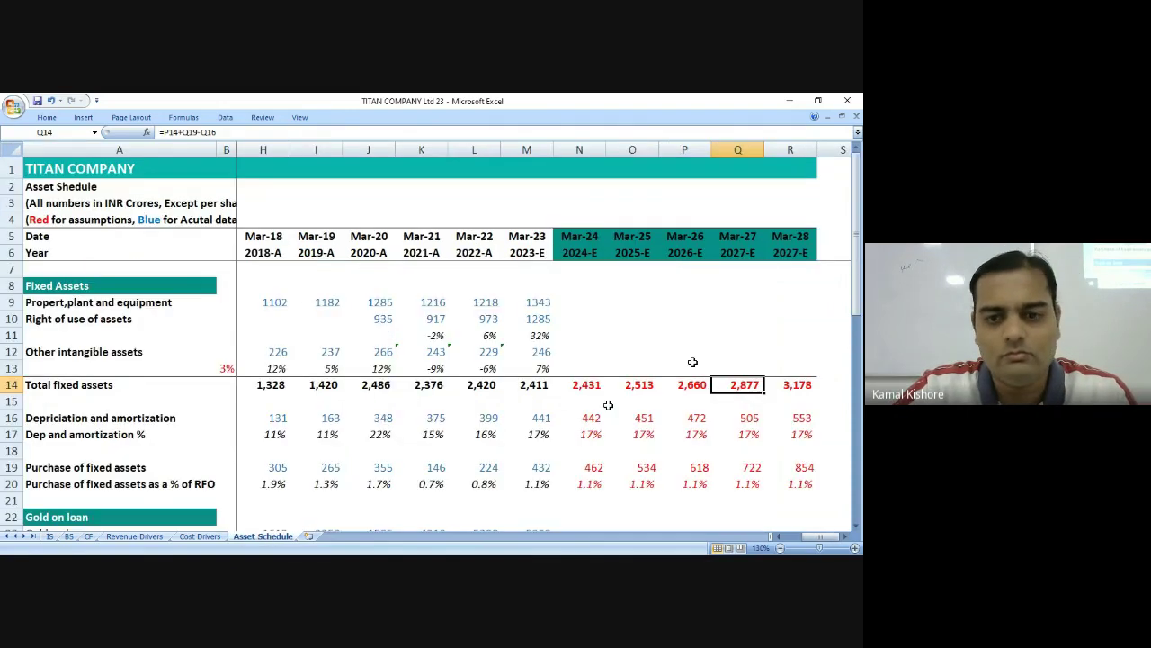
double_click(592, 417)
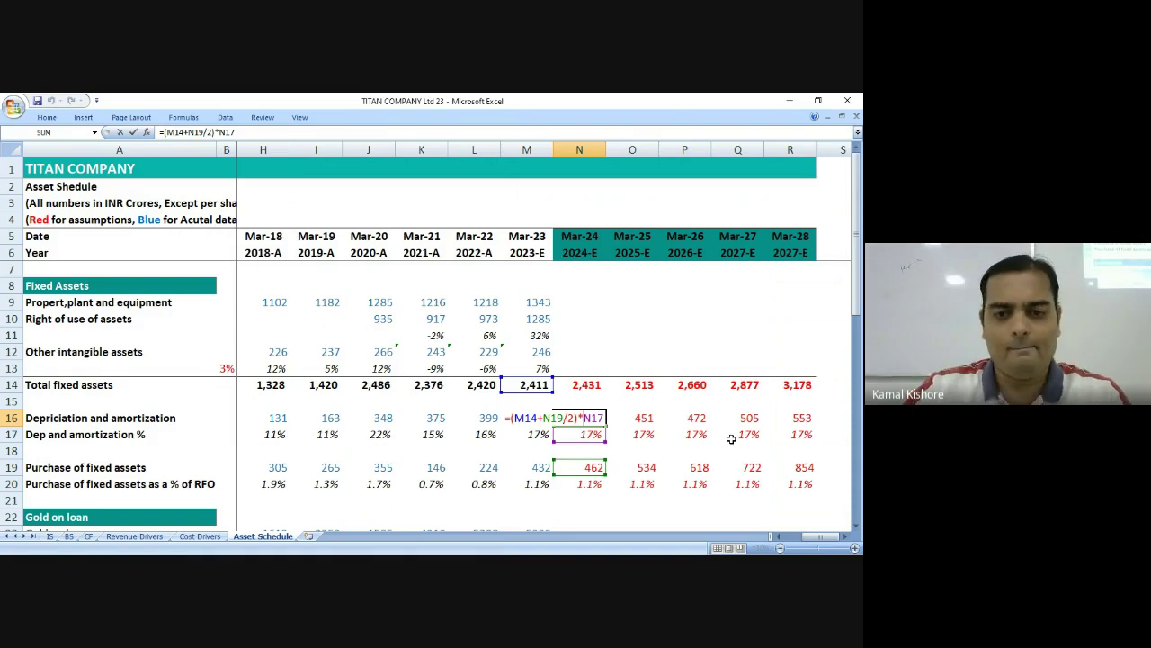
key("Return")
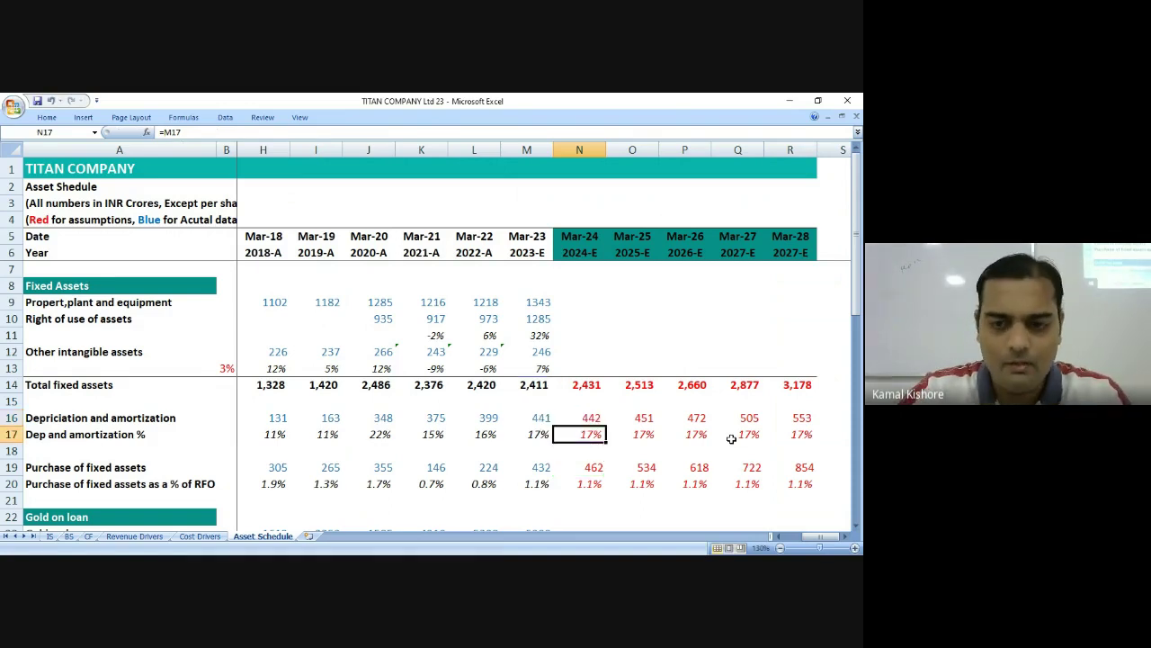
key("Up")
key("Right")
key("Right")
key("Right")
key("Left")
key("Left")
key("Left")
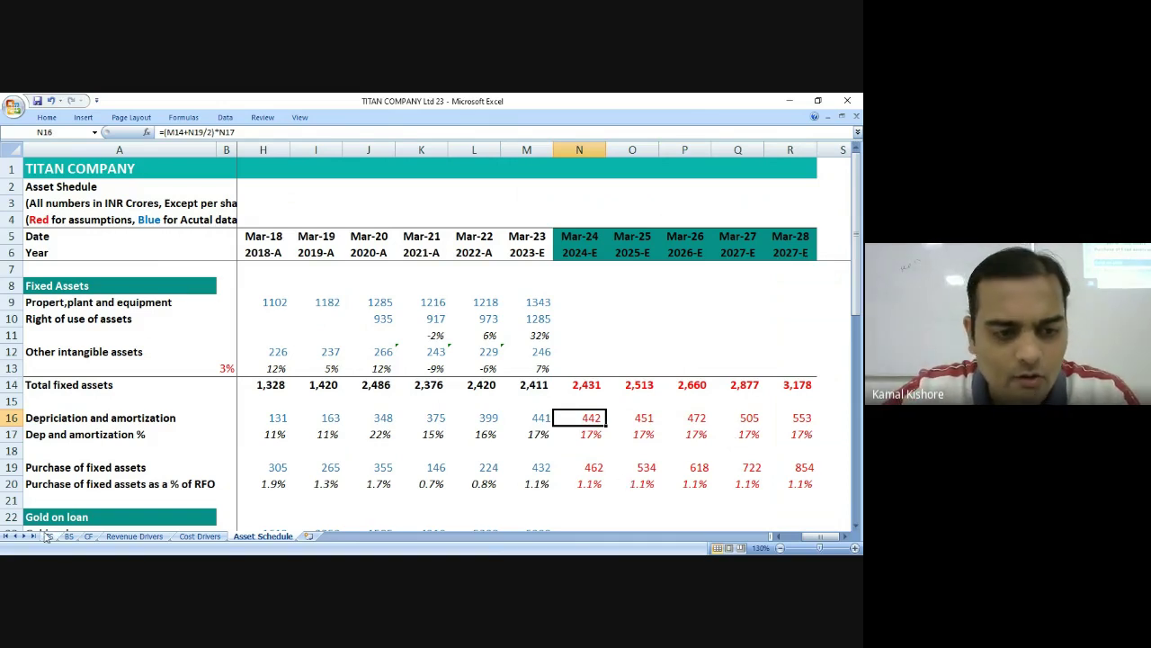
Open the IS sheet and examine the projected revenue from operations and its Mar-24 growth rate.
key("ctrl+Page_Up")
key("ctrl+Page_Up")
key("ctrl+Page_Up")
key("ctrl+Page_Up")
key("ctrl+Page_Up")
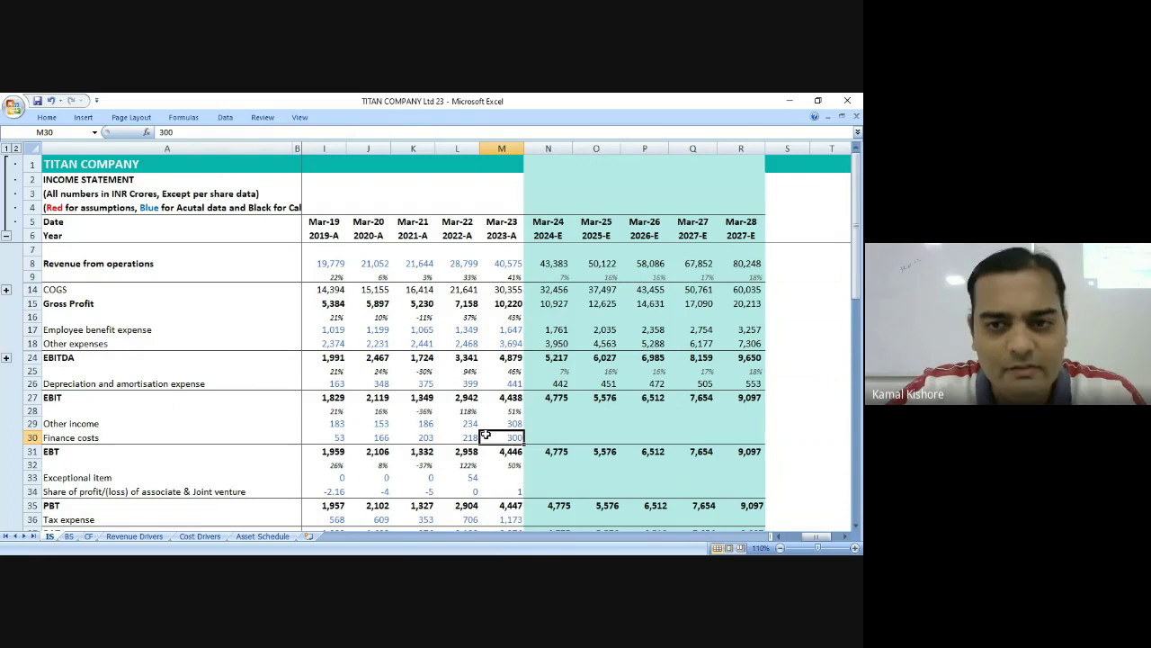
left_click(670, 264)
key("Left")
key("Left")
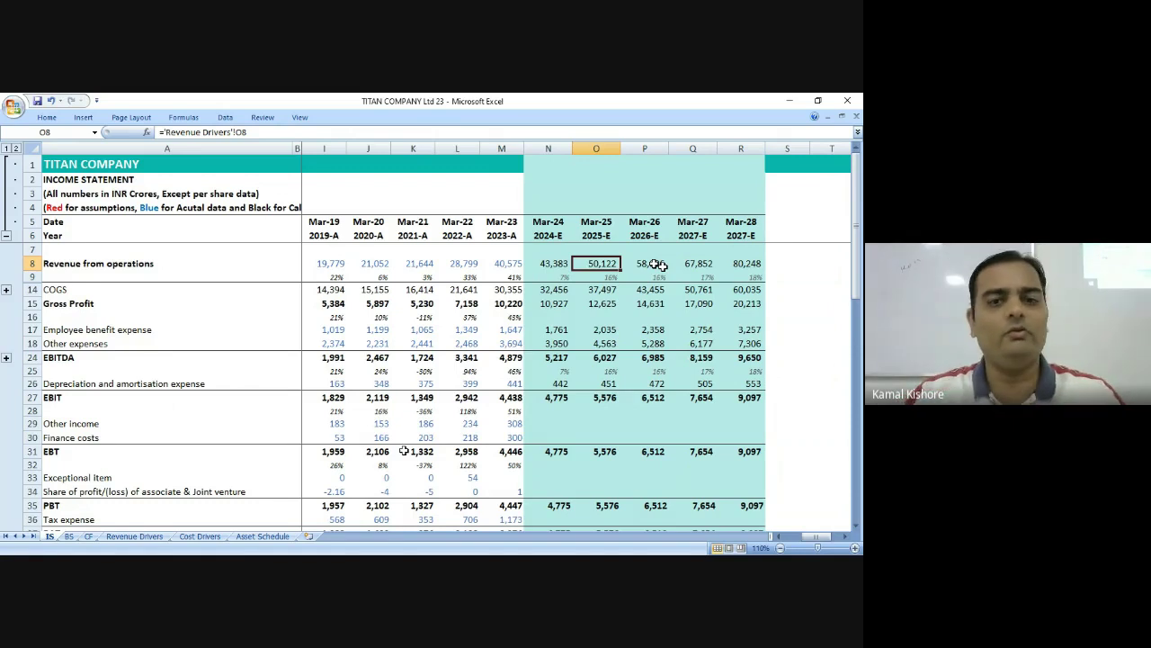
key("Left")
key("Down")
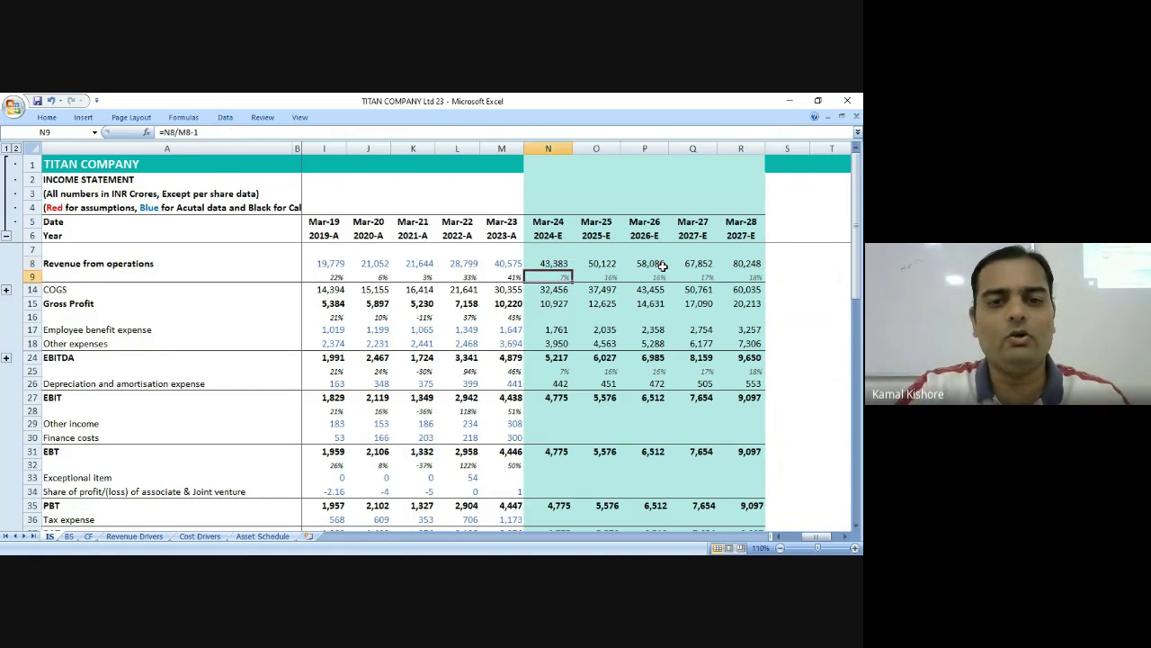
Review the historical revenue growth rates in row 9 by selecting them from Mar-23 back to Mar-14.
key("Left")
key("shift+Left")
key("shift+Left")
key("shift+Left")
key("ctrl+shift+Down")
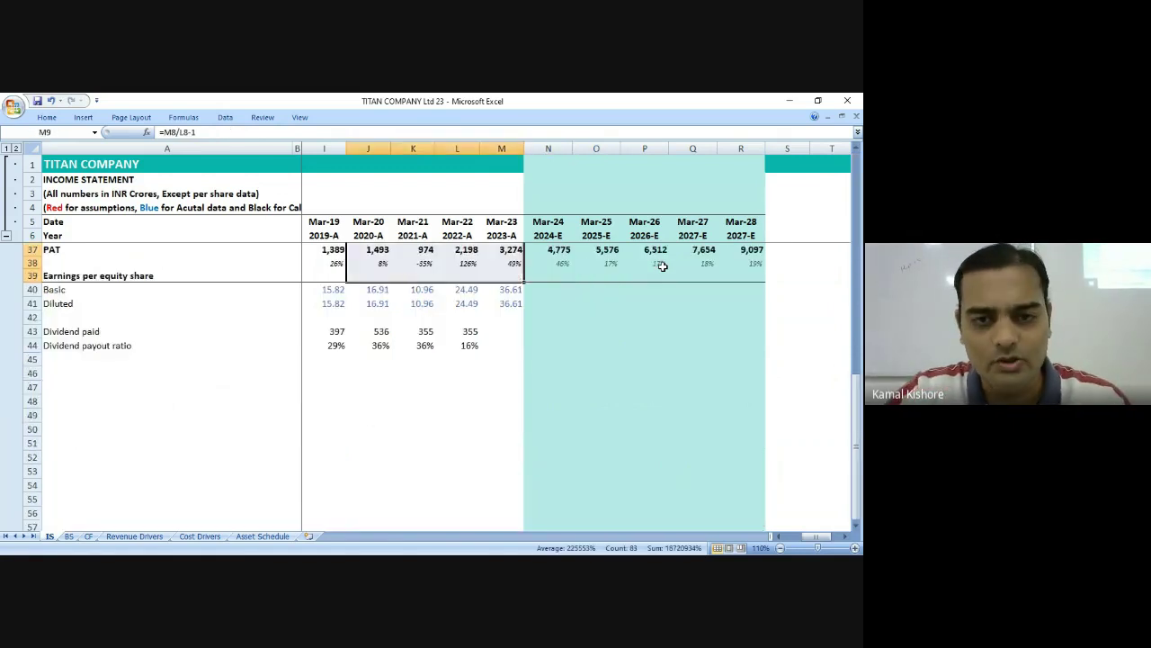
scroll(630, 268, "up", 10)
left_click(552, 263)
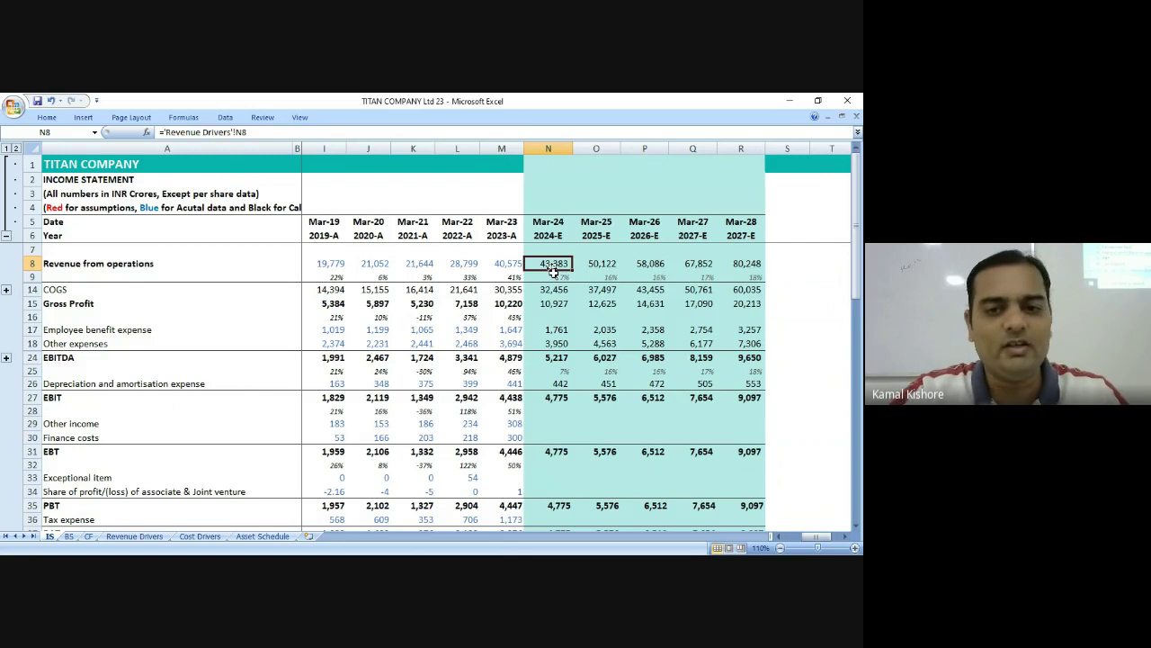
left_click_drag(500, 278, 448, 279)
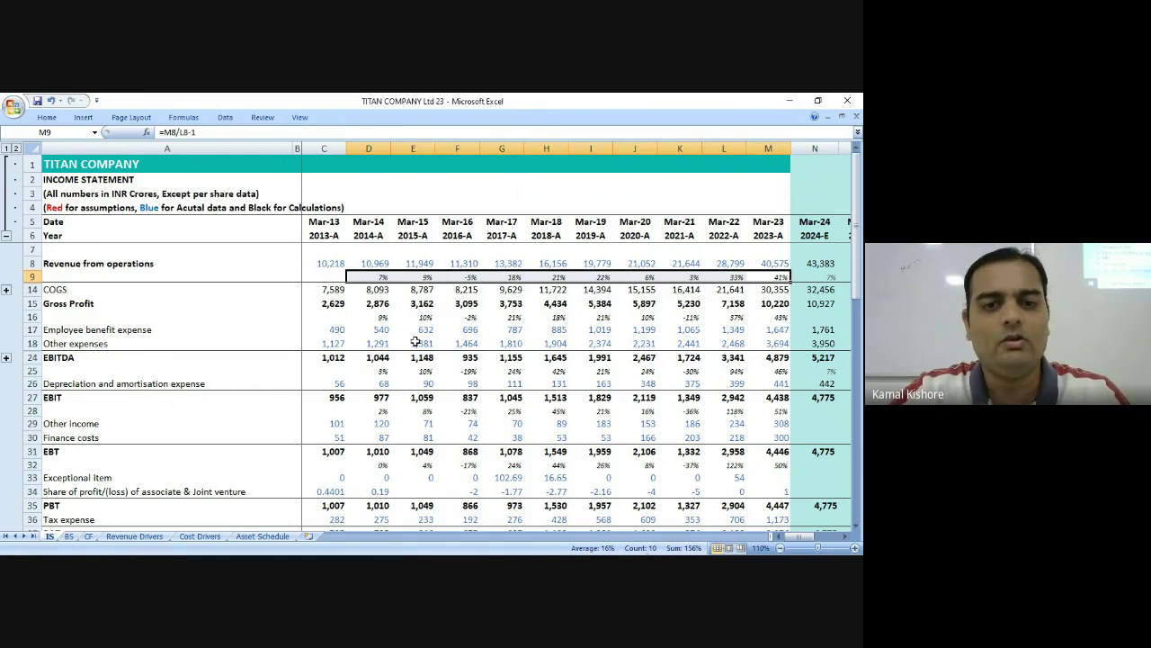
Calculate total revenue growth from Mar-14 to Mar-23 in M7 with the formula =M8/D8-1.
left_click(779, 252)
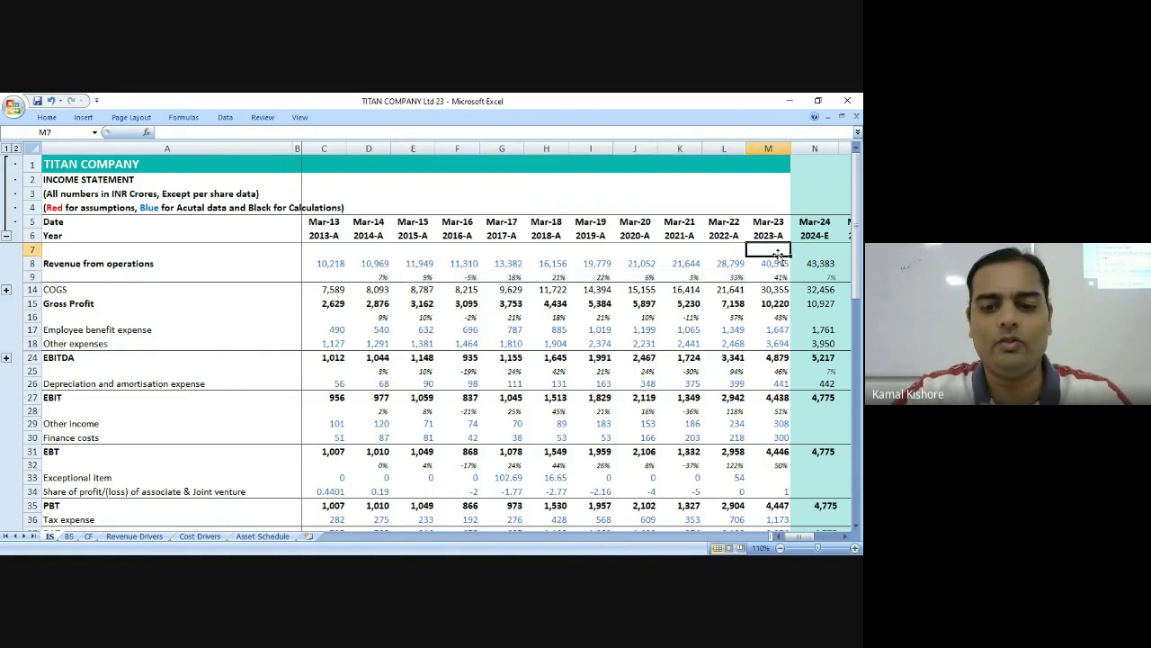
type("=")
key("Down")
type("/")
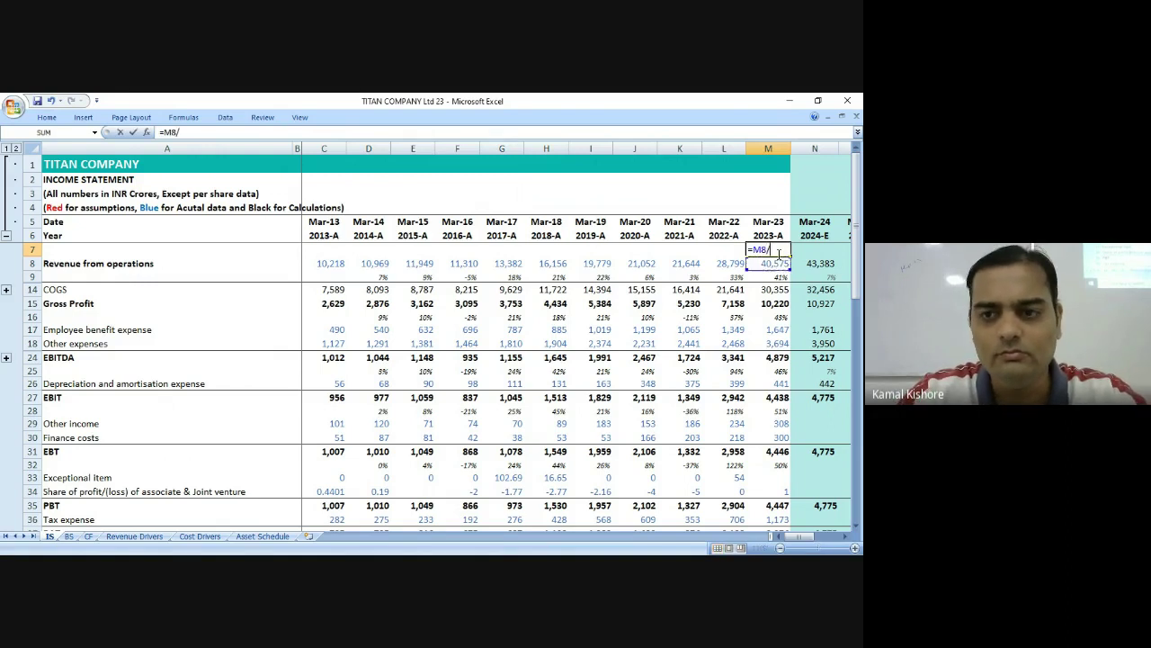
key("Left")
key("Down")
key("Left")
key("Left")
key("Left")
key("Left")
key("Left")
key("Left")
key("Left")
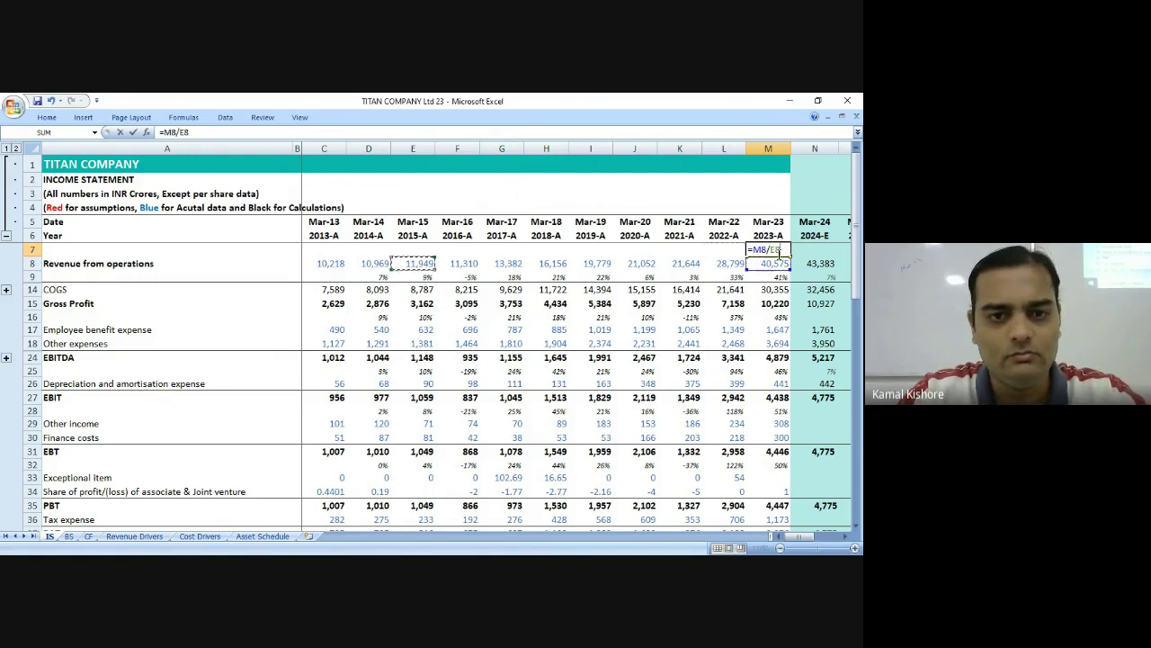
key("Left")
type("-1")
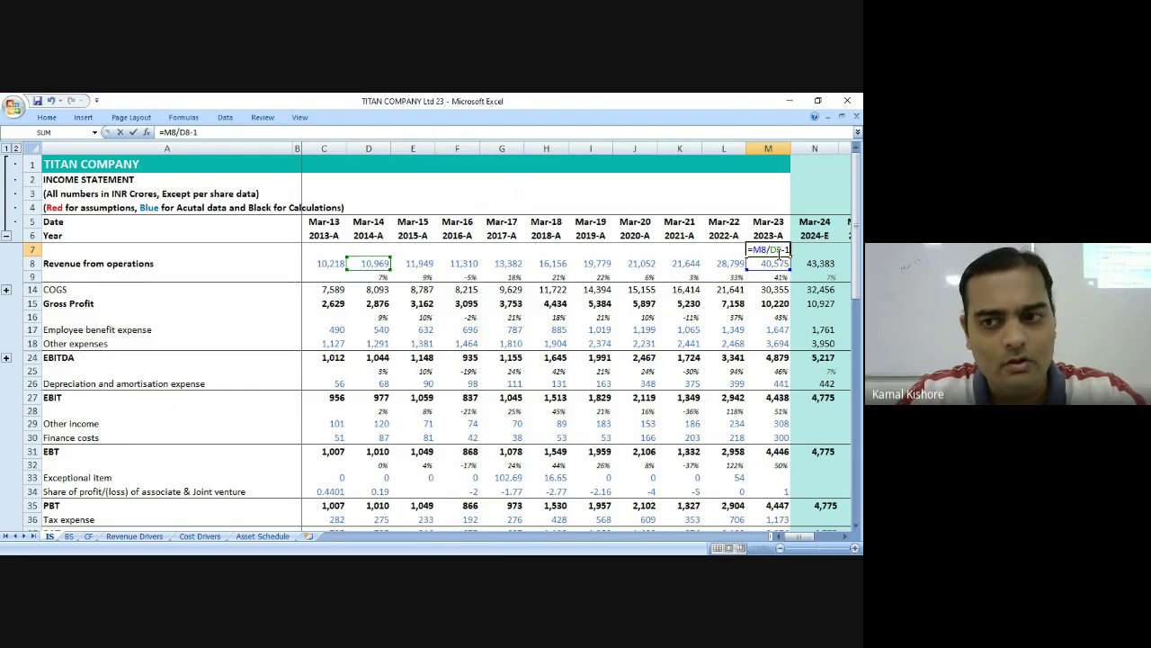
key("Return")
left_click(778, 251)
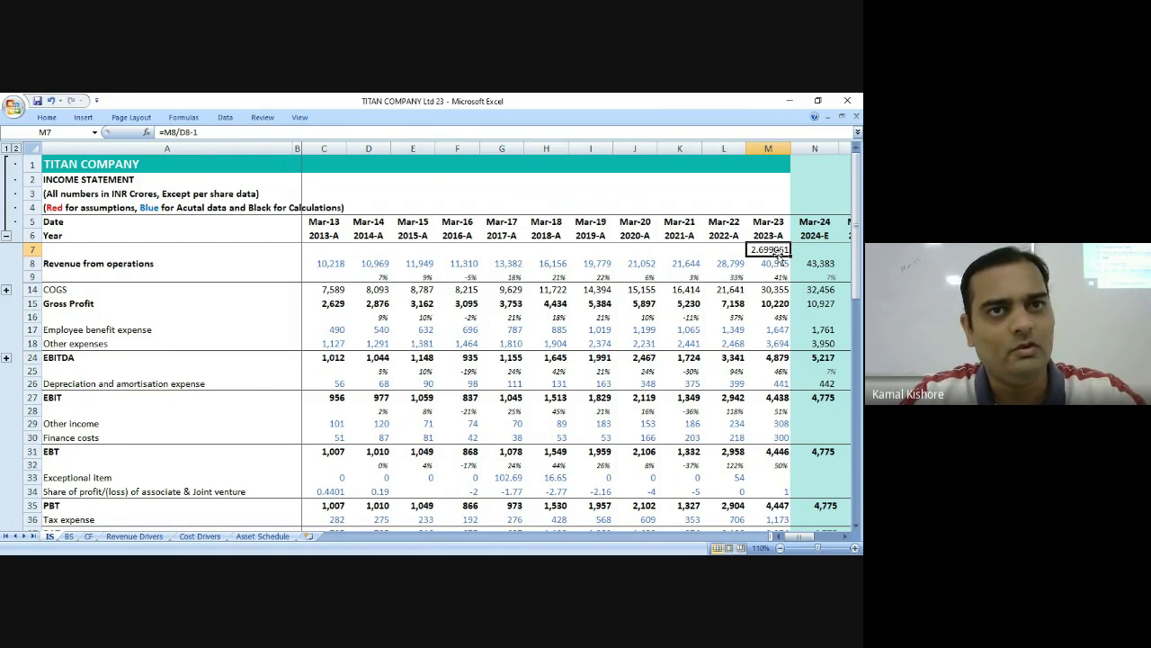
key("Down")
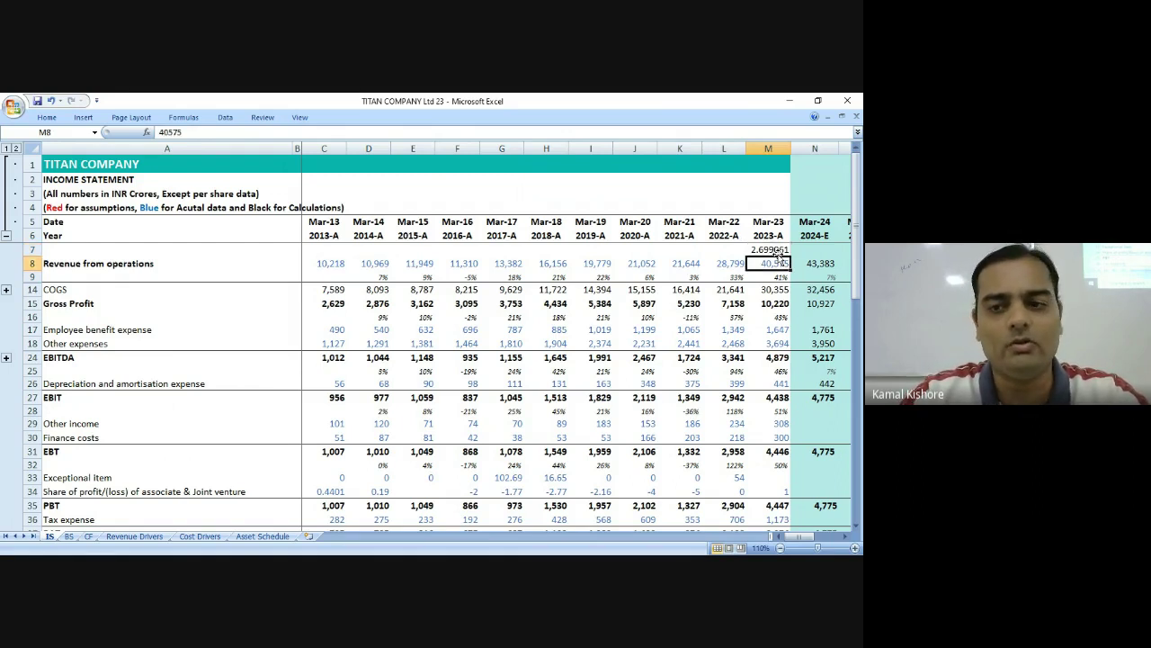
Change the growth formula in M7 to =(M8/D8-1)^1/9 to annualise it over nine years.
key("Up")
key("F2")
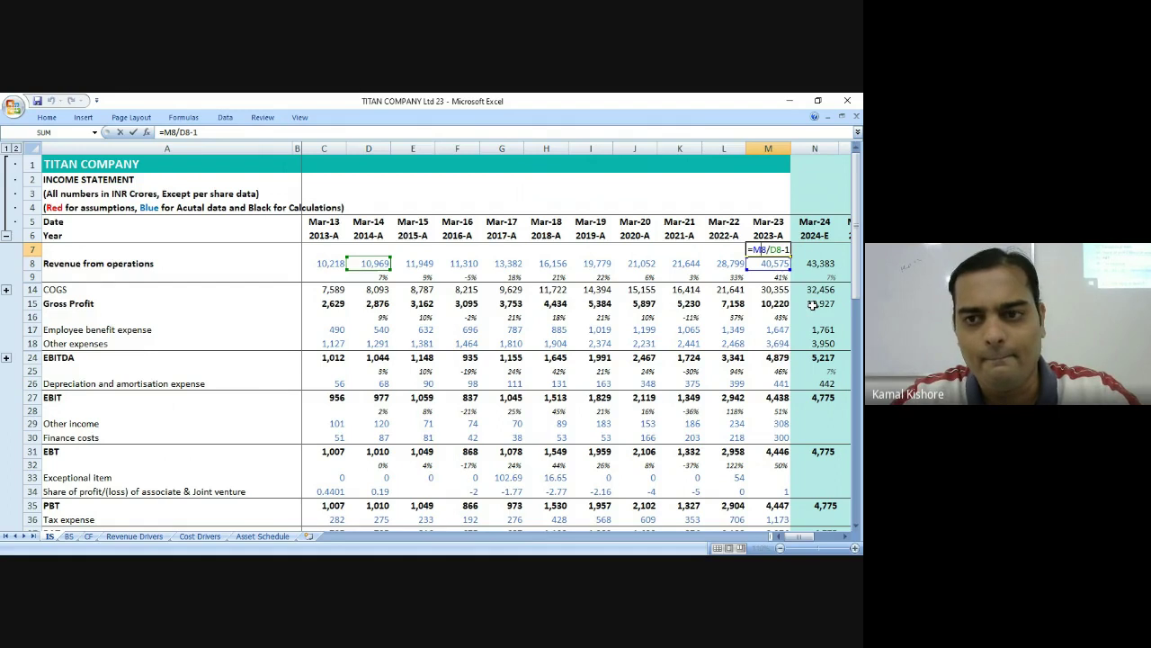
key("Home")
key("Right")
type("(")
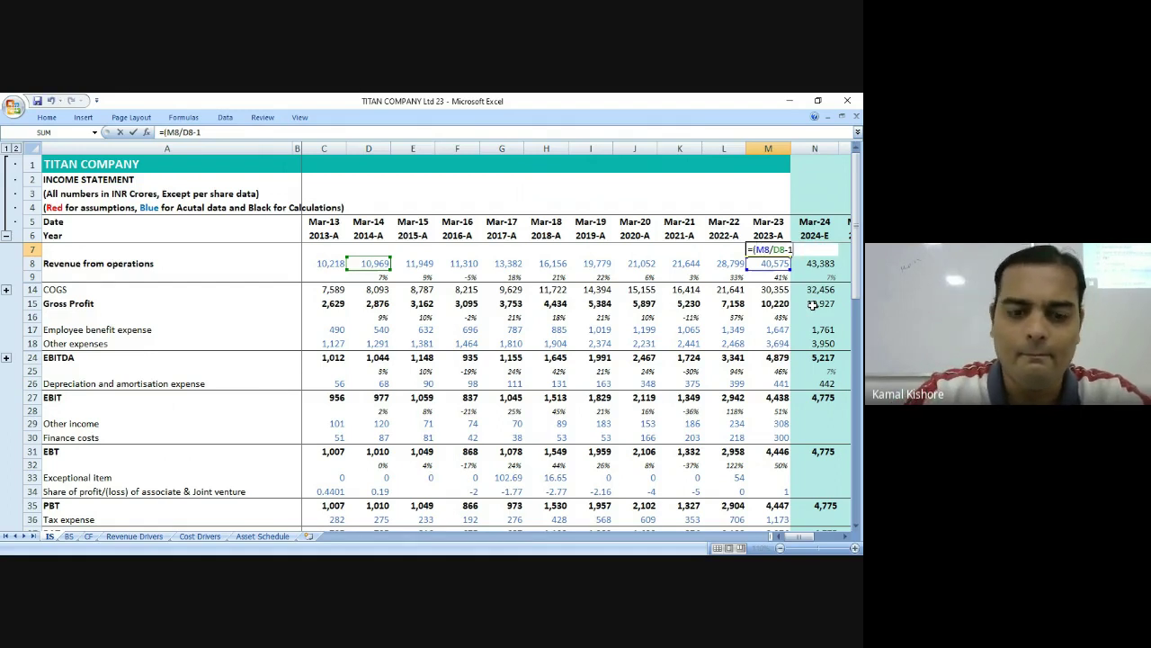
key("End")
type(")^")
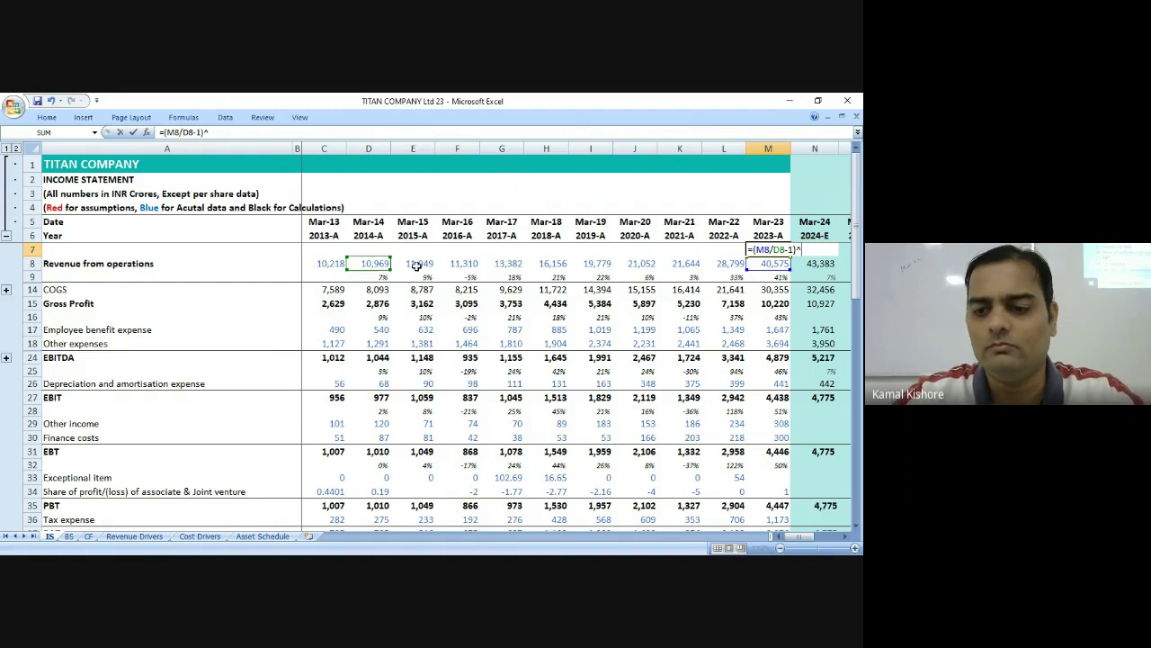
type("1/9")
key("Return")
key("Up")
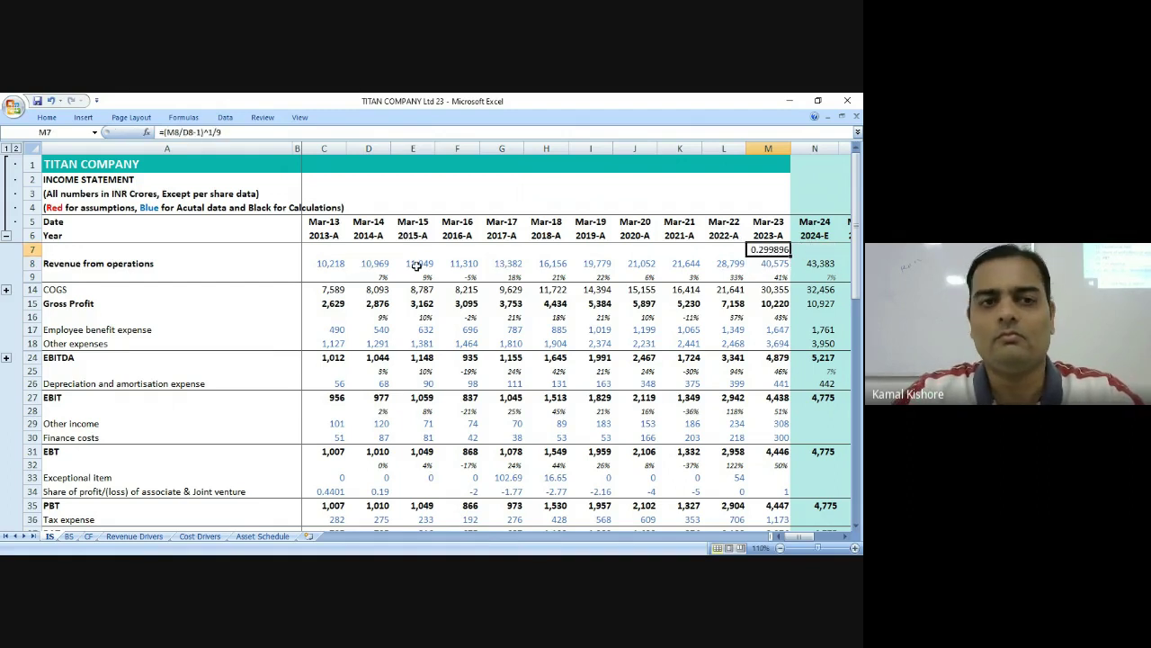
Format the annualised growth rate in M7 as a percentage with one decimal place and recheck its formula.
key("ctrl+F1")
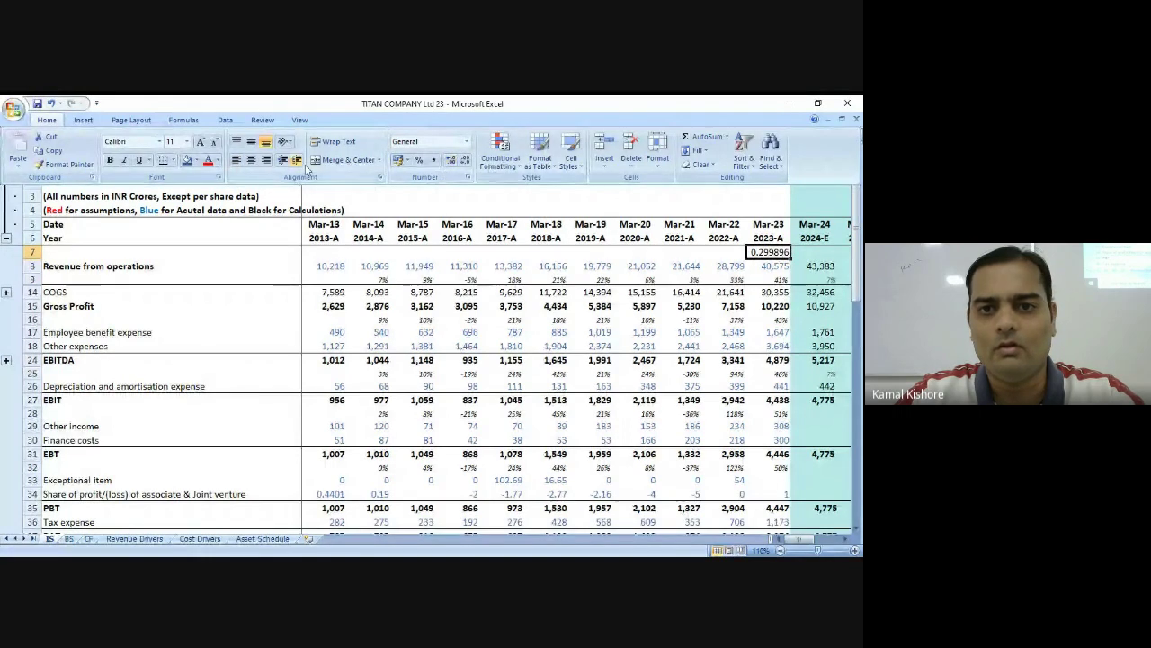
left_click(418, 160)
key("ctrl+F1")
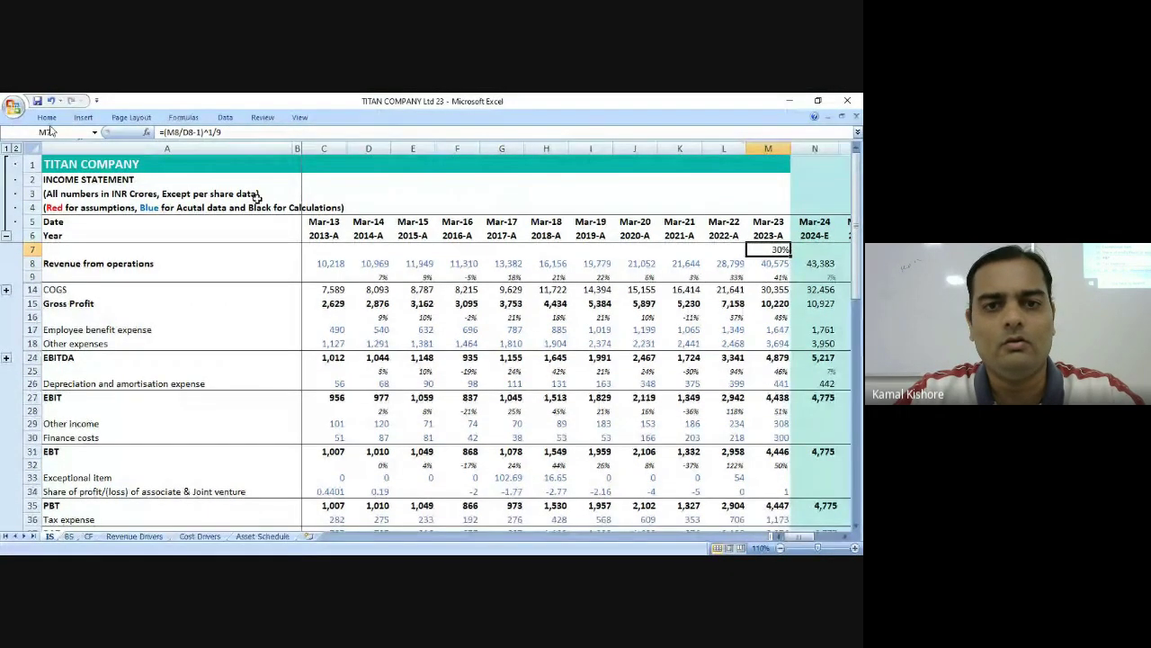
key("ctrl+F1")
left_click(447, 160)
key("ctrl+F1")
left_click(458, 164)
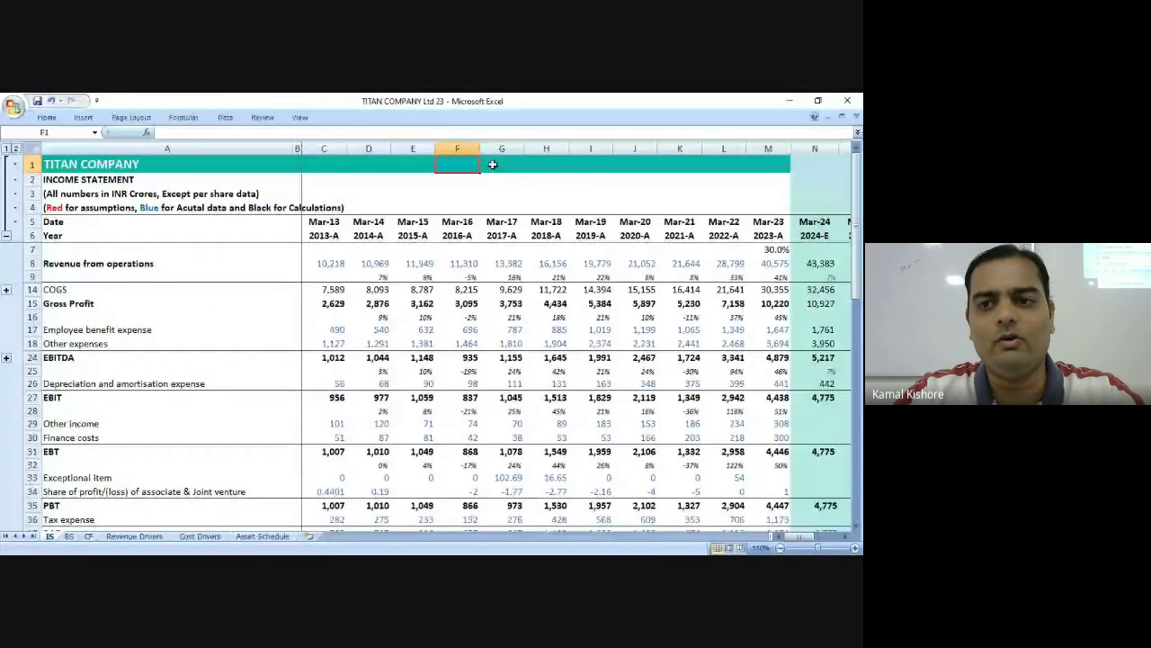
left_click(776, 250)
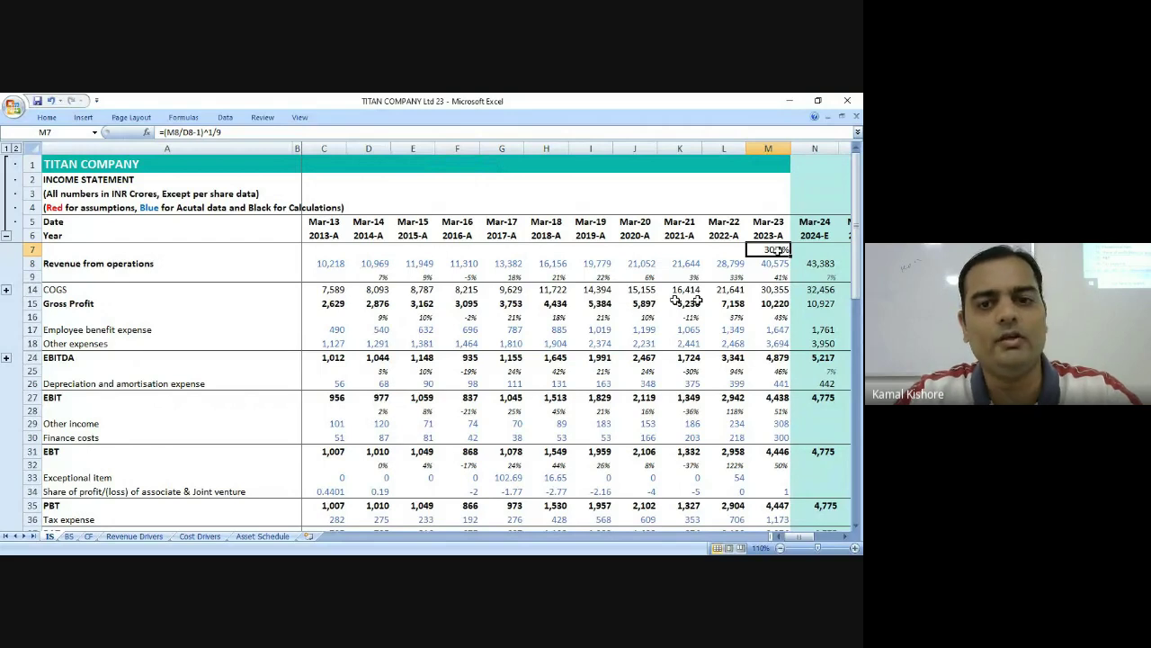
double_click(765, 249)
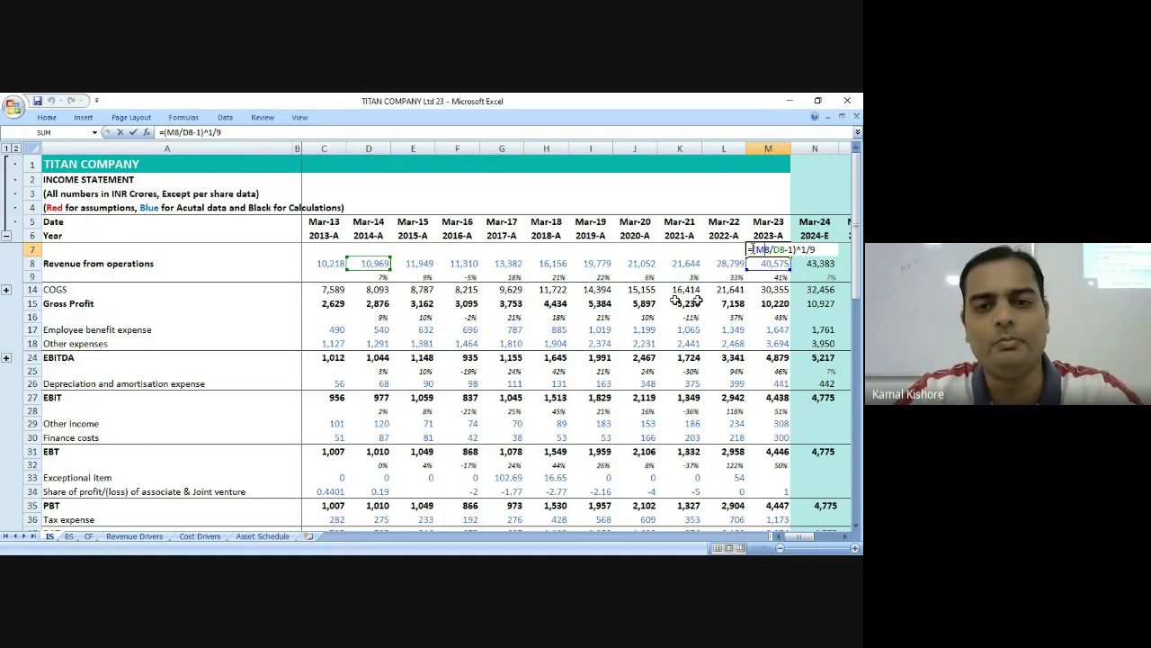
key("ctrl+Return")
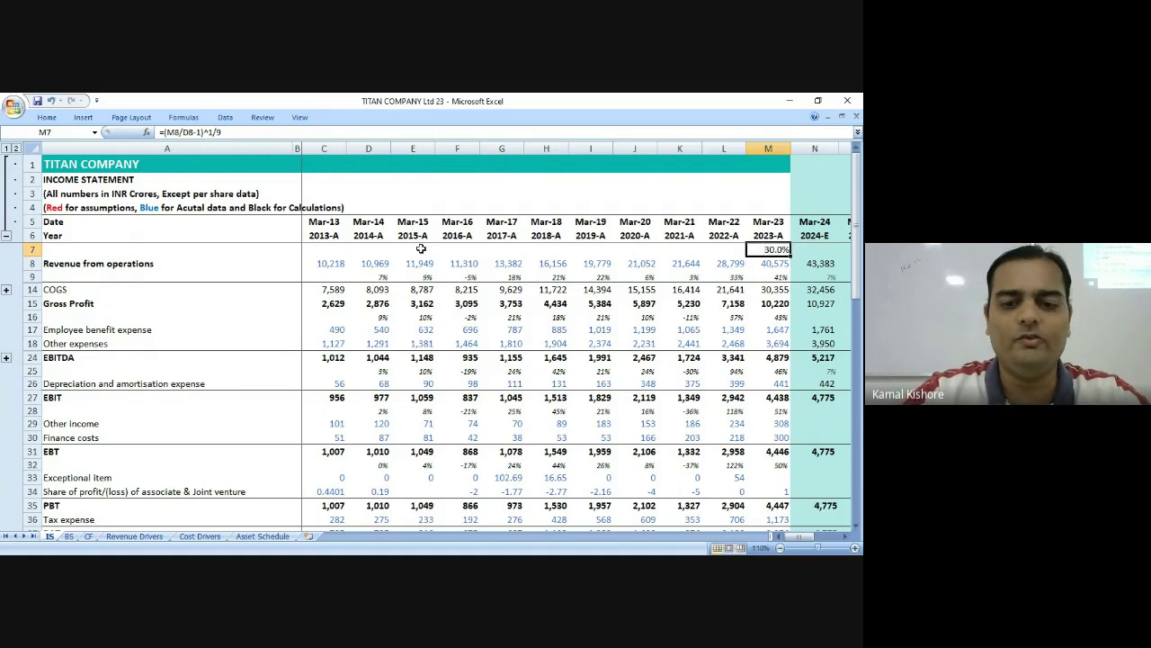
Enter the test projection =D8*(1.3) in E7 and fill it right through G7.
left_click(421, 248)
type("=")
key("Left")
key("Down")
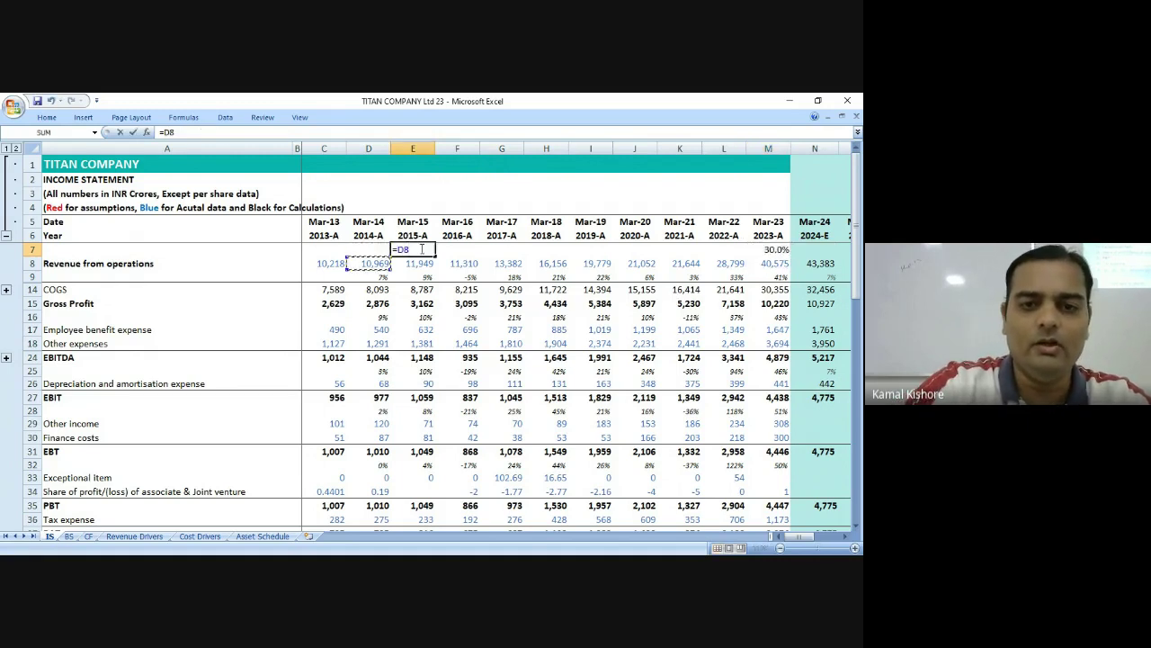
type("*(1.3)")
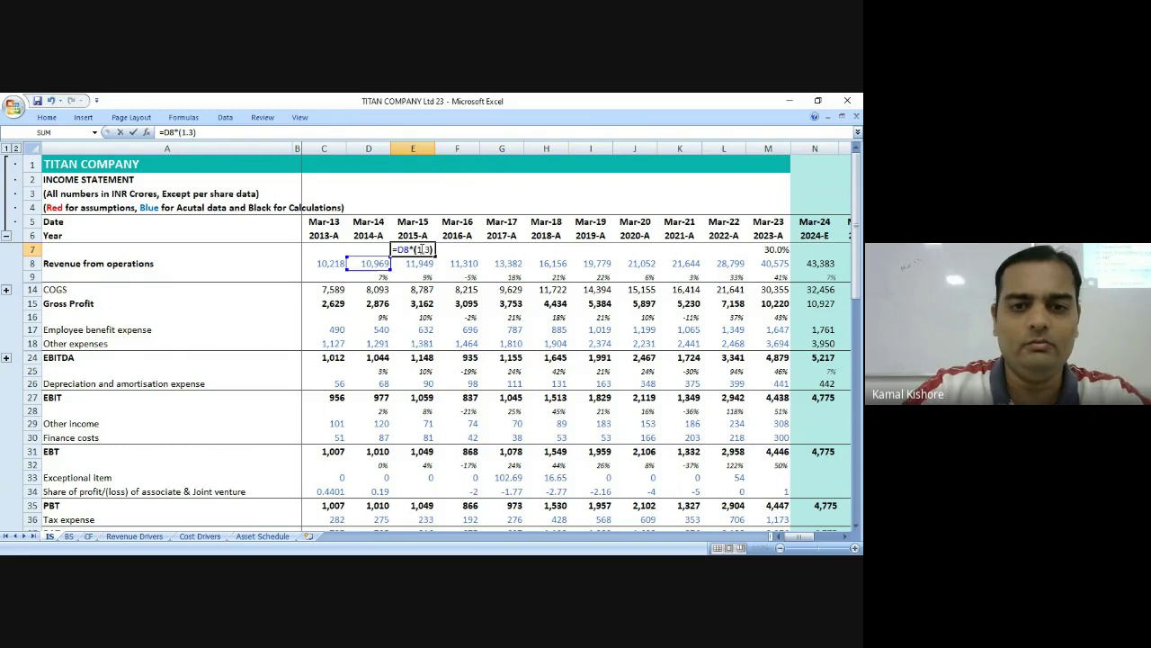
key("Tab")
key("ctrl+r")
key("Tab")
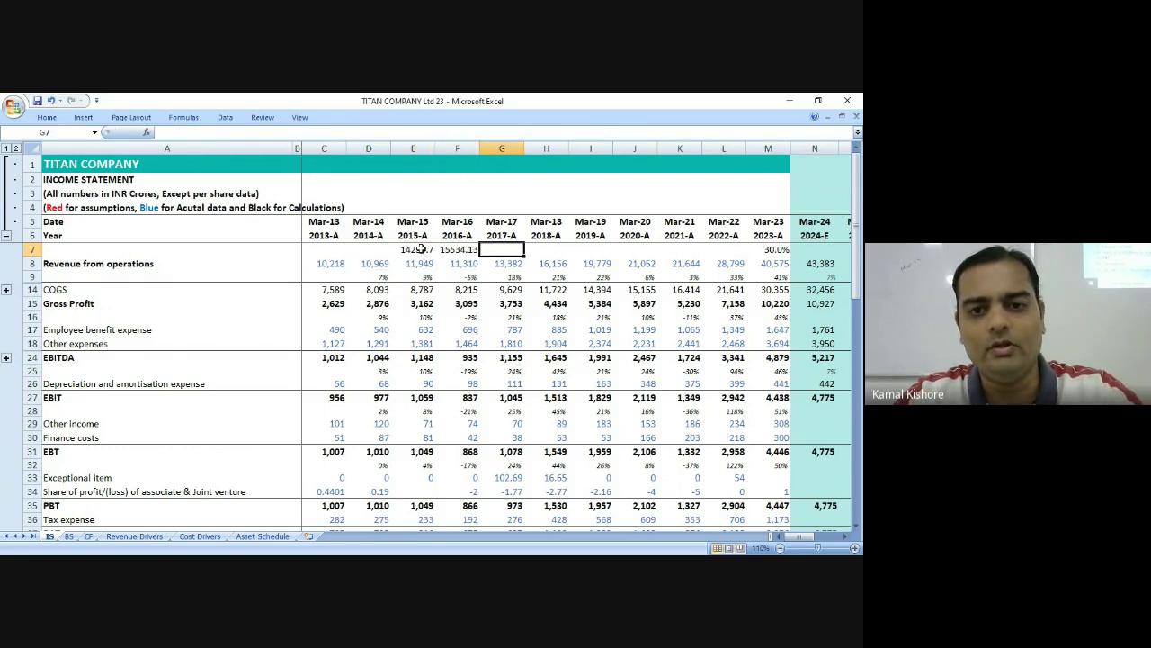
key("ctrl+r")
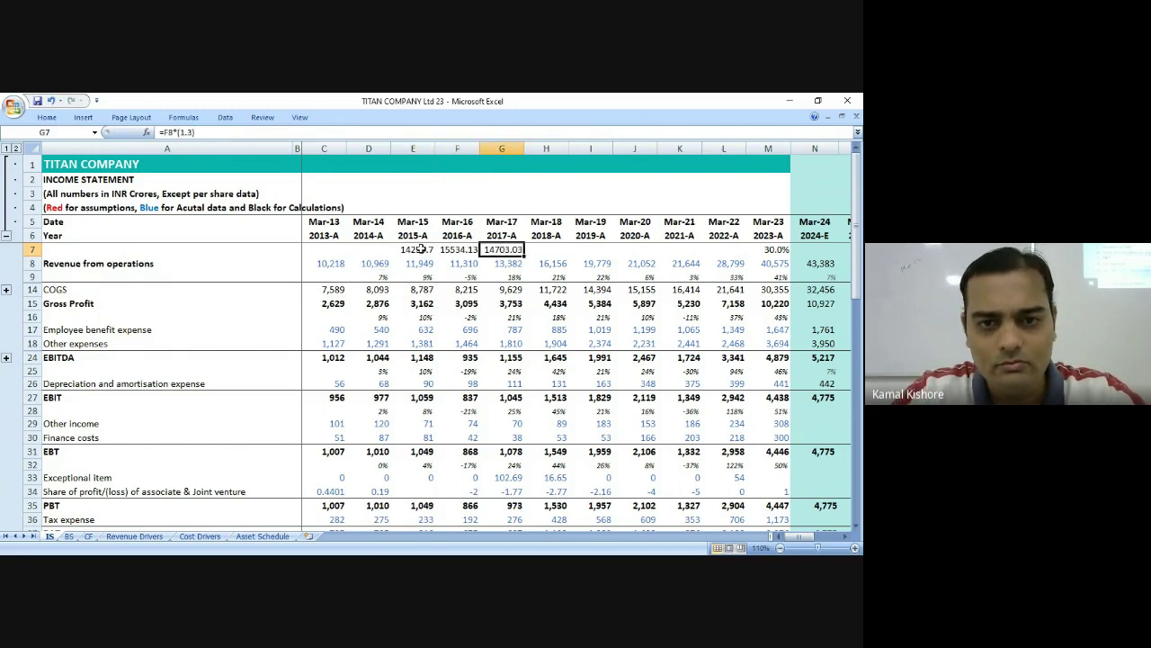
Redirect the formula in F7 to the preceding projected value, making it =E7*(1.3).
left_click(409, 252)
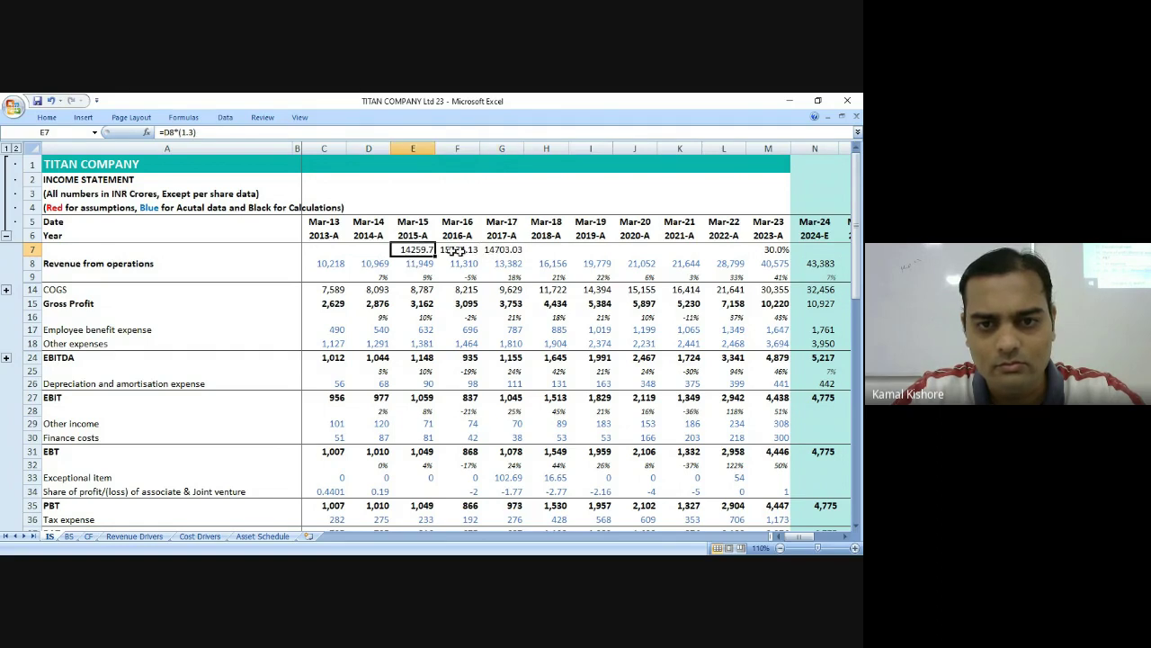
double_click(458, 251)
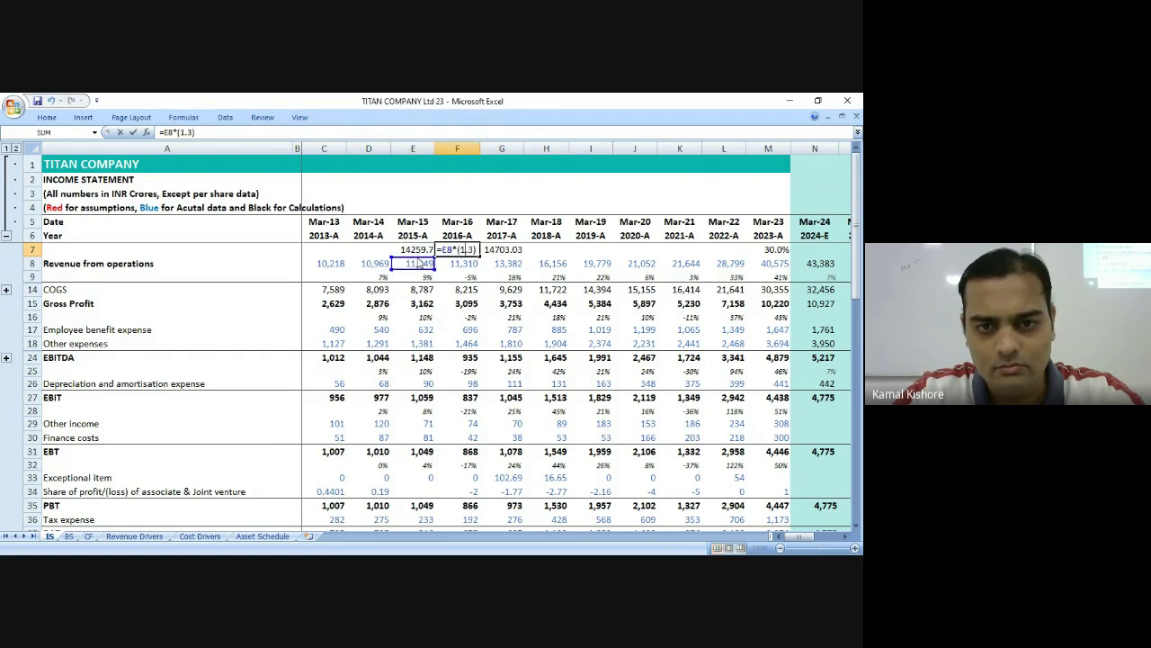
left_click_drag(419, 262, 412, 248)
key("Tab")
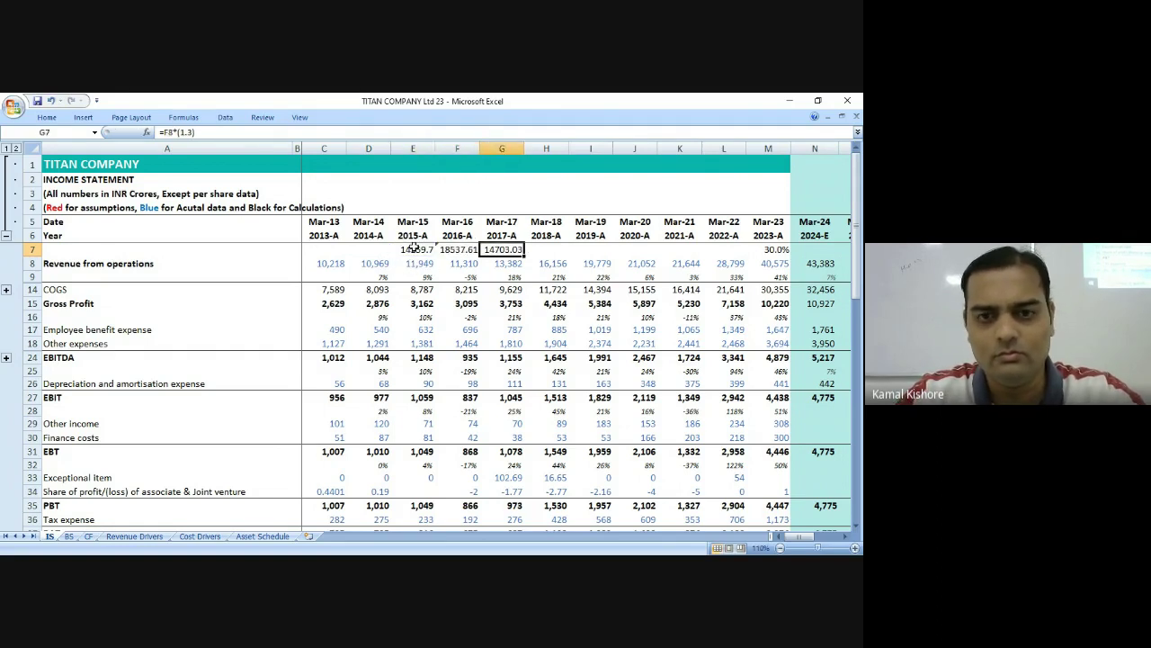
Fill the compounding 1.3 growth formula from F7 right across G7:M7.
key("ctrl+r")
key("Tab")
key("ctrl+r")
key("Tab")
key("ctrl+r")
key("Tab")
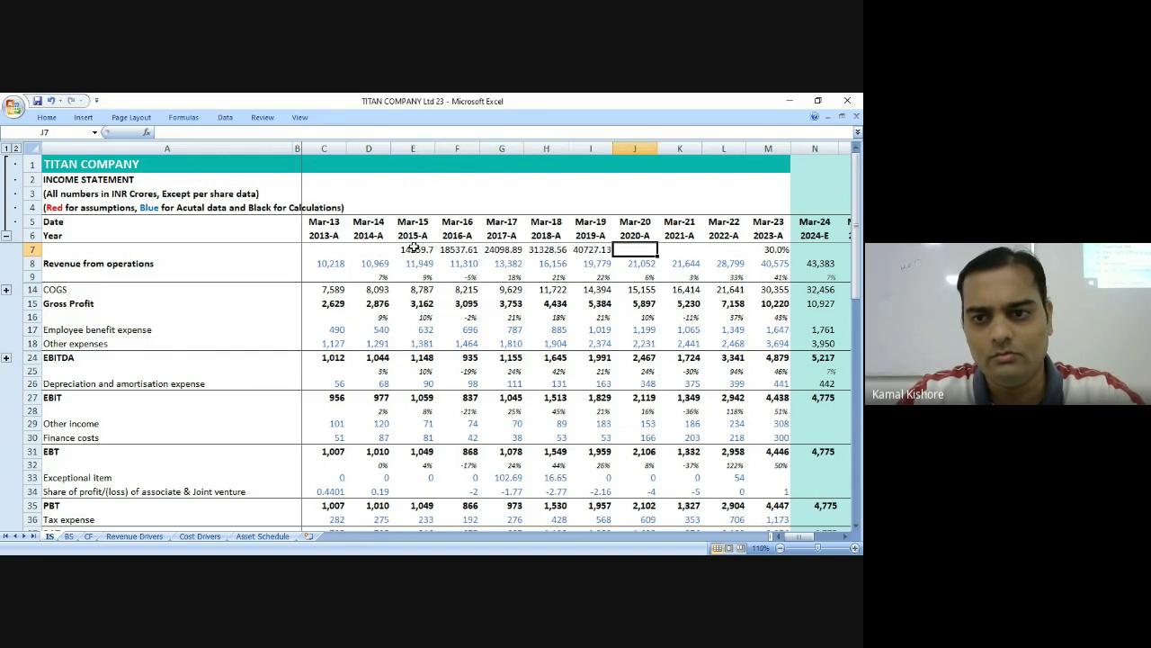
key("ctrl+r")
key("Tab")
key("ctrl+r")
key("Tab")
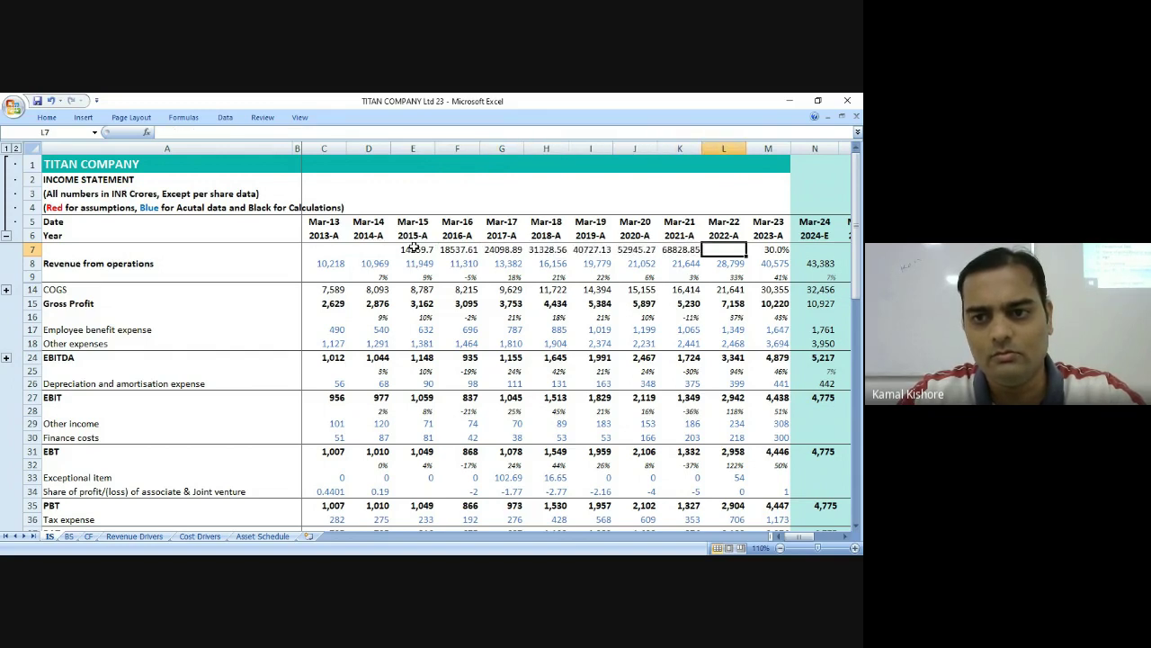
key("ctrl+r")
key("Tab")
key("ctrl+r")
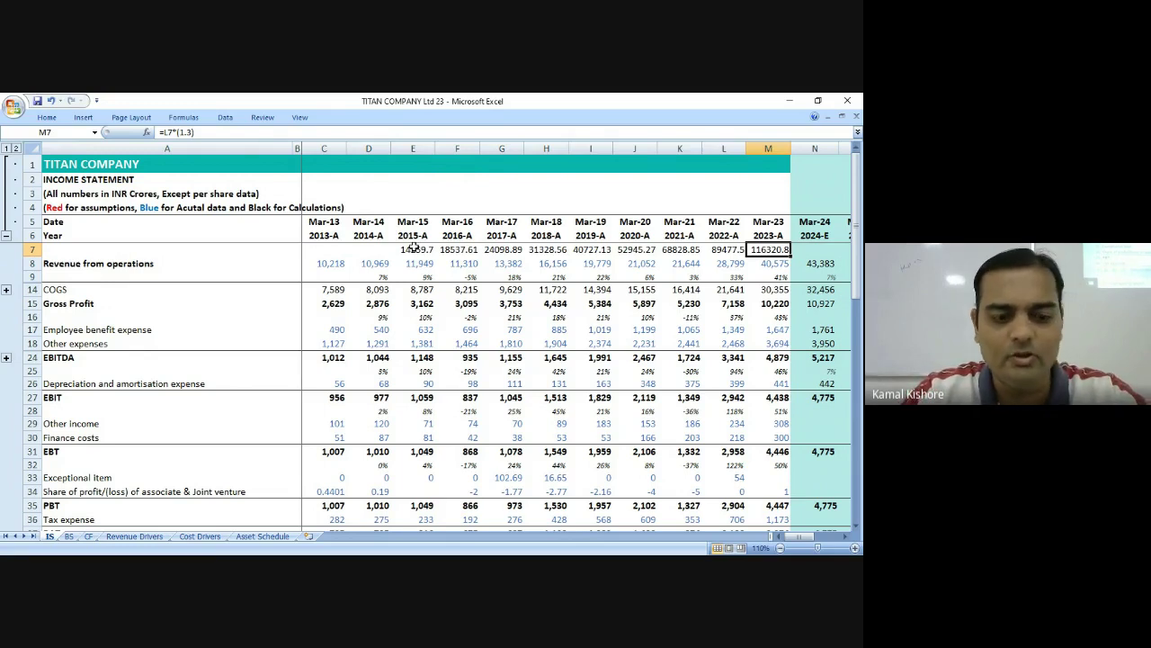
Restore the annualised growth formula in M7 and clear the test projections from E7:L7.
type("30%")
key("Left")
key("shift+Left")
key("shift+Left")
key("shift+Left")
key("shift+Left")
key("shift+Left")
key("shift+Left")
key("shift+Left")
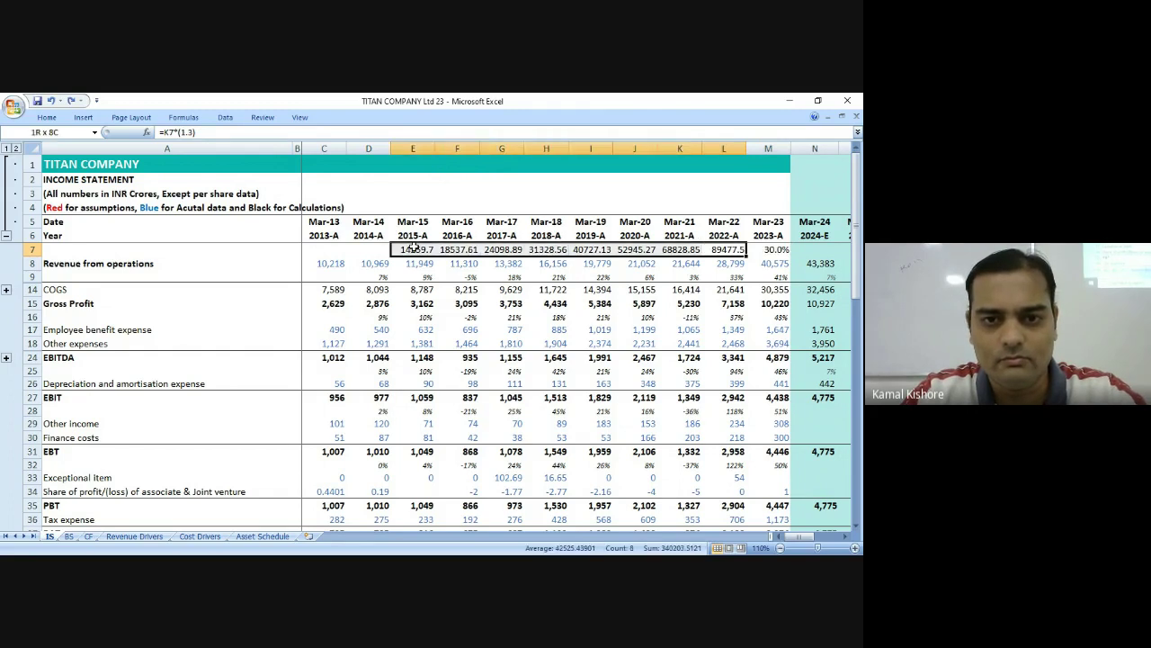
key("Delete")
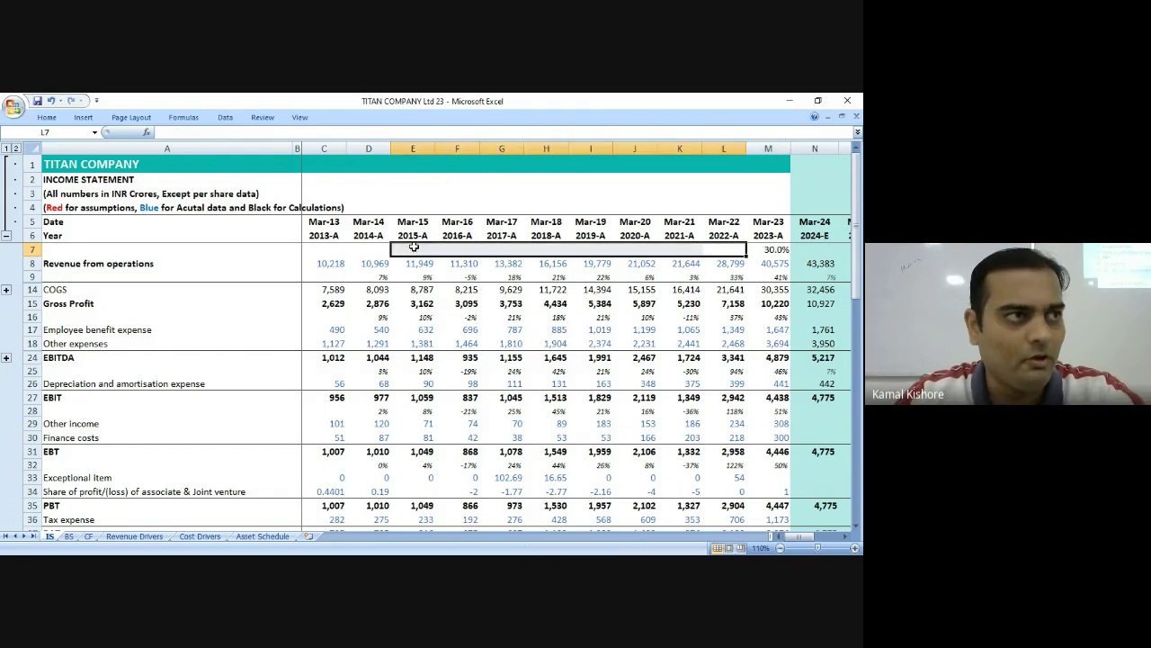
key("Right")
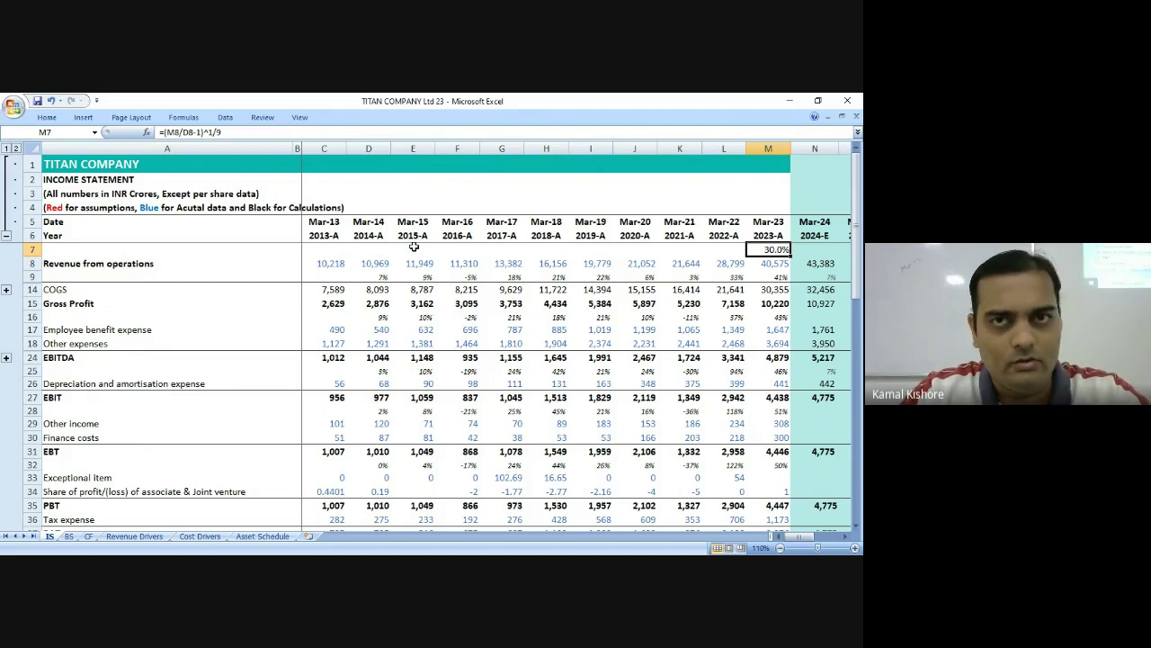
Examine the annualised growth formula in M7 alongside the yearly revenue figures and the Mar-23 revenue in M8.
key("Left")
key("Left")
key("Left")
key("Left")
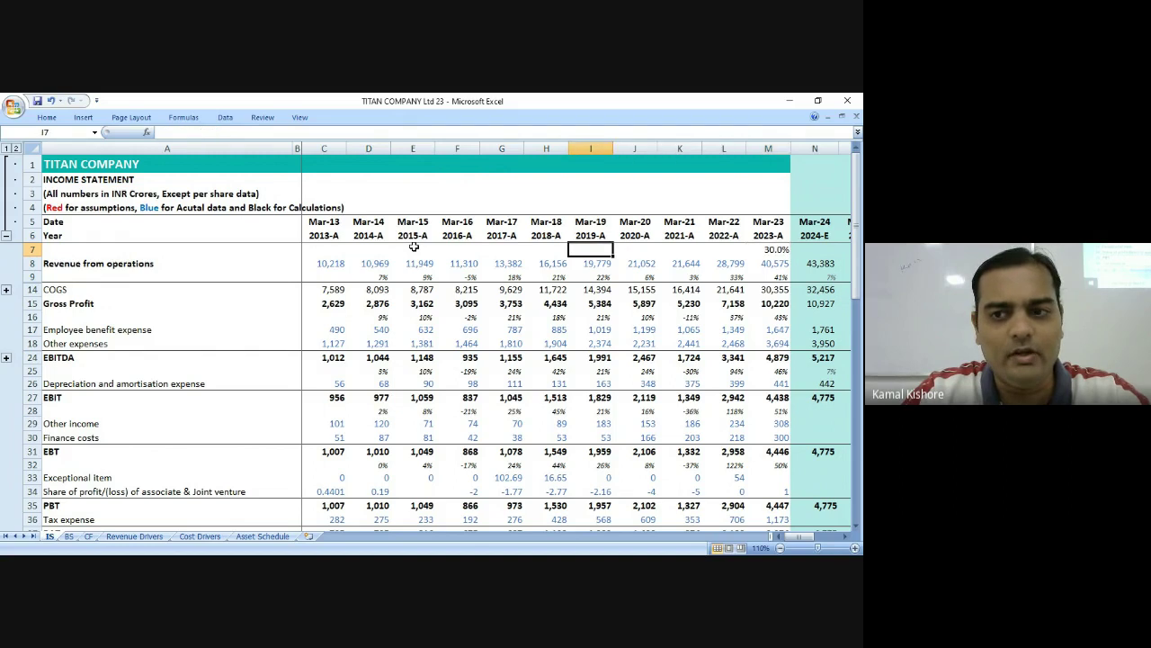
key("Down")
key("Right")
key("Right")
key("Right")
key("Right")
key("Up")
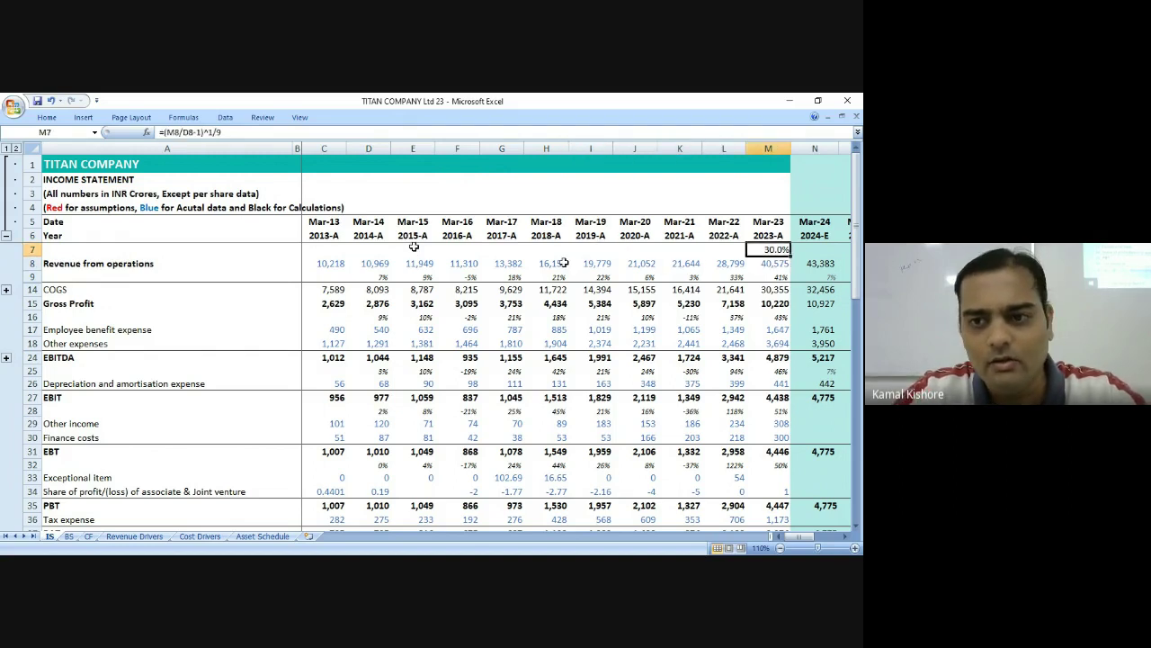
double_click(774, 261)
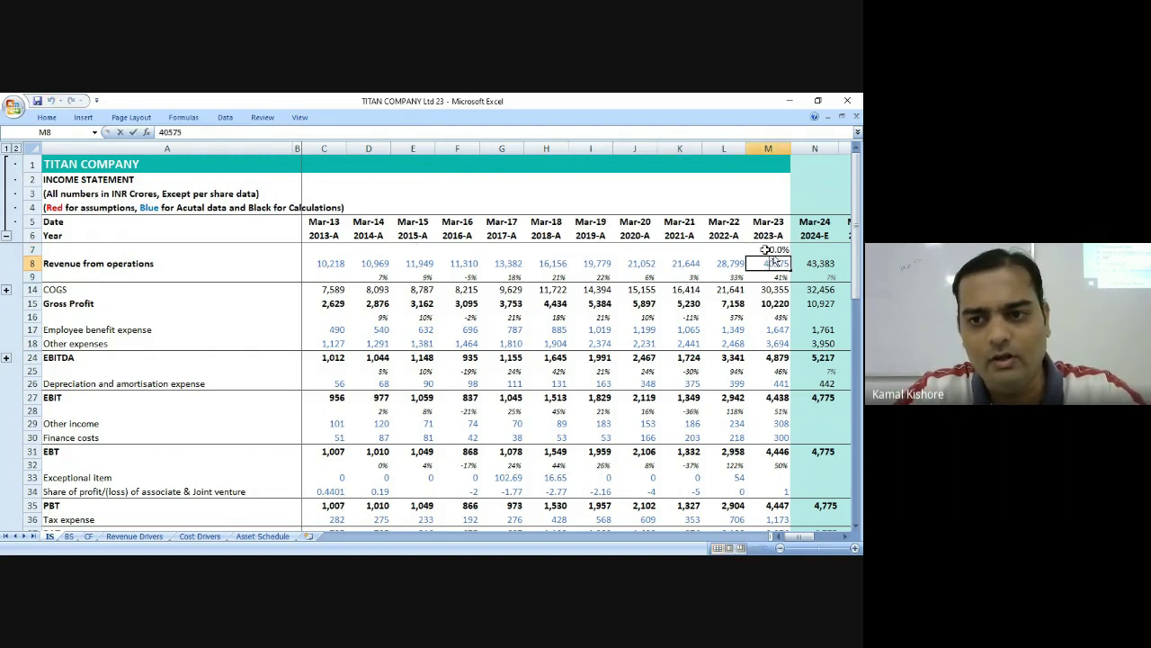
double_click(765, 250)
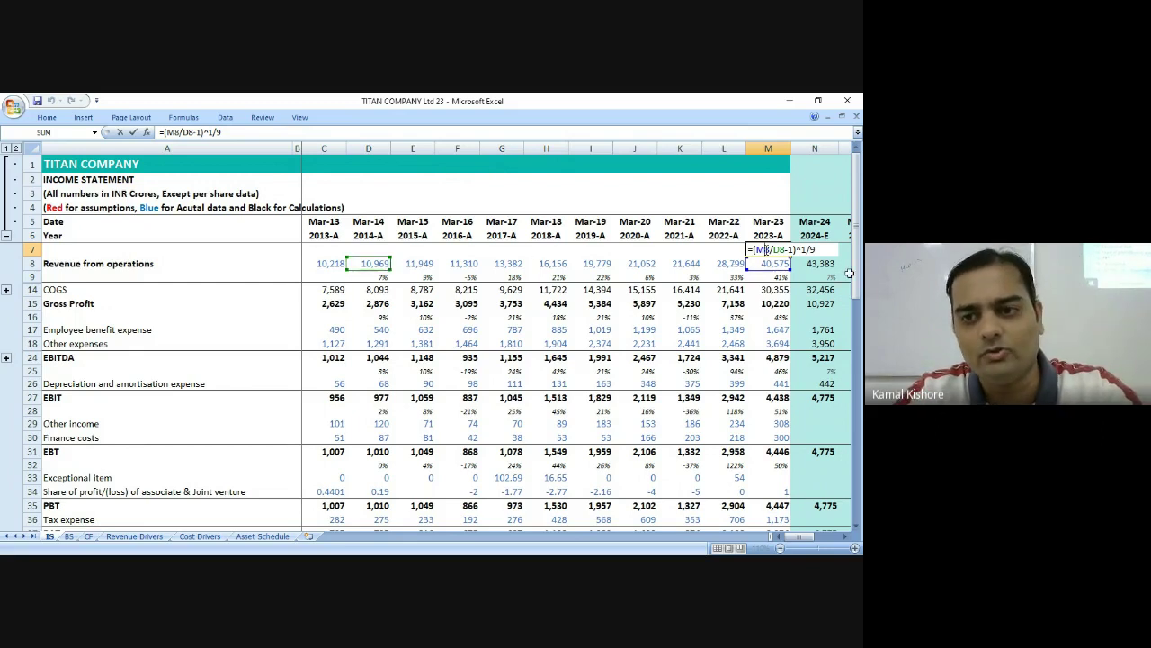
key("Escape")
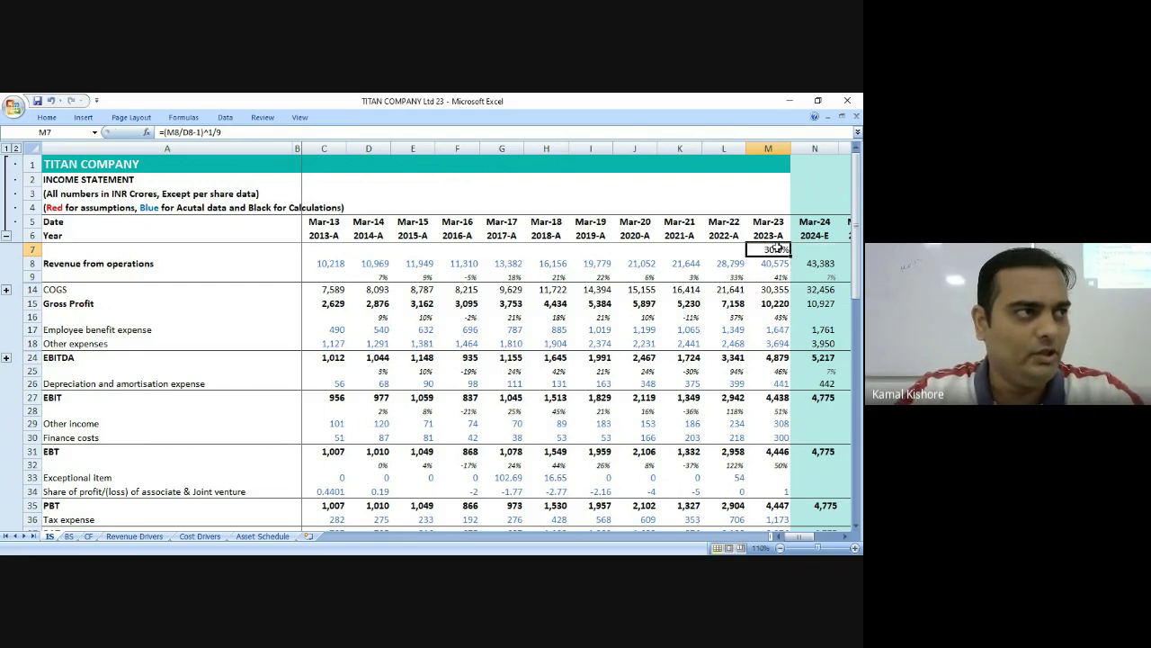
Undo the clearing of the test projections in E7:L7 and inspect the compounding formulas in E7, F7 and G7.
left_click(423, 253)
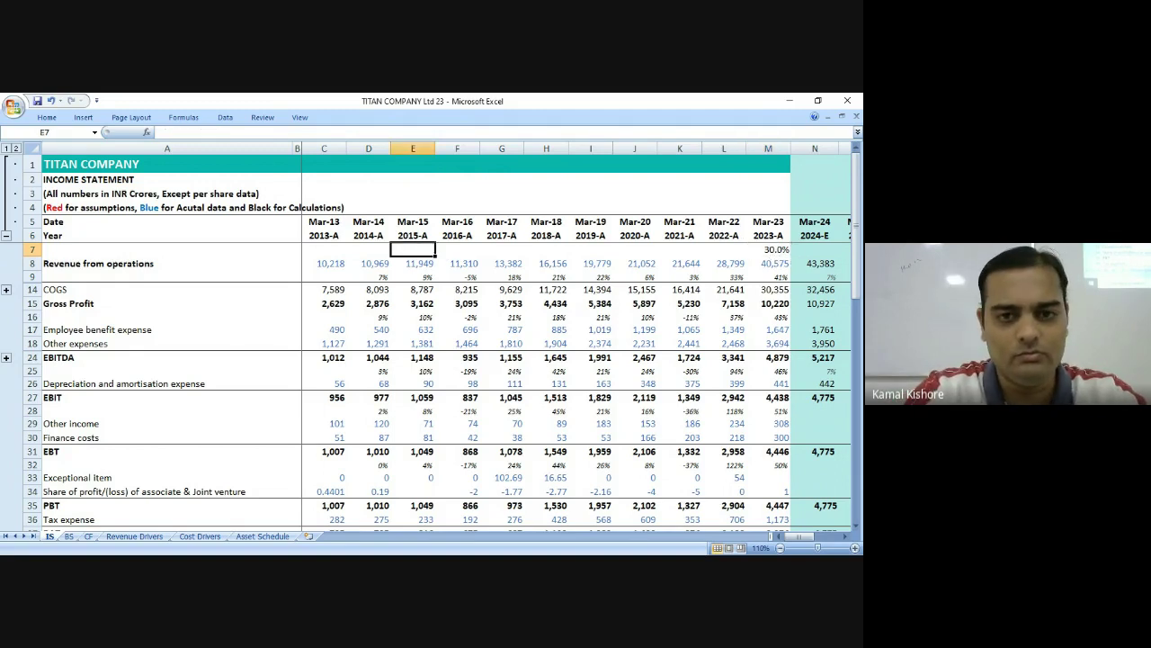
key("ctrl+z")
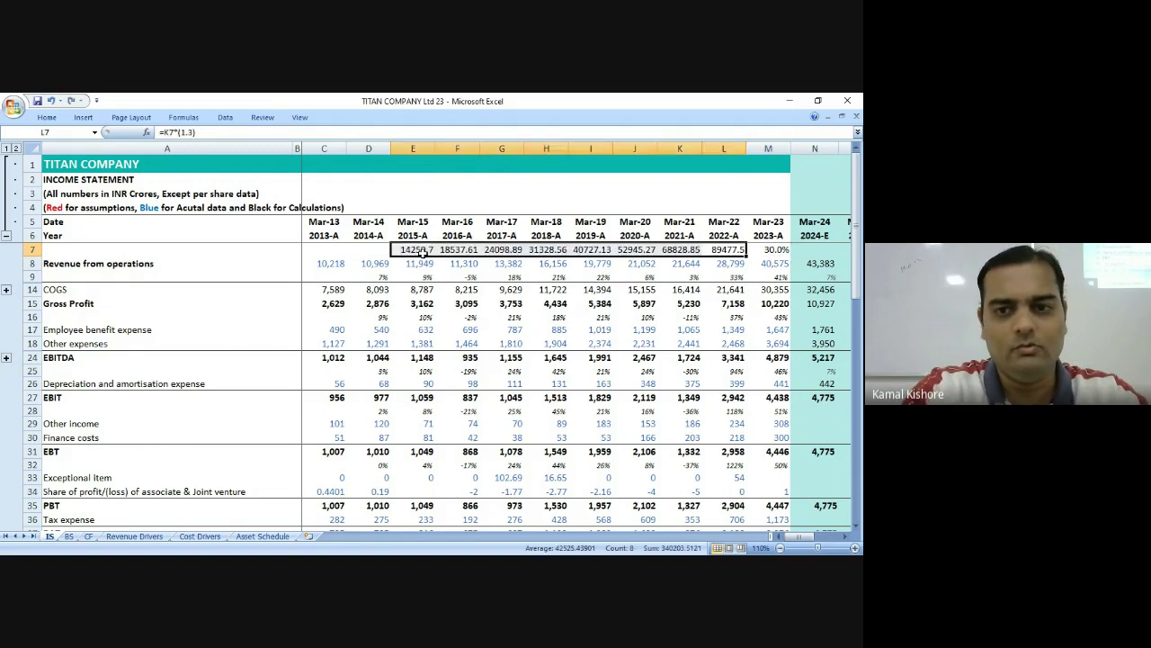
double_click(422, 251)
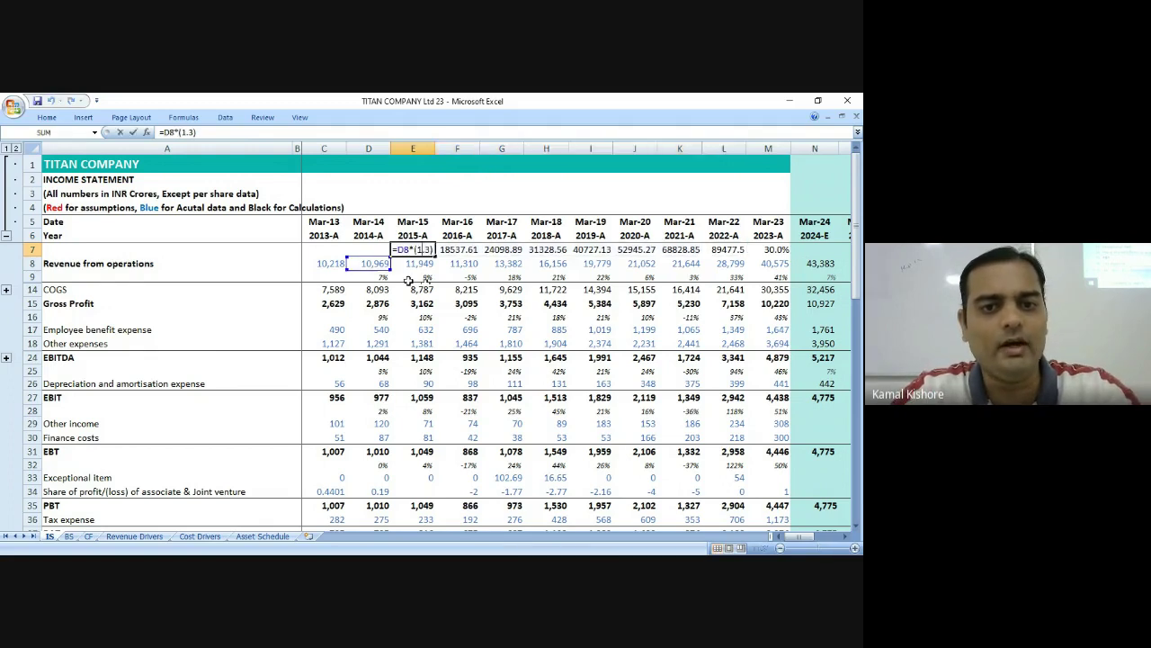
double_click(463, 252)
double_click(502, 250)
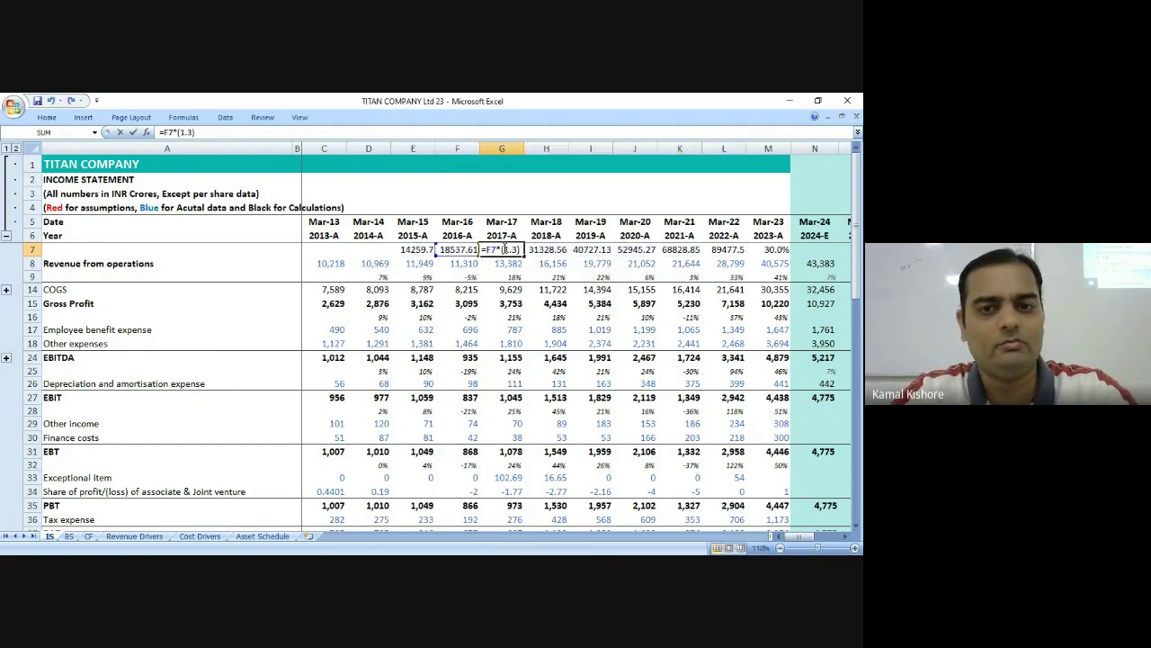
left_click(546, 251)
key("Escape")
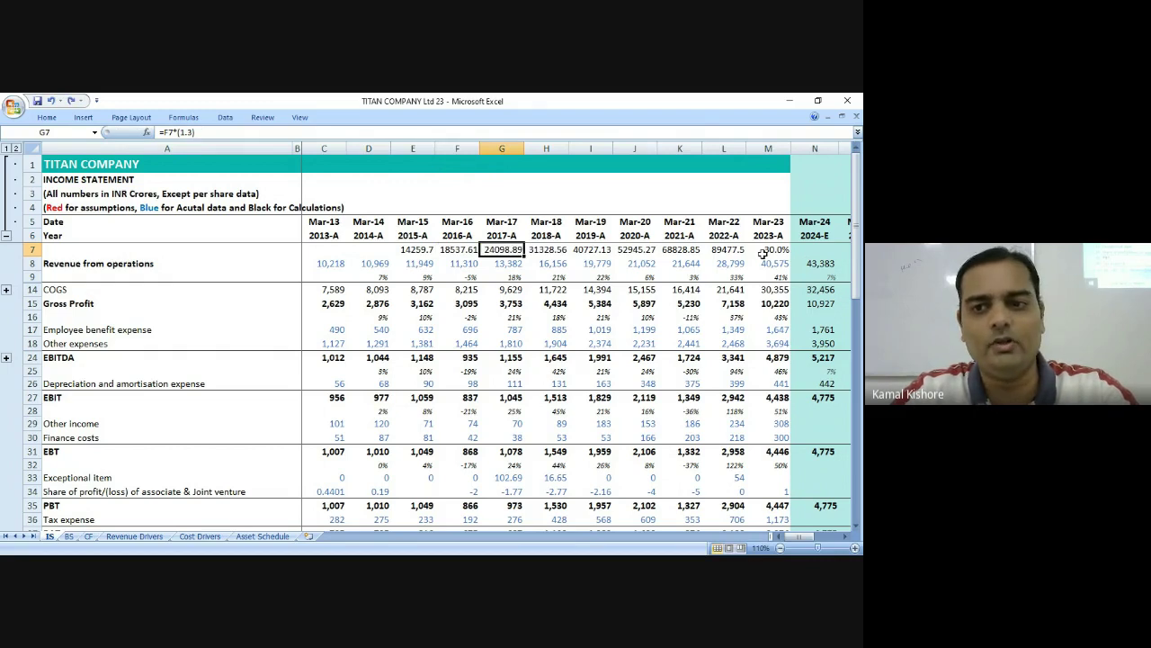
Compare the L7 projection with the actual revenue in M8 and clear the test projections from E7:L7.
left_click(727, 250)
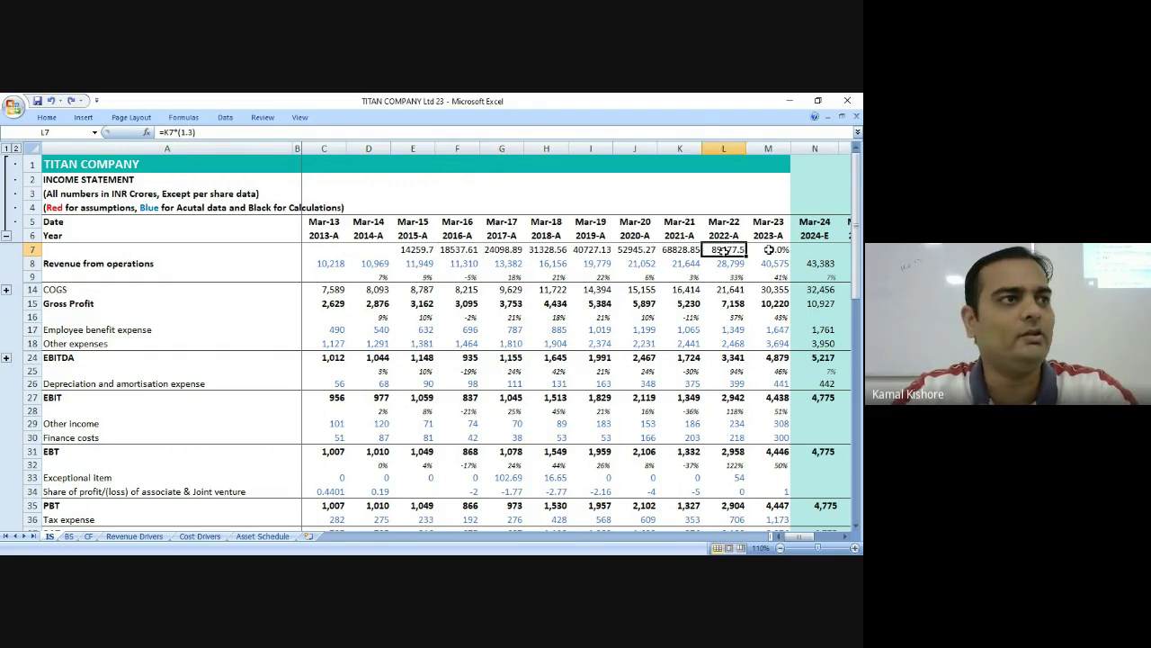
left_click(756, 268)
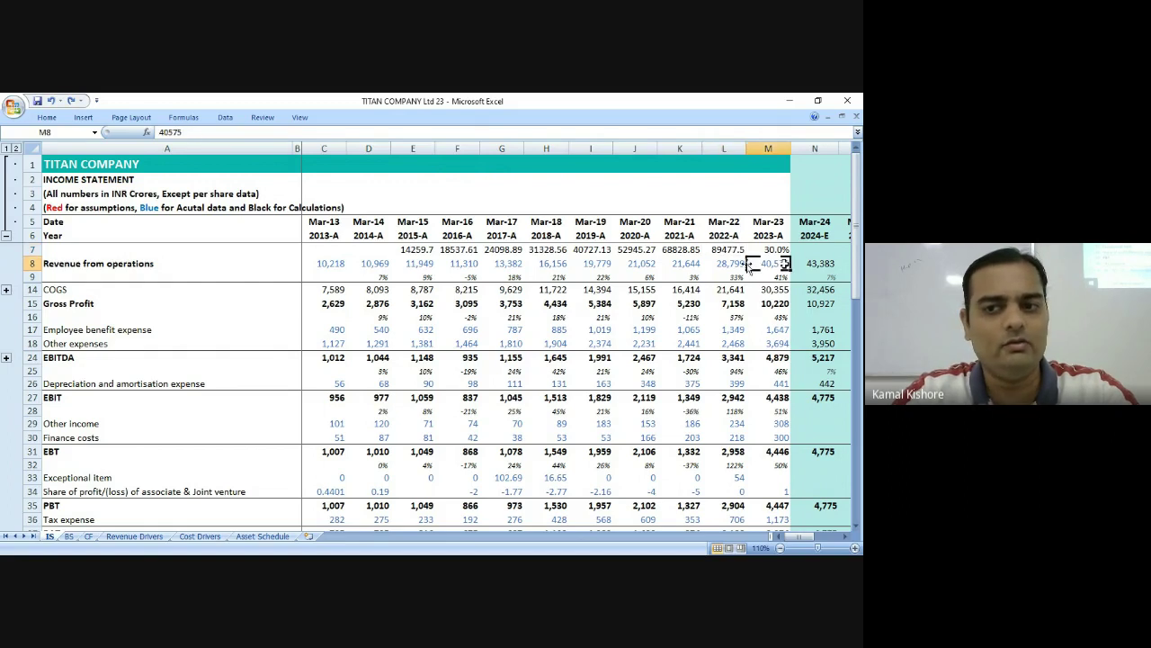
left_click_drag(729, 249, 394, 248)
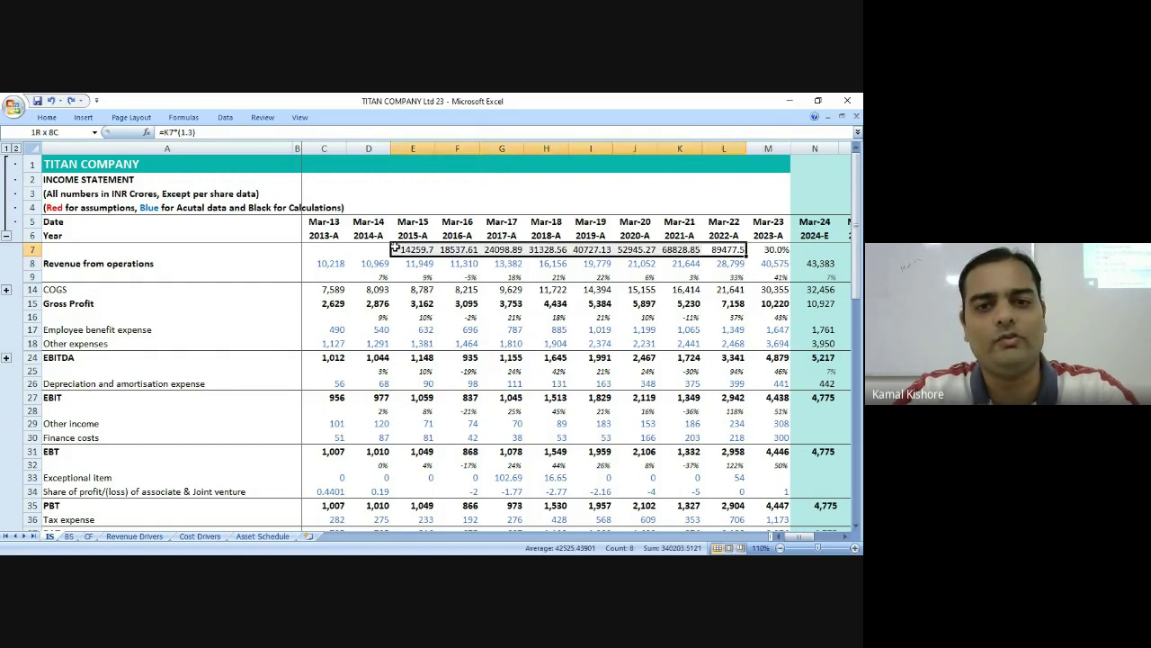
key("Delete")
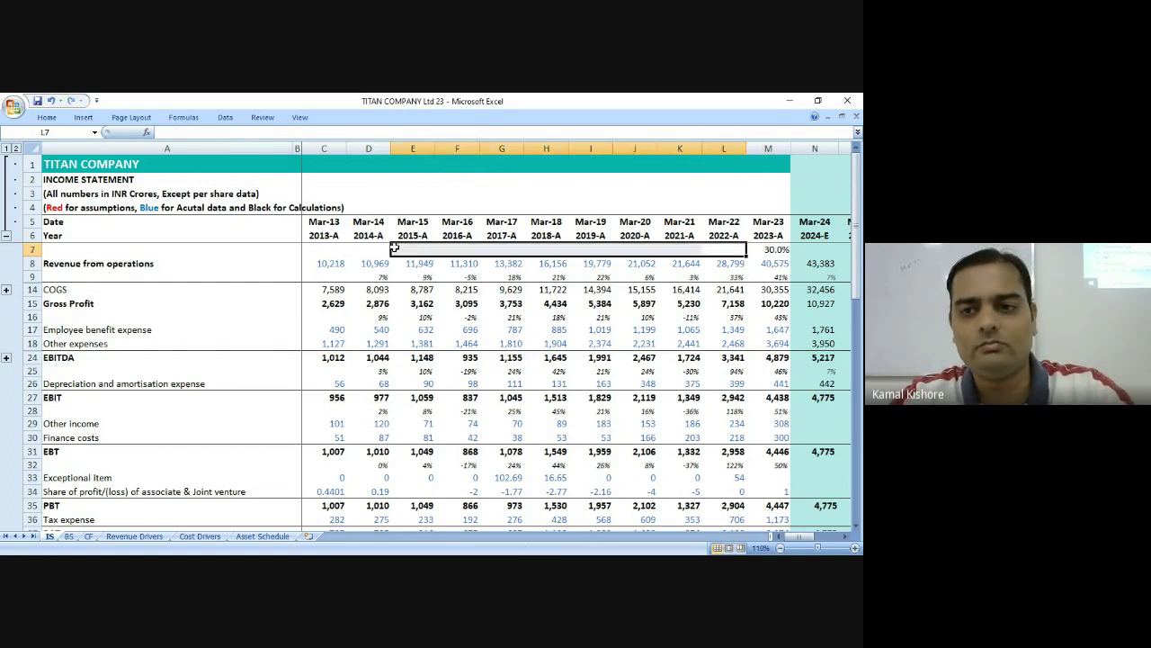
Move the -1 outside the brackets in M7 so the growth formula reads =(M8/D8)^1/9-1.
double_click(779, 249)
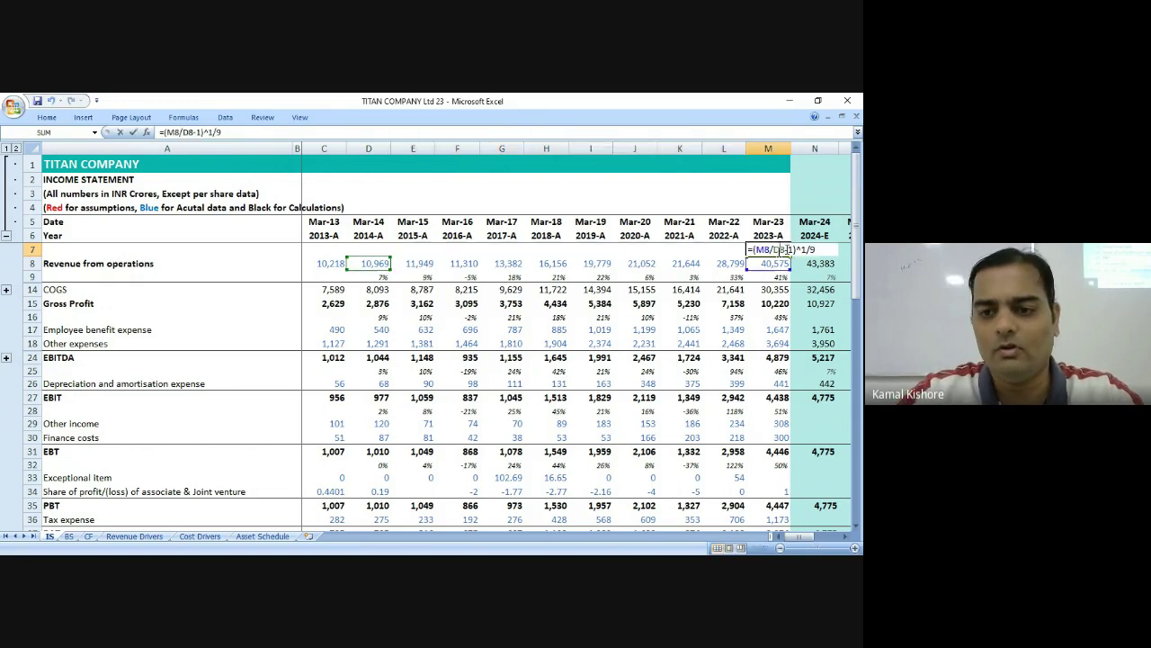
key("BackSpace")
key("BackSpace")
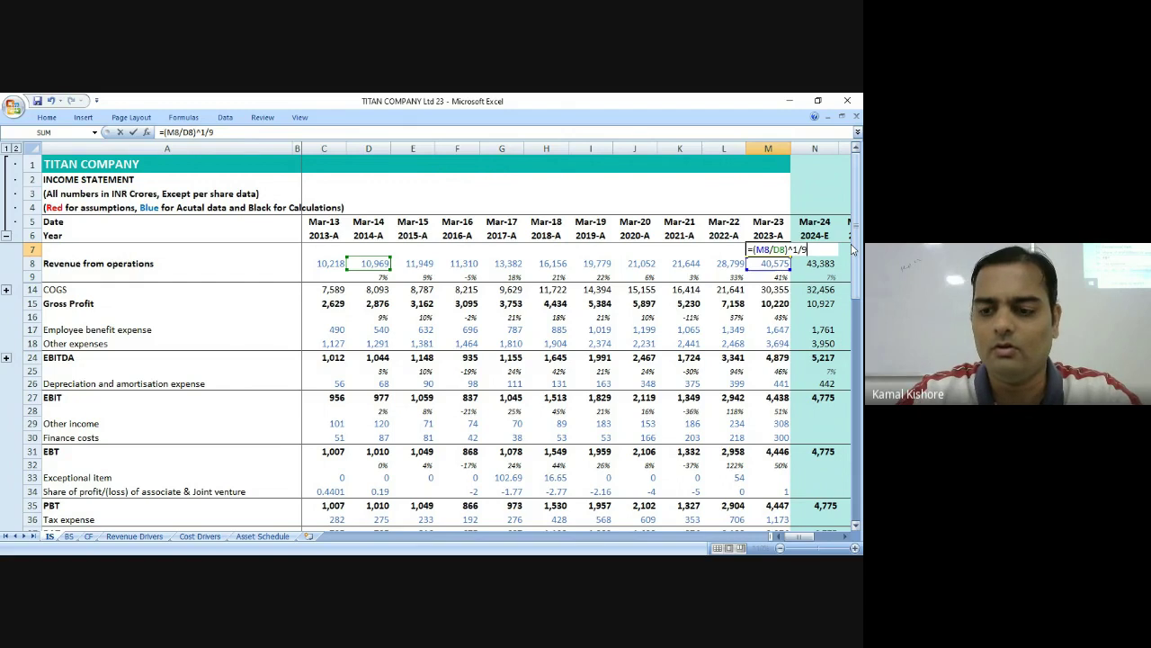
key("Return")
key("Up")
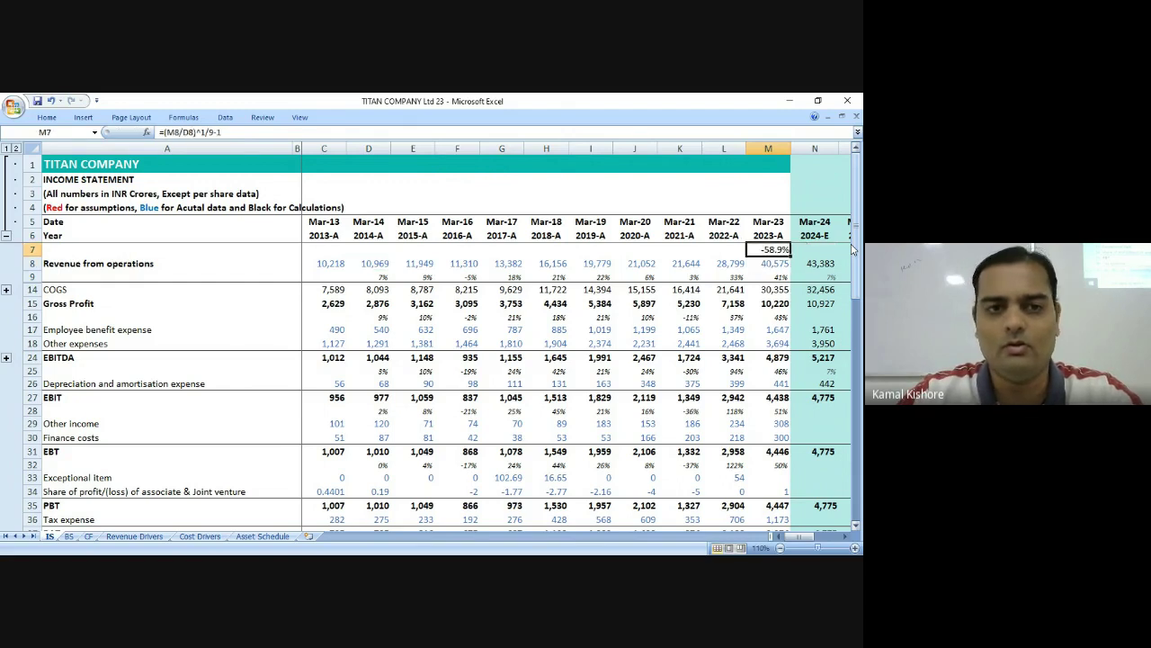
Remove the trailing -1 from the M7 growth formula, leaving =(M8/D8)^1/9.
key("F2")
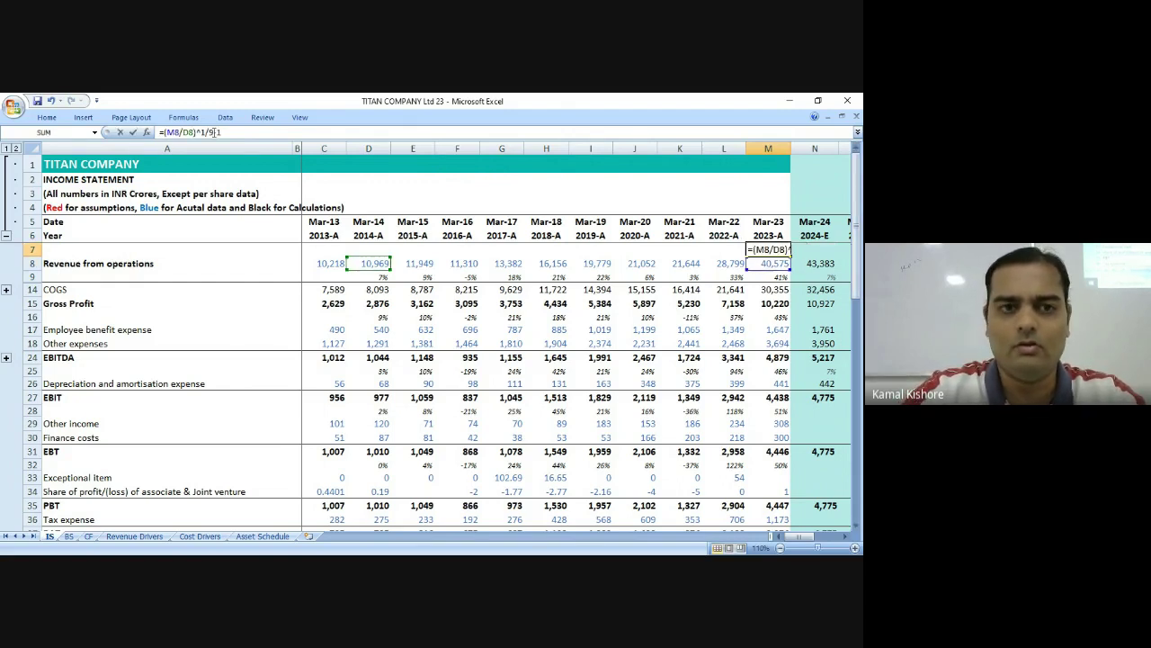
key("BackSpace")
key("BackSpace")
key("ctrl+Return")
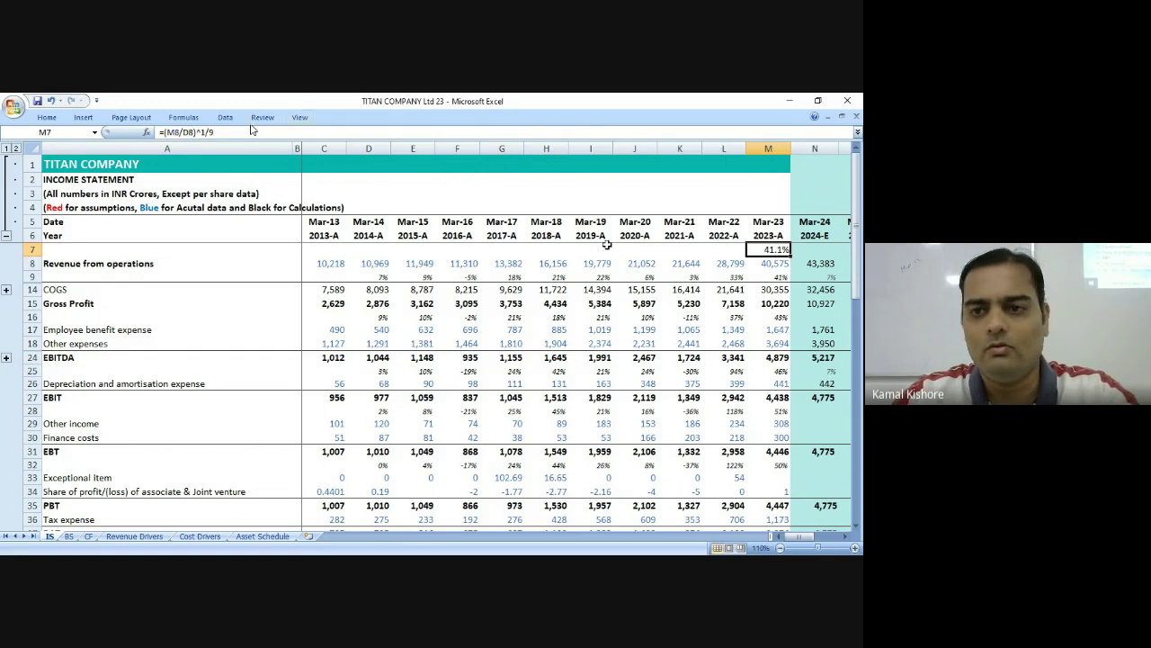
left_click(779, 236)
left_click(786, 249)
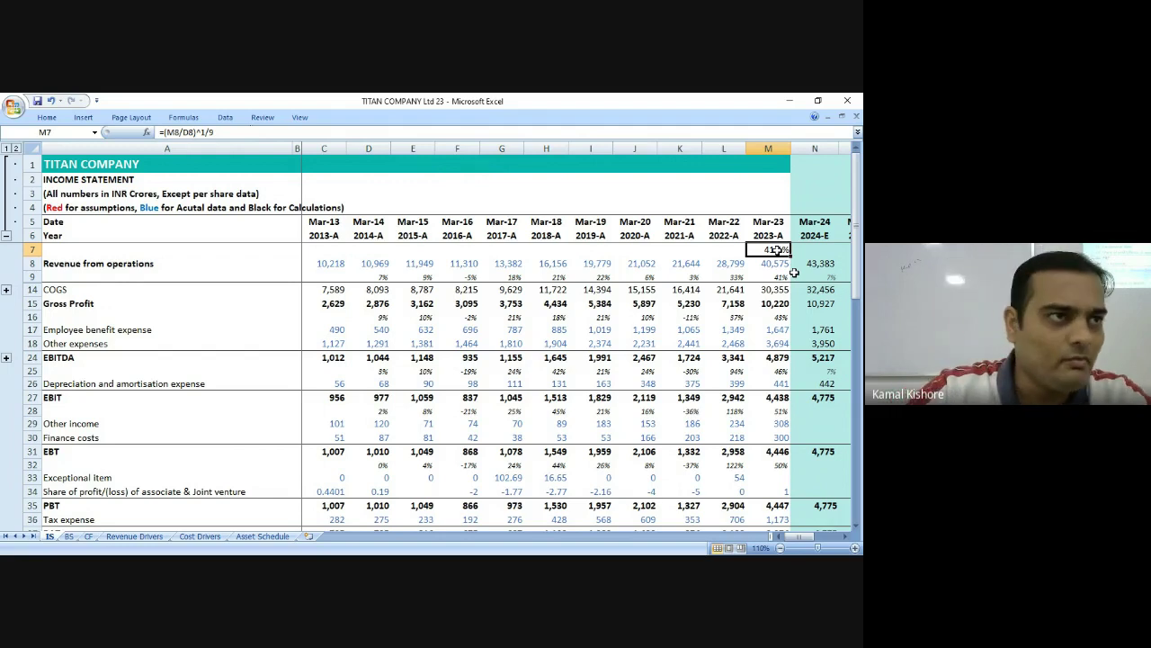
Enter the Mar-15 test projection =D8*1.3 in E7.
left_click(430, 251)
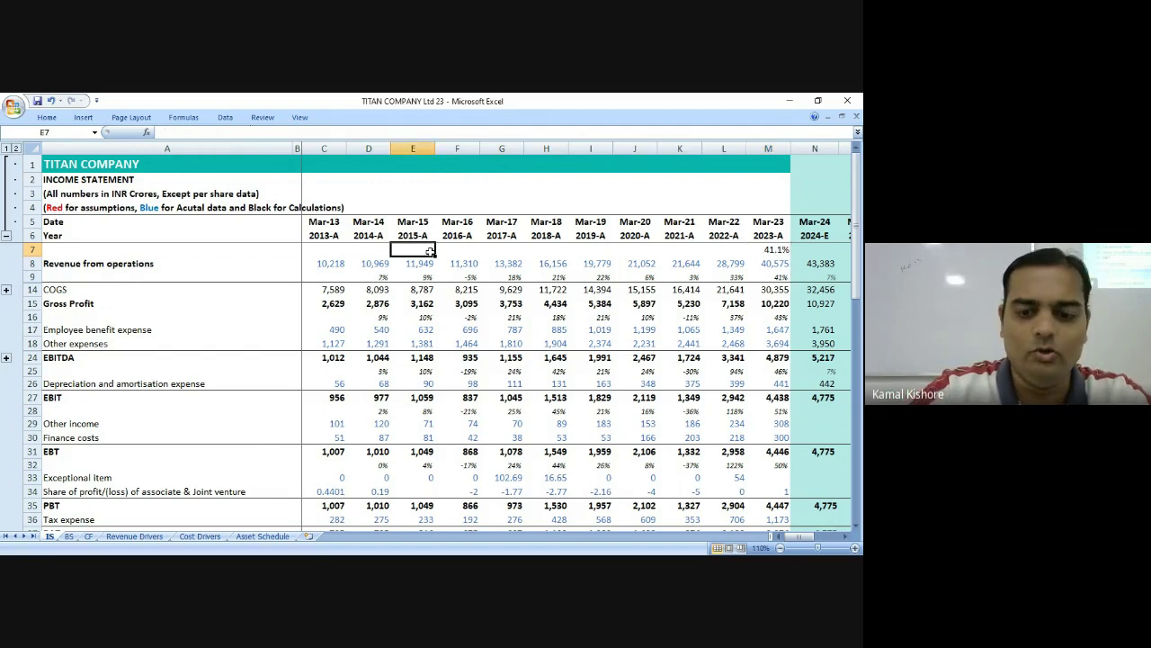
type("=")
key("Down")
key("Left")
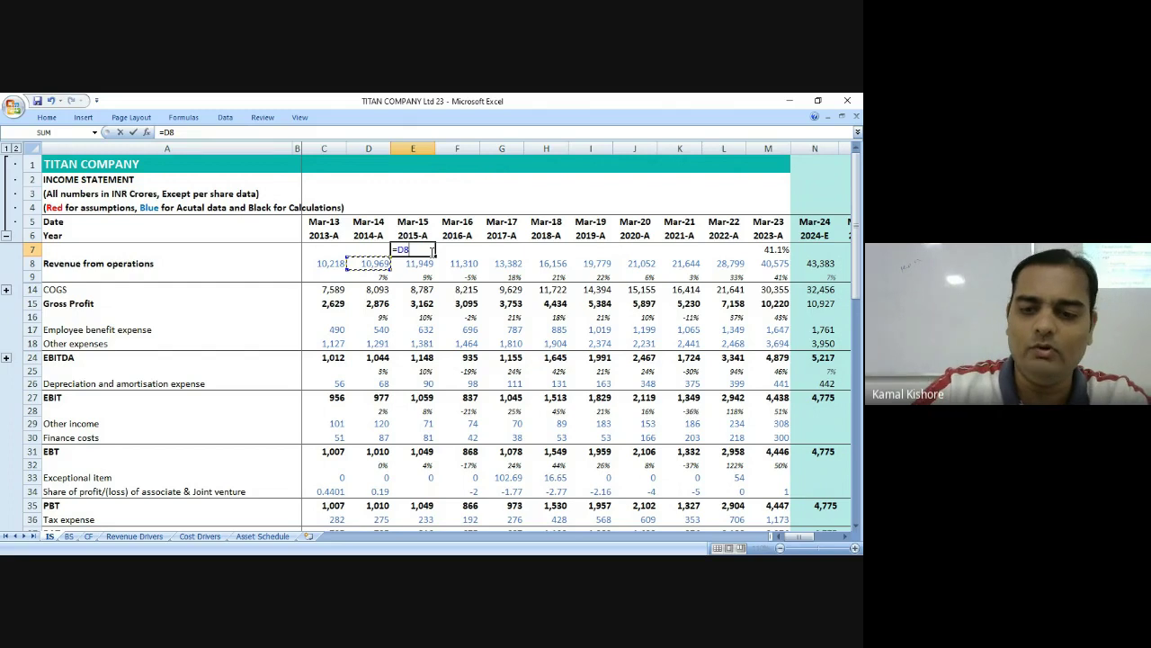
type("*1.3")
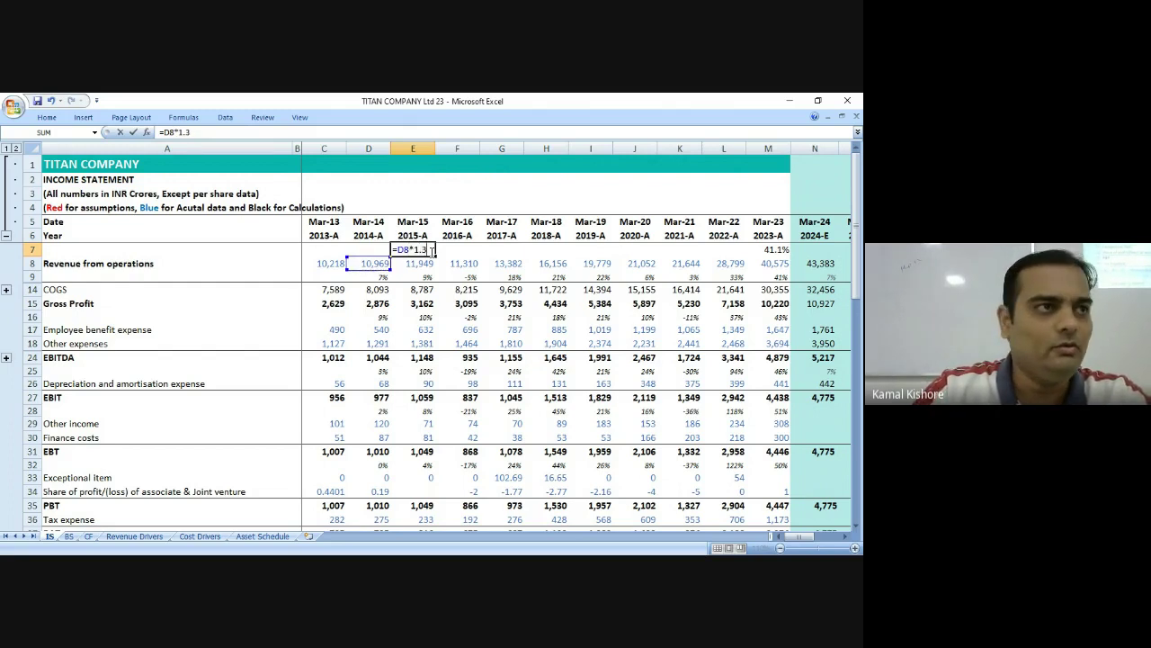
key("Return")
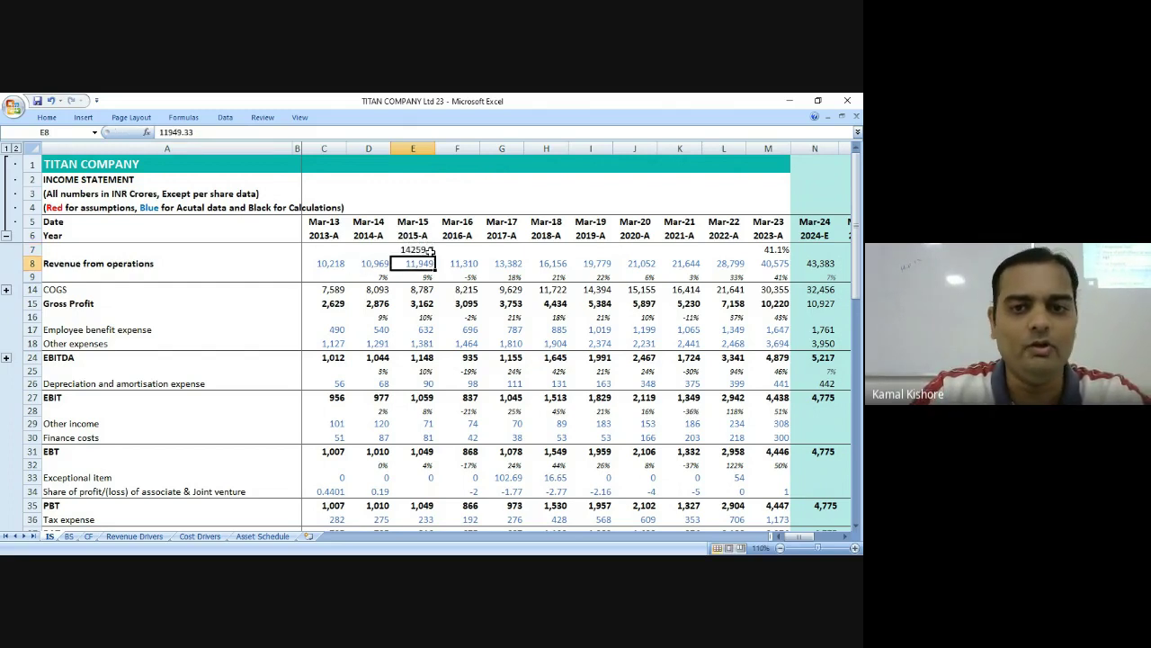
Enter =E7*1.3 in F7 to compound the Mar-16 projection on the preceding projected value.
left_click_drag(431, 251, 724, 249)
key("Right")
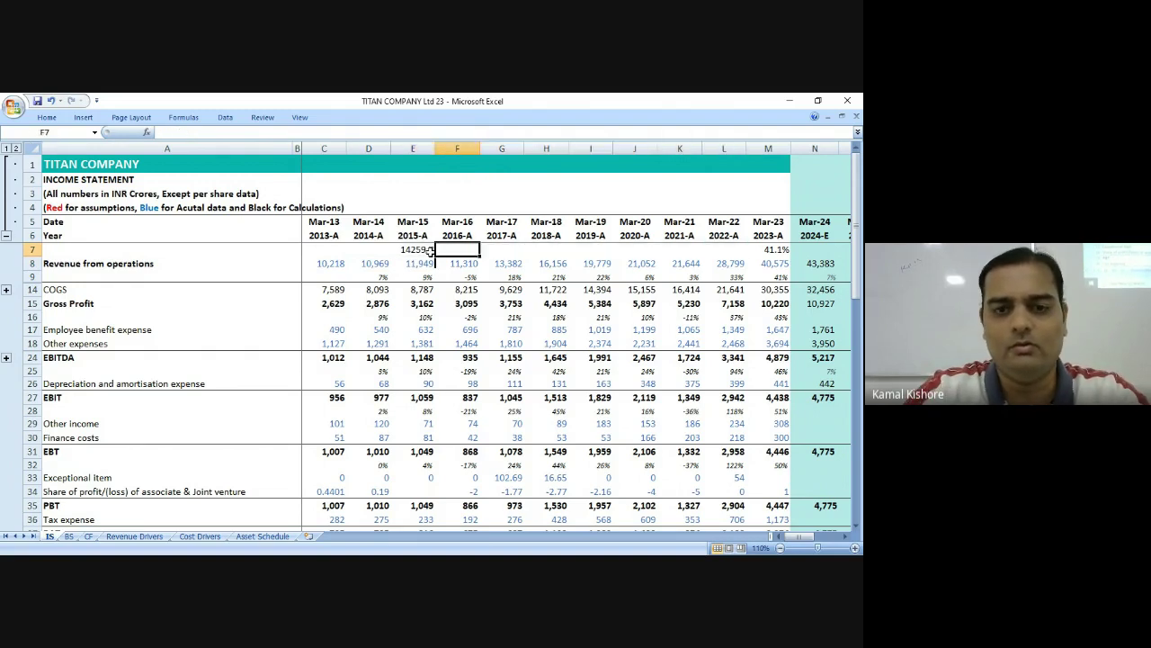
type("=")
left_click(431, 251)
type("*1")
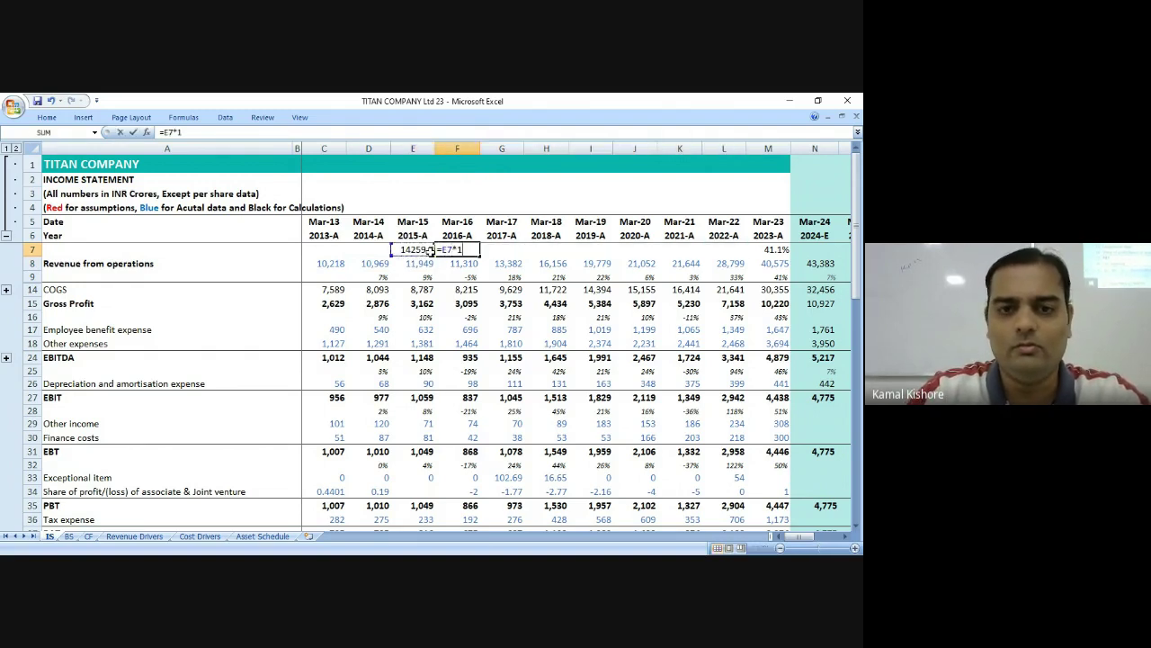
type(".3")
key("ctrl+Return")
Fill the compounding formula from F7 right through L7.
key("shift+Right")
key("shift+Right")
key("shift+Right")
key("shift+Right")
key("shift+Right")
key("shift+Right")
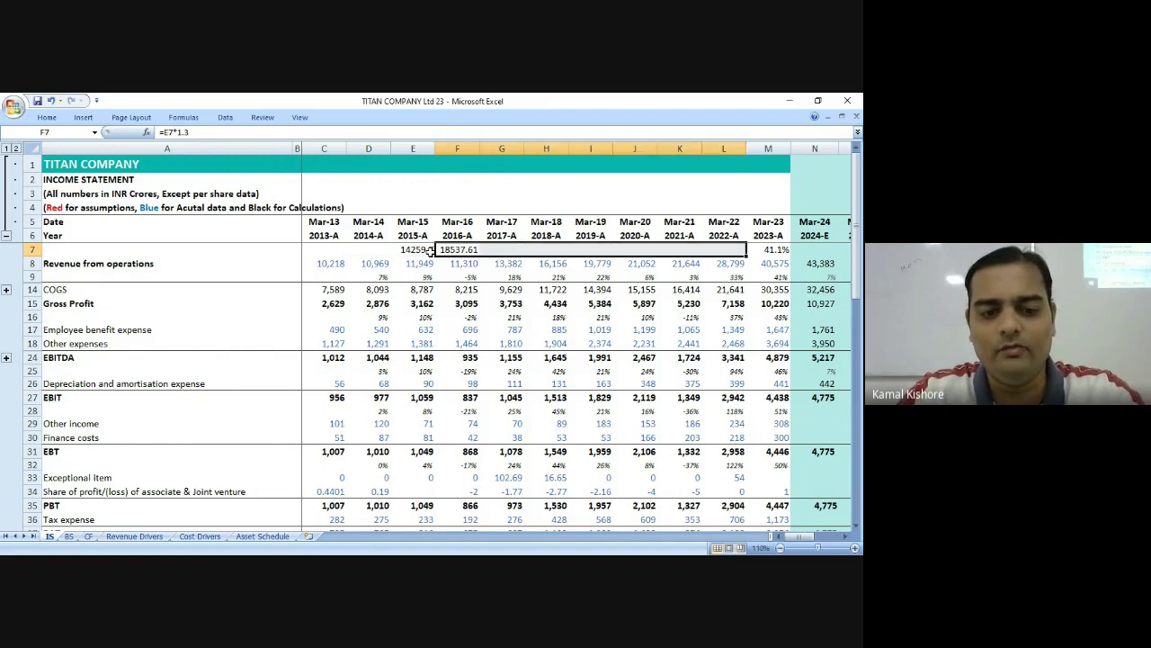
key("ctrl+r")
Examine the compounded test projections and their formulas across row 7 from E7 to L7.
left_click(430, 250)
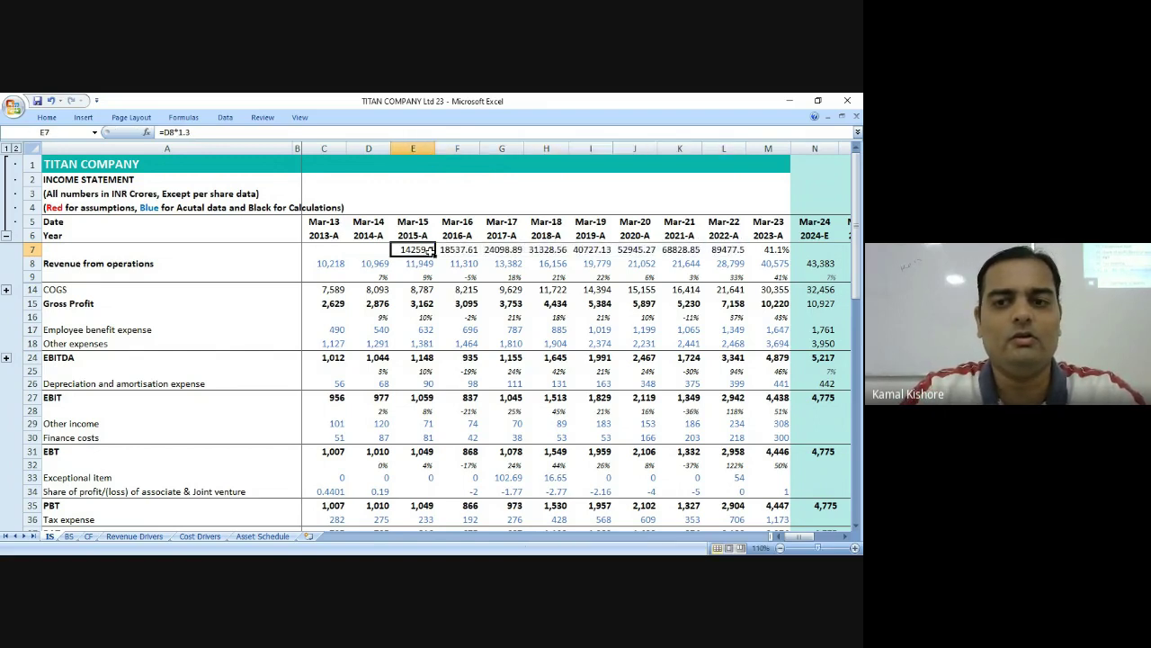
key("shift+Right")
key("shift+Right")
key("shift+Right")
key("shift+Right")
key("Right")
key("Right")
key("Right")
key("Right")
key("Right")
key("Right")
key("Right")
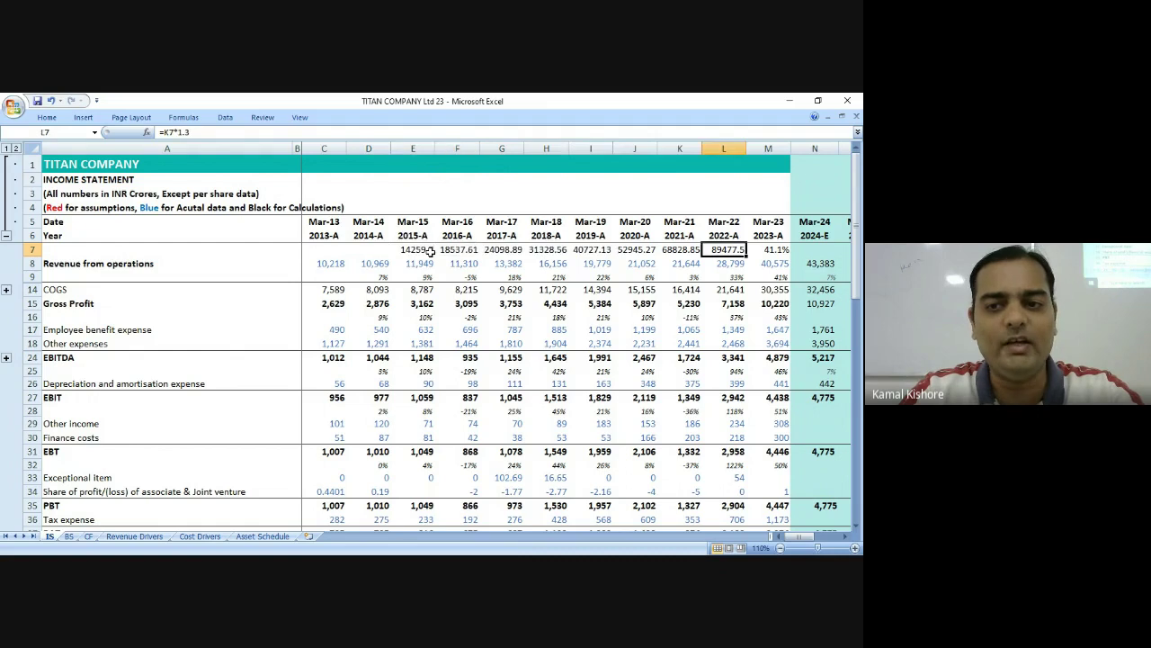
key("Left")
key("Left")
key("Left")
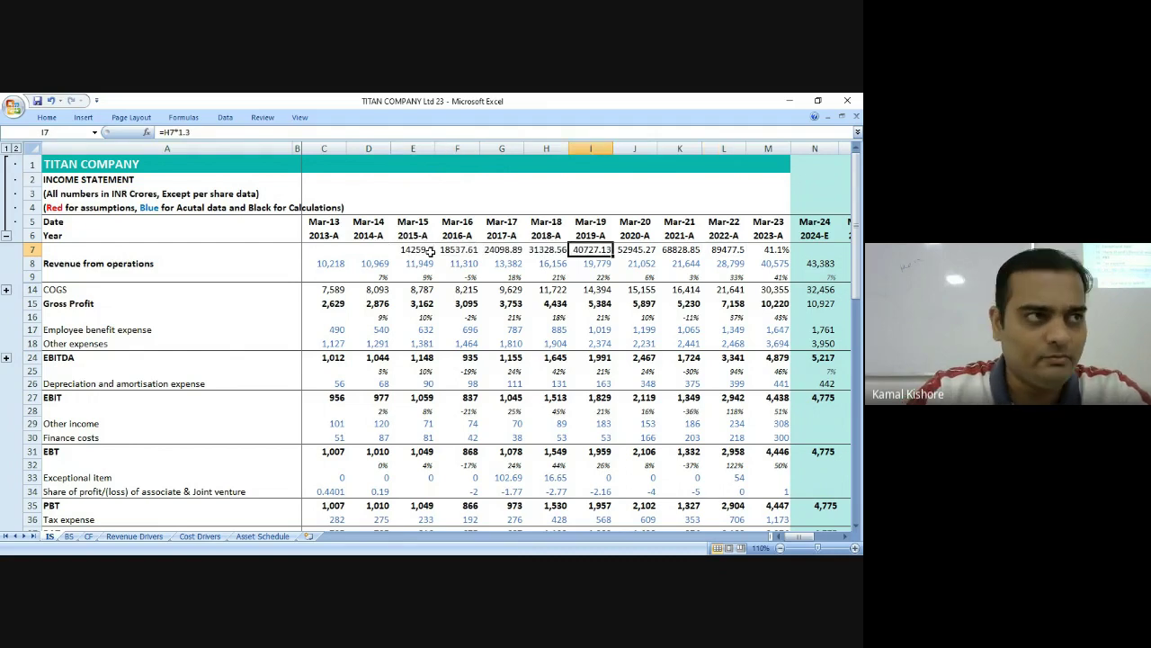
left_click(431, 252)
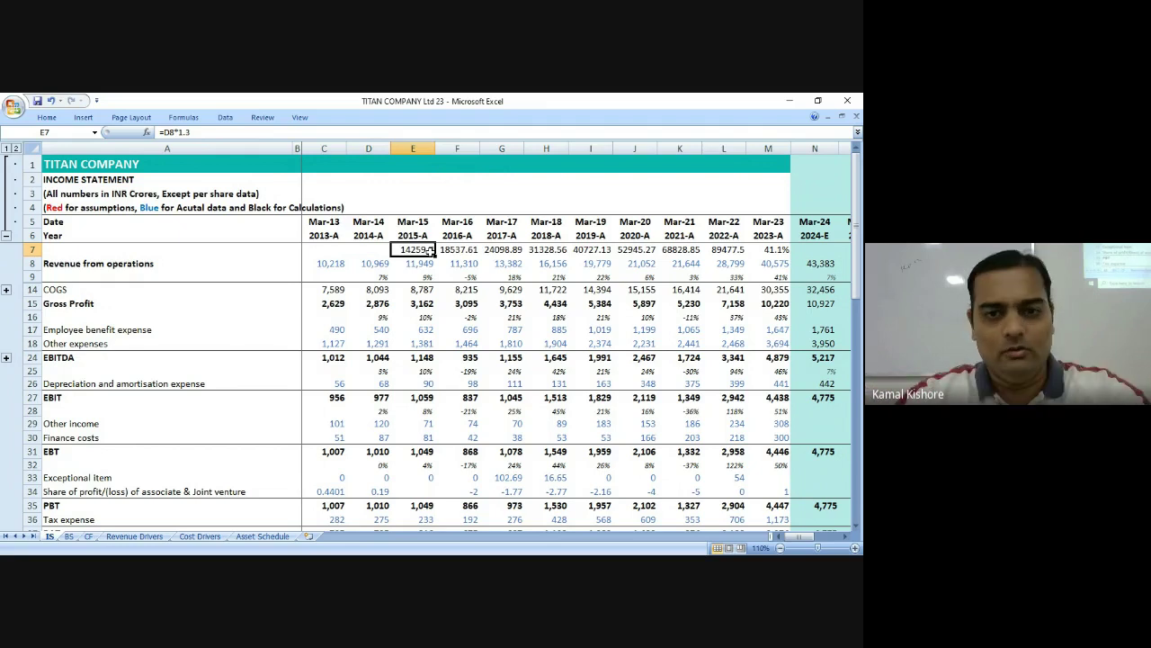
Enter the note "CAGR - Annual" in E2 and select the Mar-14 revenue cell D8.
left_click(424, 177)
type("CA")
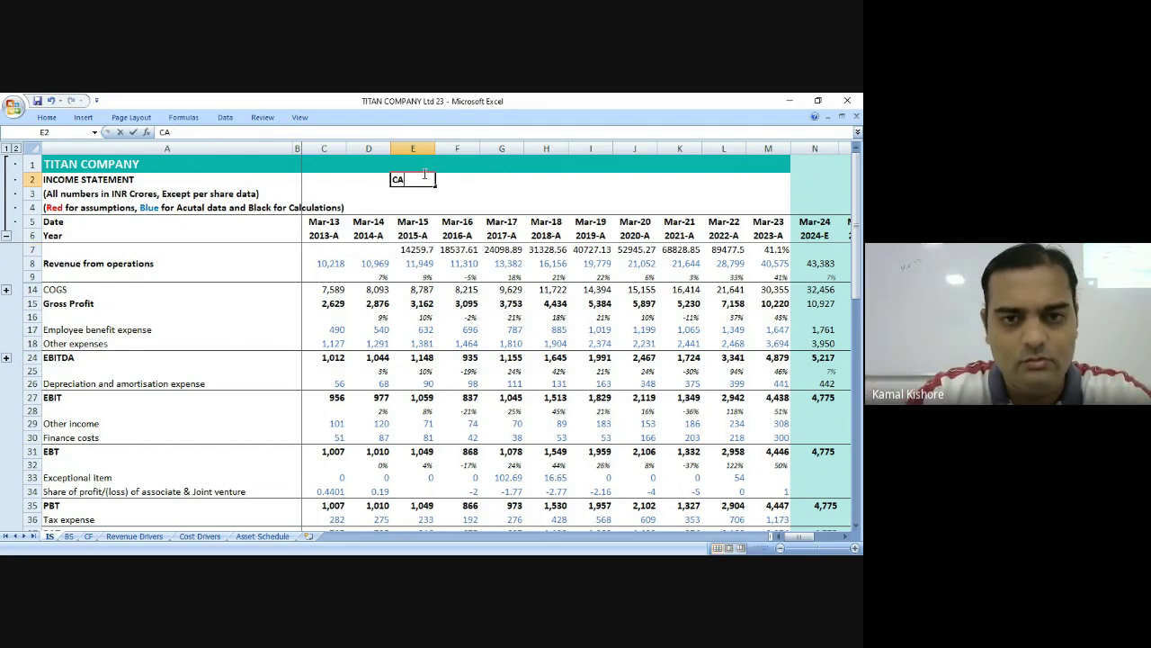
type("GR -")
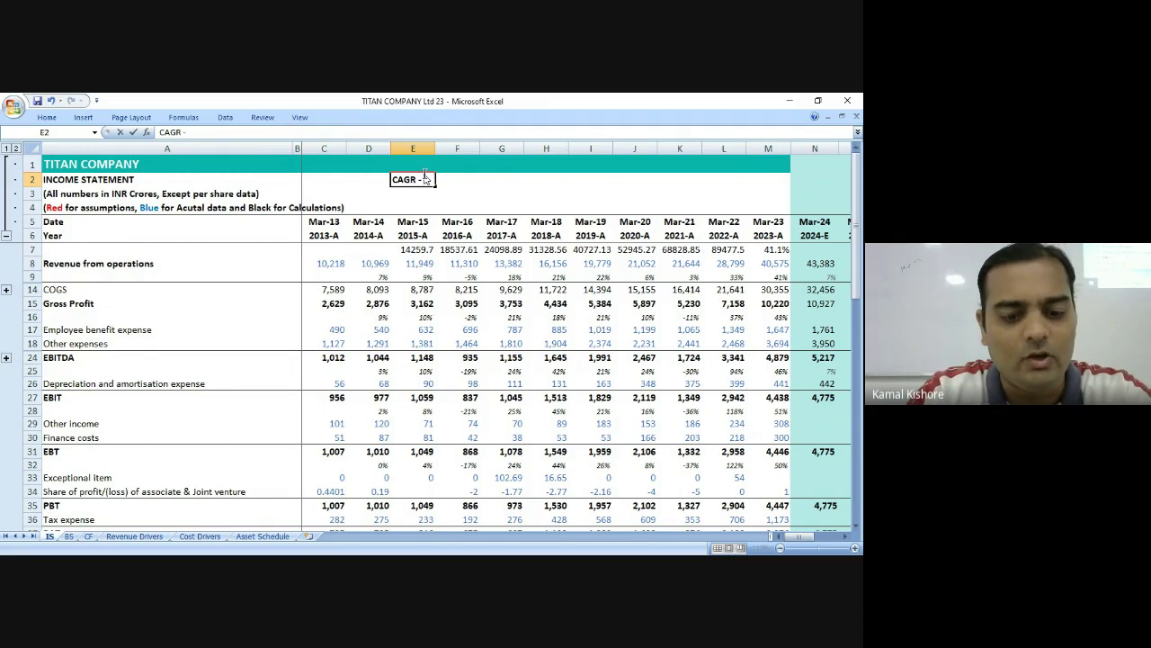
type(" Annual")
key("Return")
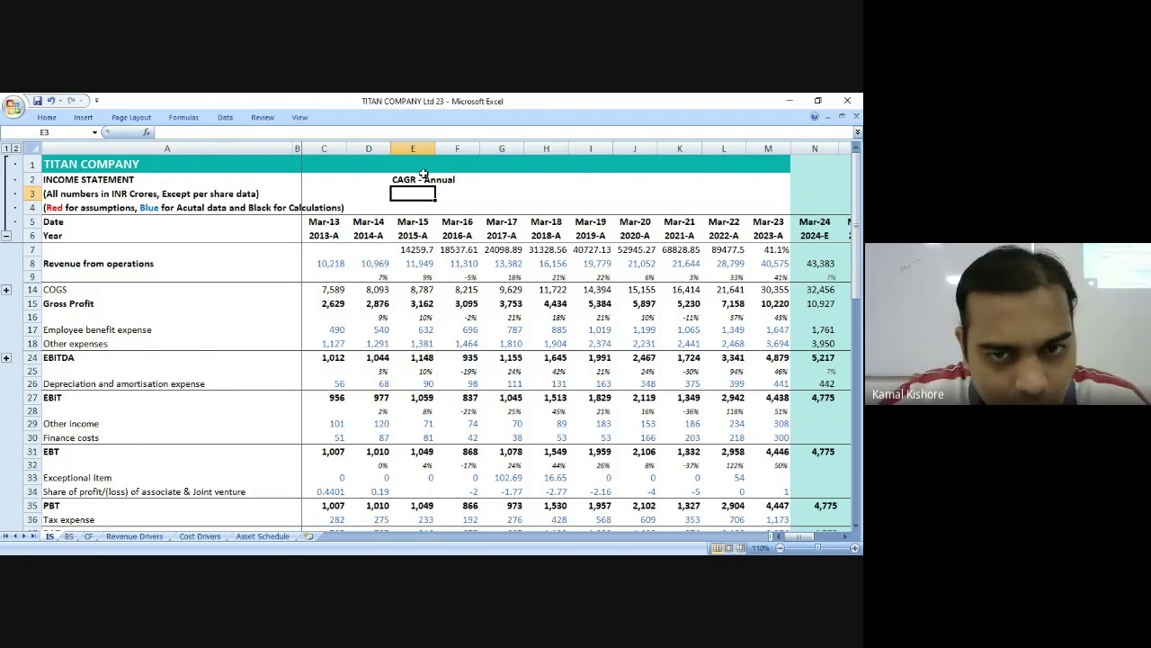
left_click(426, 258)
left_click(386, 260)
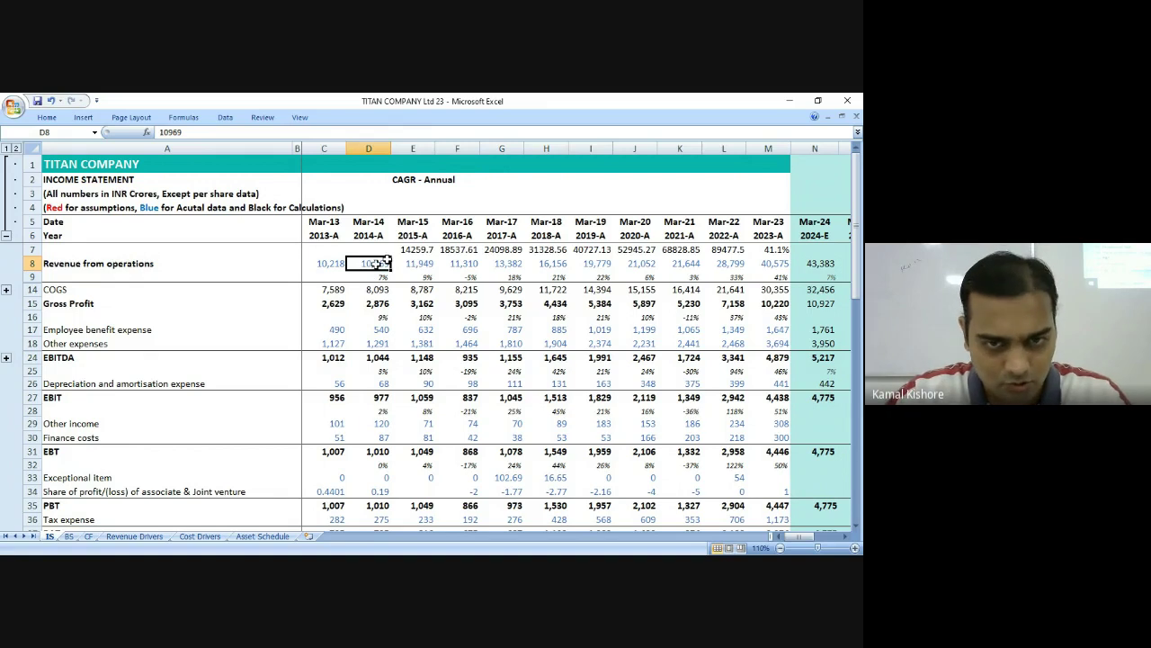
Check the Mar-13 and Mar-14 revenue cells, the CAGR formula in M7 and the projection formula in E7.
left_click(321, 268)
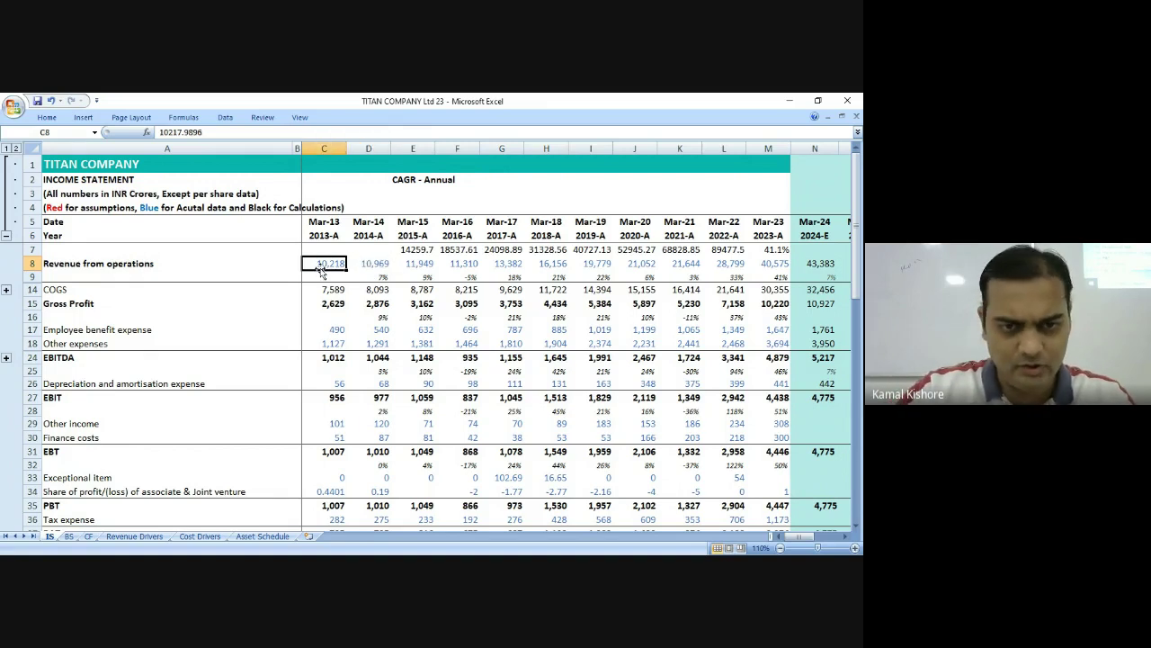
key("Right")
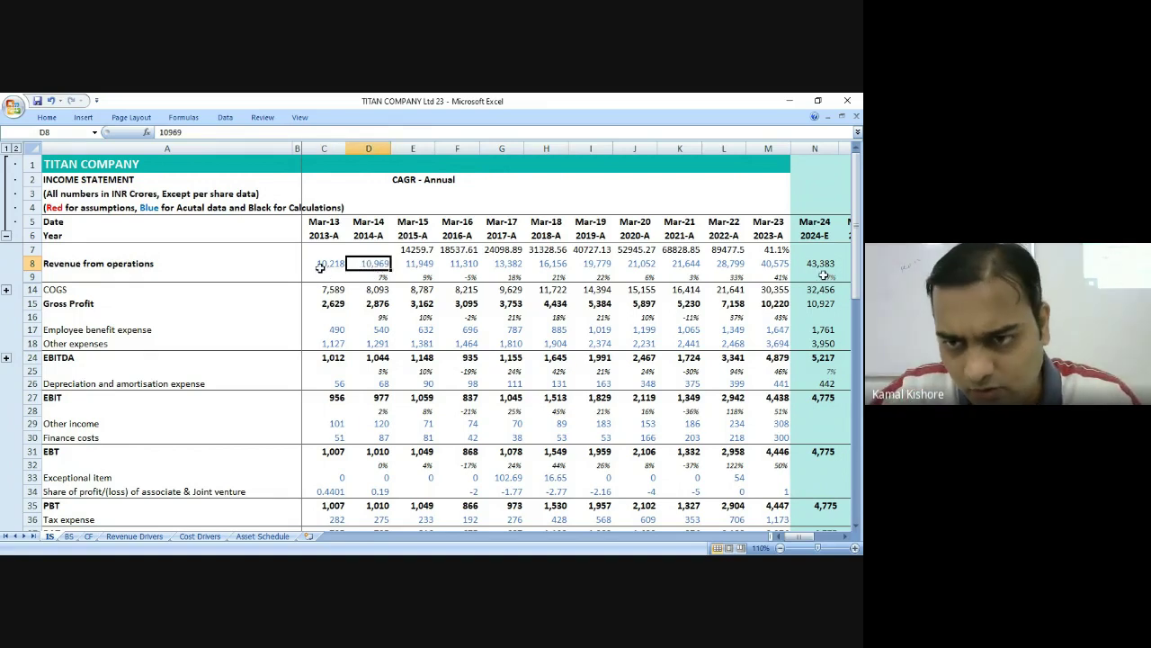
double_click(765, 250)
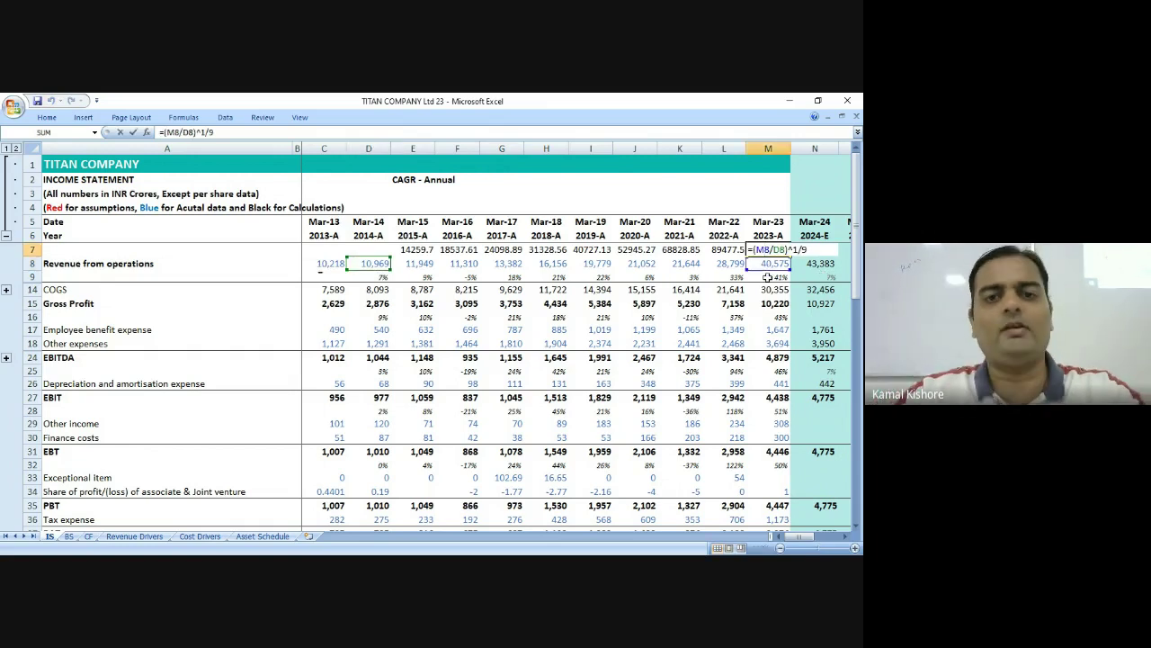
key("ctrl+Return")
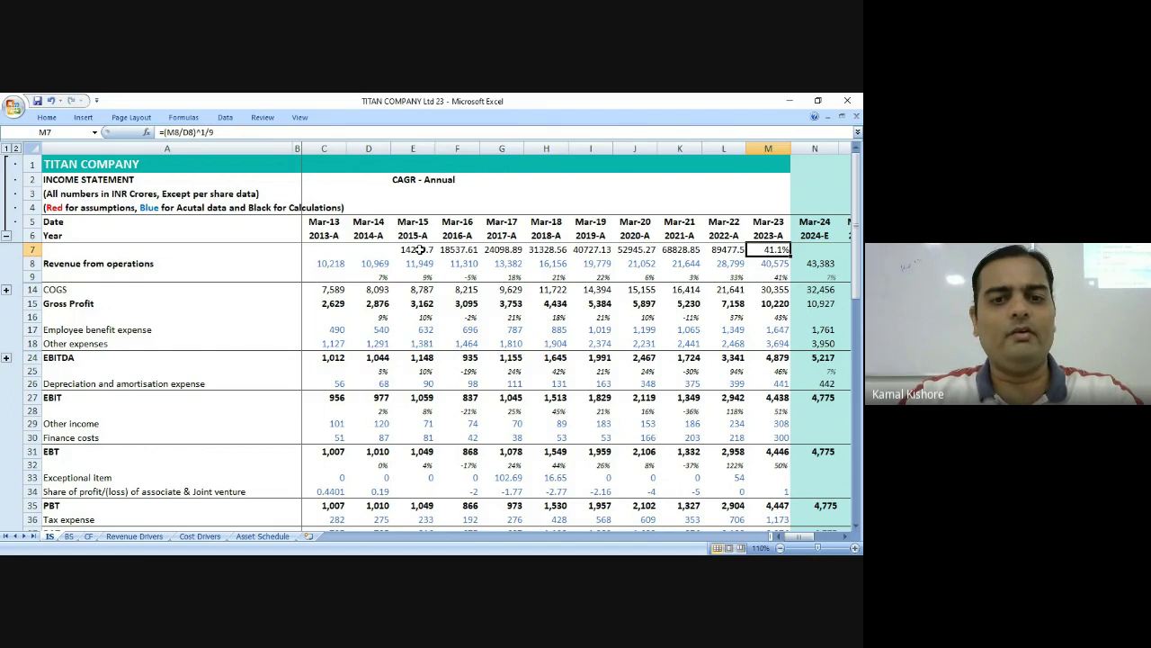
left_click(420, 250)
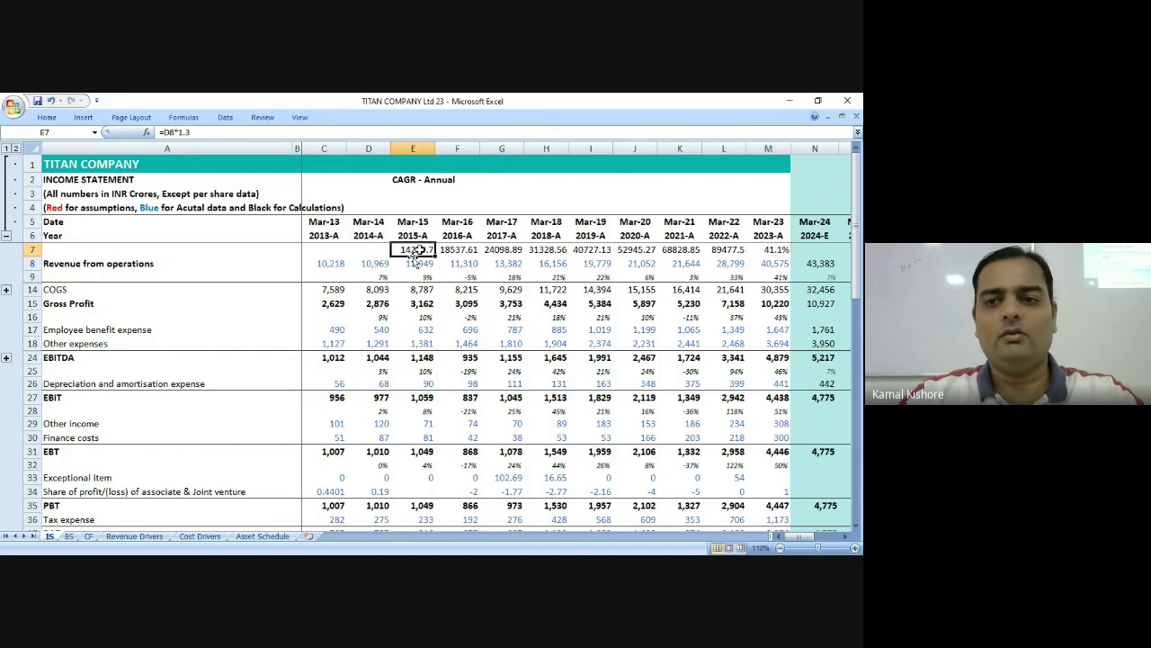
Review the revenue from operations in row 8 from Mar-23 through the Mar-28 forecast.
left_click(776, 264)
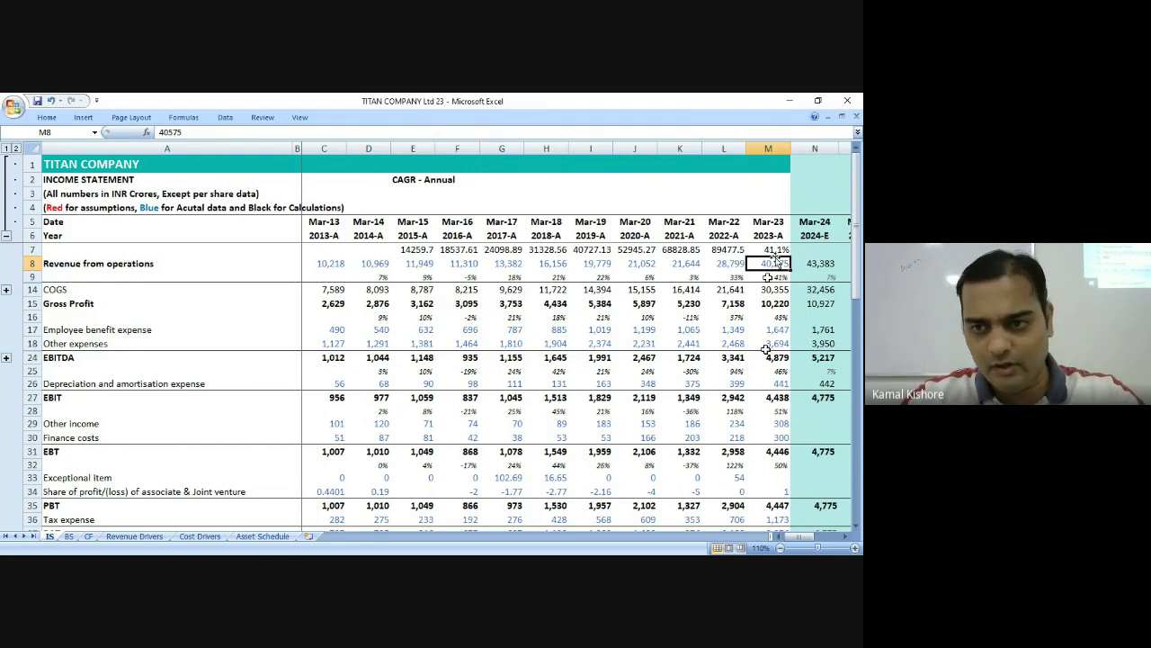
left_click(818, 265)
key("Right")
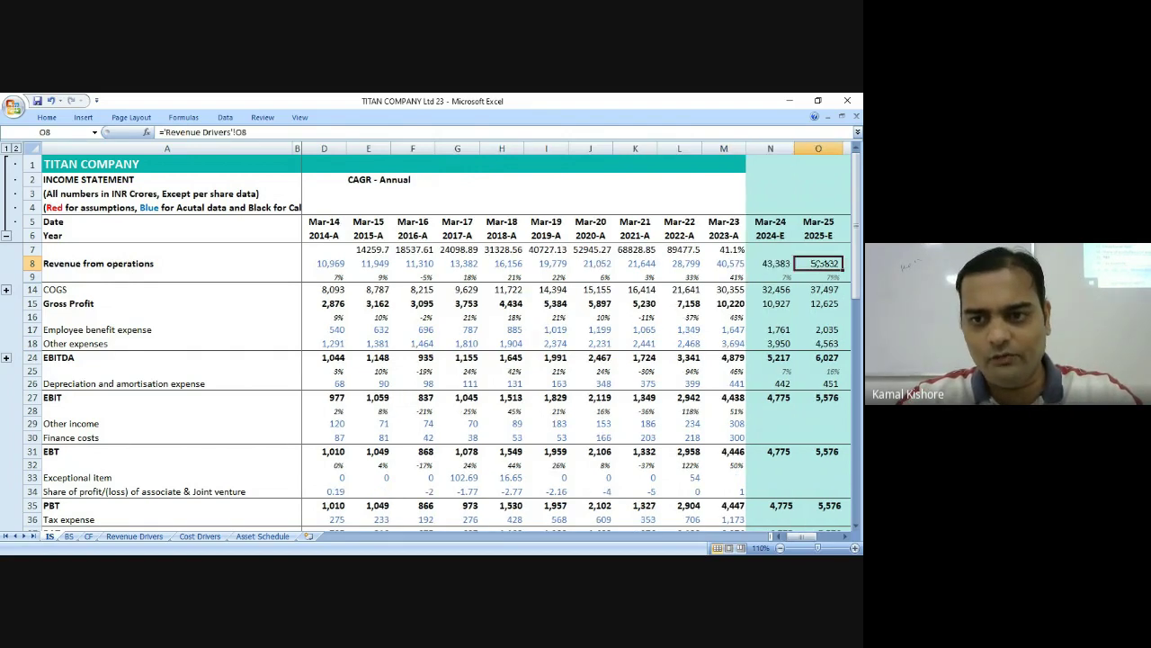
key("Right")
key("Right")
key("Right")
key("Right")
Inspect the Mar-24 watches growth formula in N25 on the Revenue Drivers sheet.
left_click(131, 536)
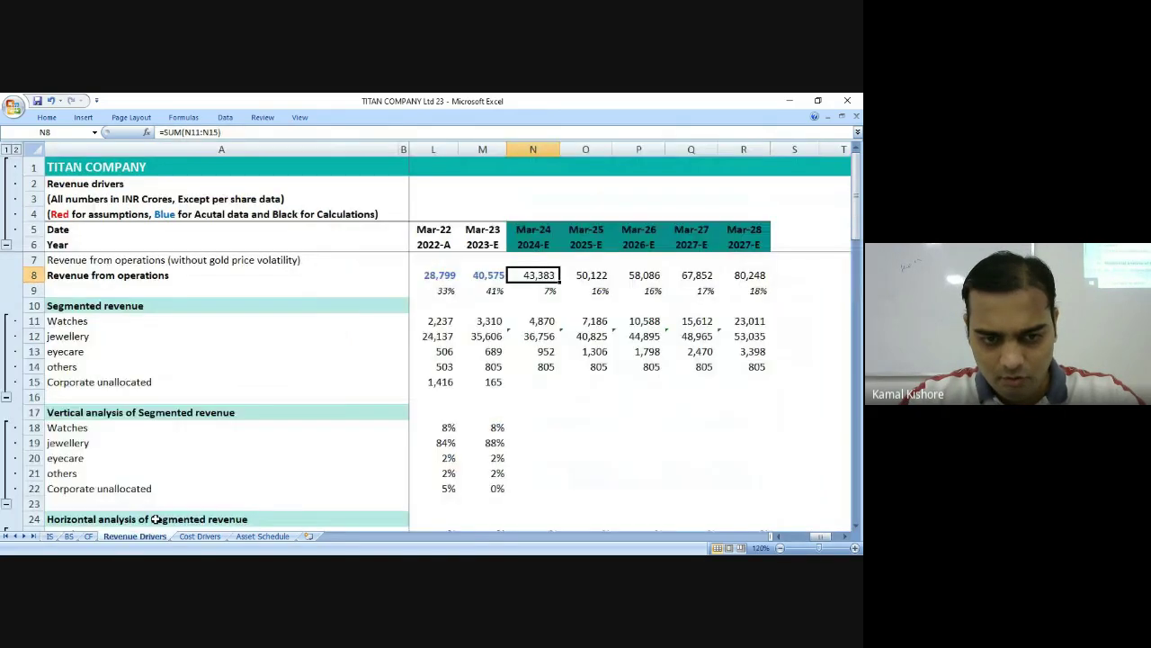
scroll(535, 384, "down", 4)
double_click(539, 351)
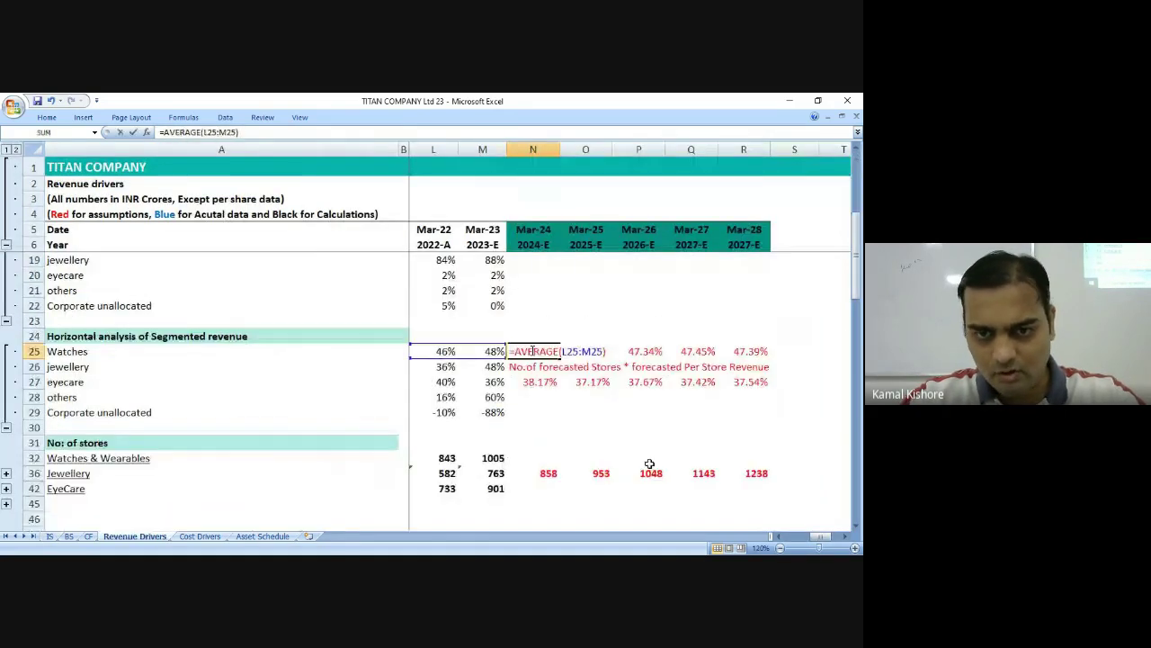
key("Escape")
Trace the watches growth assumption to its dependent cell N11 and inspect the Mar-24 watches revenue formula.
scroll(565, 374, "up", 4)
key("ctrl+bracketright")
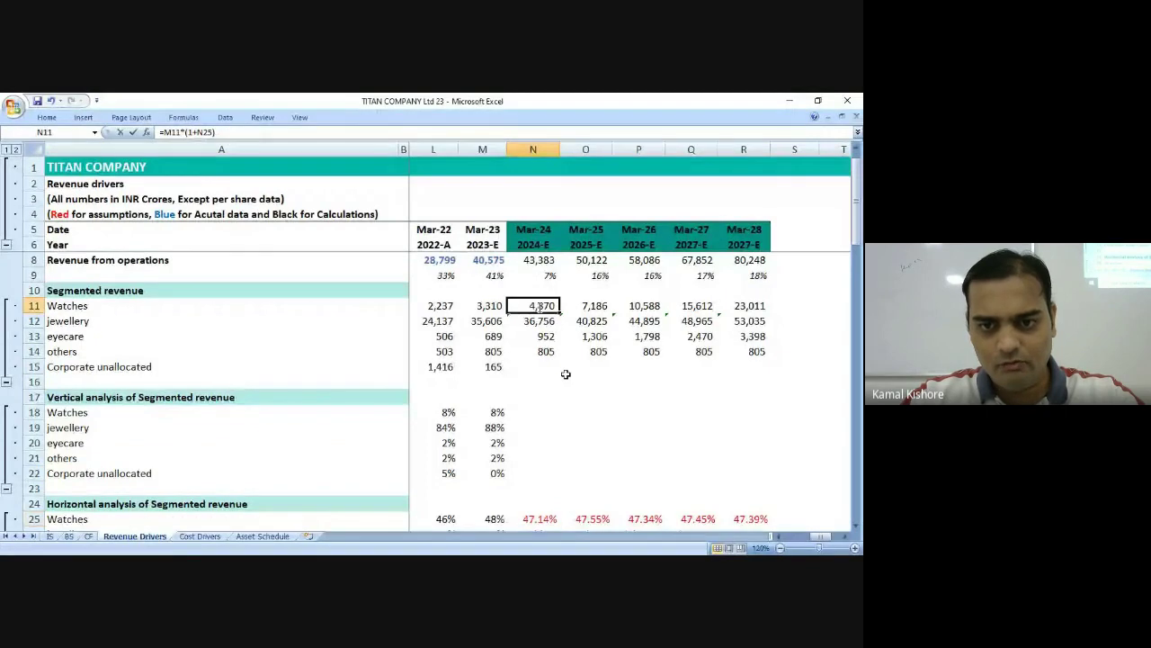
scroll(576, 396, "down", 1)
key("F2")
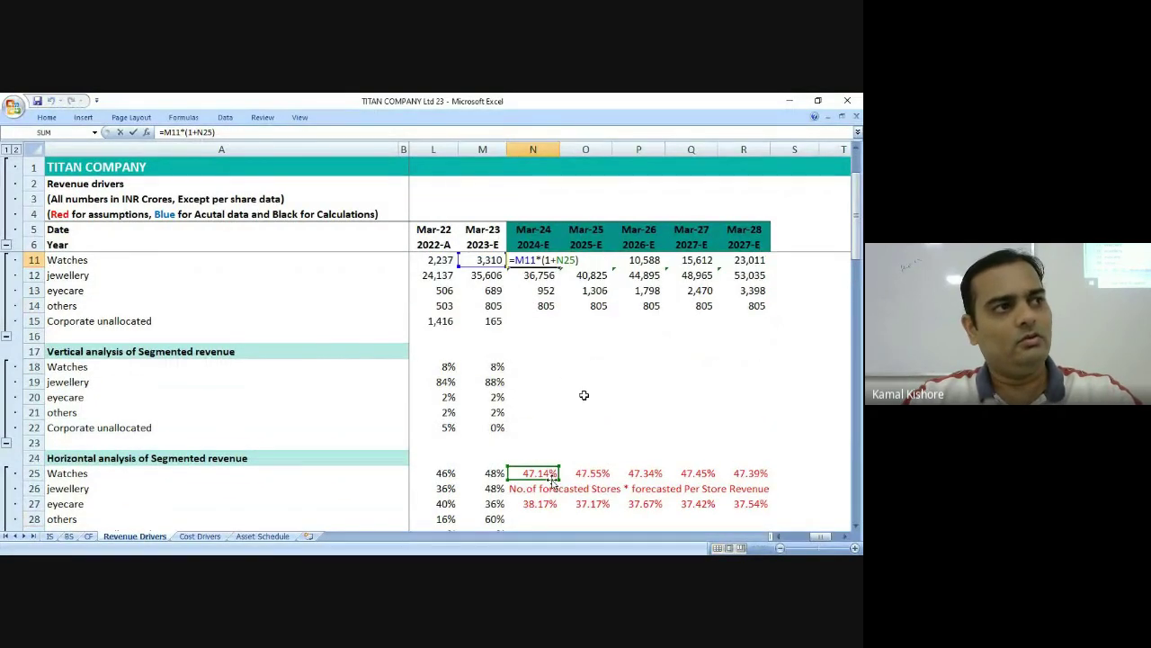
scroll(584, 395, "up", 1)
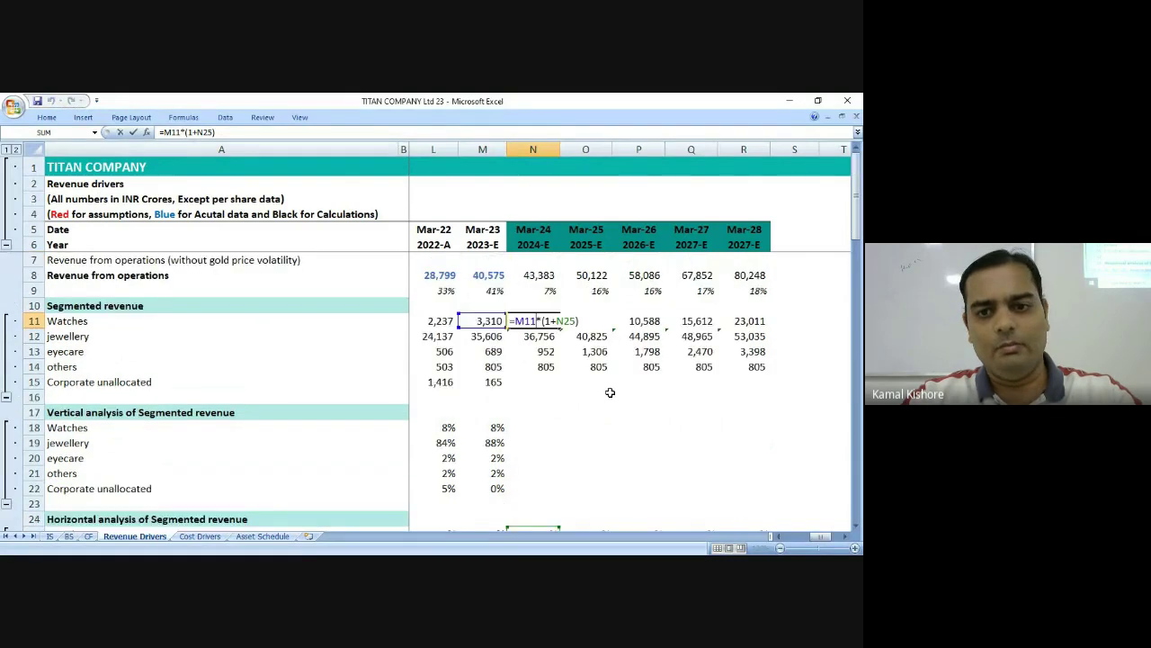
scroll(609, 394, "down", 3)
key("ctrl+Return")
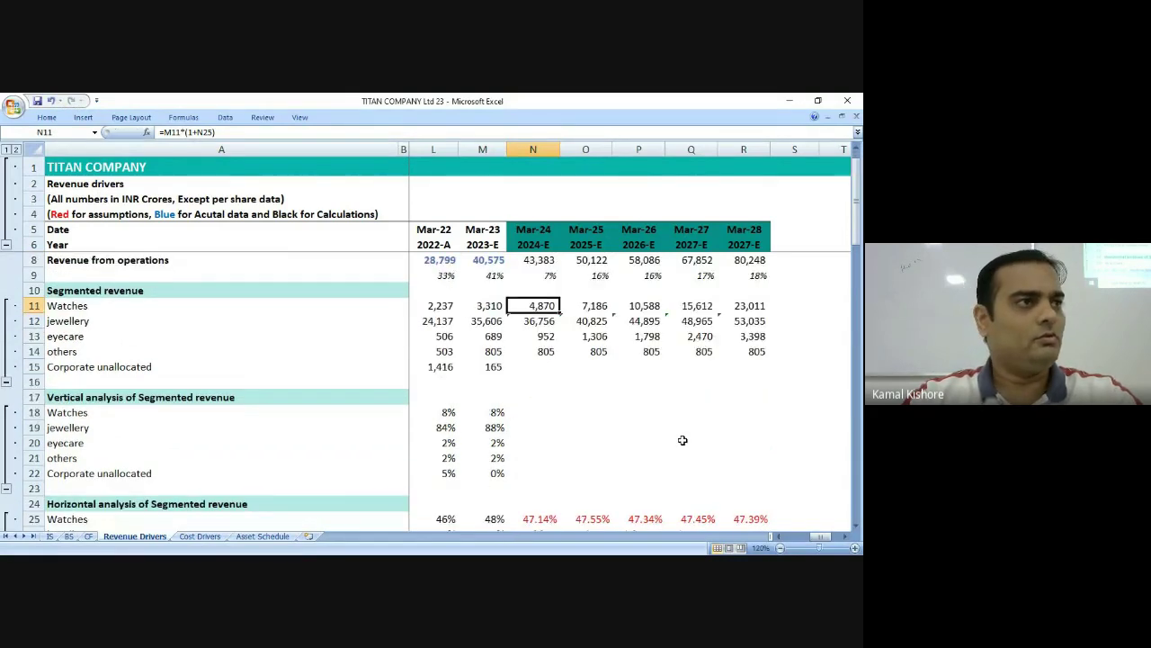
Select the watches growth assumptions N25:R25 and compare them with the forecast segment revenues.
scroll(683, 440, "down", 1)
left_click(540, 474)
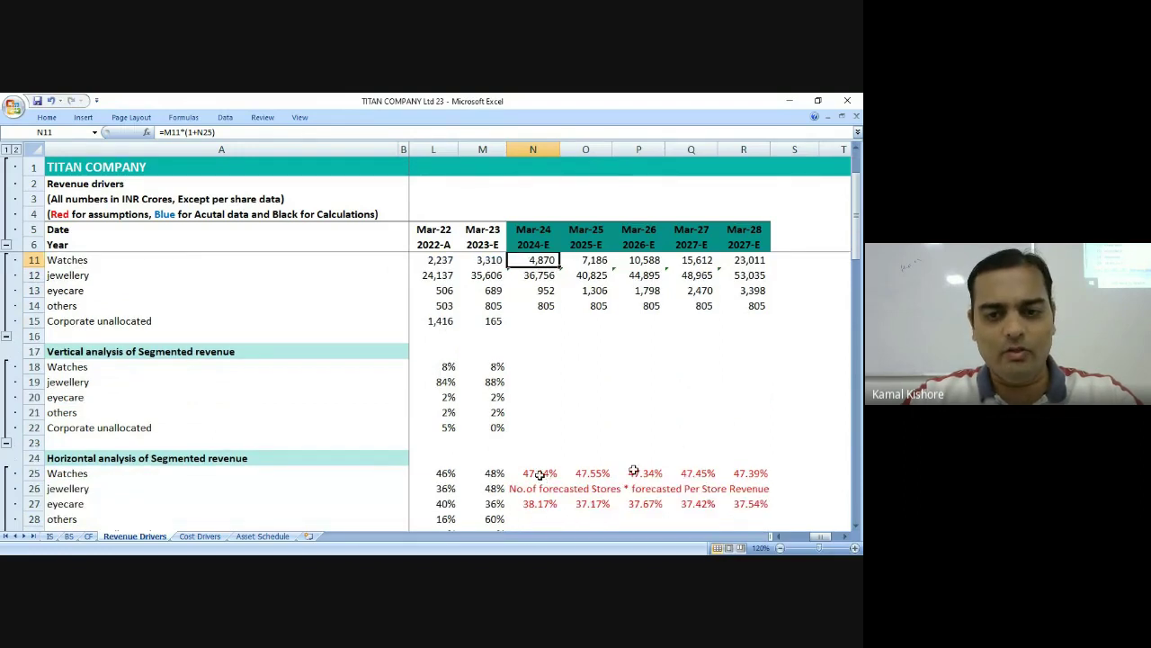
left_click_drag(561, 474, 744, 475)
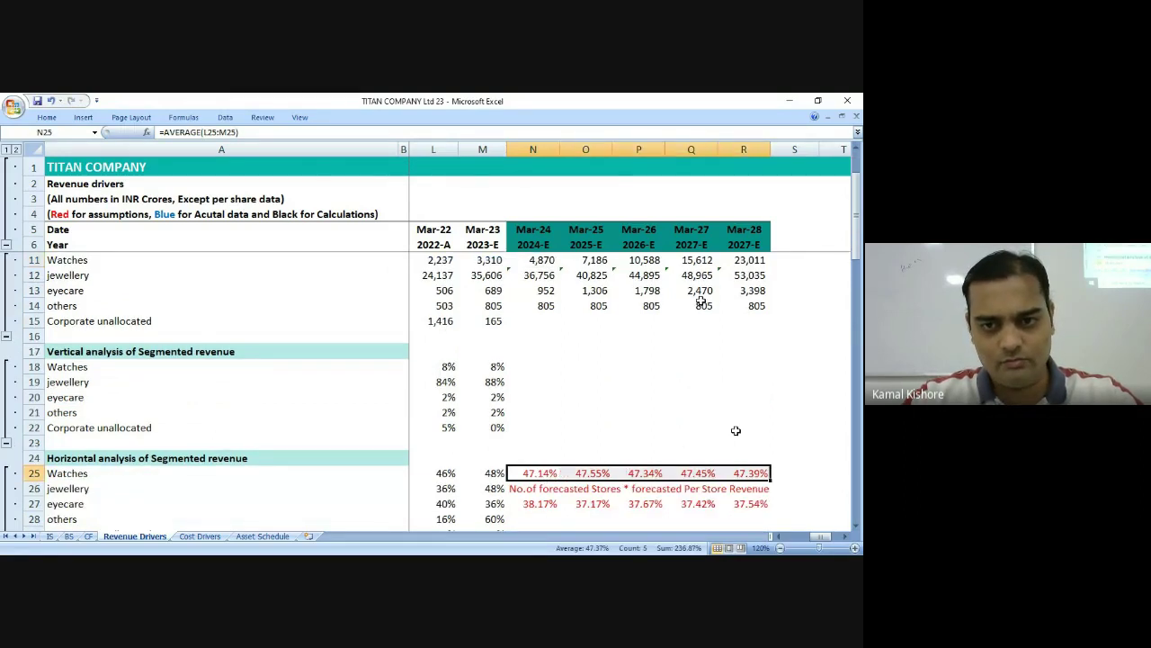
scroll(603, 322, "up", 1)
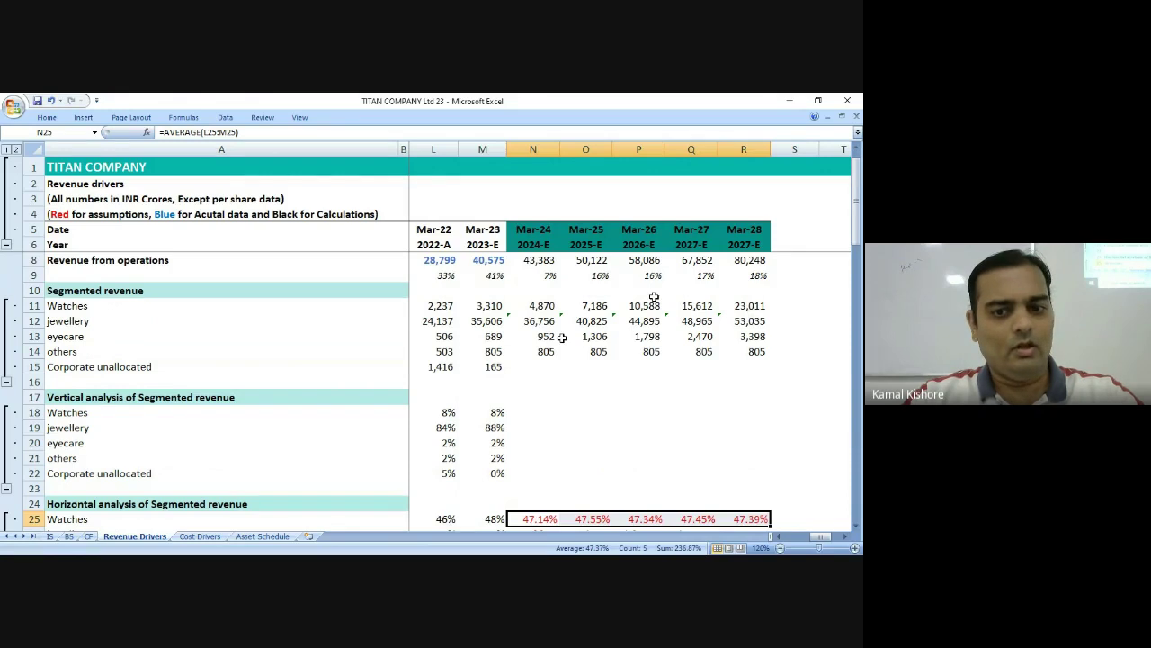
scroll(654, 297, "down", 1)
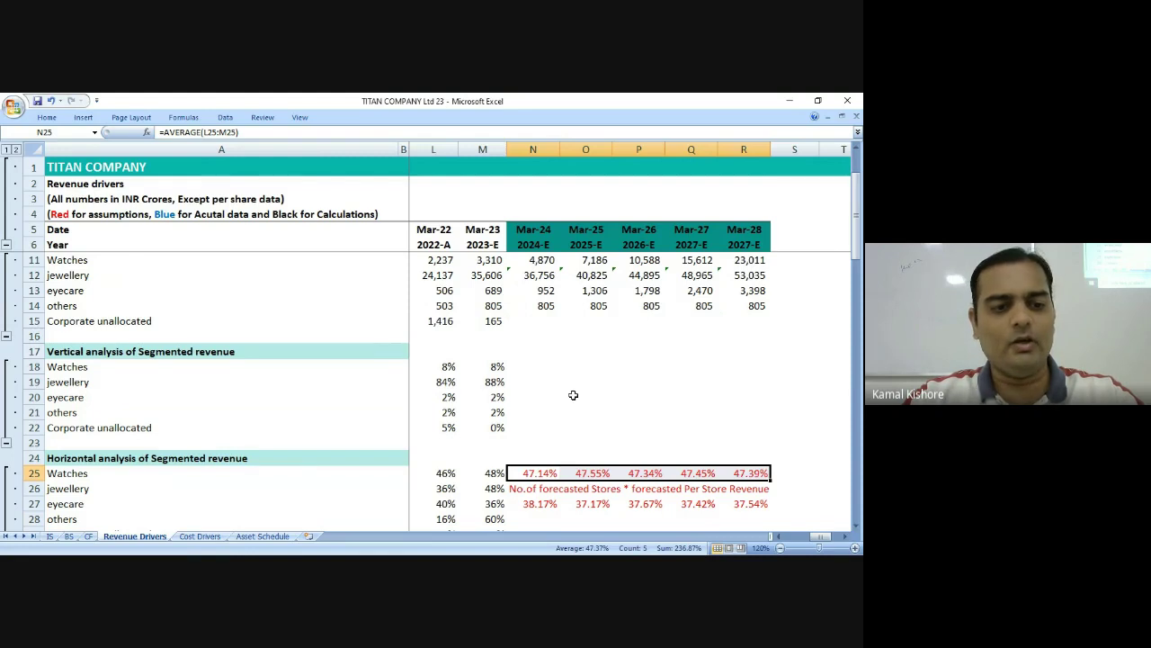
Return to the IS sheet and review the row 7 test projections up to the CAGR formula in M7.
left_click(49, 536)
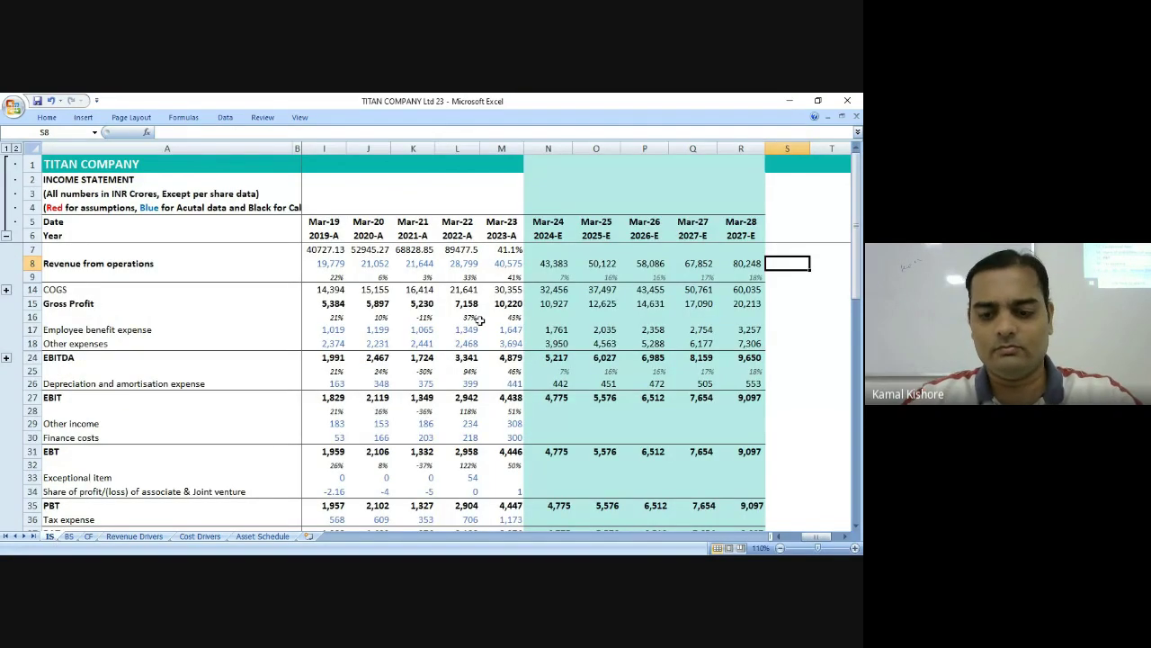
left_click(433, 257)
key("Up")
key("Left")
key("Left")
key("Left")
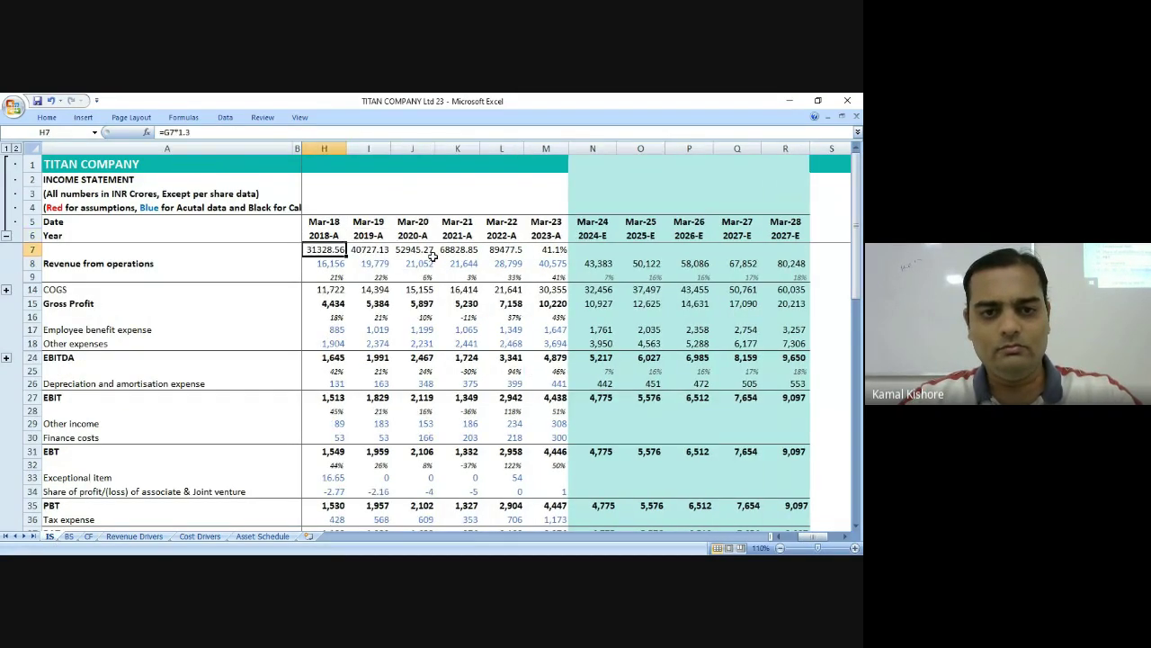
key("Left")
key("Left")
key("Left")
key("Left")
key("Right")
key("Right")
key("Right")
key("Right")
key("Right")
key("Right")
key("Right")
key("Right")
key("Right")
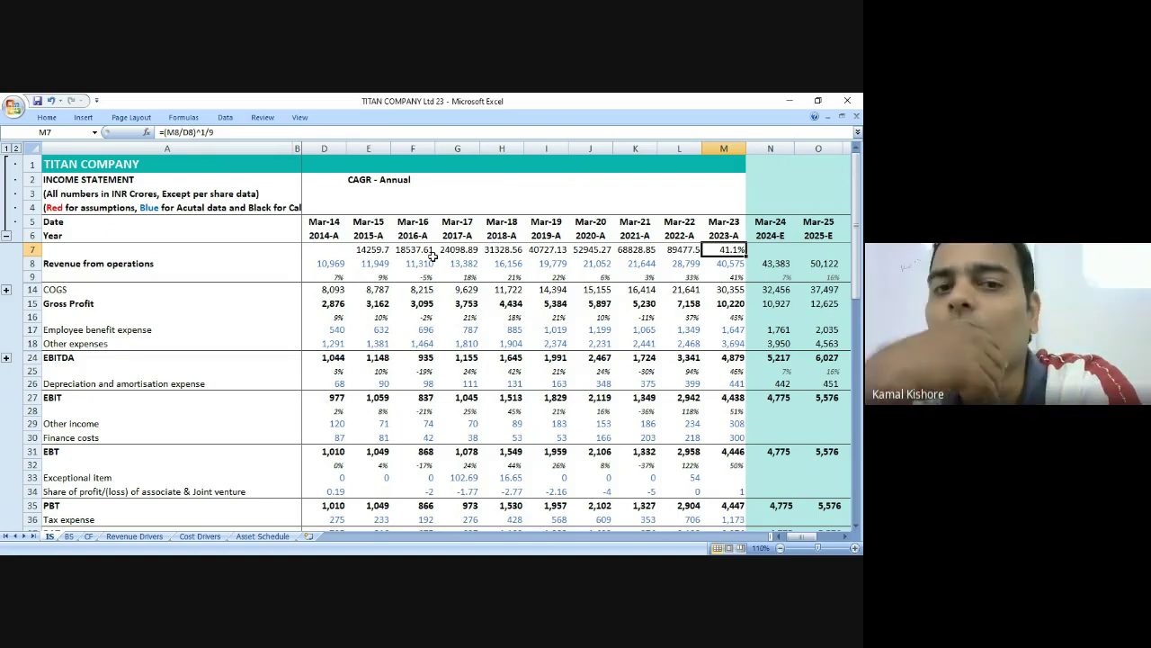
Delete the test projections from E7 to L7.
key("Left")
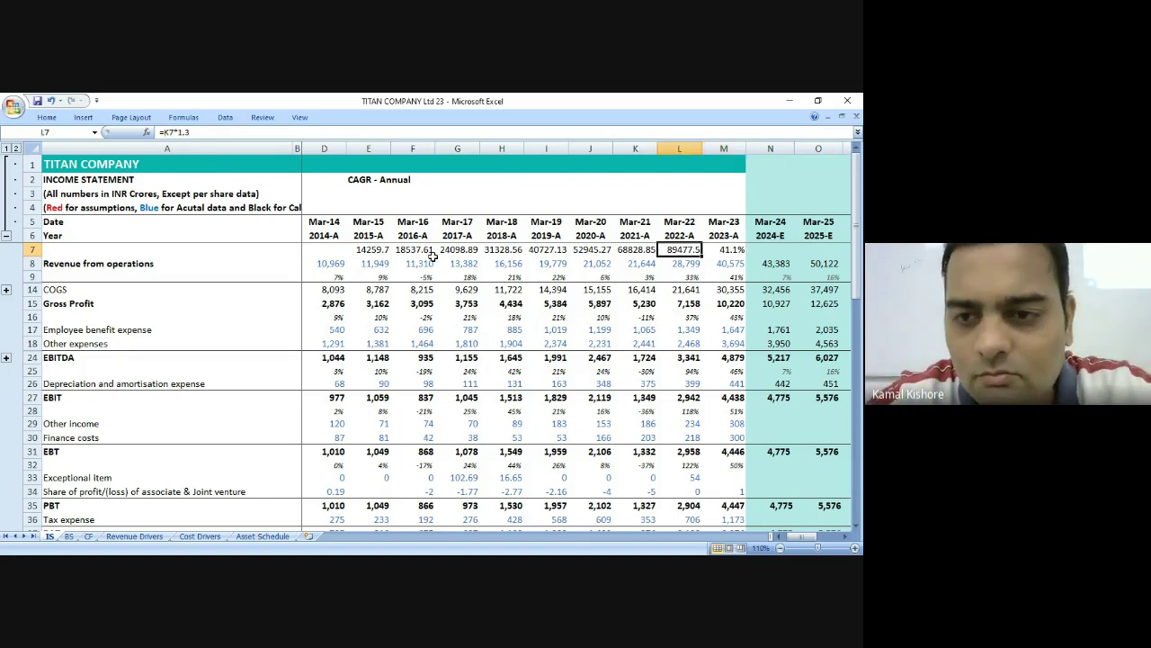
key("shift+Left")
key("shift+Left")
key("shift+Left")
key("shift+Left")
key("shift+Left")
key("shift+Left")
key("shift+Left")
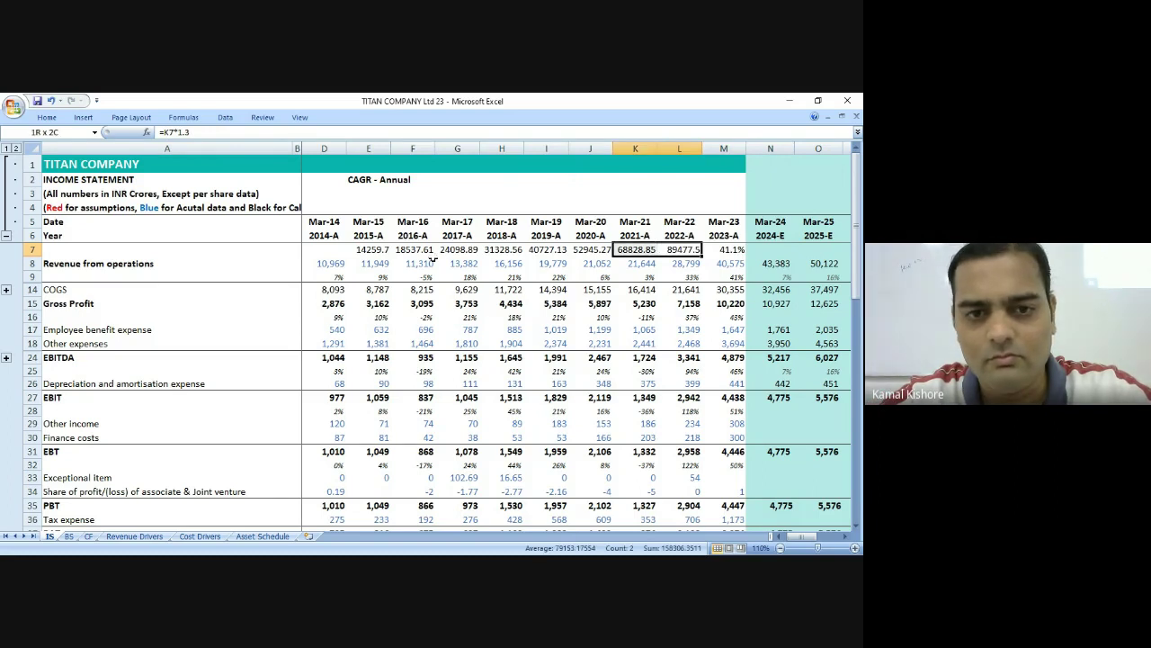
key("Delete")
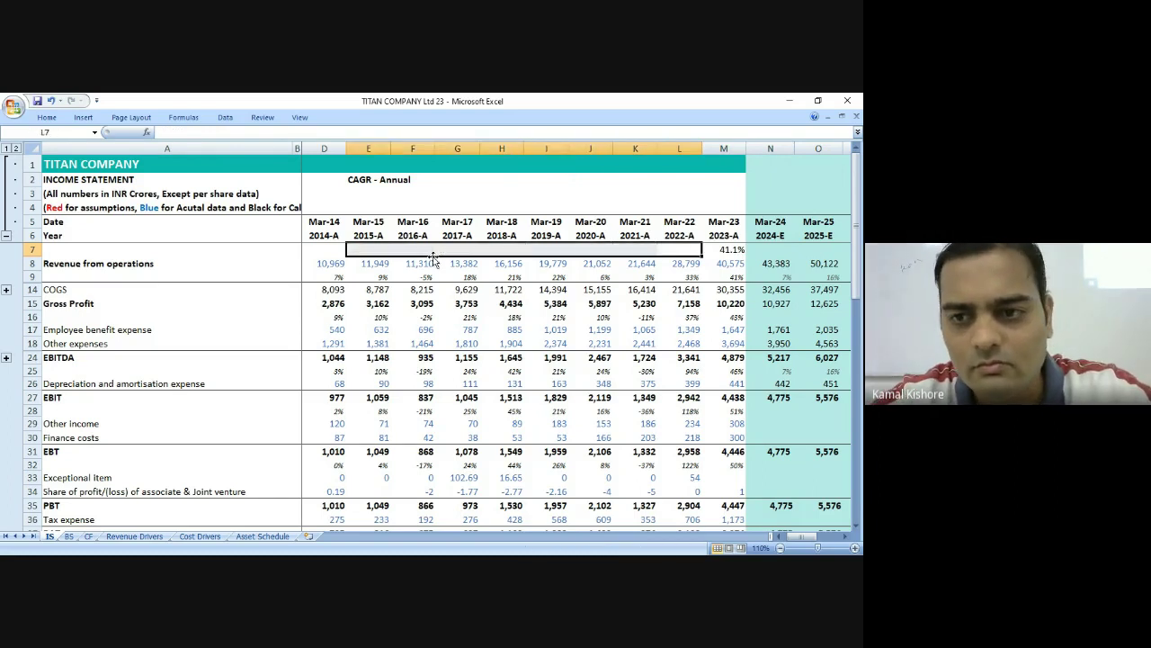
Correct the Mar-23 CAGR formula in M7 to =(M8/D8)^(1/9)-1.
key("Right")
left_click(206, 131)
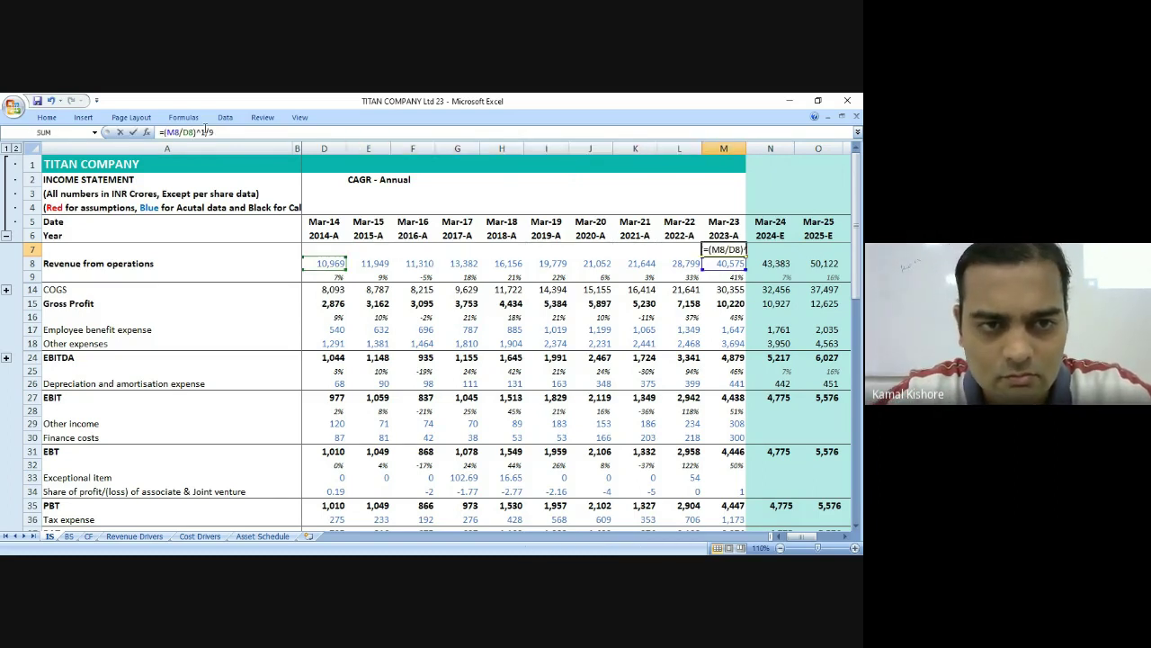
key("Left")
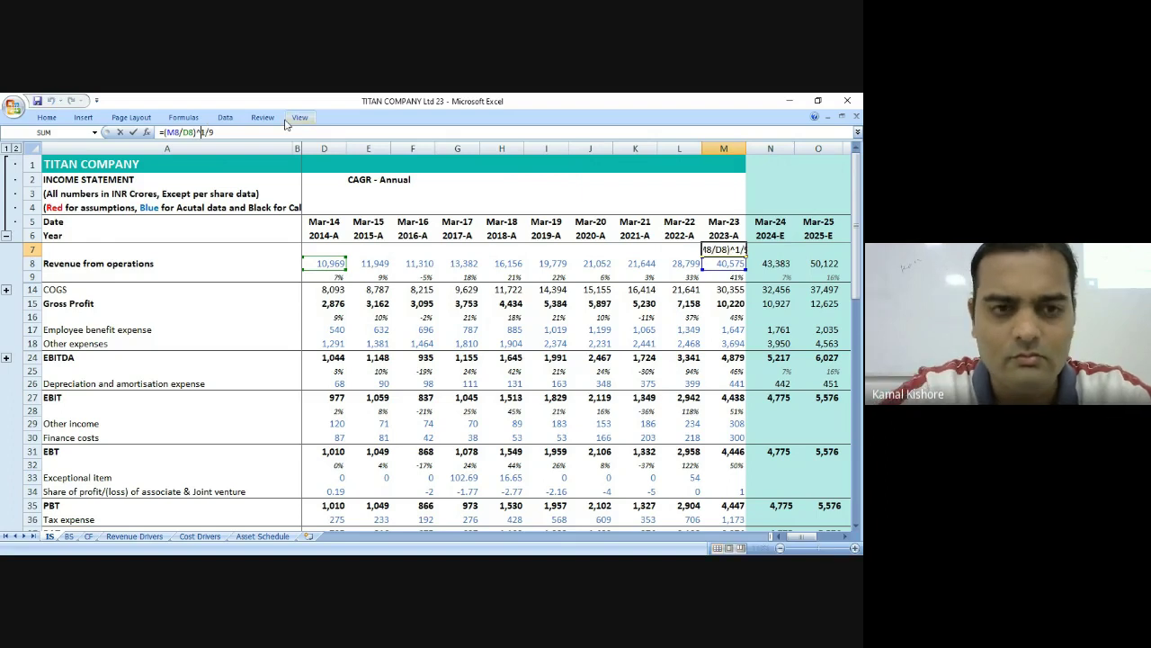
type("(")
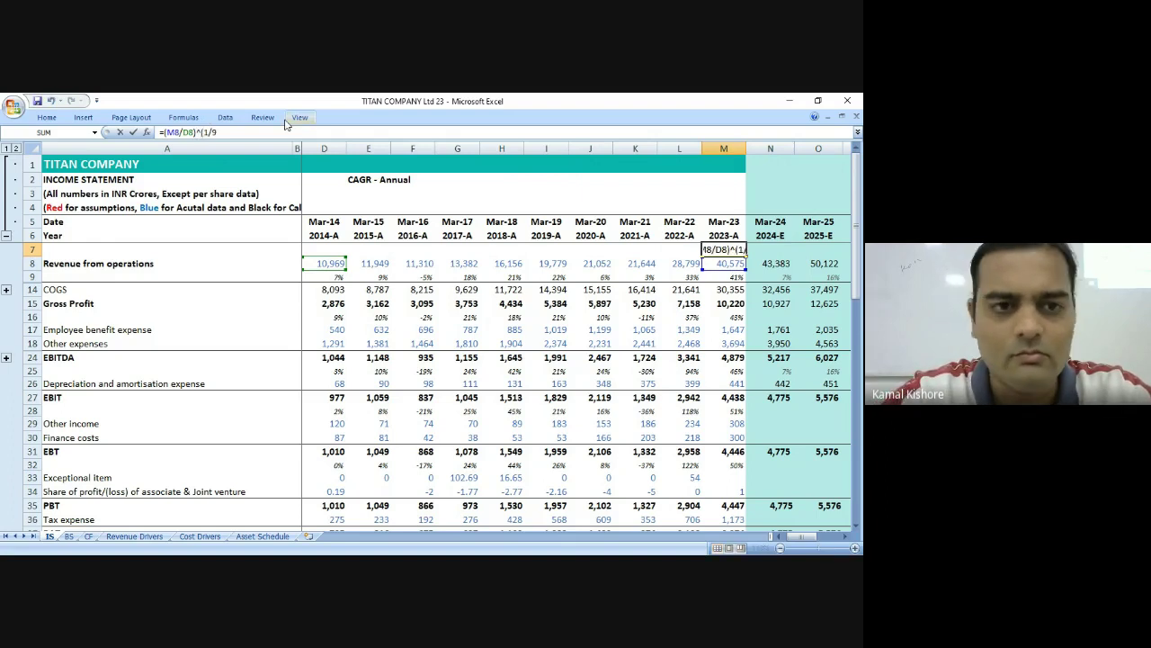
key("End")
type(")")
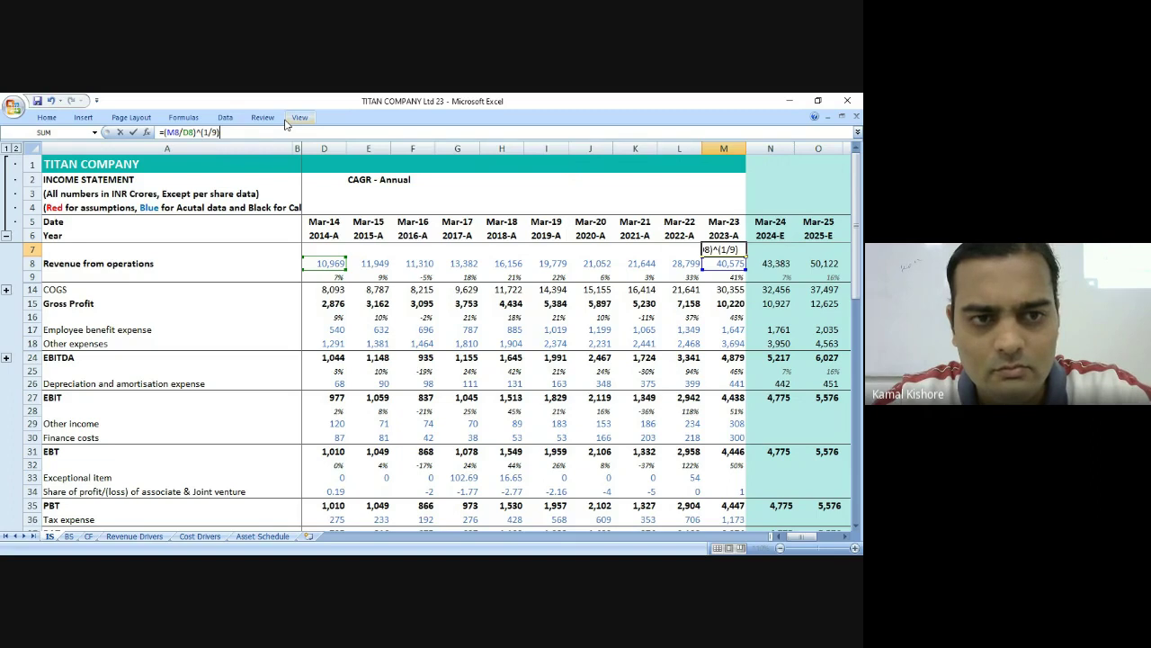
type("-1")
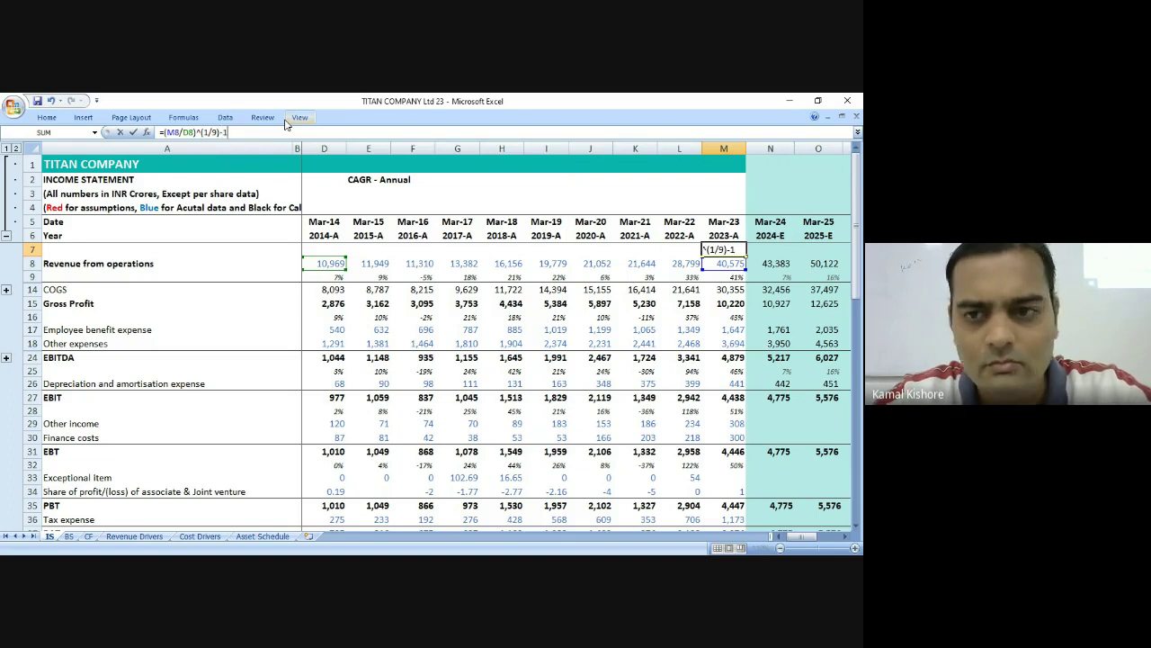
key("Return")
key("Up")
key("Down")
key("Down")
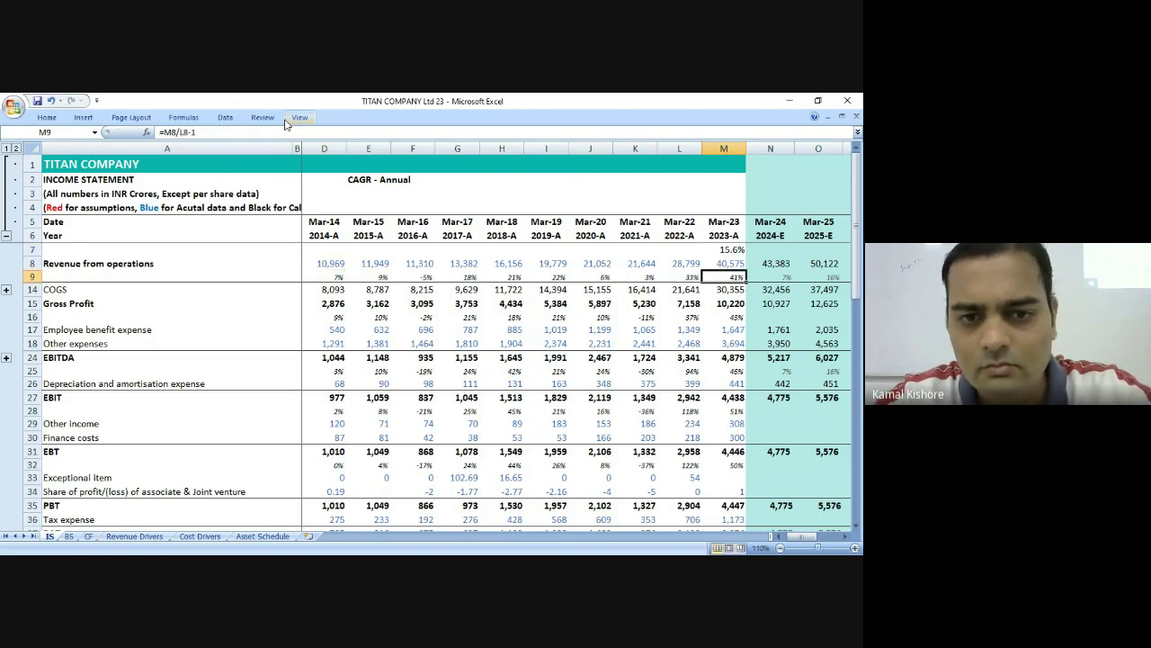
Enter =D8*1.156 in E7 to project Mar-15 revenue from the Mar-14 figure.
key("Left")
key("Left")
key("Left")
key("Left")
key("Left")
key("Left")
key("Left")
key("Left")
key("Up")
key("Up")
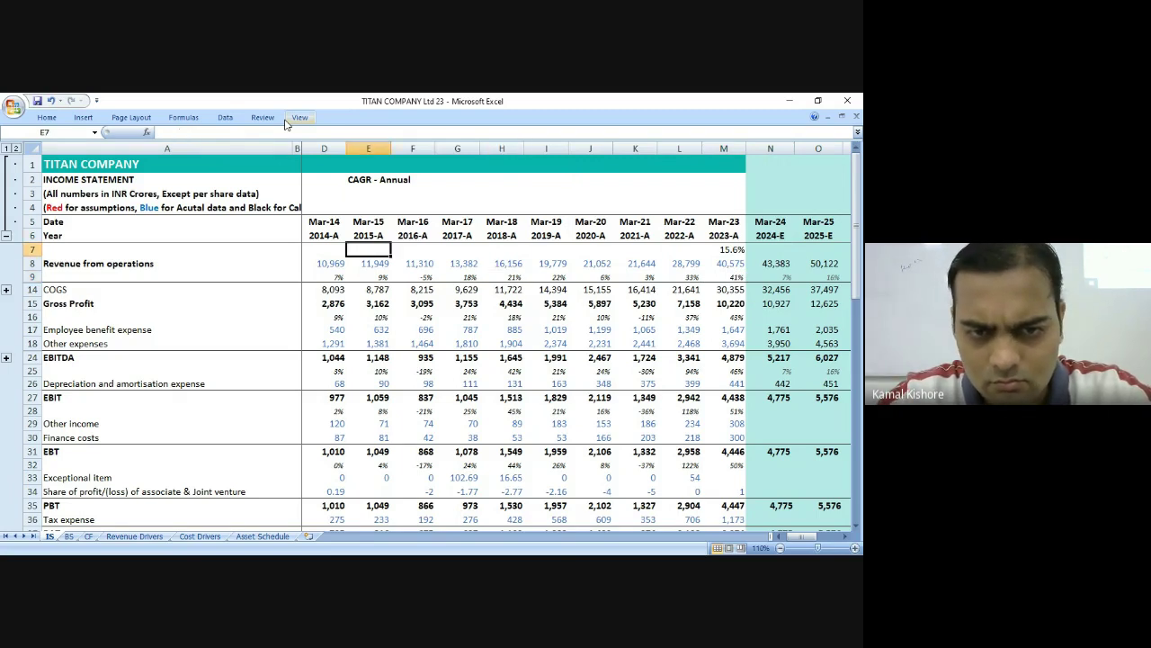
key("Left")
key("Left")
key("Right")
key("Right")
key("Left")
type("=")
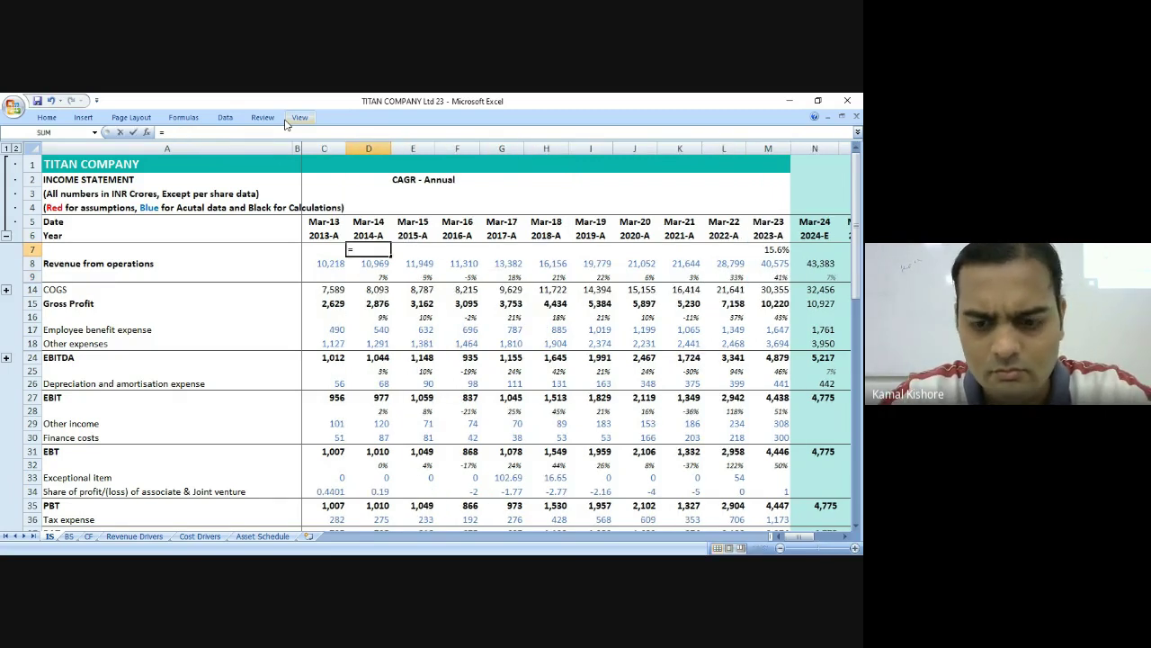
key("Down")
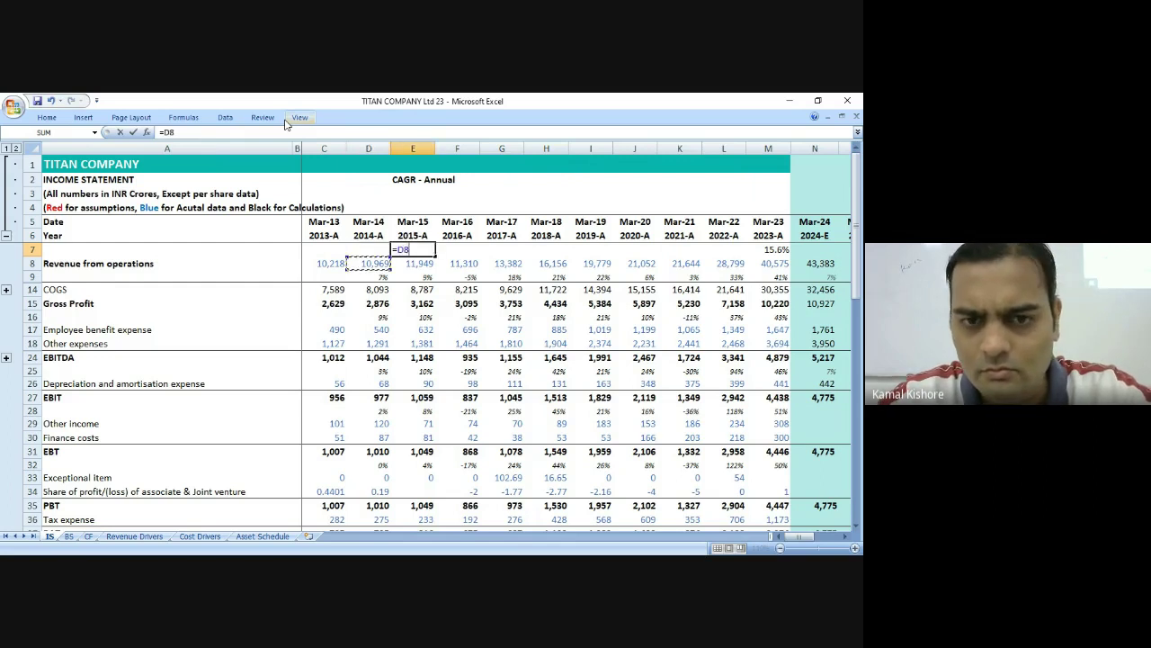
type("*")
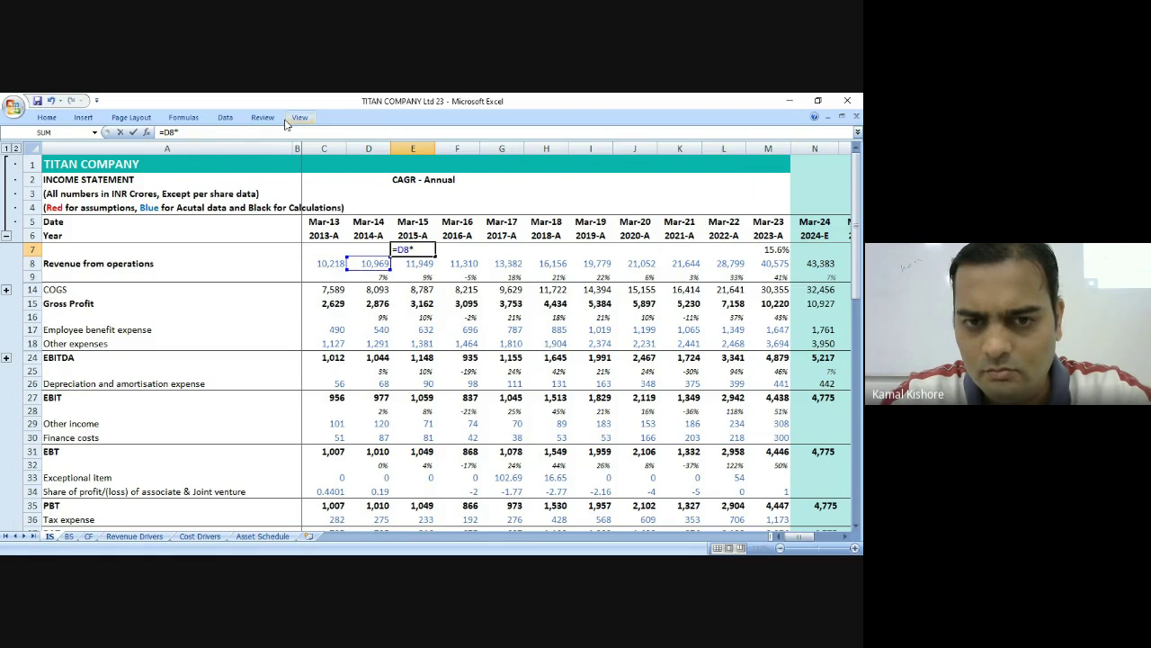
type("1.15")
key("Return")
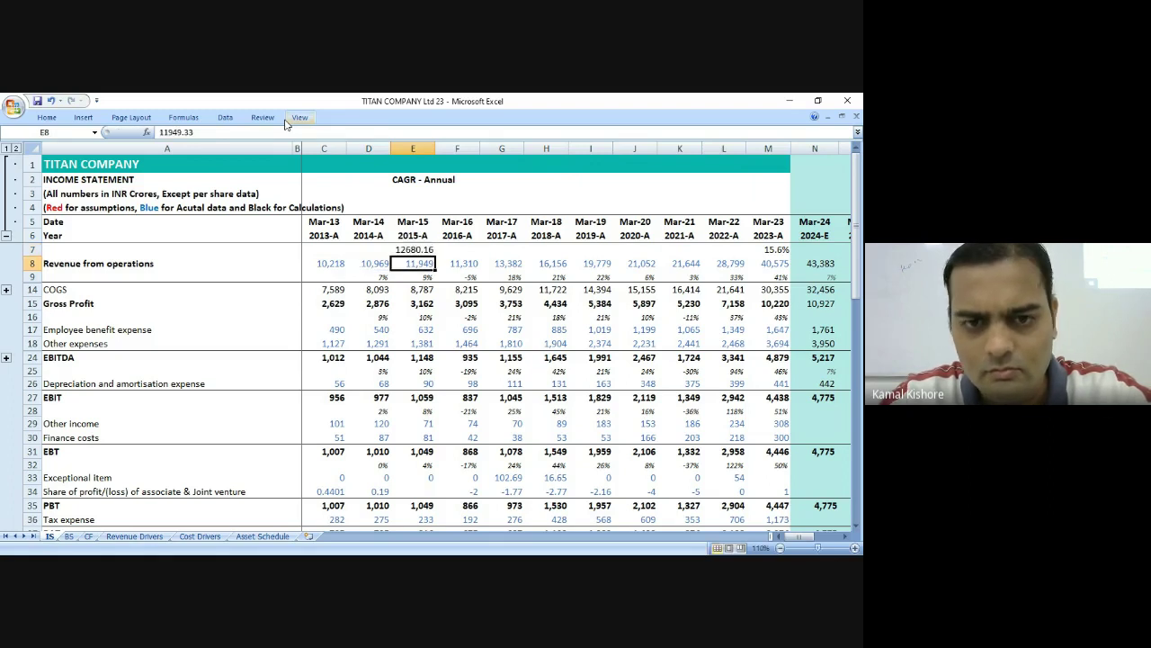
Fill the E7 projection formula across to the Mar-22 column in L7.
key("Up")
key("shift+Right")
key("shift+Right")
key("shift+Right")
key("shift+Right")
key("shift+Right")
key("shift+Right")
key("shift+Right")
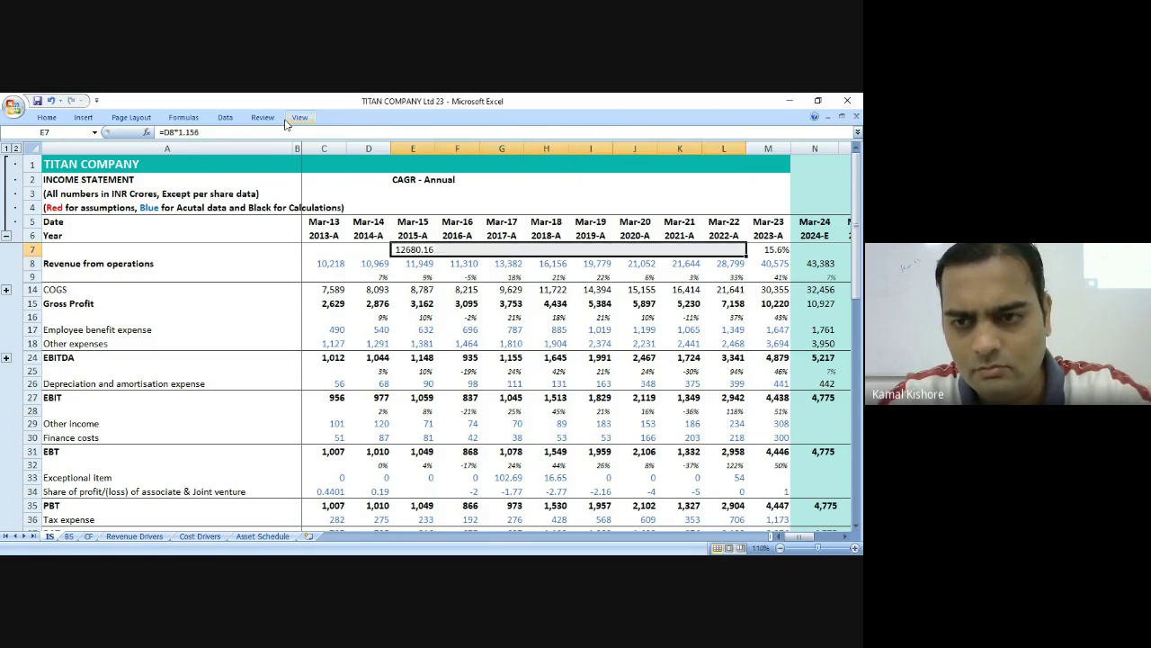
key("ctrl+r")
Extend the row 7 projection formula into M7 and N7 for Mar-23 and Mar-24.
key("Right")
key("Right")
key("Right")
key("Right")
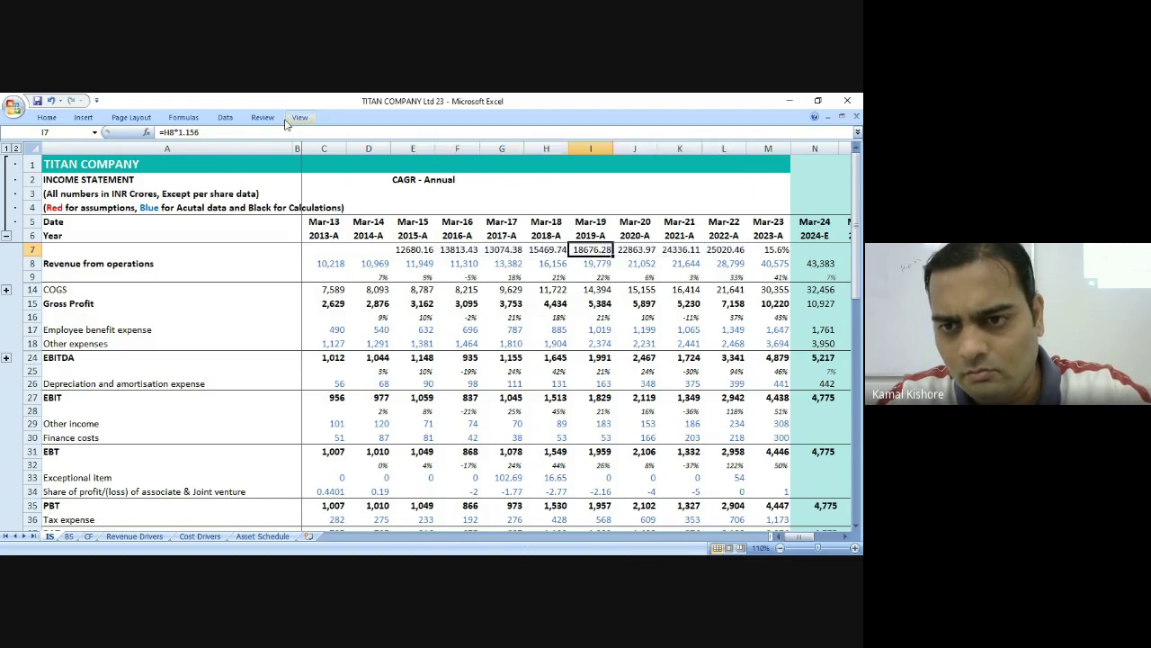
key("Right")
key("Right")
key("Right")
key("Right")
key("ctrl+r")
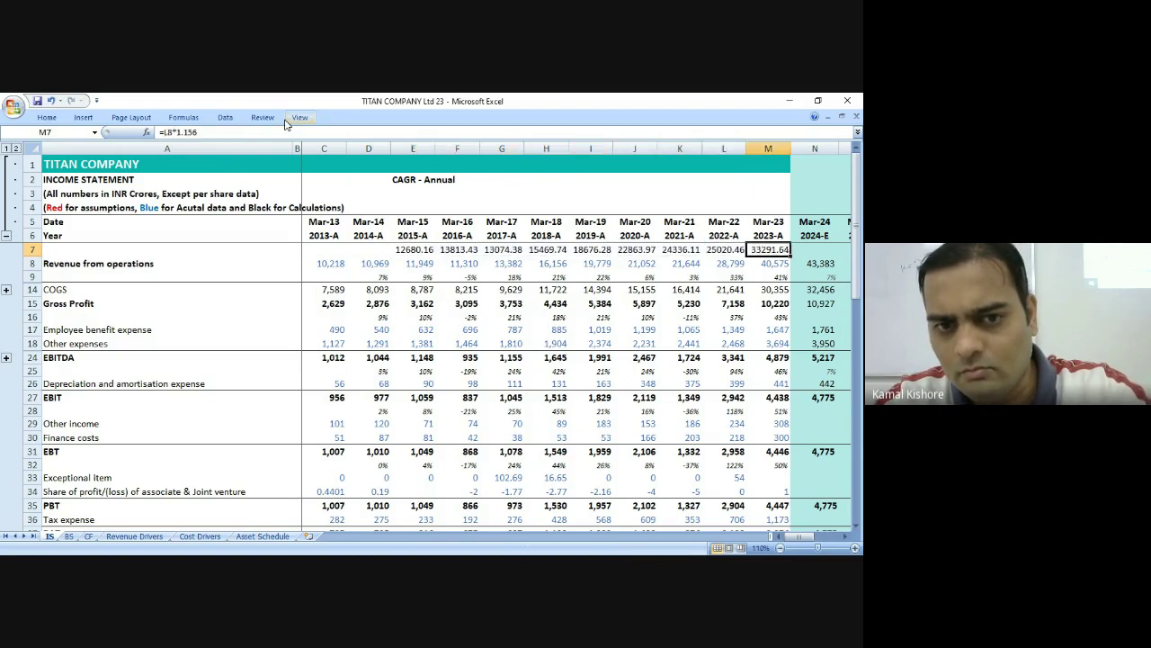
key("Left")
key("Left")
key("Left")
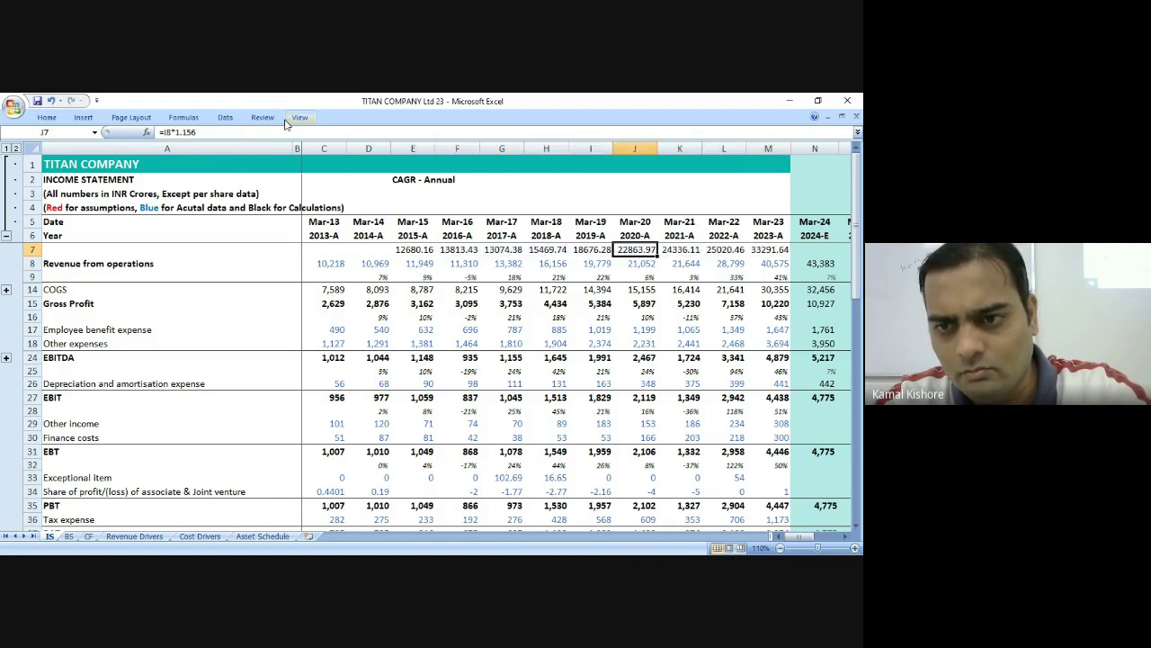
key("Right")
key("Right")
key("Right")
key("Right")
key("ctrl+r")
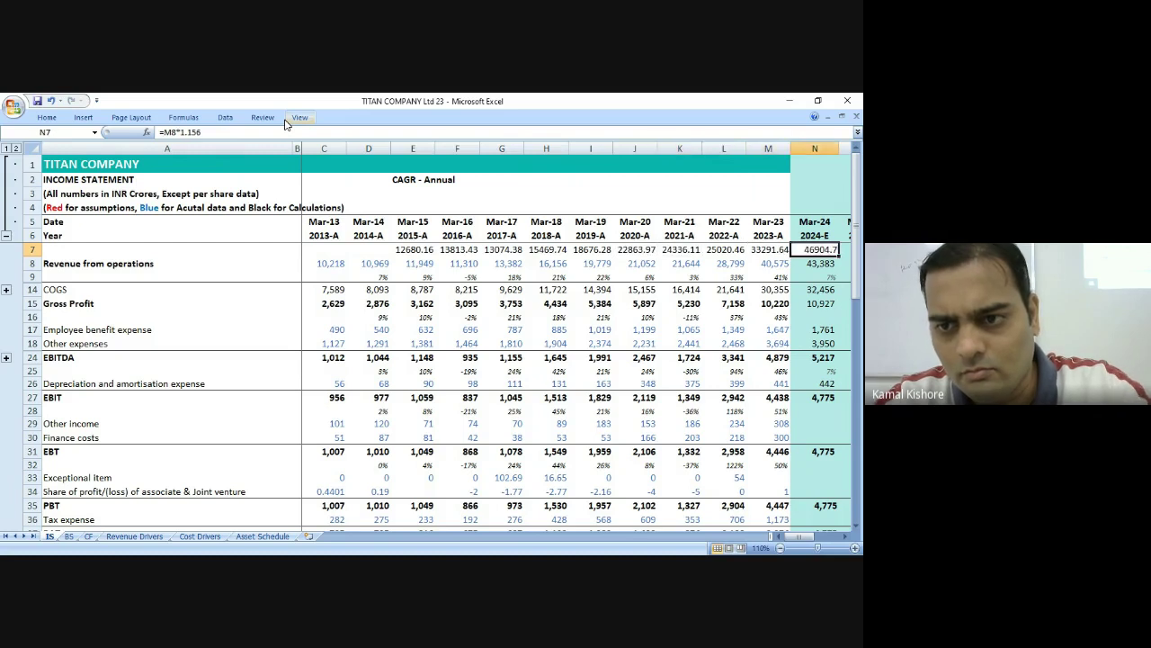
Clear the N7 projection and undo the last changes to restore the CAGR formula in M7.
key("Delete")
key("Left")
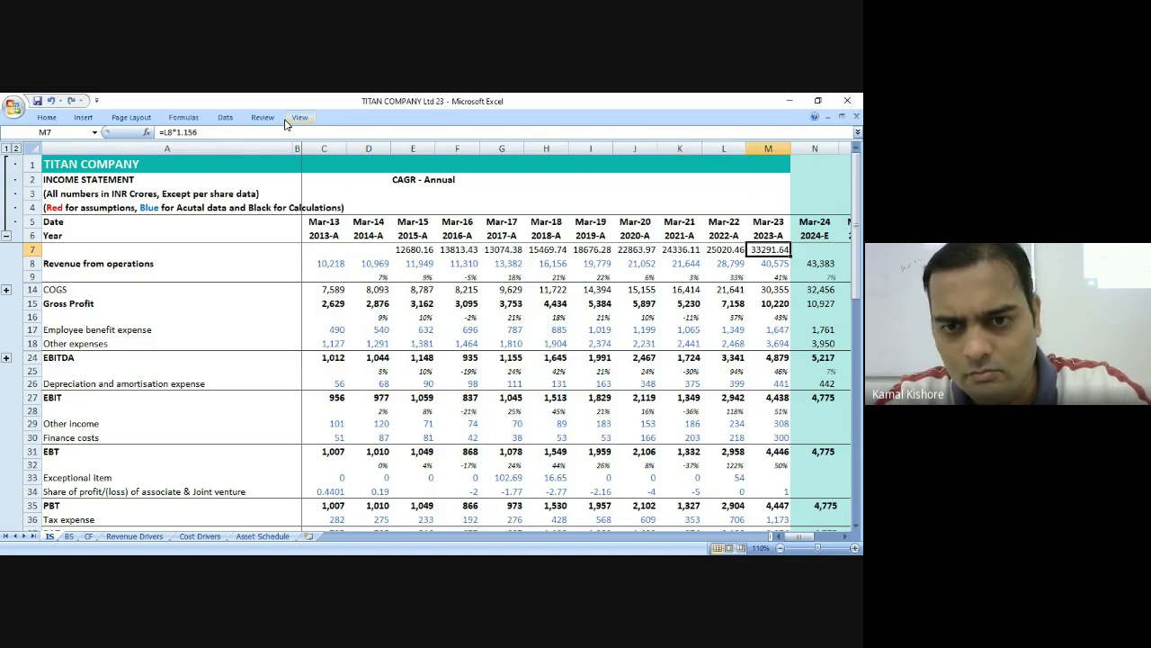
key("Down")
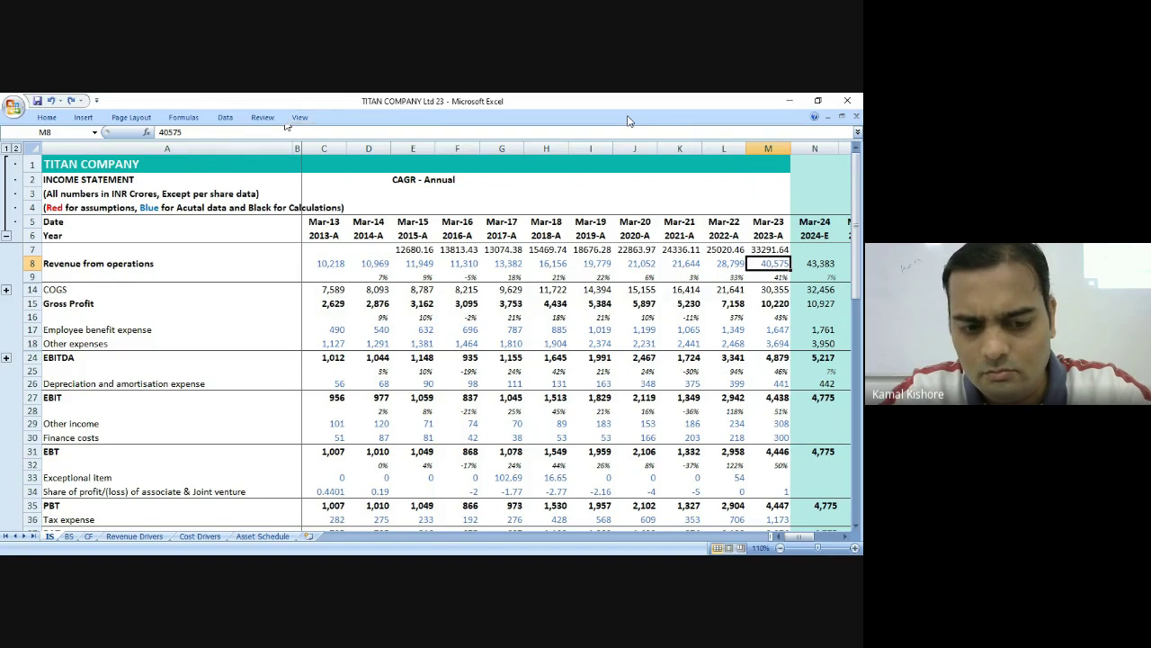
key("ctrl+z")
key("ctrl+z")
key("ctrl+z")
Change the Mar-23 CAGR formula in M7 to =(M8/D8)^(1/10)-1.
key("F2")
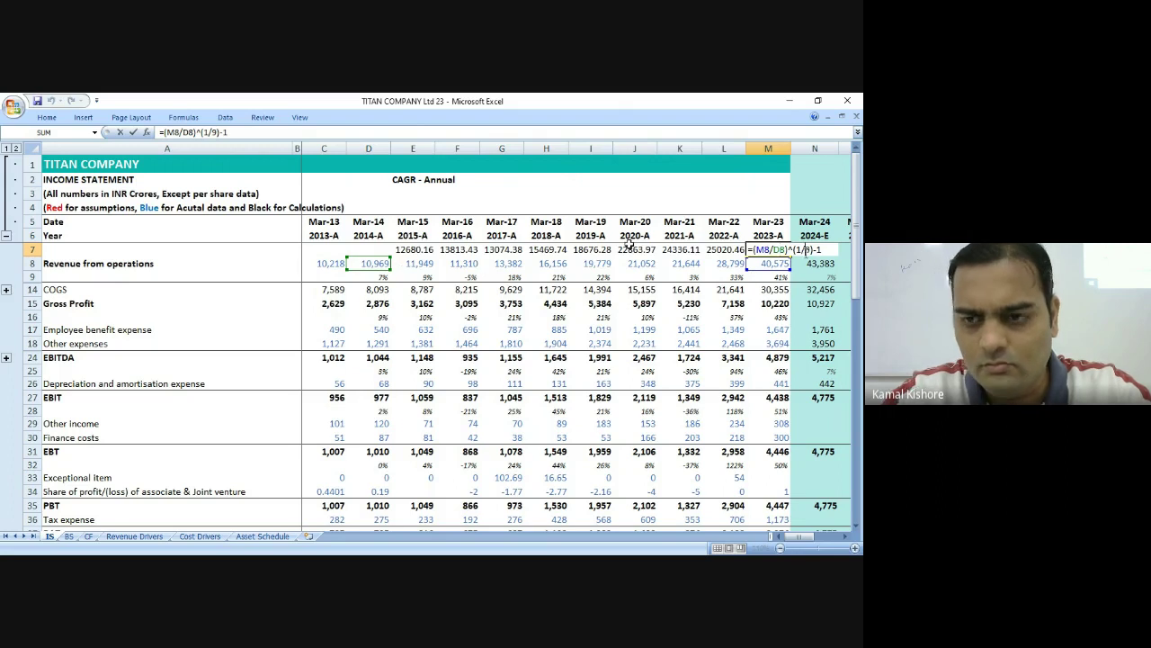
key("Delete")
type("14.0")
key("Return")
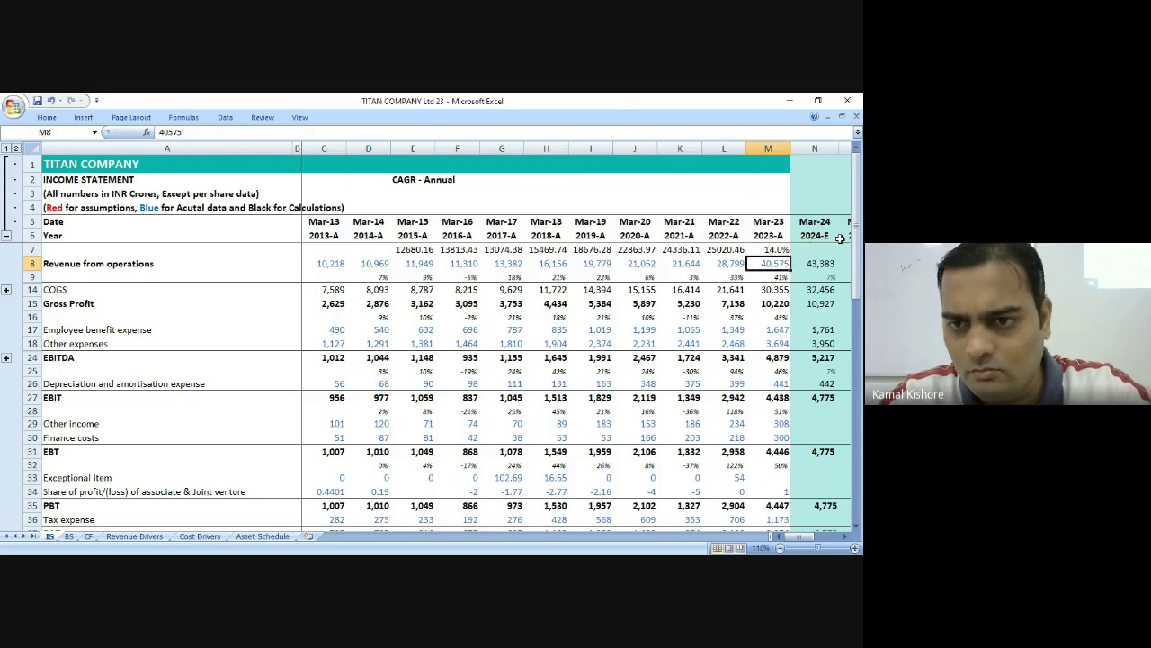
Change the Mar-15 projection formula in E7 to =D8*1.14.
left_click(679, 249)
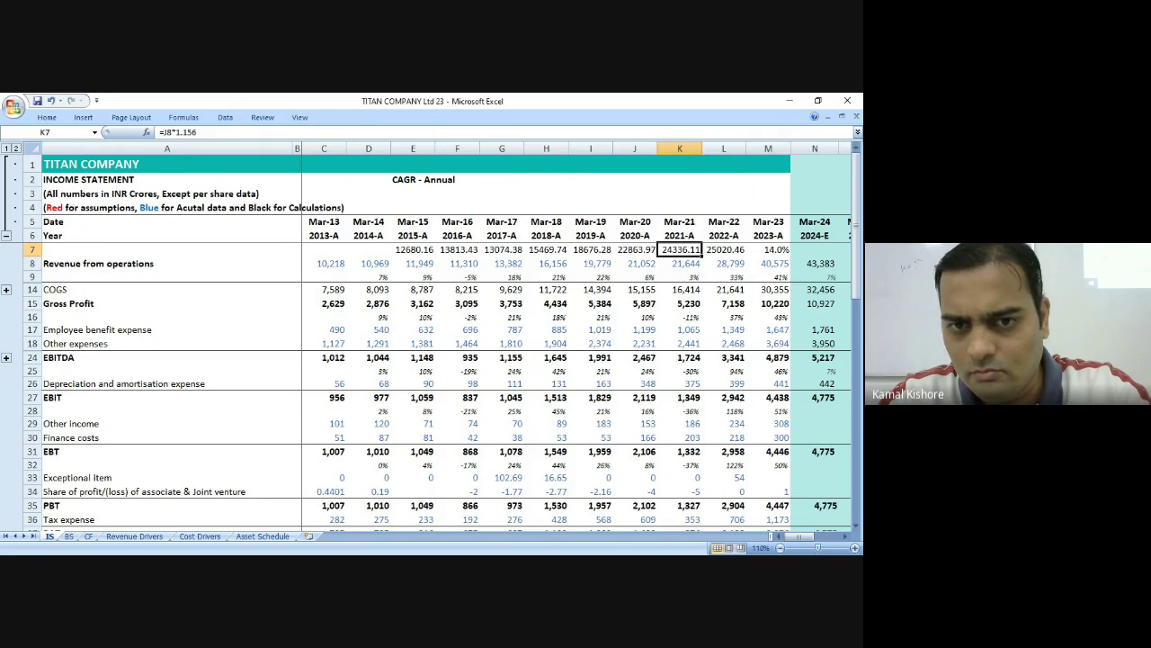
key("Up")
key("Left")
key("Left")
key("Left")
key("Left")
key("Left")
key("Down")
key("Right")
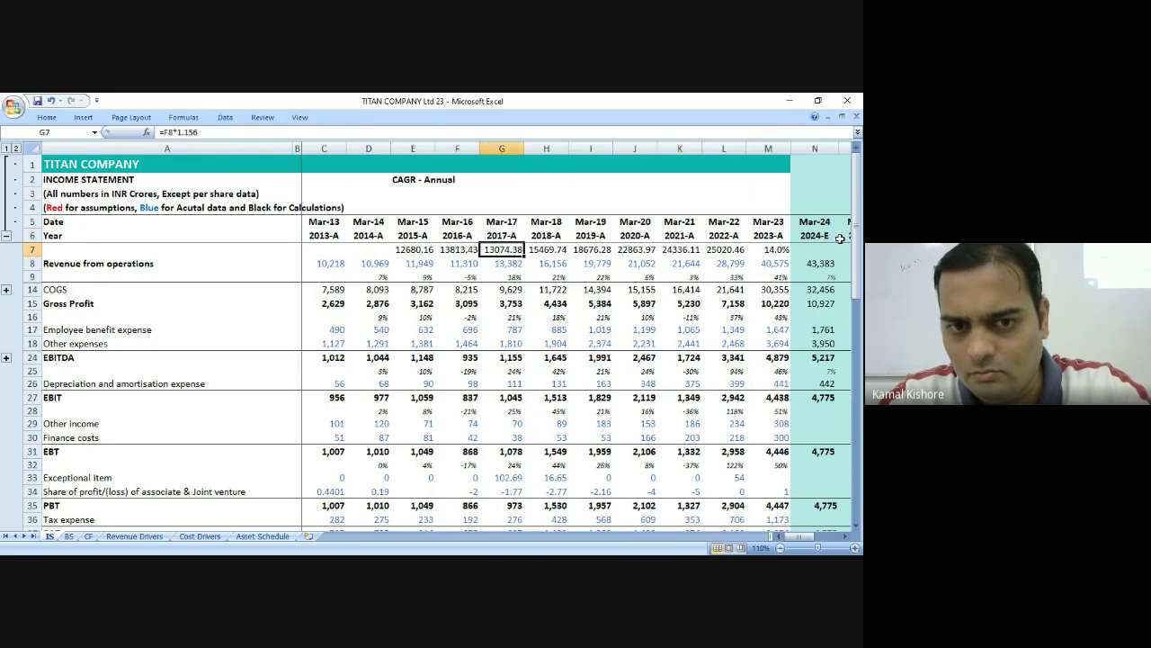
key("Left")
key("Left")
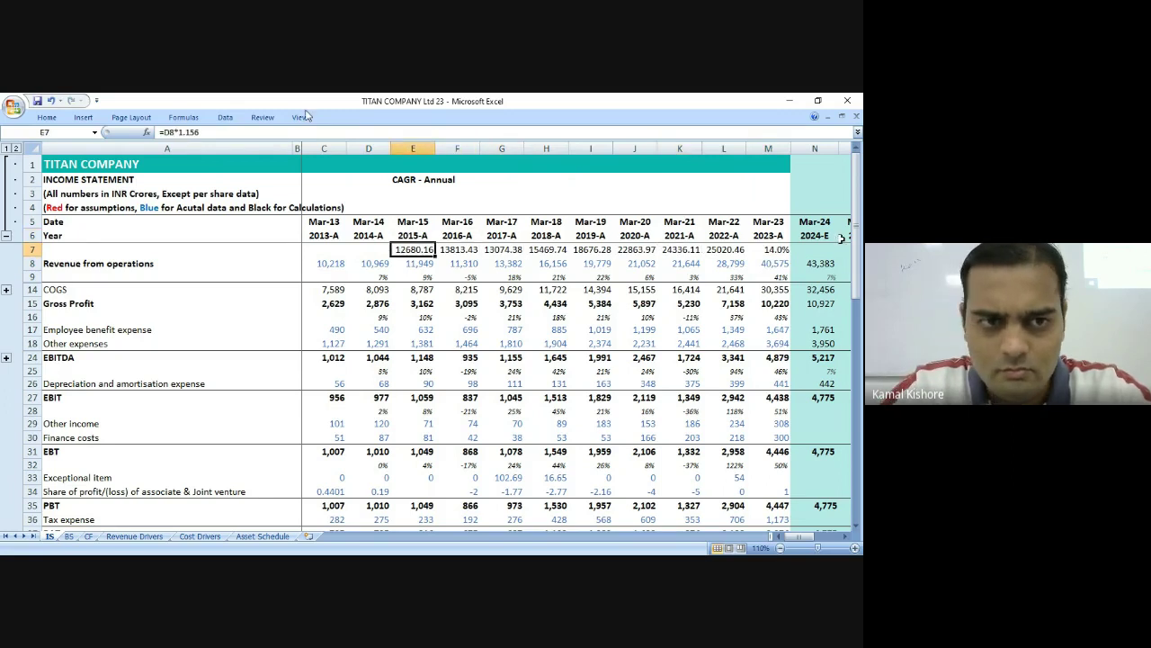
left_click(211, 132)
key("BackSpace")
key("BackSpace")
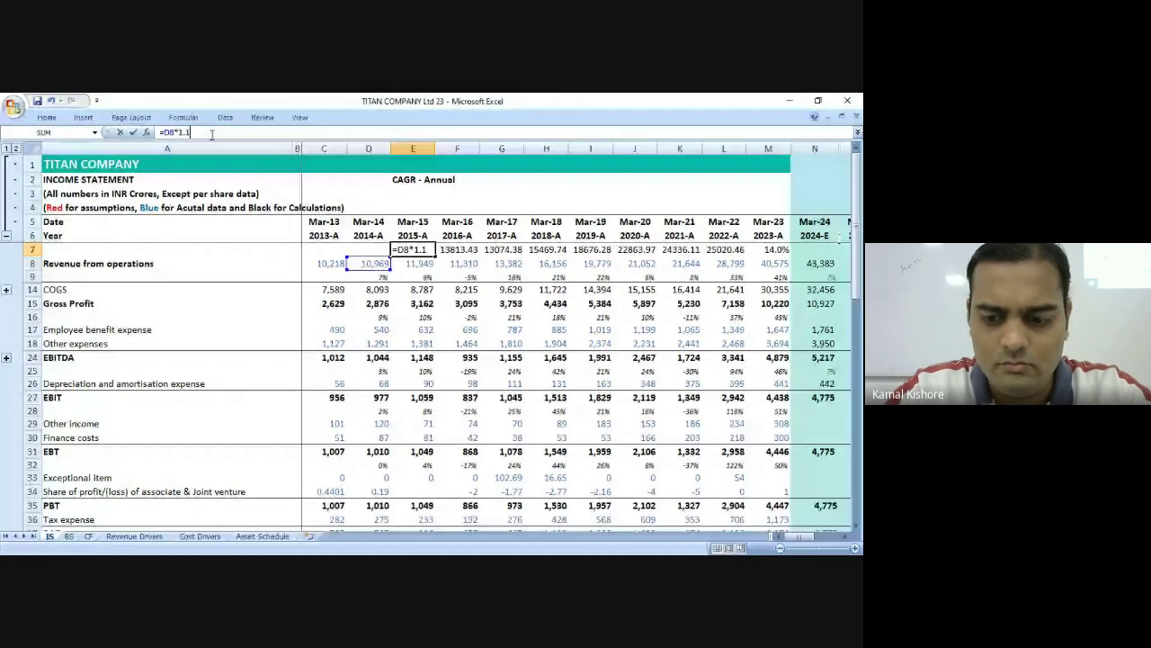
type("4")
key("Tab")
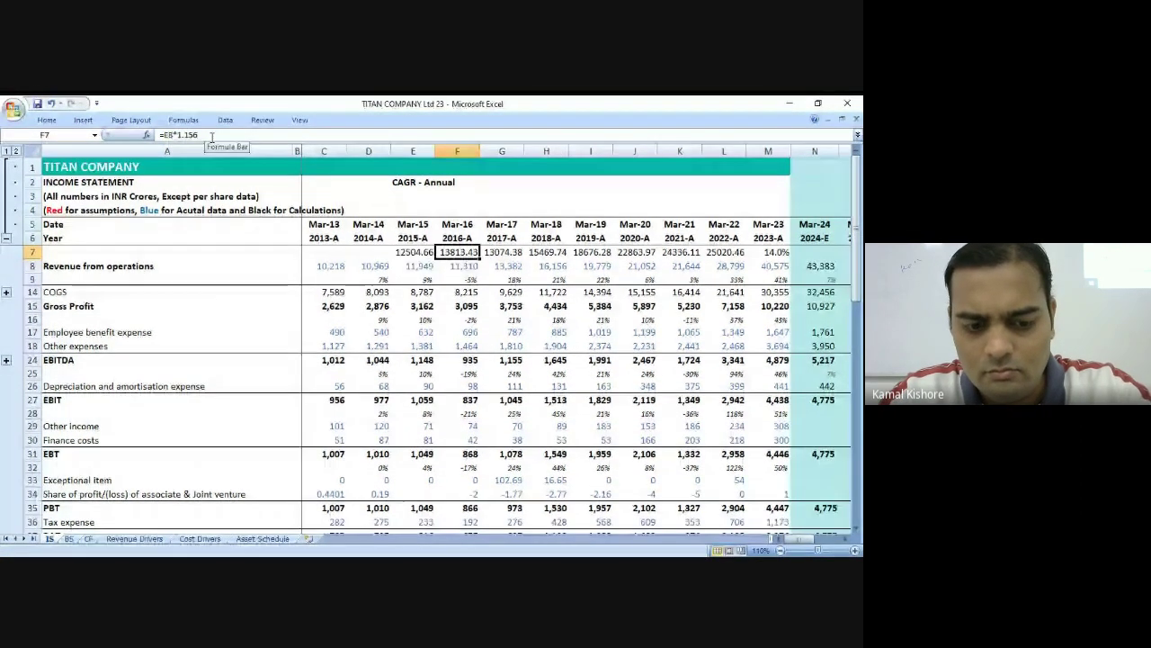
Set the Mar-16 projection in F7 to =E7*1.14 so it compounds on the previous projection.
key("ctrl+c")
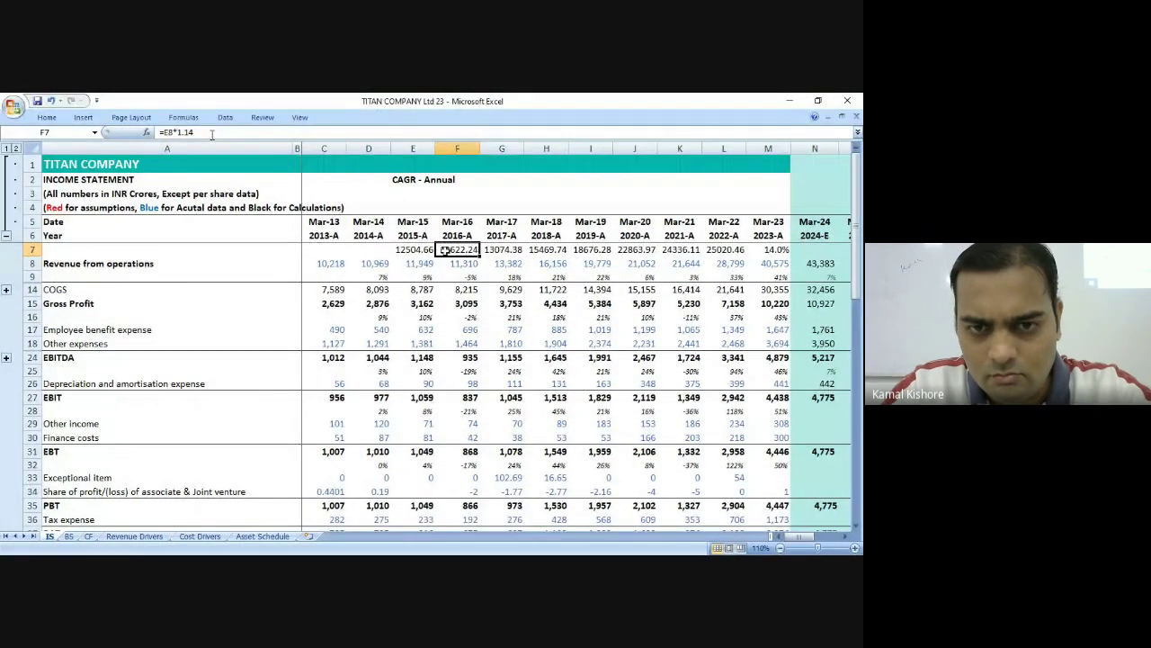
double_click(464, 249)
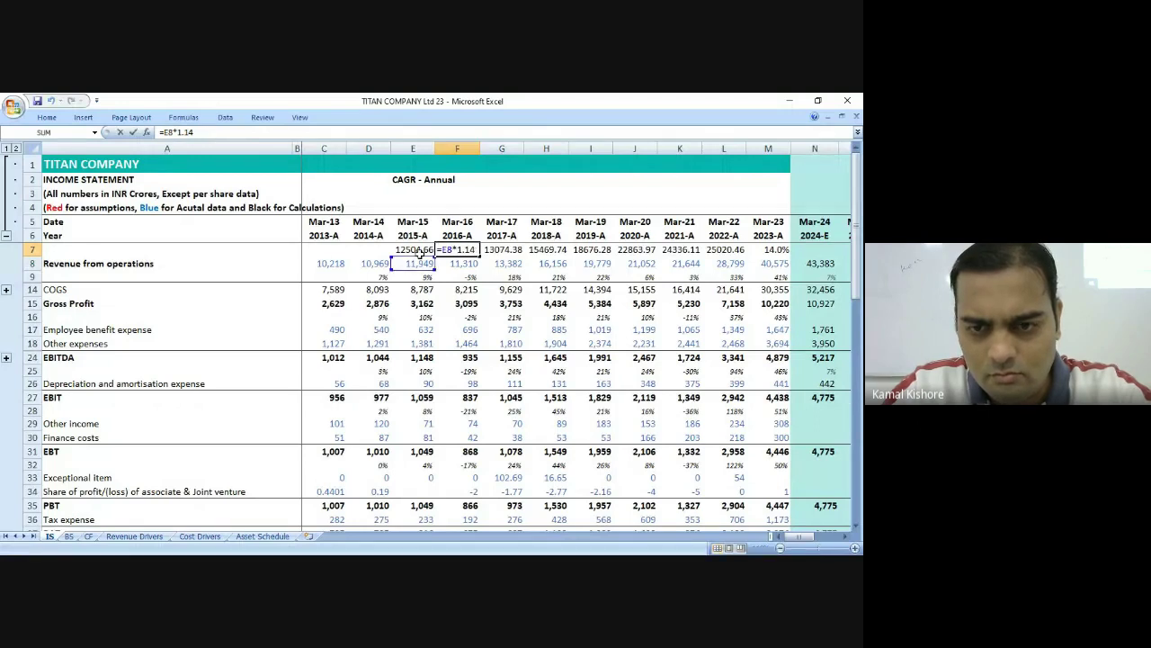
left_click_drag(419, 255, 420, 245)
key("Return")
Fill the compounding 14% projection formula from F7 across to L7.
key("Up")
key("shift+Right")
key("shift+Right")
key("shift+Right")
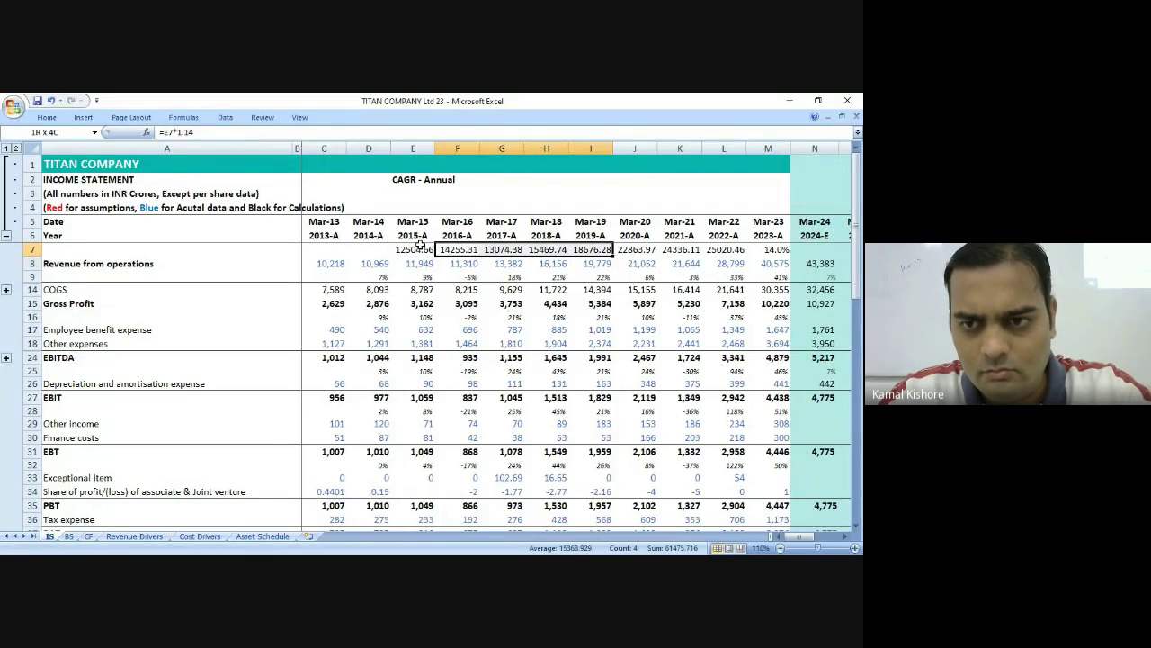
key("shift+Right")
key("shift+Right")
key("shift+Right")
key("ctrl+r")
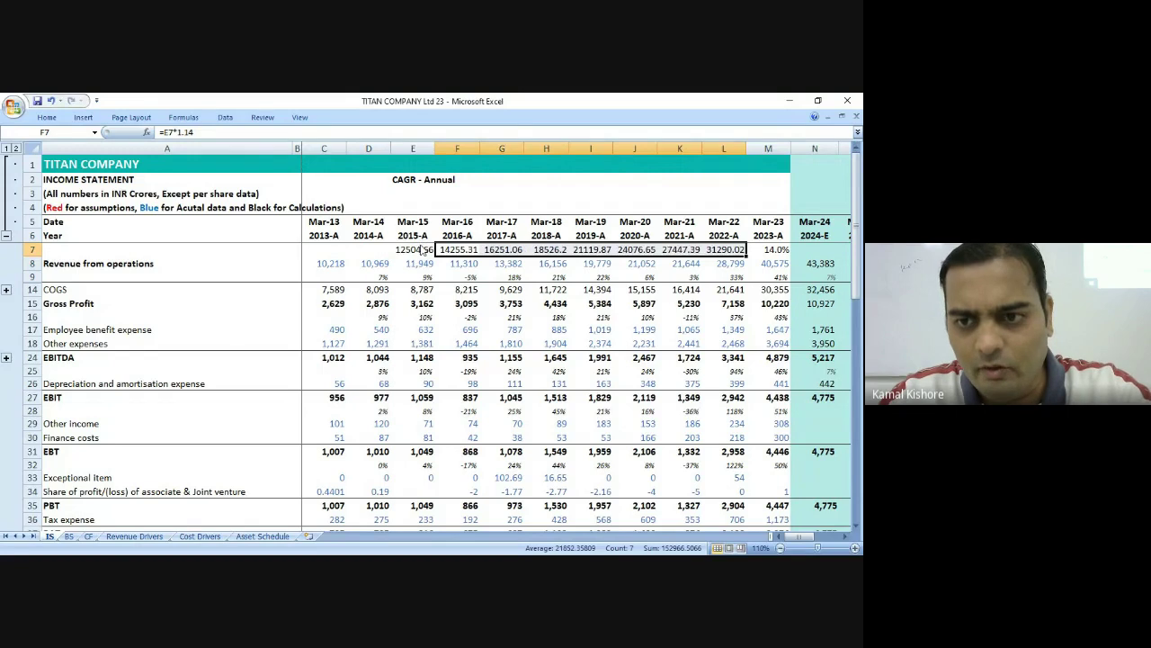
Extend the compounding 14% projection through M7 and N7 for Mar-23 and Mar-24.
key("Right")
key("Right")
key("Right")
key("Right")
key("Right")
key("Right")
key("Right")
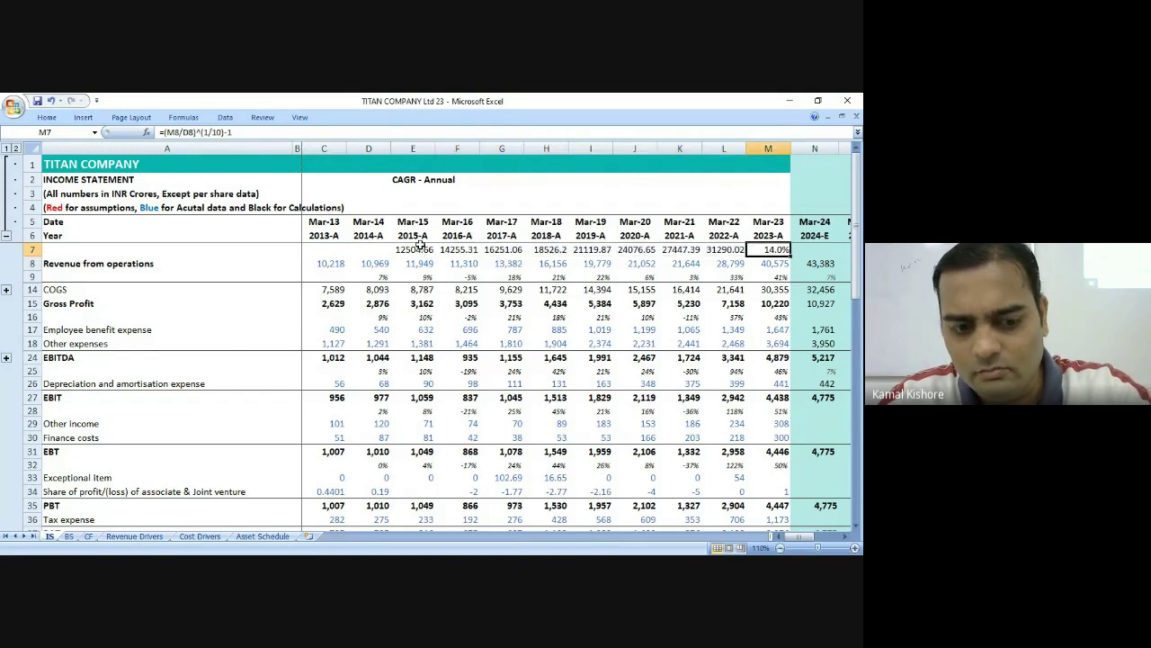
key("ctrl+r")
key("Right")
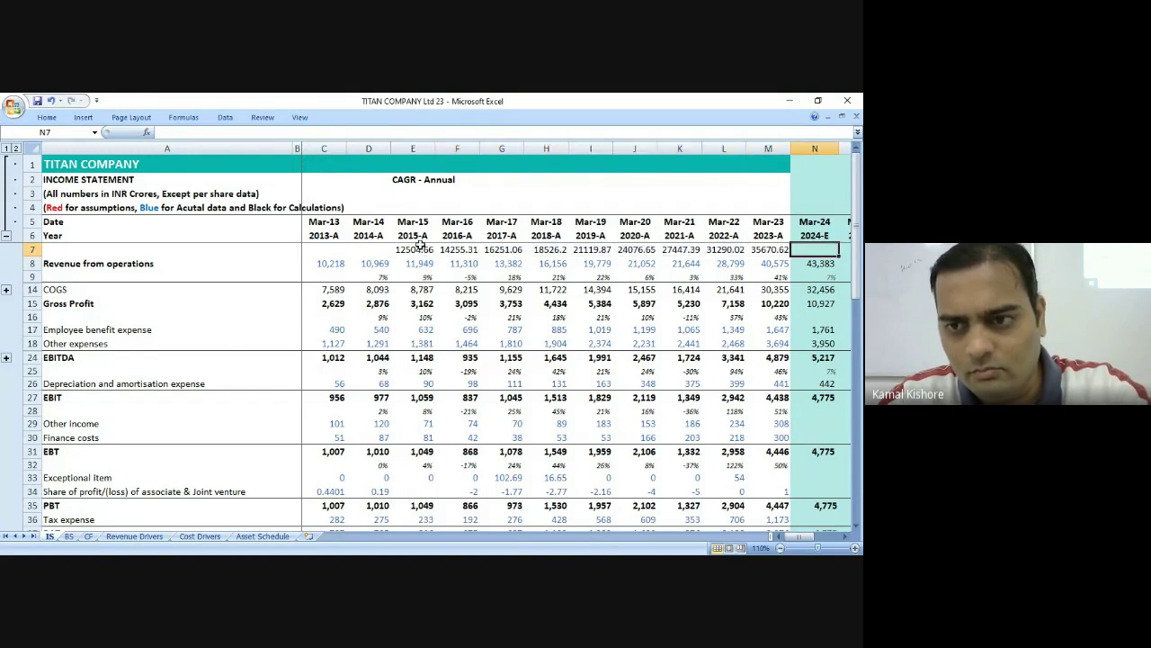
key("ctrl+r")
key("Left")
key("Right")
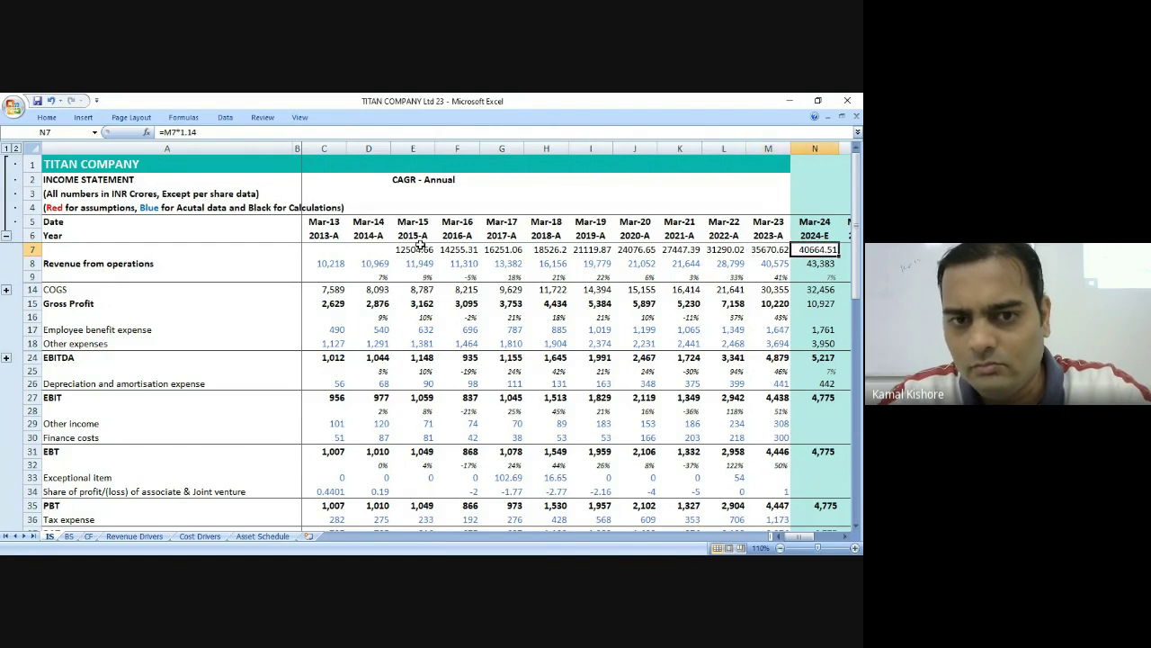
Review the compounded 14% projections in row 7 from Mar-15 to Mar-24 against the revenue in row 8.
key("shift+Left")
key("shift+Left")
key("shift+Left")
key("shift+Left")
key("shift+Left")
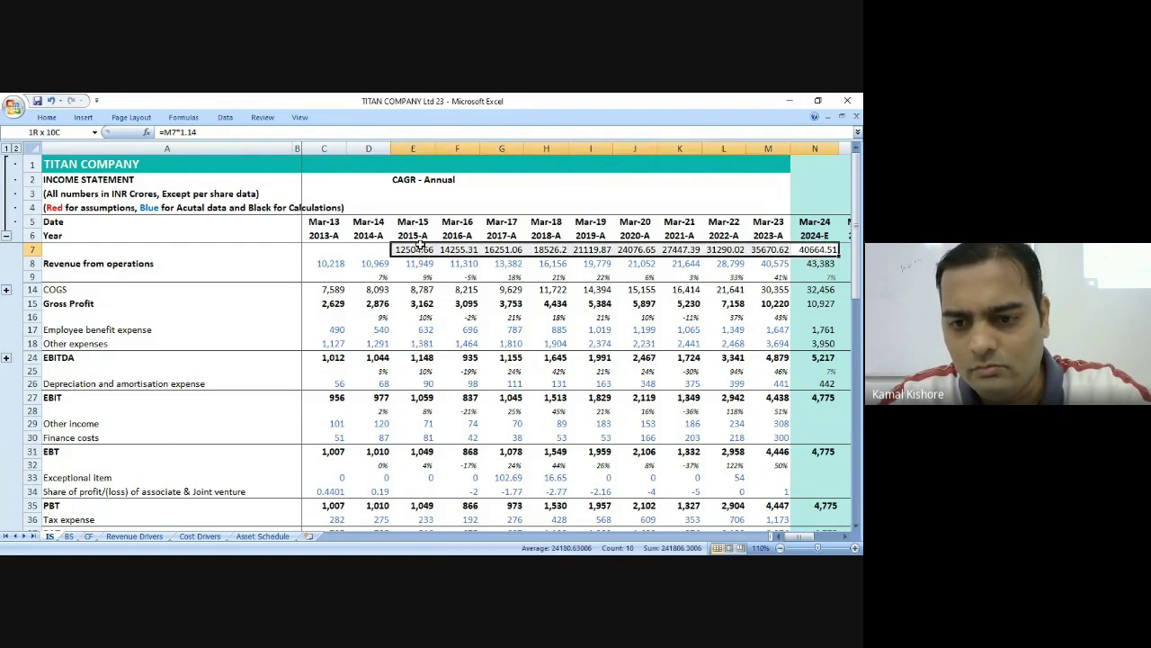
key("Right")
key("Left")
key("Left")
key("Left")
key("Left")
key("Left")
key("Left")
key("Left")
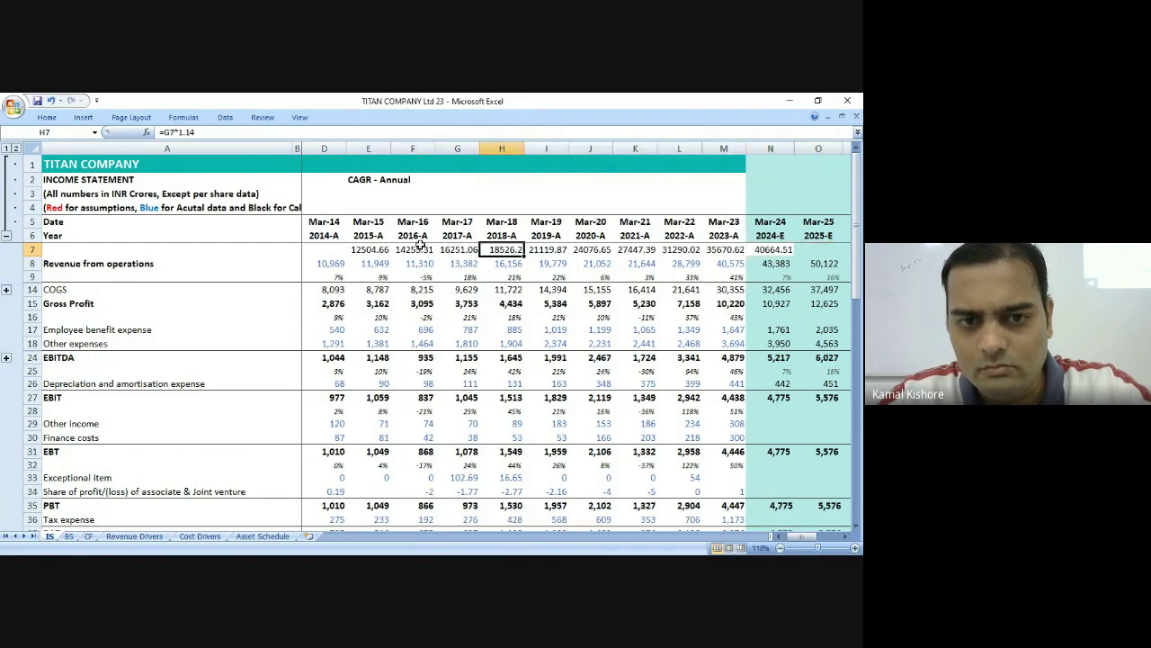
key("Left")
key("Left")
key("Left")
key("Left")
key("Right")
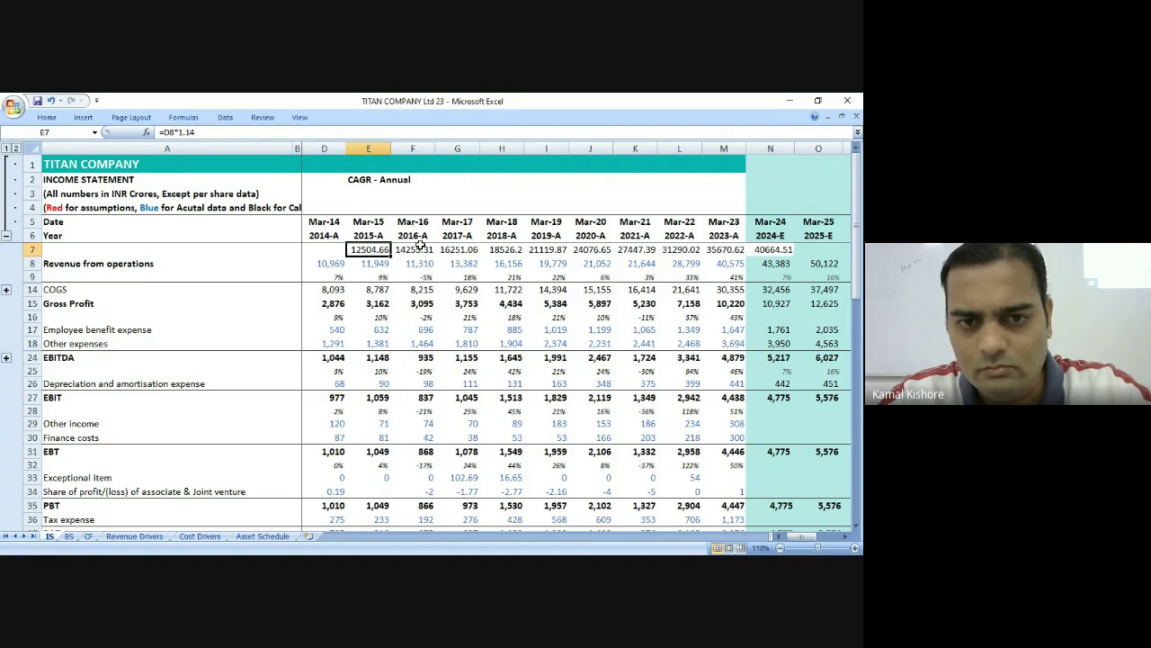
key("Right")
key("Right")
key("Right")
key("Right")
key("Right")
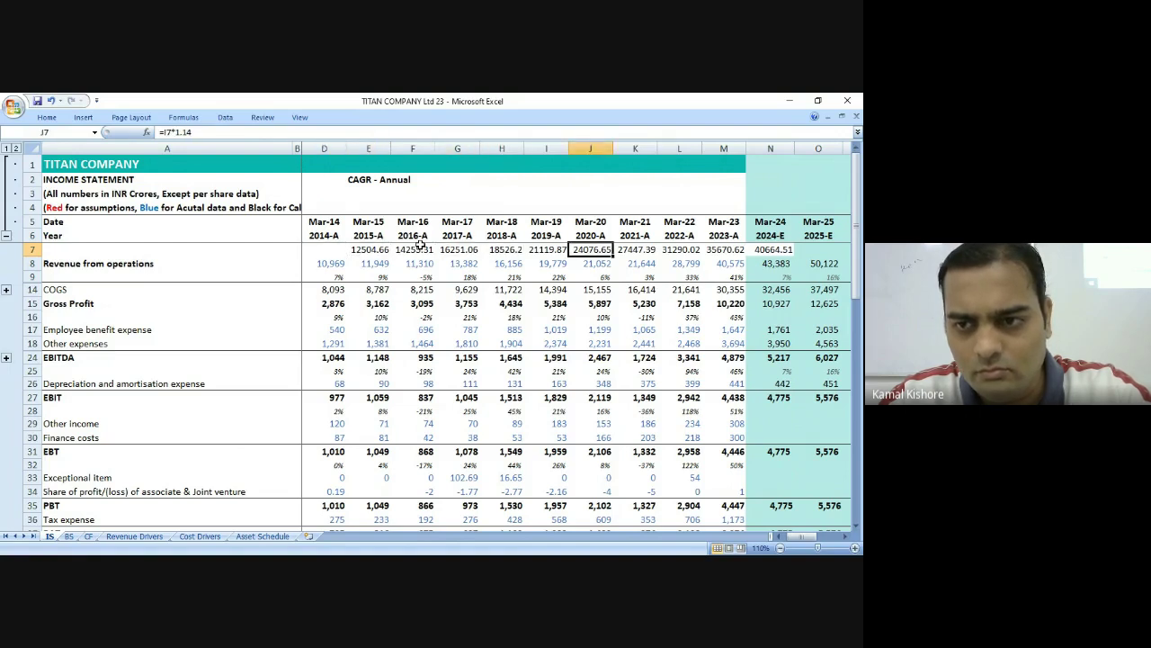
key("Right")
key("Right")
key("Right")
key("Right")
Copy the Mar-24 revenue cell N8 into N7, replacing the test projection.
key("Down")
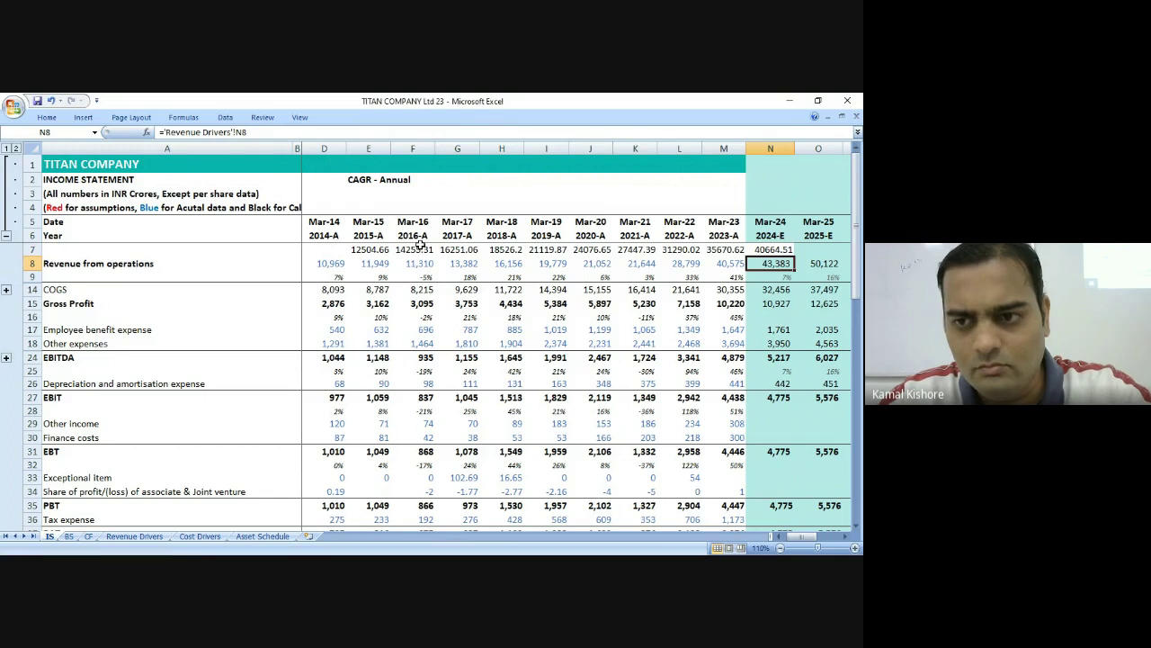
key("ctrl+c")
key("Up")
key("ctrl+v")
Delete the test projections from E7 to M7.
key("Left")
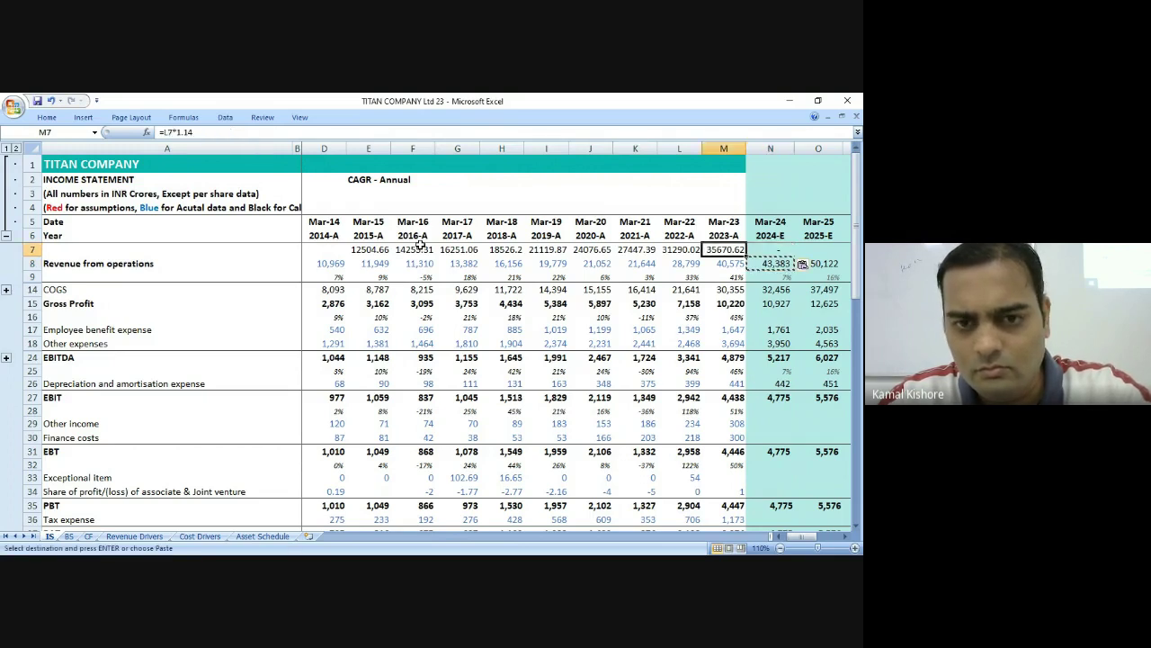
key("Left")
key("Left")
key("Right")
key("Right")
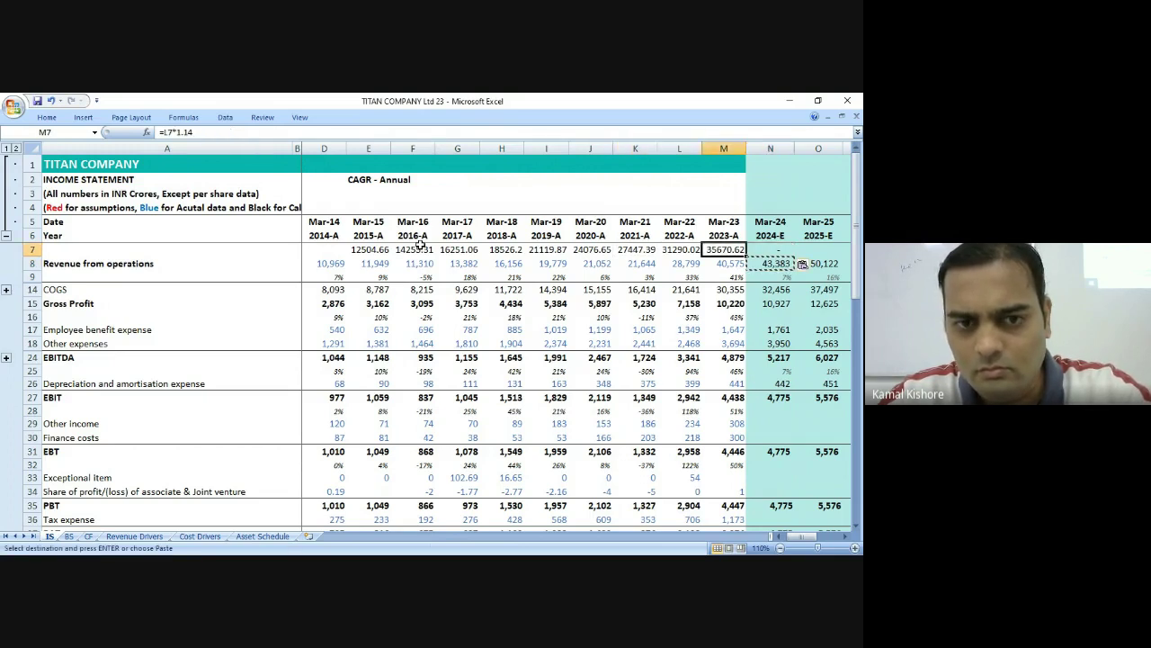
key("shift+Left")
key("shift+Left")
key("shift+Left")
key("shift+Left")
key("shift+Left")
key("shift+Left")
key("shift+Left")
key("shift+Left")
key("Delete")
Start a formula in M7 that divides the Mar-23 revenue in M8 by the Mar-14 revenue in D8.
key("Down")
key("Left")
key("Left")
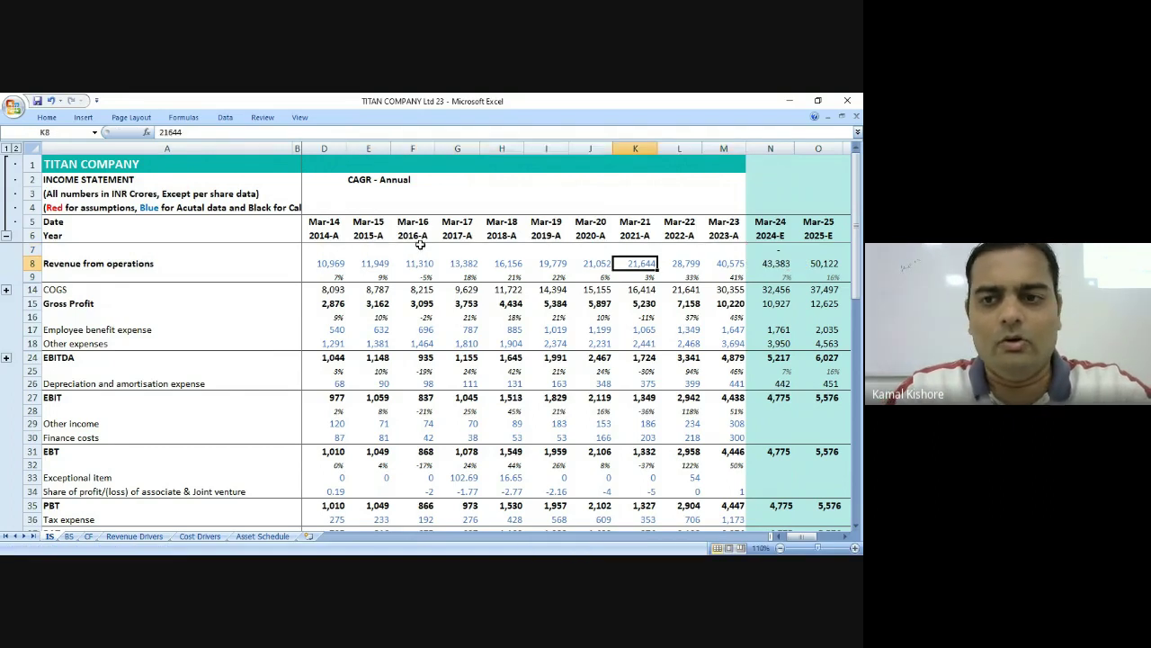
key("Up")
key("Right")
key("Right")
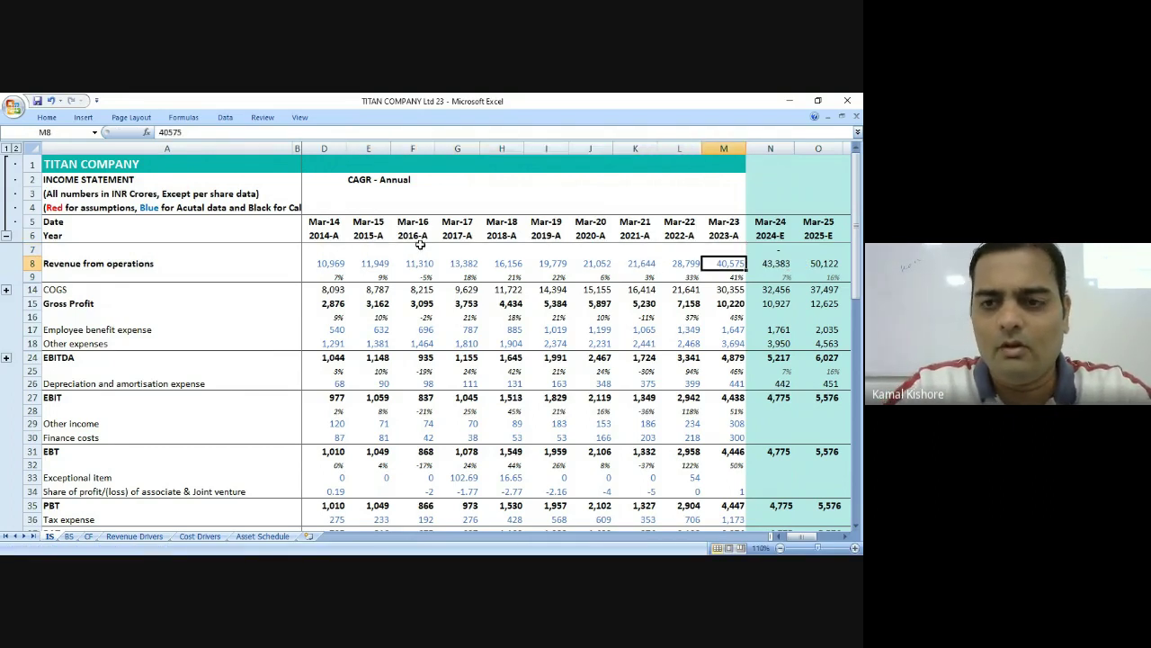
type("=")
key("Down")
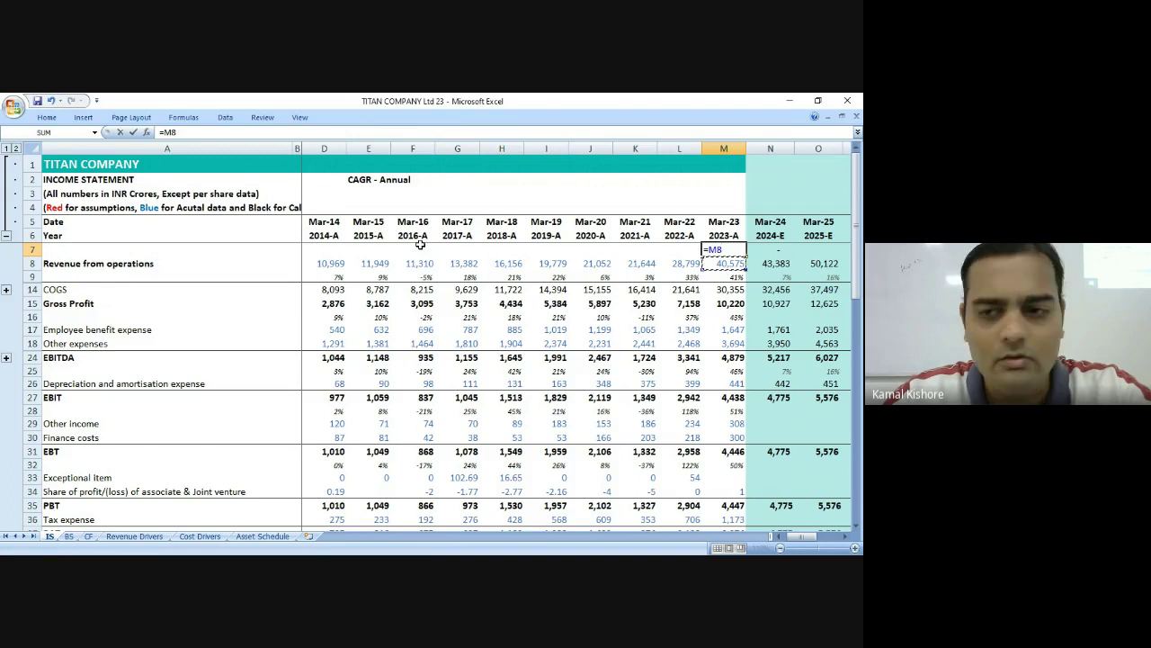
type("/")
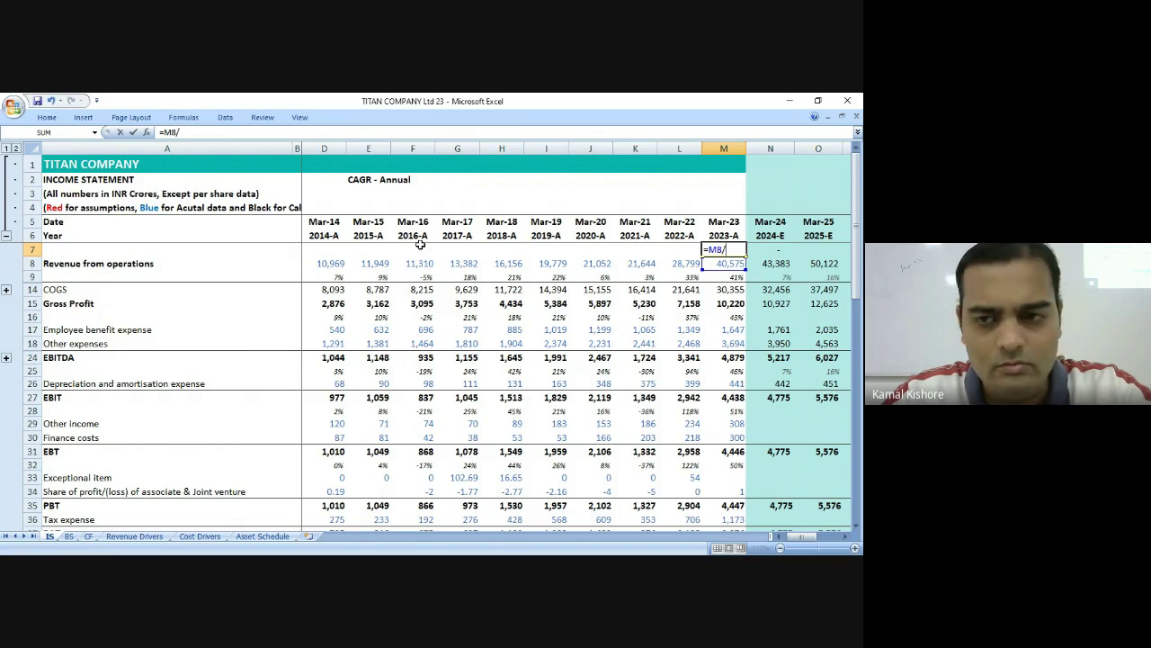
key("Left")
key("Left")
key("Left")
key("Left")
key("Down")
key("Left")
key("Left")
key("Left")
key("Left")
key("Left")
key("Left")
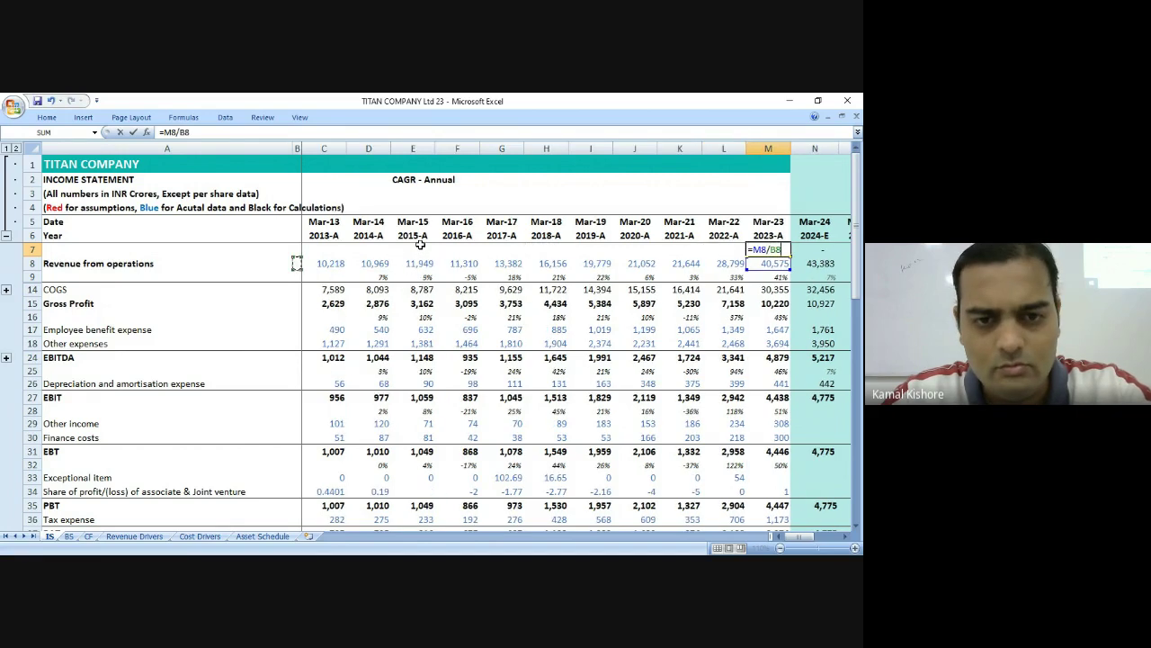
key("Right")
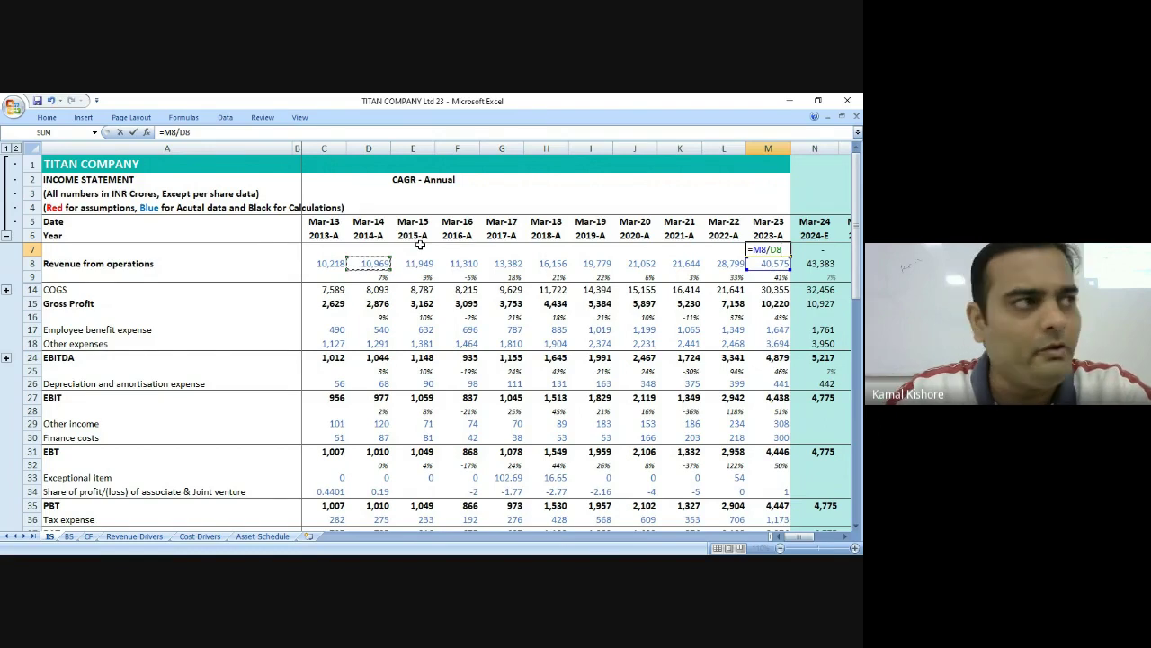
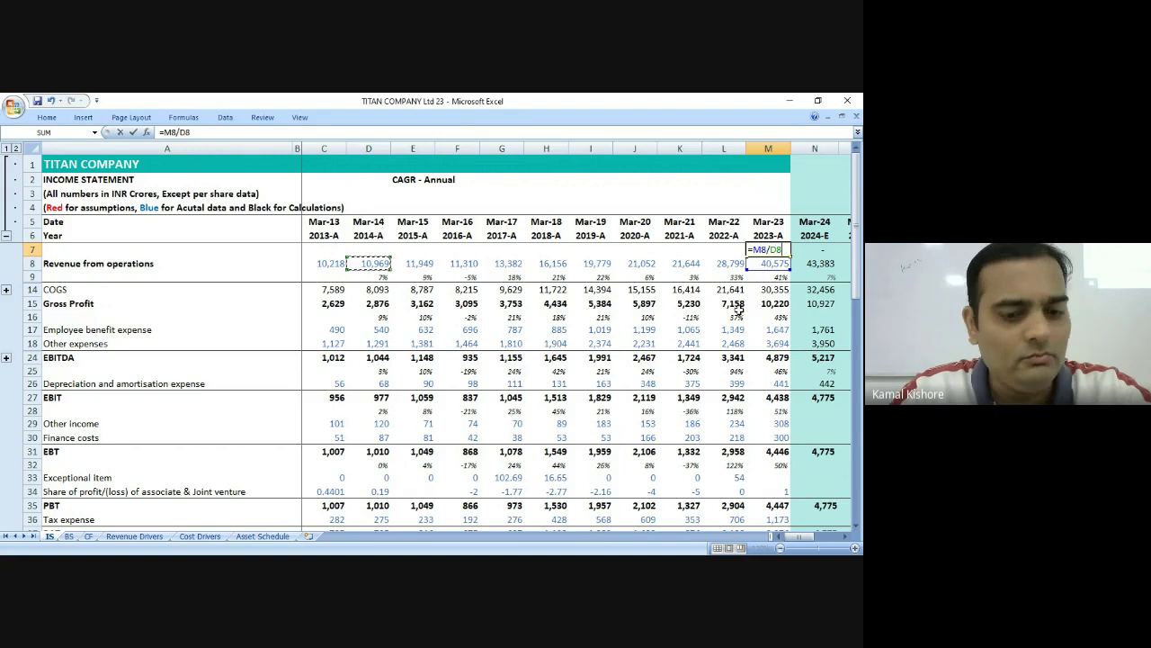
Enclose the M8/D8 ratio in parentheses and raise it to the power (1/9) in the M7 formula.
type(")")
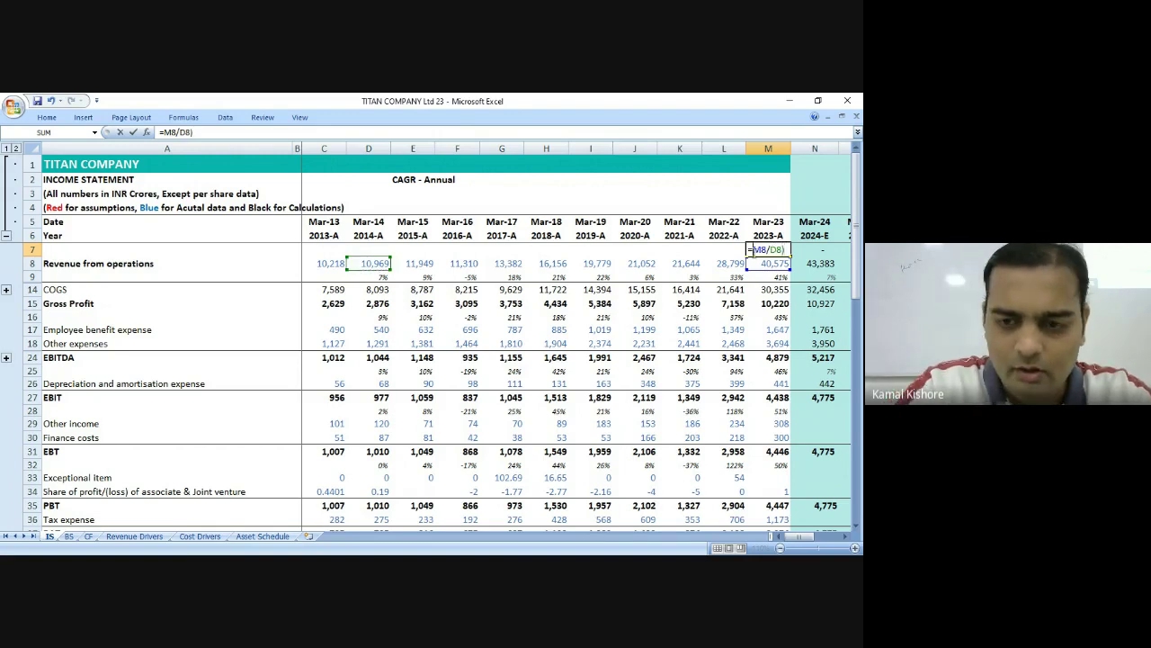
left_click(749, 249)
type("(")
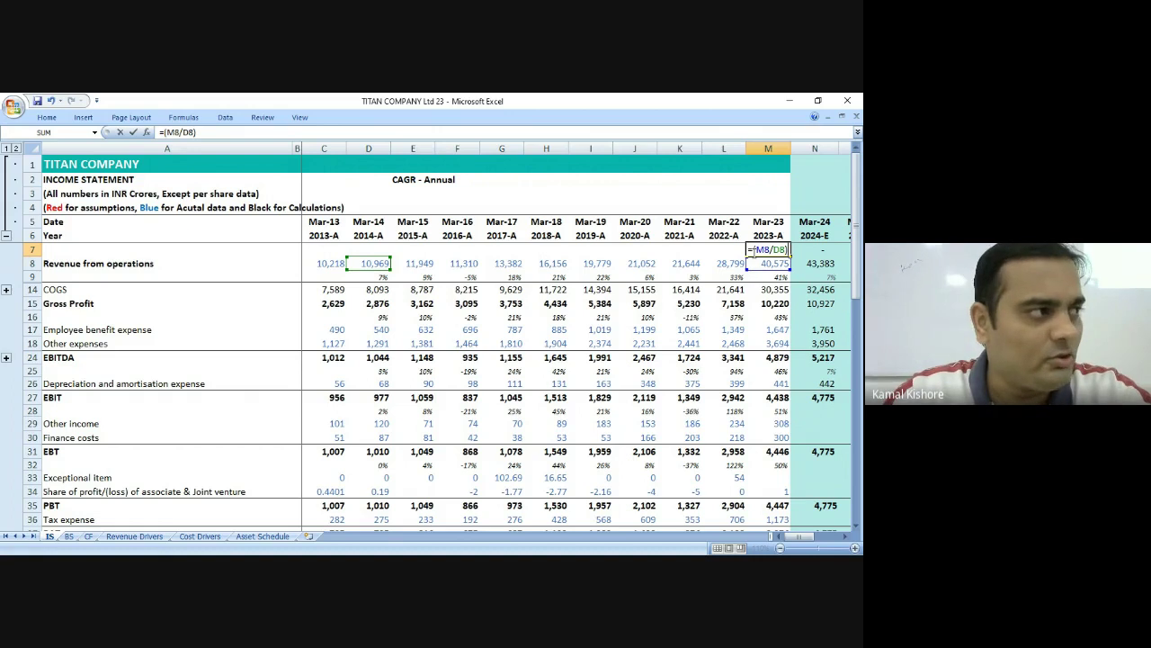
type("-")
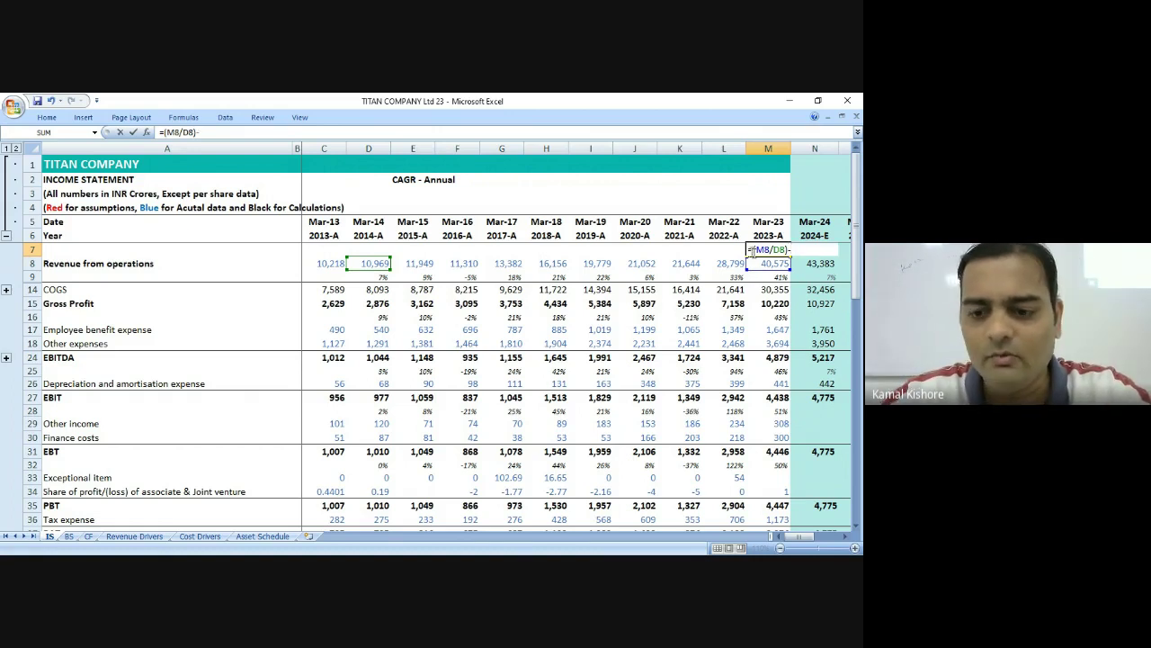
key("BackSpace")
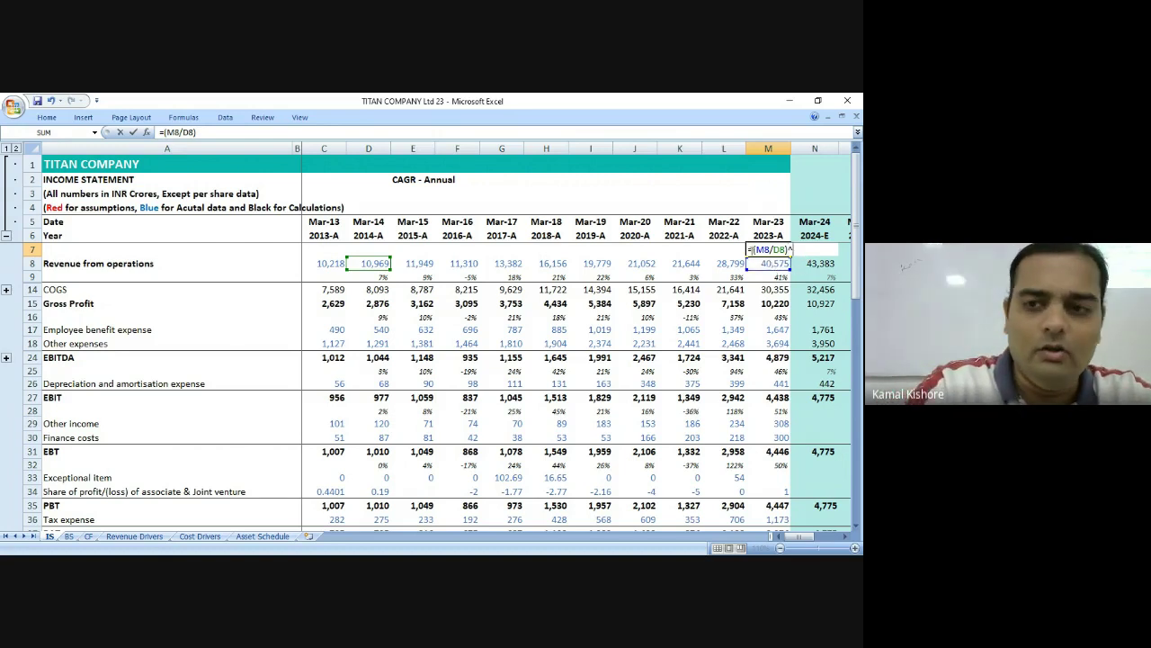
type("^")
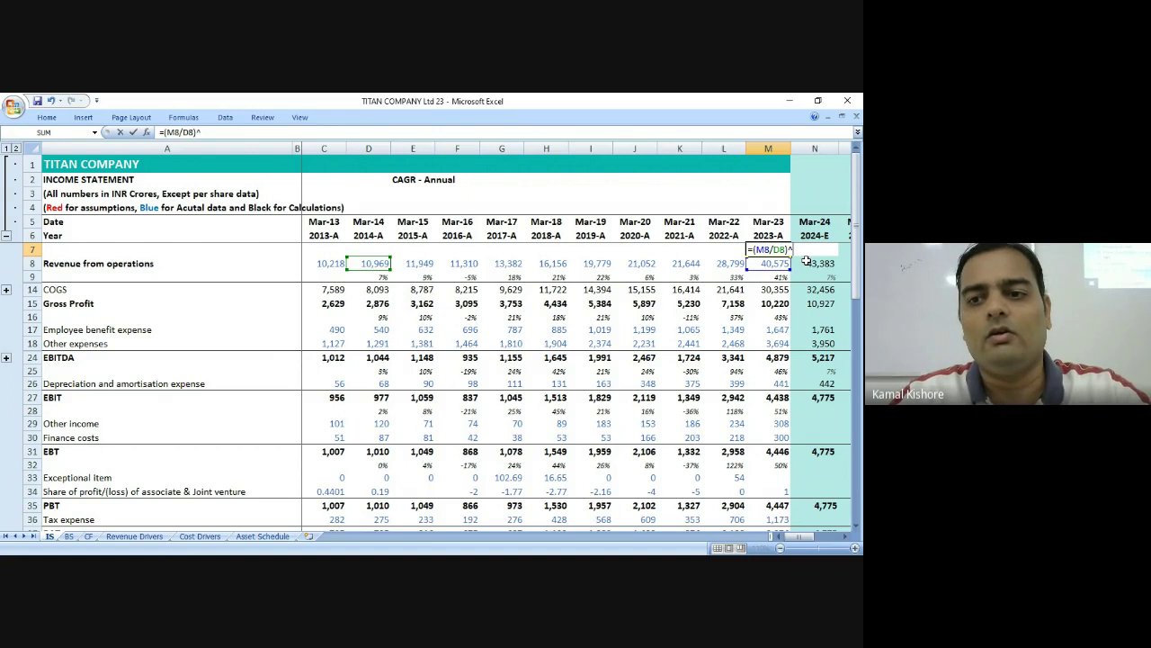
type("1/")
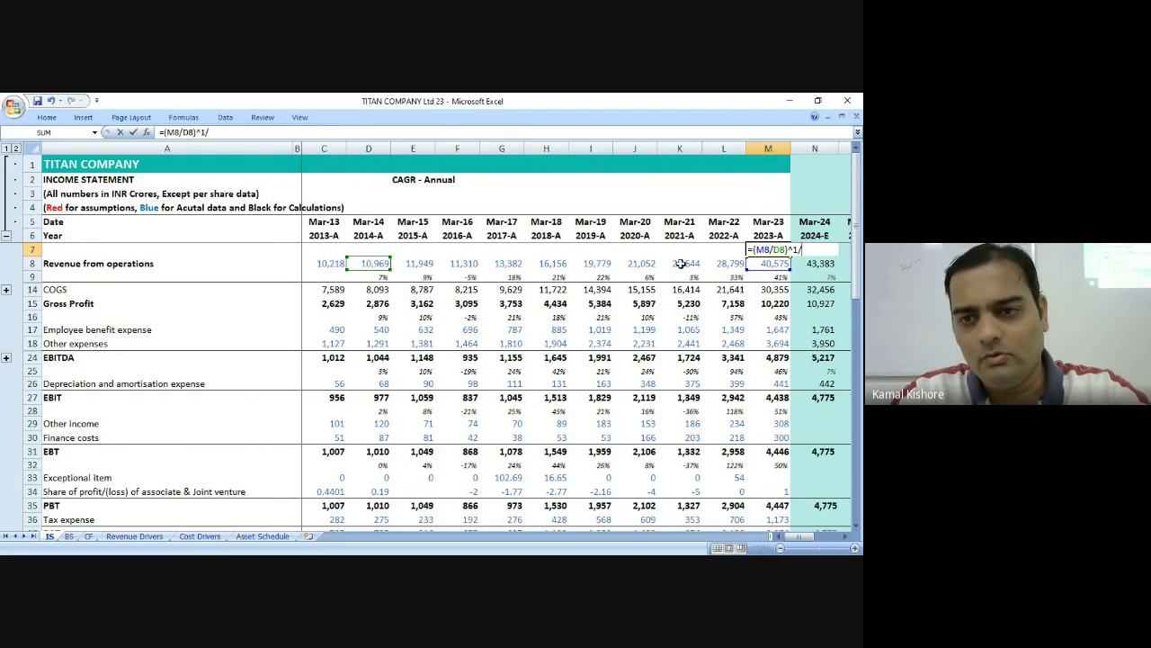
type("9")
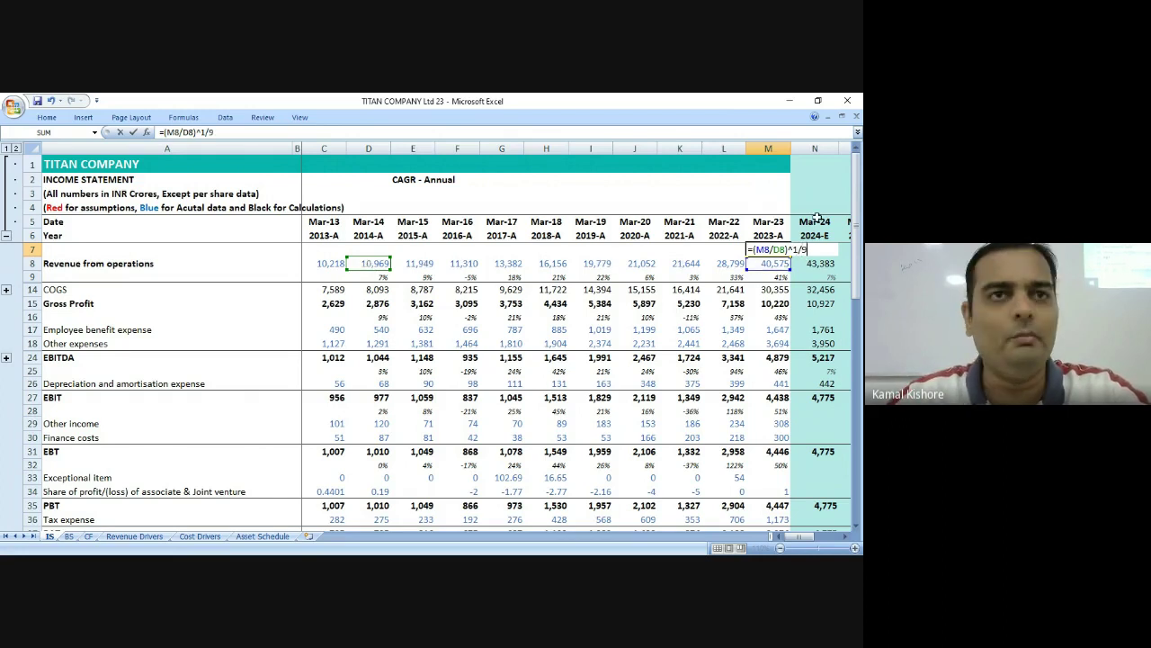
type(")")
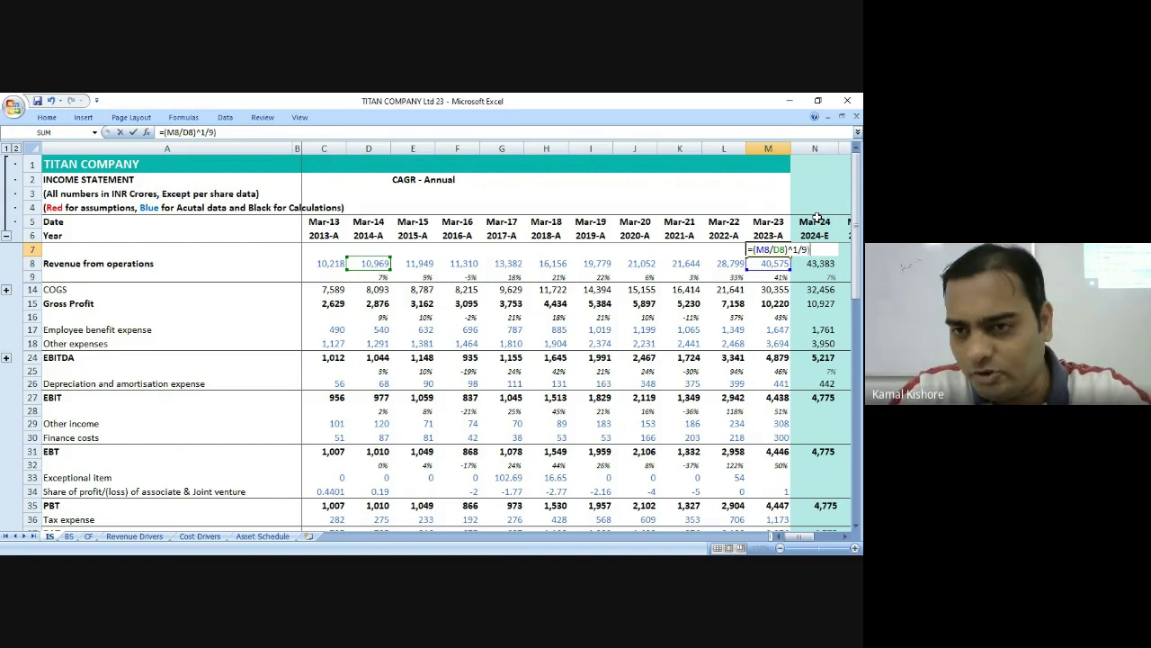
left_click(795, 249)
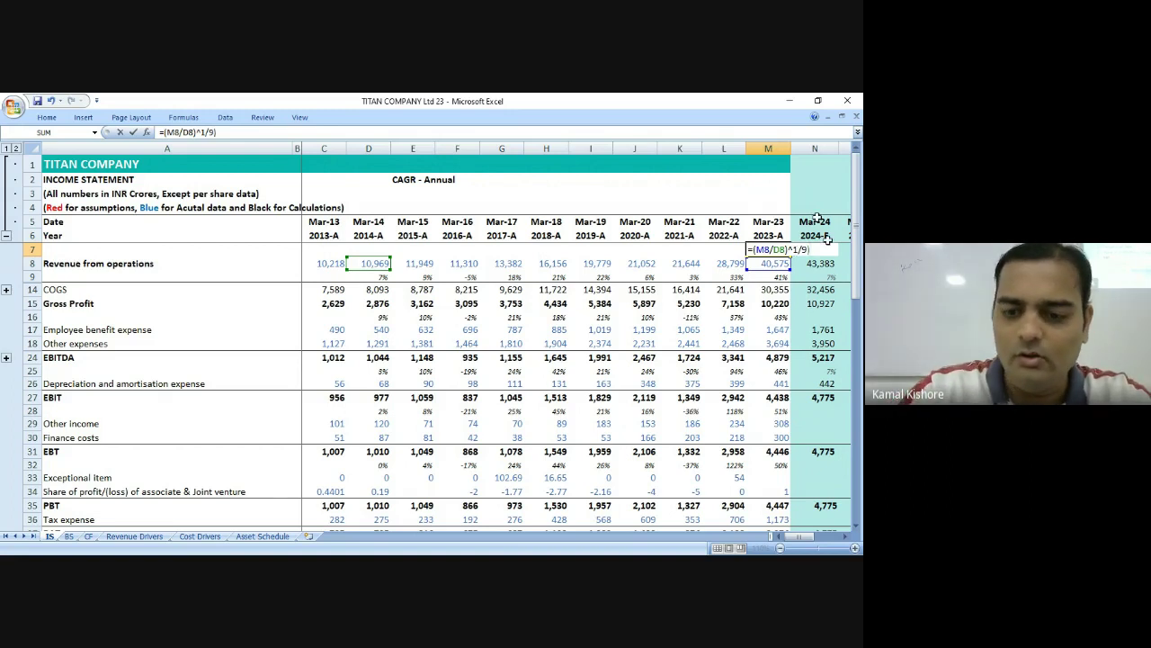
type("(")
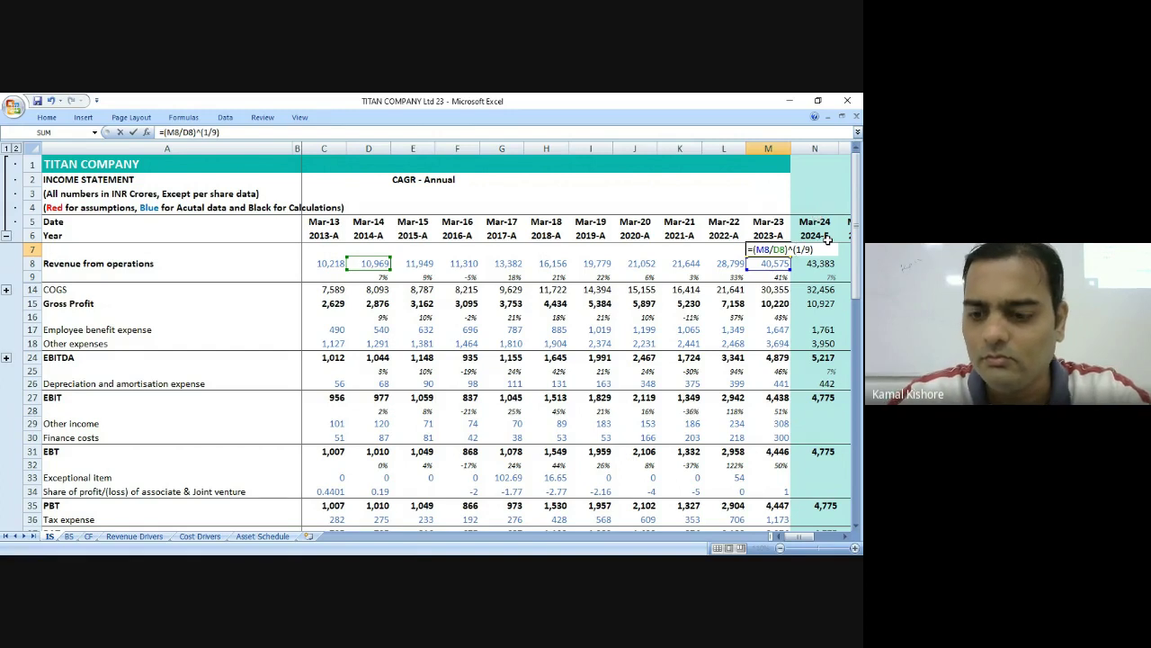
Subtract 1 to complete the CAGR formula in M7 as =(M8/D8)^(1/9)-1.
type("1")
key("Return")
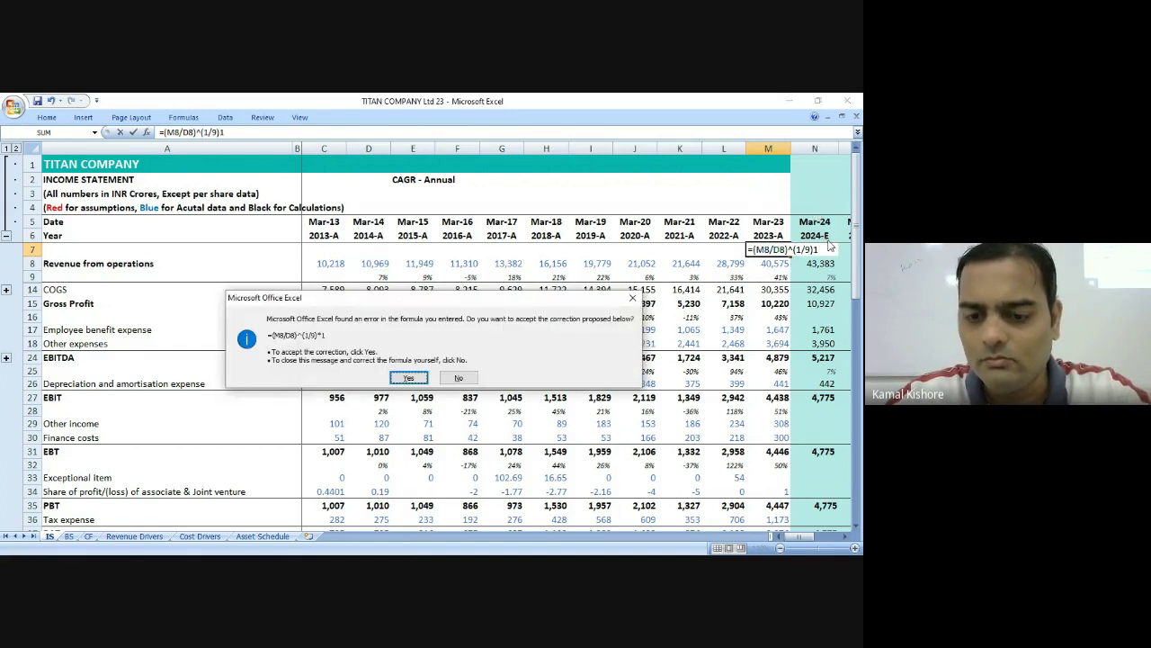
key("Escape")
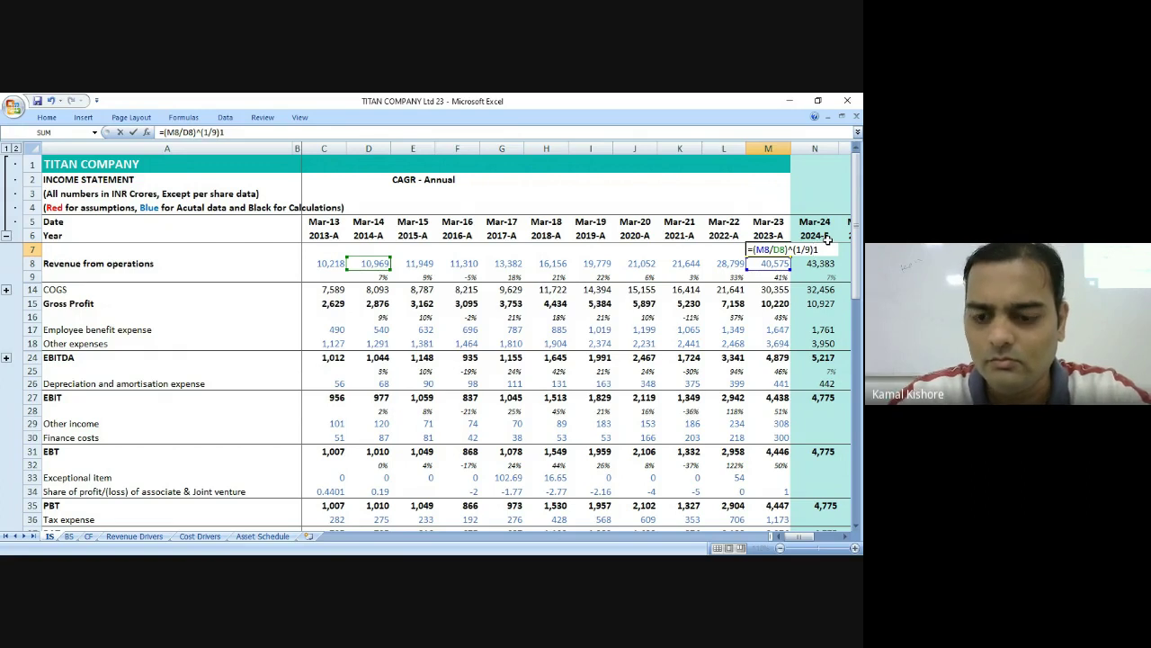
type("-")
key("Return")
key("Up")
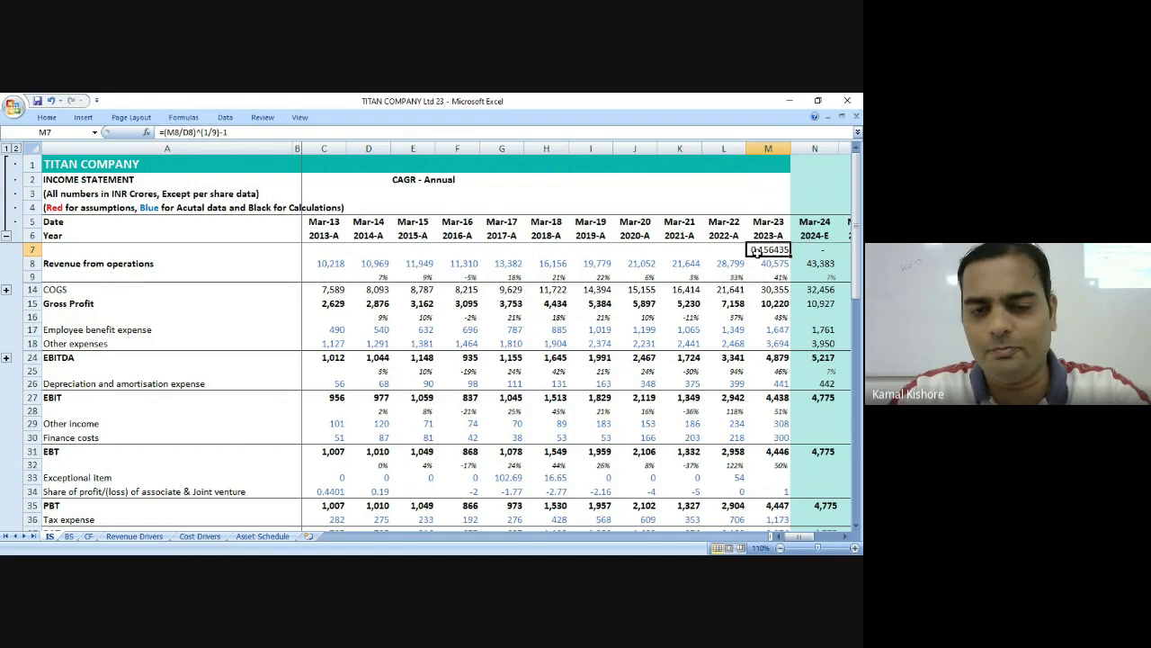
key("F2")
key("Escape")
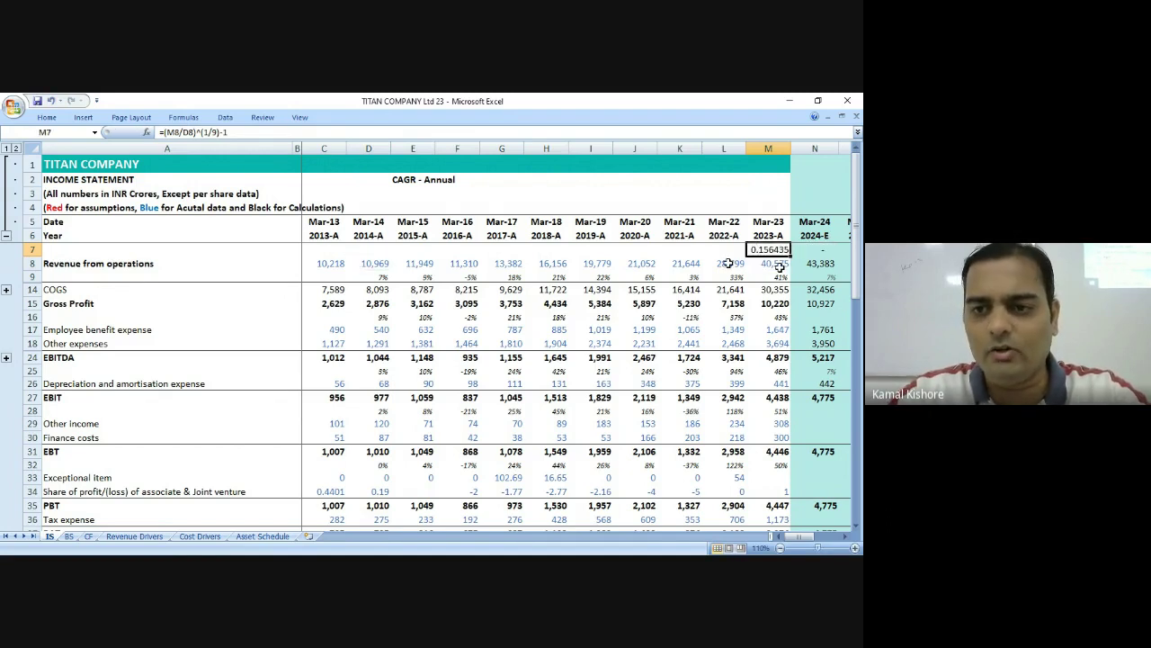
Check the revenue periods back to Mar-14, and change the exponent in the M7 CAGR formula to 1/10.
left_click_drag(728, 263, 754, 263)
left_click(663, 263)
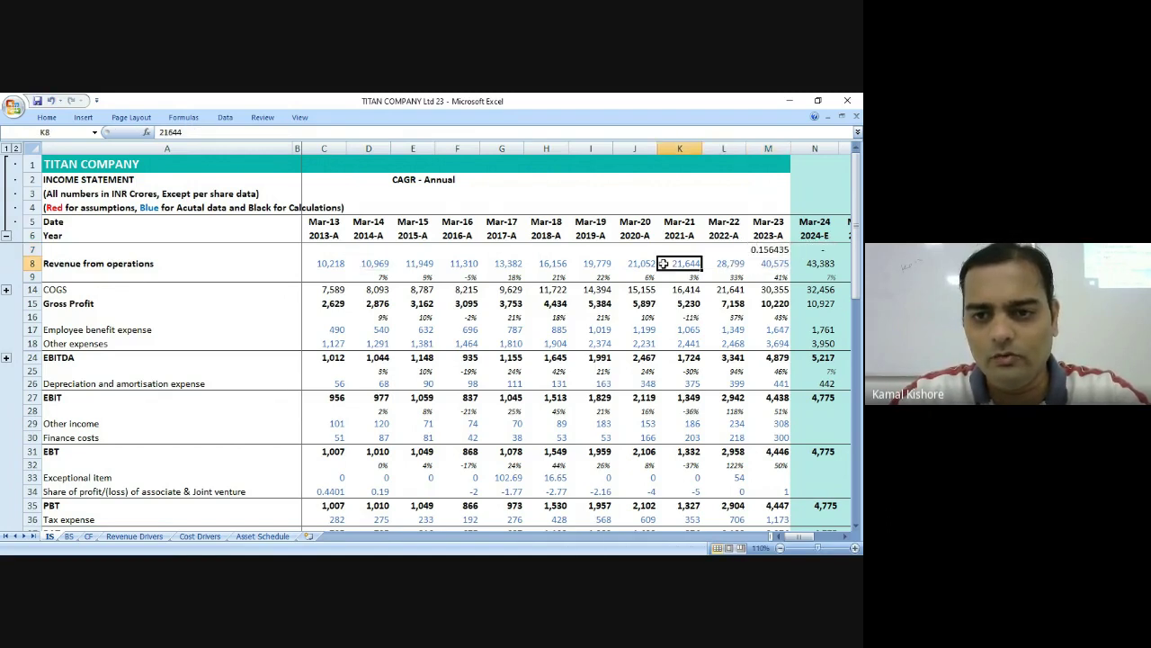
left_click(507, 263)
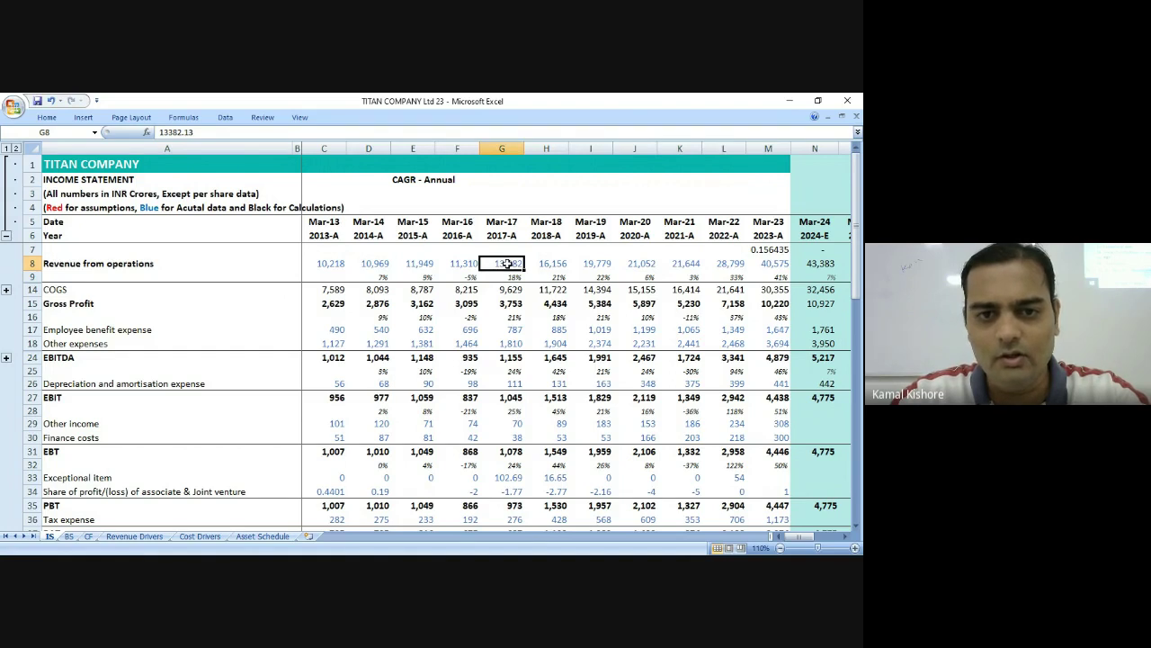
left_click(358, 263)
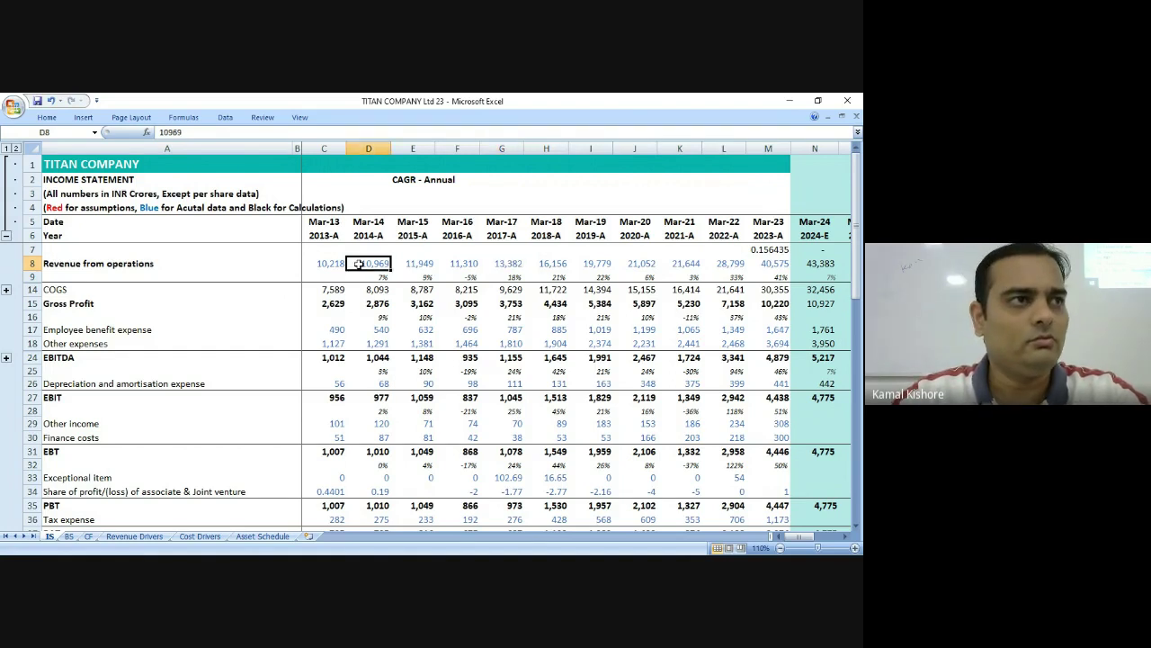
left_click(761, 249)
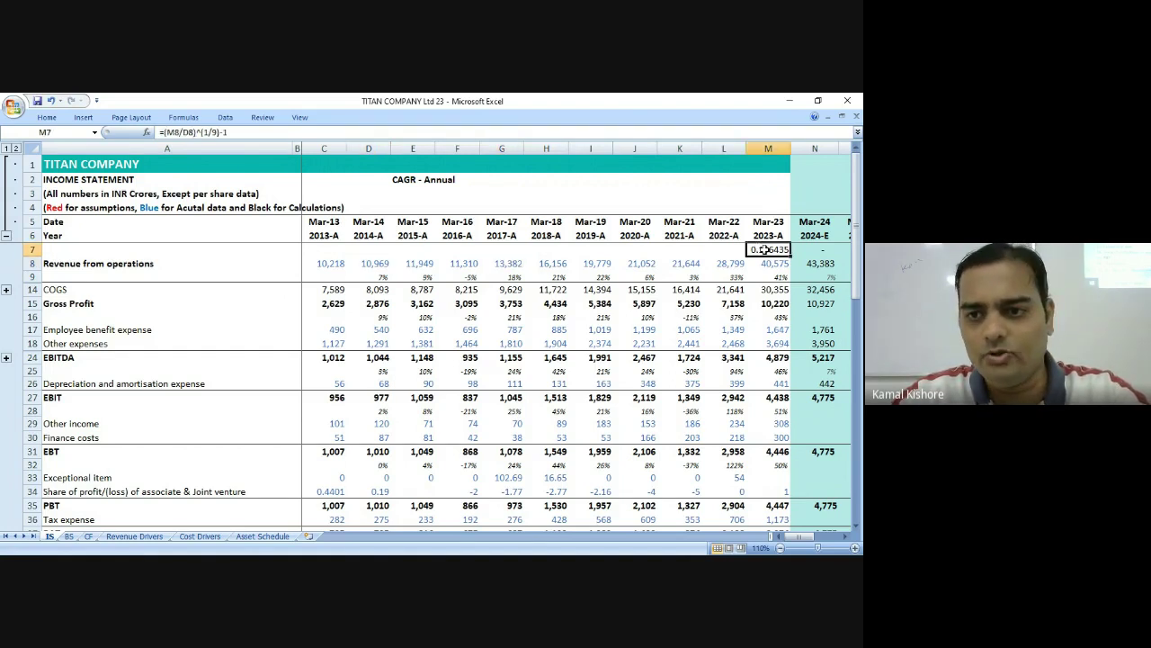
double_click(761, 249)
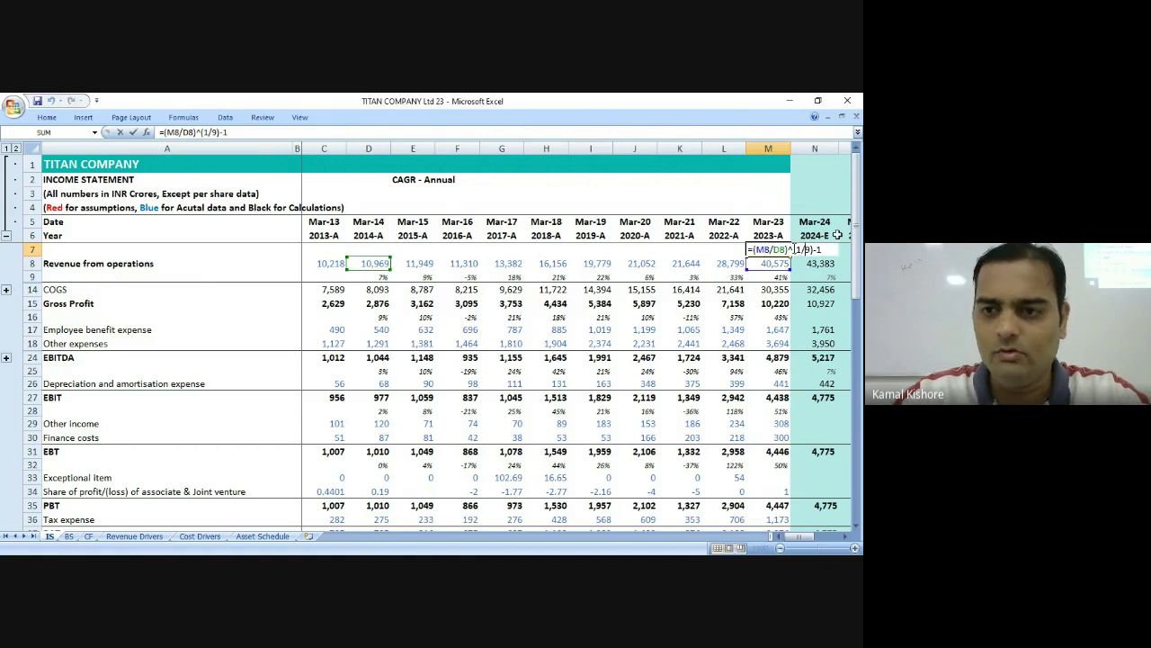
type("10")
key("ctrl+Return")
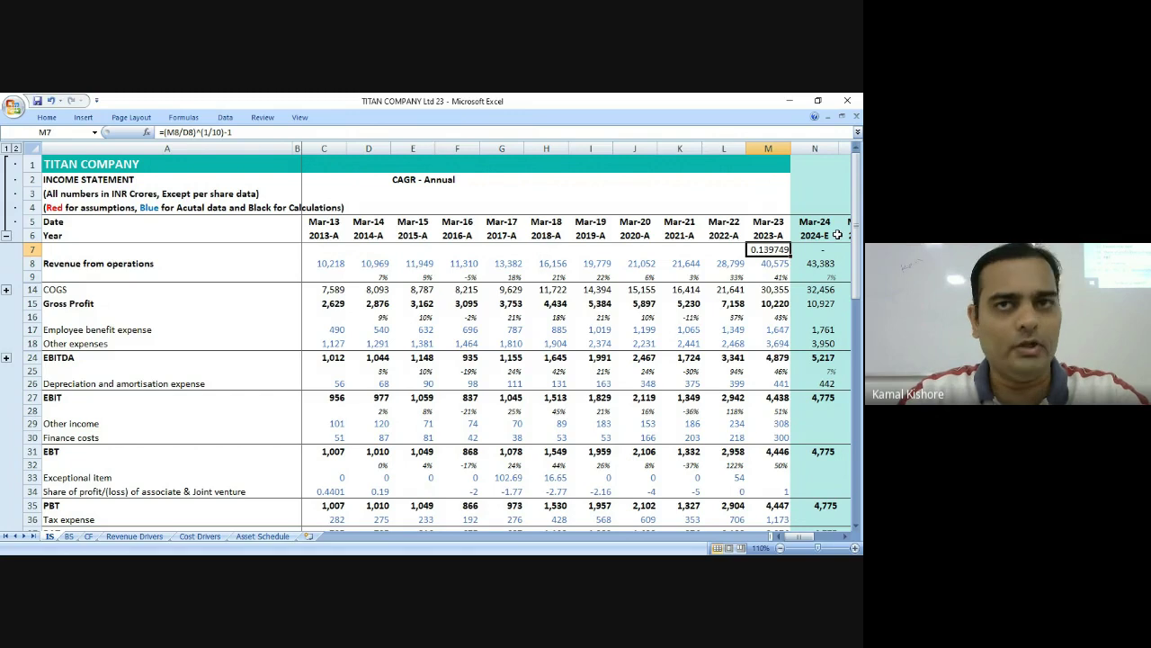
Project the Mar-15 revenue in E7 from Mar-14 revenue and the CAGR with the formula =D8*(1+M7).
key("Left")
key("Left")
key("Left")
key("Left")
key("Left")
key("Left")
key("Left")
key("Left")
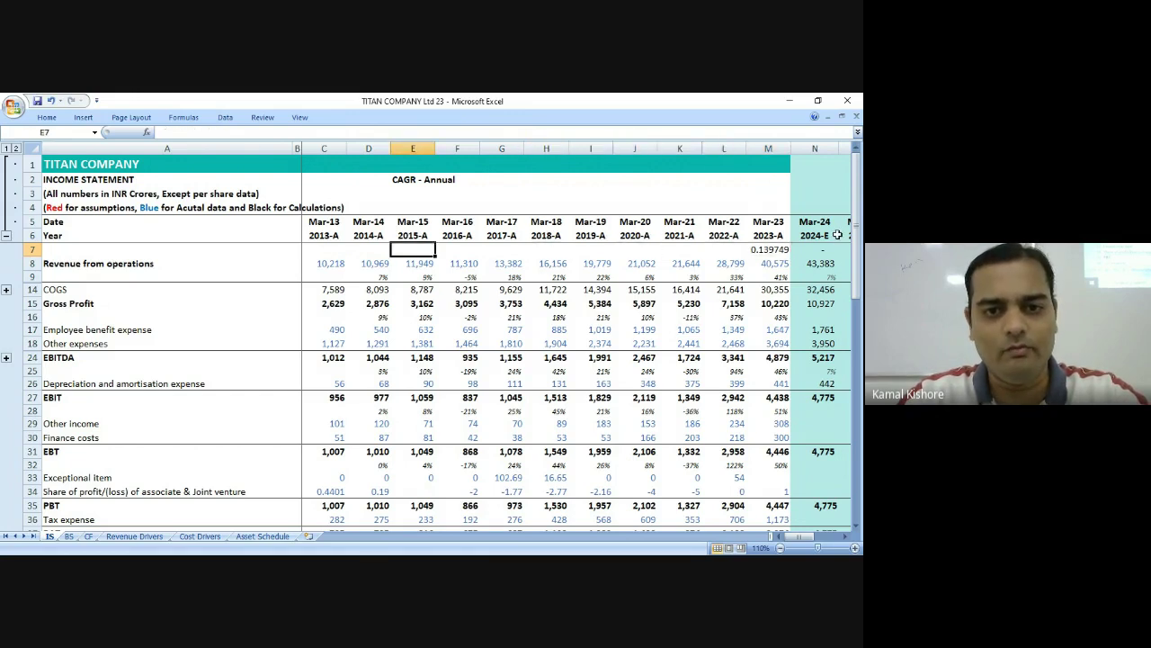
type("=")
key("Left")
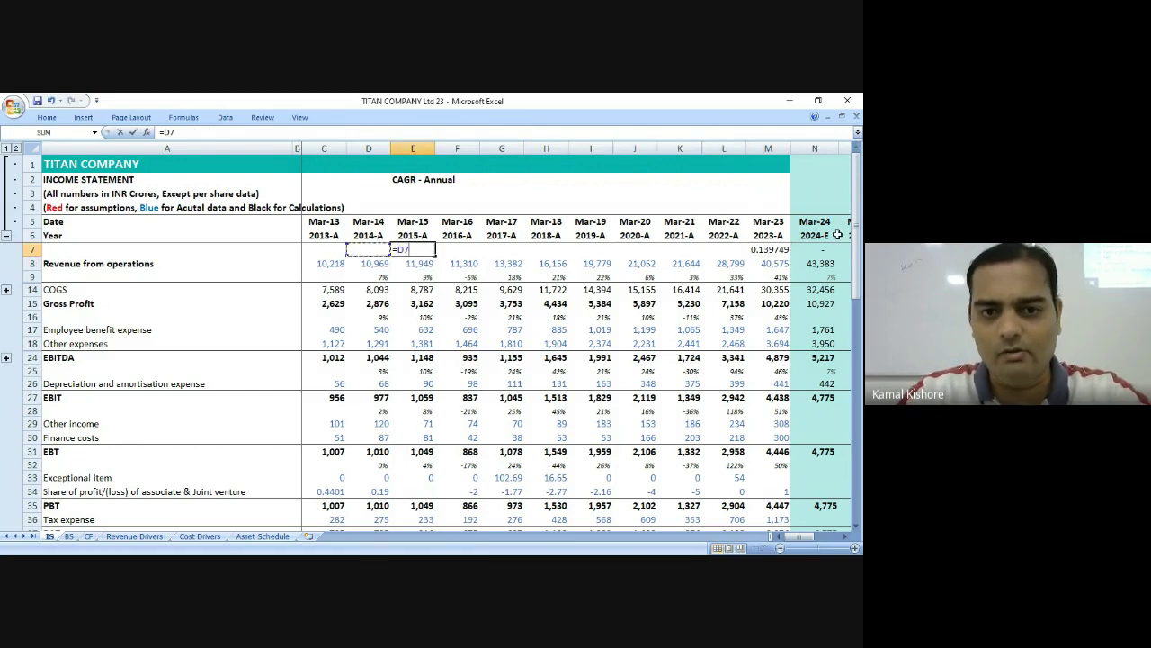
key("Down")
type("*")
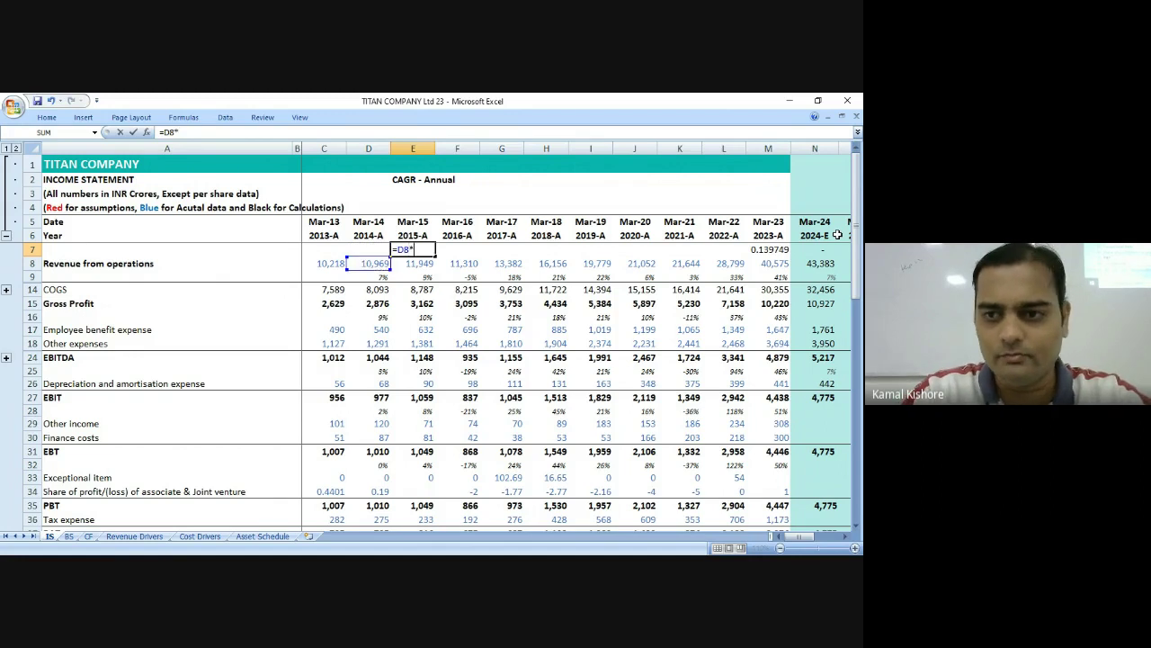
type("(")
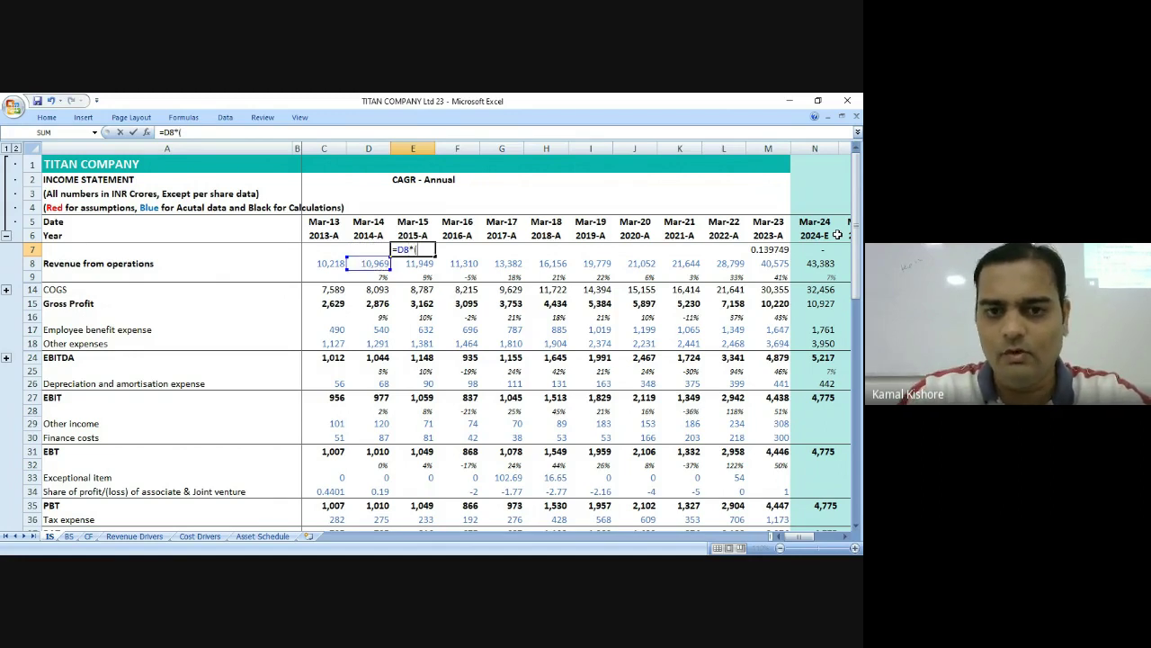
type("1+")
left_click(772, 250)
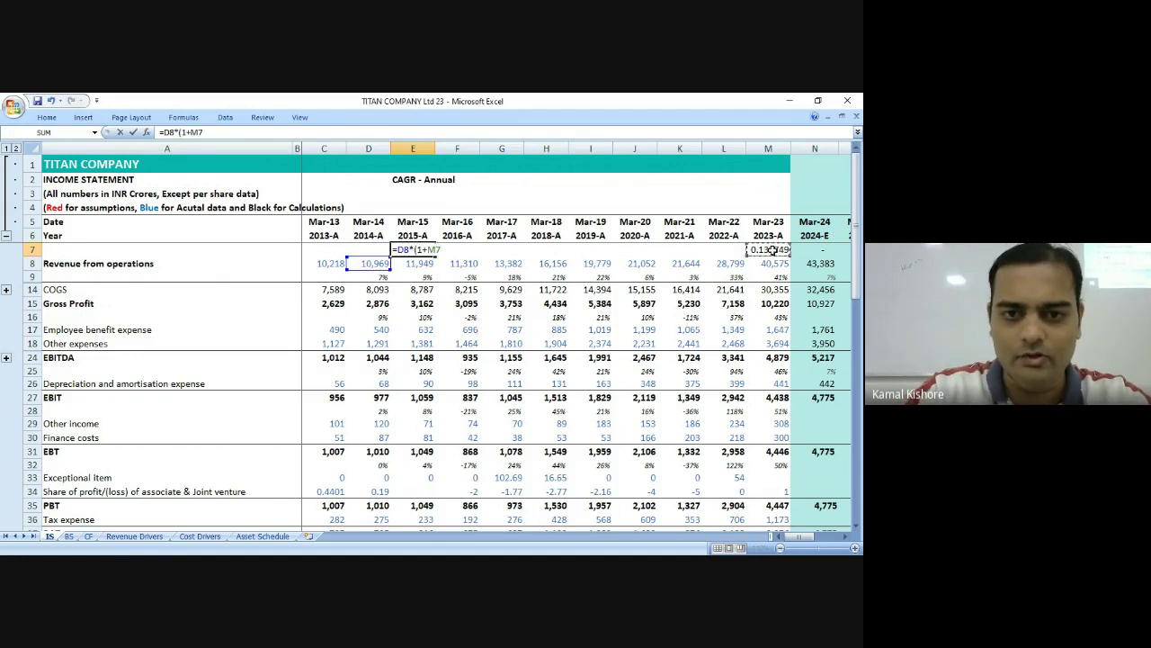
key("Return")
key("Up")
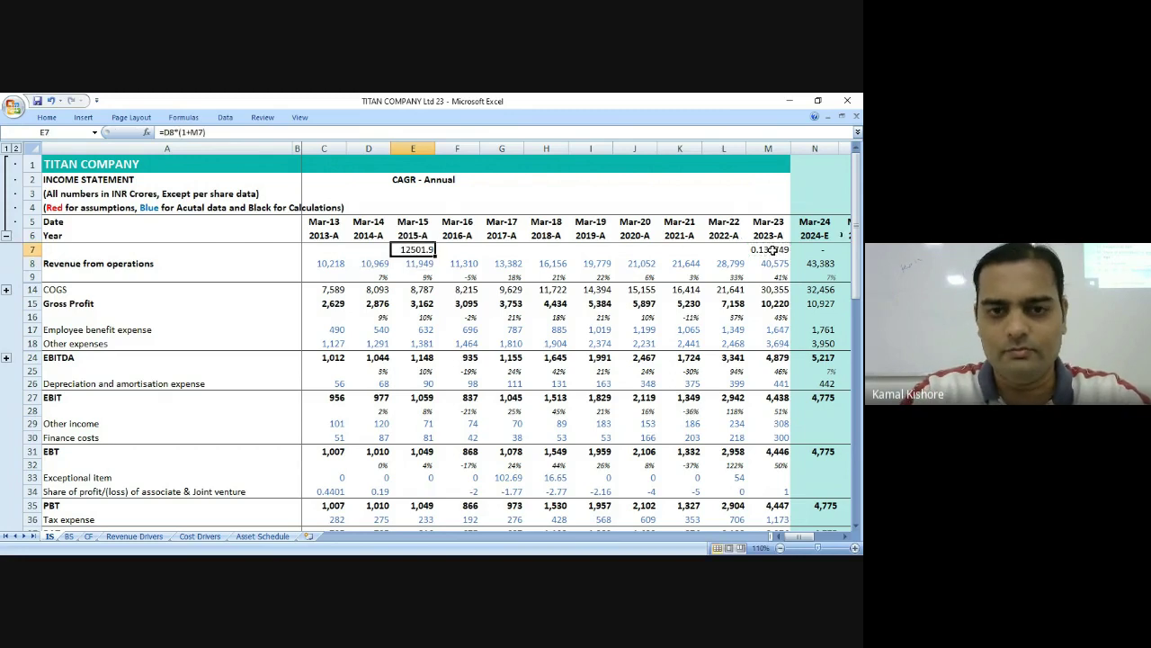
Lock the CAGR reference in E7 so the formula reads =D8*(1+$M$7), and copy it into F7.
key("Right")
key("ctrl+r")
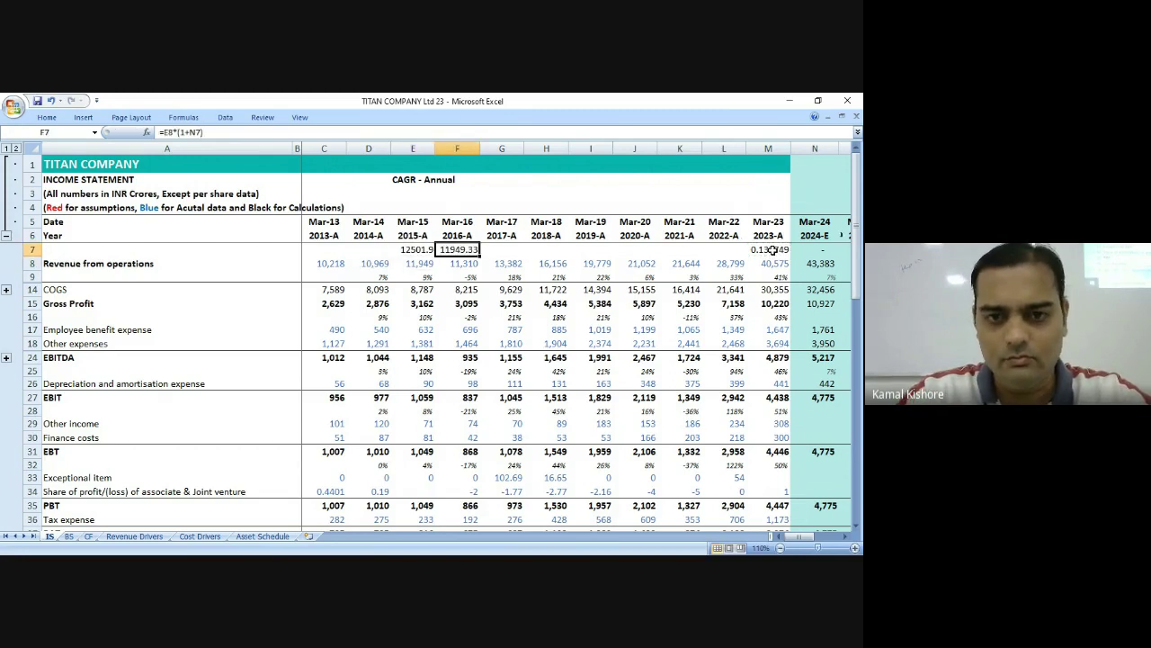
key("F2")
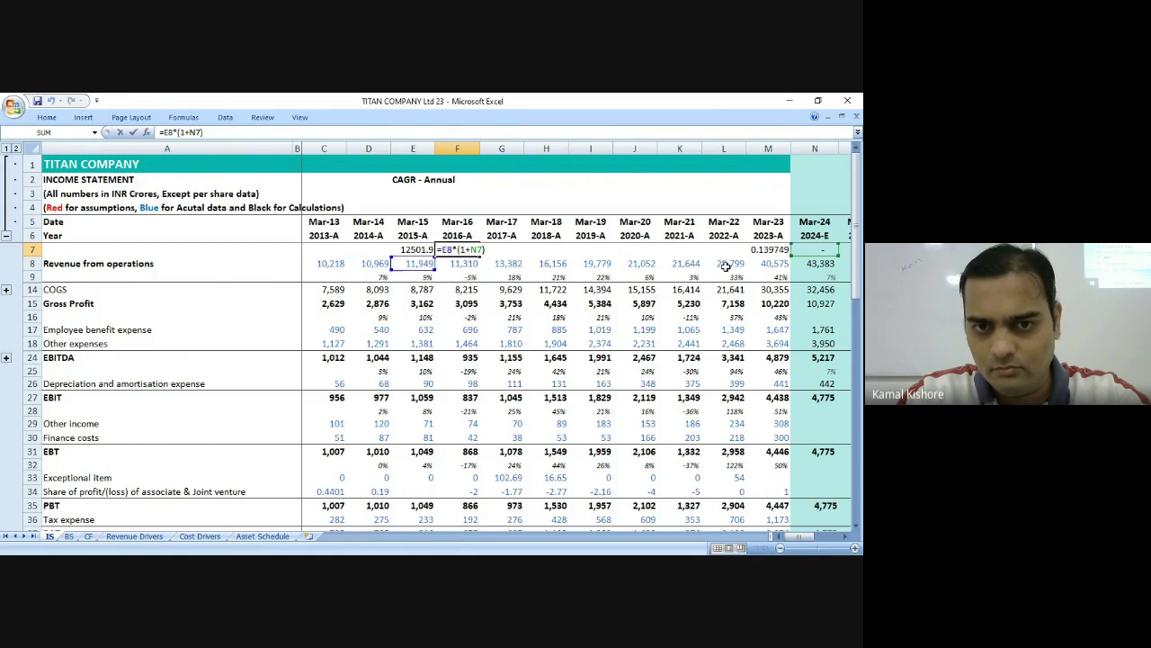
double_click(432, 249)
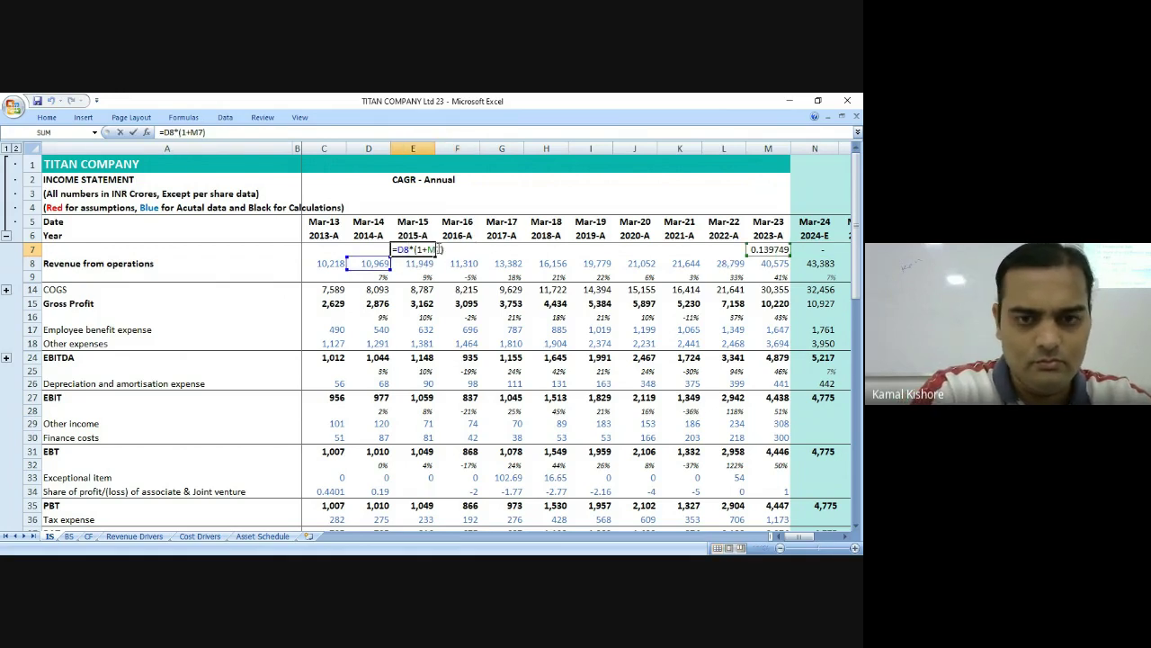
left_click(439, 249)
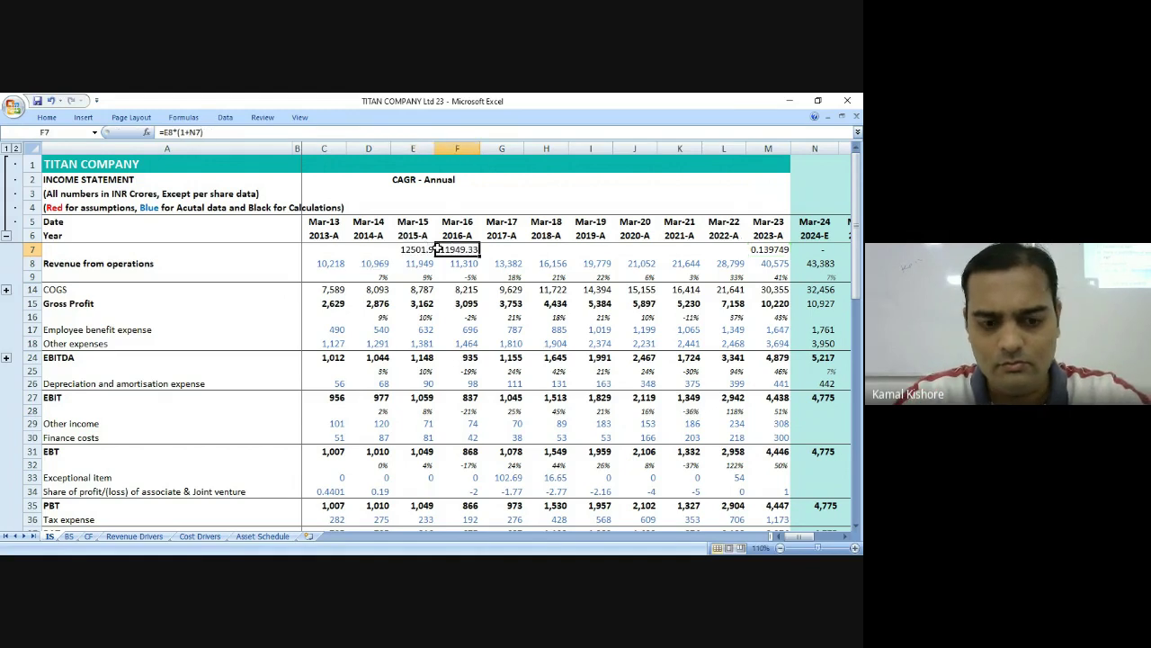
key("ctrl+r")
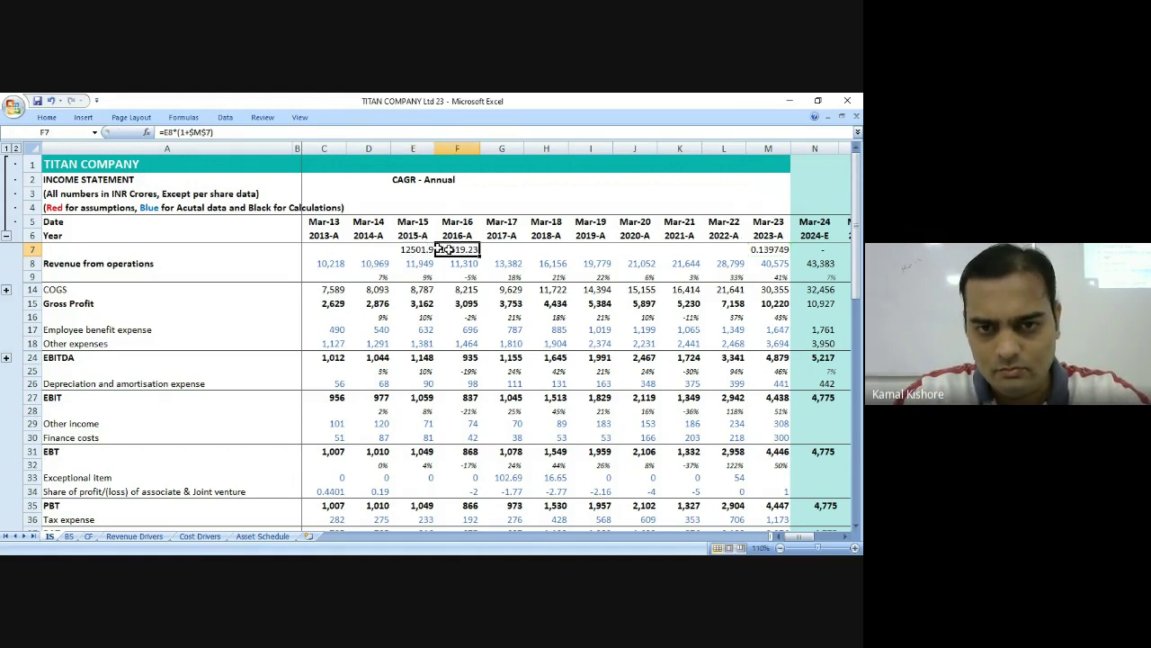
Point the Mar-16 projection in F7 at the previous projected revenue with =E7*(1+$M$7).
key("F2")
left_click_drag(416, 258, 416, 253)
key("Return")
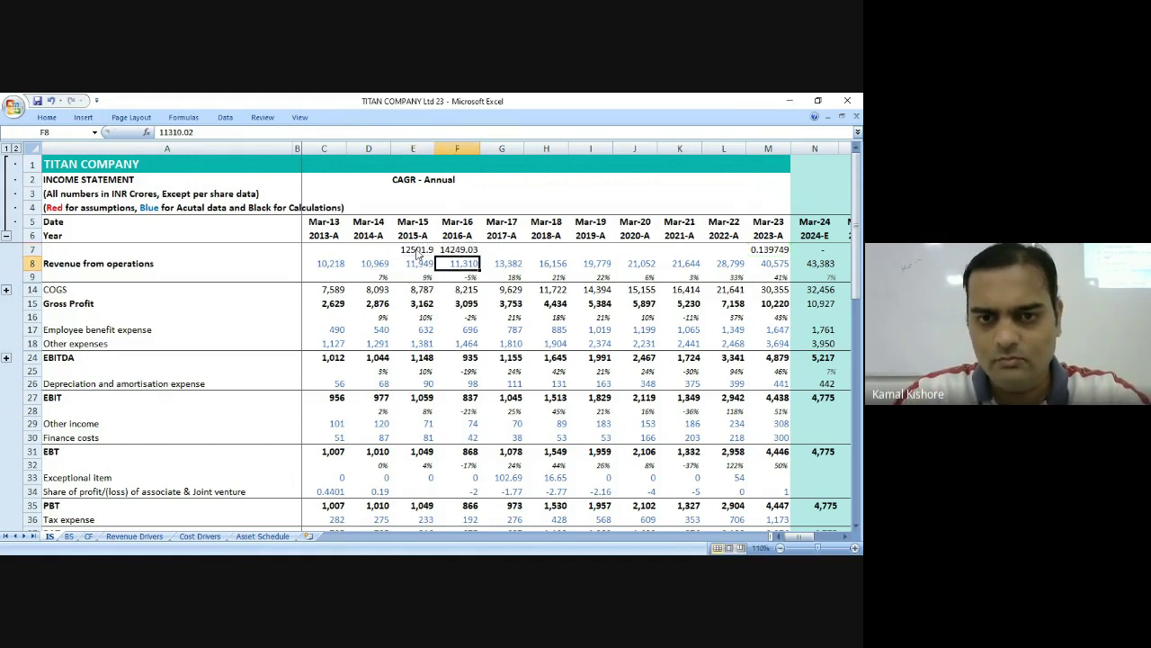
Fill the compounded projection formula from F7 across to Mar-22 in L7.
key("Up")
key("shift+Right")
key("shift+Right")
key("shift+Right")
key("shift+Right")
key("shift+Right")
key("shift+Right")
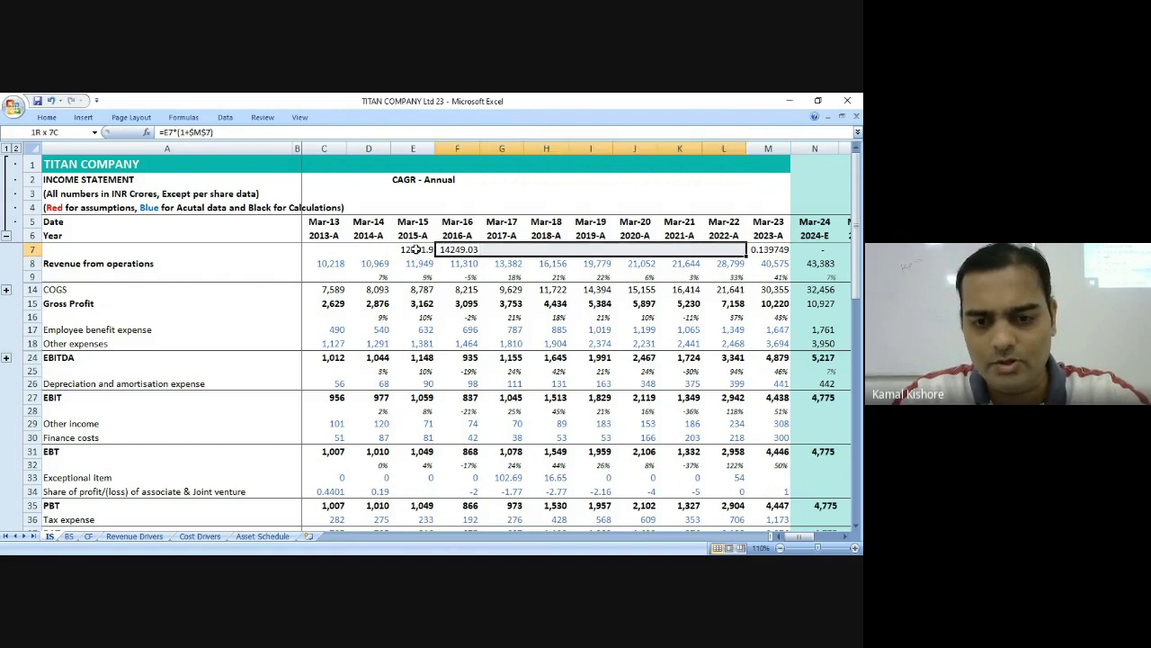
key("ctrl+r")
Check the compounding formulas along the projected revenue row between Mar-15 and Mar-21.
key("Right")
key("Right")
key("Right")
key("Right")
key("Right")
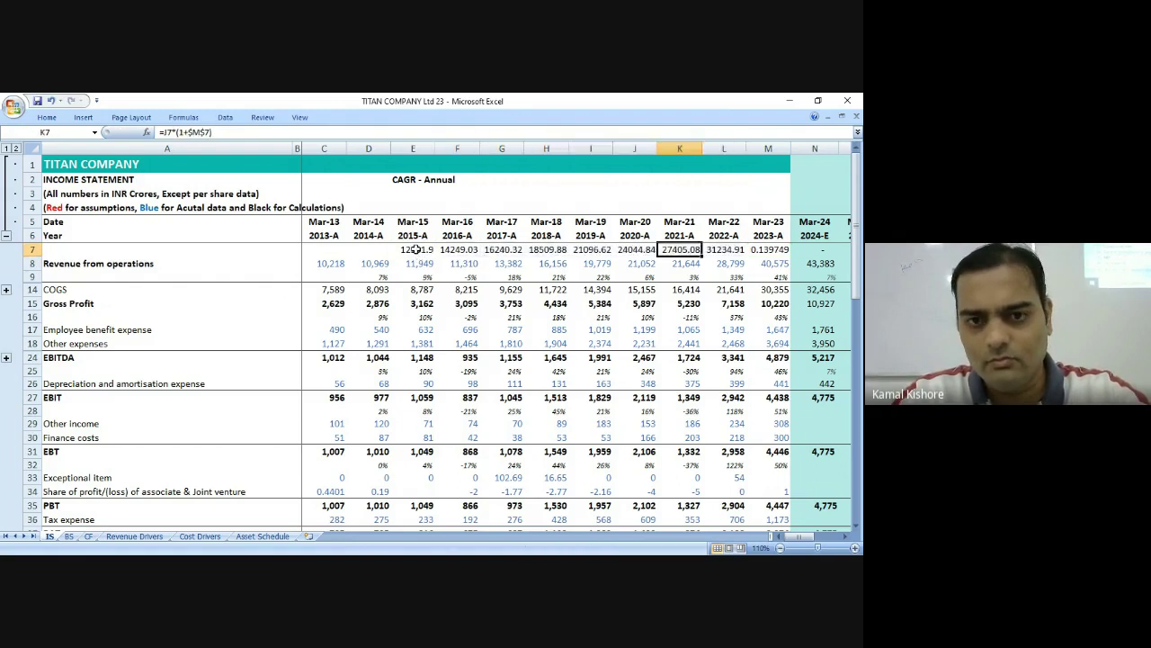
left_click(416, 251)
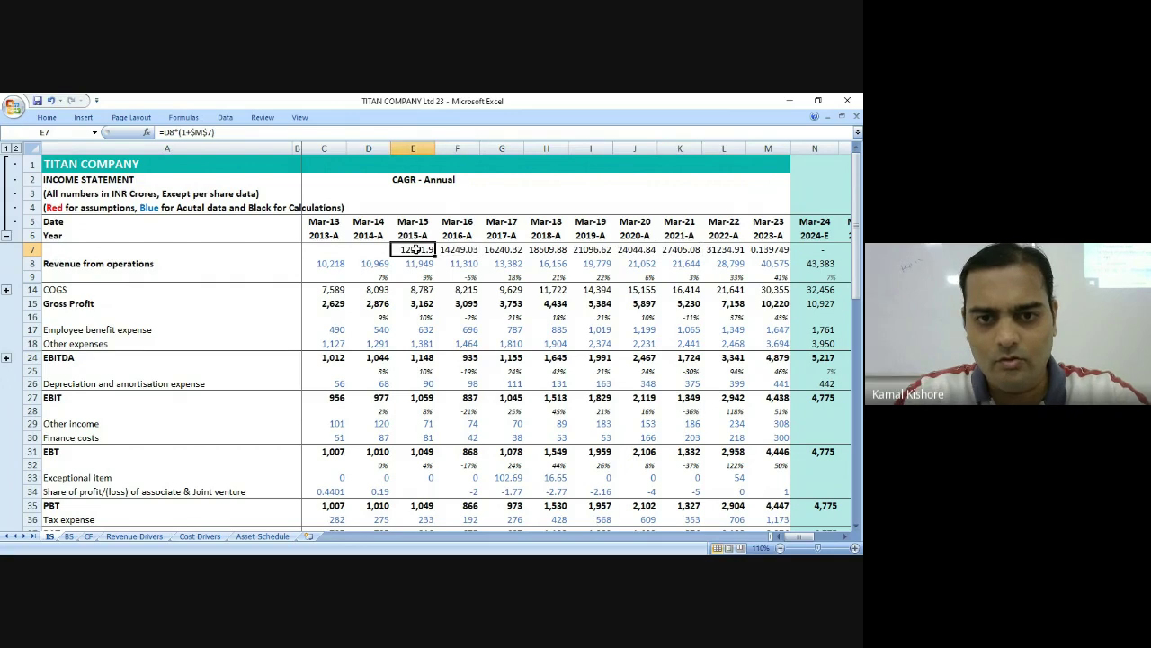
left_click(600, 249)
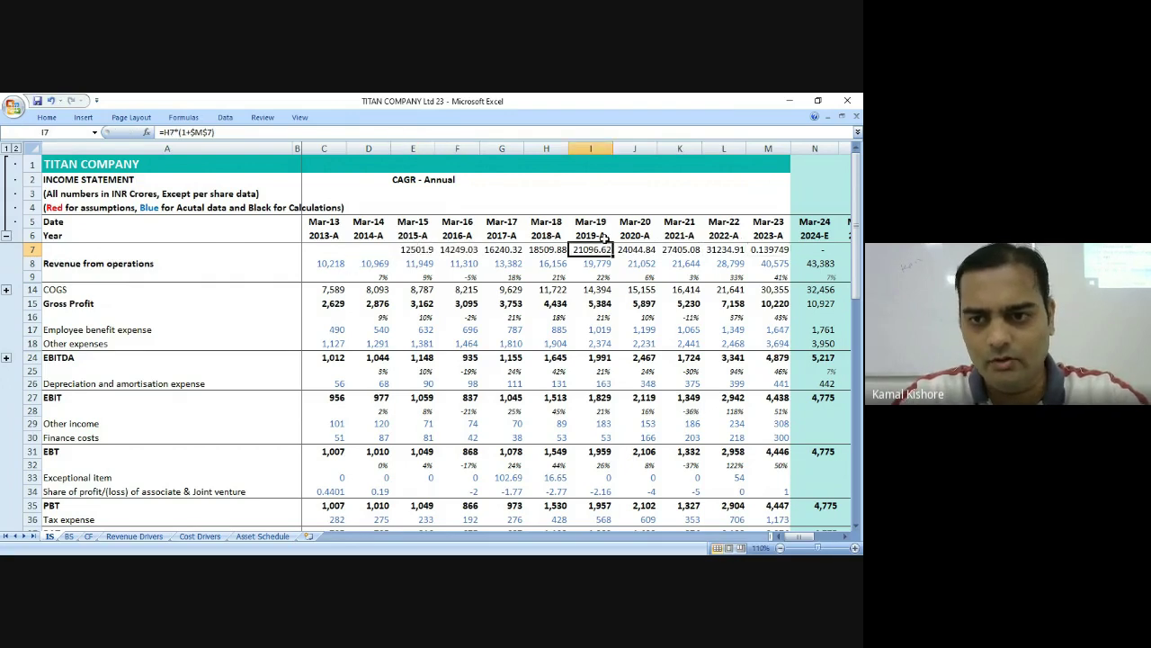
Move the CAGR formula from M7 to M3 to free the Mar-23 cell of the projection row.
key("ctrl+Right")
key("ctrl+r")
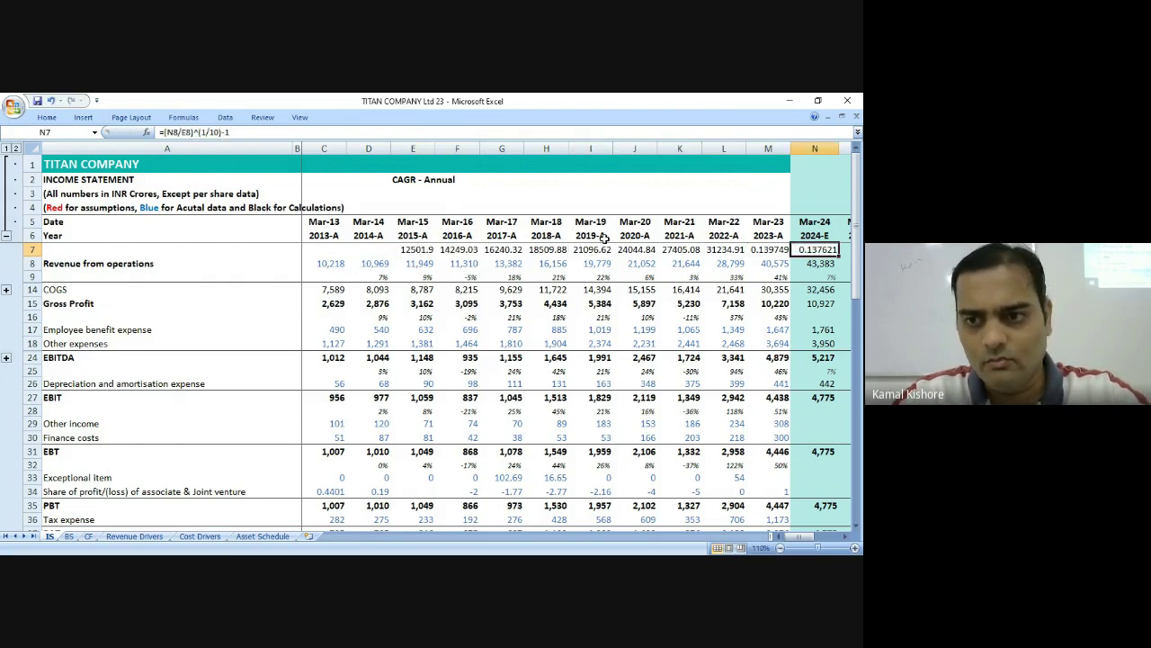
key("Left")
key("Left")
key("Right")
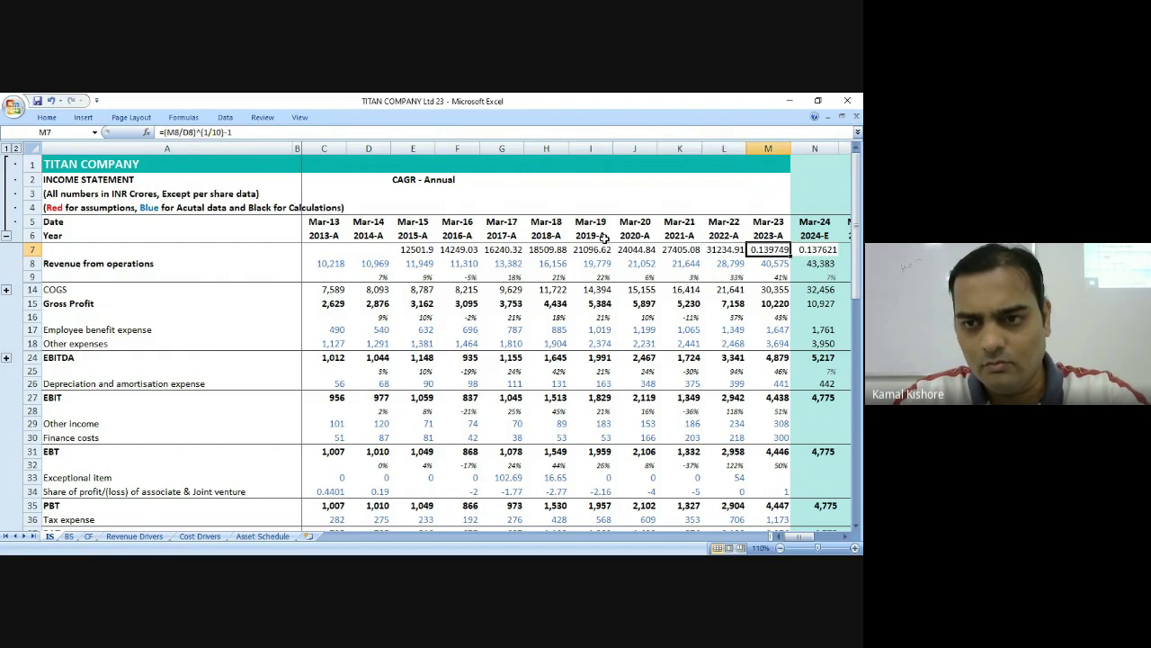
key("ctrl+c")
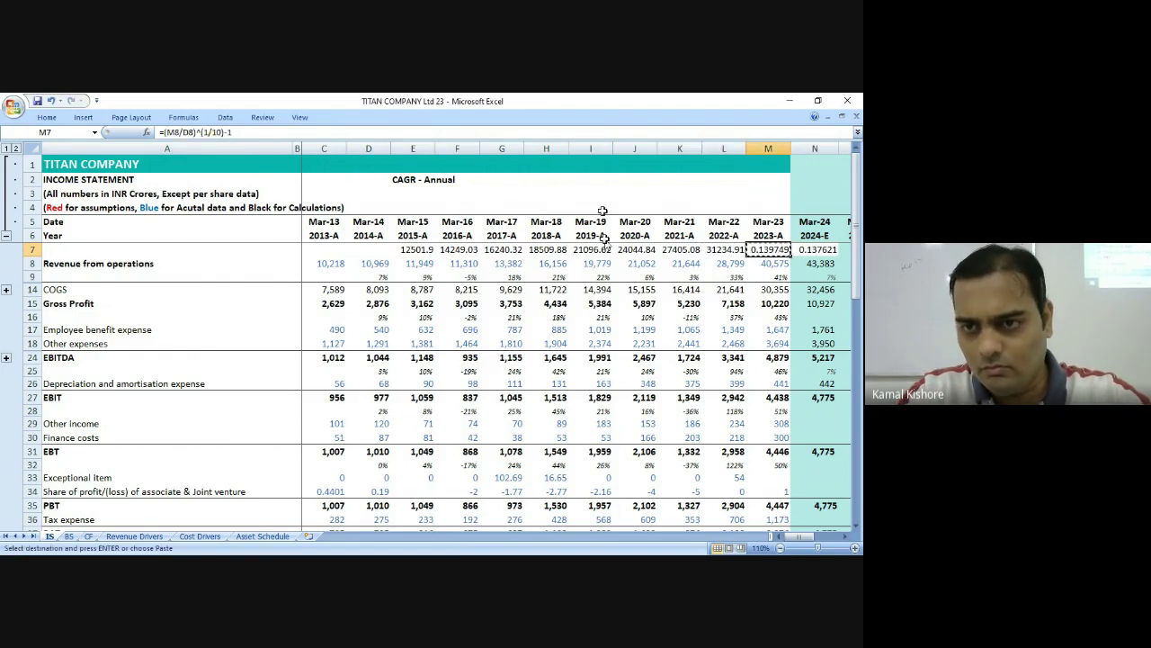
left_click(775, 190)
key("Return")
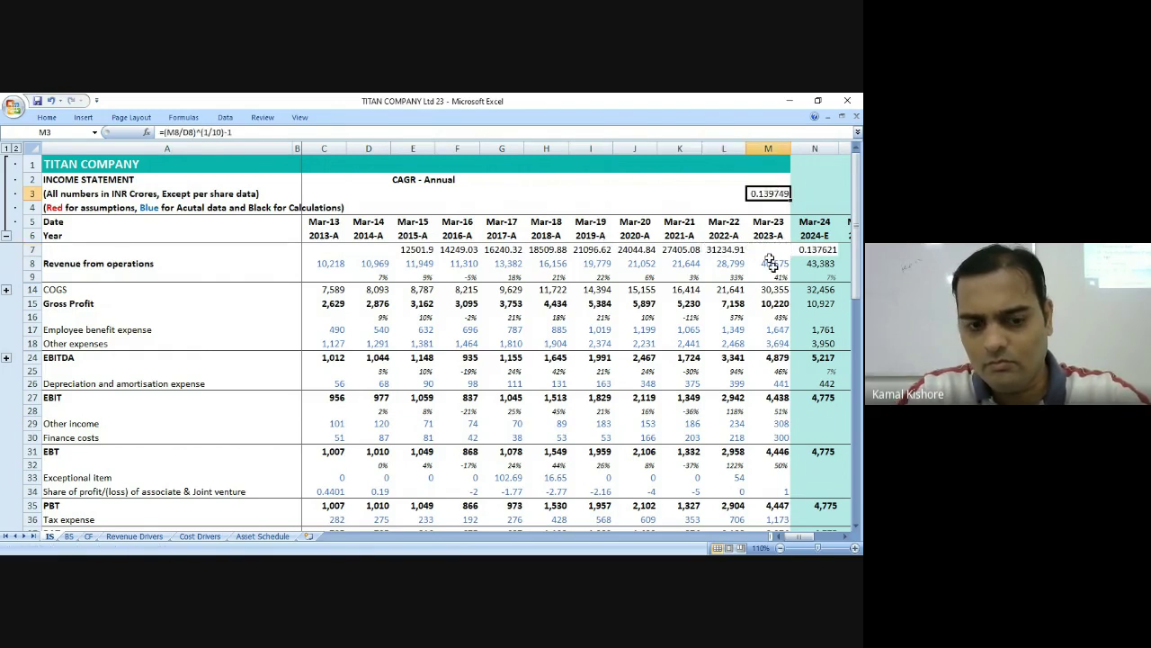
Extend the compounded revenue projection to Mar-23 in M7 and Mar-24 in N7.
left_click(761, 253)
key("ctrl+r")
key("Right")
key("ctrl+r")
key("Right")
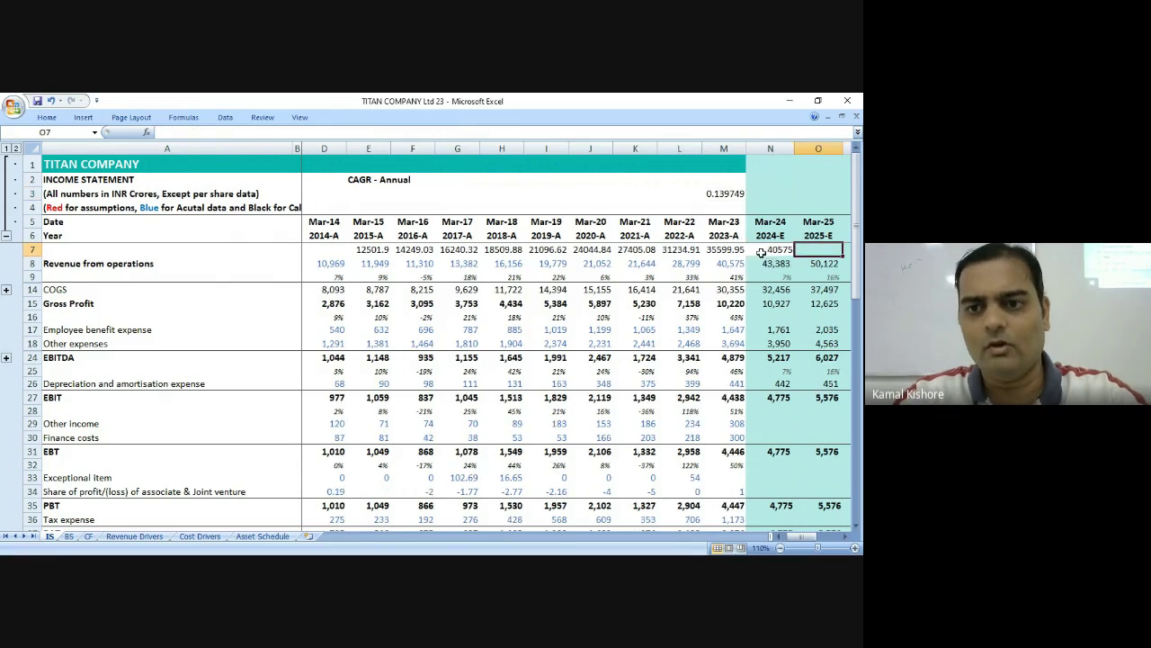
Compare the projected revenue in M7 and N7 with the actual Mar-23 revenue in M8 and the CAGR in M3.
left_click(760, 251)
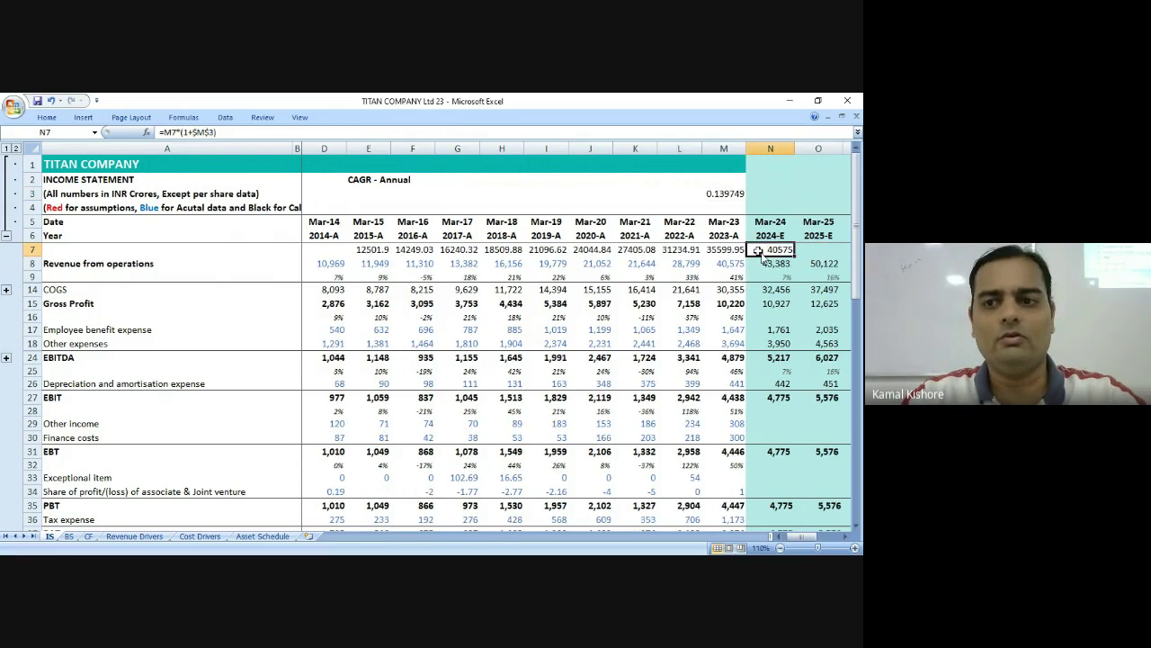
key("Down")
key("Left")
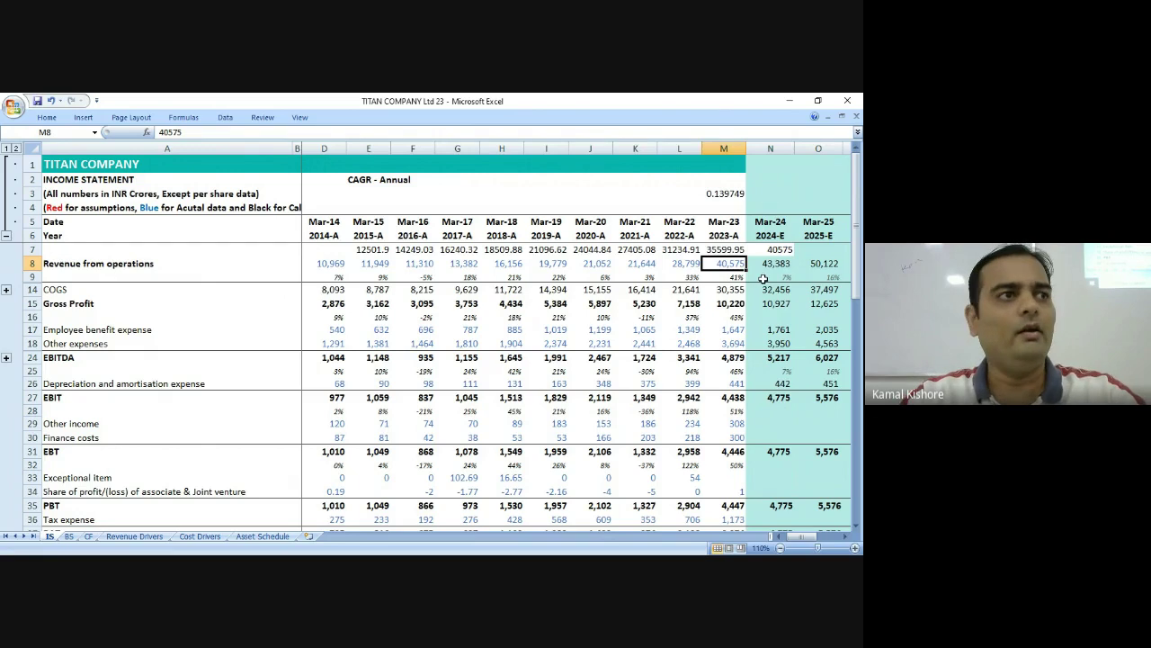
left_click(762, 252)
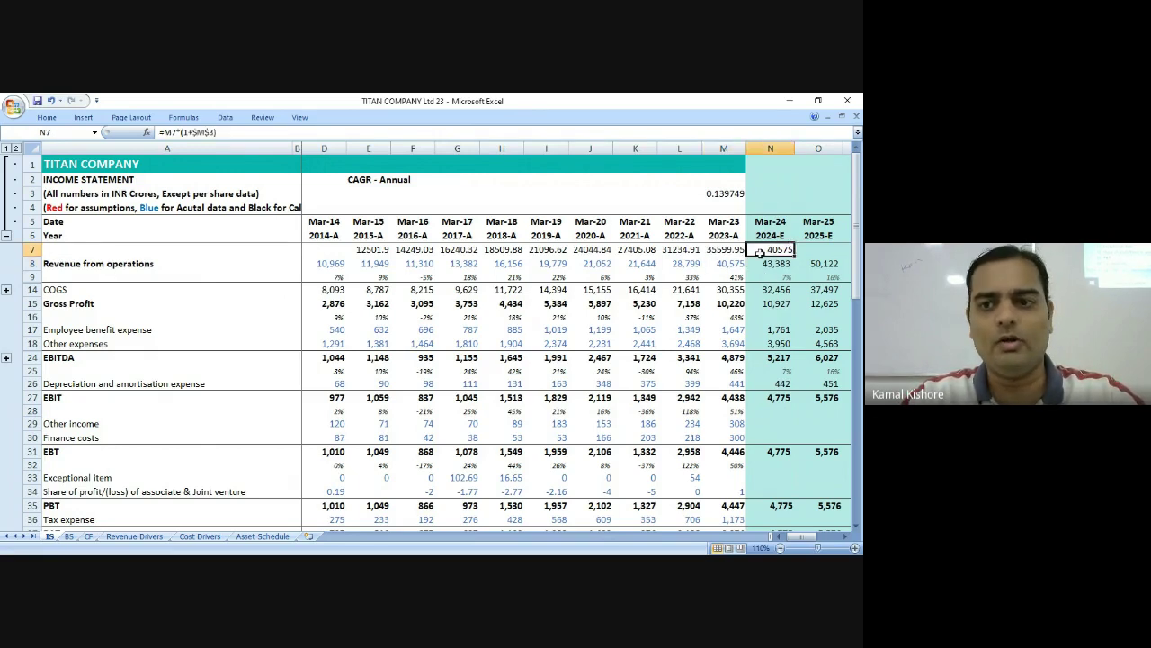
key("F2")
key("Escape")
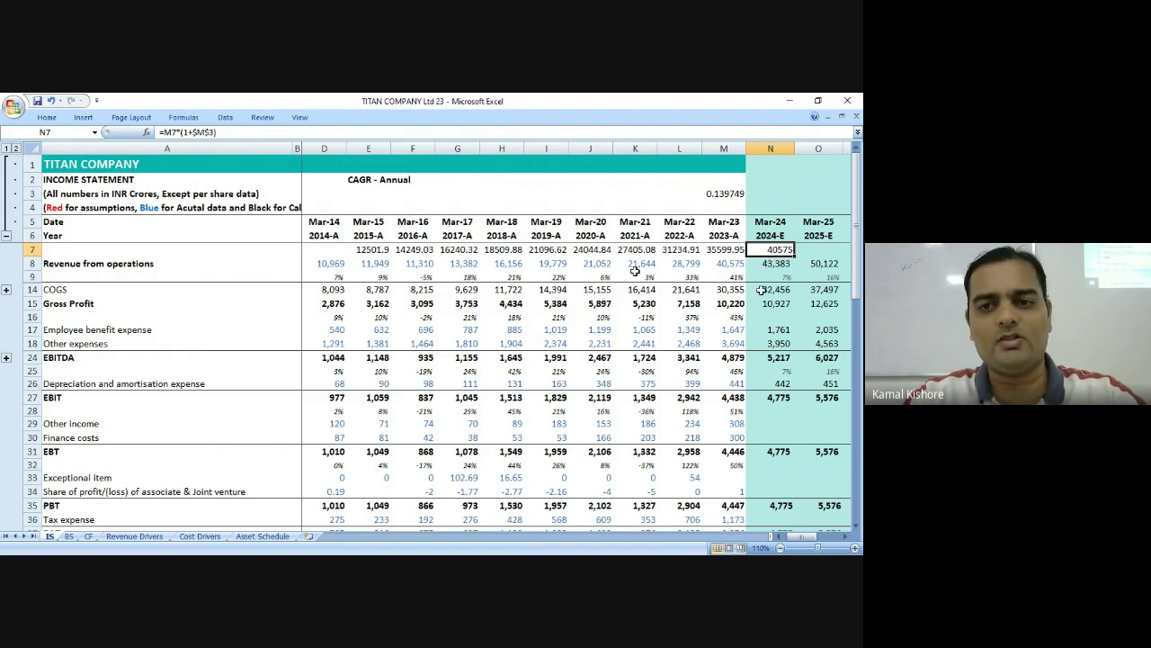
left_click(724, 195)
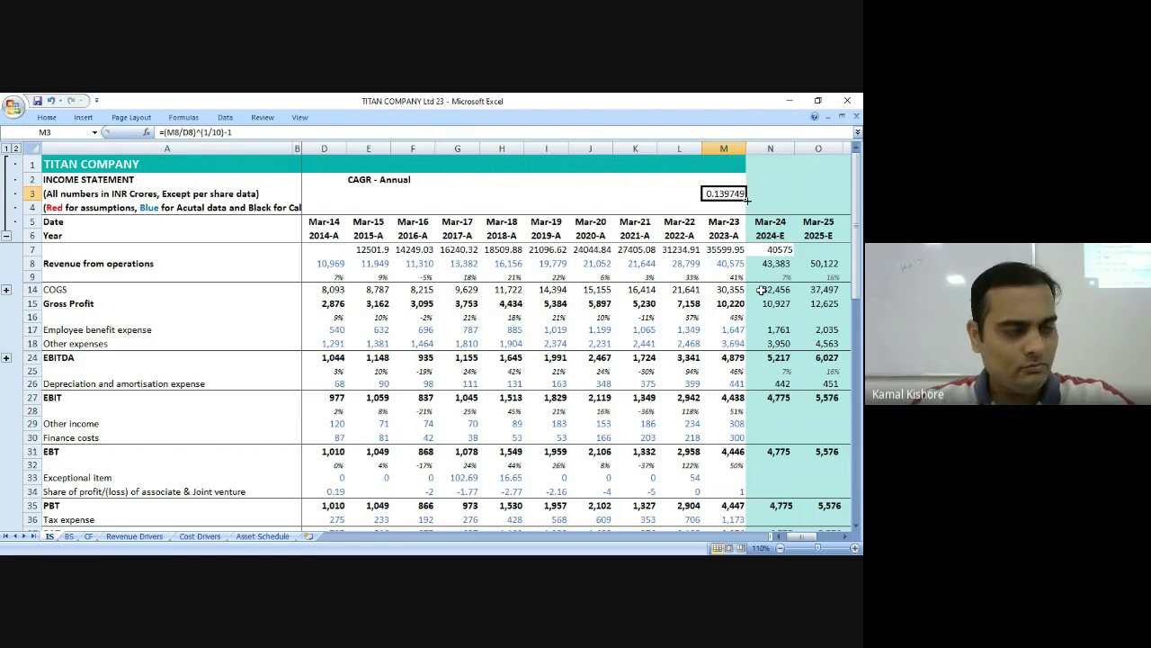
left_click(711, 250)
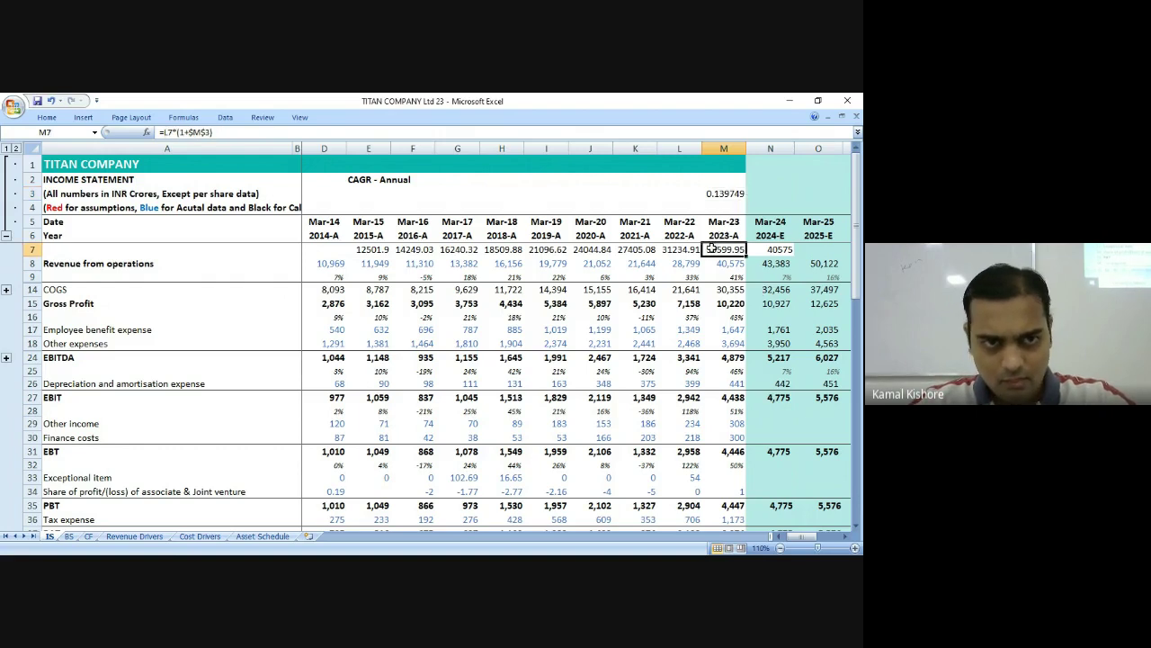
left_click(763, 249)
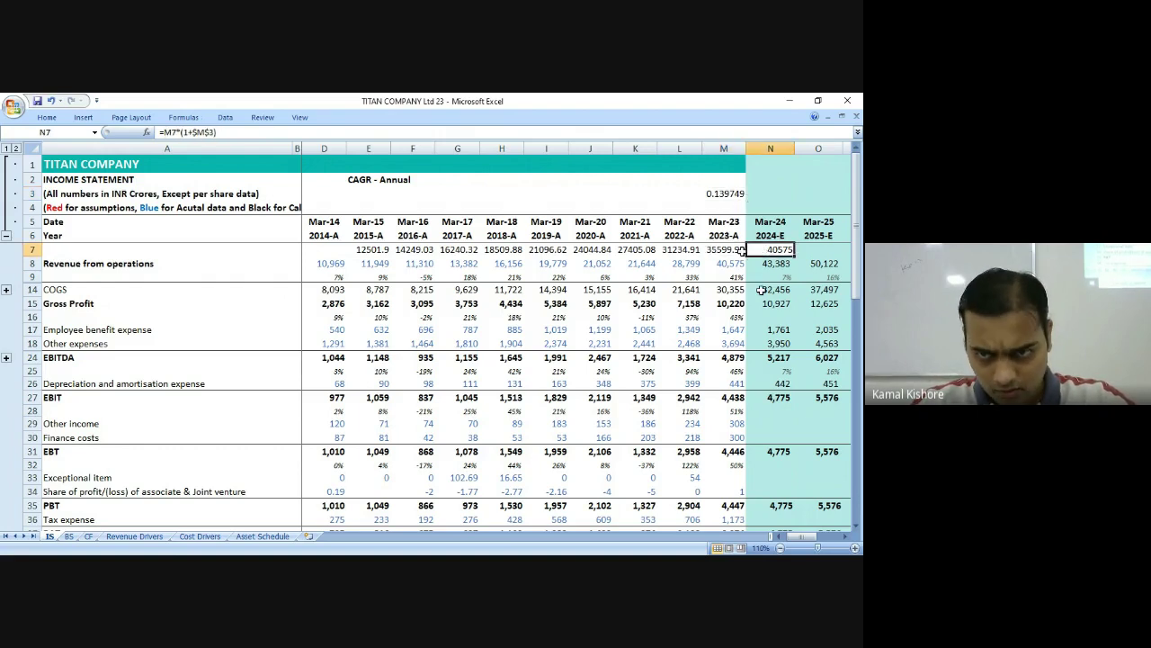
key("Left")
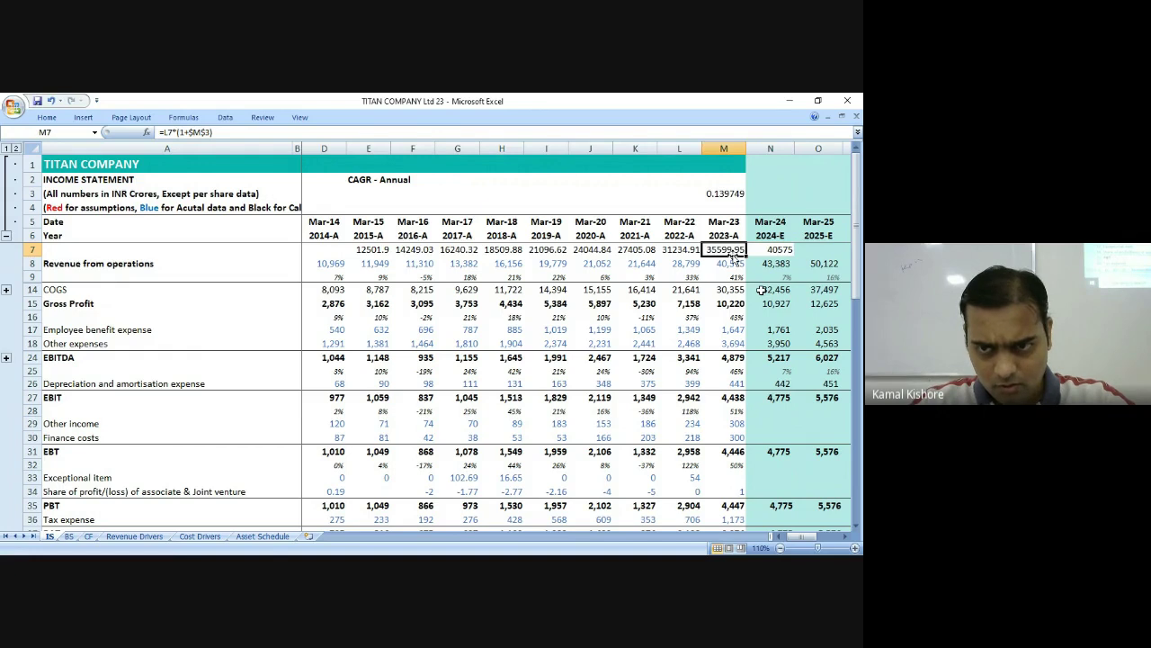
double_click(755, 250)
left_click(731, 261)
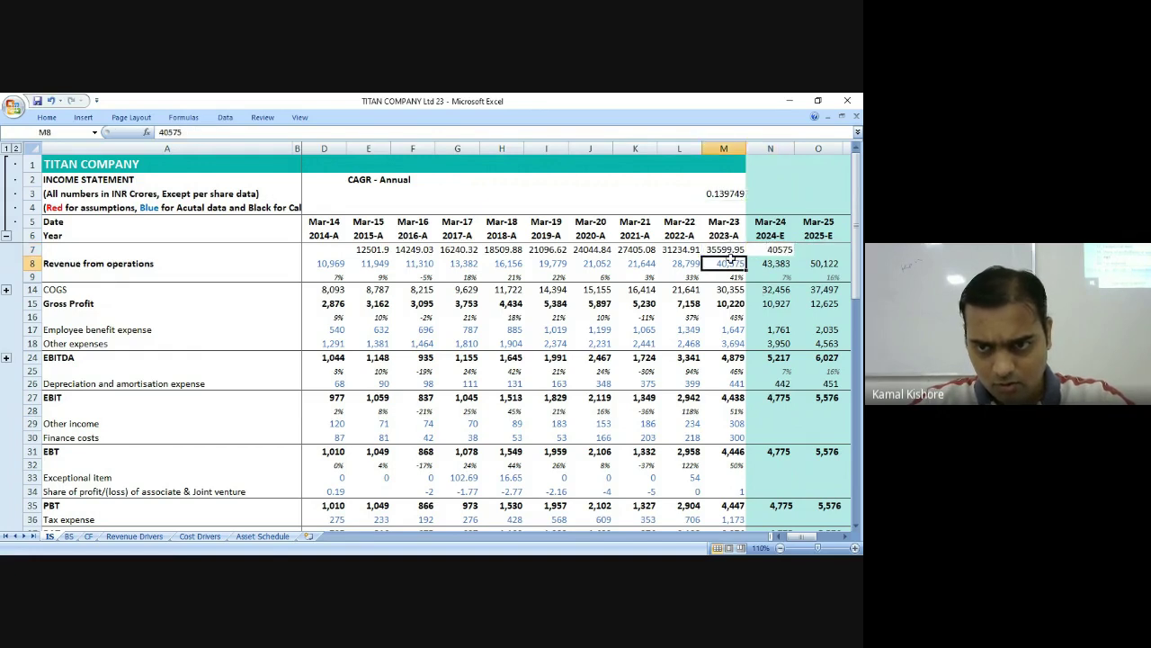
key("Up")
left_click(729, 262)
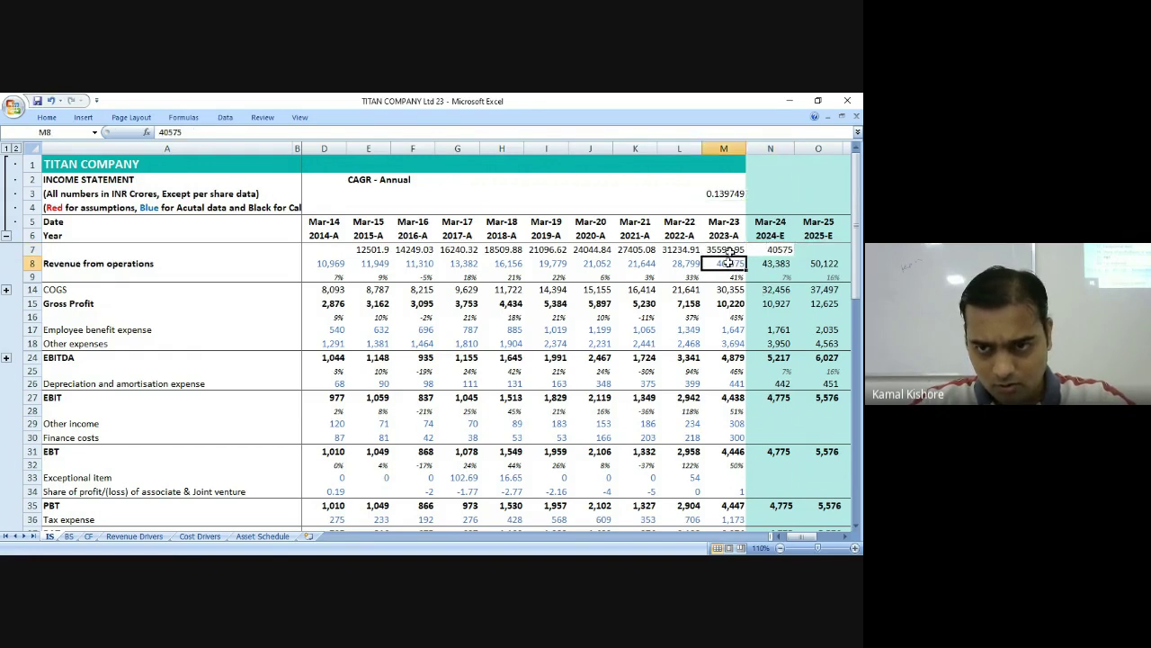
left_click(725, 249)
Change the exponent of the CAGR formula in M3 to 1/9, giving =(M8/D8)^(1/9)-1.
double_click(729, 195)
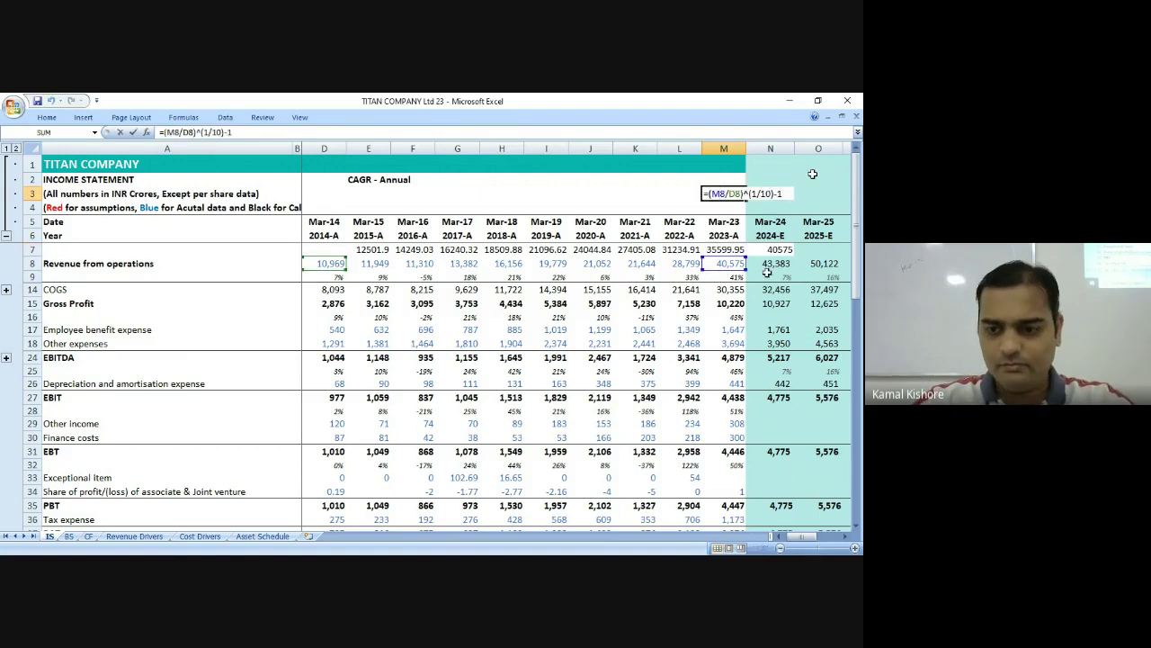
key("Return")
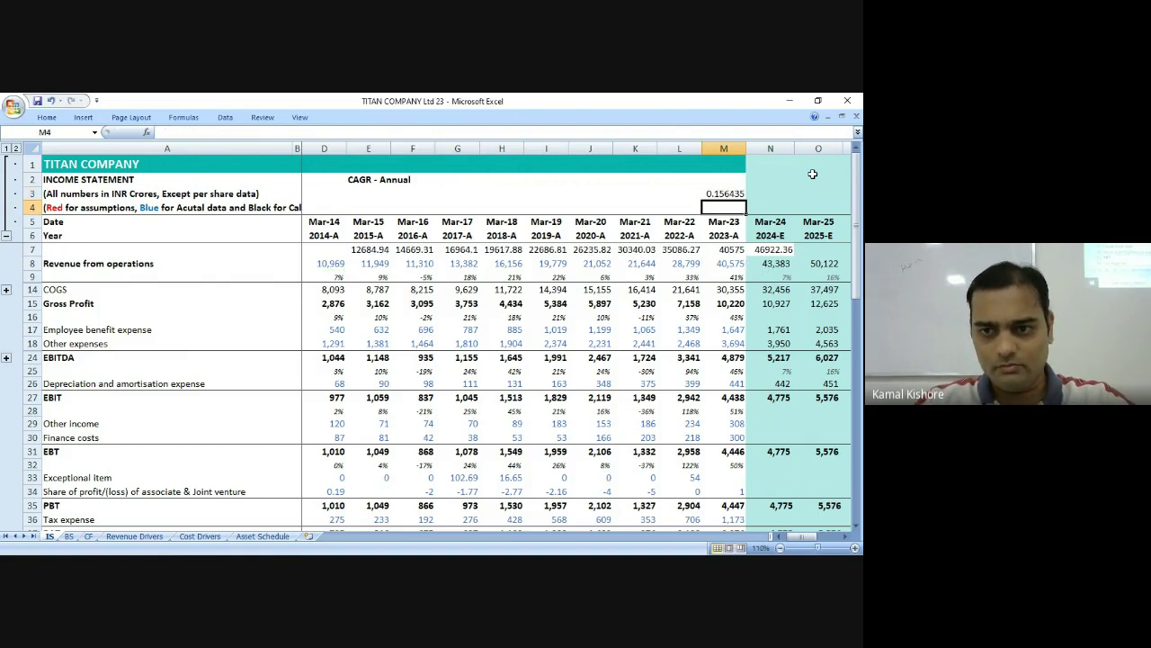
key("Up")
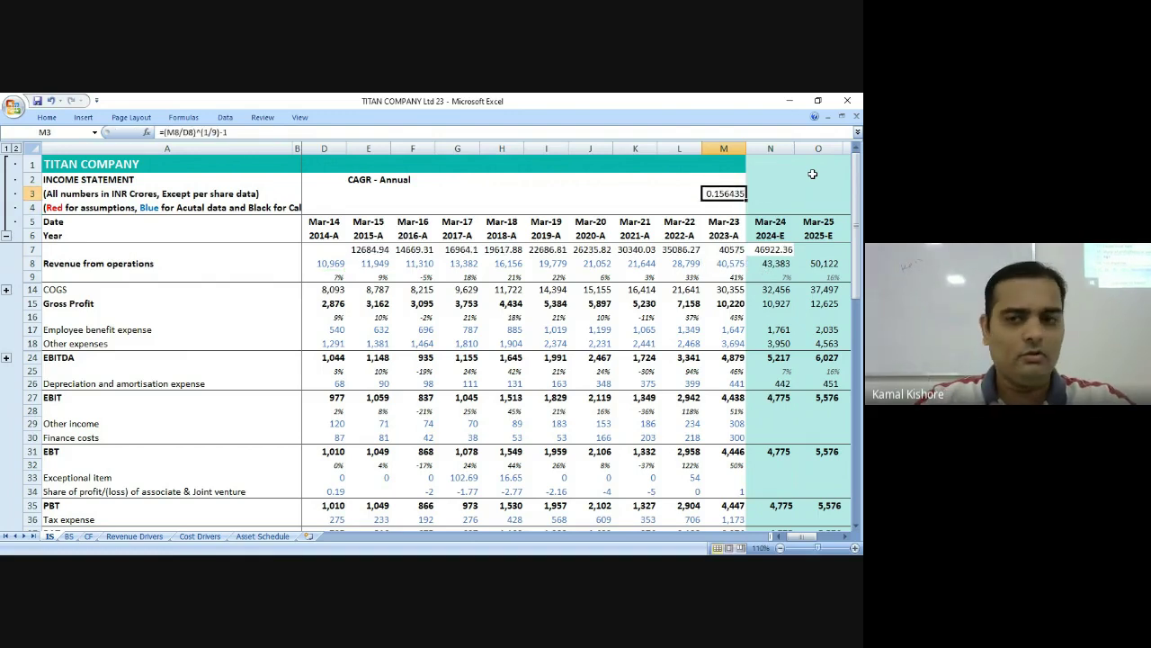
Review the Mar-23 date, the CAGR in M3, and the Mar-14 and Mar-23 revenue figures in D8 and M8.
key("Down")
key("Down")
key("Down")
key("Up")
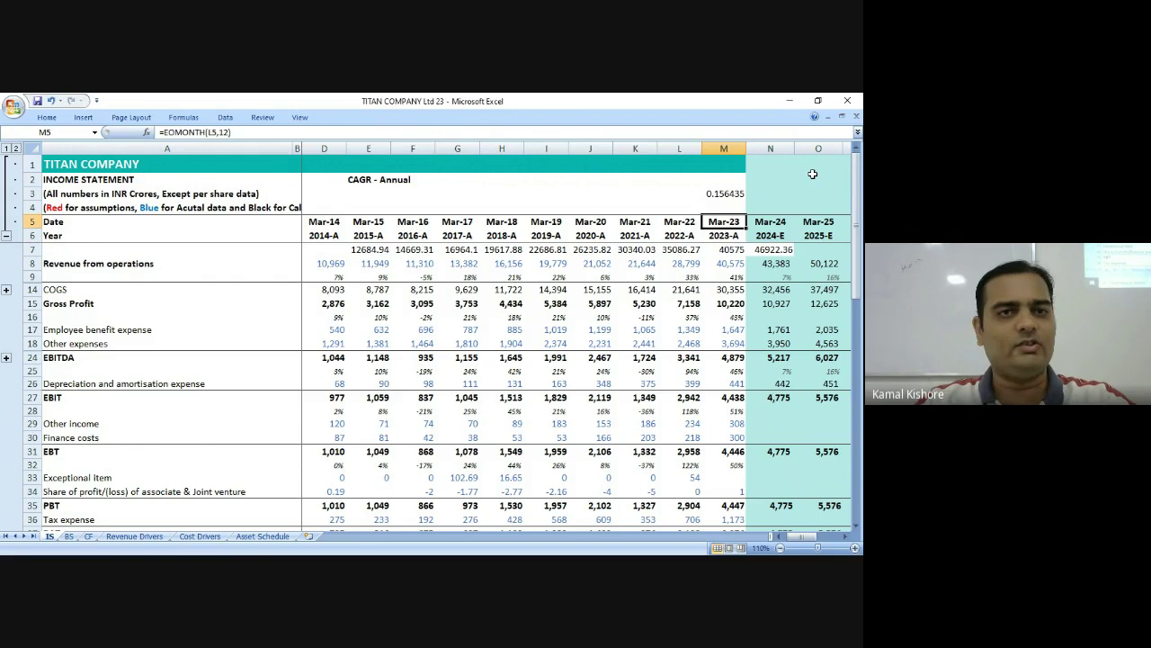
key("Up")
key("Up")
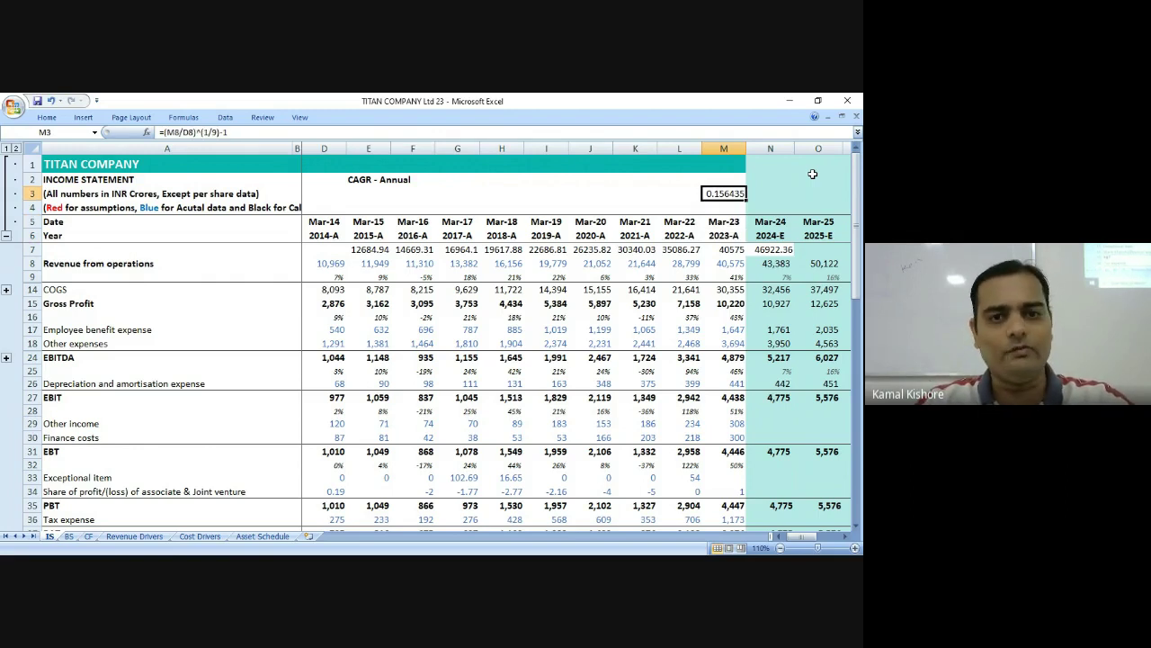
left_click(342, 263)
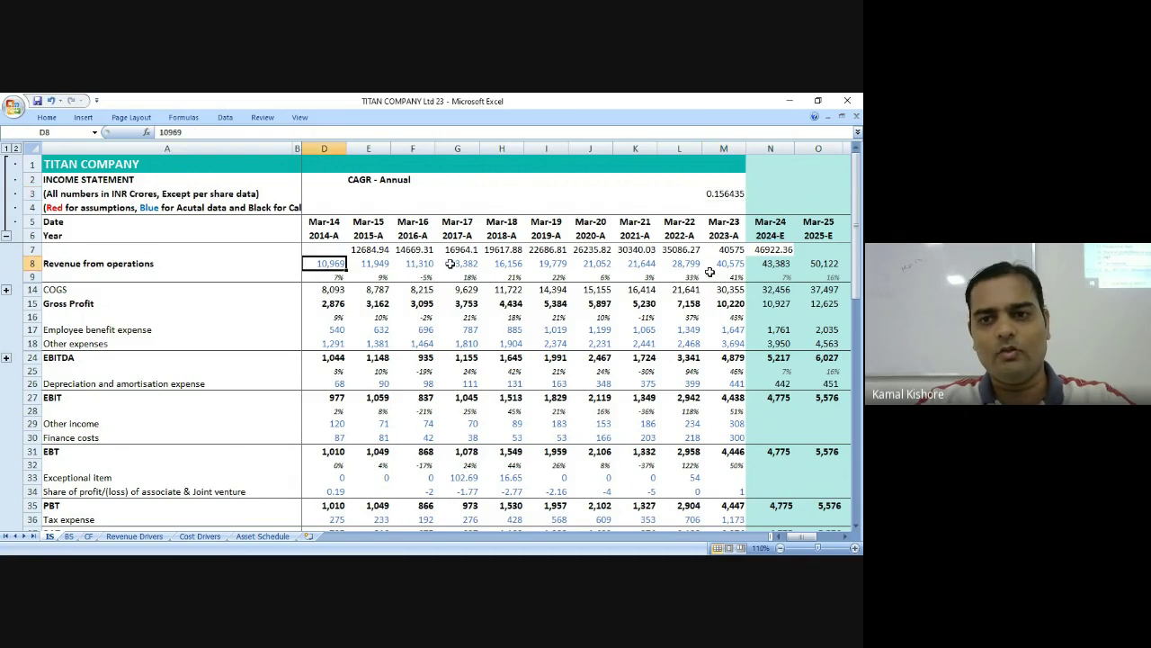
left_click(715, 265)
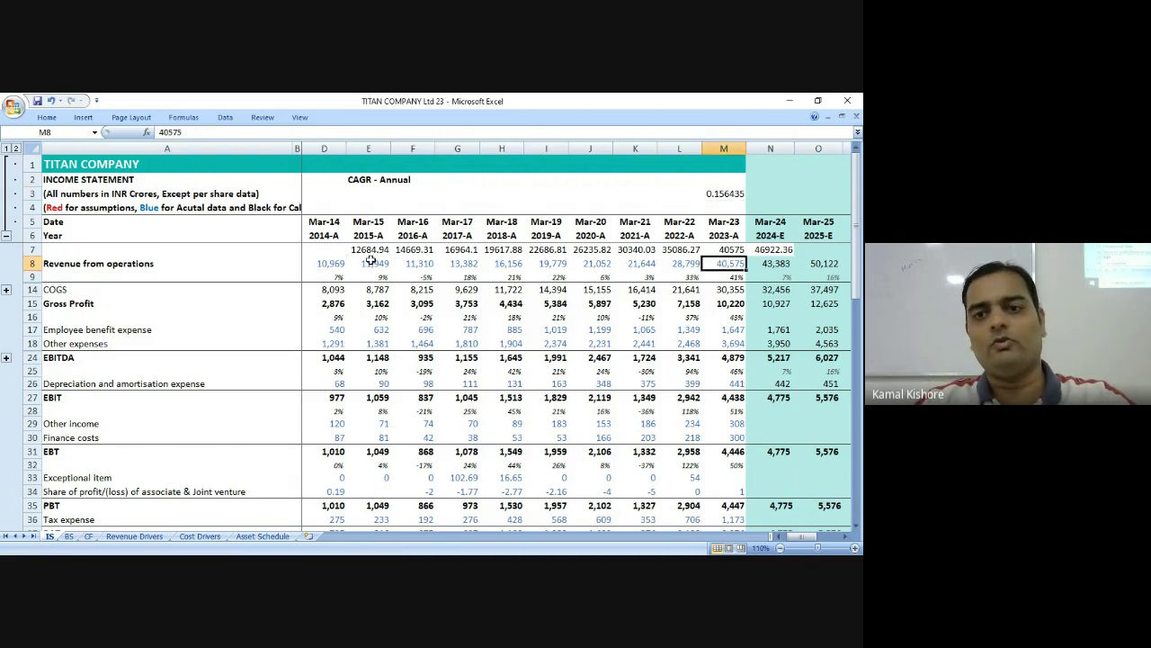
Examine the CAGR formula in M3 and the Mar-14 and Mar-23 revenue cells it references.
key("Page_Down")
key("Page_Down")
key("Page_Up")
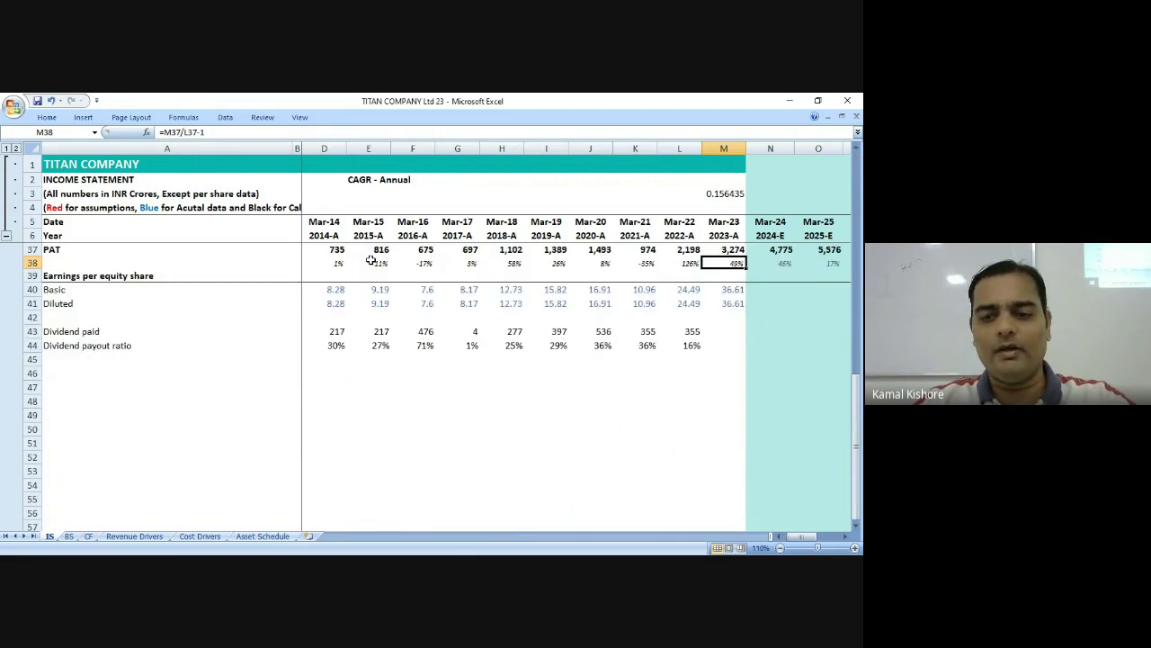
key("Page_Up")
key("Up")
key("Up")
key("Up")
key("Up")
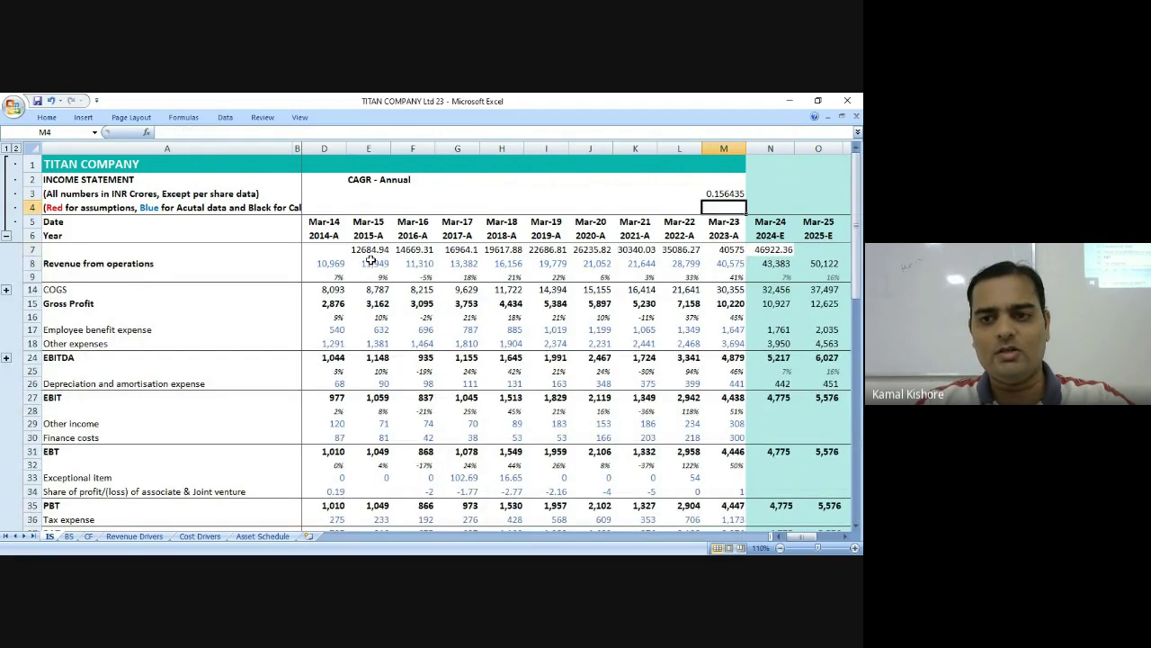
key("Up")
double_click(720, 193)
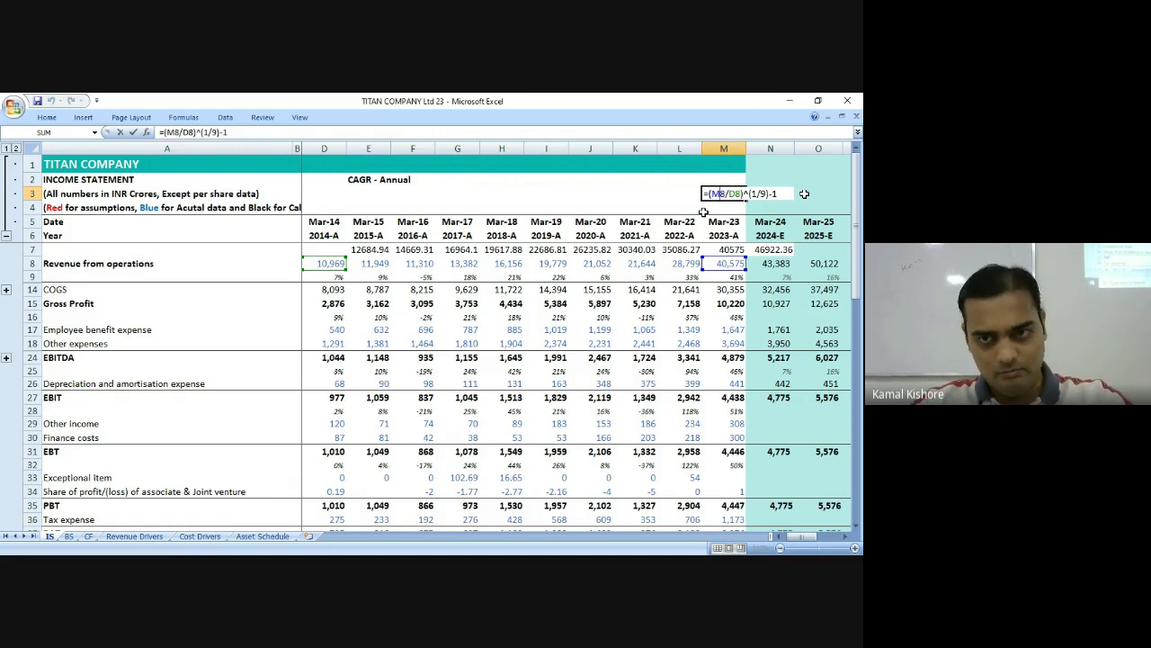
key("ctrl+Return")
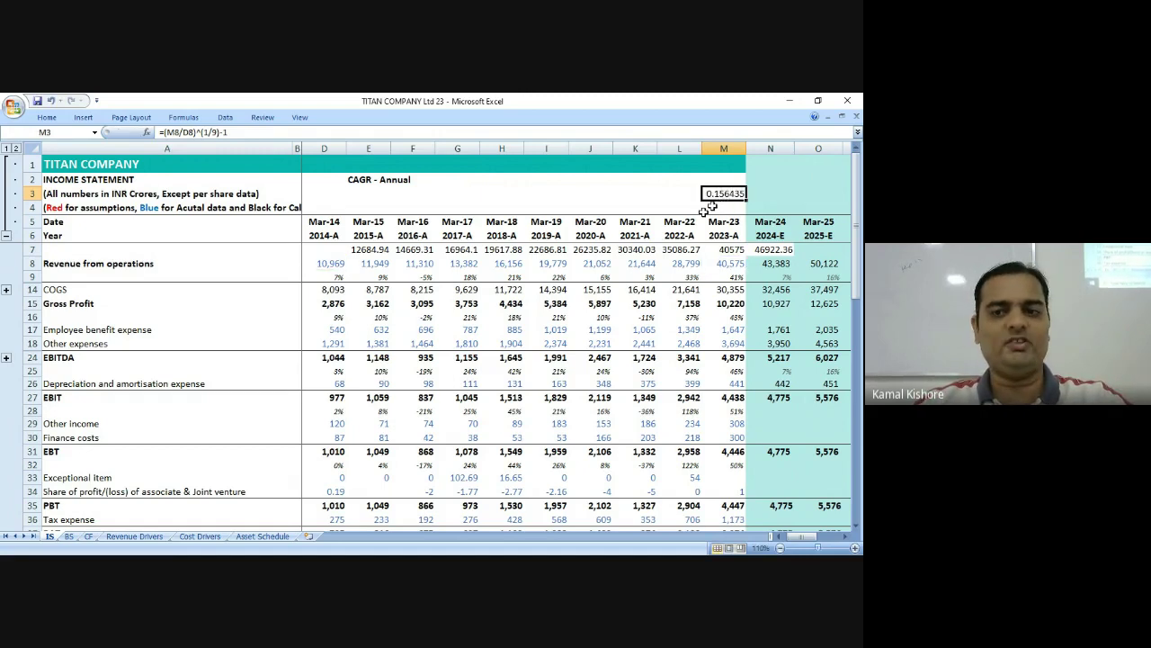
Compare the compounded Mar-24 revenue in N7 with the forecast revenues in row 8 and their growth rates in N9:R9.
left_click(770, 249)
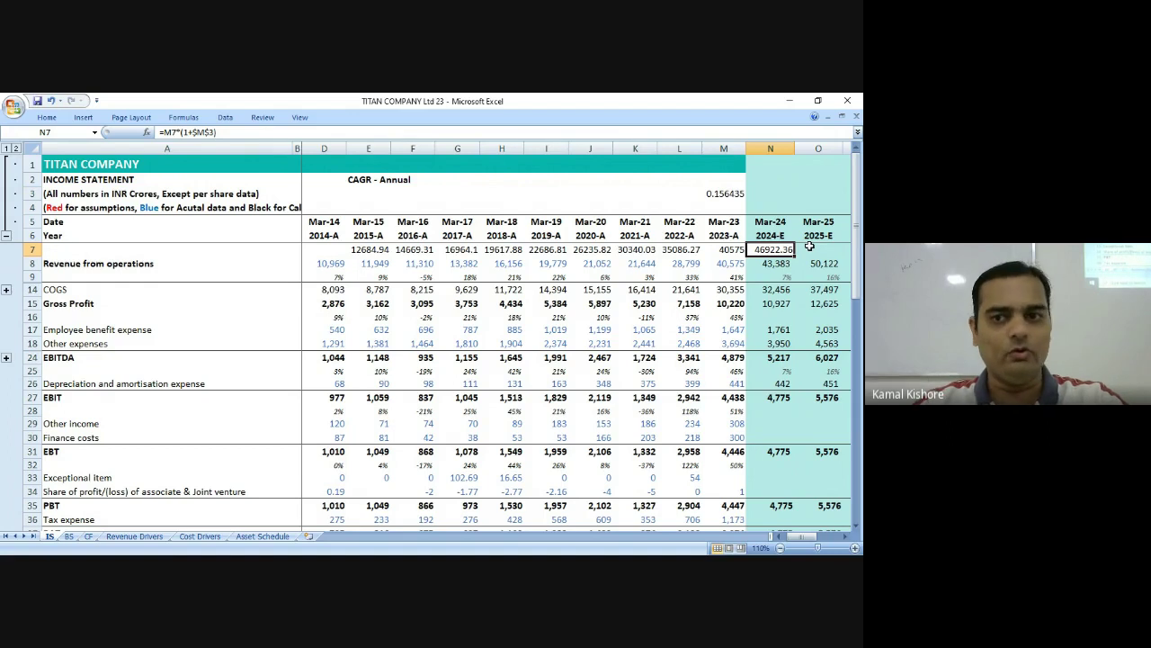
key("Down")
key("Right")
key("Right")
key("Right")
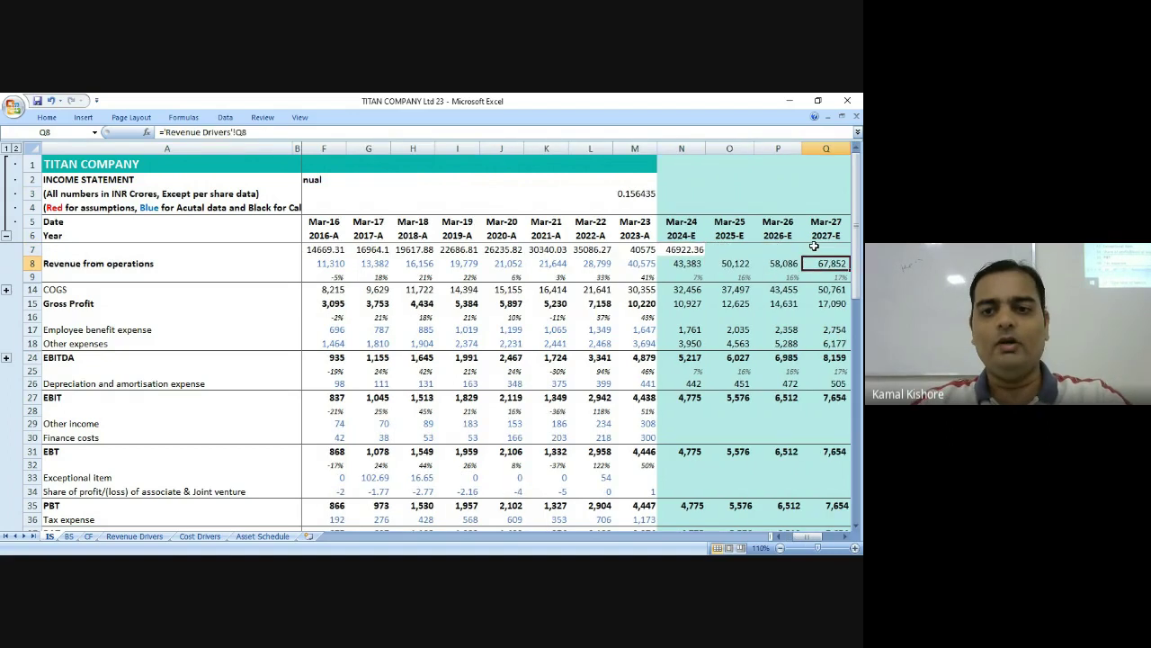
key("Left")
key("Left")
key("Left")
key("Down")
key("shift+Right")
key("shift+Right")
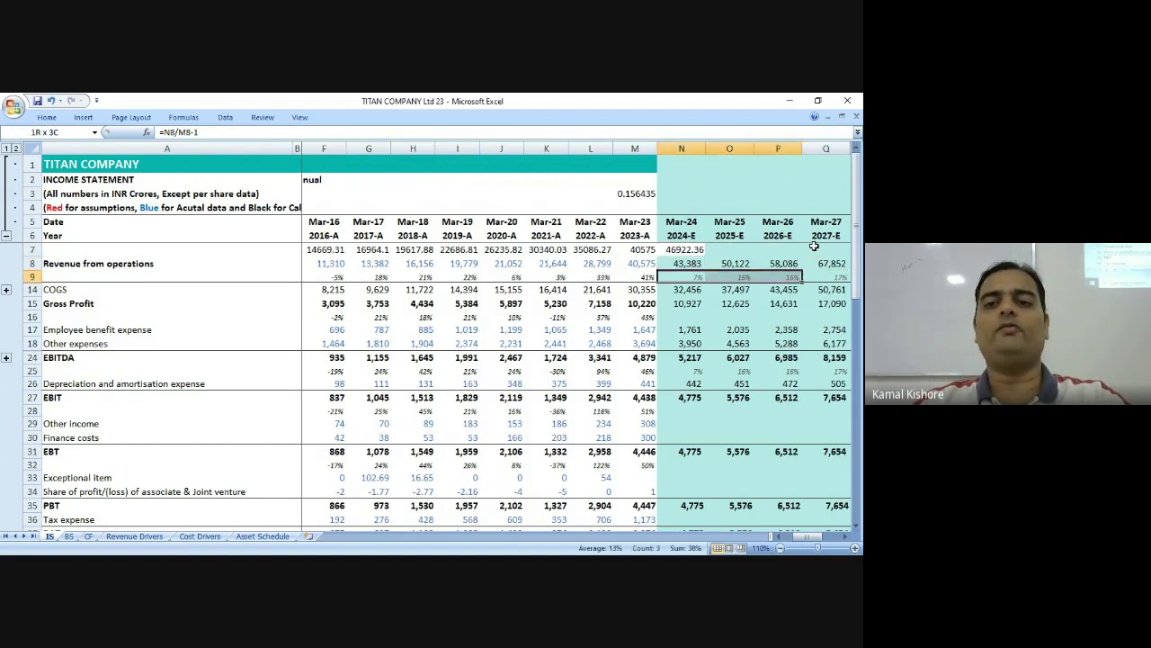
key("shift+Right")
key("shift+Right")
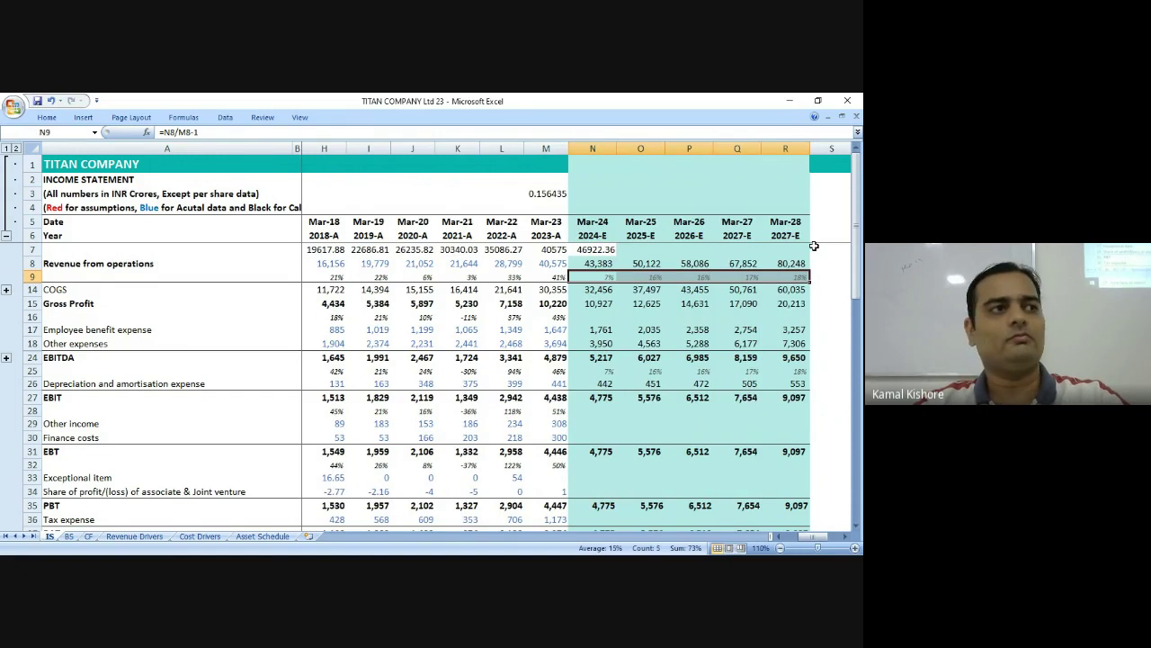
Clear the compounded revenue projection from E7:N7.
key("Up")
key("Up")
key("shift+Left")
key("shift+Left")
key("shift+Left")
key("shift+Left")
key("shift+Left")
key("shift+Left")
key("shift+Left")
key("shift+Left")
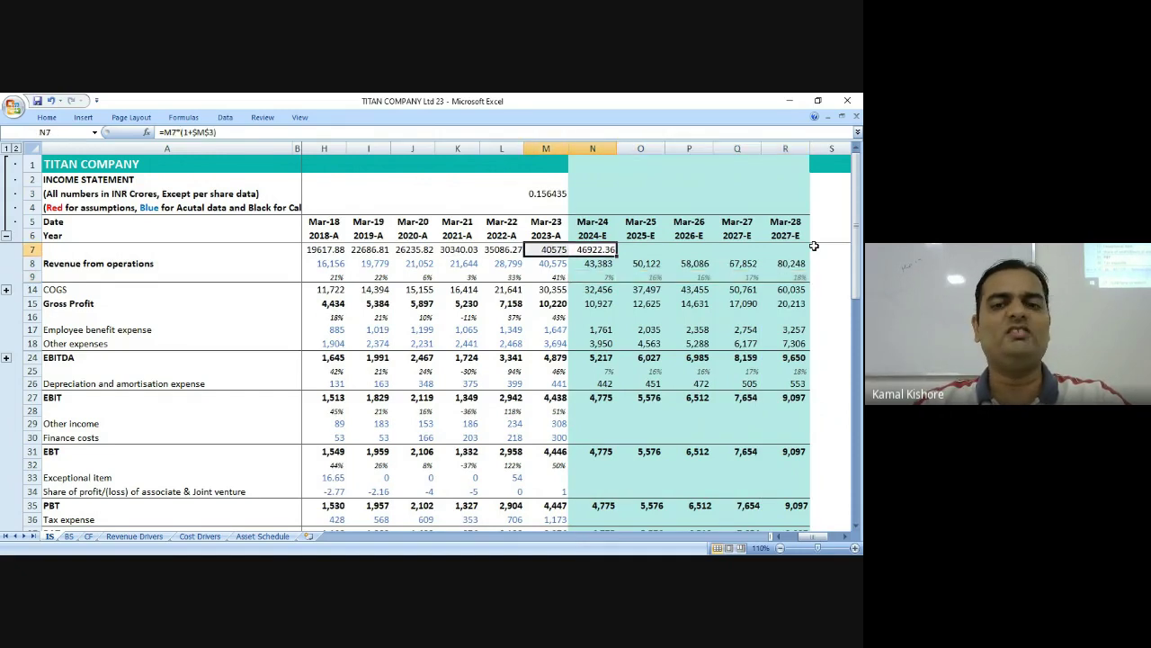
key("shift+Left")
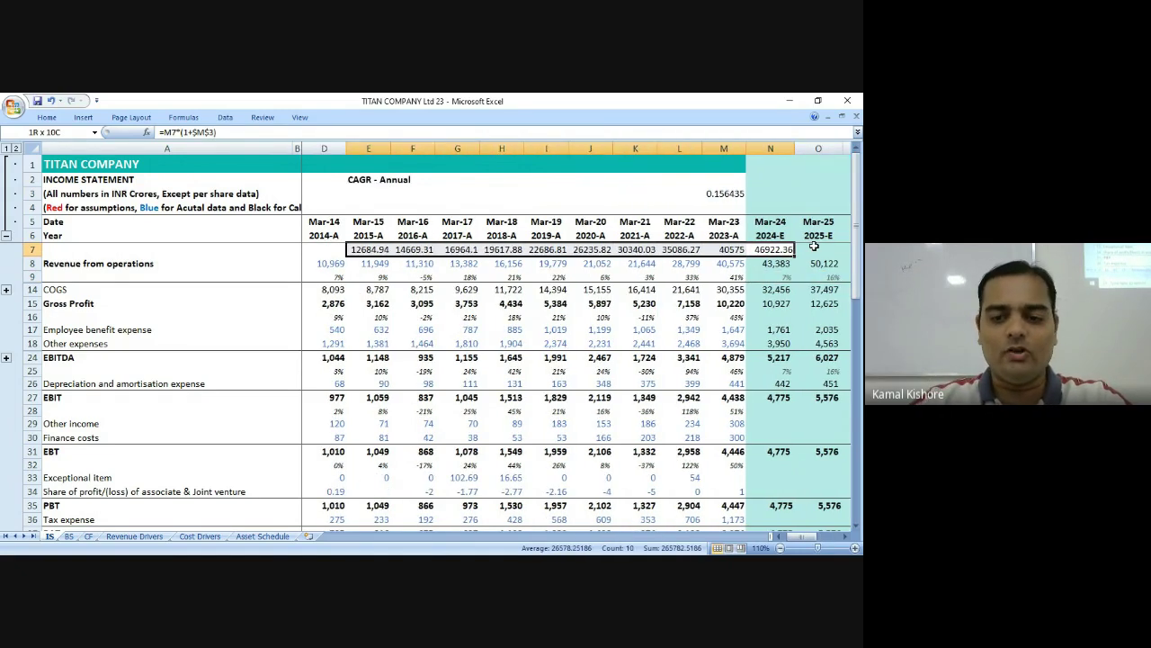
key("Delete")
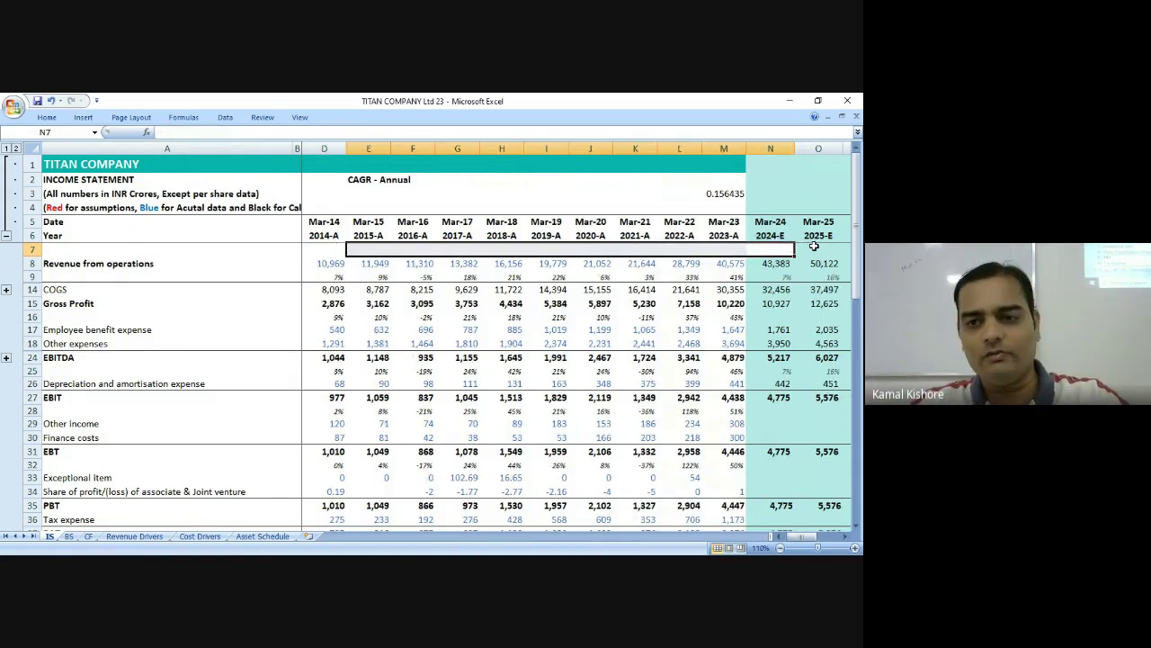
Copy the empty forecast cell O7 onto N7 to restore its column shading.
key("Right")
key("Right")
key("Right")
key("Left")
key("Left")
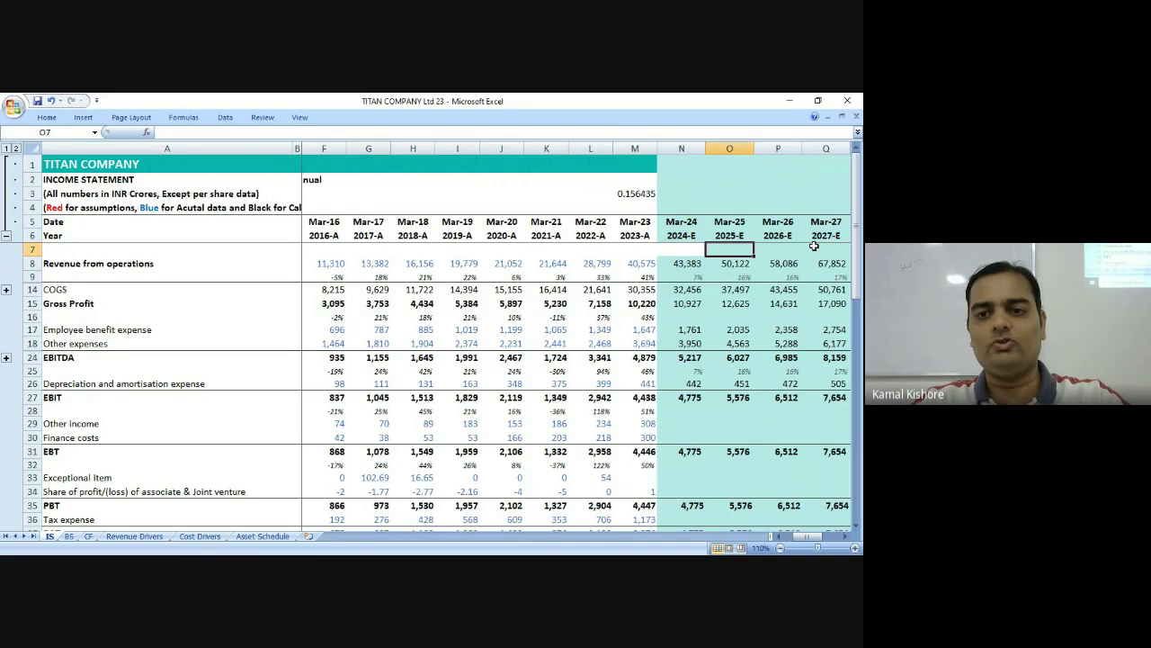
key("ctrl+c")
key("Left")
Delete the CAGR formula from M3.
key("Left")
key("Up")
key("Up")
key("Up")
key("Up")
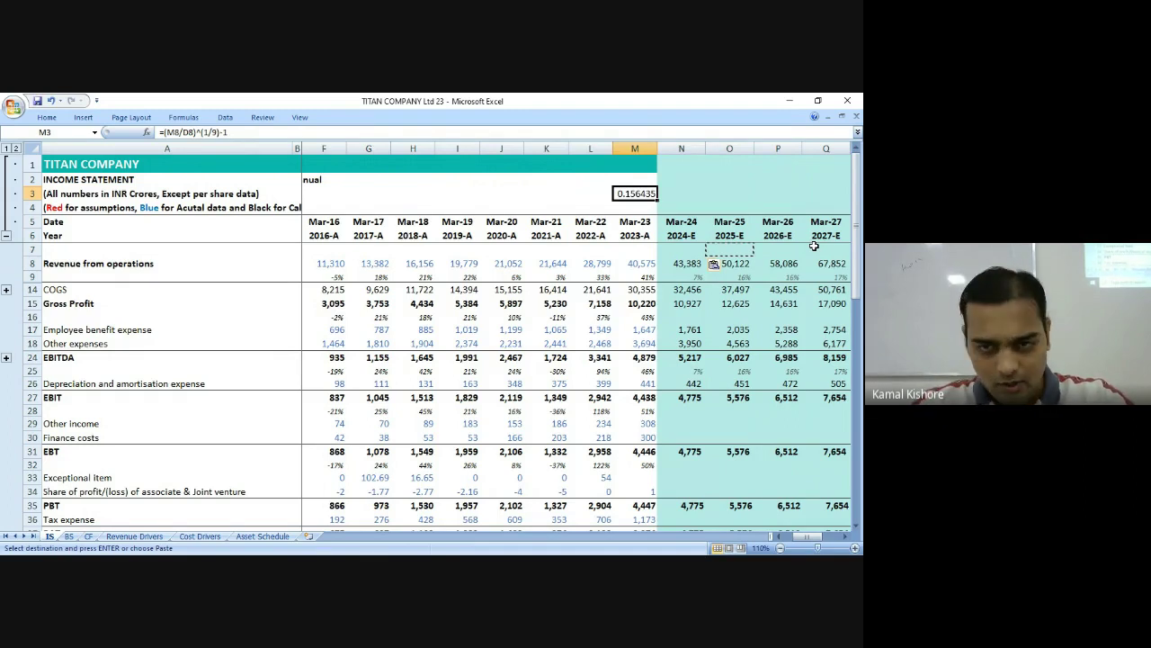
key("Delete")
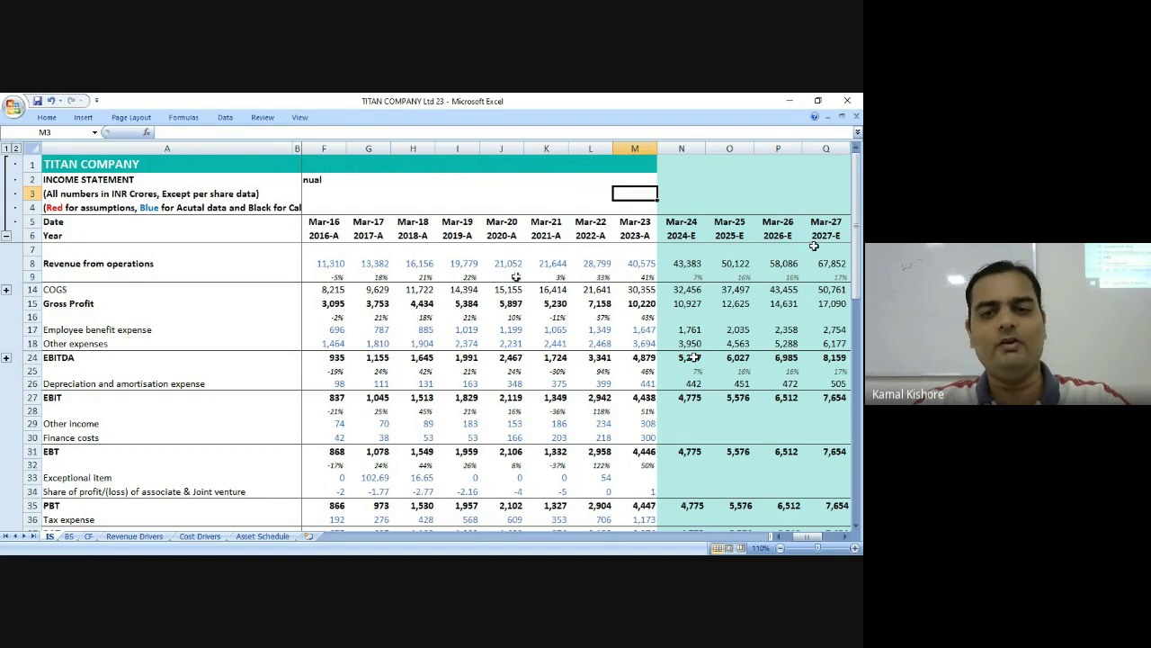
Look over the Mar-24 forecast rows of the income statement from EBIT down to PAT.
scroll(684, 357, "down", 4)
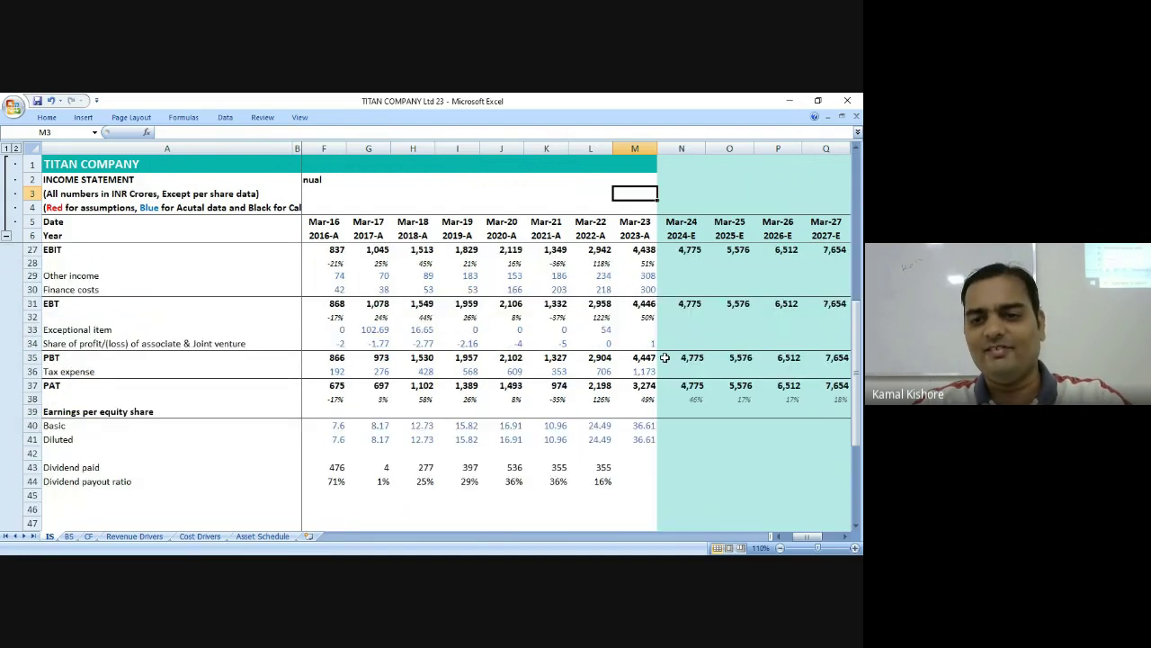
left_click(683, 344)
scroll(692, 346, "up", 4)
key("Page_Up")
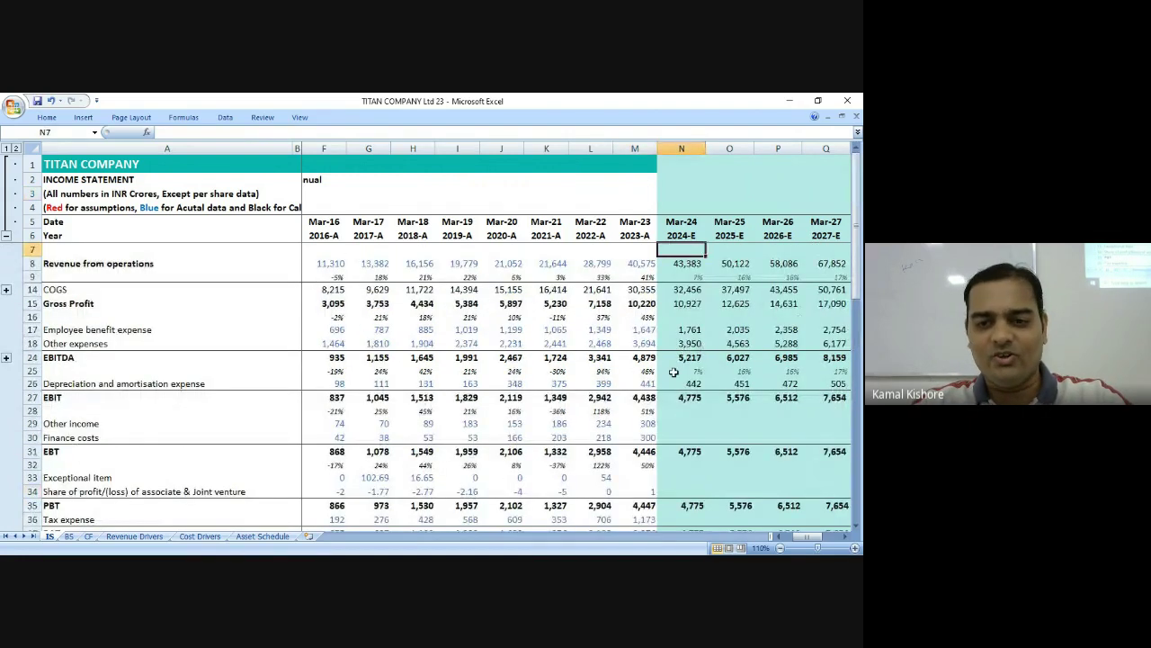
left_click(693, 410)
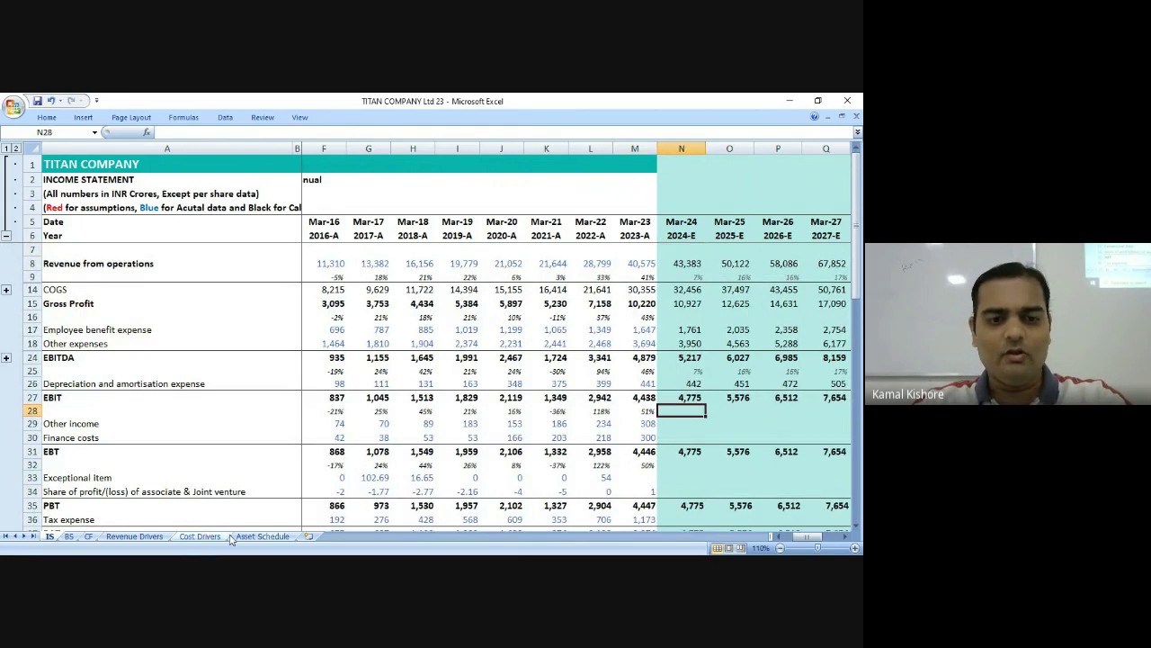
Examine the Mar-23 gold on loan and its interest on the Asset Schedule sheet, and trace the loan to the balance sheet's current liabilities.
left_click(261, 537)
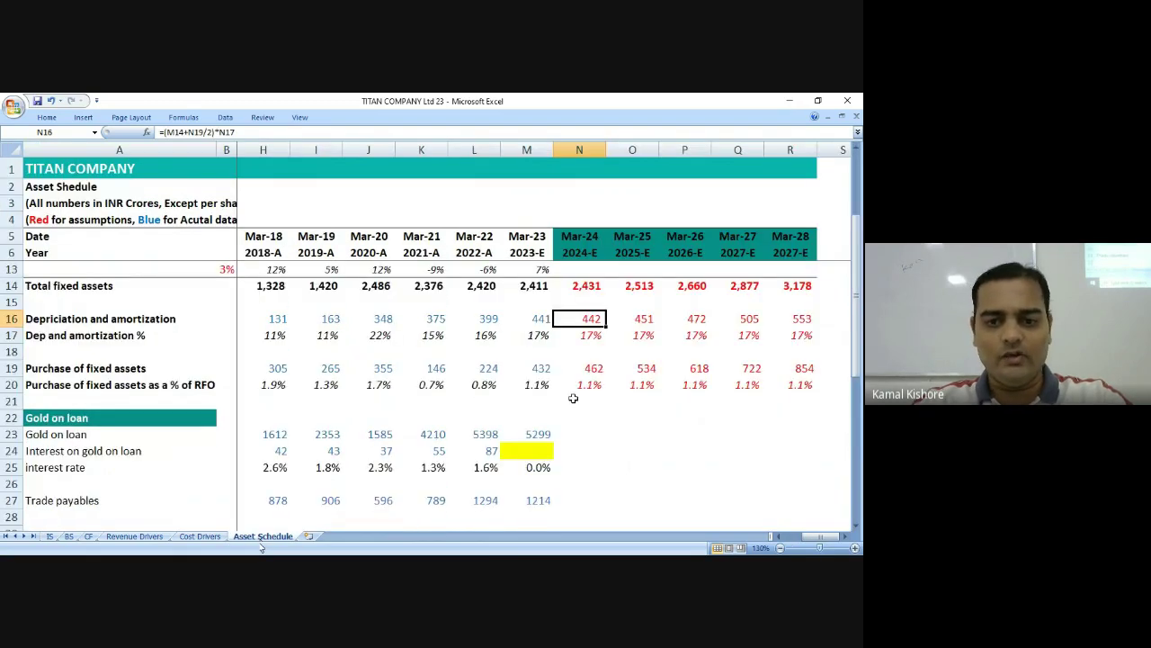
left_click(529, 450)
scroll(596, 434, "down", 1)
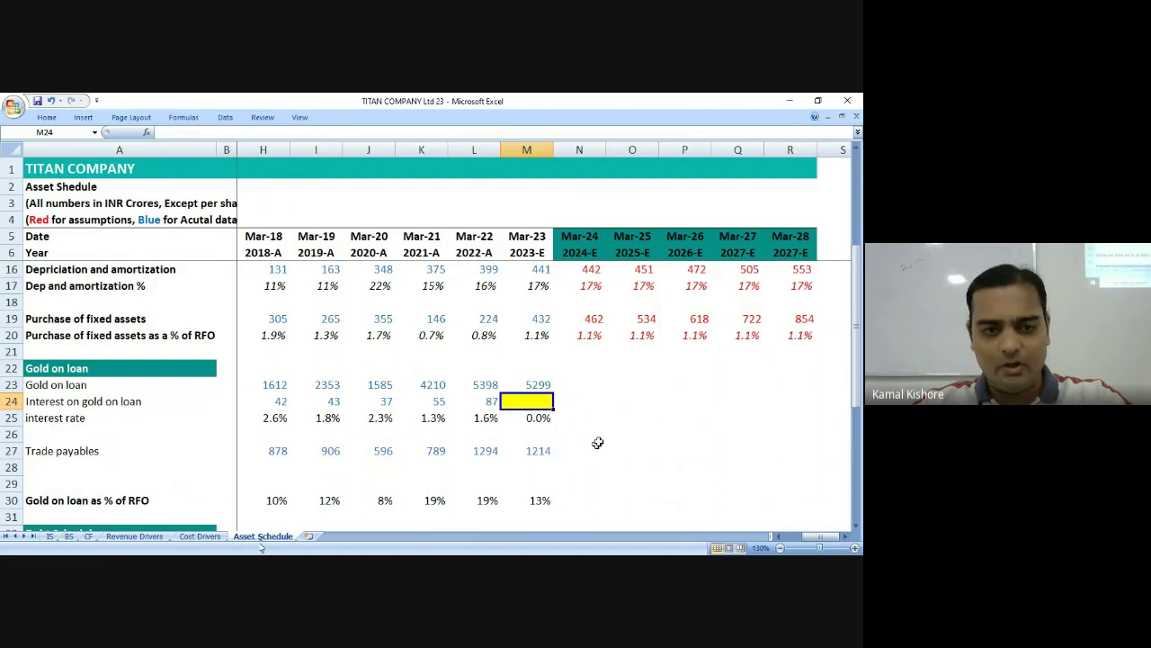
key("Up")
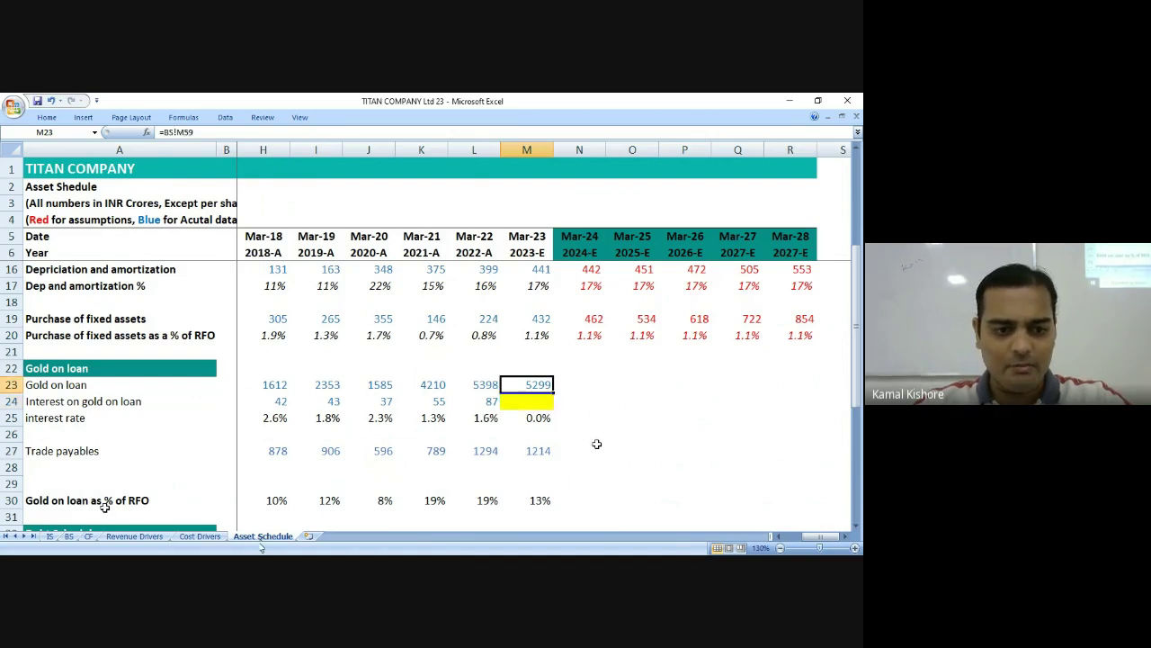
left_click(69, 536)
scroll(194, 475, "down", 7)
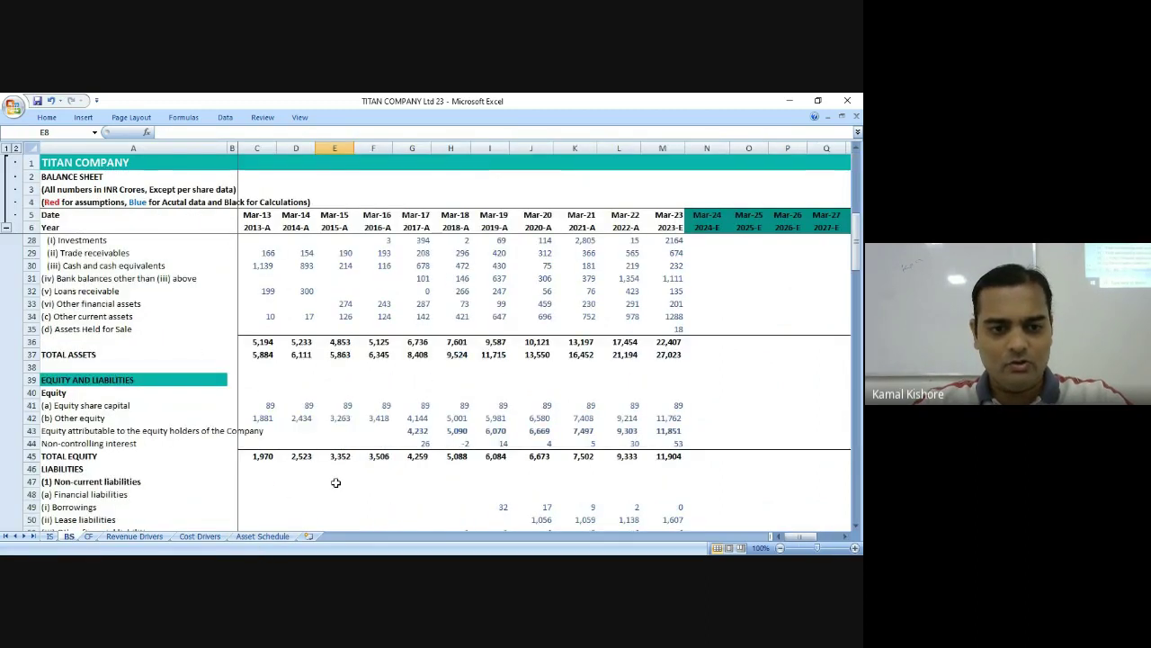
scroll(194, 474, "down", 7)
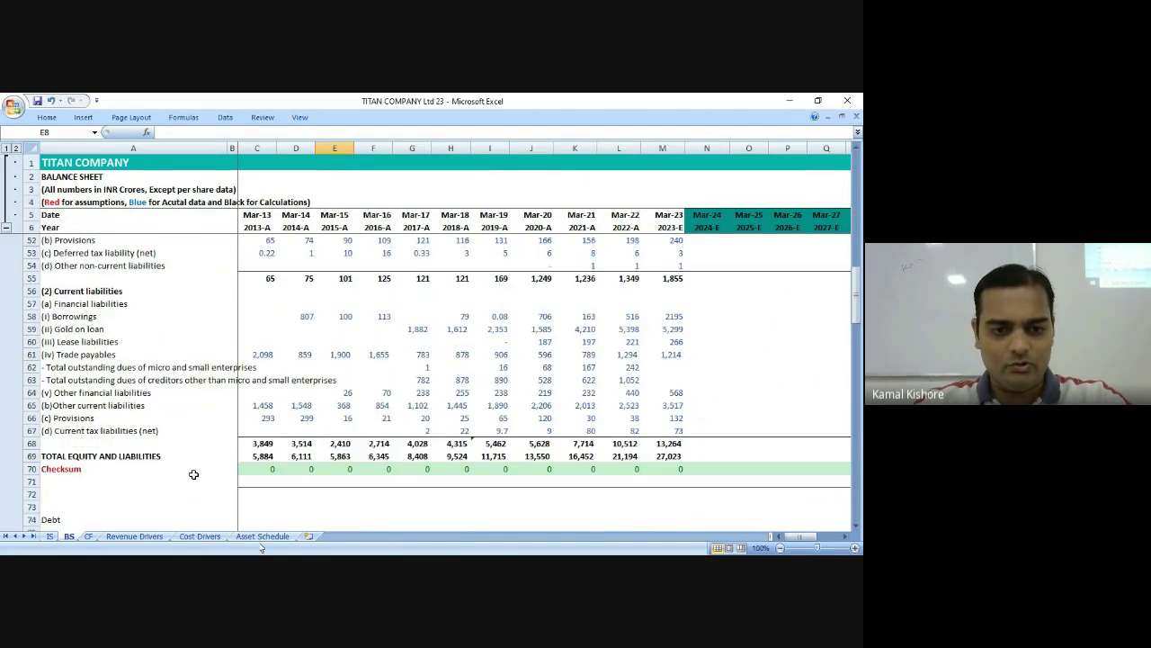
Examine the gold on loan and lease liabilities rows in the Asset Schedule's Debt Schedule section.
left_click(262, 537)
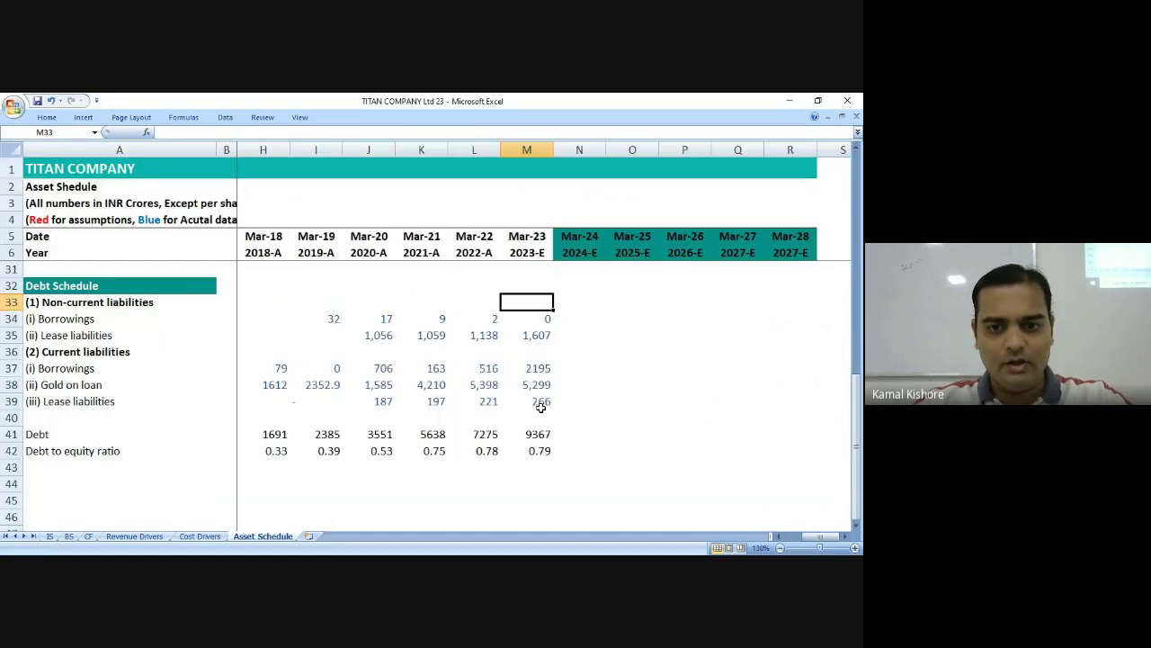
left_click(485, 381)
key("shift+space")
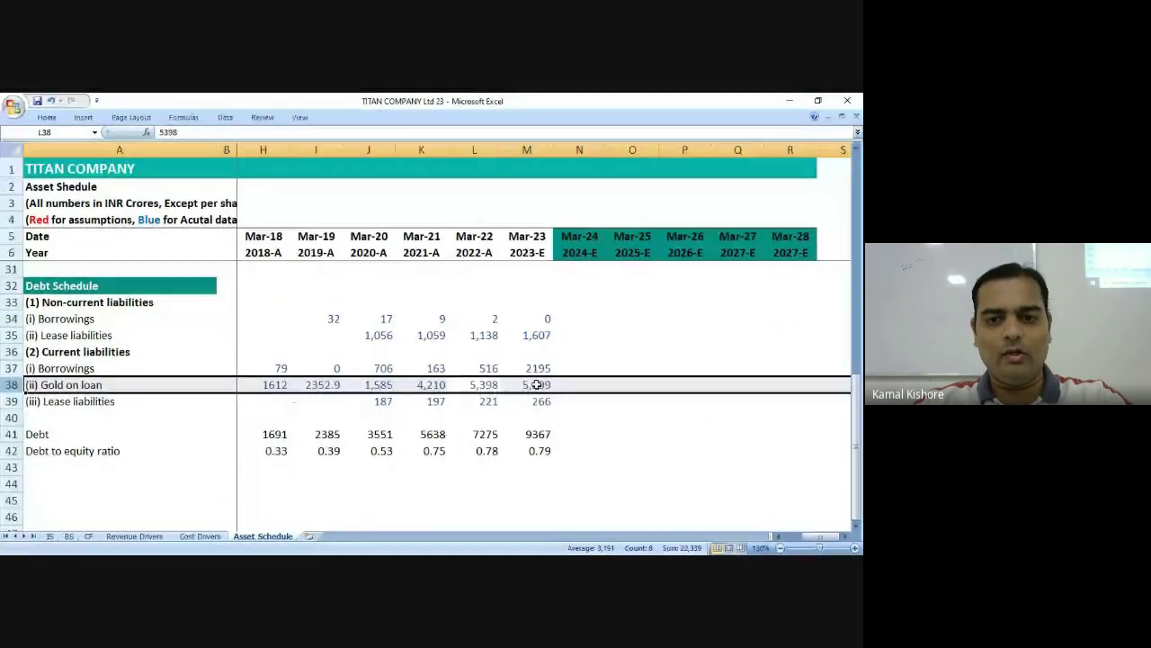
left_click(537, 335)
left_click(474, 385)
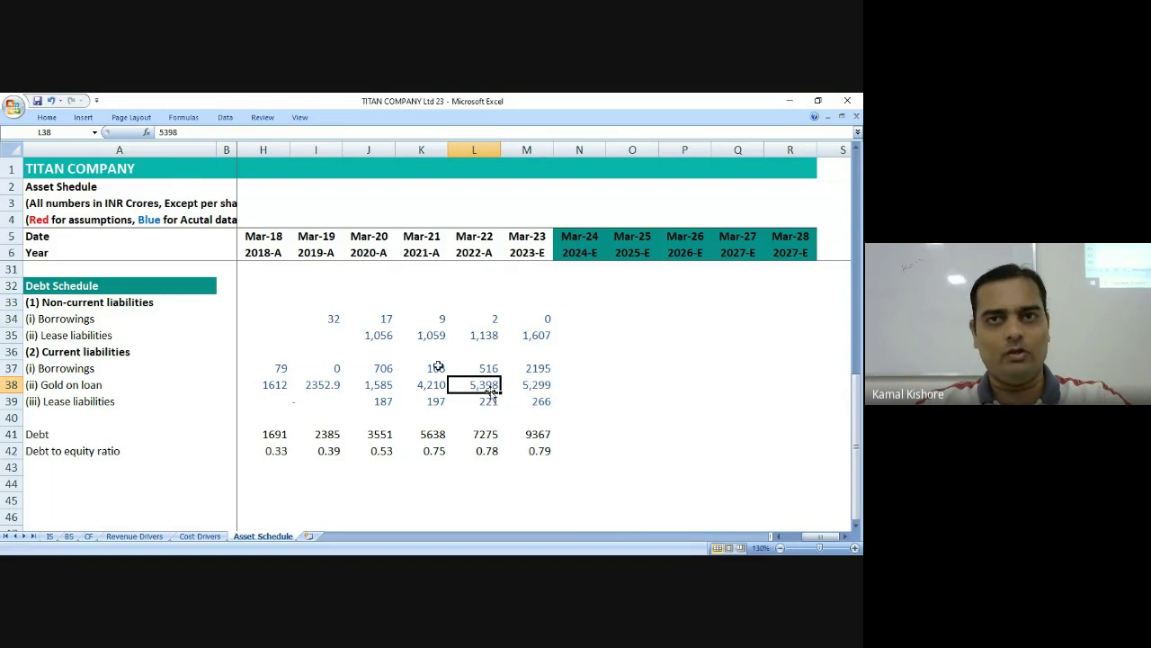
Review the gold loan interest rates in row 25 from Mar-20 to Mar-23 on the Asset Schedule.
scroll(490, 391, "up", 6)
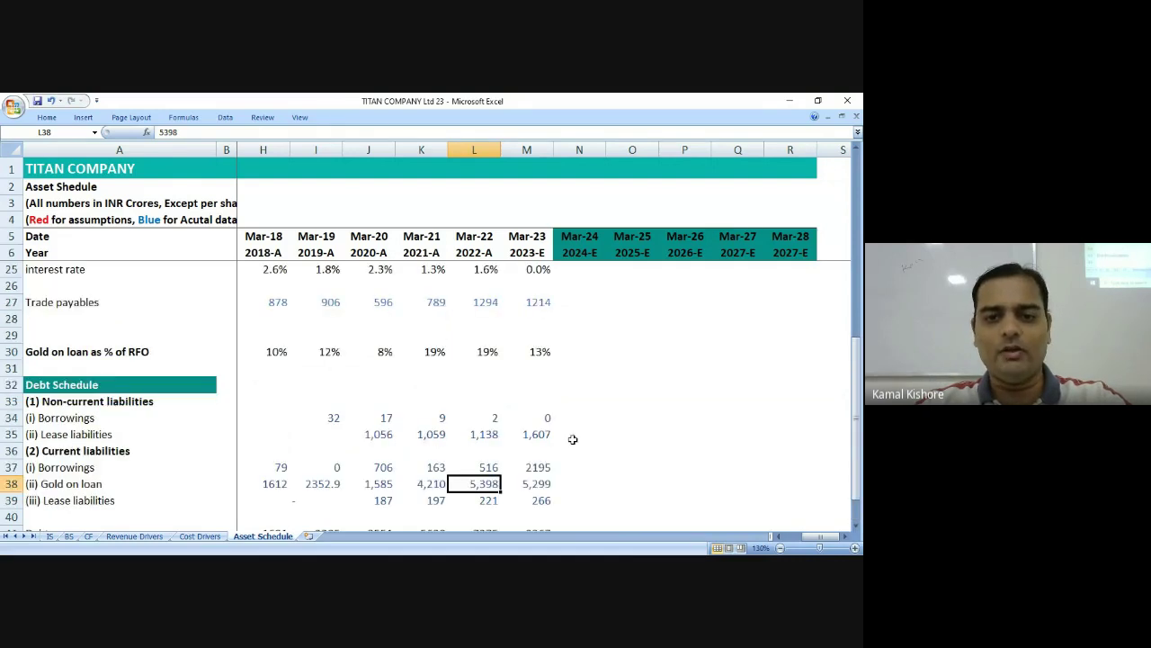
left_click(423, 467)
left_click(508, 468)
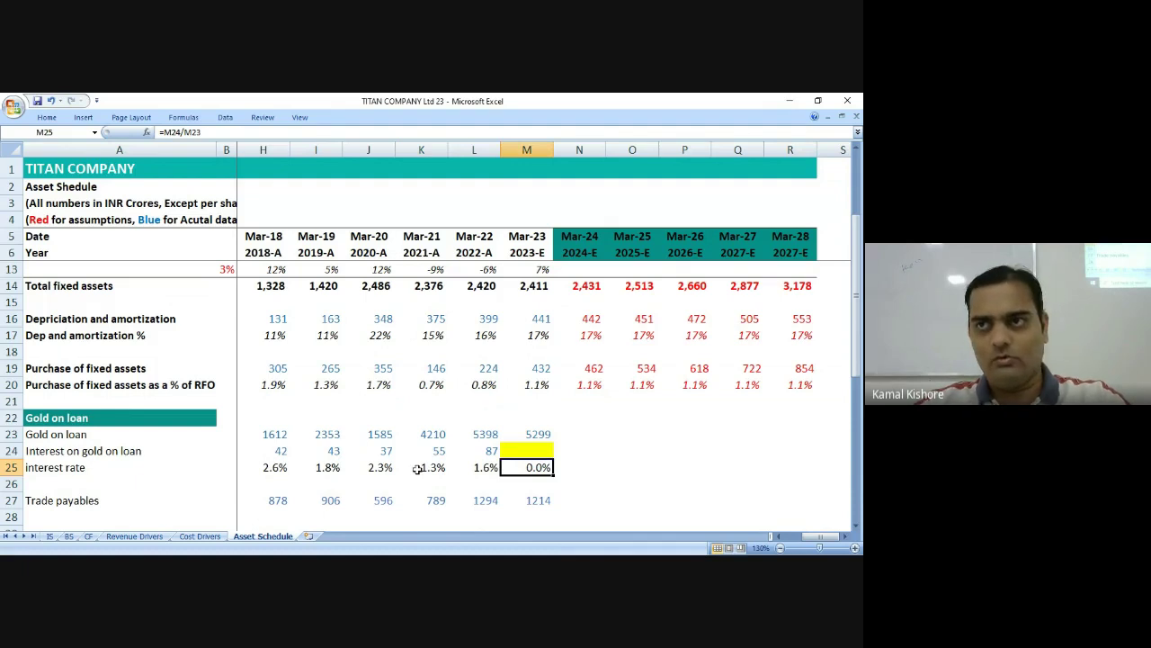
left_click(477, 473)
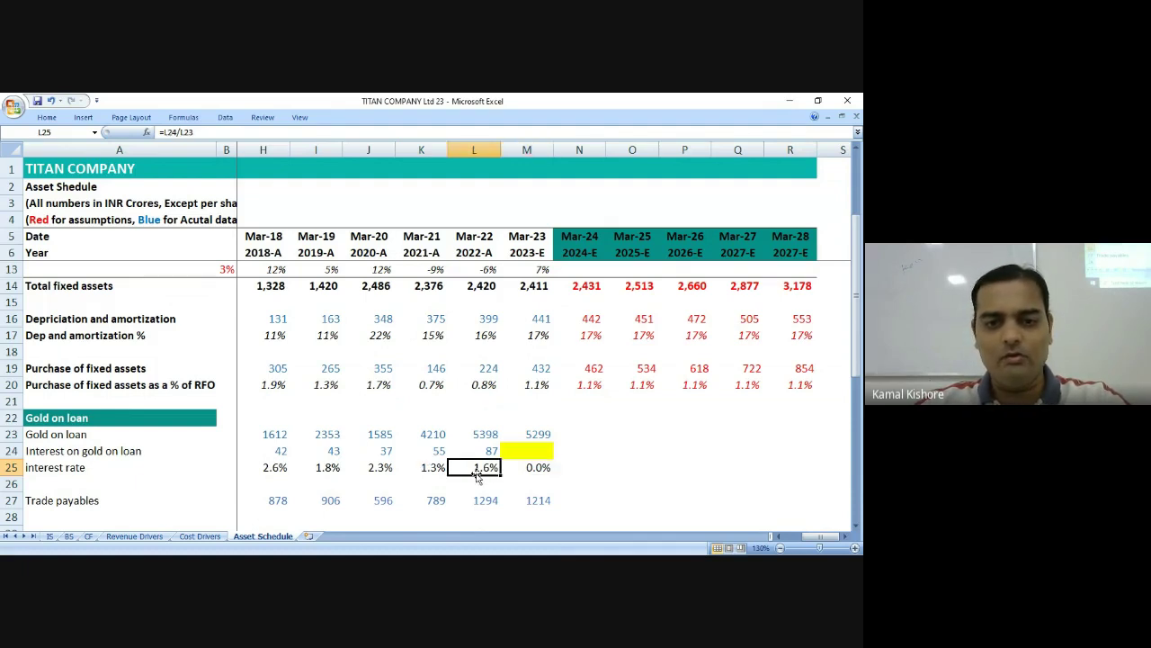
key("Left")
left_click(476, 469)
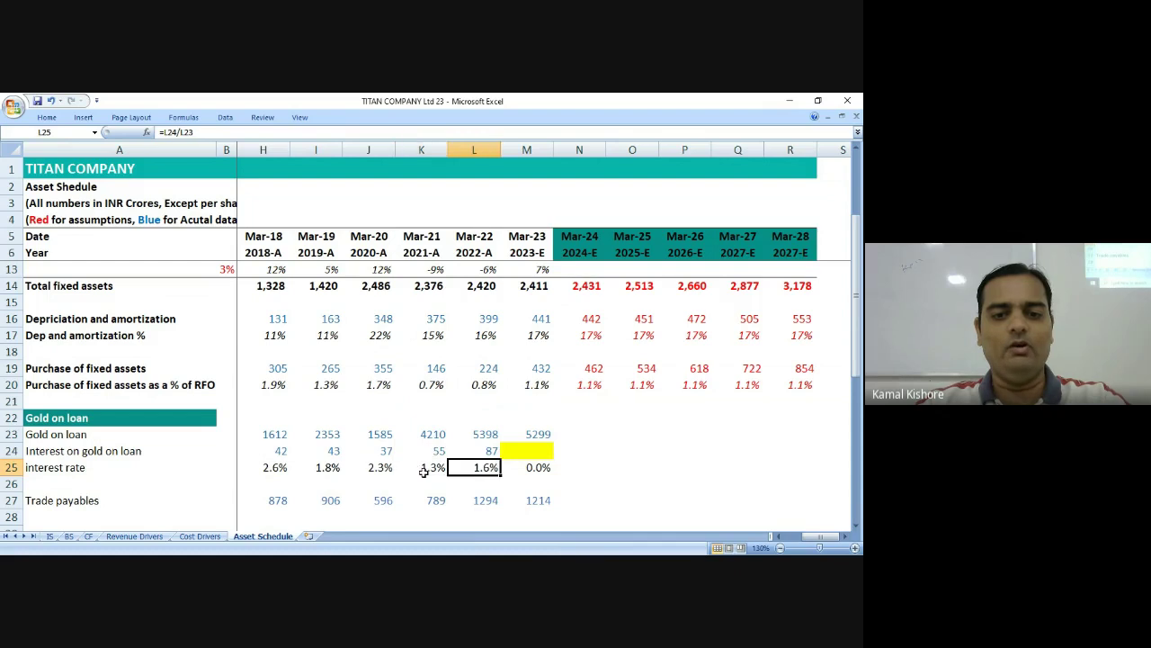
left_click(384, 469)
left_click(471, 470)
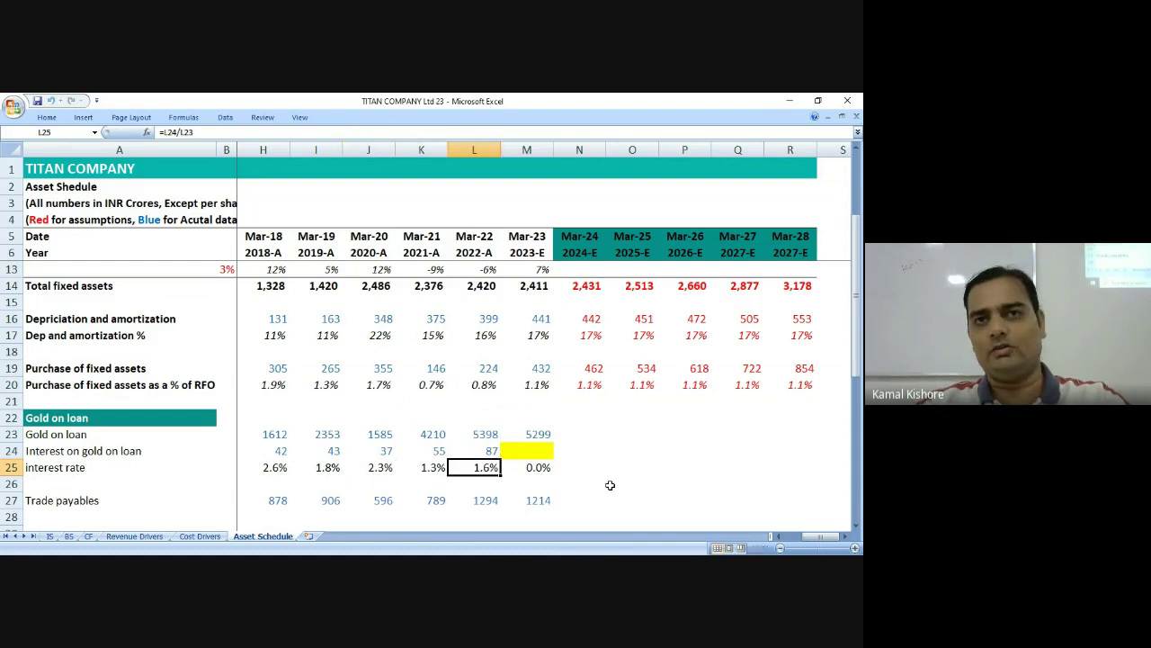
Examine the interest on gold on loan in row 24, including the highlighted Mar-23 cell, and the Debt Schedule below it.
left_click(464, 453)
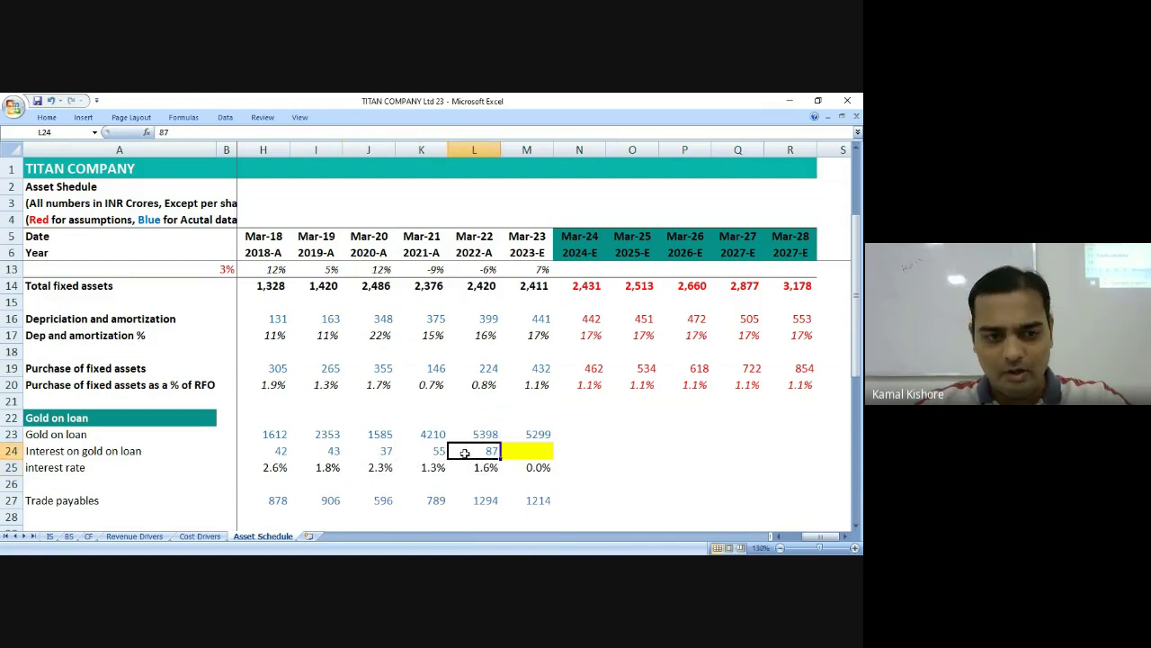
key("shift+space")
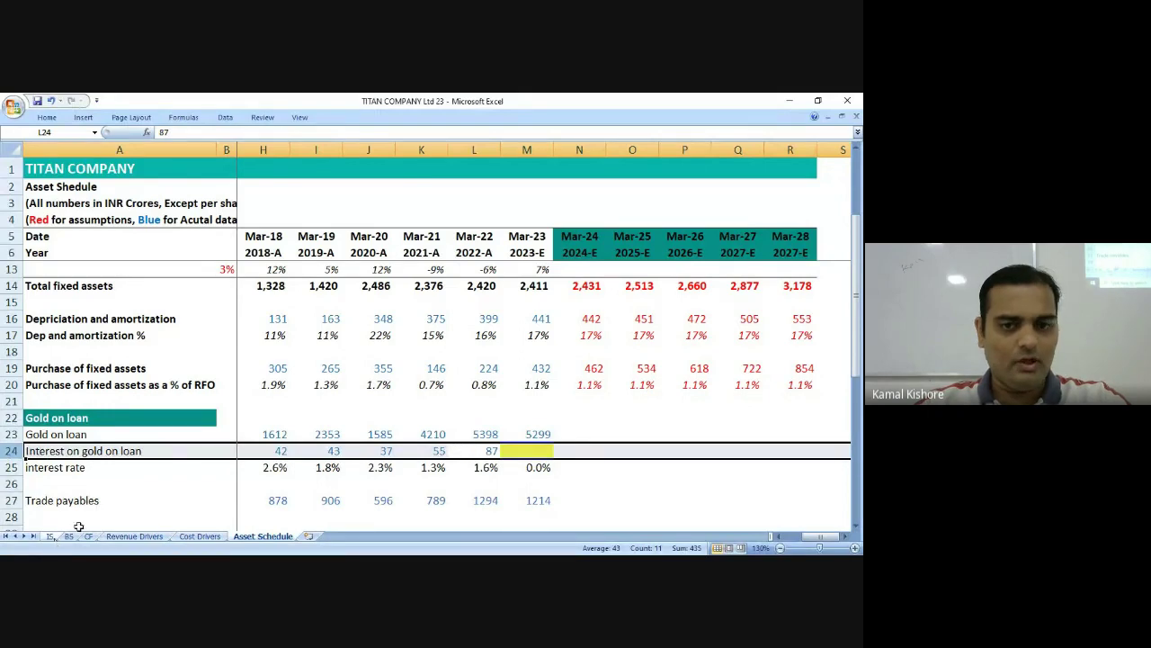
left_click(529, 451)
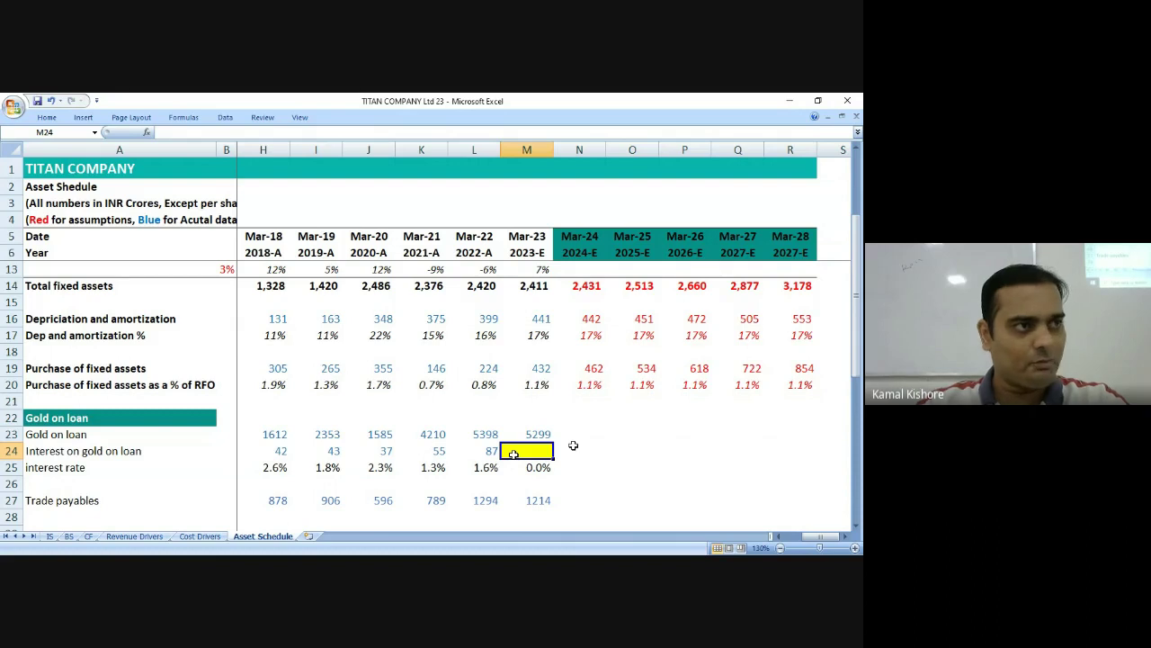
scroll(573, 445, "down", 3)
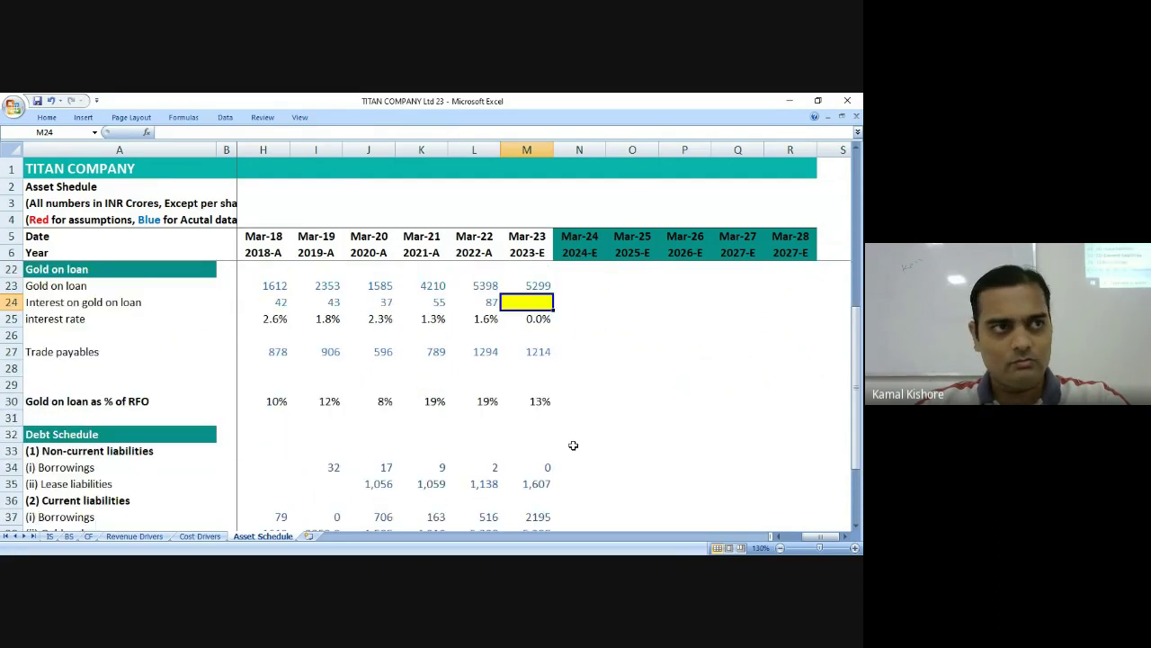
scroll(573, 445, "down", 3)
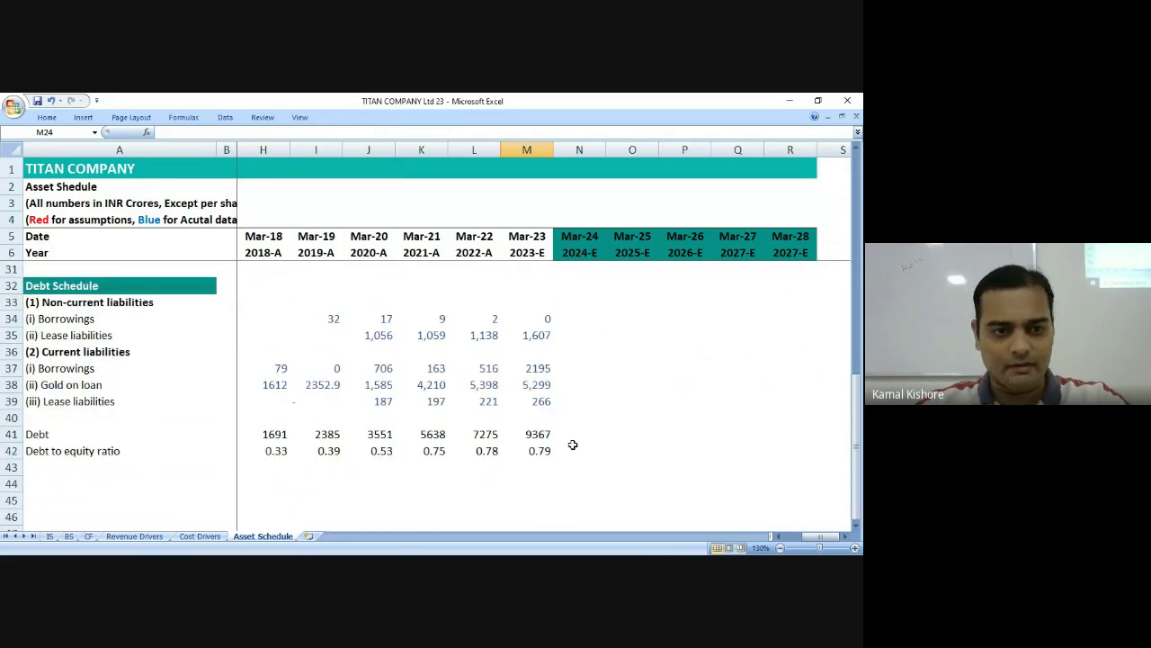
Examine the Debt Schedule's Mar-23 borrowings and the sum formulas behind the Mar-22 and Mar-23 debt figures in row 41.
scroll(575, 405, "up", 1)
left_click(545, 368)
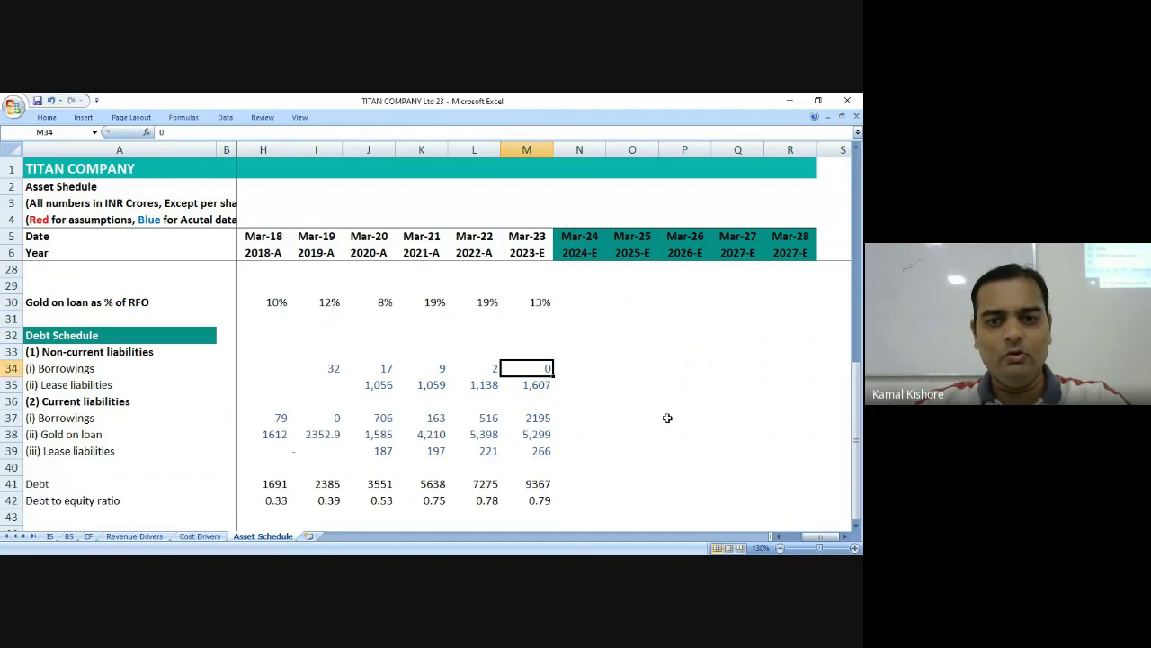
scroll(667, 417, "up", 4)
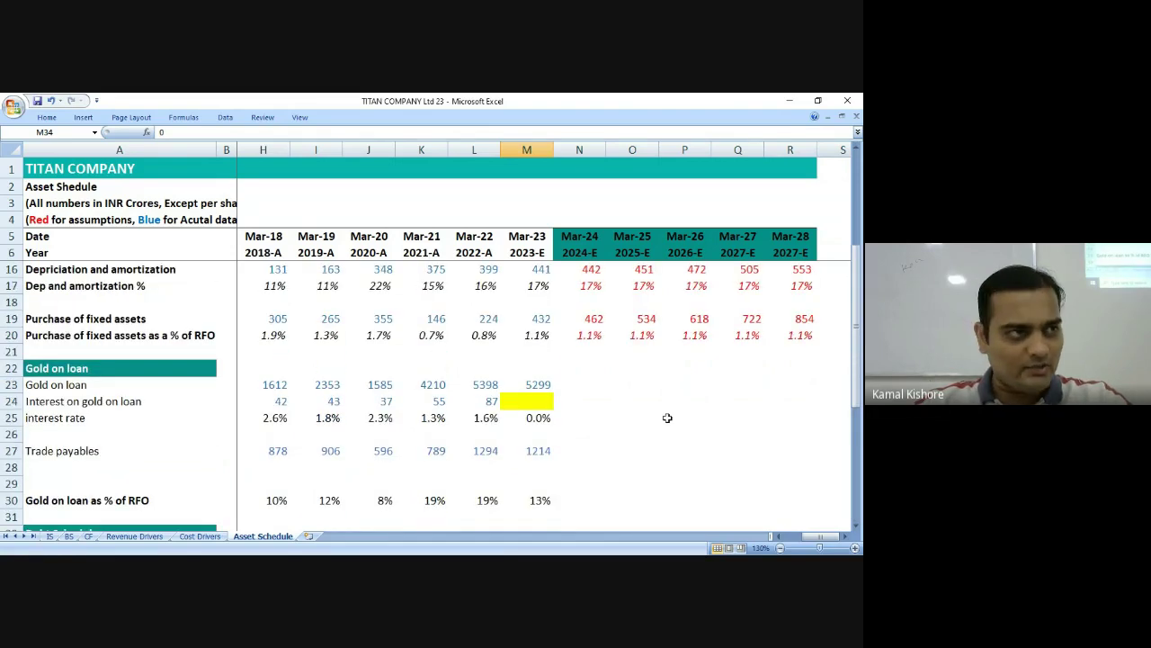
scroll(667, 417, "down", 5)
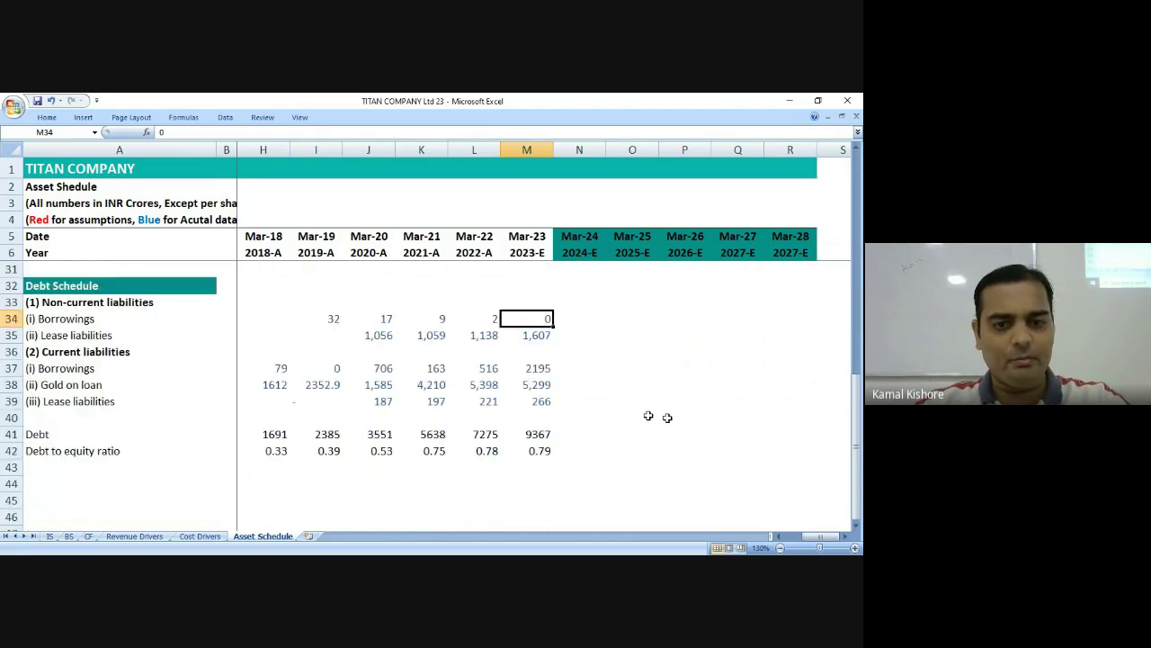
left_click(535, 433)
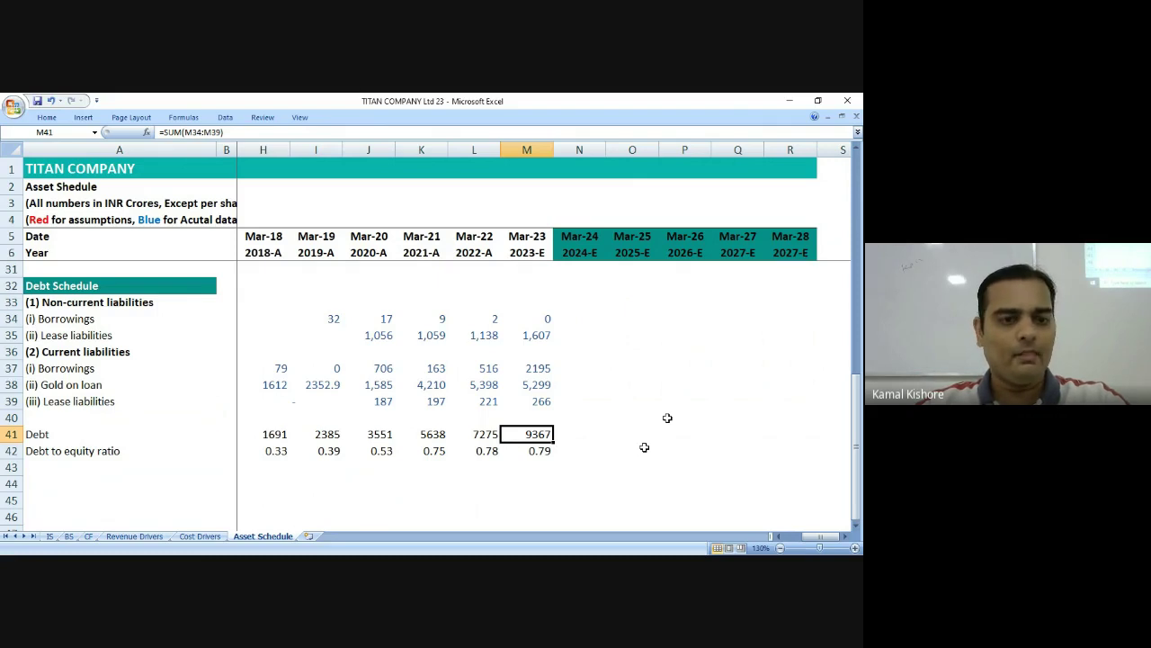
key("F2")
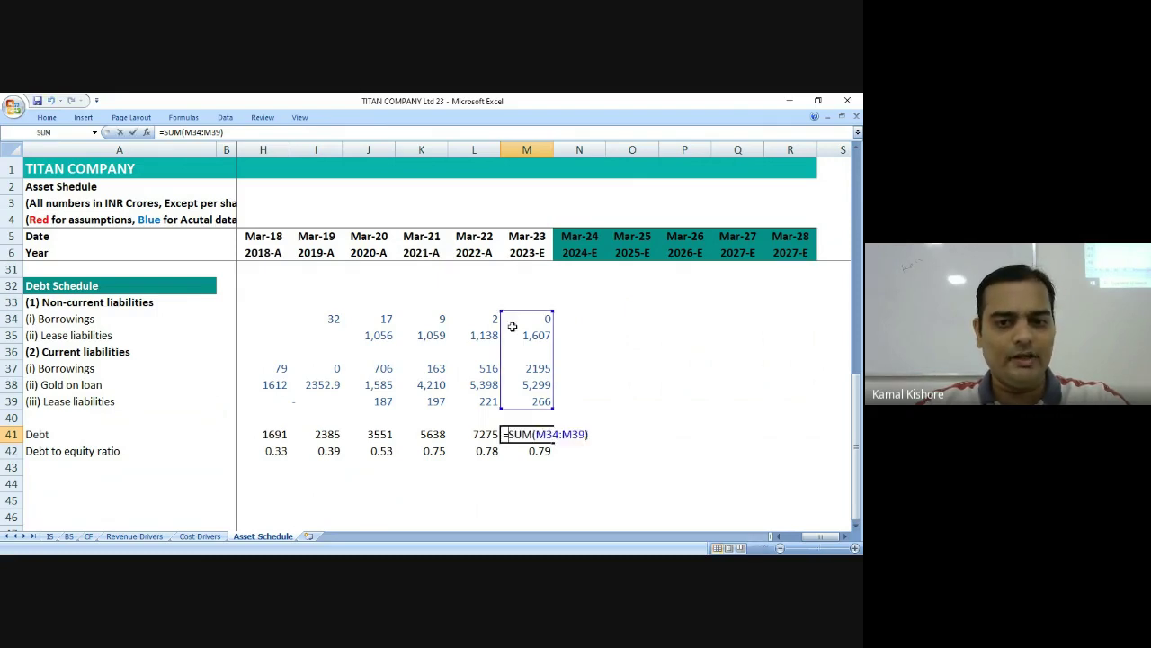
key("Escape")
left_click(479, 437)
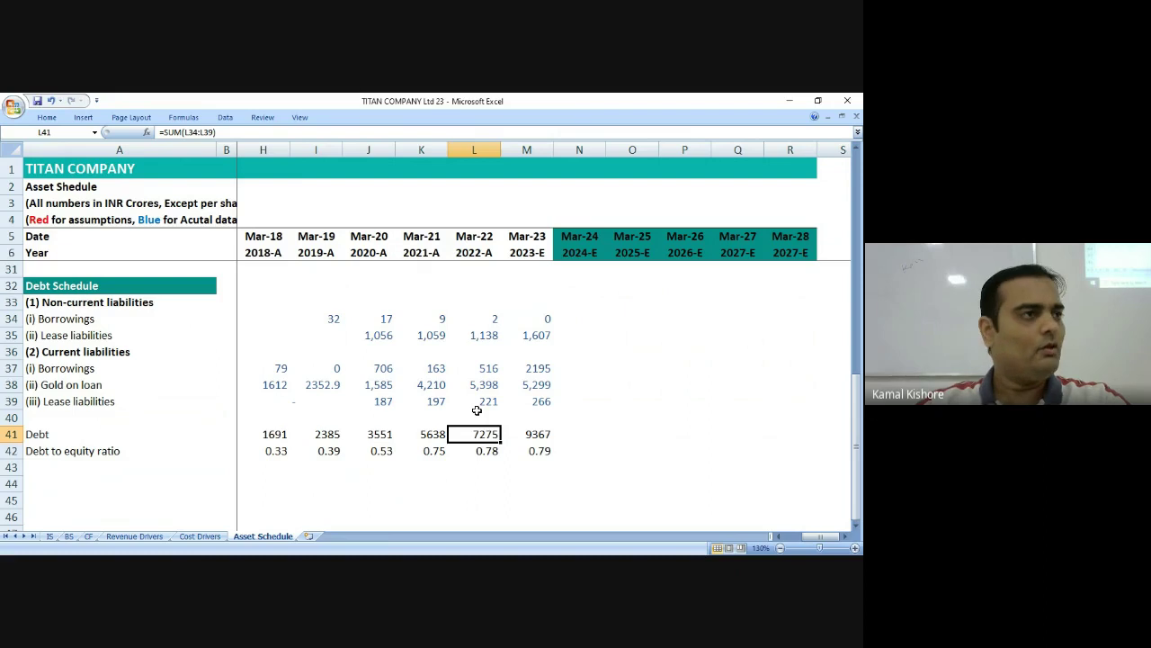
Rename the Debt row label in A41 as "Total Debt" and make it bold.
double_click(81, 437)
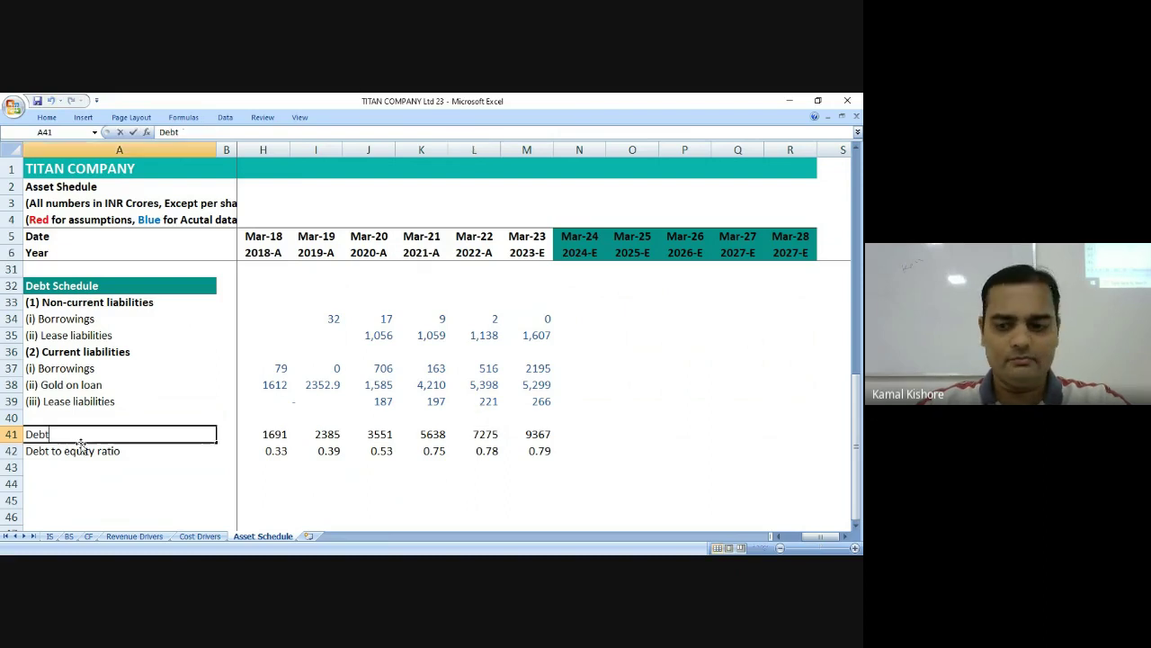
key("Home")
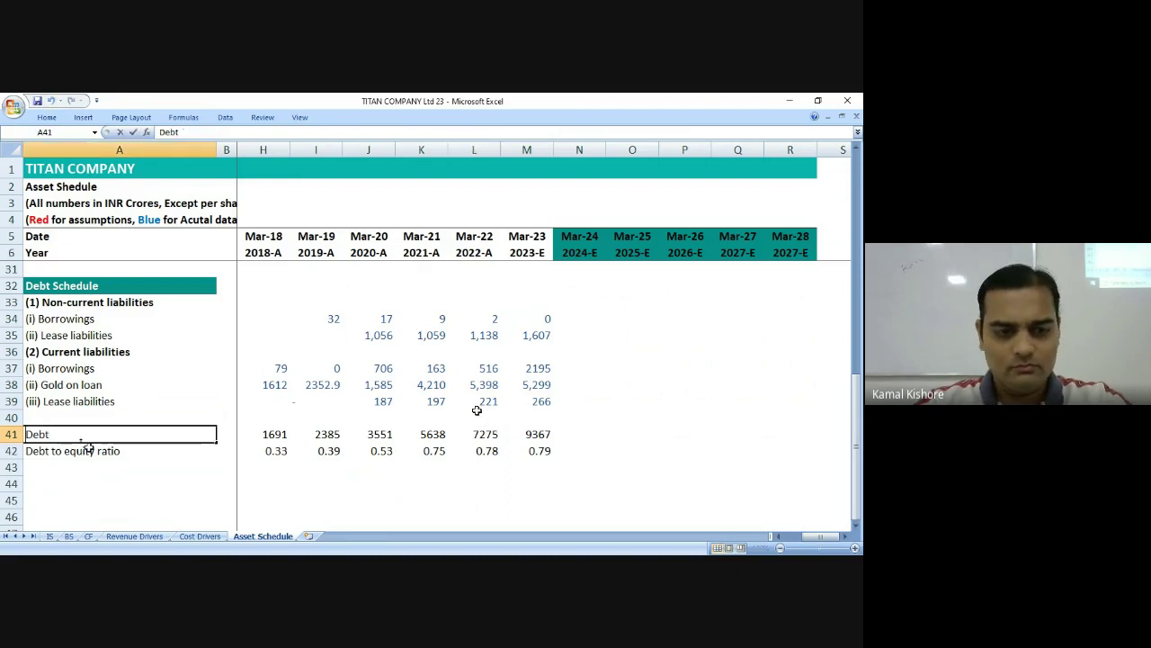
type("Total")
key("ctrl+Return")
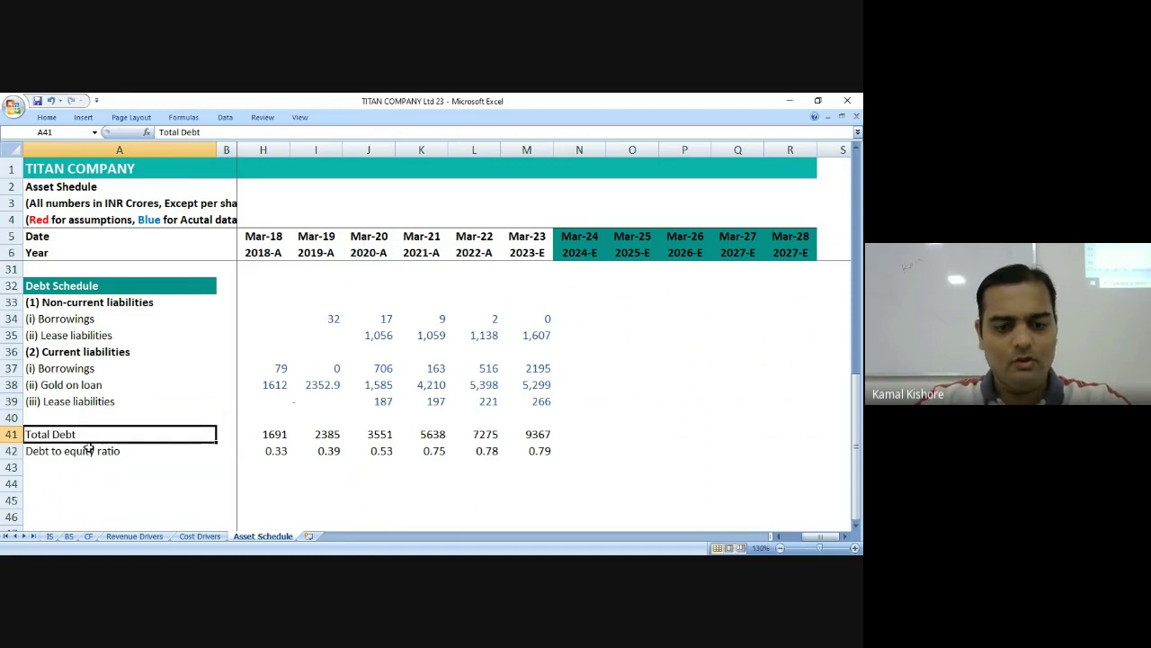
key("ctrl+b")
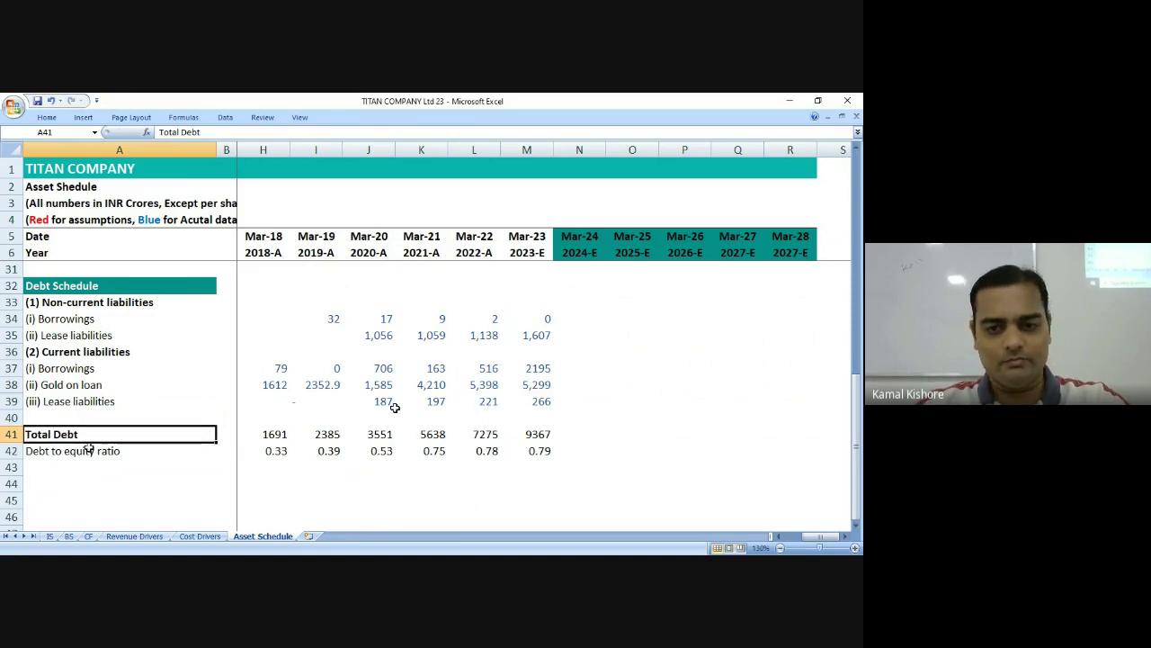
Examine the Mar-23 total debt and debt-to-equity formulas, and compare the ratios in row 42 across the historical years up to Mar-23.
left_click(529, 444)
left_click(540, 435)
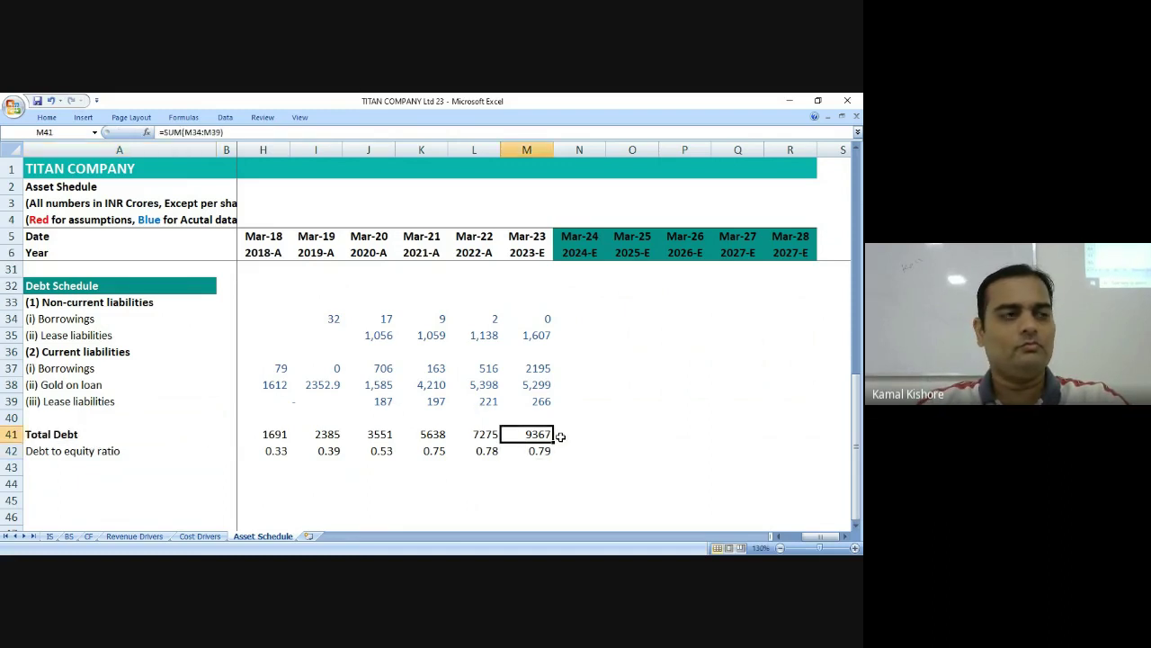
key("Down")
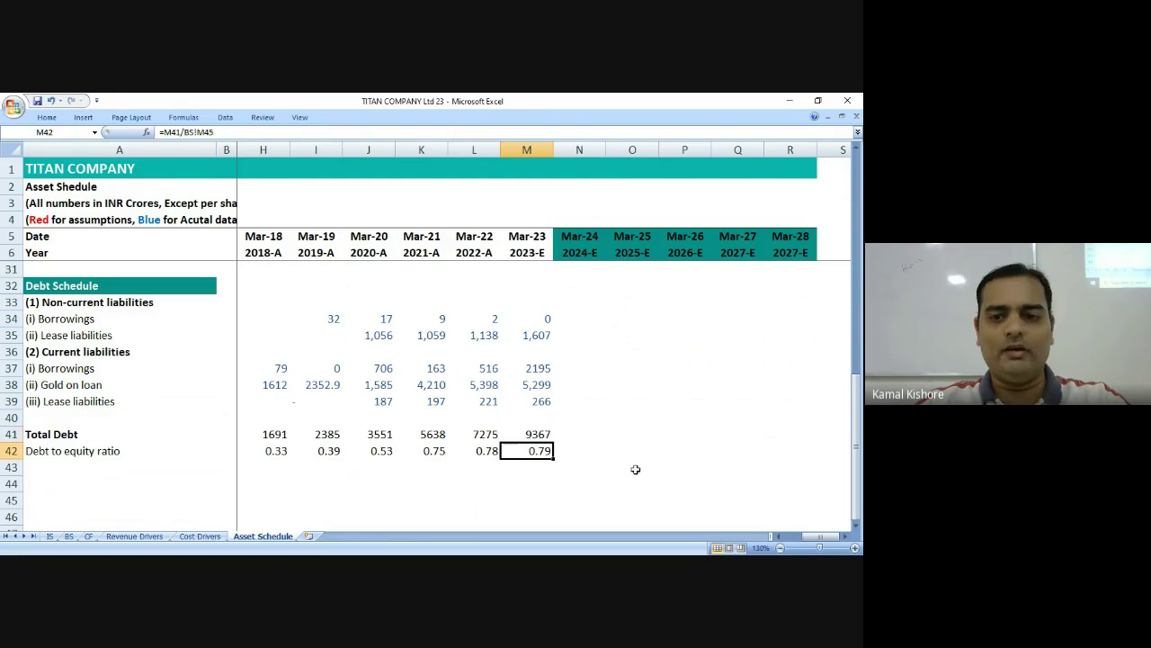
left_click(579, 435)
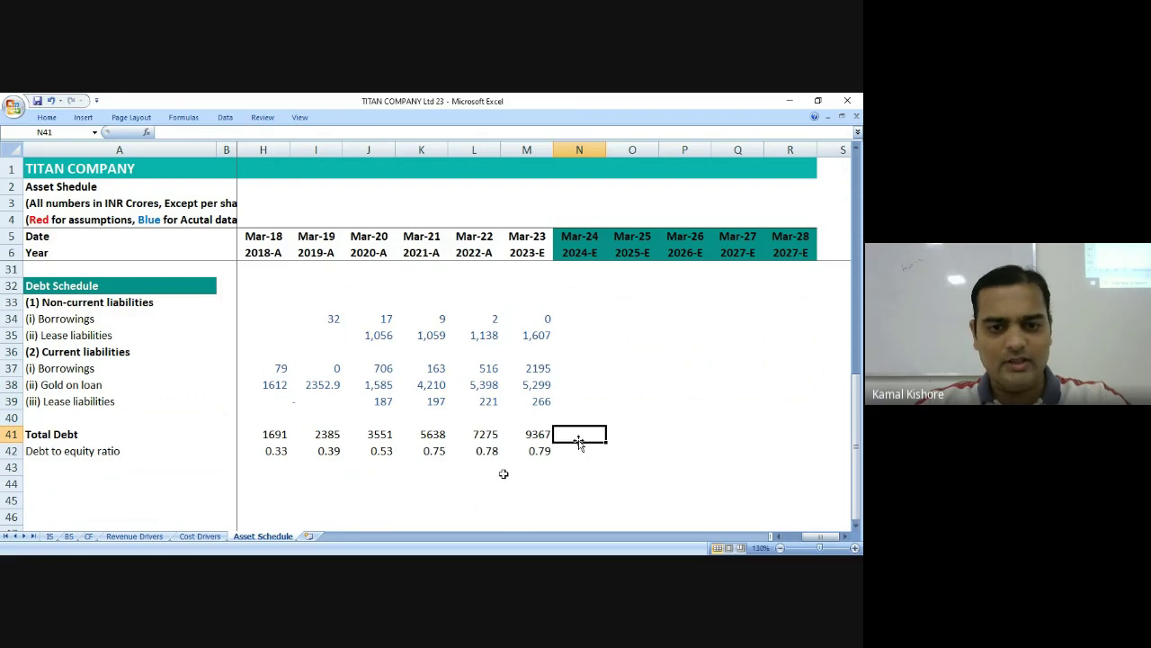
left_click(533, 452)
key("shift+Left")
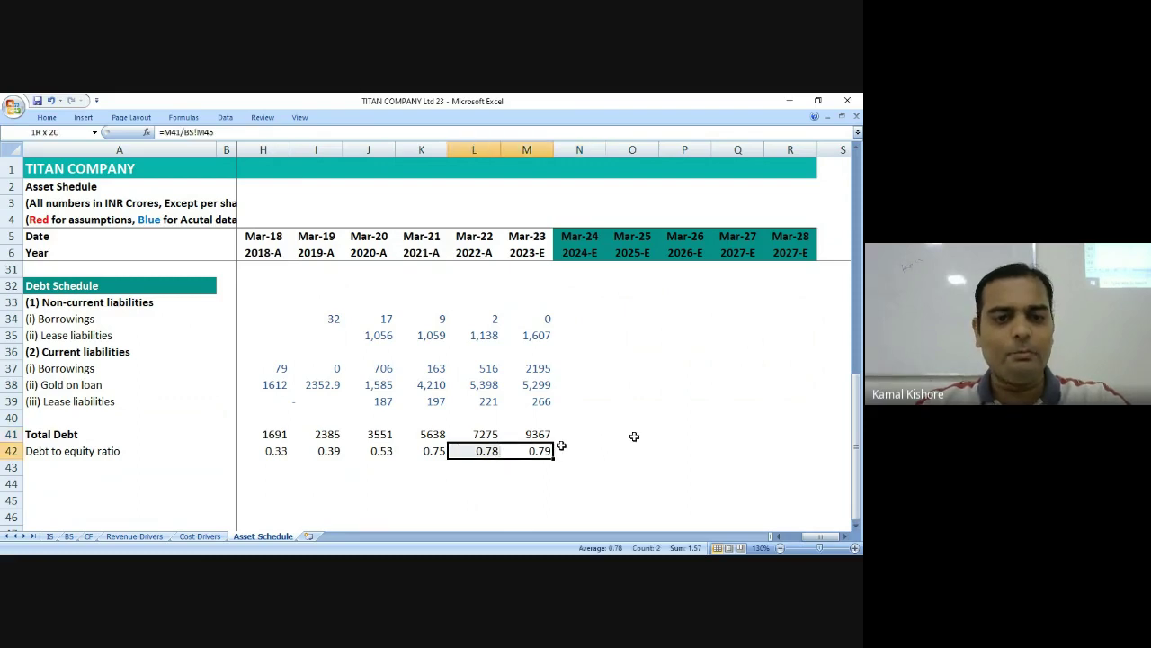
key("shift+Left")
key("shift+Left")
key("shift+Left")
key("shift+Left")
key("shift+Left")
key("shift+Left")
key("shift+Left")
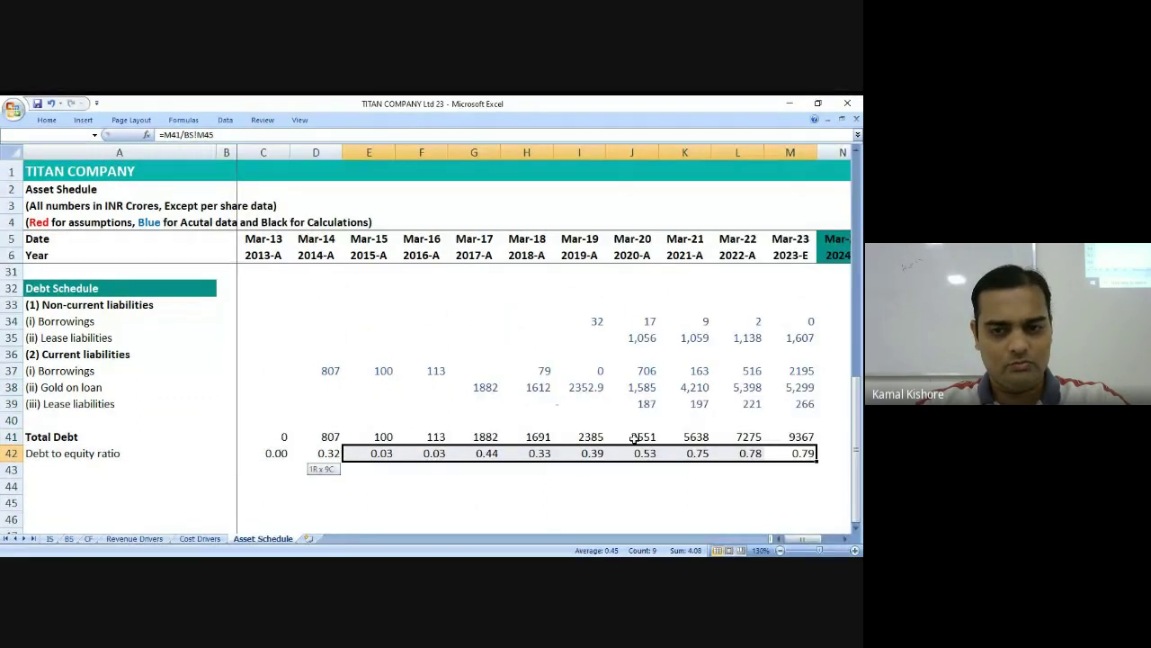
key("shift+Right")
key("shift+Right")
key("shift+Right")
key("shift+Right")
key("shift+Right")
key("shift+Right")
key("shift+Right")
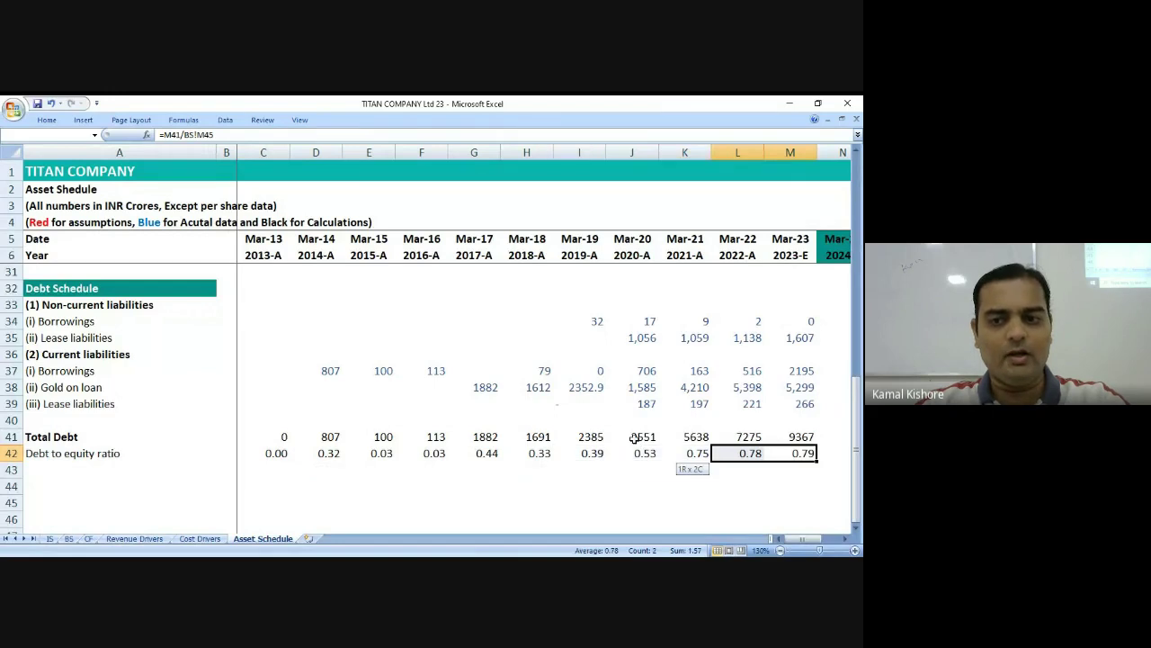
key("shift+Left")
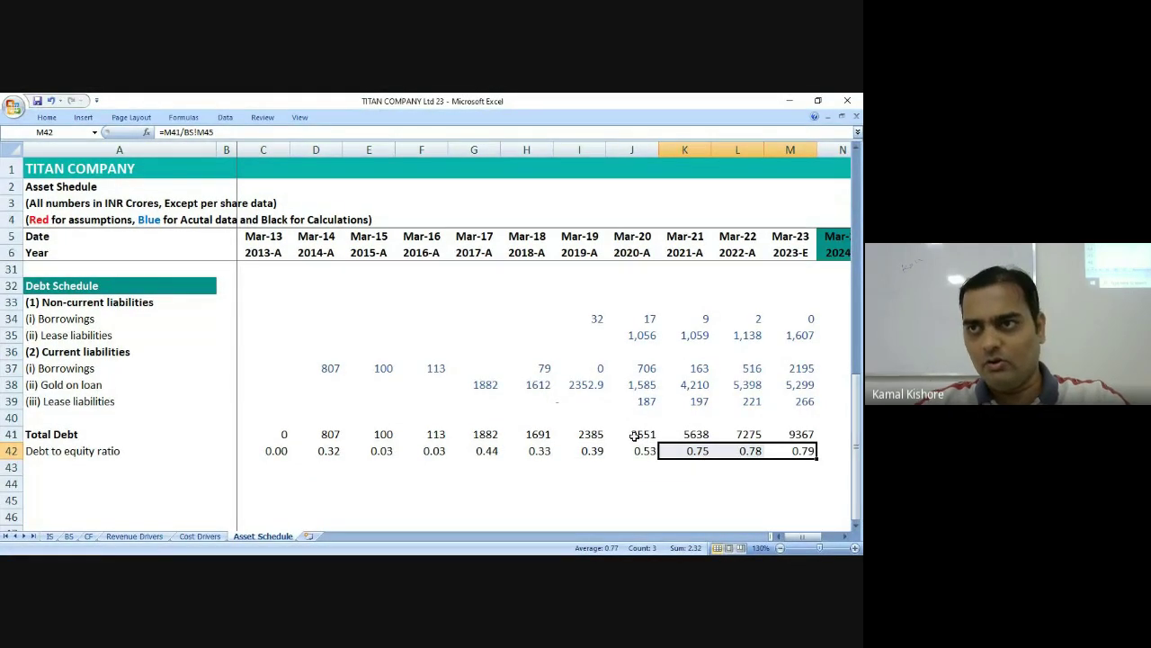
Forecast the Mar-24 debt-to-equity ratio in N42 as the average of the two preceding years with =AVERAGE(L42:M42).
key("Right")
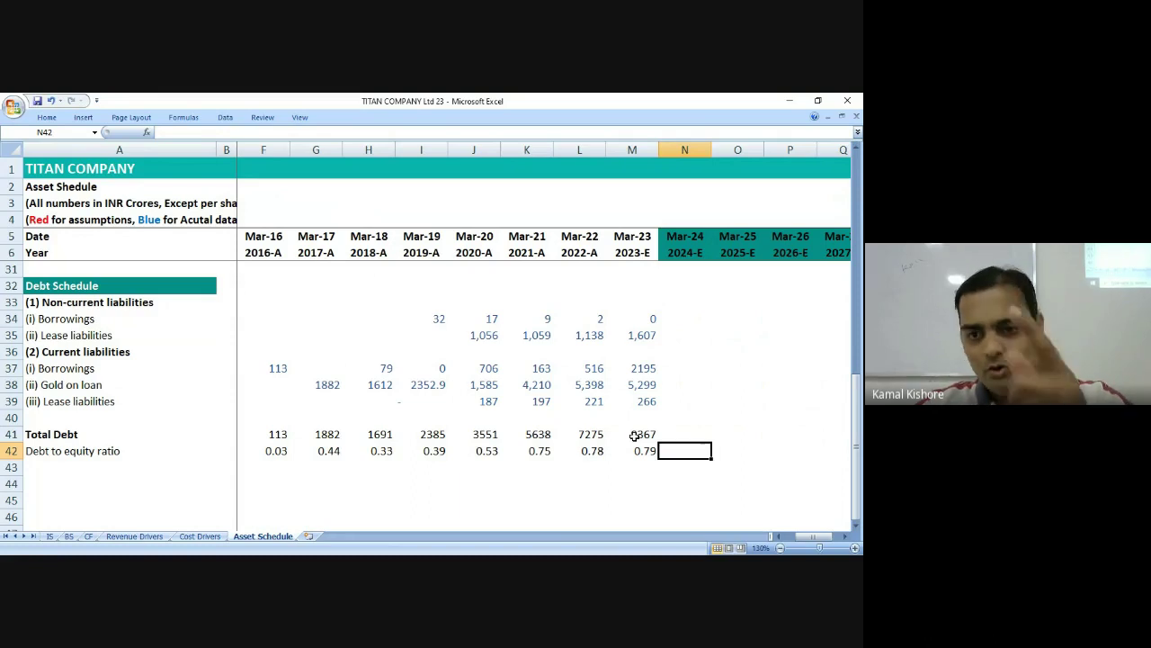
type("=")
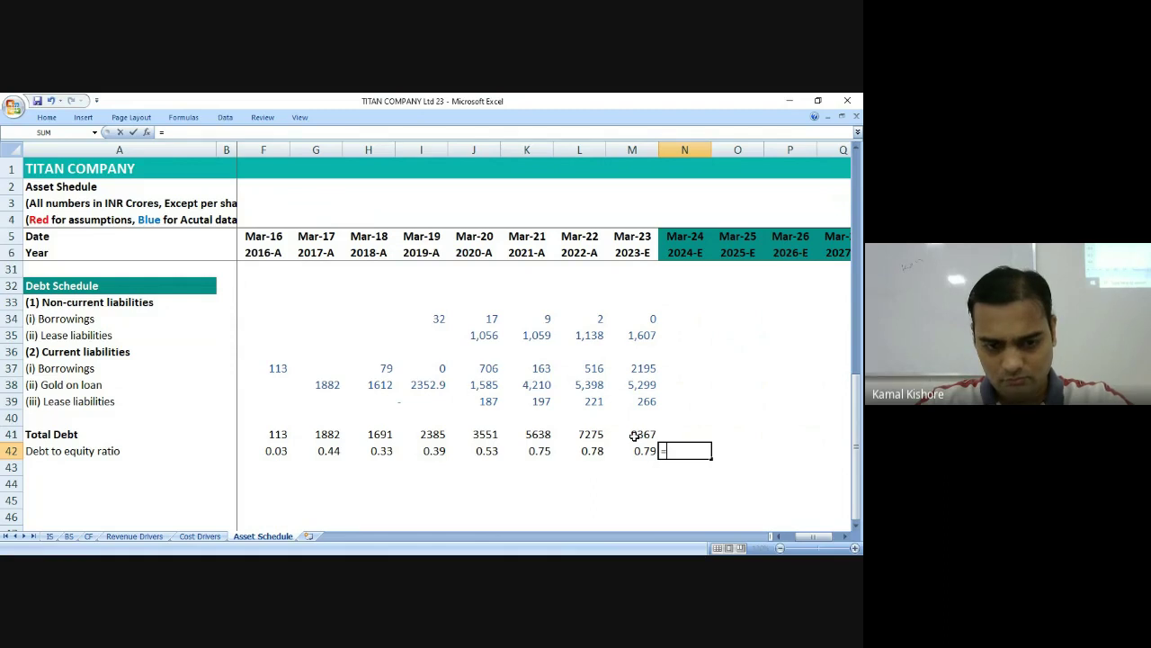
type("AVEDr")
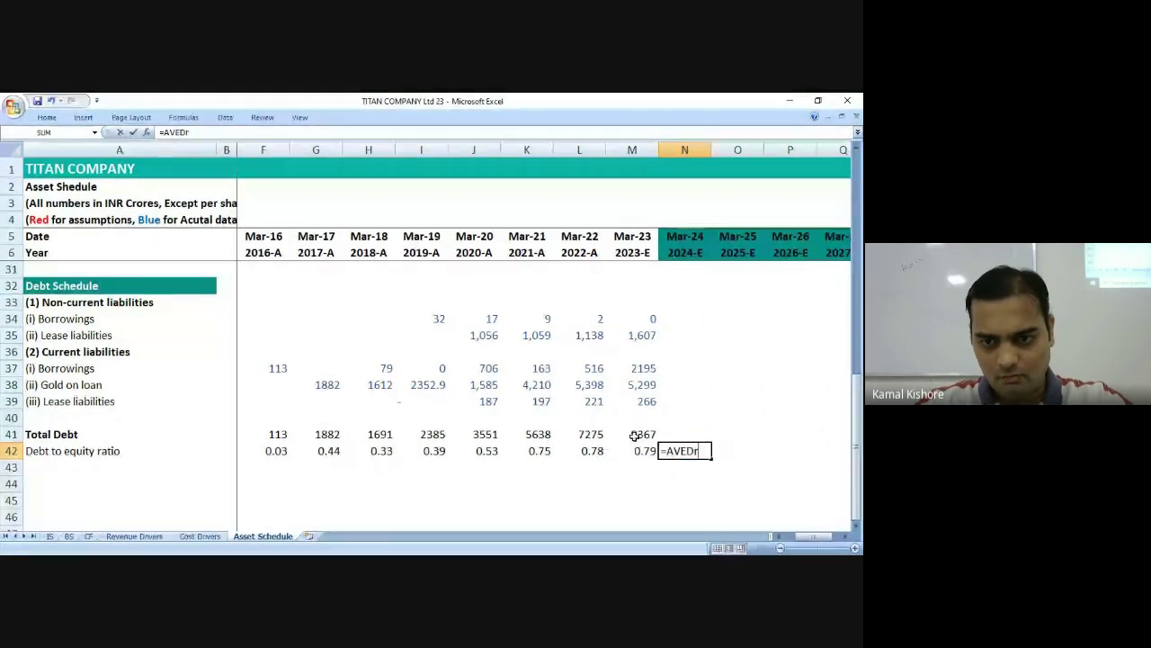
key("BackSpace")
key("BackSpace")
type("RAGE(")
key("Left")
key("shift+Left")
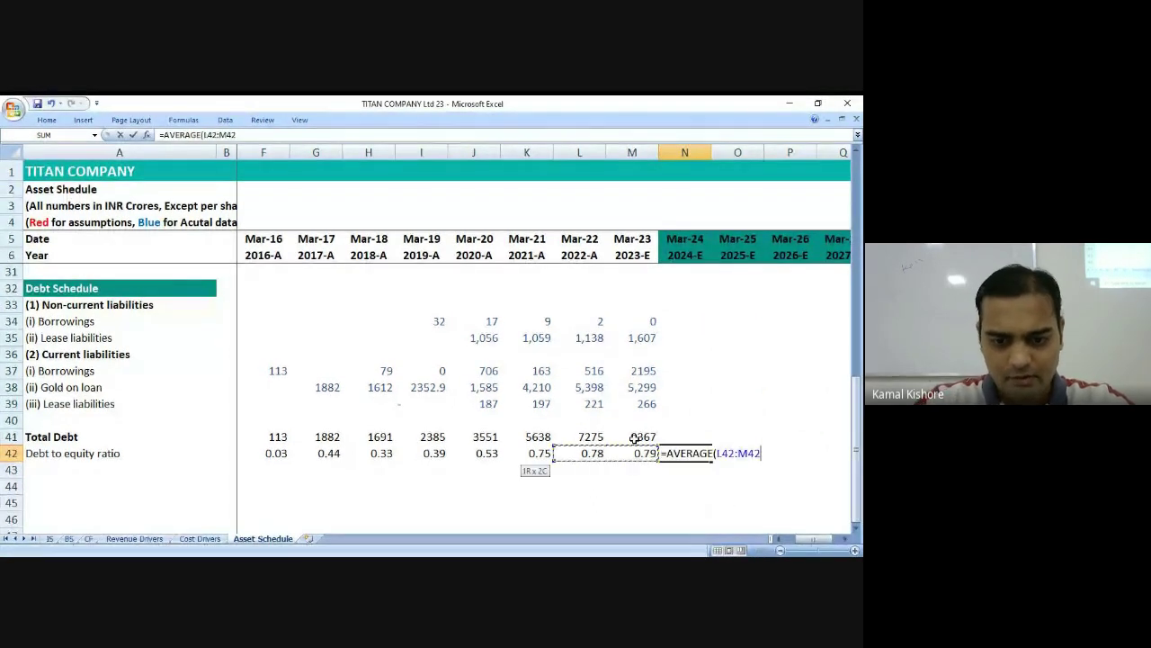
key("Return")
key("Up")
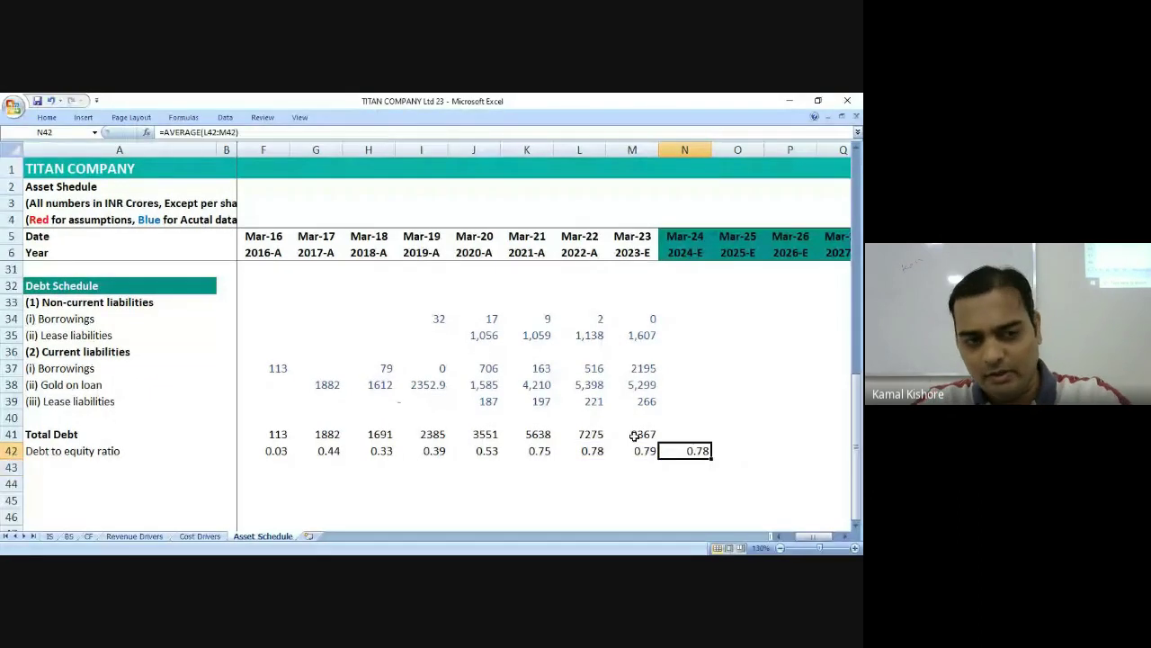
Apply the red assumption font colour to the forecast cells N41:R42 for total debt and debt-to-equity ratio.
key("Right")
key("Right")
key("Right")
key("Right")
key("Left")
key("Left")
key("Left")
key("Left")
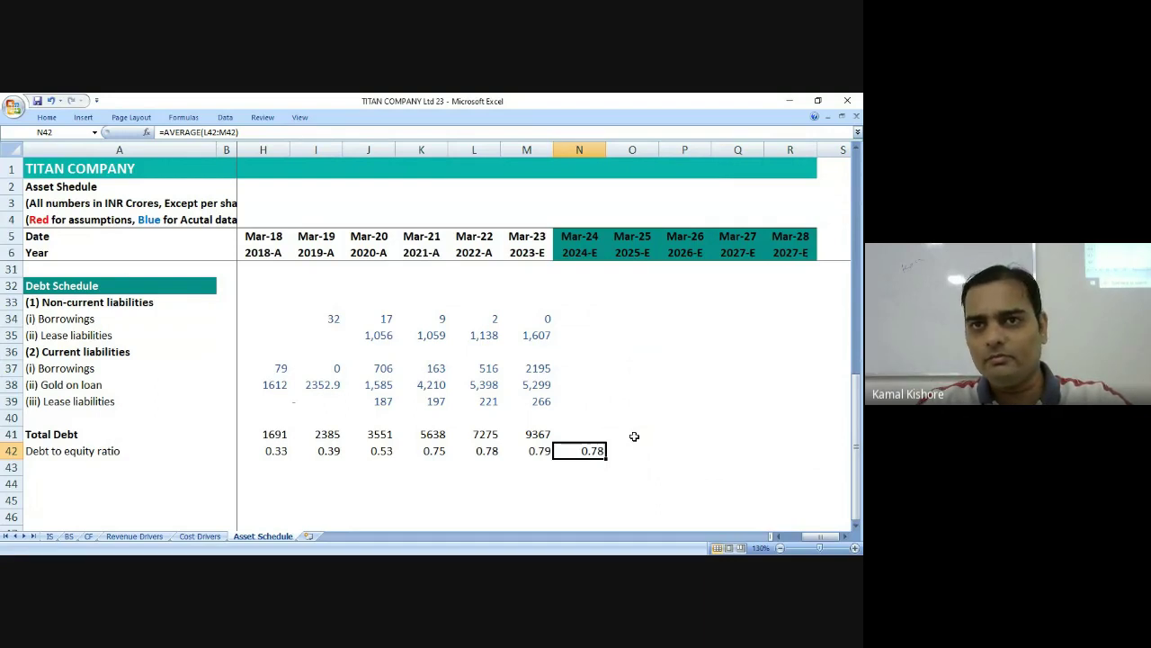
key("Up")
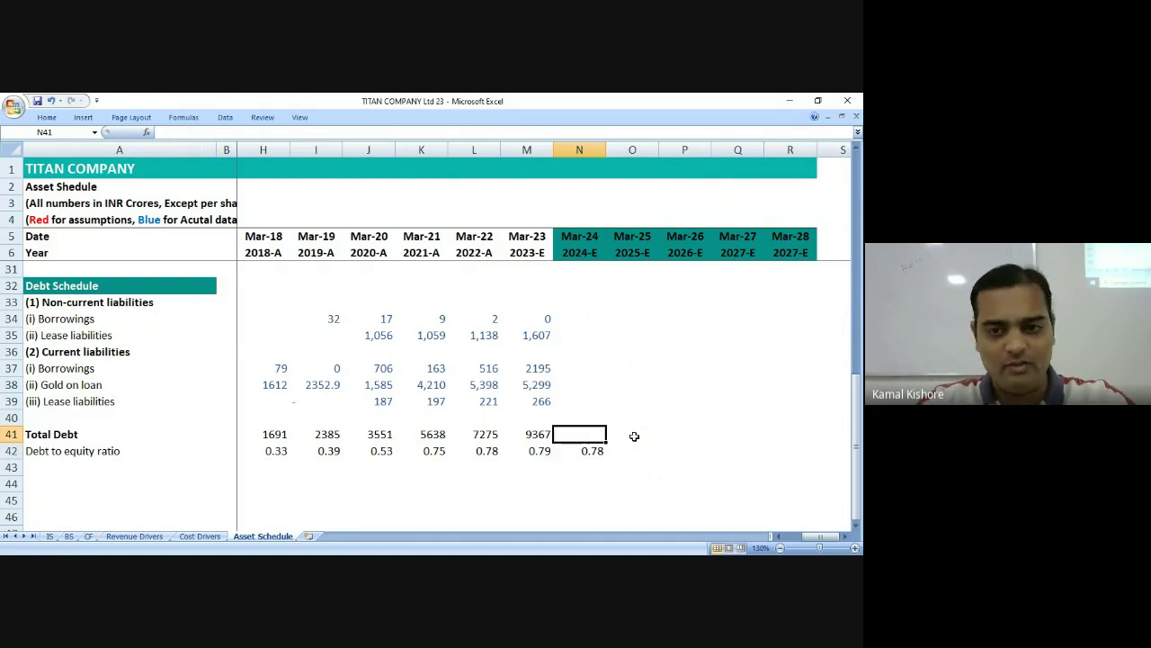
key("Down")
key("shift+Right")
key("shift+Right")
key("shift+Right")
key("shift+Right")
key("shift+Up")
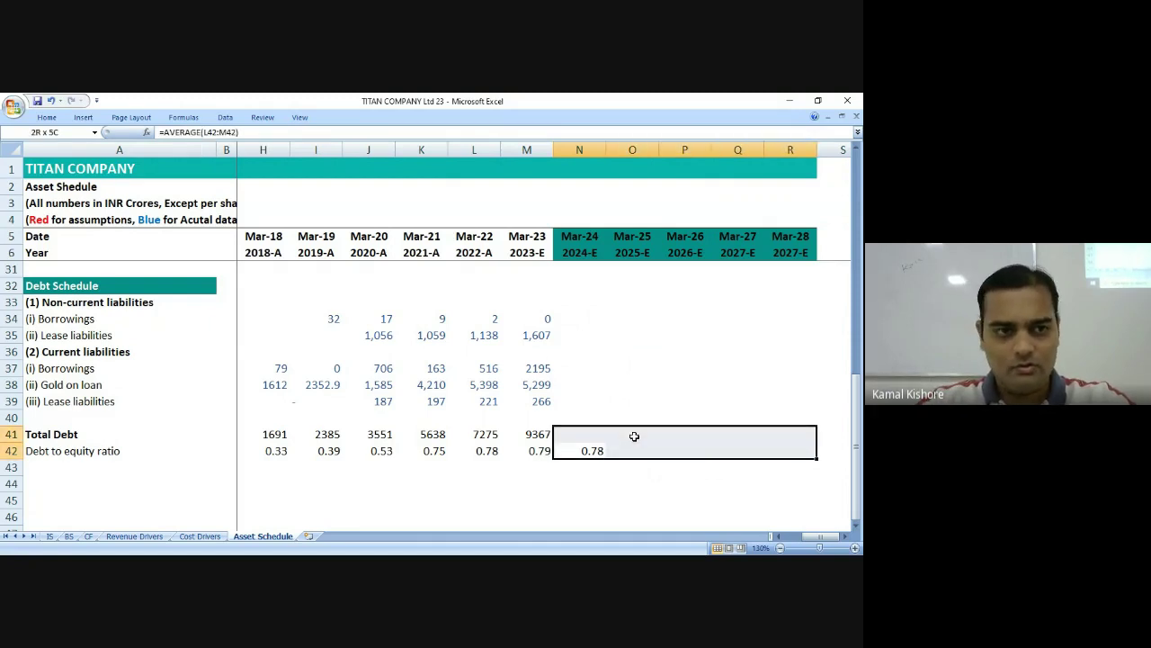
left_click(46, 117)
left_click(208, 160)
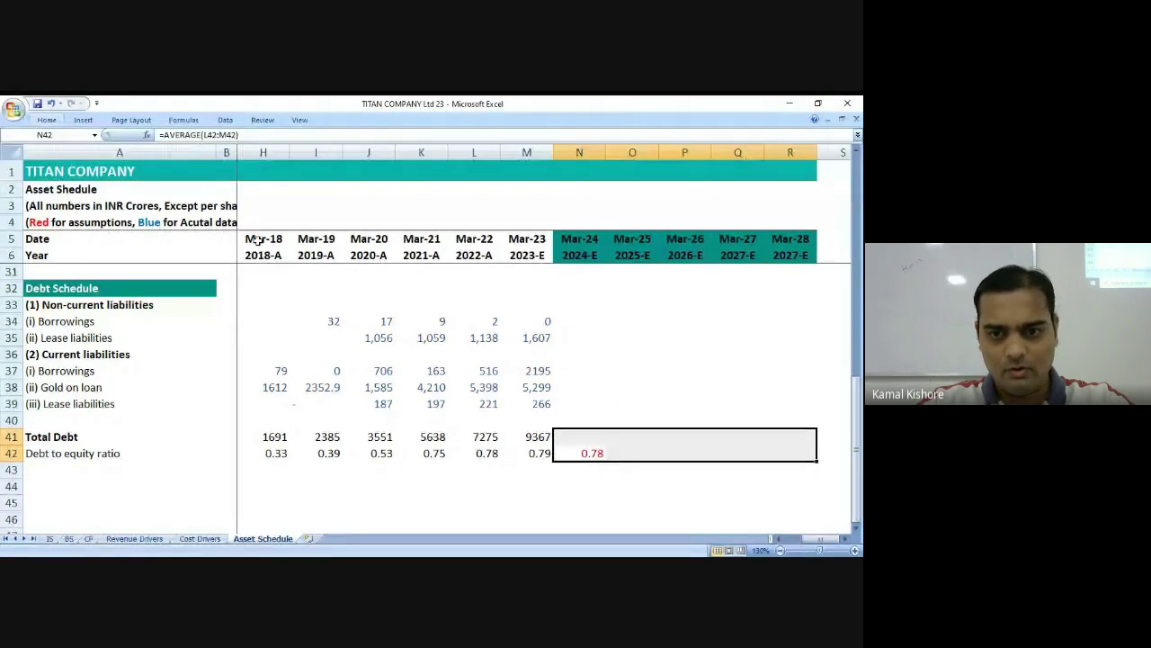
Forecast Mar-24 total debt in N41 as balance sheet total equity times the debt-to-equity ratio, using =BS!N45*'Asset Schedule'!N42.
left_click(579, 440)
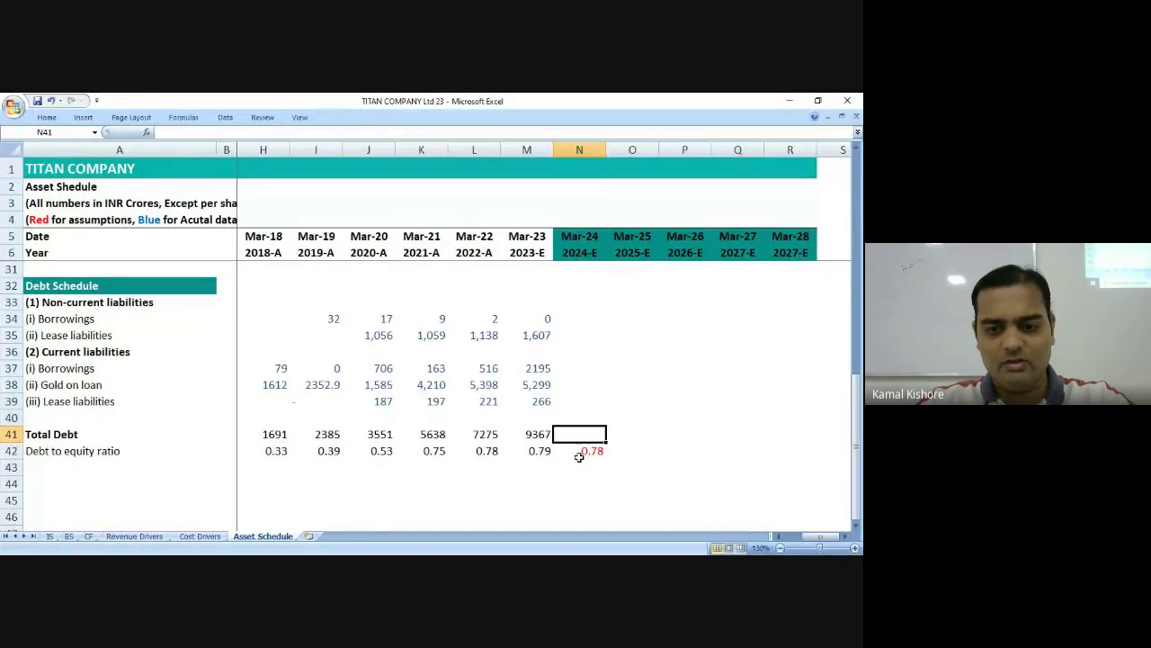
type("=")
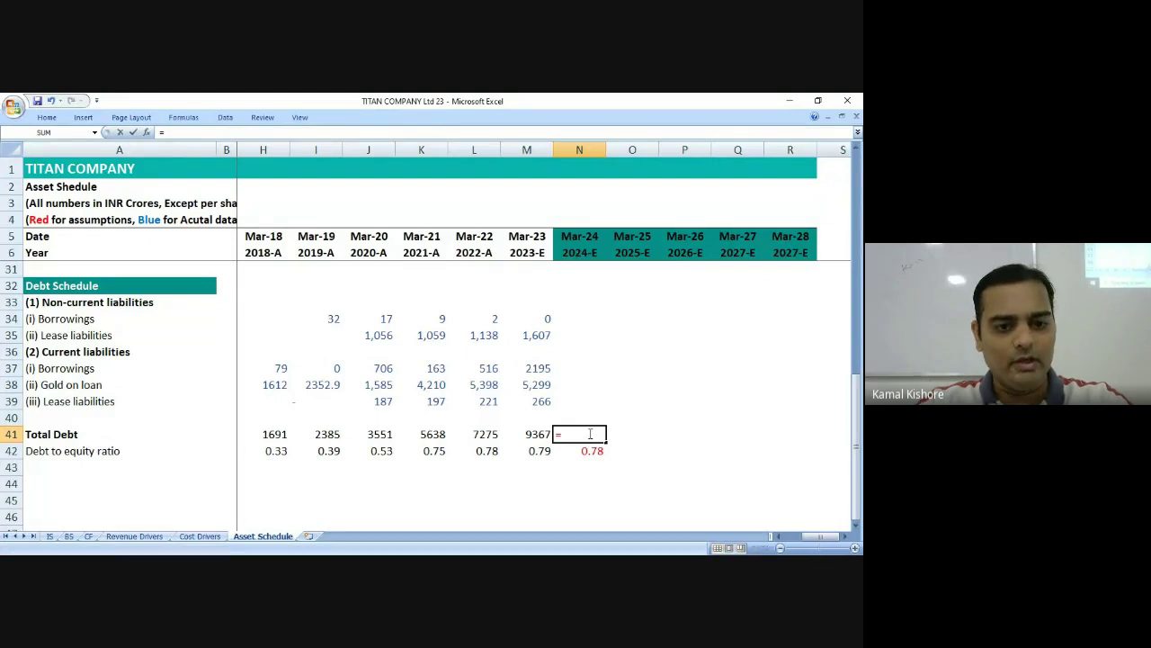
left_click(68, 536)
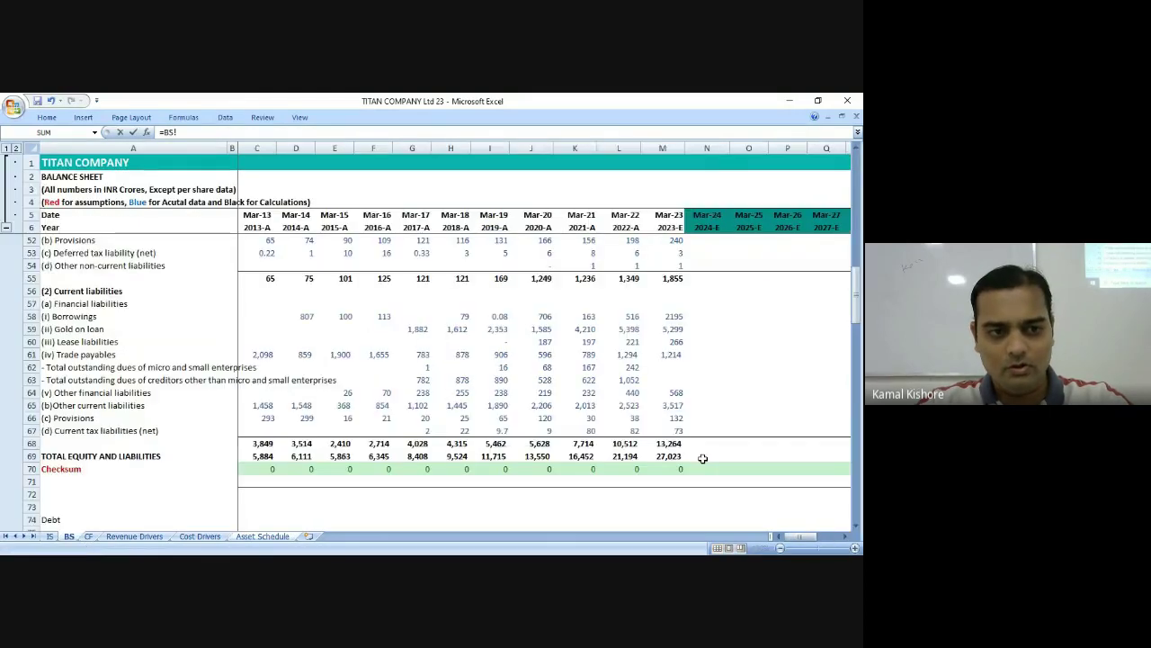
scroll(707, 457, "up", 4)
left_click(699, 302)
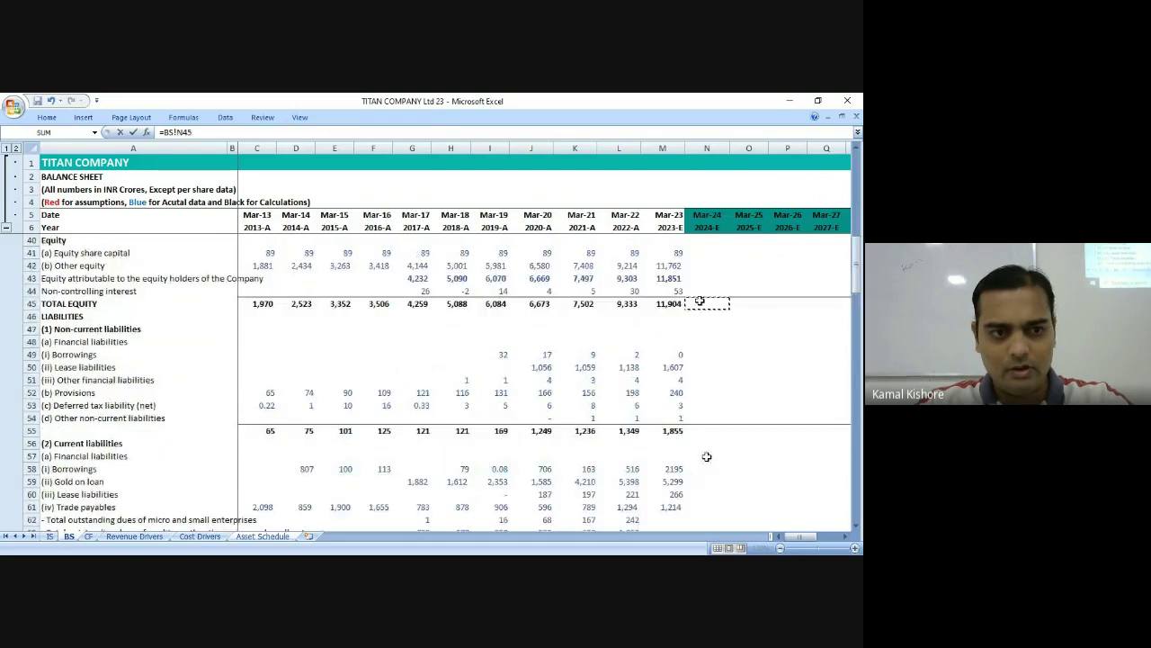
left_click(663, 306)
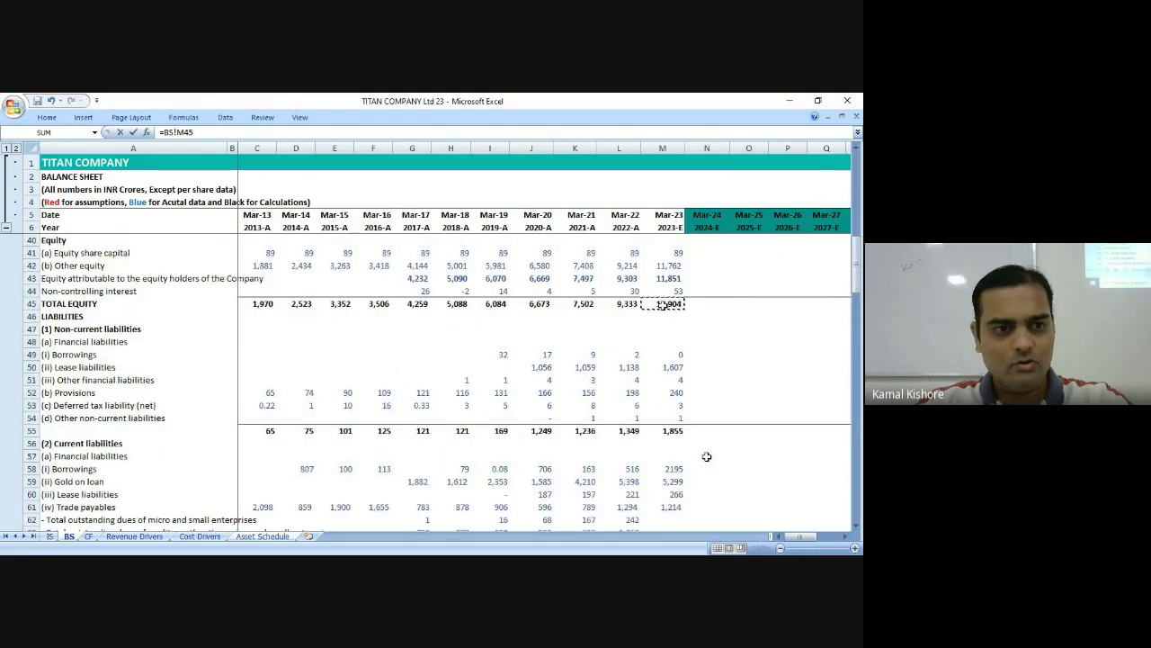
left_click(708, 304)
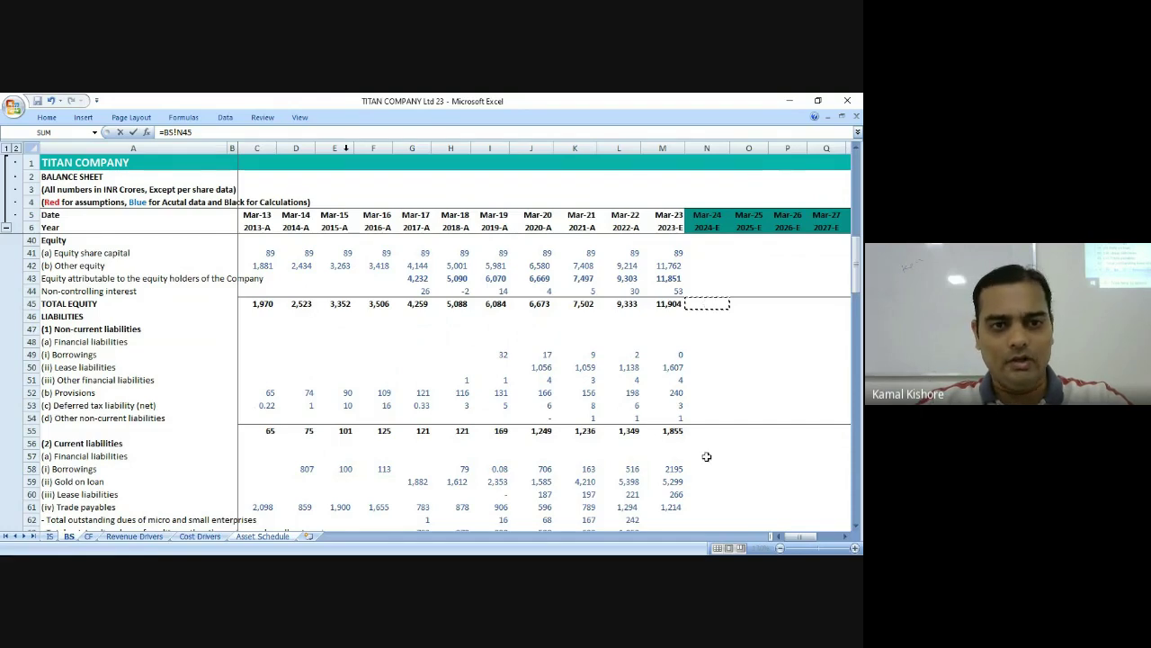
type("*")
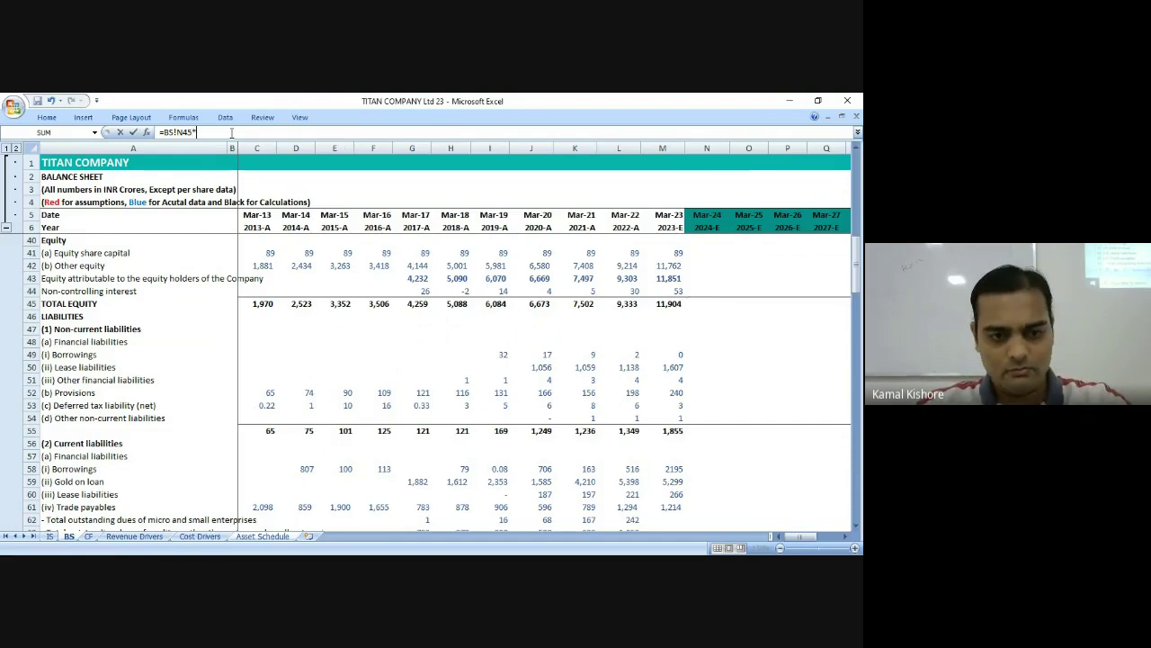
left_click(265, 535)
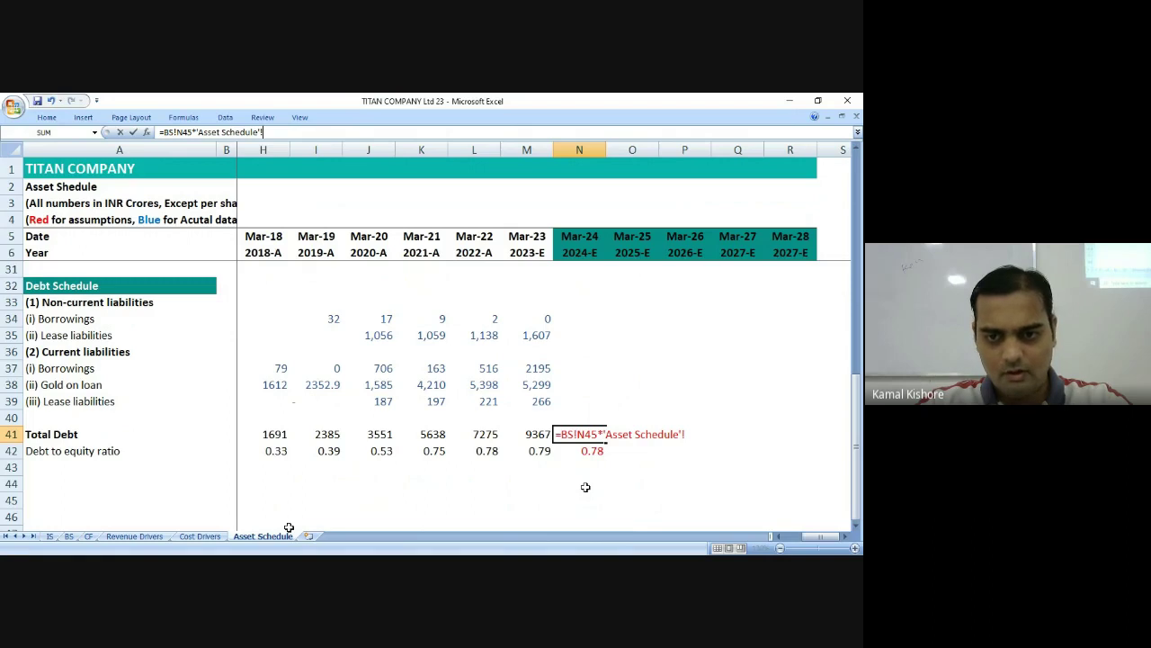
left_click(583, 450)
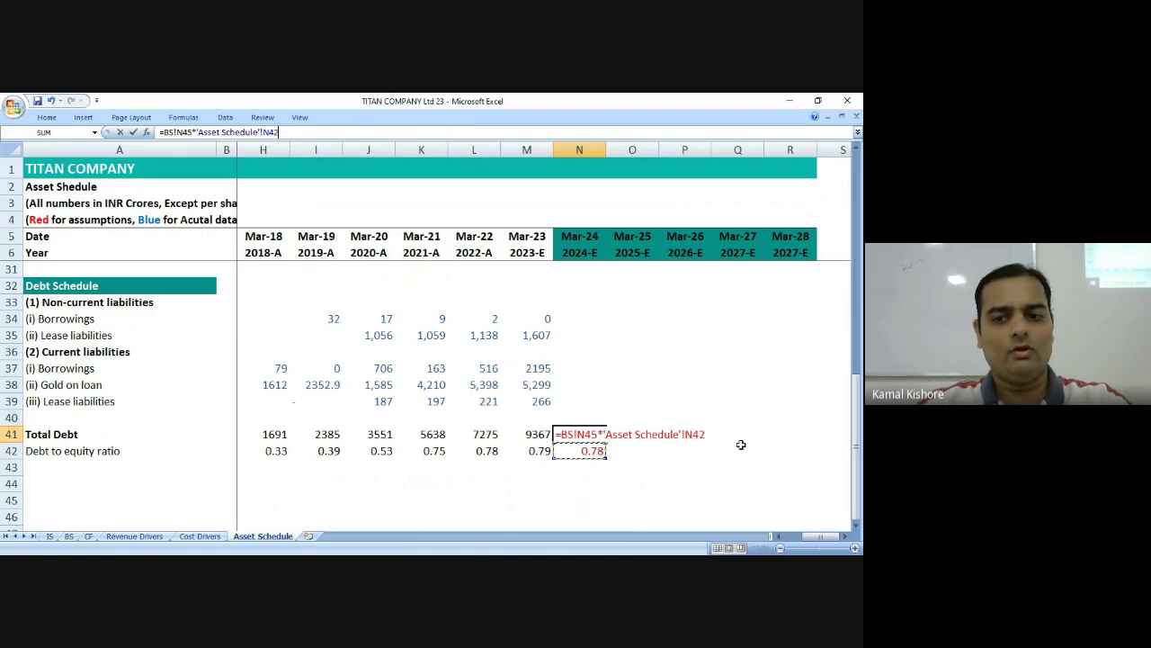
key("ctrl+Return")
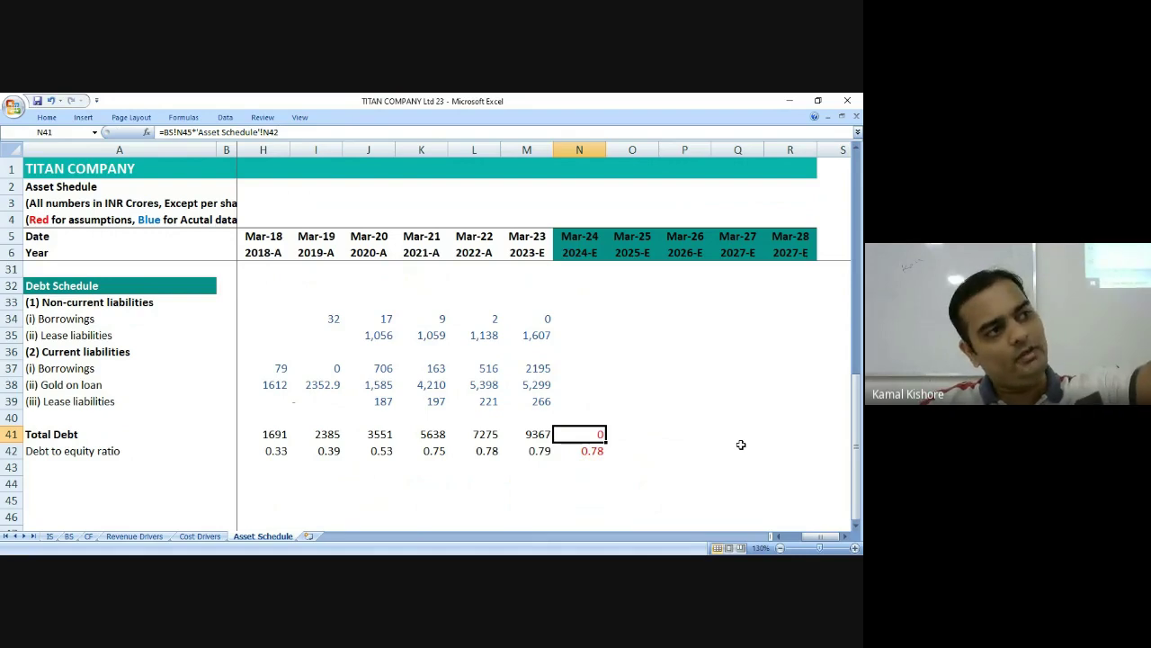
key("Down")
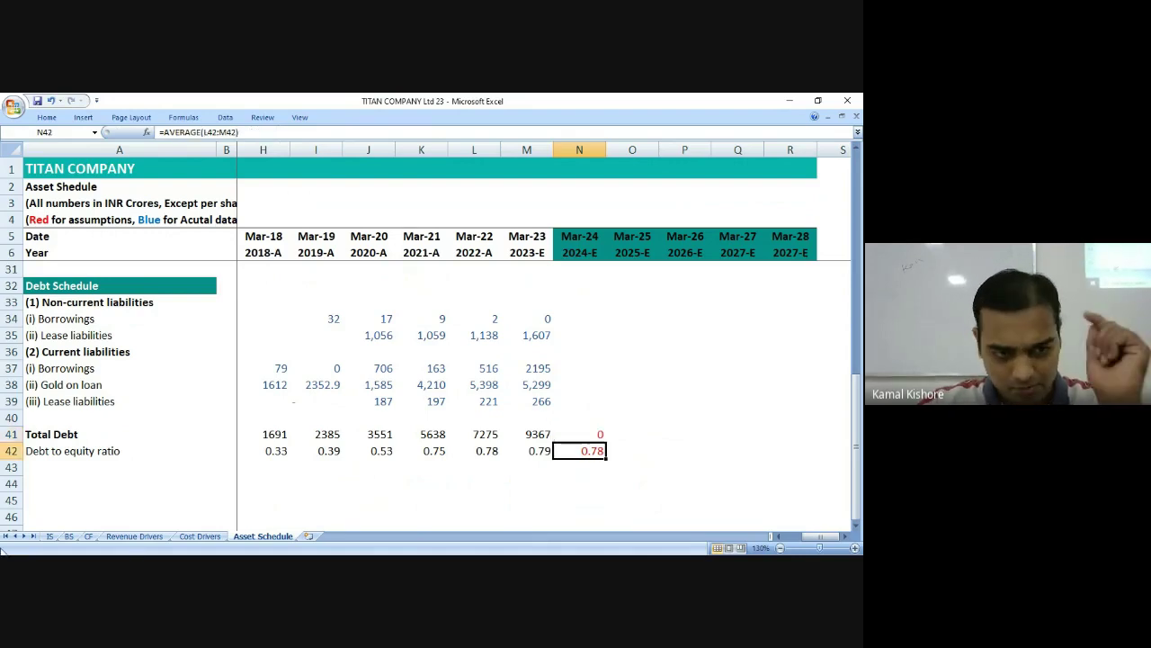
On the BS sheet, carry Mar-23 equity share capital forward to Mar-24 by entering =M41 in N41.
left_click(68, 536)
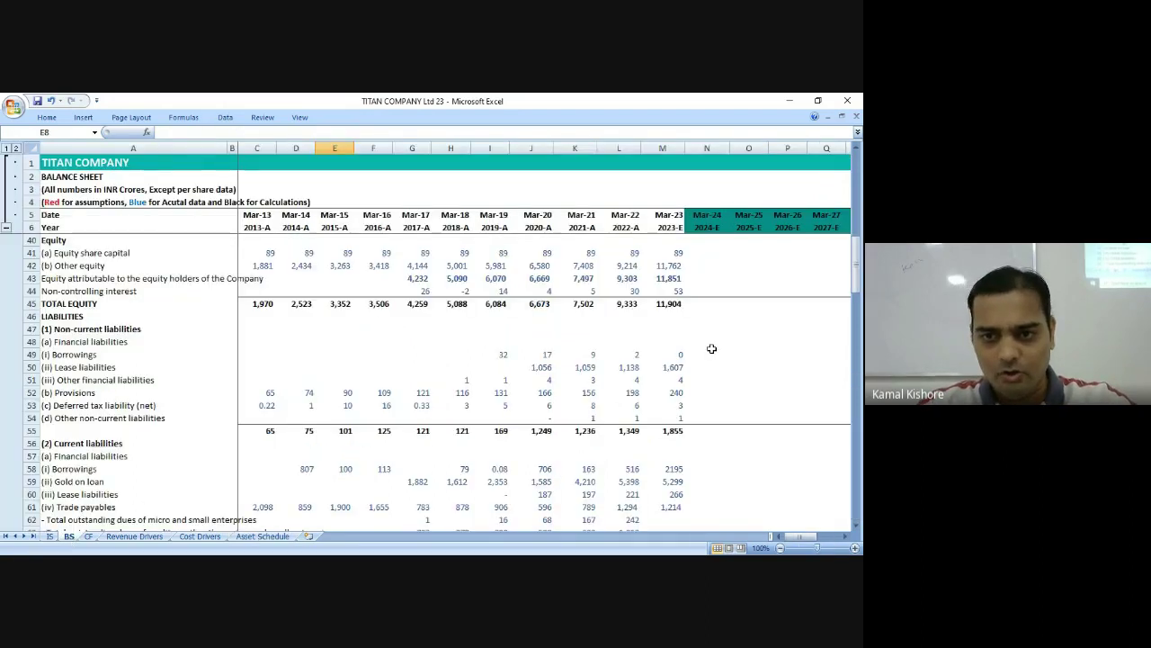
left_click(706, 291)
scroll(707, 342, "up", 2)
left_click(707, 342)
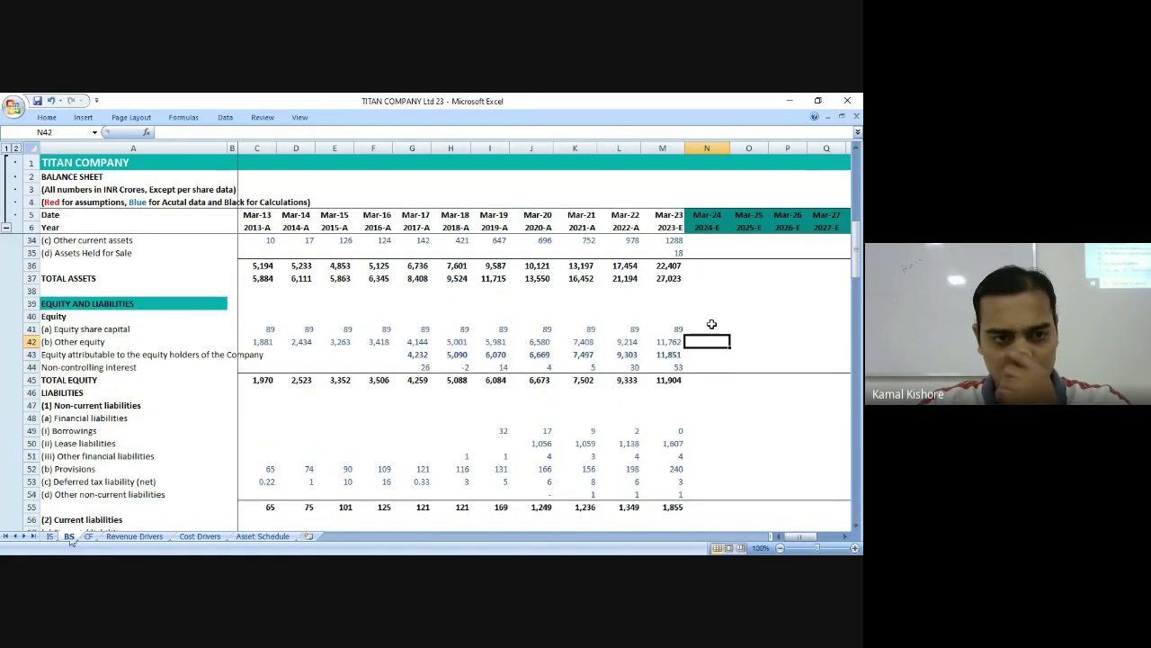
left_click(711, 326)
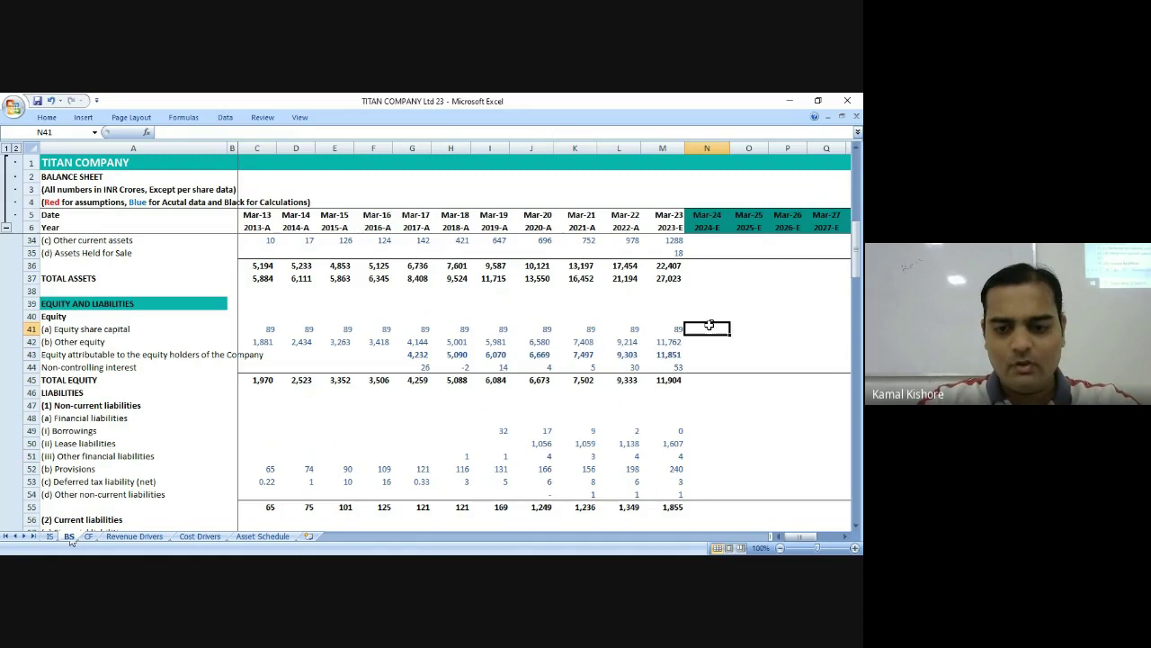
type("=")
left_click(676, 330)
key("Return")
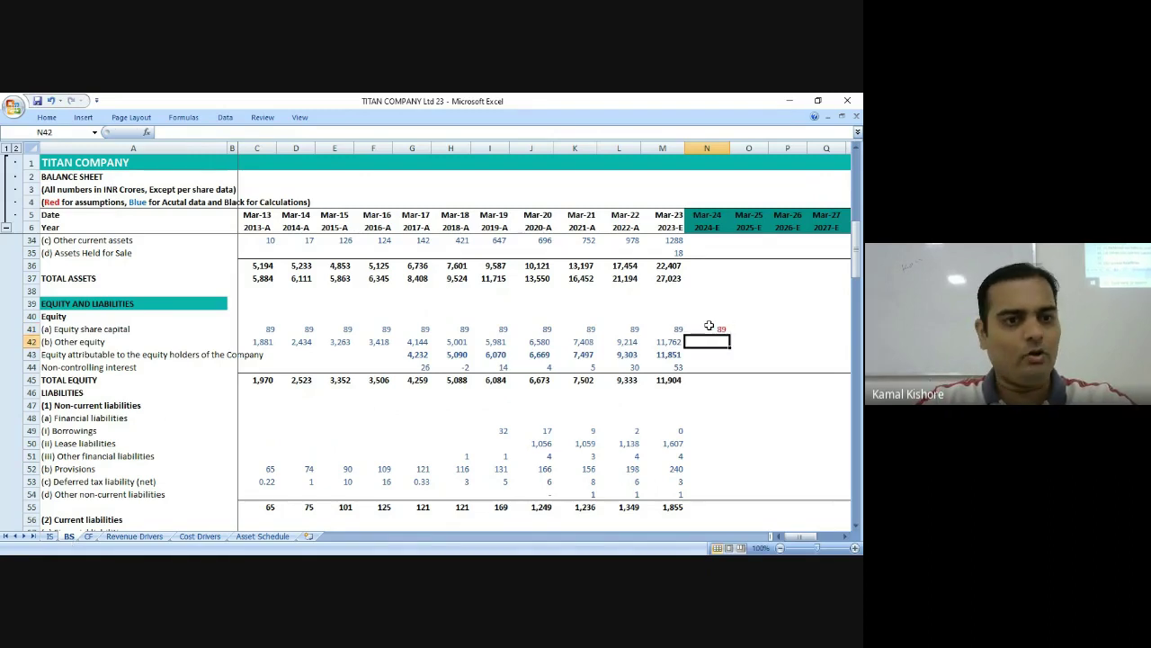
Carry non-controlling interest forward to Mar-24 by entering =M44 in N44.
key("Down")
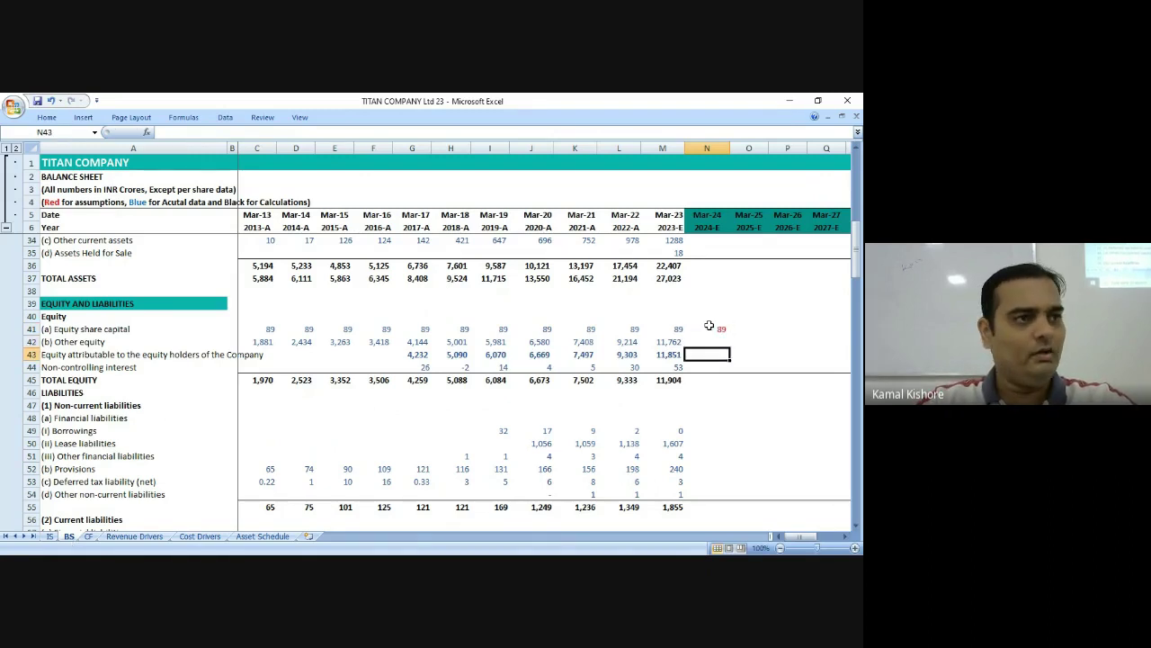
key("Down")
type("=")
key("Left")
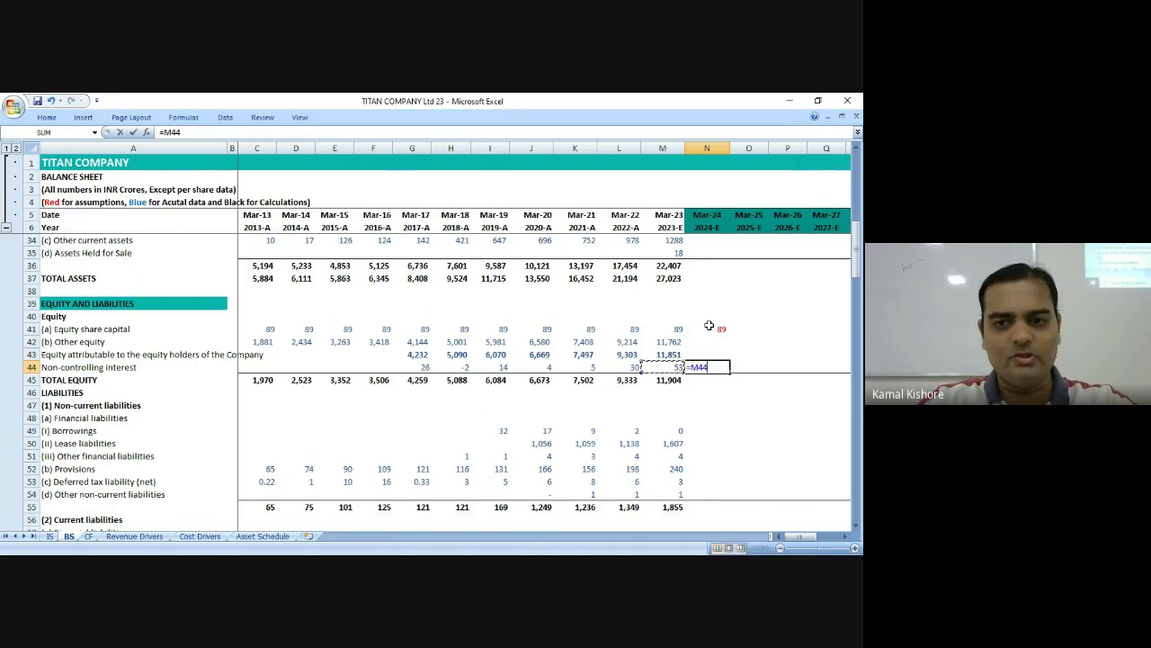
key("Return")
Fill the Mar-23 formula for equity attributable to the company's equity holders into Mar-24 cell N43.
key("Up")
key("Up")
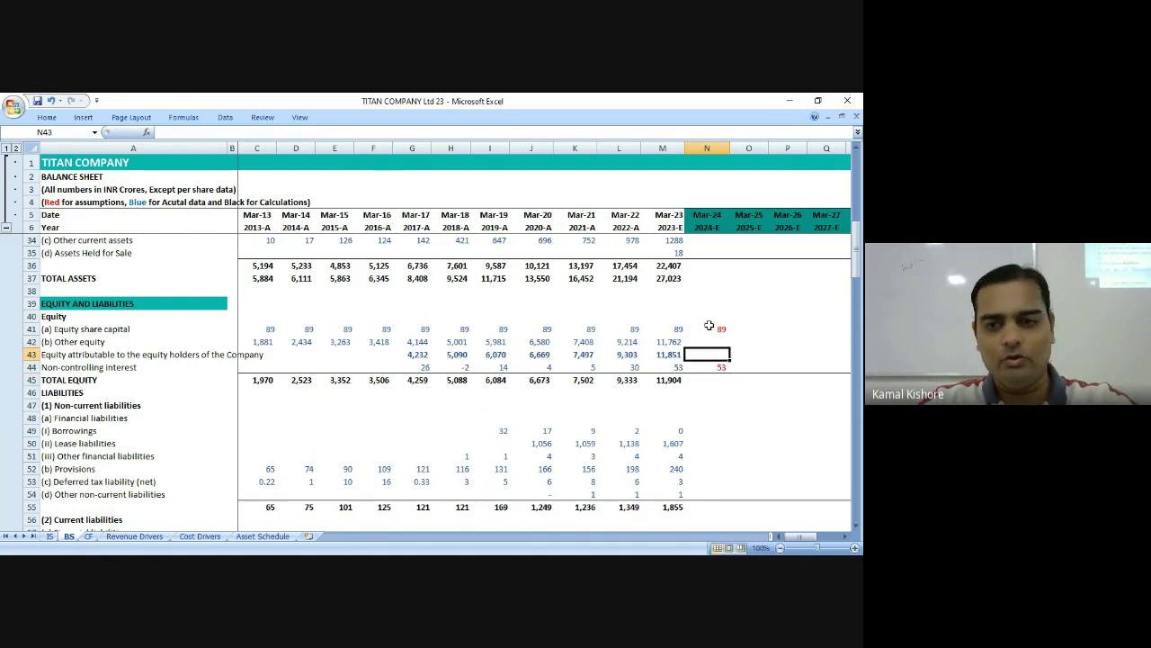
key("ctrl+r")
Forecast Mar-24 other equity in N42 as the prior-year balance plus Mar-24 PAT from the income statement, using =M42+IS!N37.
key("Up")
key("Up")
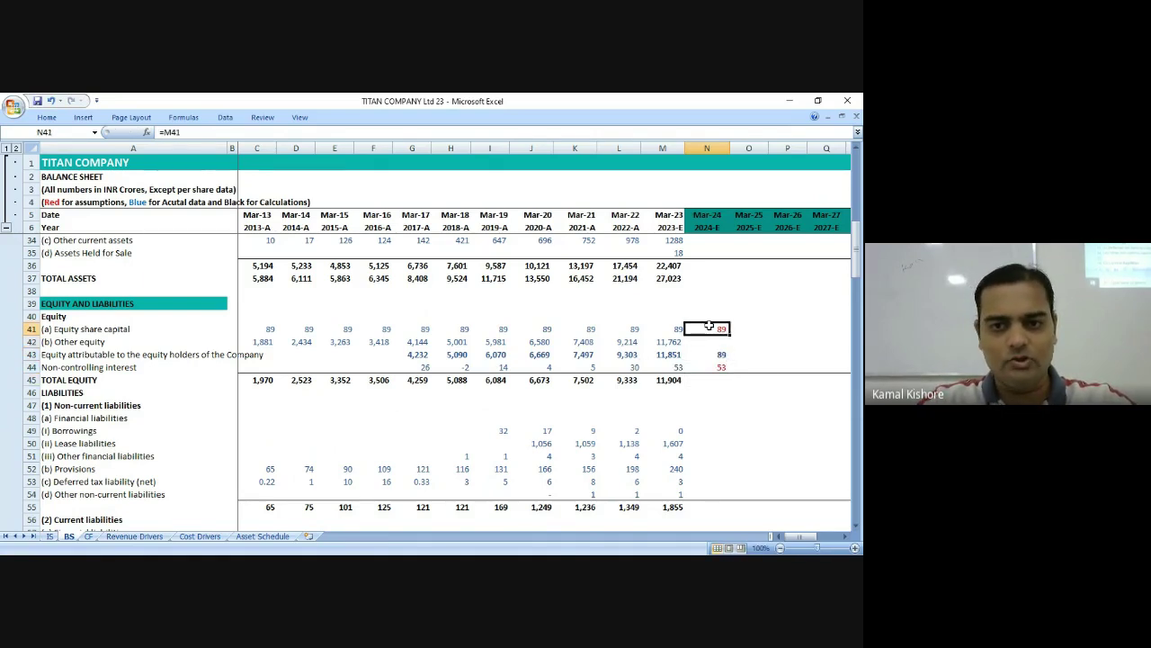
key("Down")
type("=")
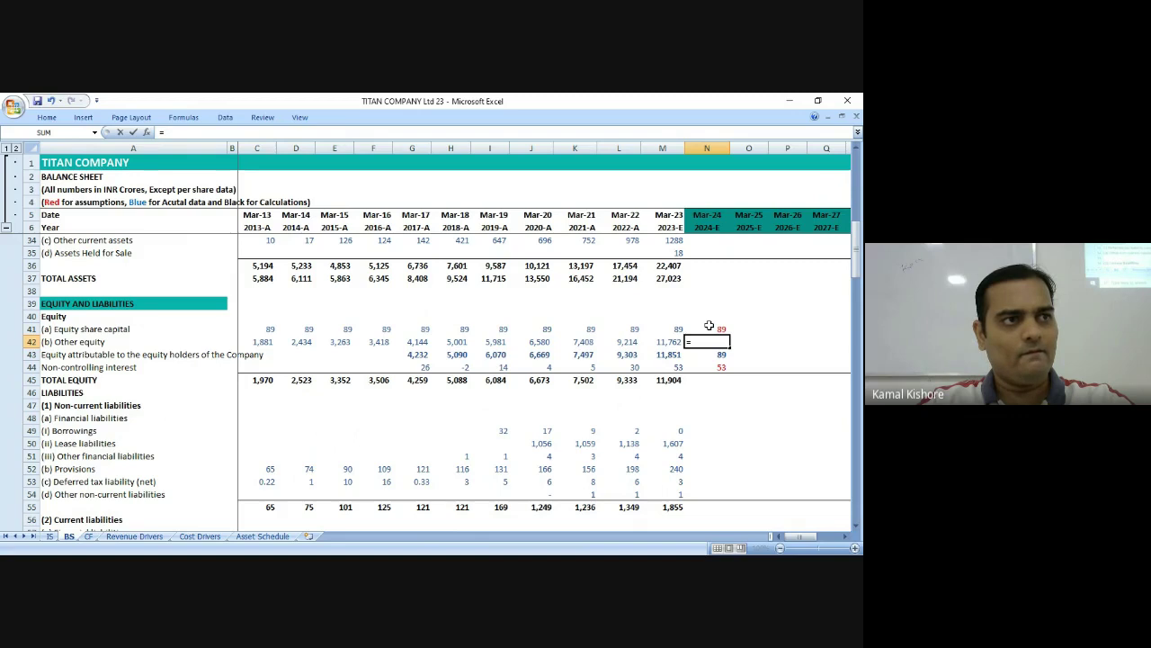
key("Left")
type("+")
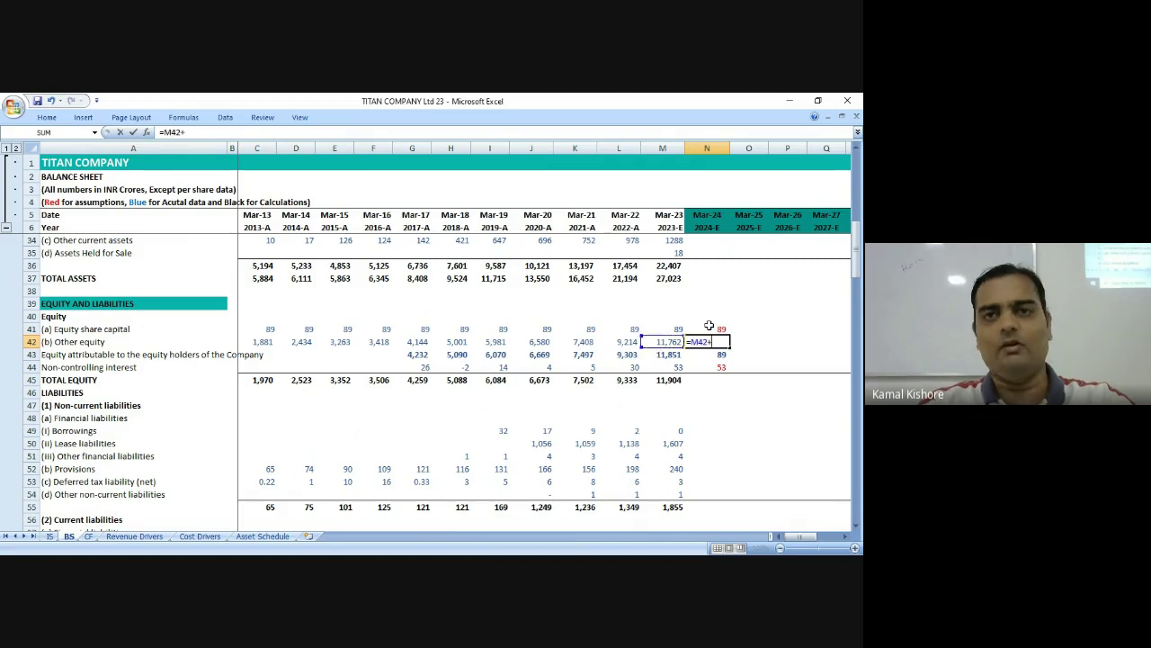
left_click(50, 536)
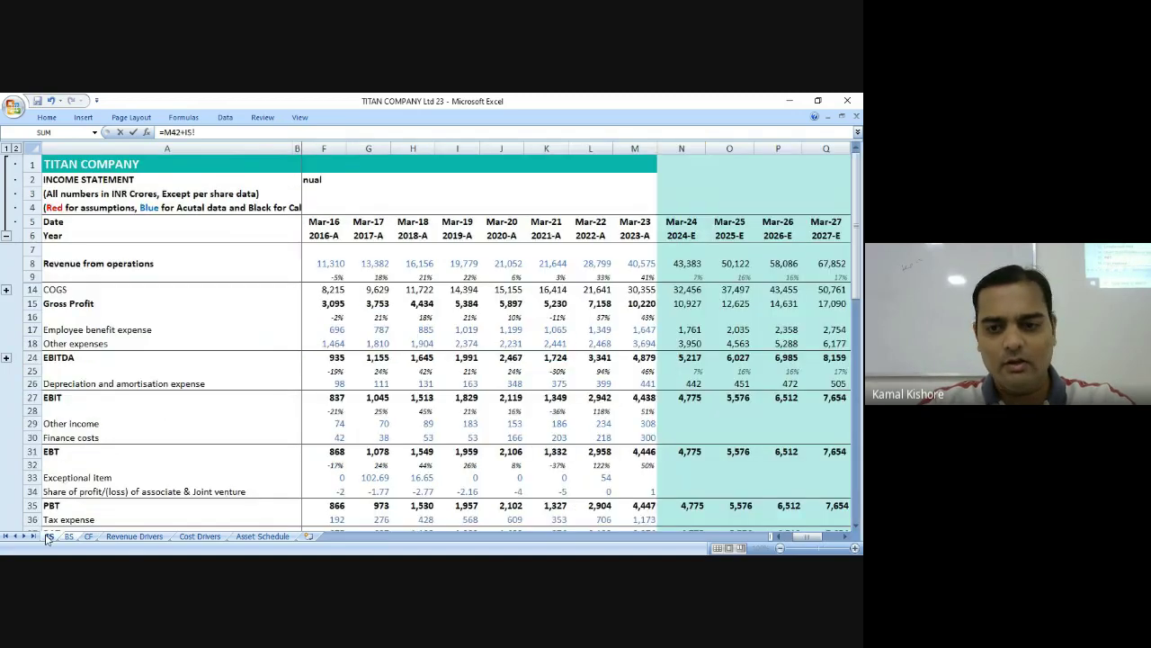
scroll(699, 477, "down", 8)
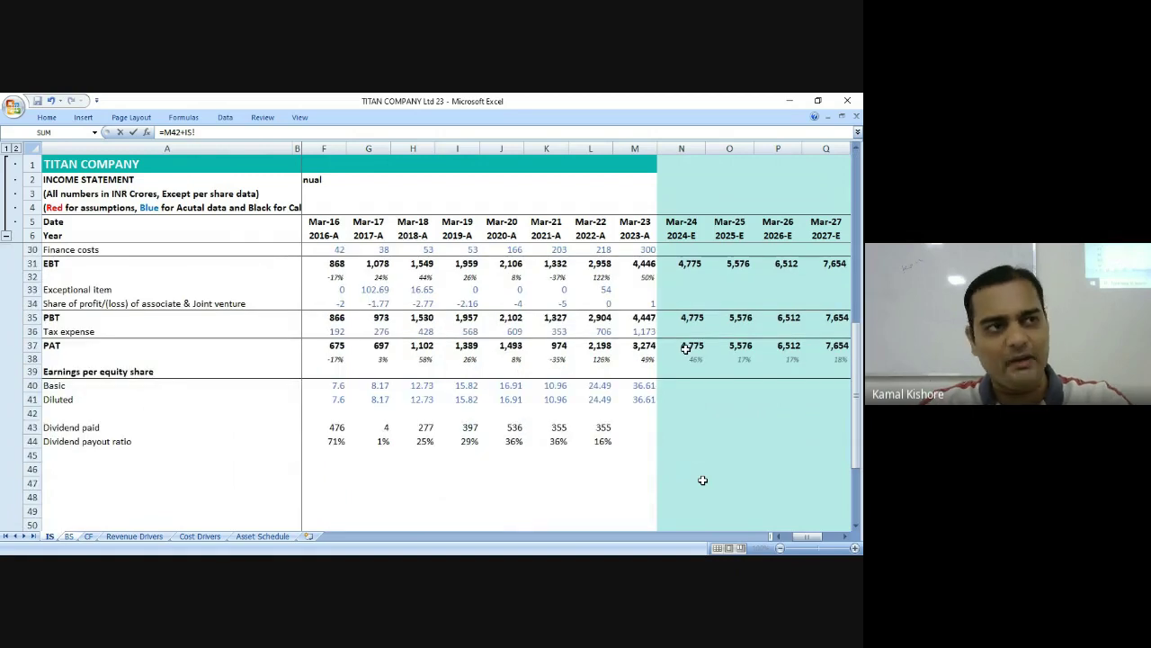
left_click(685, 348)
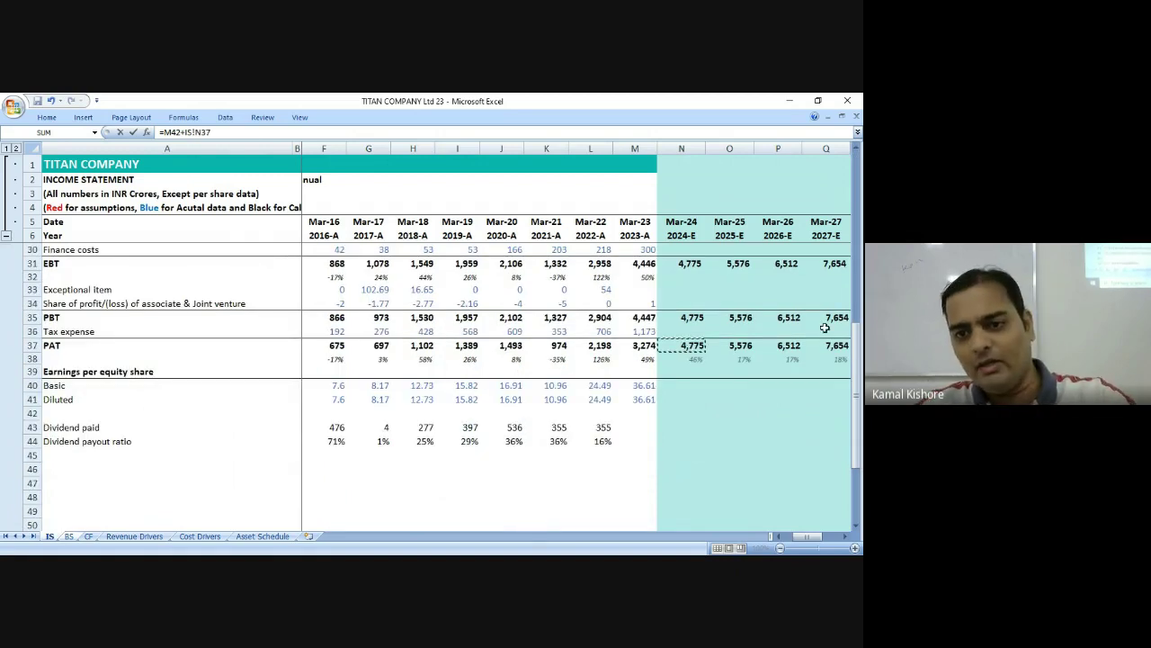
key("Return")
Fill the Mar-24 equity share capital and other equity formulas across N41:R42 through Mar-28.
key("shift+Up")
key("shift+Right")
key("shift+Right")
key("shift+Right")
key("shift+Right")
key("shift+Right")
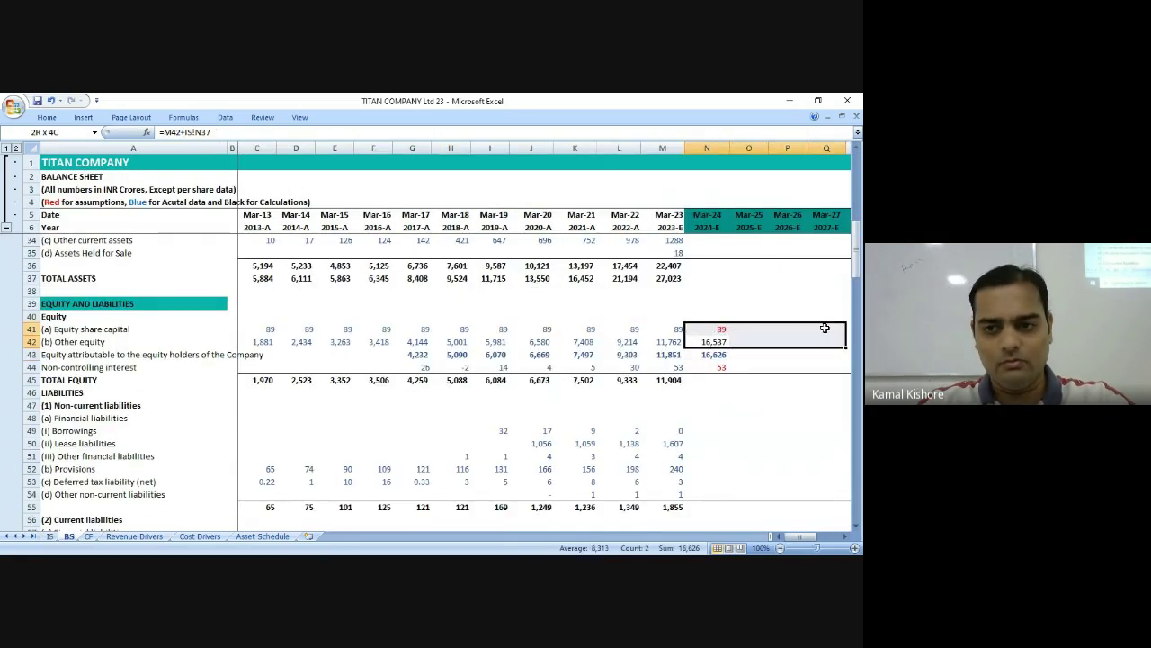
key("shift+Left")
key("ctrl+r")
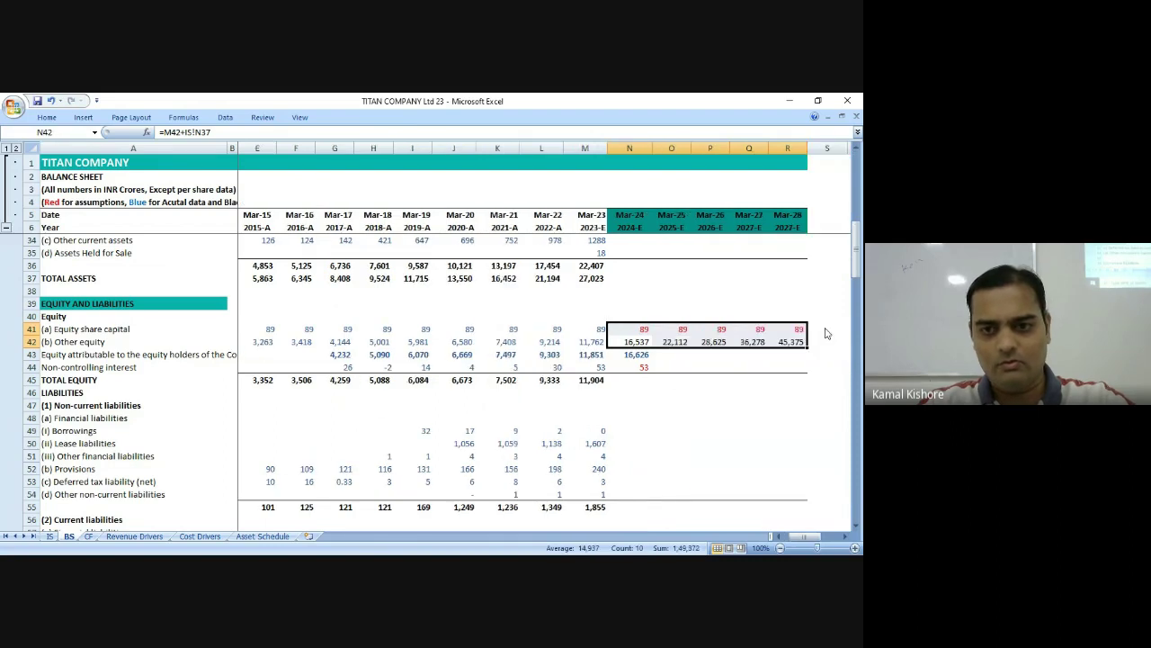
Fill the Mar-24 formula for equity attributable to equity holders across N43:R43 through Mar-28.
key("Down")
key("shift+Right")
key("shift+Right")
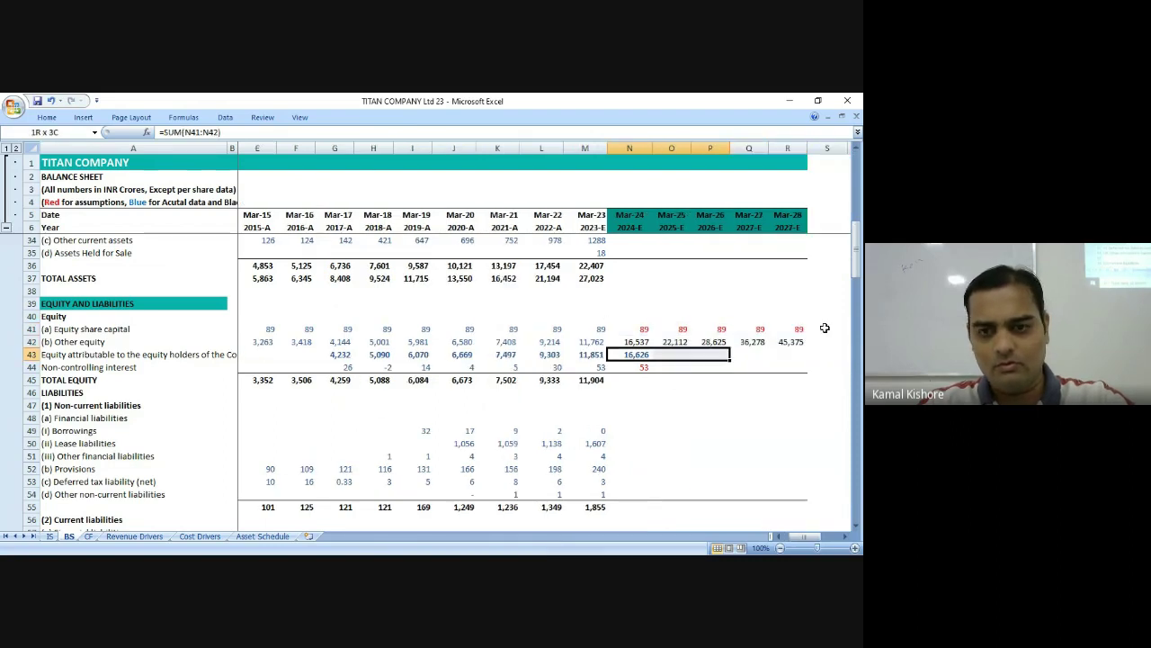
key("shift+Right")
key("shift+Right")
key("ctrl+r")
Fill the Mar-24 non-controlling interest formula across N44:R44 through Mar-28.
key("Down")
key("shift+Right")
key("shift+Right")
key("shift+Right")
key("shift+Right")
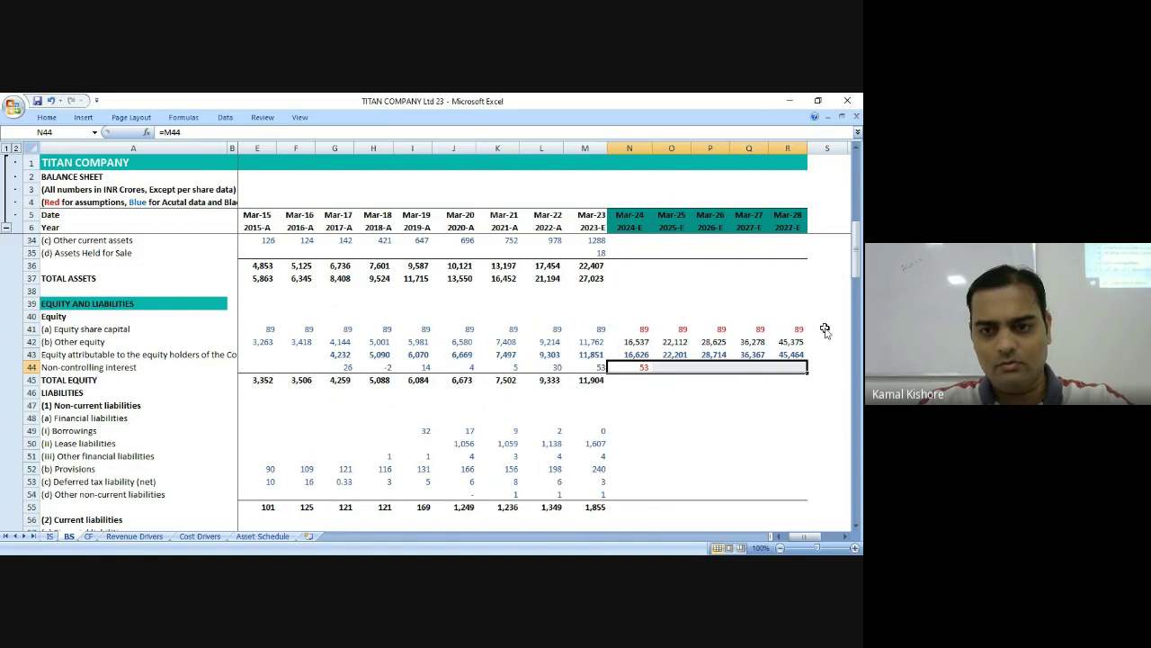
key("ctrl+r")
Copy the Mar-23 total equity formula from M45 into the forecast years N45:R45.
key("Down")
key("Left")
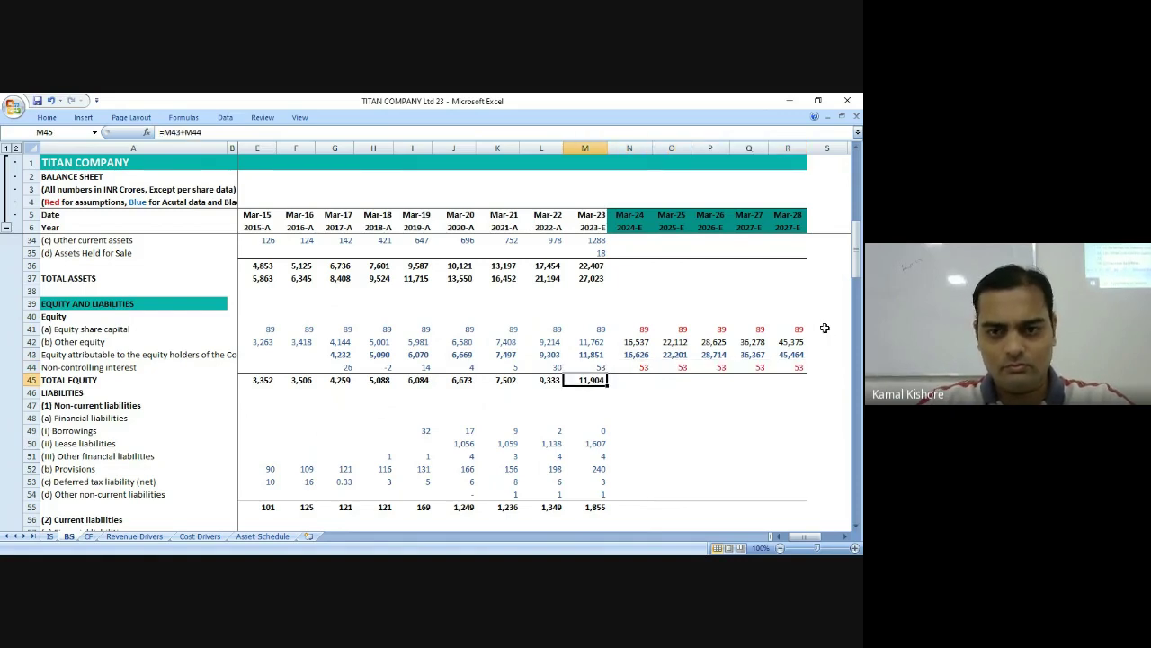
key("Right")
key("Left")
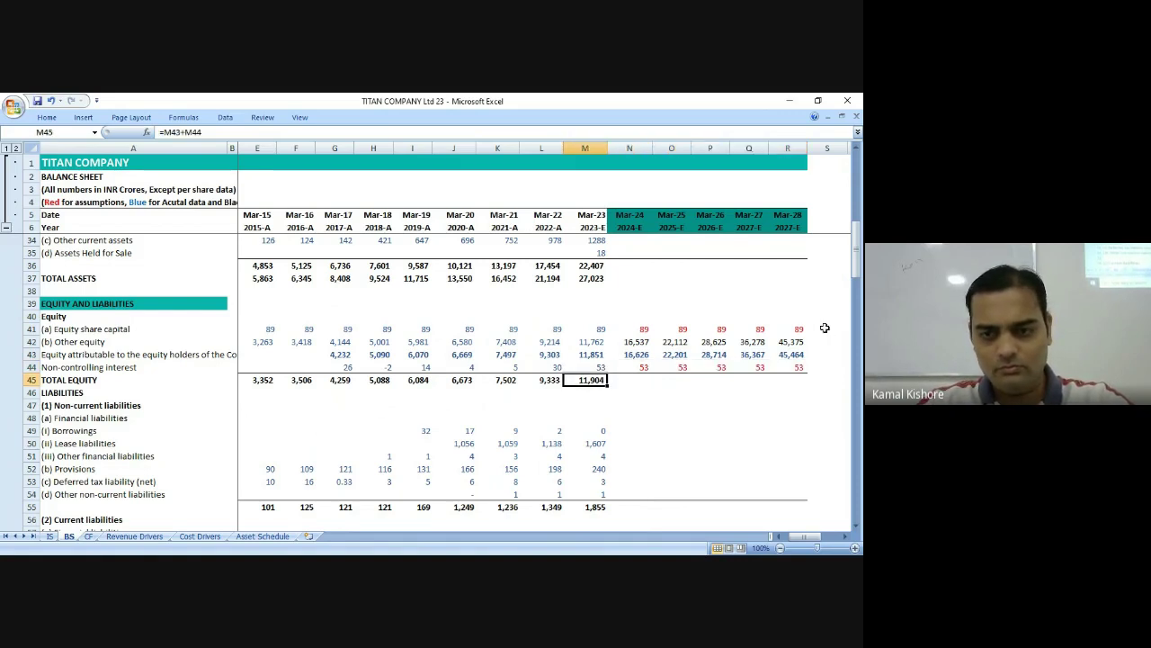
key("ctrl+c")
key("Right")
key("shift+Right")
key("shift+Right")
key("shift+Right")
key("shift+Right")
key("Return")
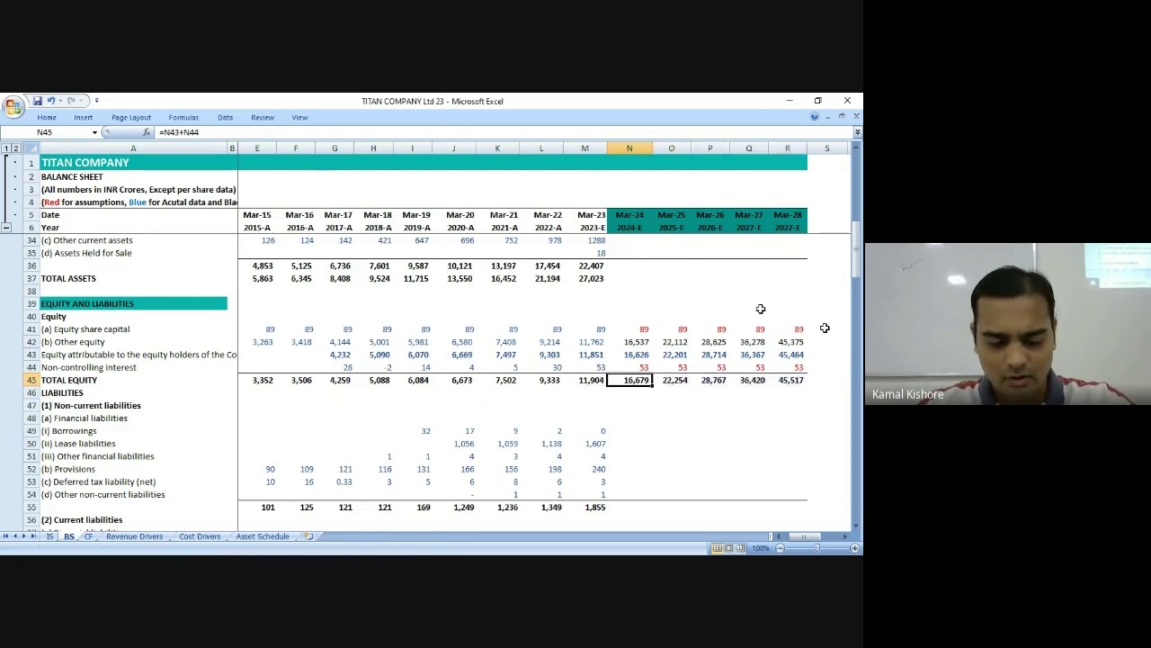
Check Mar-24 total equity on the BS sheet, then the Mar-24 total debt and debt-to-equity ratio on the Asset Schedule sheet.
left_click(678, 404)
left_click(630, 379)
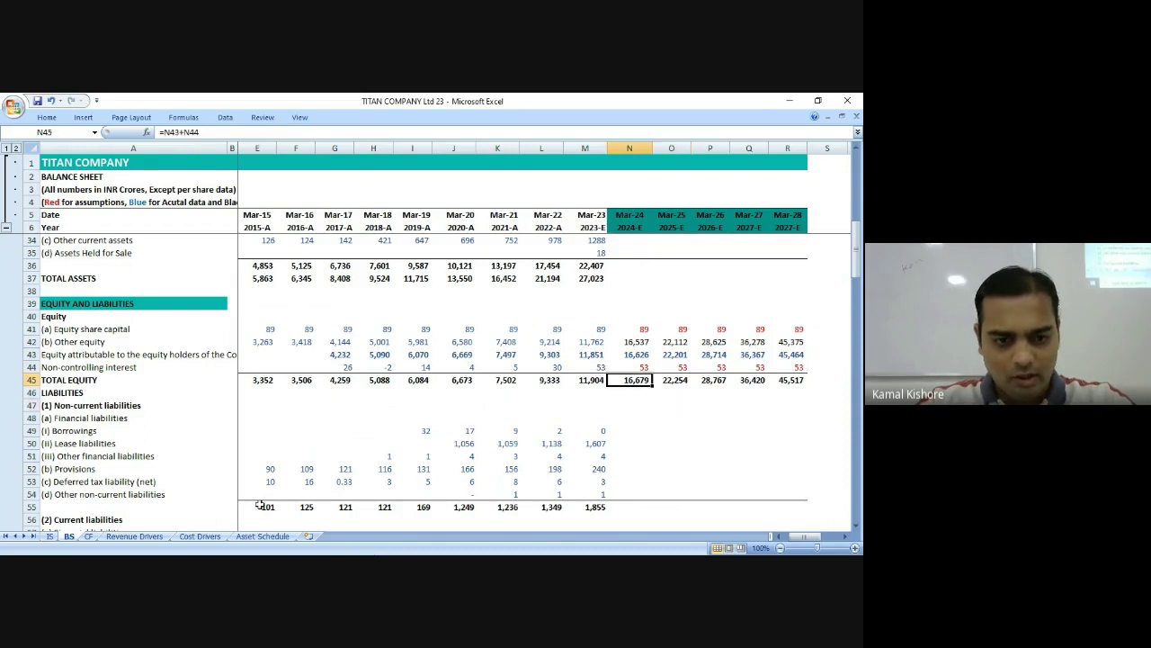
left_click(262, 536)
scroll(614, 435, "down", 1)
key("Up")
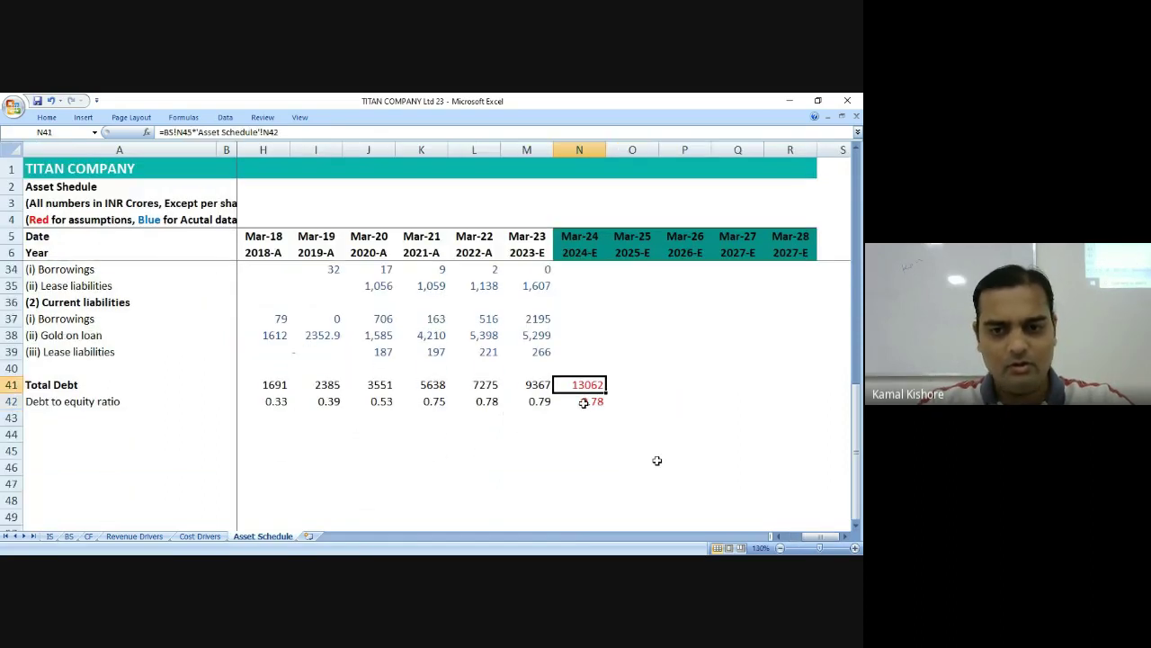
key("Down")
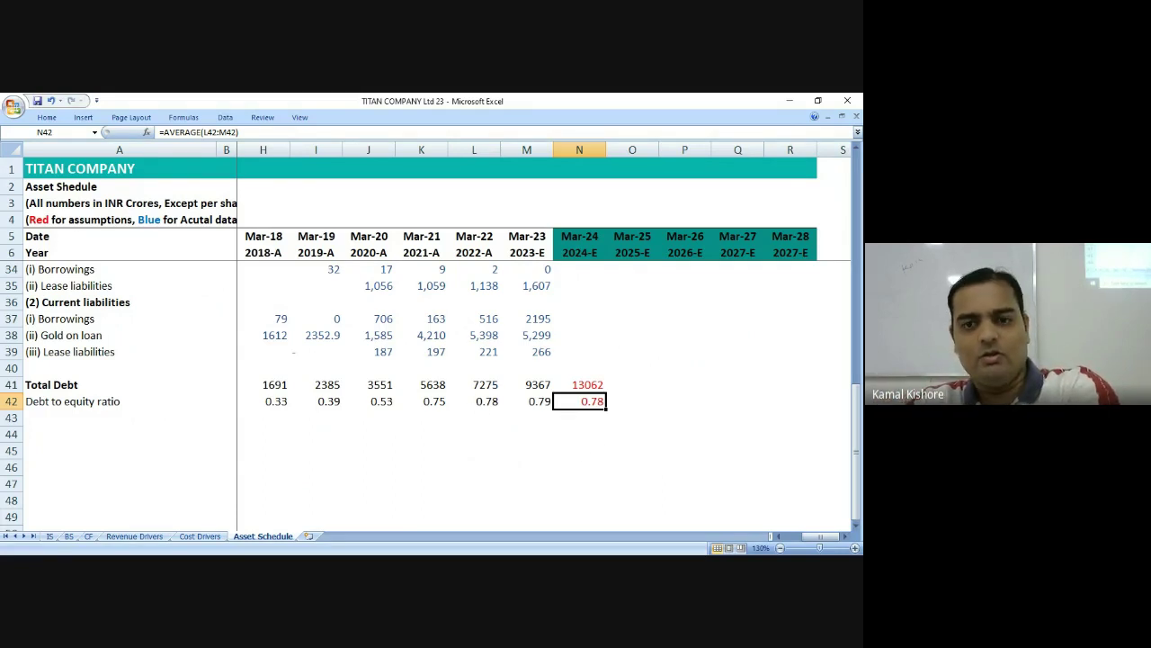
scroll(569, 423, "up", 1)
scroll(574, 427, "down", 1)
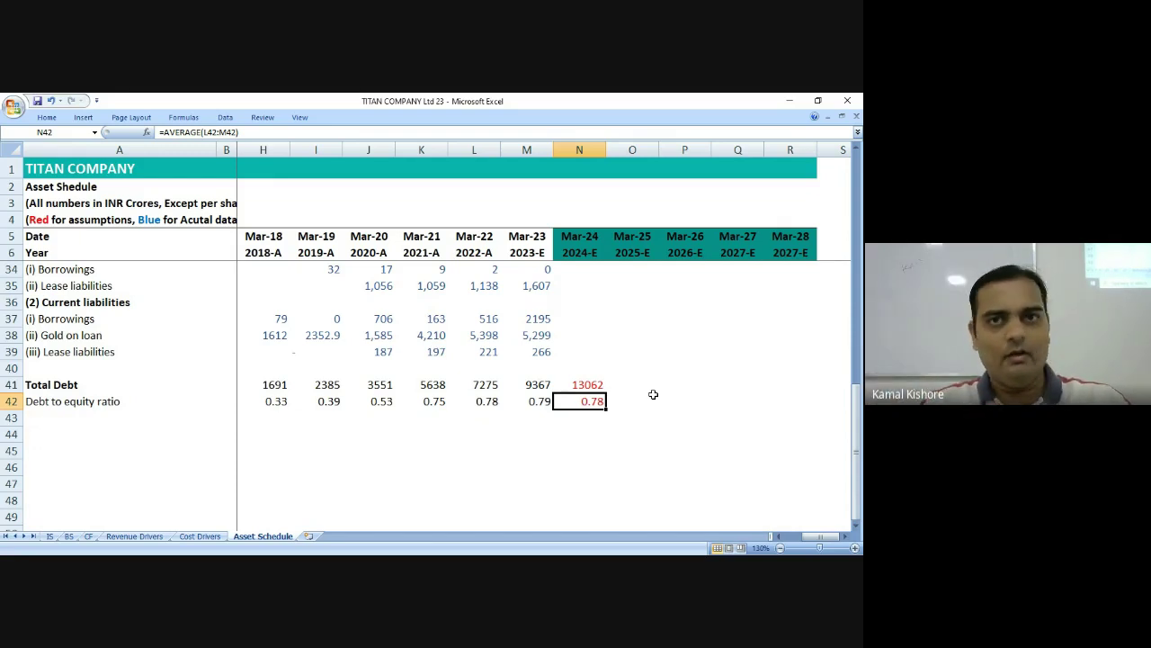
Examine the gold on loan interest rates for Mar-18 to Mar-23 in row 25 and the Mar-24 total debt formula.
scroll(653, 394, "up", 5)
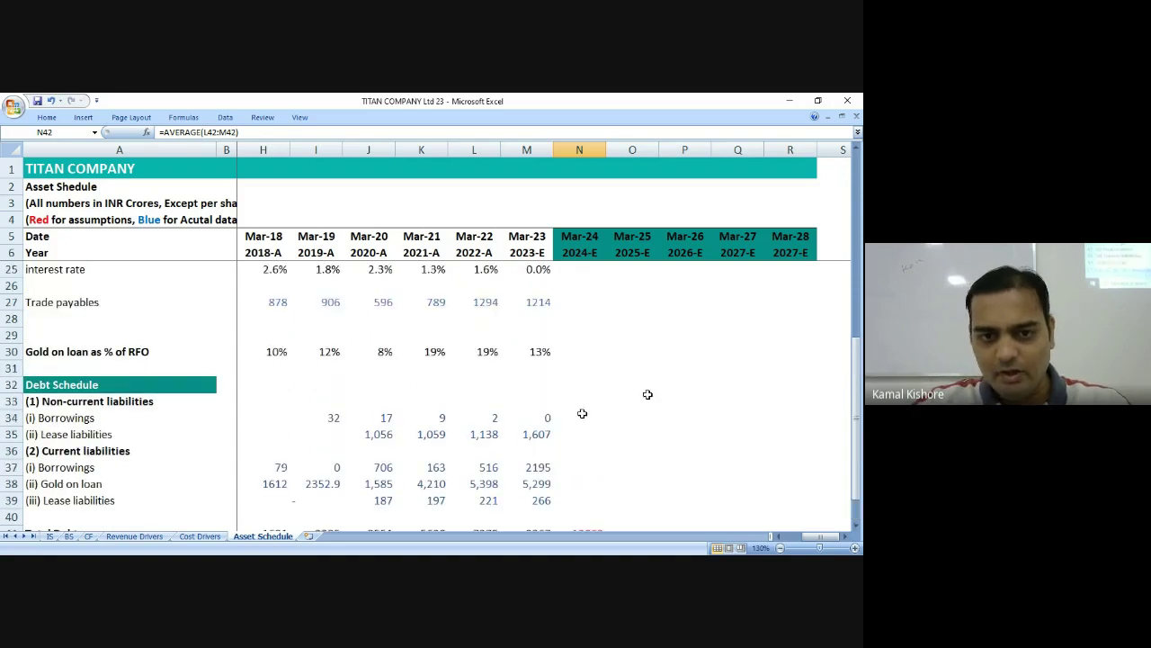
left_click_drag(264, 369, 526, 369)
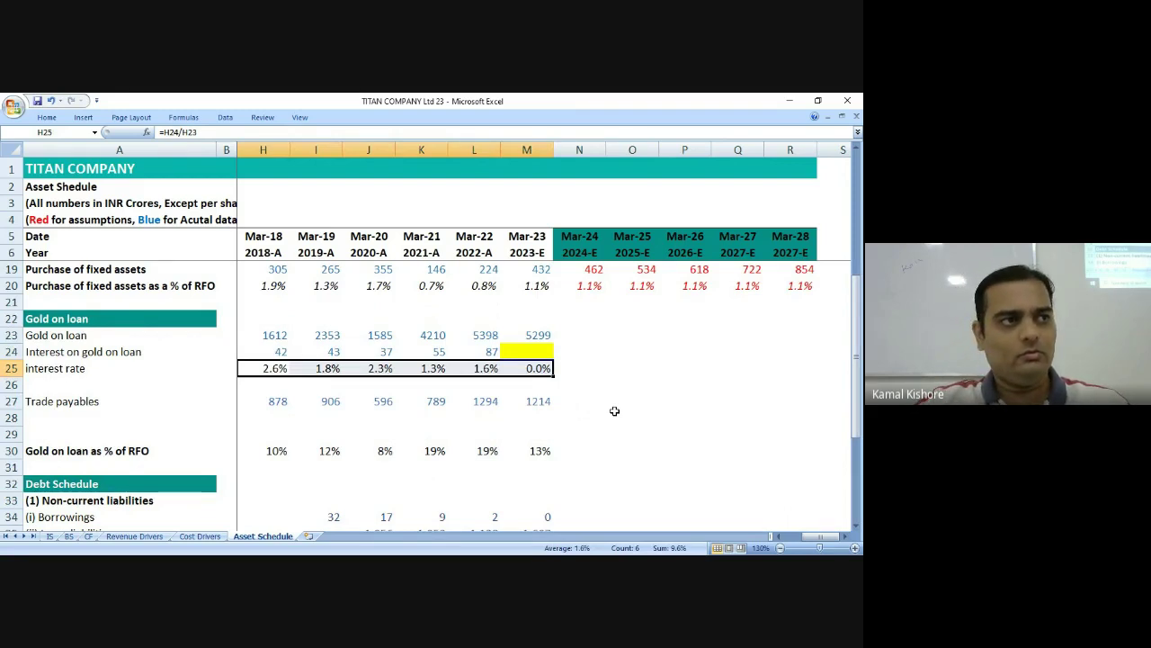
scroll(615, 411, "down", 3)
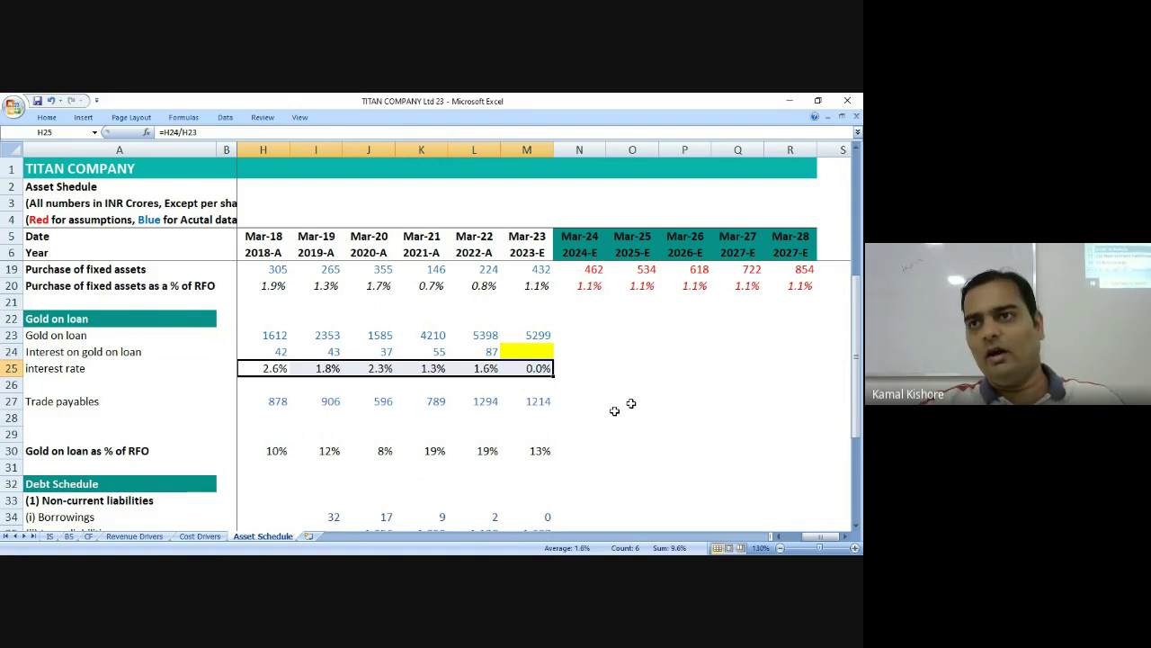
scroll(621, 407, "down", 2)
scroll(594, 423, "down", 2)
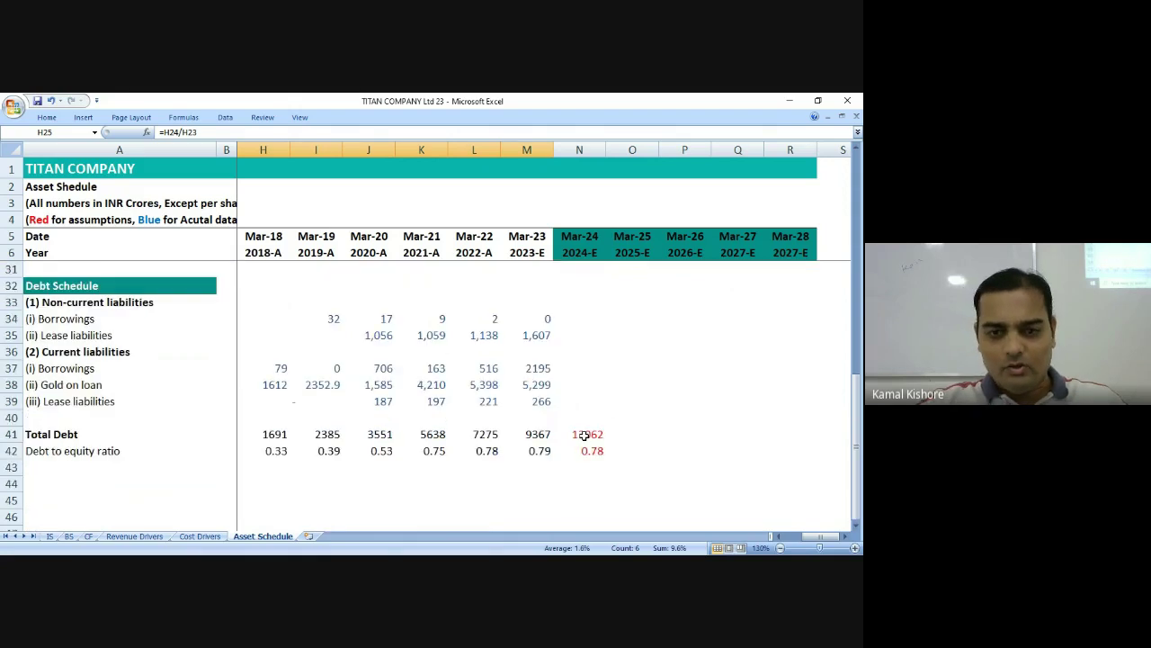
left_click(585, 434)
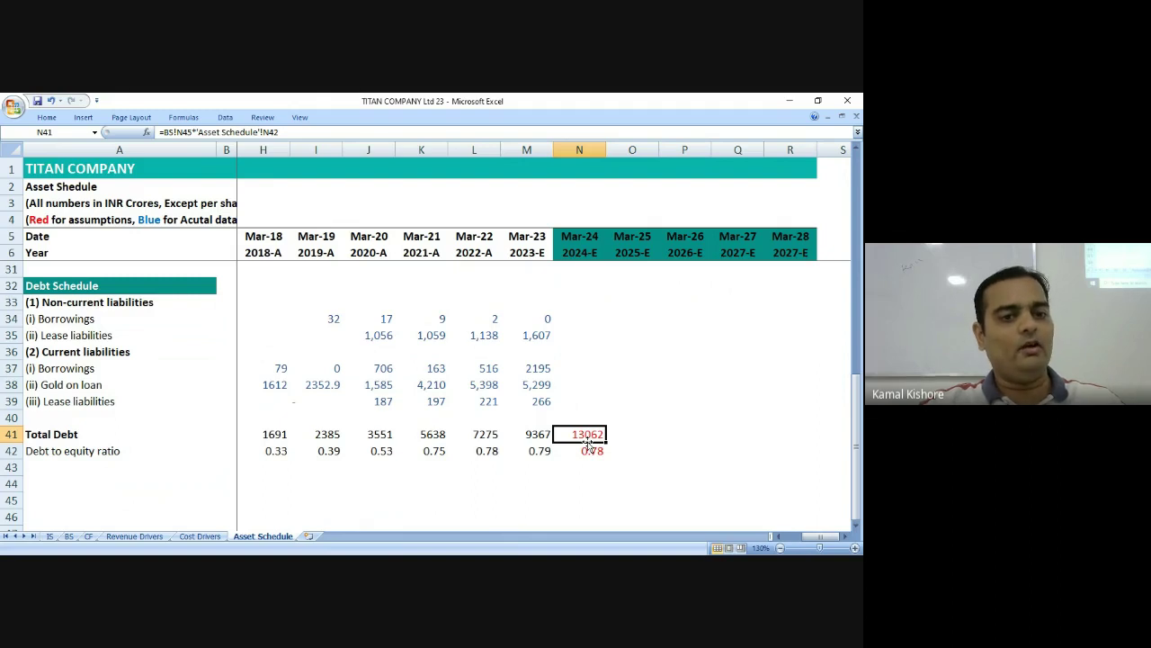
left_click(568, 338)
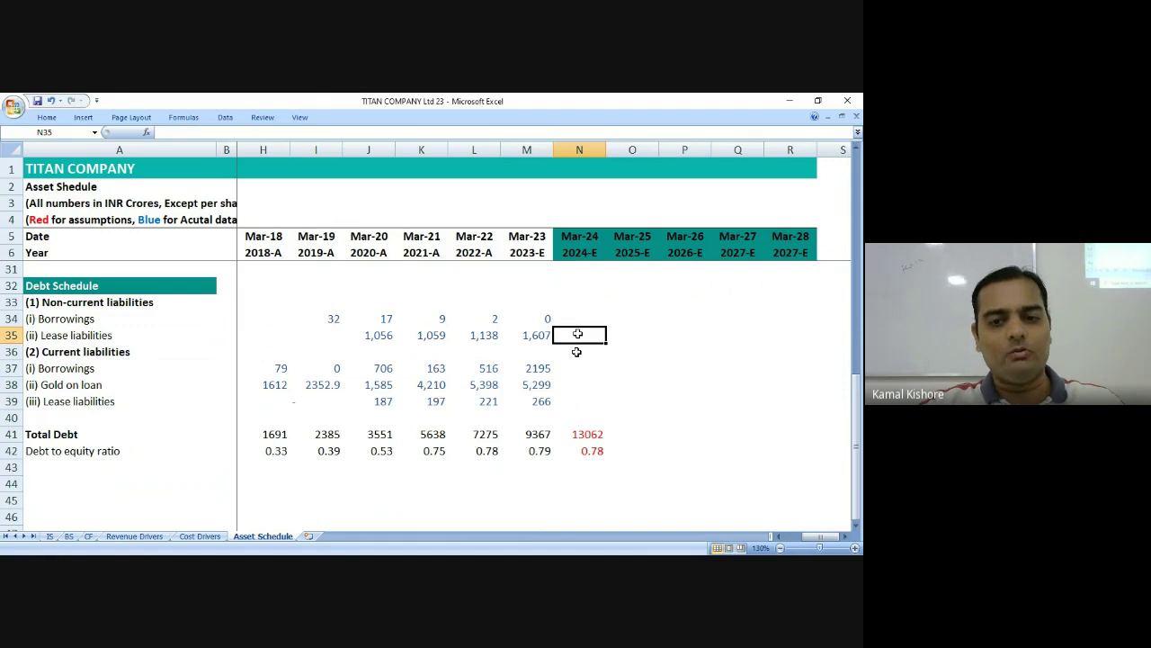
key("ctrl+Down")
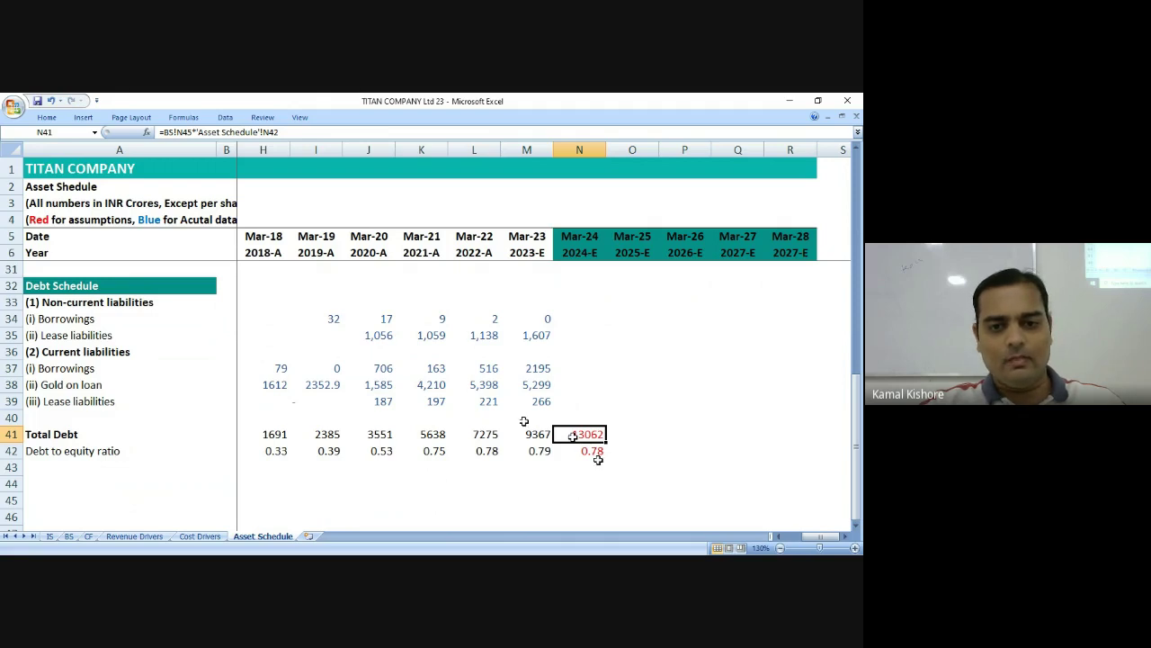
Compare the Mar-23 debt components and debt-to-equity ratio with the BS sheet's equity and liabilities and the Mar-24 total debt.
left_click(536, 450)
left_click(69, 536)
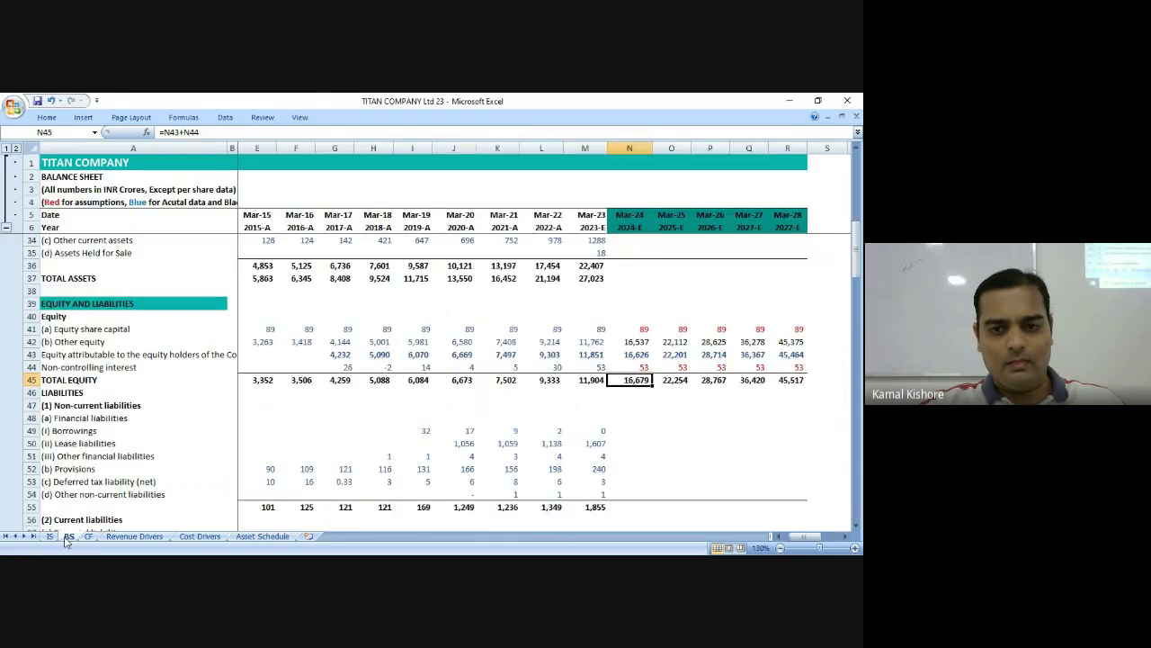
scroll(531, 470, "down", 2)
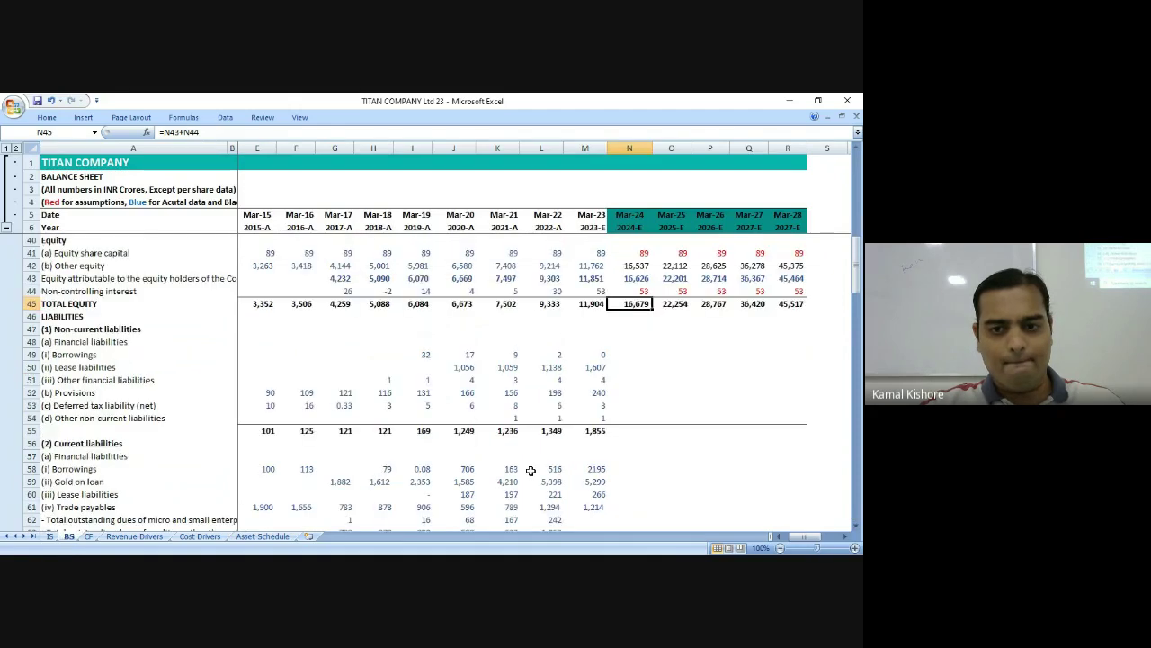
scroll(531, 471, "down", 1)
left_click(262, 536)
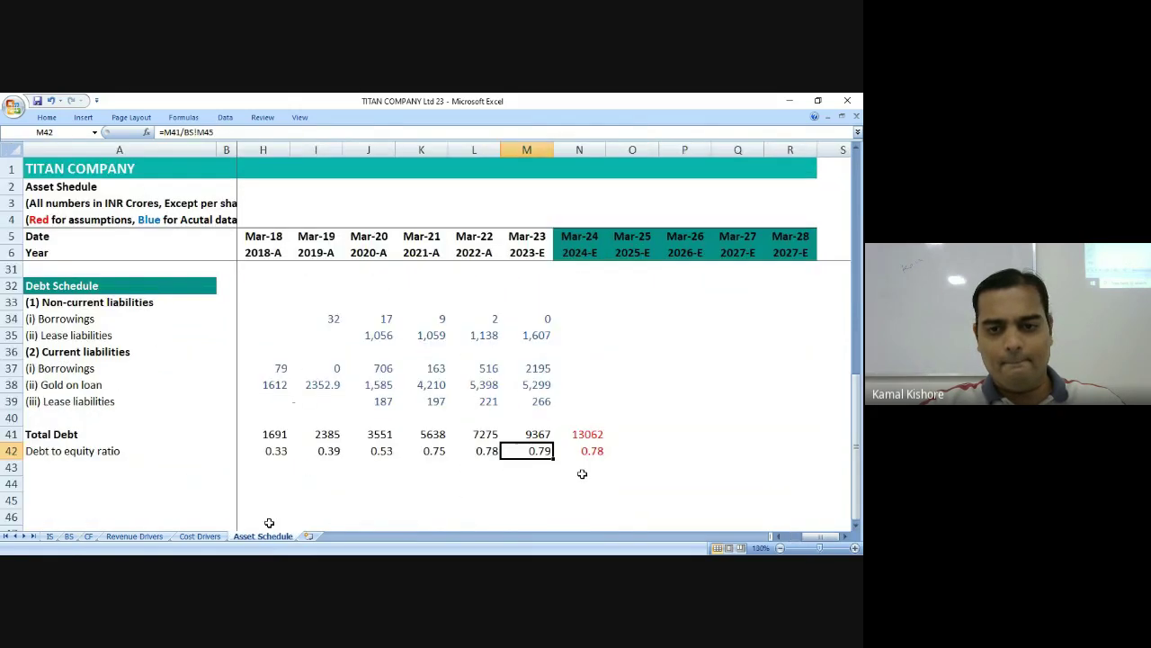
left_click(593, 433)
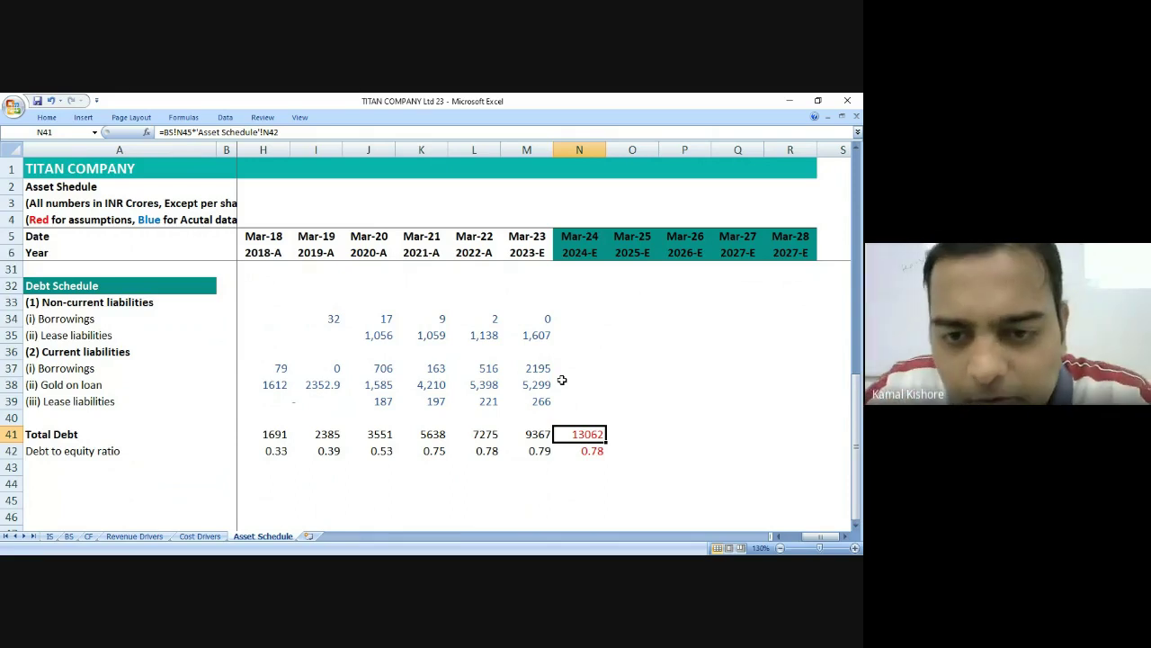
left_click_drag(540, 319, 541, 403)
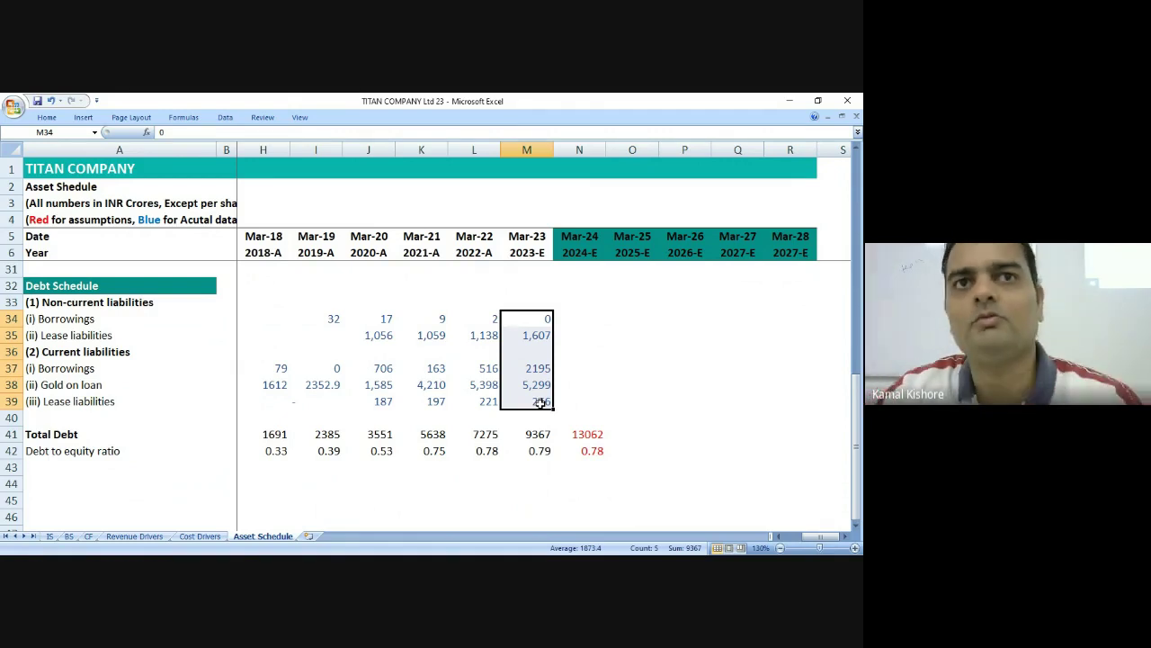
left_click(609, 438)
left_click(582, 435)
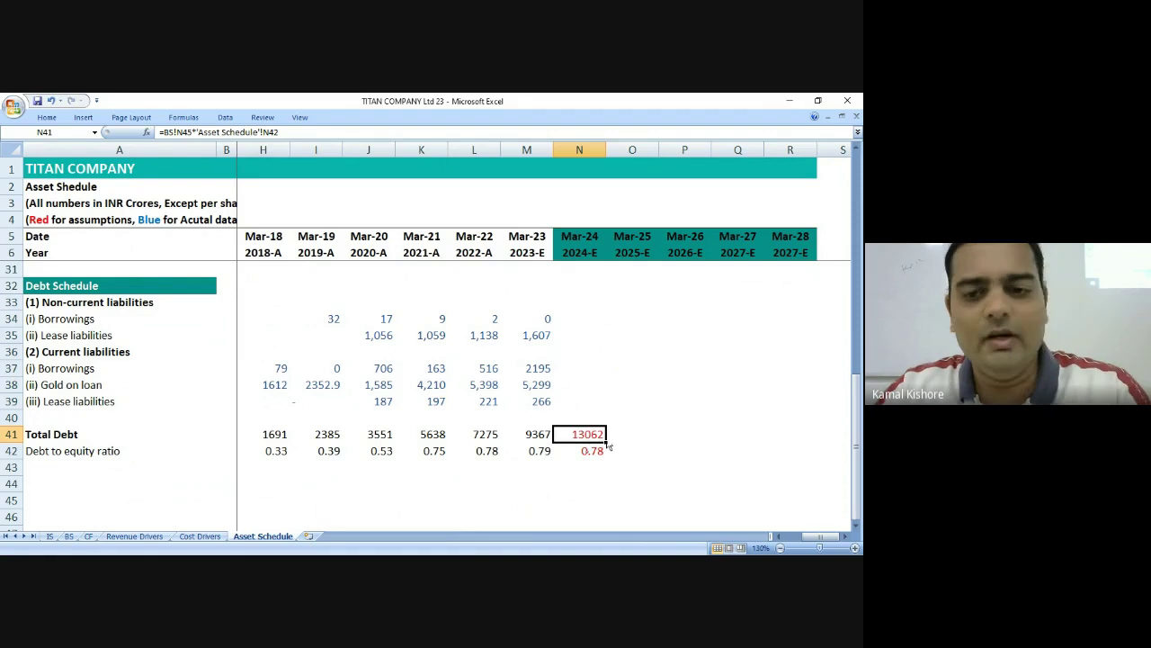
key("Down")
key("Down")
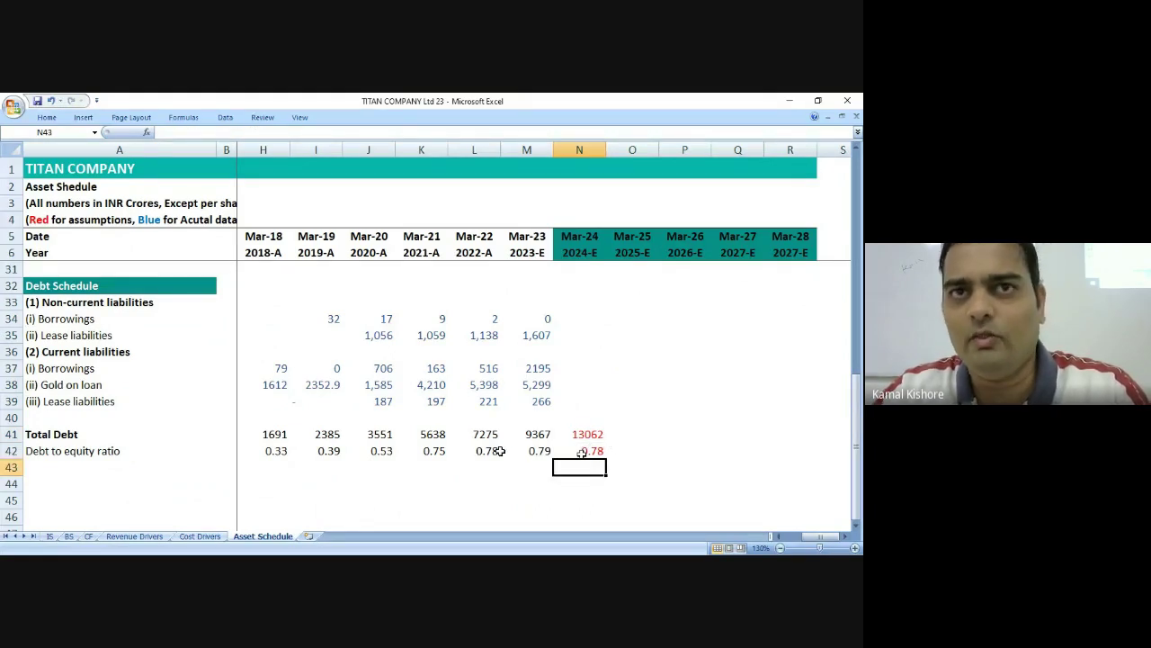
left_click(572, 450)
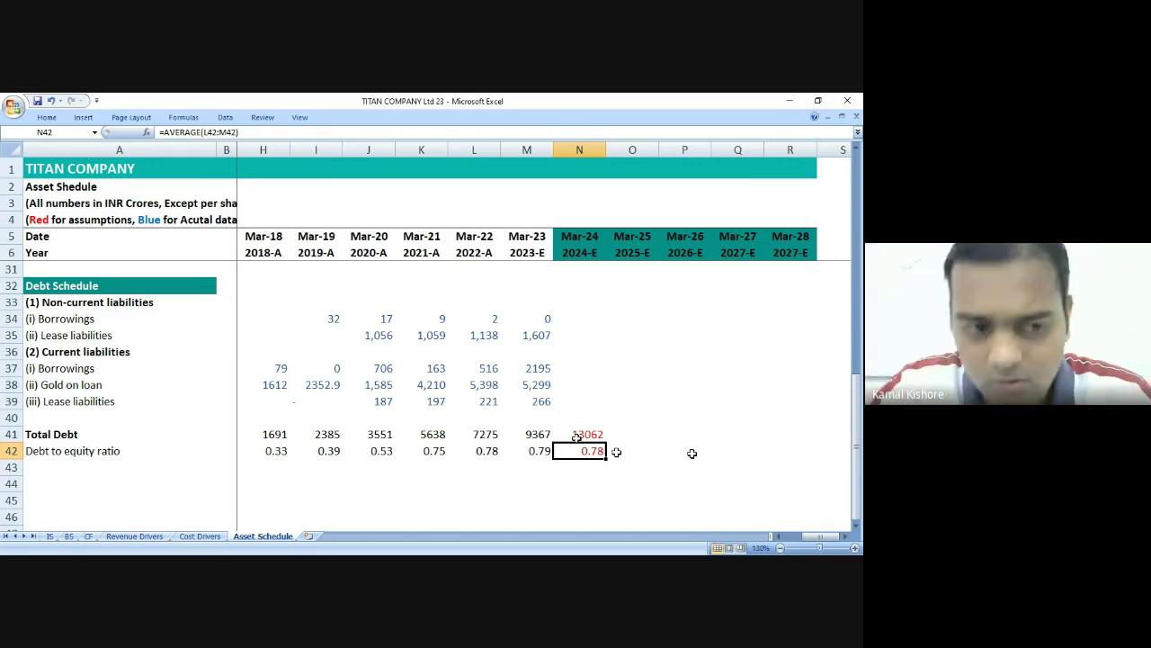
key("Up")
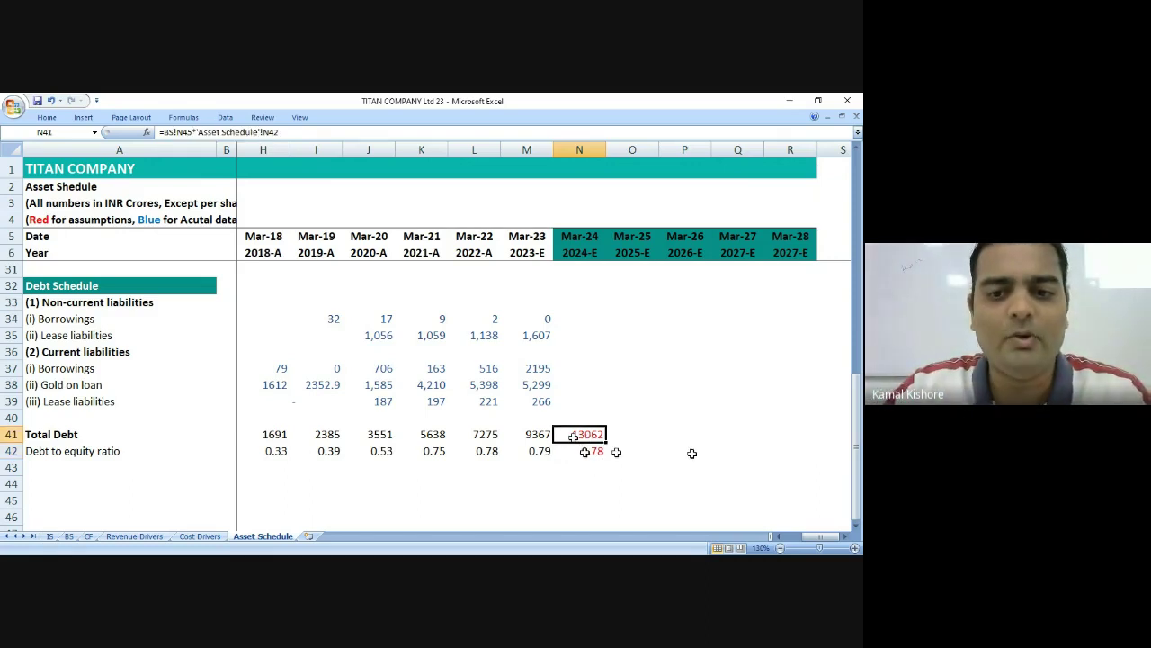
Review the Debt Schedule's gold on loan row around Mar-22 to Mar-24 against the total debt and the gold on loan percentage row.
scroll(692, 453, "up", 8)
left_click(581, 401)
scroll(585, 432, "down", 7)
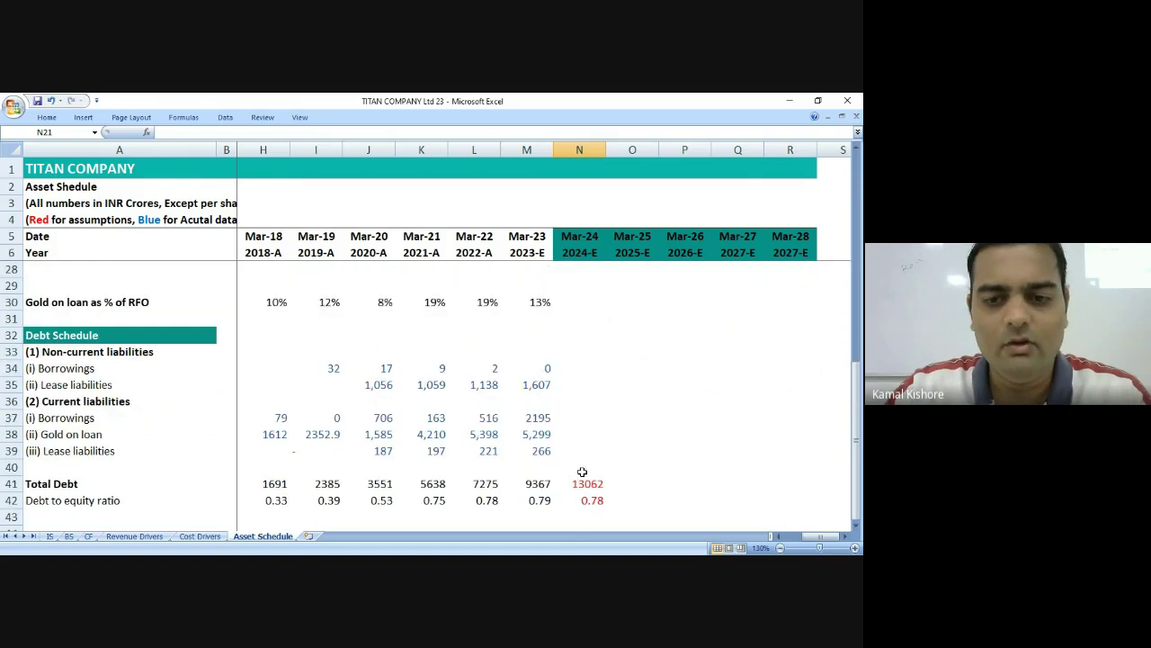
left_click(583, 483)
scroll(612, 463, "down", 3)
scroll(635, 457, "up", 2)
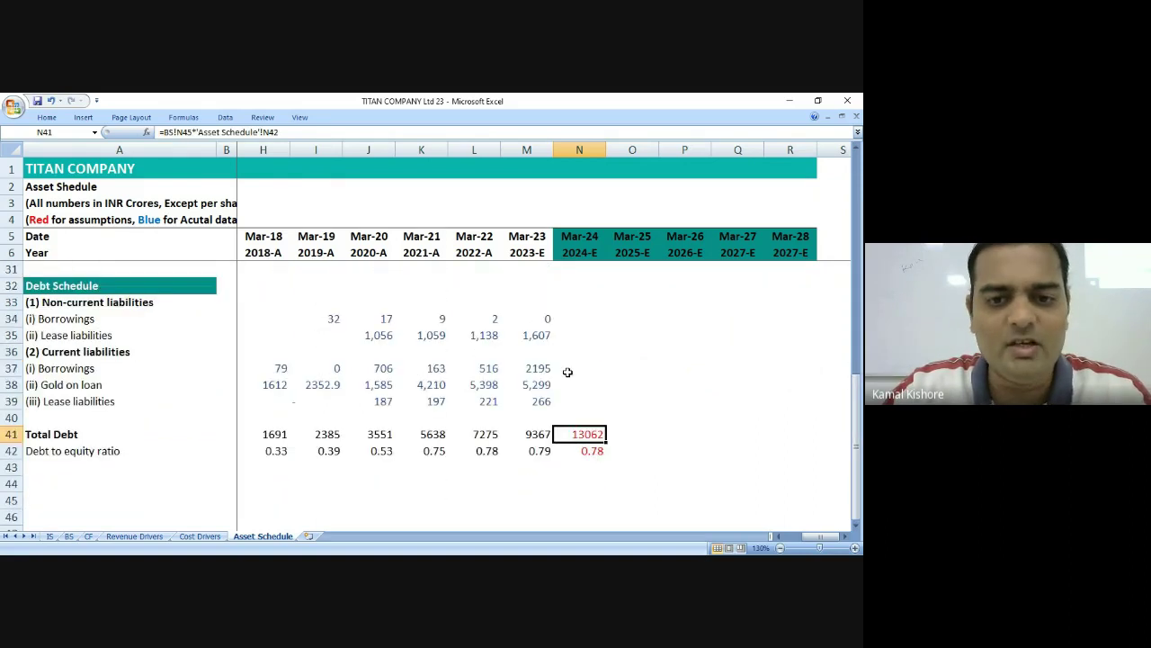
left_click(476, 385)
left_click(542, 385)
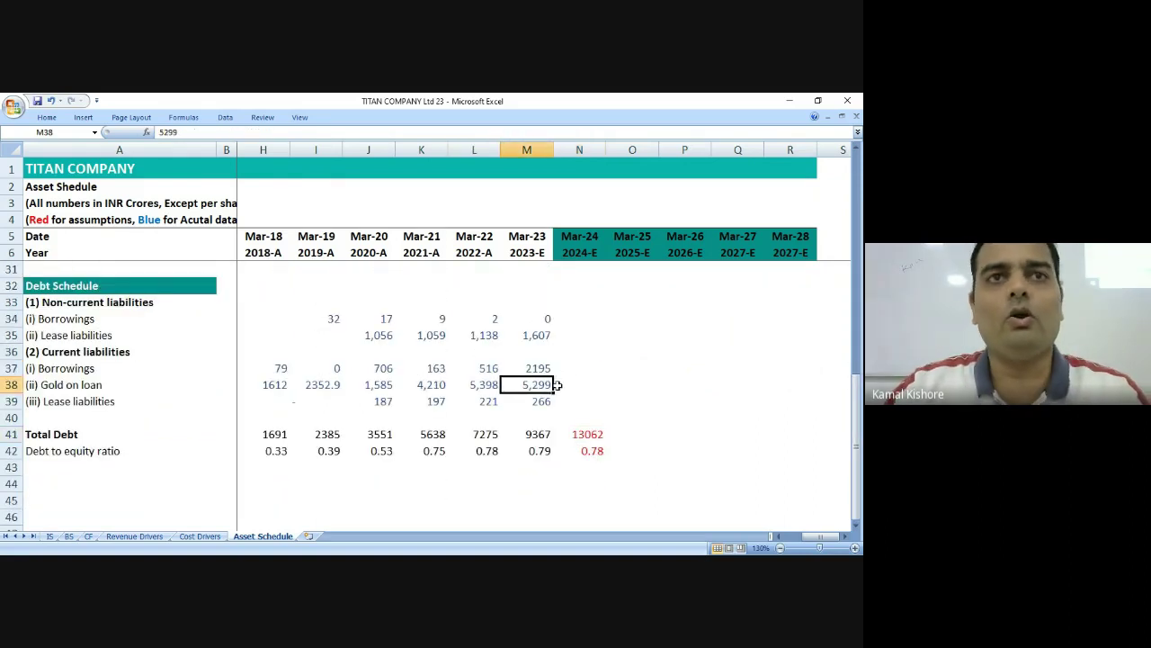
left_click(579, 385)
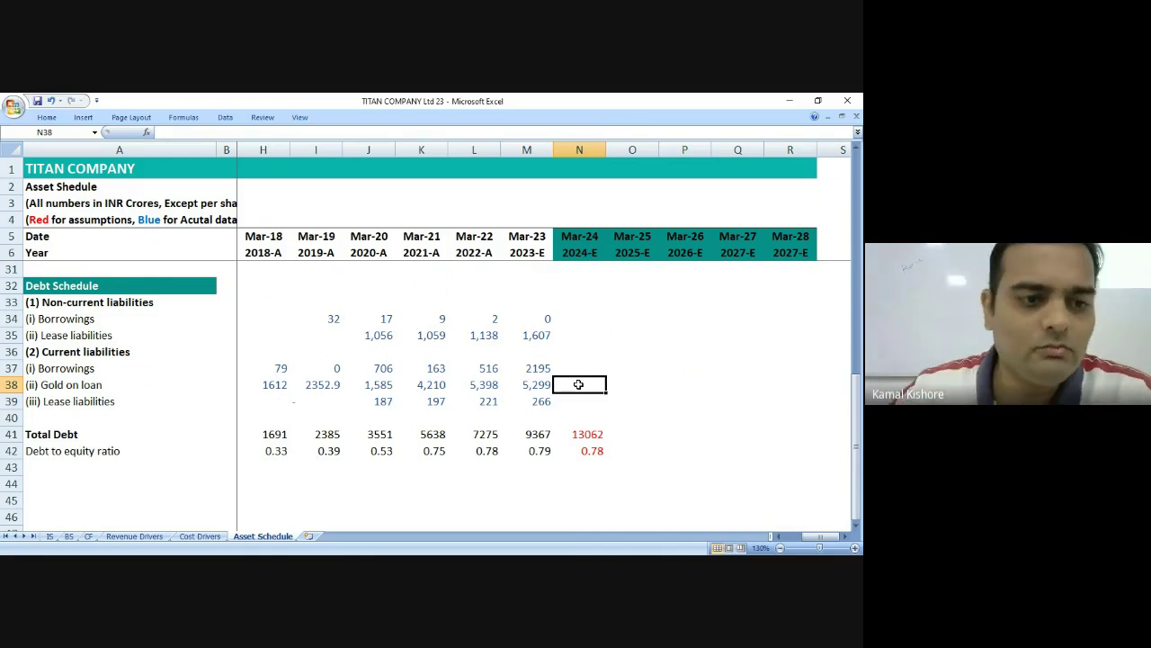
scroll(132, 402, "up", 2)
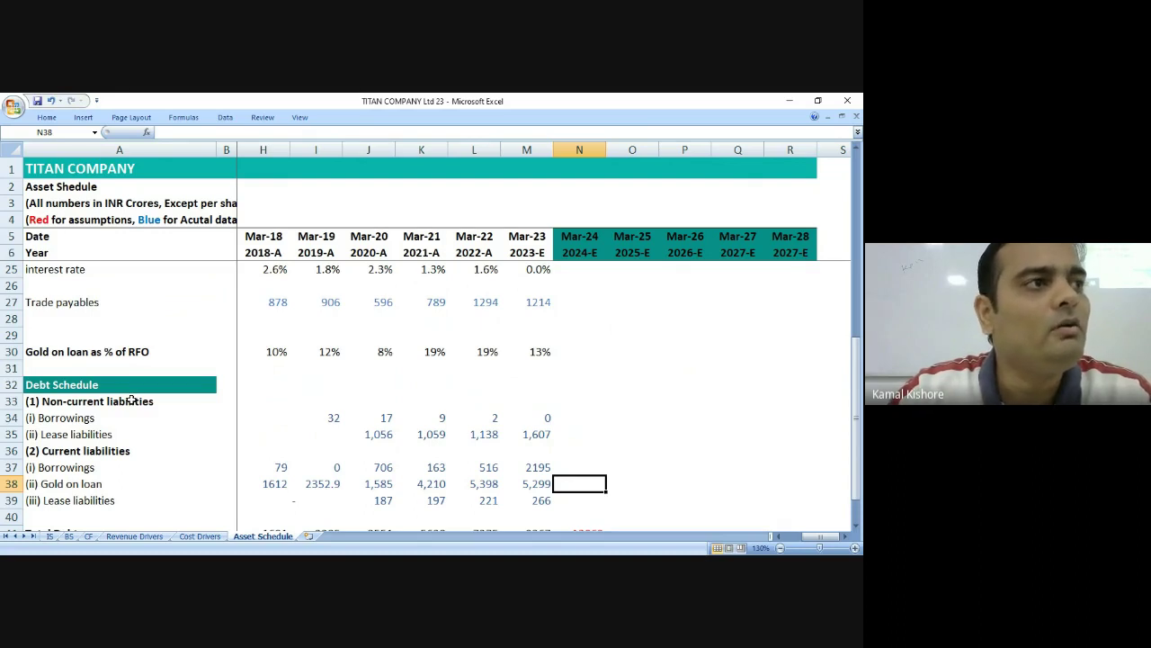
scroll(131, 401, "down", 1)
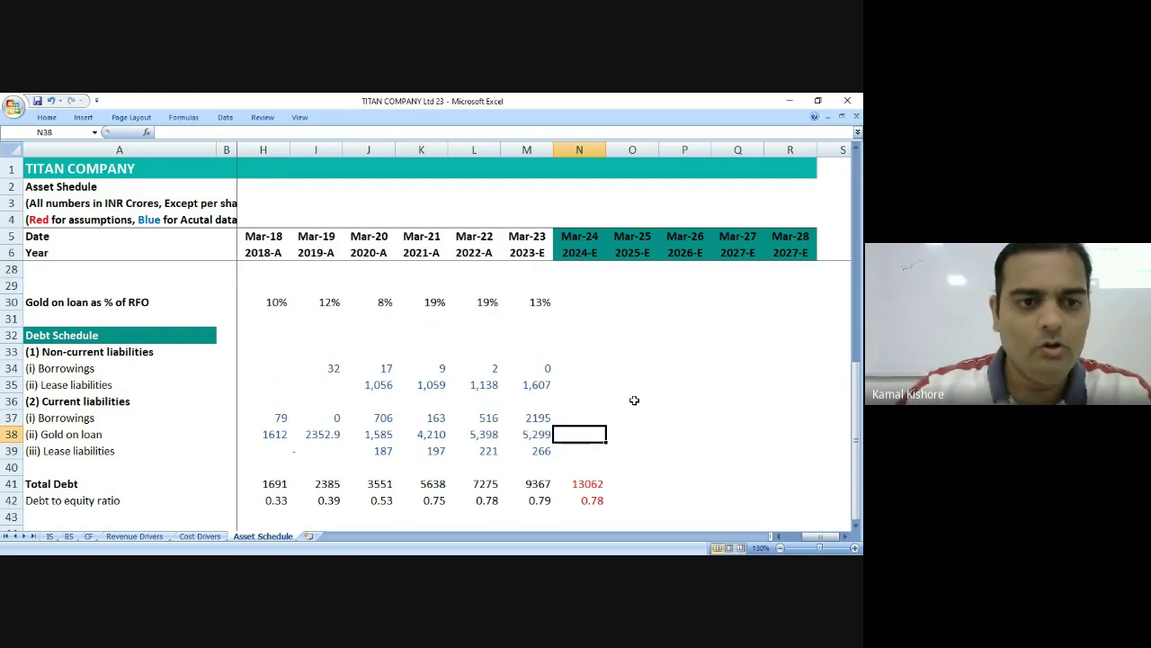
Inspect the Mar-23 formula for gold on loan as a percentage of revenue and its source on the Revenue Drivers sheet.
left_click(180, 302)
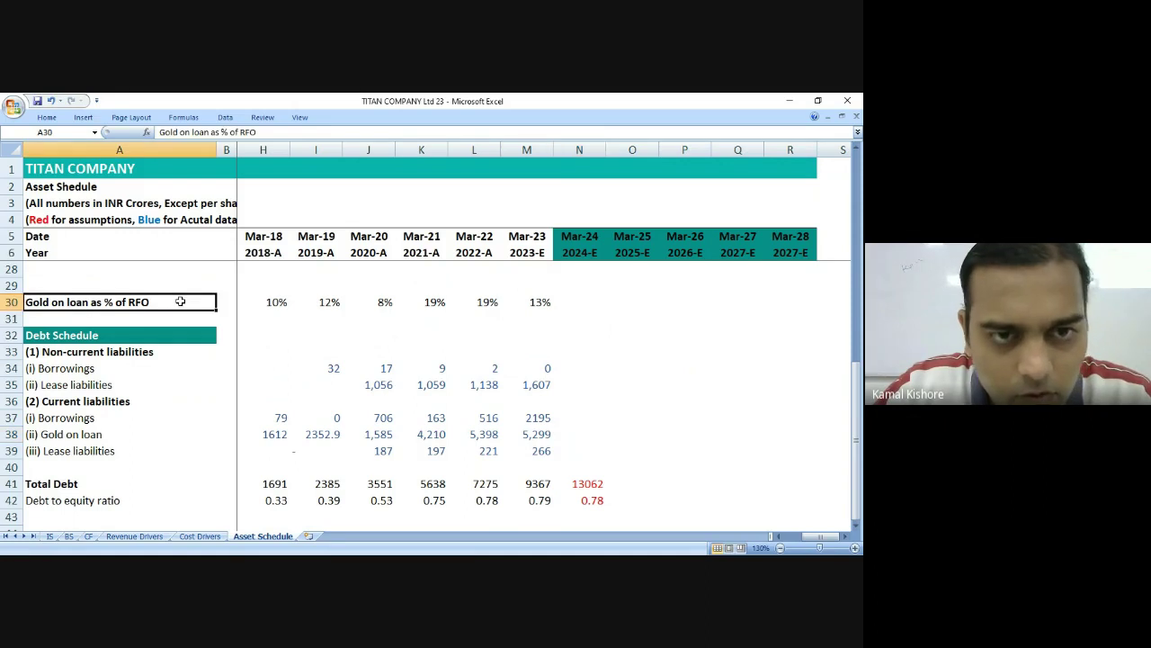
double_click(544, 303)
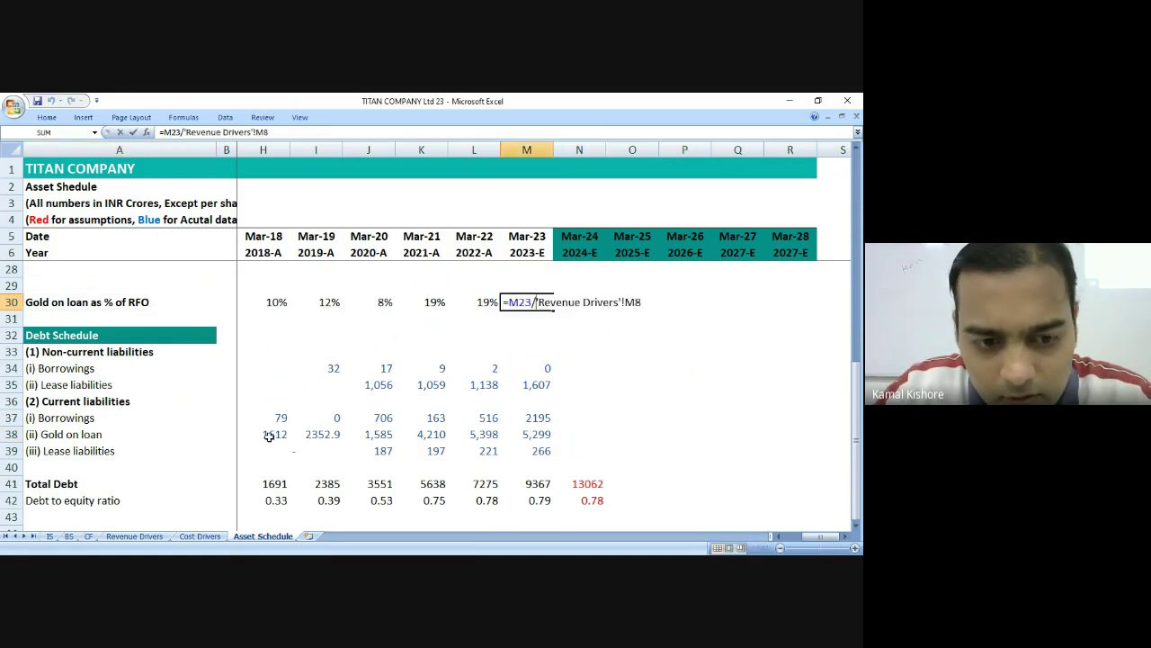
left_click(142, 537)
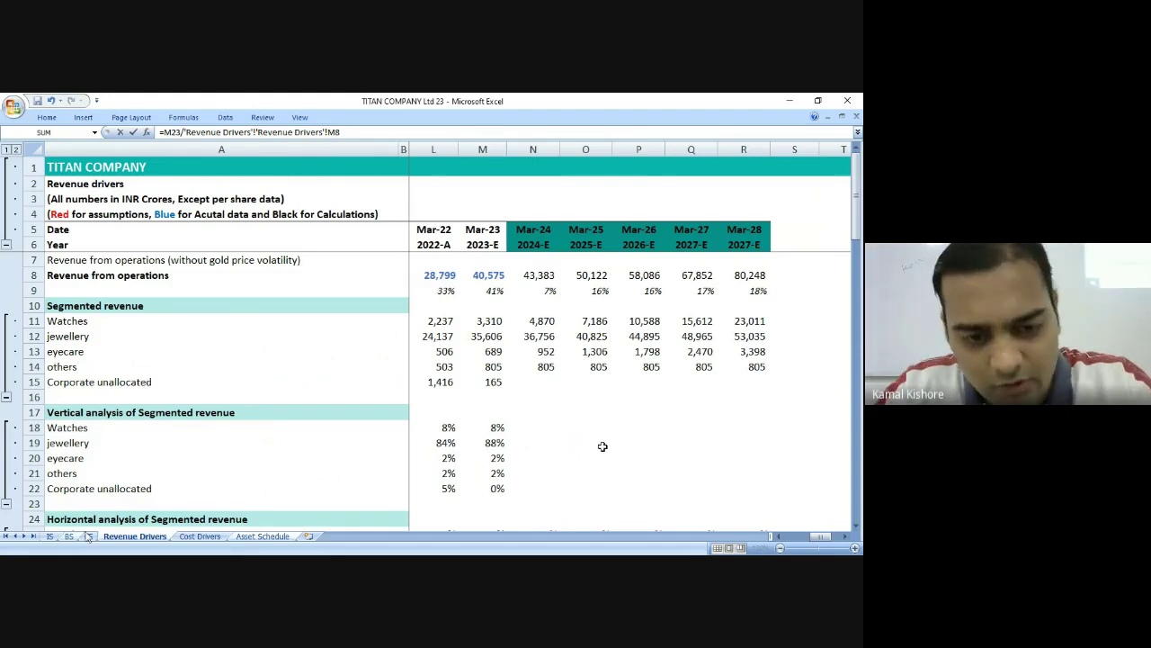
key("Escape")
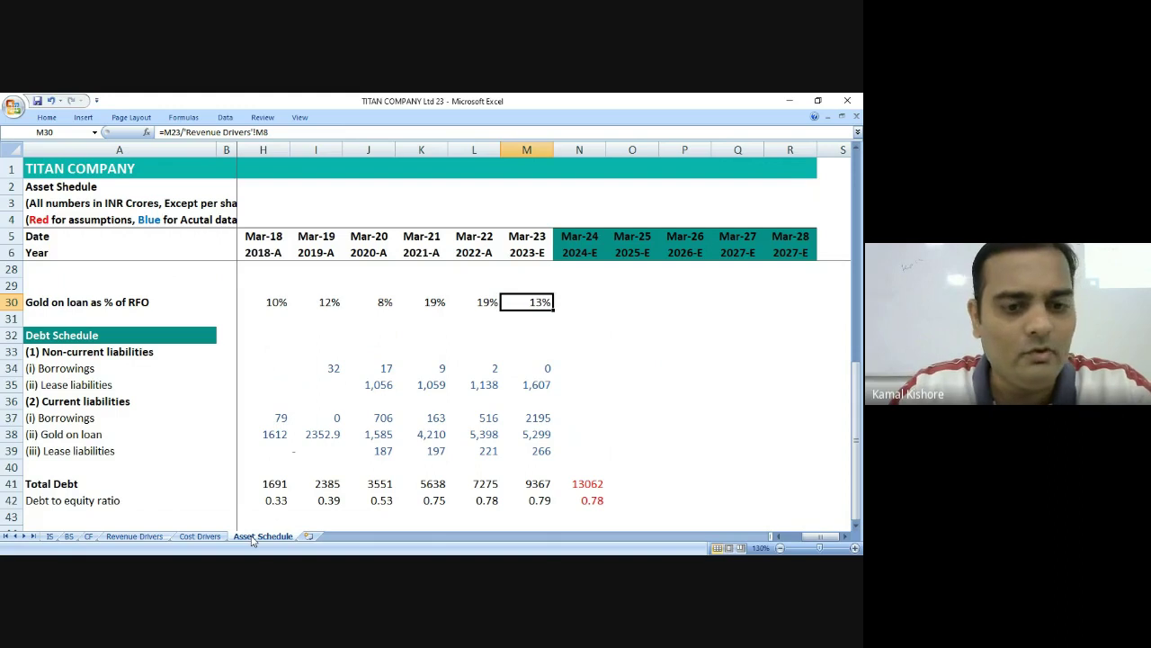
Rename the gold on loan percentage label in A30 to "Gold on loan as % of COGS".
double_click(66, 302)
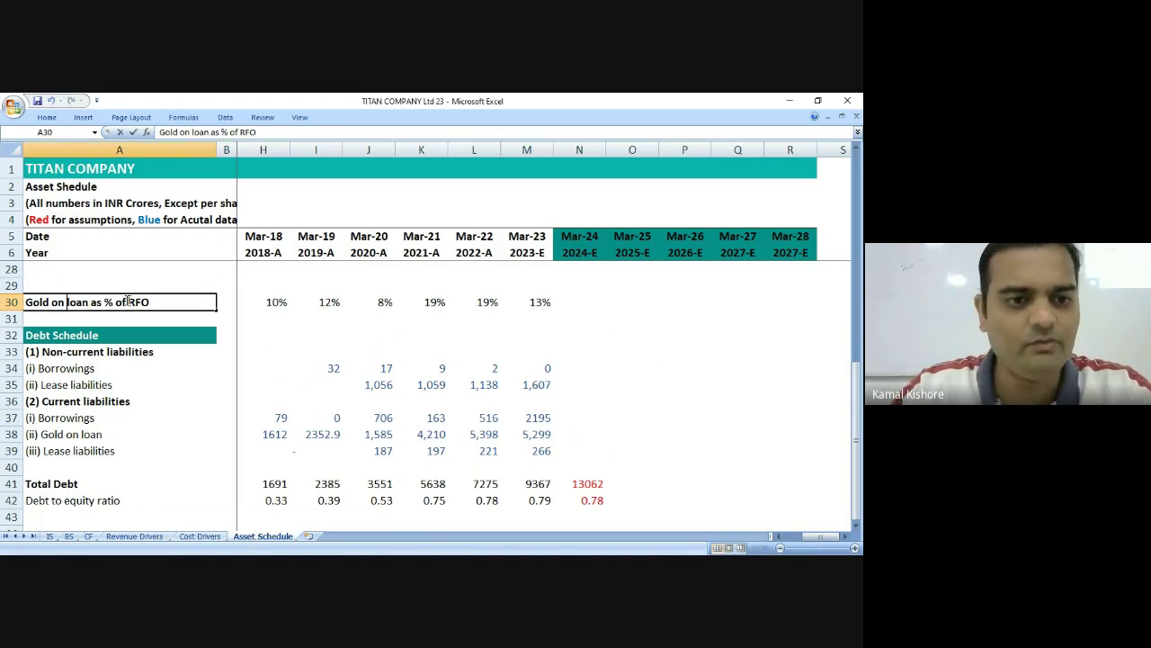
double_click(131, 302)
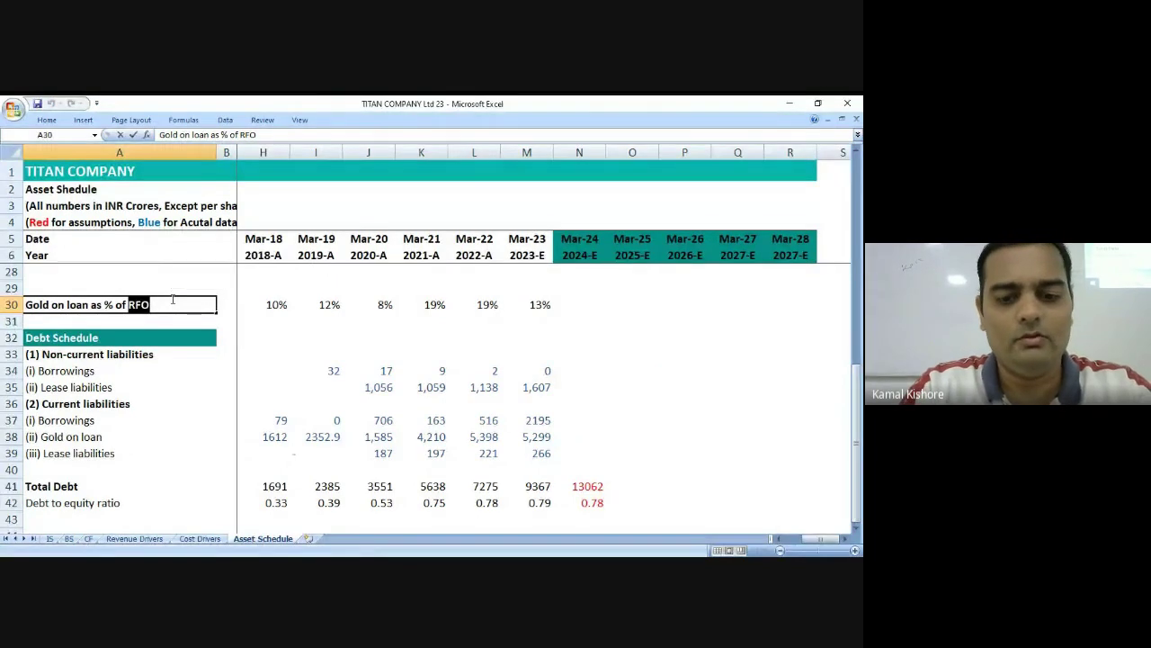
type("COGS")
key("Return")
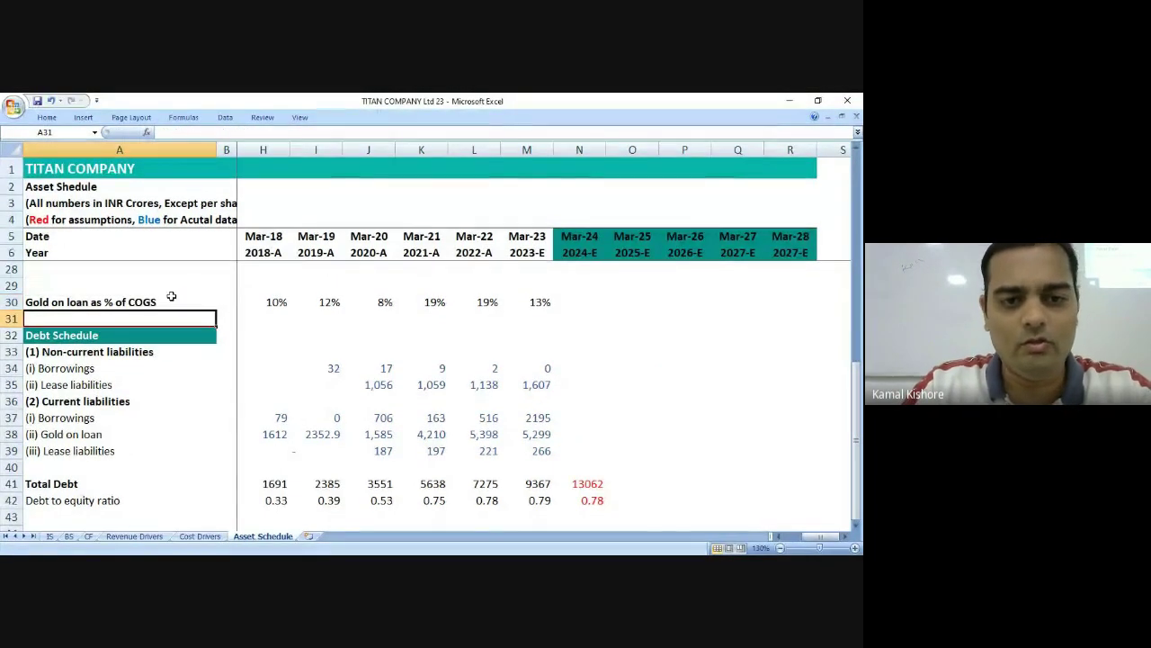
key("Up")
key("Right")
key("Right")
key("Right")
key("Left")
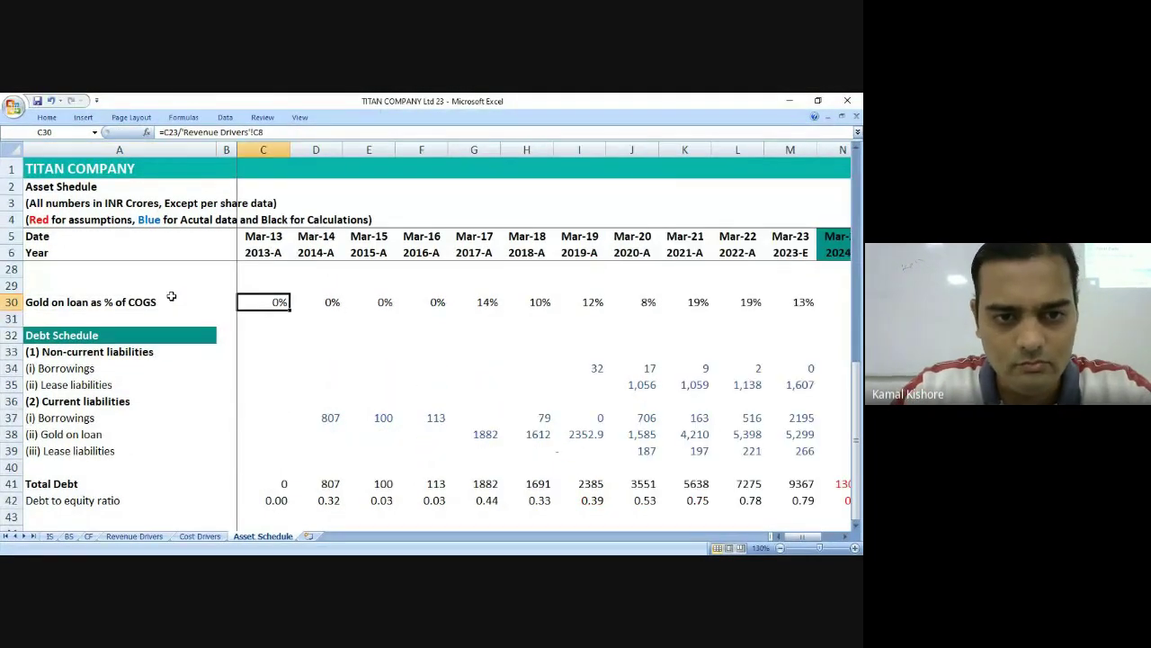
type("=")
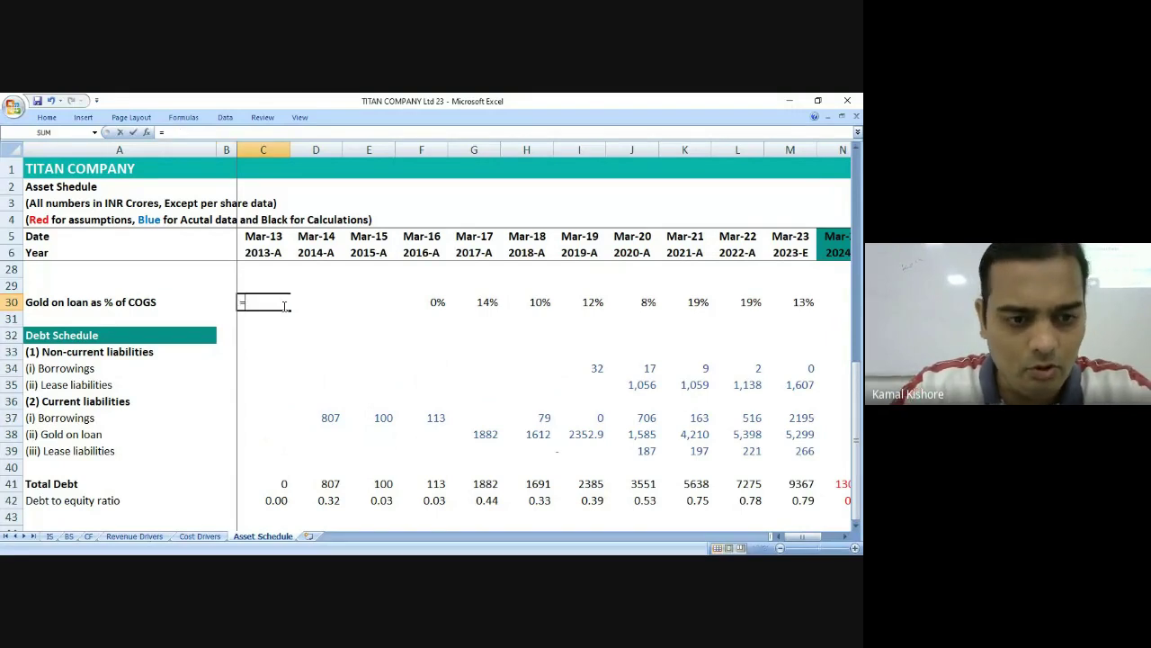
scroll(267, 432, "down", 2)
scroll(275, 435, "up", 1)
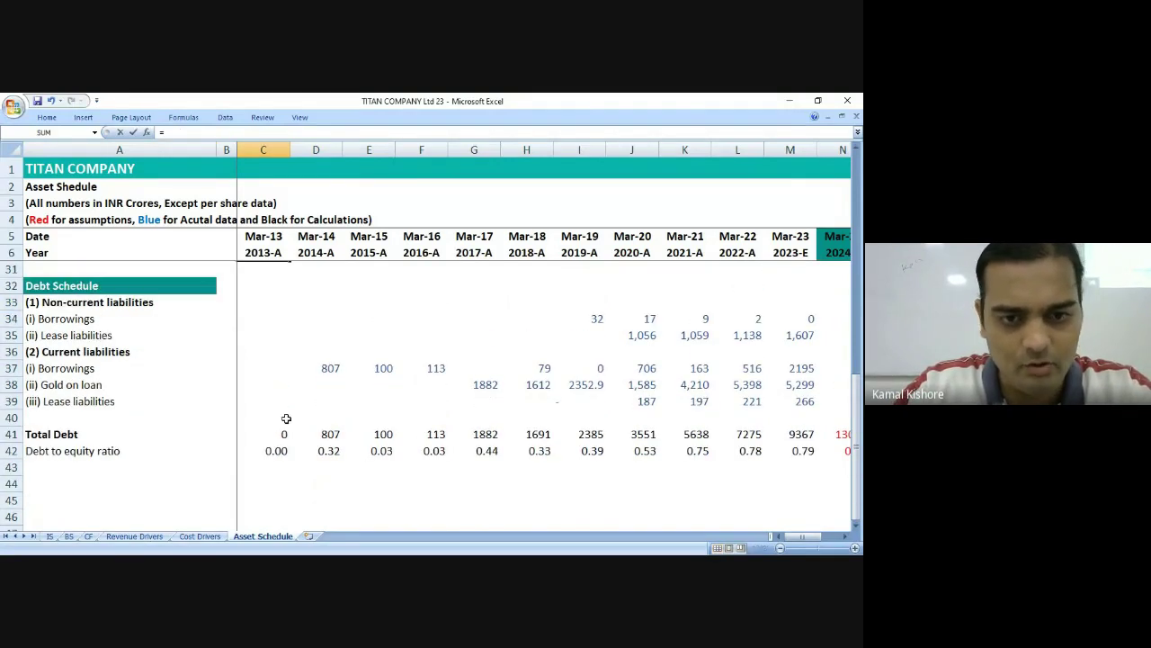
key("Escape")
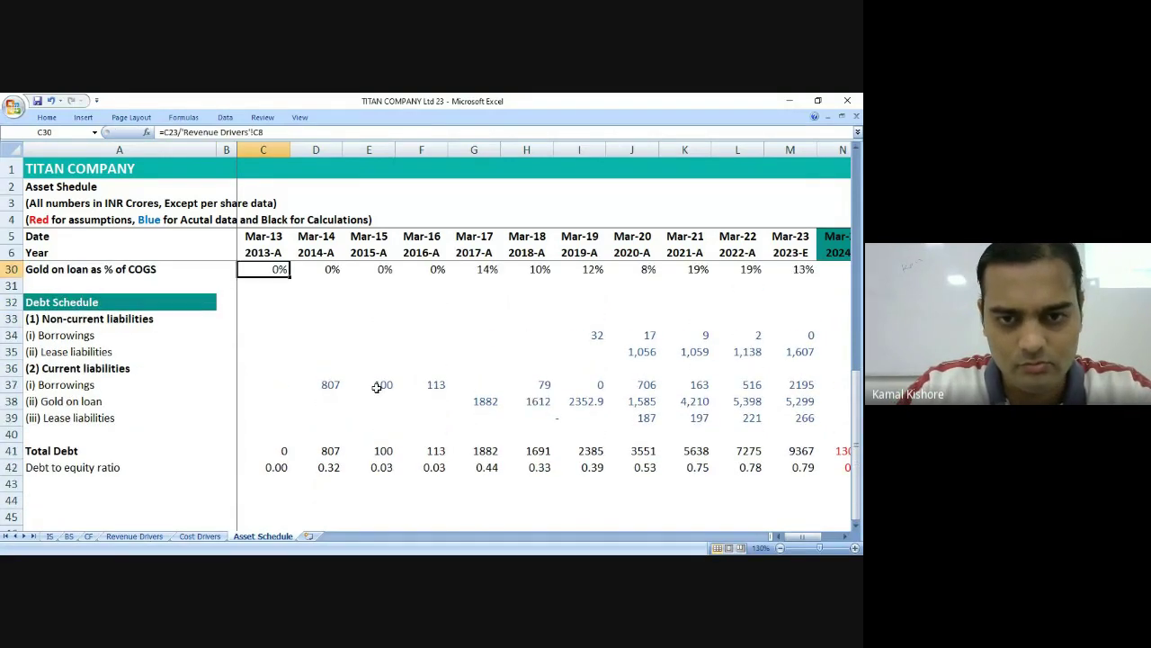
Change the Mar-13 gold on loan as % of COGS formula in C30 to divide by income statement COGS, =C23/IS!F14.
double_click(270, 270)
scroll(306, 342, "up", 3)
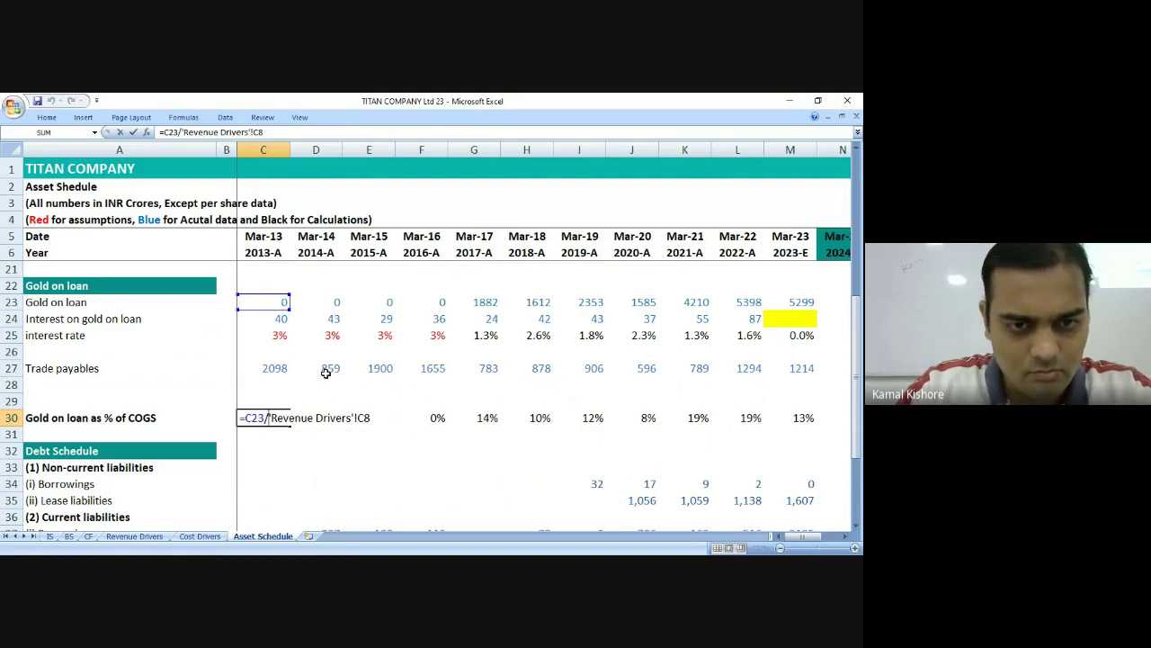
key("shift+End")
left_click(49, 536)
left_click(328, 290)
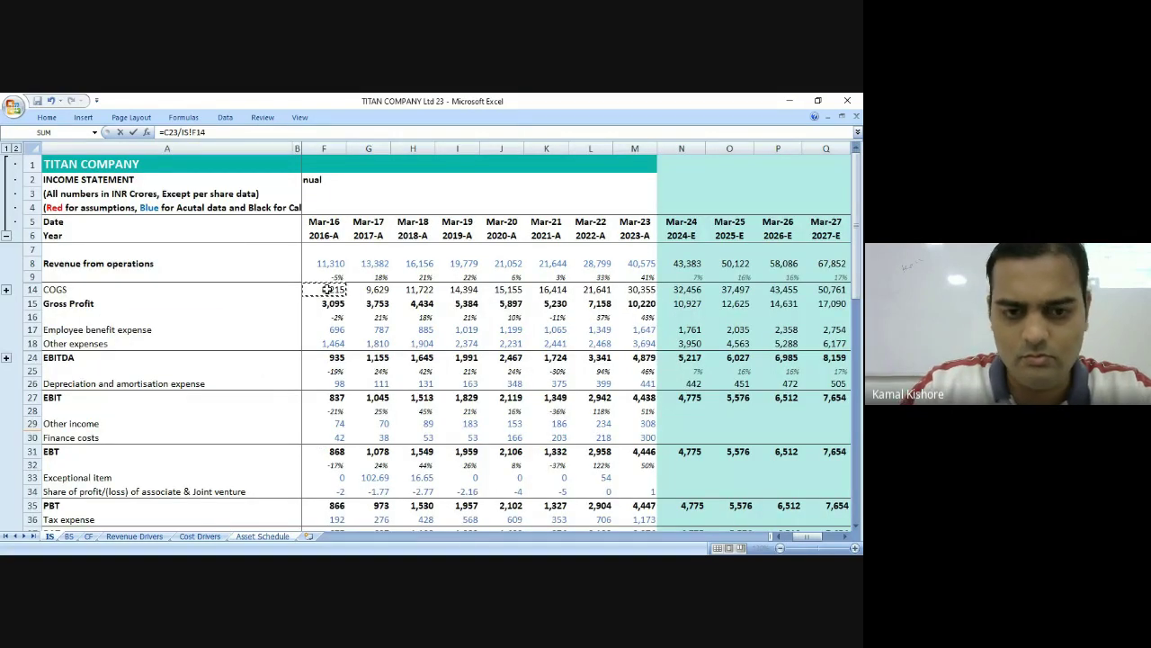
key("ctrl+Return")
Fill the C30 formula across to Mar-23 in M30 and show the percentages with one decimal place.
key("shift+Right")
key("shift+Right")
key("shift+Right")
key("shift+Right")
key("shift+Right")
key("shift+Right")
key("shift+Right")
key("shift+Right")
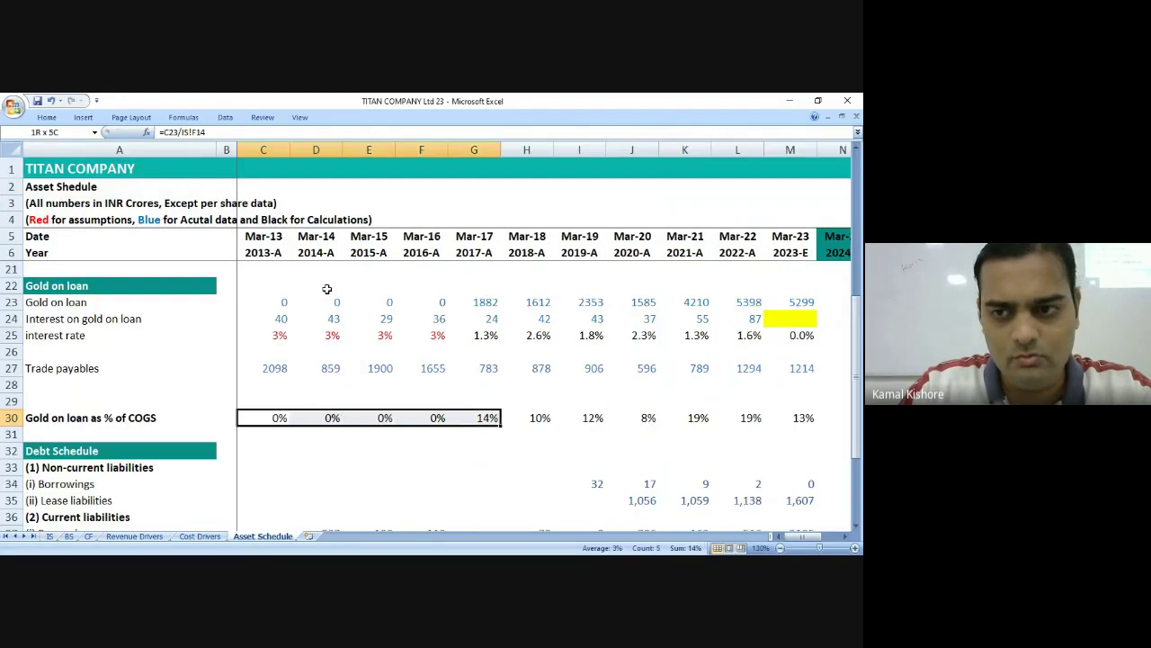
key("shift+Right")
key("ctrl+r")
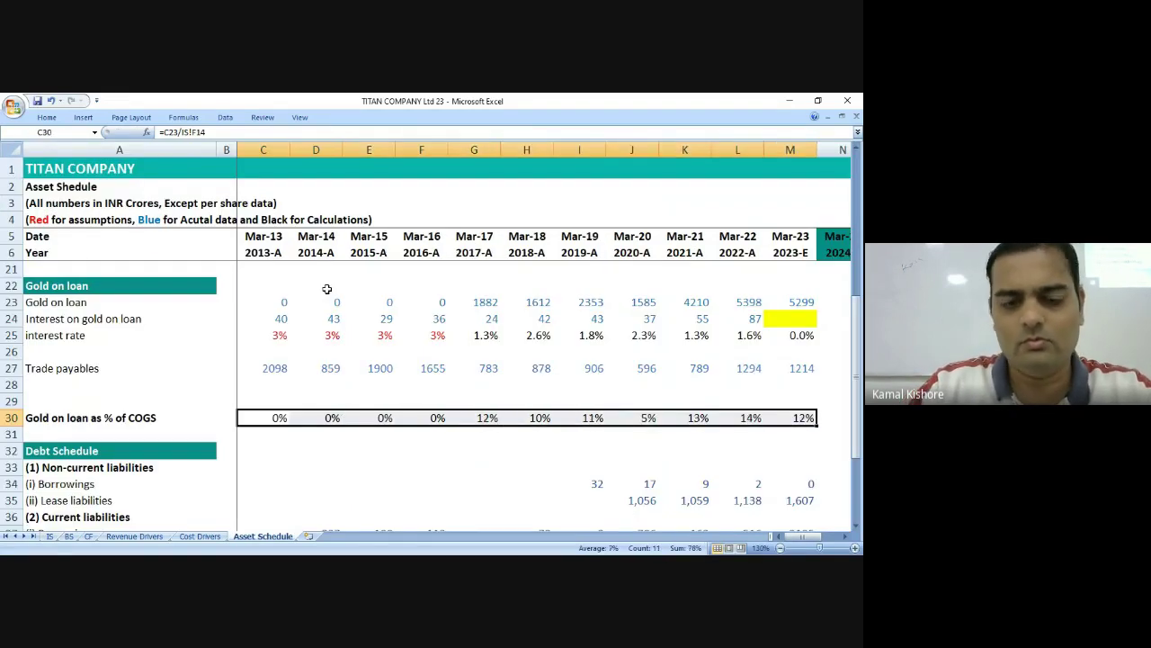
left_click(46, 118)
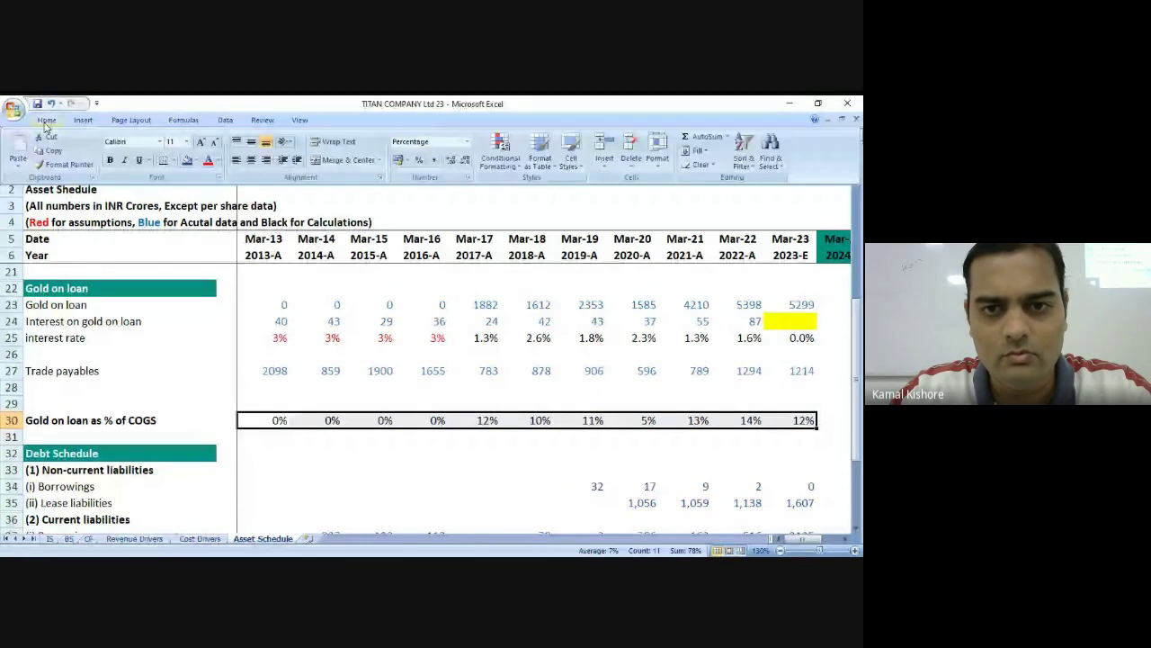
left_click(449, 159)
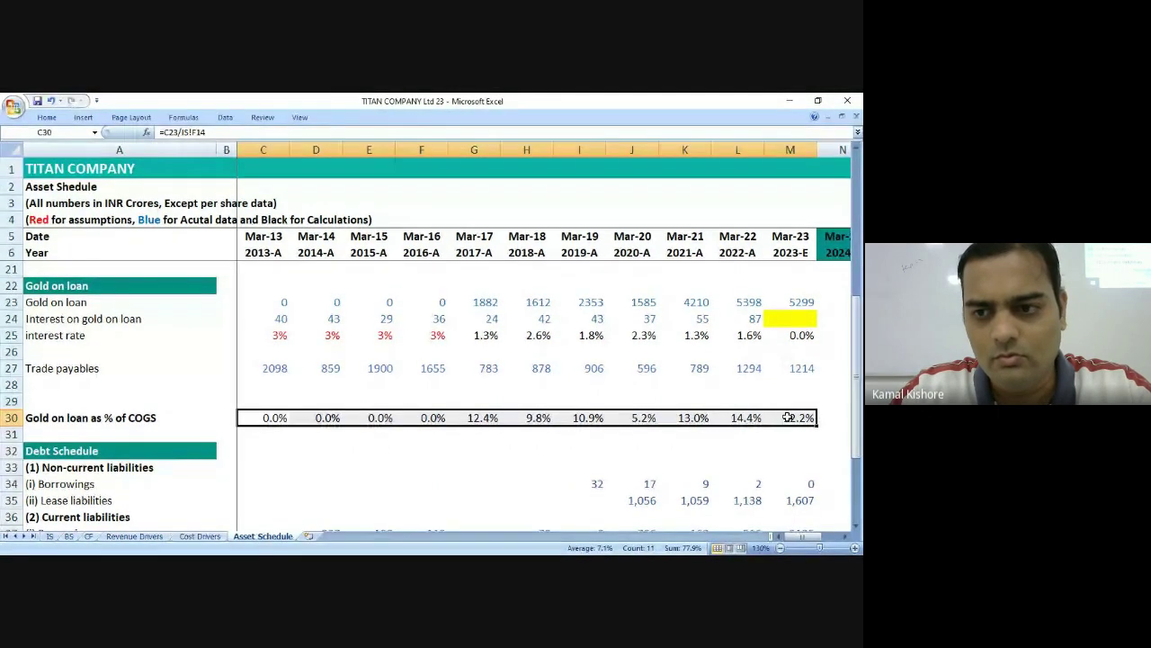
Check the Mar-23 percentage formula in M30 against the income statement, and review the Mar-22 and Mar-23 percentages together.
double_click(788, 418)
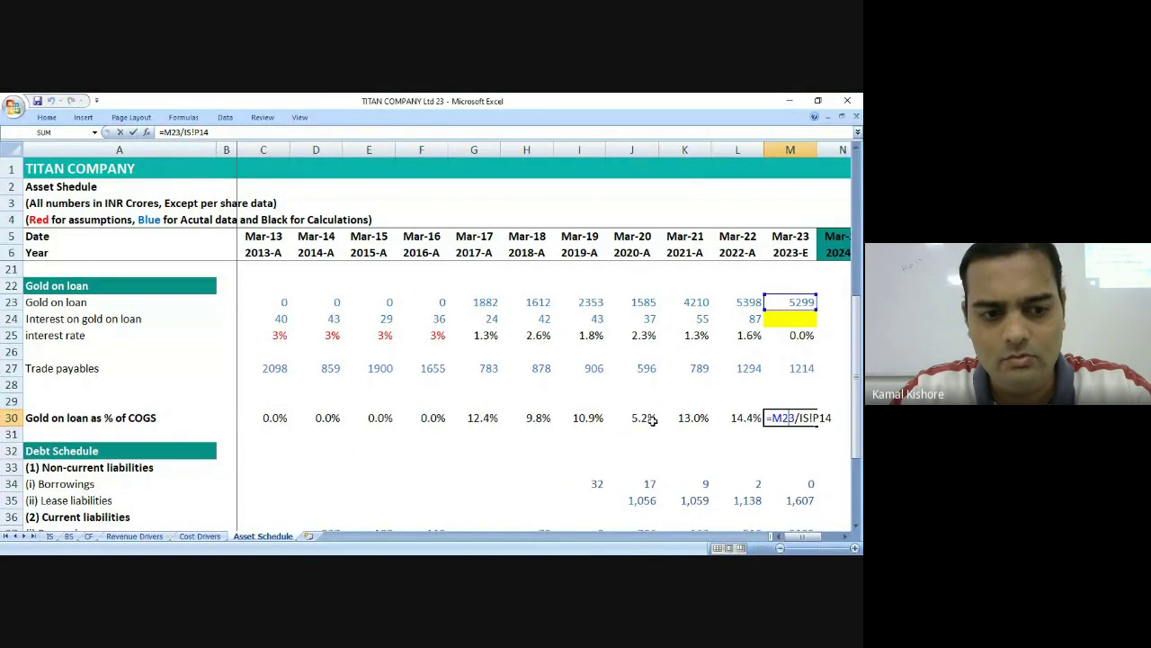
left_click(49, 536)
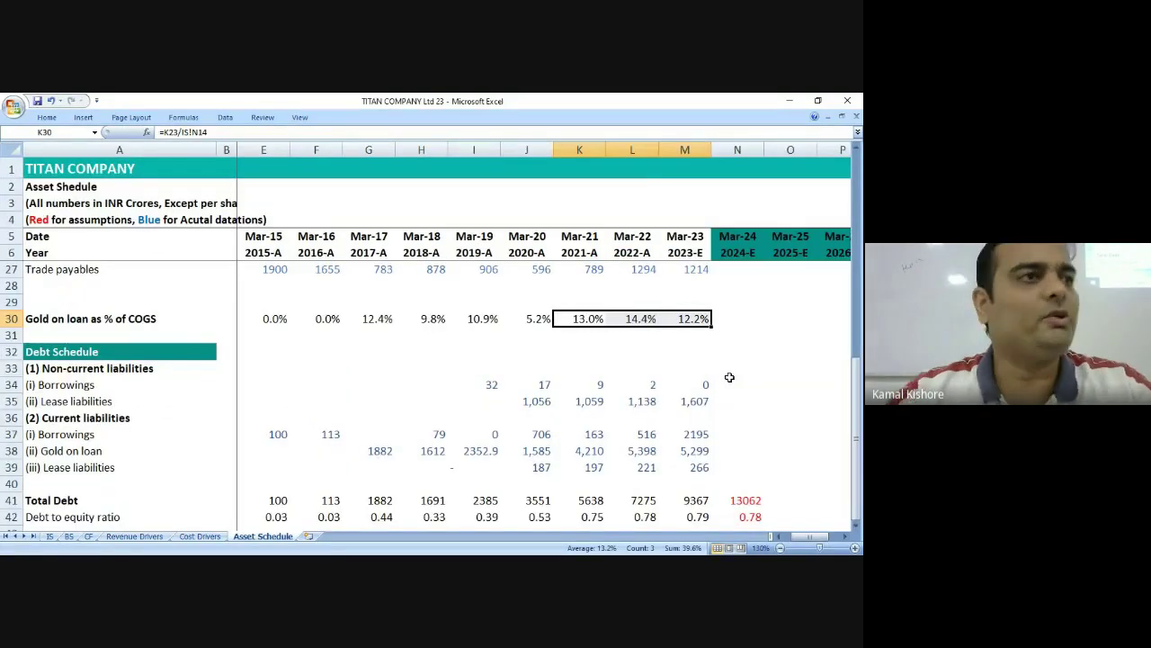
key("Right")
key("shift+Right")
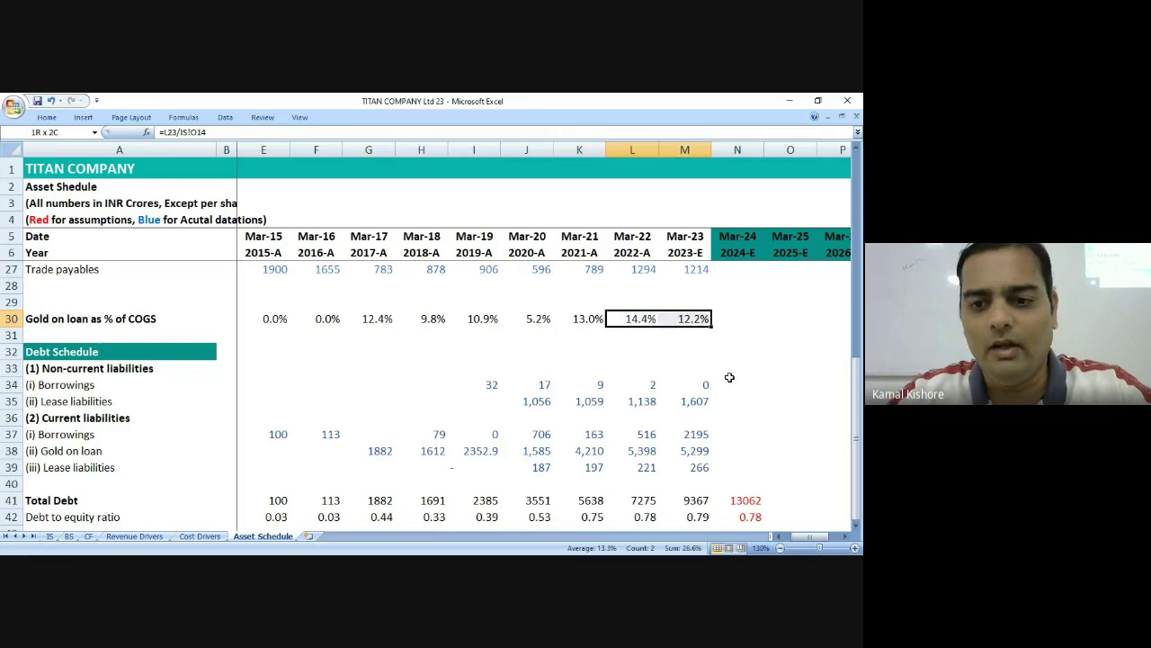
Forecast the Mar-24 gold on loan percentage in N30 as the average of the two preceding years, =AVERAGE(L30:M30).
key("Right")
key("Right")
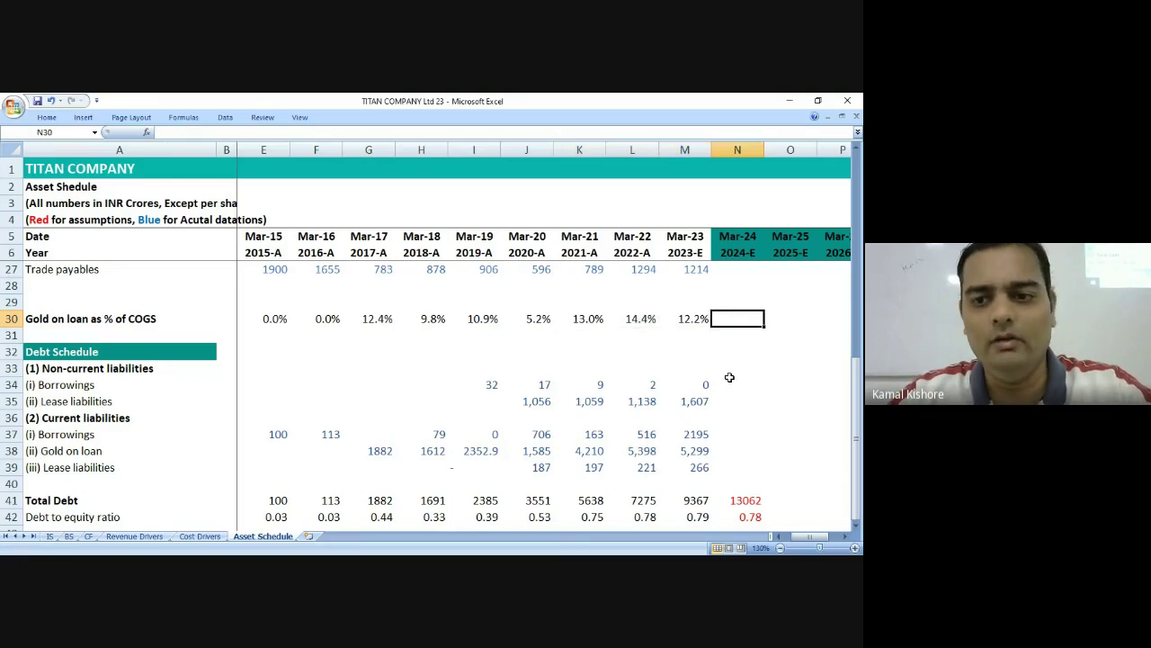
type("=avera")
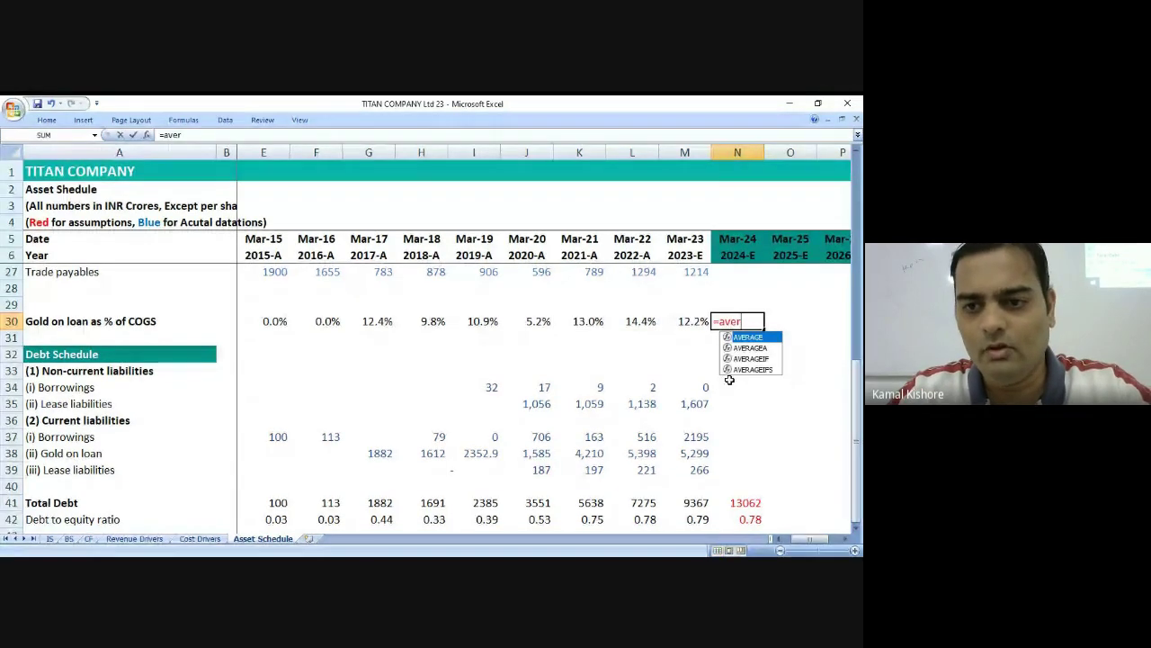
key("Tab")
key("Left")
key("shift+Left")
type(")")
key("Return")
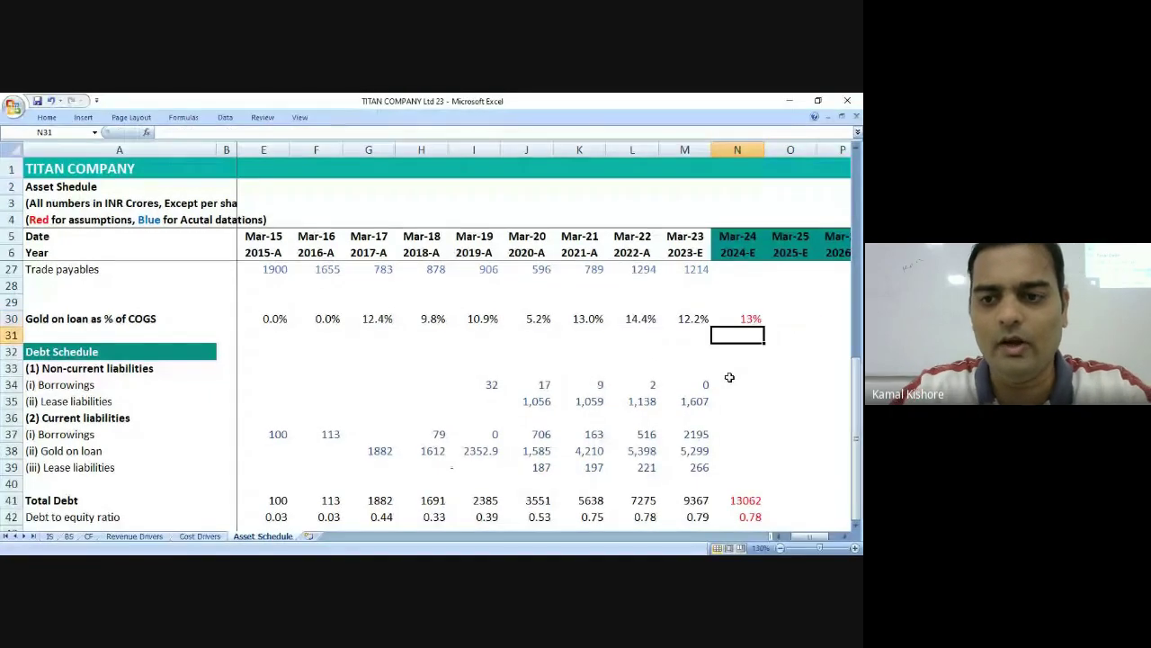
Fill the averaged gold on loan percentage formula from N30 across to Mar-28 in R30.
key("Up")
key("shift+Right")
key("shift+Right")
key("shift+Right")
key("shift+Right")
key("ctrl+r")
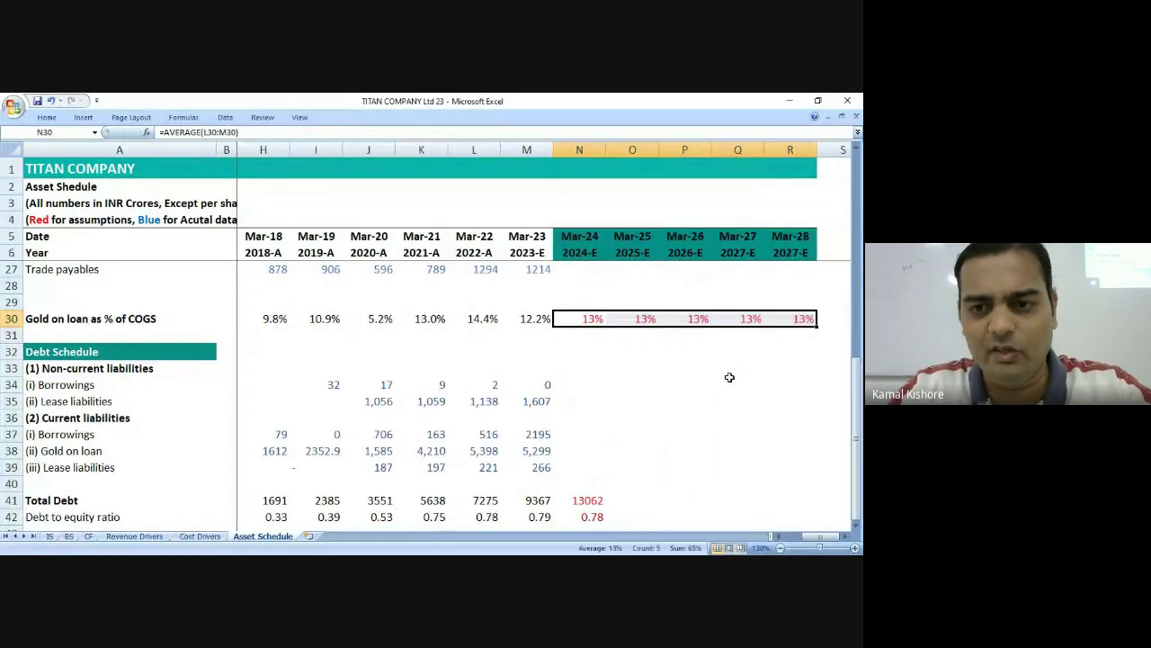
key("shift+BackSpace")
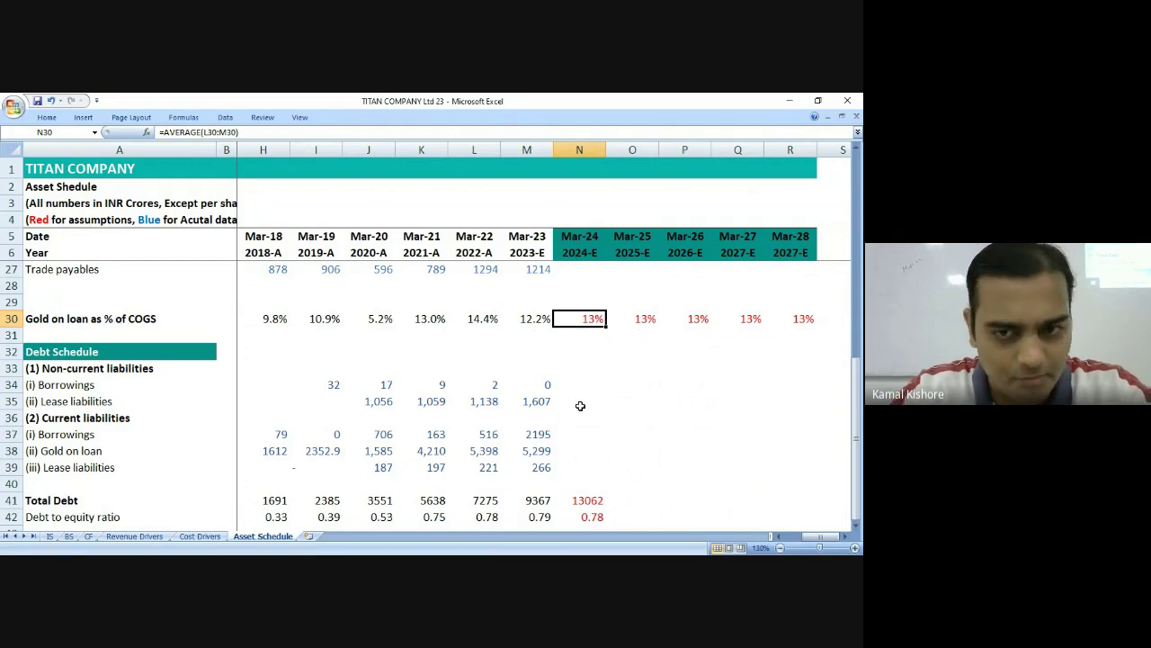
scroll(581, 405, "up", 2)
scroll(577, 405, "up", 1)
scroll(573, 403, "down", 4)
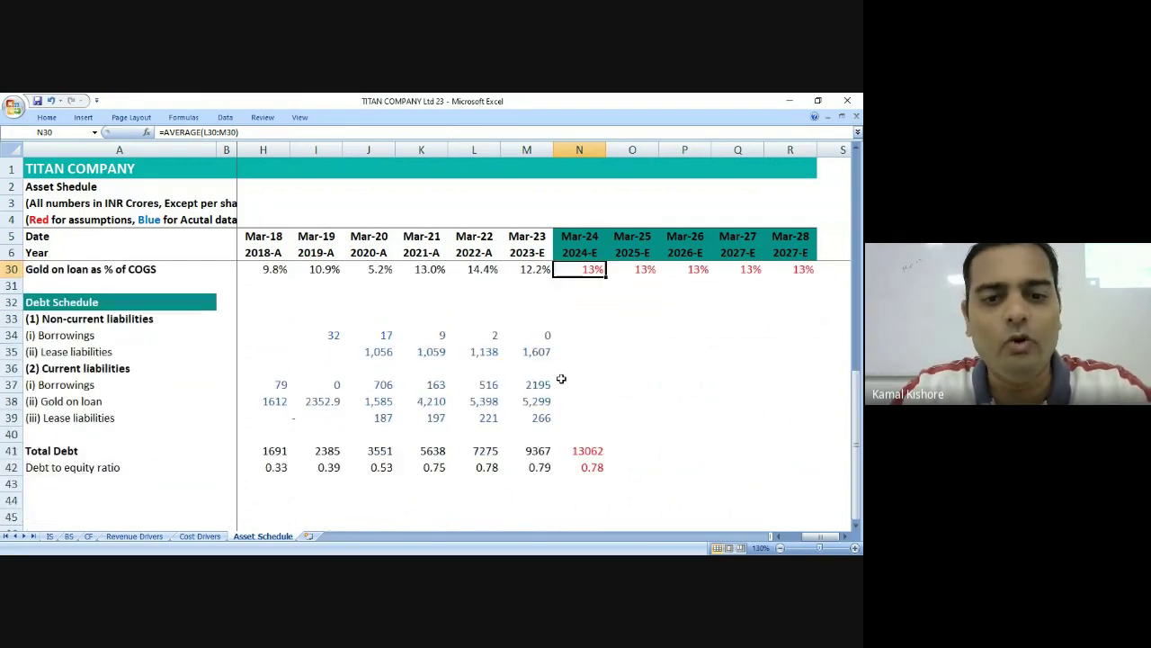
scroll(641, 431, "up", 3)
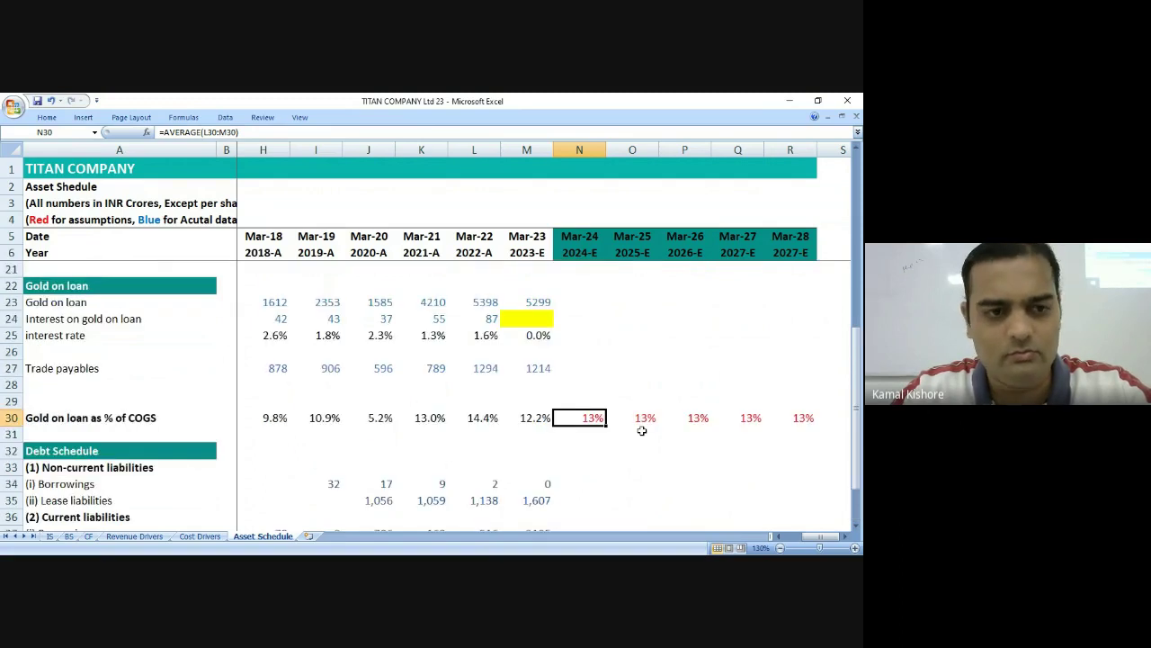
scroll(641, 431, "up", 1)
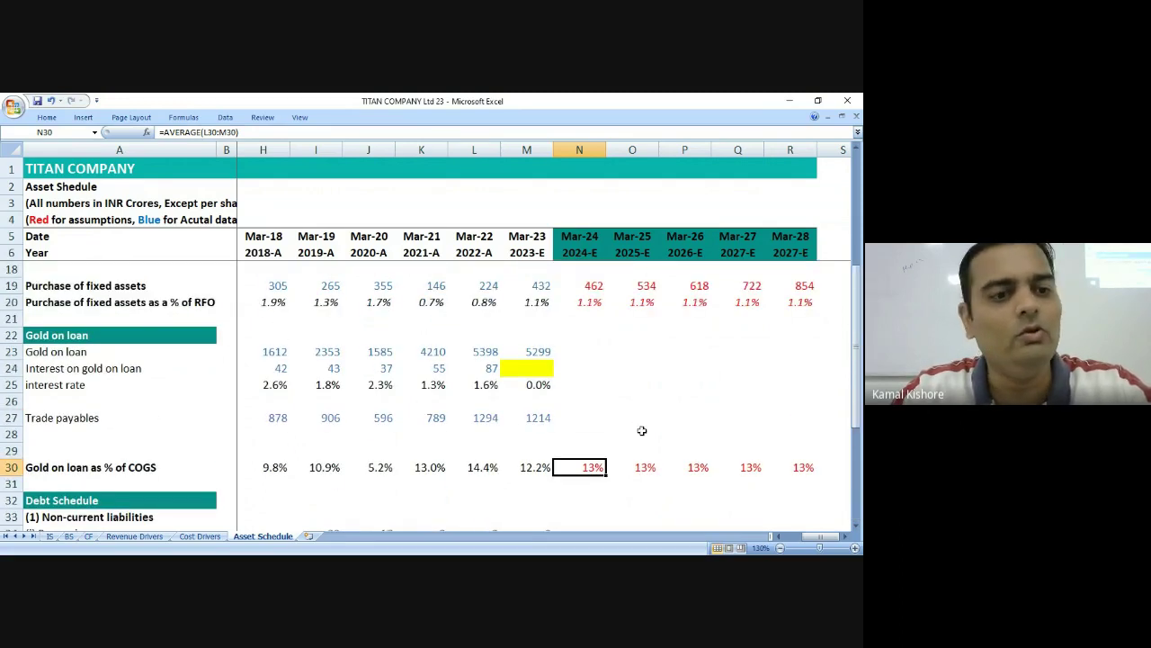
scroll(617, 419, "down", 4)
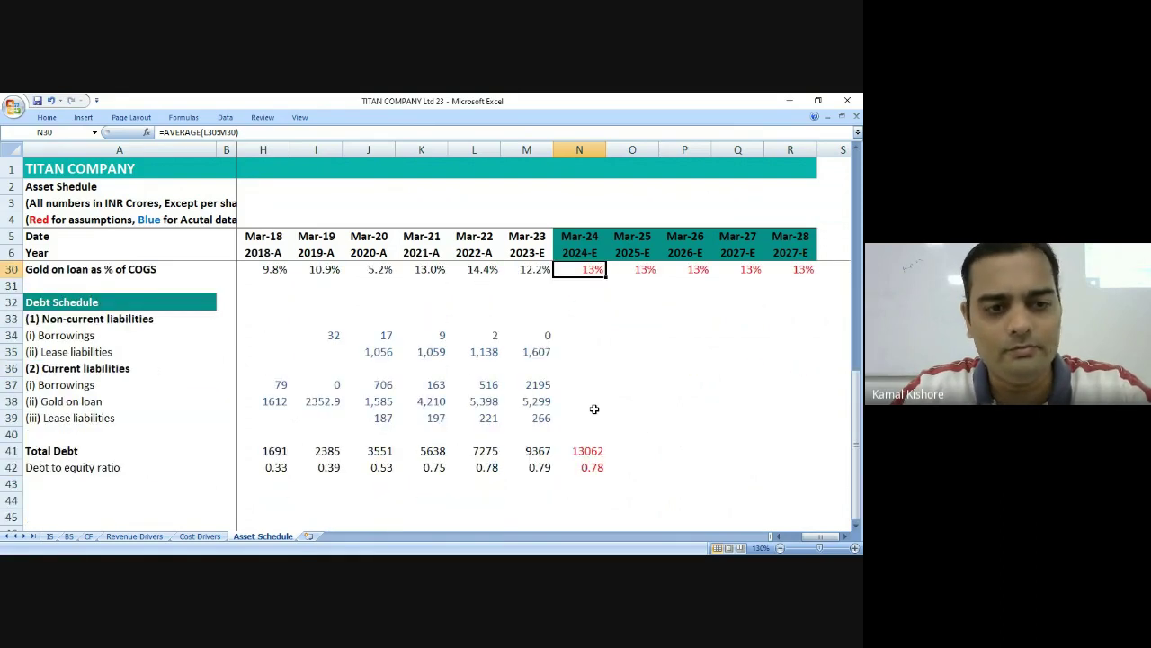
Calculate Mar-24 gold on loan in N38 of the debt schedule as =IS!N14*'Asset Schedule'!N30.
left_click(596, 385)
left_click(595, 407)
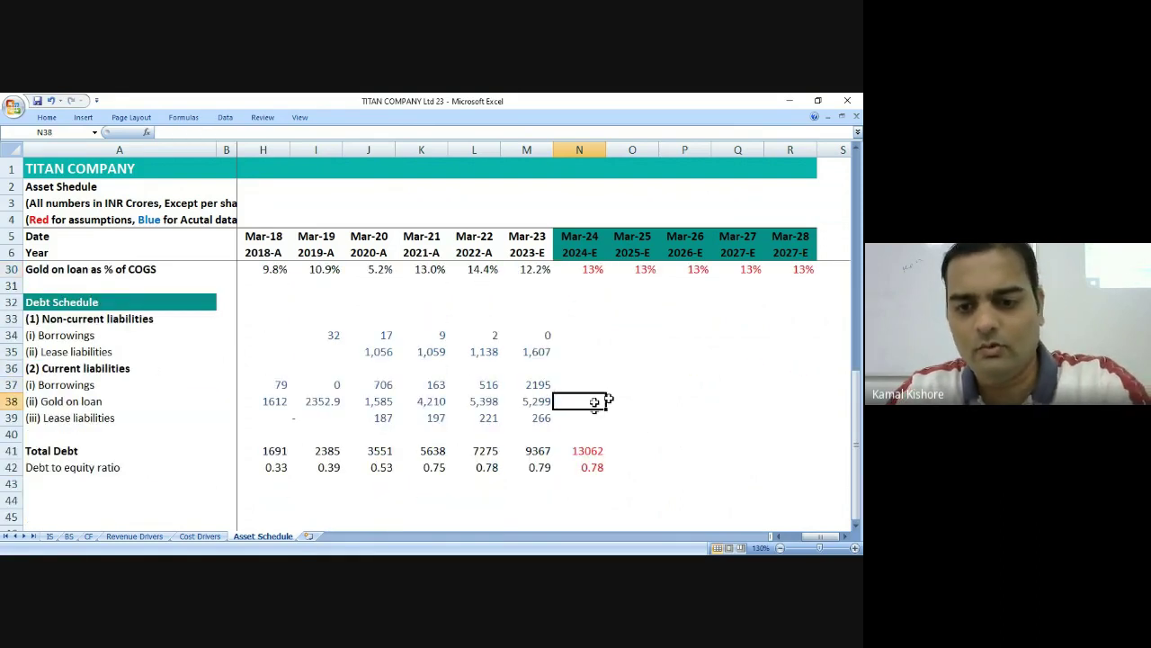
type("=")
scroll(645, 416, "up", 1)
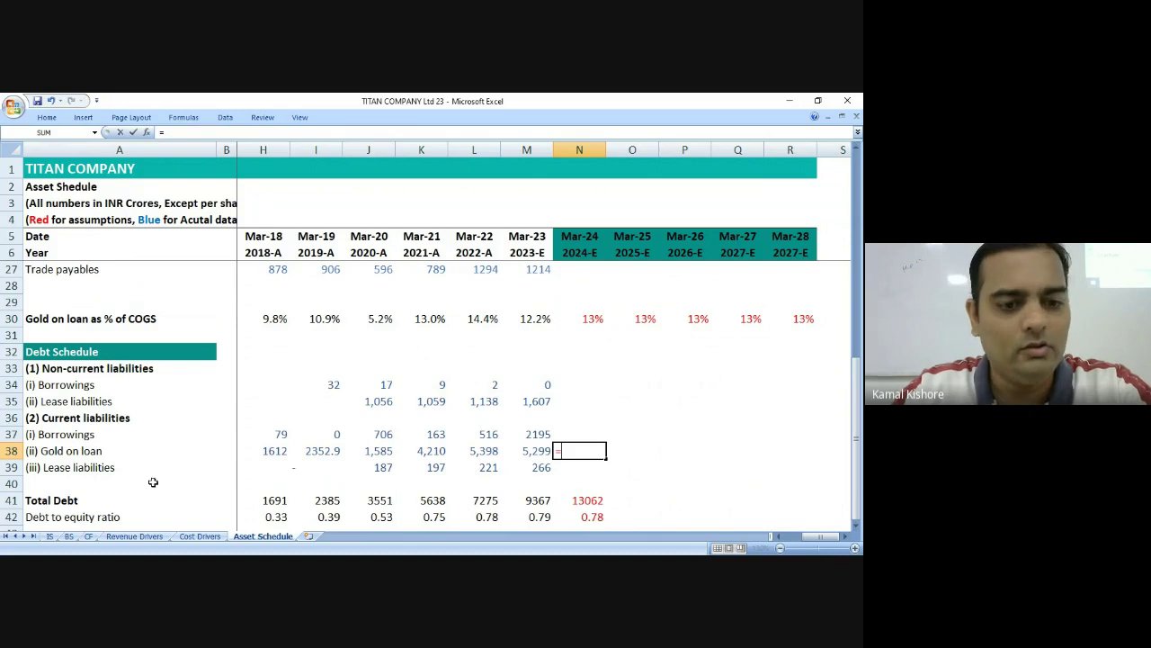
left_click(51, 536)
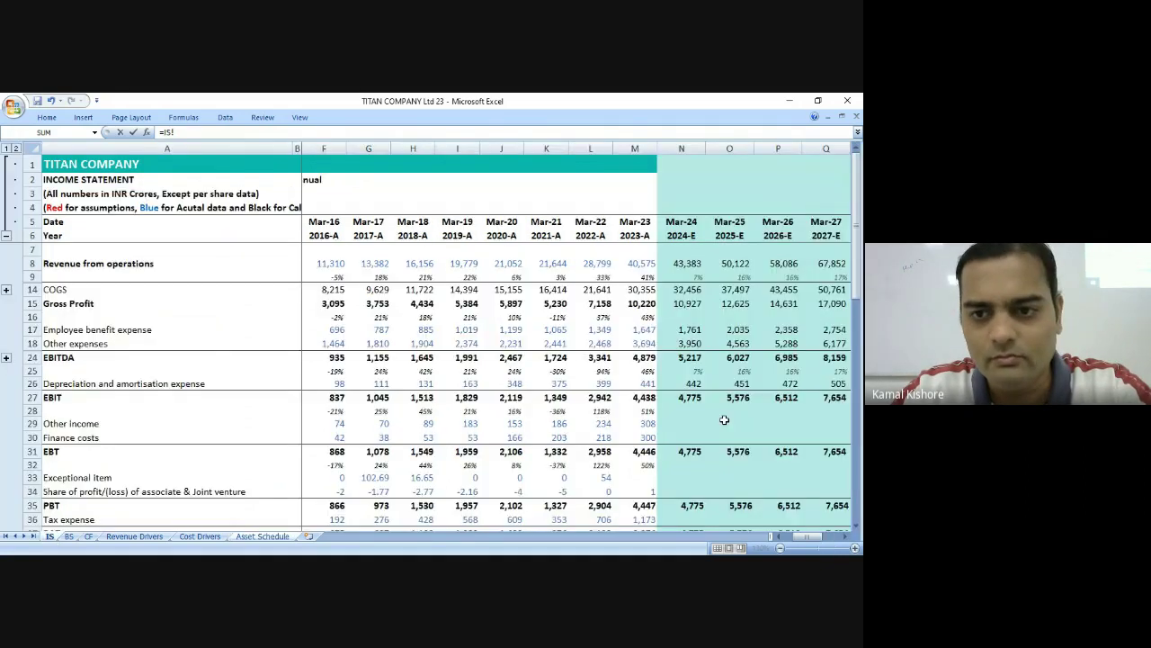
left_click(684, 289)
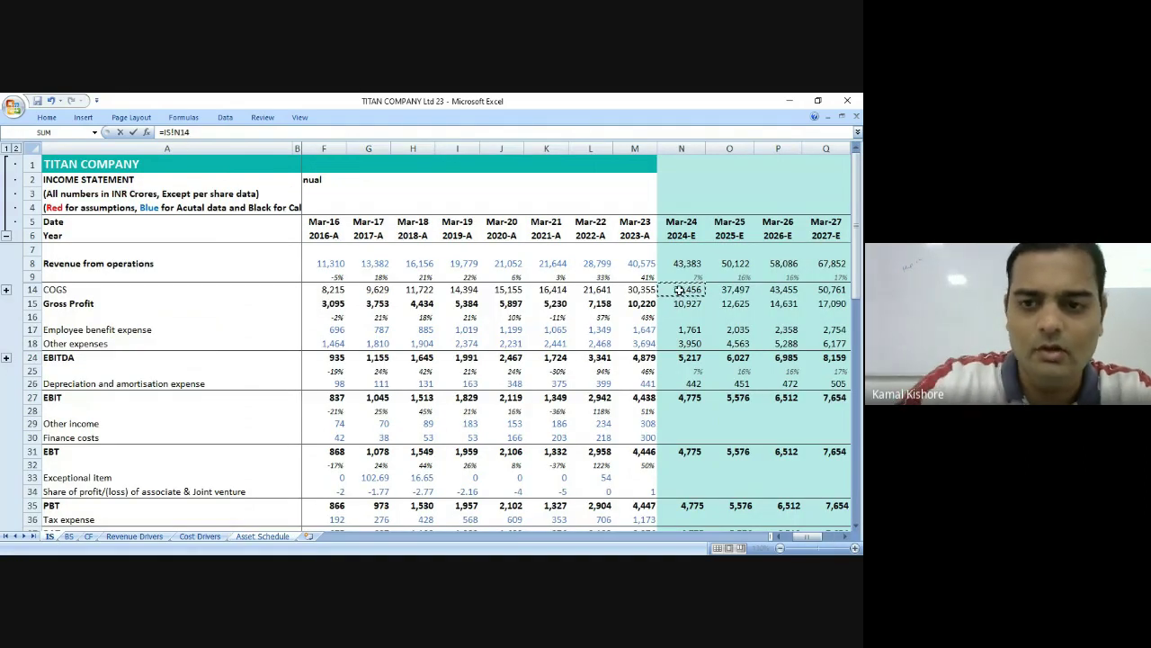
type("*")
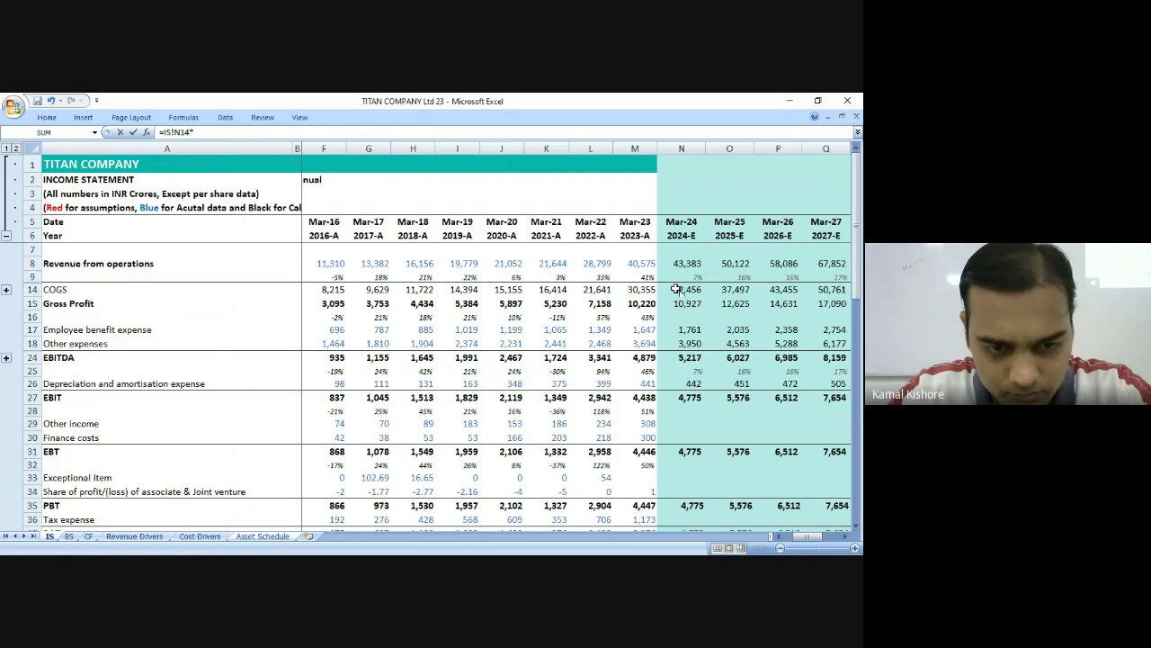
left_click(261, 536)
scroll(625, 362, "up", 1)
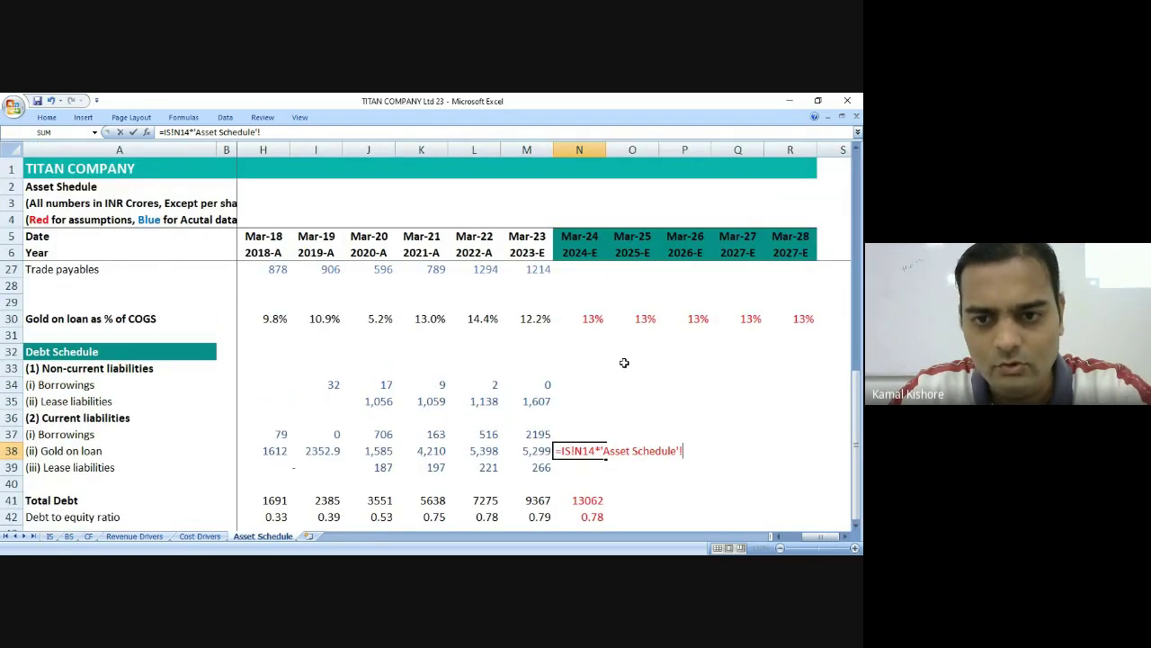
left_click(574, 318)
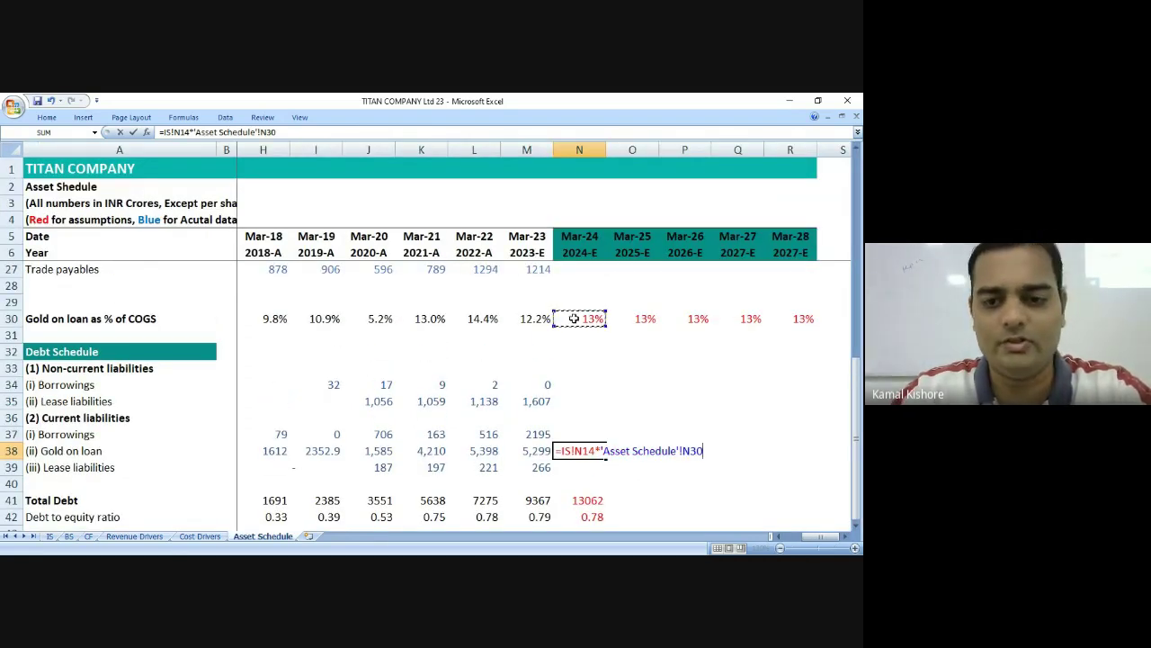
key("ctrl+Return")
Fill the gold on loan forecast formula from N38 across to Mar-28 in R38.
key("shift+Right")
key("shift+Right")
key("shift+Right")
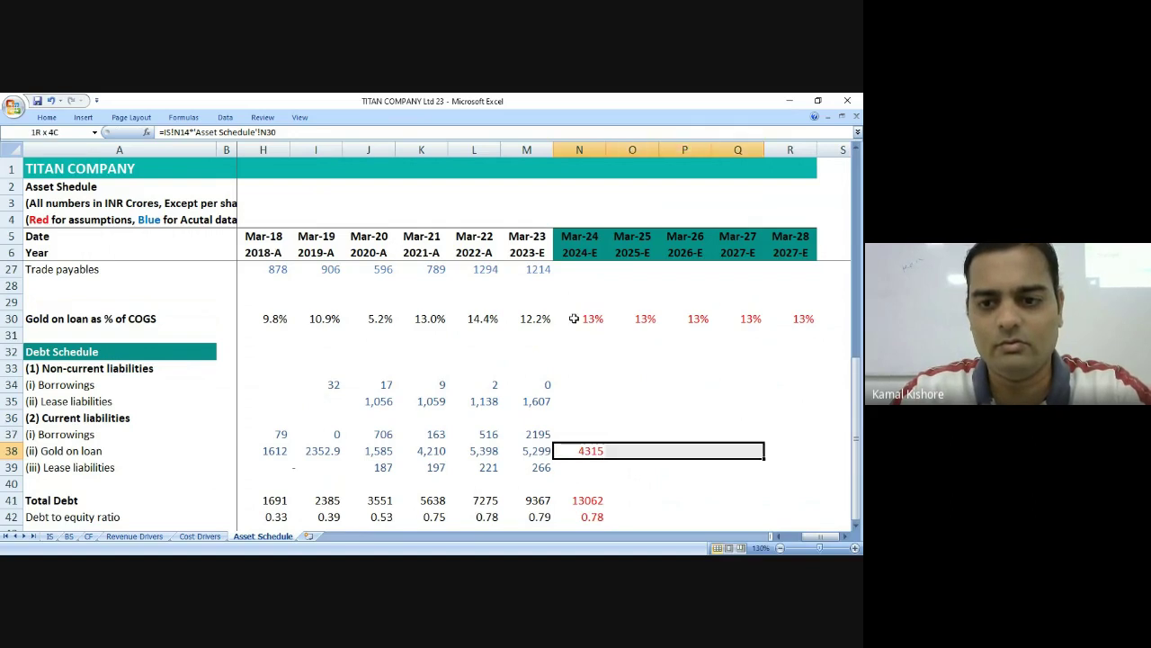
key("shift+Right")
key("ctrl+r")
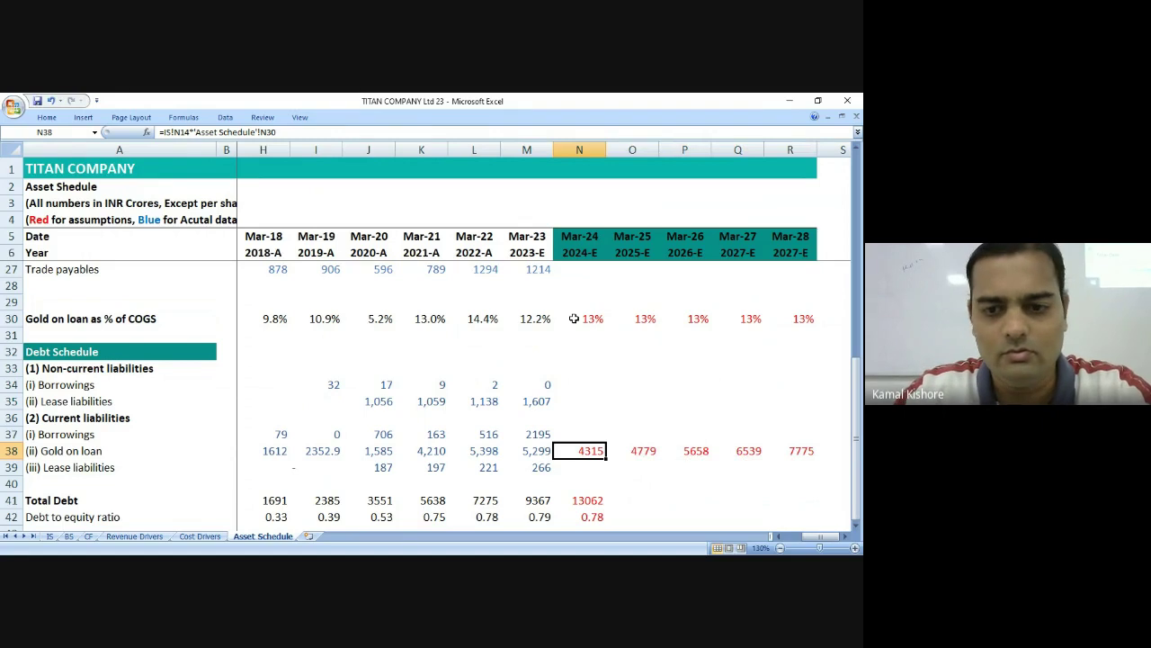
Inspect the Mar-23 gold on loan entry in M38 and the percentage of COGS formula in M30.
left_click(534, 451)
key("F2")
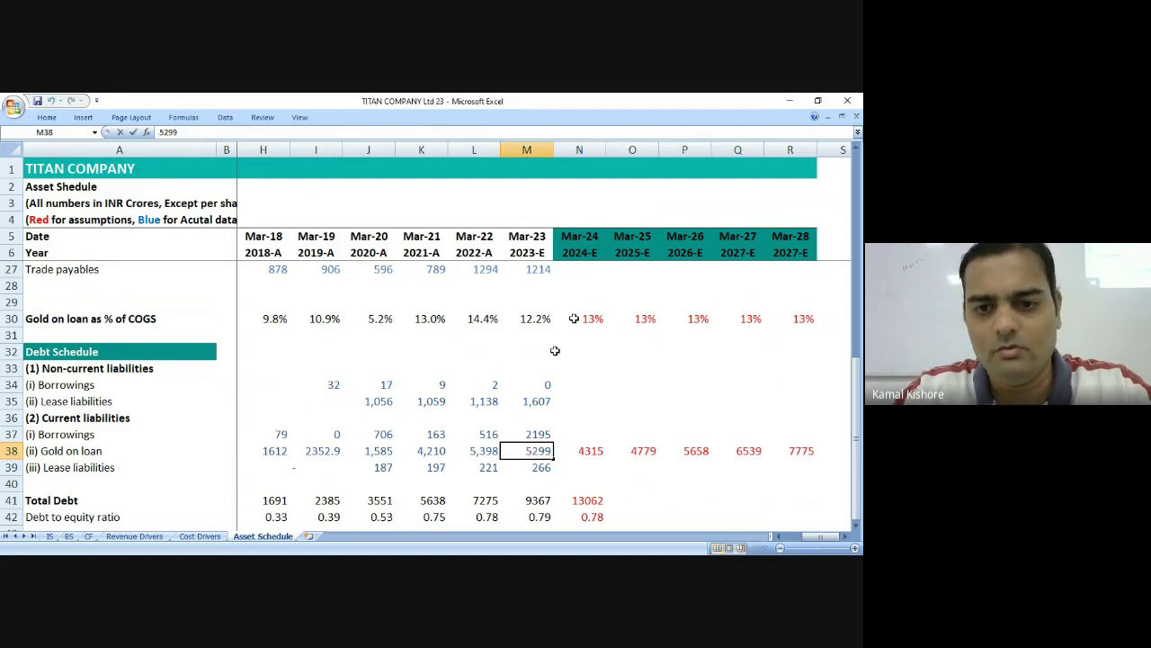
double_click(537, 318)
scroll(559, 394, "up", 1)
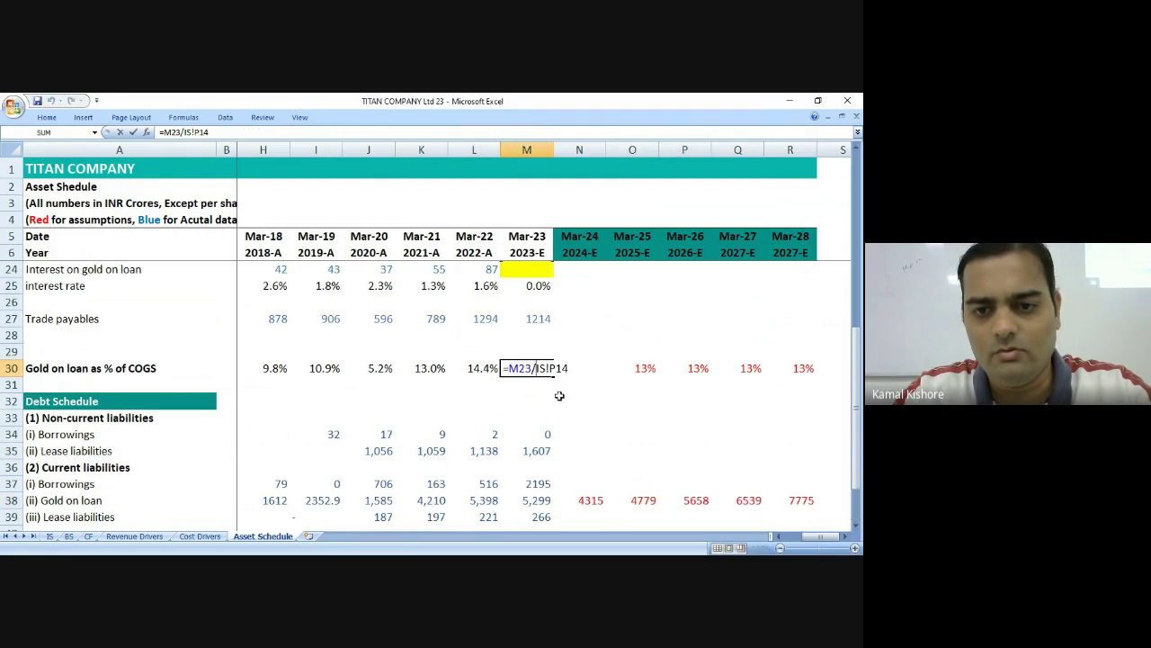
key("Escape")
Re-enter the Mar-24 gold on loan forecast in N38 as =N30*IS!N14.
double_click(580, 501)
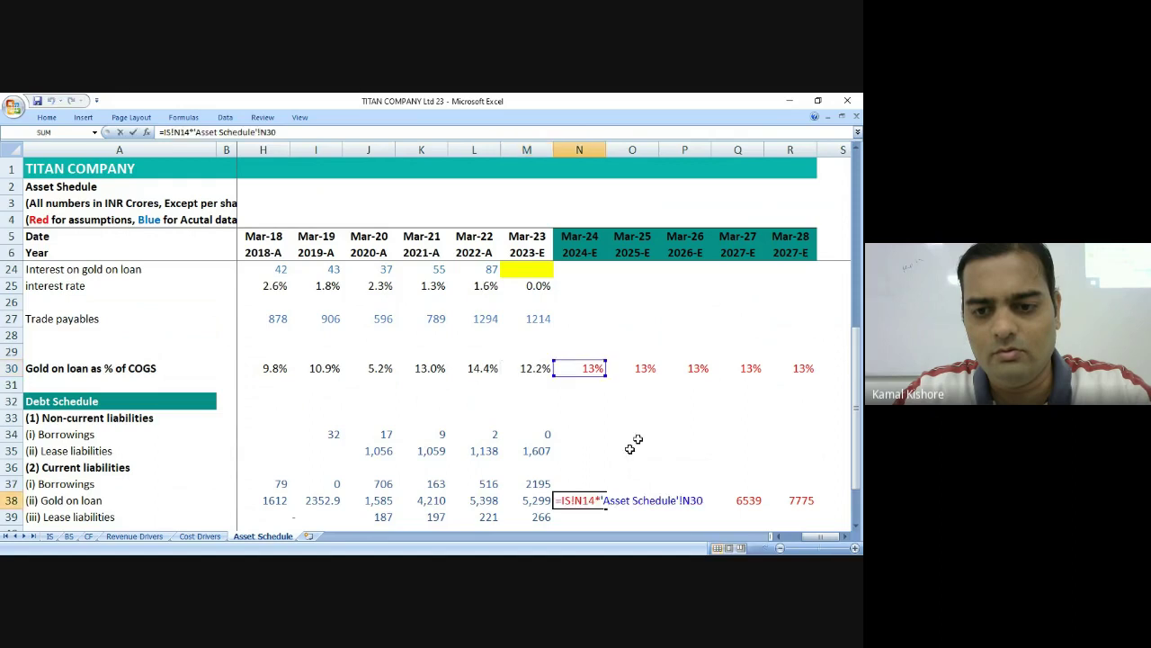
key("Escape")
type("=")
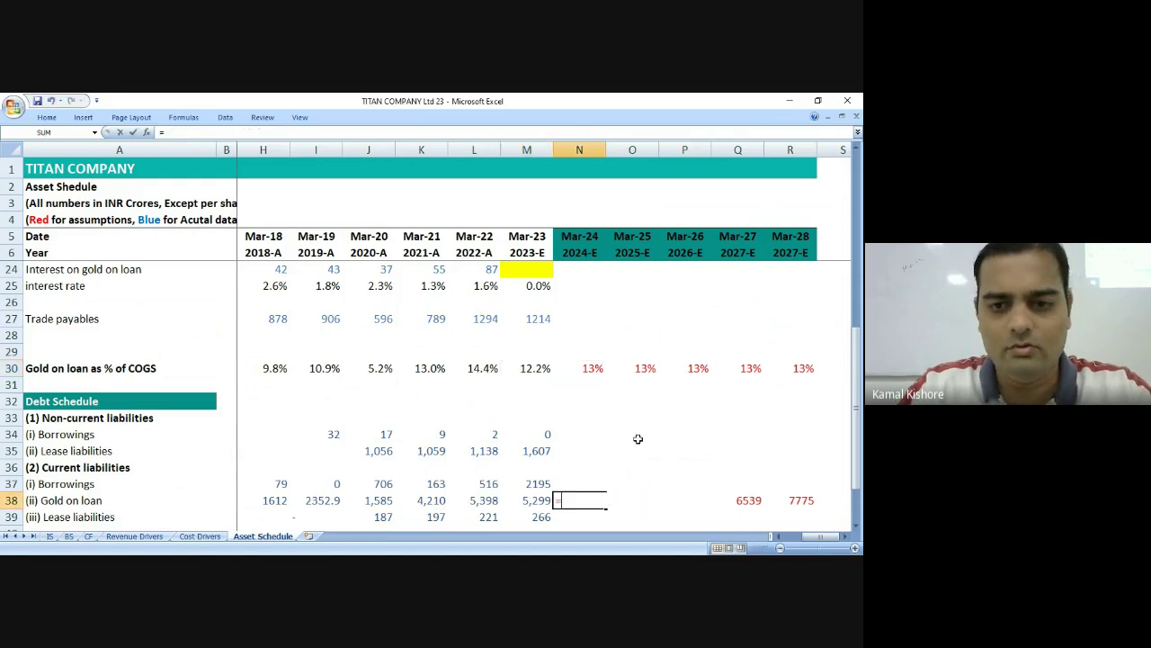
key("Up")
key("Up")
key("Up")
key("Up")
key("Up")
key("Up")
key("Up")
key("Up")
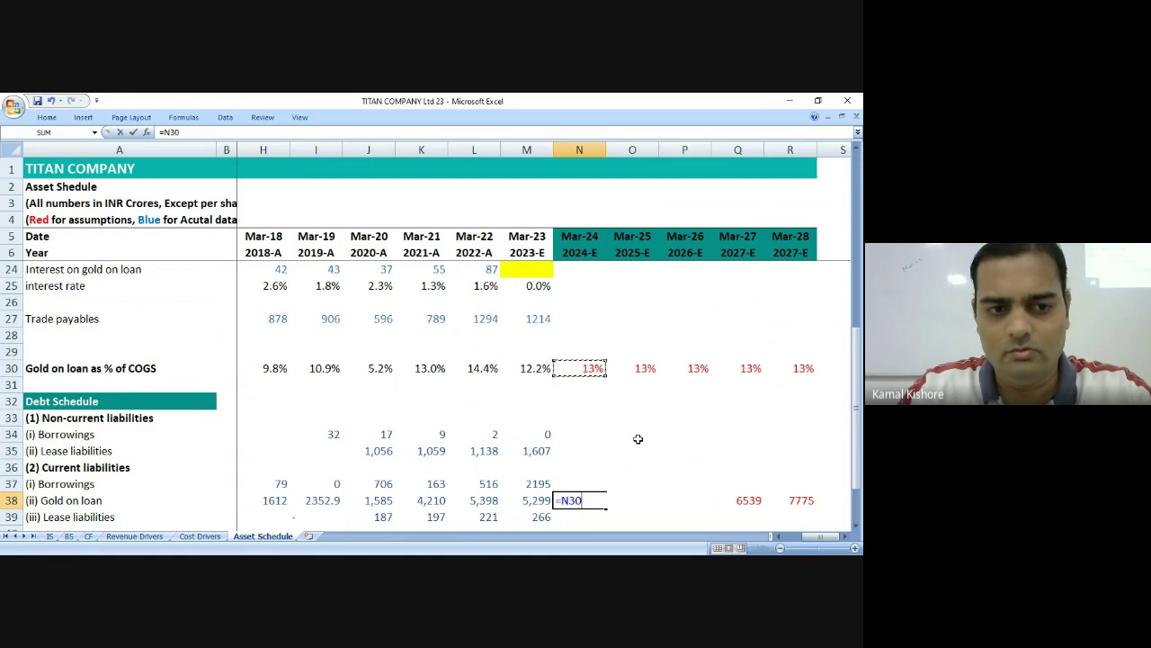
type("*")
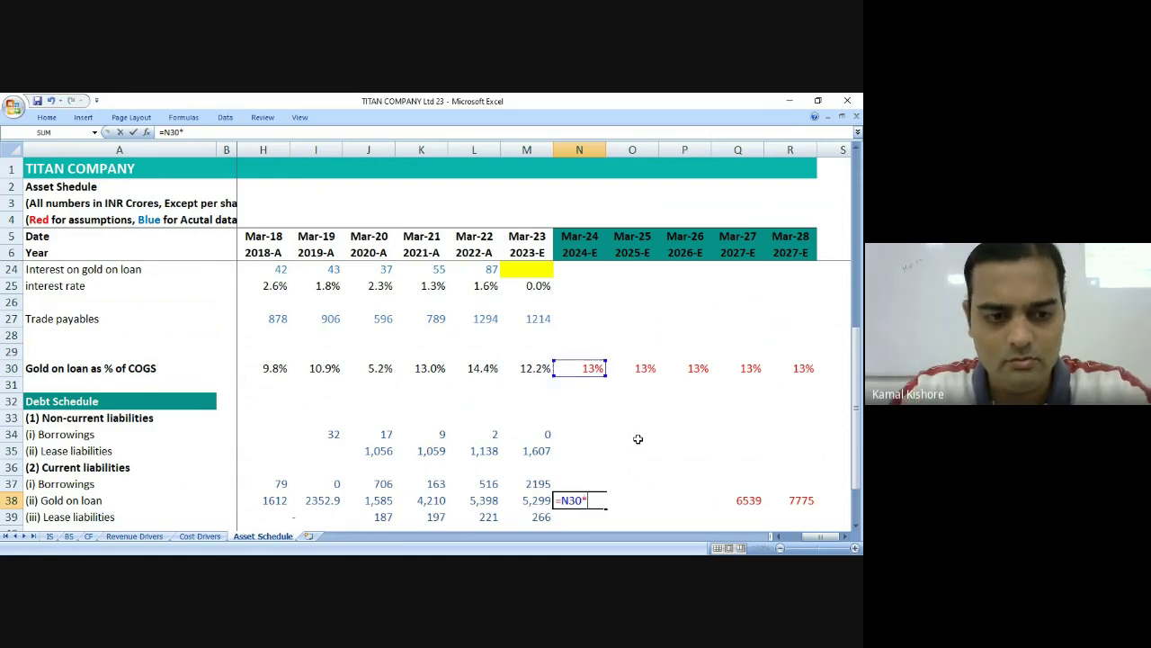
left_click(50, 536)
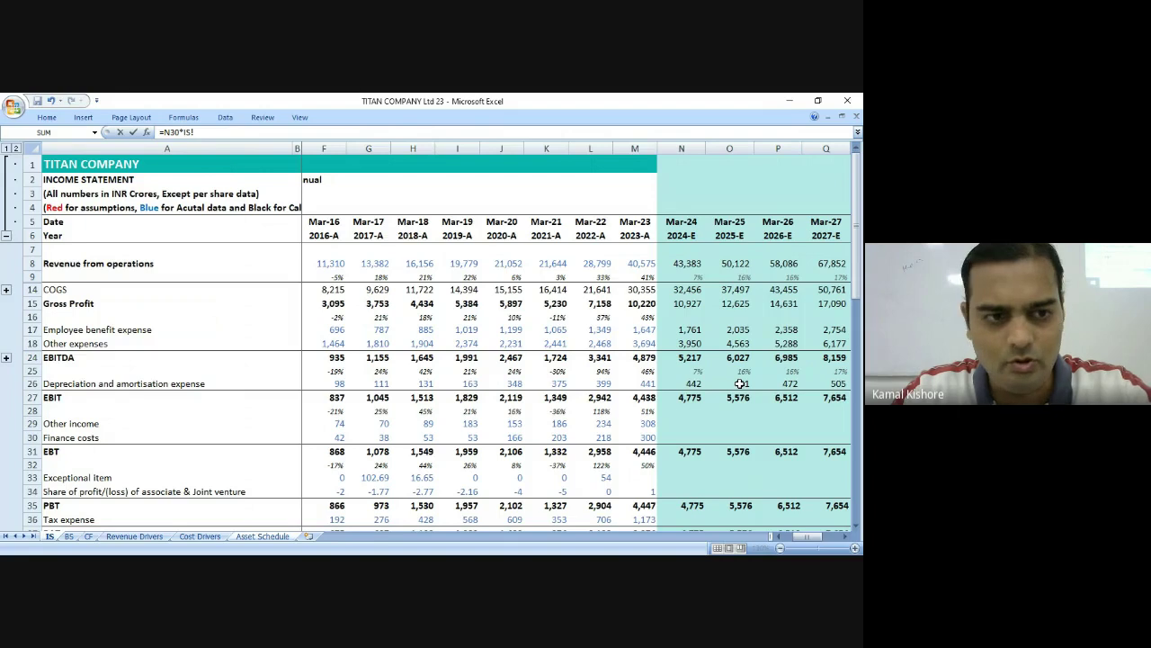
left_click(686, 290)
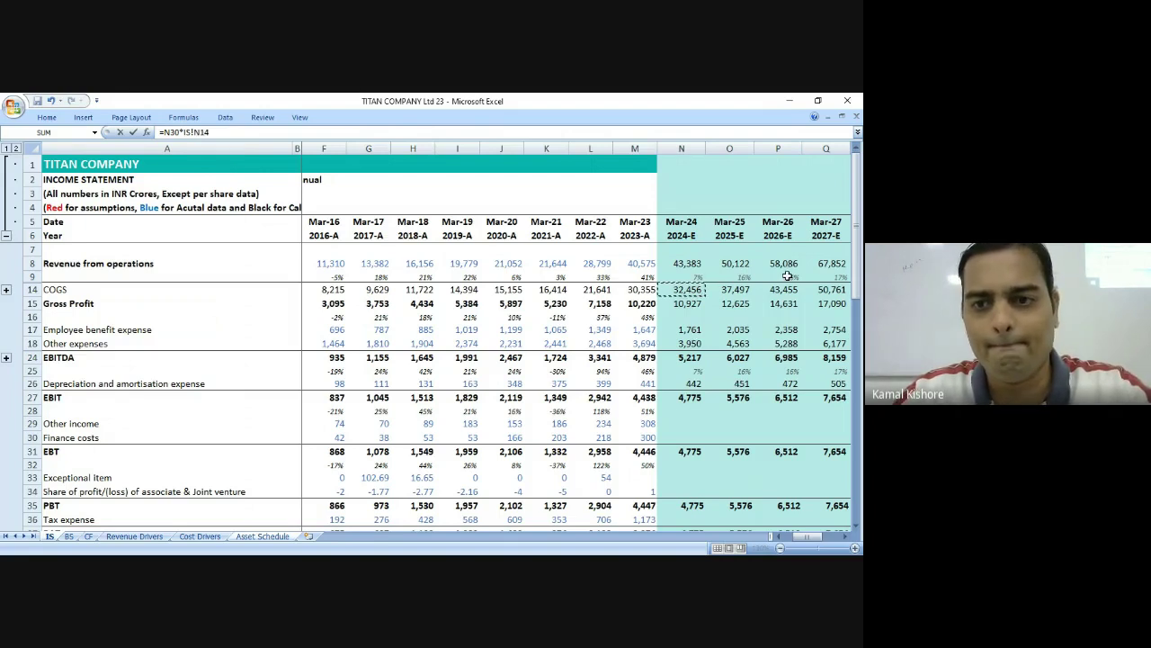
key("Return")
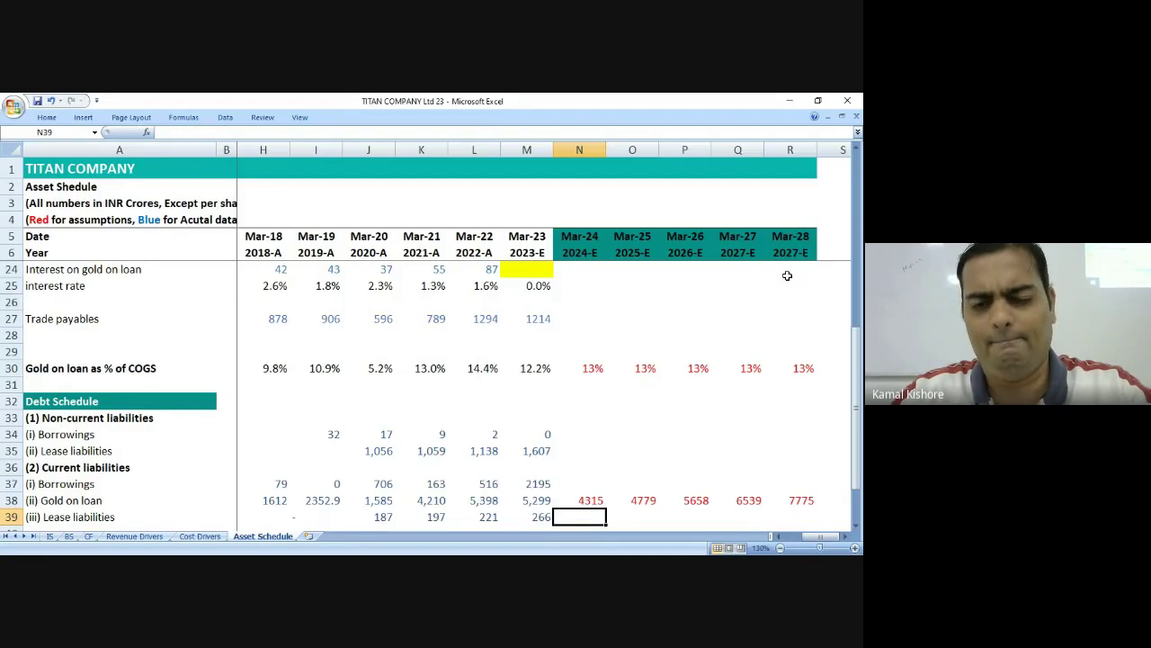
key("Up")
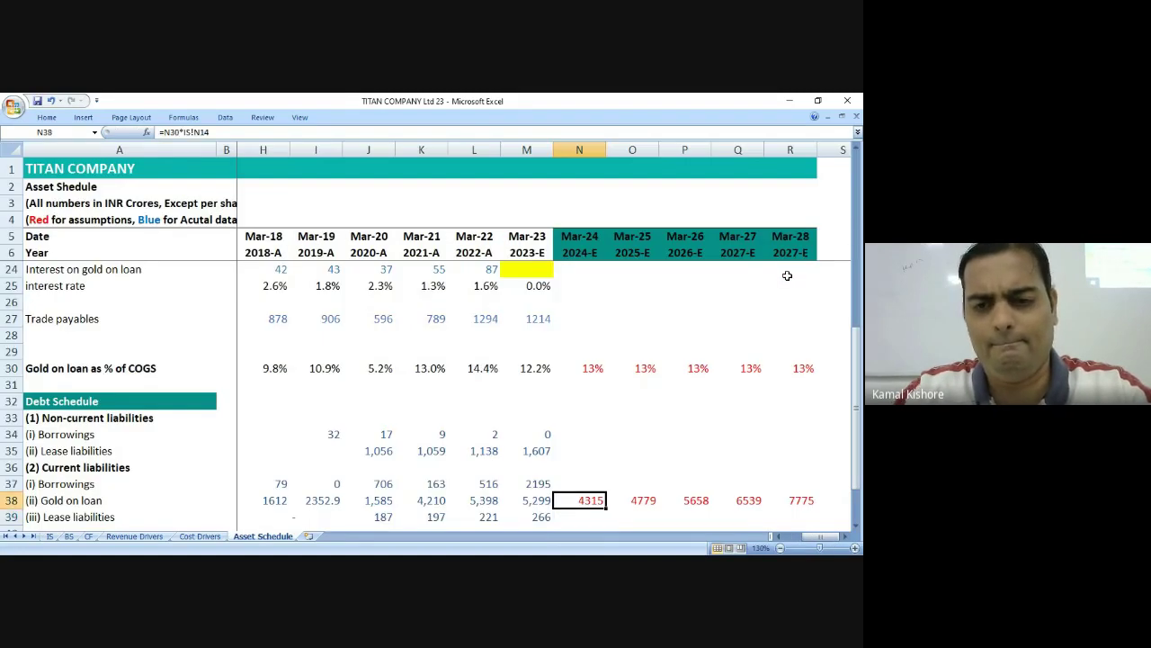
Show the Mar-24 gold on loan percentage in N30 with one decimal place.
left_click(580, 367)
left_click(46, 117)
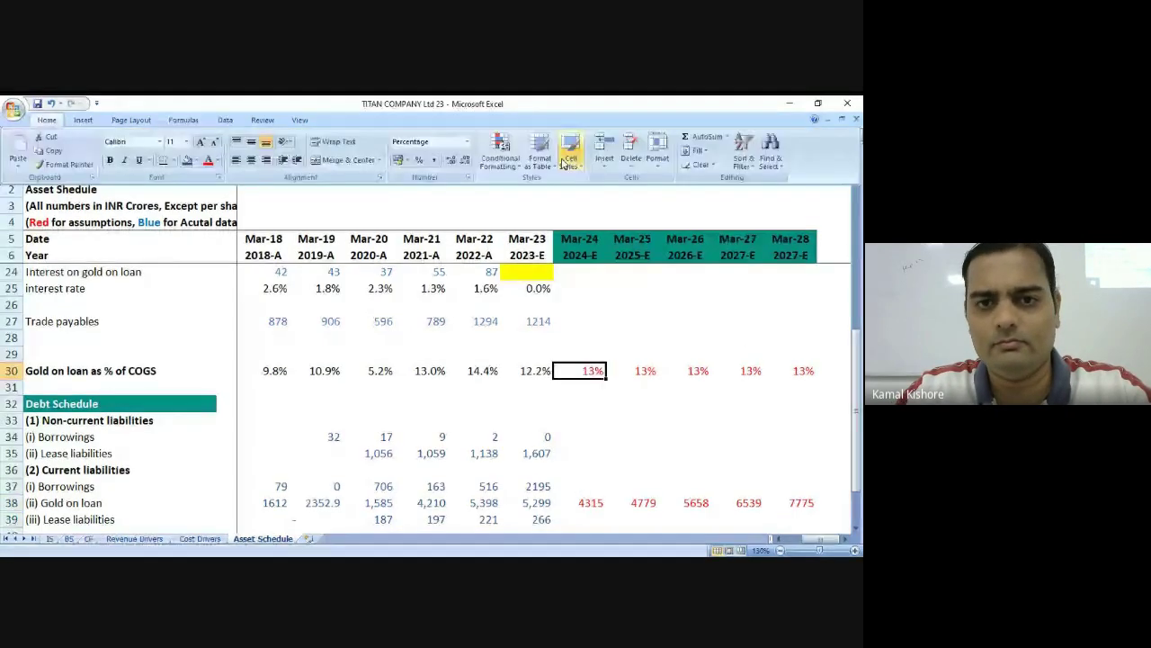
left_click(450, 159)
Inspect the Mar-24 gold on loan formula in N38 and the cell references behind the Mar-23 percentage of COGS in M30.
double_click(587, 504)
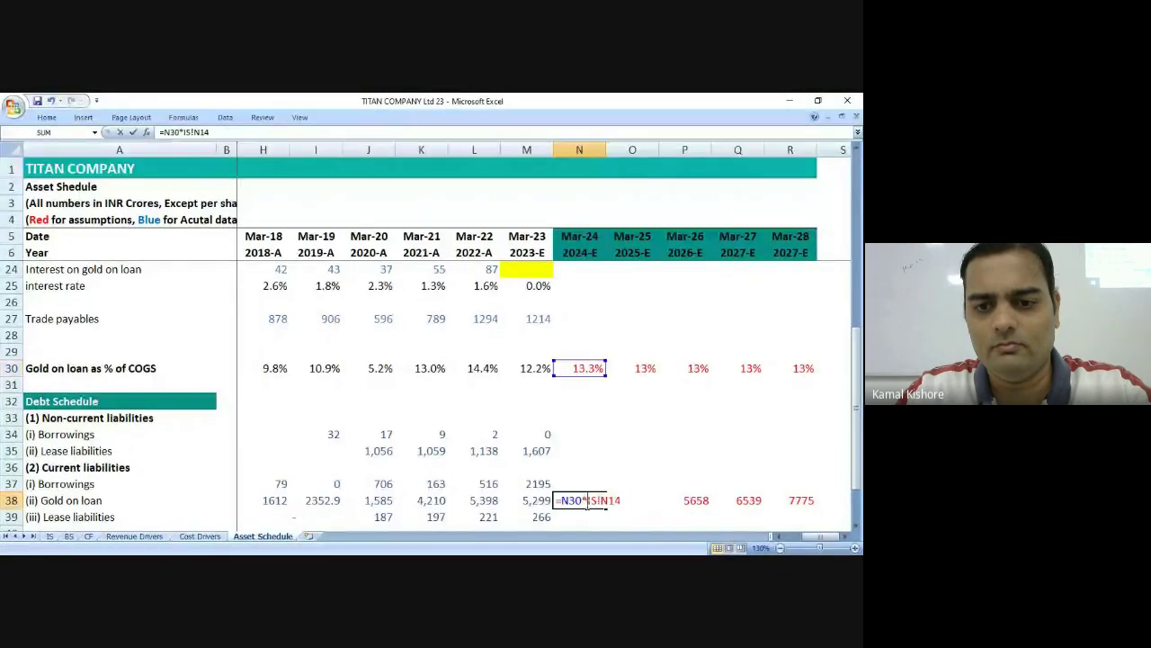
scroll(679, 444, "down", 2)
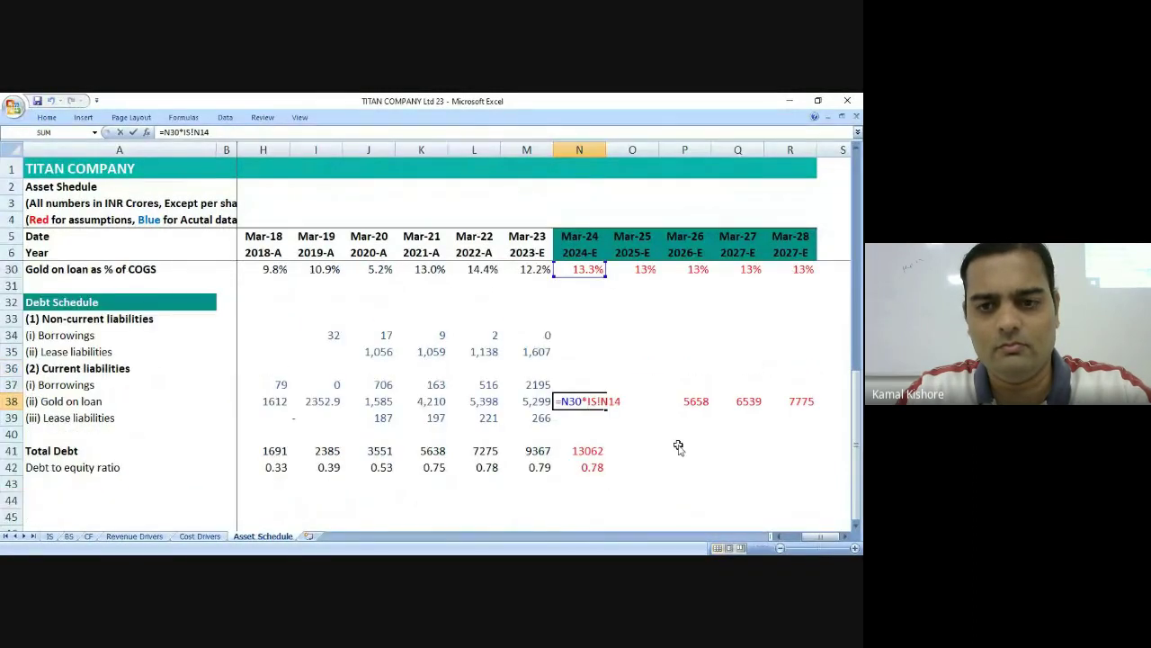
scroll(679, 445, "up", 2)
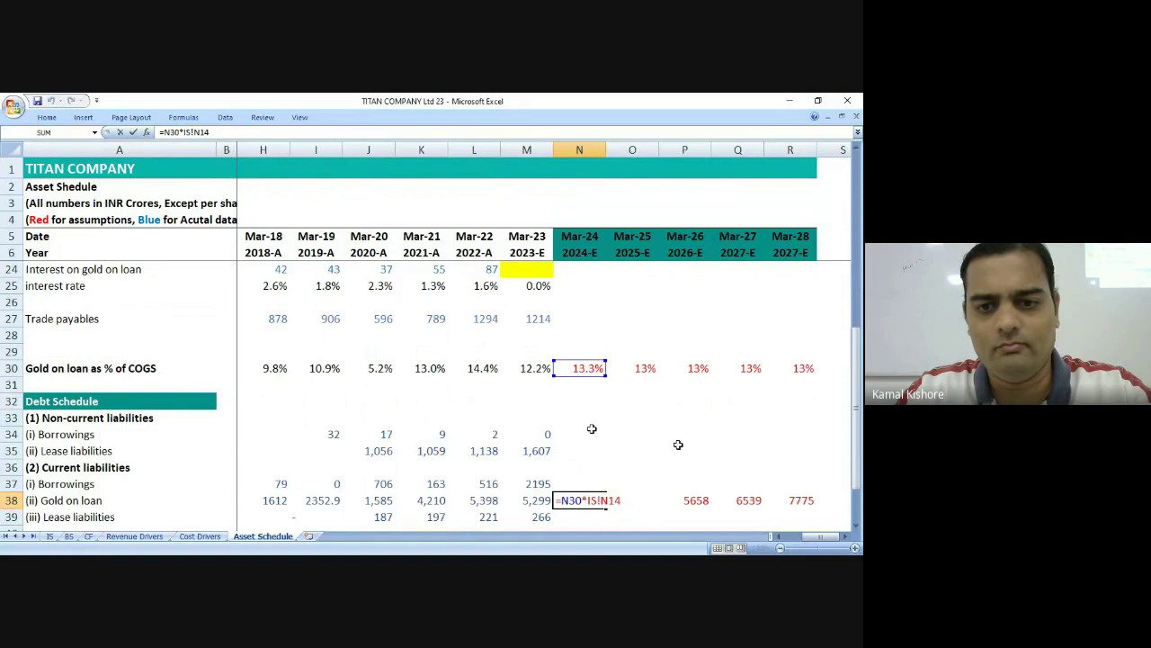
key("ctrl+Return")
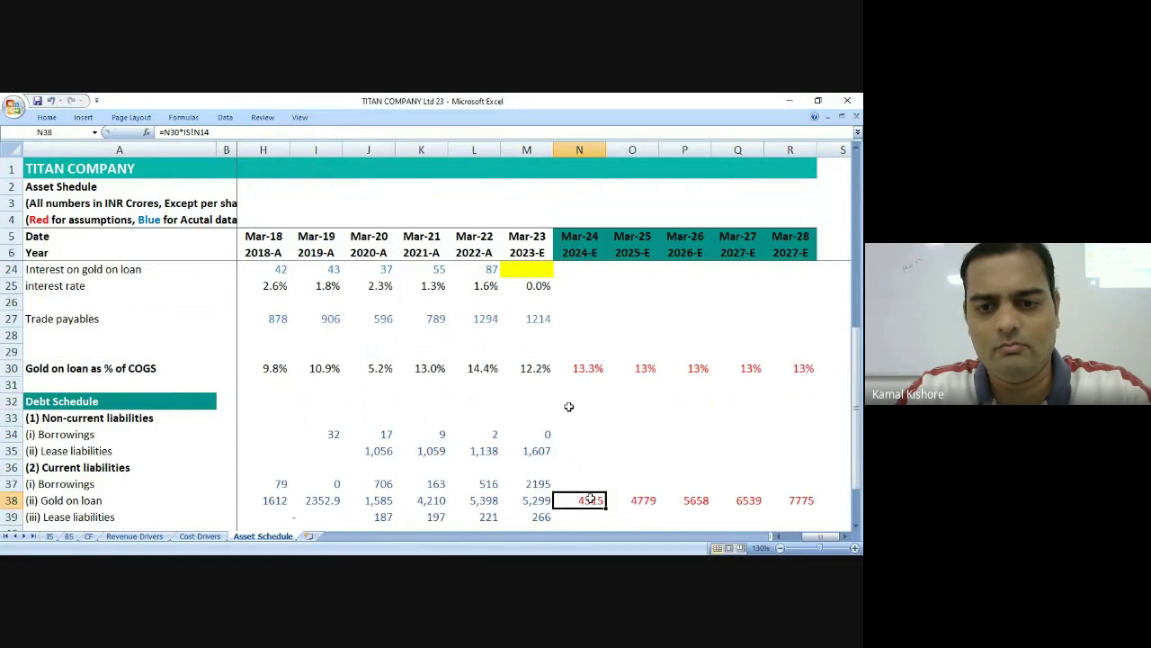
left_click(538, 370)
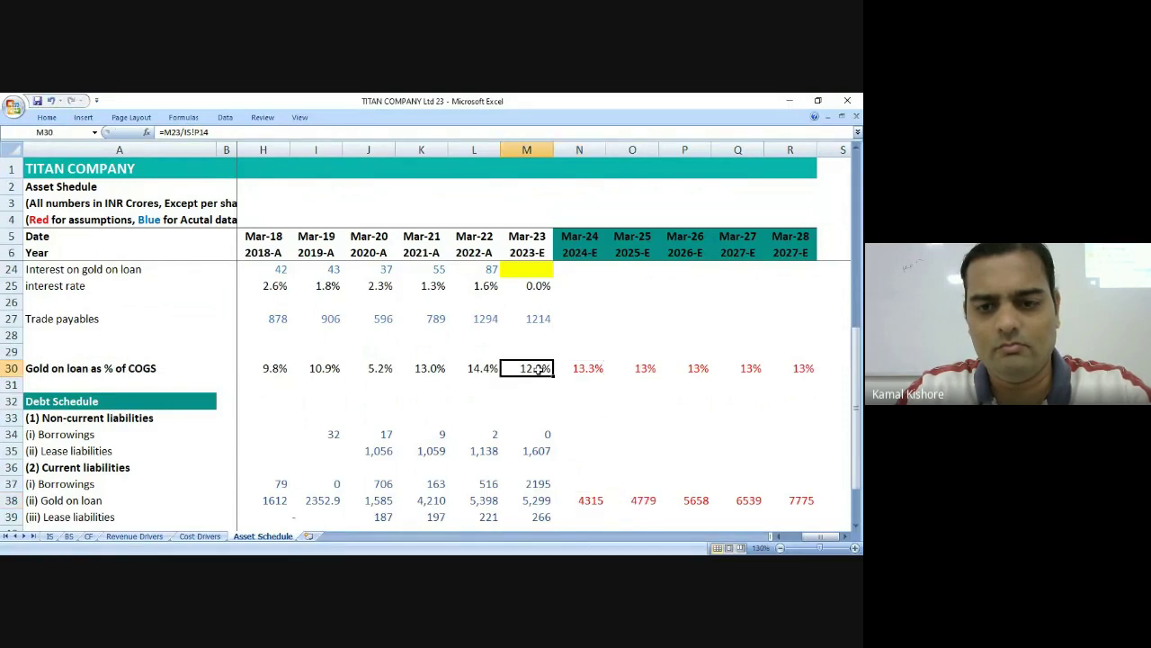
double_click(538, 369)
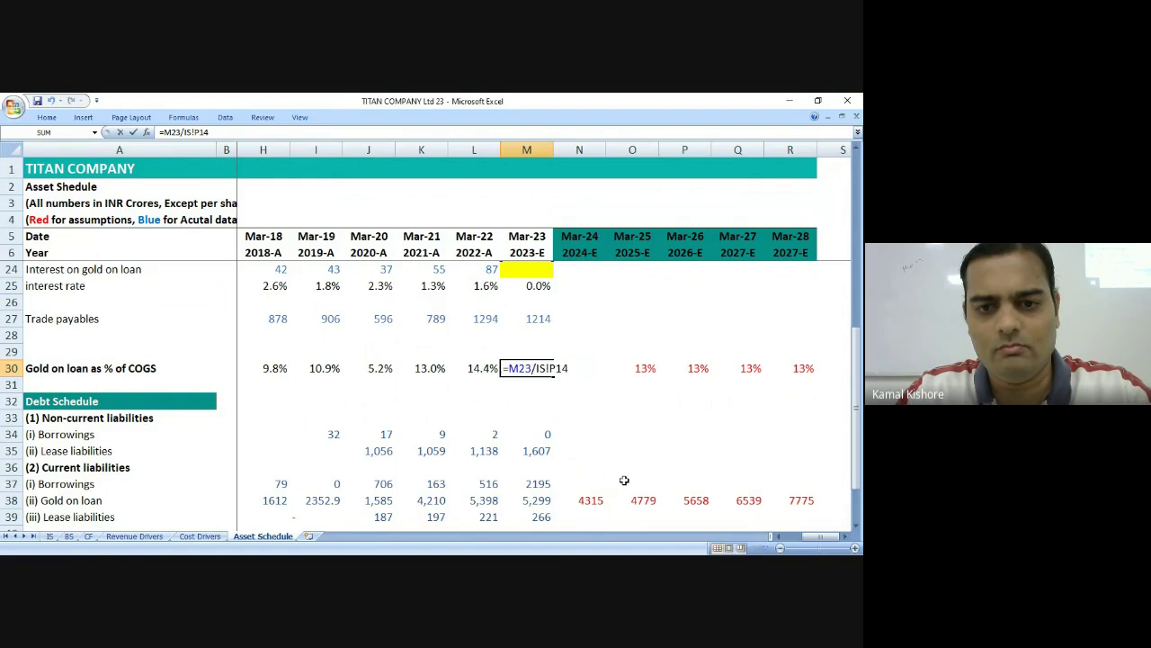
scroll(624, 480, "down", 4)
scroll(624, 480, "up", 7)
scroll(624, 480, "down", 3)
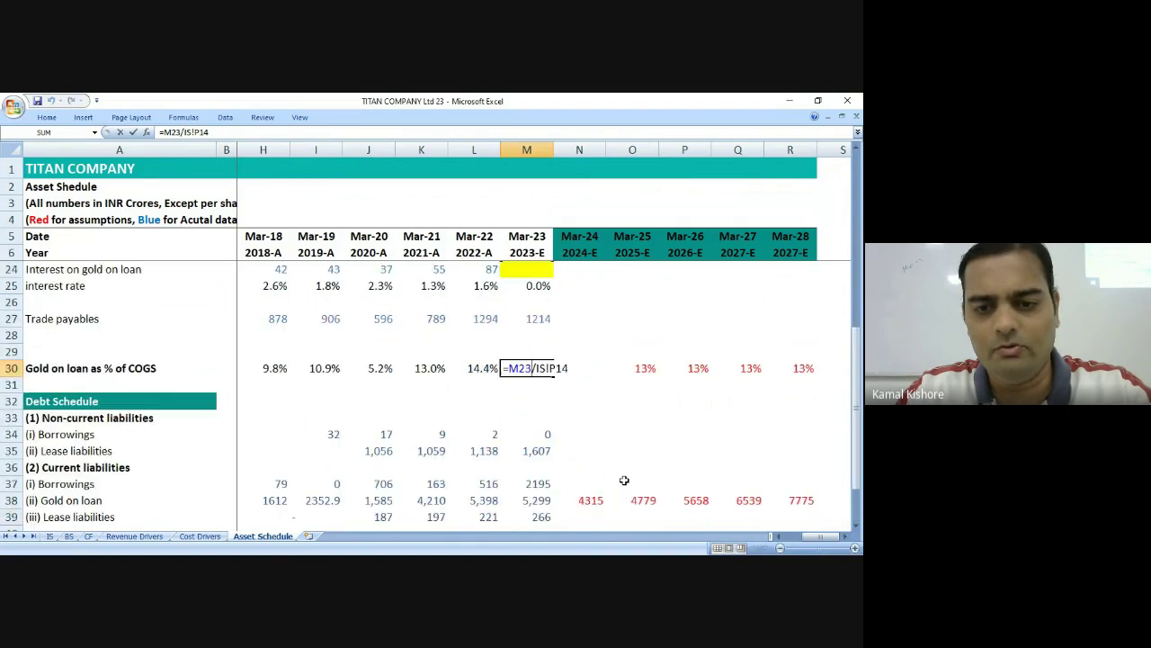
scroll(624, 480, "up", 1)
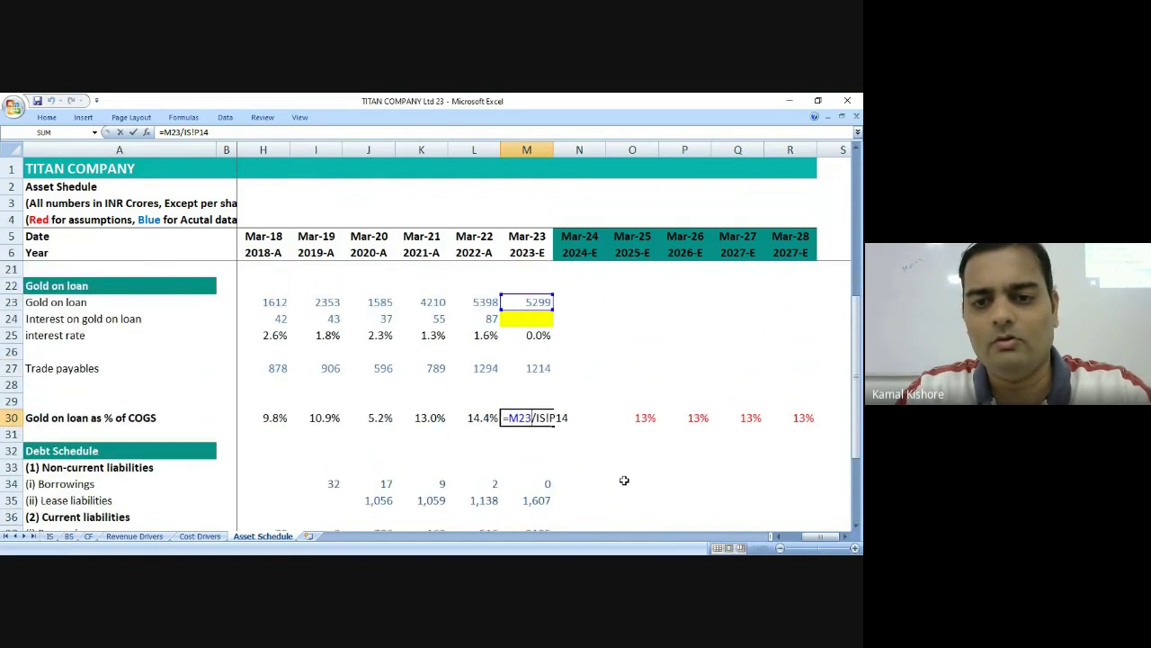
scroll(624, 480, "down", 1)
key("ctrl+Return")
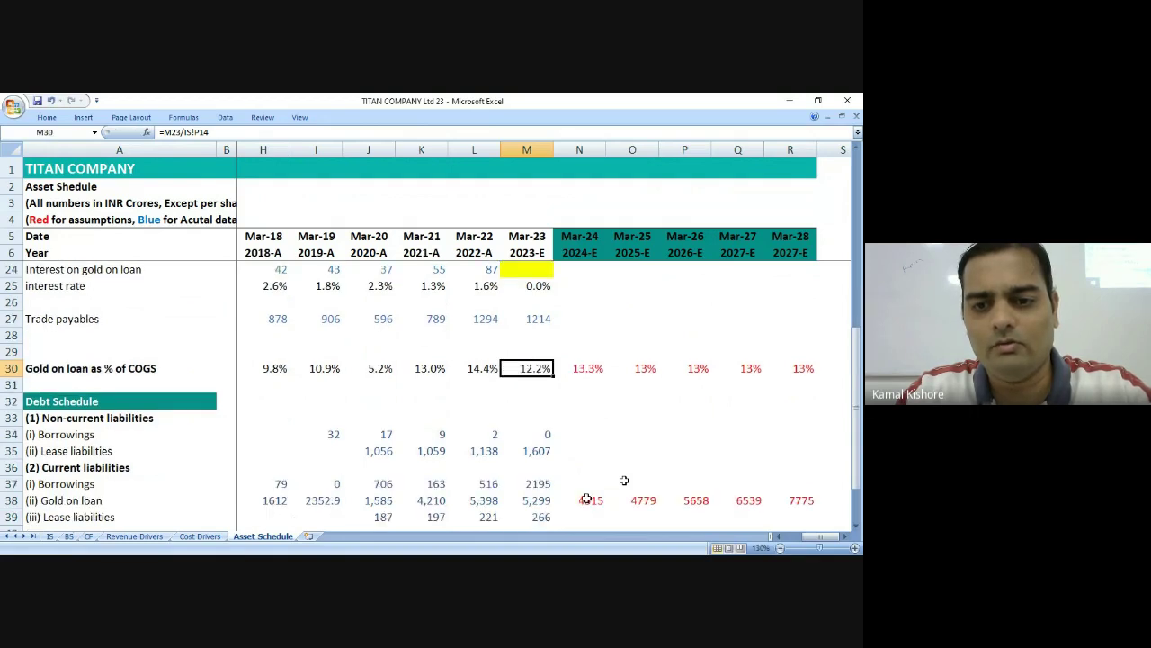
Check the averaging formula in N30 and compare the Mar-24 gold on loan in N38 with the Mar-23 entry in M38.
left_click(587, 369)
double_click(586, 369)
key("Escape")
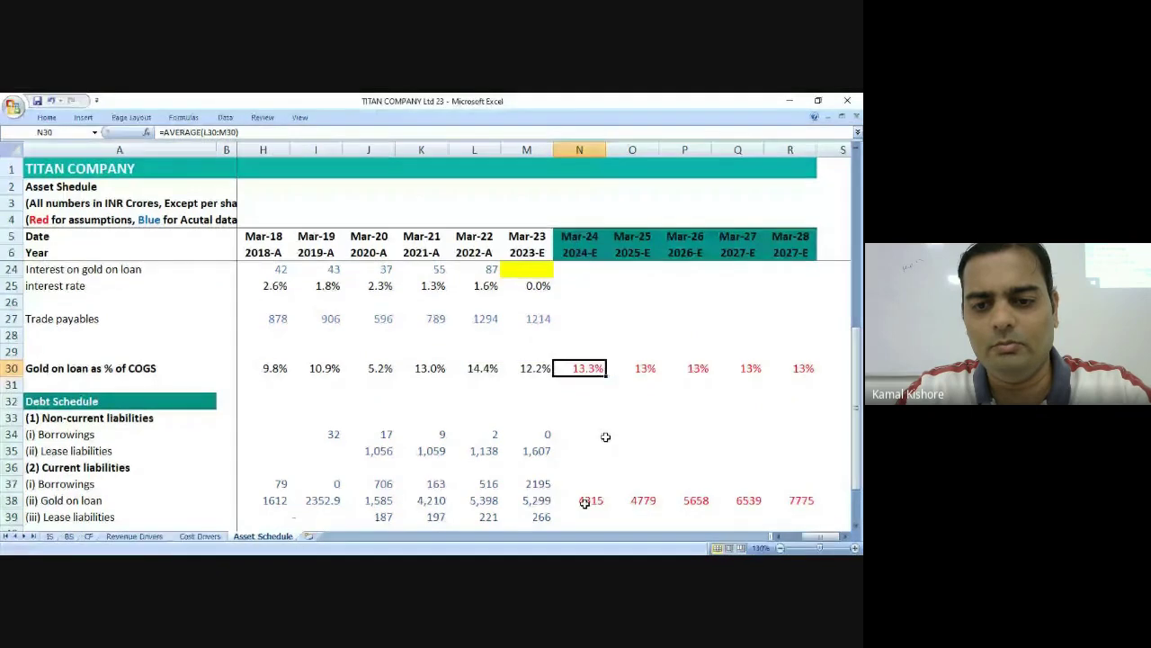
left_click(586, 500)
key("Left")
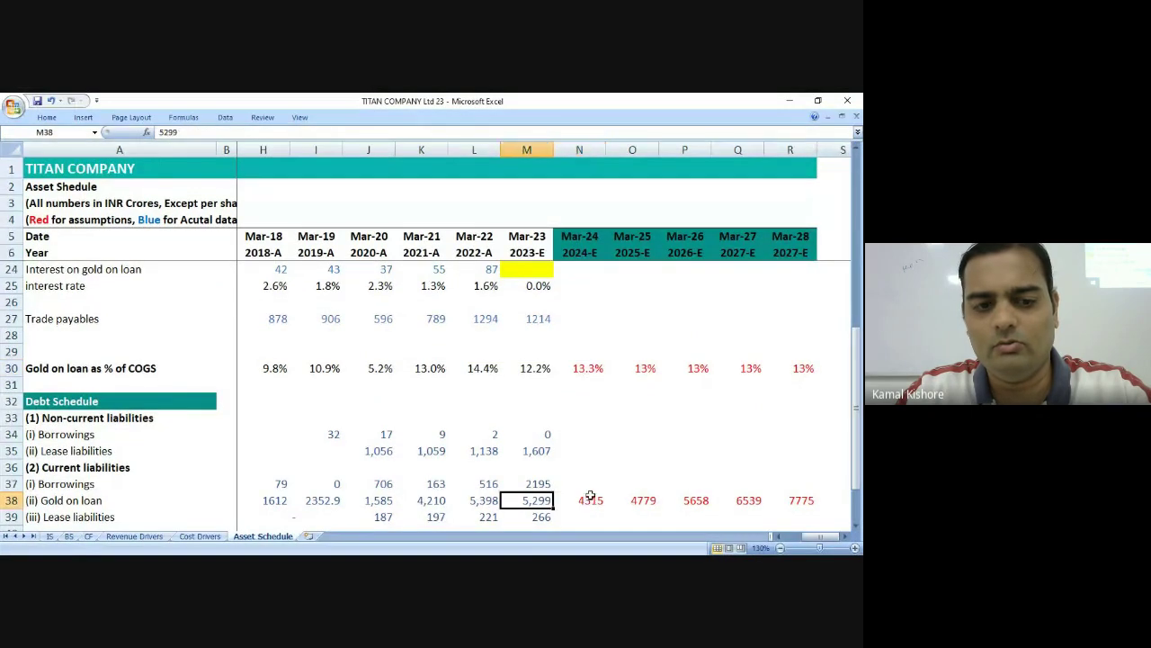
On the IS sheet, calculate a check value for Mar-23 gold on loan in M4 as =M14*12.2%.
left_click(50, 536)
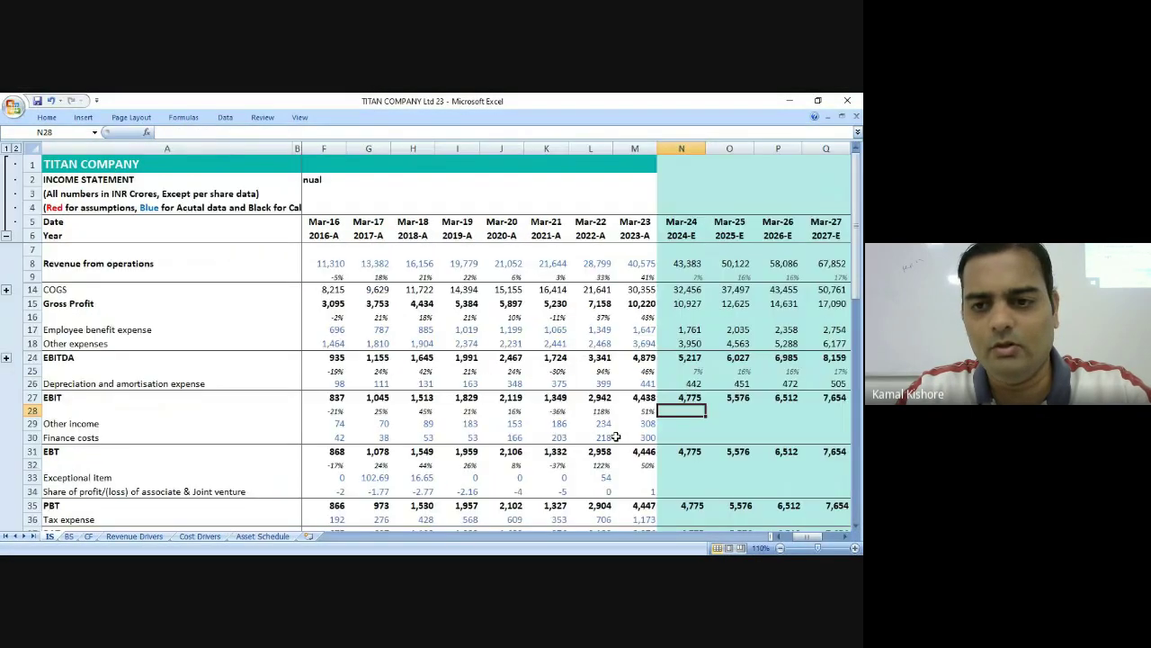
left_click(634, 208)
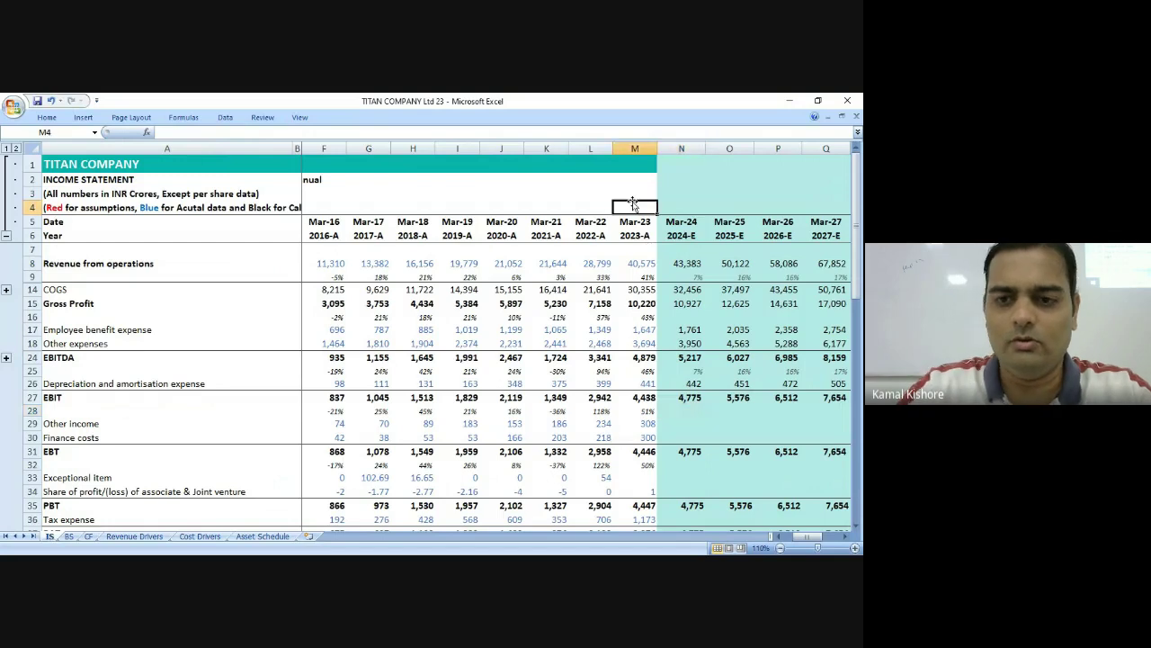
type("=")
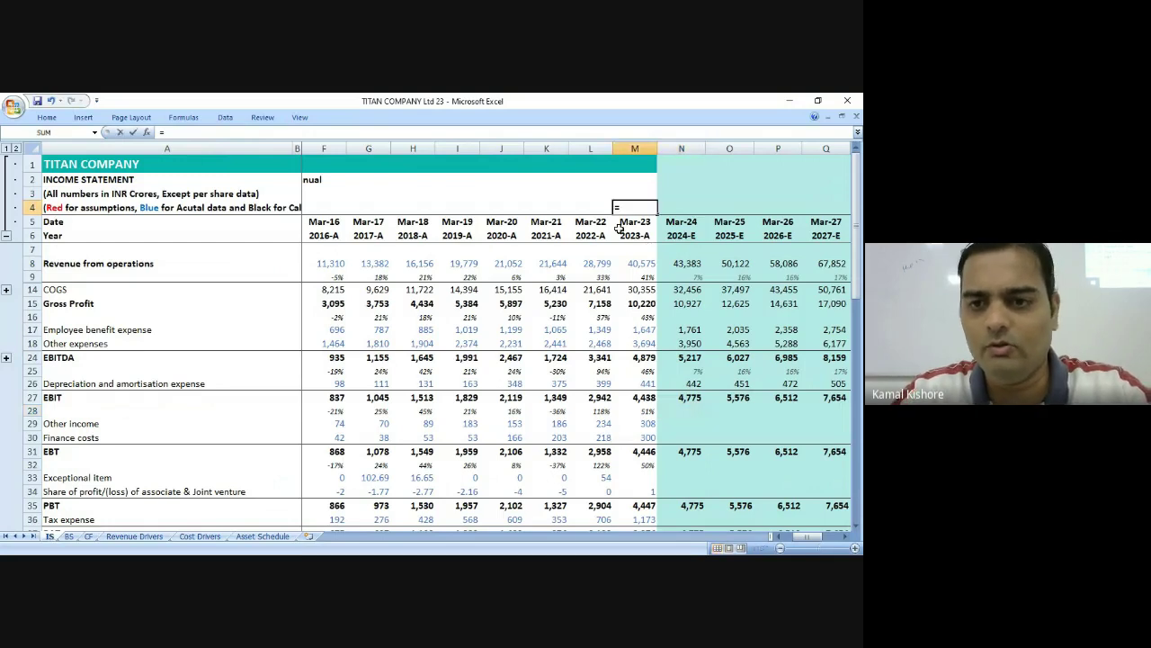
left_click(624, 289)
type("*12.2")
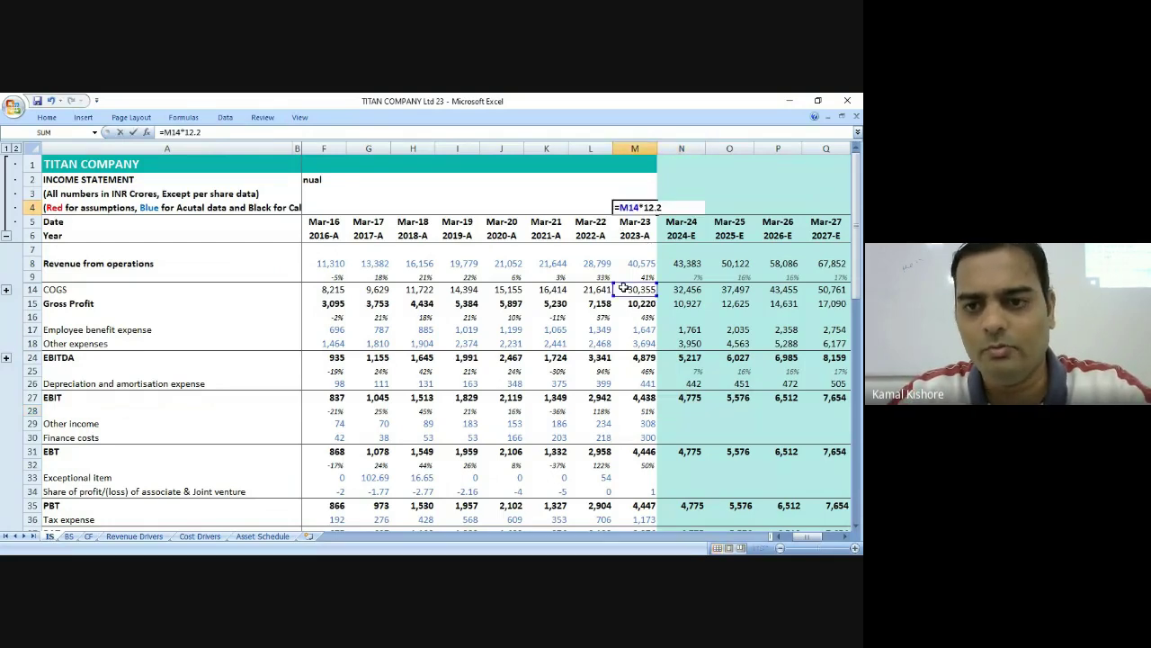
type("%")
key("ctrl+Return")
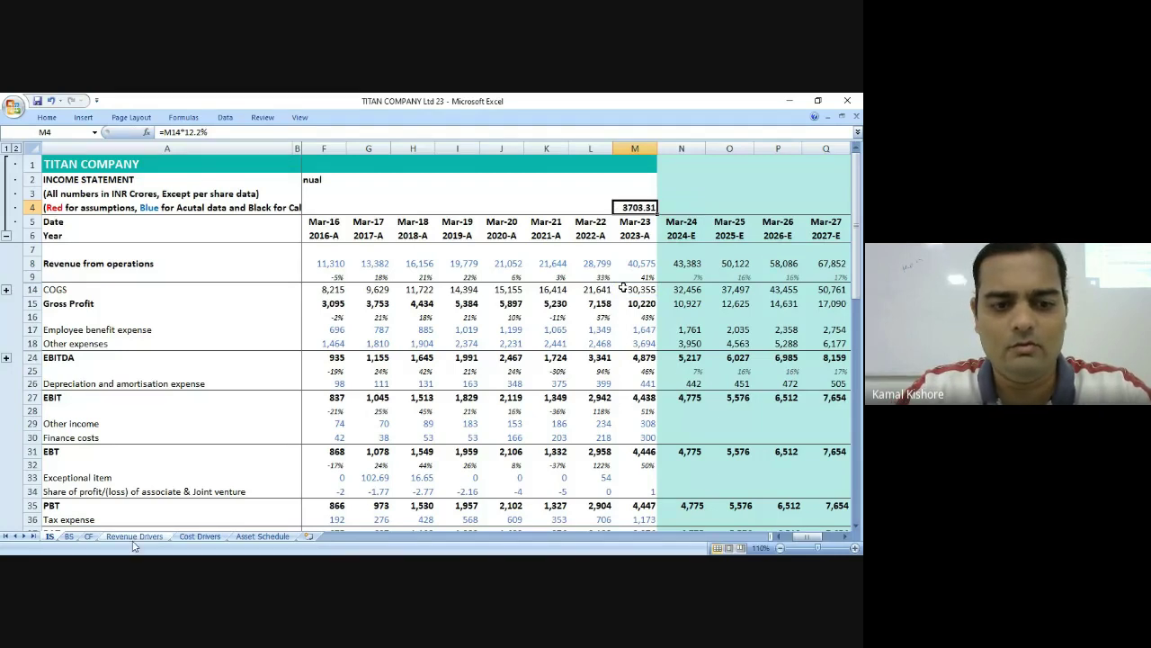
Return to the Asset Schedule sheet and re-examine the gold on loan and COGS references in the M30 formula.
left_click(163, 537)
key("ctrl+Page_Down")
key("ctrl+Page_Down")
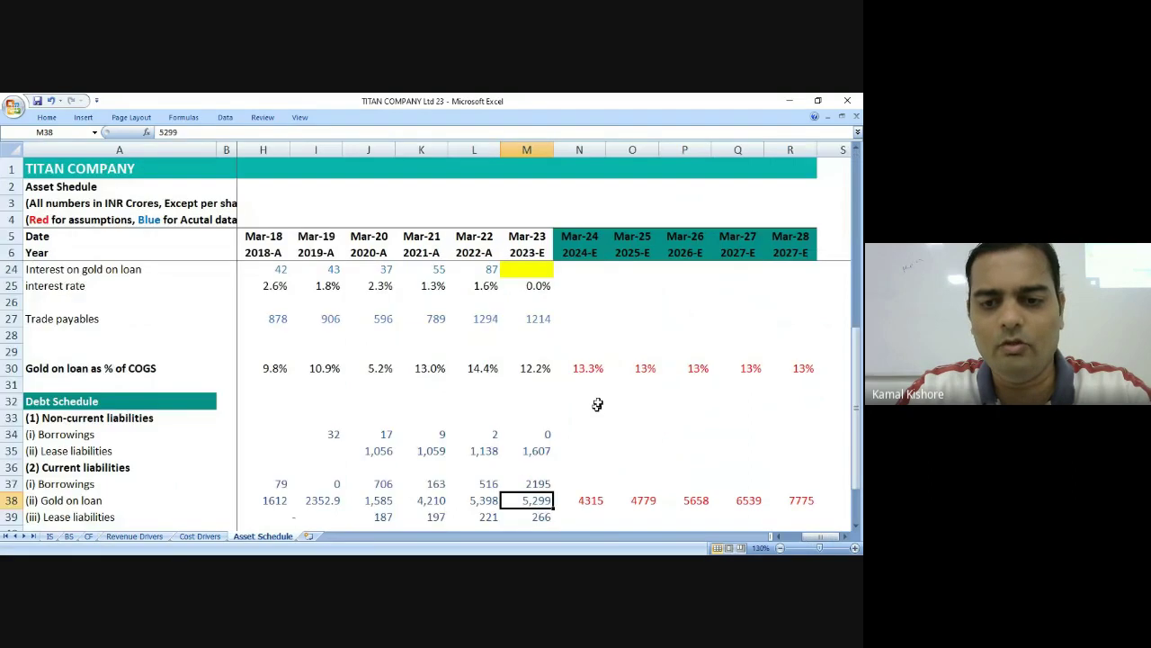
scroll(548, 388, "down", 1)
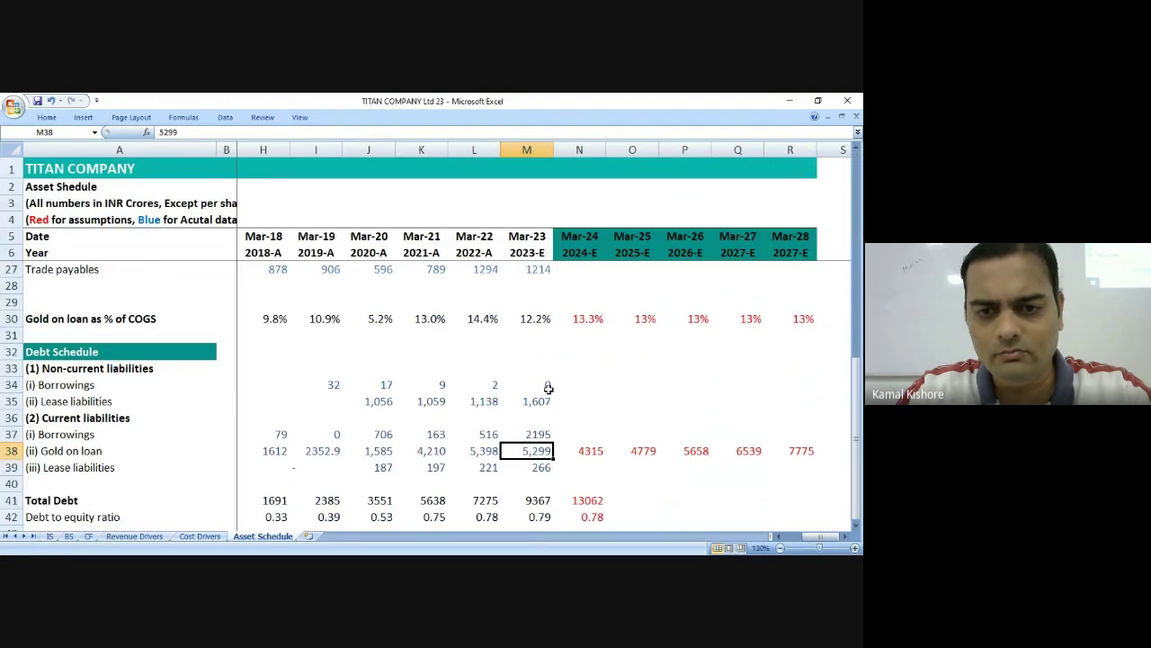
double_click(537, 322)
scroll(621, 429, "up", 3)
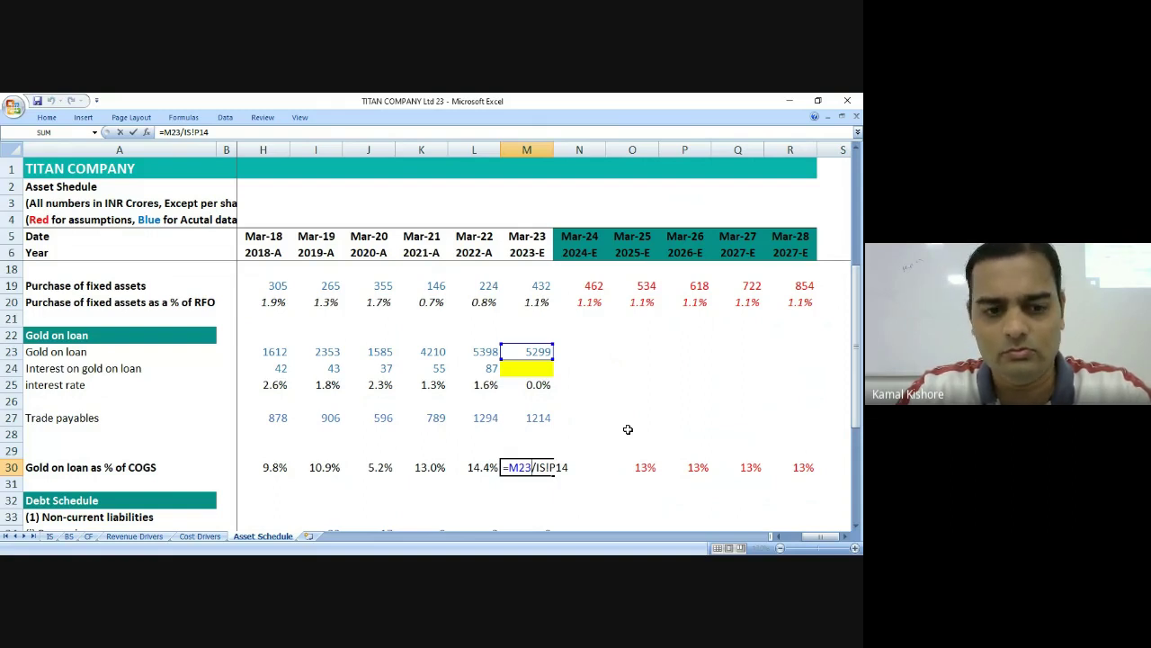
key("ctrl+Return")
scroll(357, 510, "down", 2)
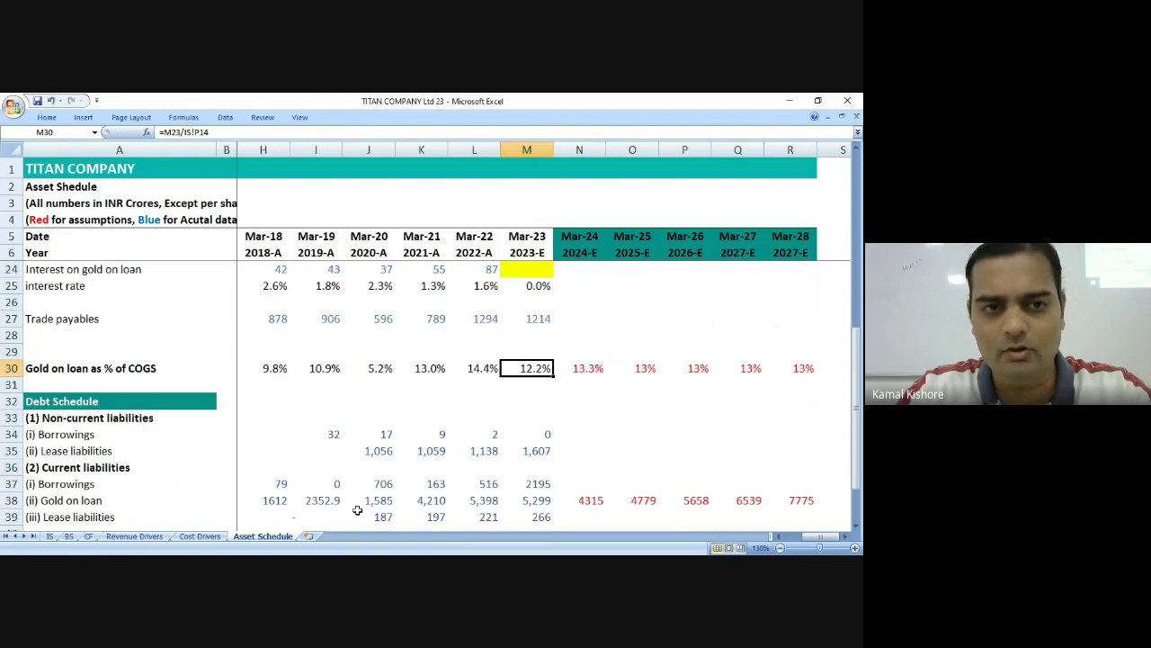
key("F2")
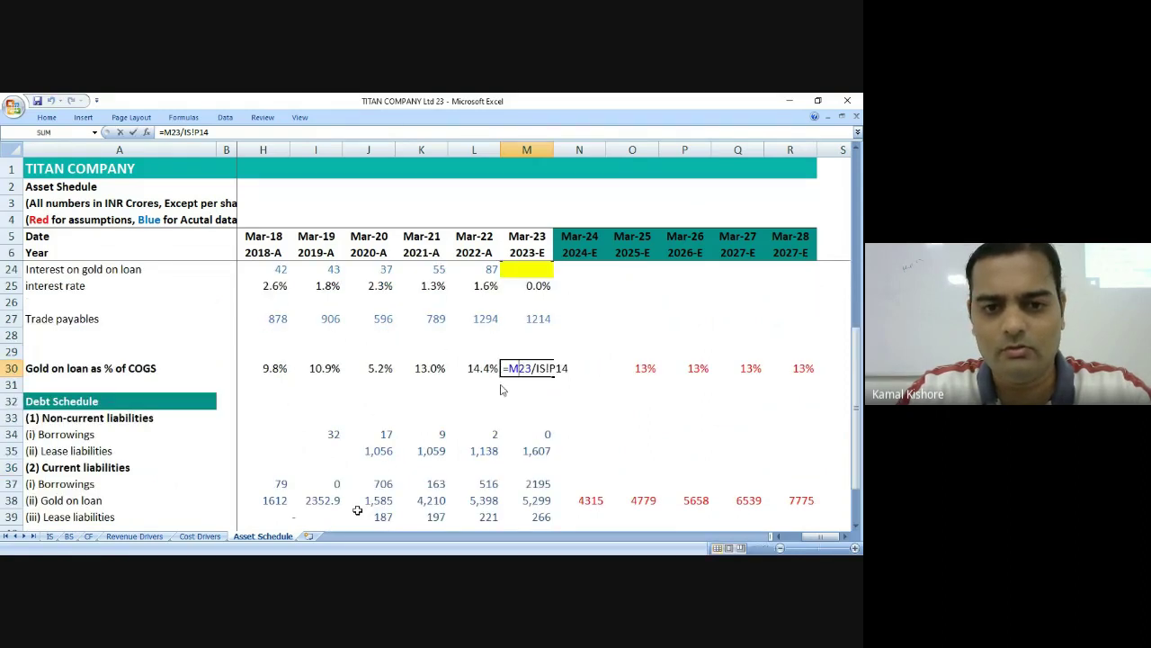
key("Escape")
Trace the gold on loan percentage of COGS formulas back along row 30 to the Mar-13 formula in C30.
key("Left")
key("Left")
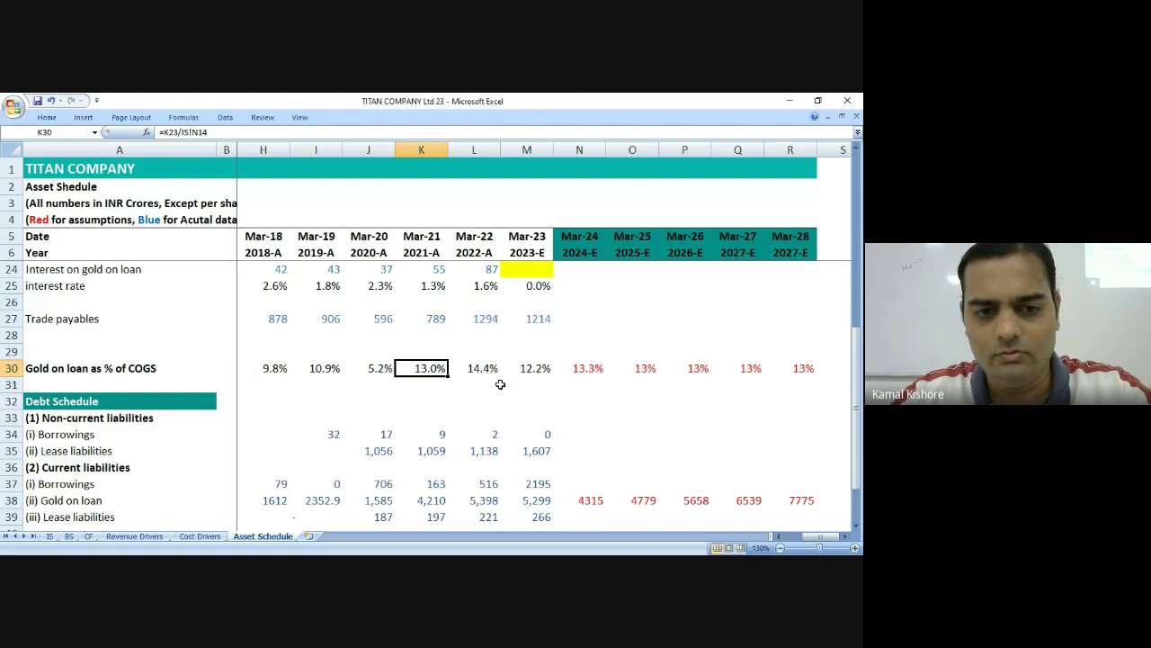
key("Left")
key("Left")
key("Left")
key("Left")
key("Left")
key("Left")
key("Left")
key("Left")
key("Left")
key("Right")
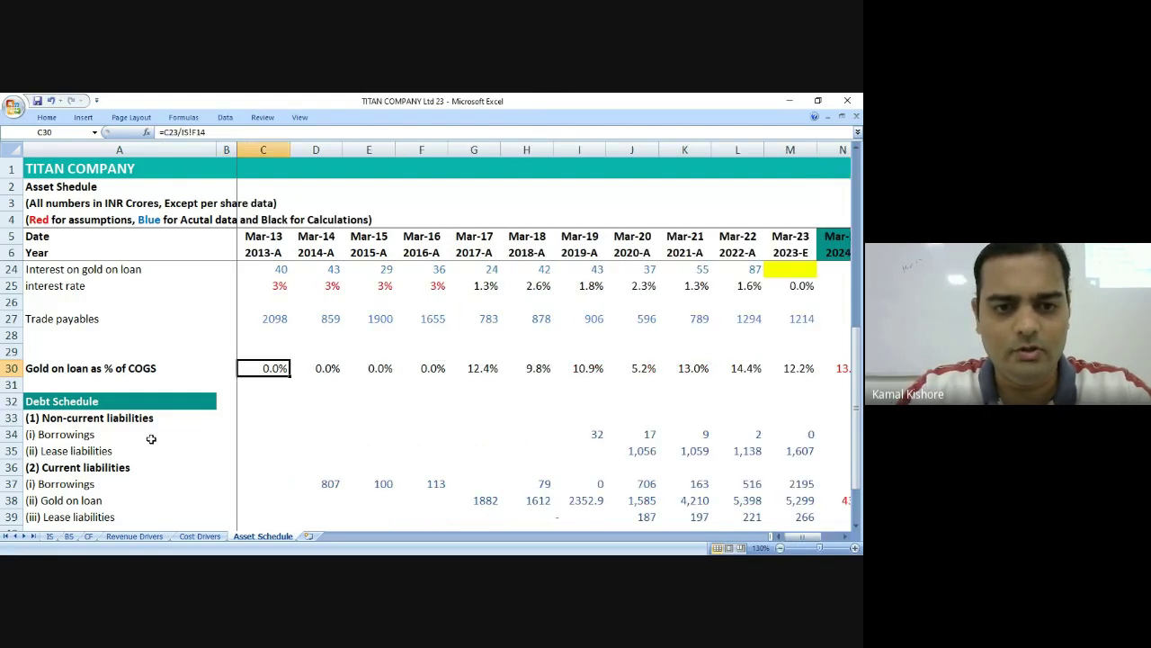
double_click(261, 370)
key("Escape")
Look up the column holding Mar-13 COGS on the IS sheet and return to the Asset Schedule sheet.
left_click(49, 536)
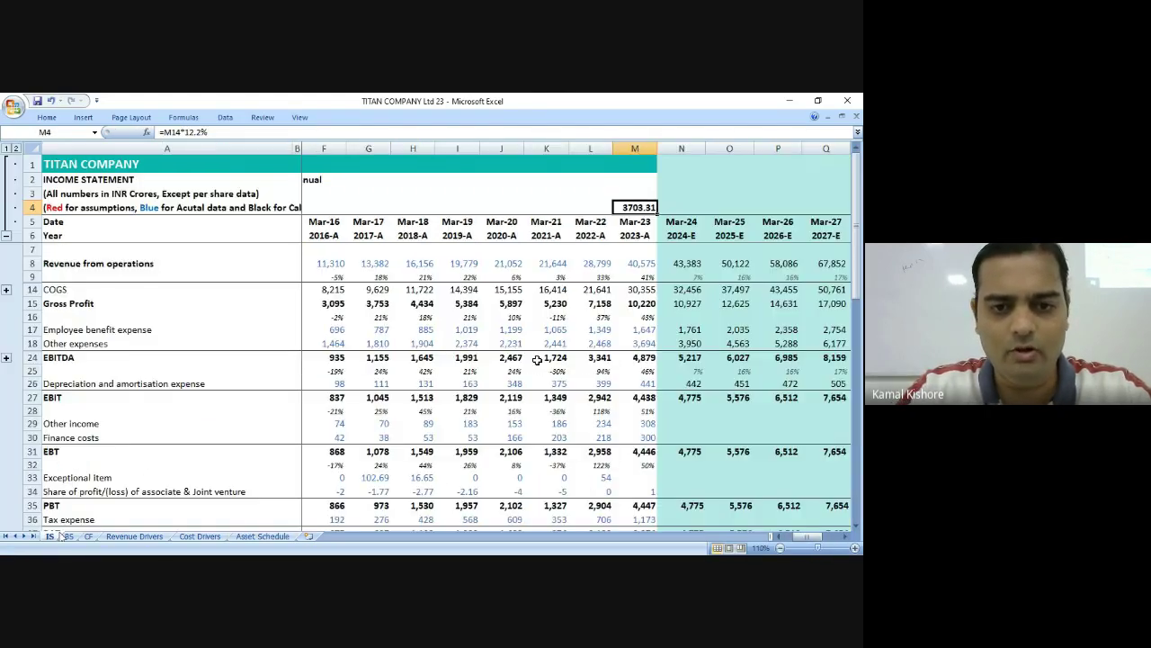
scroll(537, 360, "left", 3)
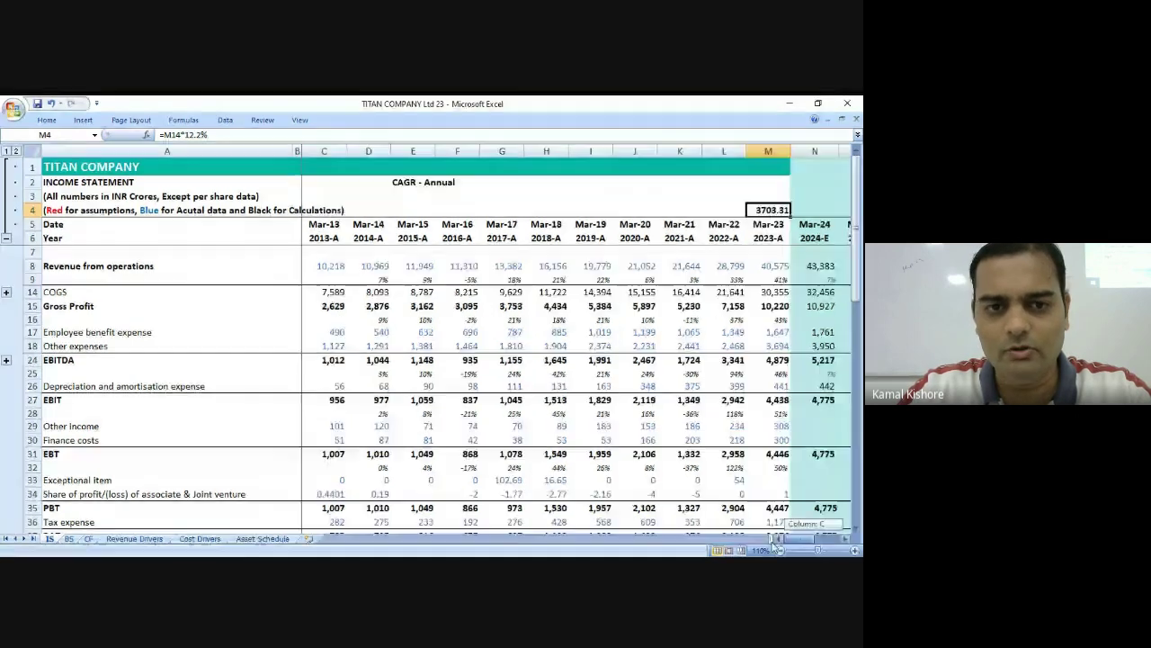
left_click(263, 536)
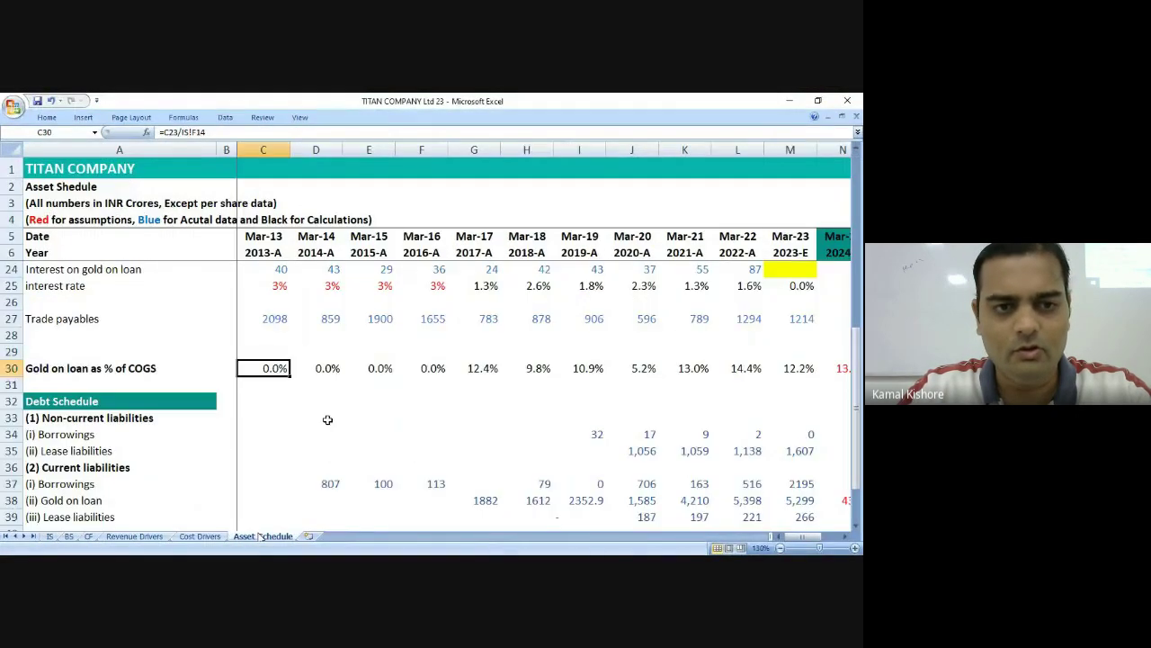
Compare the COGS reference in the Mar-13 ratio formula in C30 with the Mar-13 COGS cell on the IS sheet.
double_click(263, 367)
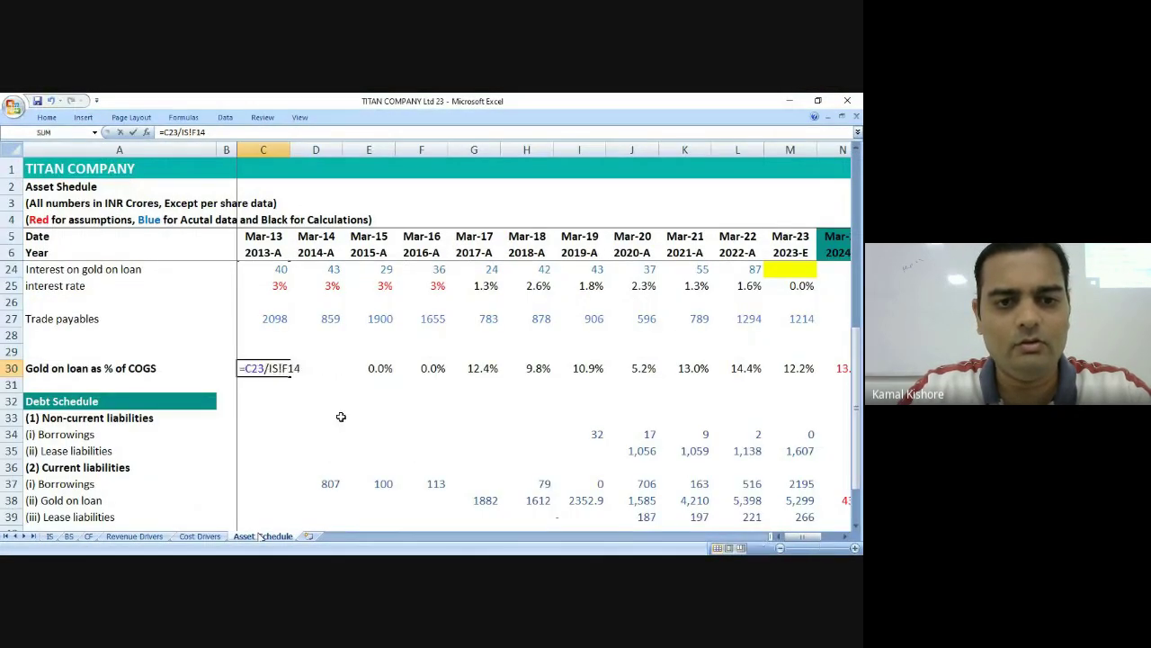
scroll(341, 419, "up", 1)
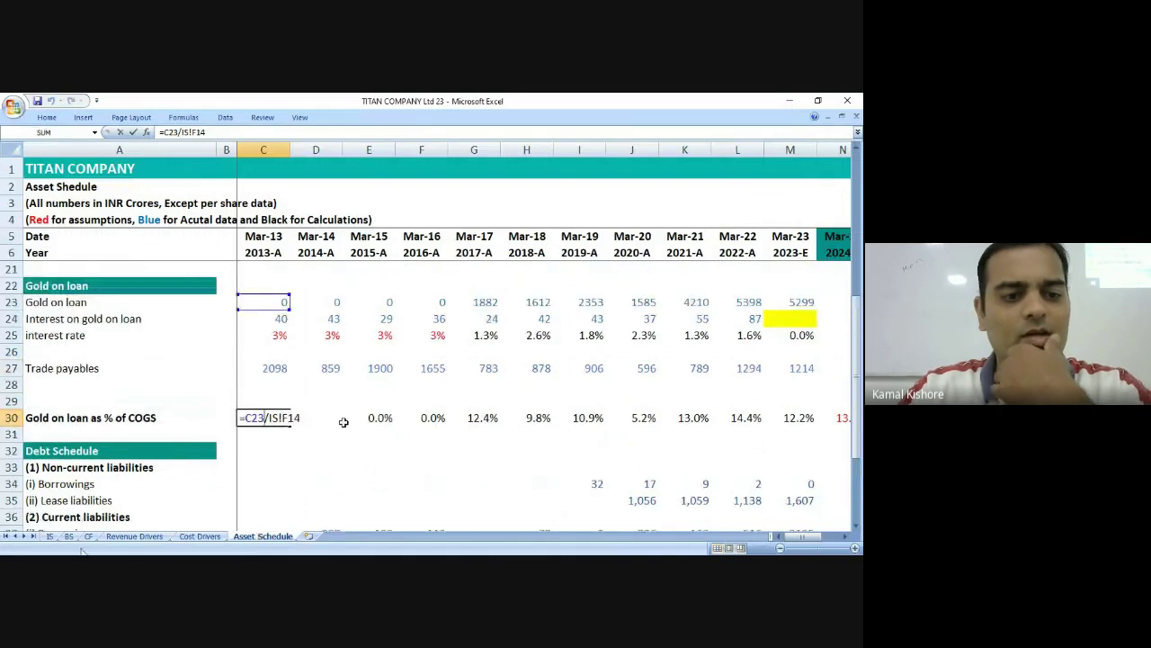
key("Escape")
left_click(49, 536)
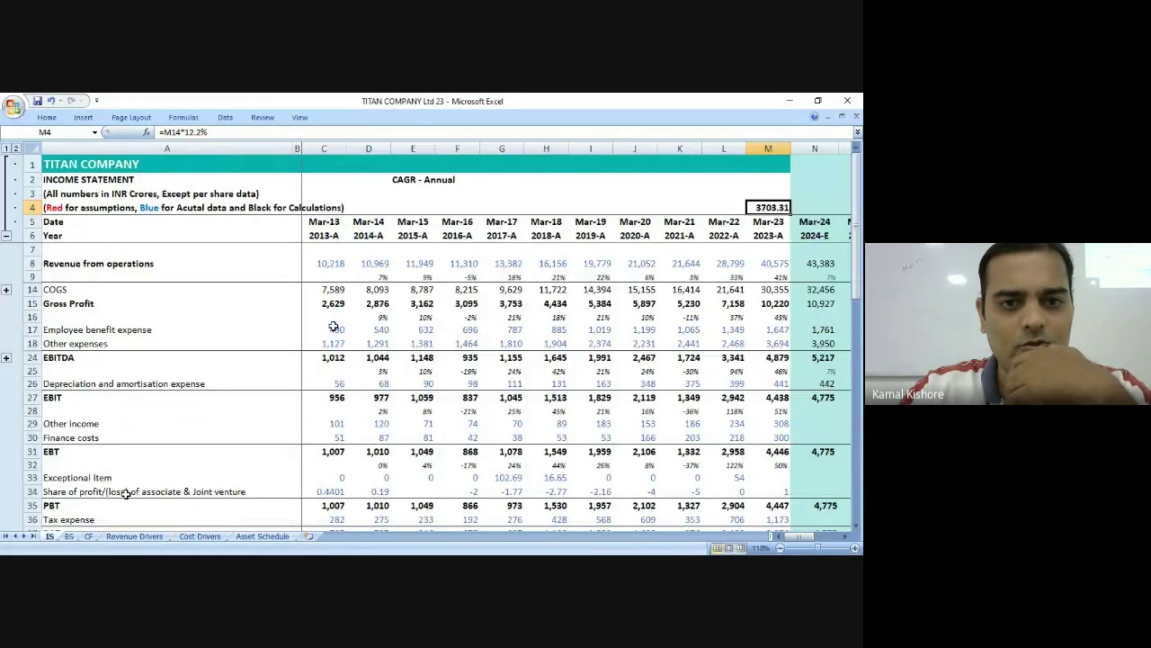
left_click(342, 289)
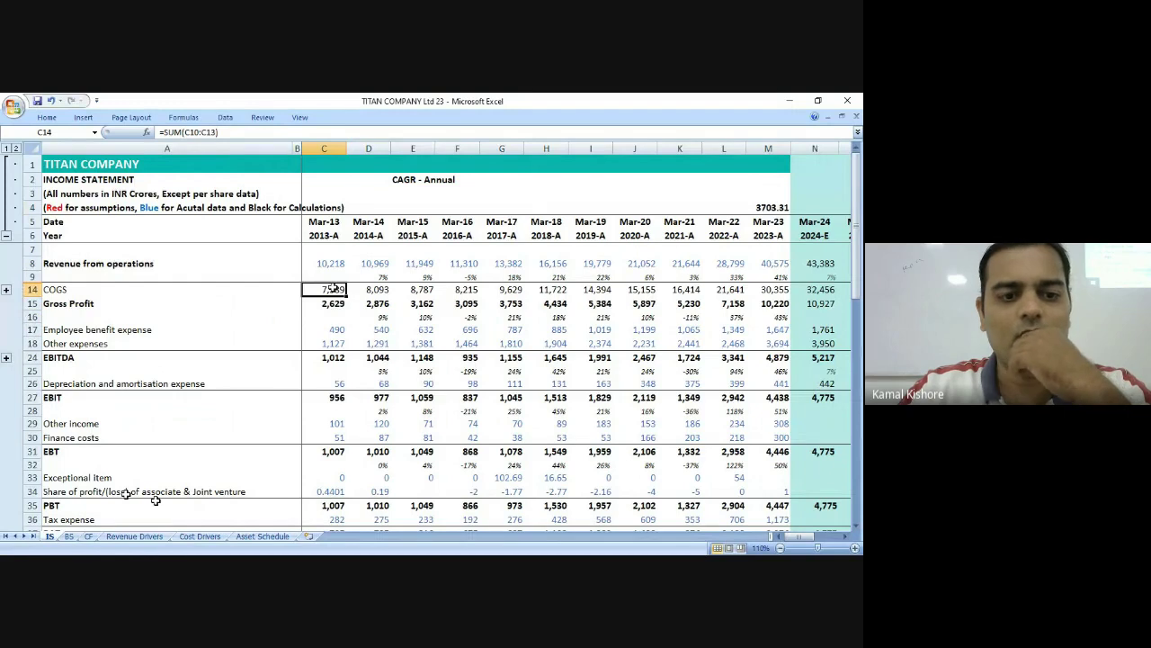
left_click(263, 536)
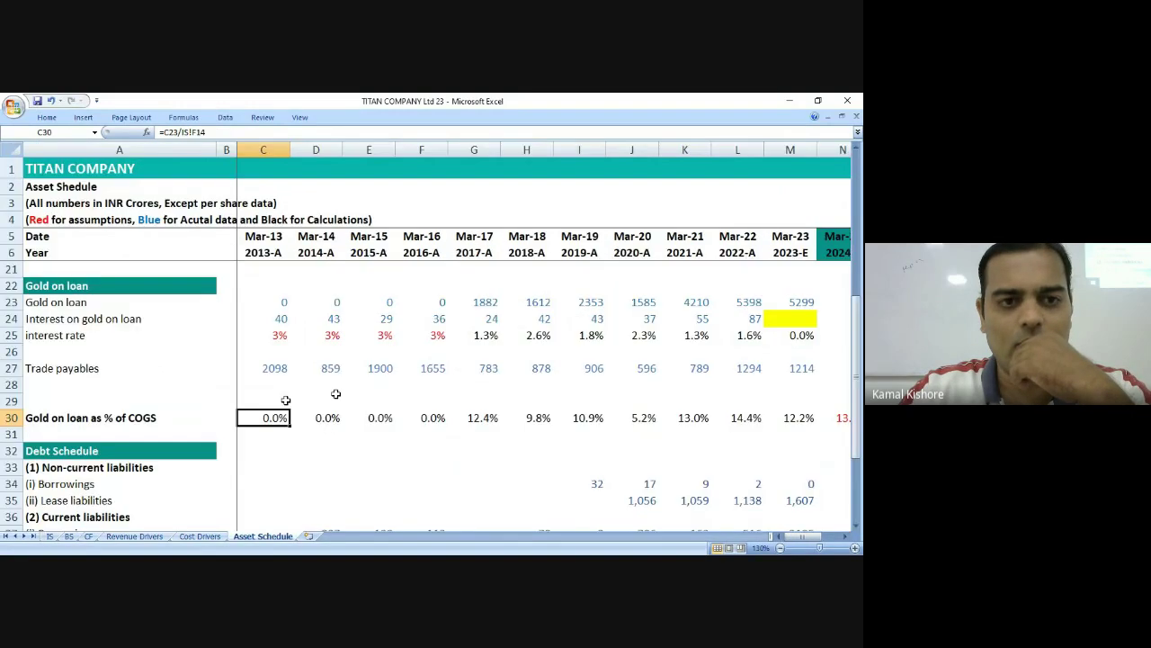
Correct the Mar-13 gold on loan percentage of COGS formula in C30 to =C23/IS!C14.
left_click(198, 135)
key("BackSpace")
type("C")
key("Return")
Fill the corrected gold on loan percentage formula from C30 across row 30 through Mar-23.
key("shift+Right")
key("shift+Right")
key("shift+Right")
key("shift+Right")
key("shift+Right")
key("shift+Right")
key("shift+Right")
key("shift+Right")
key("shift+Right")
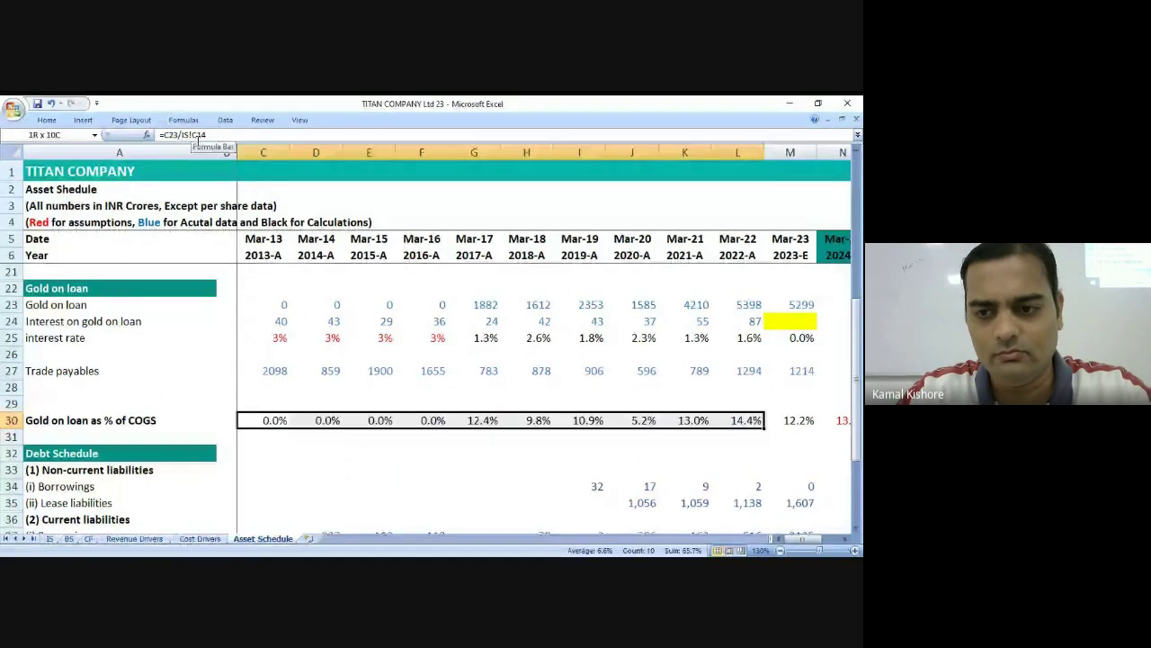
key("ctrl+r")
Check the COGS references in the row 30 formulas year by year up to Mar-23.
key("Right")
key("Right")
key("Right")
key("Right")
key("Right")
key("Right")
key("Right")
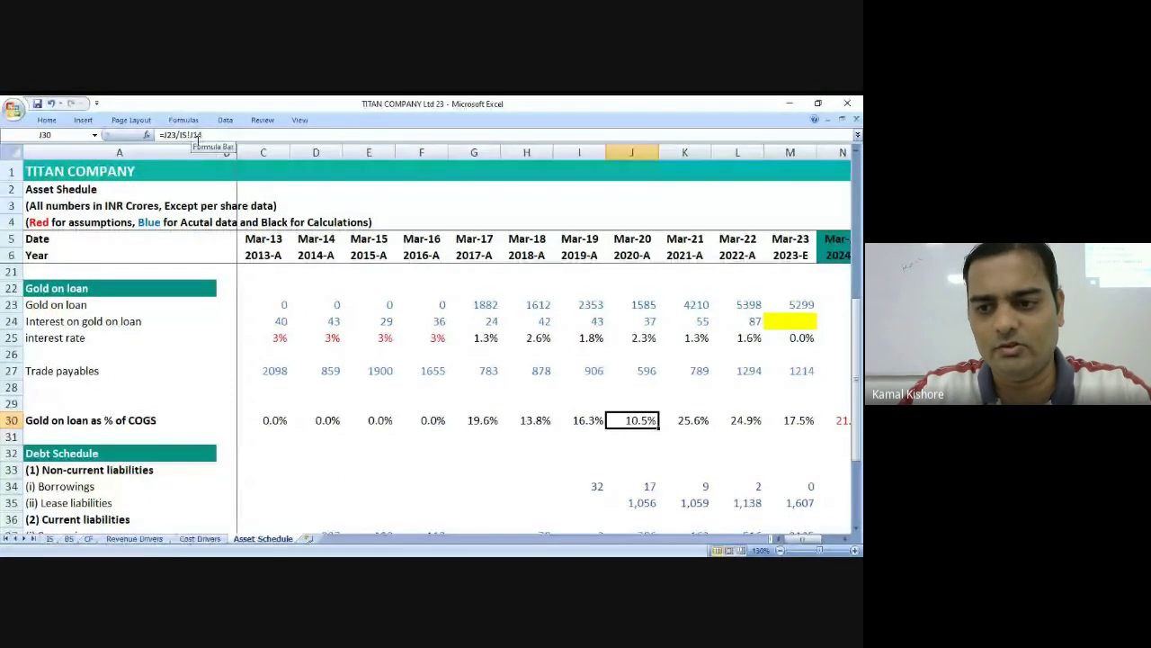
key("Right")
key("Right")
key("Right")
key("Right")
key("Left")
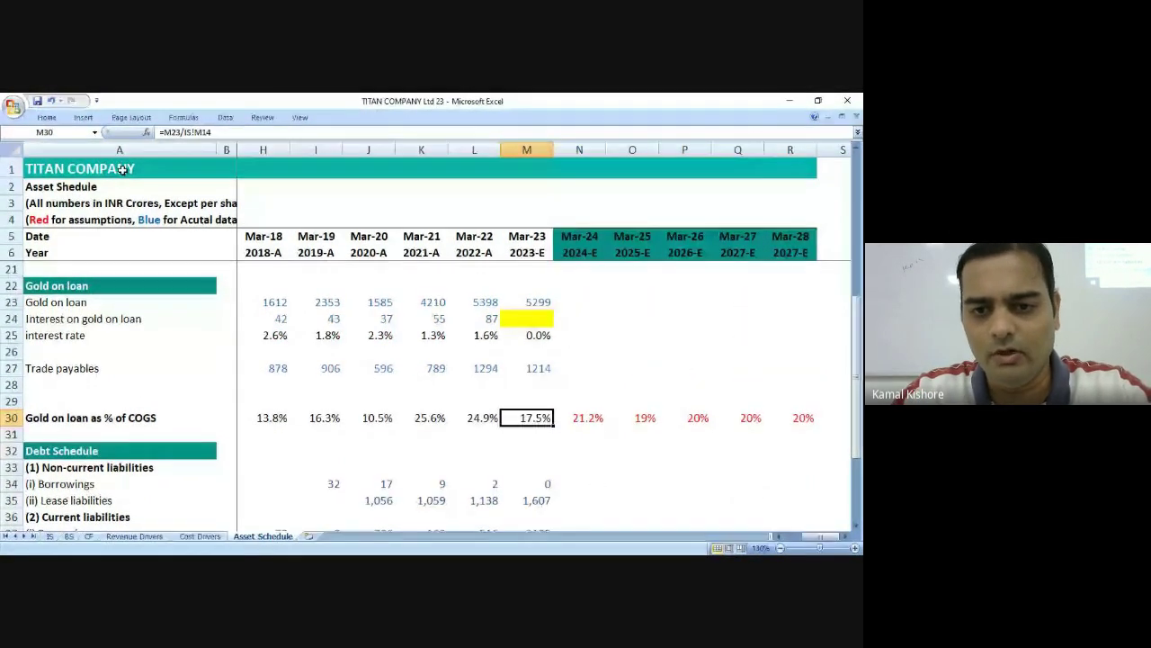
Review the forecast gold on loan formulas in row 38 against the Mar-24 percentage of COGS assumption in N30.
scroll(546, 353, "down", 2)
scroll(546, 353, "down", 2)
left_click(588, 353)
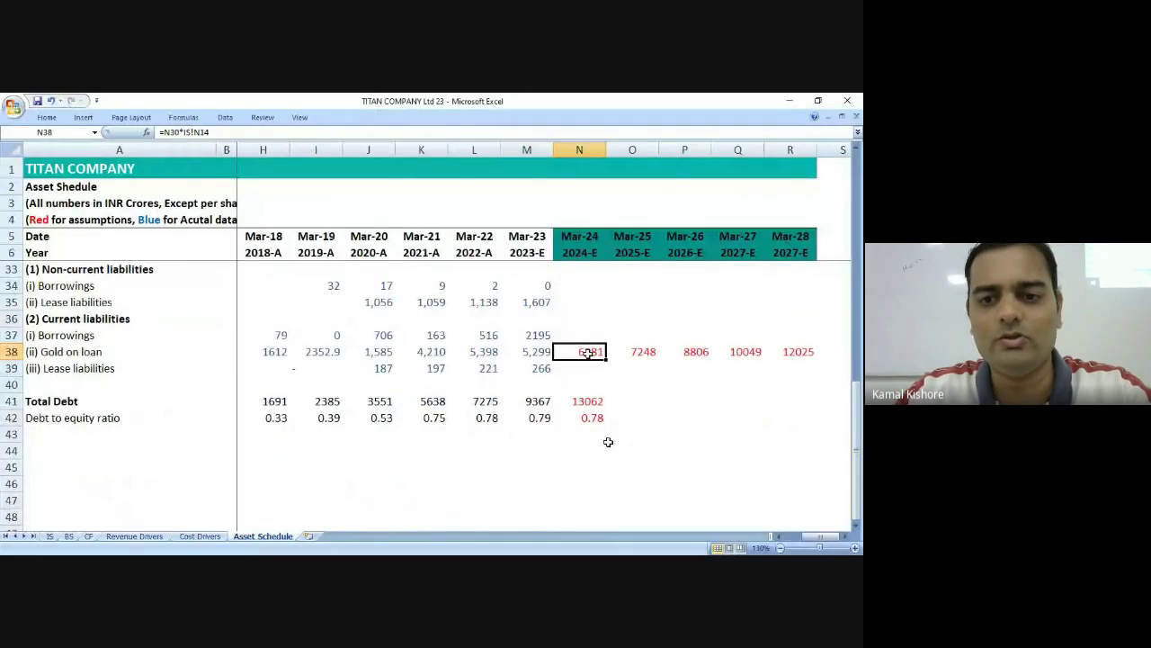
scroll(608, 441, "up", 2)
left_click(612, 430)
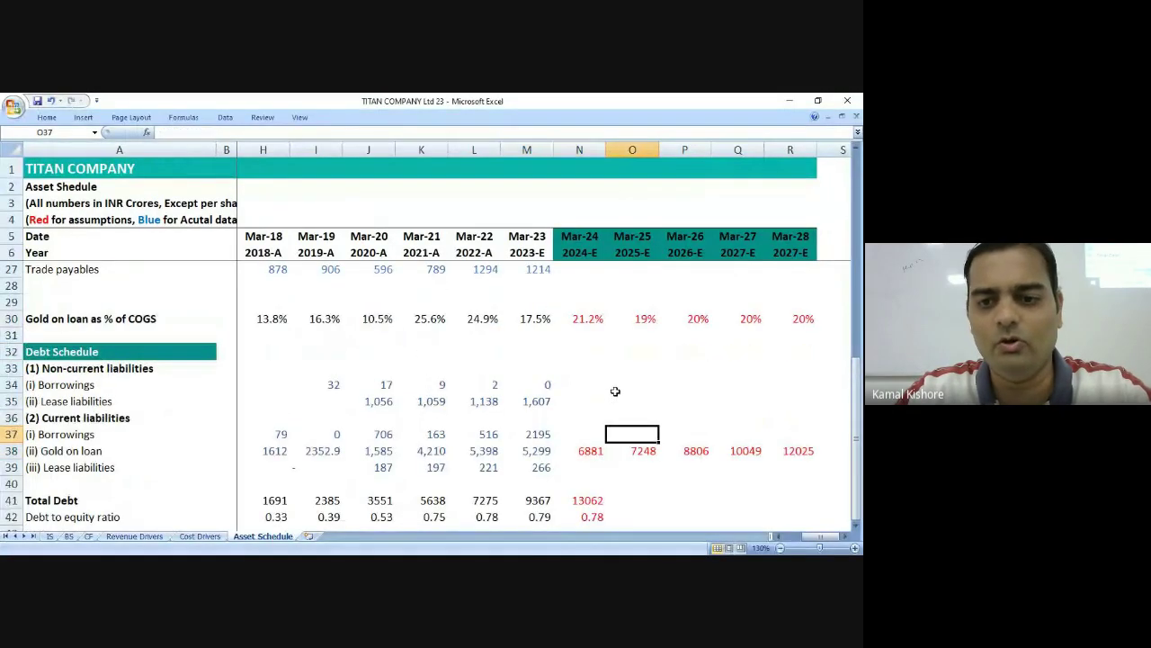
left_click(590, 449)
left_click(644, 450)
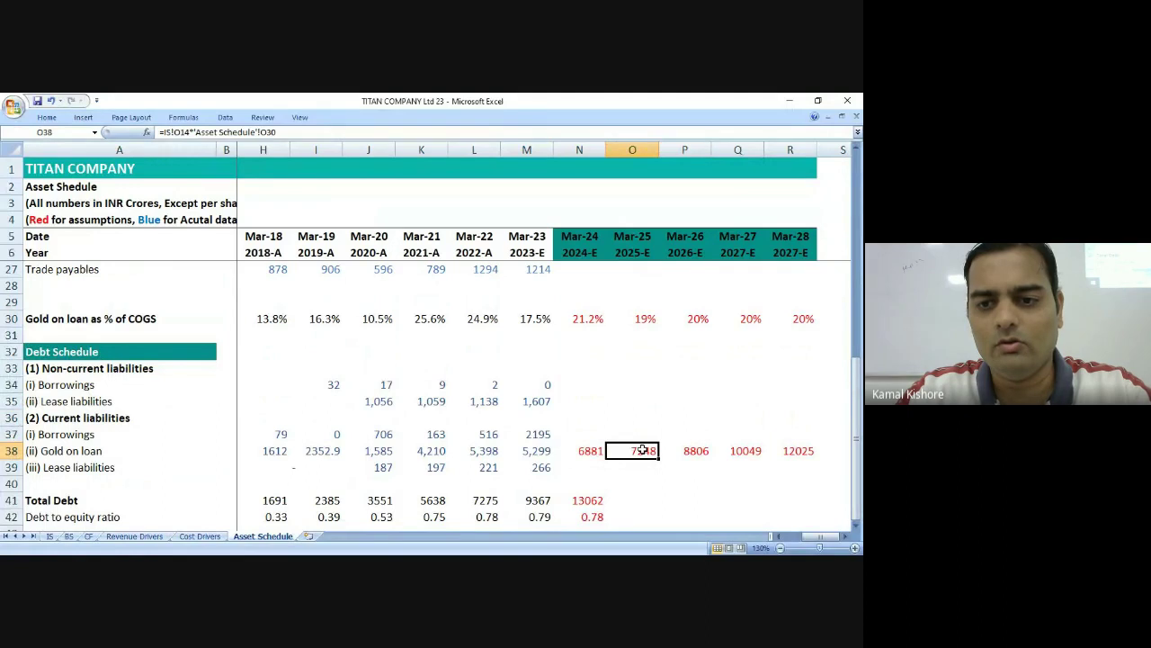
left_click(707, 452)
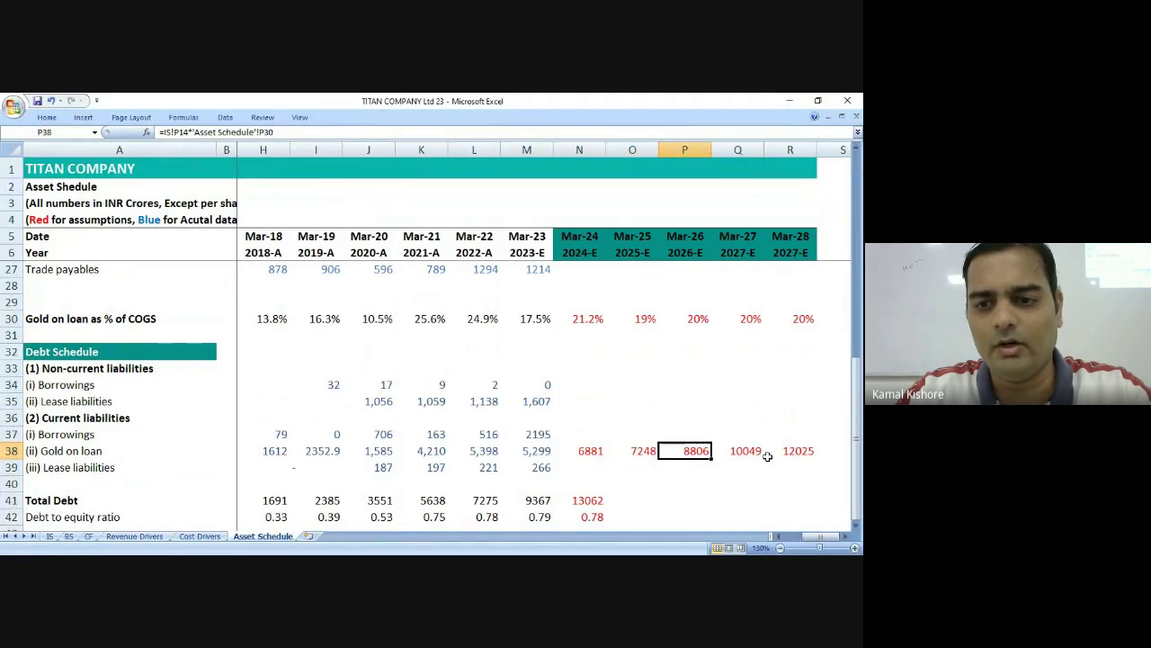
left_click(757, 453)
left_click(585, 320)
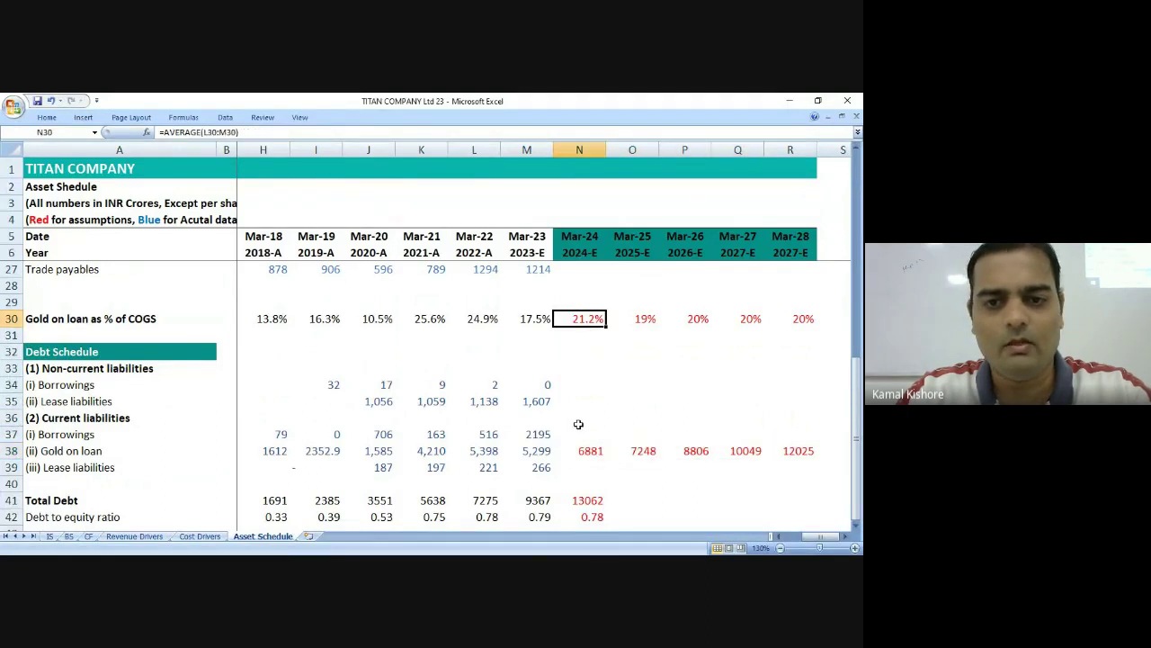
scroll(578, 405, "up", 2)
scroll(578, 386, "down", 2)
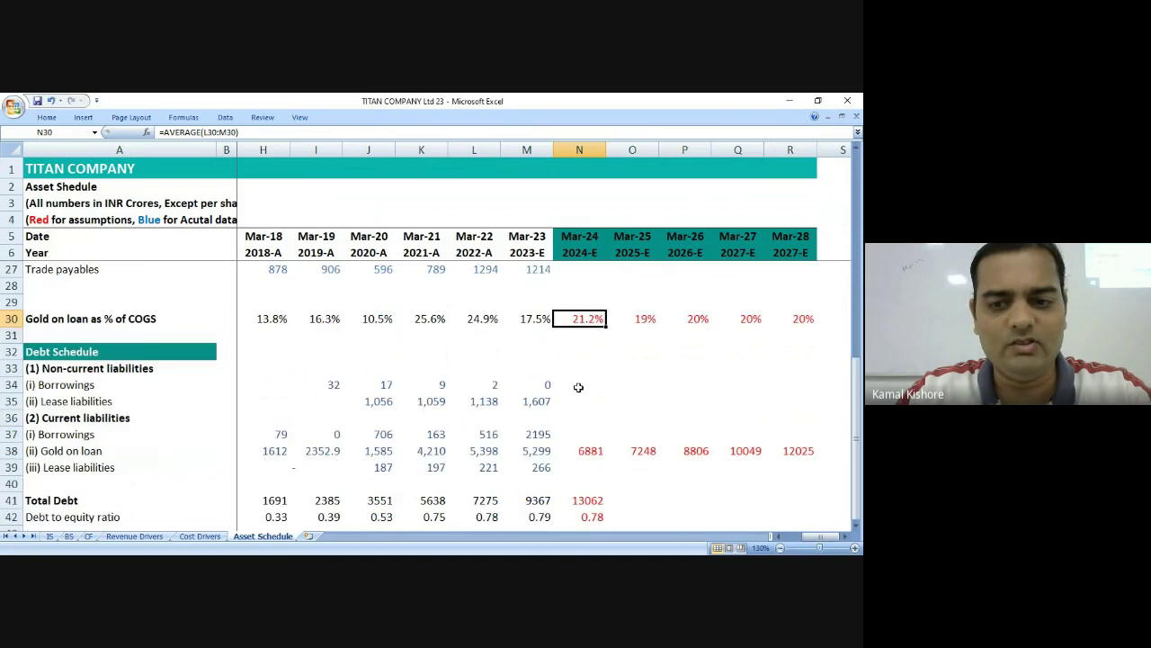
left_click(671, 451)
left_click(733, 451)
scroll(560, 432, "down", 2)
left_click(544, 350)
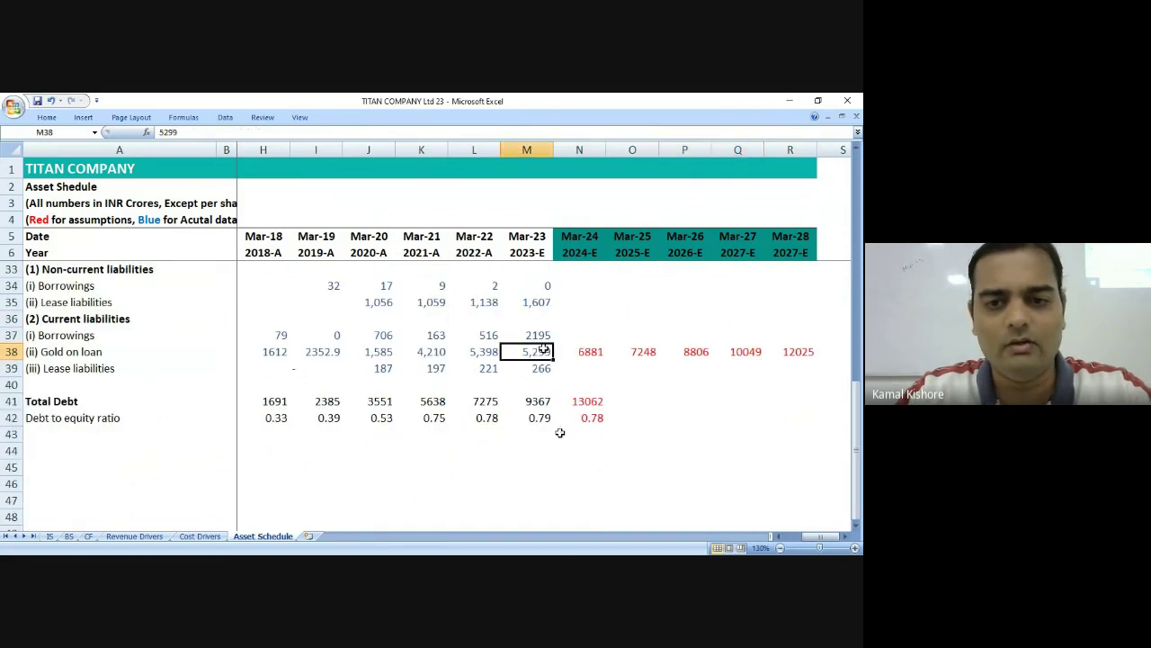
Inspect Mar-23 current borrowings and the empty Mar-24 borrowings and lease liabilities cells in the debt schedule.
left_click(579, 302)
scroll(552, 396, "up", 1)
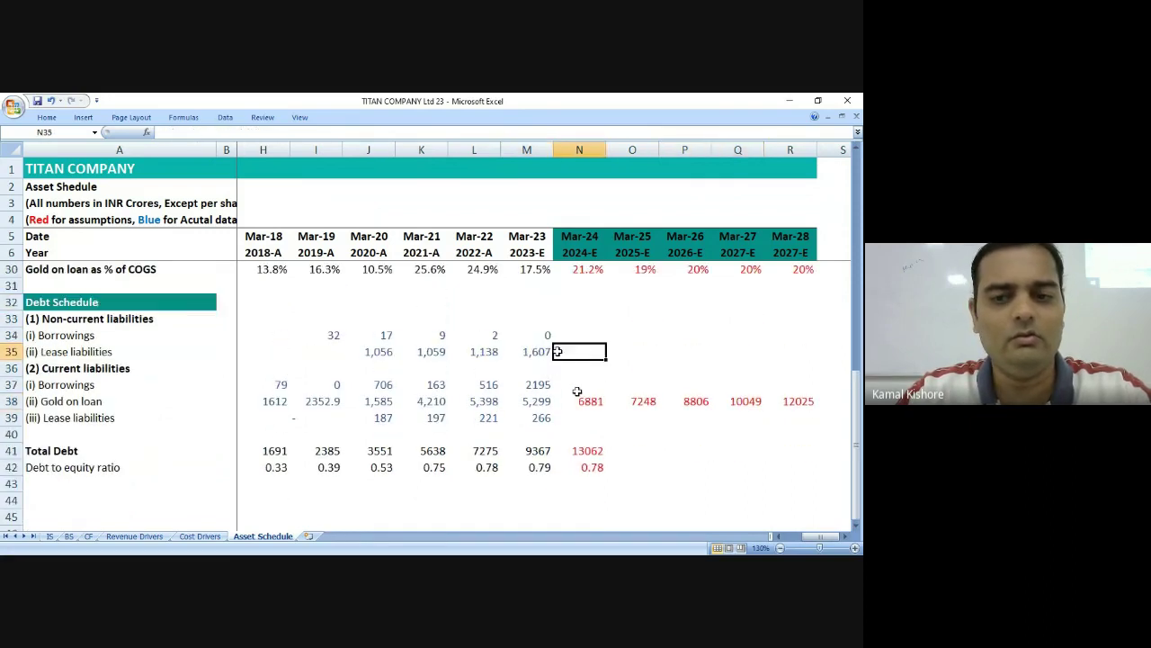
left_click(545, 385)
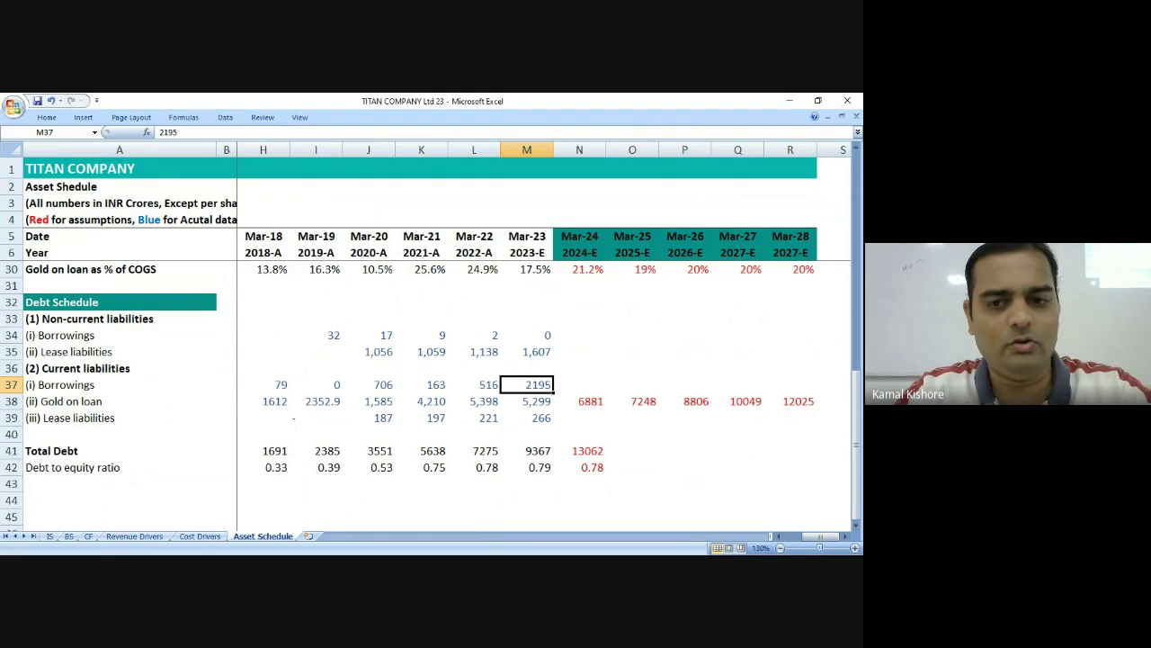
left_click(572, 386)
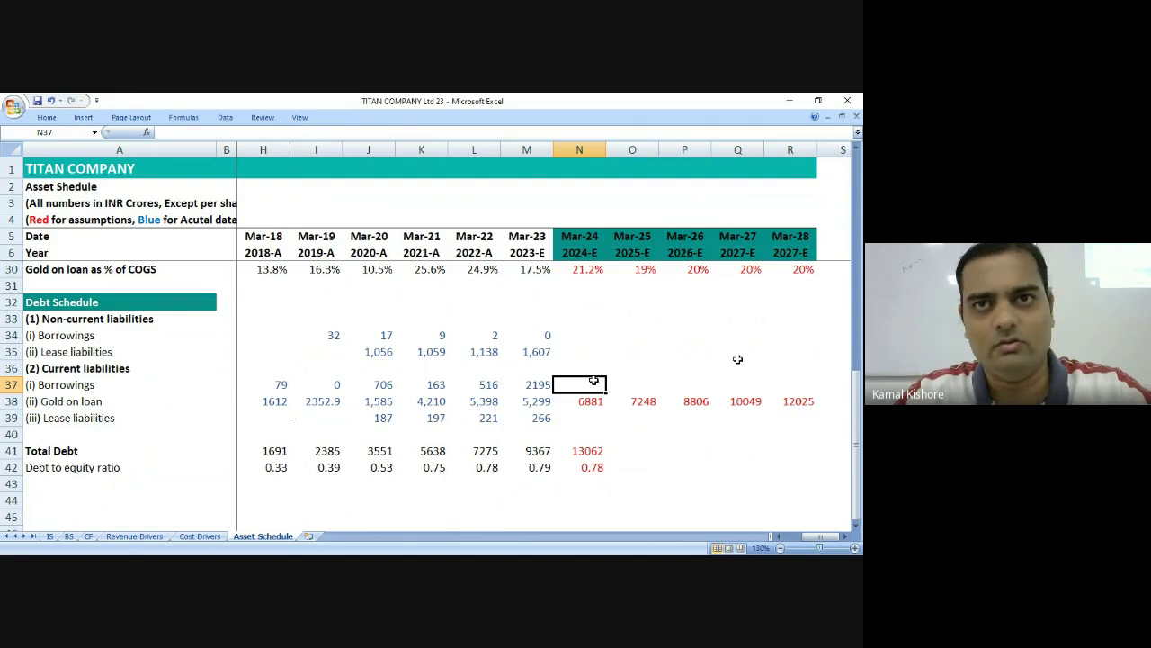
left_click(582, 341)
left_click(585, 367)
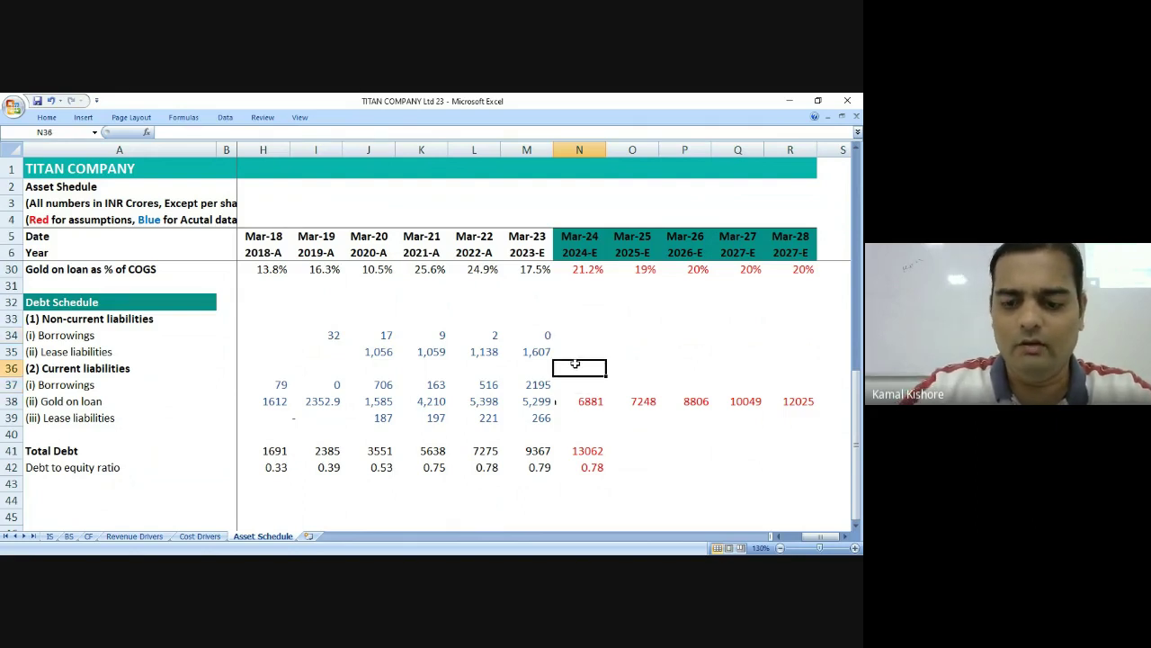
Set Mar-24 non-current lease liabilities in N35 to =M35 and fill the formula across through Mar-28.
left_click(576, 358)
type("=")
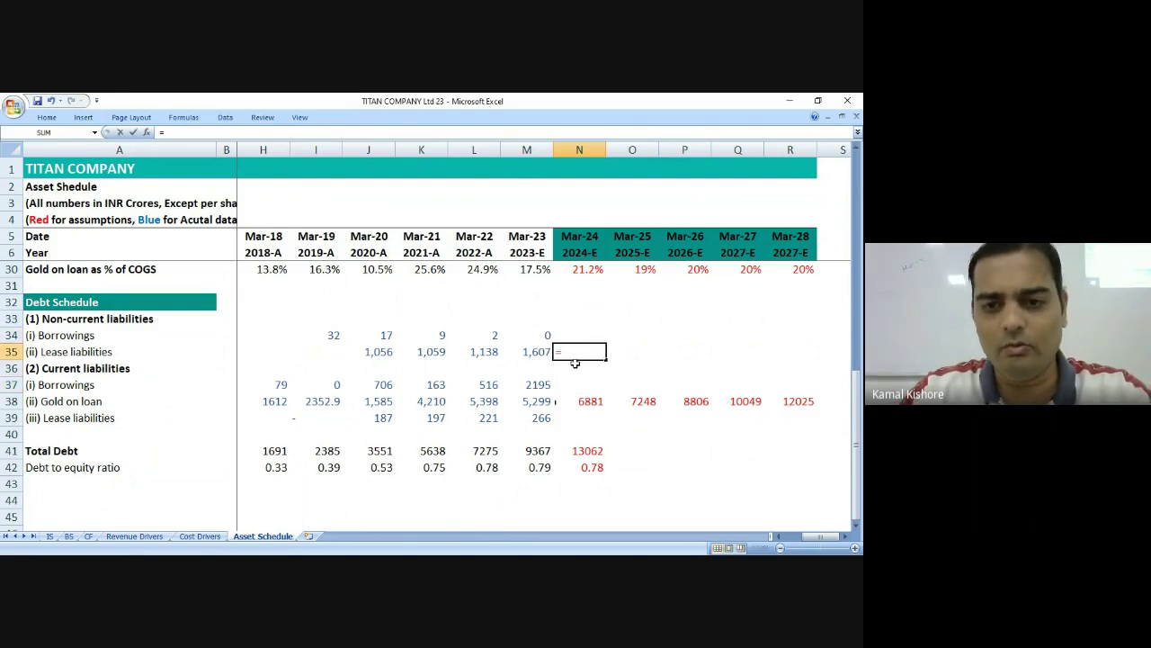
key("Left")
key("Return")
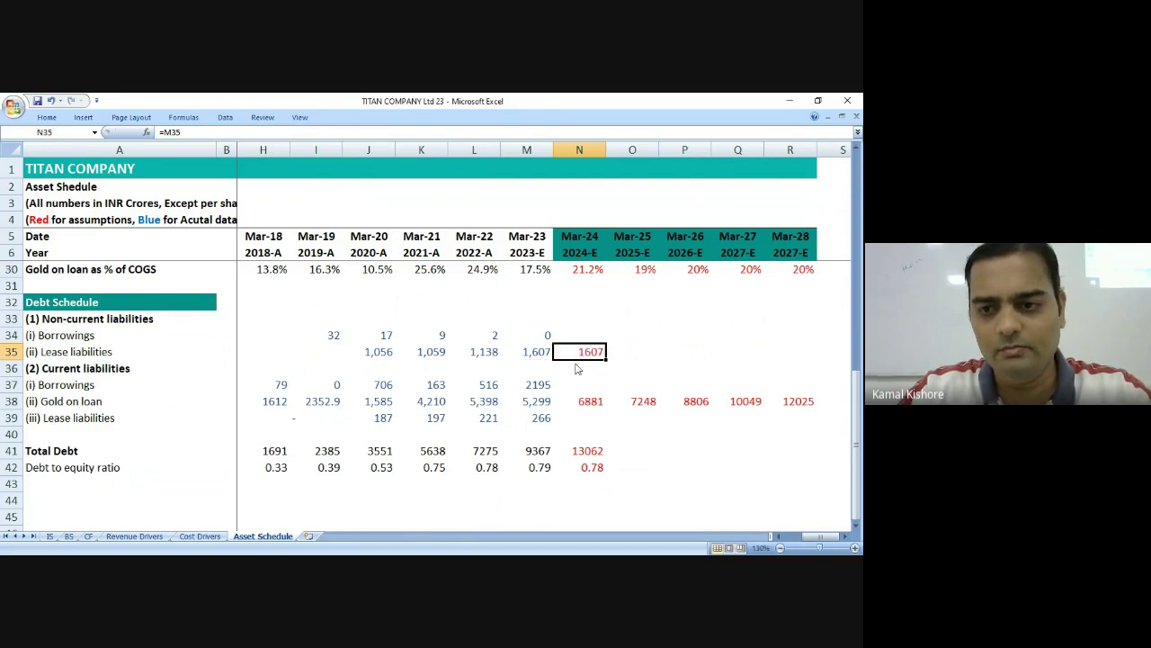
key("shift+Right")
key("shift+Right")
key("shift+Right")
key("shift+Right")
key("ctrl+r")
Copy the non-current lease liabilities forecast formulas N35:R35 to the current lease liabilities row at N39:R39.
key("ctrl+c")
left_click(575, 363)
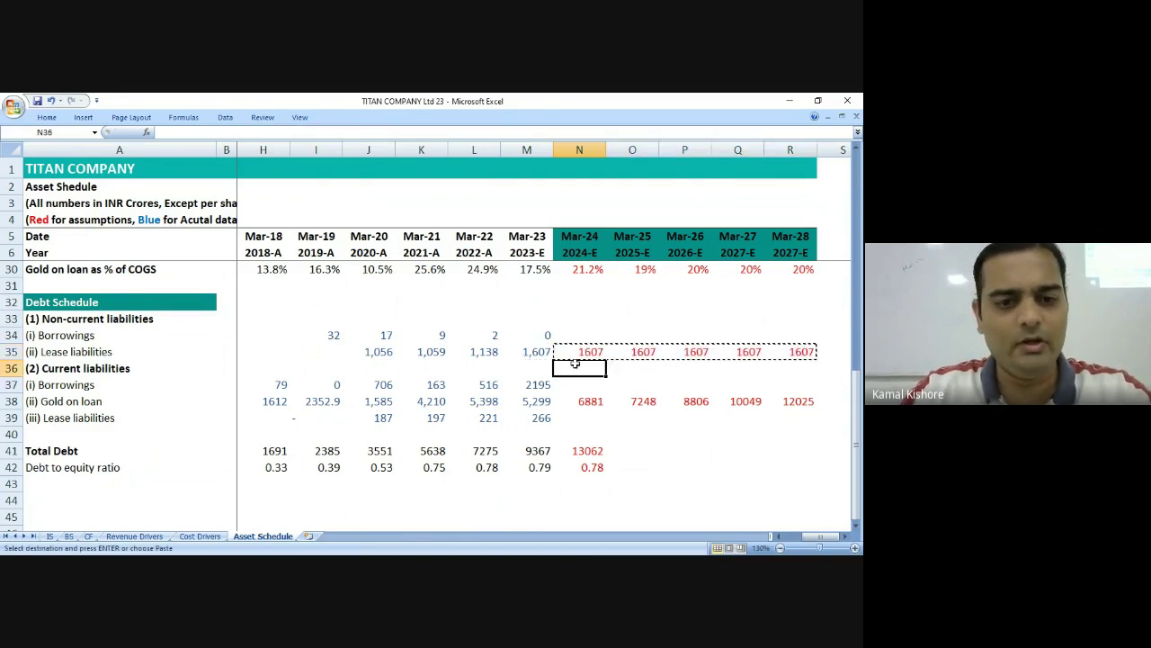
key("Down")
key("Down")
key("Down")
key("ctrl+v")
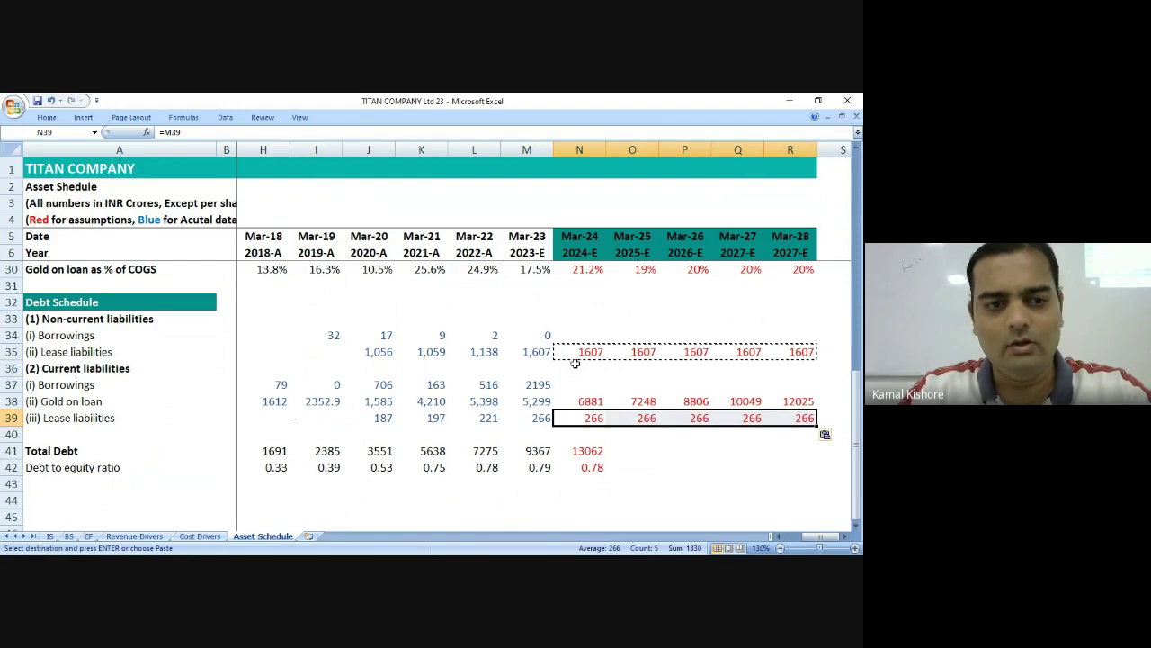
key("Up")
key("Up")
key("Escape")
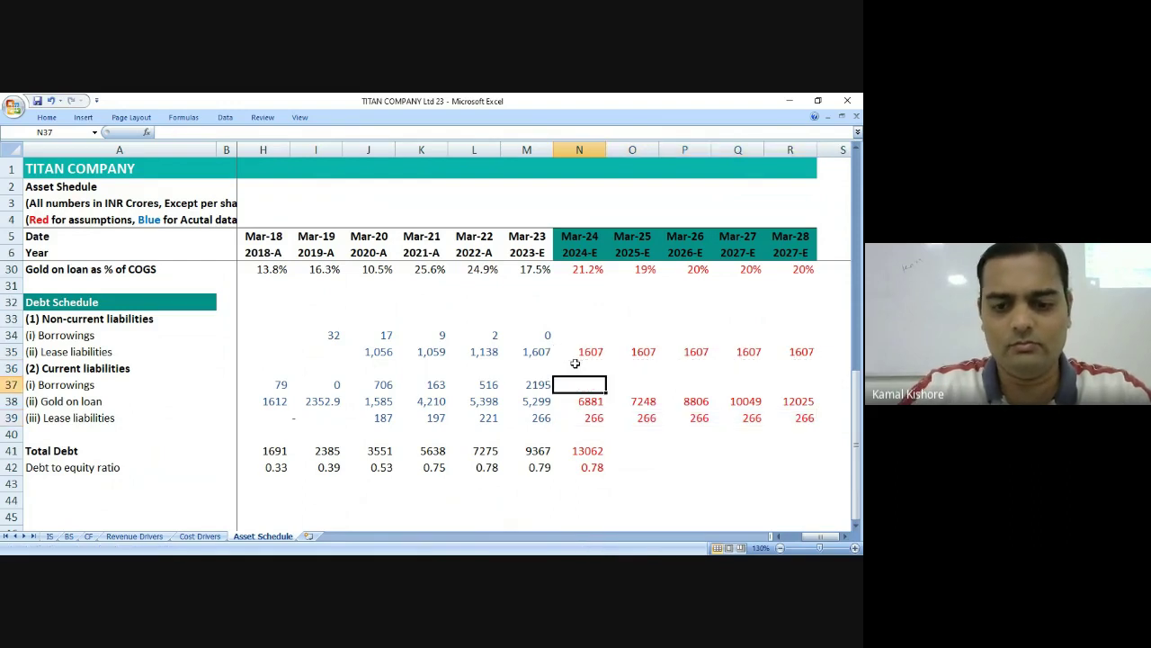
Calculate Mar-24 current borrowings in N37 as =N41-SUM(N35,N38:N39).
type("=")
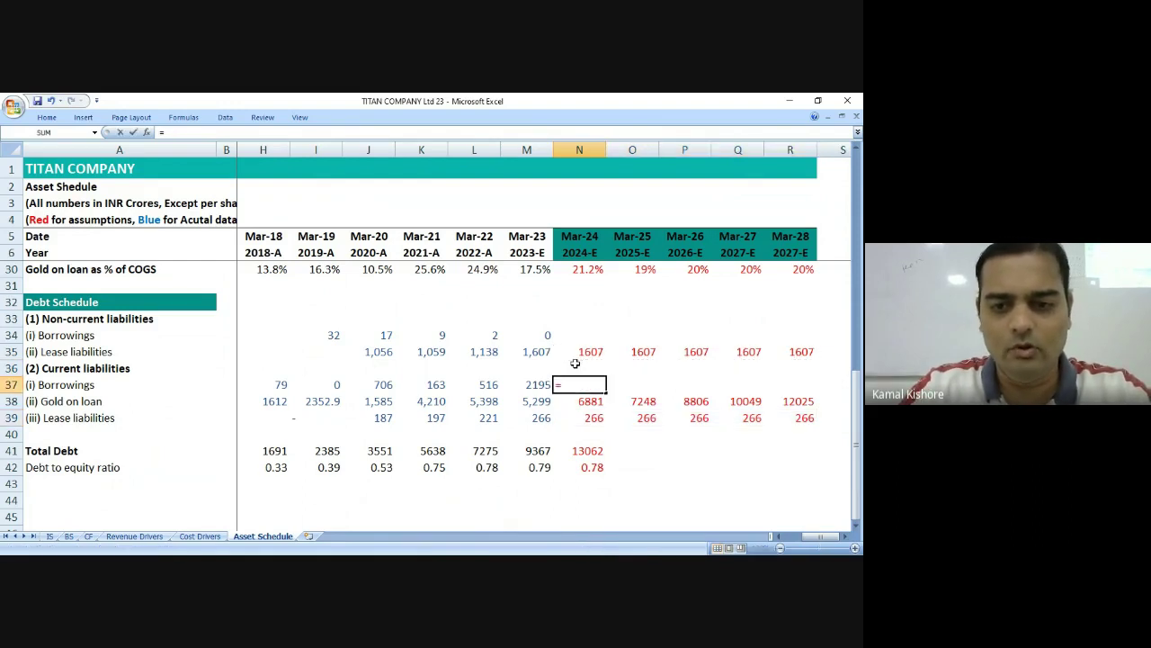
type("N41-SUM(")
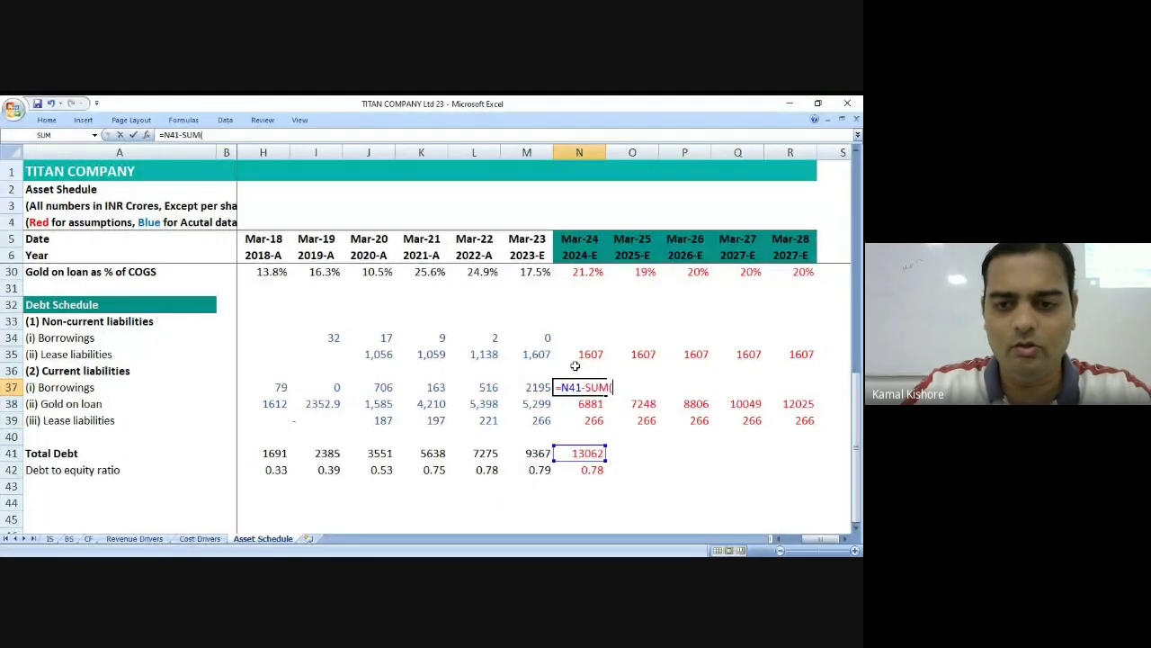
left_click(575, 366)
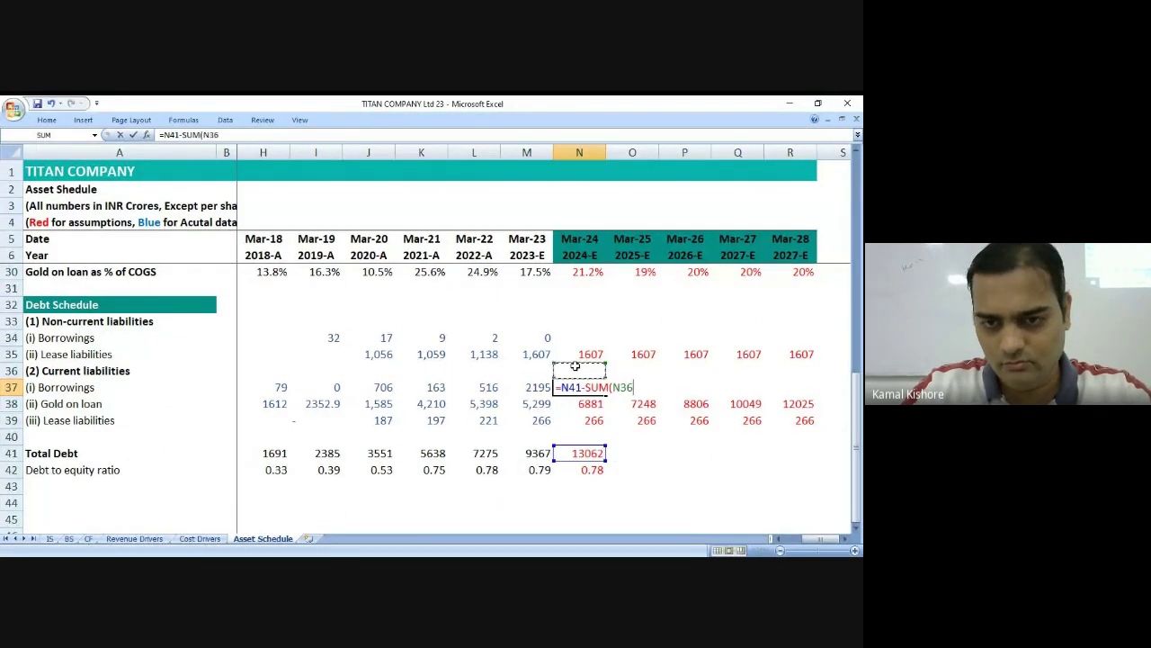
key("Up")
type(",")
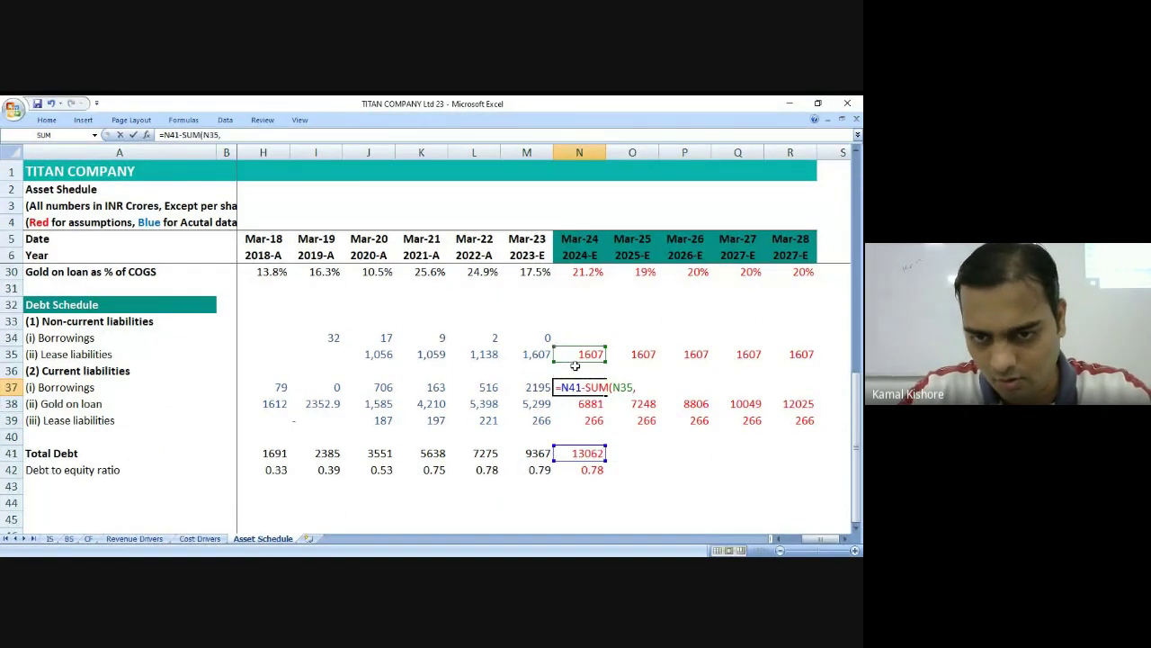
left_click_drag(572, 404, 572, 420)
type(")")
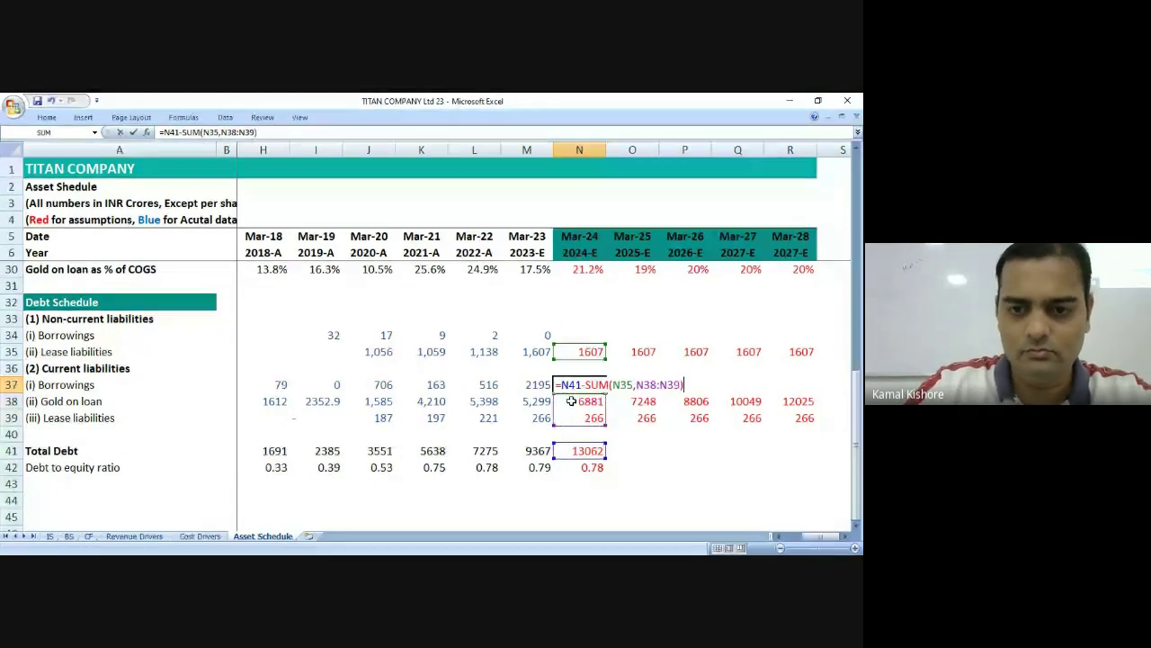
key("ctrl+Return")
Fill the current borrowings formula from N37 across through Mar-28.
key("shift+Right")
key("shift+Right")
key("shift+Right")
key("shift+Right")
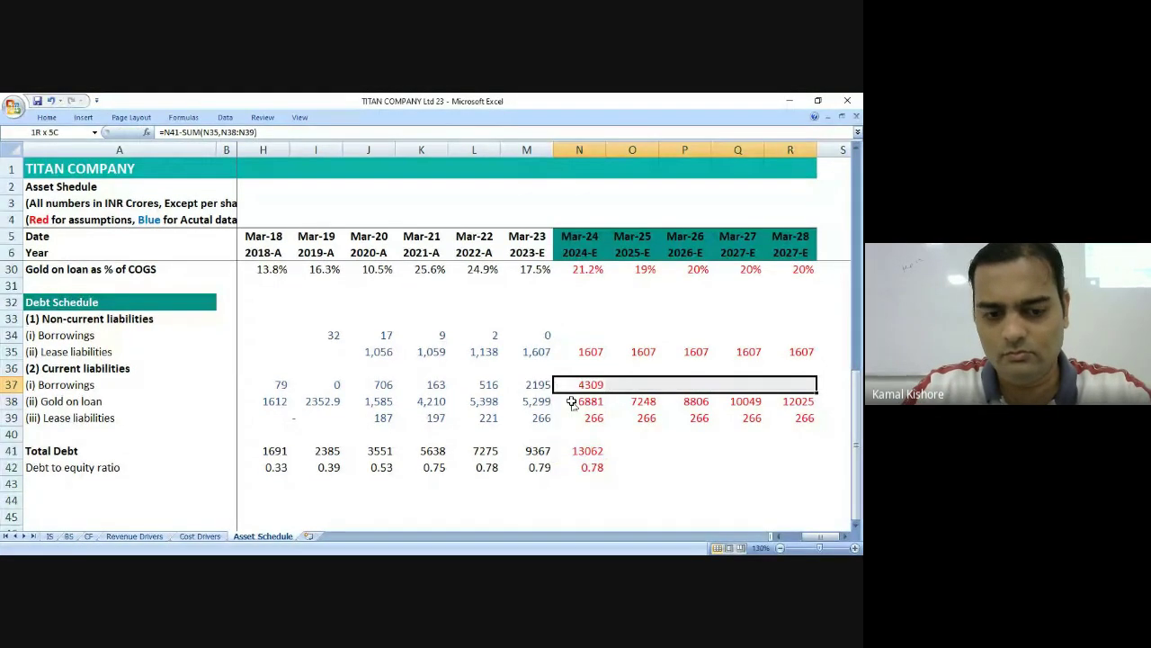
key("ctrl+r")
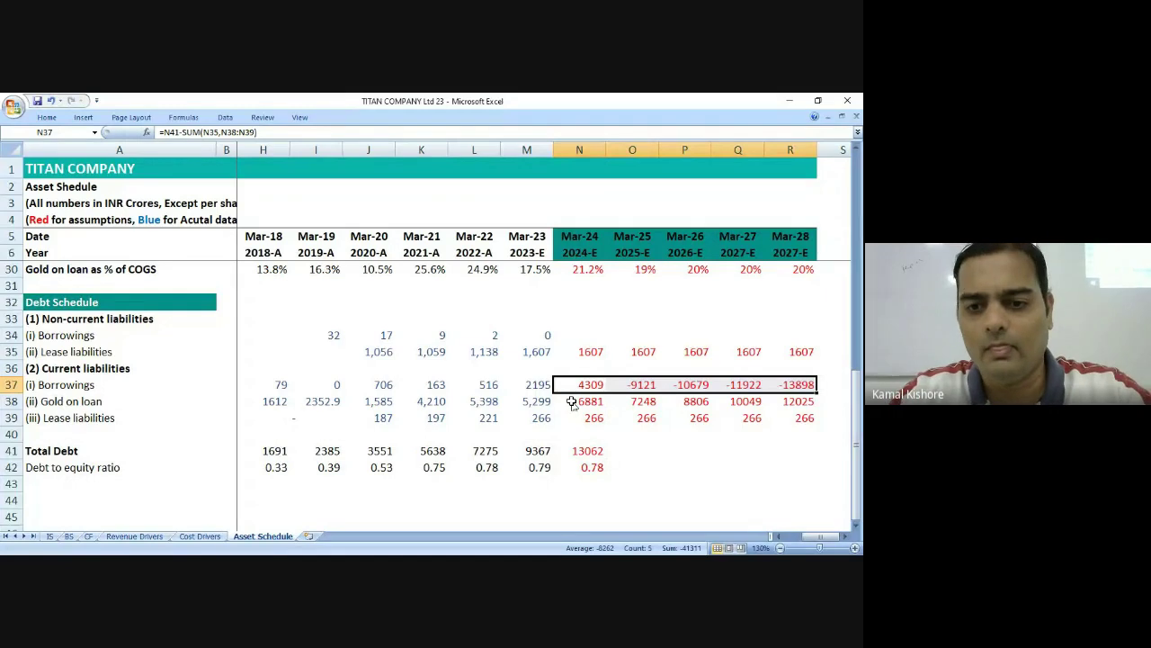
Fill the Mar-24 total debt and debt to equity ratio formulas across through Mar-28.
left_click_drag(589, 452, 779, 465)
key("ctrl+r")
Examine the Mar-24 gold on loan formula and the Mar-23 and Mar-24 total debt formulas.
left_click(599, 400)
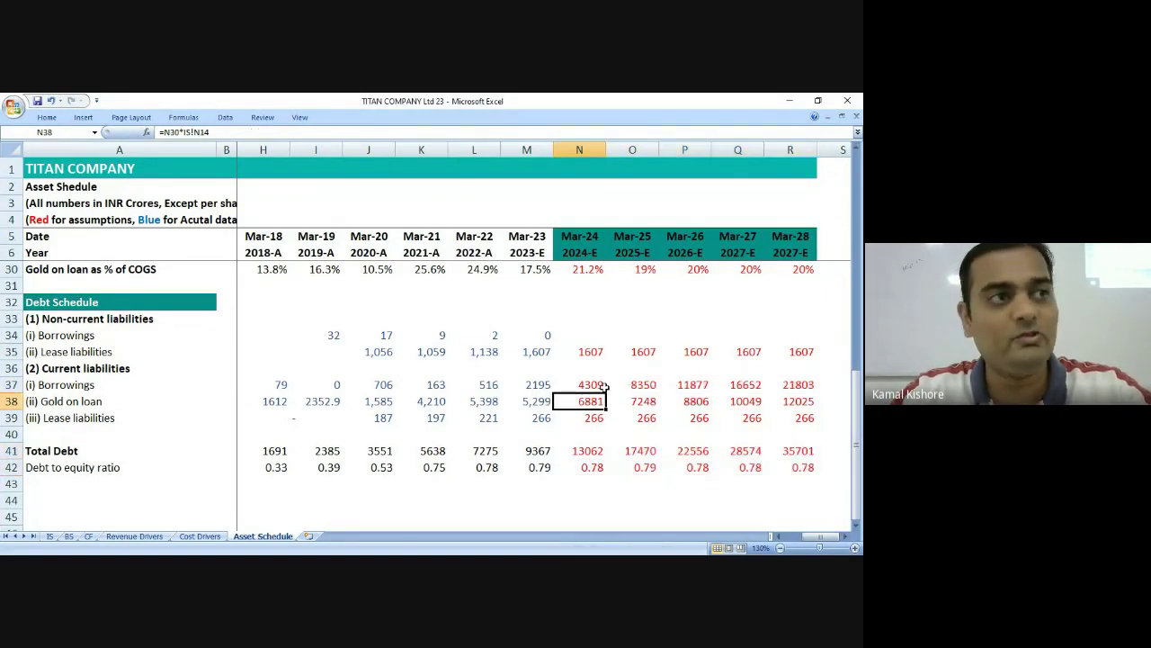
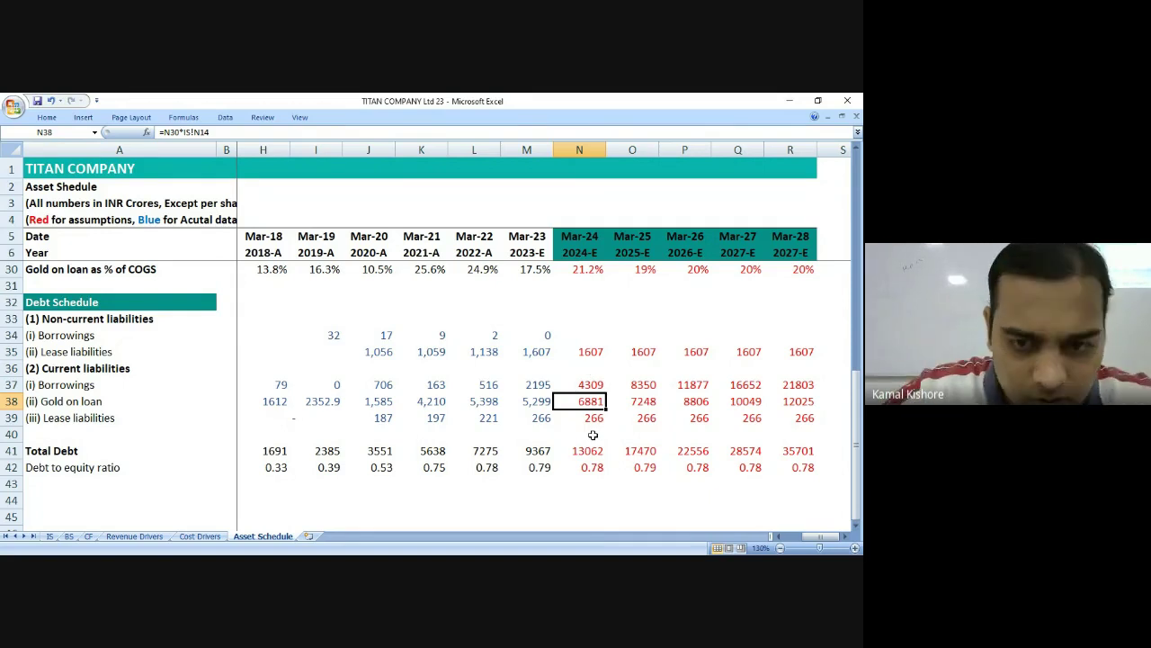
left_click(531, 454)
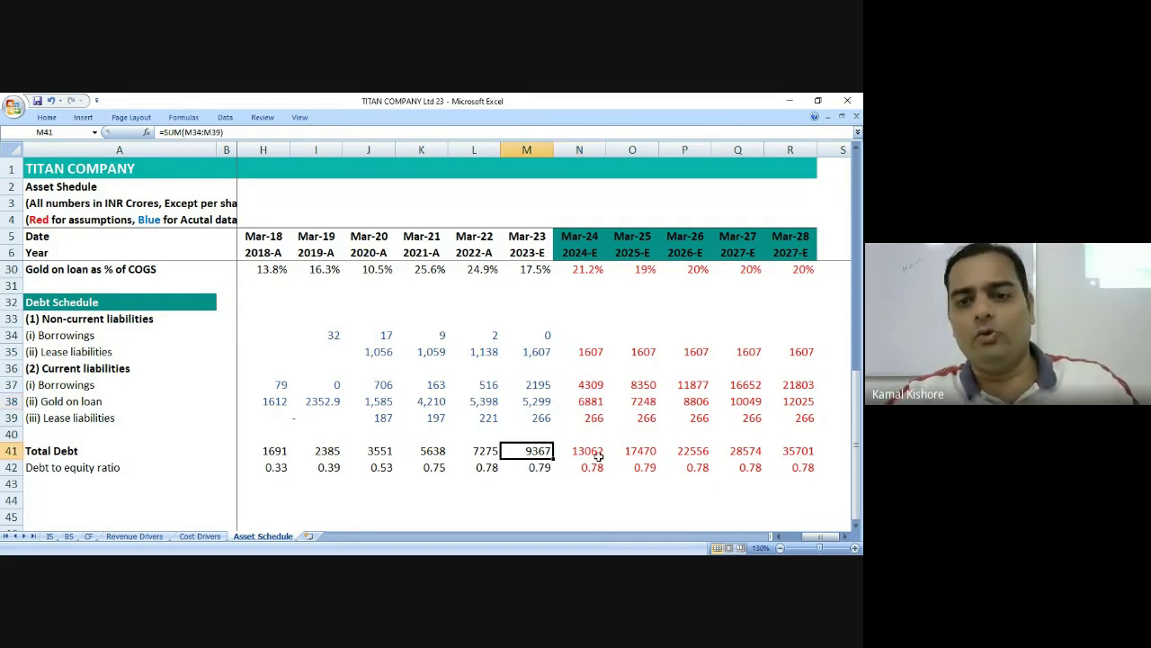
left_click(597, 454)
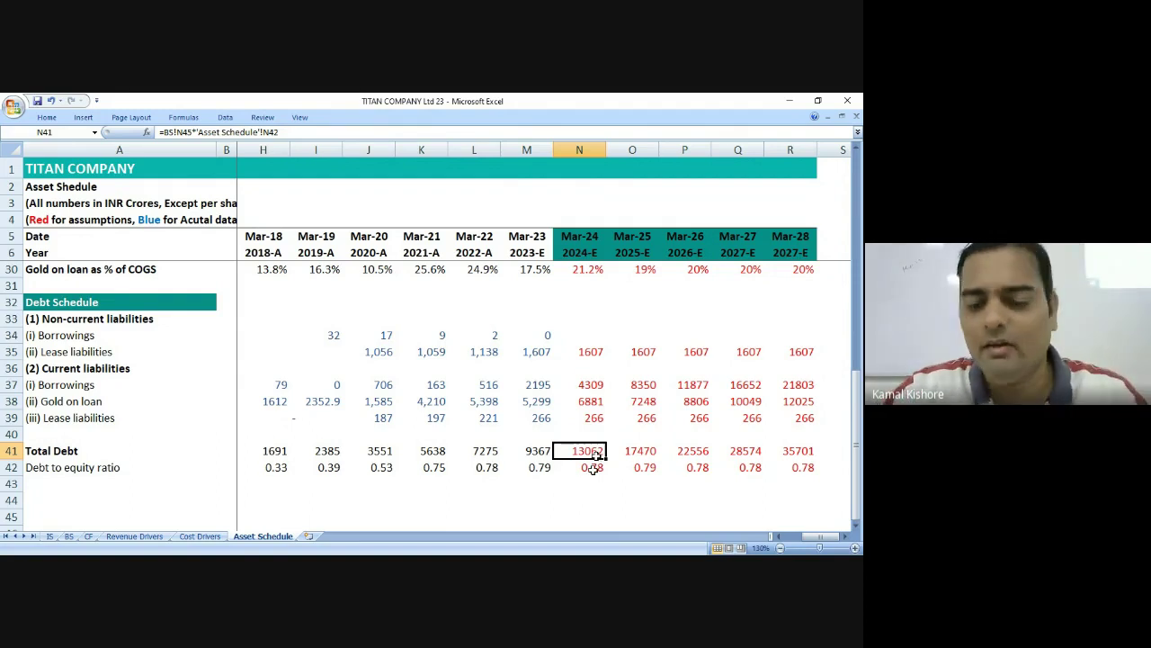
Examine the Mar-24 debt schedule formulas for total debt, gold on loan, both lease liabilities and current borrowings.
left_click(595, 466)
left_click(577, 453)
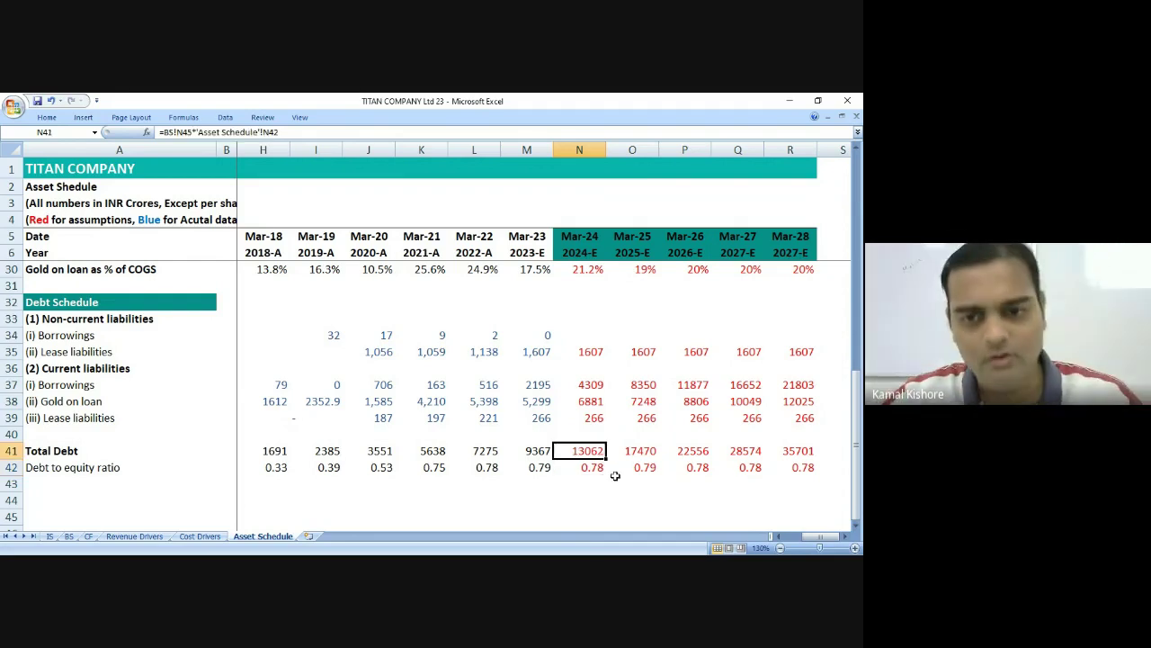
double_click(586, 401)
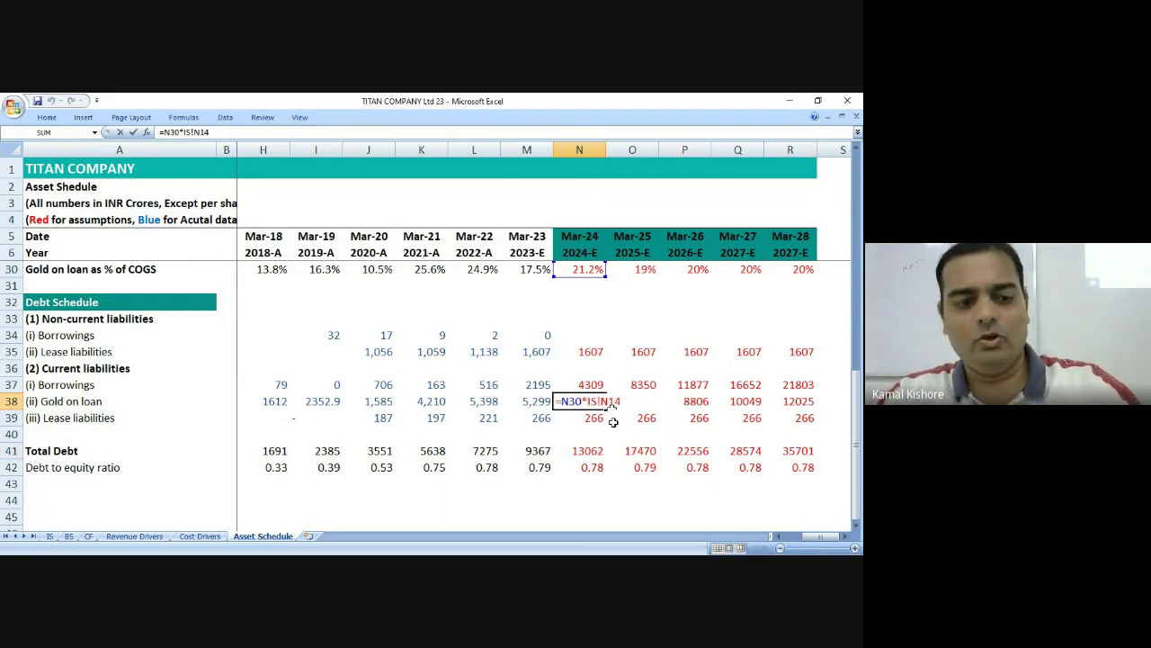
key("Escape")
key("Up")
key("Up")
key("Up")
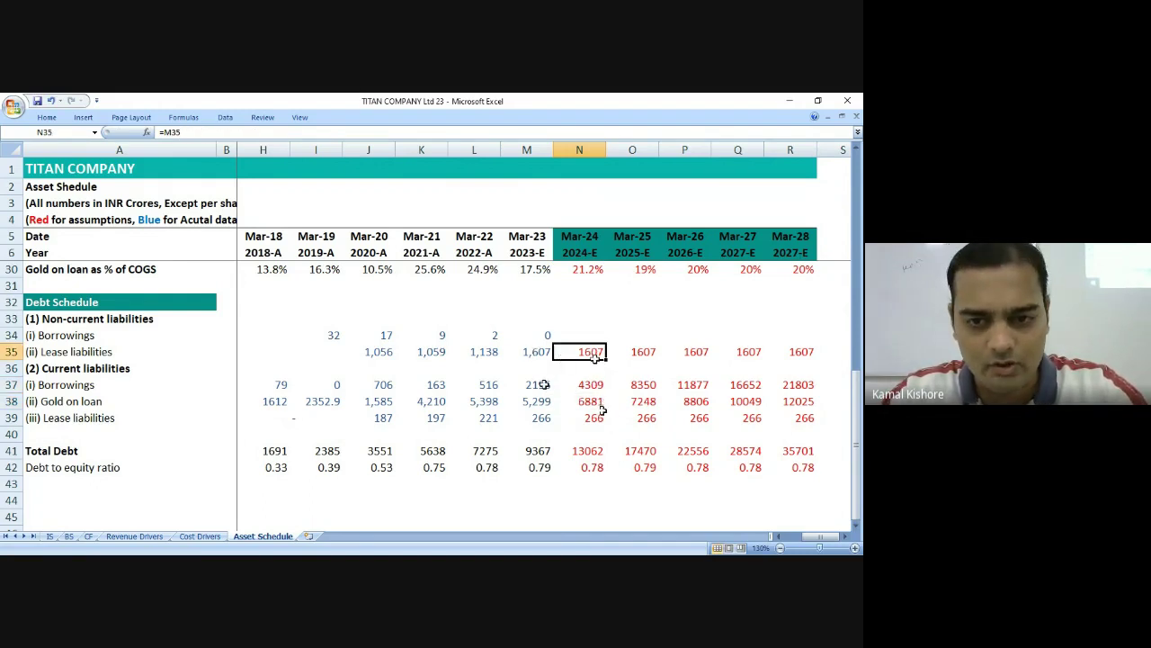
left_click(590, 420, "ctrl")
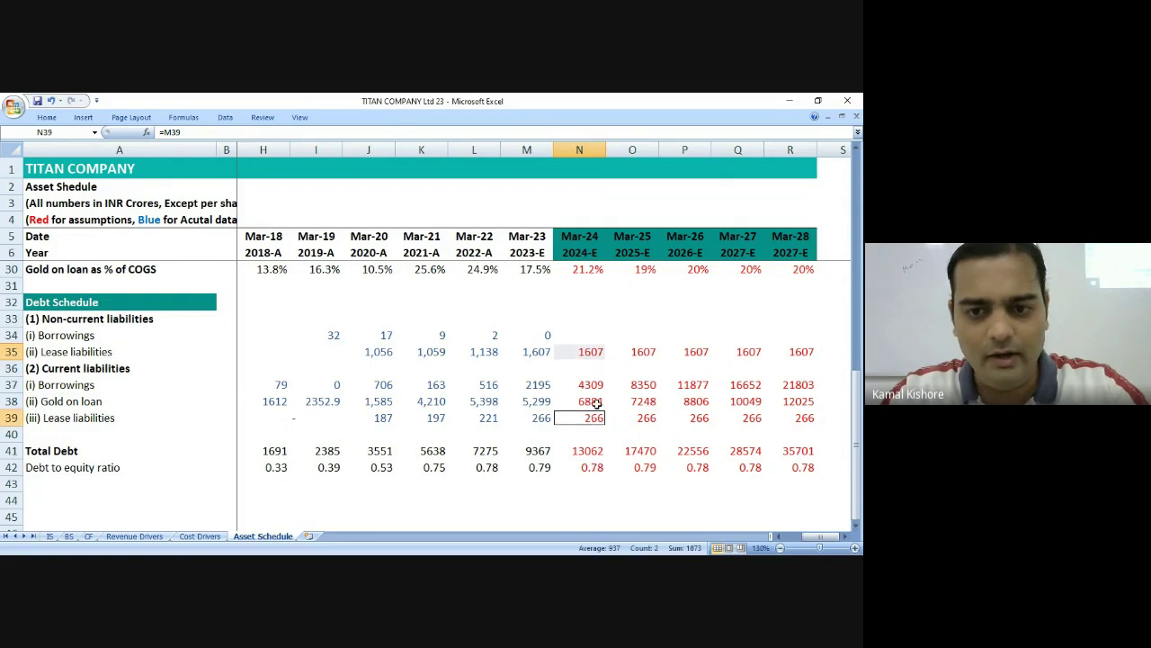
double_click(591, 402)
double_click(589, 384)
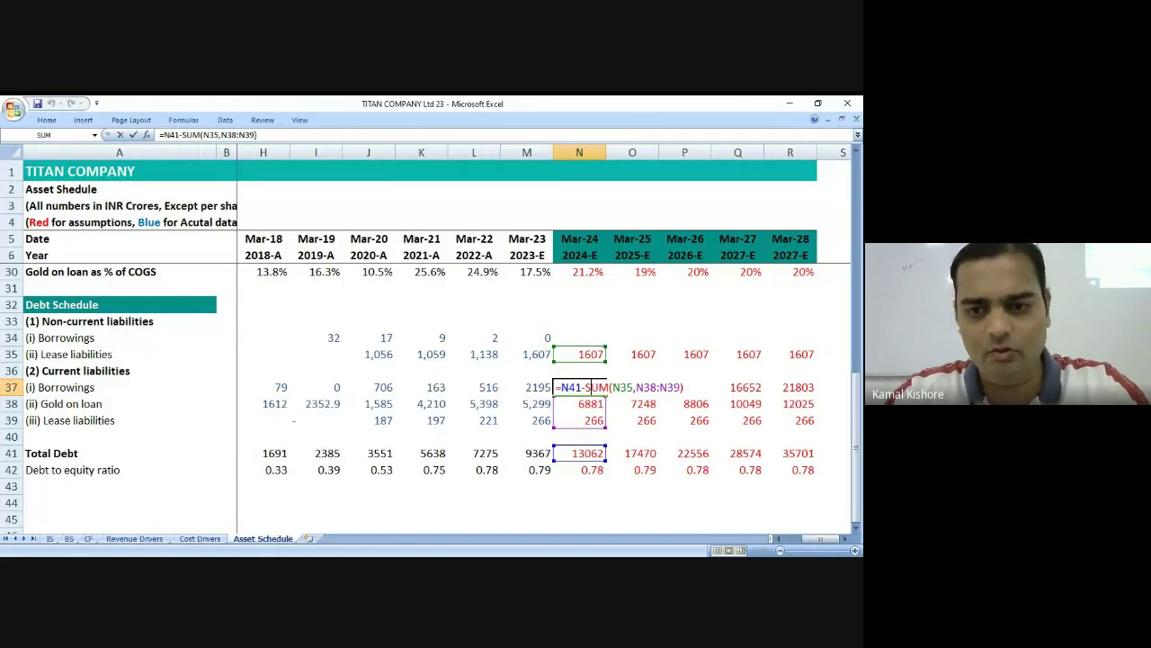
key("Escape")
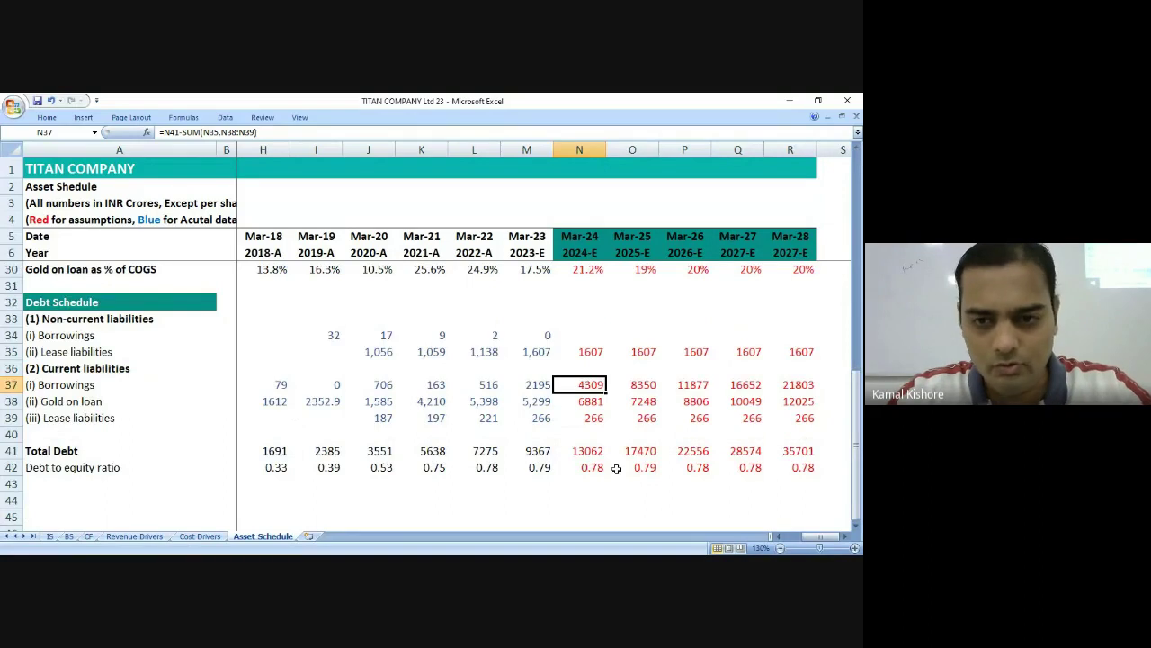
Review the Mar-24 to Mar-28 forecasts in the debt schedule, the gold on loan percentage row and the fixed asset rows.
left_click_drag(585, 335, 799, 472)
scroll(660, 437, "up", 3)
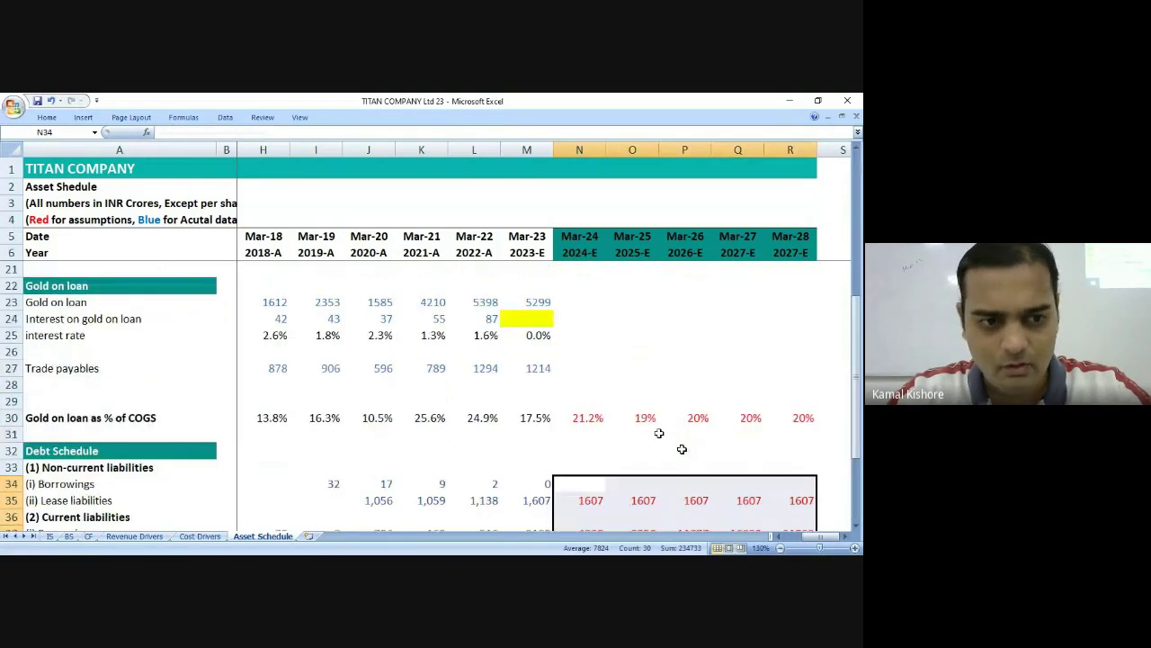
left_click_drag(585, 411, 791, 411)
scroll(630, 465, "up", 4)
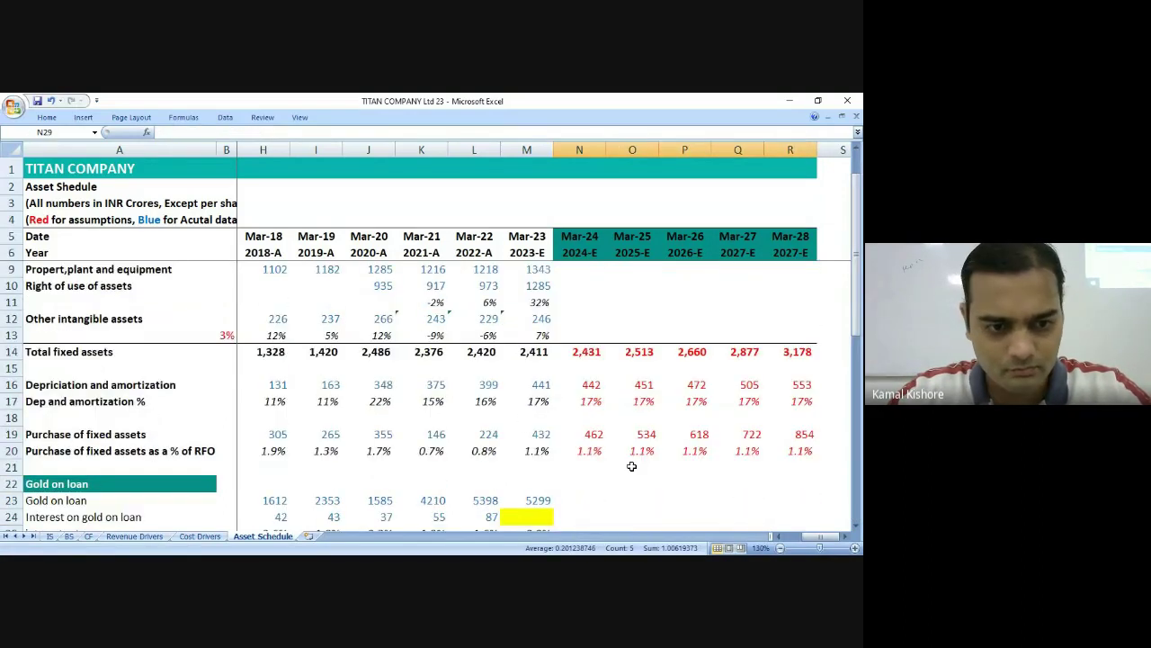
scroll(631, 466, "down", 6)
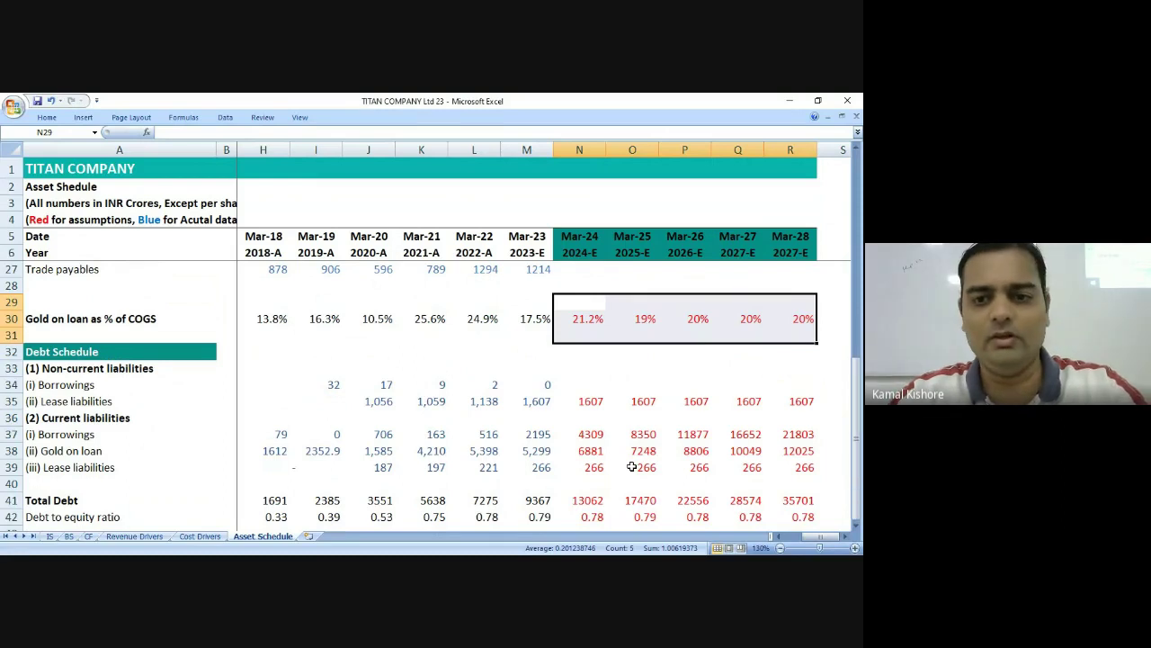
scroll(632, 466, "down", 1)
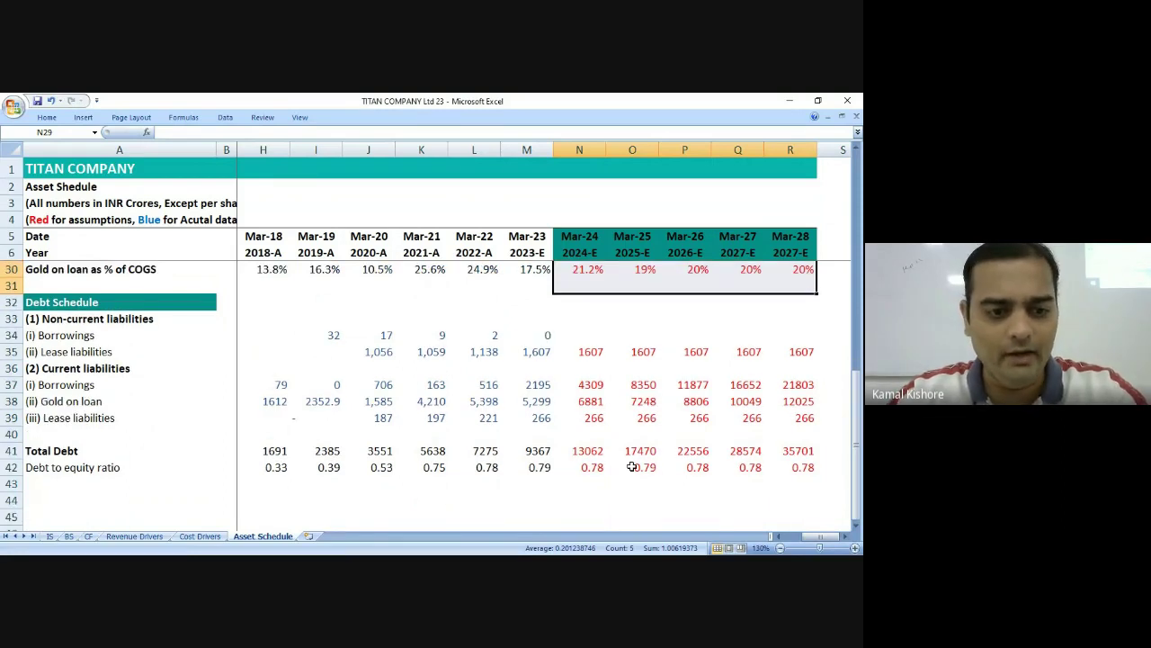
Examine the Mar-24 to Mar-28 equity forecasts on the BS sheet, including the Mar-24 other equity formula in N42.
left_click(69, 536)
scroll(602, 444, "up", 3)
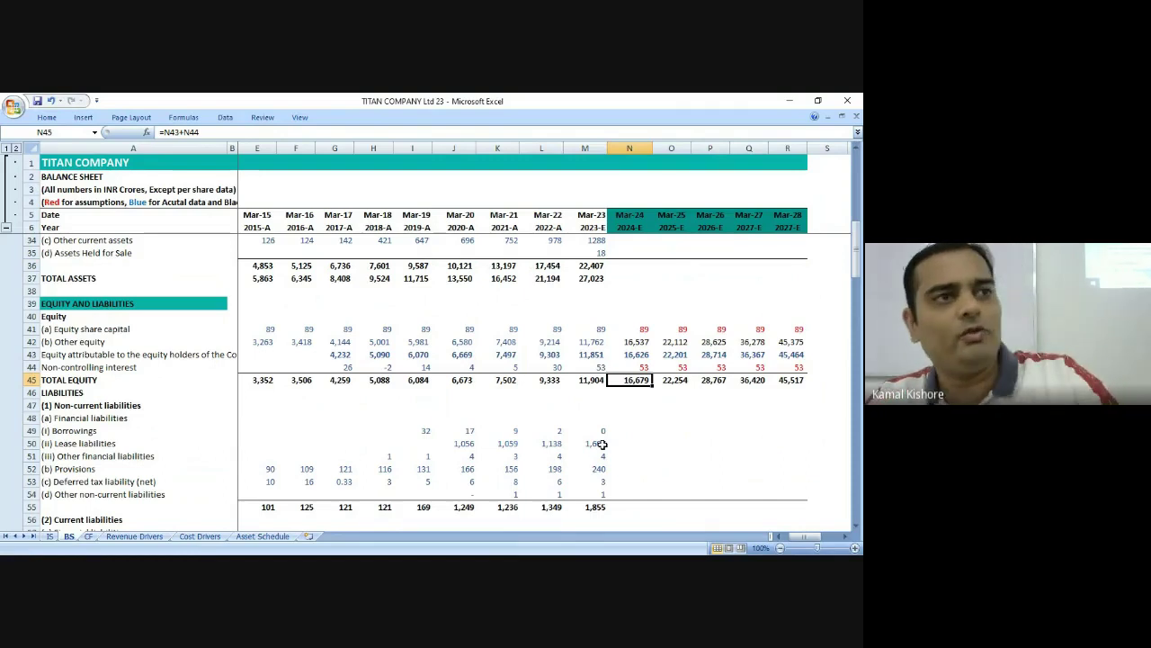
left_click_drag(634, 329, 779, 392)
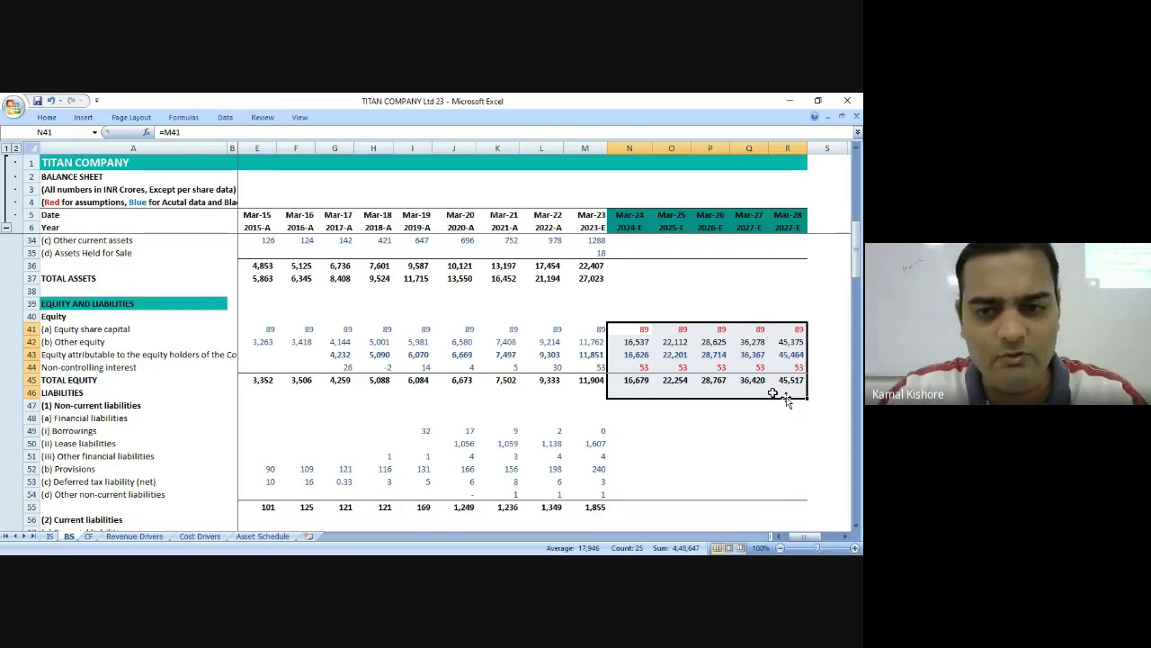
left_click_drag(637, 342, 780, 343)
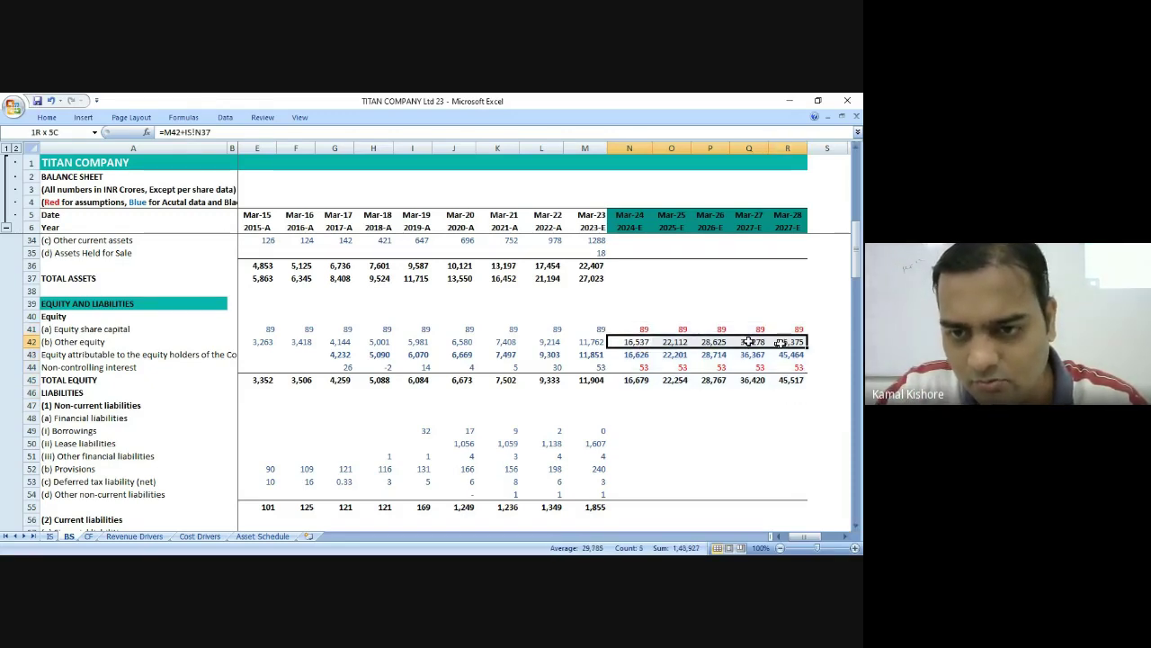
left_click(855, 548)
left_click(854, 548)
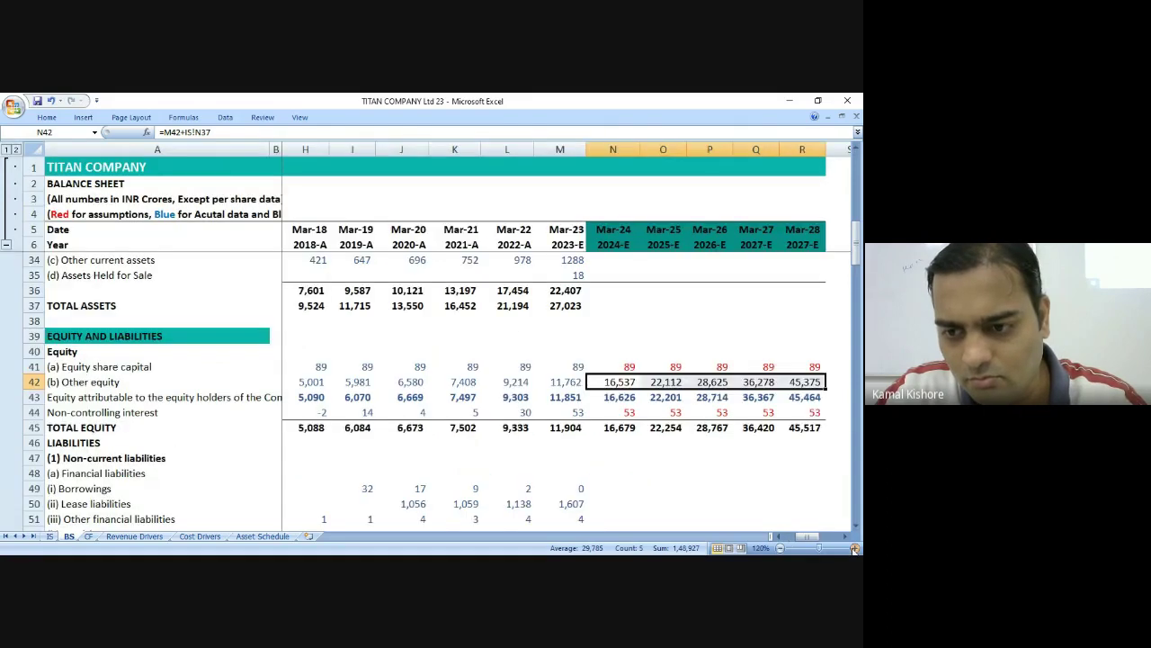
left_click(845, 537)
left_click(843, 535)
scroll(510, 337, "down", 1)
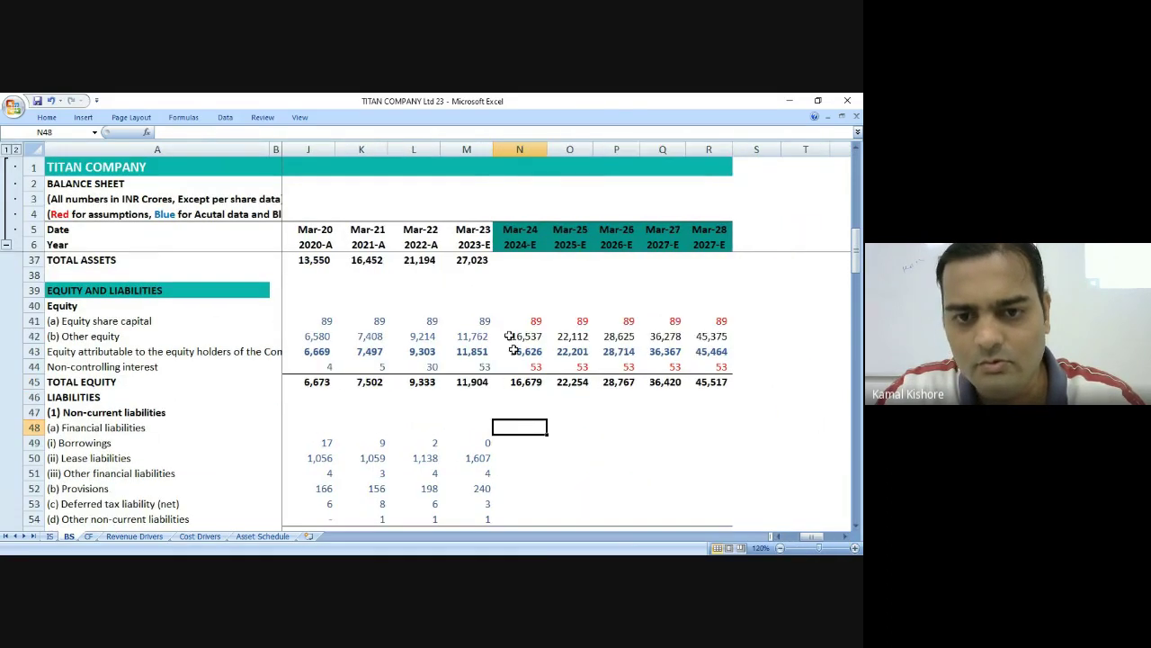
left_click_drag(509, 336, 692, 337)
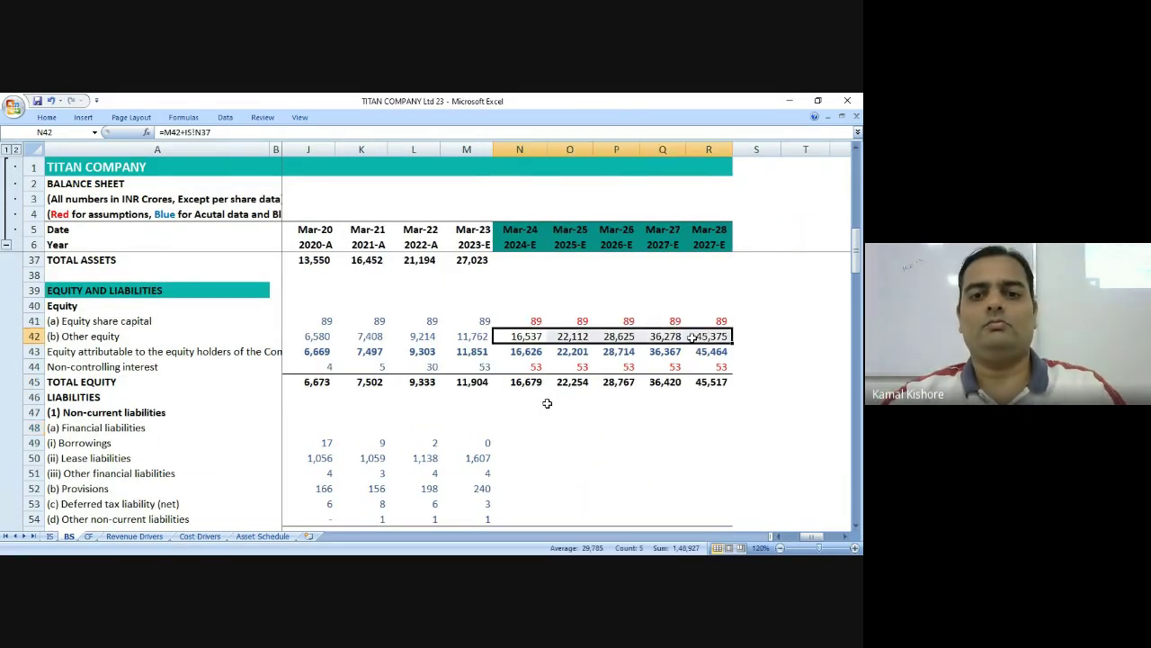
double_click(523, 337)
key("Escape")
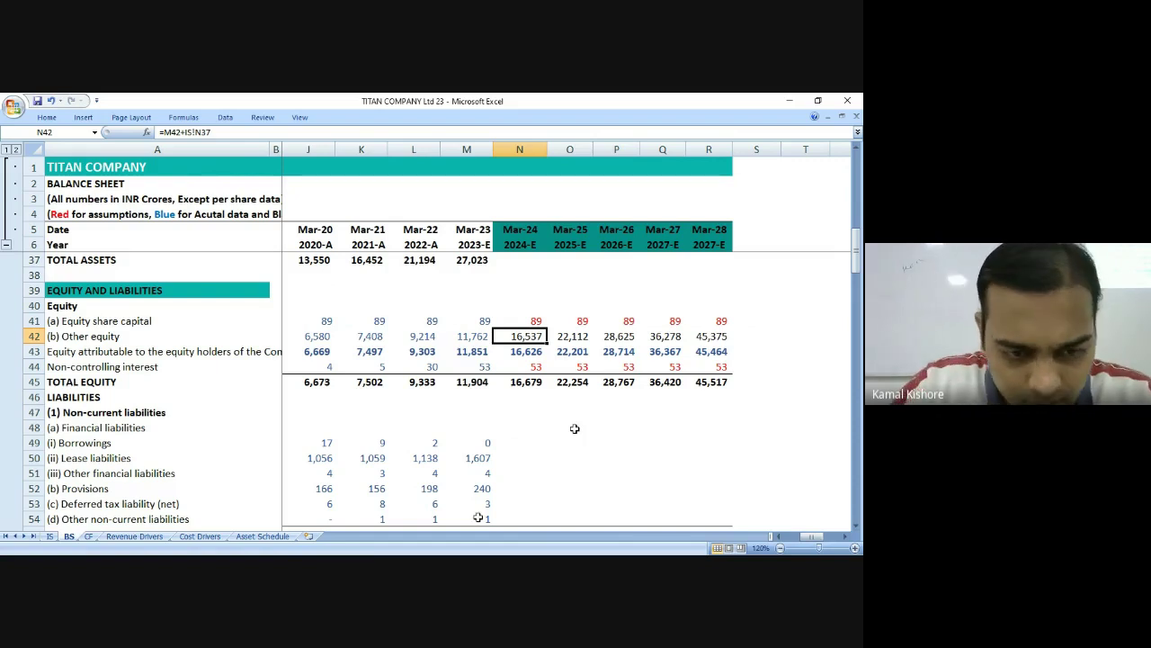
Check the Mar-24 gold on loan percentage formula and the Mar-23 and Mar-24 total debt formulas on the Asset Schedule sheet.
left_click(250, 537)
scroll(489, 450, "up", 3)
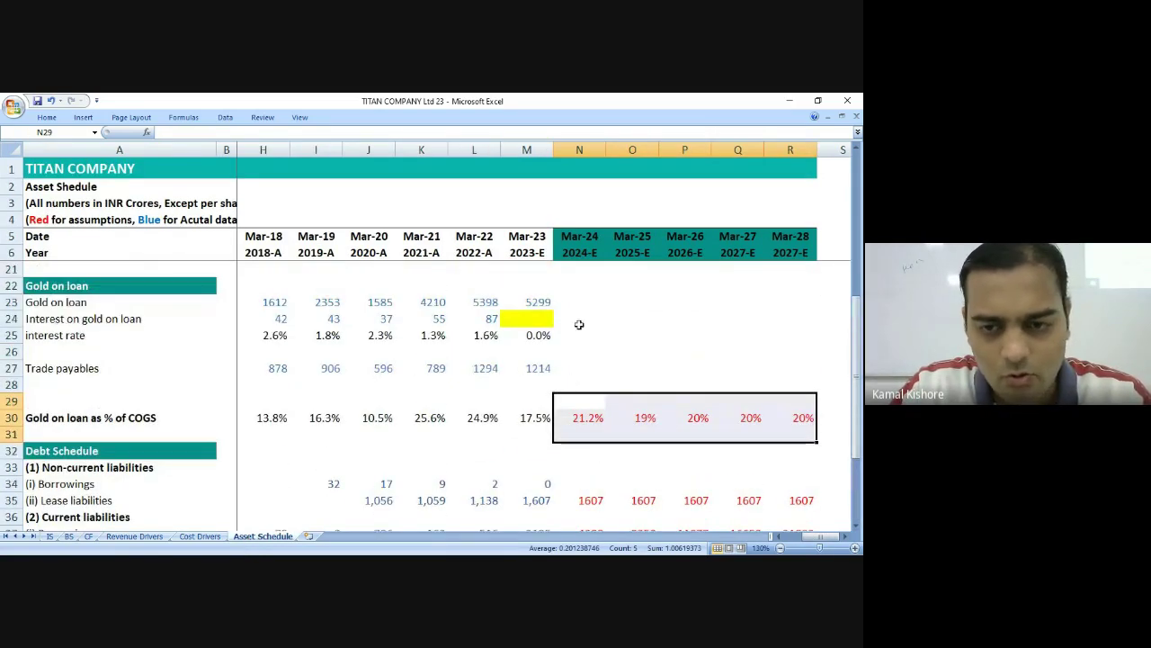
left_click(579, 322)
left_click(580, 416)
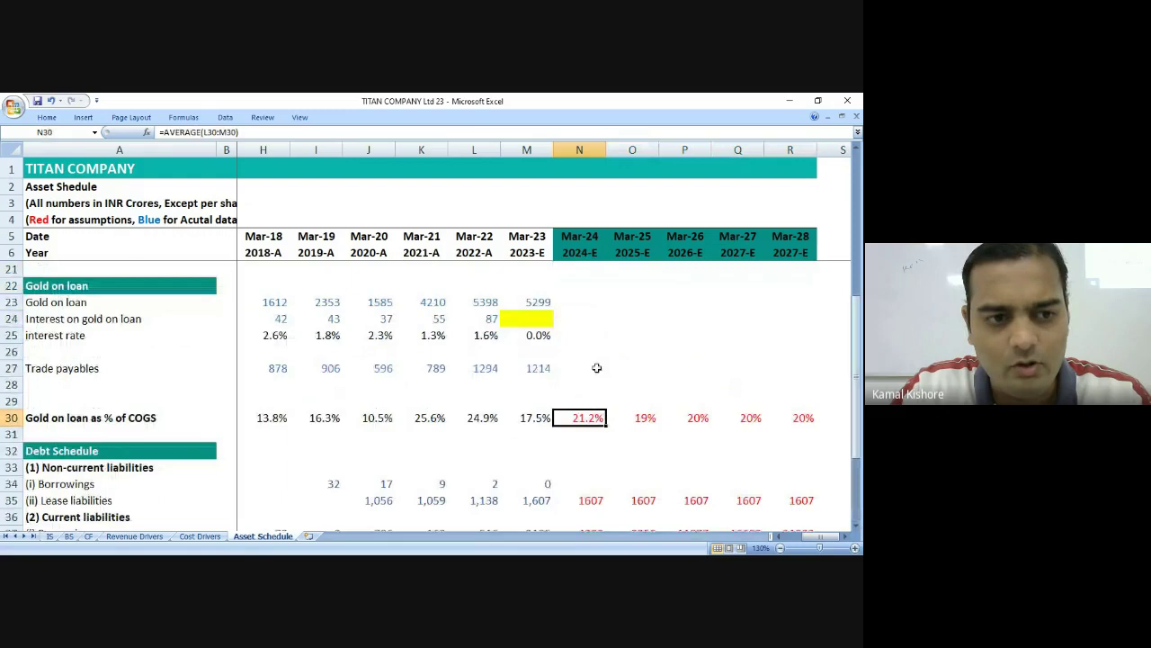
scroll(549, 385, "down", 4)
left_click(530, 402)
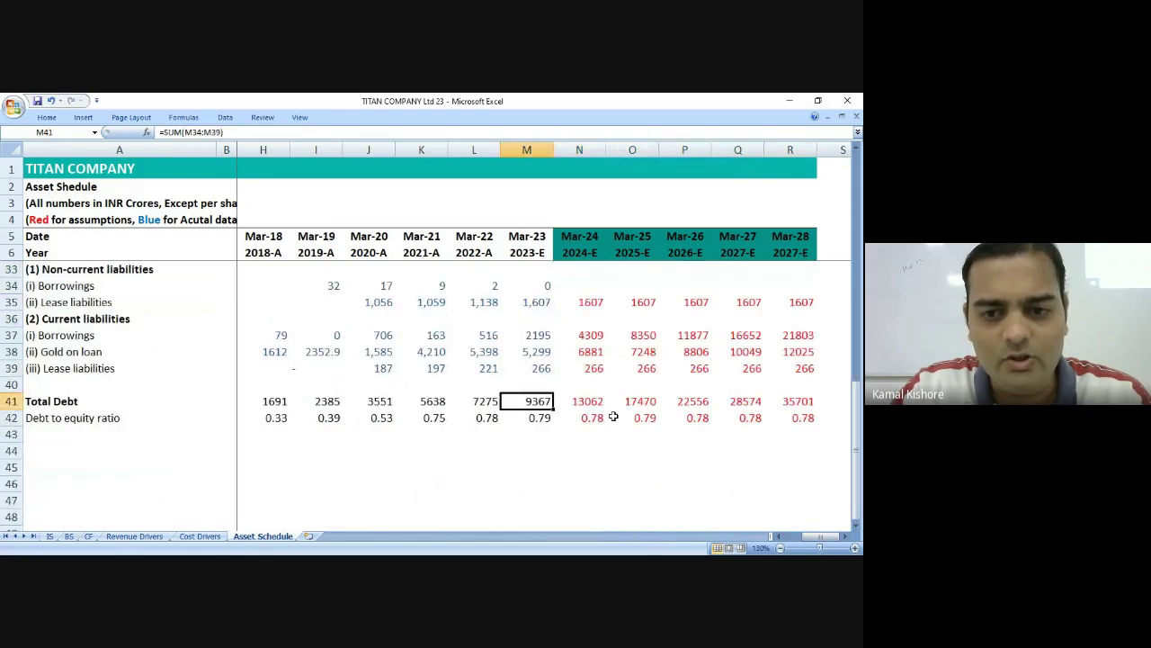
left_click(585, 401)
scroll(599, 421, "up", 2)
scroll(593, 416, "up", 2)
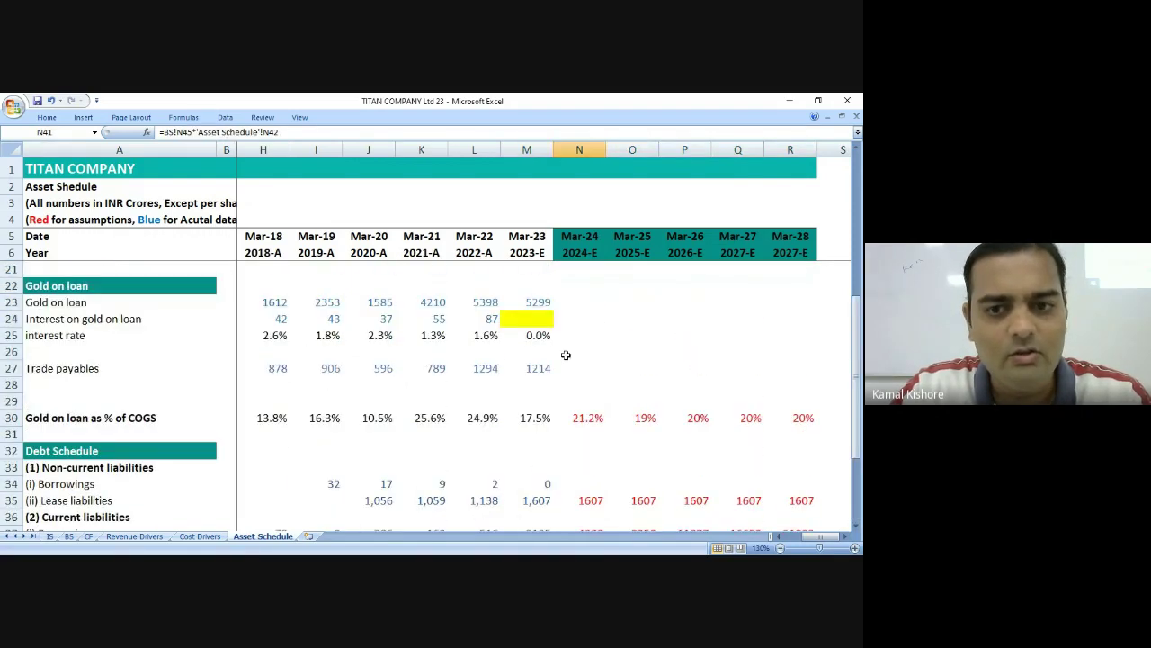
Examine the Mar-22 and Mar-23 gold on loan interest and interest rate cells, and the Mar-24 cells beside them.
left_click(545, 335)
scroll(611, 393, "down", 1)
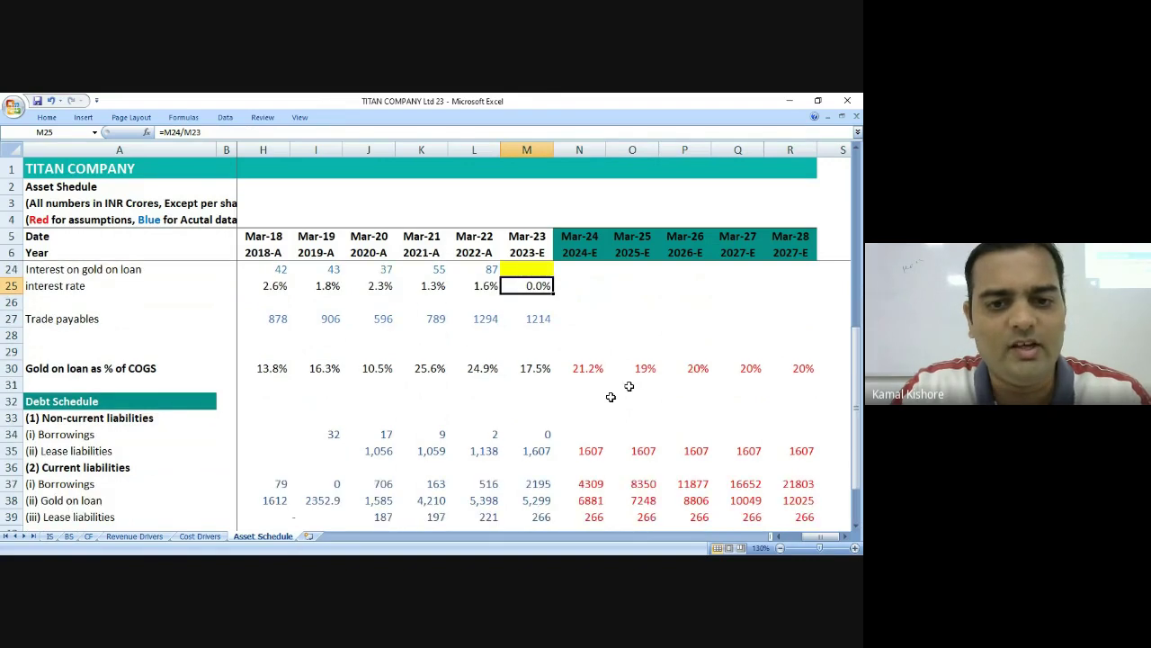
scroll(606, 398, "up", 2)
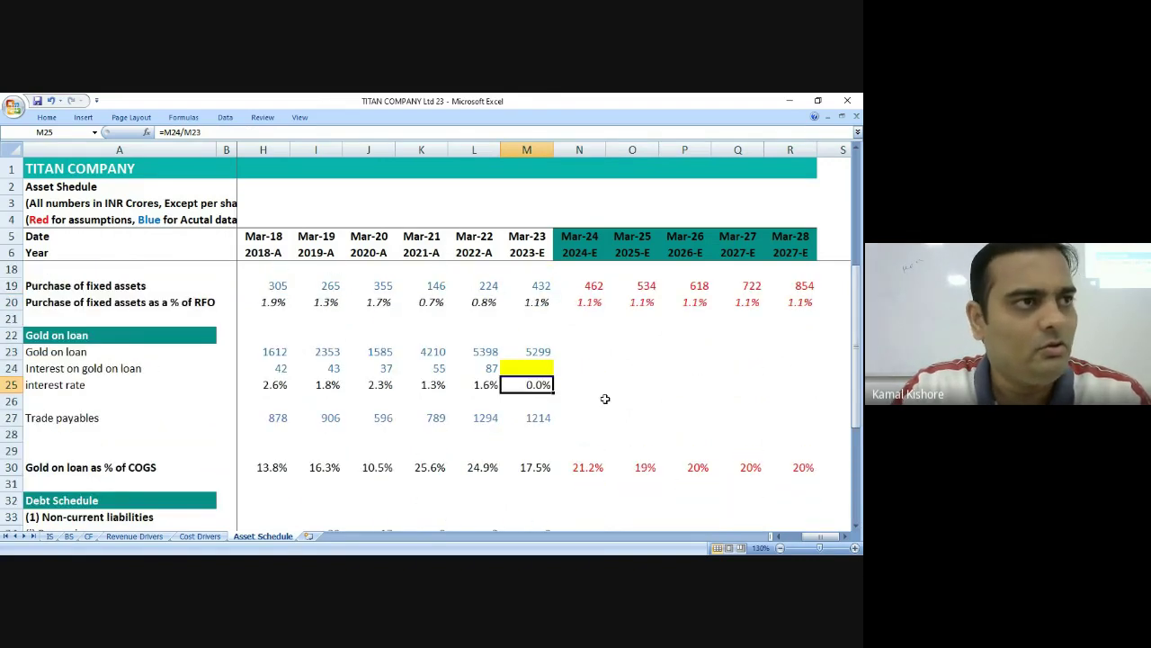
left_click(476, 374)
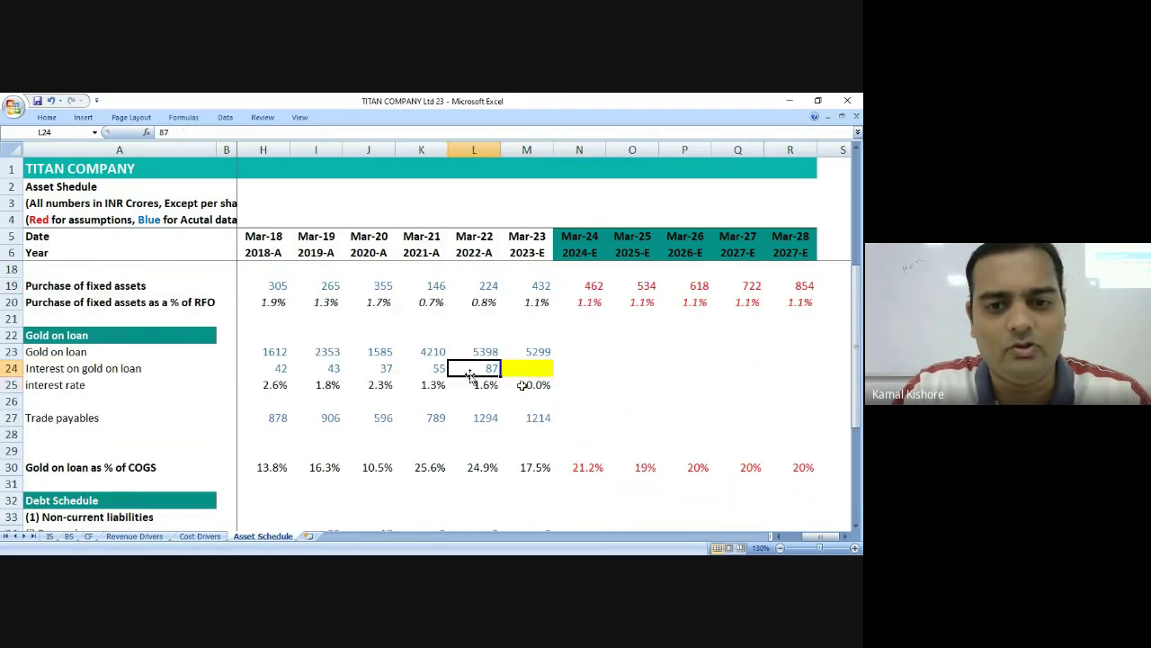
key("Down")
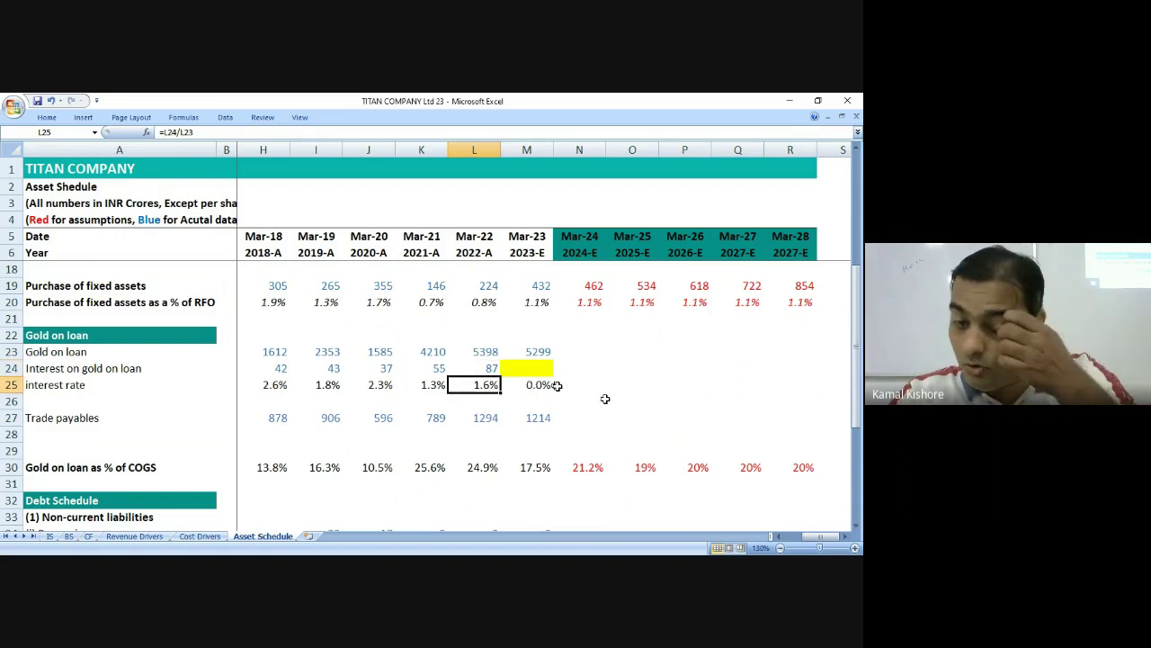
left_click(580, 384)
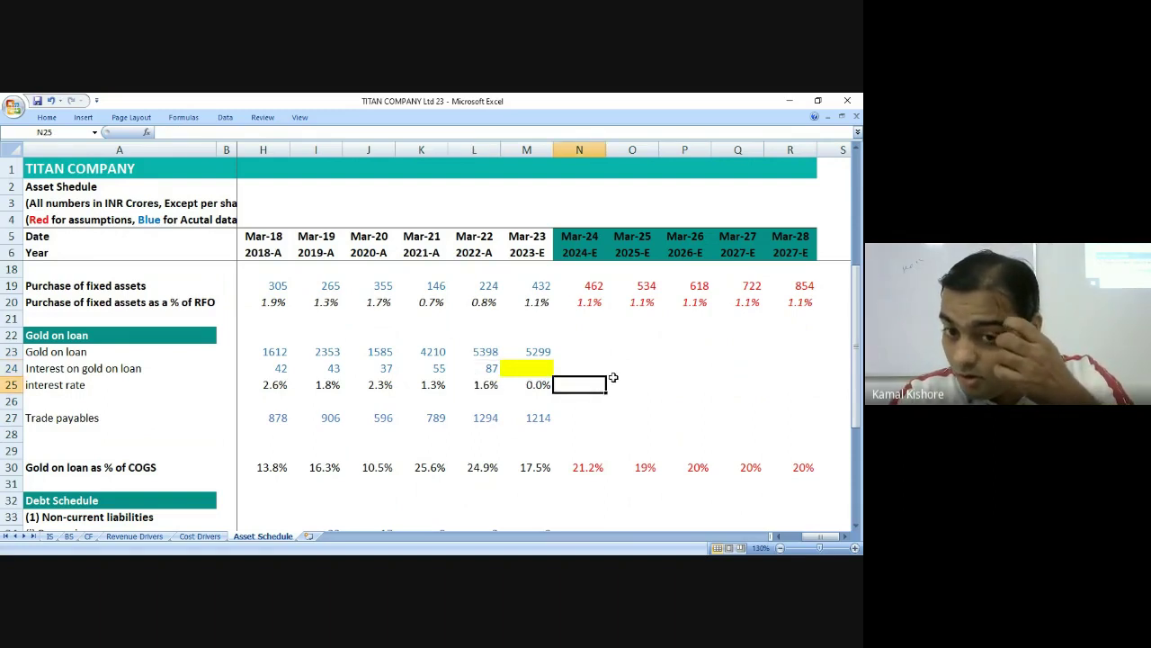
key("Up")
key("Up")
key("Down")
key("Down")
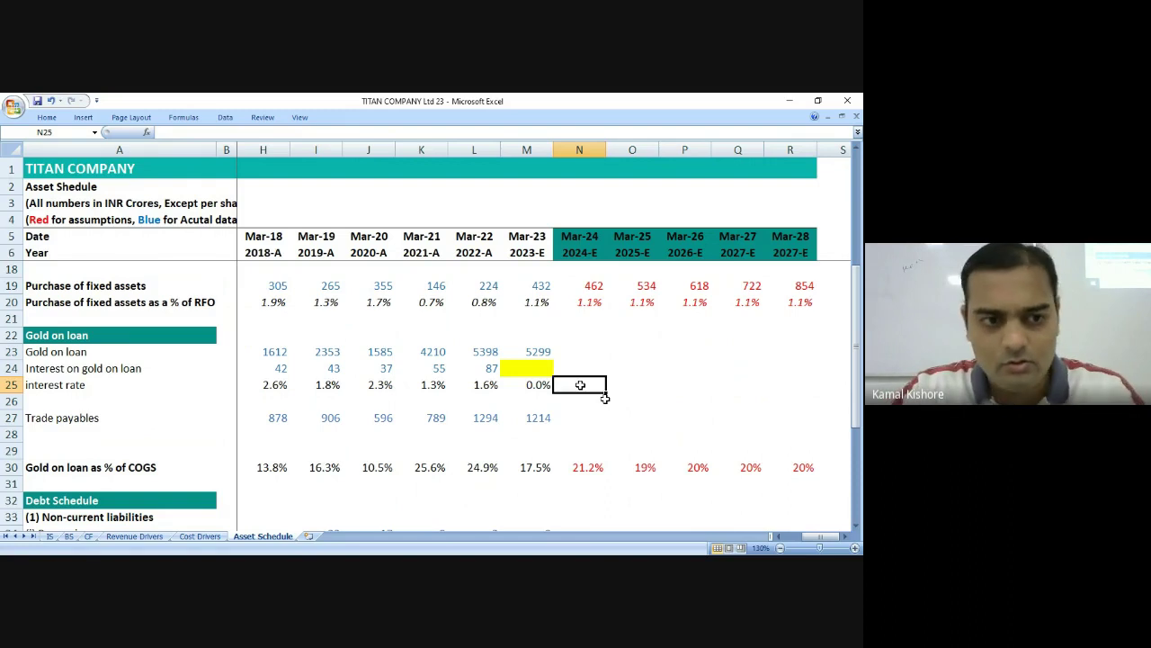
Review the total debt and debt to equity rows, plus the IS sheet's rows from EBIT to dividend payout ratio.
scroll(545, 412, "down", 1)
scroll(545, 412, "down", 4)
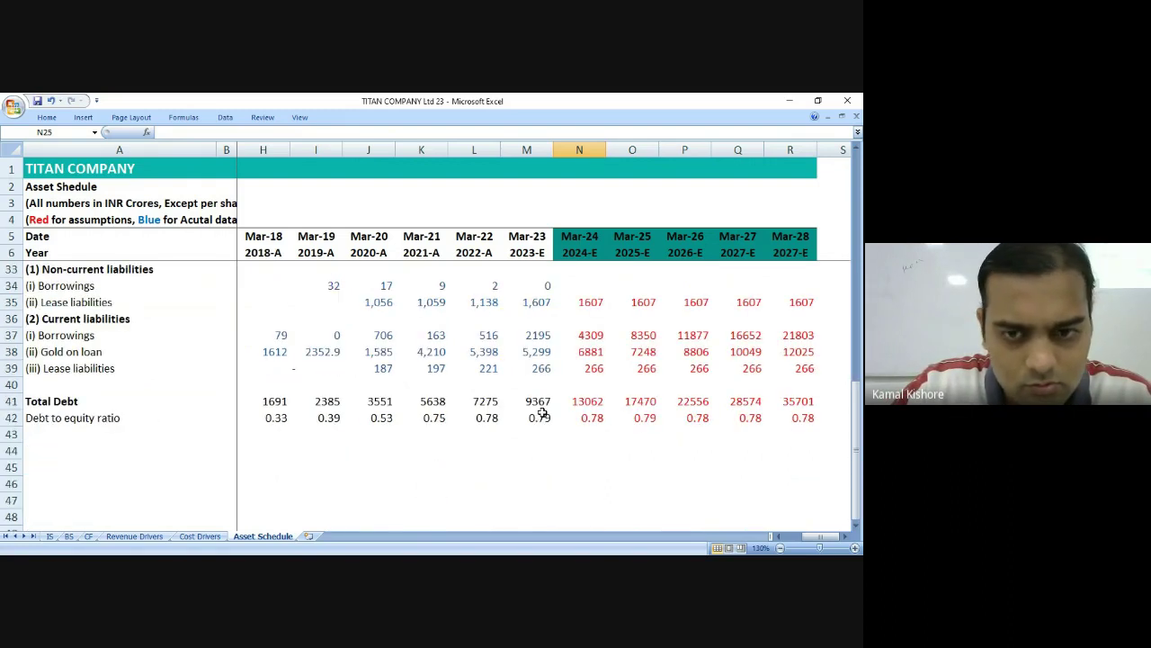
scroll(542, 412, "up", 4)
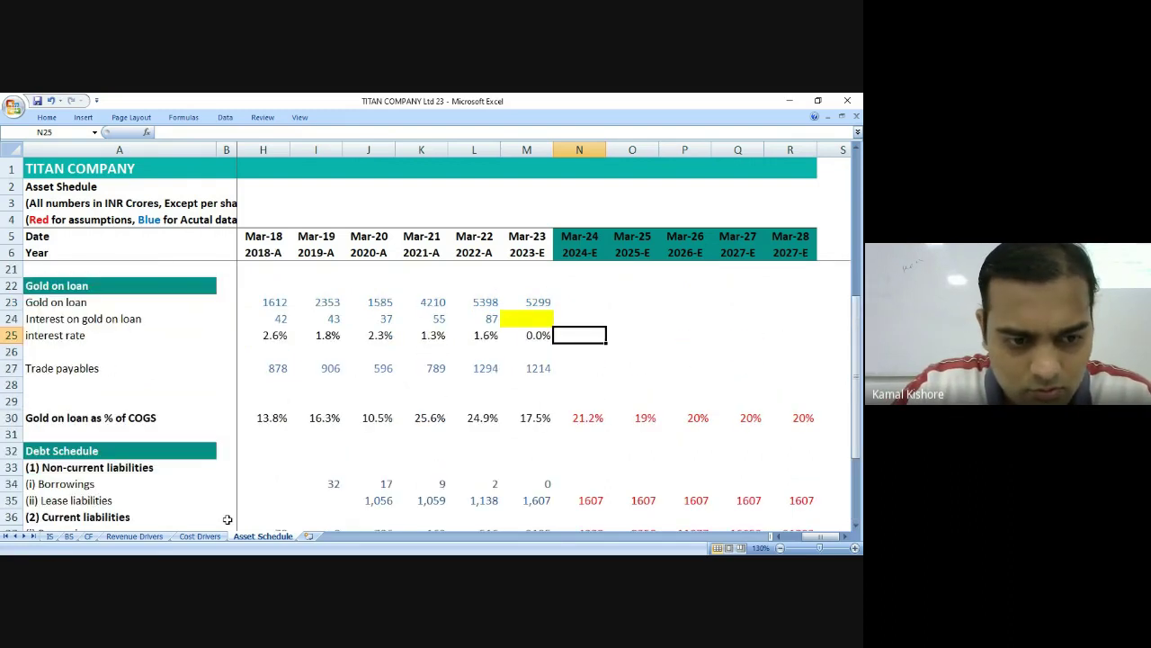
left_click(52, 536)
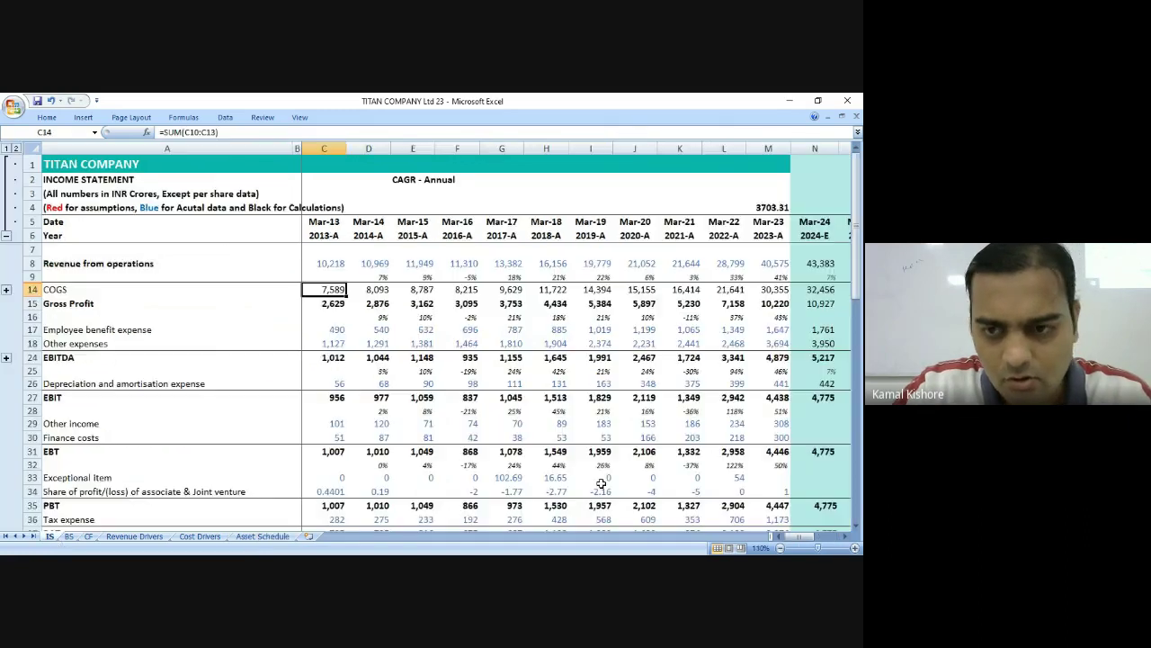
scroll(601, 484, "down", 4)
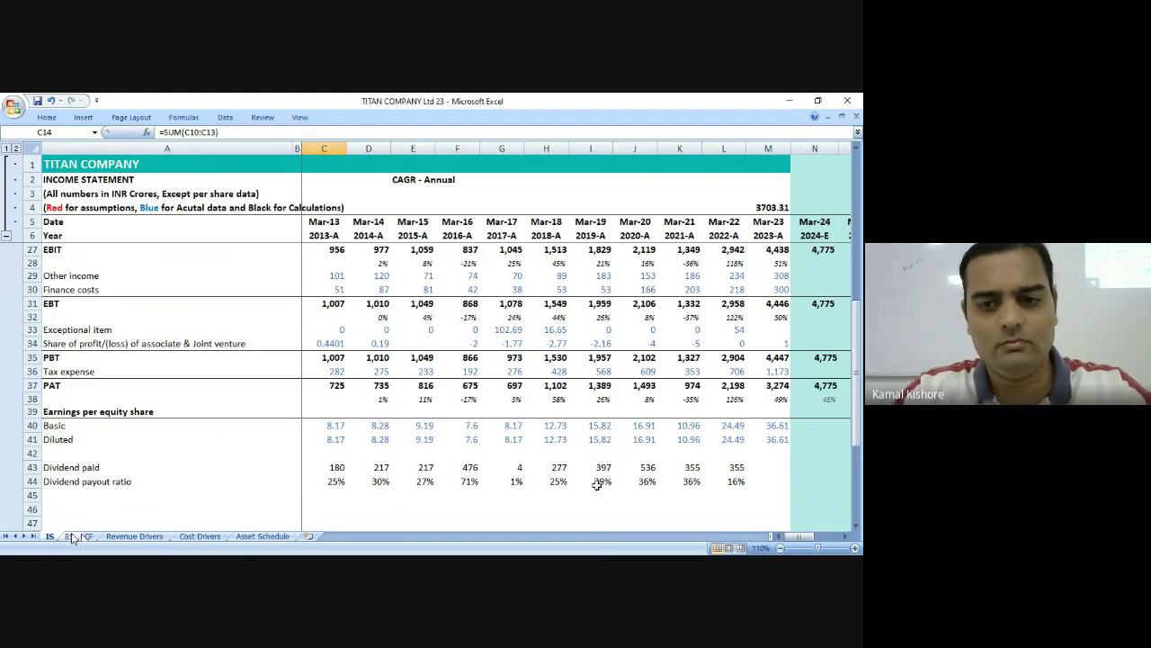
Check the Mar-24 other equity and equity attributable to equity holders formulas in N42 and N43 on the BS sheet.
left_click(72, 536)
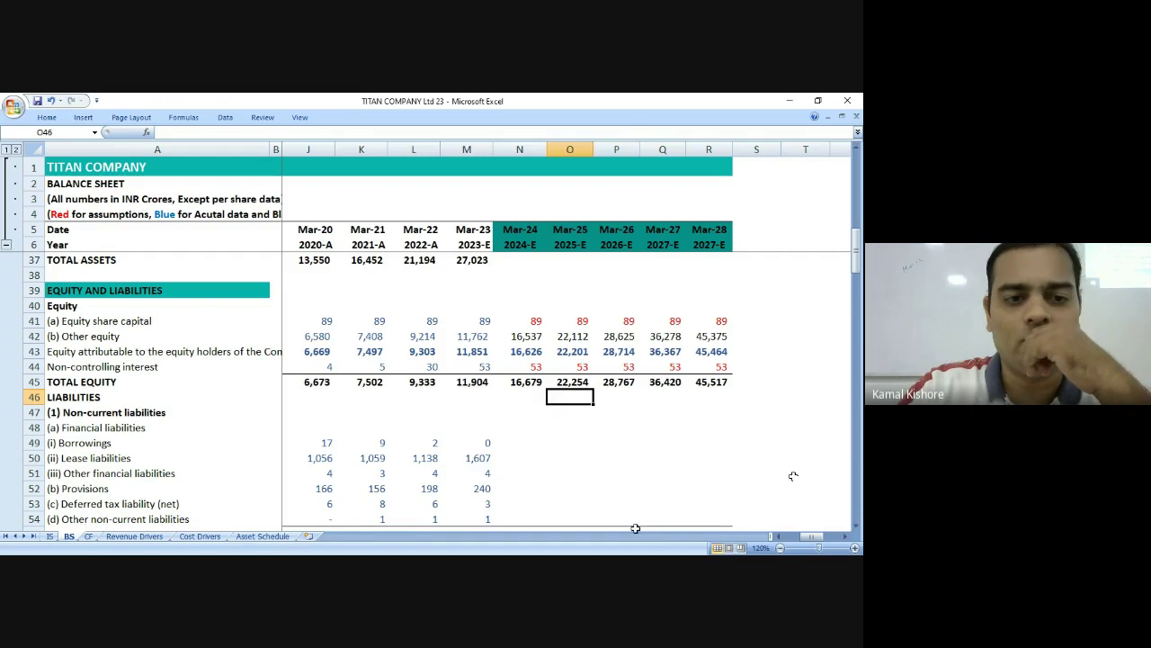
double_click(517, 335)
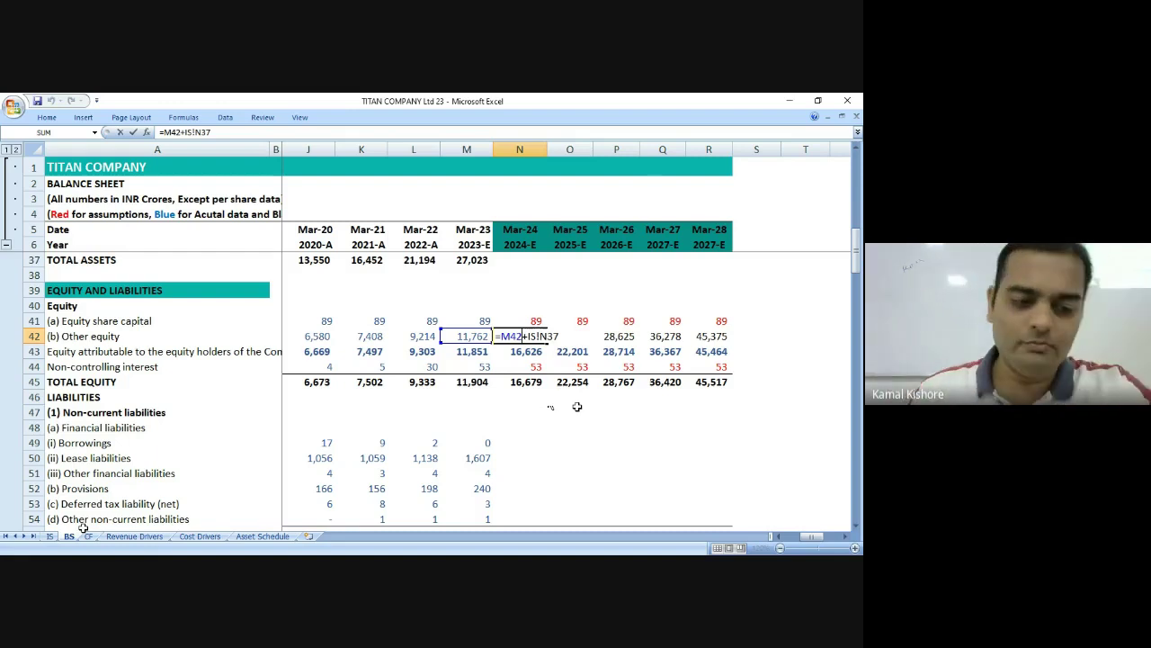
key("ctrl+Return")
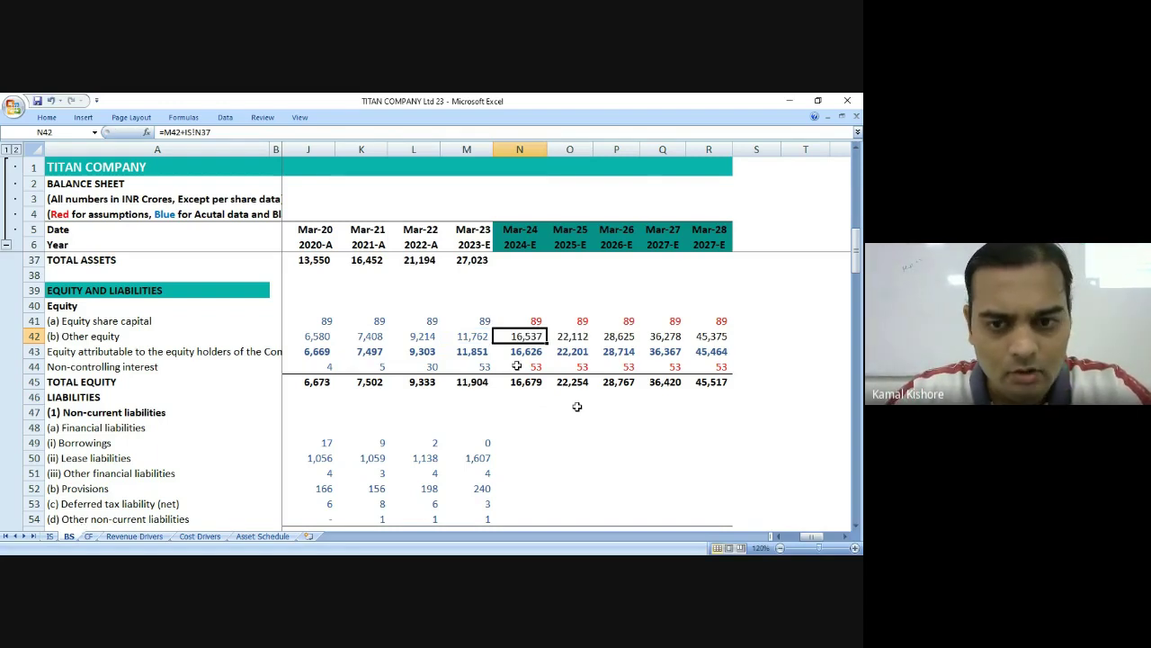
key("Down")
key("alt+equal")
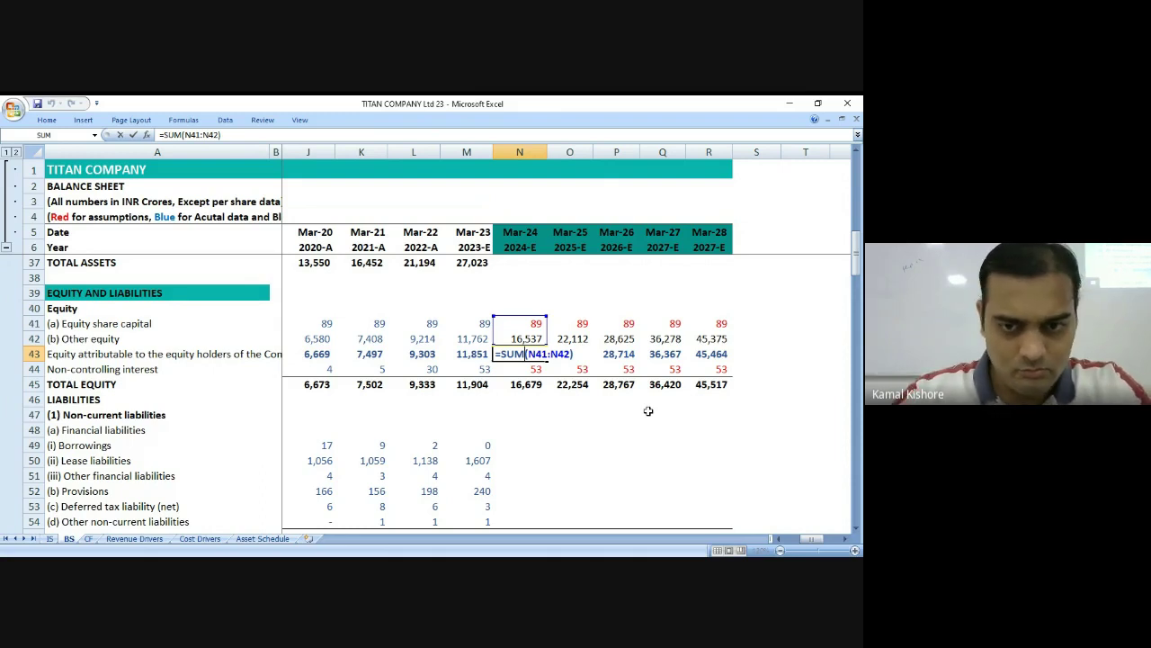
key("ctrl+Return")
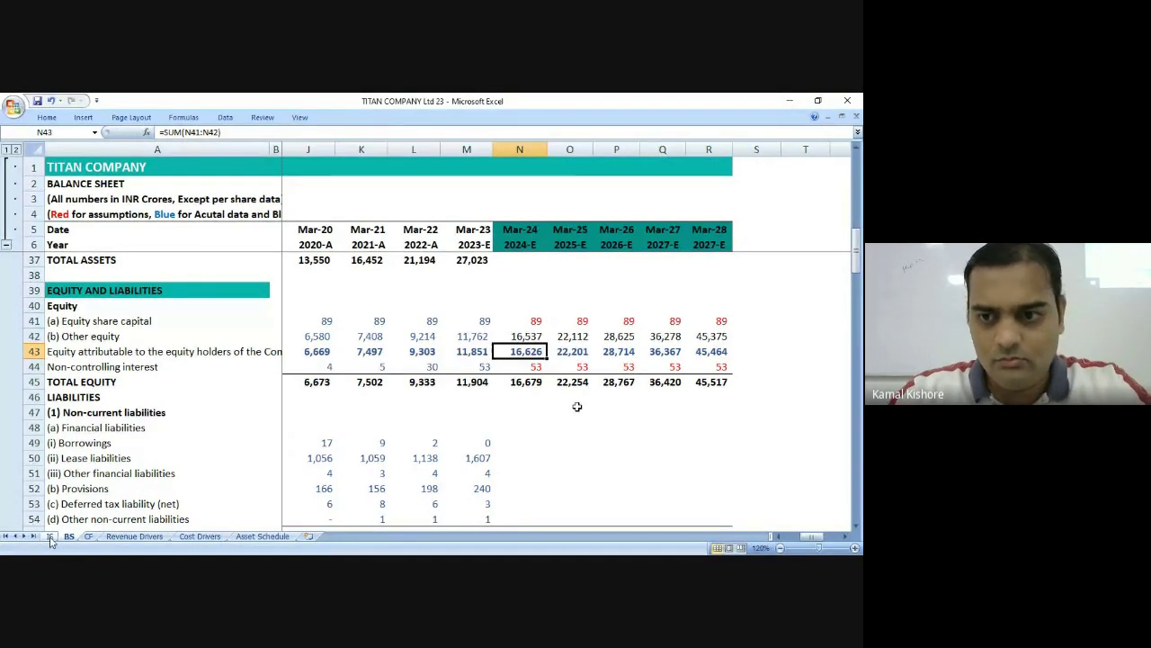
Examine the PAT row on the IS sheet from Mar-23 through the Mar-28 forecast.
left_click(50, 536)
left_click(771, 351)
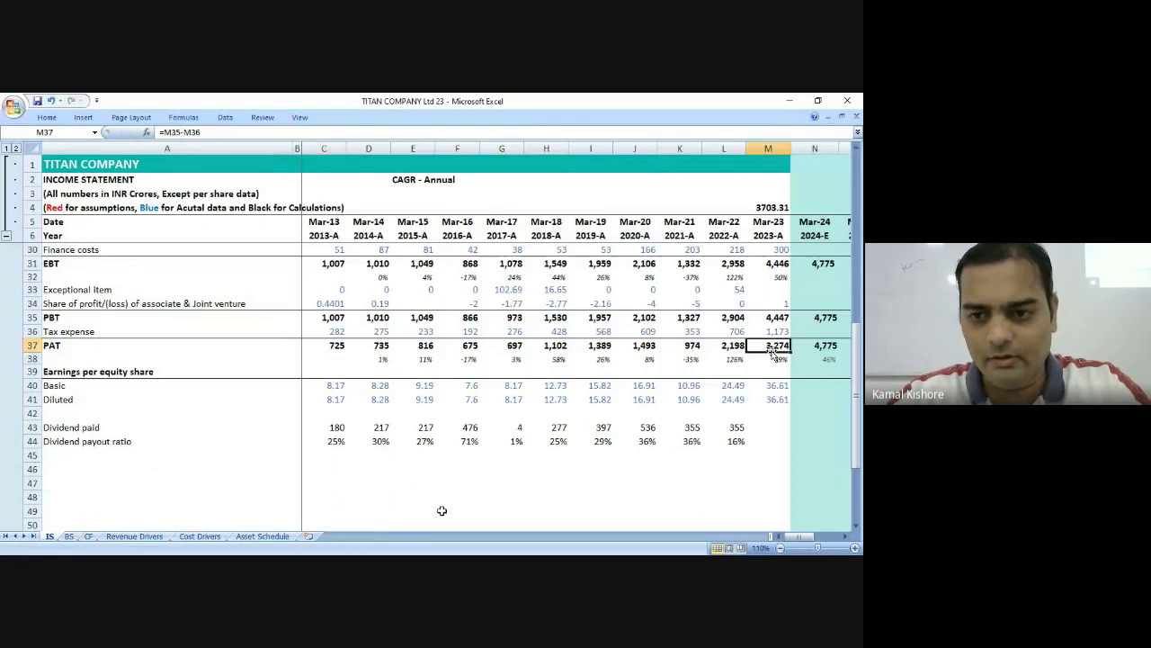
key("Right")
key("Right")
key("Right")
key("Right")
key("Right")
key("Right")
key("Right")
key("Left")
key("Left")
key("Left")
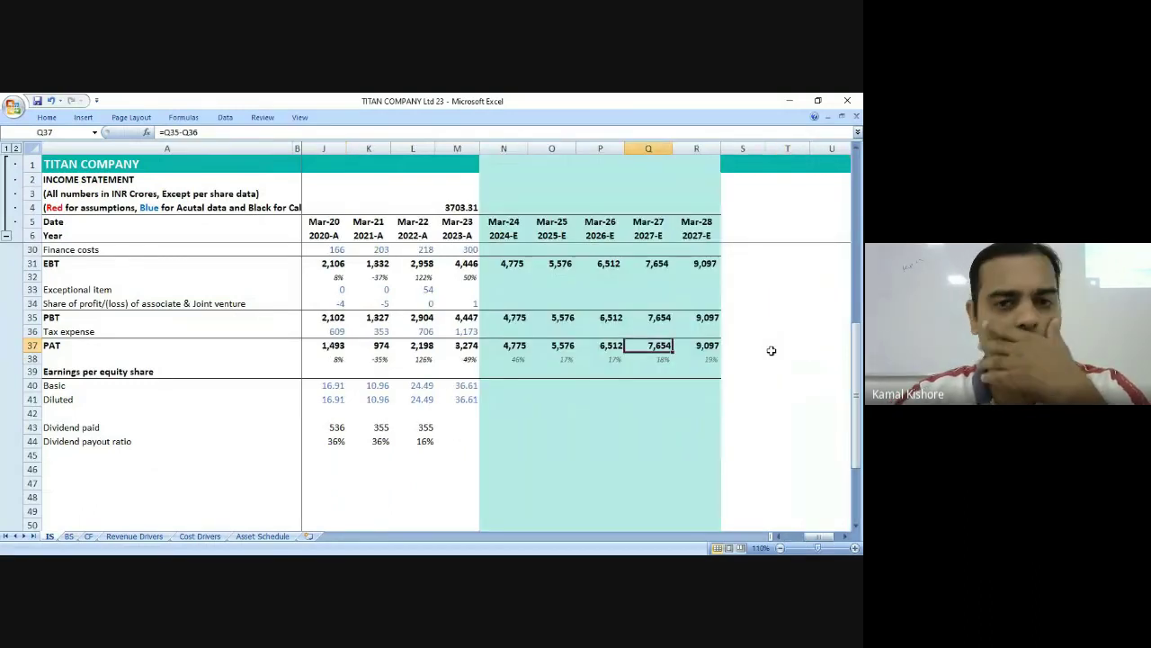
Check the Mar-24 depreciation and amortisation expense formula in N26 against the surrounding income statement rows.
scroll(771, 351, "up", 2)
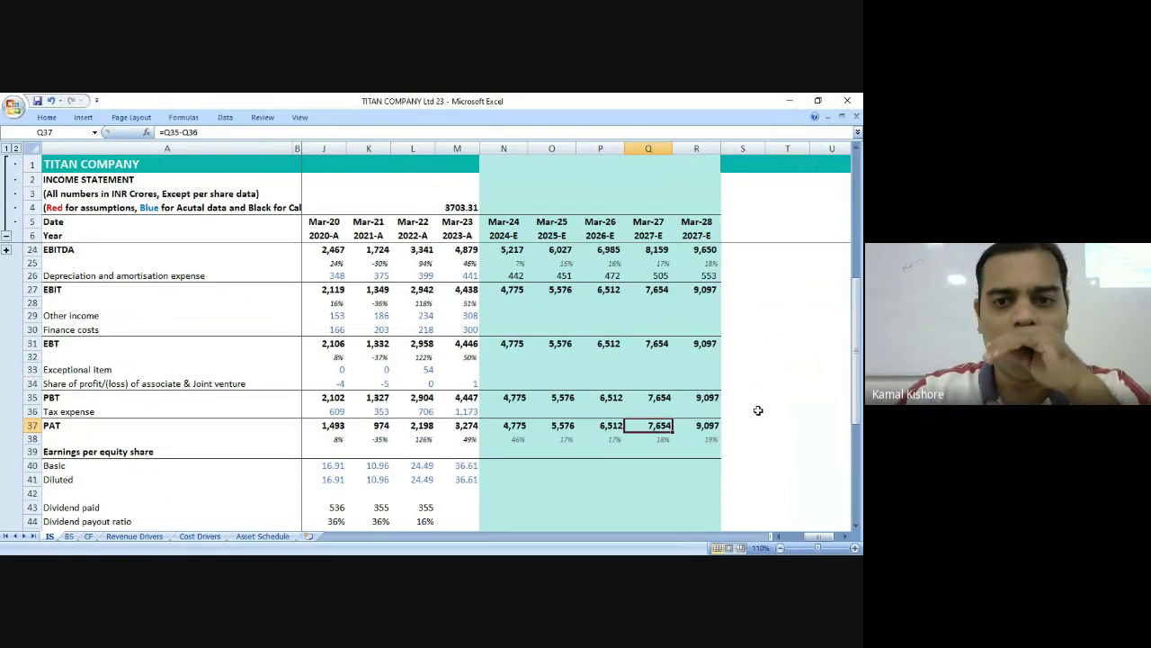
left_click(502, 272)
scroll(564, 361, "up", 1)
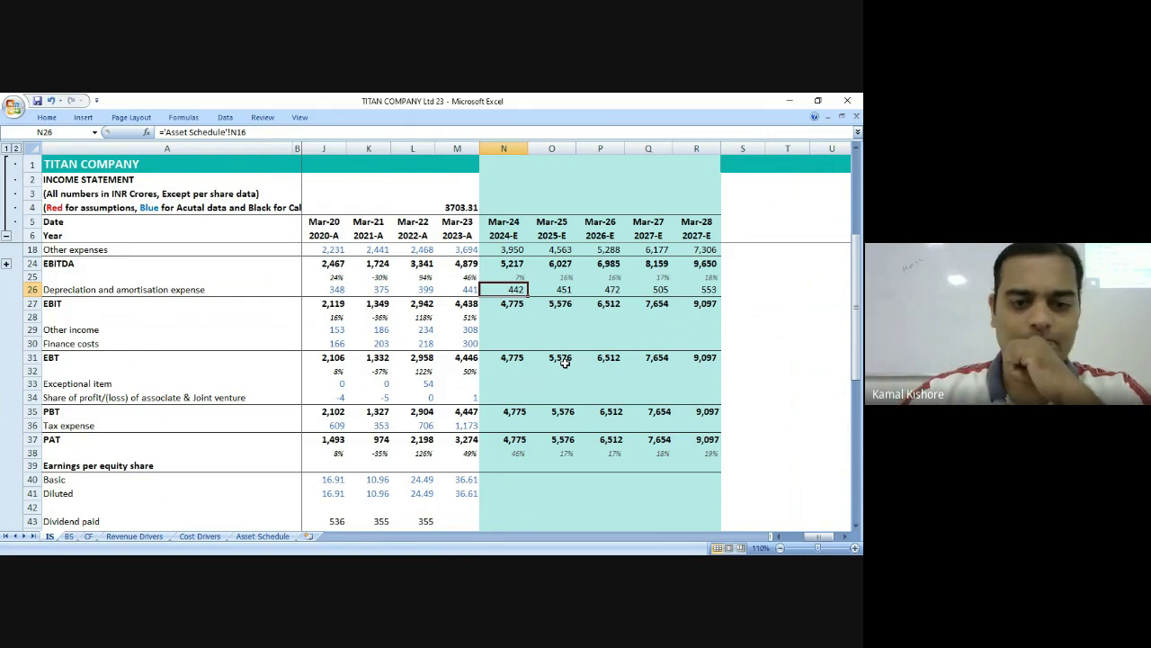
Review the gold on loan and debt schedule sections on the Asset Schedule sheet and check the Mar-24 debt to equity formula in N42.
left_click(283, 537)
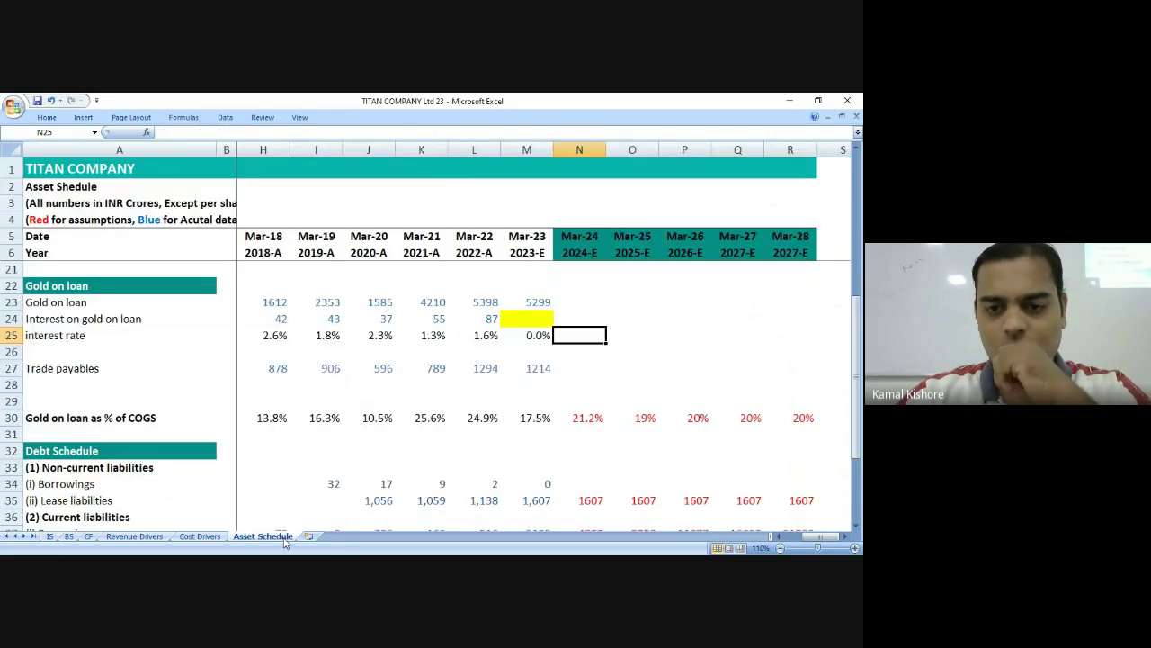
scroll(659, 431, "down", 2)
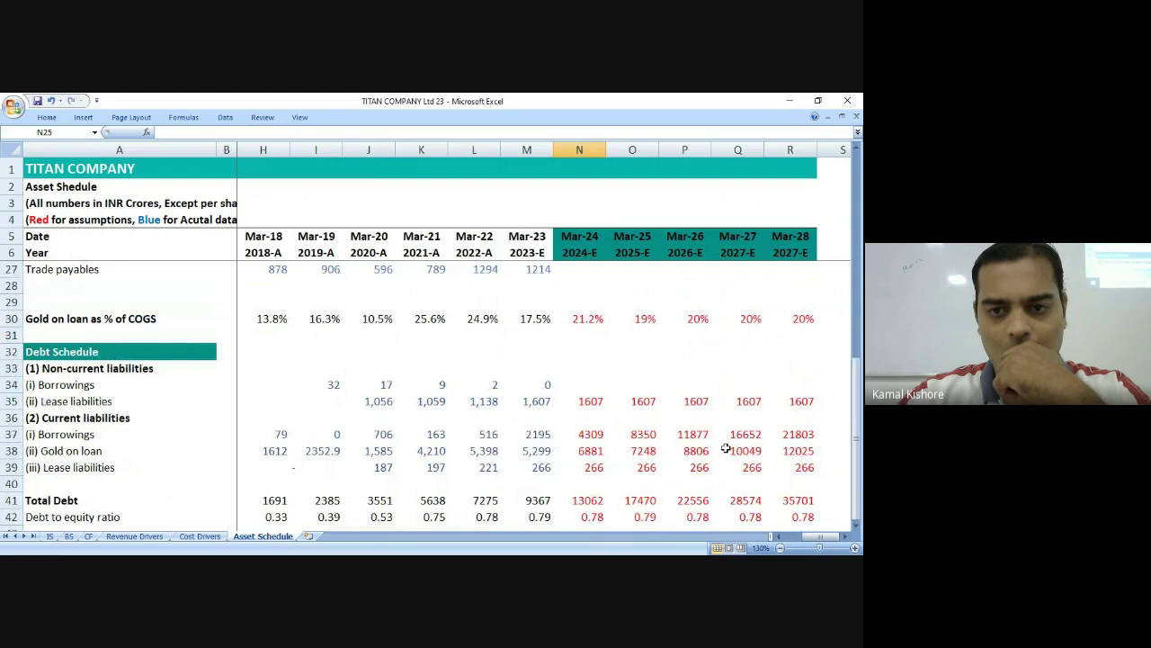
scroll(725, 448, "up", 7)
scroll(724, 448, "down", 5)
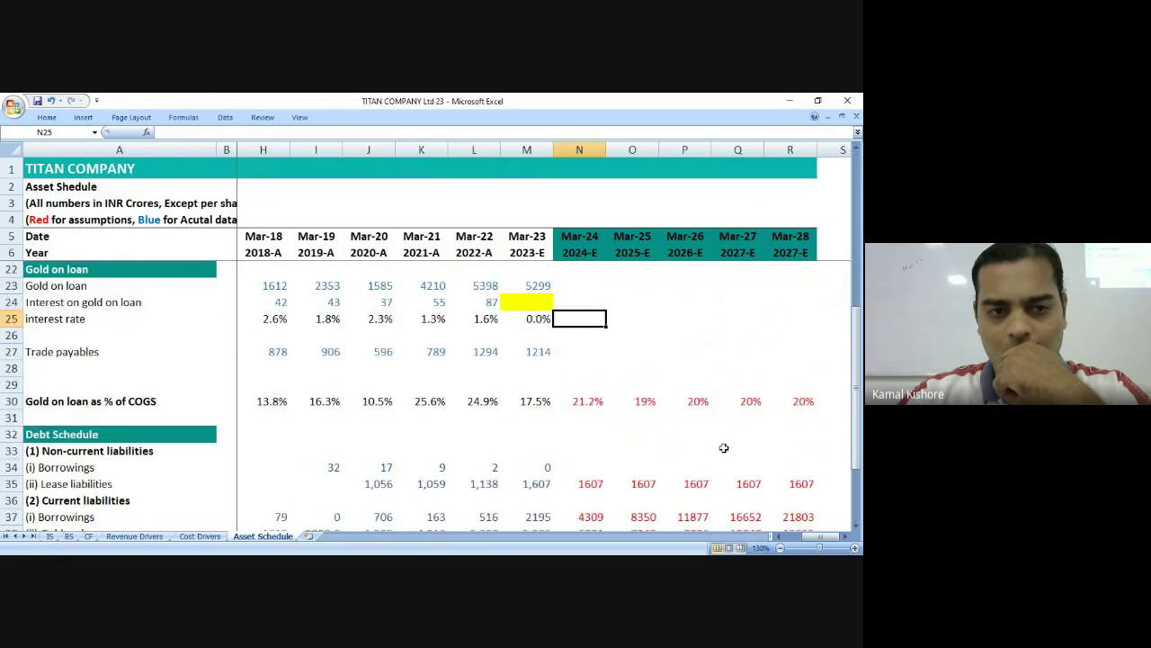
scroll(725, 448, "down", 2)
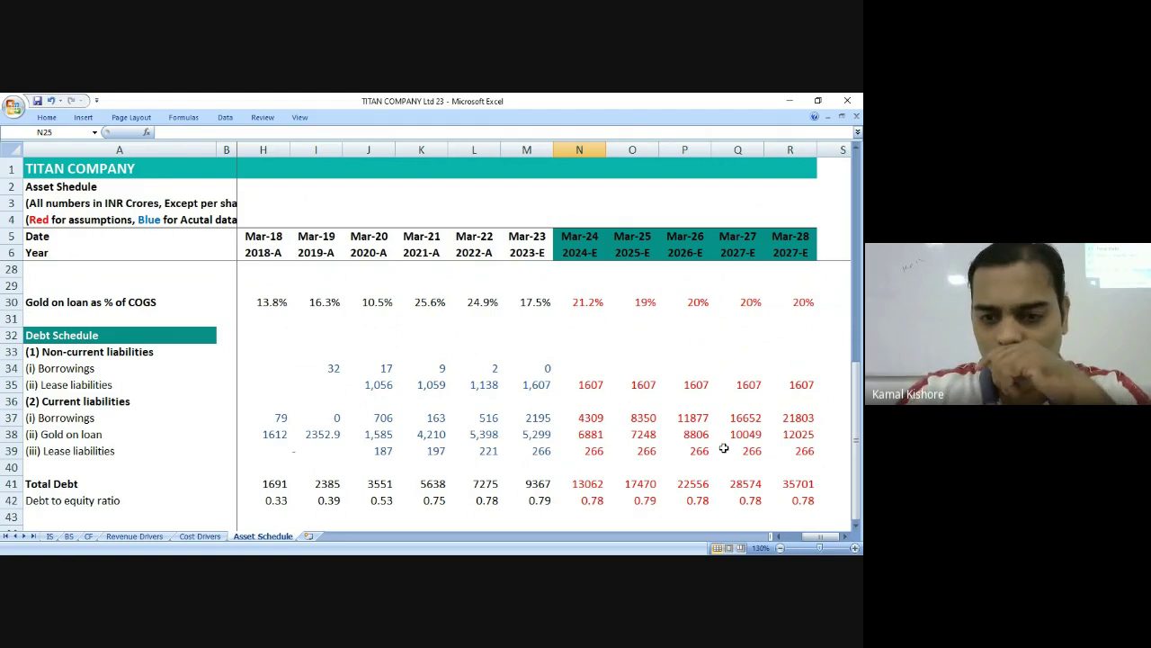
double_click(592, 500)
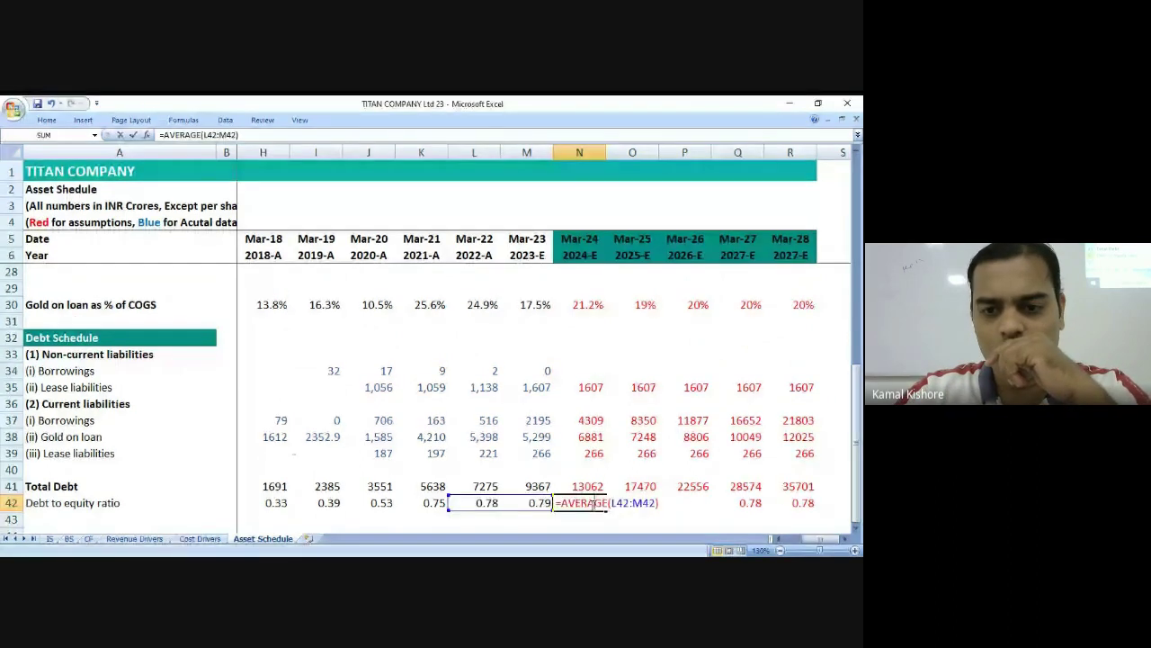
key("ctrl+Return")
Link the Mar-25 debt to equity ratio to Mar-24 with =N42 and extend the link across the following forecast years through Mar-28.
left_click(658, 504)
type("=")
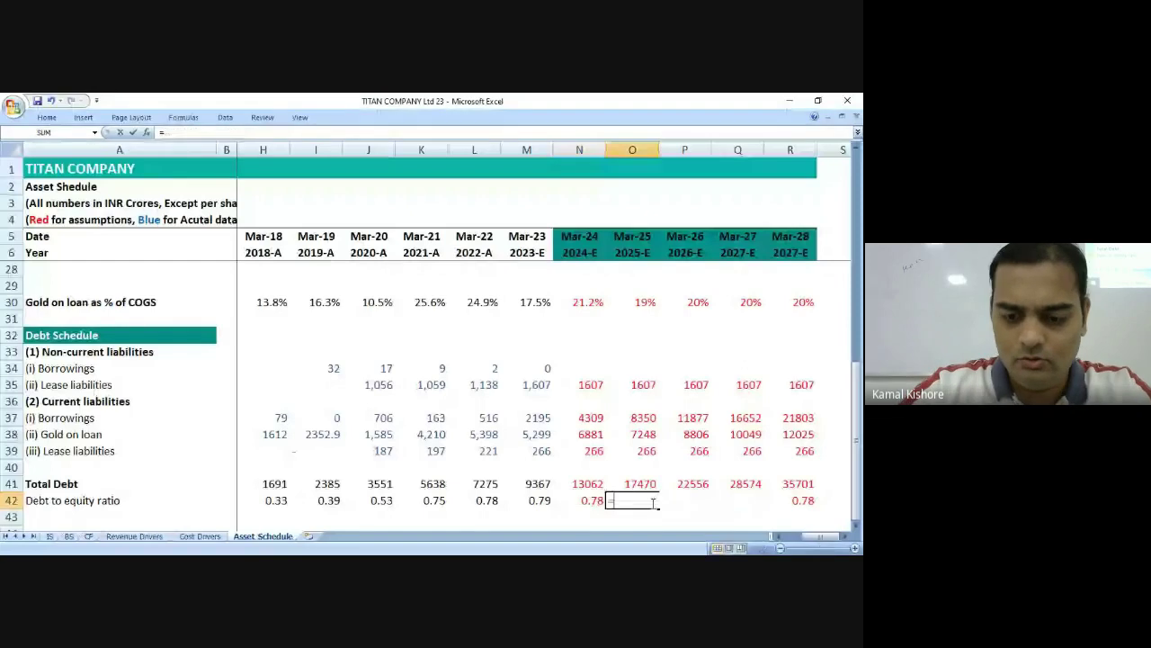
key("Left")
key("ctrl+Return")
key("shift+Right")
key("shift+Right")
key("shift+Right")
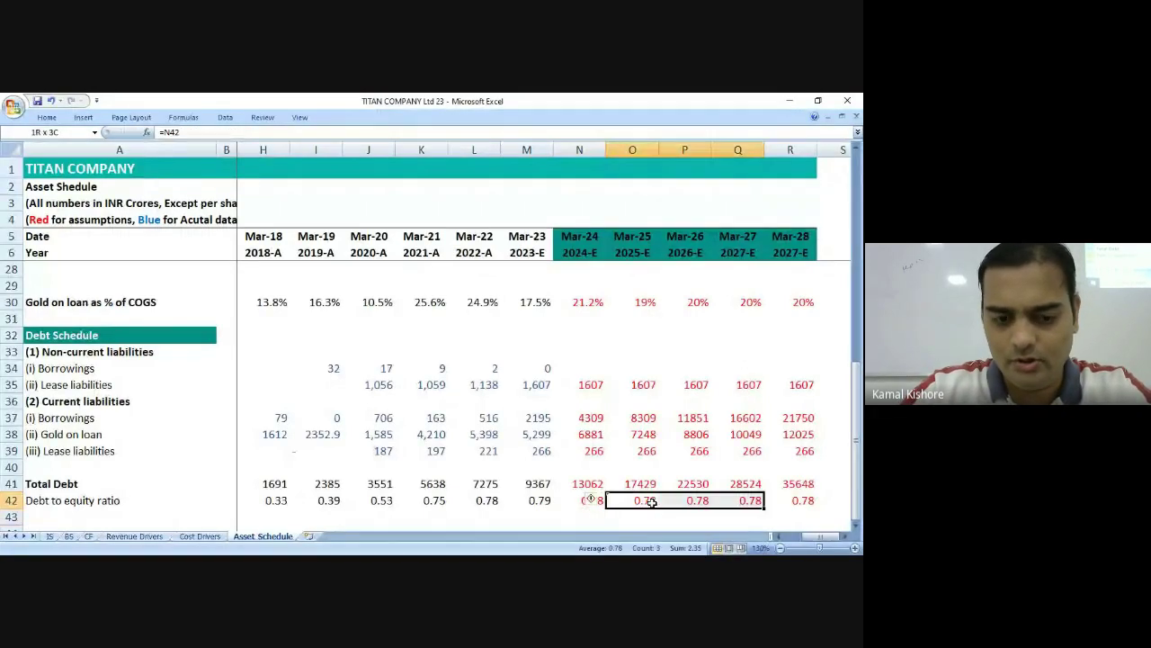
Check the debt to equity ratio formulas for Mar-24, Mar-25 and Mar-28.
key("Left")
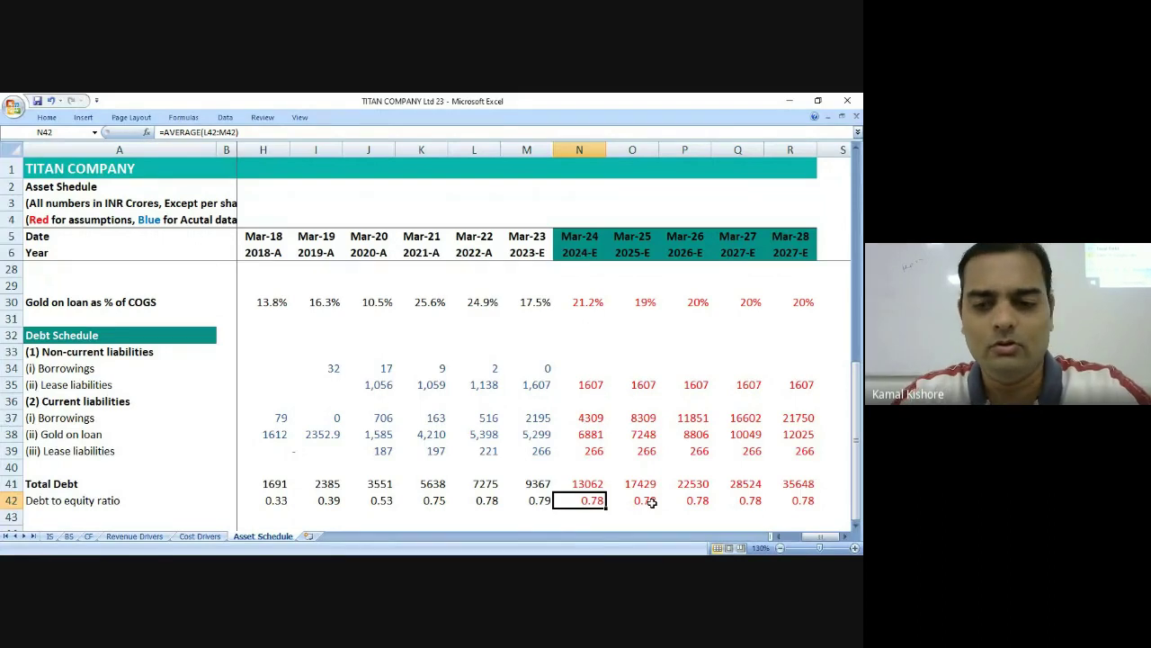
key("Right")
key("Left")
key("Right")
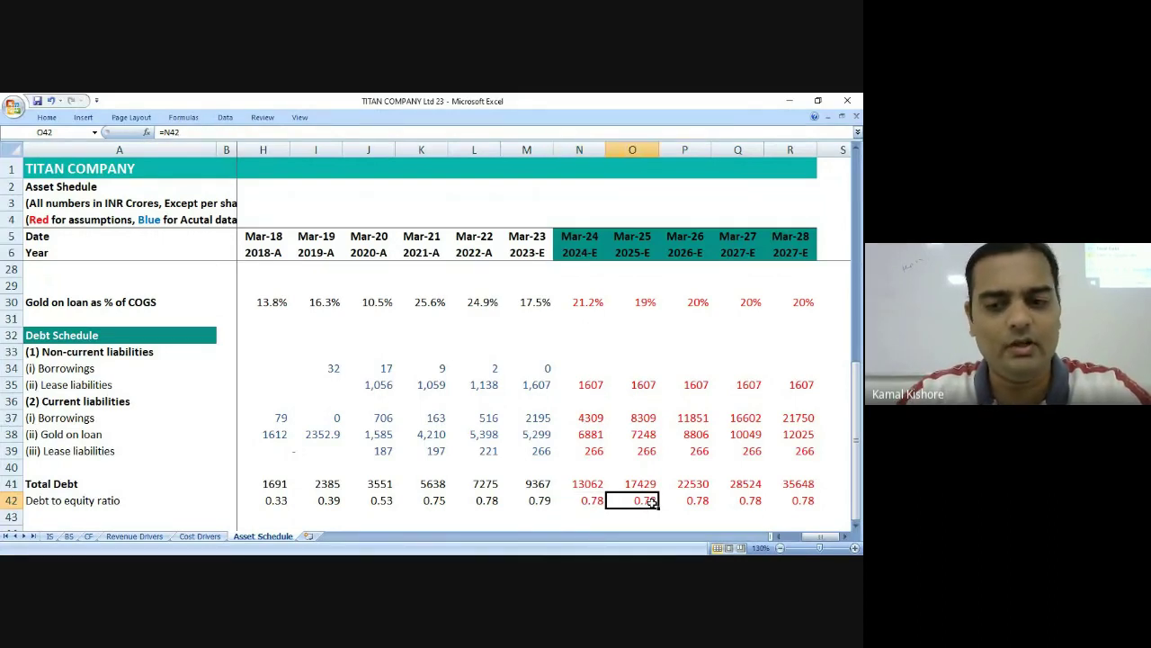
key("ctrl+Right")
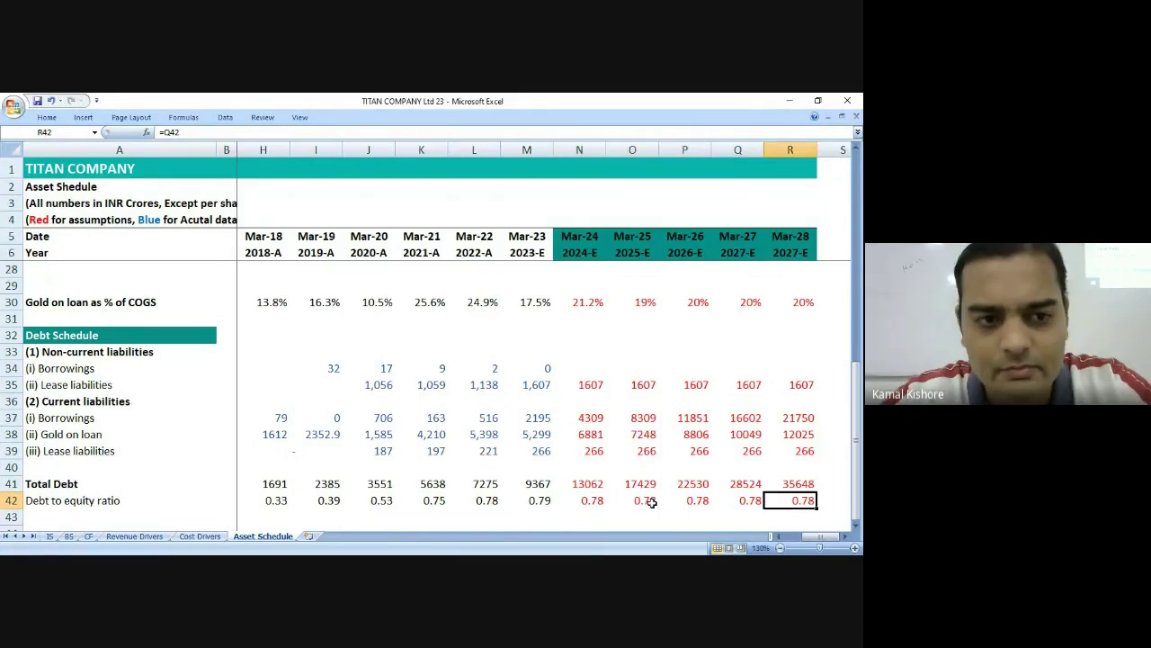
Link the Mar-25 gold on loan as % of COGS to Mar-24 with =N30 and fill it across to Mar-28.
left_click(587, 303)
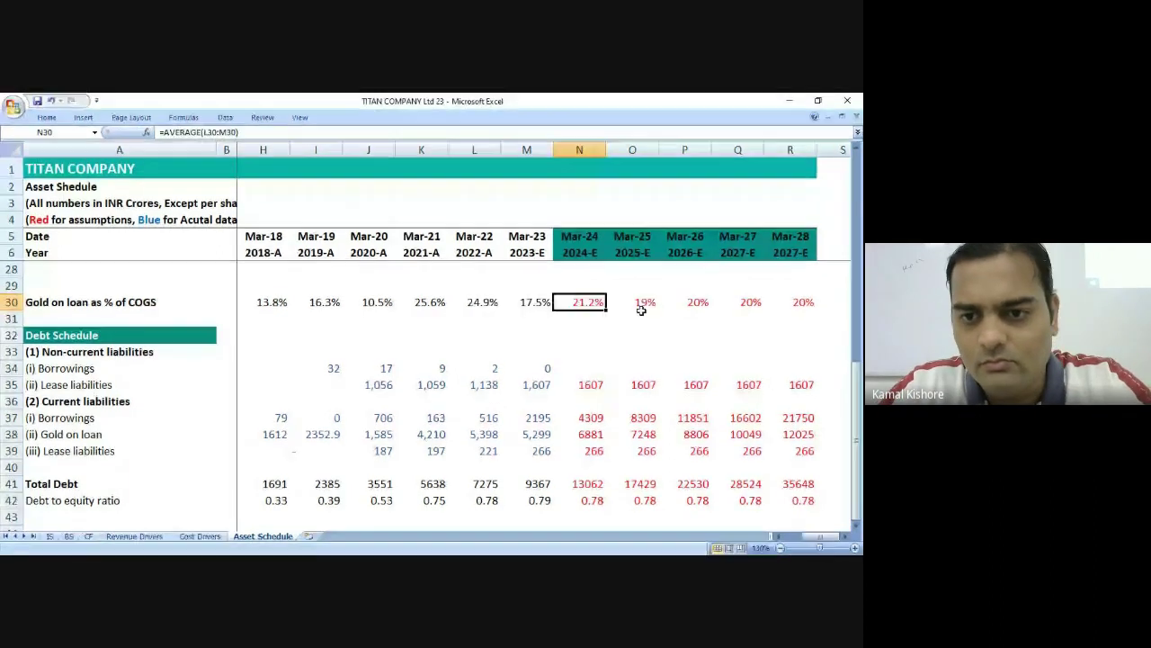
left_click(640, 307)
type("=")
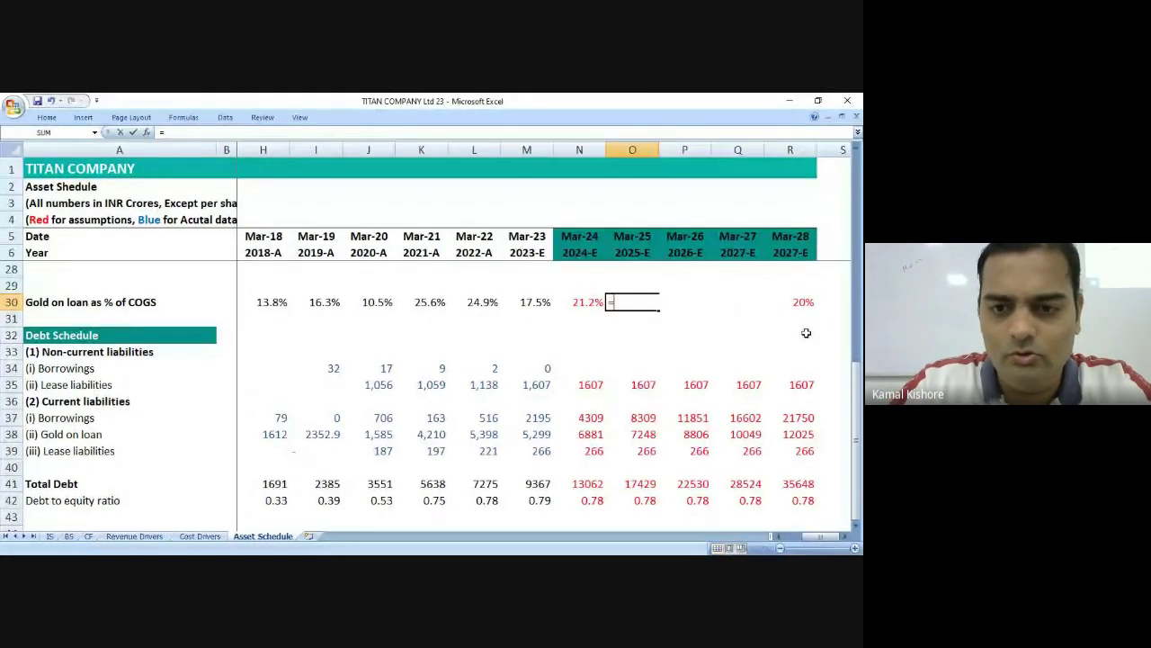
key("Left")
key("Return")
key("Up")
key("ctrl+shift+Right")
key("ctrl+r")
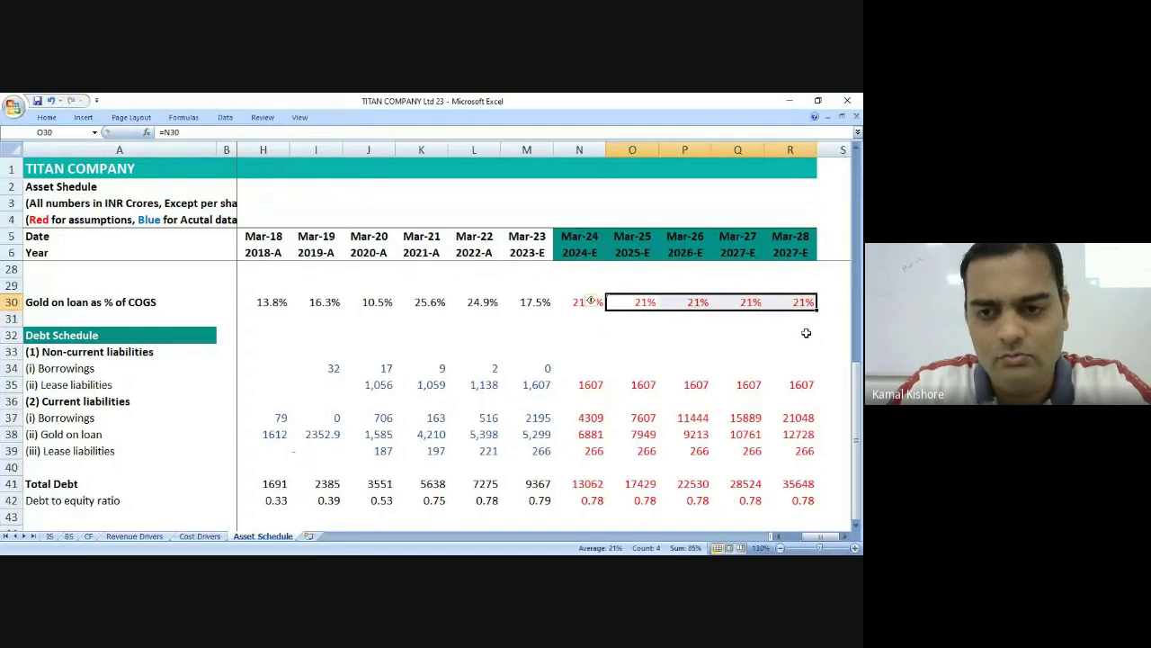
Compare the Mar-24 and Mar-25 gold on loan as % of COGS formulas in N30 and O30.
key("Left")
key("Right")
key("Left")
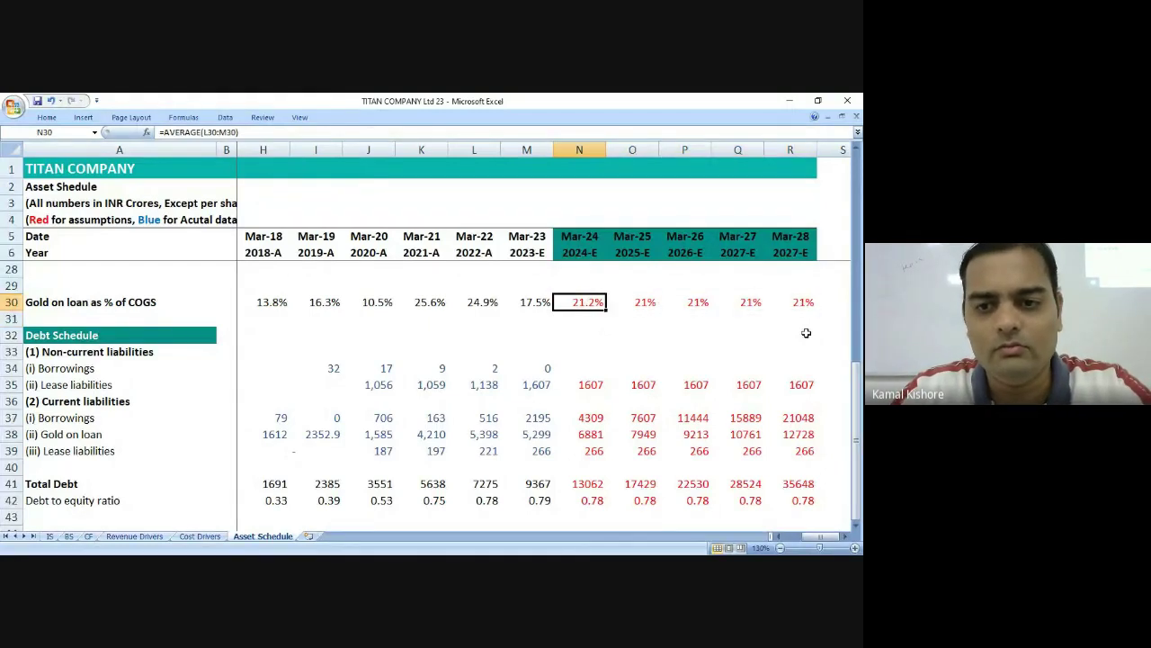
key("Right")
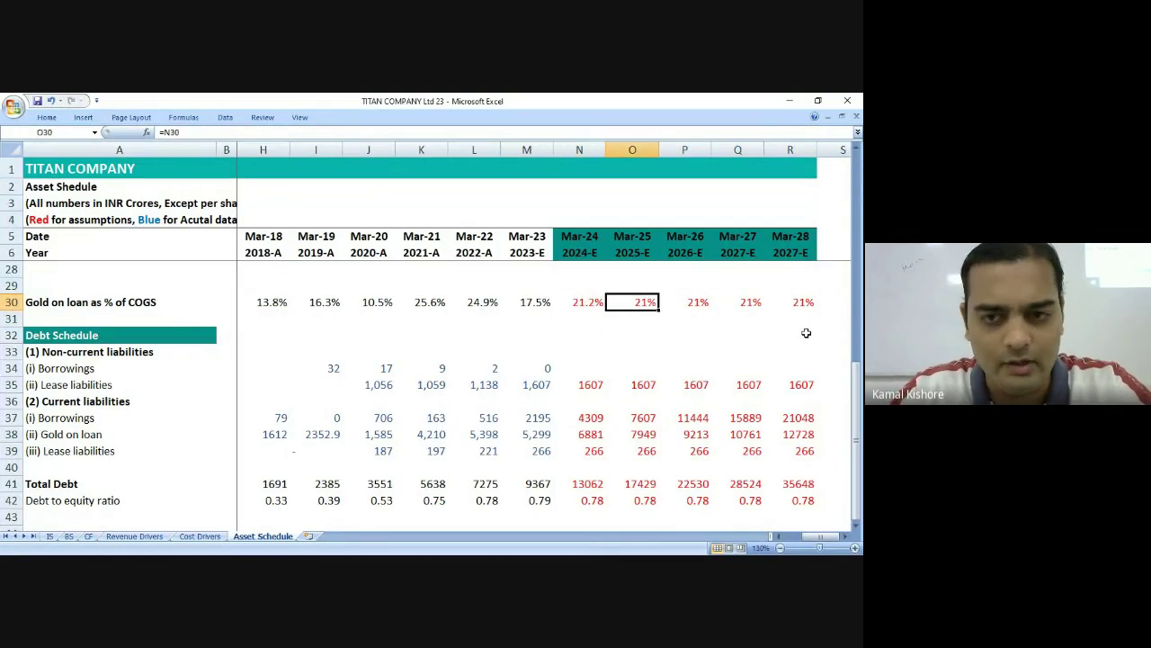
key("Left")
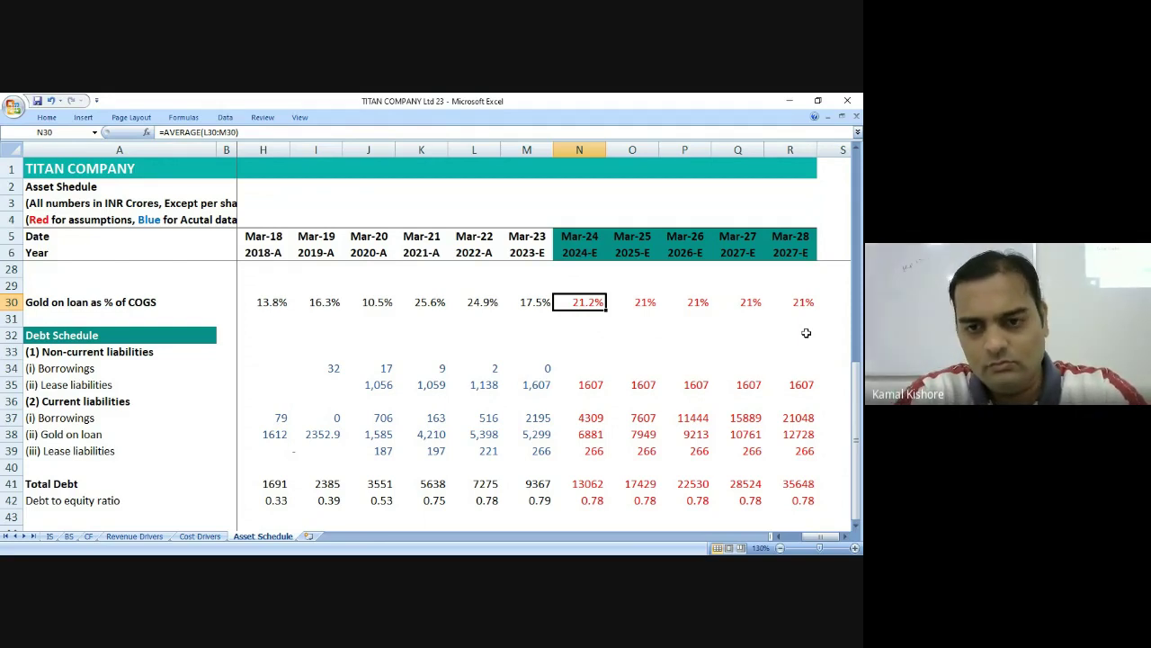
Set the font color of the Mar-24 to Mar-28 current borrowings and gold on loan forecasts, N37:R38, to Automatic black.
left_click_drag(585, 434, 801, 433)
left_click(586, 419)
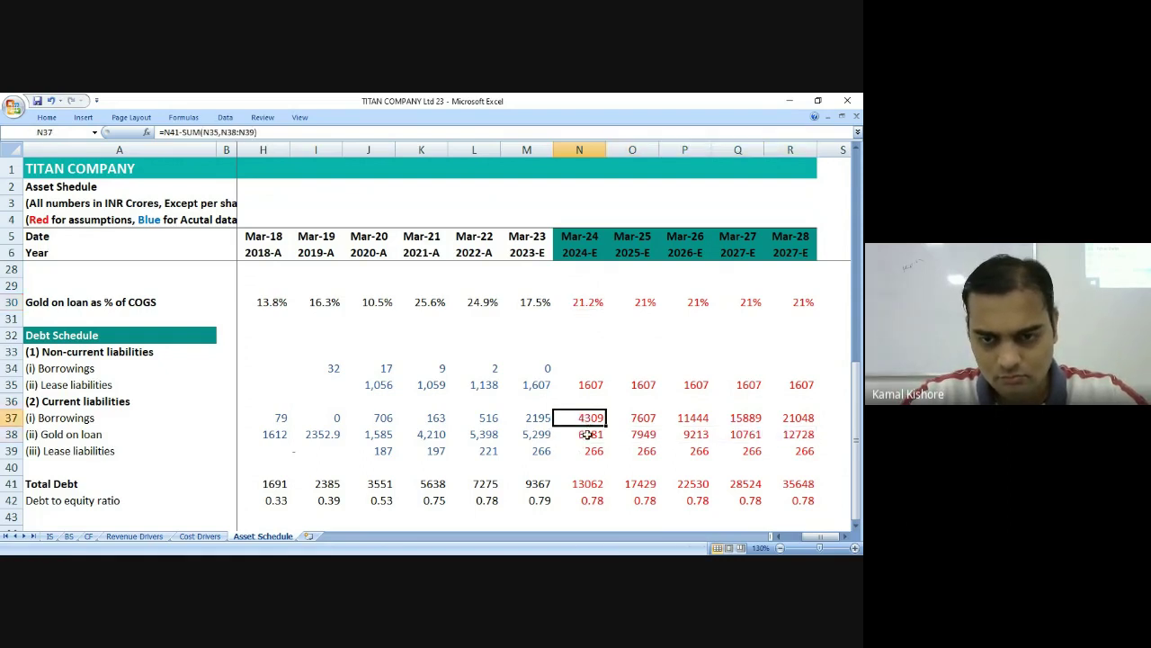
left_click(785, 435, "shift")
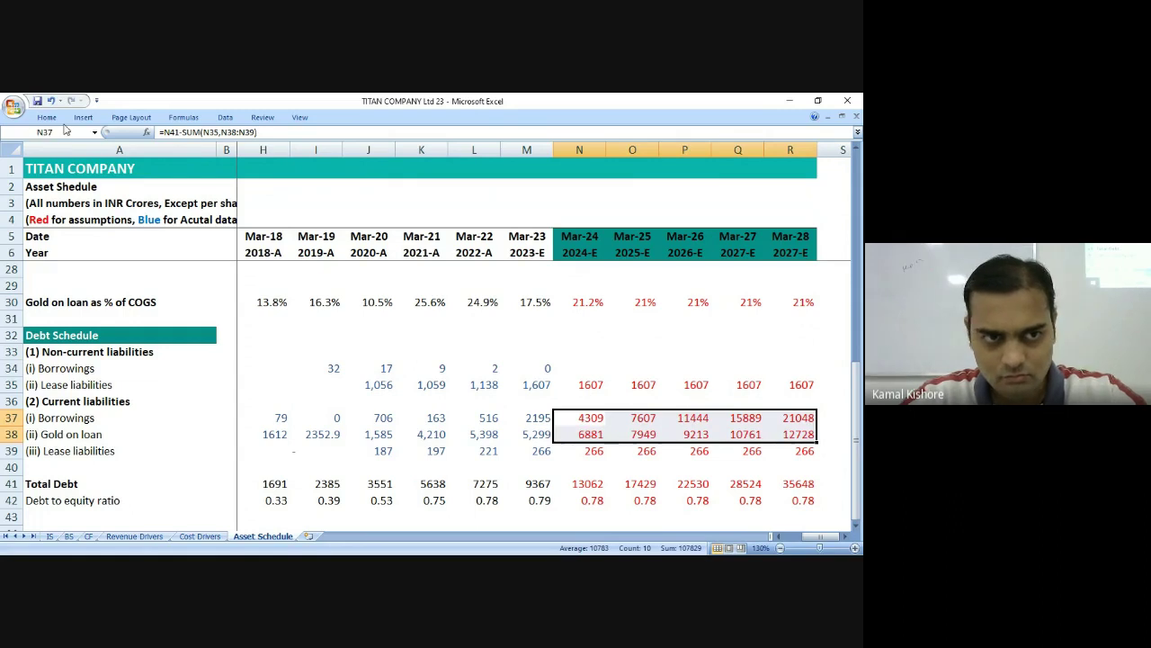
left_click(46, 117)
left_click(216, 160)
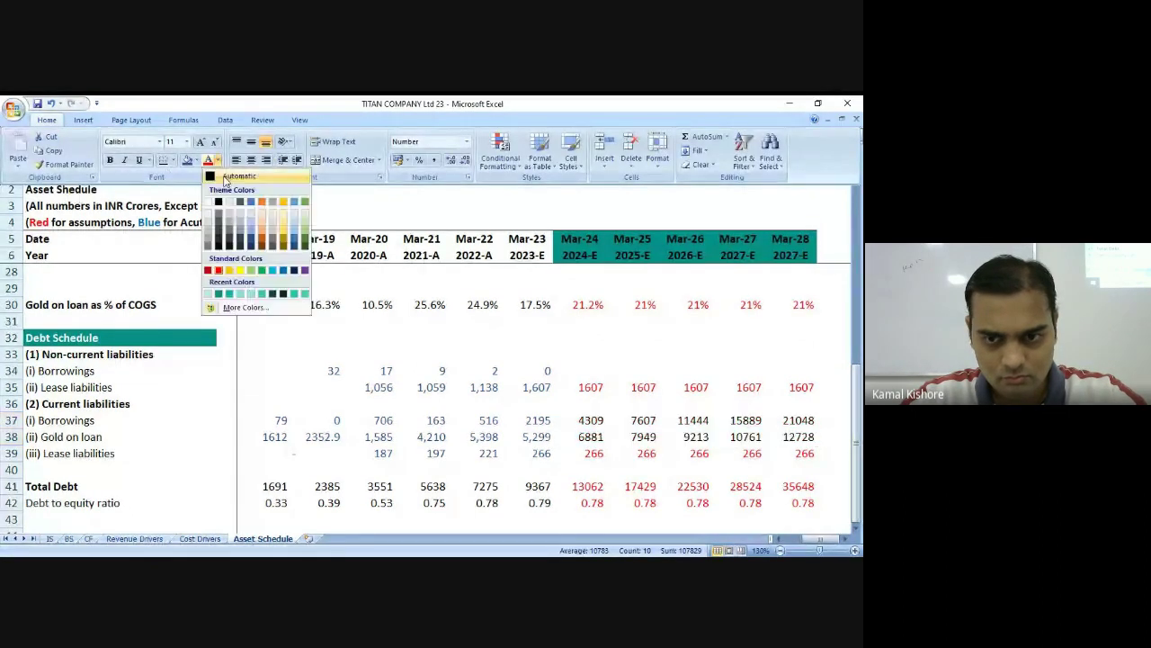
left_click(240, 105)
Check the Mar-25 current lease liabilities formula and set the Mar-24 to Mar-28 Total Debt forecasts, N41:R41, to black font.
left_click(585, 467)
left_click(639, 453)
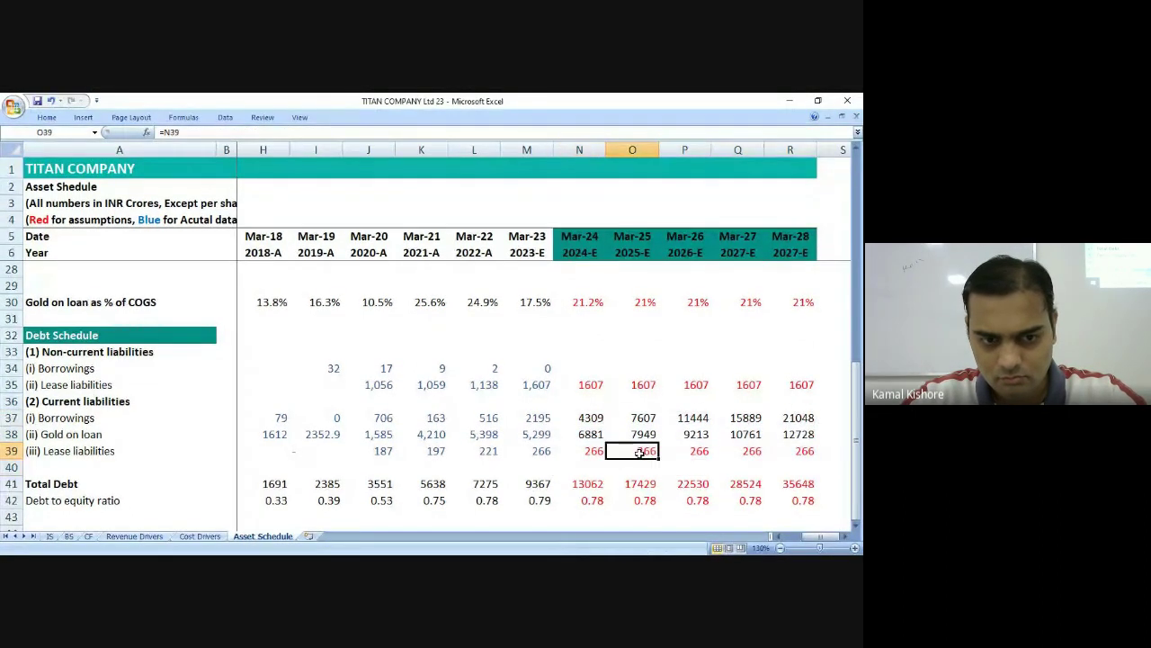
left_click(584, 467)
left_click_drag(589, 488, 779, 479)
left_click(46, 117)
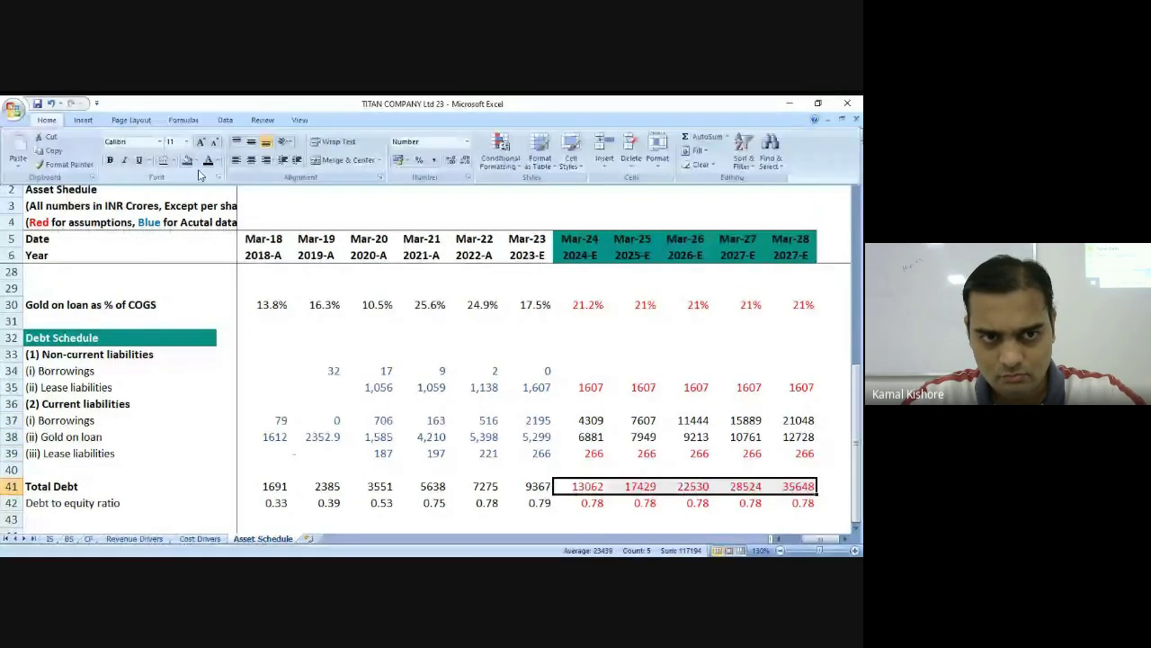
left_click(208, 161)
Check the color legend in A4 against the Mar-24 lease liabilities, Mar-24 borrowings and Mar-26 gold on loan formulas.
left_click(591, 383)
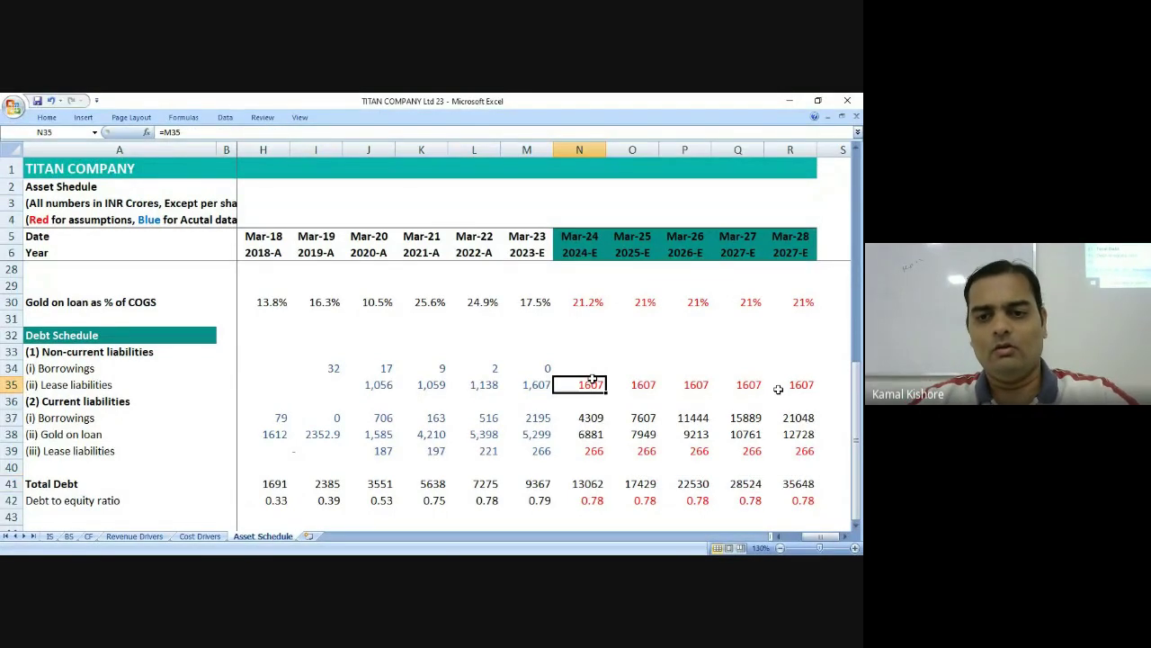
left_click(57, 223)
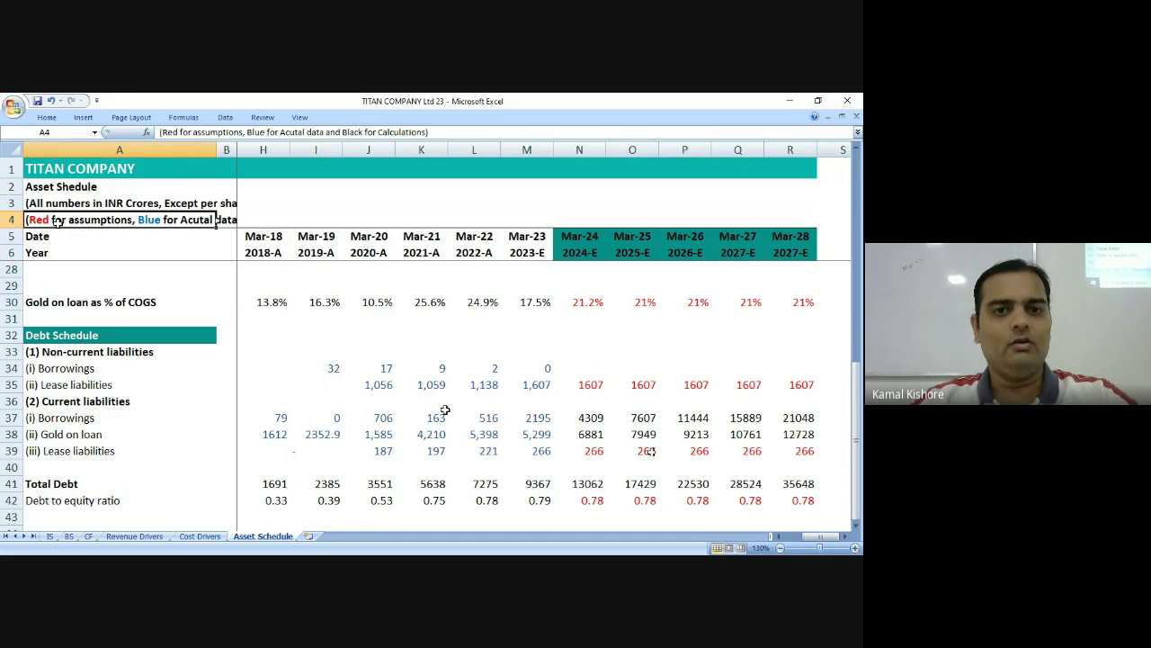
left_click(601, 417)
left_click(676, 439)
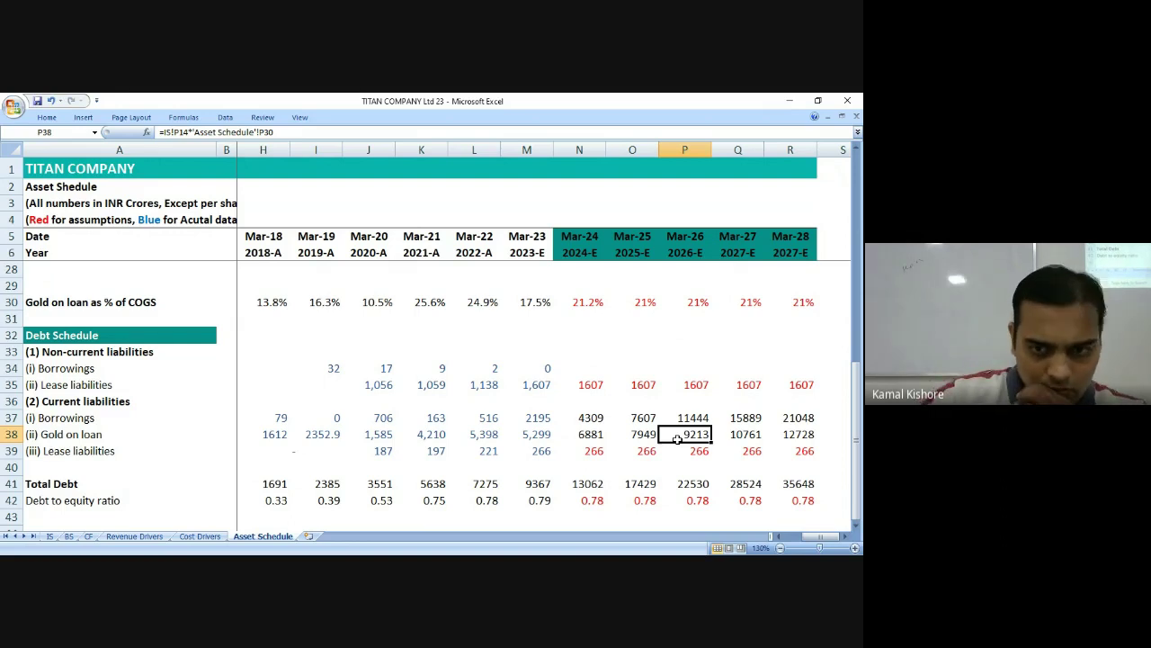
double_click(582, 414)
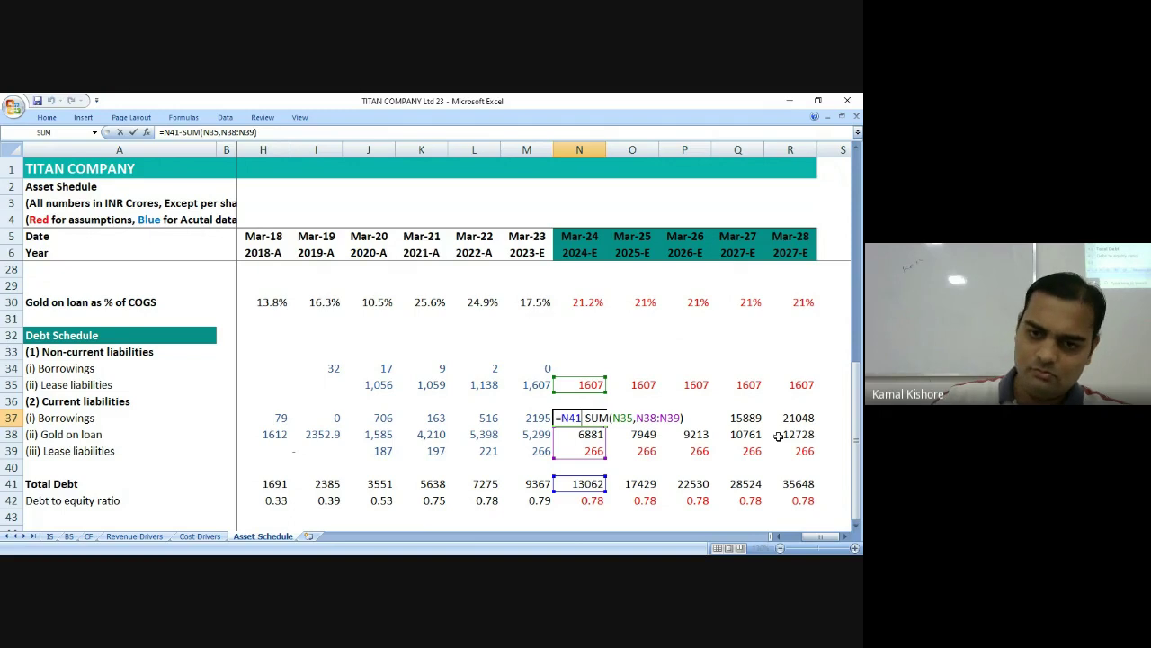
key("Return")
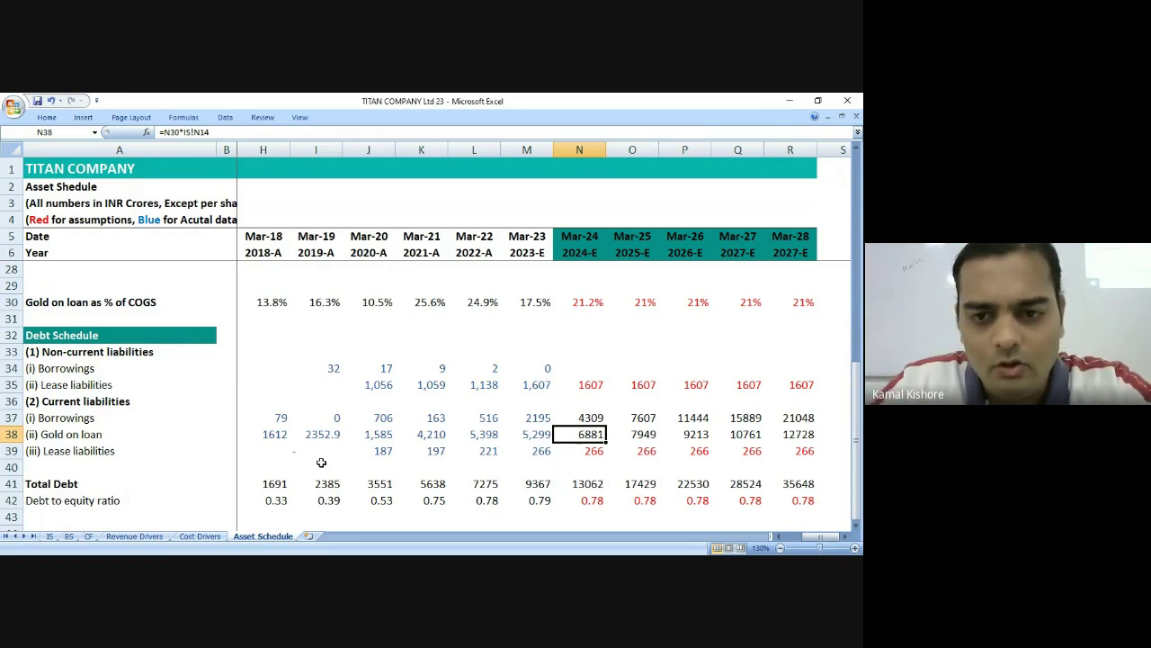
Enter 109 as the Mar-23 interest on gold on loan in M24.
scroll(491, 452, "up", 1)
scroll(491, 452, "up", 1)
left_click(530, 319)
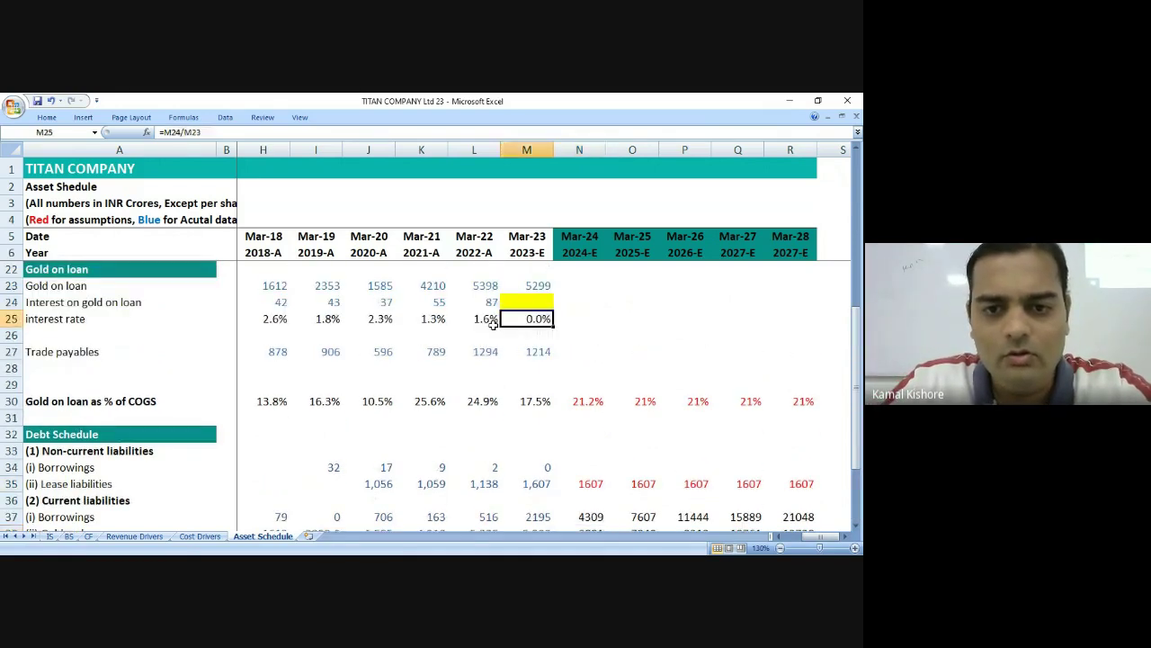
left_click(531, 301)
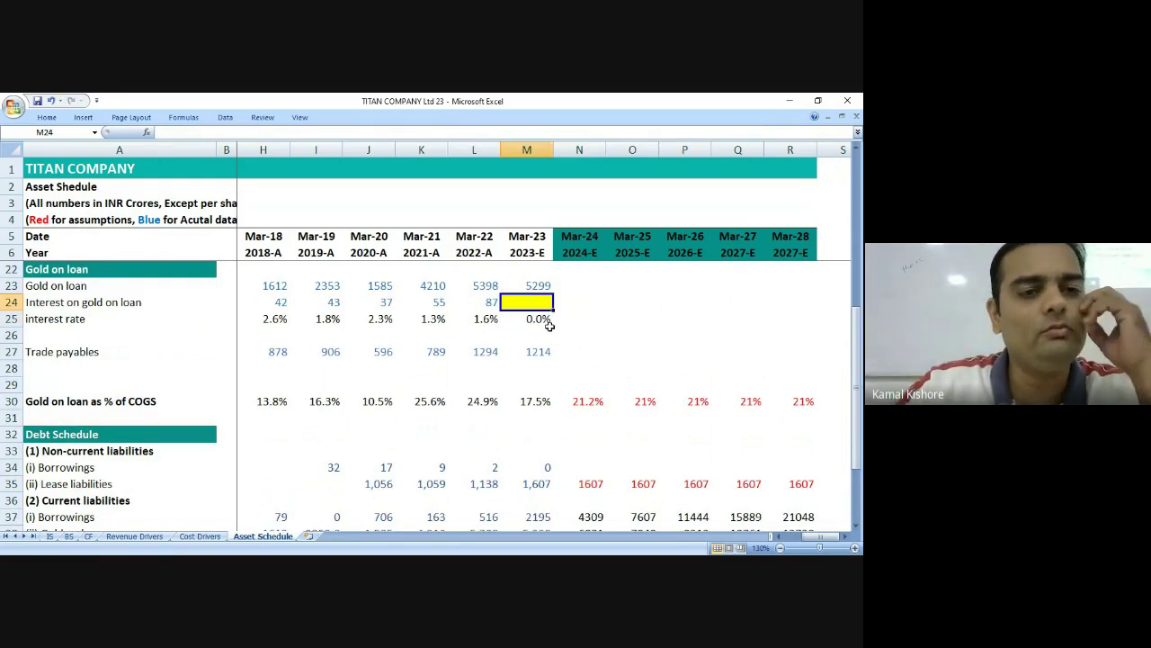
type("109")
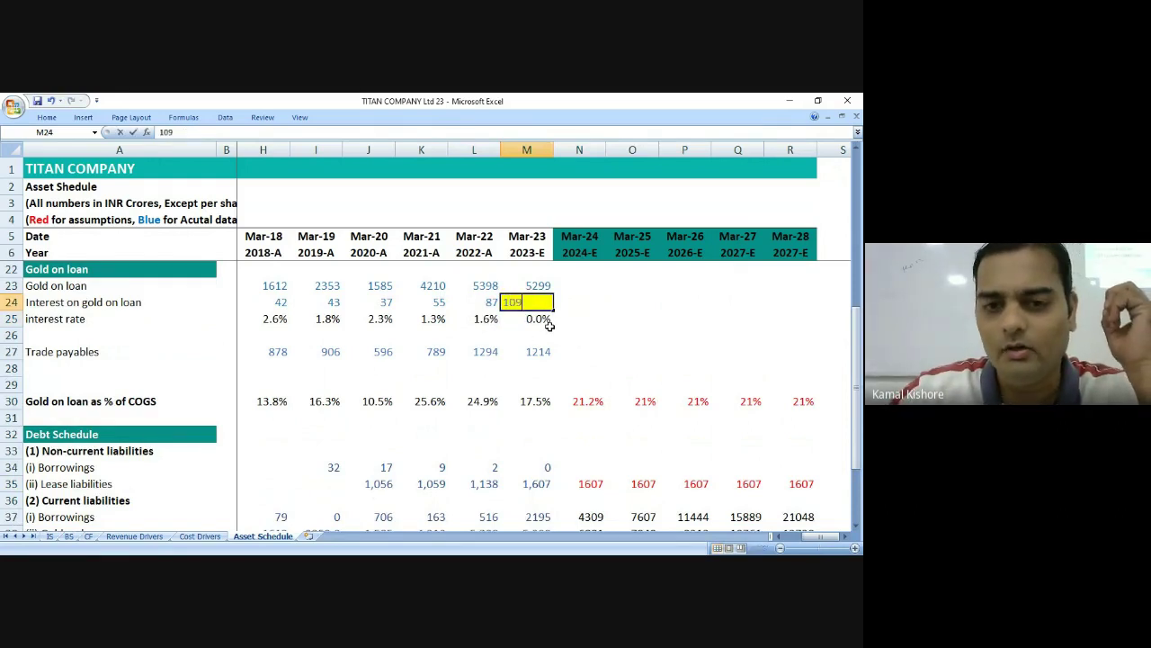
key("Return")
Review the historical gold on loan interest rates in row 25 from Mar-19 to Mar-23.
key("Left")
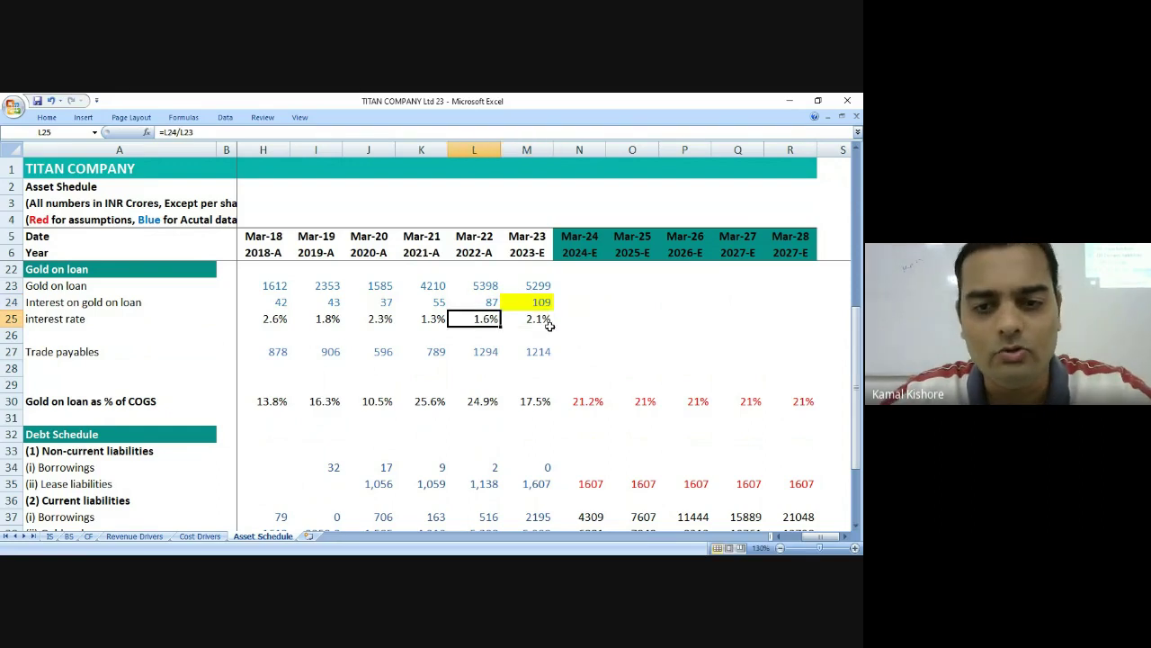
key("Left")
key("Left")
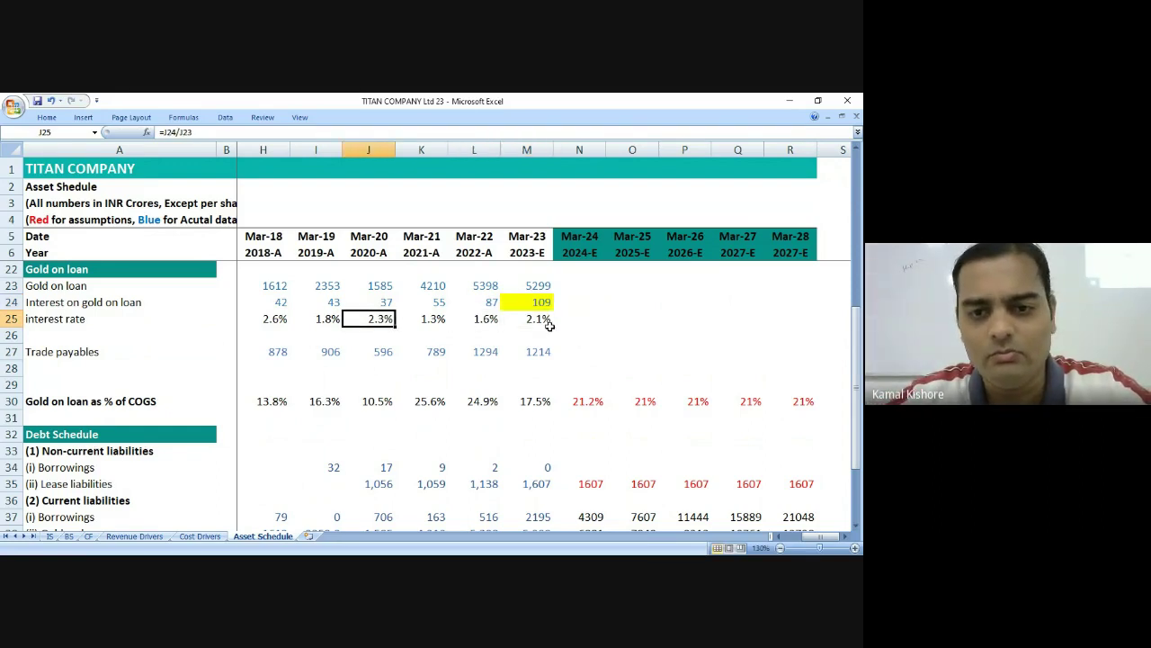
key("shift+Right")
key("shift+Right")
key("shift+Right")
key("Left")
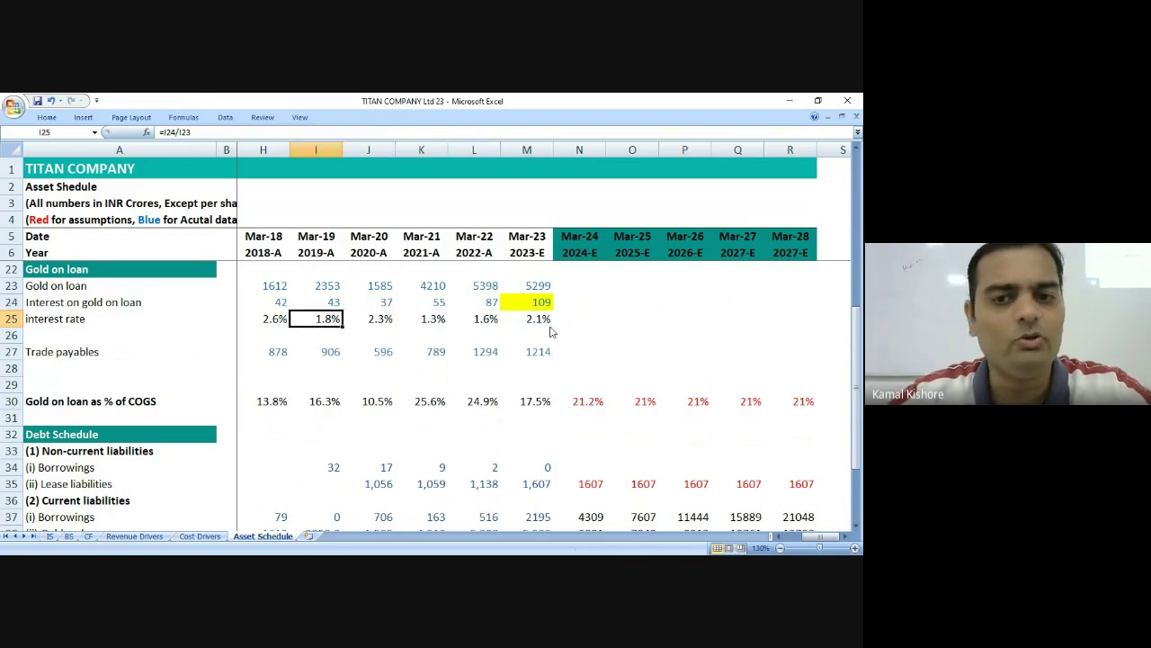
Forecast the Mar-24 and Mar-25 gold on loan interest rates in N25 and O25 by linking each to the preceding year's rate.
key("ctrl+Right")
key("Right")
type("=")
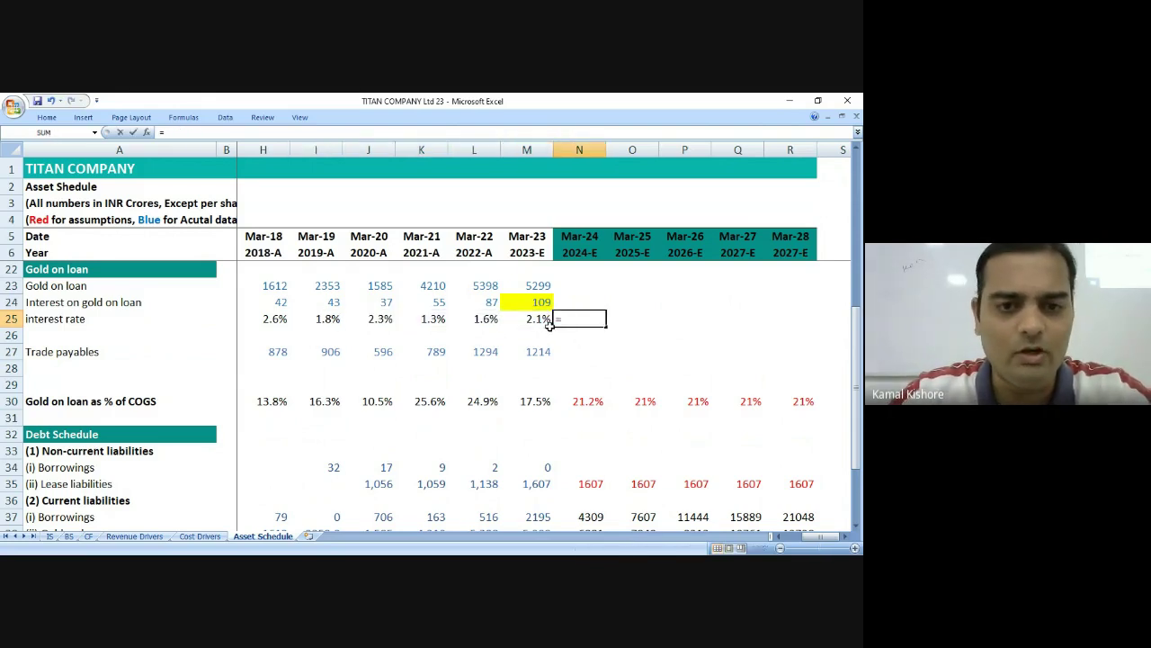
key("Left")
key("ctrl+Return")
key("shift+Right")
key("shift+Right")
key("shift+Right")
key("shift+Right")
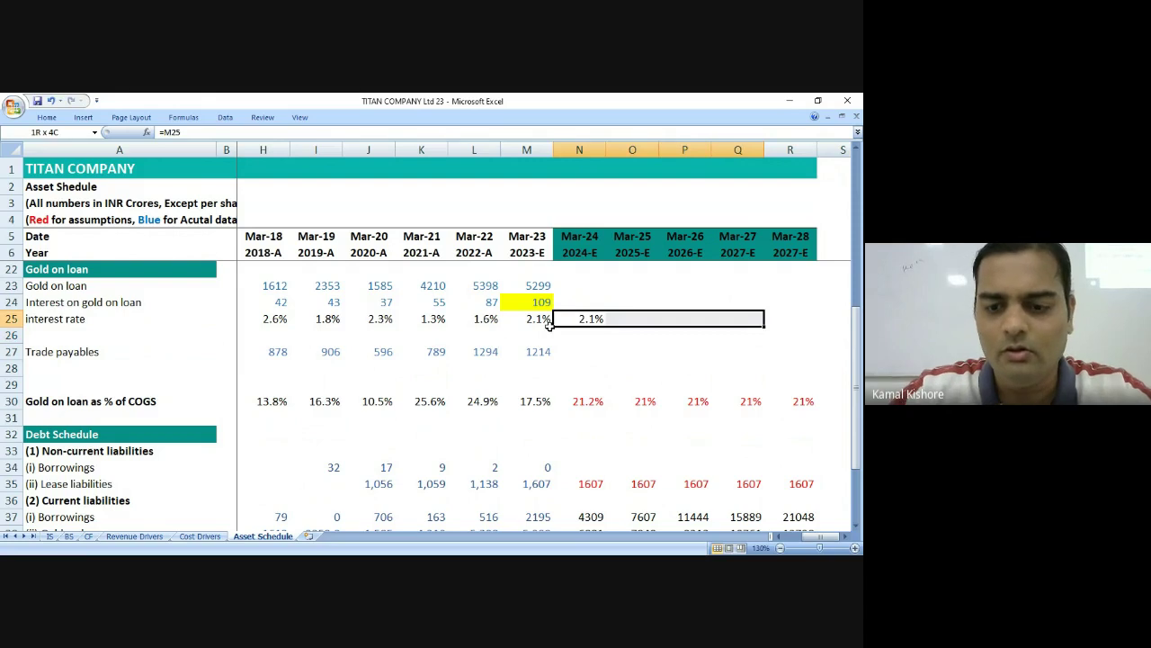
key("Right")
type("=")
key("Left")
key("ctrl+Return")
Set the font color of the Mar-24 to Mar-28 interest rate cells, N25:R25, to red.
key("shift+Left")
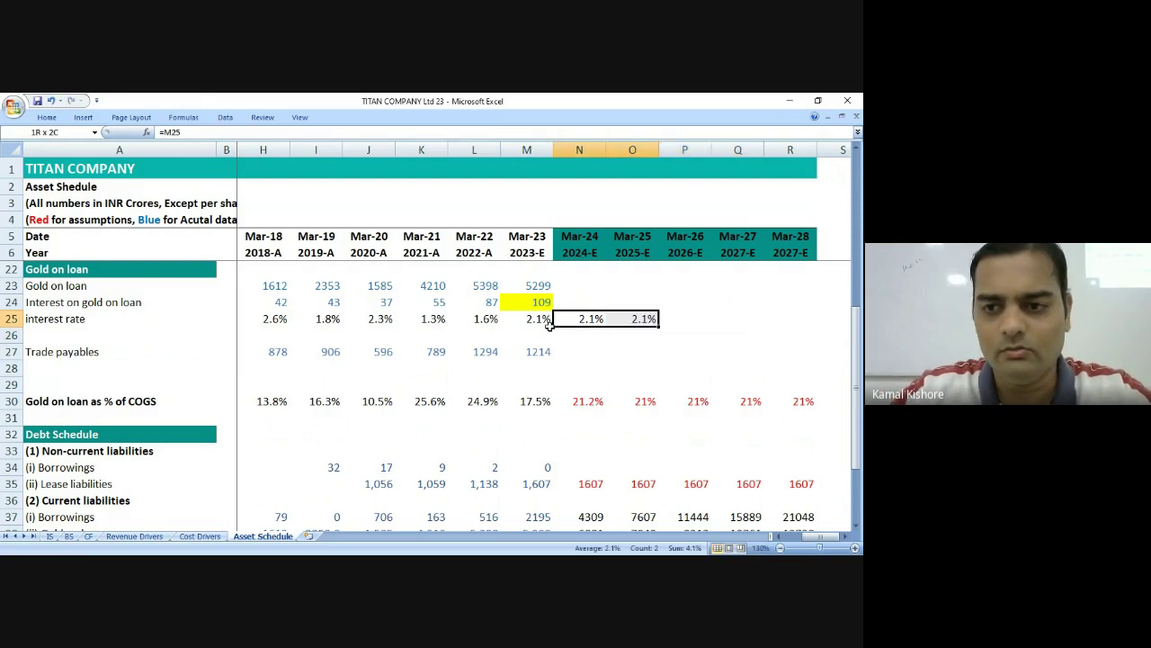
key("shift+Right")
key("shift+Right")
key("shift+Right")
left_click(46, 116)
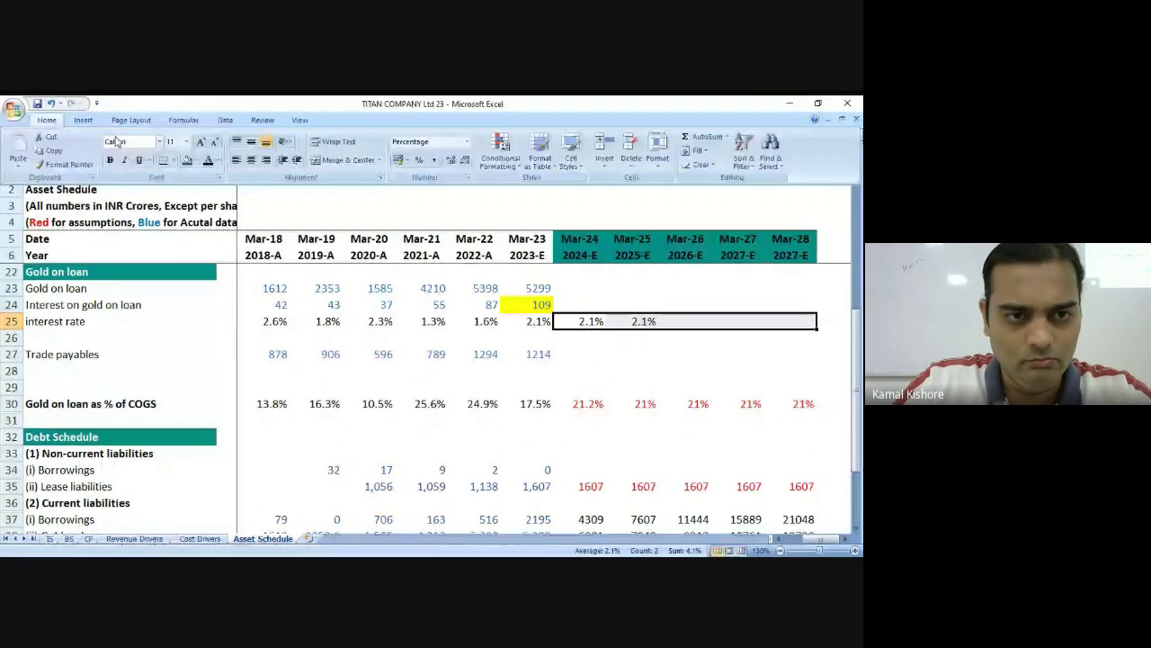
left_click(217, 160)
left_click(218, 269)
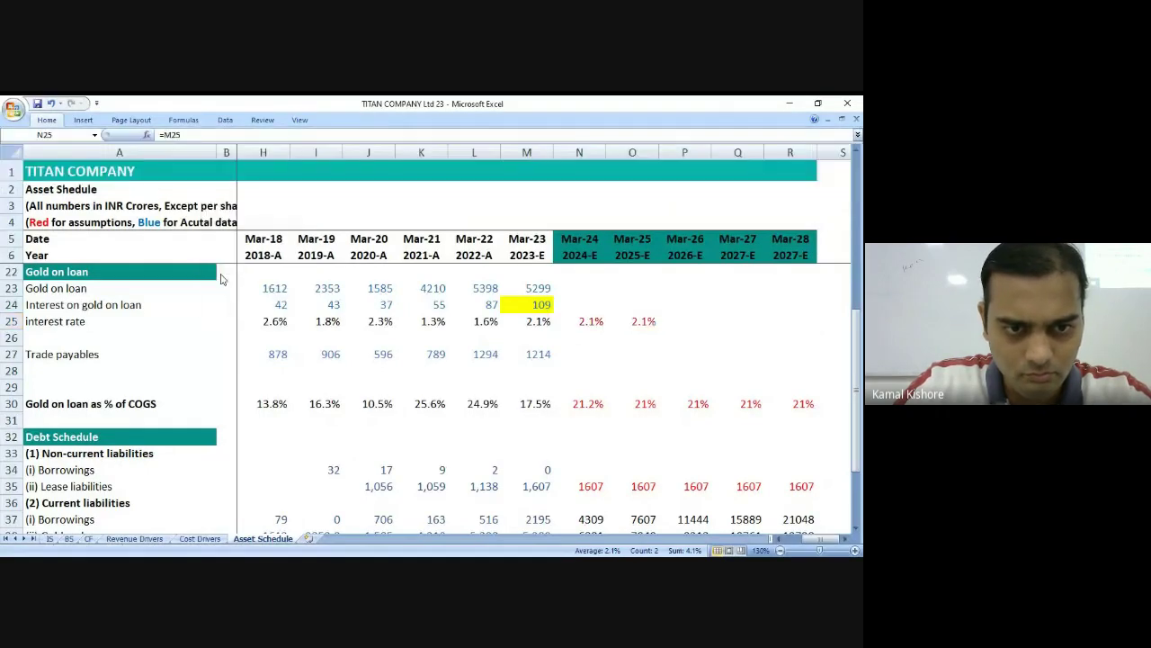
left_click(632, 369)
Extend the prior-year interest rate link across Mar-26 to Mar-28 in P25:R25.
left_click(688, 321)
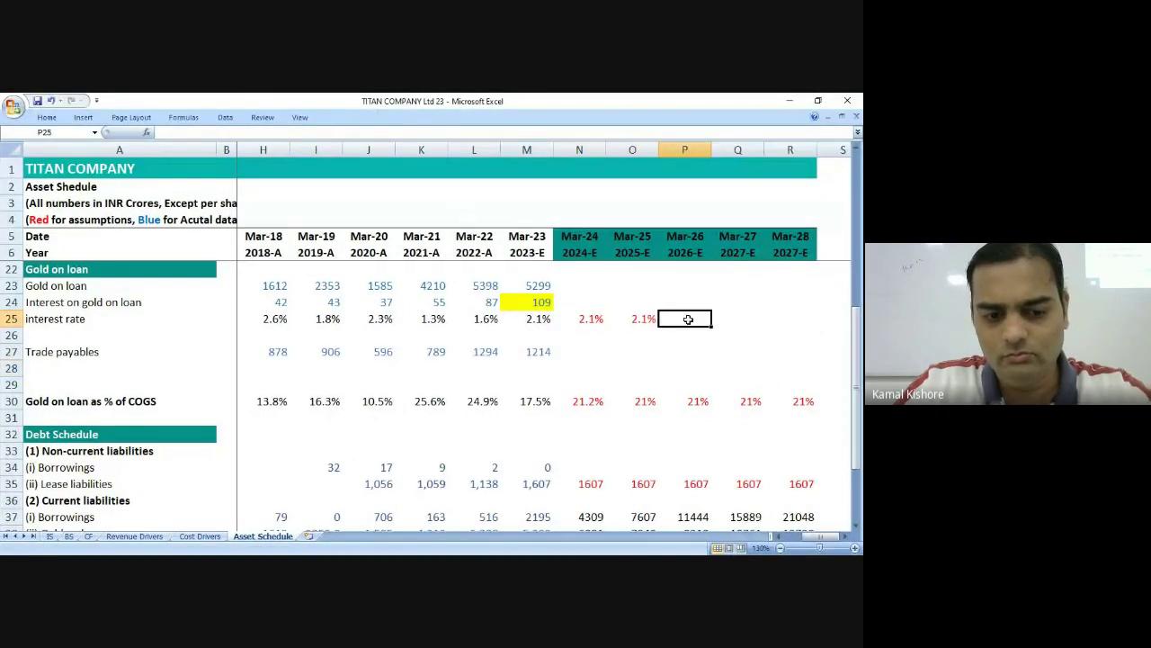
key("ctrl+r")
key("Right")
key("ctrl+r")
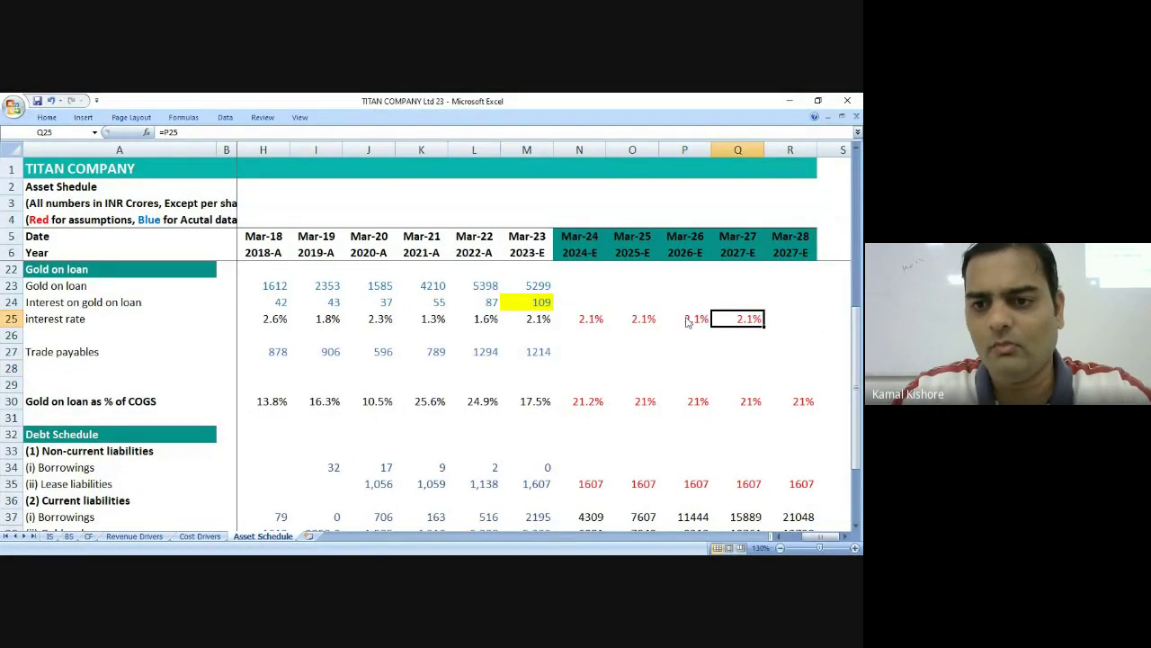
key("Right")
key("ctrl+r")
key("Left")
key("Left")
key("Left")
key("Left")
key("Left")
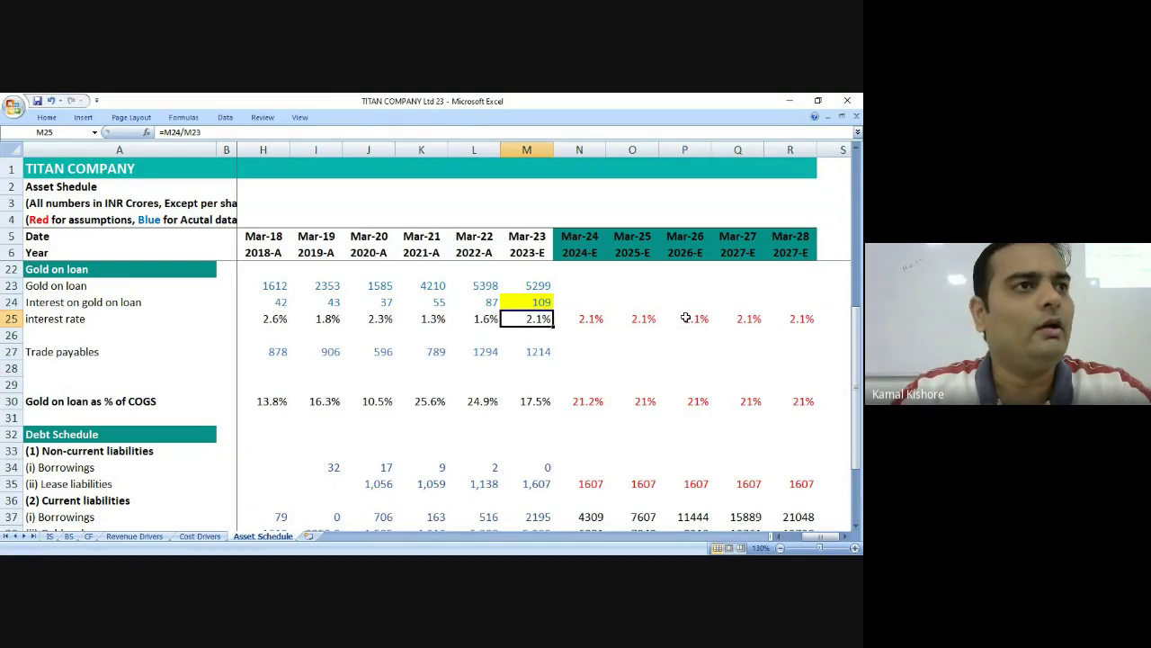
Link the Mar-24 gold on loan in N23 to the debt schedule with =N38 and fill it across to Mar-28 in R23.
key("Right")
key("Up")
key("Up")
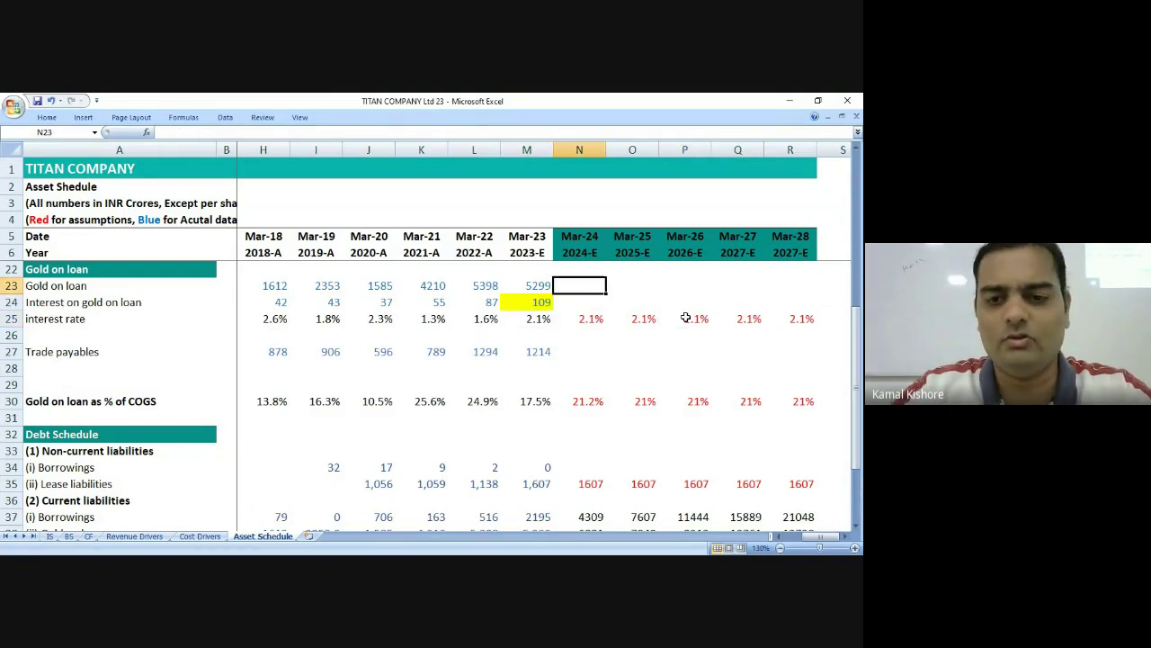
type("=")
scroll(591, 445, "down", 2)
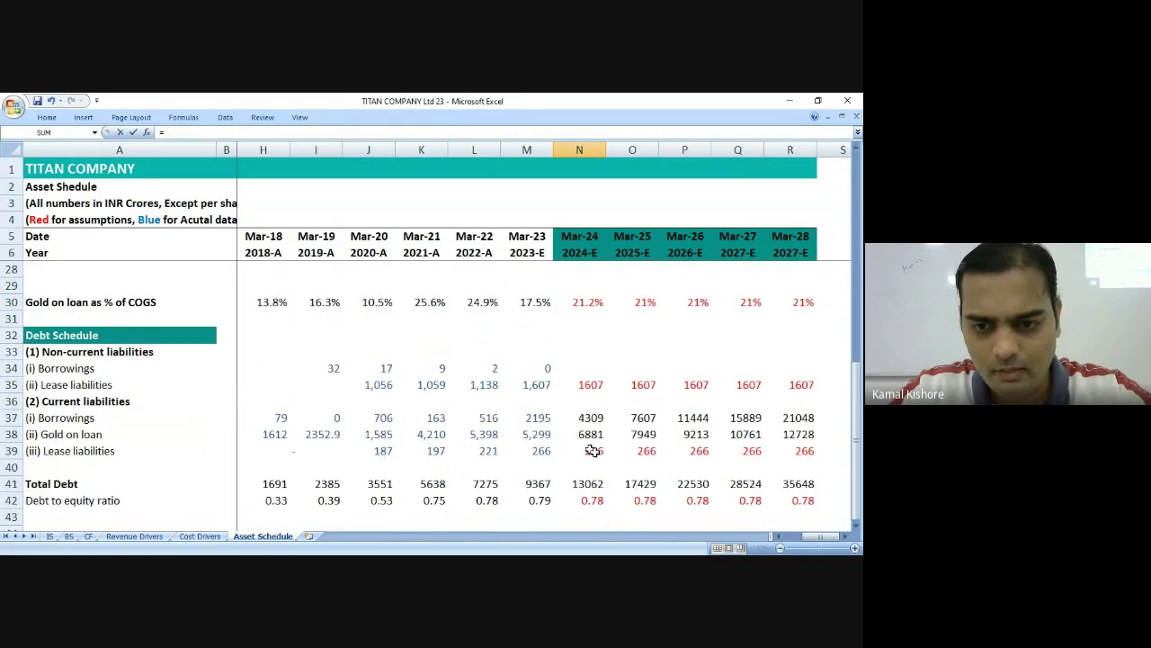
left_click(593, 437)
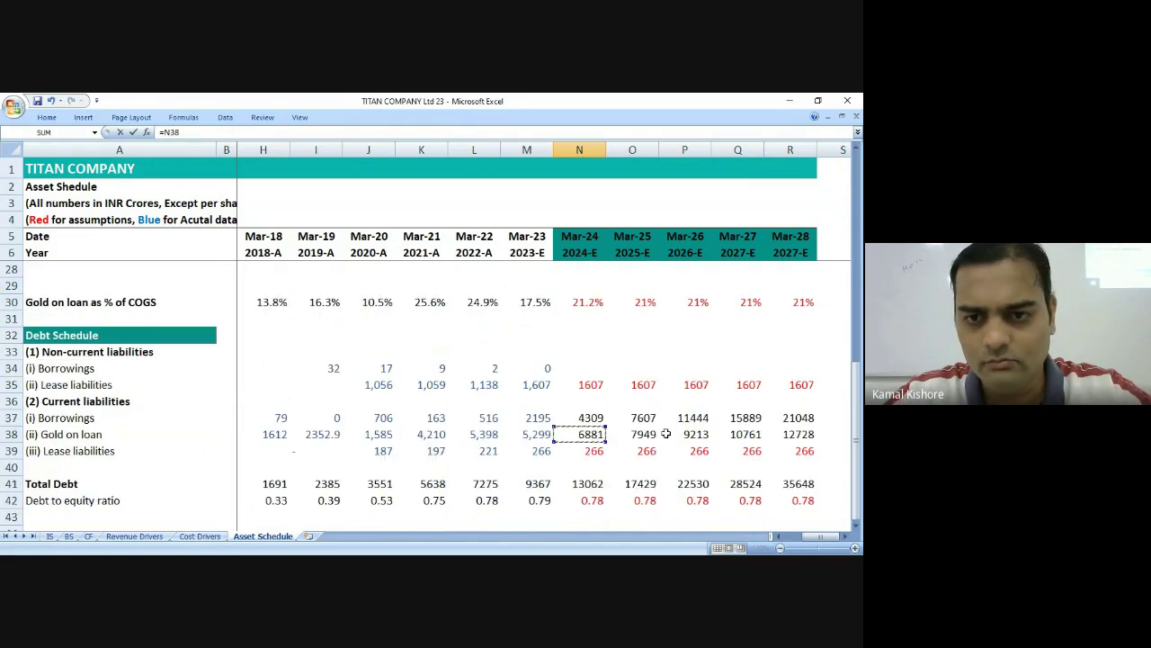
key("Return")
key("Up")
key("shift+Right")
key("shift+Right")
key("shift+Right")
key("shift+Right")
key("ctrl+r")
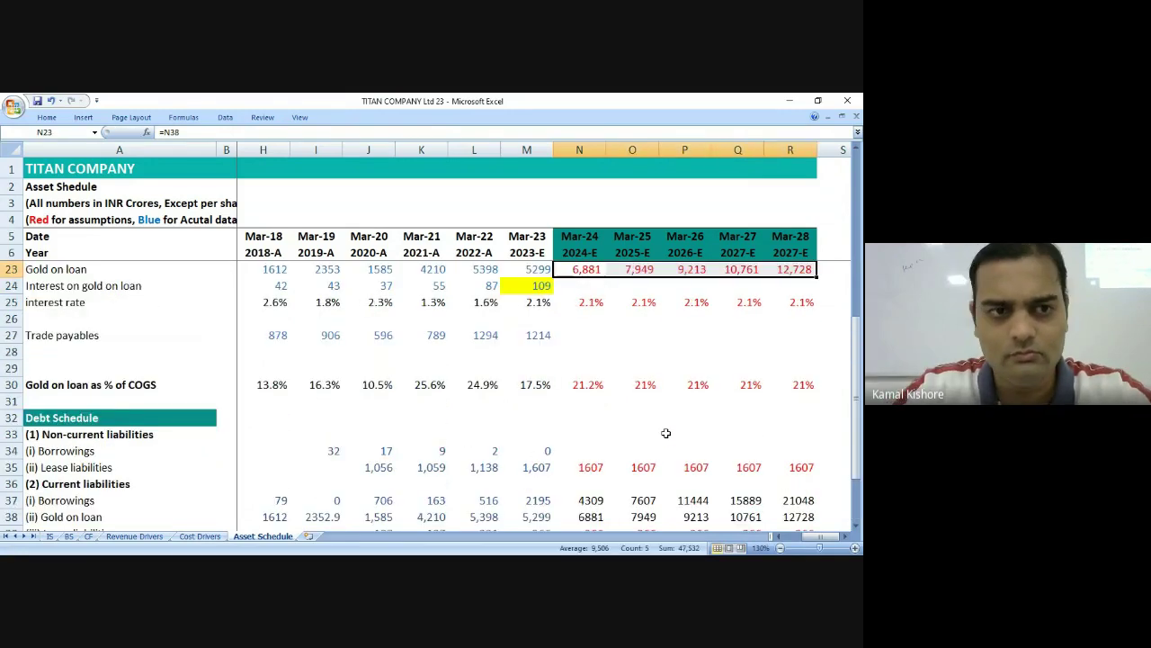
Set the font color of the Mar-24 to Mar-28 gold on loan forecasts, N23:R23, to Automatic black.
left_click(47, 118)
left_click(221, 161)
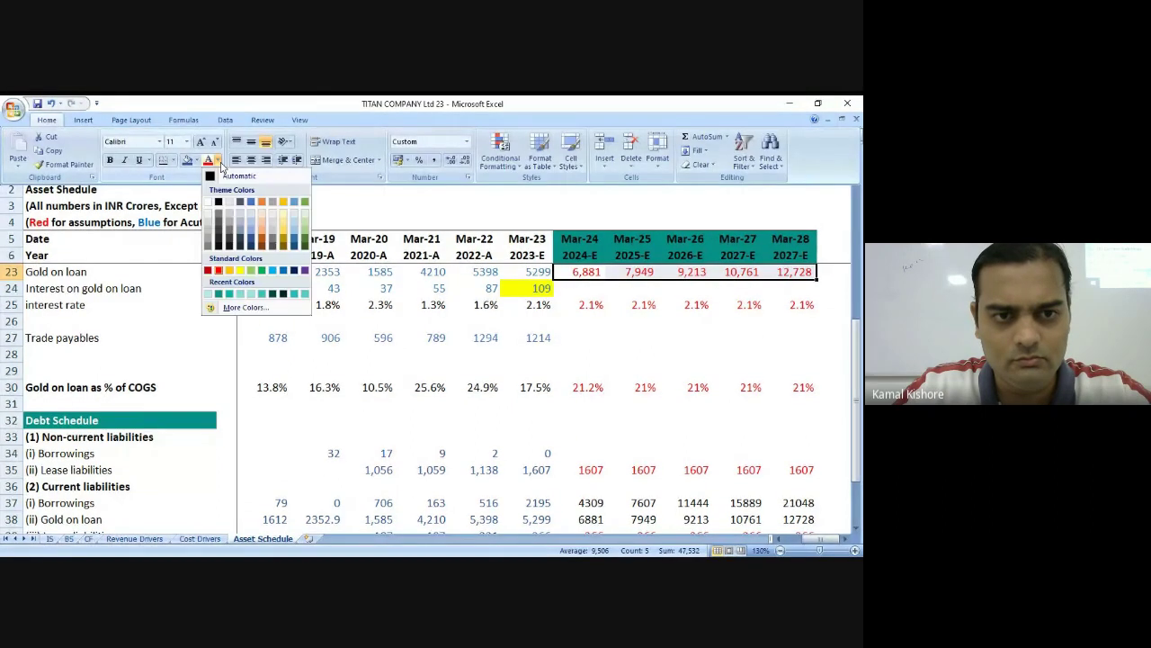
left_click(237, 177)
Calculate the Mar-24 interest on gold on loan in N24 as =N23*N25 and fill it across to Mar-28 in R24.
scroll(587, 349, "up", 2)
left_click(586, 384)
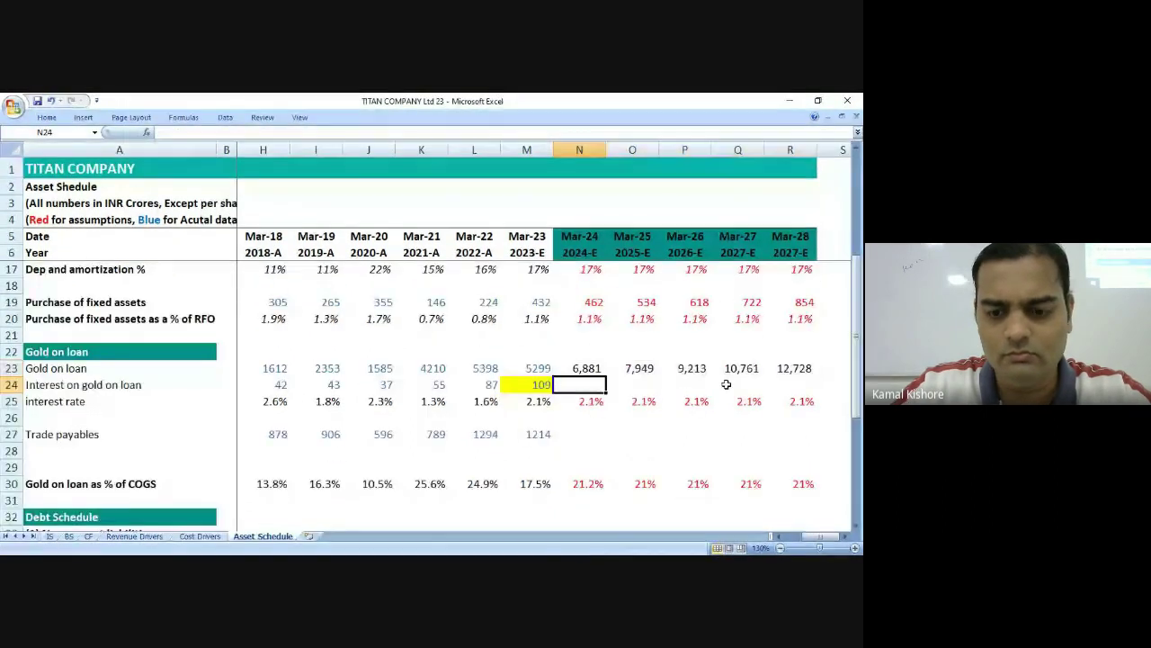
type("=")
key("Up")
type("*")
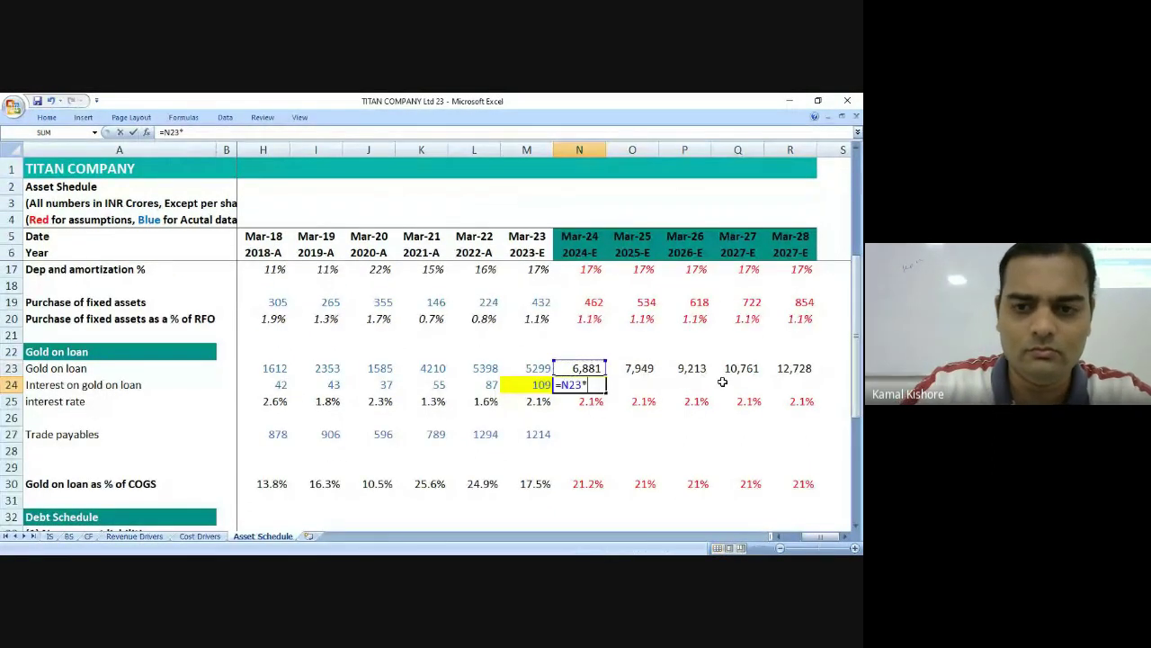
key("Down")
key("Return")
key("Up")
key("shift+Right")
key("shift+Right")
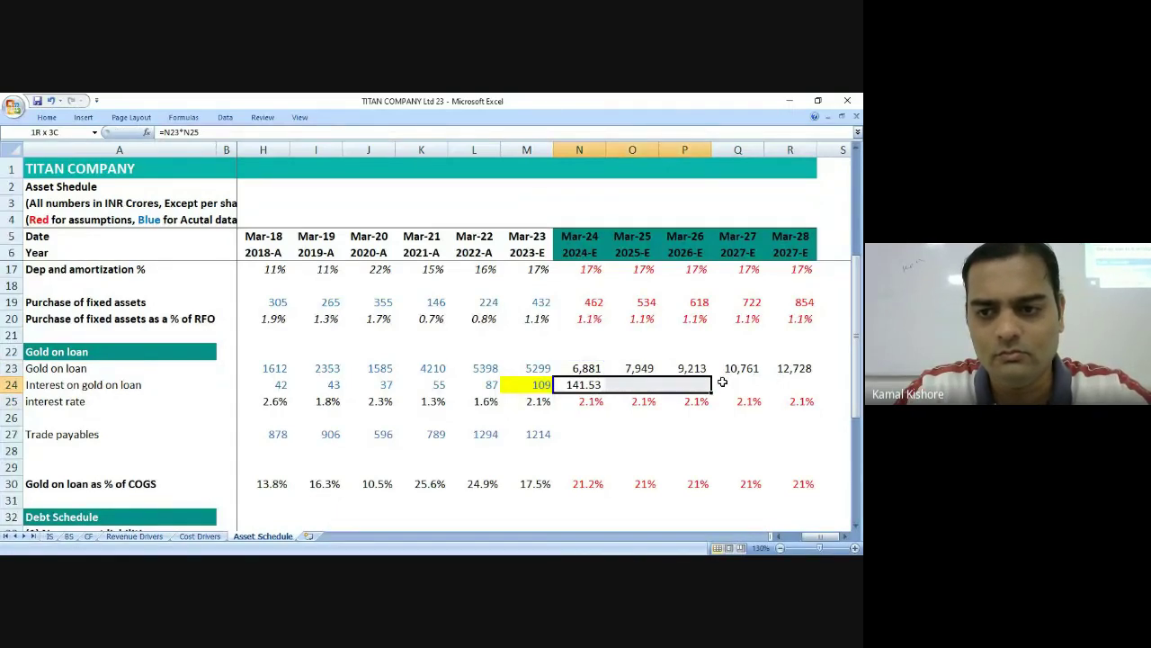
key("shift+Right")
key("shift+Right")
key("ctrl+r")
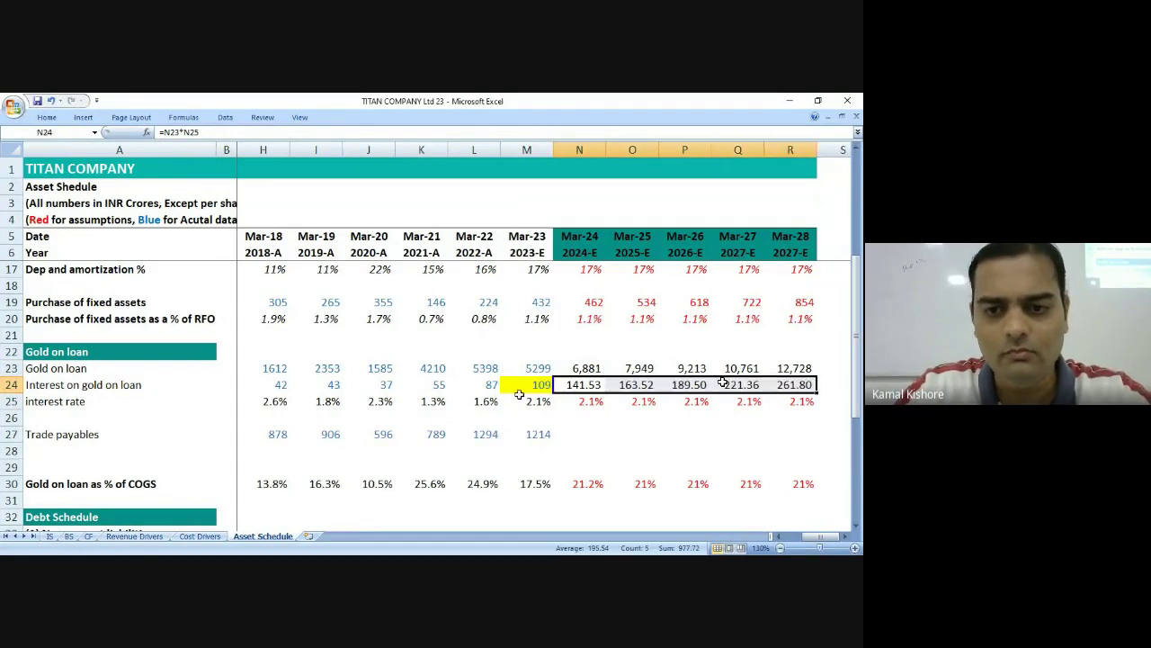
left_click(586, 384)
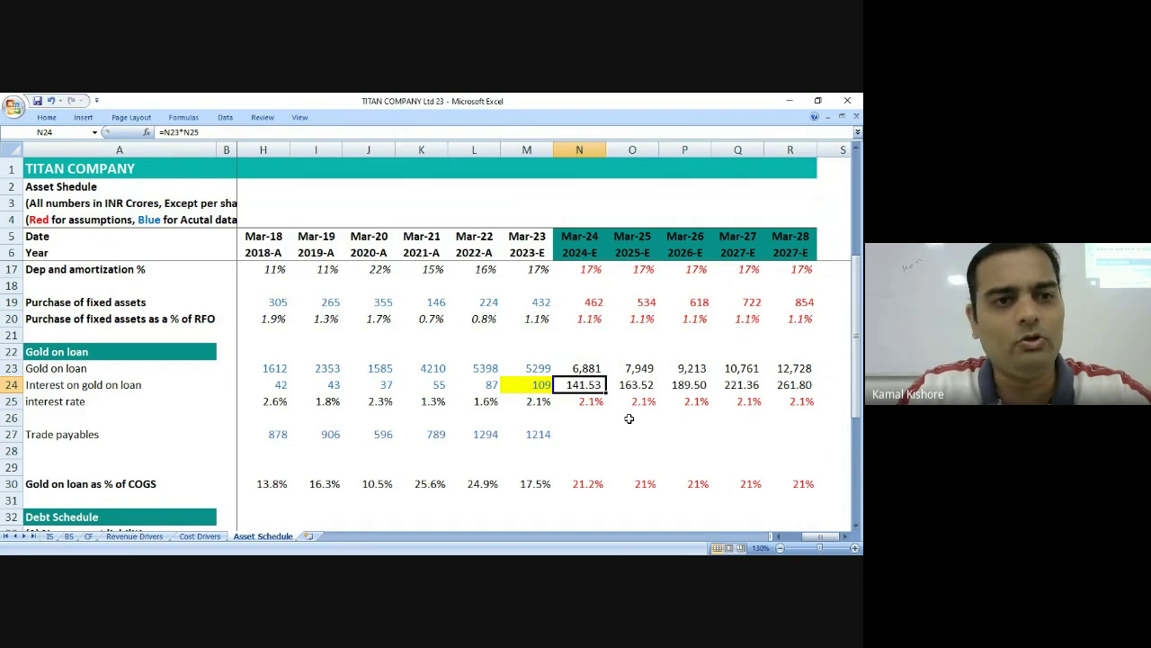
Add the row label Finance Cost in A44 below the debt to equity ratio.
scroll(629, 418, "down", 6)
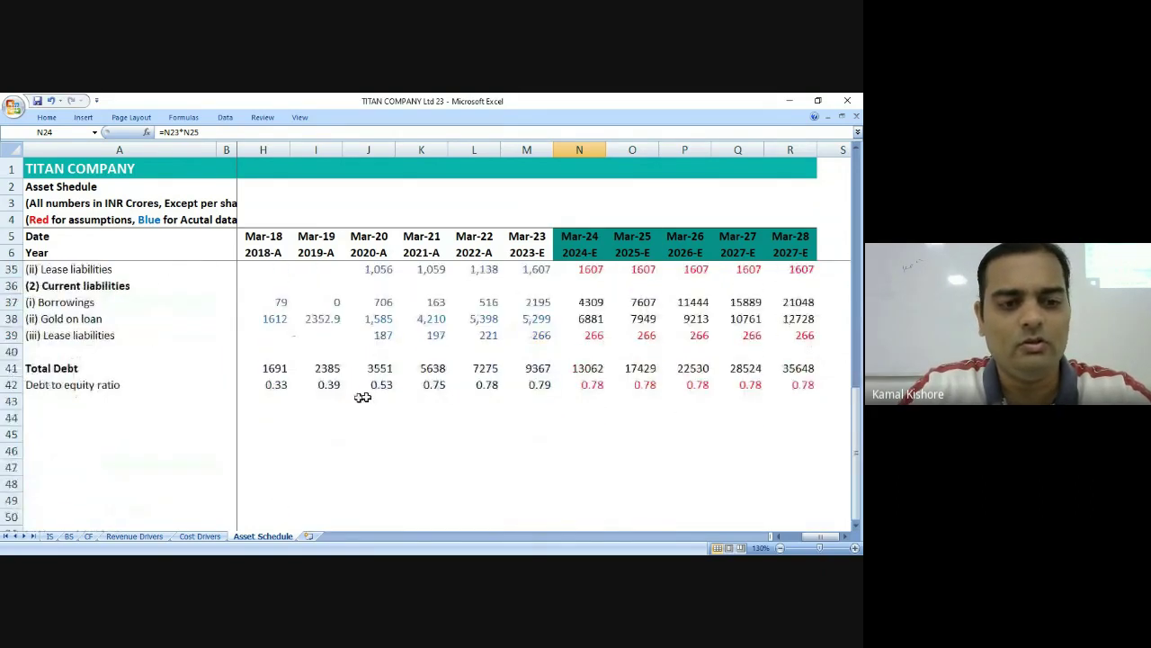
left_click(74, 432)
left_click(74, 421)
type("F")
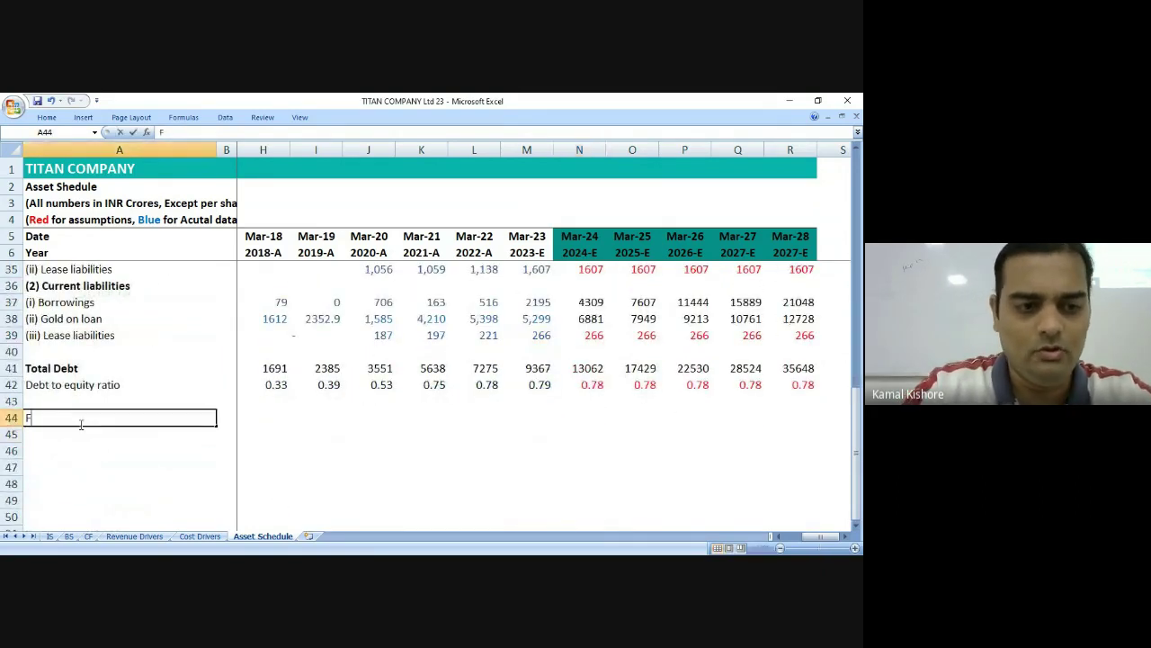
type("inance Cost")
key("Return")
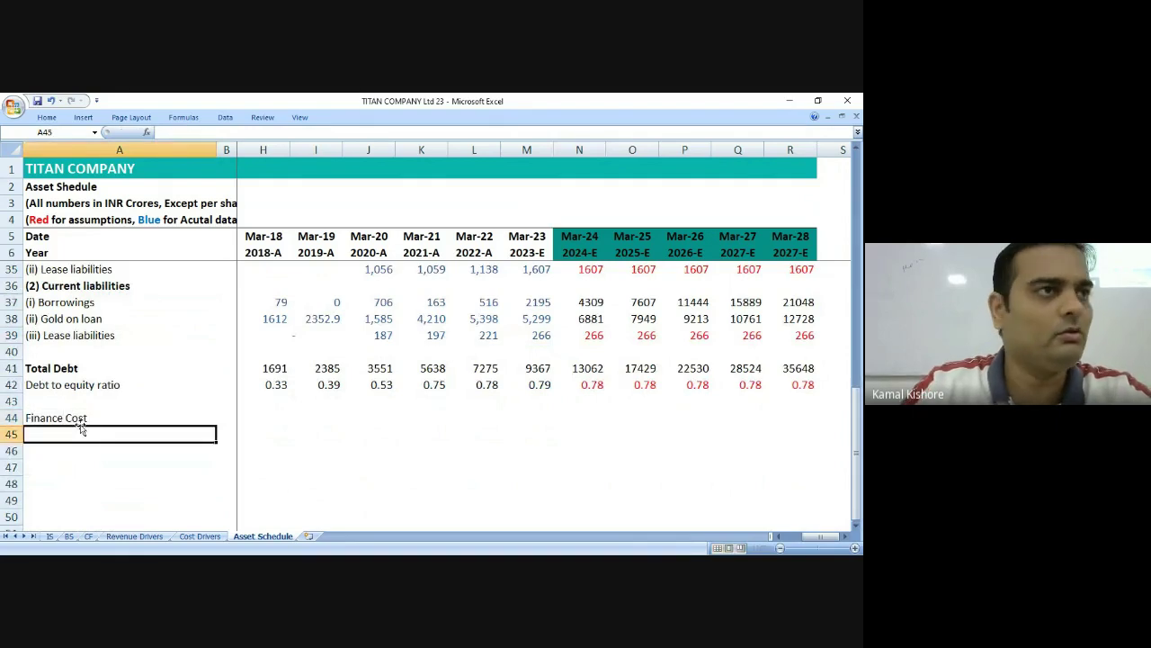
Copy the Mar-13 to Mar-23 finance costs from the Cost Drivers sheet into the Asset Schedule's Finance Cost row, starting at C44.
left_click(80, 423)
key("Right")
key("Right")
key("Right")
key("Left")
type("=")
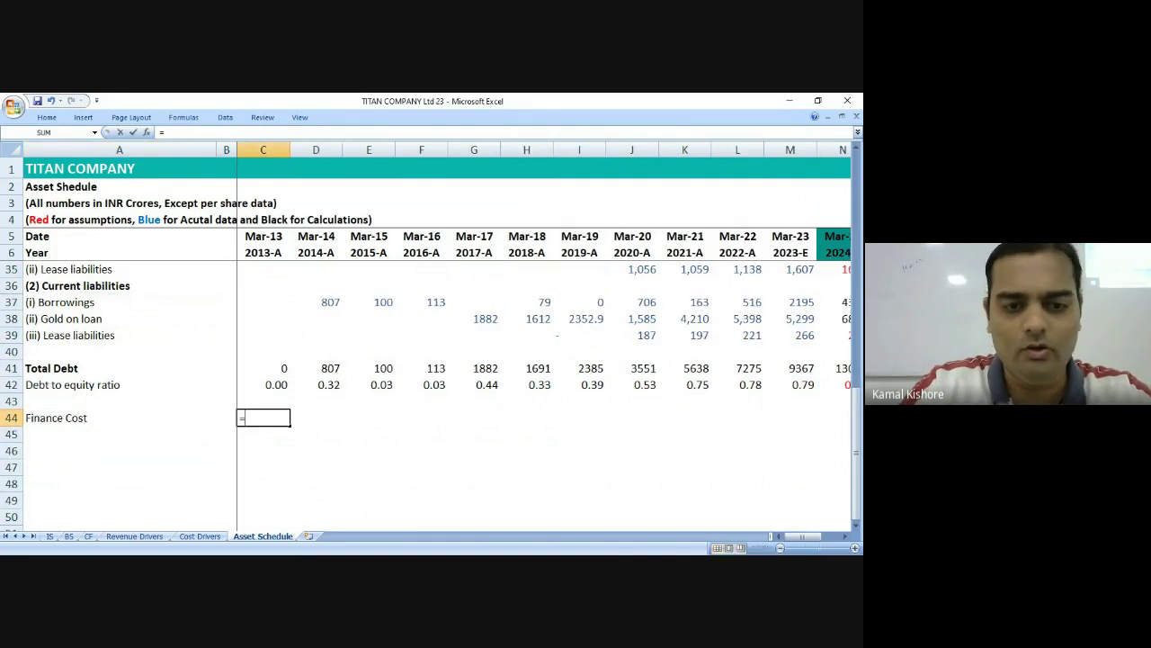
key("Escape")
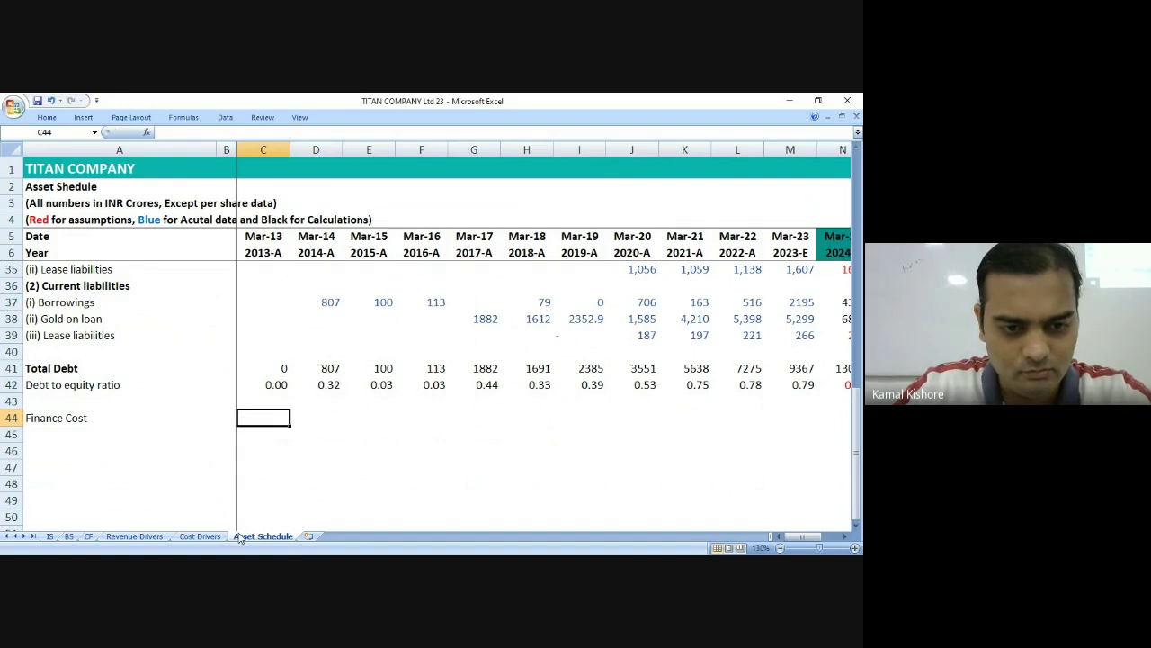
left_click(200, 536)
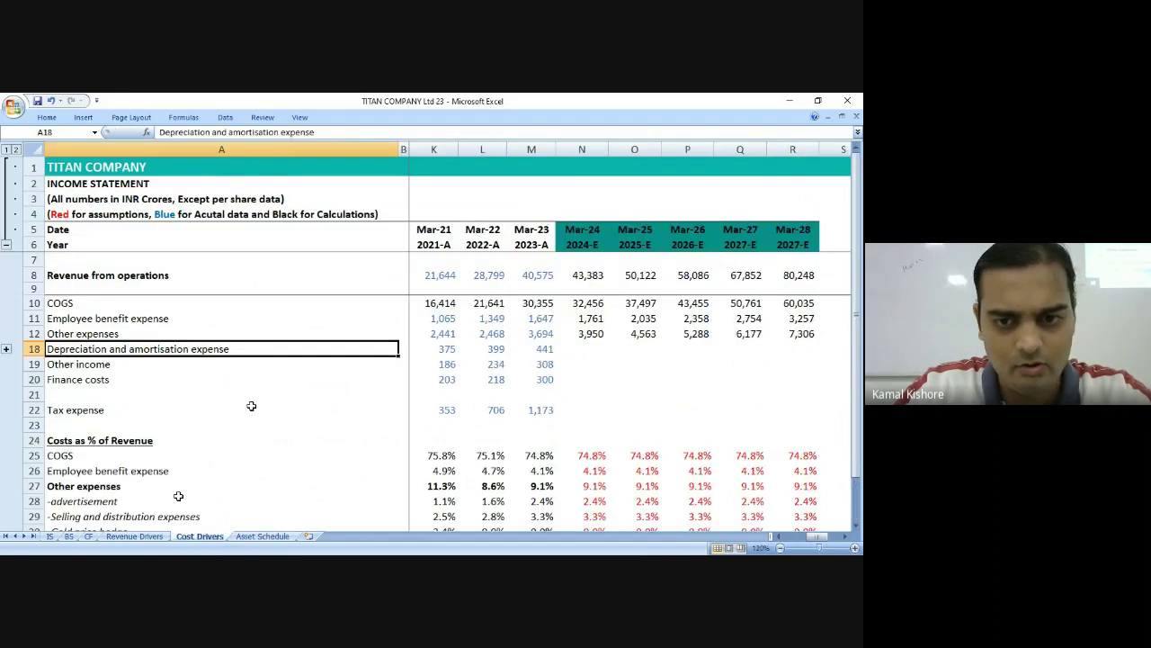
left_click(483, 379)
key("Right")
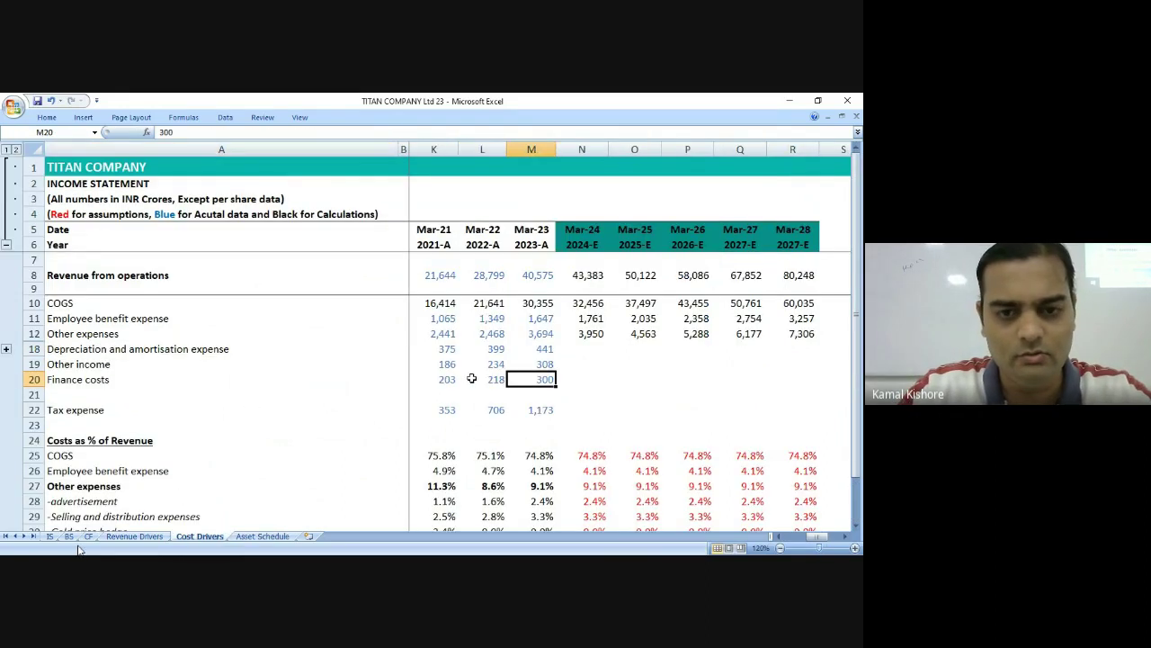
key("ctrl+shift+Left")
key("ctrl+c")
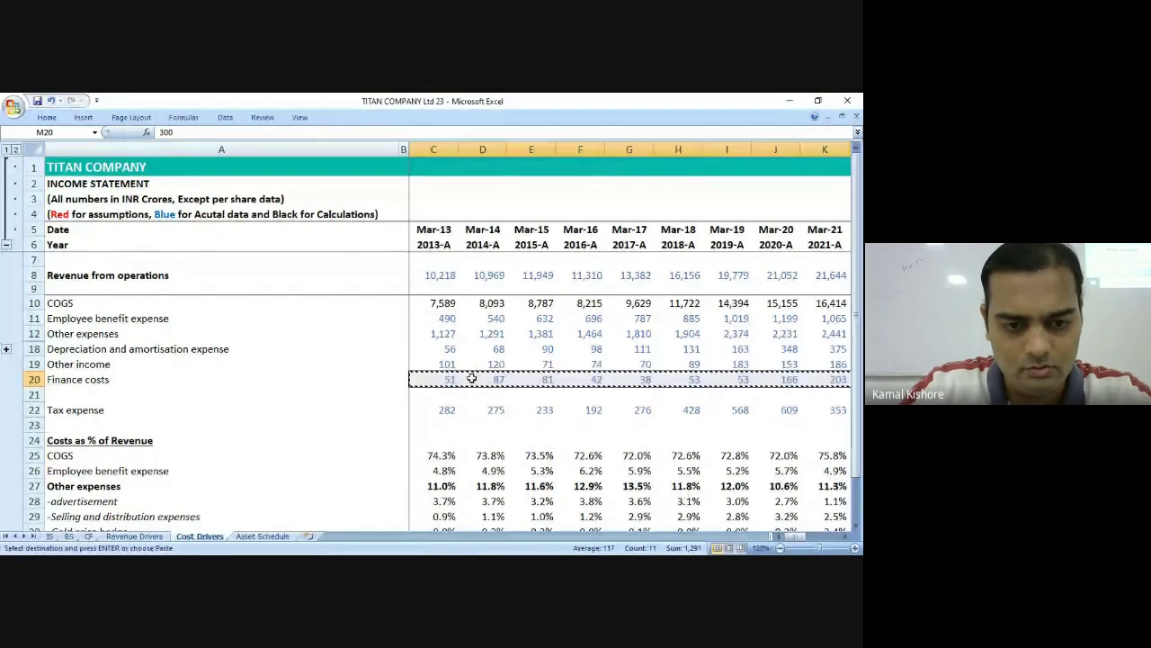
left_click(263, 536)
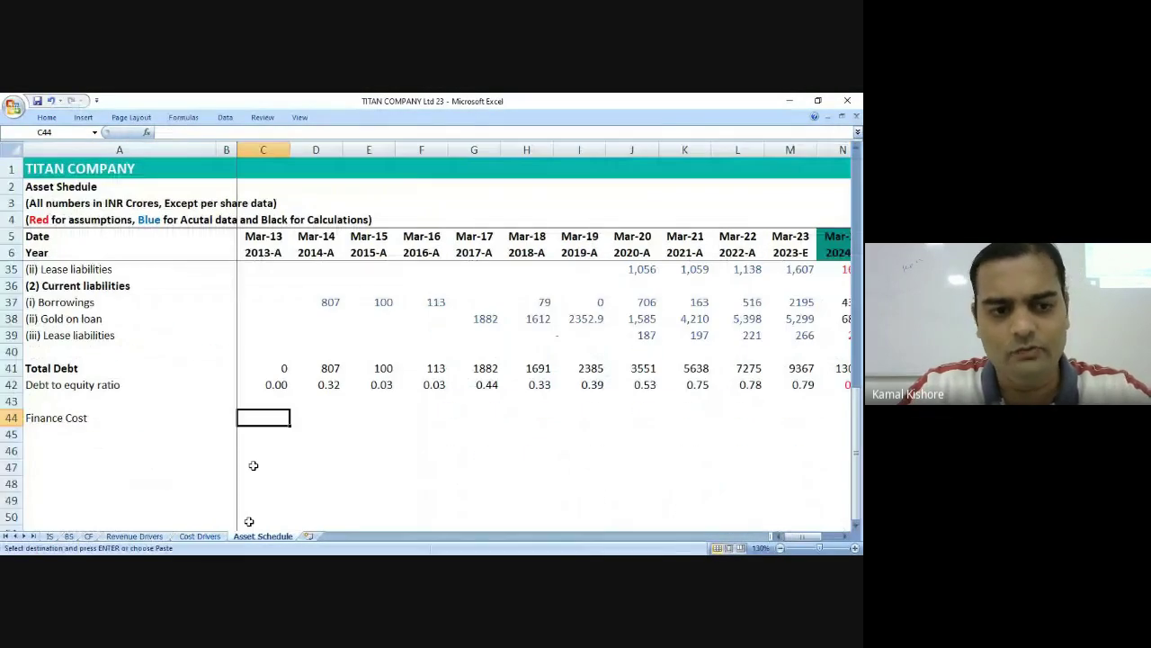
key("ctrl+v")
Make the Finance Cost label in A44 bold.
left_click(126, 419)
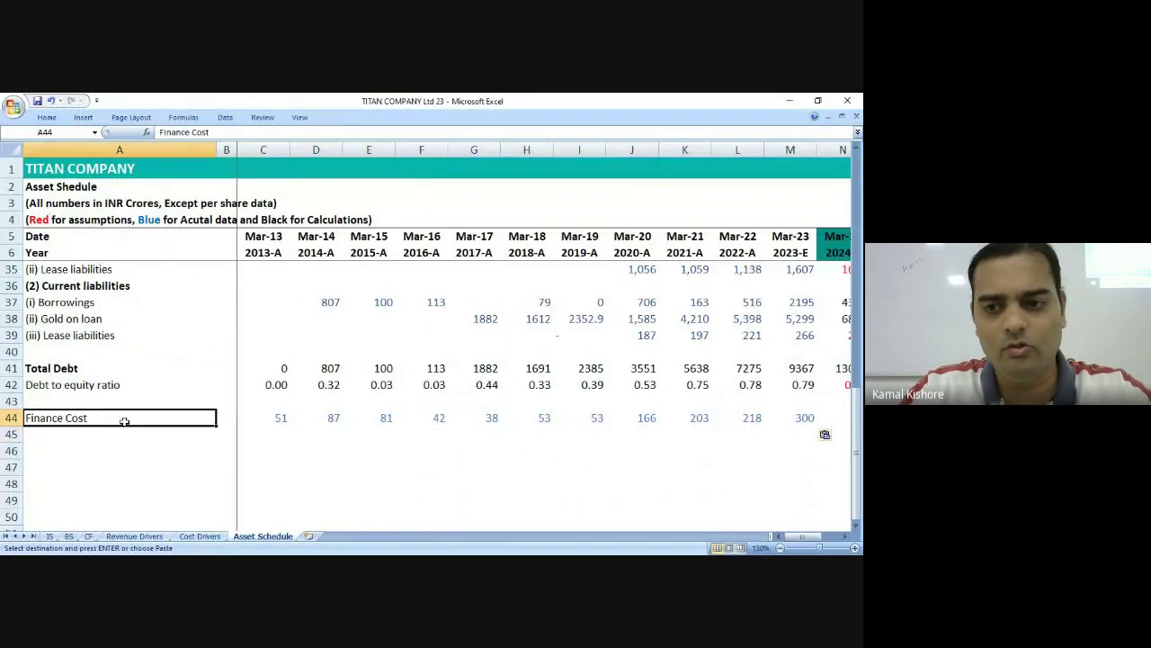
key("ctrl+b")
left_click(107, 443)
key("Up")
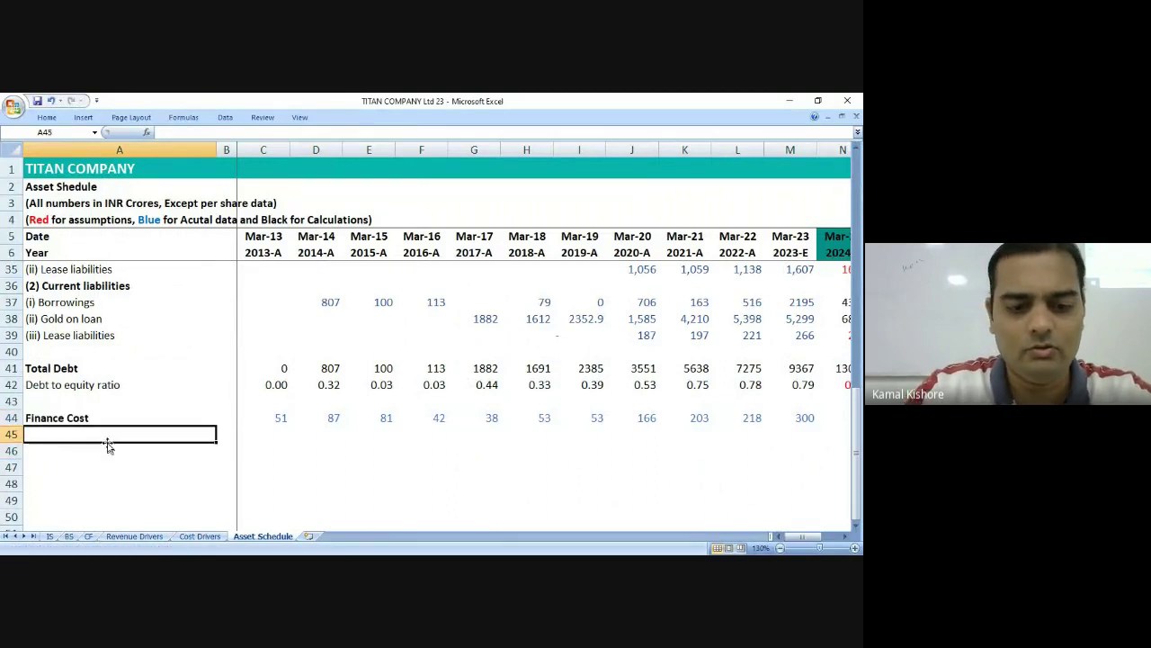
Add the row label Finance Cost as % of Debt in A45 below the Finance Cost row.
type("Finance Cost ")
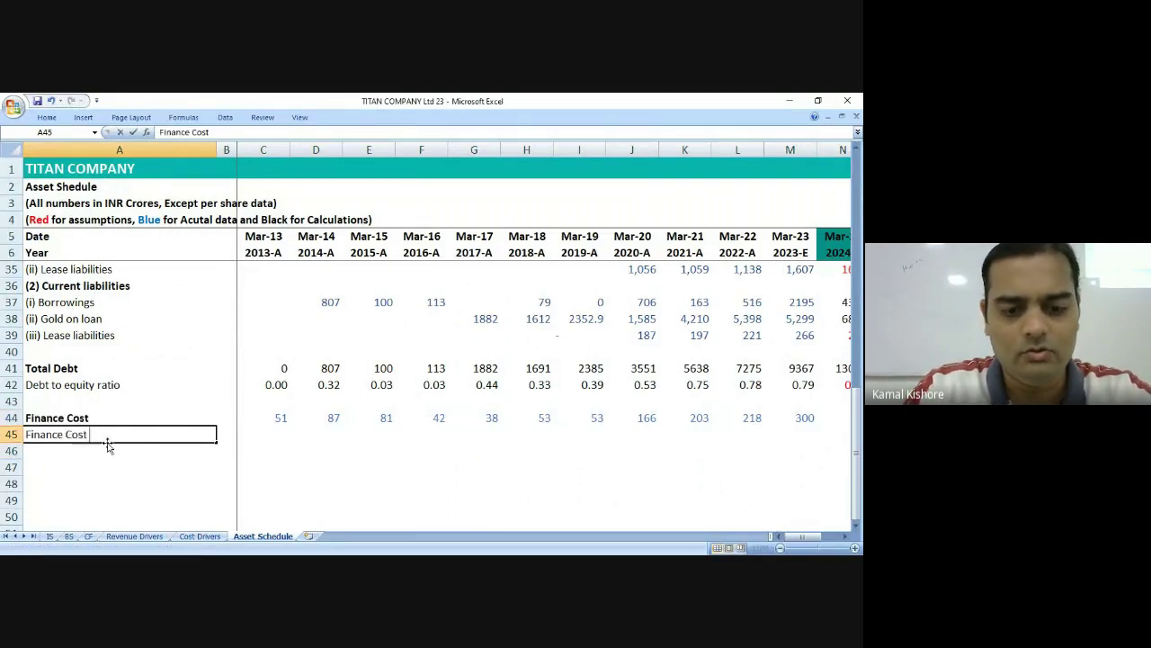
type("as % of ")
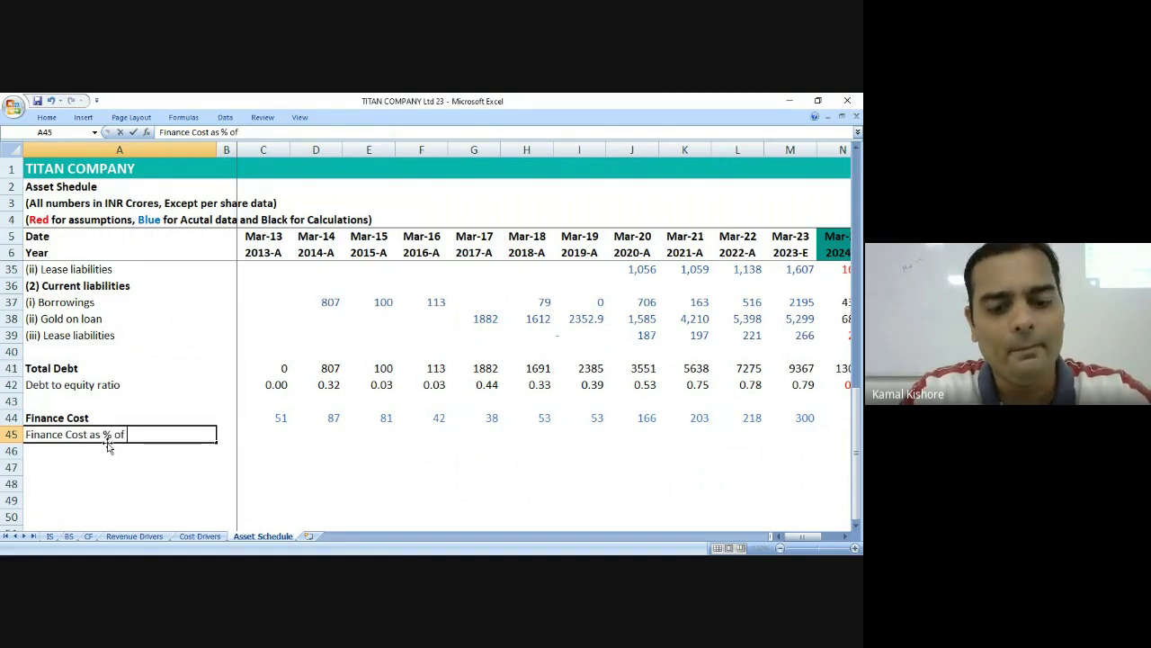
type("Debt")
key("Return")
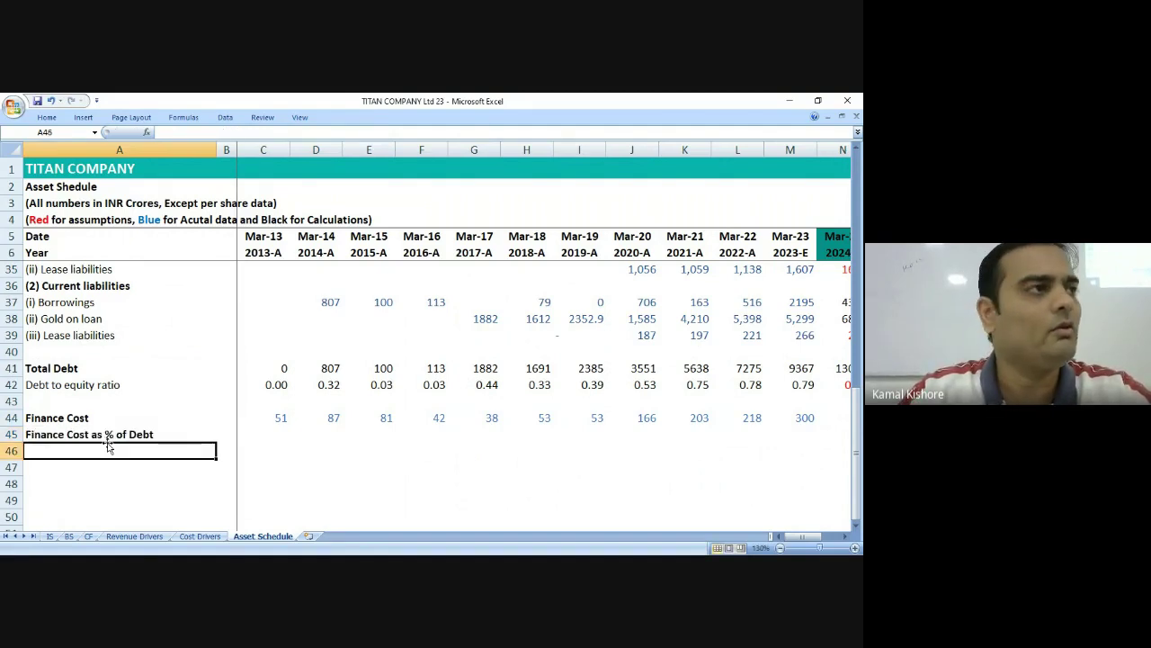
Calculate the Mar-14 finance cost as a share of total debt in D45 as =D44/D41.
key("Right")
key("Up")
key("Right")
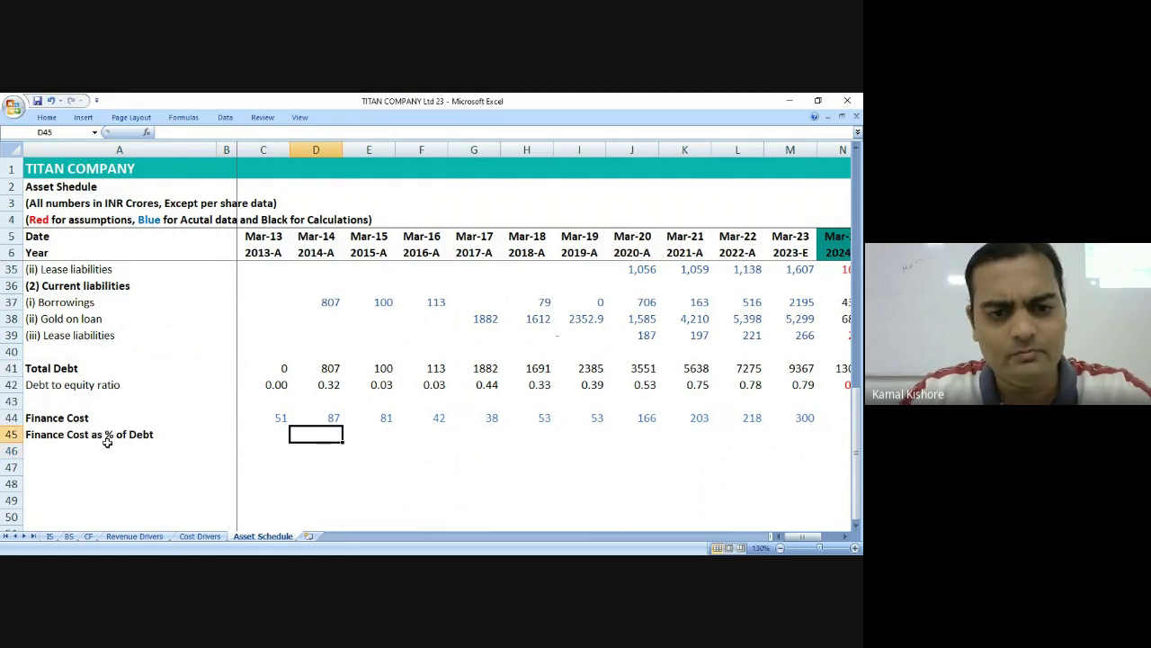
key("Up")
key("Up")
key("Up")
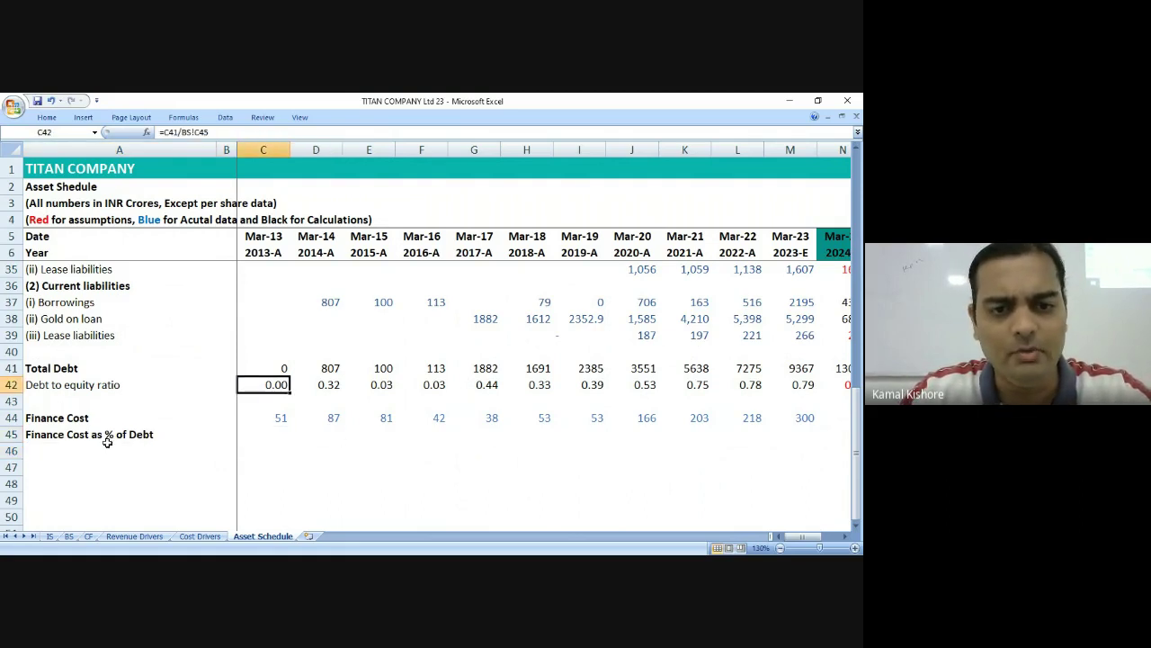
key("Up")
key("Right")
key("Right")
key("Down")
key("Left")
key("Down")
key("Down")
key("Down")
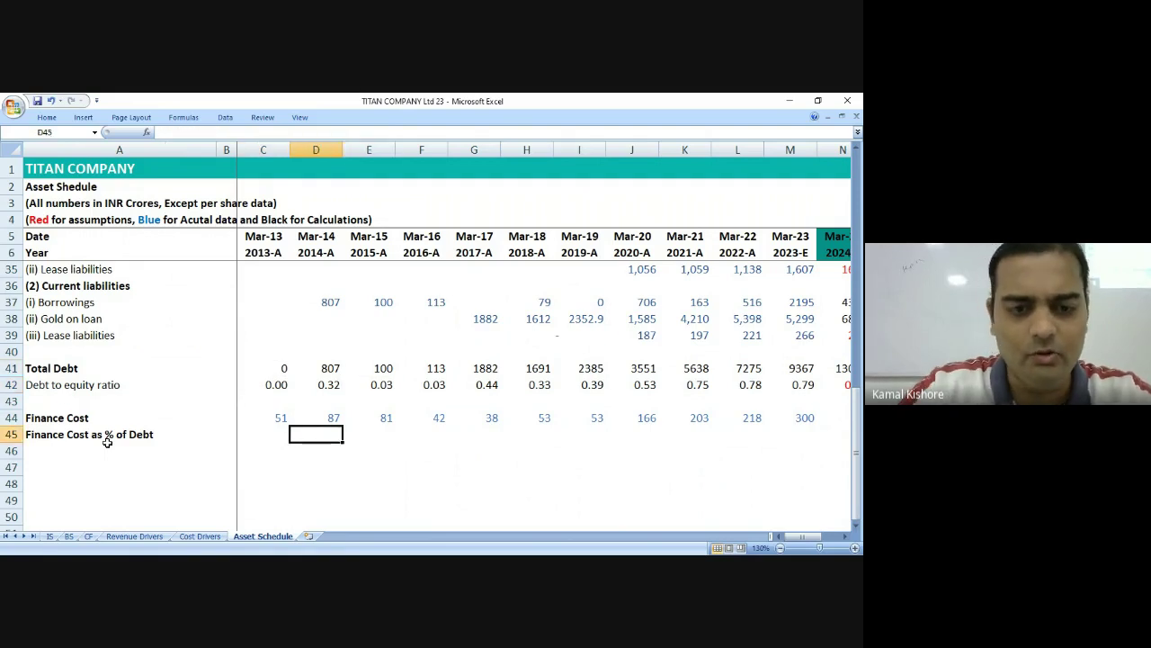
type("=")
key("Up")
type("/")
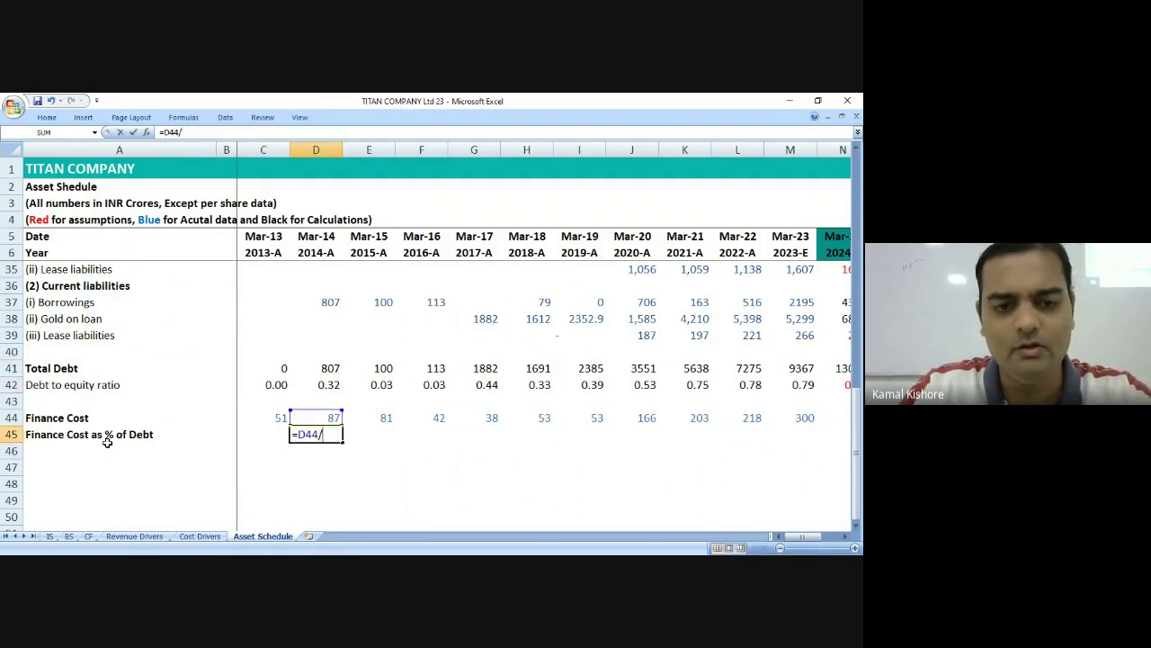
key("Up")
key("Up")
key("Up")
key("Up")
key("Return")
Fill the finance cost to debt formula from D45 across to Mar-23 in M45 and format the range as percentages.
key("Up")
key("shift+Right")
key("shift+Right")
key("shift+Right")
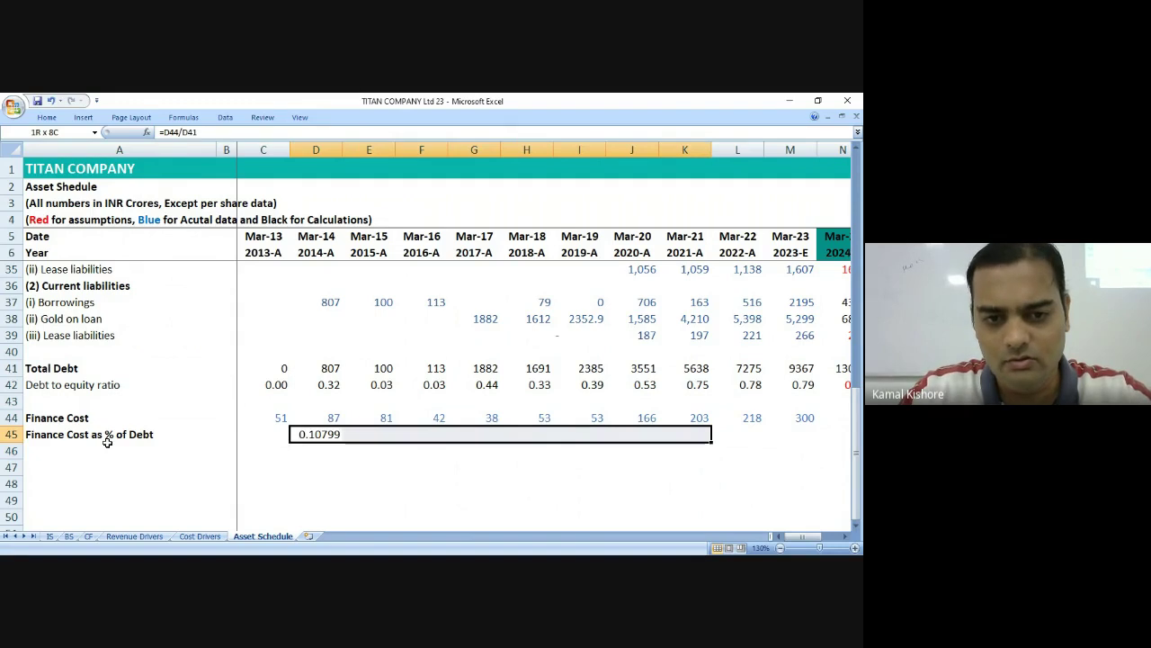
key("shift+Right")
key("shift+Right")
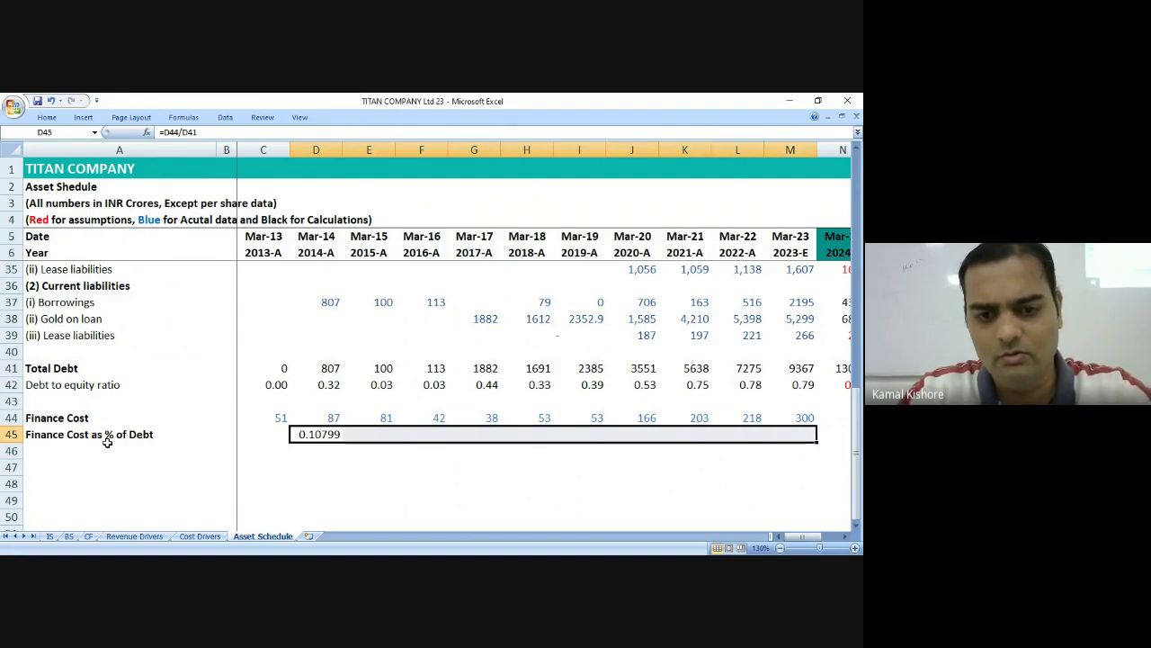
key("ctrl+r")
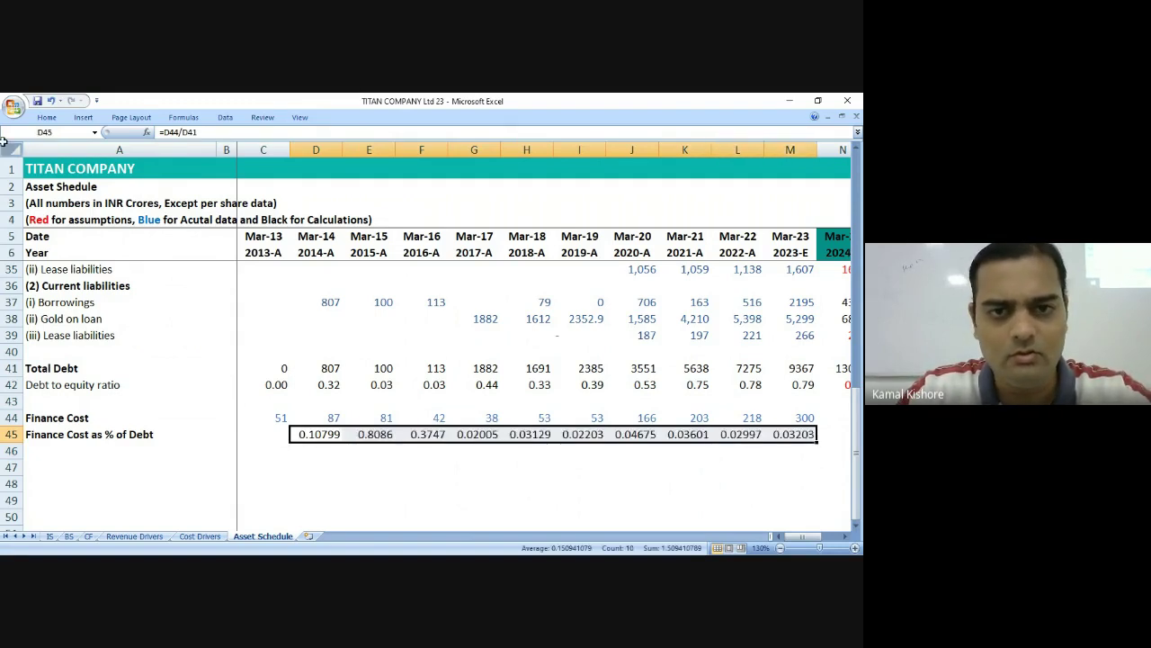
key("alt+h")
key("p")
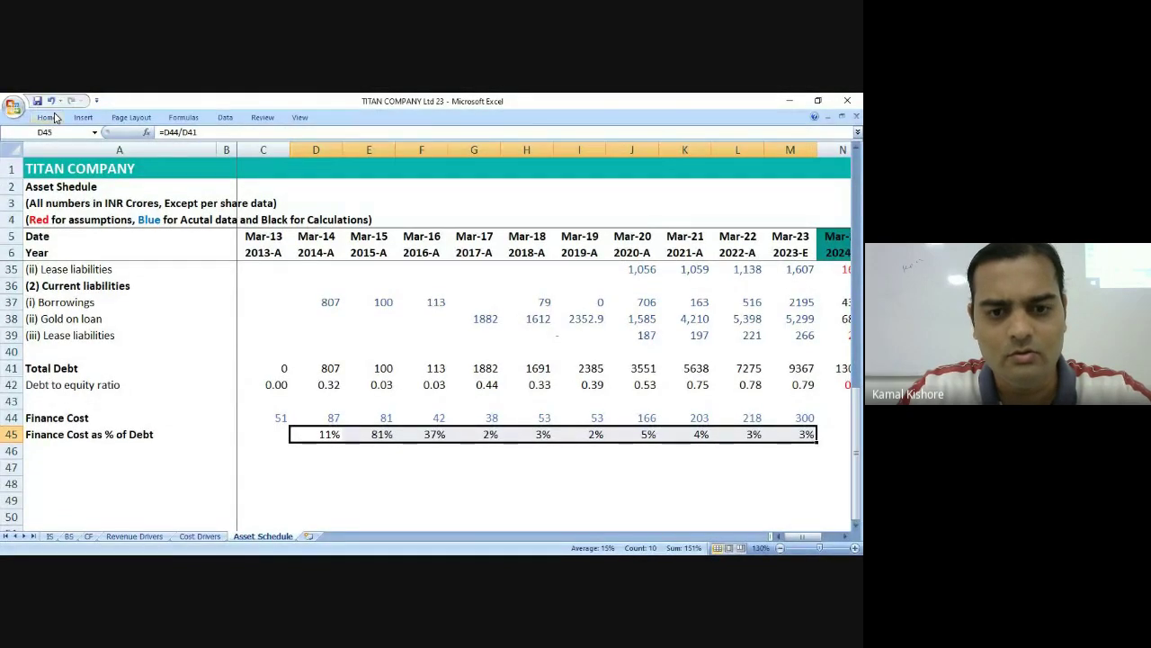
Check the Mar-15 finance cost percentage formula in E45 against the debt, gold on loan and finance cost cells it depends on.
double_click(357, 438)
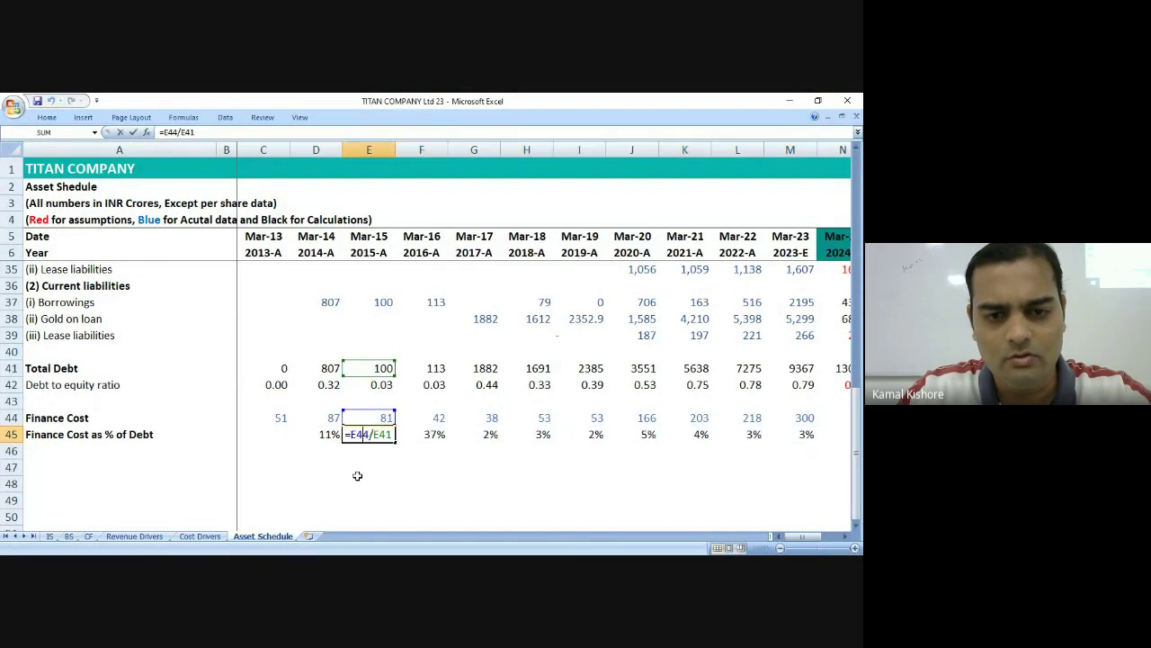
scroll(390, 483, "up", 1)
scroll(401, 285, "down", 2)
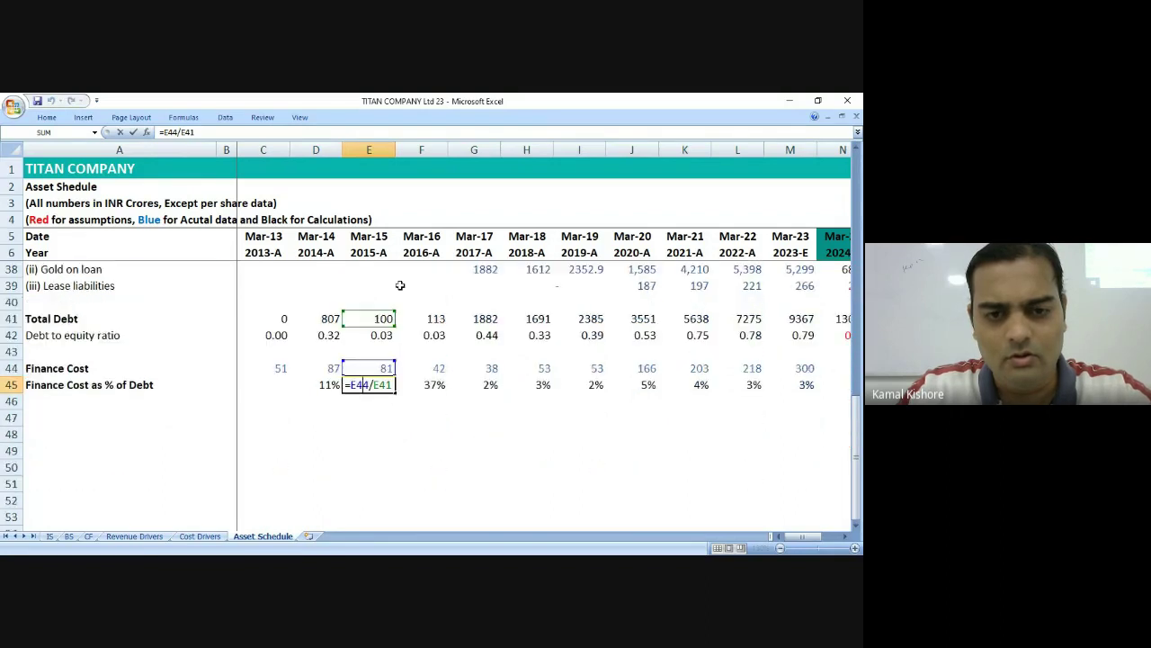
key("Escape")
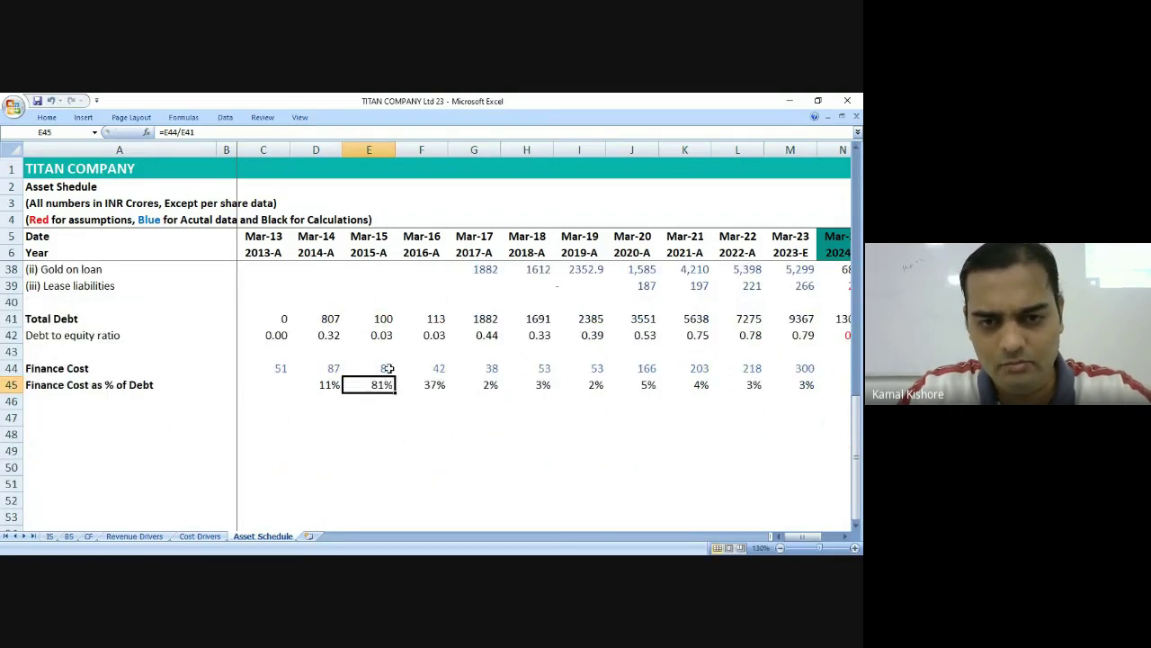
left_click_drag(387, 369, 389, 381)
left_click(385, 271)
scroll(383, 312, "up", 2)
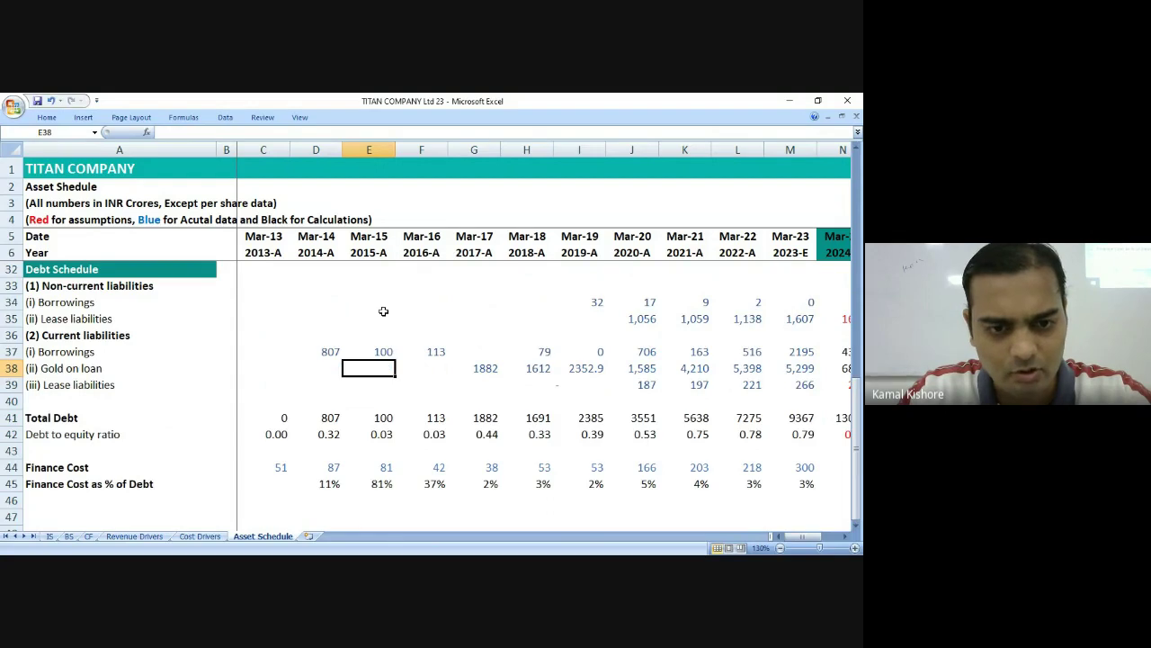
left_click(391, 466)
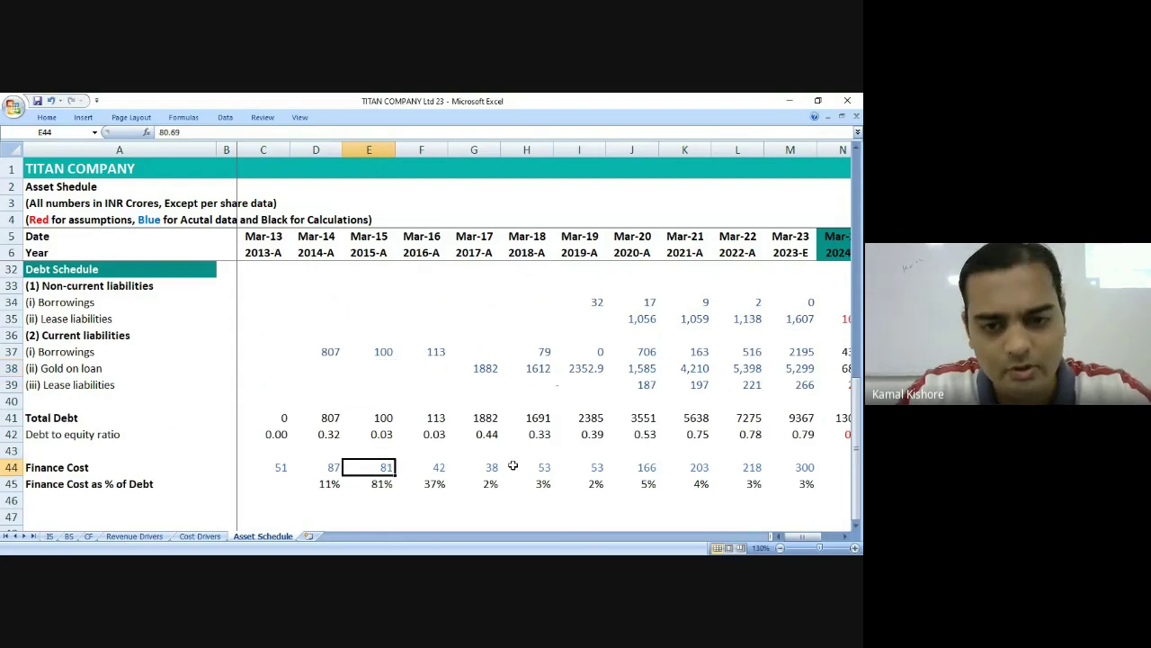
scroll(513, 465, "down", 1)
key("Down")
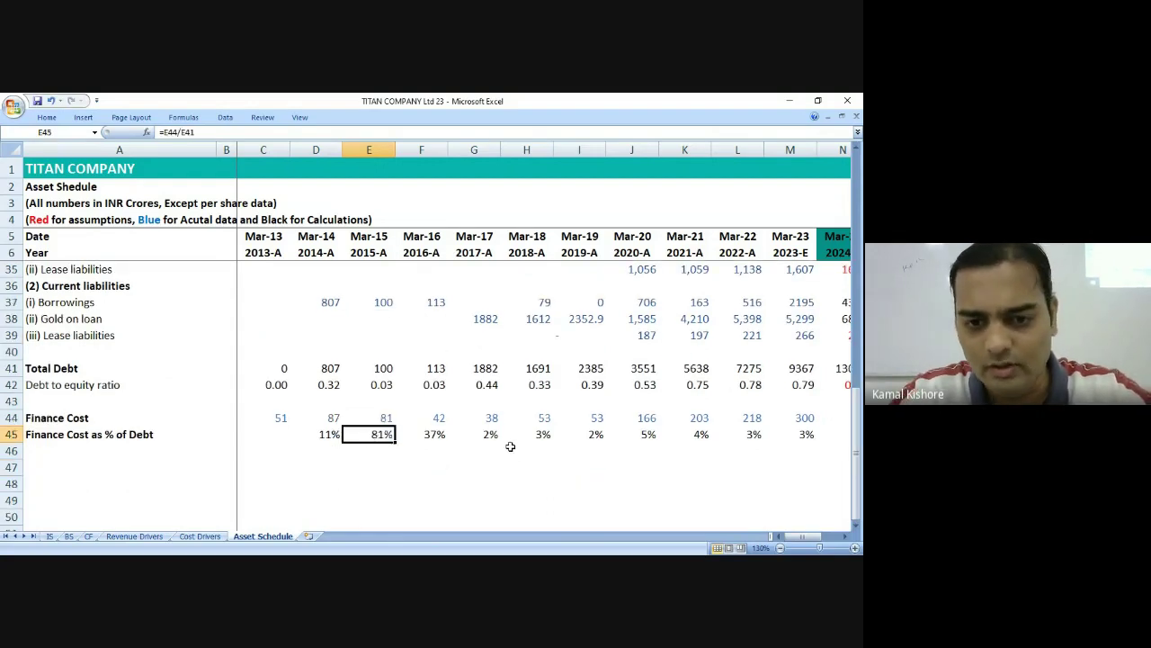
Show the Mar-17 to Mar-23 finance cost percentages in G45:M45 with two decimal places.
key("Right")
key("Right")
key("Right")
key("Left")
key("shift+Right")
key("shift+Right")
key("shift+Right")
key("shift+Right")
key("shift+Right")
key("shift+Right")
key("shift+Right")
key("shift+Right")
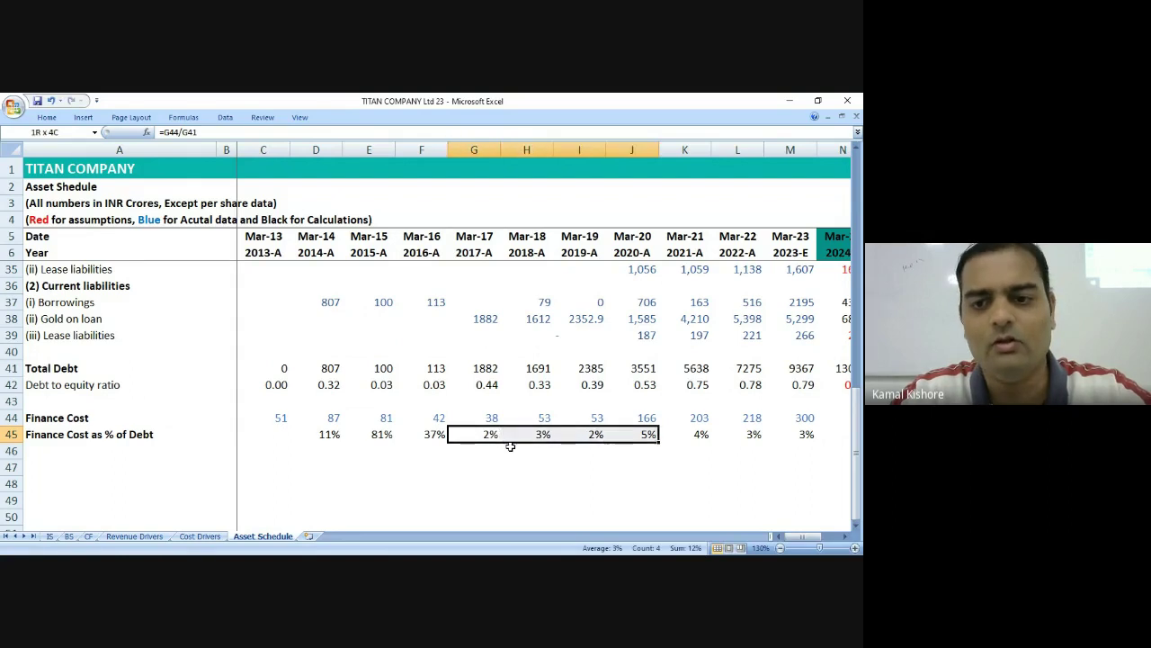
key("shift+Left")
key("shift+Left")
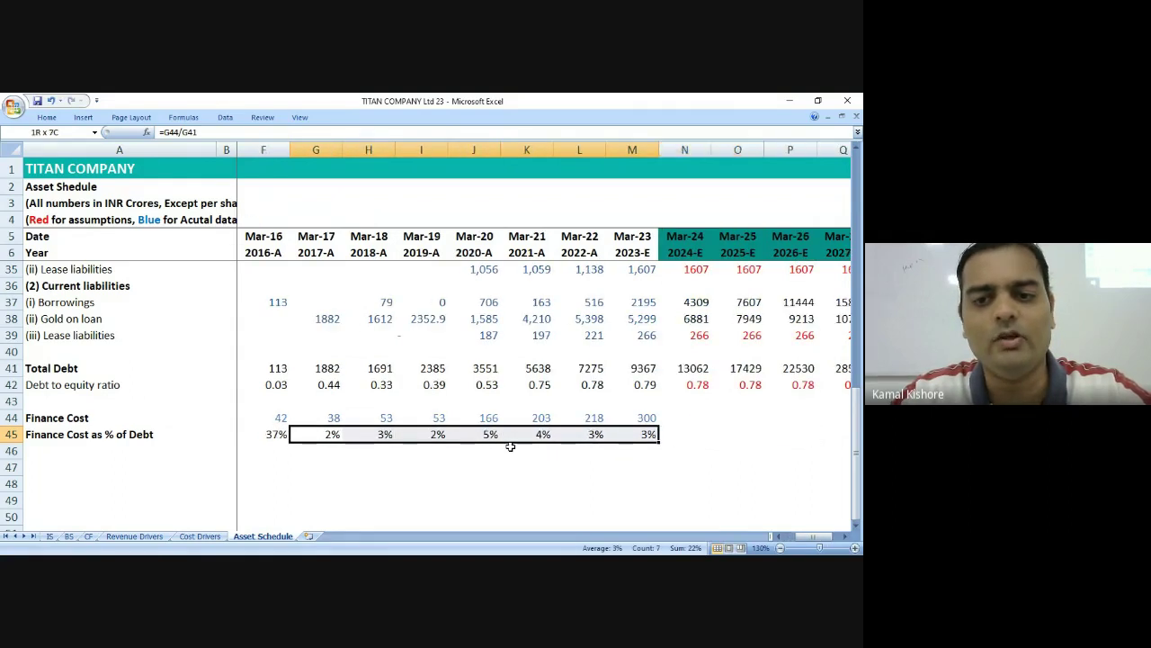
key("ctrl+F1")
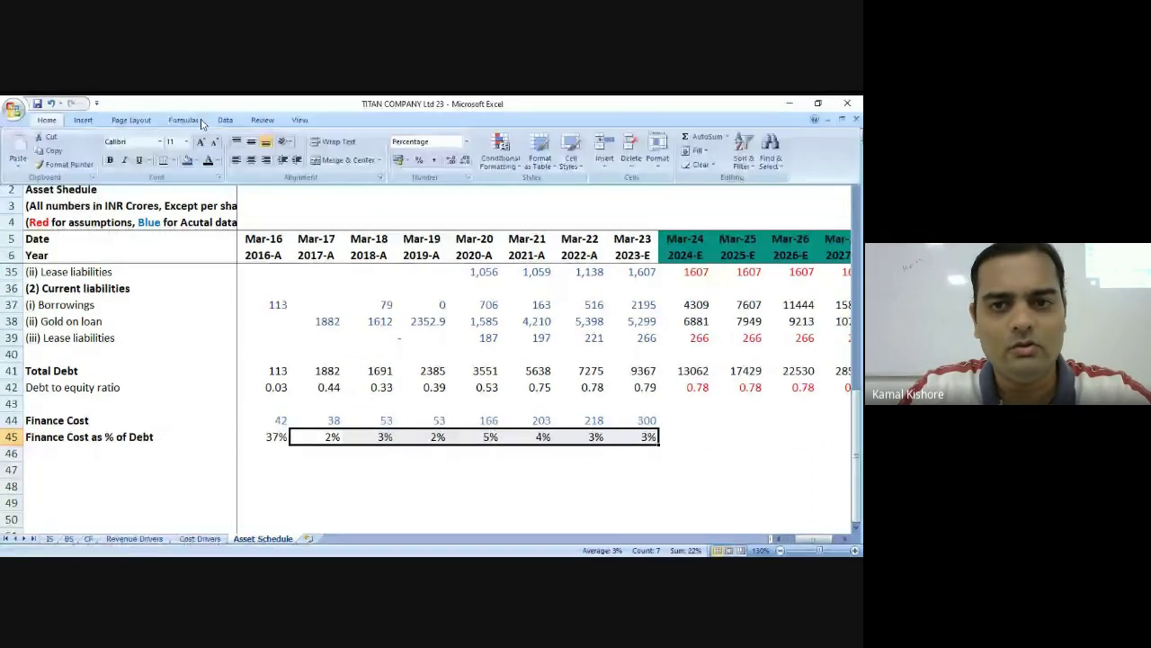
left_click(454, 160)
left_click(454, 160)
key("ctrl+F1")
Compare the Mar-23 gold on loan and its interest with the debt schedule's borrowings, total debt and finance cost.
left_click(685, 431)
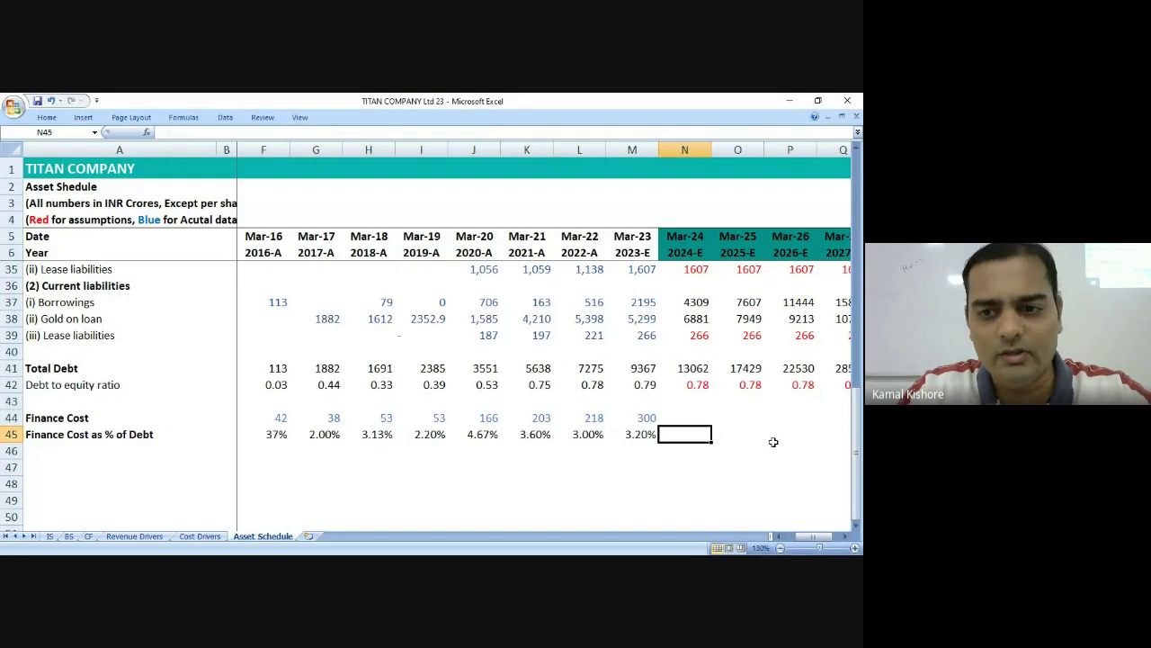
scroll(772, 442, "up", 2)
scroll(747, 431, "down", 2)
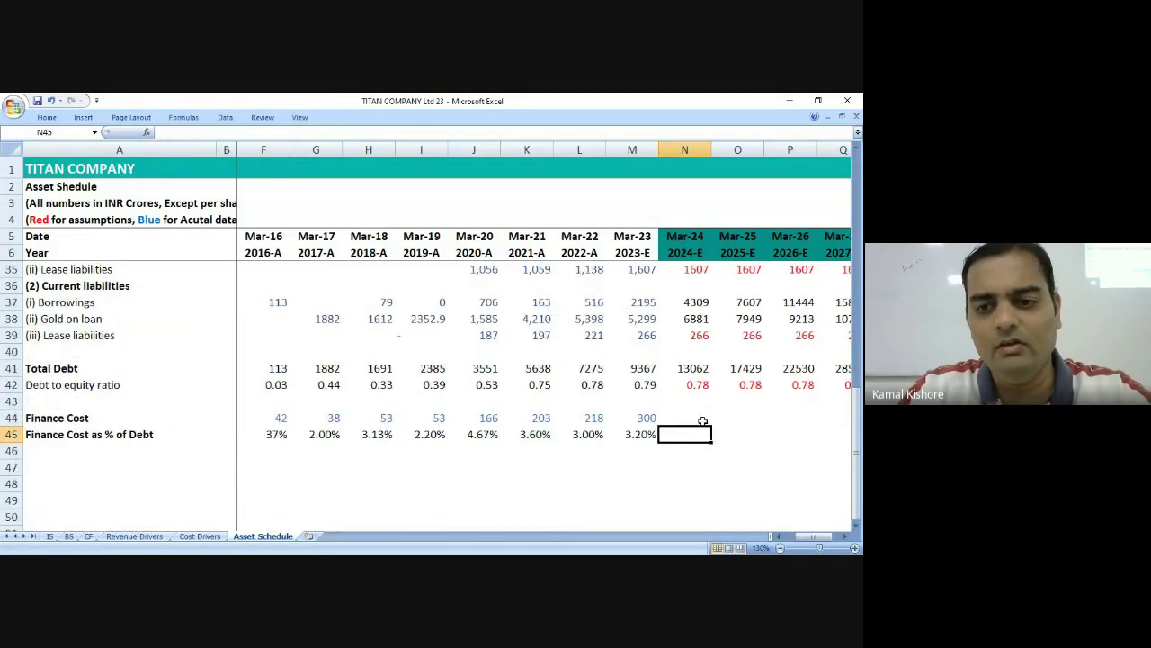
scroll(703, 421, "up", 1)
scroll(700, 419, "up", 2)
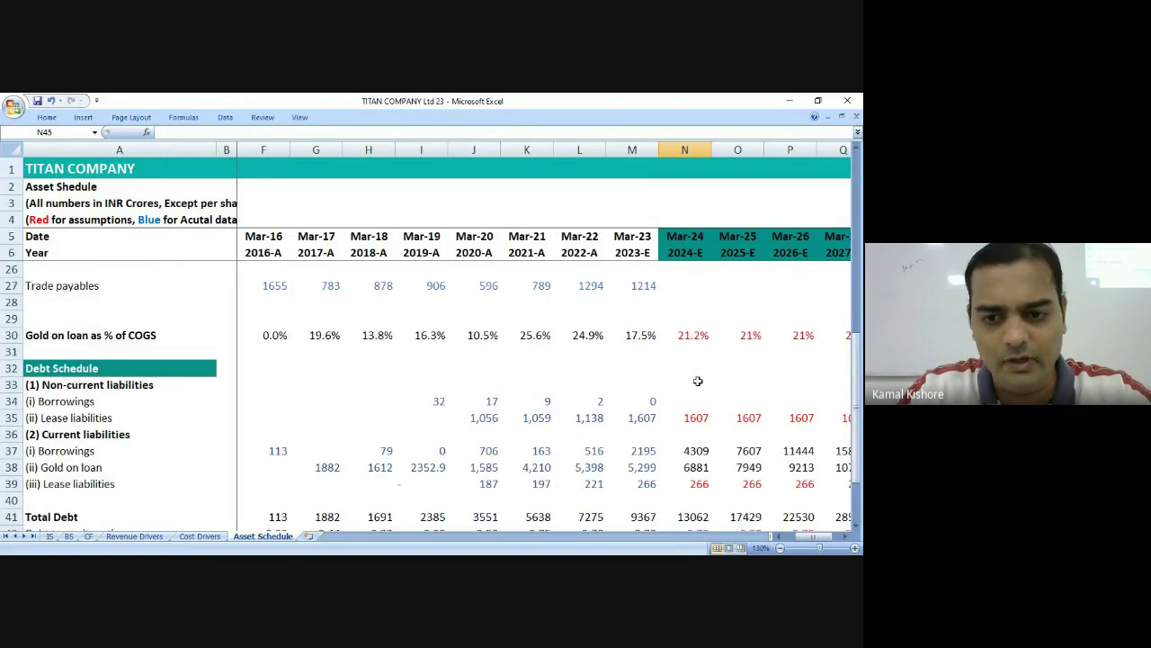
scroll(684, 396, "down", 3)
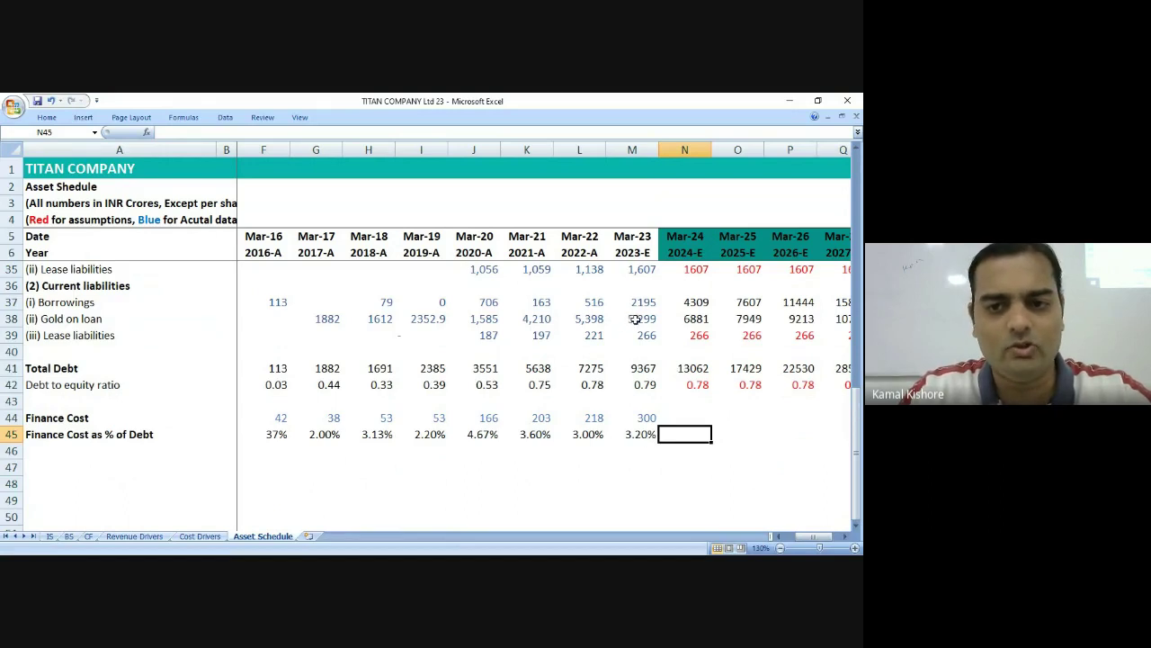
scroll(632, 320, "up", 4)
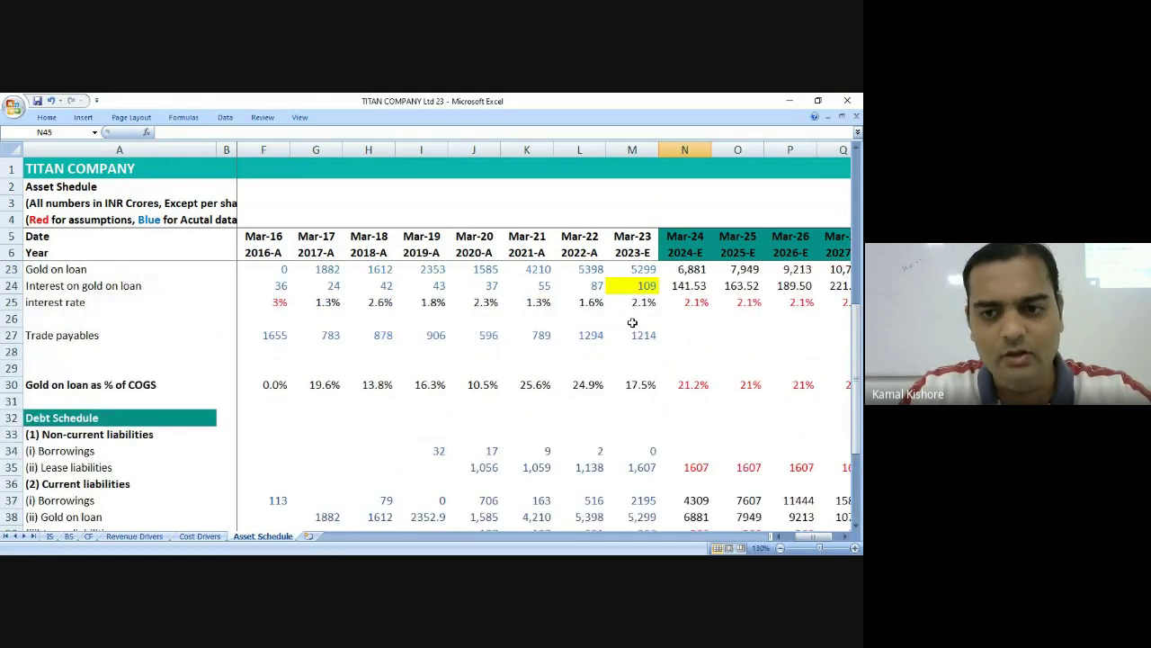
scroll(632, 324, "down", 1)
scroll(632, 338, "up", 2)
left_click(639, 319)
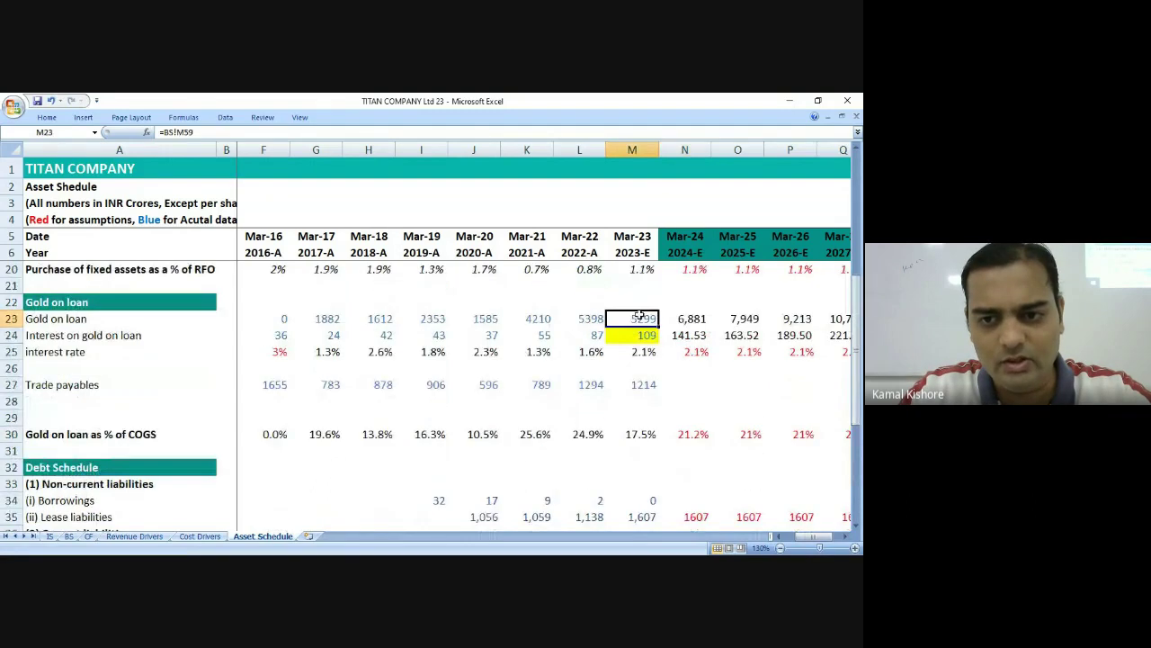
scroll(663, 391, "down", 4)
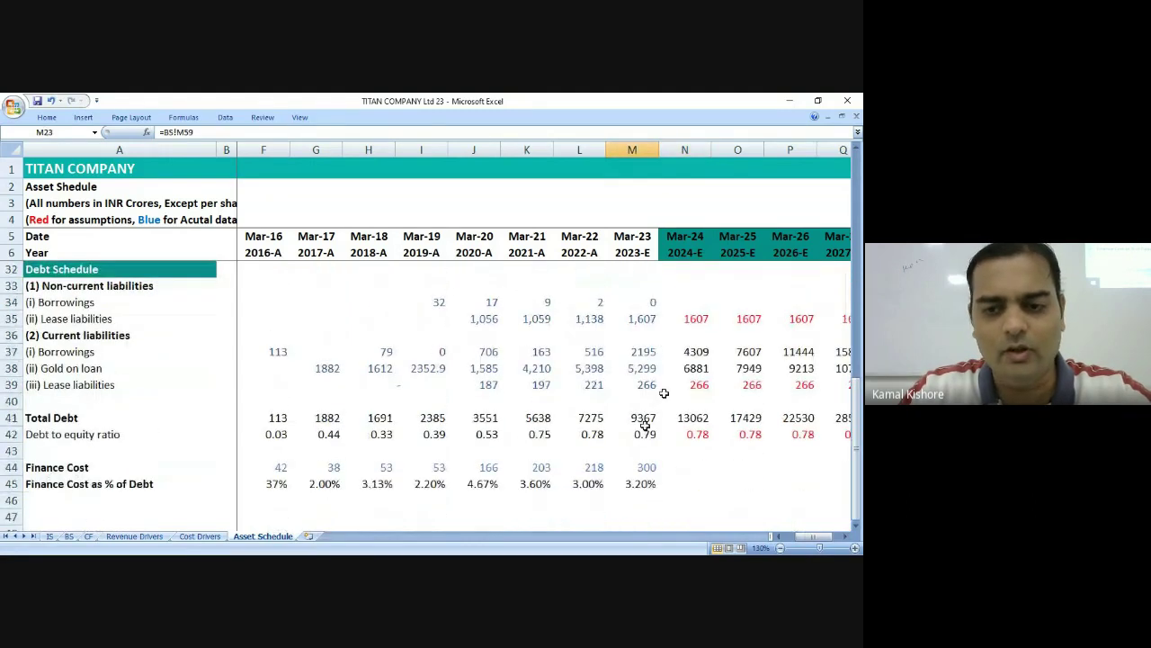
scroll(663, 394, "up", 4)
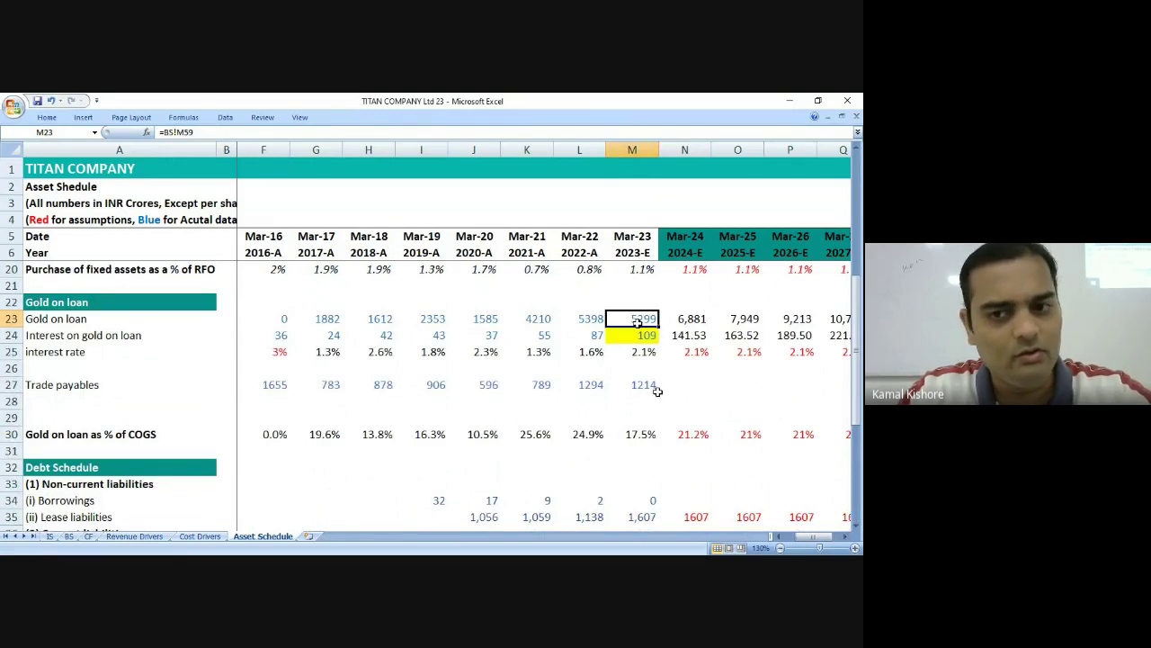
scroll(657, 391, "down", 6)
left_click(643, 368)
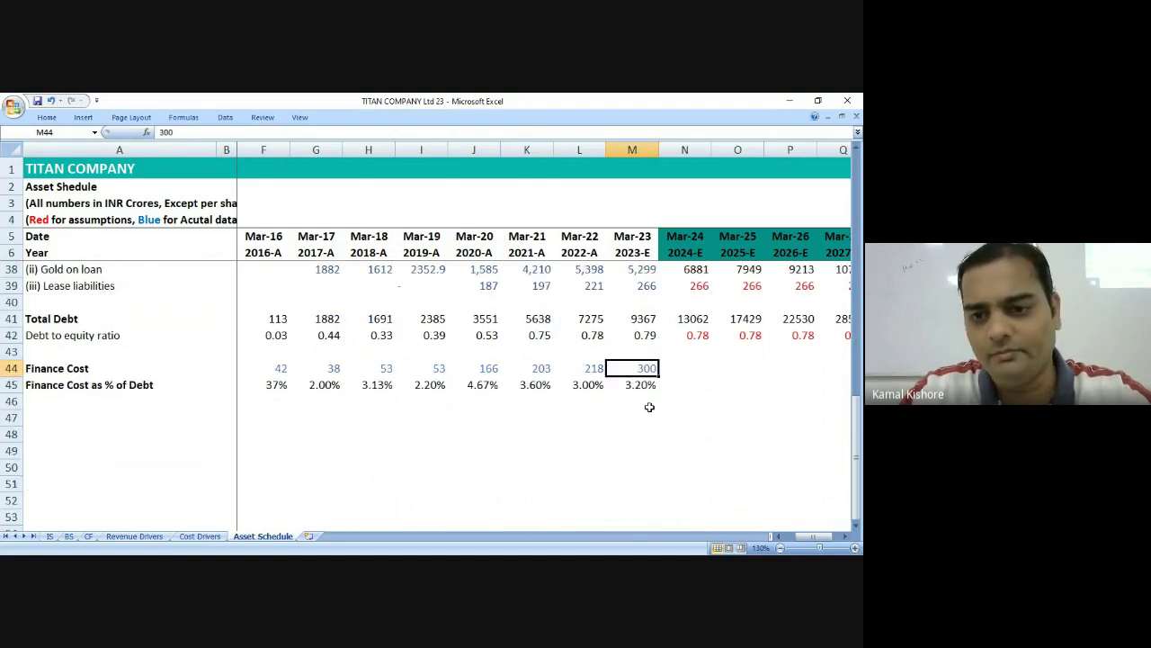
scroll(649, 407, "up", 5)
left_click(645, 286)
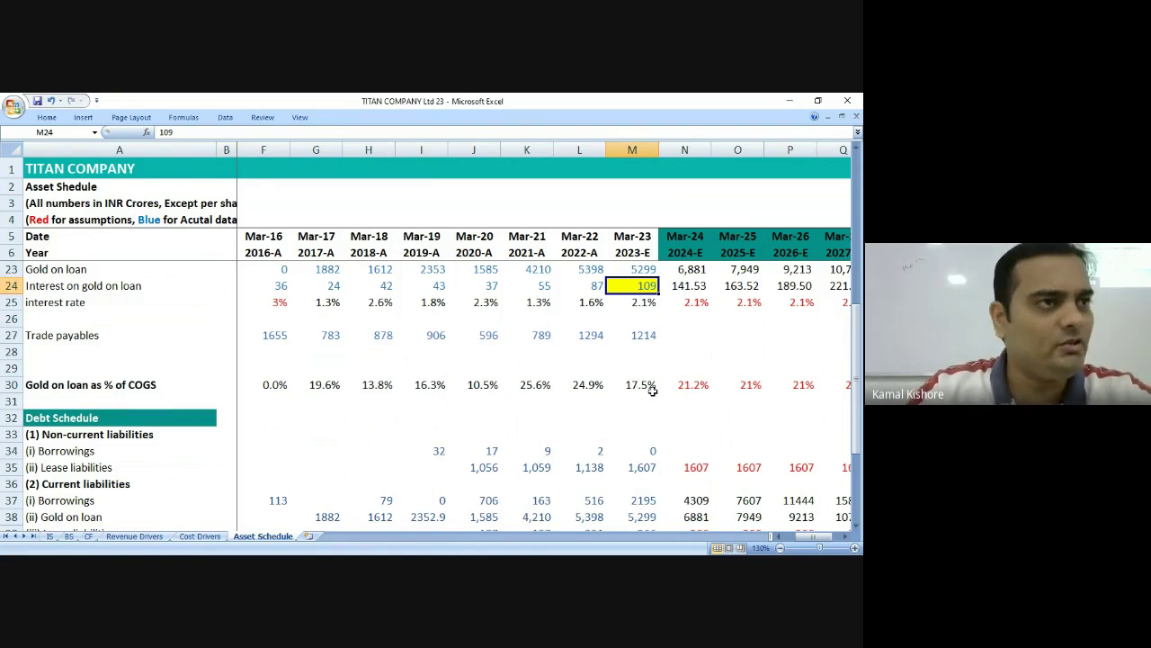
scroll(653, 389, "down", 3)
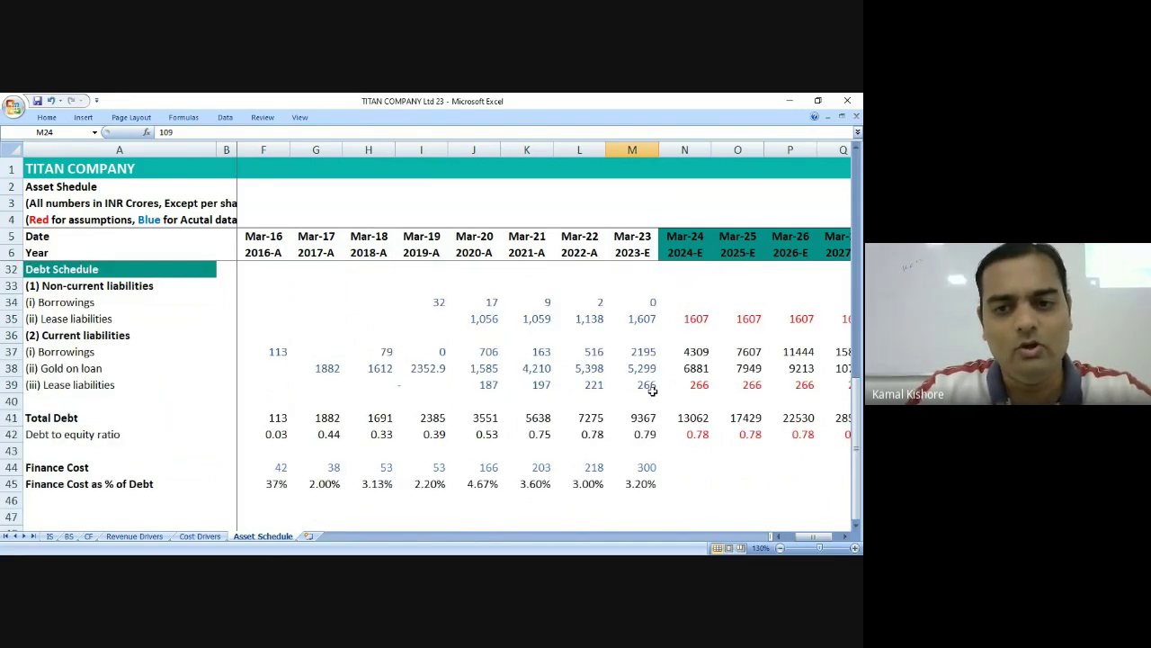
scroll(652, 388, "down", 1)
left_click(650, 370)
left_click(655, 499)
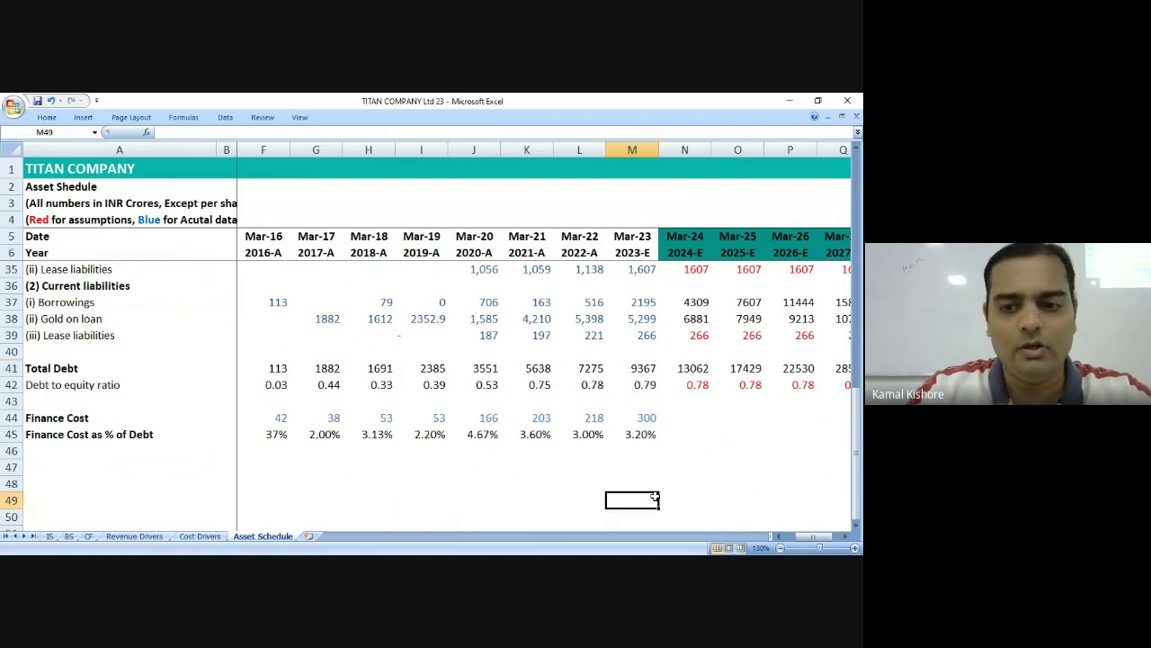
Enter the trial interest rate calculation =200/4000 in N47 below the finance cost rows.
left_click(661, 465)
type("=2")
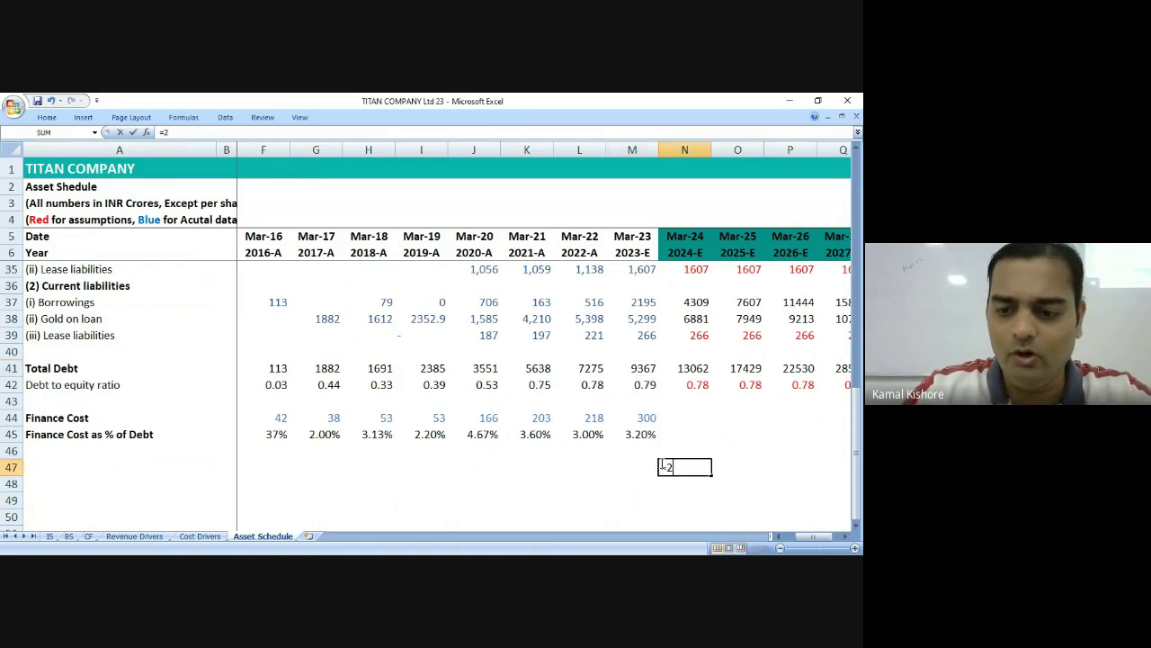
type("00/400")
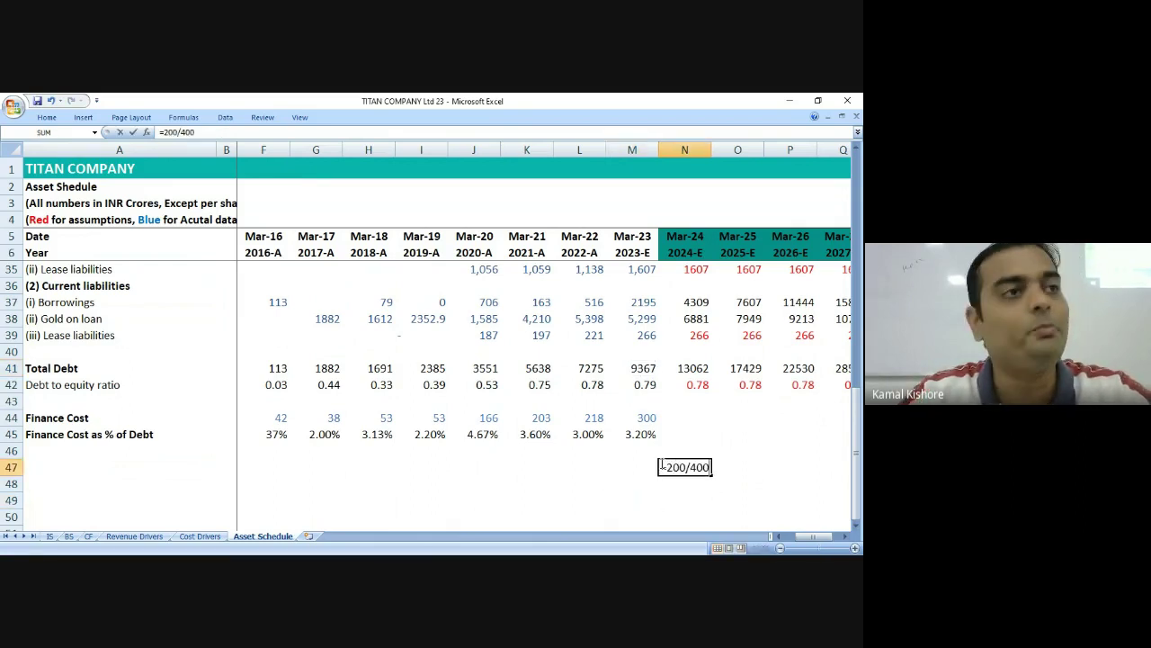
type("0")
key("ctrl+Return")
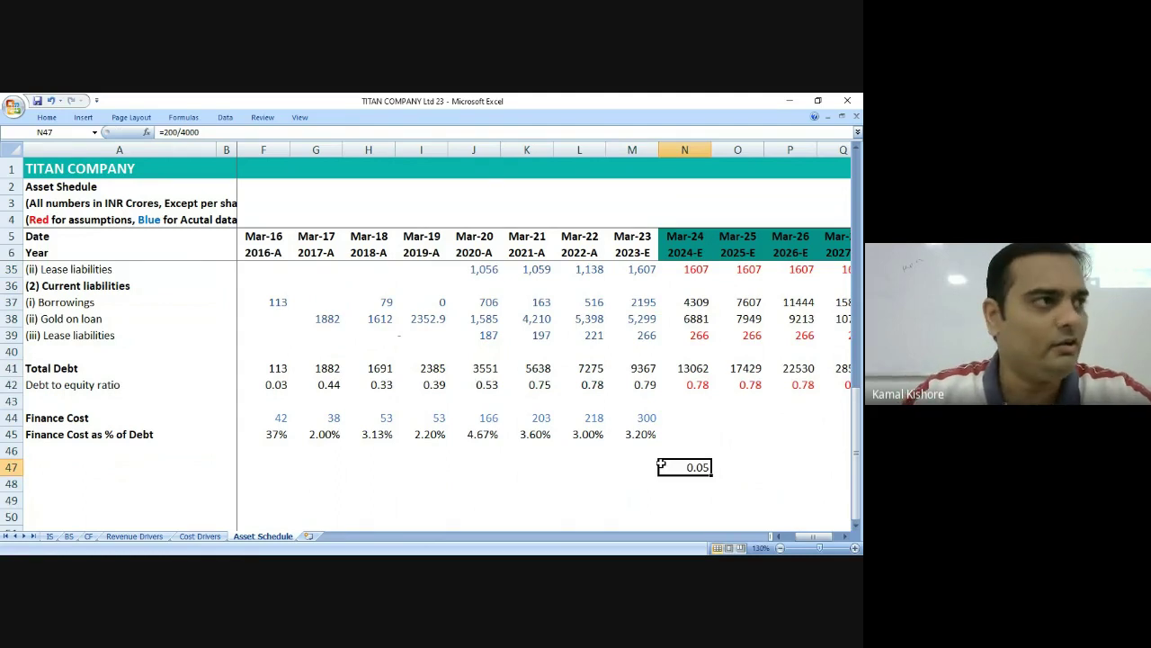
Clear the trial interest rate calculation from N47 below the finance cost rows.
key("Delete")
key("Up")
key("Up")
key("Up")
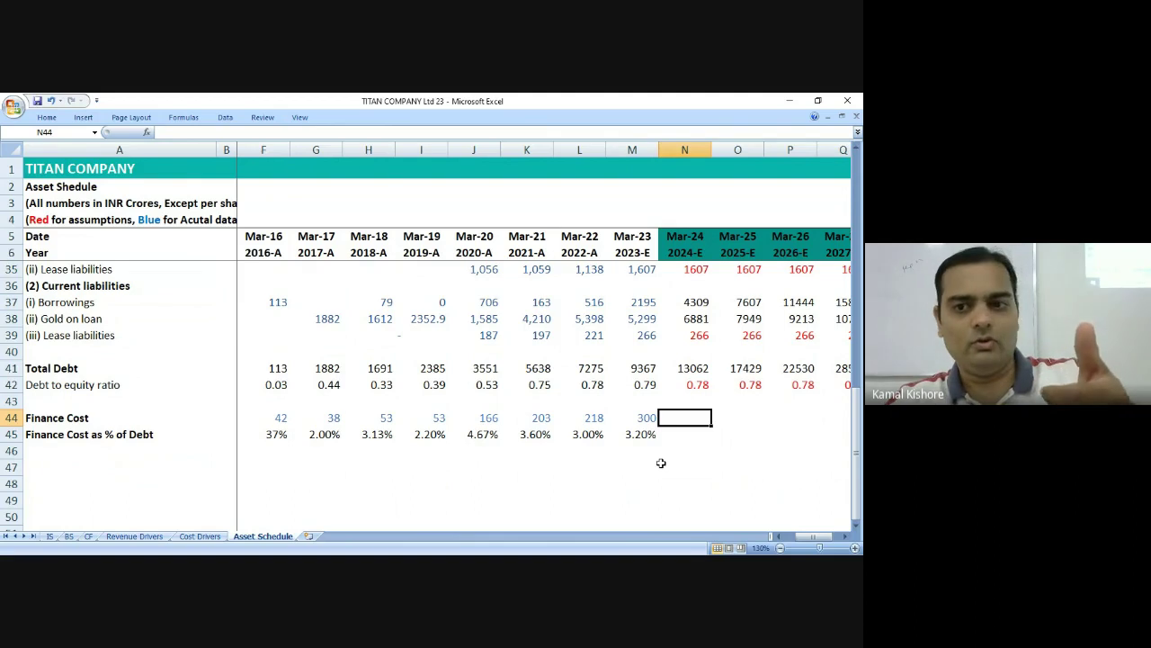
Review the Mar-24 debt schedule rows in column N, from borrowings and gold on loan down to finance cost percentage.
key("Up")
key("Up")
key("Up")
key("Up")
key("Up")
key("Up")
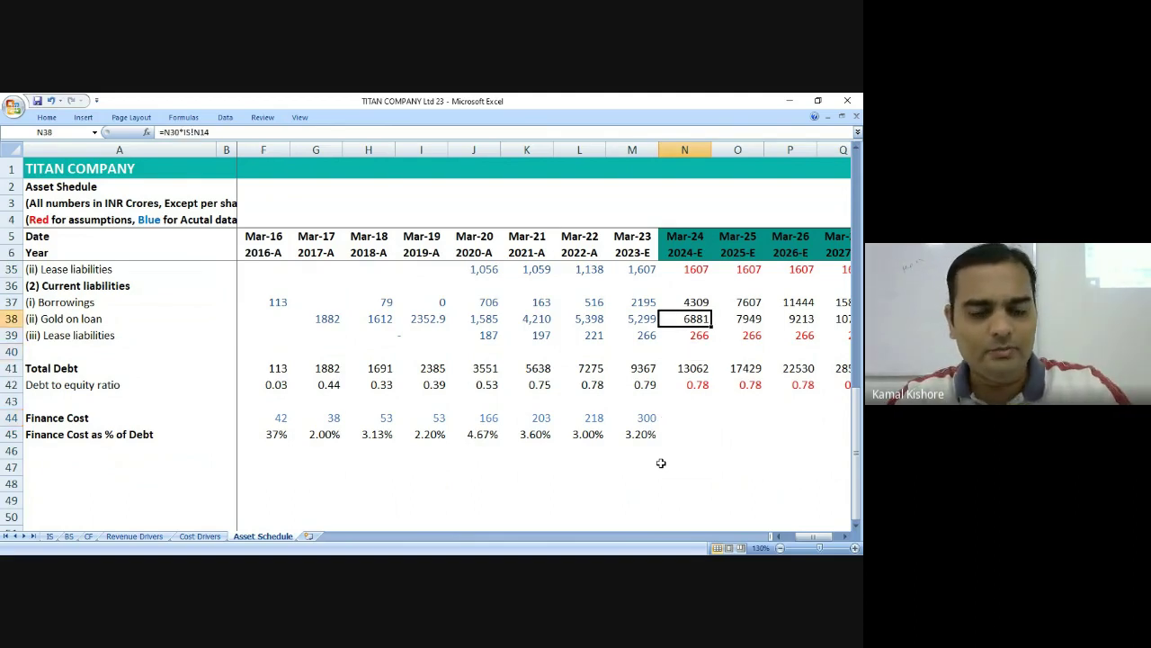
key("Up")
key("Up")
key("Up")
key("Up")
key("Down")
key("Down")
key("Down")
key("Down")
key("Down")
key("Down")
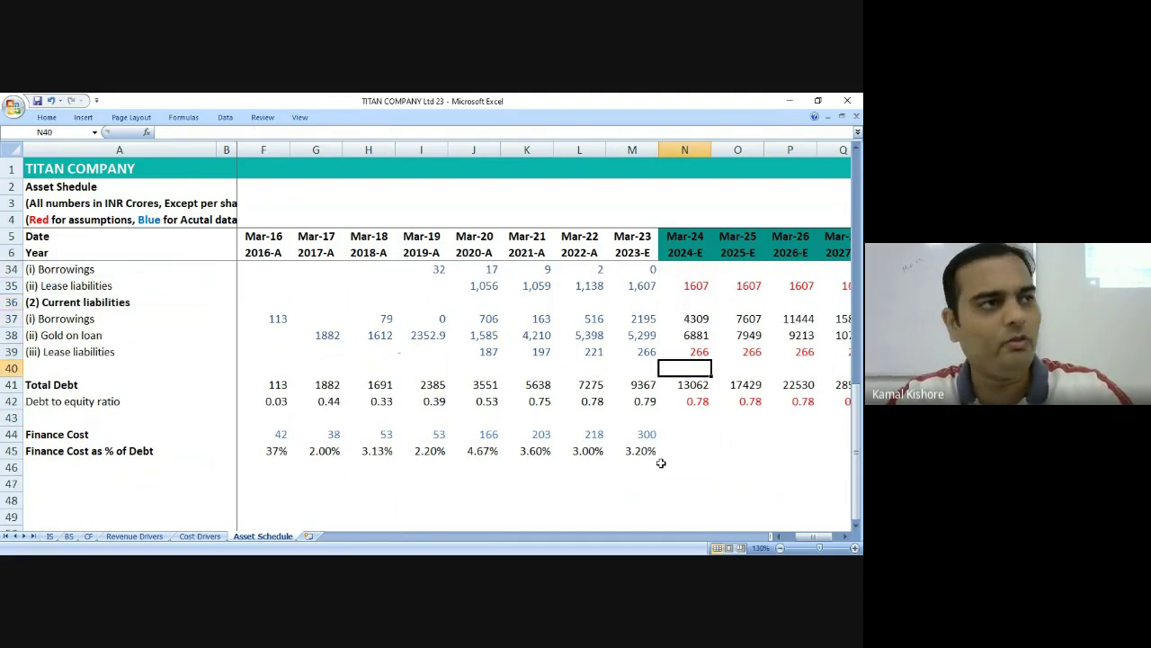
key("Down")
key("Down")
key("Down")
key("Down")
key("Down")
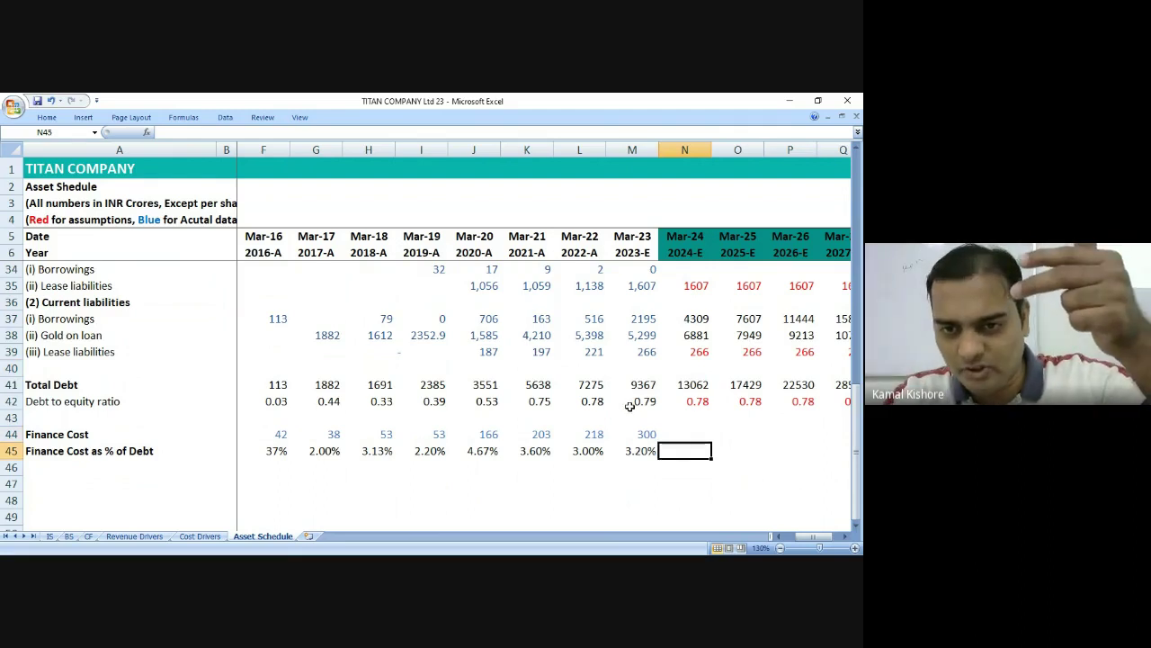
Check the Mar-24 gold on loan interest rate in N25 against the Mar-23 finance cost and its percentage formula in M44:M45.
scroll(630, 406, "up", 3)
scroll(661, 319, "up", 1)
left_click(683, 318)
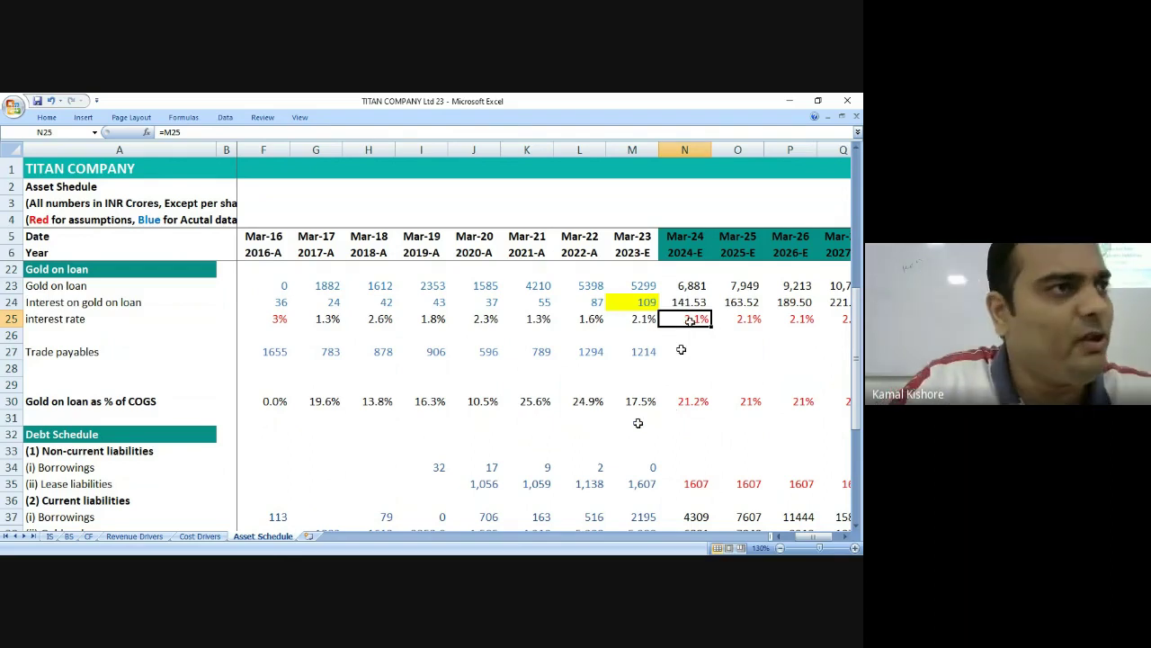
scroll(639, 425, "down", 5)
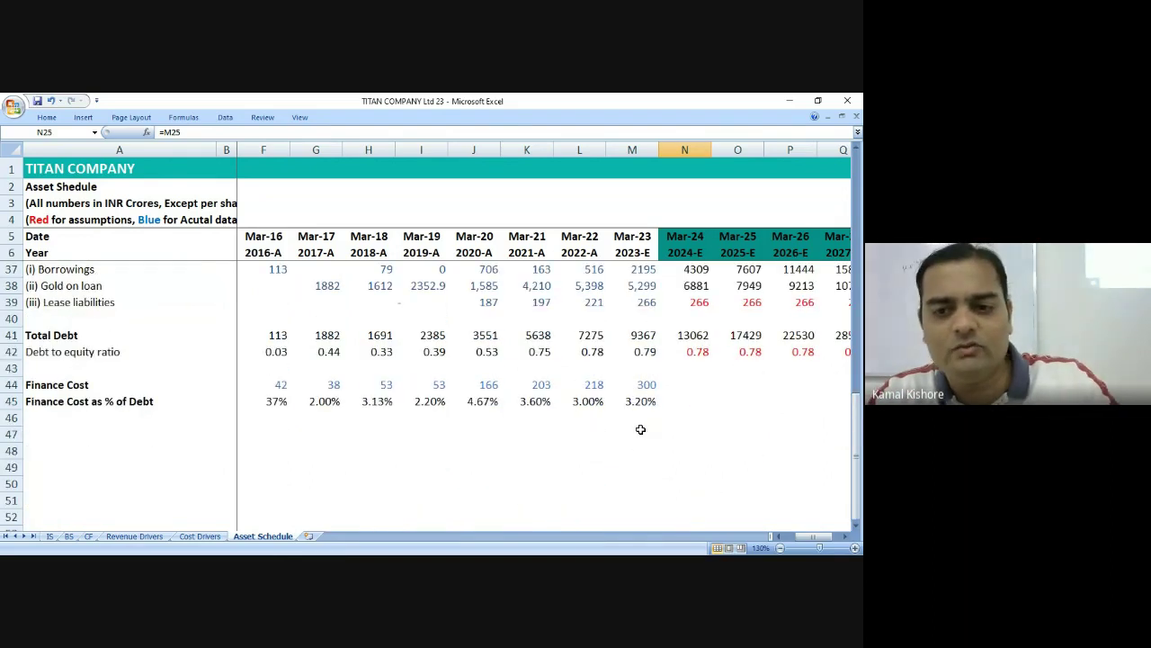
left_click(645, 387)
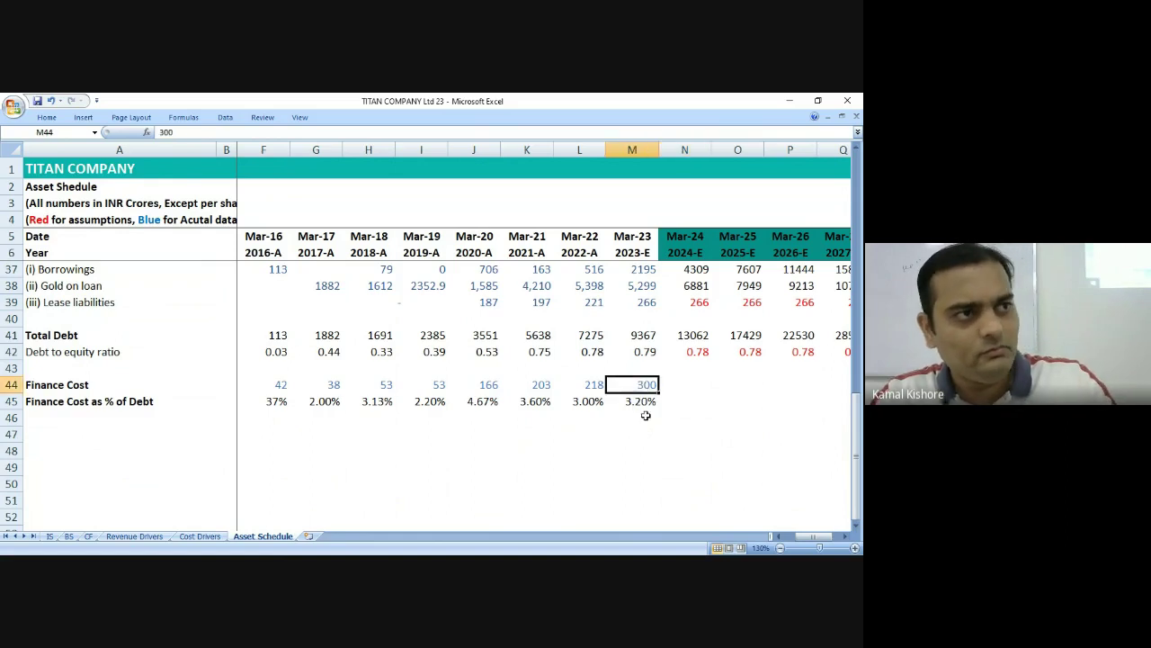
key("Down")
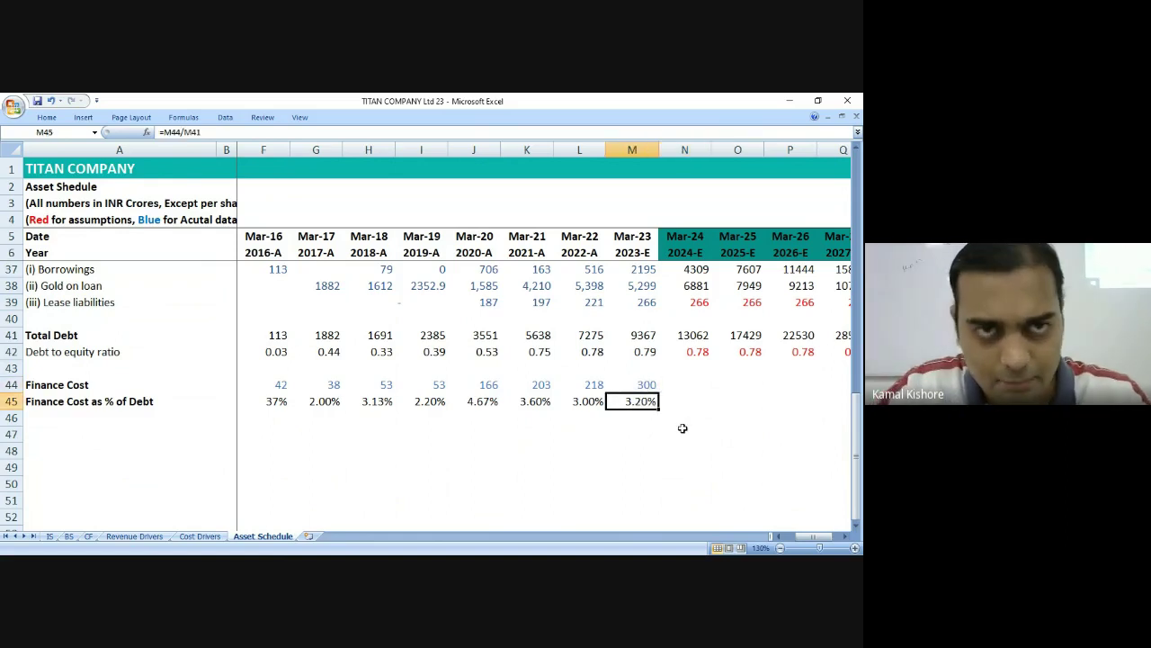
left_click(682, 389)
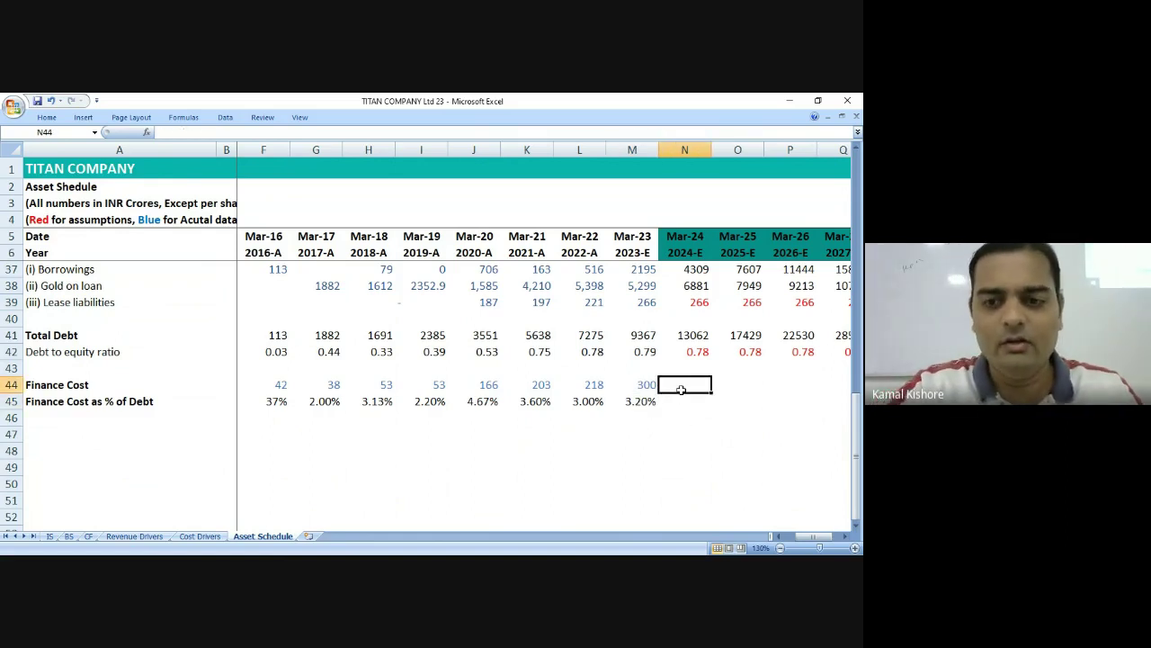
type("=")
key("Up")
key("Up")
key("Up")
key("Escape")
Forecast the Mar-24 finance cost percentage in N45 with =AVERAGE(L45:M45) and color it red as an assumption.
key("Down")
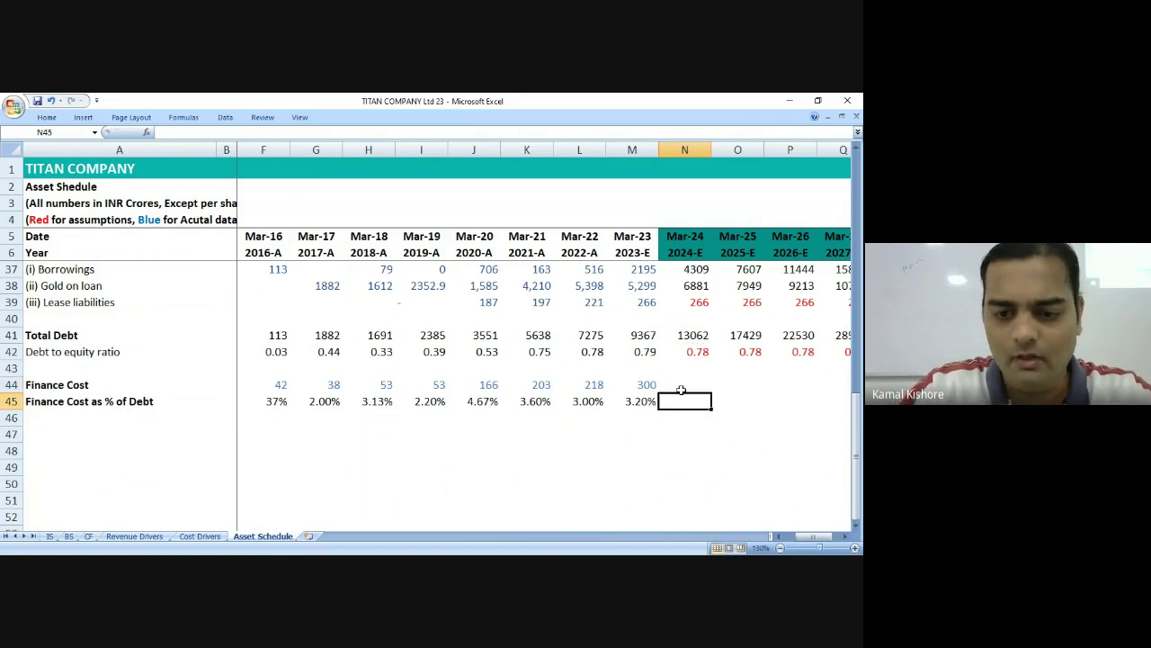
type("=aver")
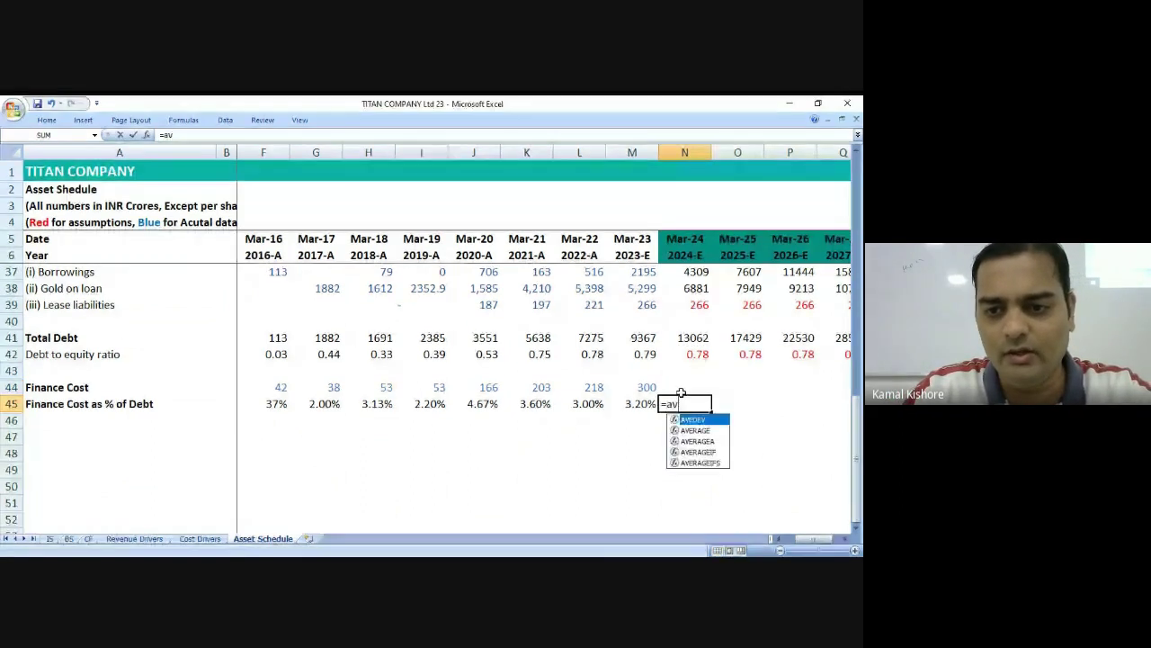
key("Tab")
key("Left")
key("Left")
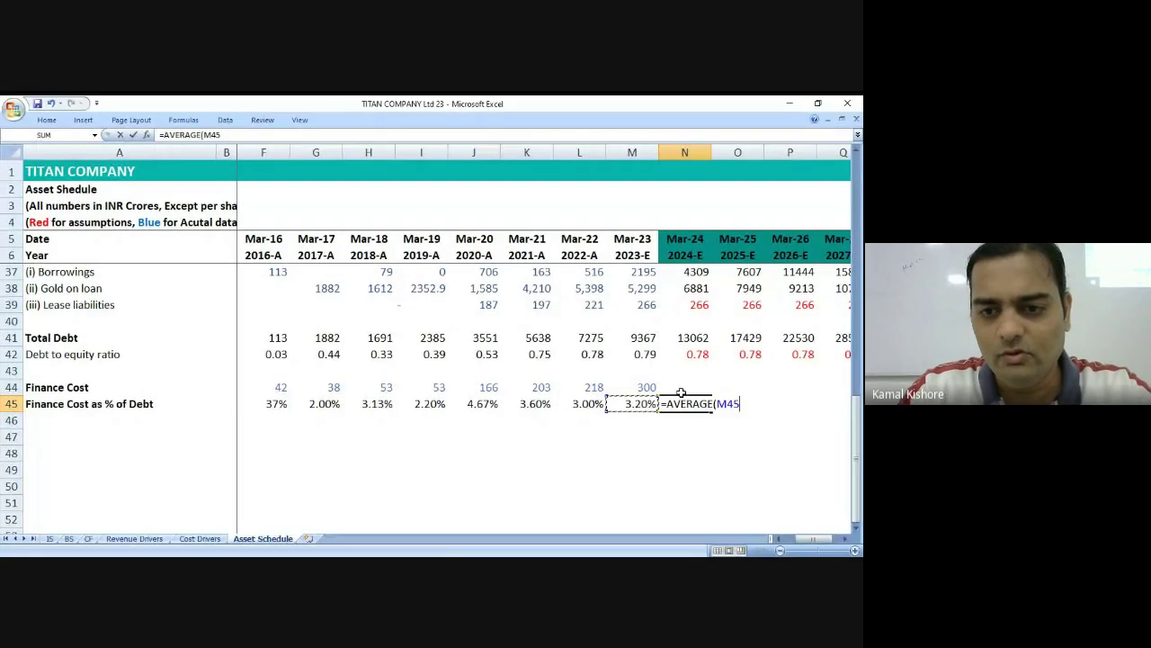
key("shift+Right")
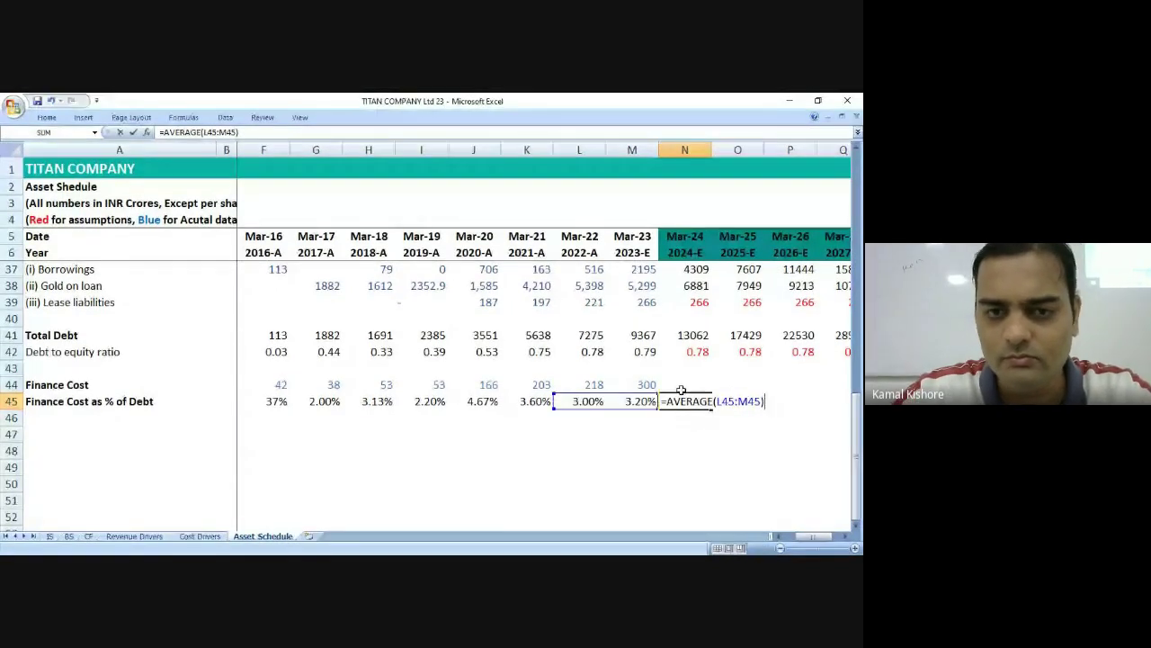
key("ctrl+Return")
left_click(46, 117)
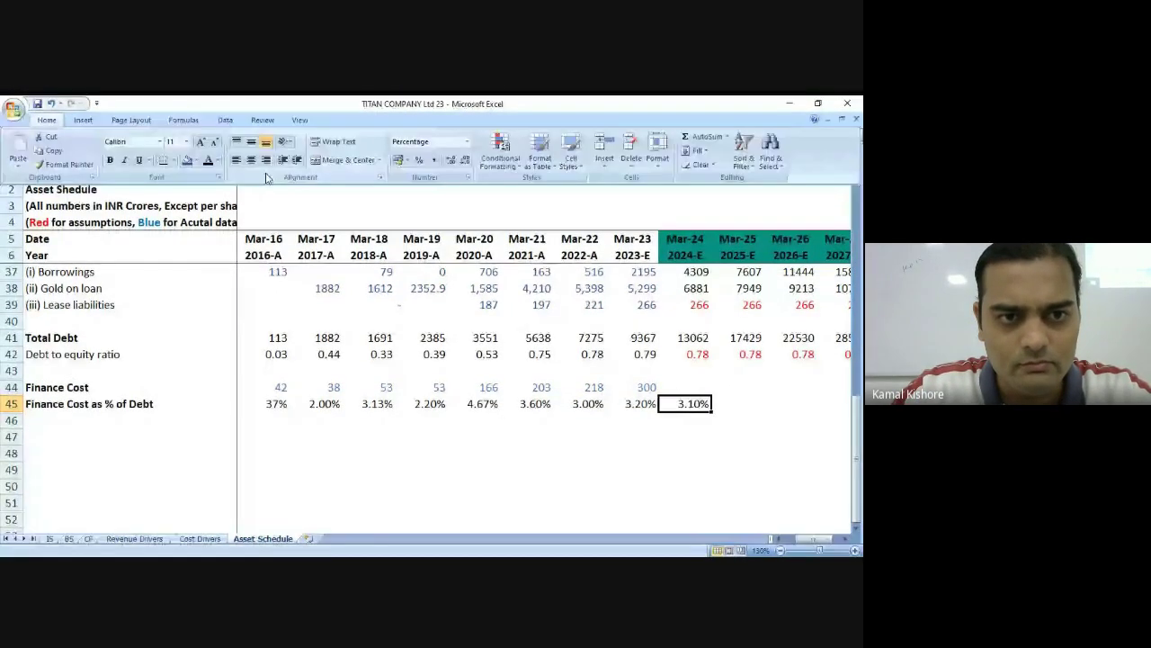
left_click(217, 157)
left_click(218, 270)
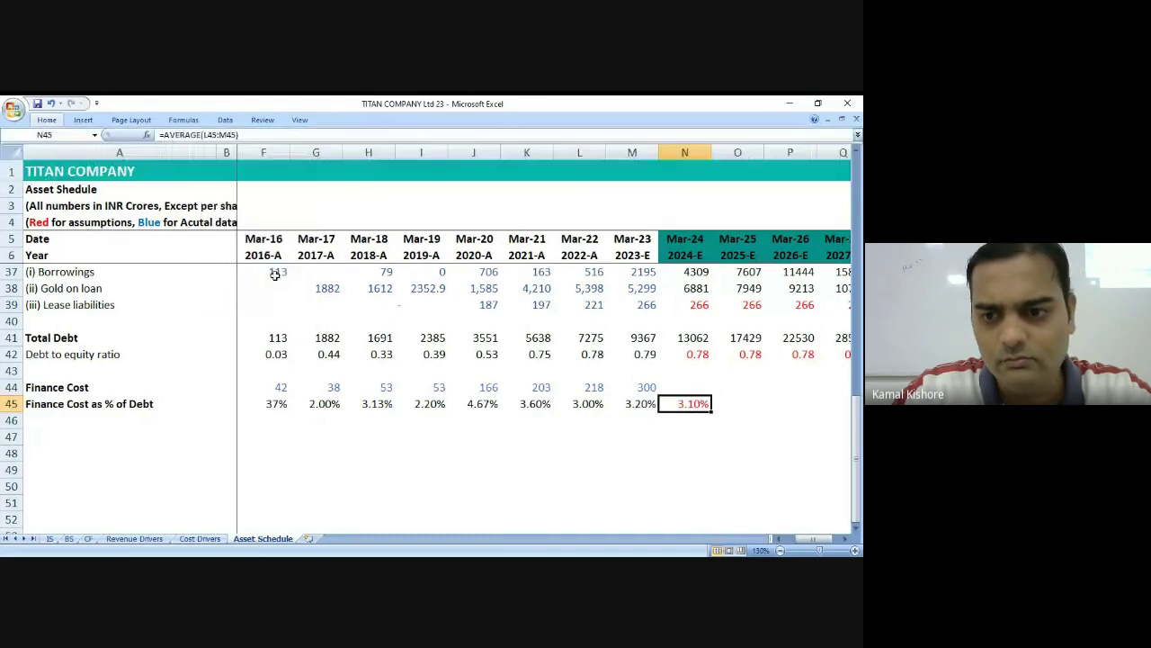
Set the Mar-25 finance cost percentage in O45 to =N45.
left_click(720, 400)
type("=N45")
key("ctrl+Return")
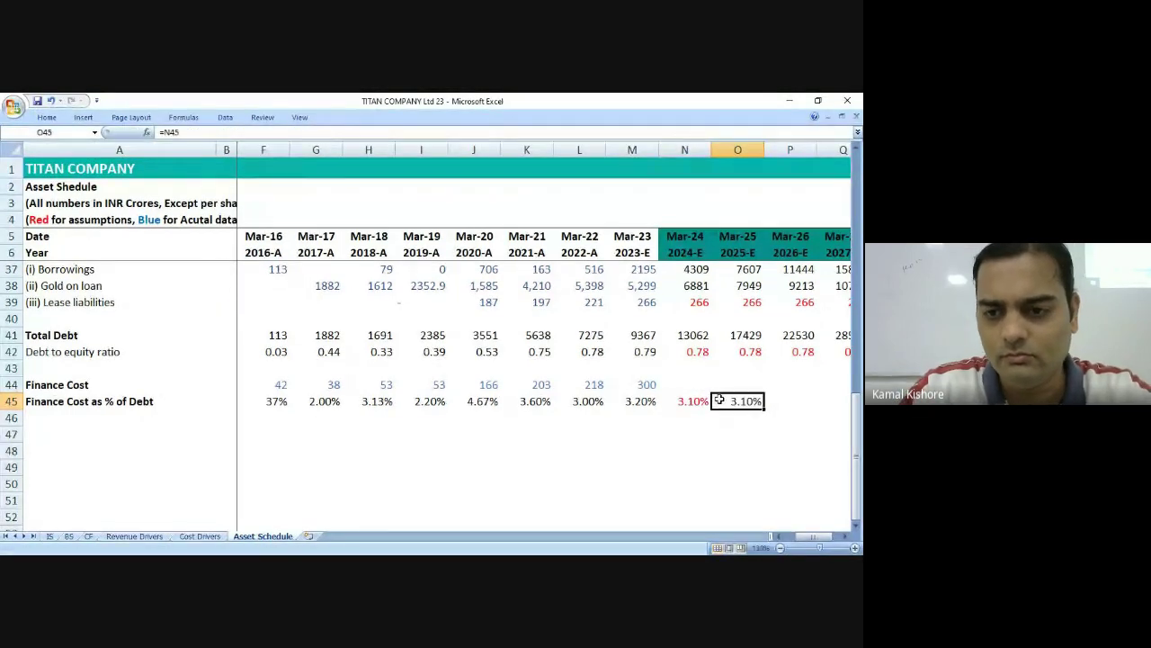
Fill the Mar-24 finance cost percentage formula and its red color from N45 across to Mar-28 in R45.
left_click_drag(688, 400, 720, 400)
key("shift+Right")
key("shift+Right")
key("shift+Right")
key("ctrl+r")
Replace the averaged Mar-25 finance cost percentage formula in O45 with =N45.
key("Right")
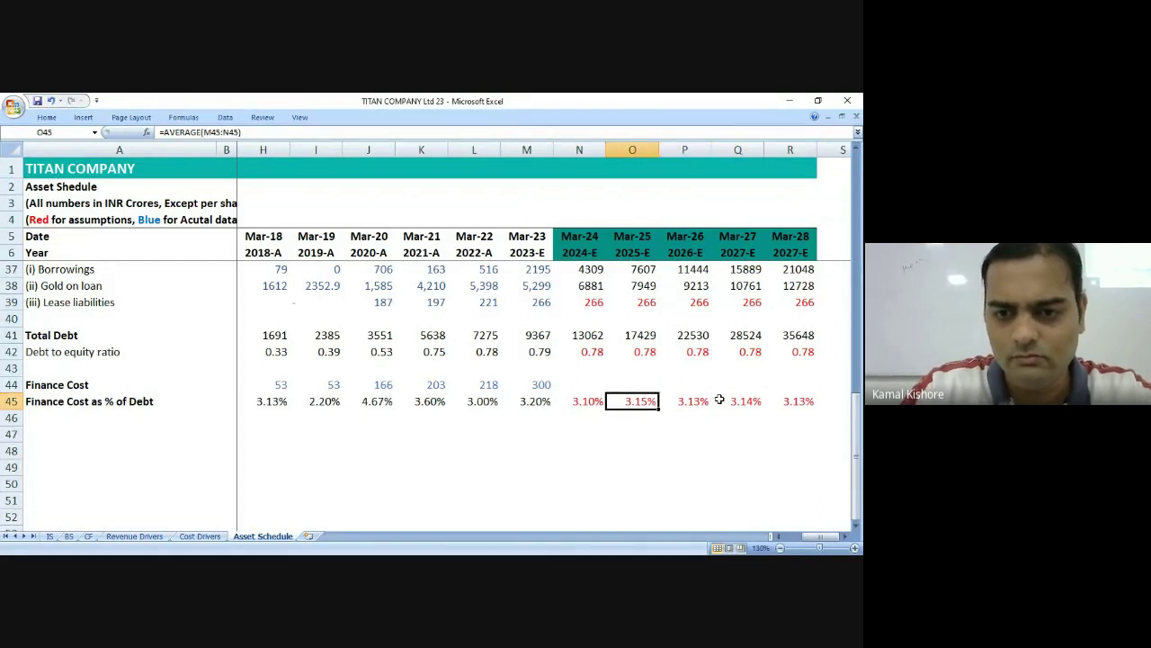
type("=")
key("Left")
key("Return")
key("Up")
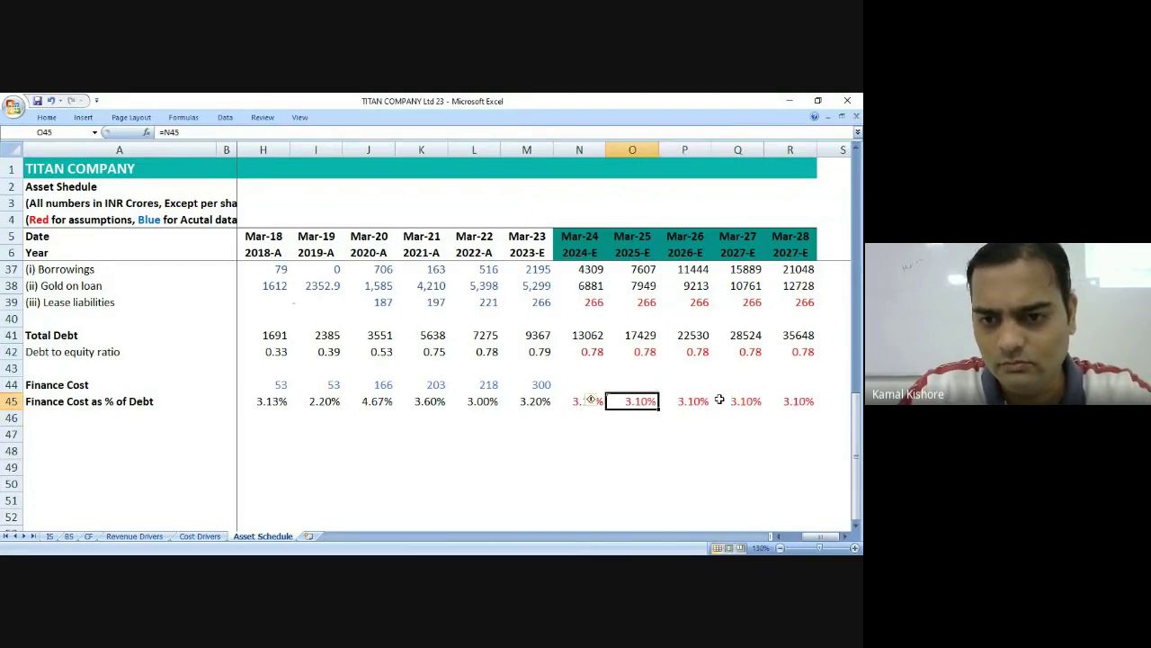
key("shift+Right")
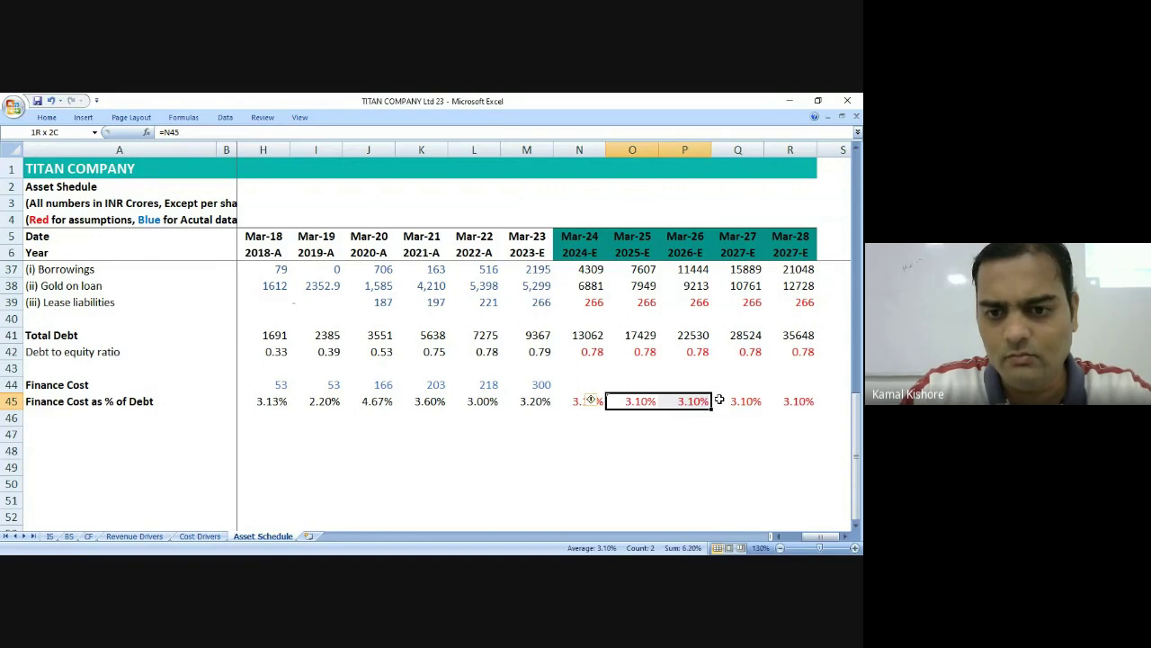
key("shift+Left")
Calculate the Mar-24 finance cost in N44 as total debt times the finance cost percentage, =N41*N45.
key("Left")
key("Up")
type("=")
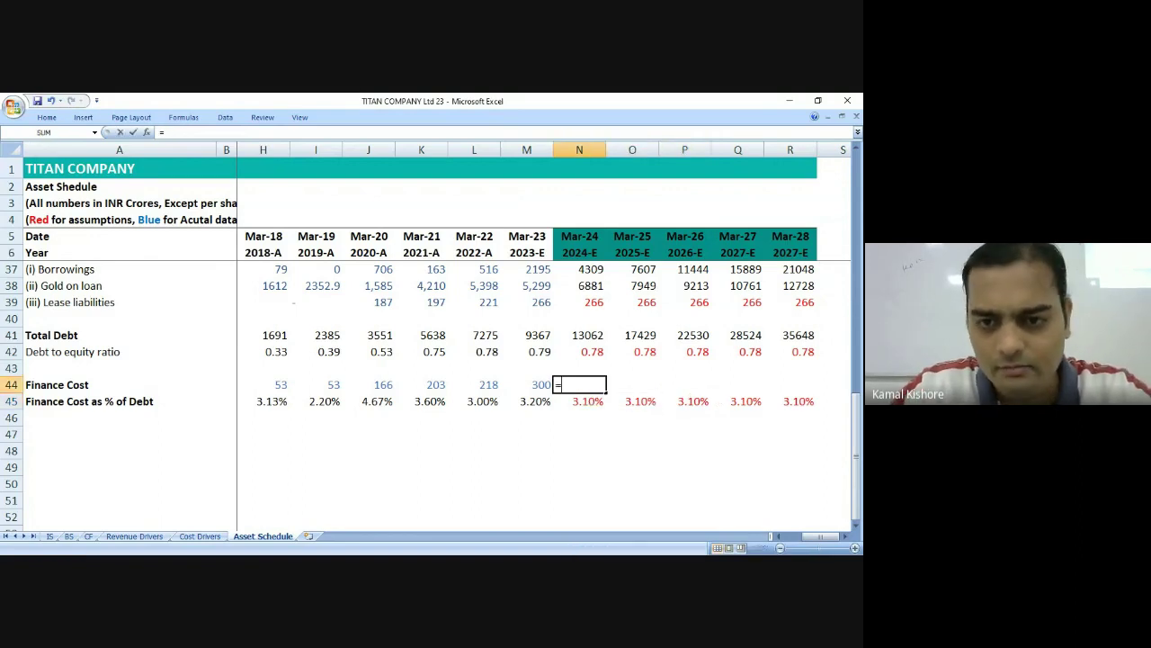
left_click(591, 336)
type("*")
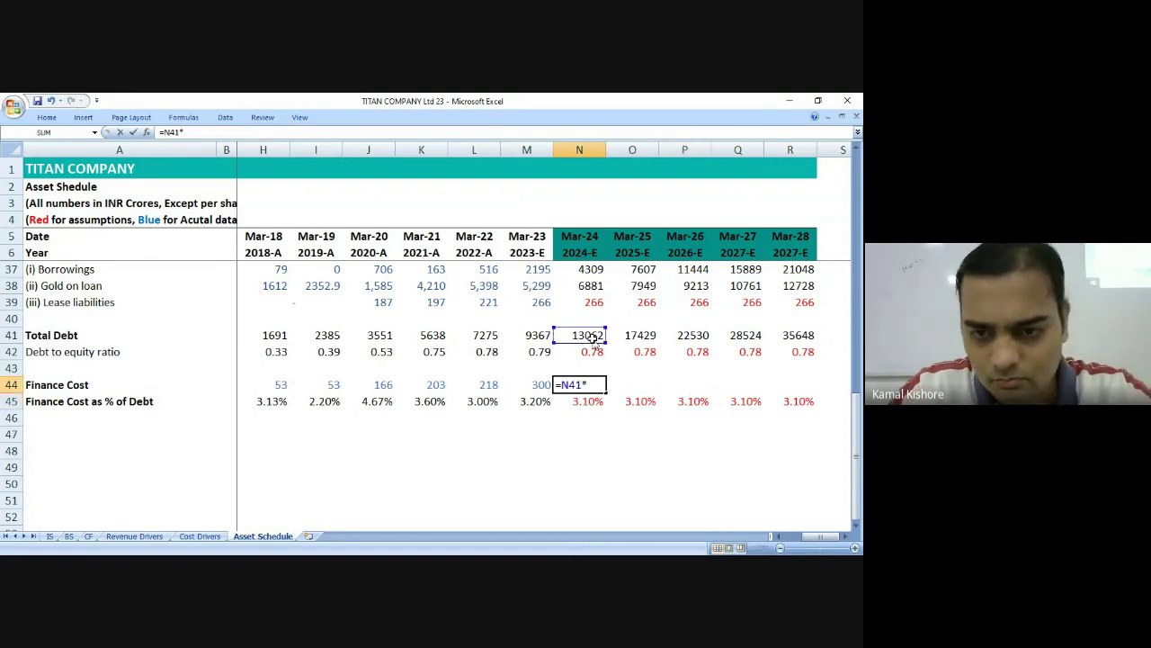
left_click(583, 401)
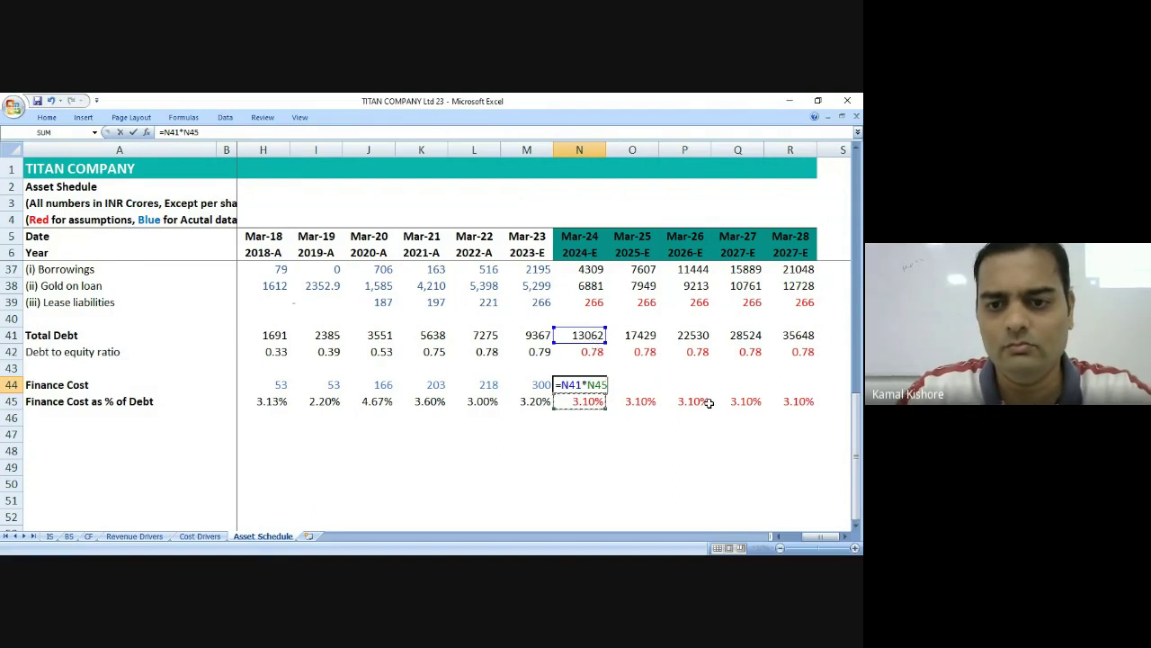
key("Return")
Fill the finance cost formula from N44 across to Mar-28 in R44.
key("Up")
key("shift+Right")
key("shift+Right")
key("shift+Right")
key("shift+Right")
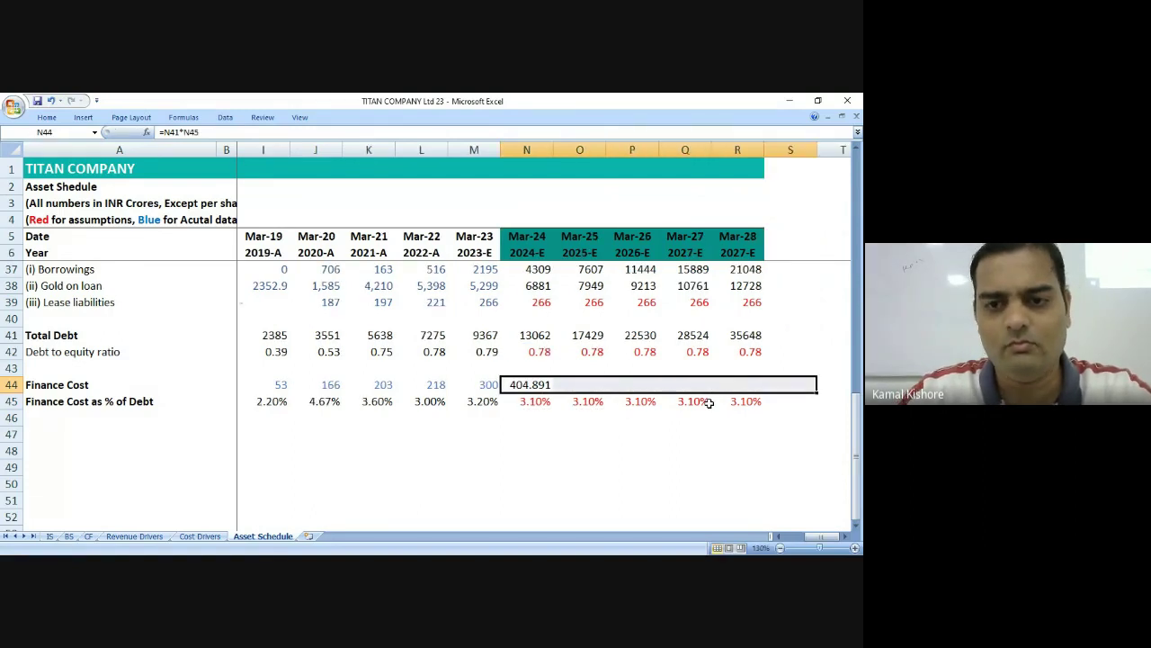
key("ctrl+r")
Clear the Mar-24 to Mar-28 gold on loan, interest and interest rate forecasts in N23:R25.
scroll(707, 402, "up", 1)
scroll(707, 402, "up", 5)
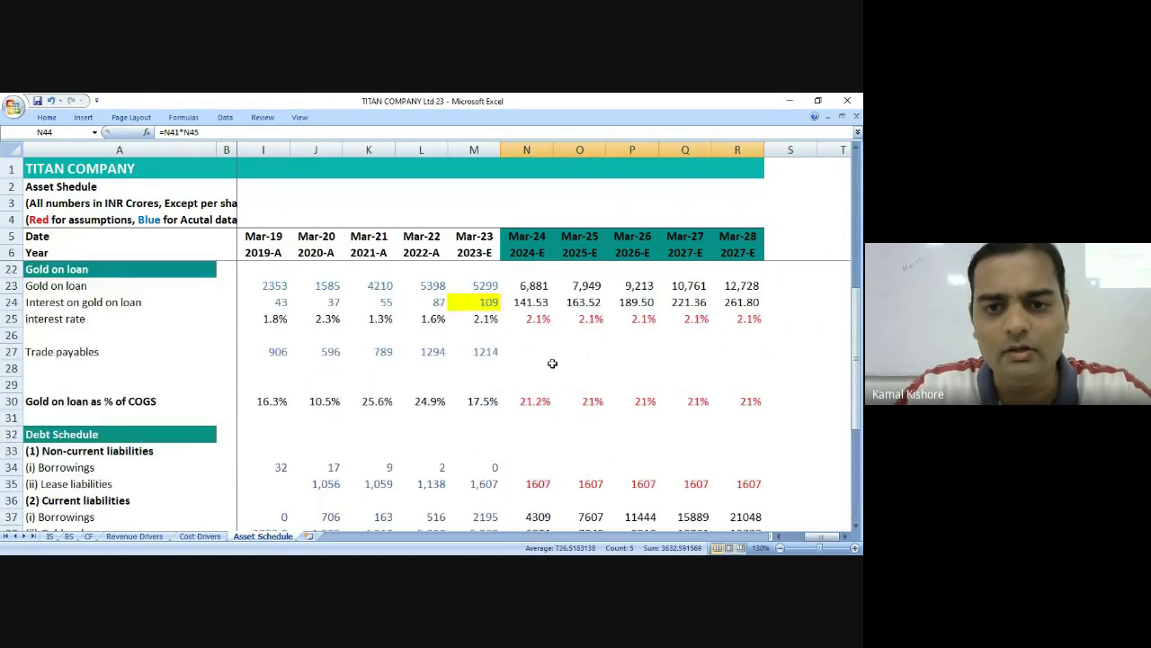
left_click_drag(532, 337, 728, 366)
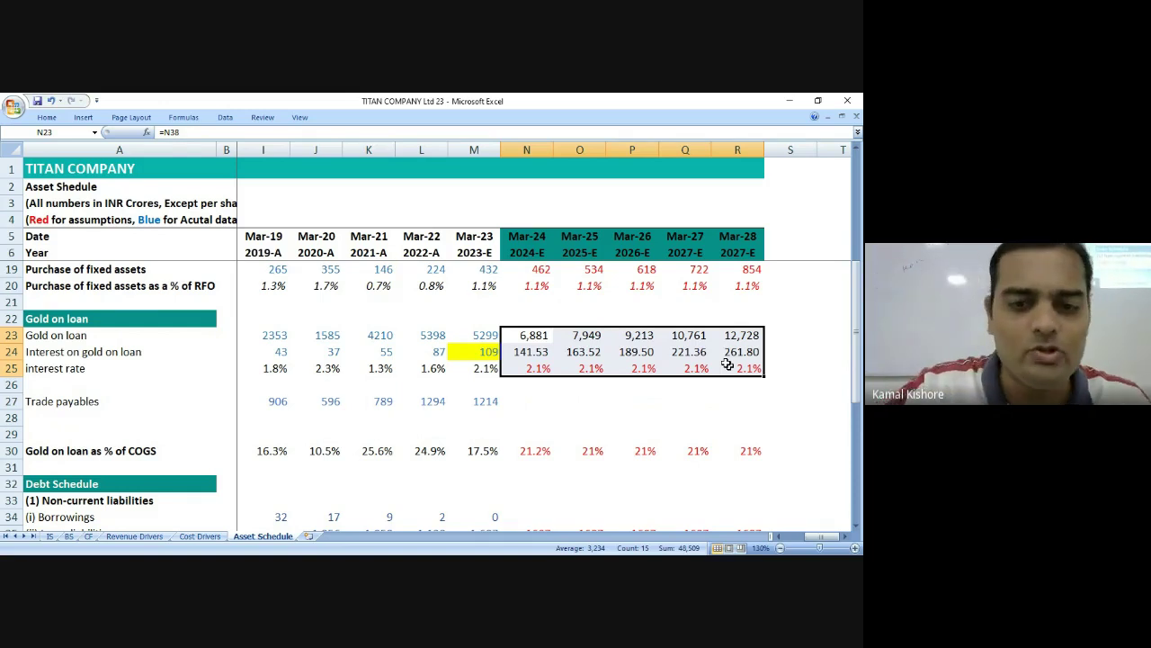
key("Delete")
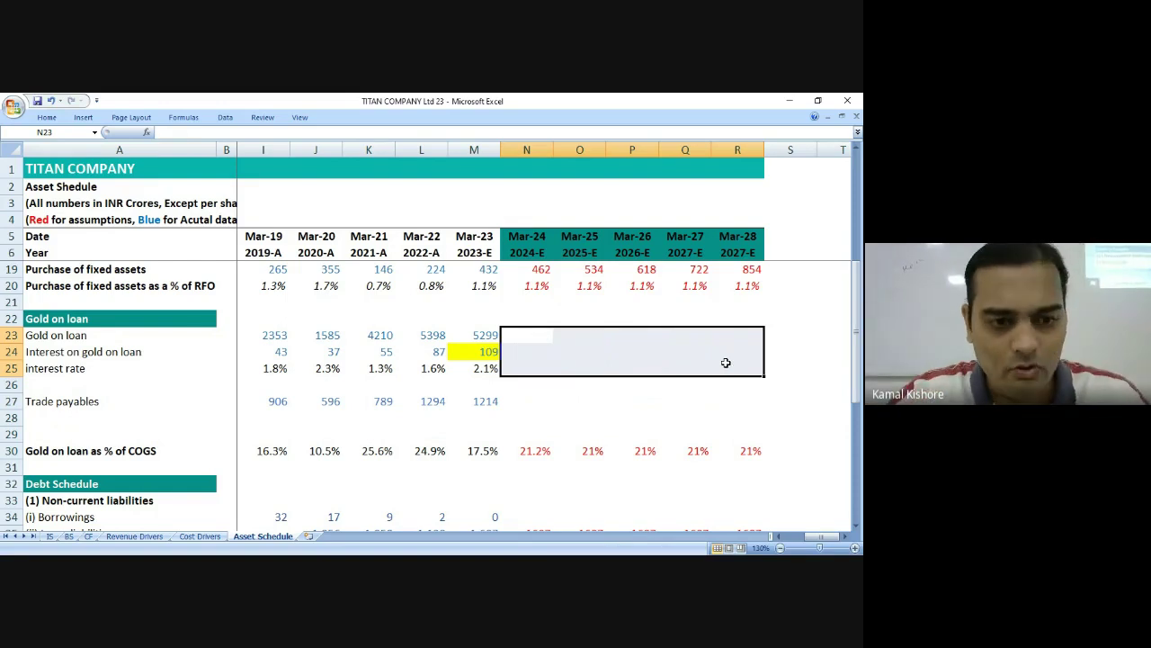
Try to link the Mar-24 finance costs in N30 of the IS sheet to ='Asset Schedule'!N44, and clear the cell again.
scroll(726, 362, "down", 6)
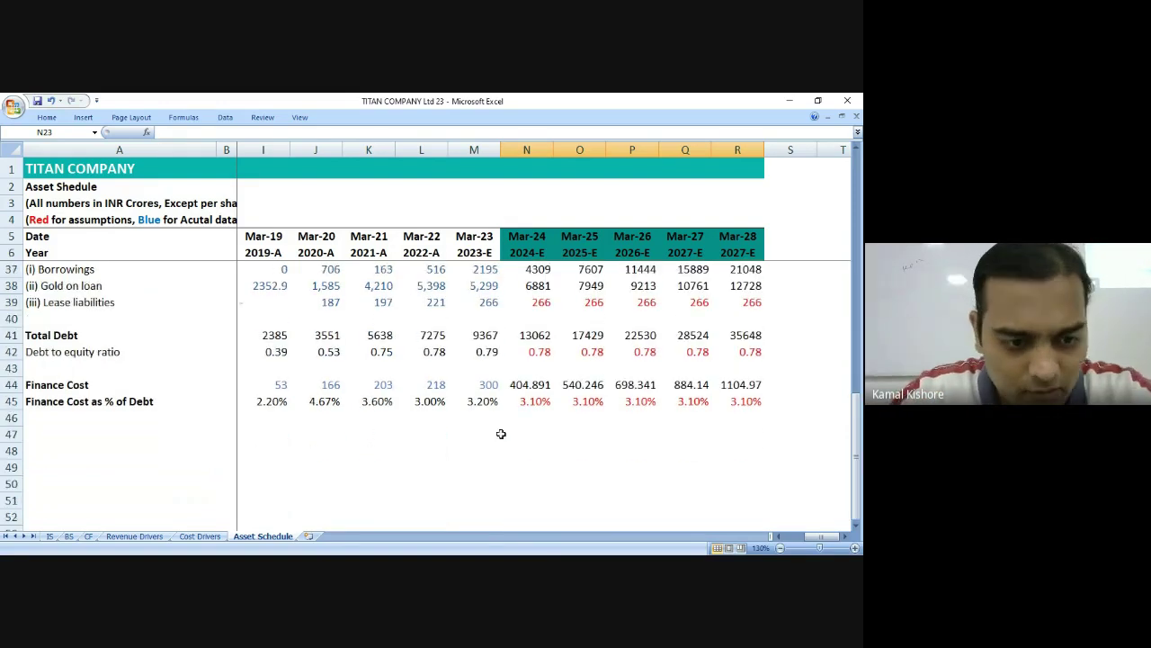
left_click(51, 536)
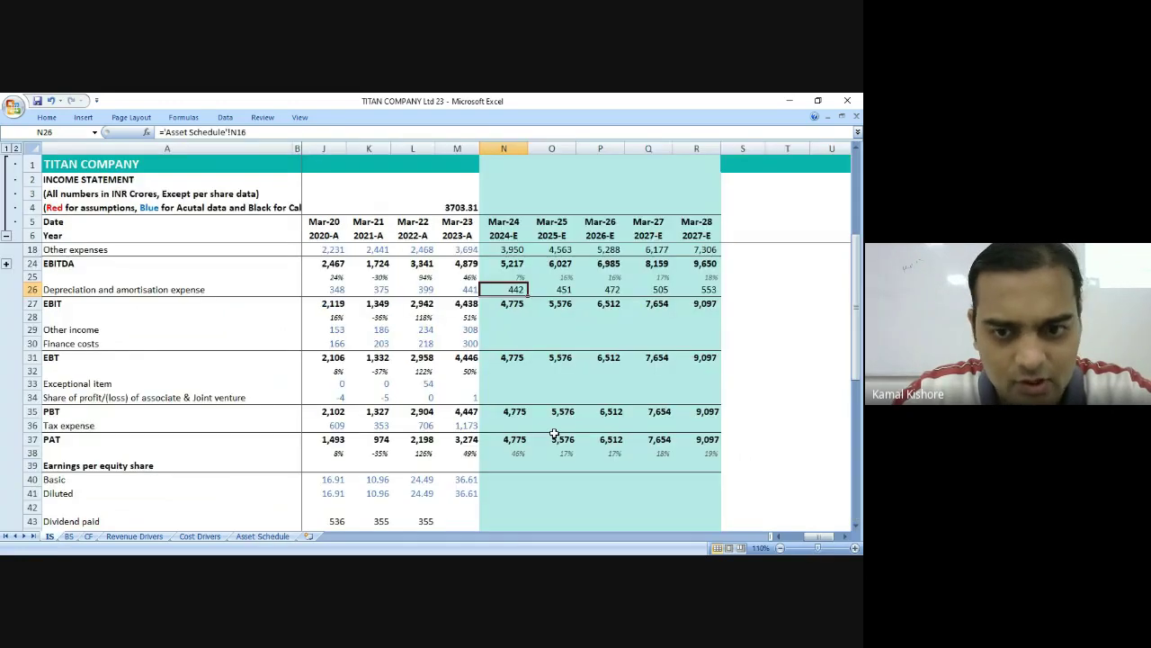
left_click(499, 346)
type("=")
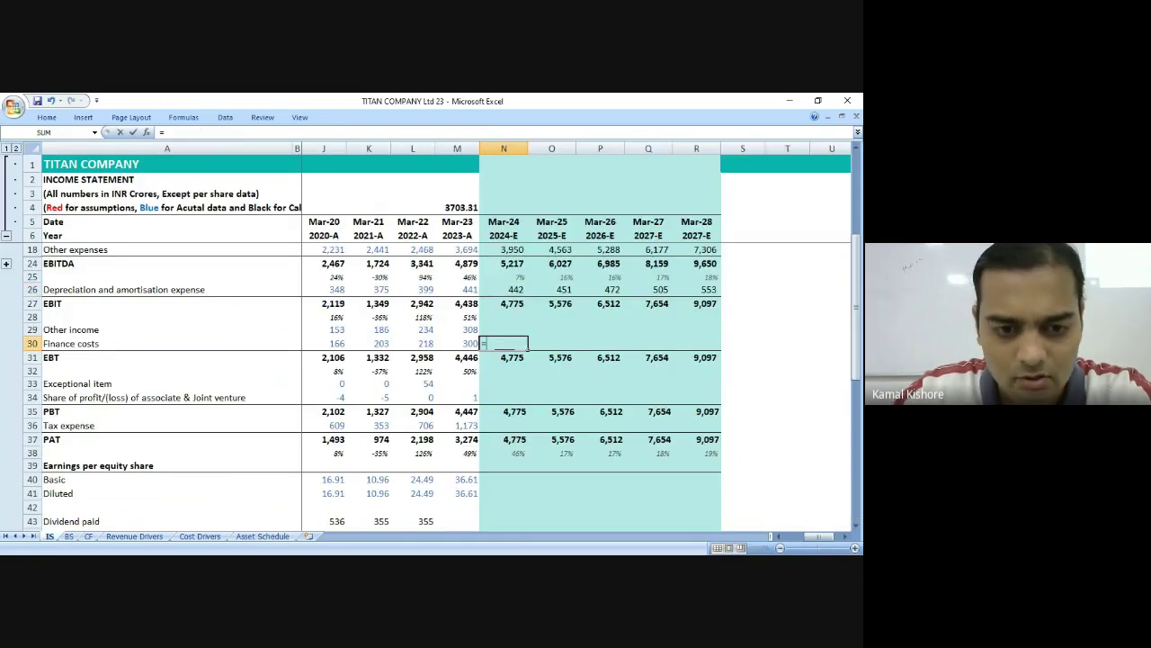
left_click(262, 536)
left_click(524, 391)
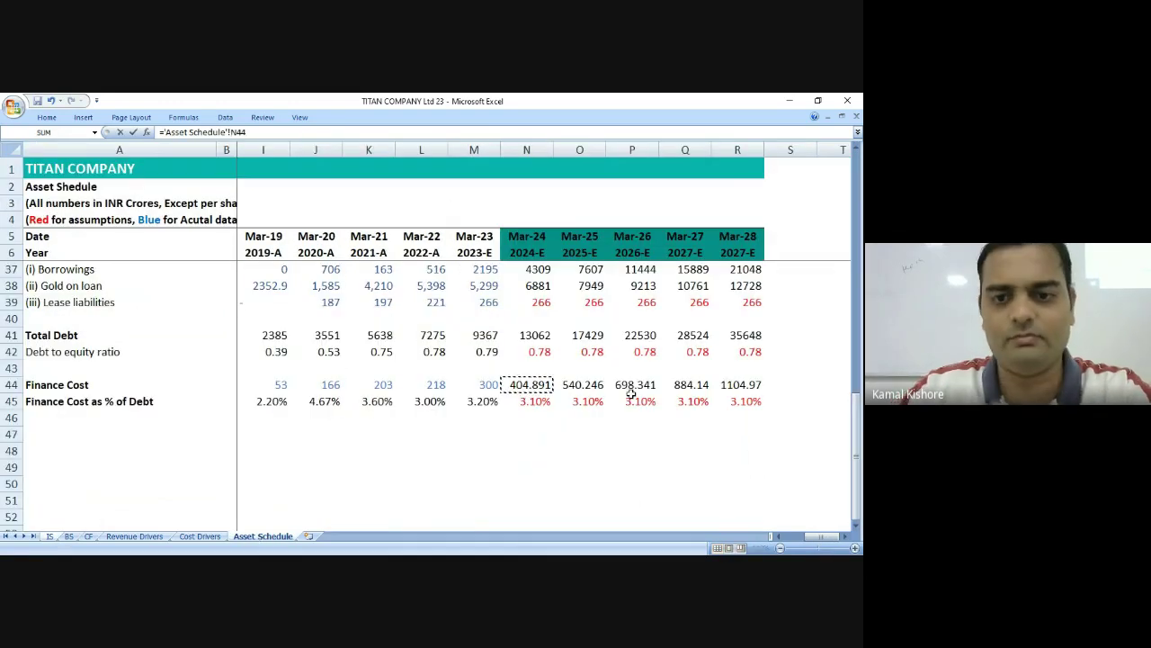
key("Return")
key("Return")
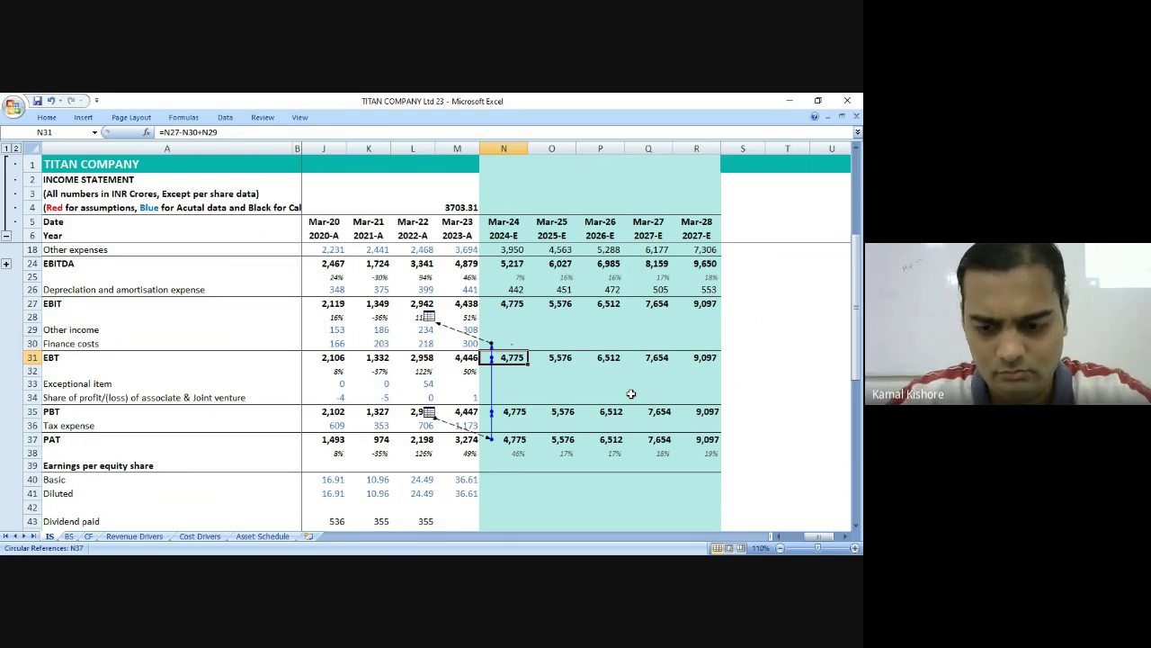
key("Up")
key("Delete")
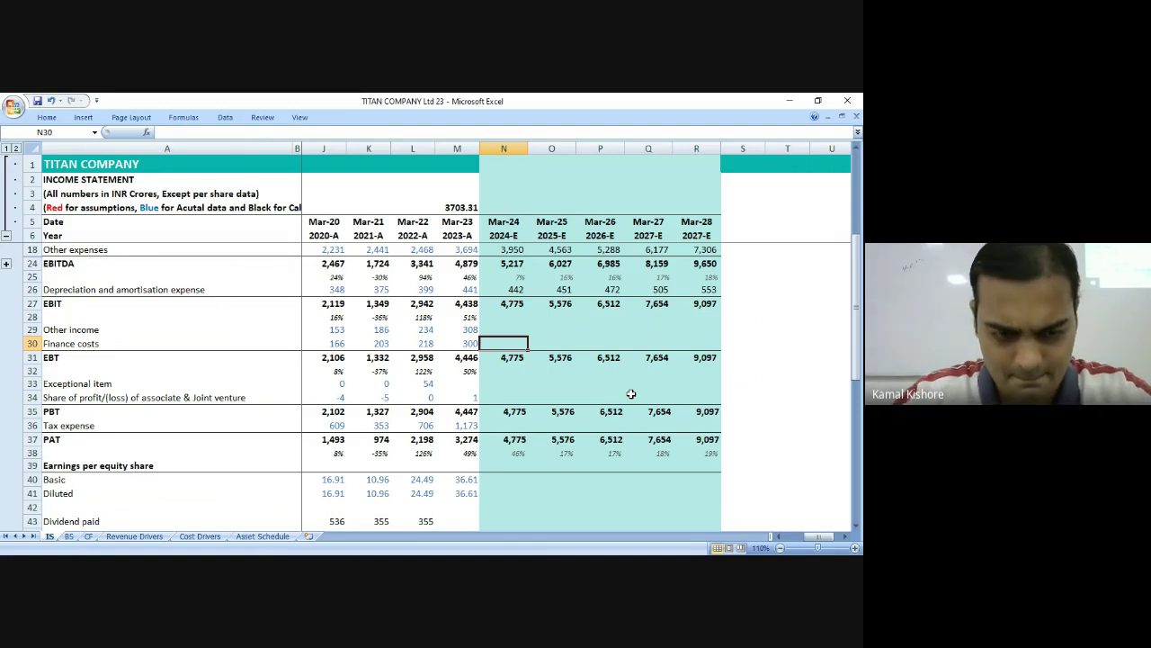
Examine the Mar-24 finance cost, total debt and debt to equity formulas in the Asset Schedule against the IS finance costs row.
left_click(263, 536)
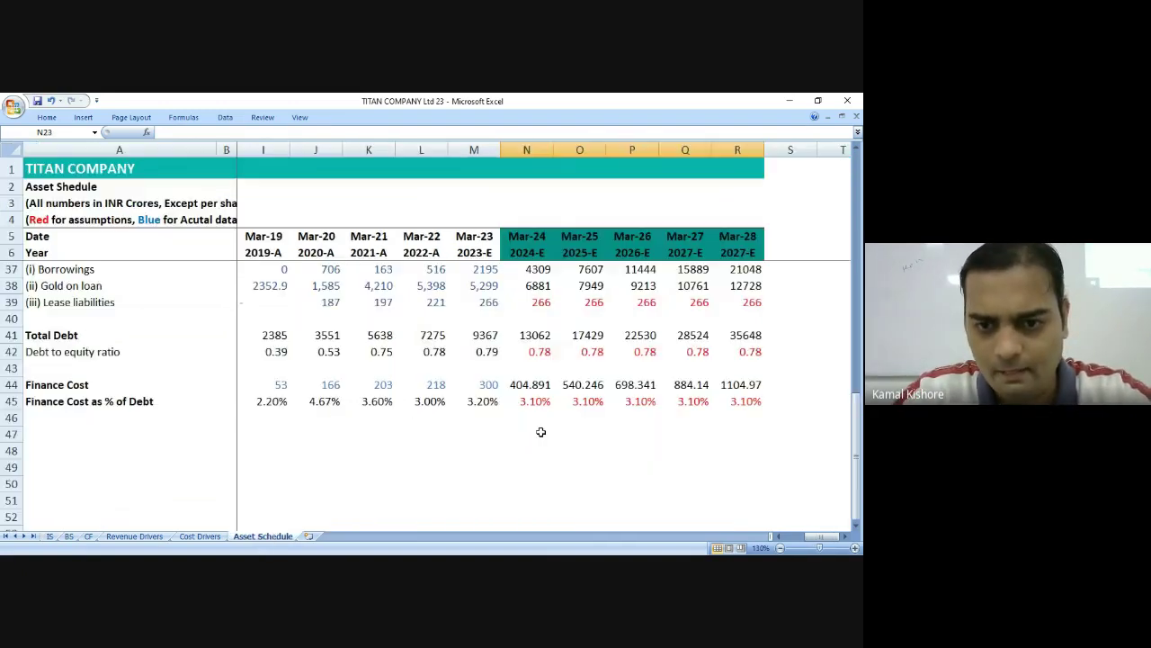
key("F2")
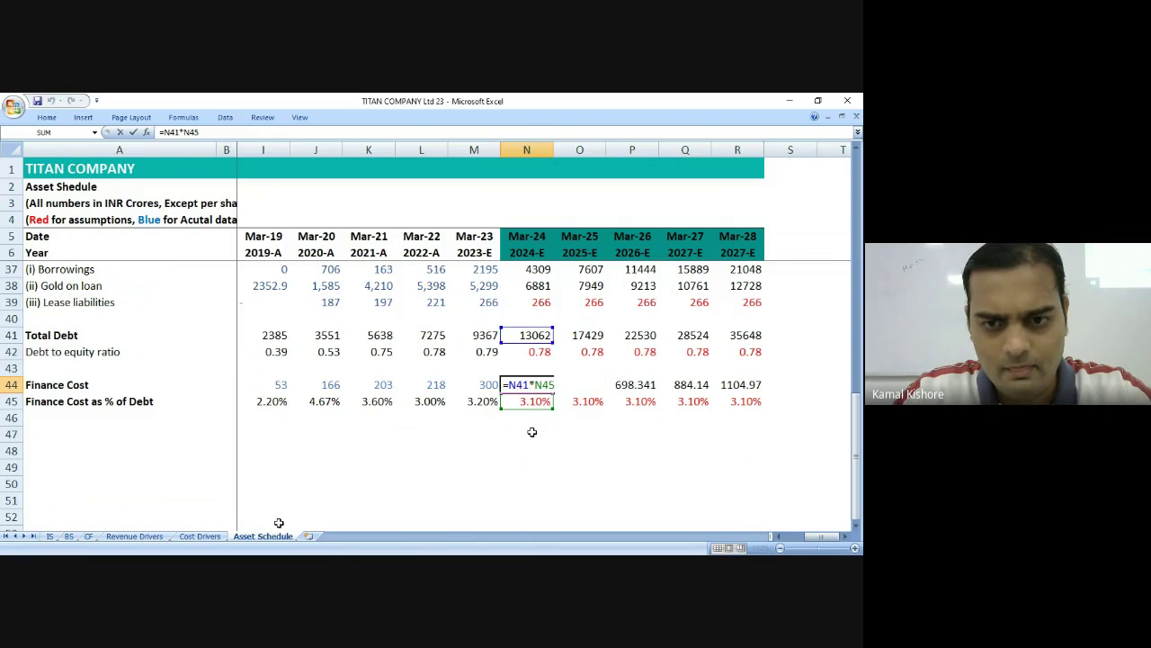
left_click(531, 333)
double_click(530, 333)
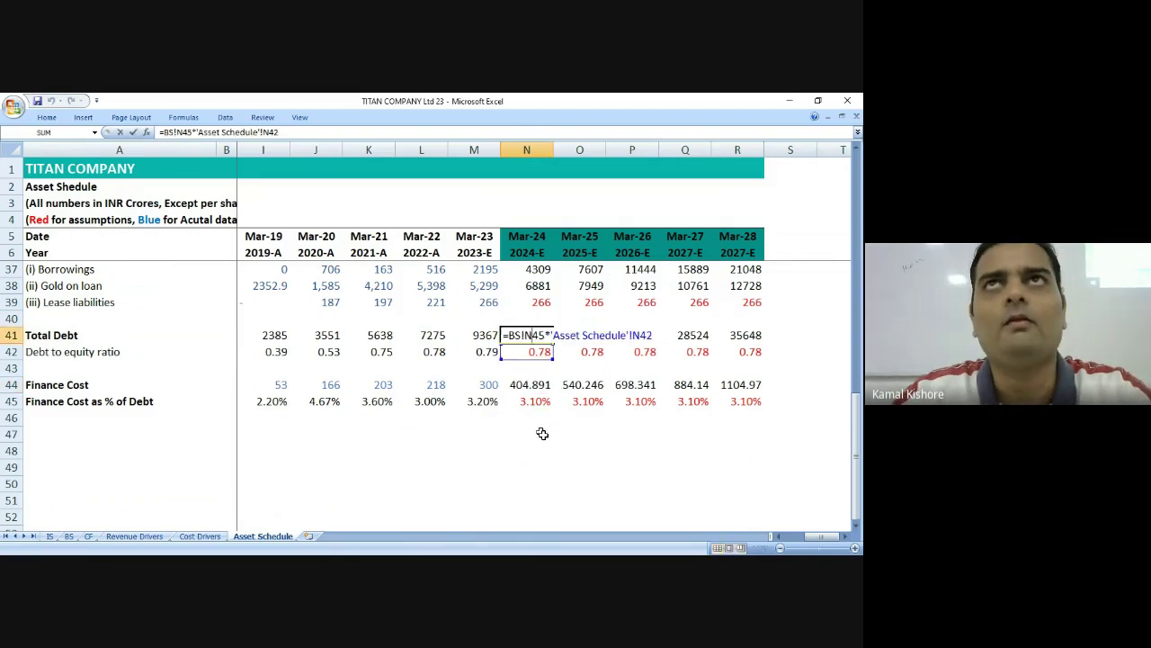
key("Escape")
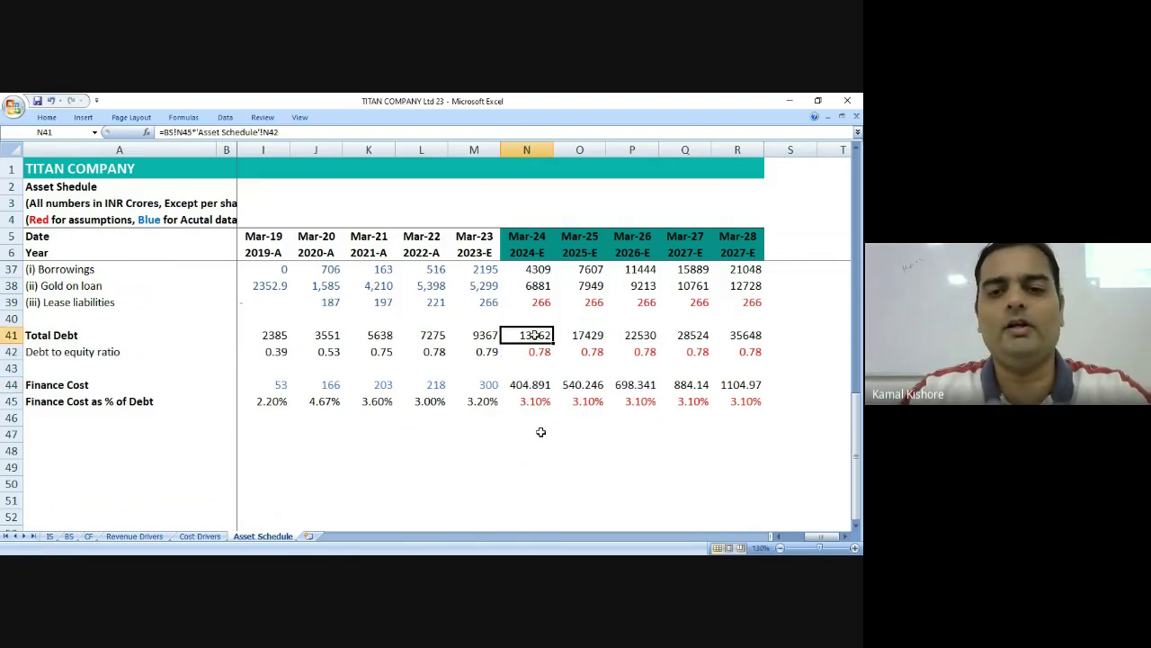
key("F2")
key("Escape")
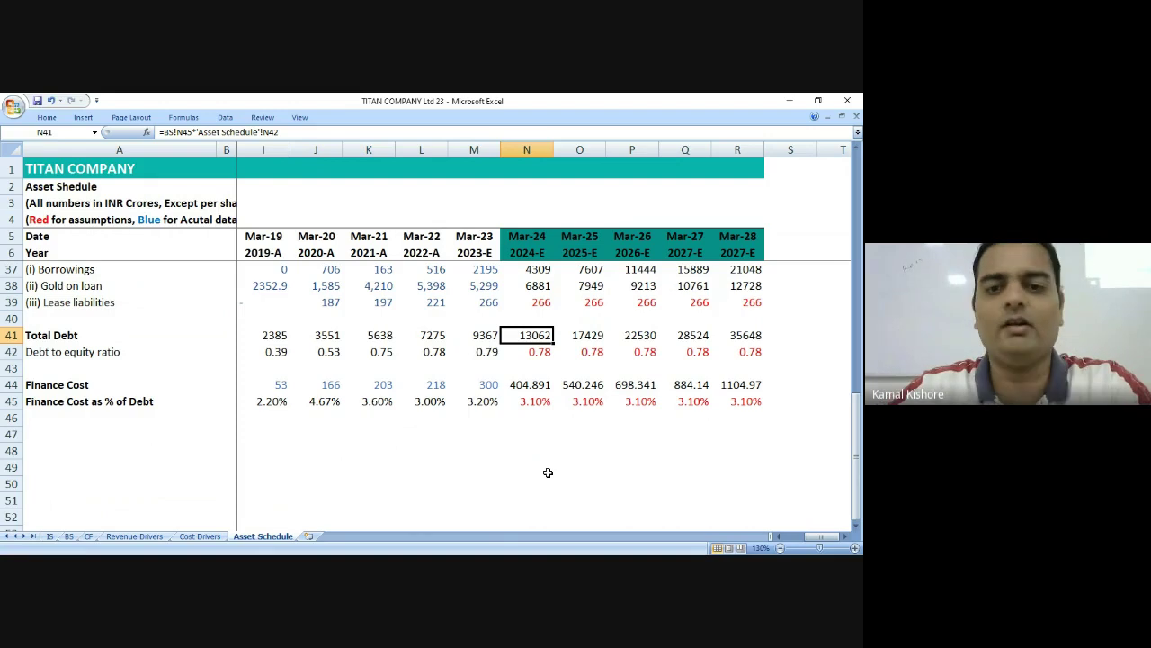
key("Down")
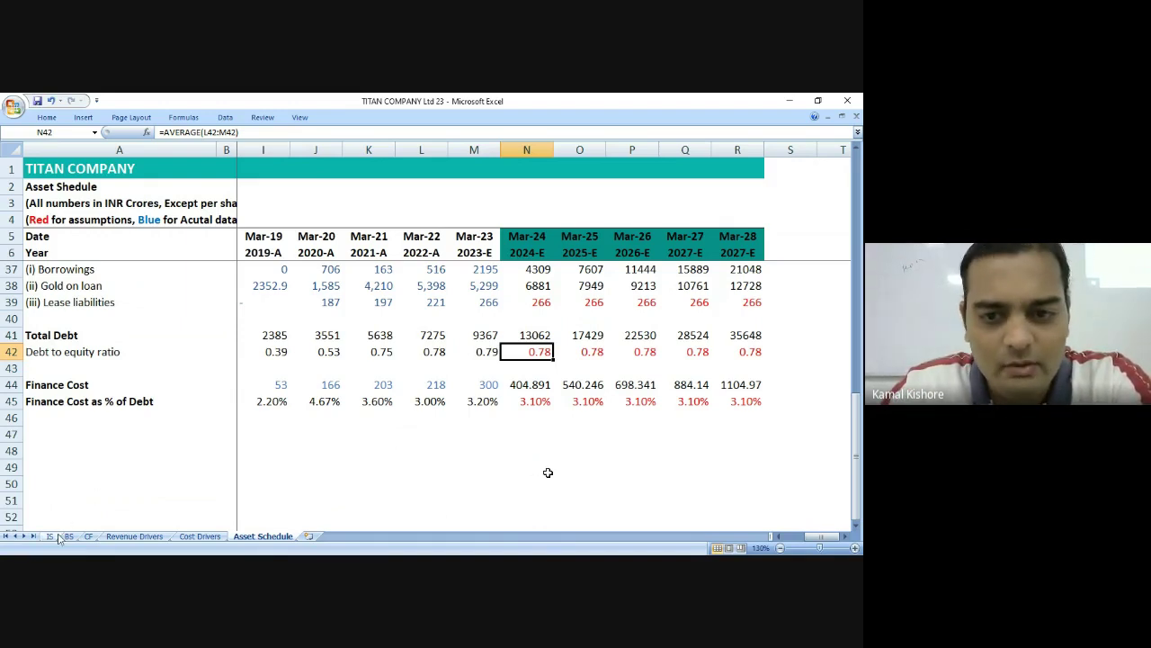
left_click(538, 384)
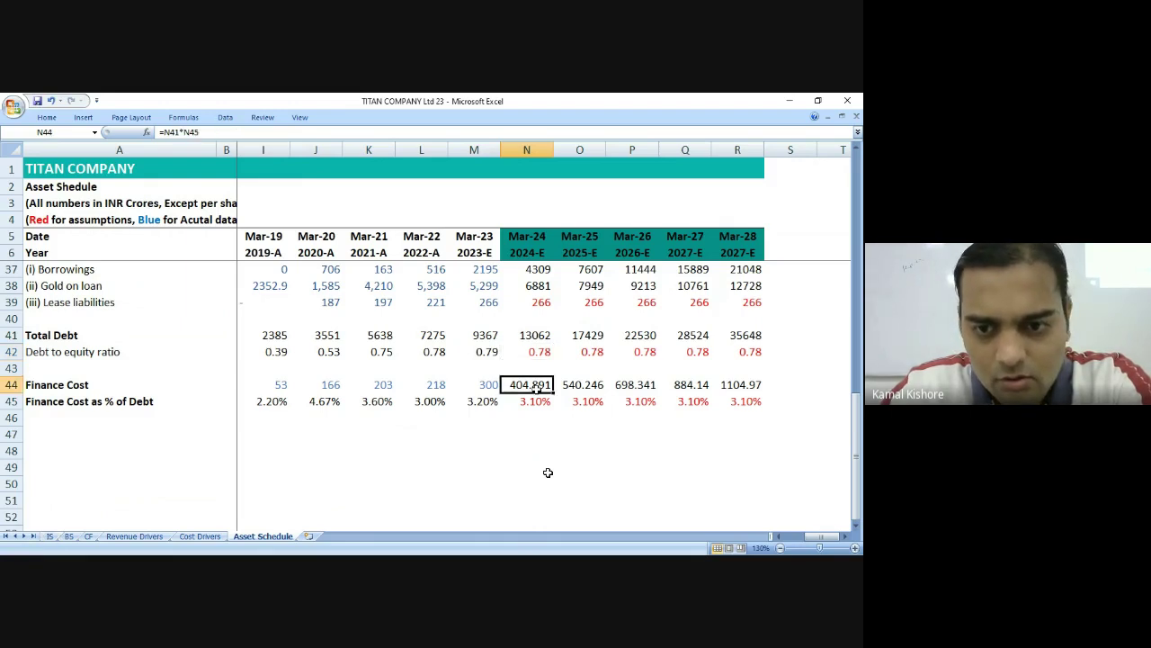
left_click(49, 536)
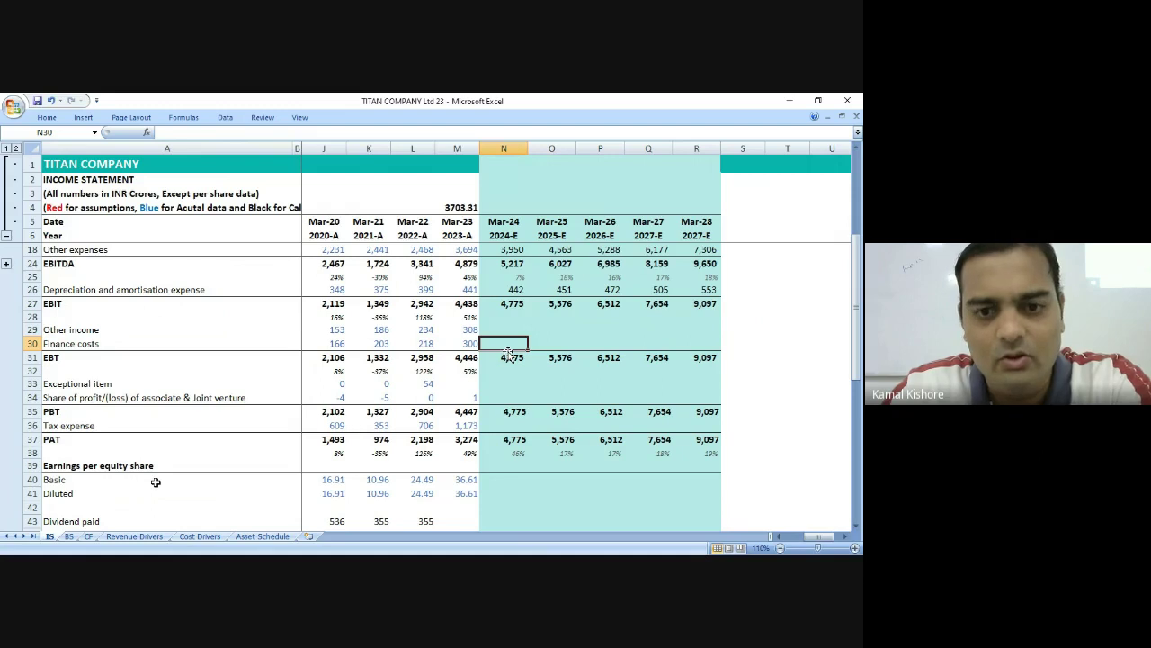
scroll(542, 434, "down", 1)
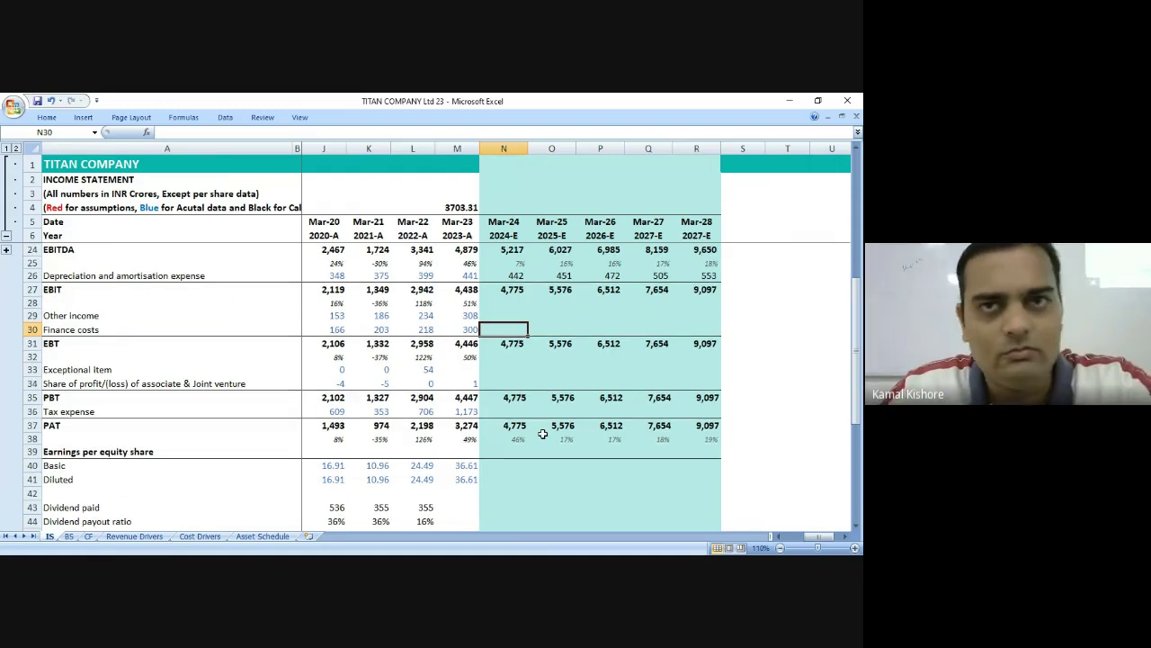
scroll(542, 422, "down", 1)
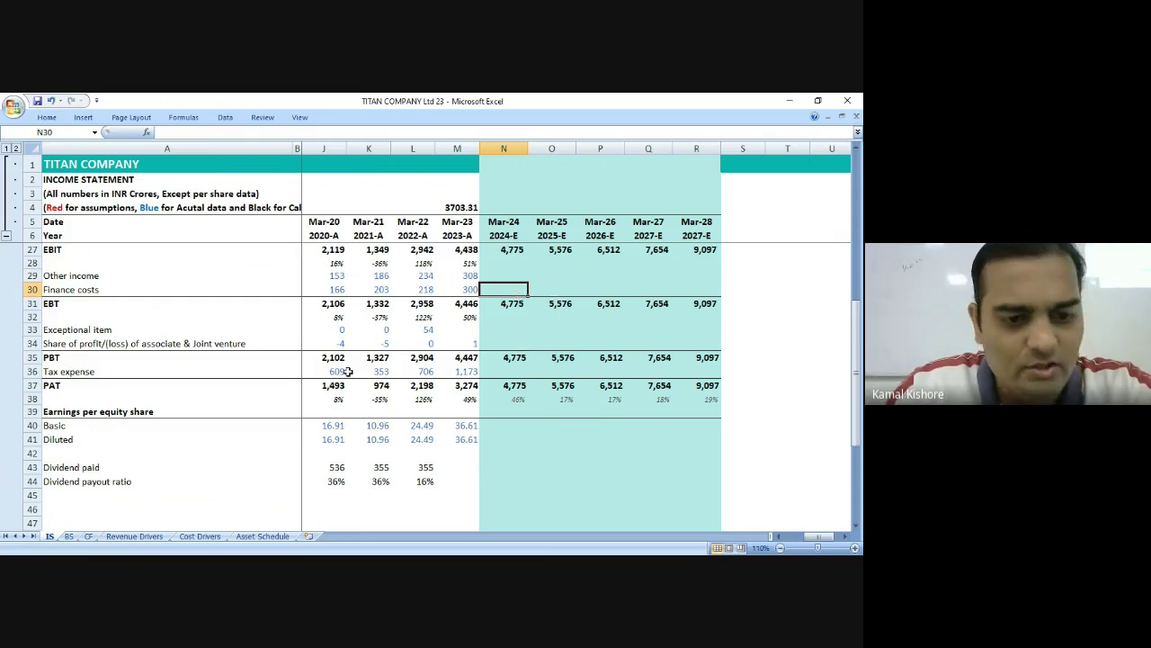
left_click(262, 536)
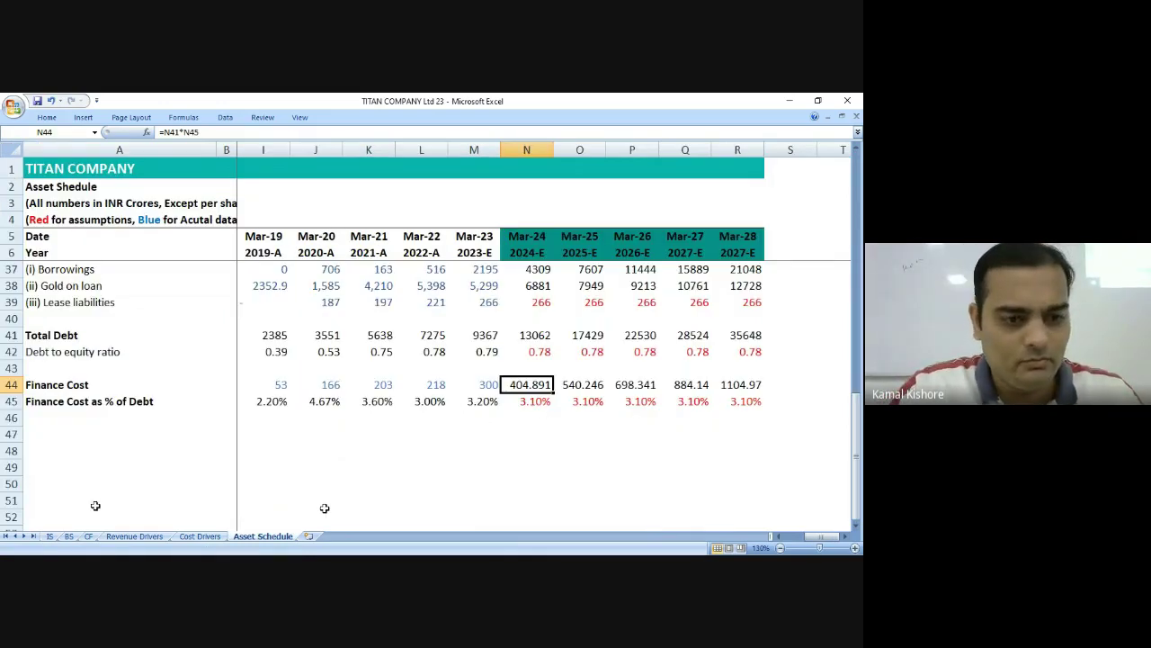
Enter the note TO UPDATE LATER DUE TO CIRCULAR REFERENCE ISSUE in the Mar-24 finance costs cell N30 of the IS sheet.
left_click(50, 536)
type("TO")
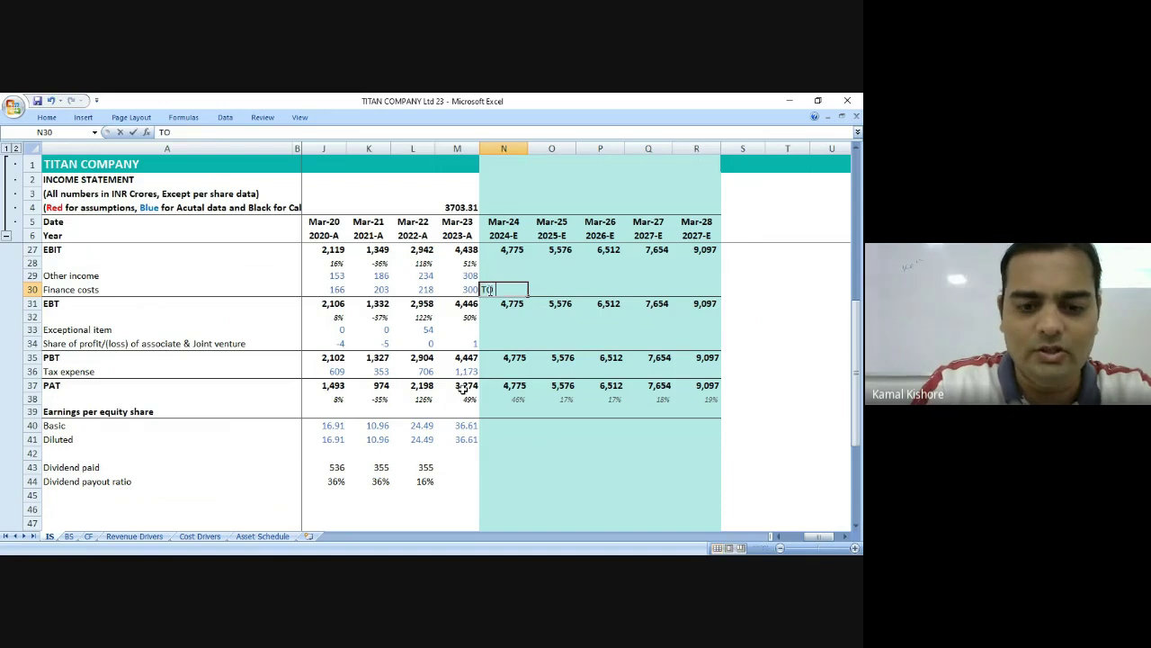
type(" UPDATE")
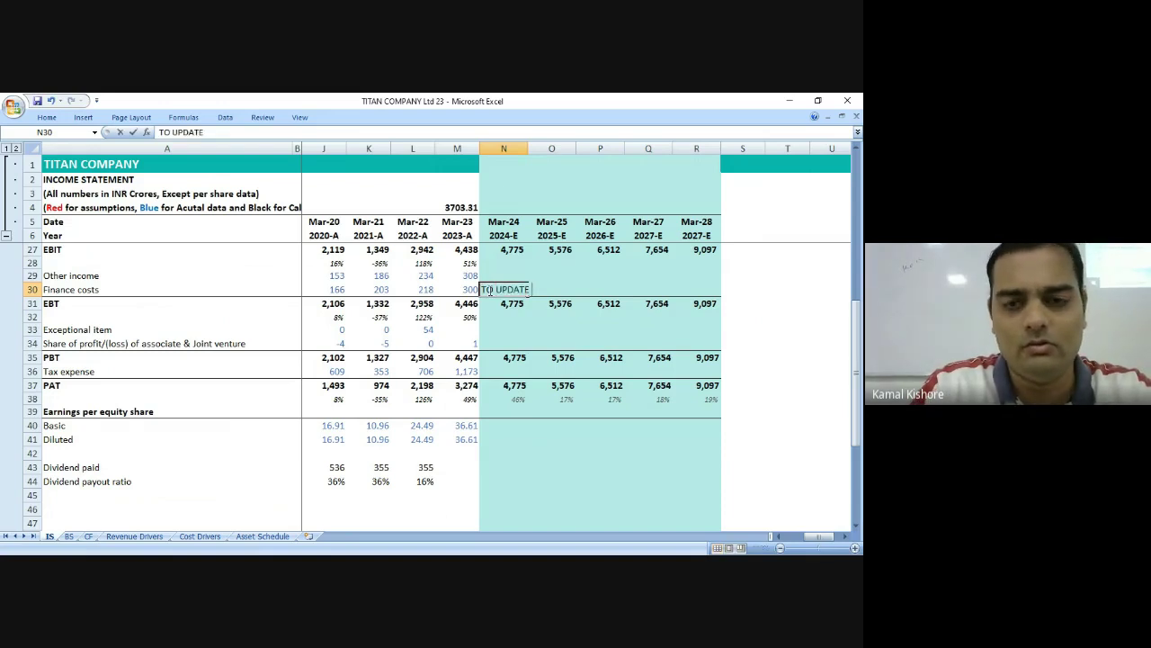
type(" LATER D")
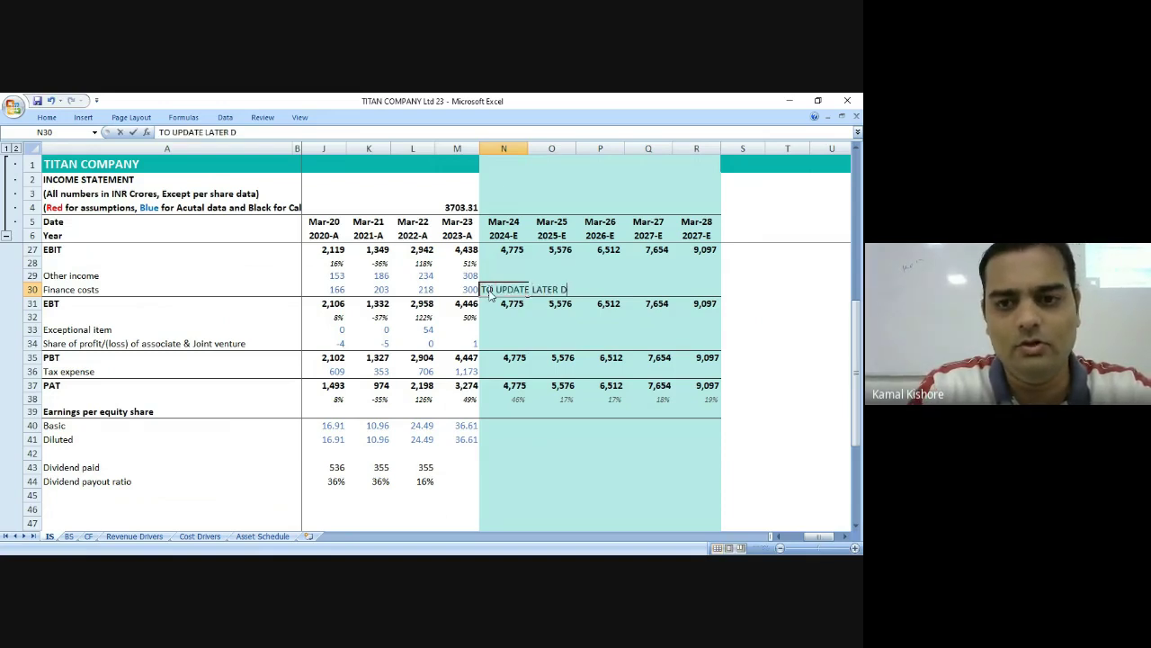
type("UE TO CIRC")
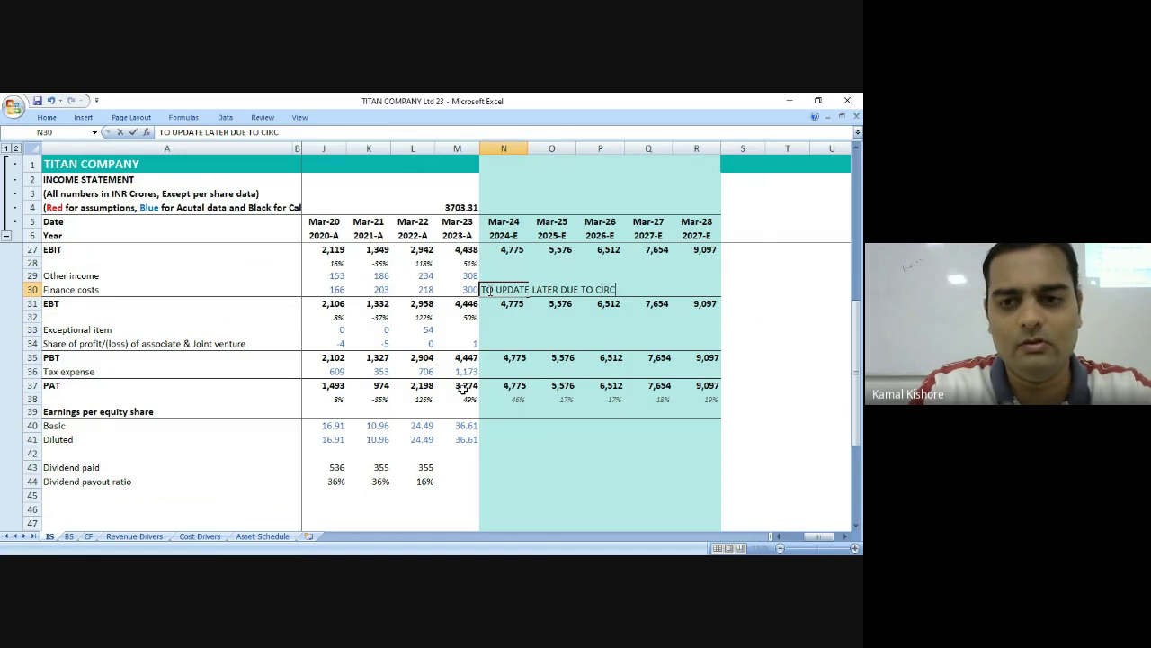
type("ULAR REFER")
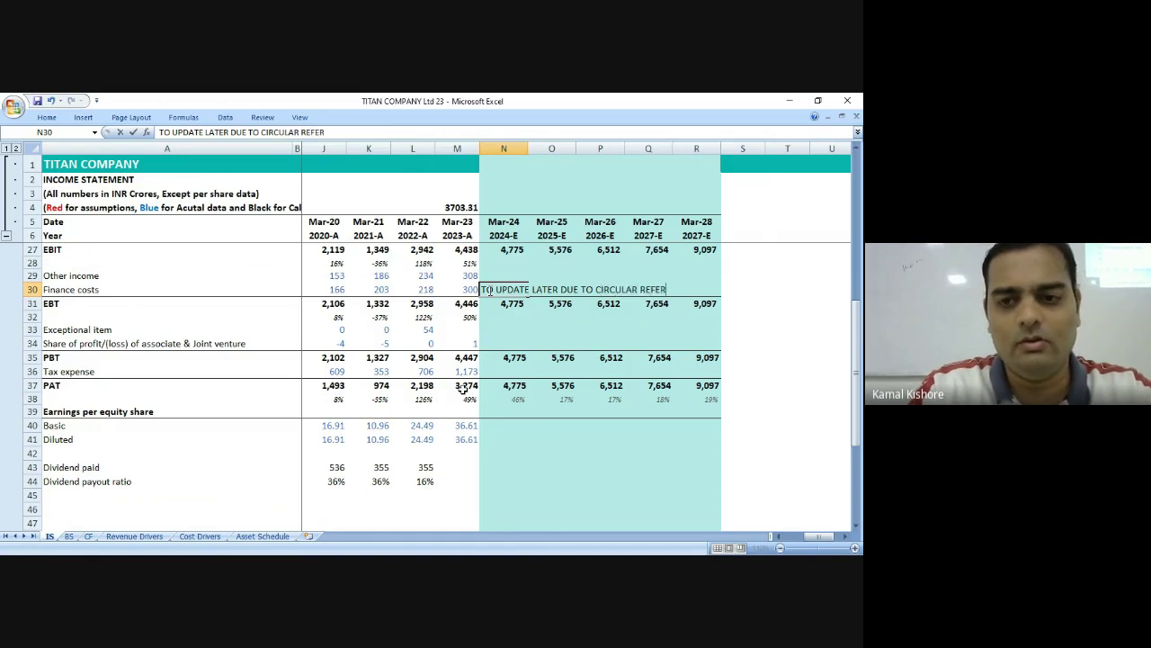
type("ENCE ISSUE")
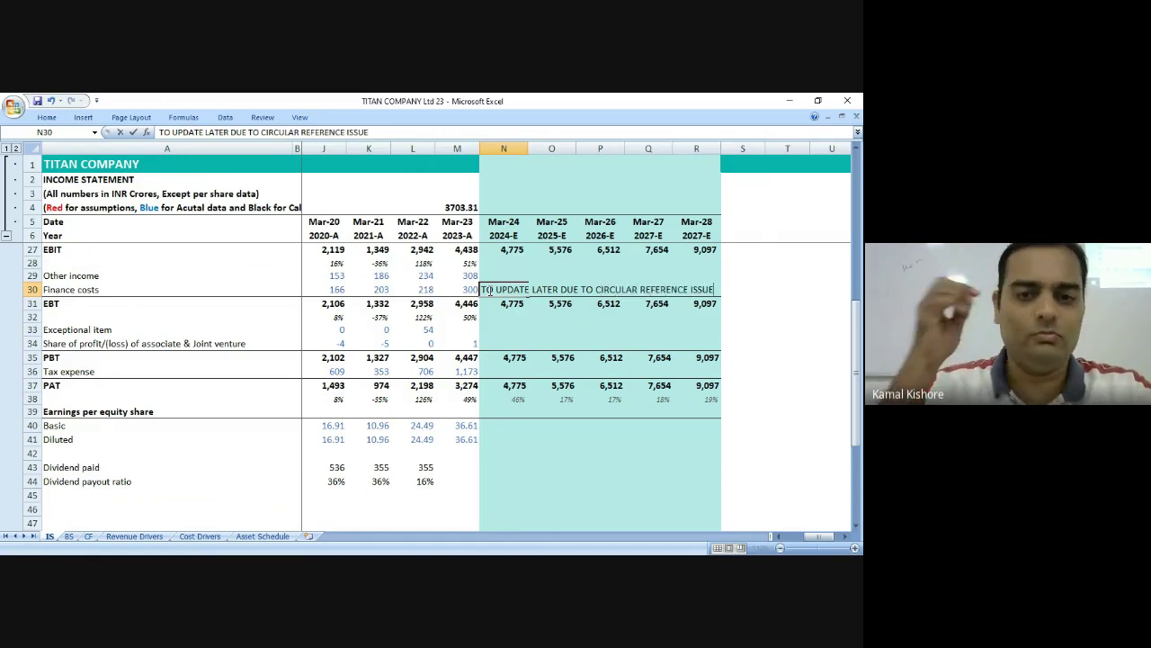
key("Return")
left_click(488, 289)
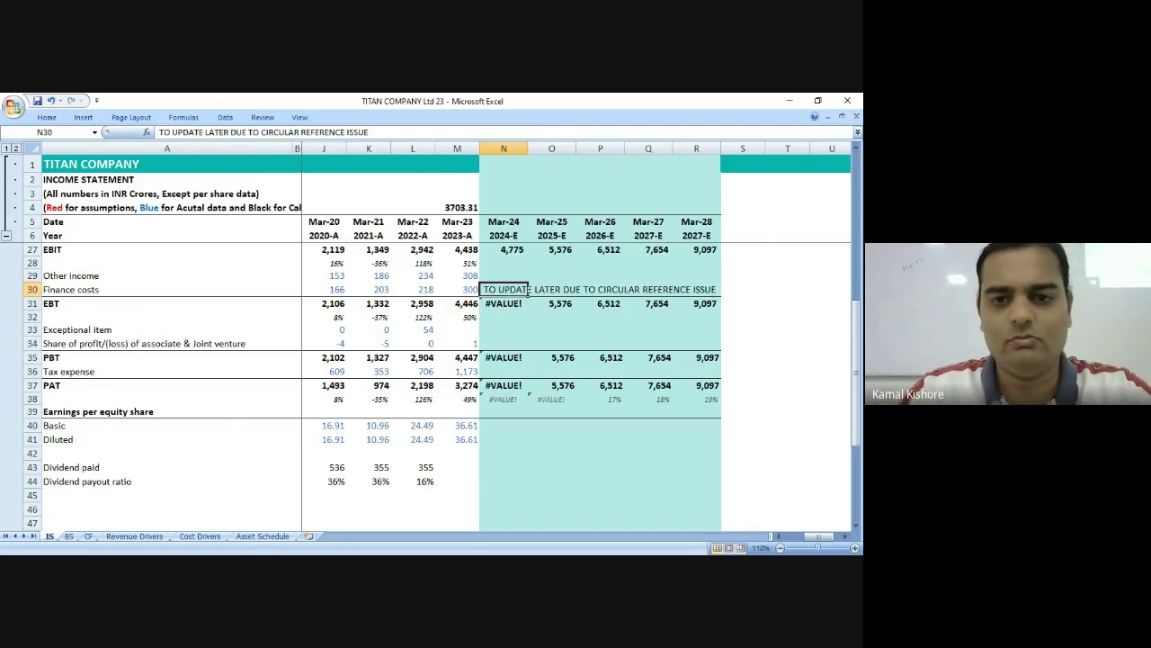
key("Down")
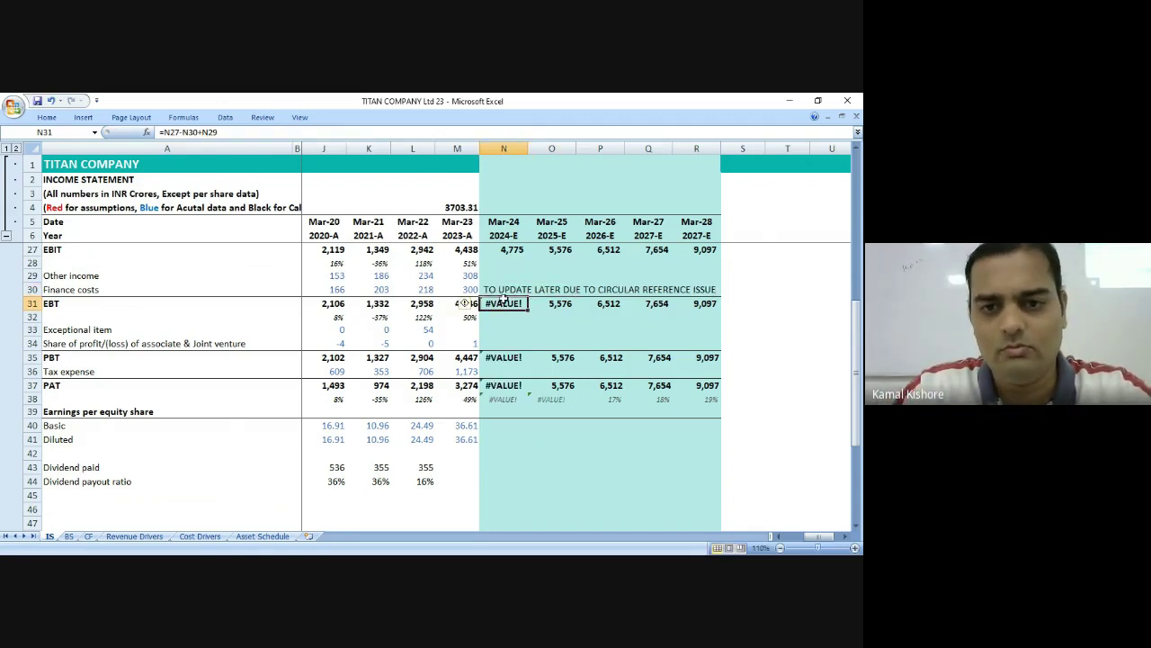
double_click(509, 303)
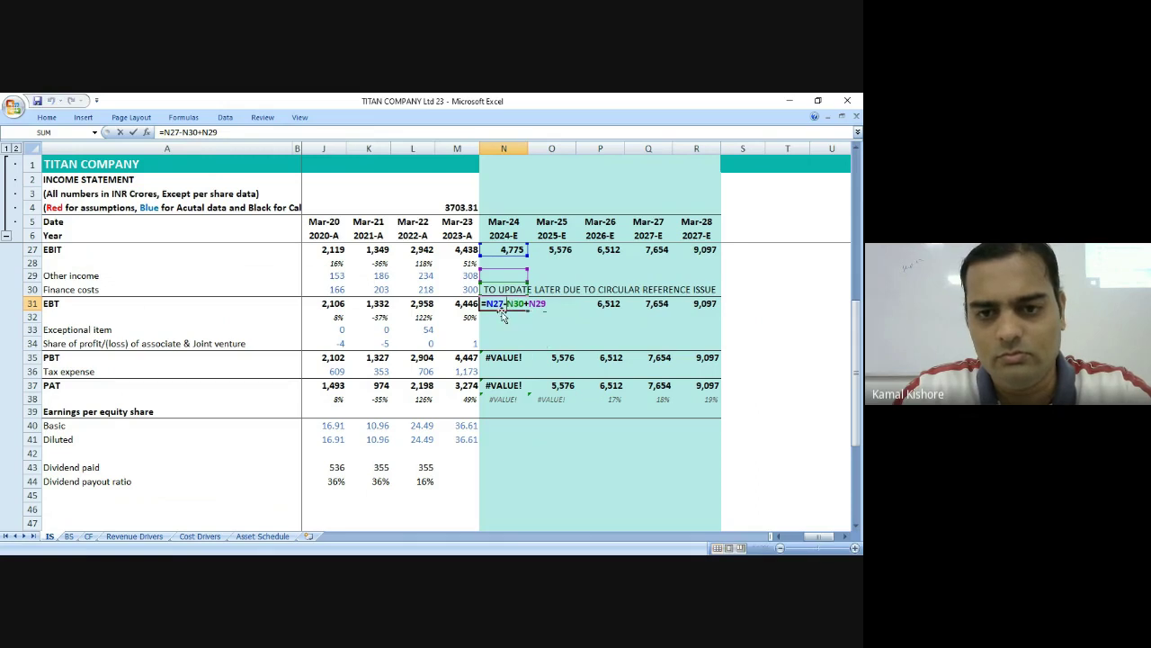
type("iferr")
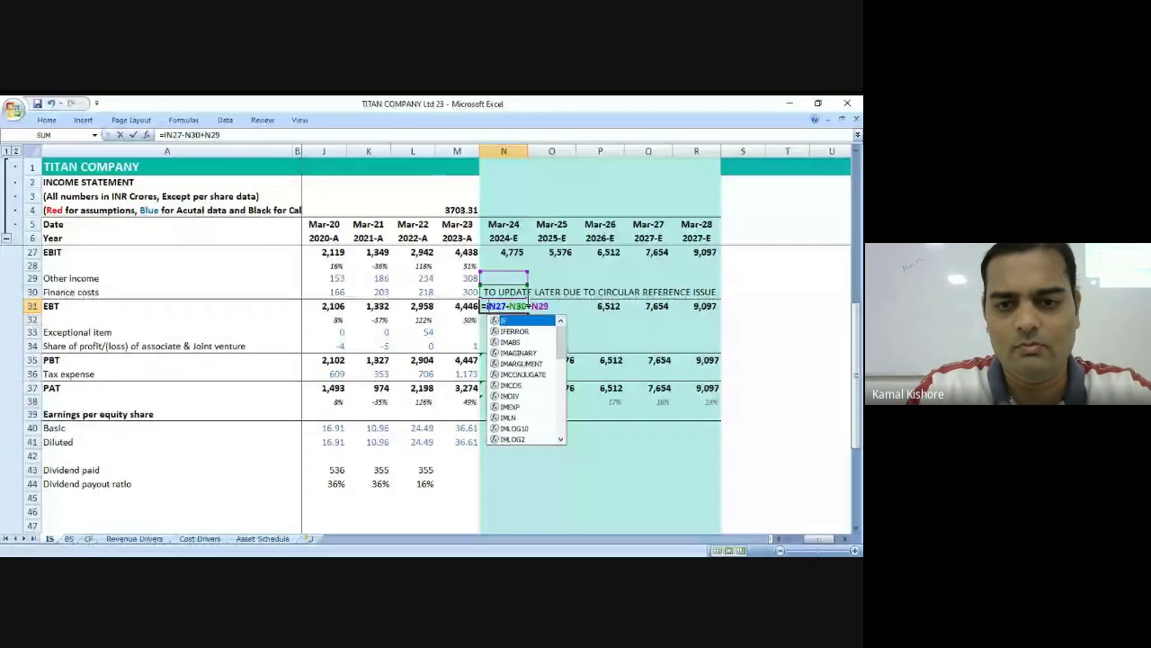
key("Tab")
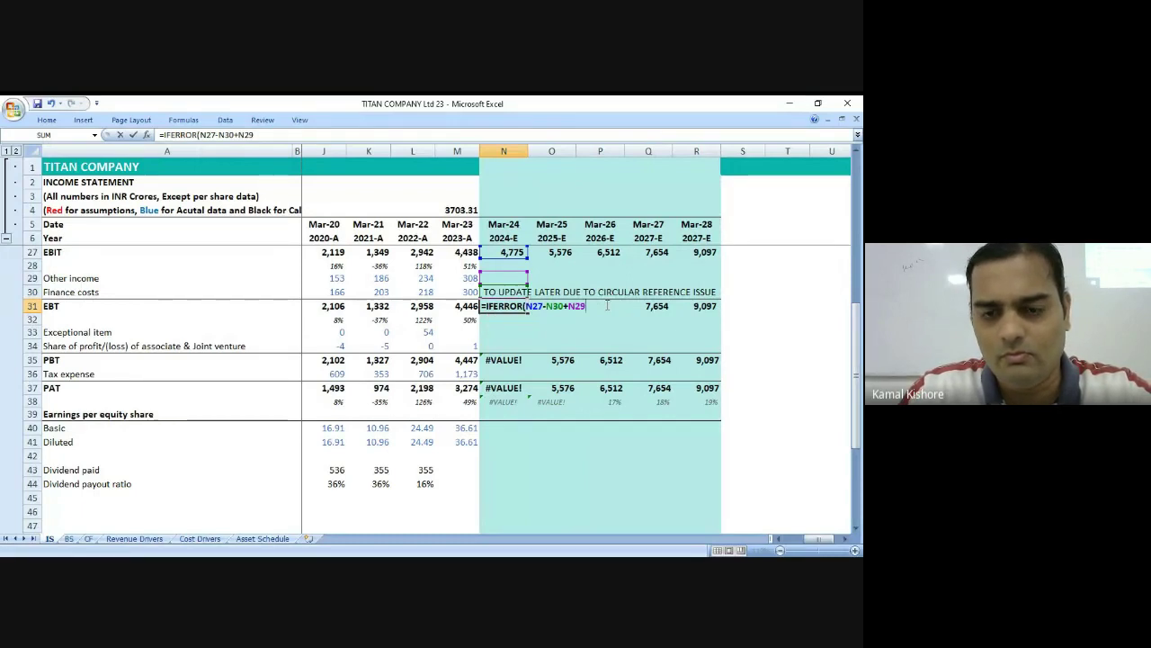
key("Escape")
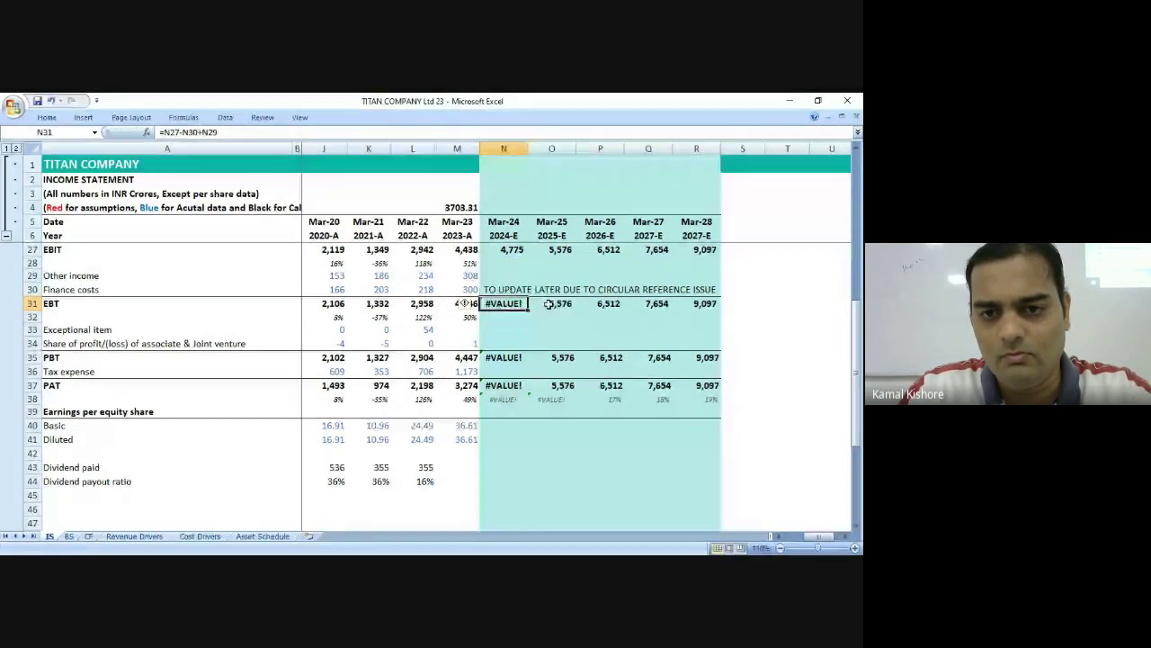
Wrap the Mar-24 EBT formula in N31 with an error fallback, =IFERROR((N27-N30+N29),N27-N29).
key("F2")
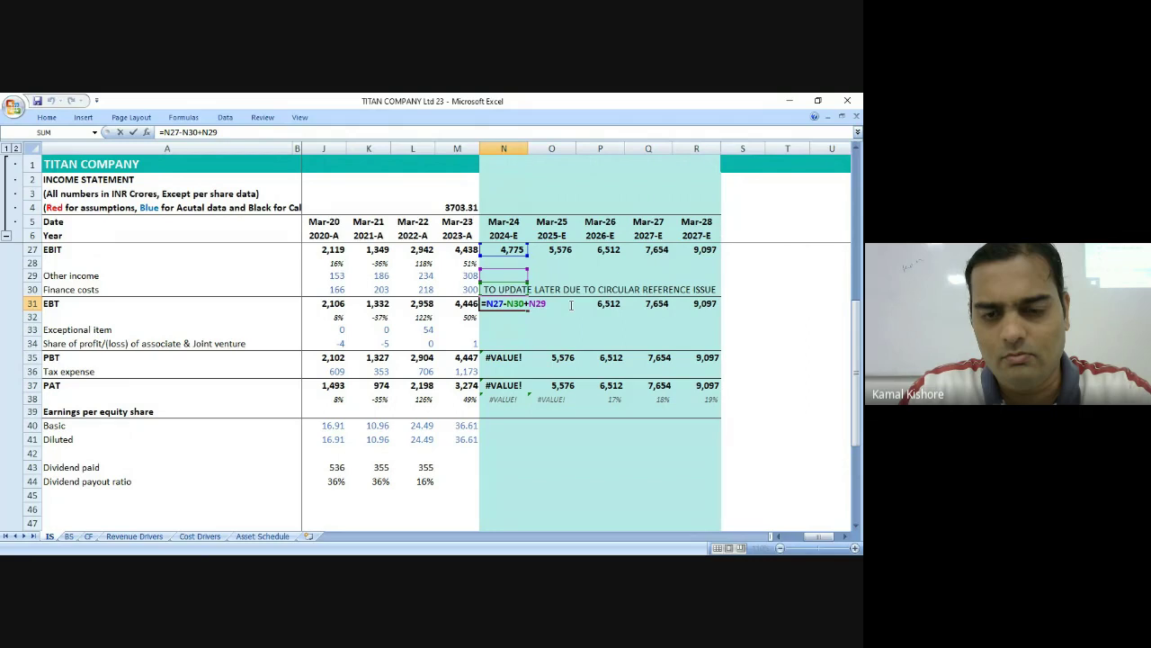
left_click(488, 304)
type("IFERROR(")
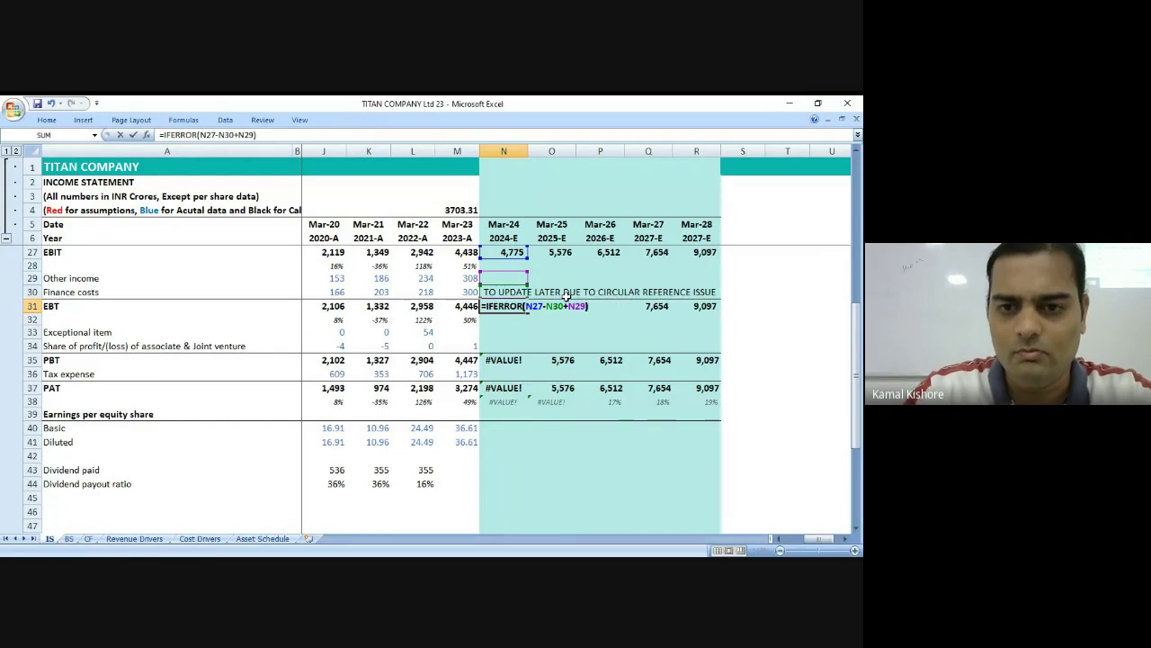
type("),")
scroll(564, 295, "up", 1)
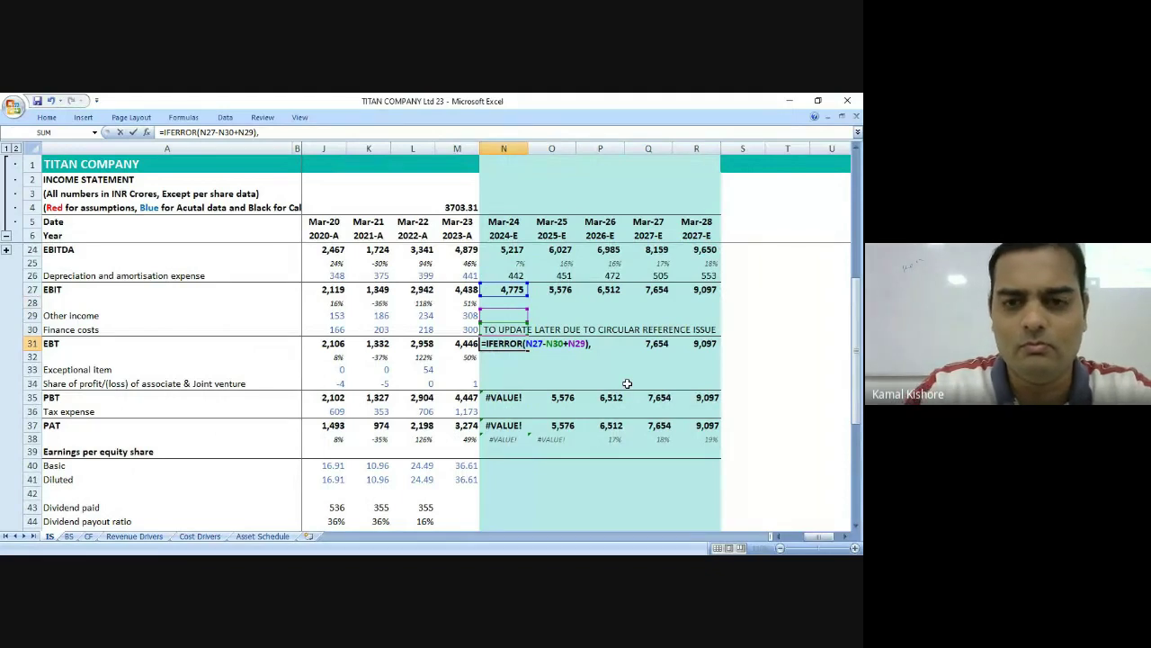
type("n27")
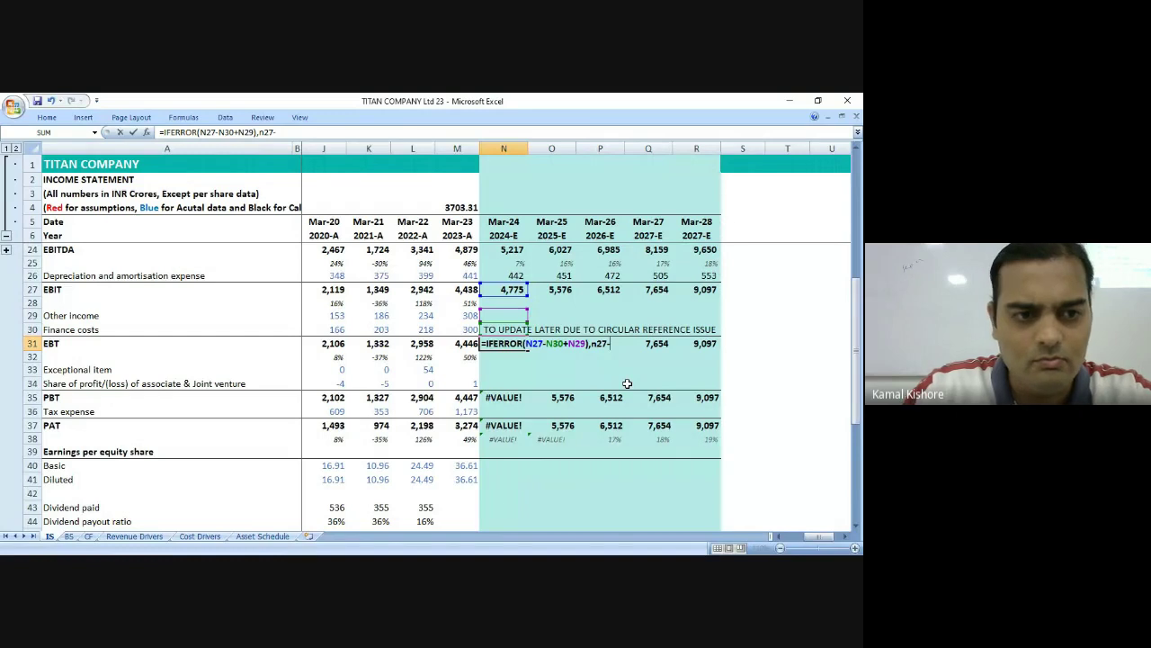
type("-n29")
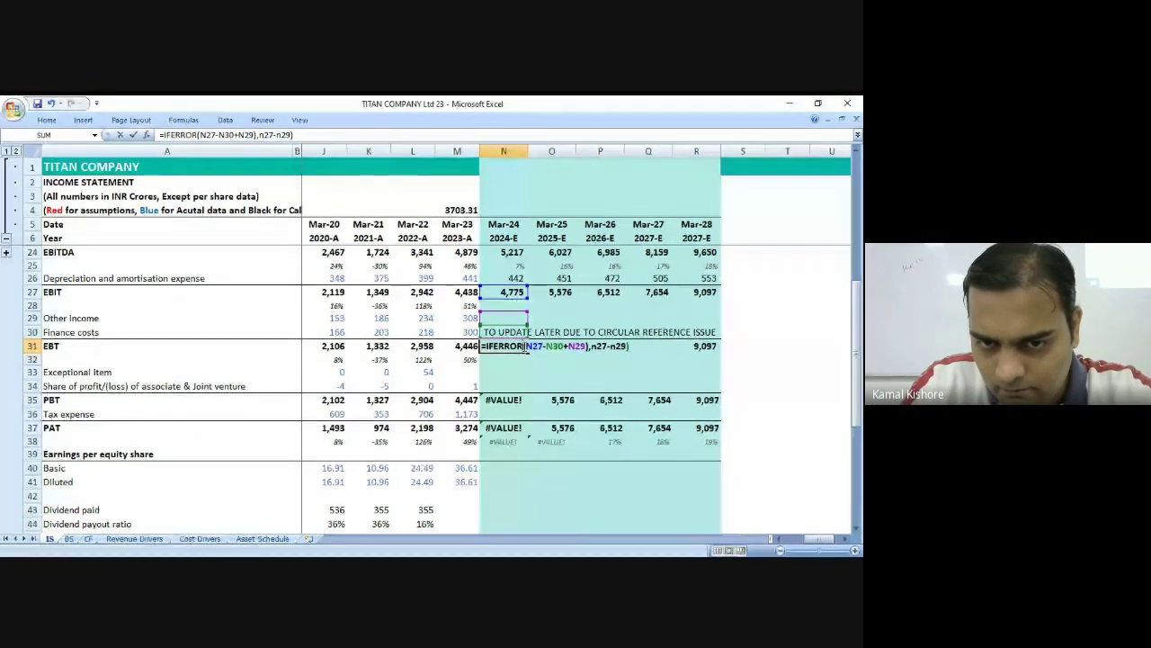
left_click(525, 345)
type("(")
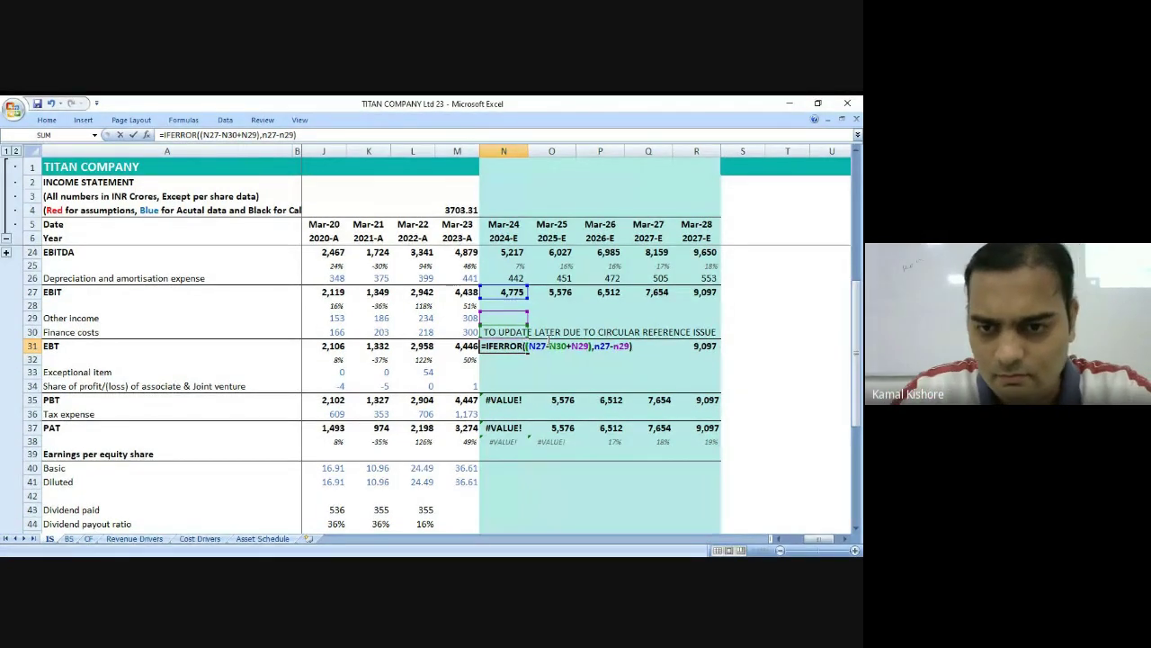
key("Return")
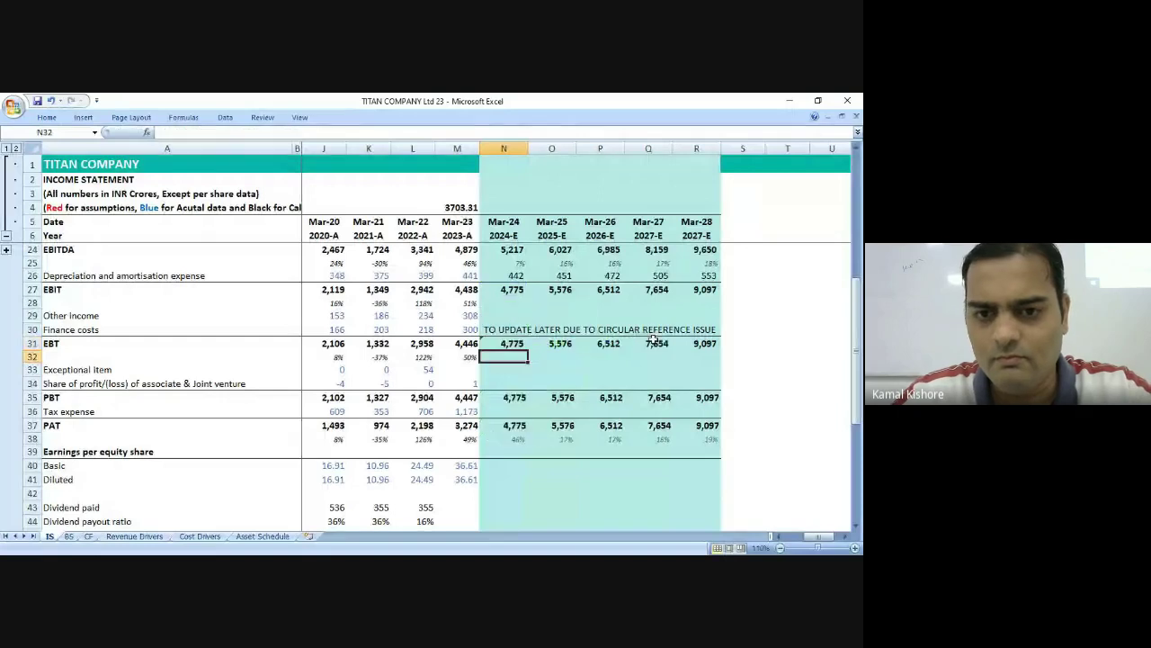
key("Up")
left_click(655, 345)
key("Left")
key("Left")
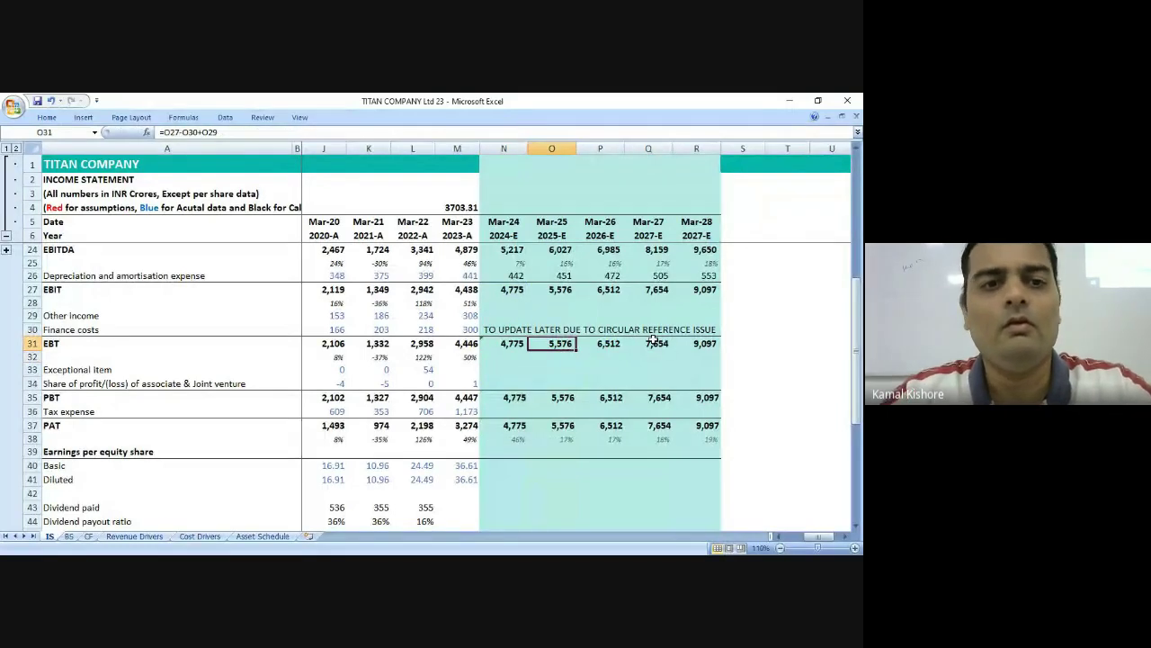
key("Left")
left_click(510, 358)
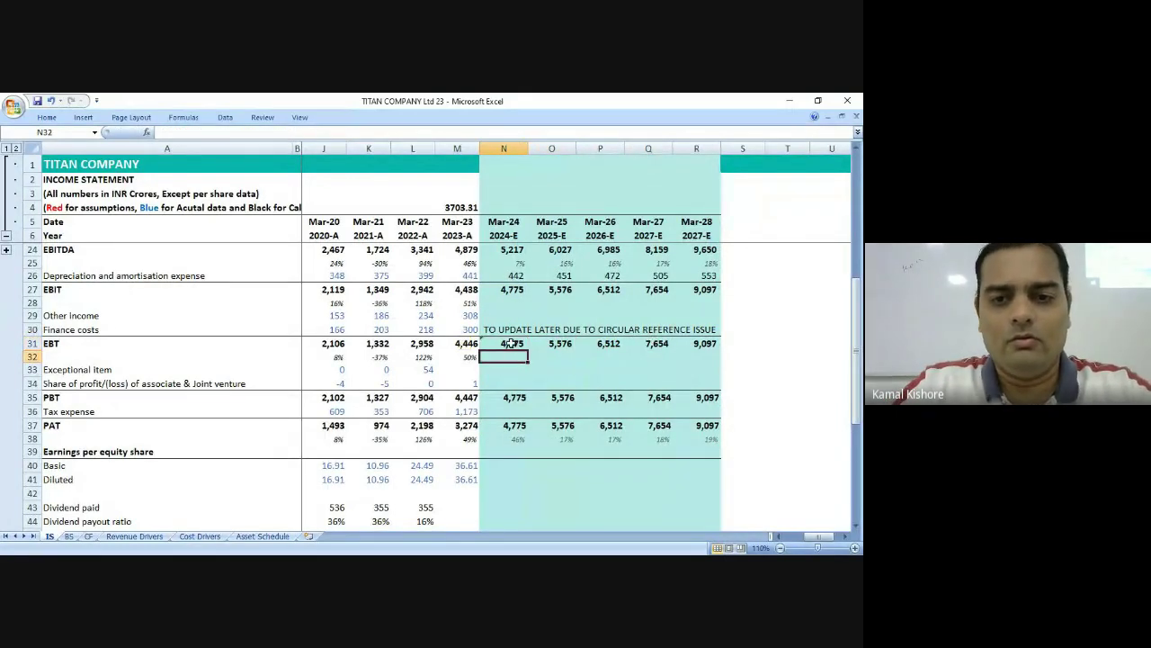
left_click(514, 343)
Try to copy the circular reference note from N30 into the Mar-25 finance costs cell O30, and clear O30 again.
left_click(513, 329)
key("ctrl+c")
left_click(539, 330)
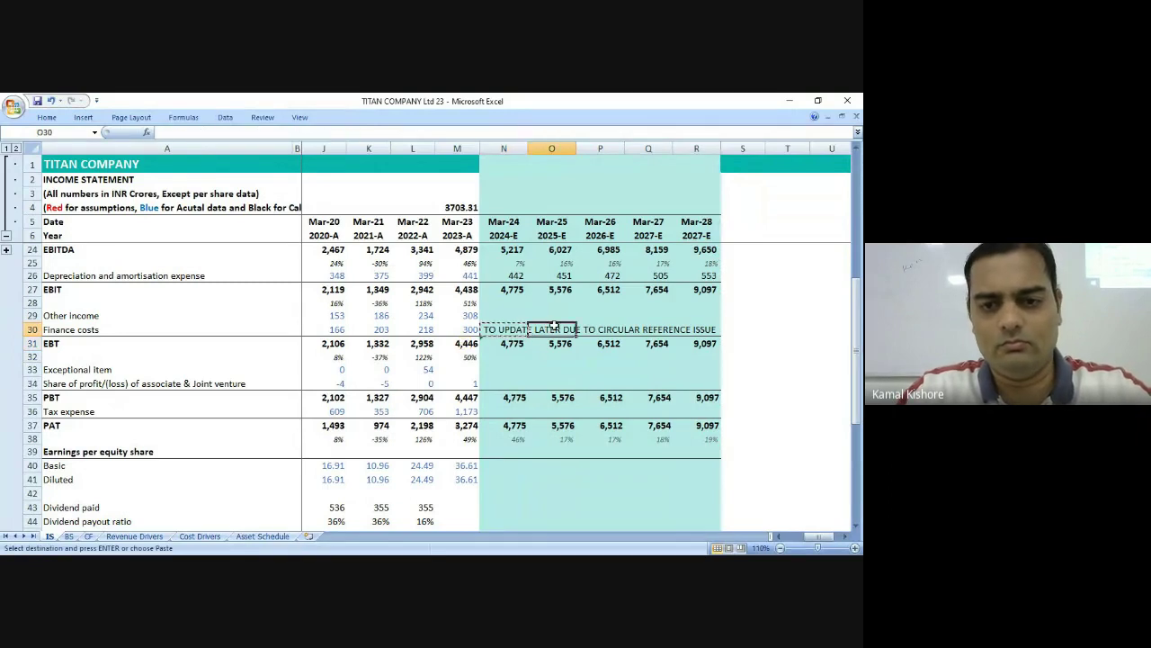
key("ctrl+v")
key("Delete")
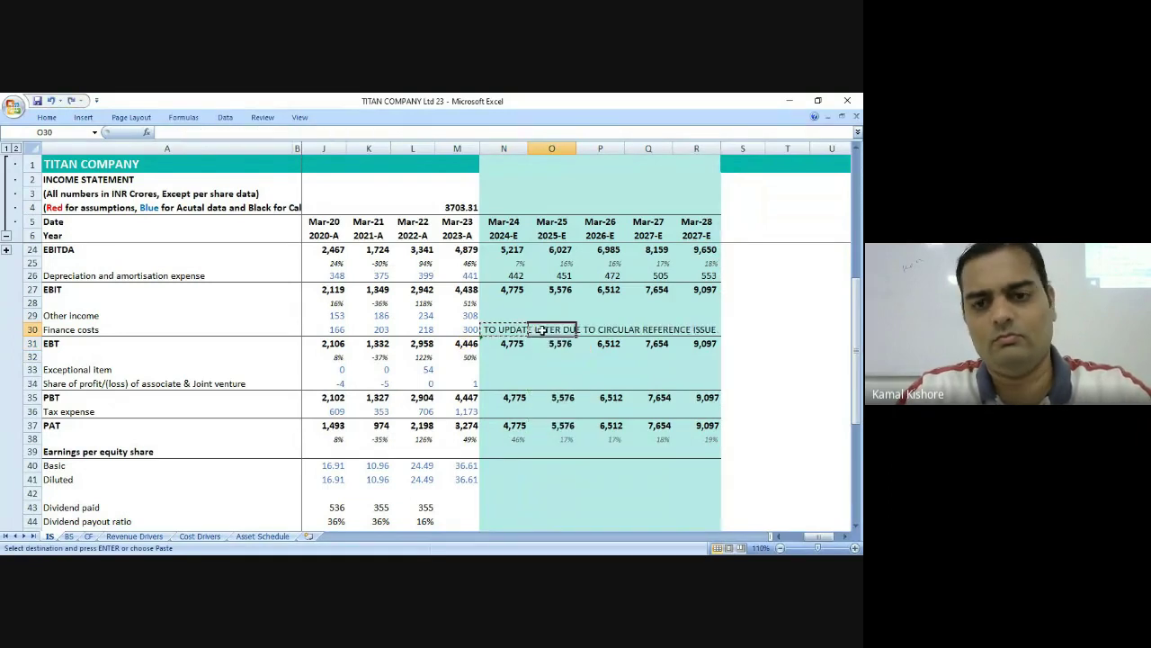
left_click(493, 329)
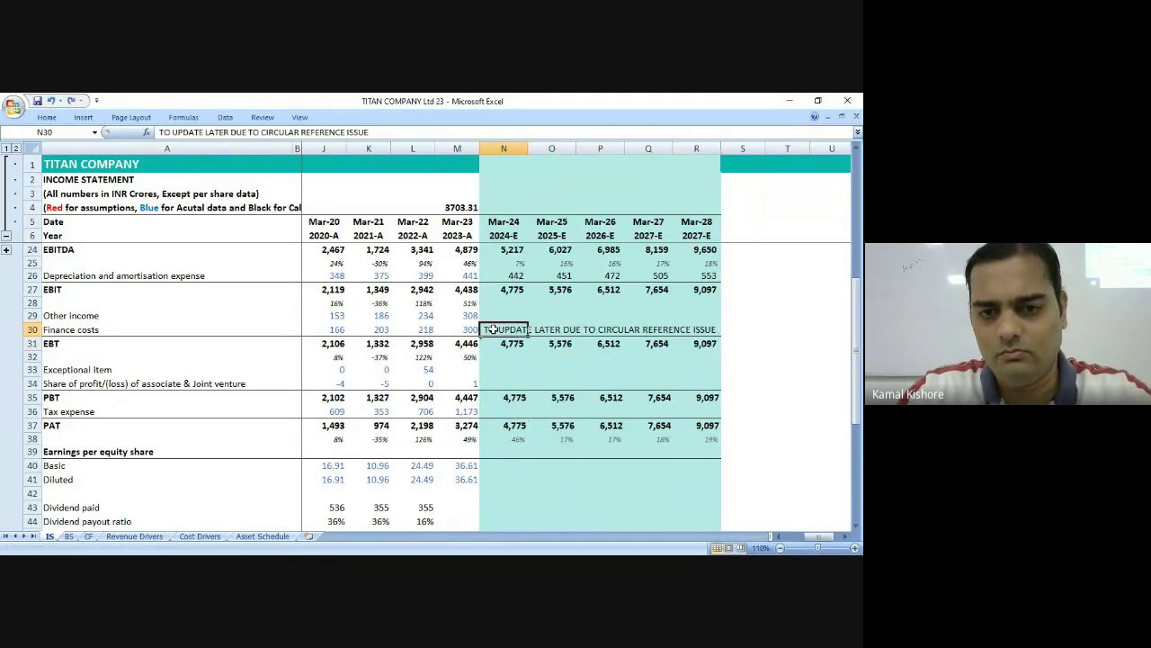
Review the circular reference note in N30 and the Mar-24 EBT formula in N31 of the IS sheet.
double_click(493, 329)
key("Return")
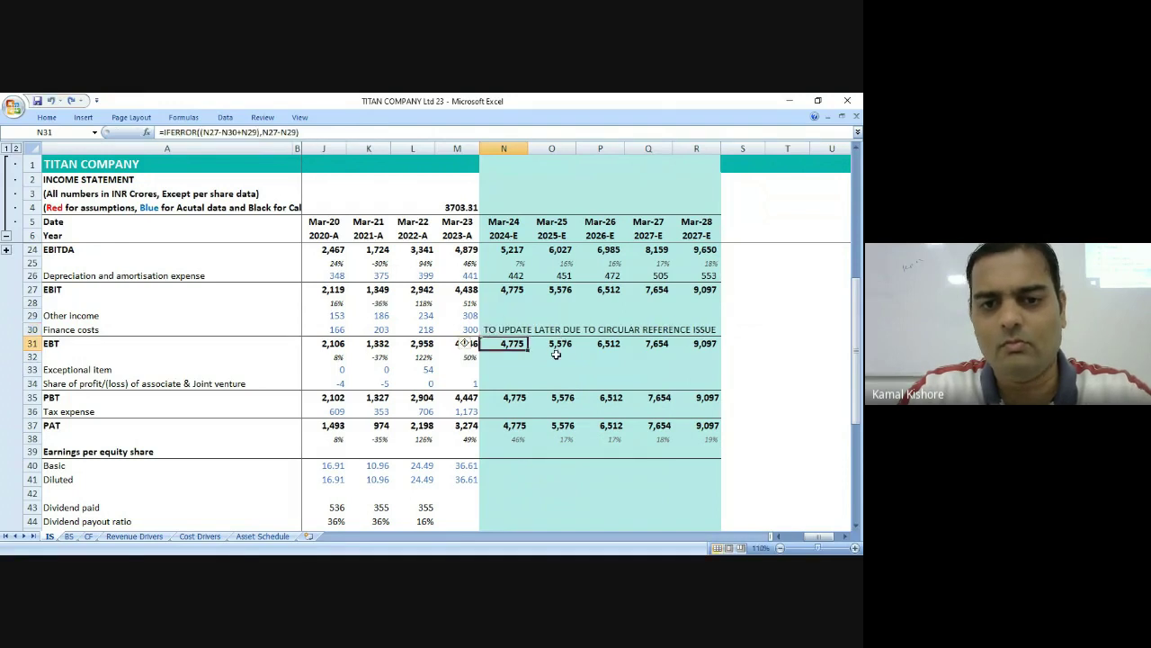
double_click(508, 345)
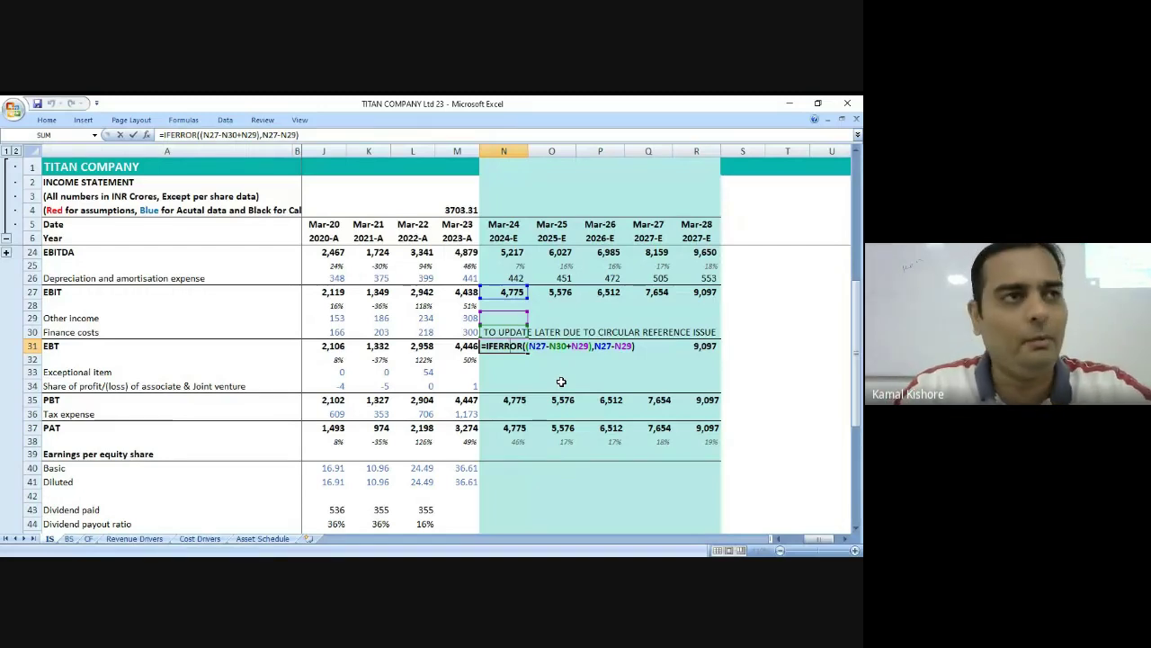
Examine the Finance Cost row of the Asset Schedule, from the Mar-24 formula in N44 back through the historical years to Mar-14.
left_click(262, 538)
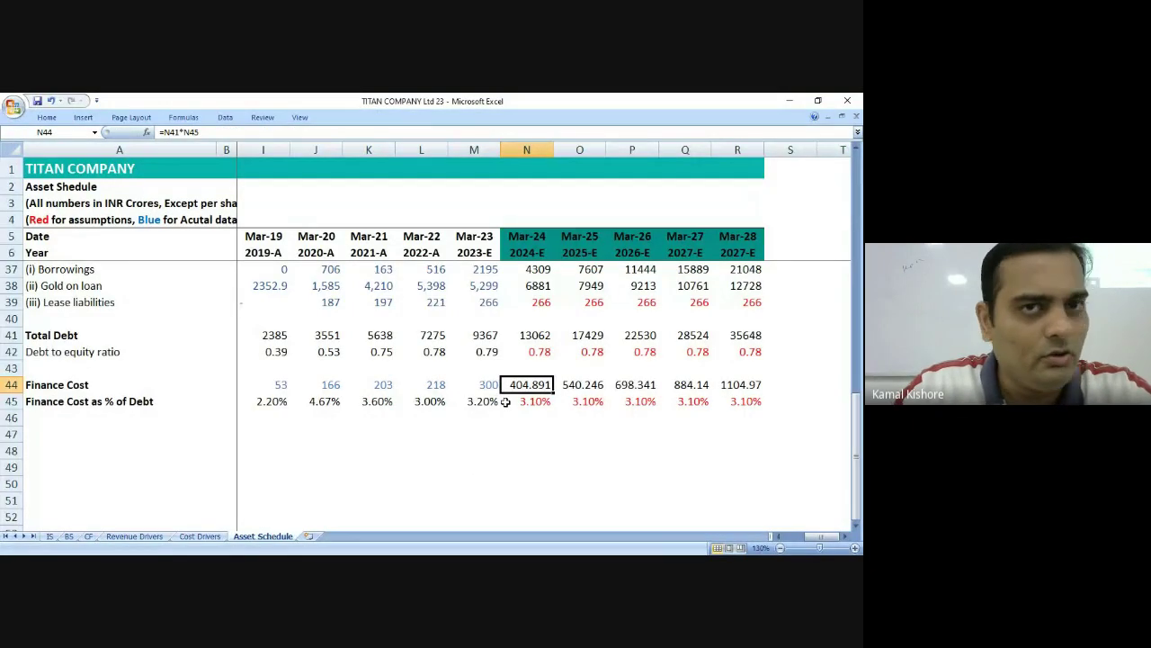
scroll(532, 445, "up", 1)
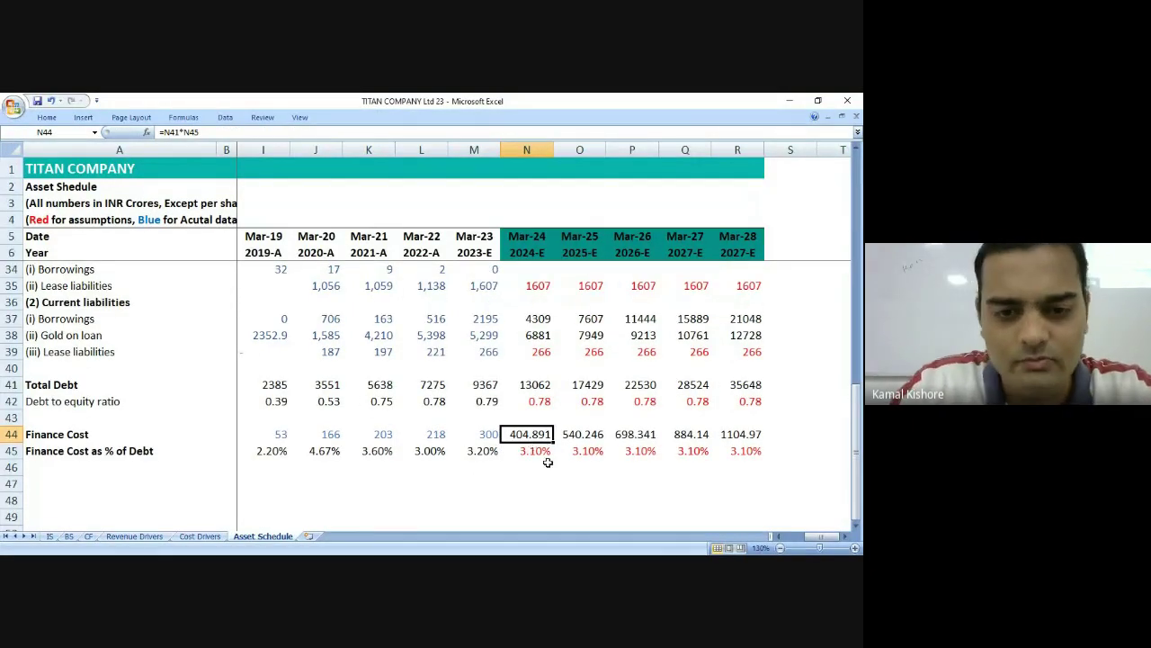
left_click(547, 462)
left_click(466, 446)
left_click(546, 438)
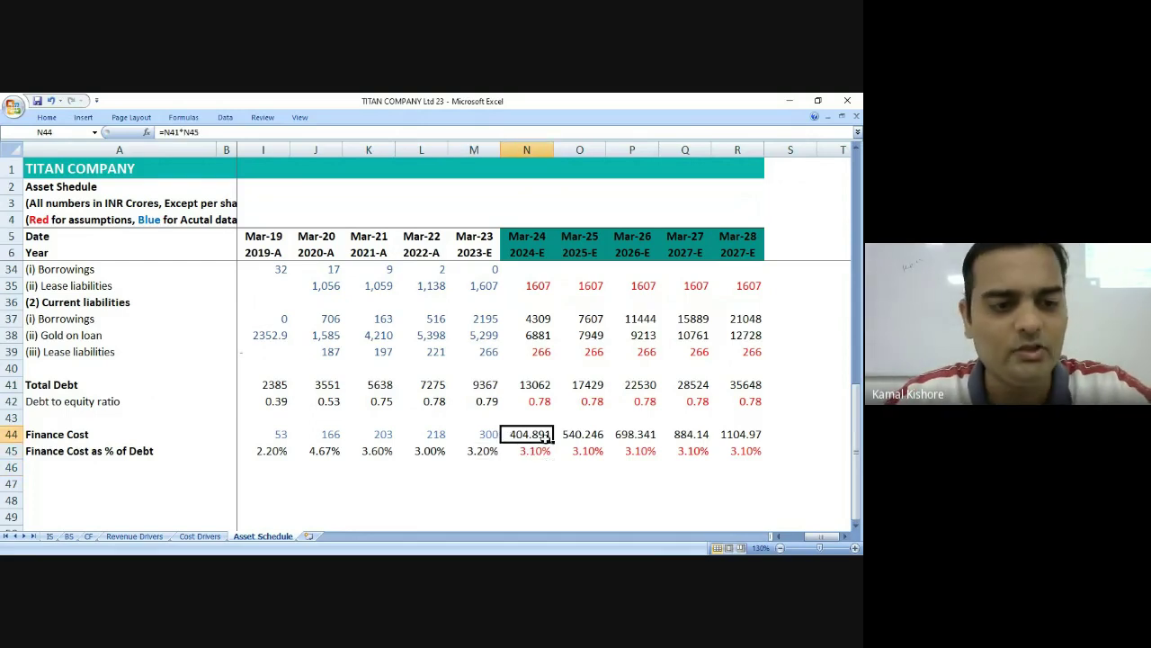
key("Left")
key("Left")
key("Left")
key("Left")
key("Left")
key("Left")
key("Left")
key("Left")
key("Left")
key("Left")
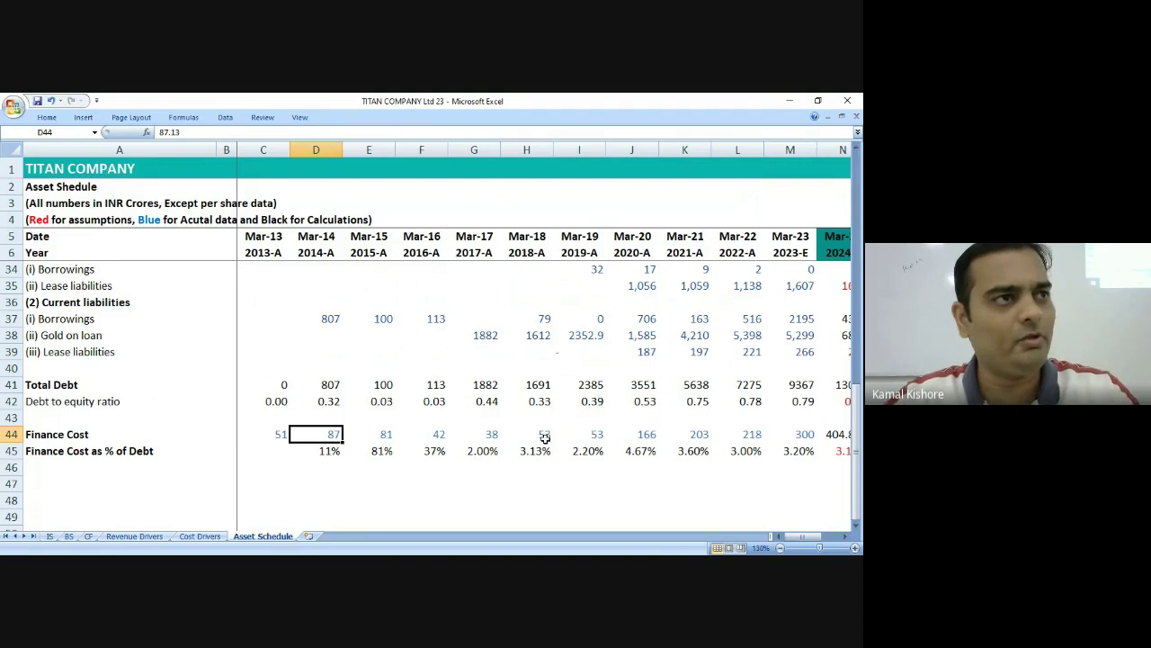
key("Right")
key("Right")
key("Right")
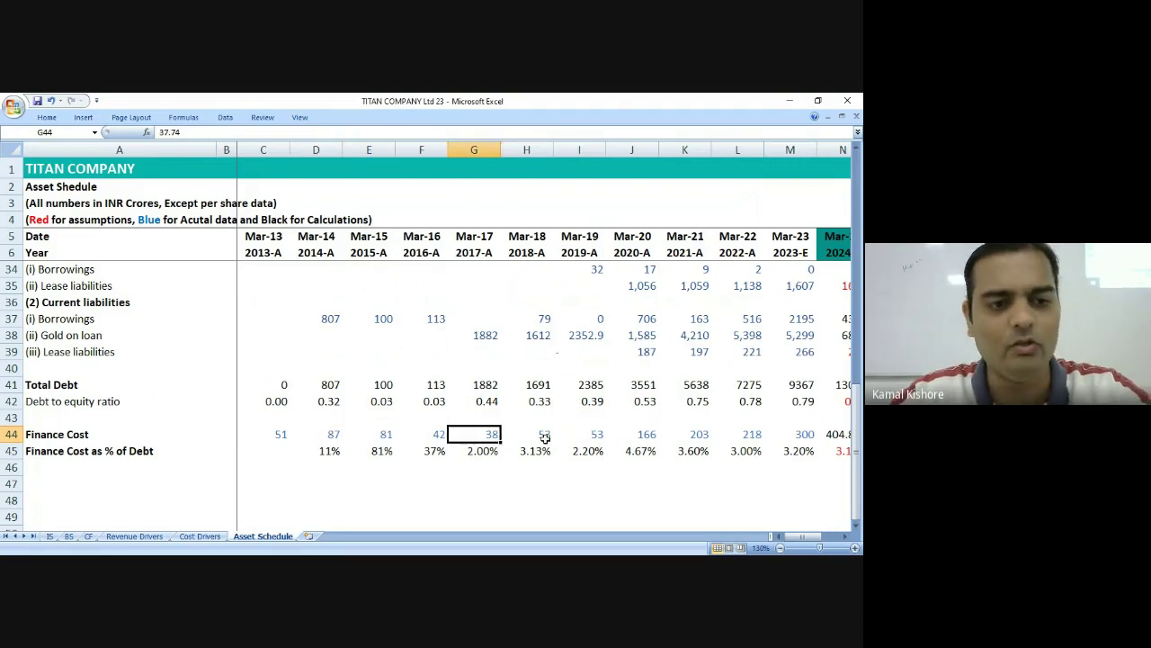
key("Right")
key("Right")
Examine the Finance Cost as % of Debt row from Mar-19 through the forecast years, including the Mar-24 average formula in N45.
key("Down")
key("Right")
key("Right")
key("Right")
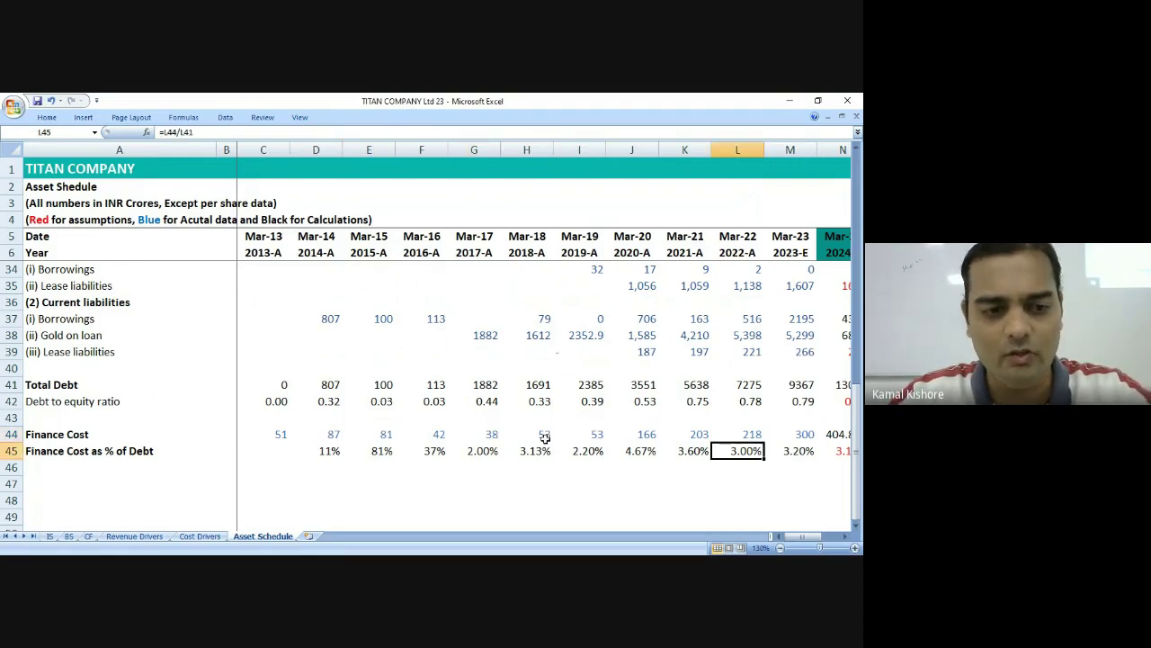
key("Right")
key("Right")
key("Right")
key("Left")
key("Left")
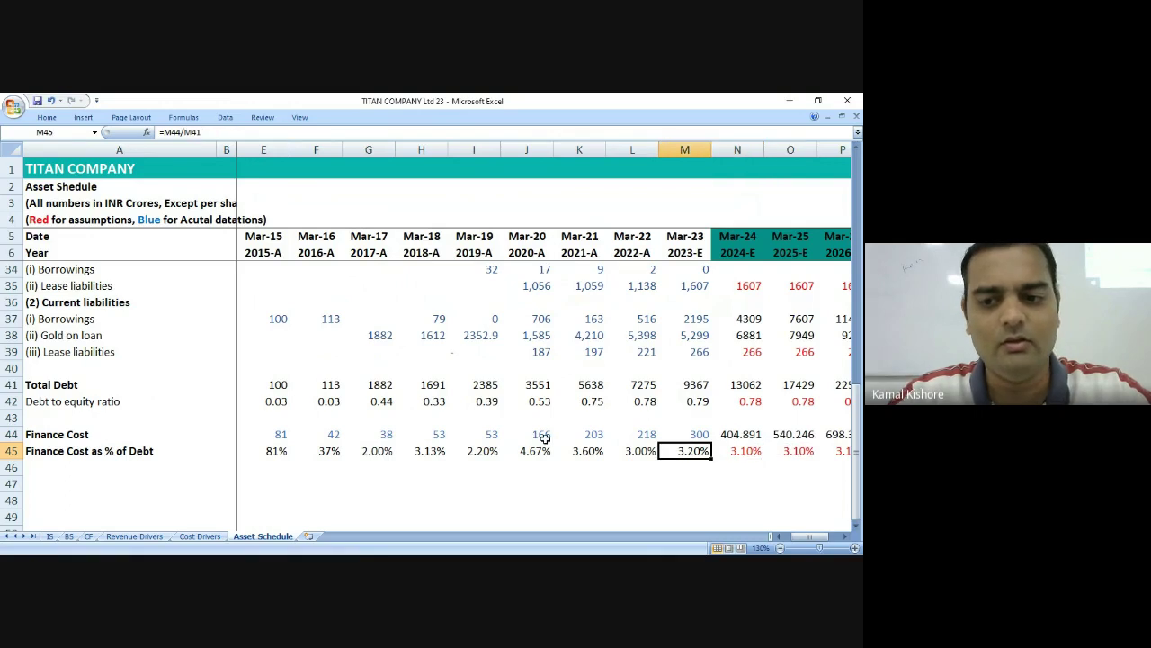
key("Right")
key("Right")
key("Right")
key("Right")
key("Right")
key("Left")
key("Left")
key("Left")
key("Left")
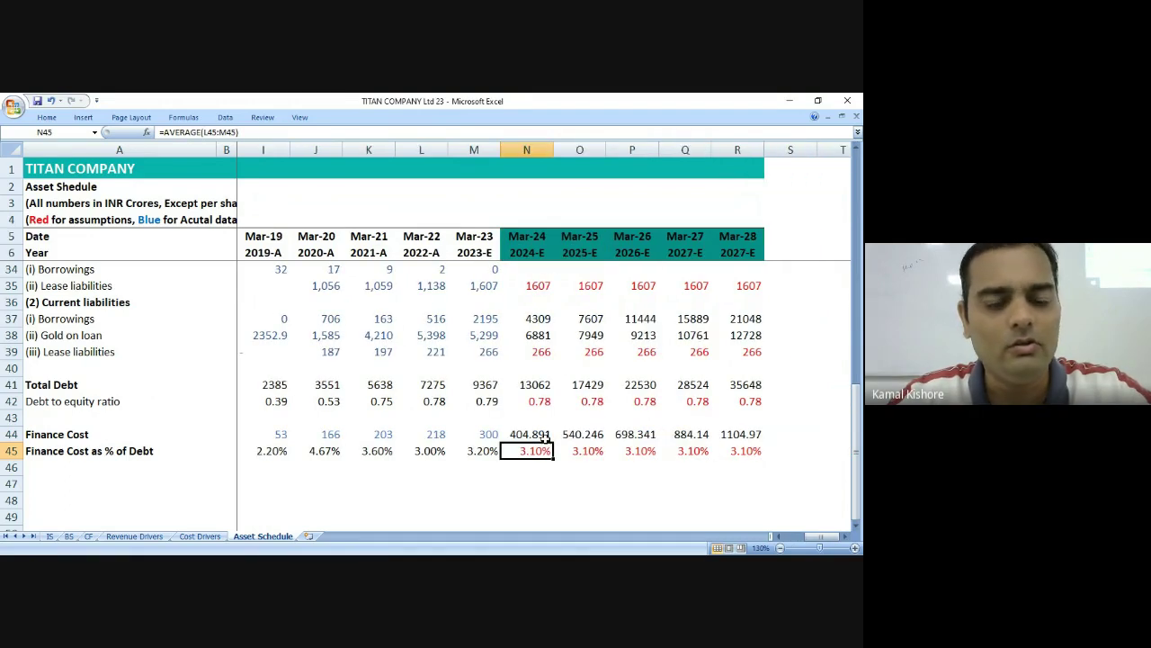
Review the Mar-24 to Mar-28 forecasts by selecting the finance cost percentages N45:R45, followed by the finance costs N44:R44.
key("shift+Right")
key("shift+Right")
key("shift+Right")
key("shift+Right")
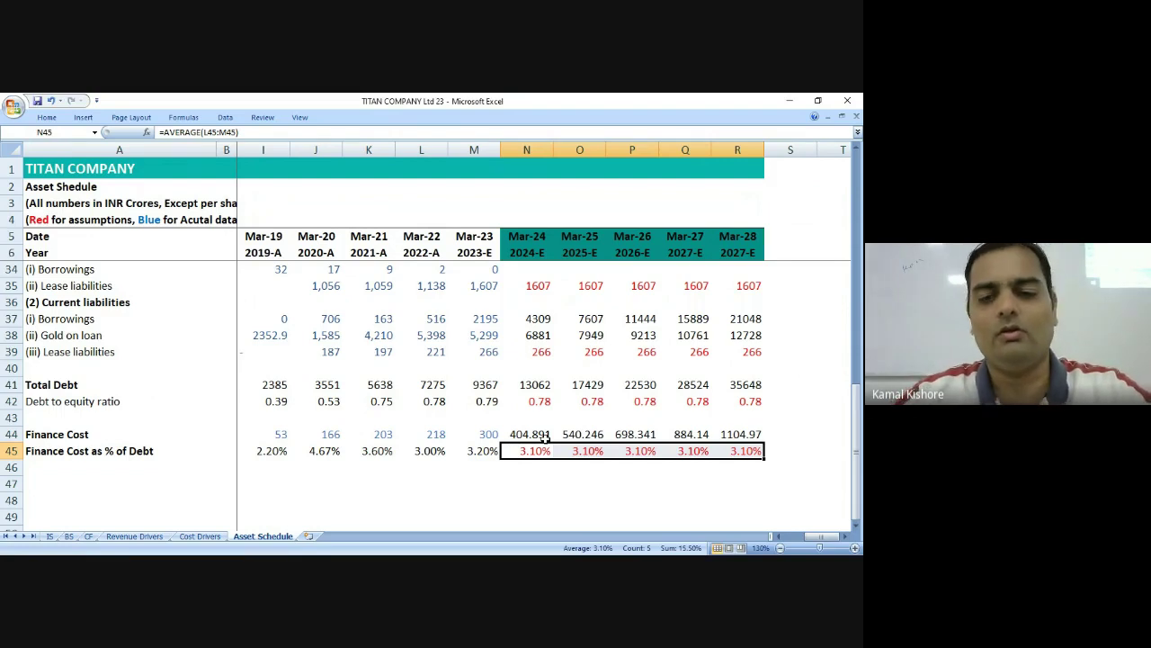
key("Up")
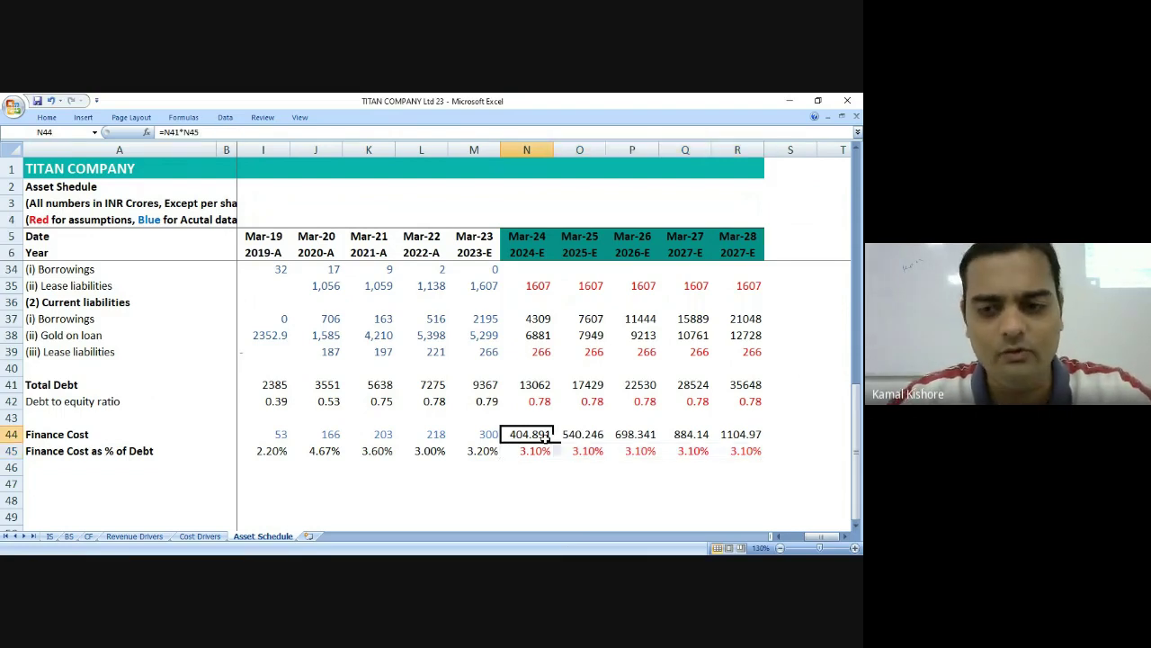
key("shift+Right")
key("shift+Right")
key("shift+Right")
key("shift+Right")
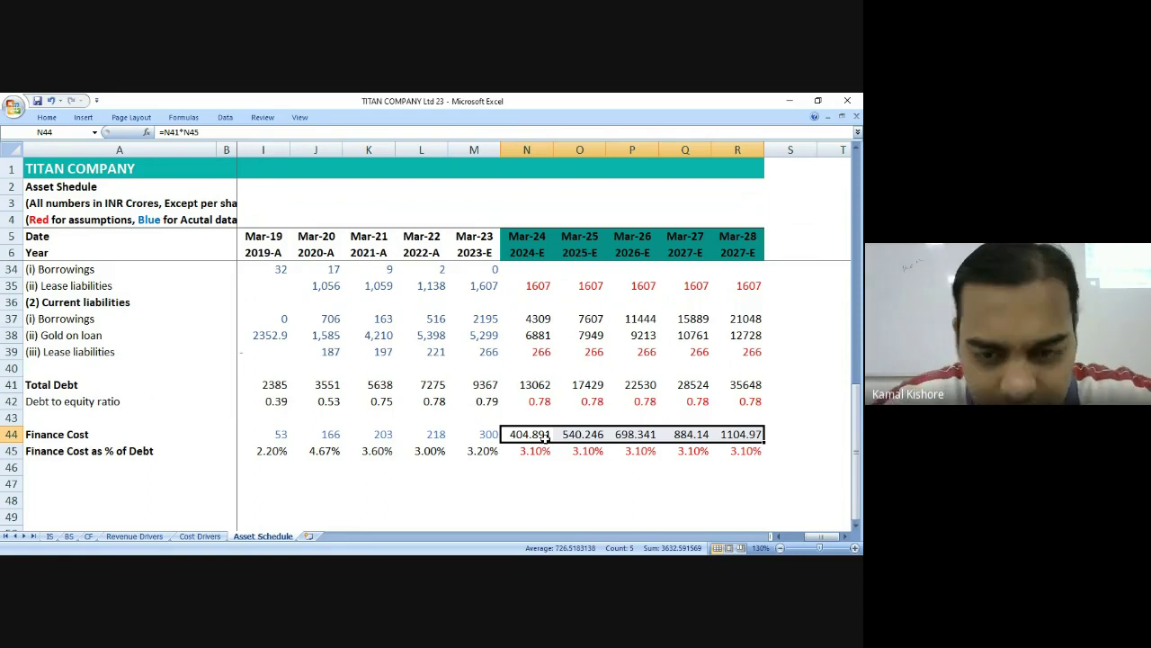
Inspect which cells feed the Mar-23 Finance Cost as % of Debt formula in M45, leaving the formula as it is.
left_click(466, 484)
double_click(472, 452)
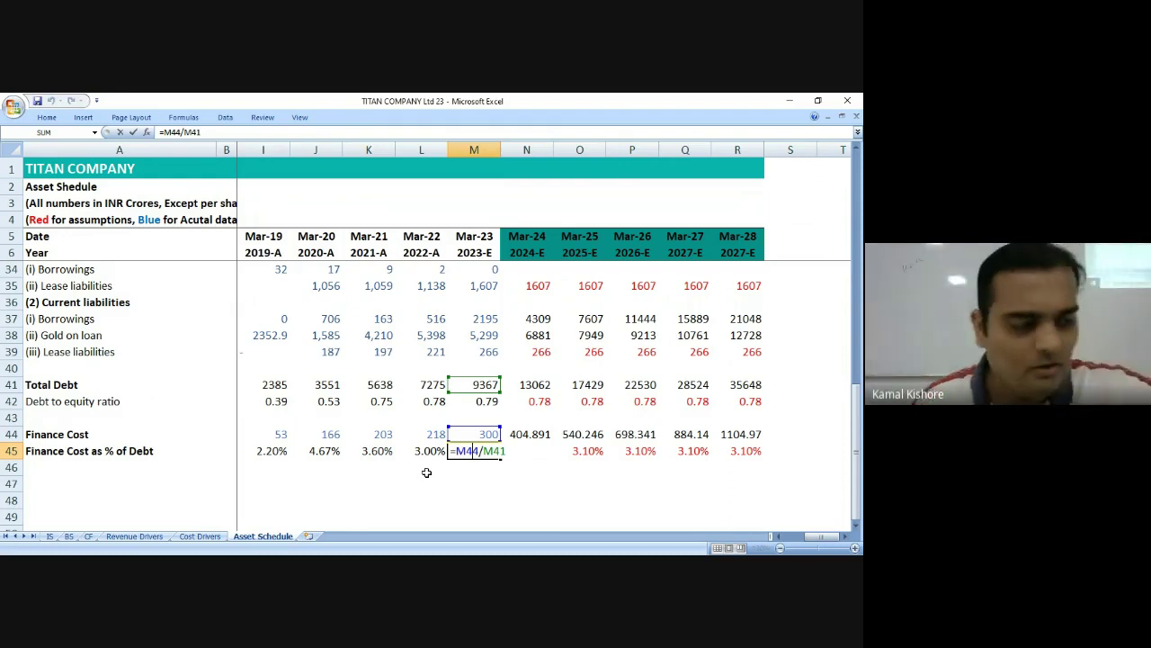
key("ctrl+Return")
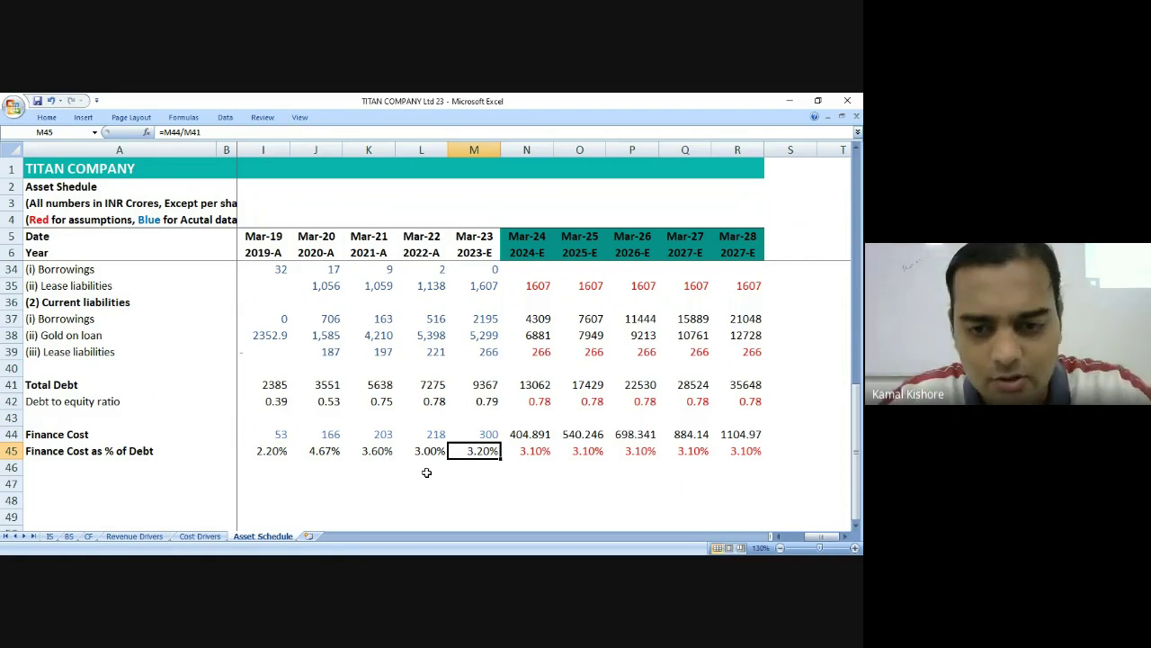
key("alt+Tab")
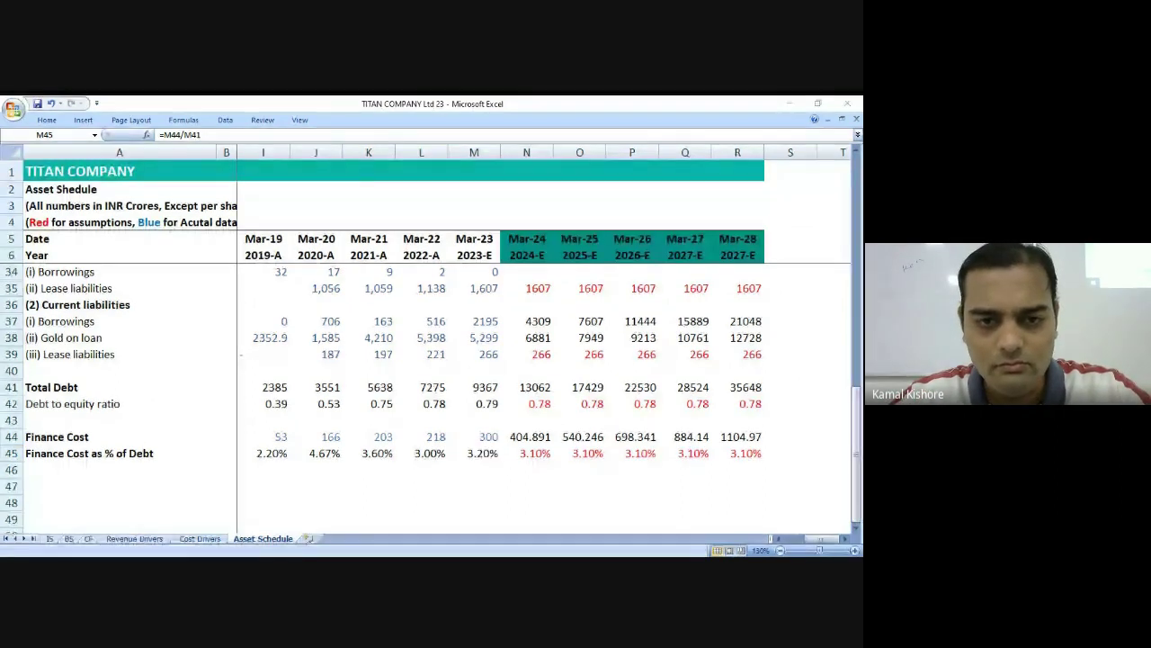